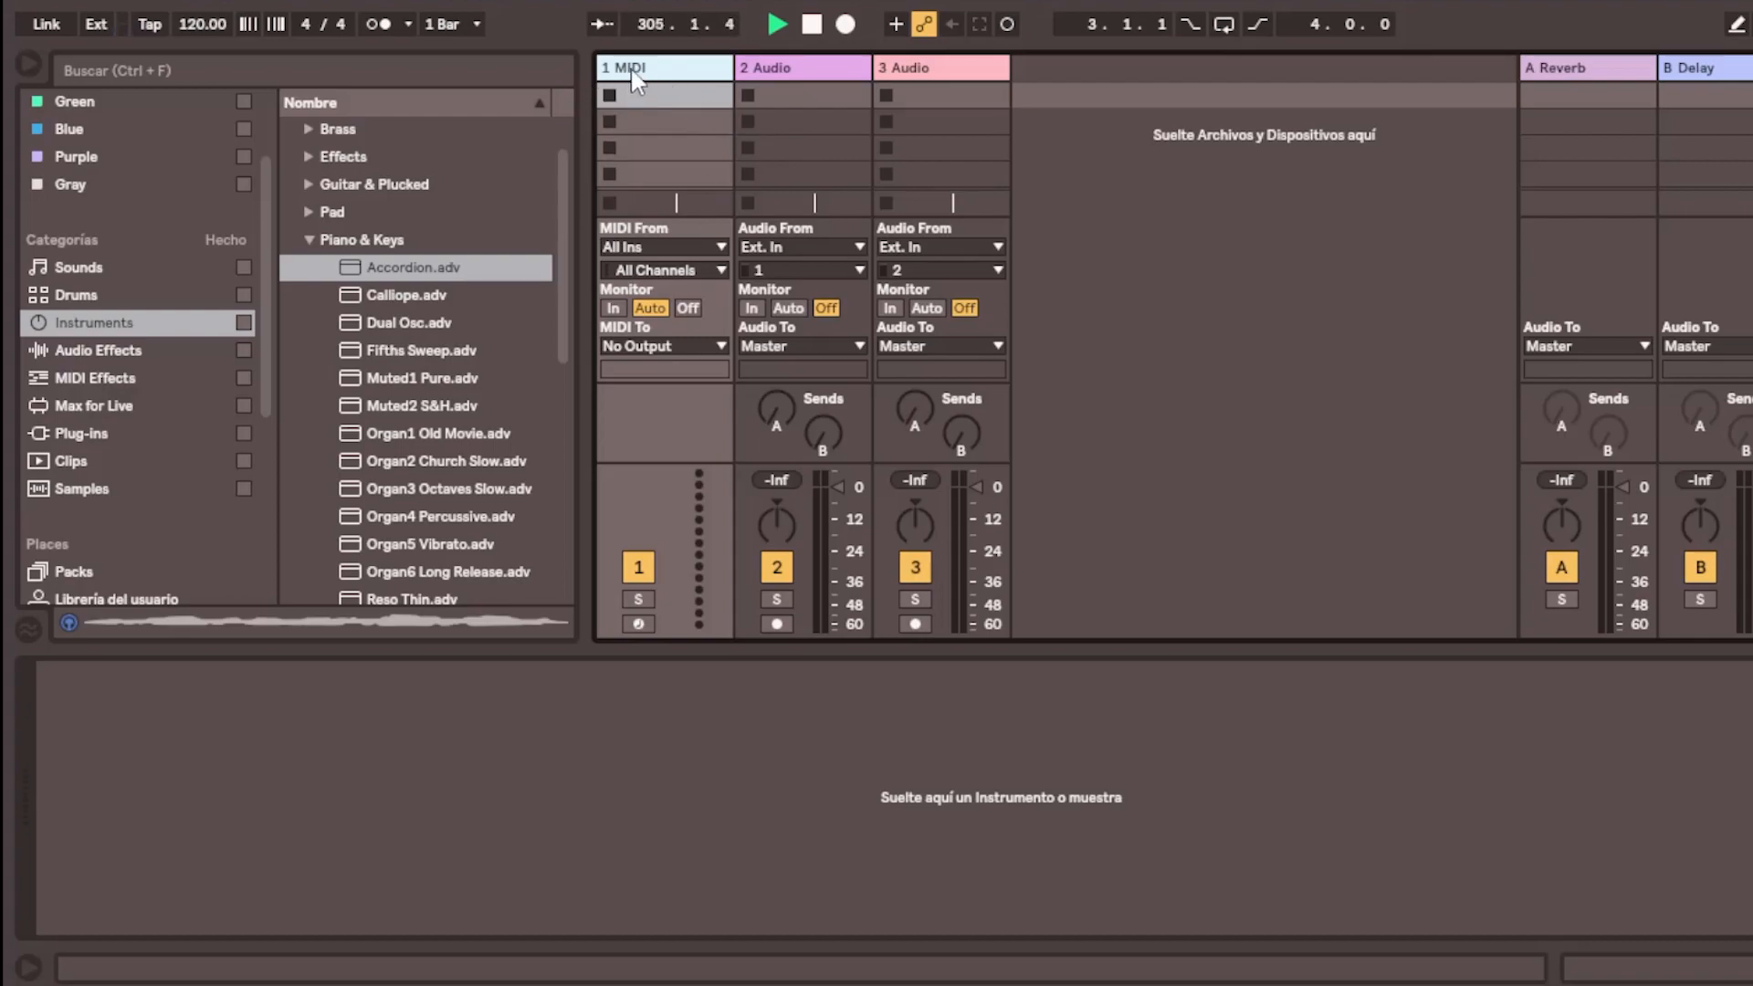
Load the 909 Core Kit.adg drum kit onto the first MIDI track
scroll(328, 305, down, 2)
scroll(329, 305, up, 3)
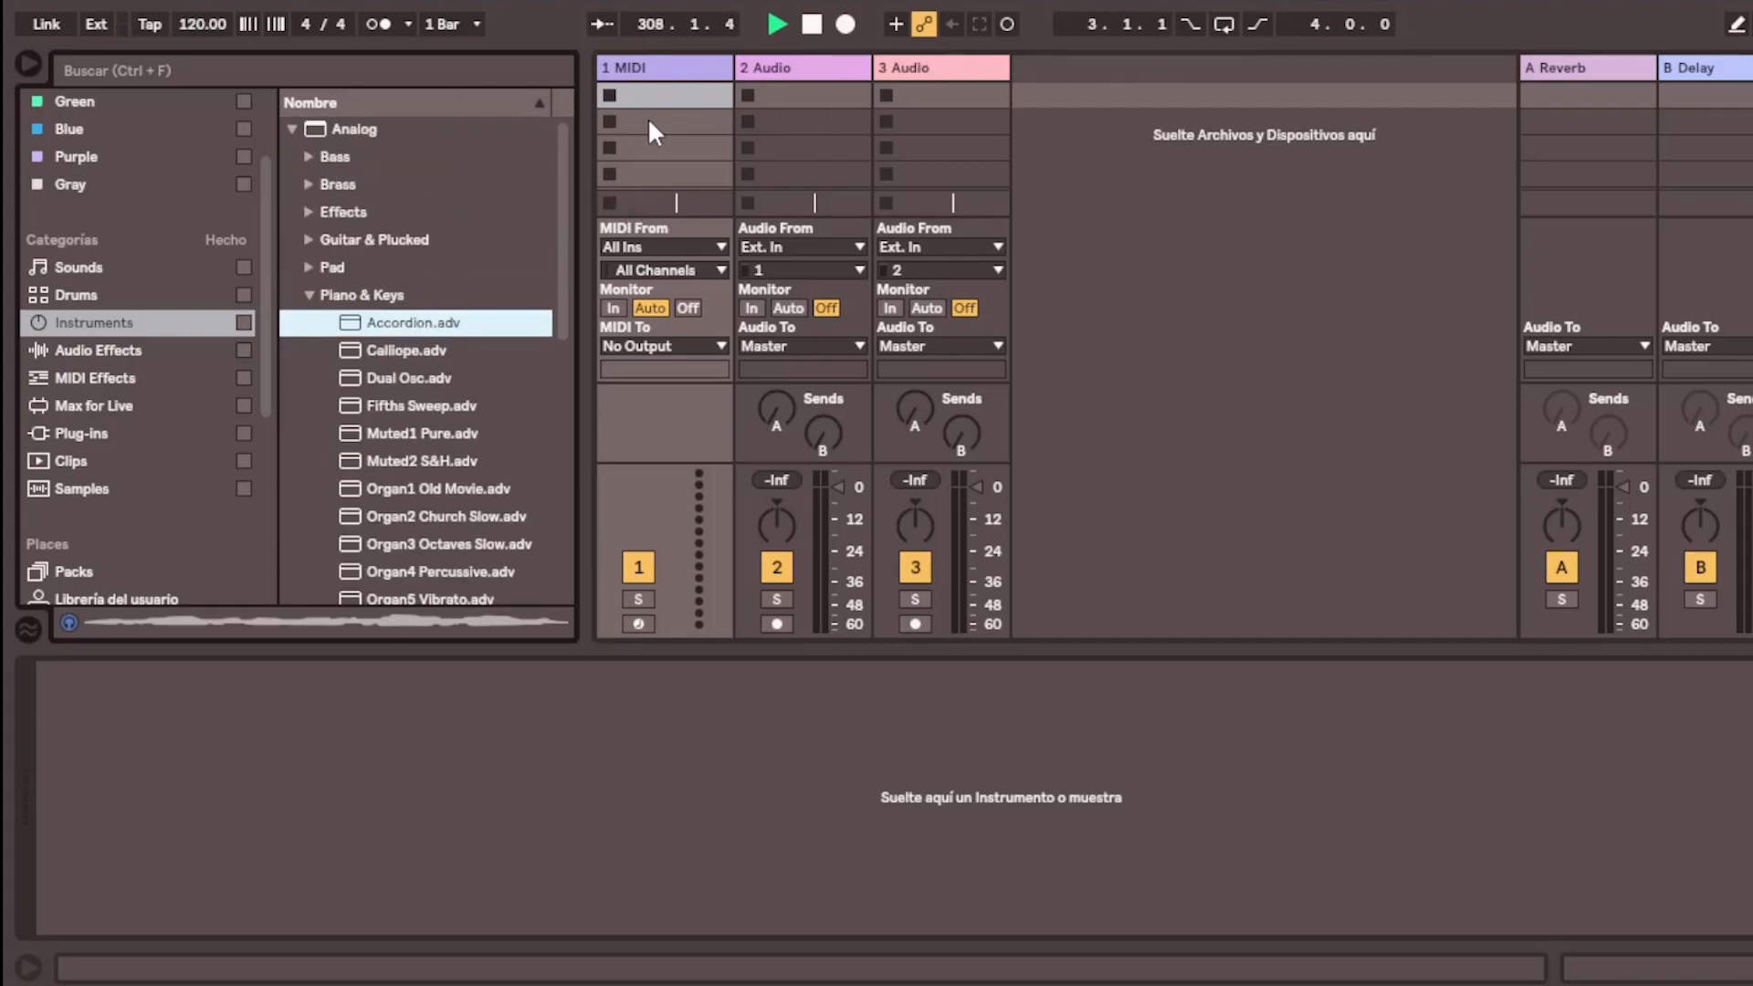
click(668, 66)
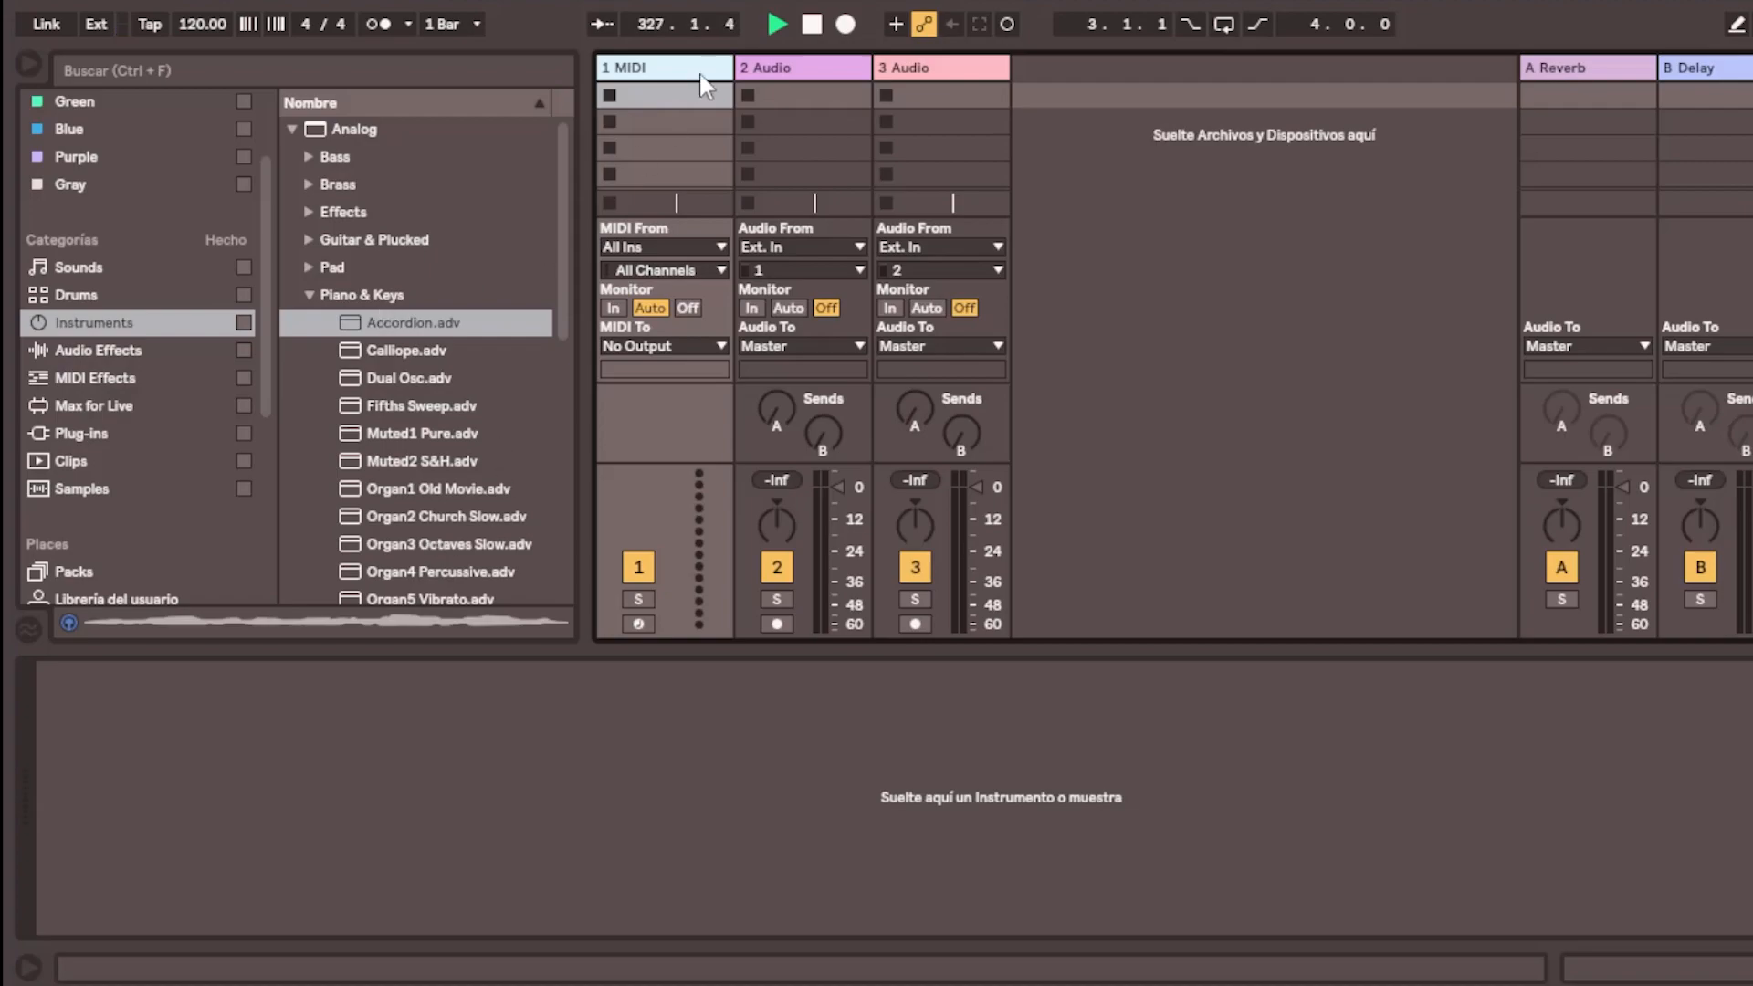
click(84, 433)
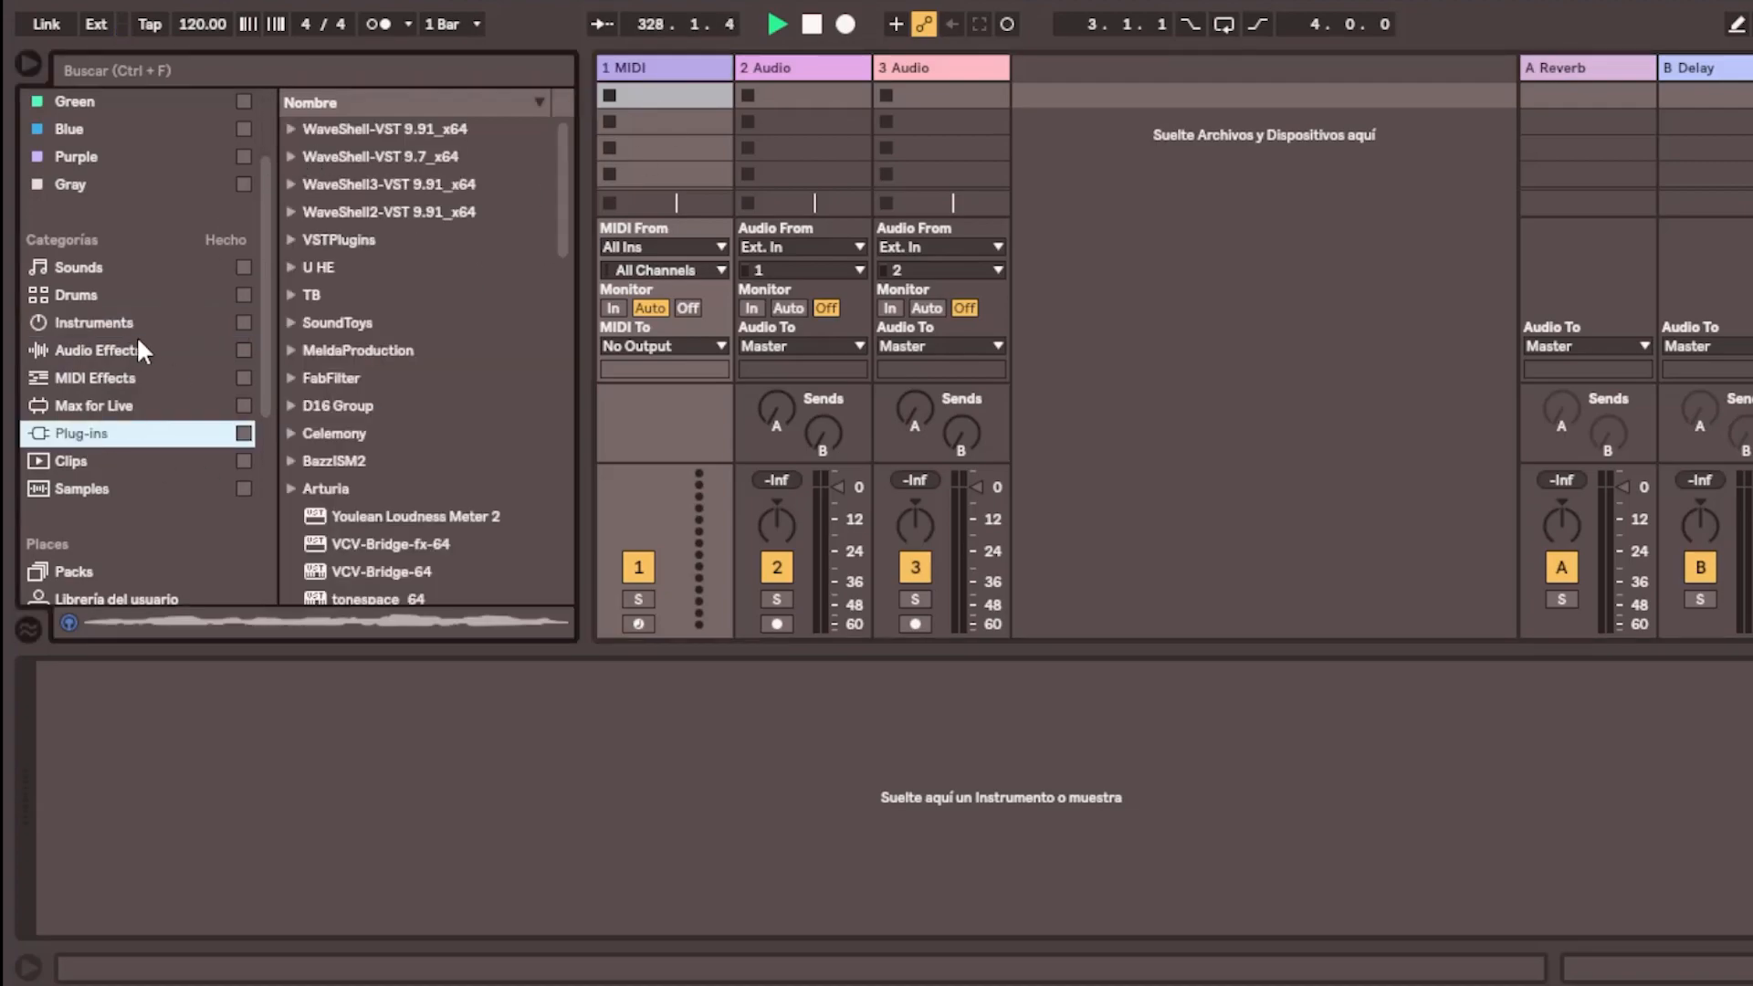
scroll(52, 418, up, 2)
click(91, 405)
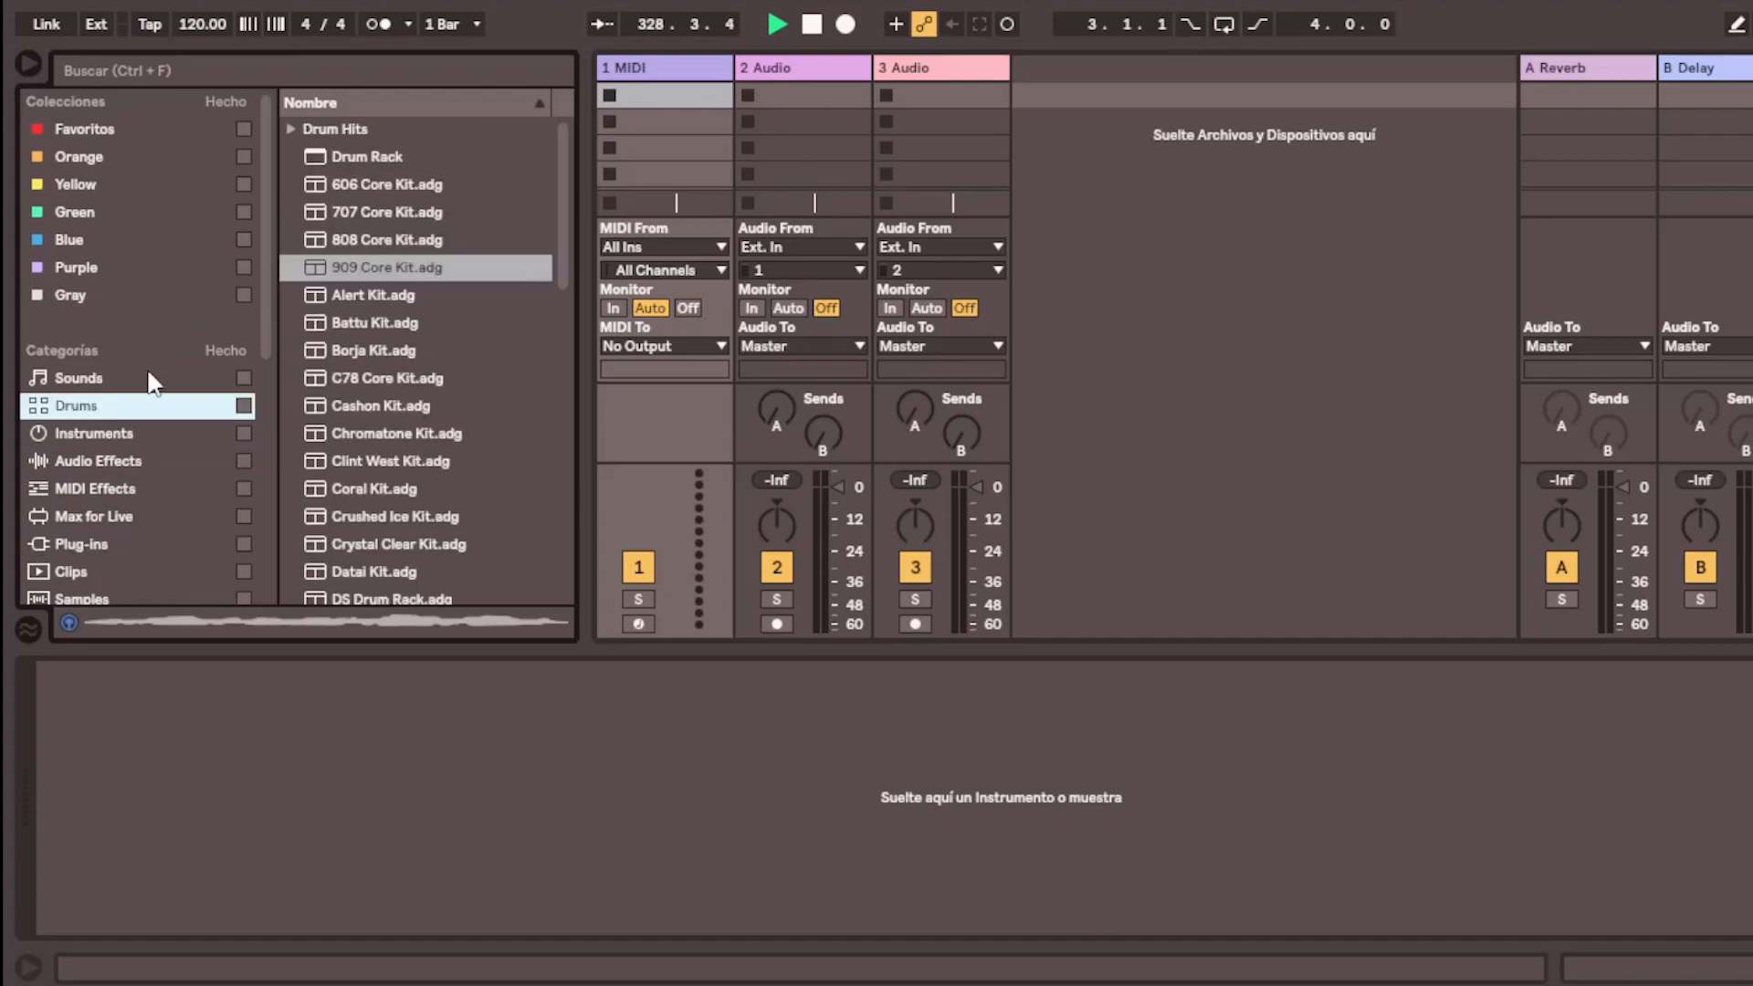
click(350, 269)
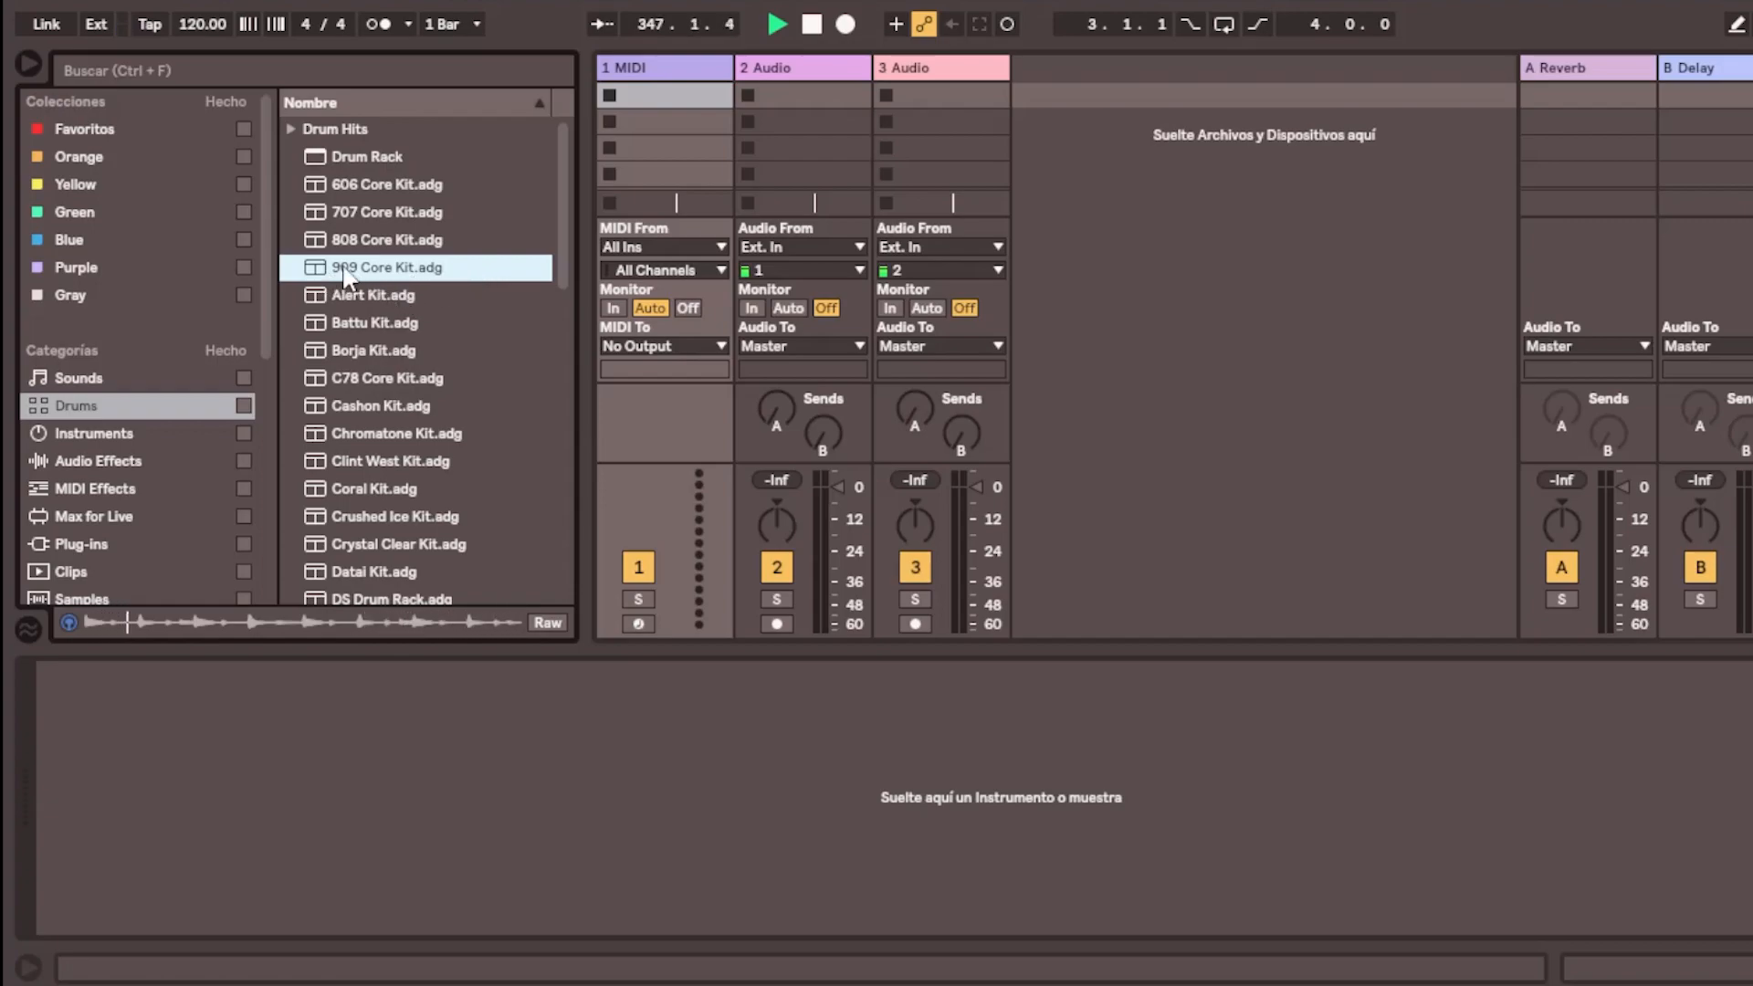
drag(345, 270, 700, 183)
drag(697, 79, 693, 67)
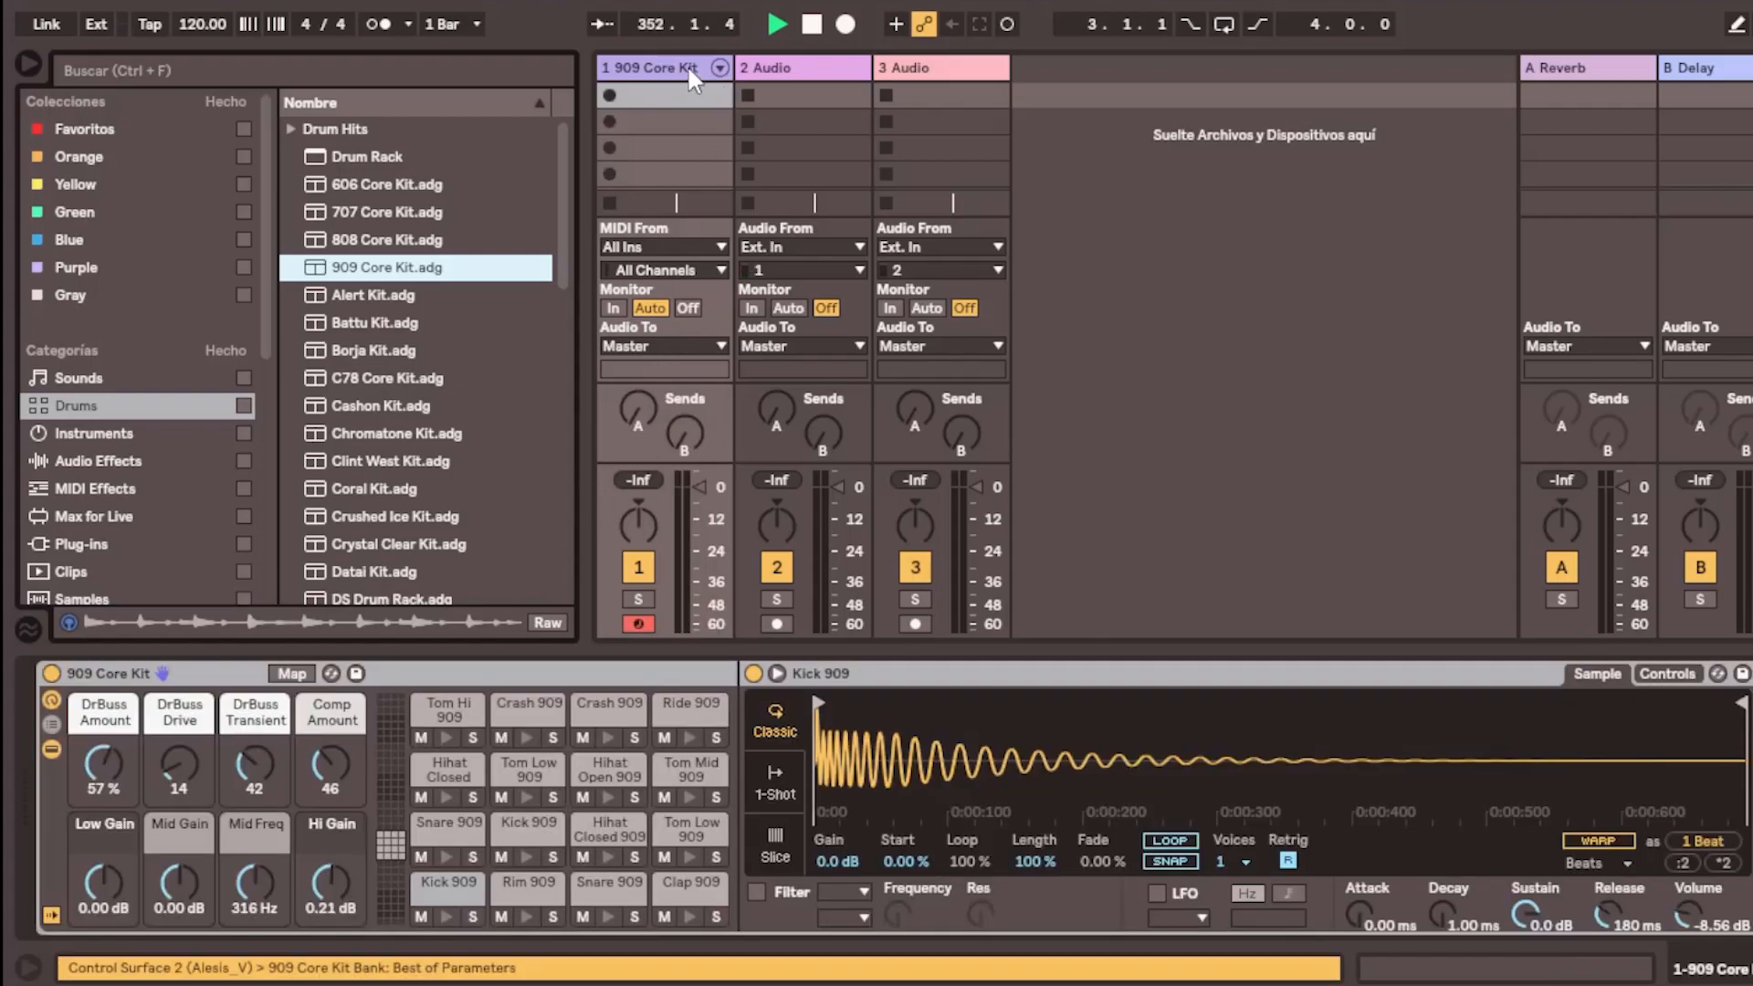
Create an empty MIDI clip in the first slot of the 909 Core Kit track and enlarge the note editor
double_click(684, 87)
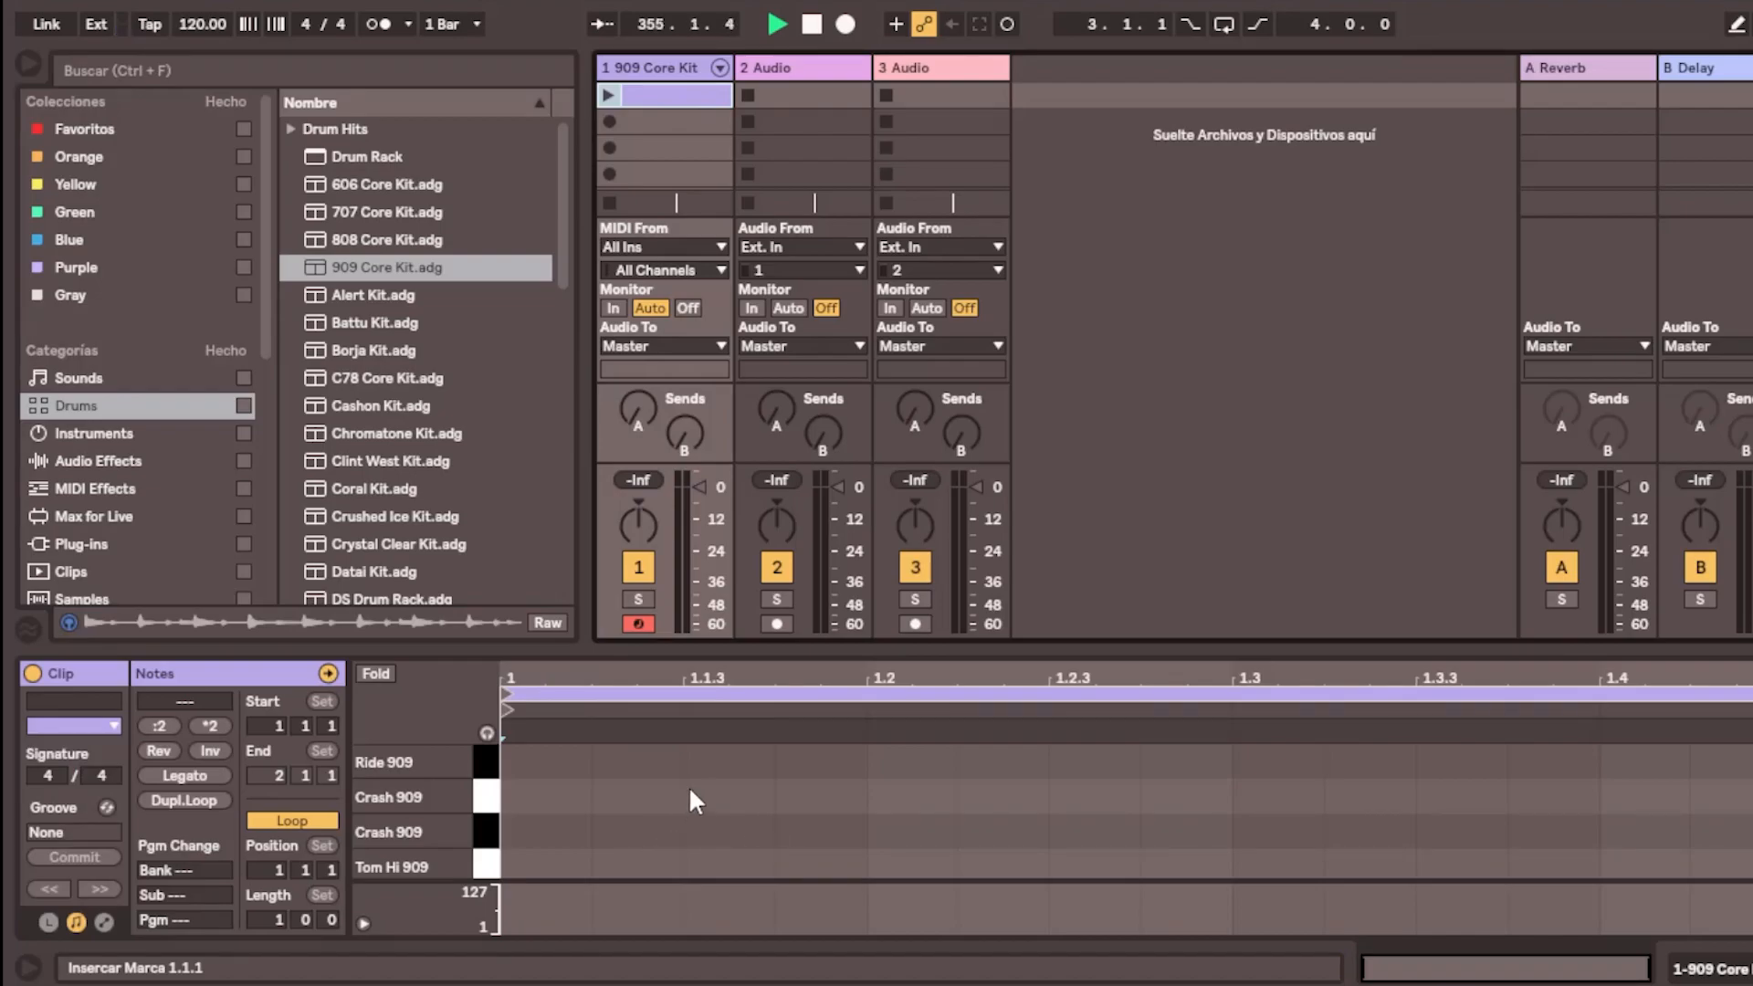
drag(822, 653, 837, 434)
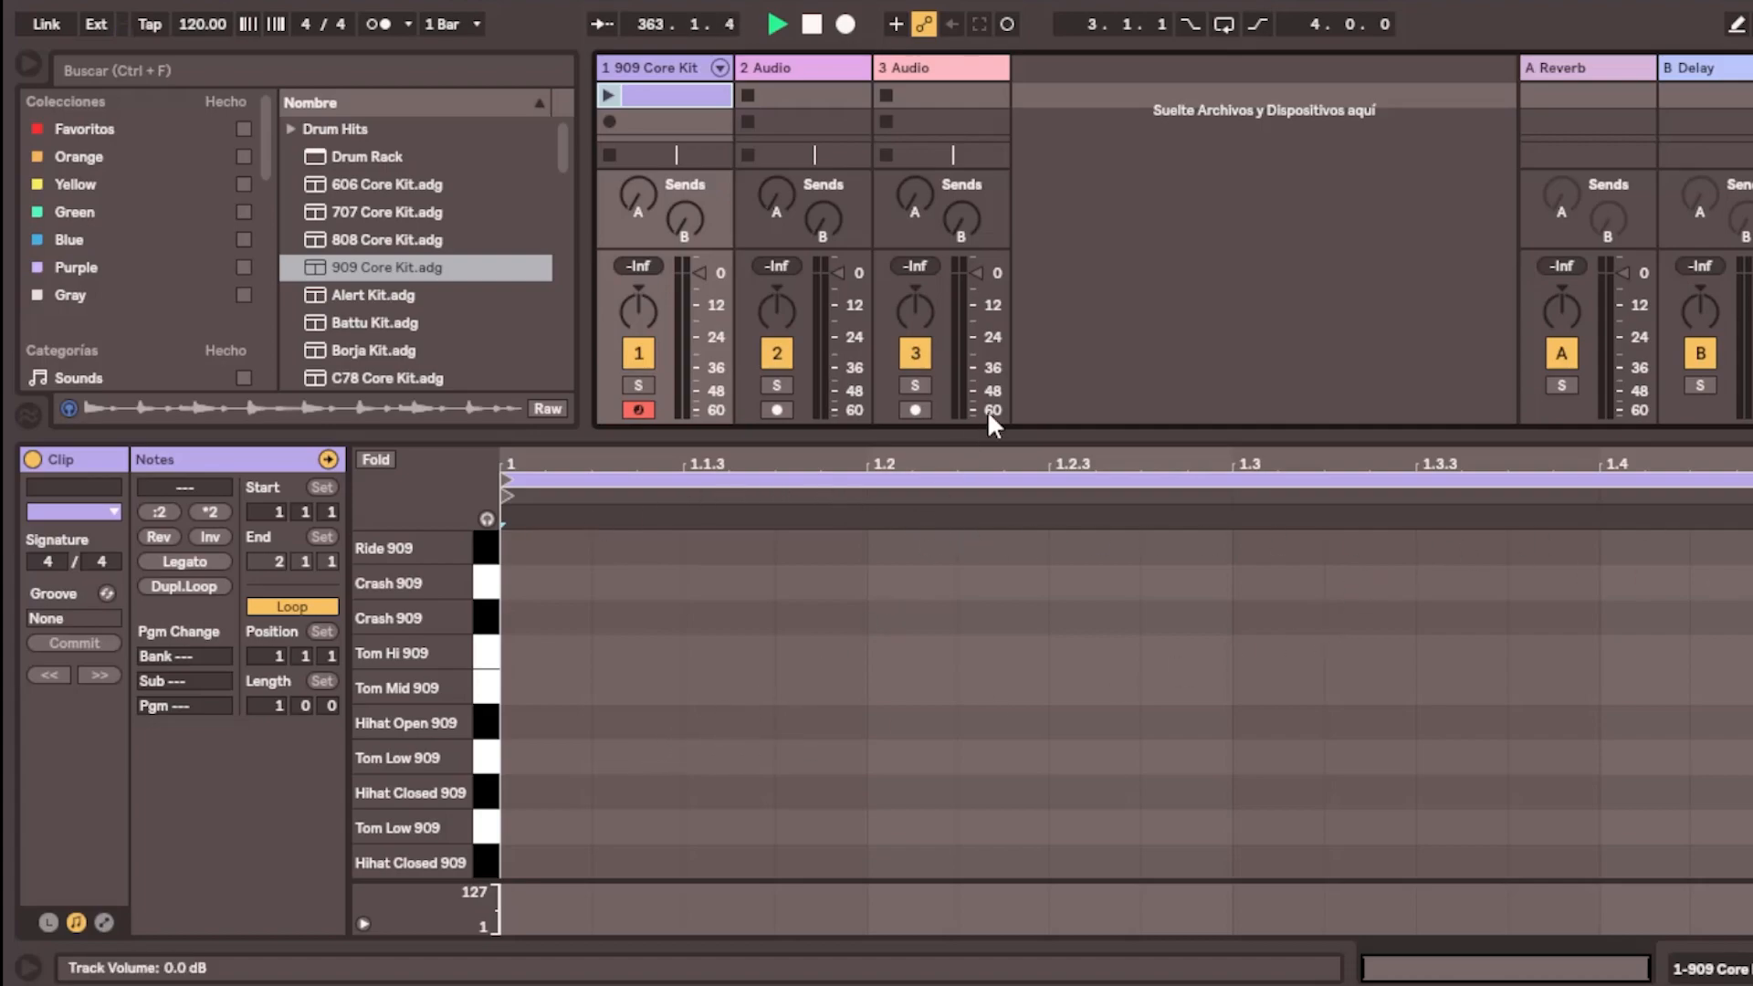
Place Tom Mid 909 notes on the four beats of the one-bar clip
click(551, 691)
double_click(550, 687)
double_click(931, 687)
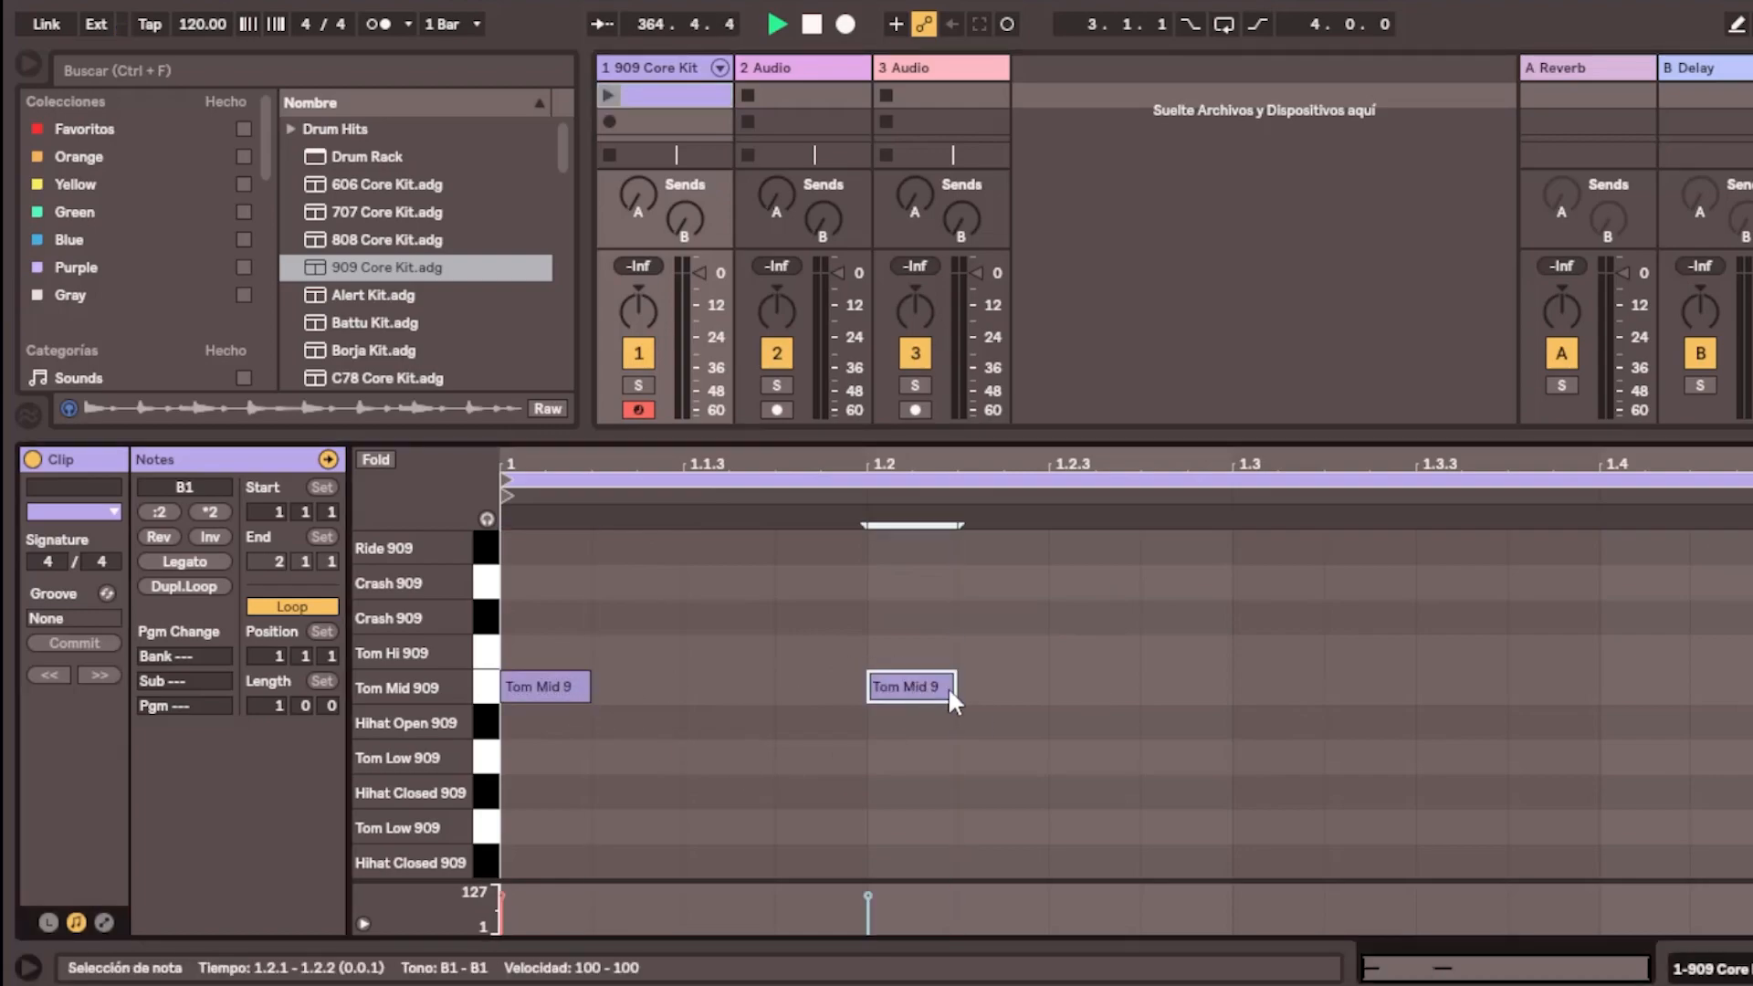
double_click(1285, 686)
double_click(1640, 687)
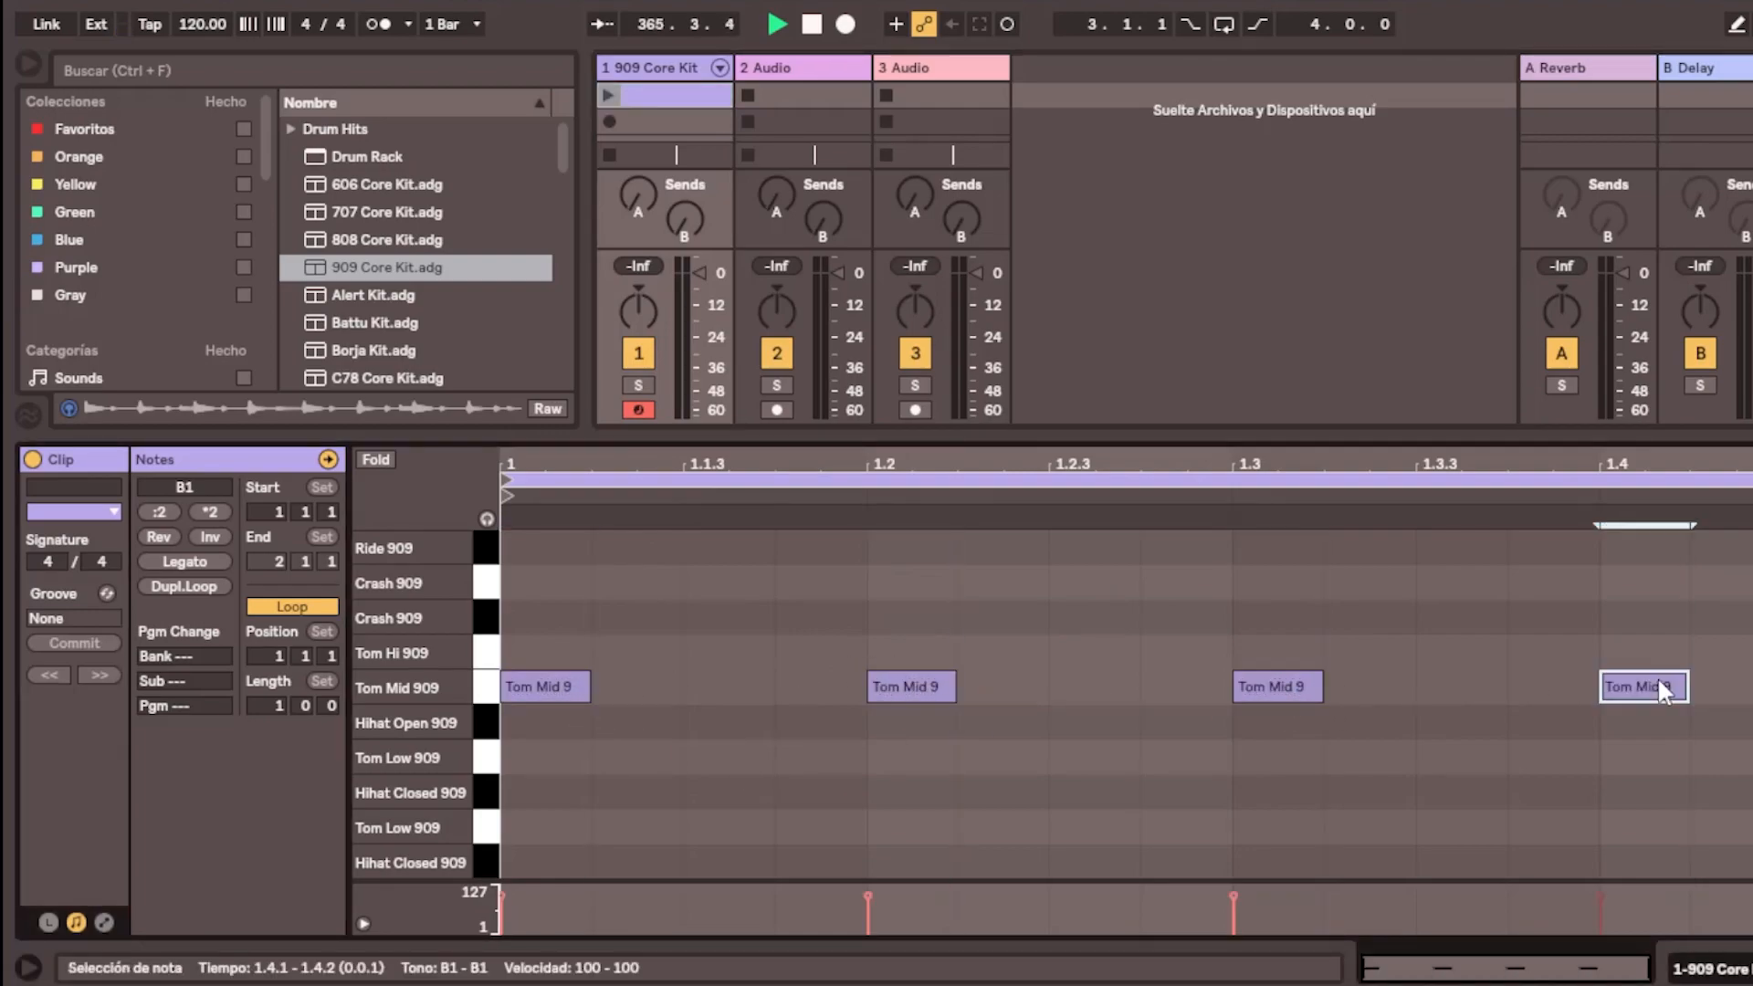
Launch the clip and delete all of its Tom Mid 909 notes
click(612, 98)
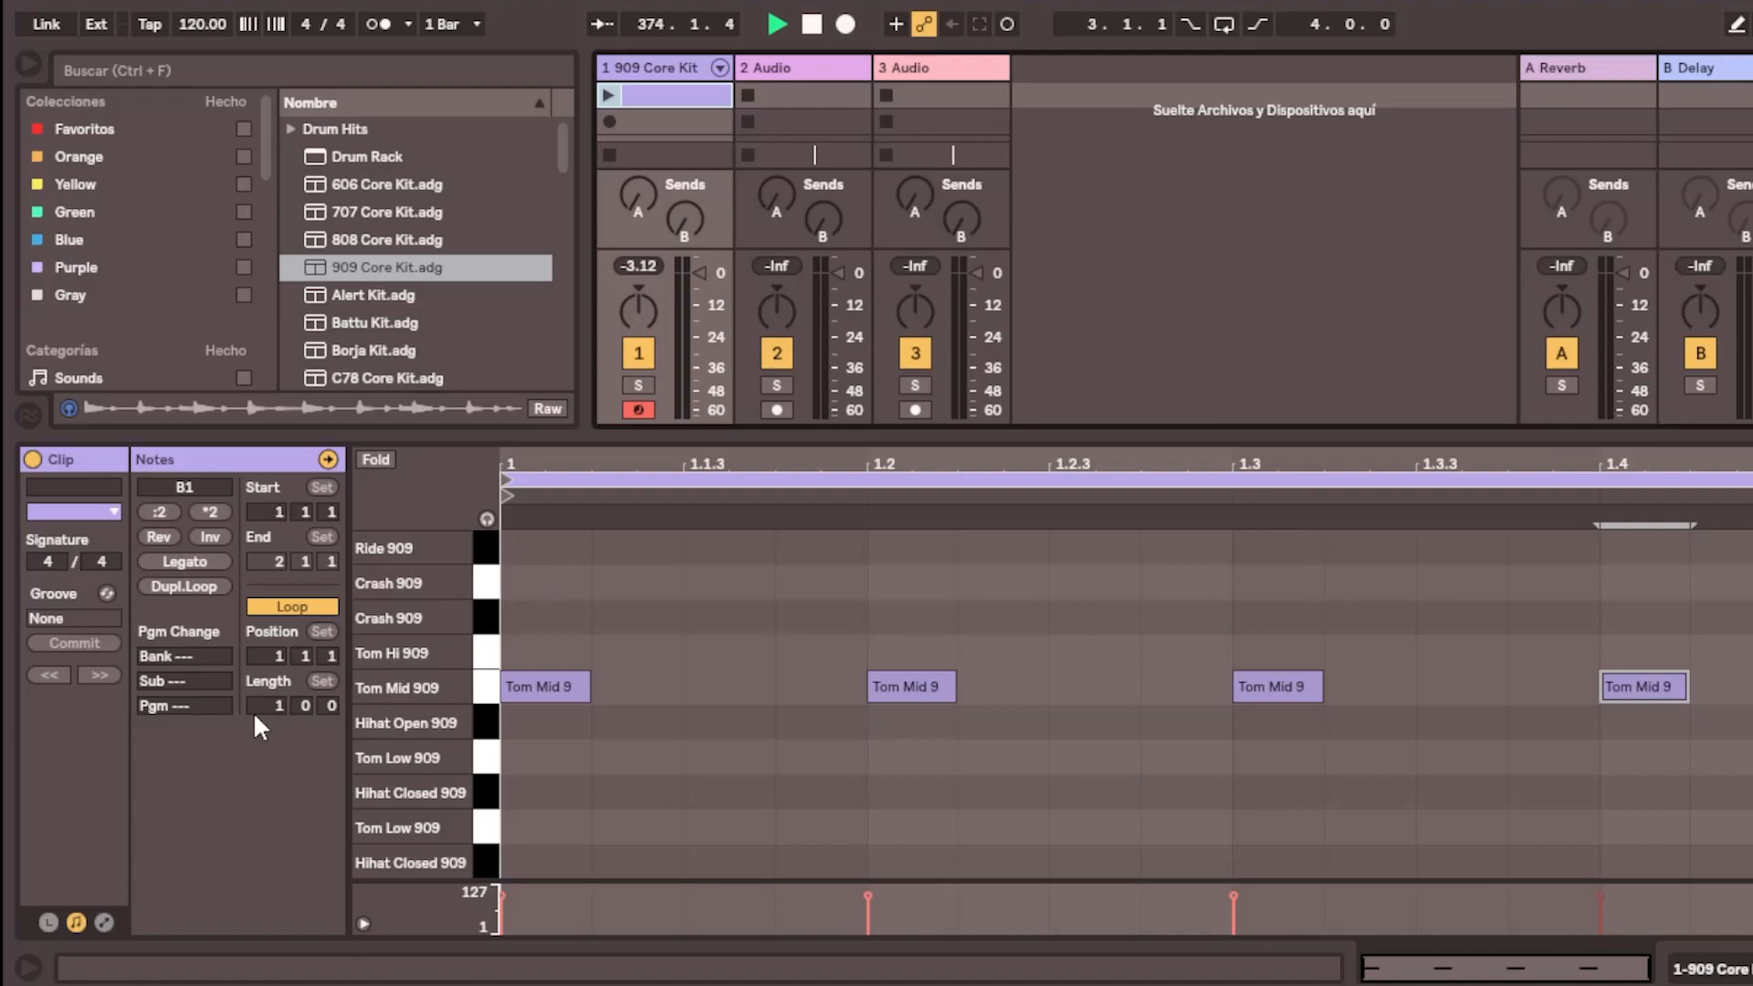
mouse_move(262, 704)
mouse_down()
mouse_move(262, 644)
mouse_move(262, 703)
mouse_up()
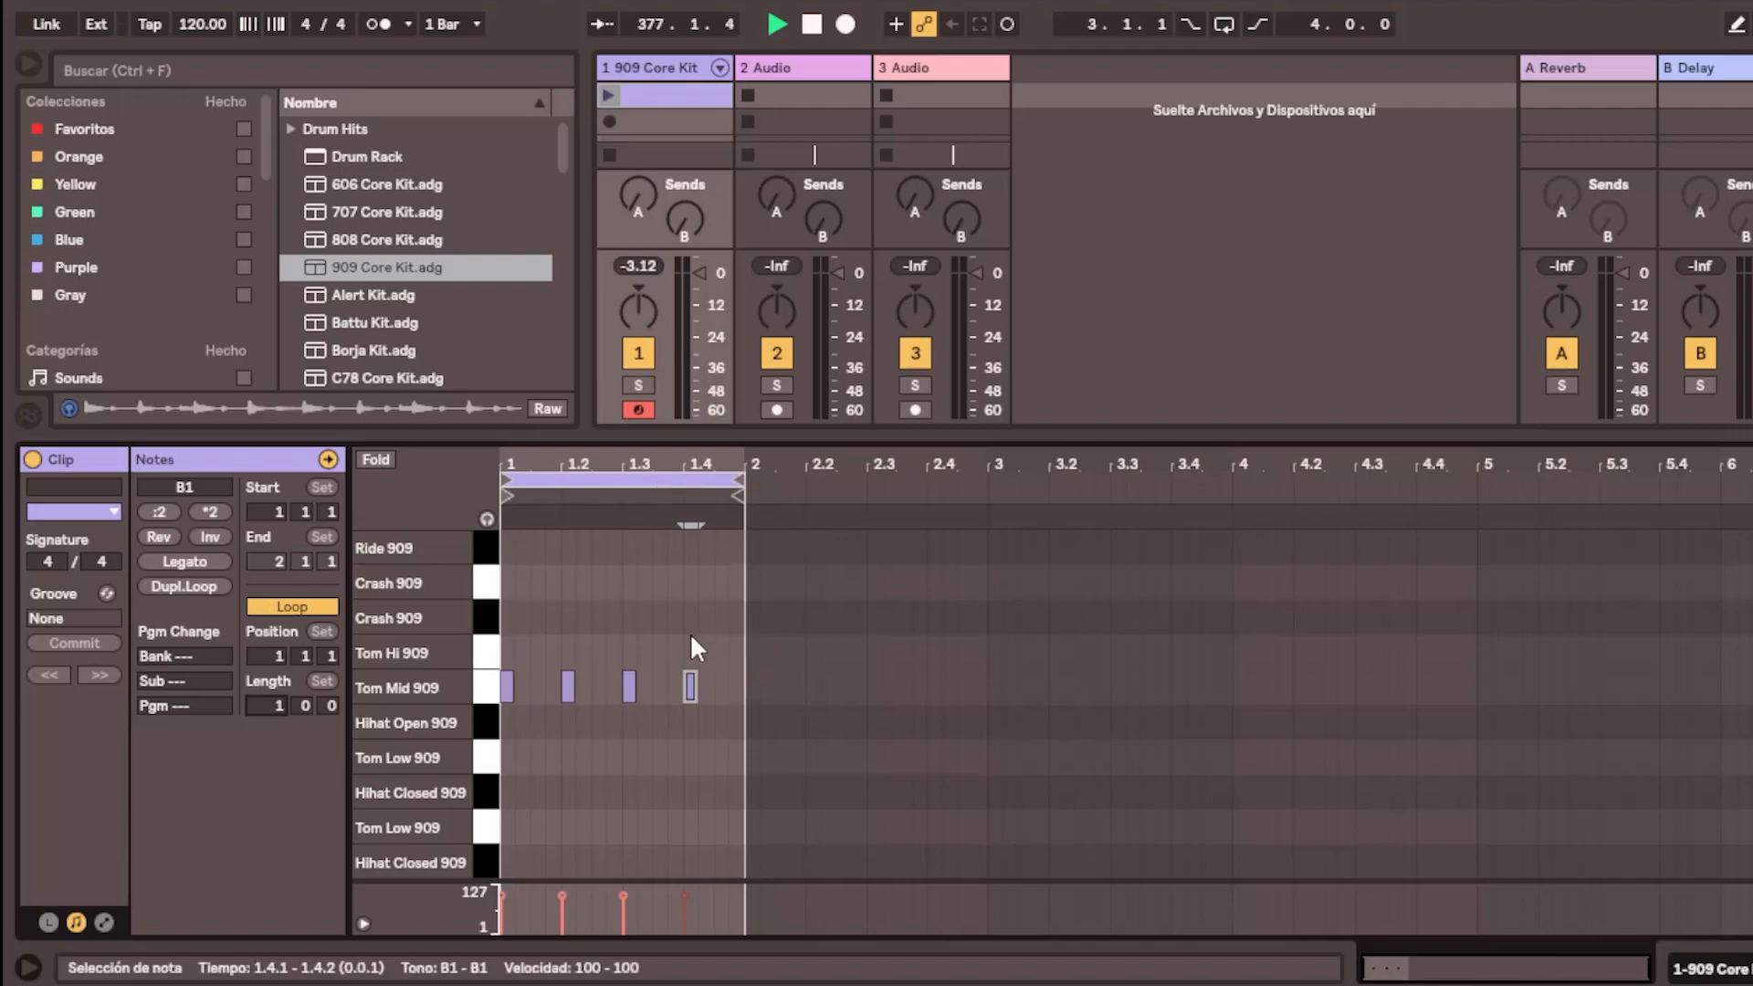
drag(731, 648, 498, 735)
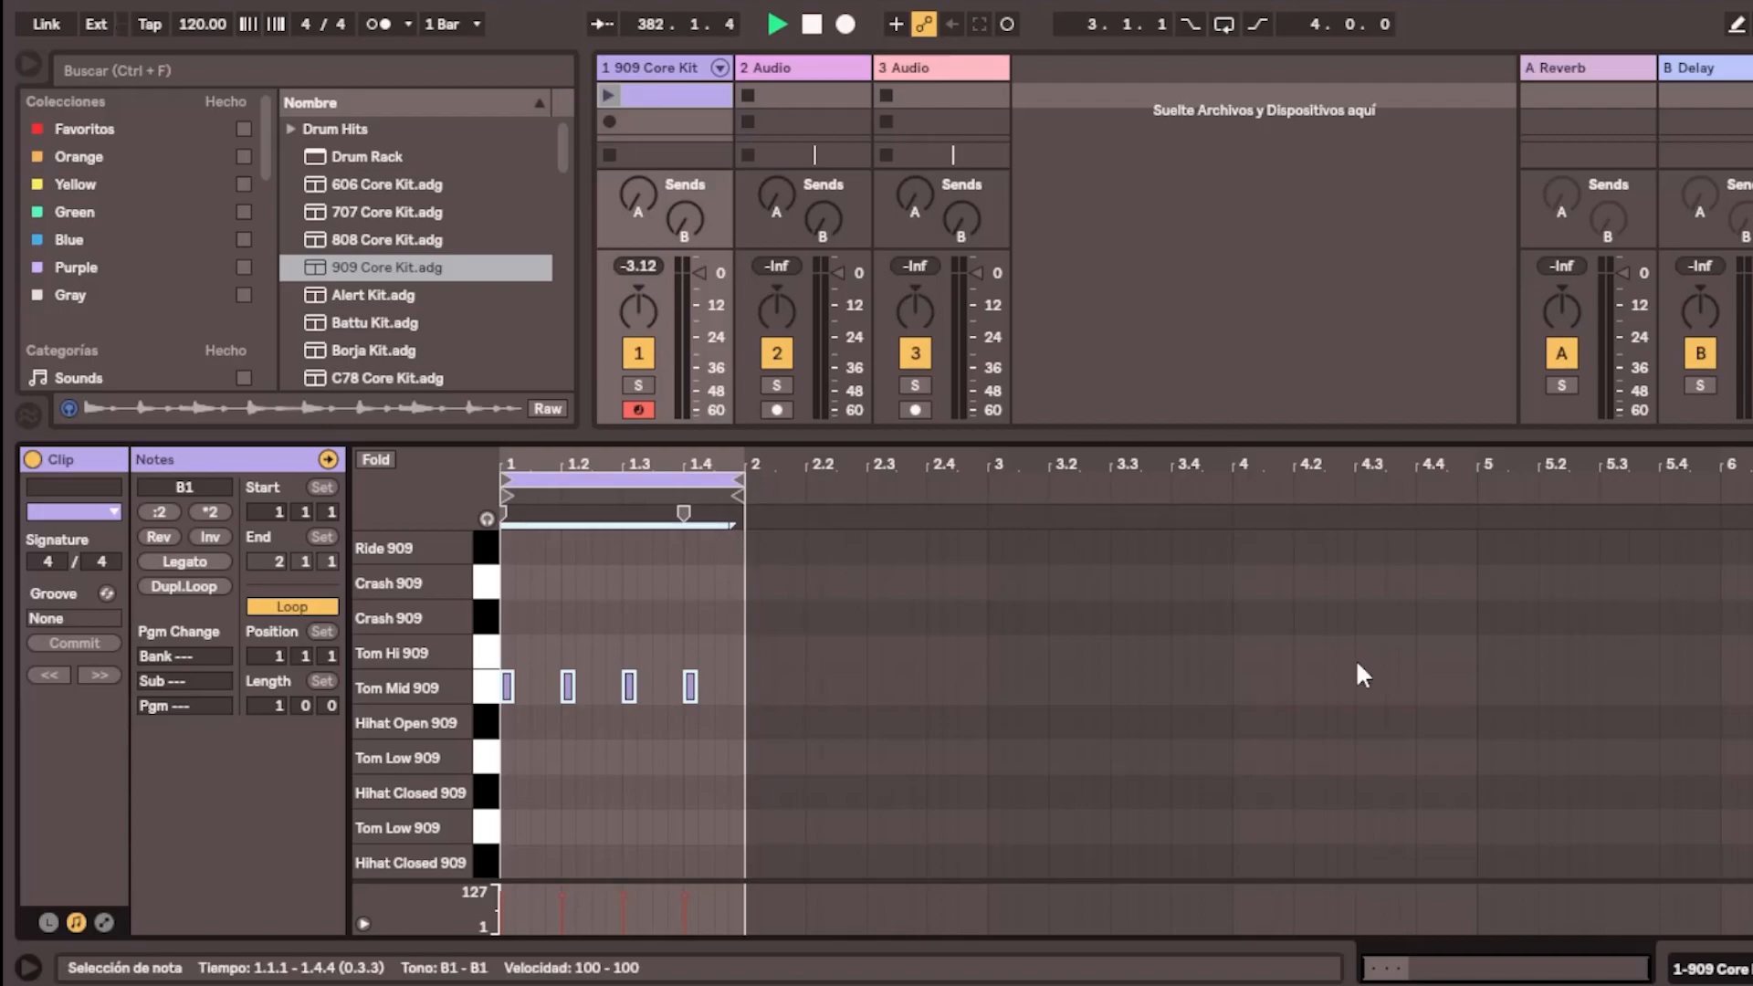
click(554, 630)
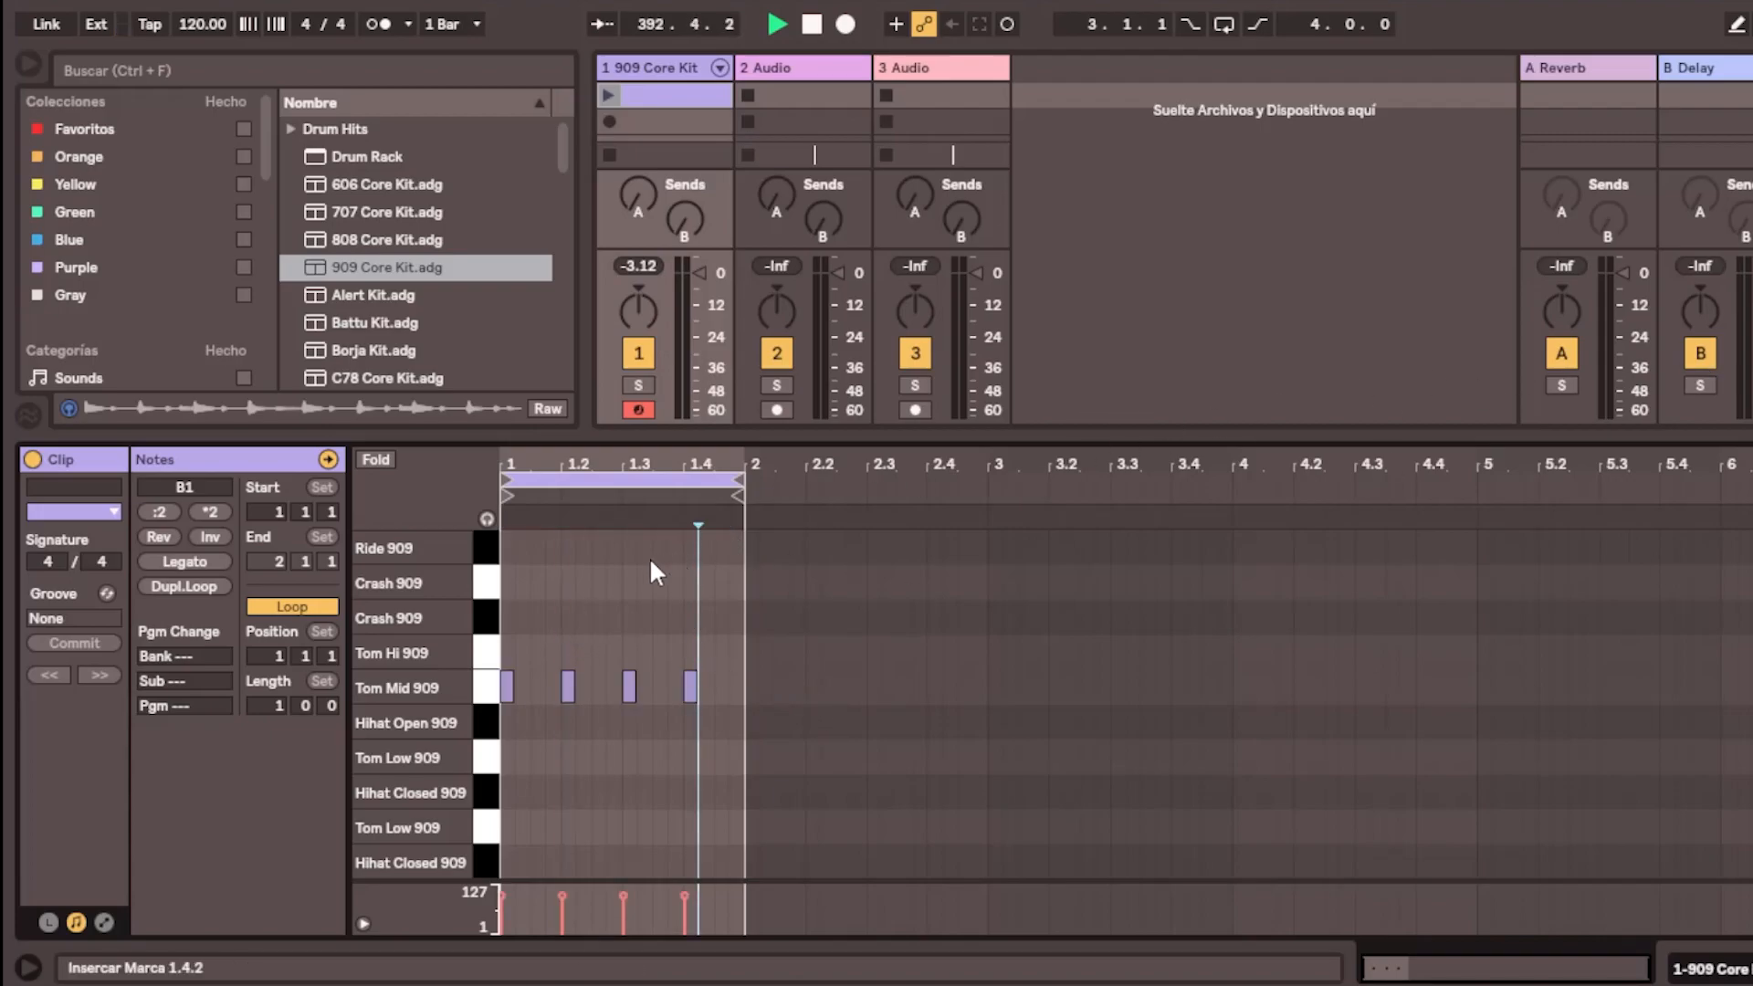
click(690, 644)
key(ctrl+a)
key(Delete)
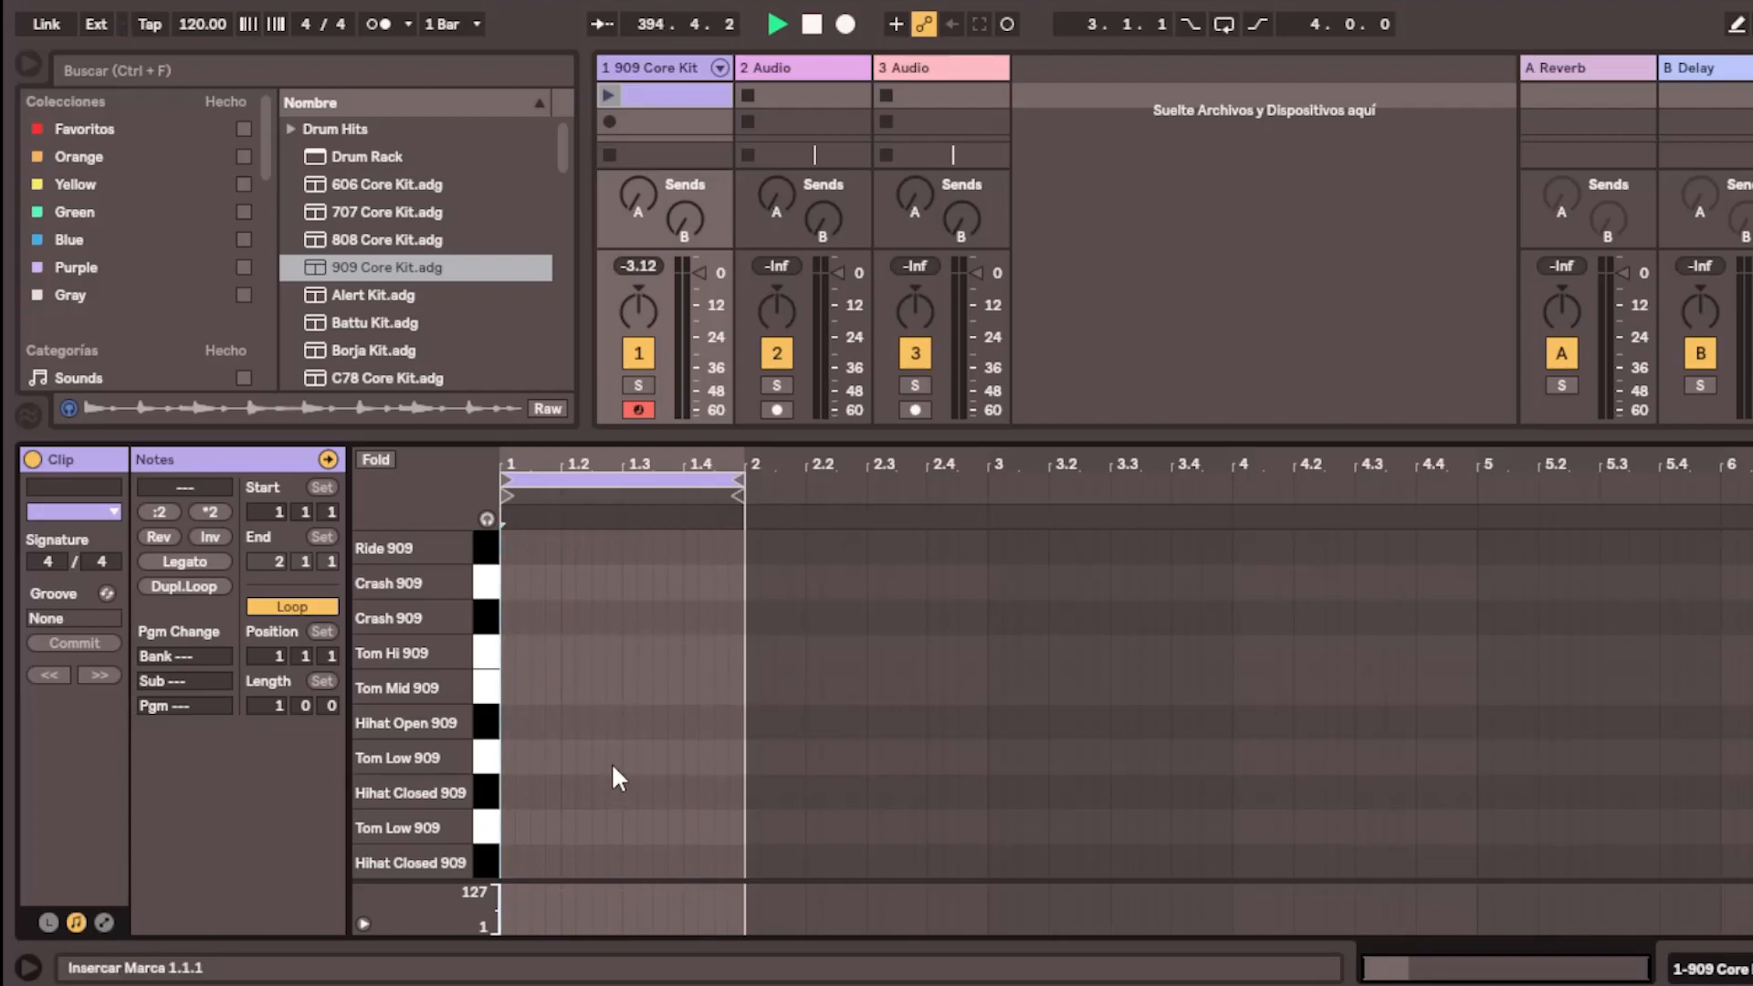
Place Hihat Open 909 notes on the off-beats 1.1.3, 1.2.3, 1.3.3 and 1.4.3 and launch the clip
scroll(526, 698, down, 4)
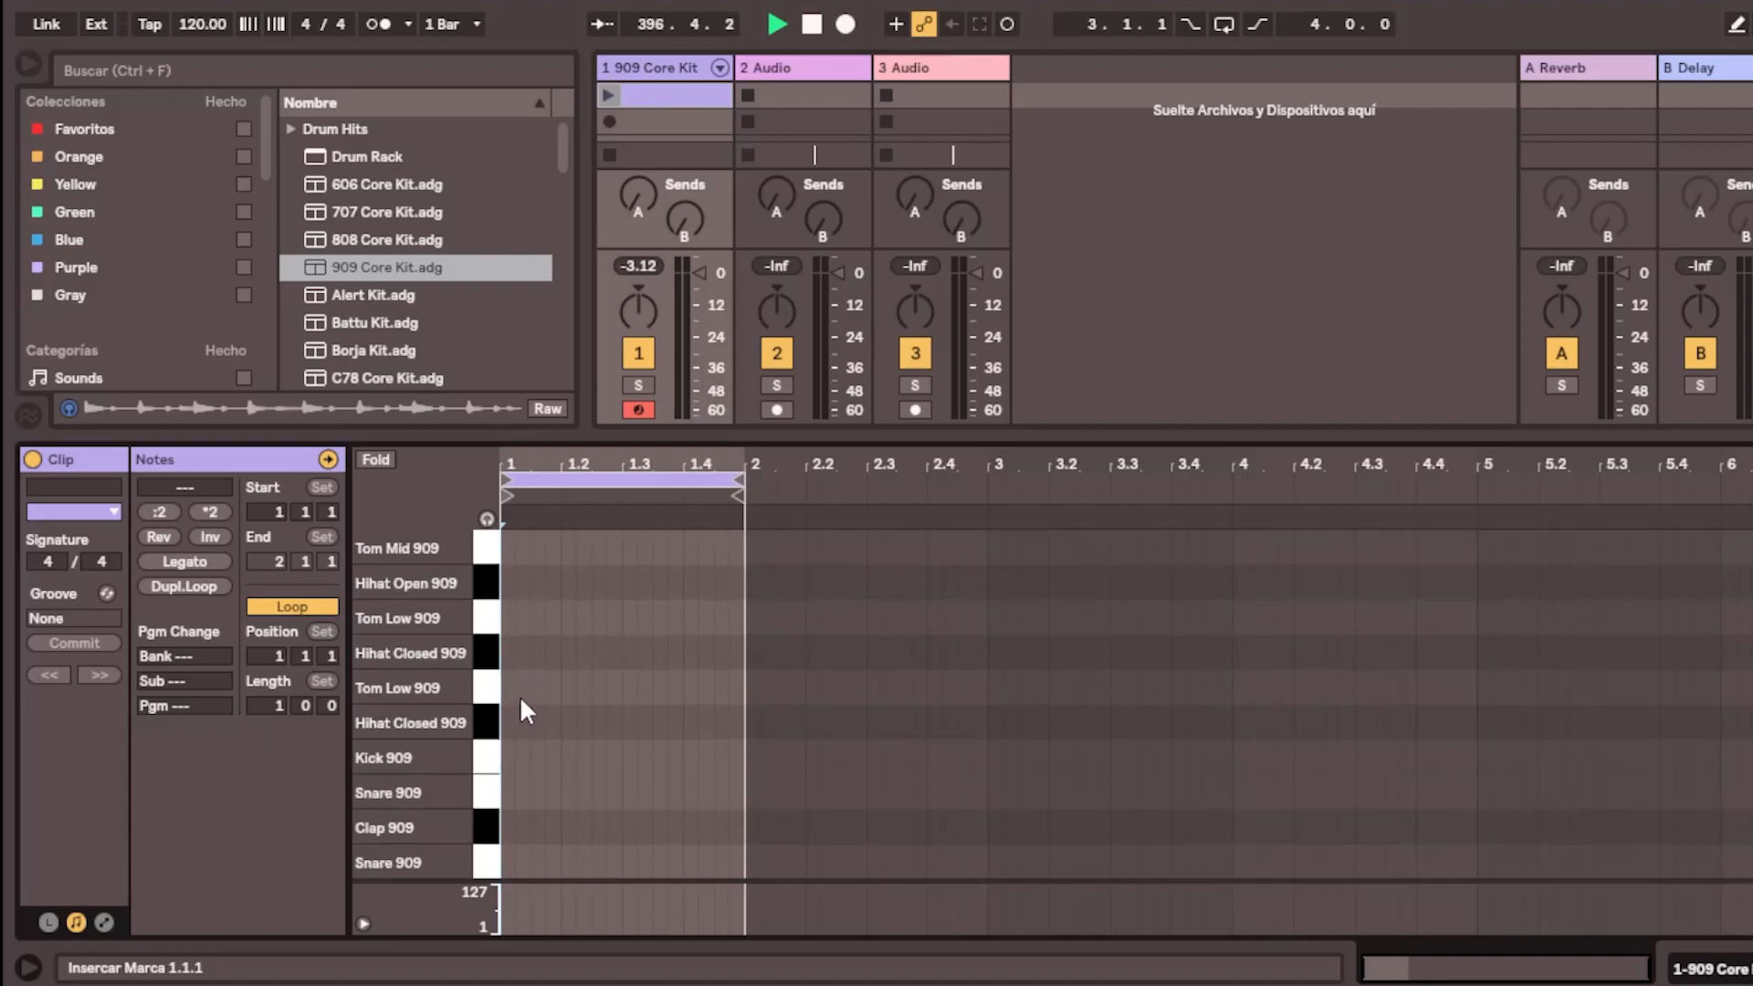
scroll(516, 633, up, 4)
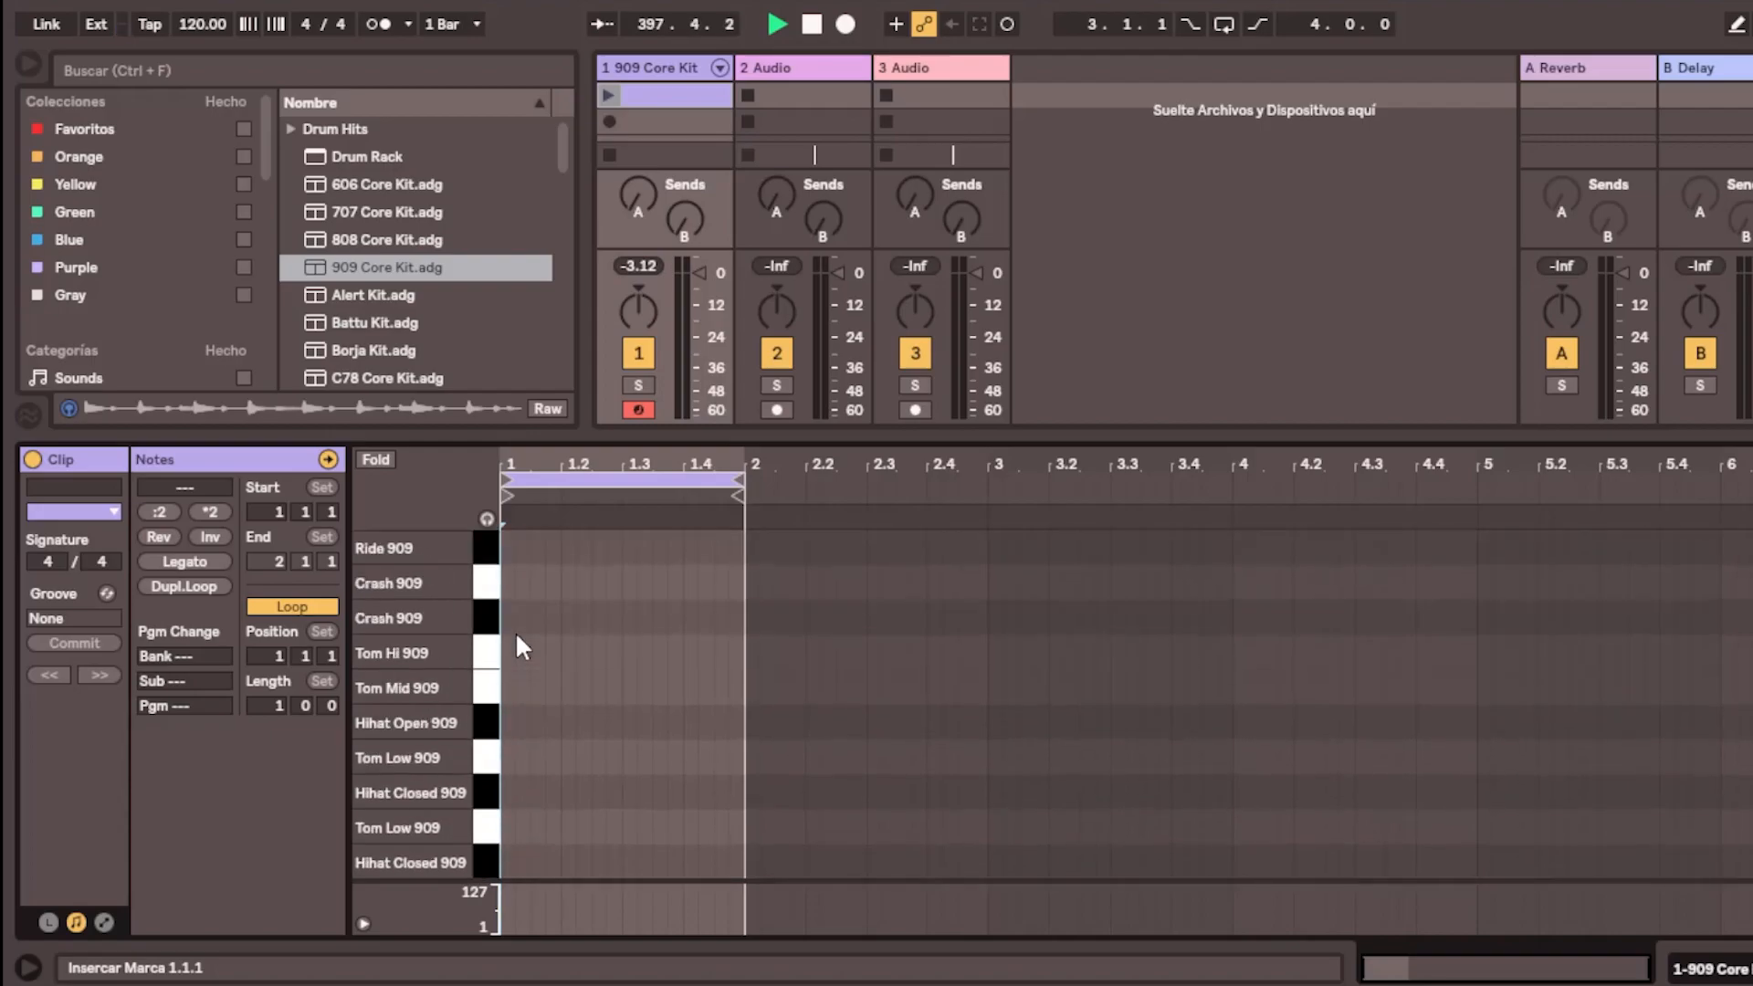
scroll(519, 641, down, 5)
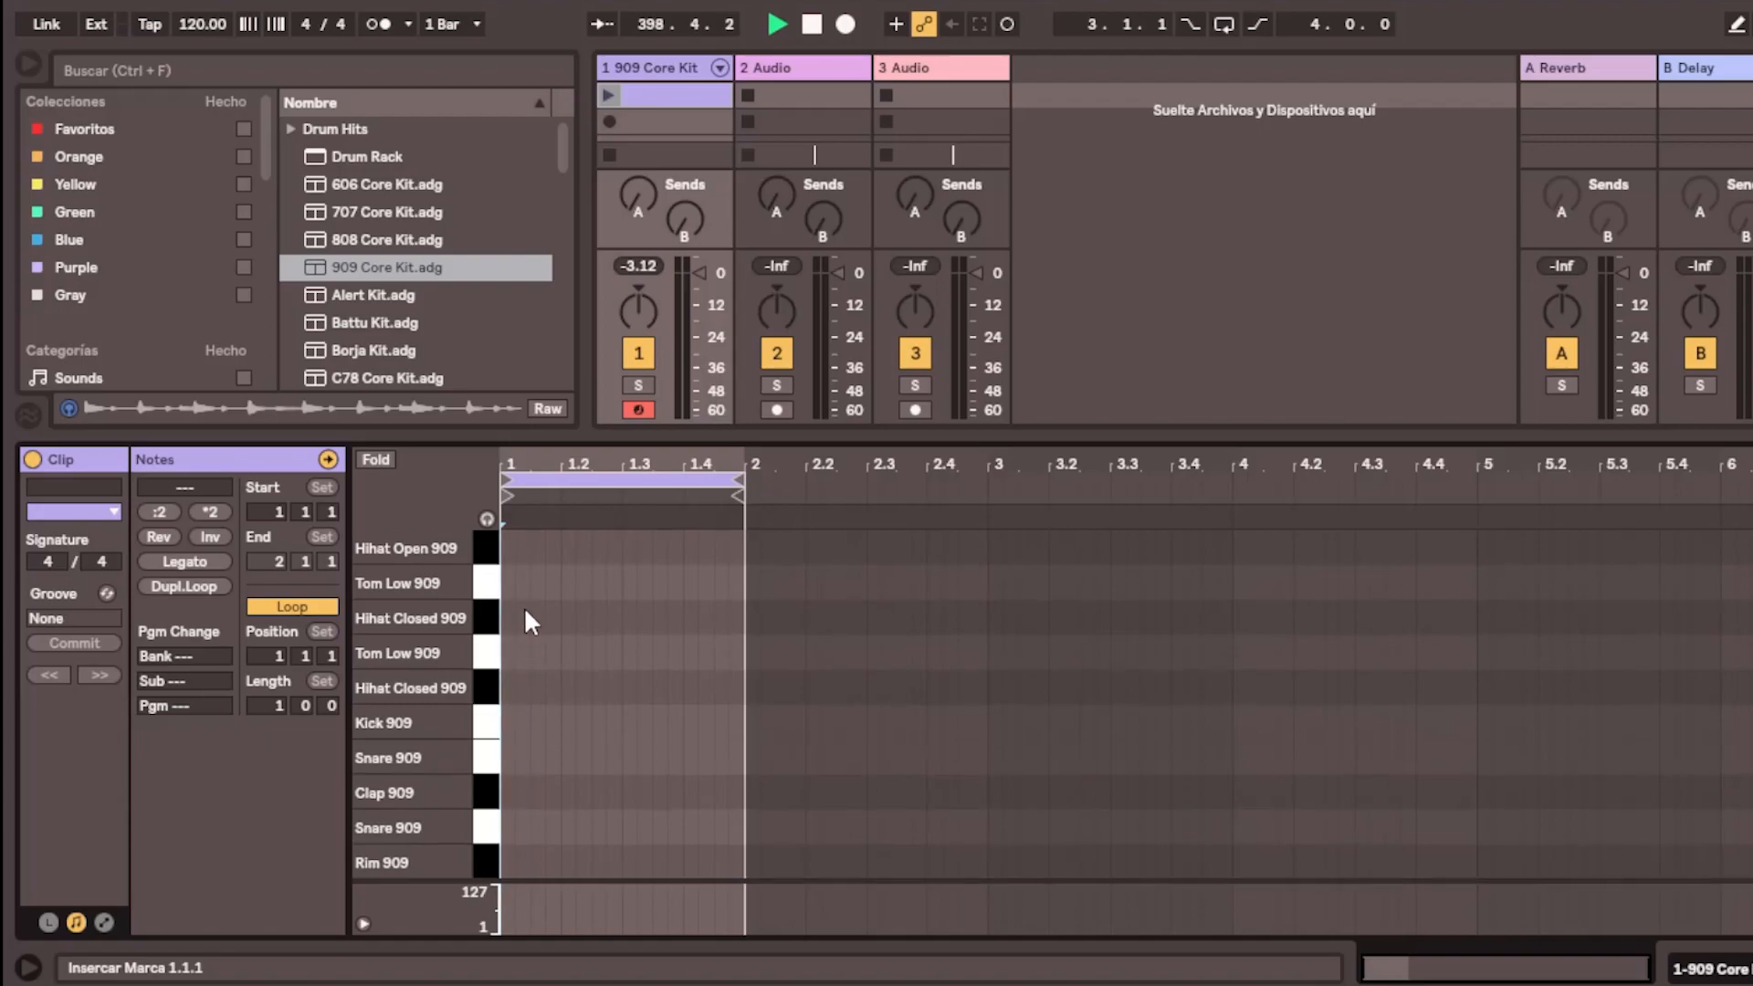
scroll(529, 715, down, 1)
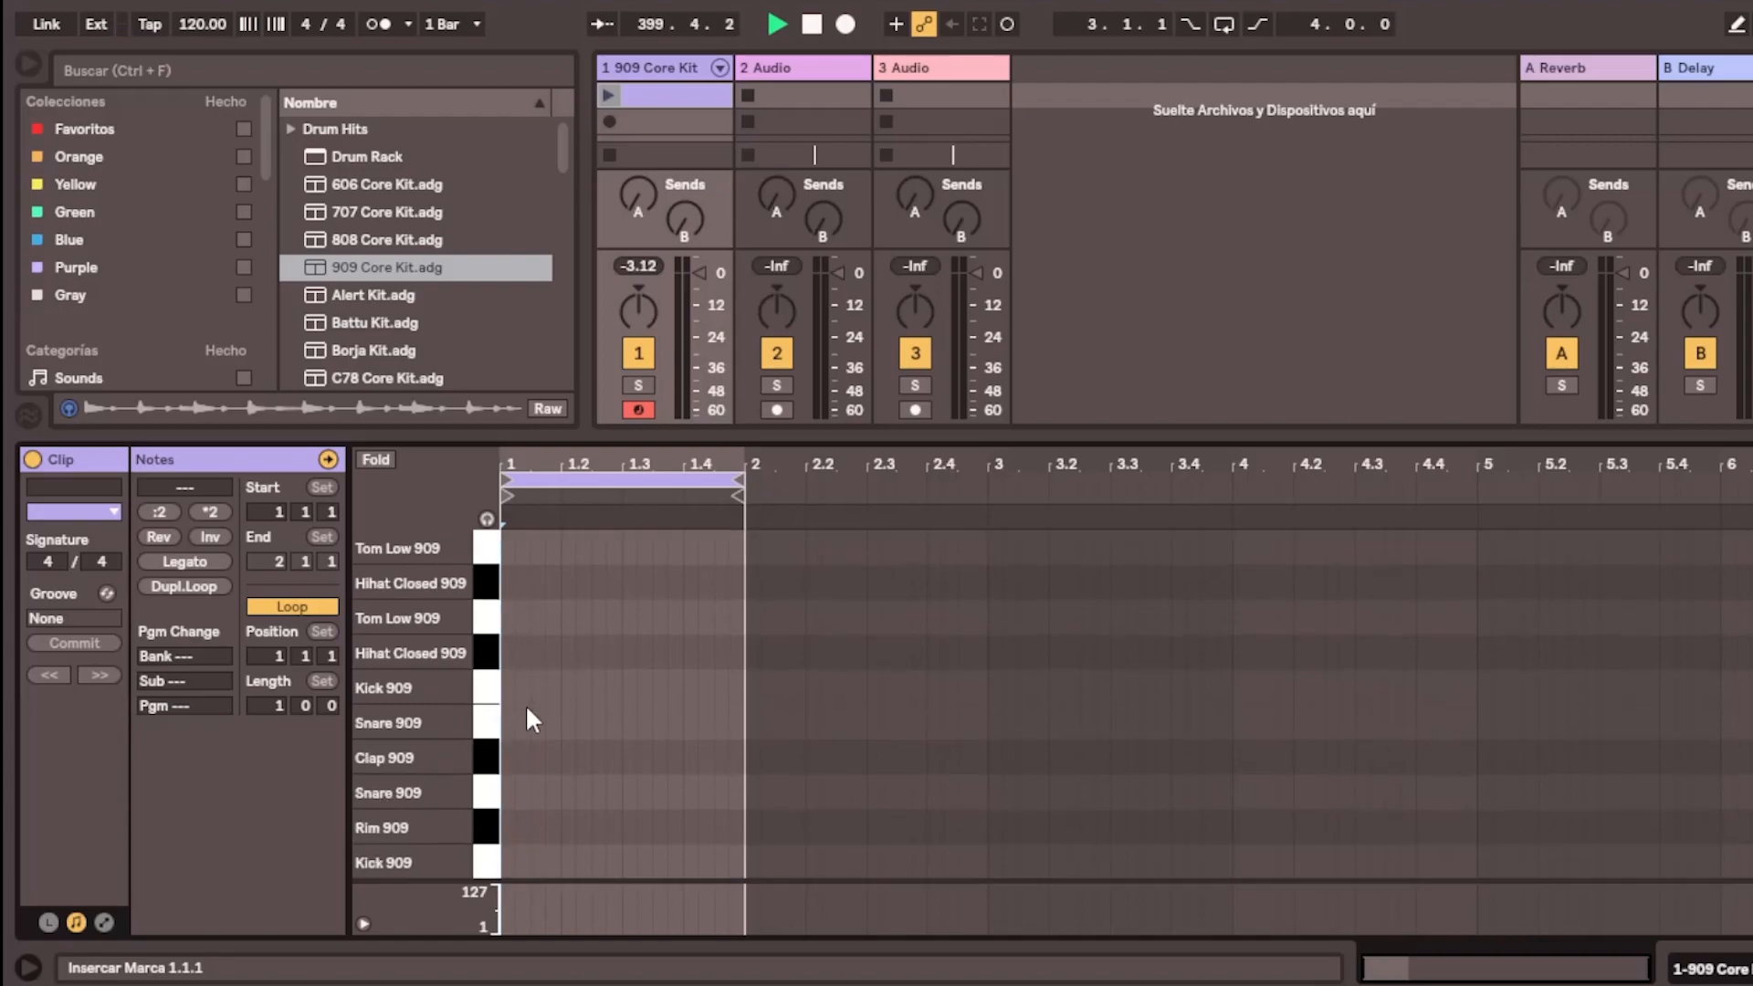
scroll(529, 716, up, 6)
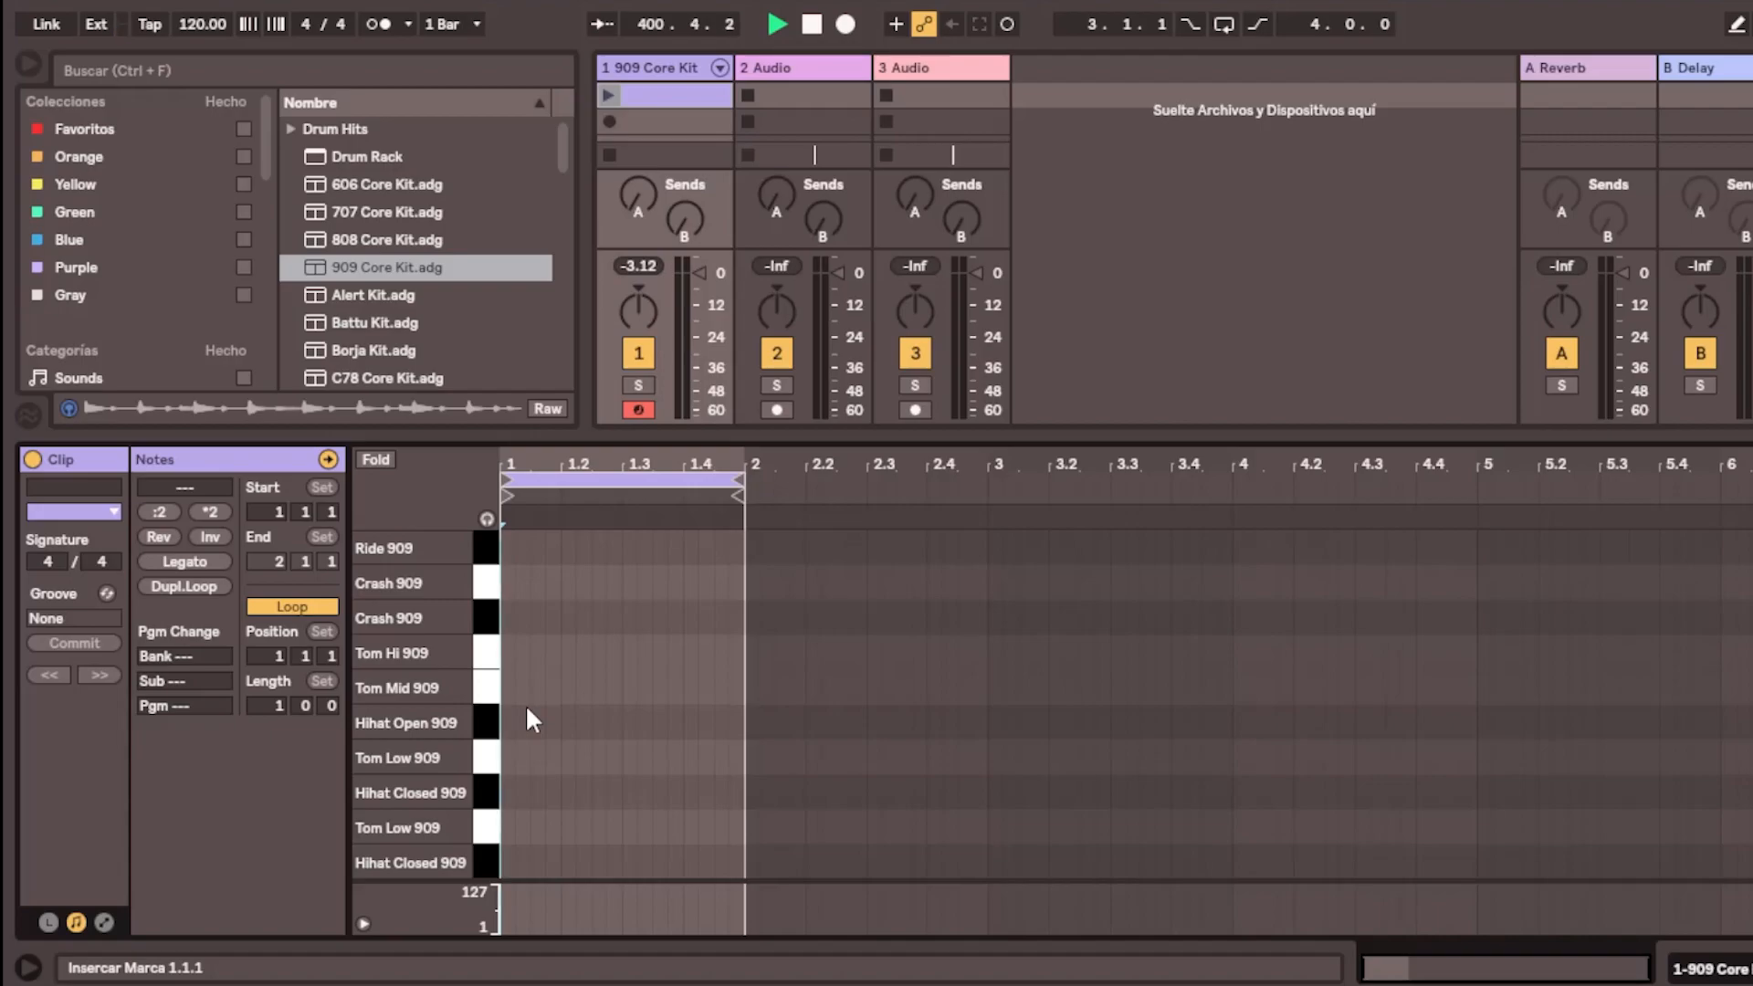
double_click(534, 716)
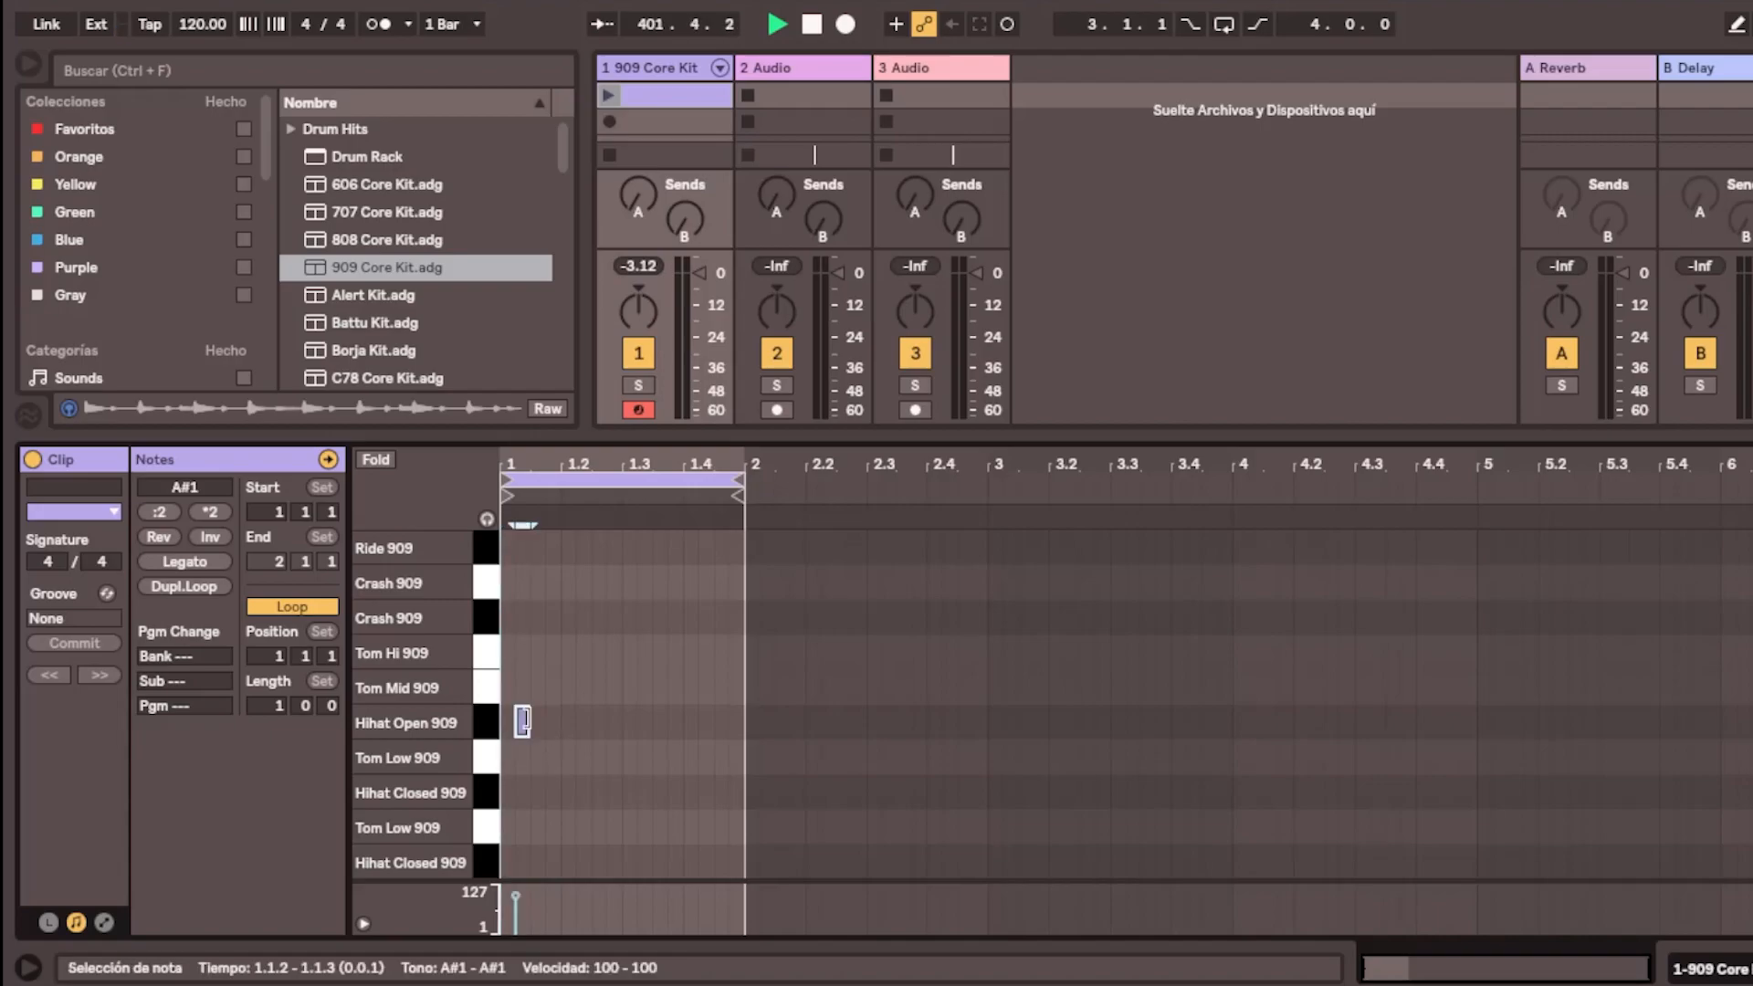
drag(525, 721, 594, 723)
double_click(588, 719)
double_click(658, 723)
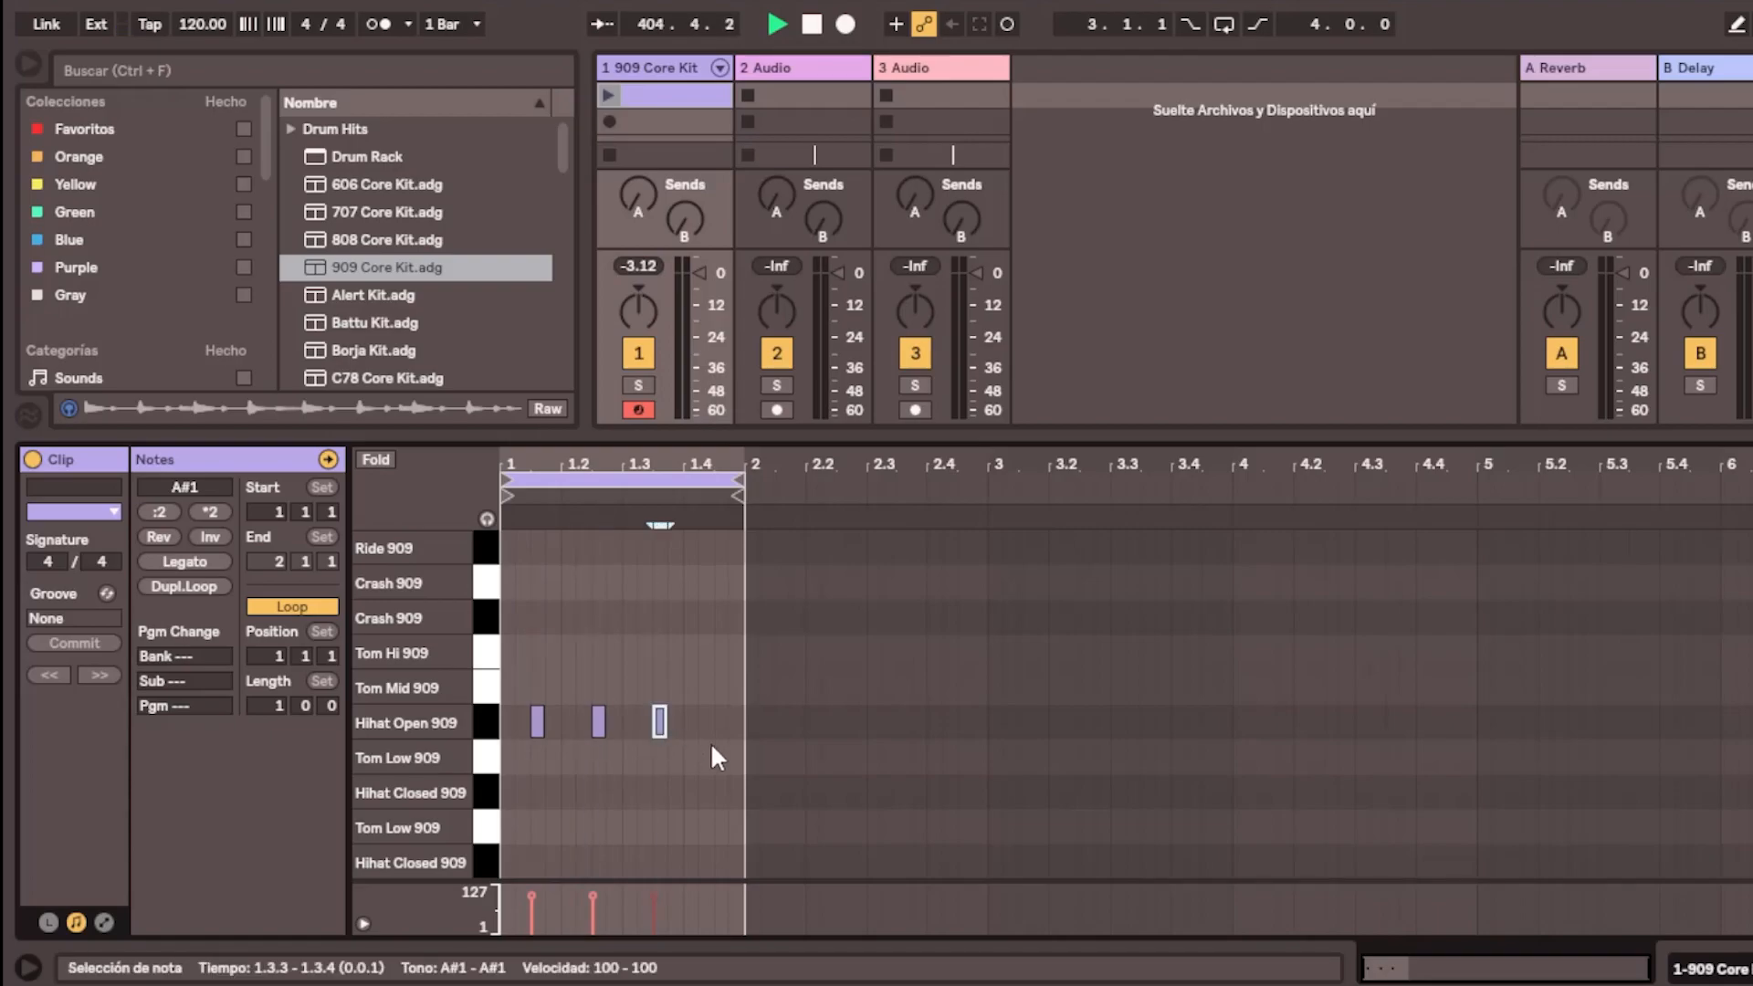
double_click(718, 721)
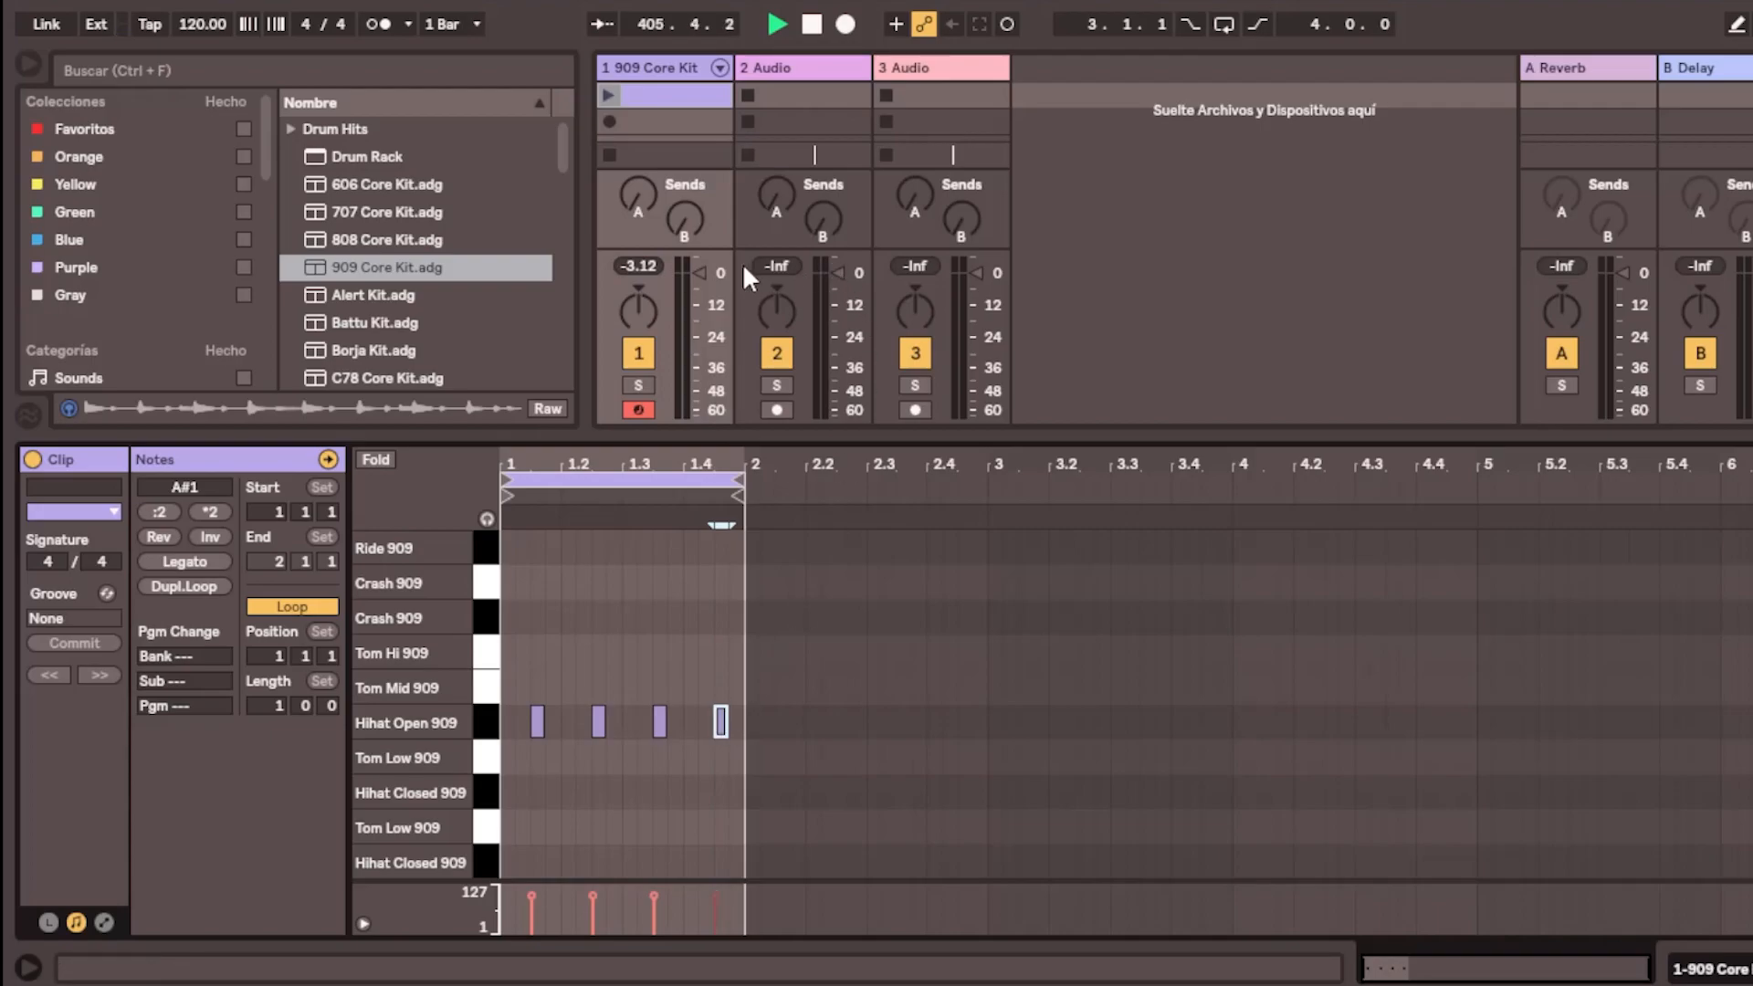
click(607, 94)
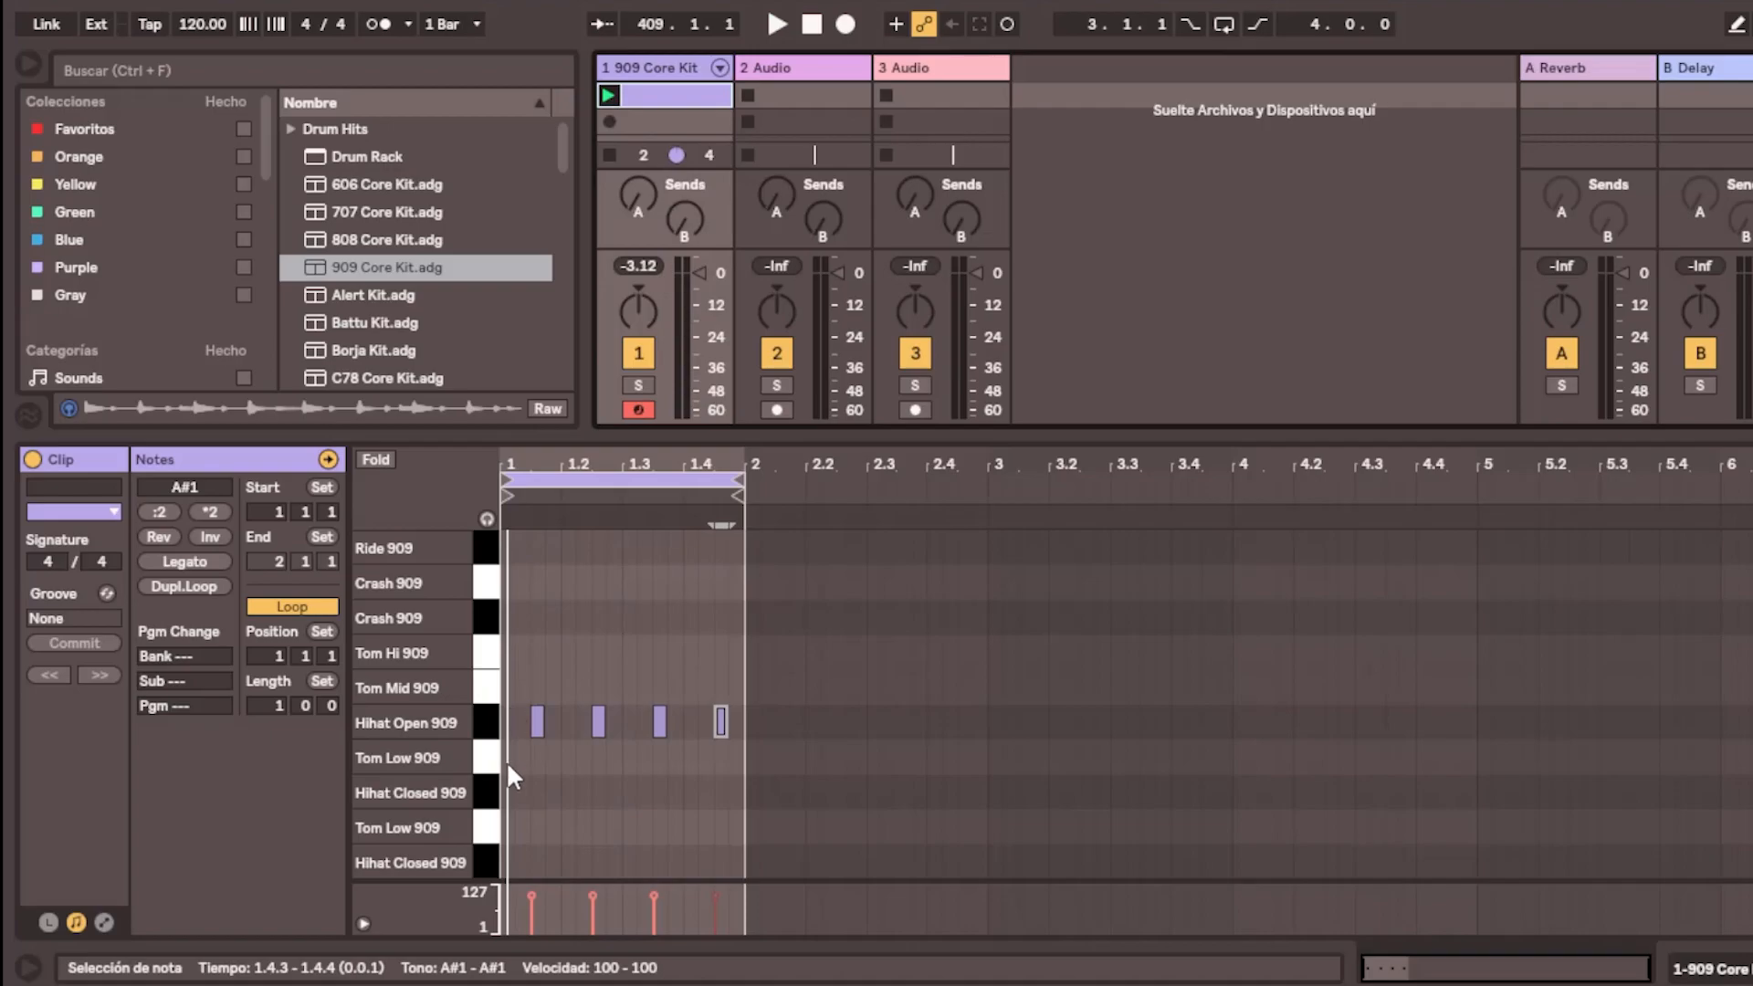
Add Kick 909 notes on the four beats of the clip, using the lowest kick row
scroll(505, 829, down, 4)
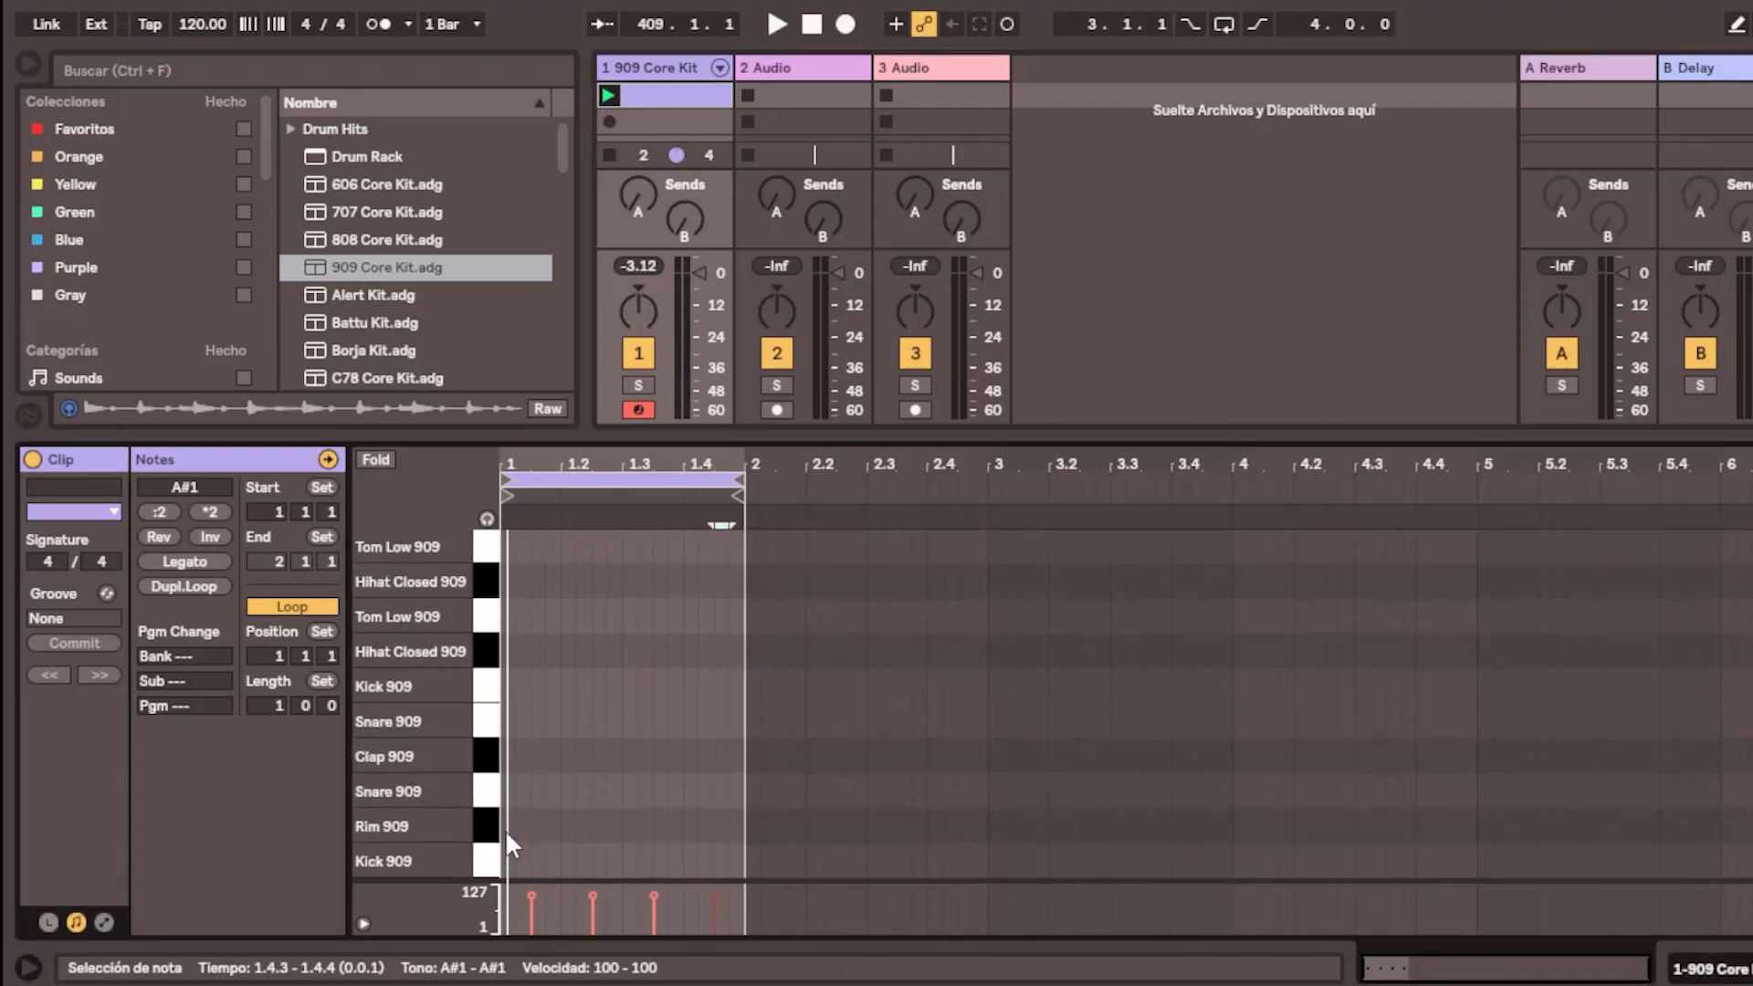
double_click(507, 860)
double_click(566, 858)
double_click(628, 858)
double_click(688, 858)
scroll(607, 659, up, 2)
scroll(610, 665, down, 2)
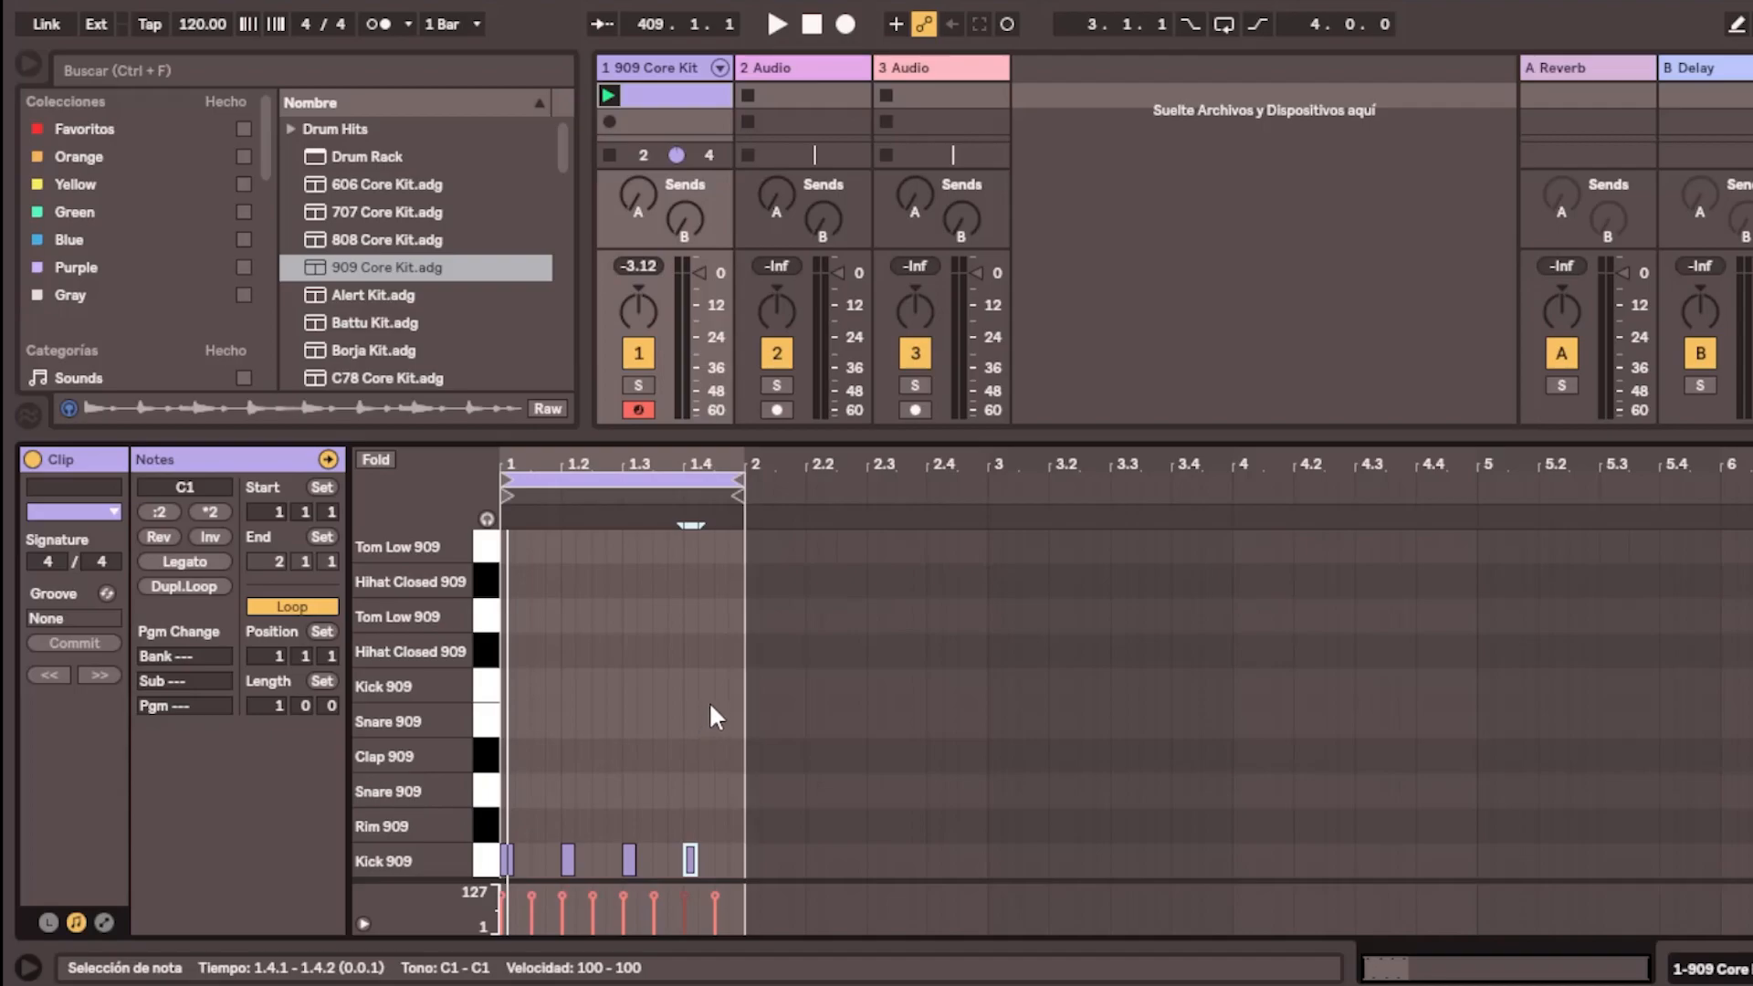
Play the loop briefly, stop it and delete the four Kick 909 notes
key(space)
key(space)
drag(712, 842, 382, 845)
key(Delete)
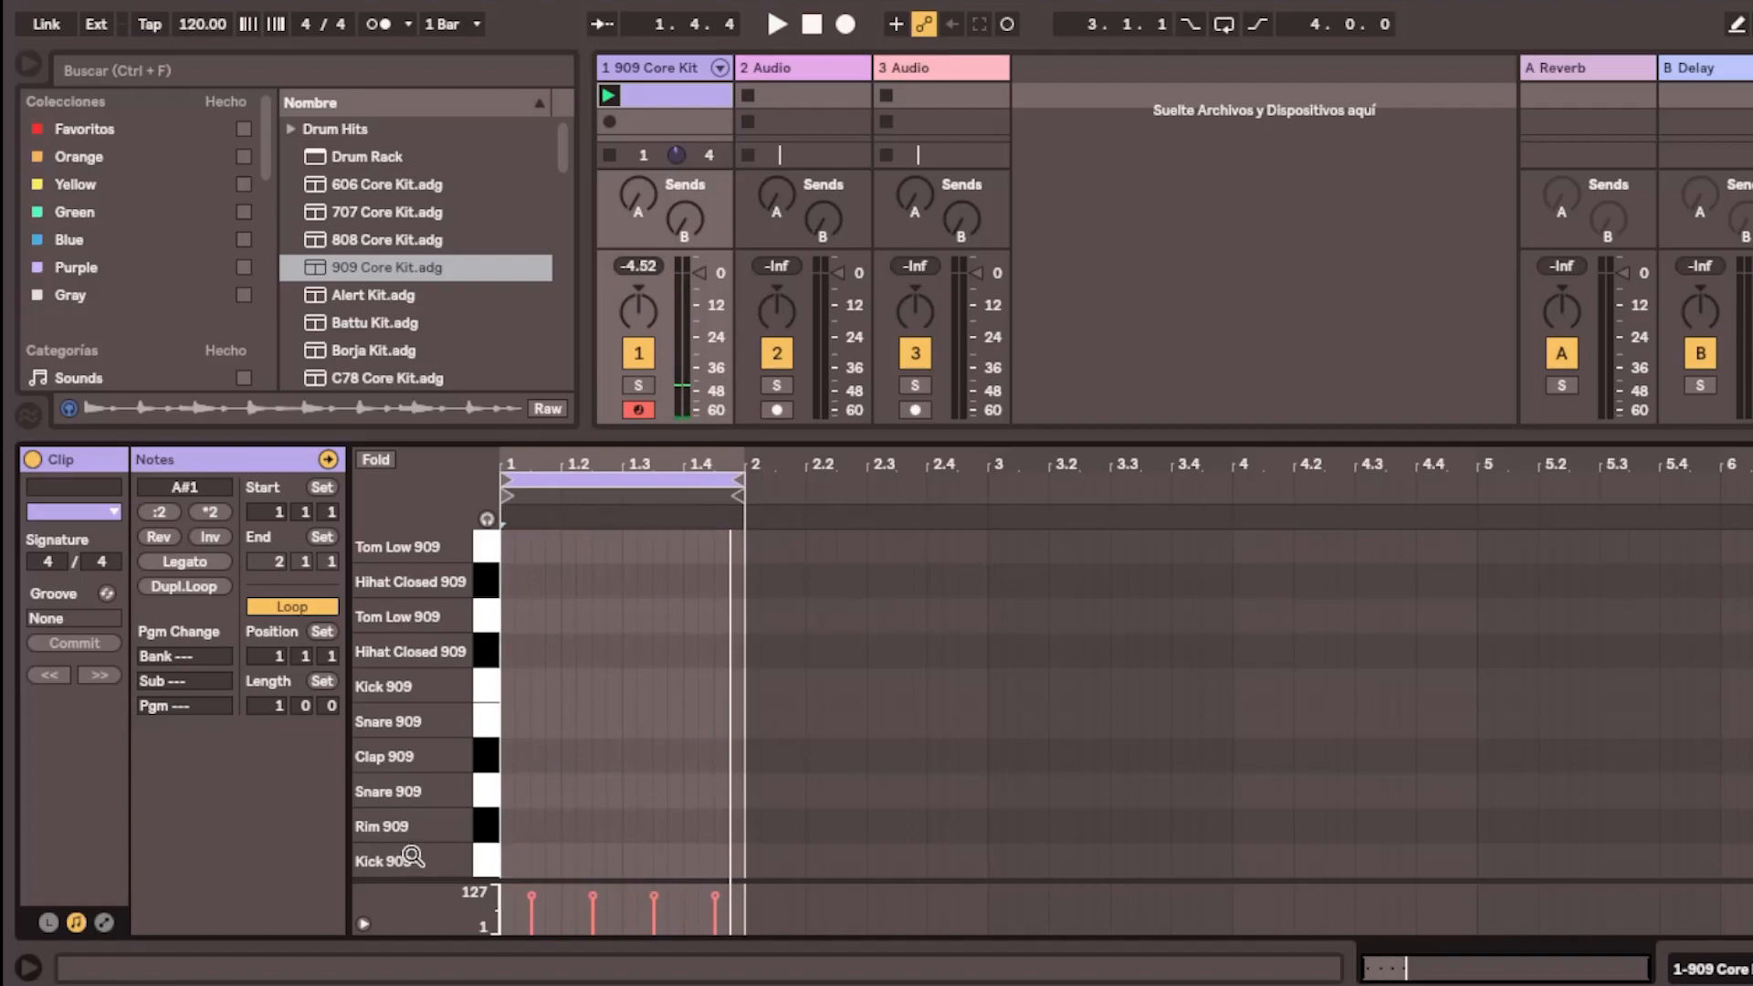
Play the open hi-hat loop and display the 909 Core Kit's pads and sample controls
scroll(610, 584, up, 3)
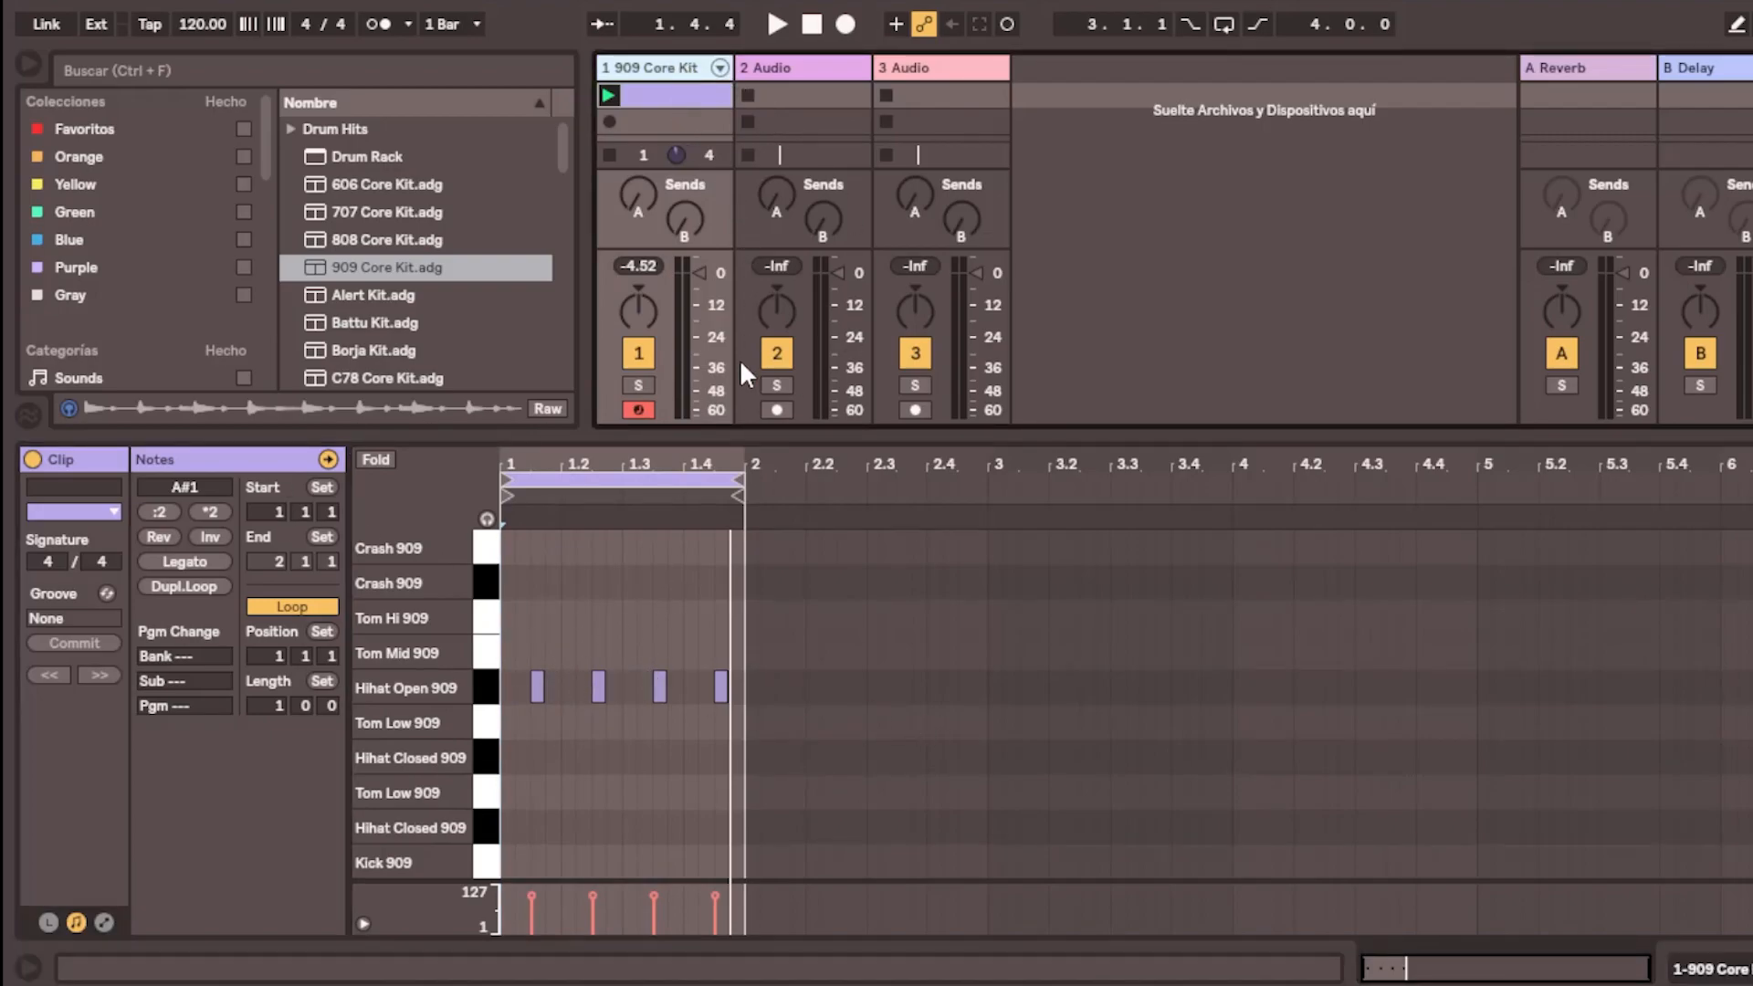
key(space)
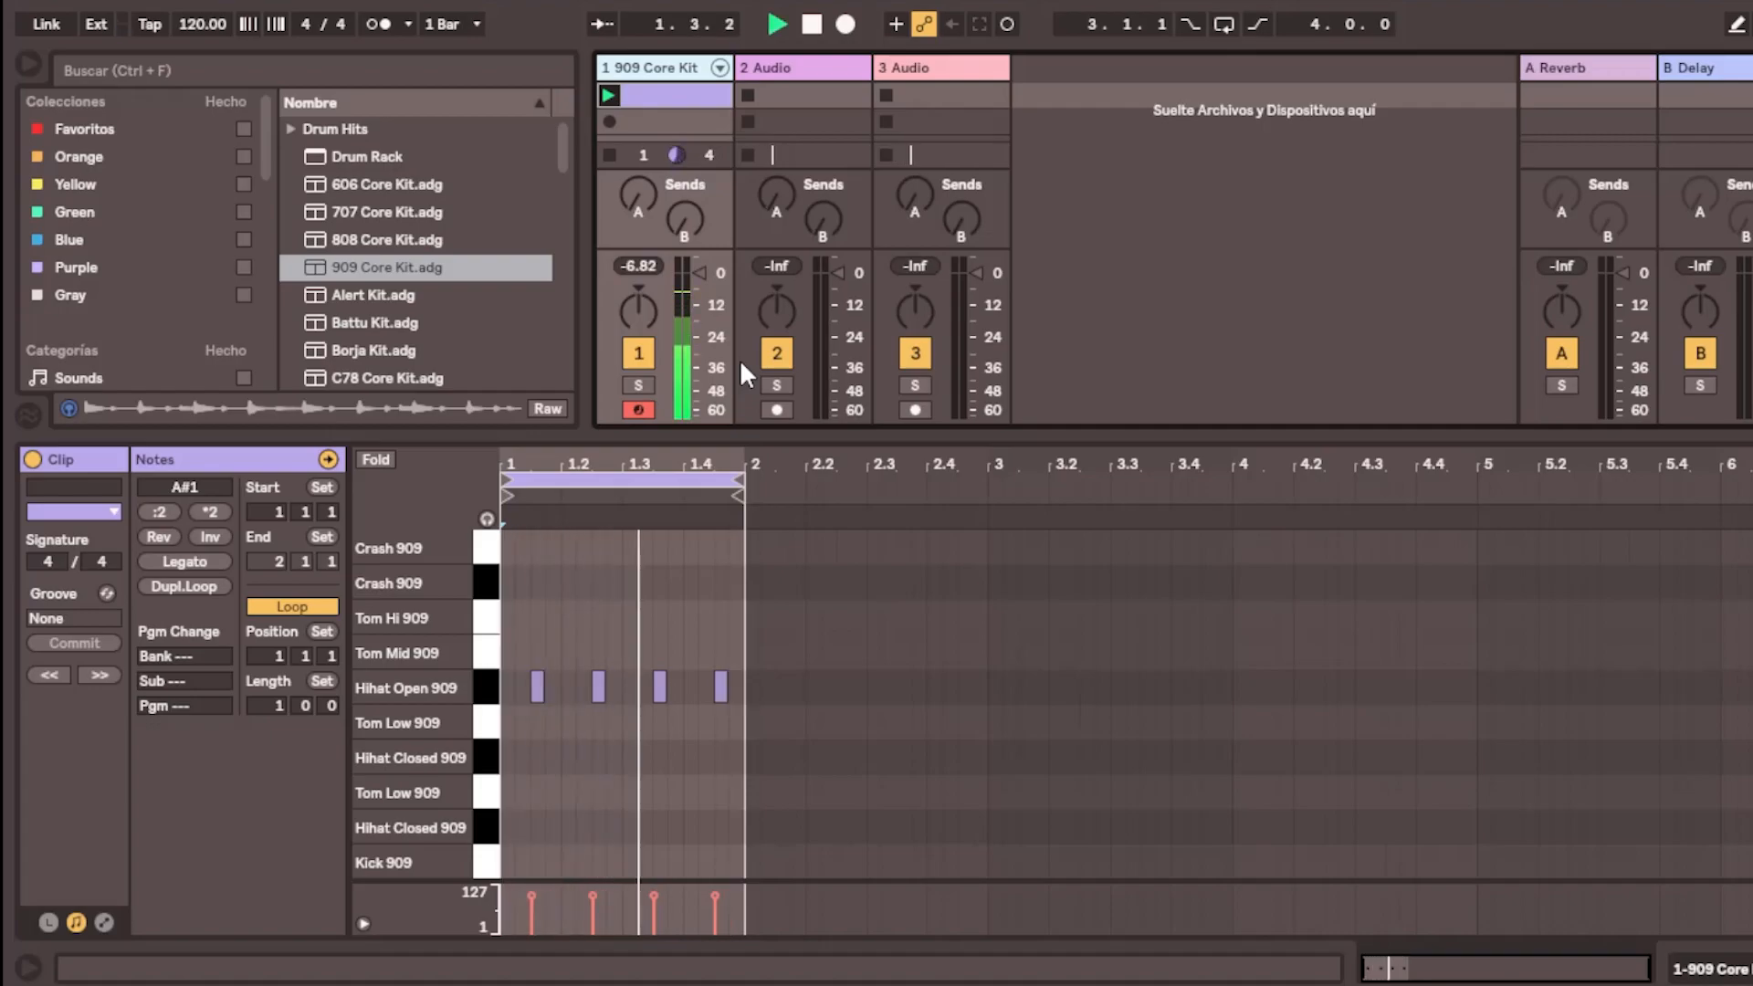
click(1716, 969)
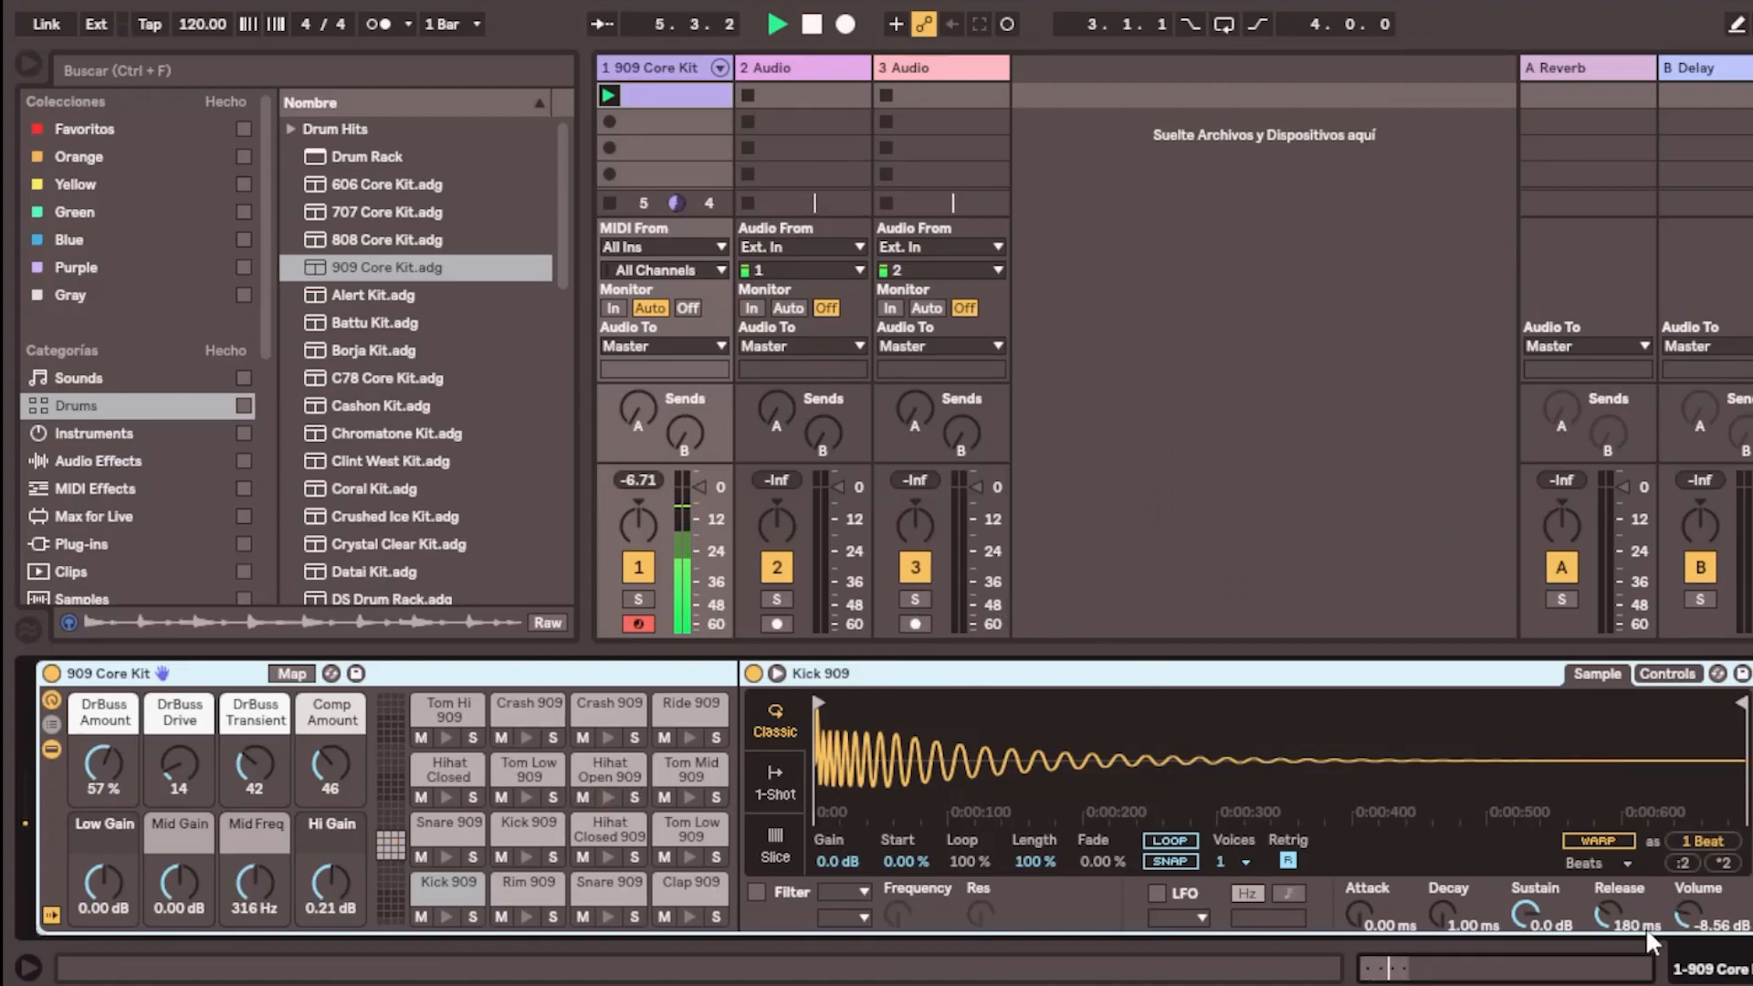
click(1604, 911)
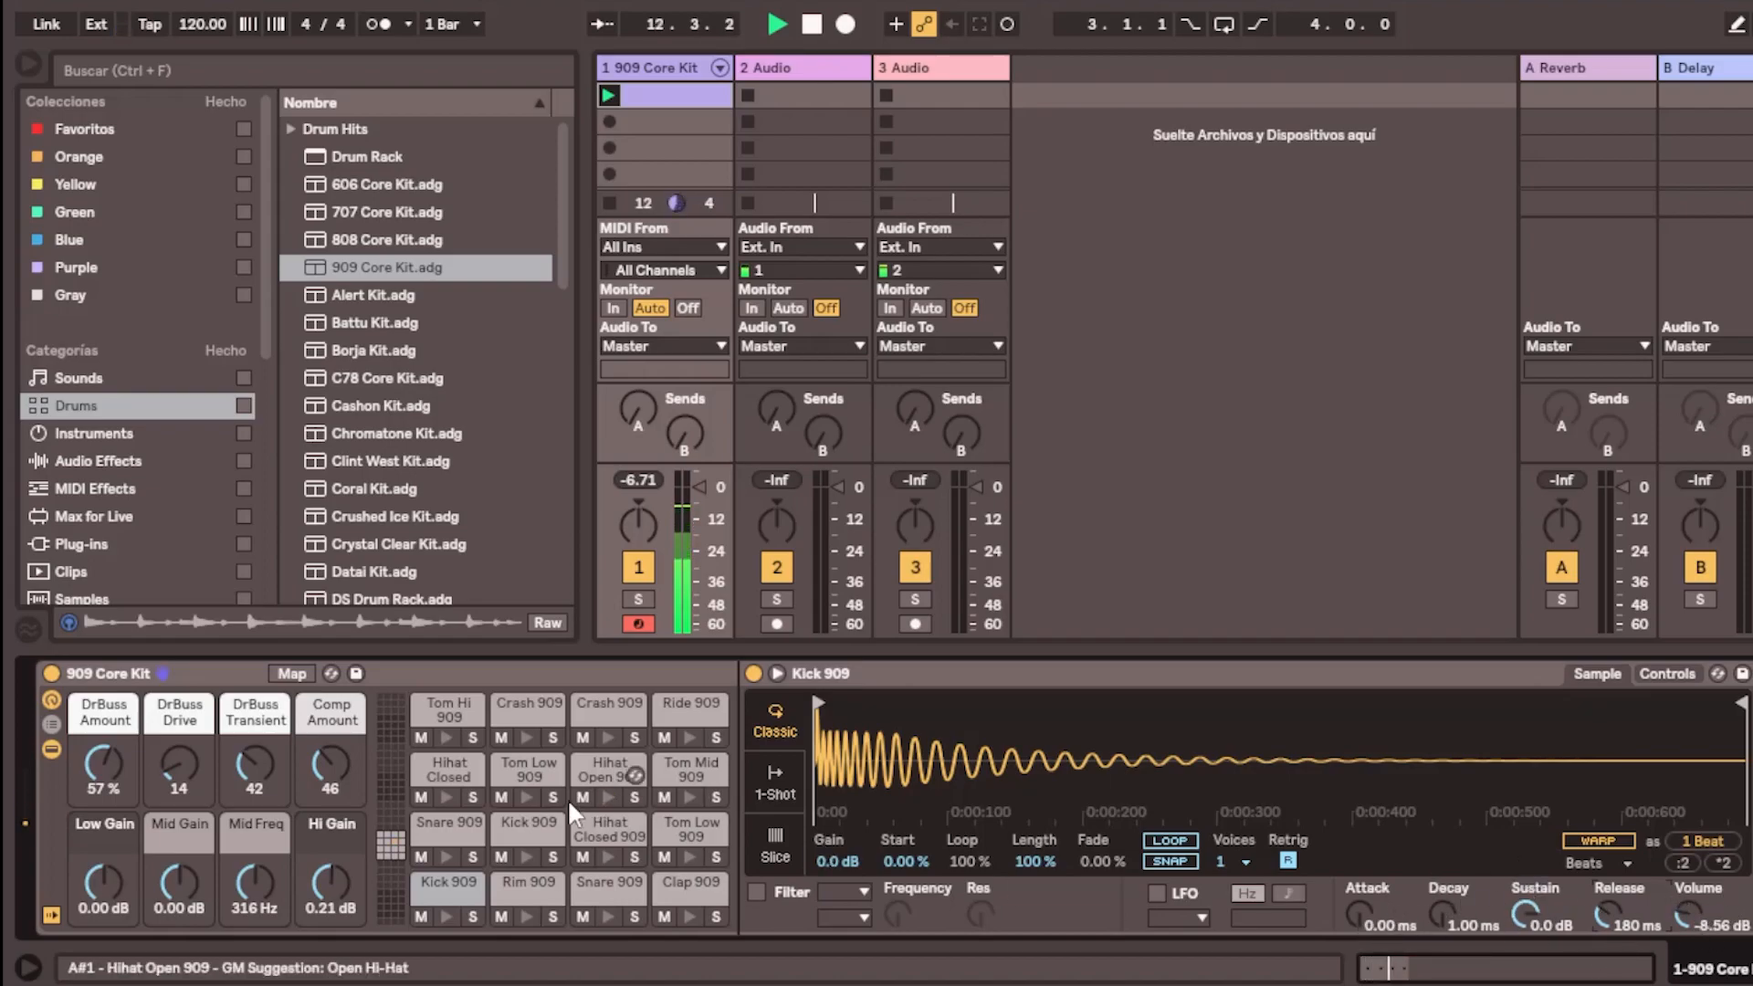
Adjust the Release of the Hihat Open 909 pad's sample and return to the clip's note editor
click(516, 712)
click(607, 715)
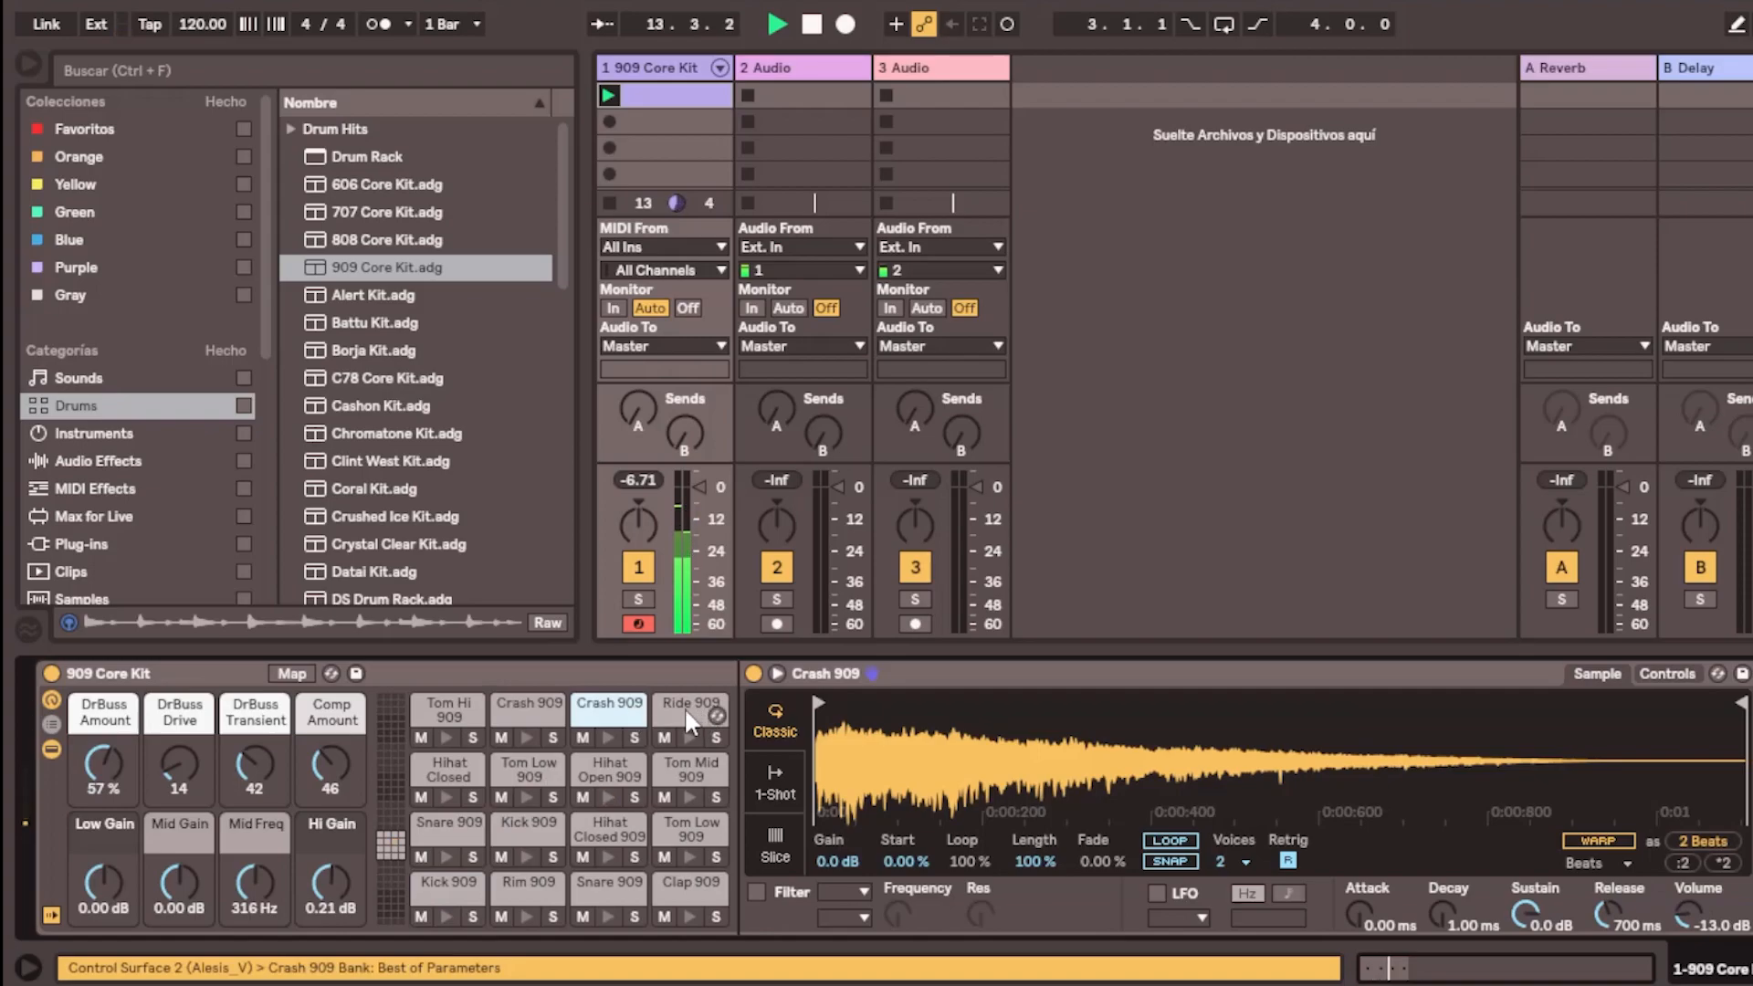
click(683, 707)
click(681, 763)
click(608, 767)
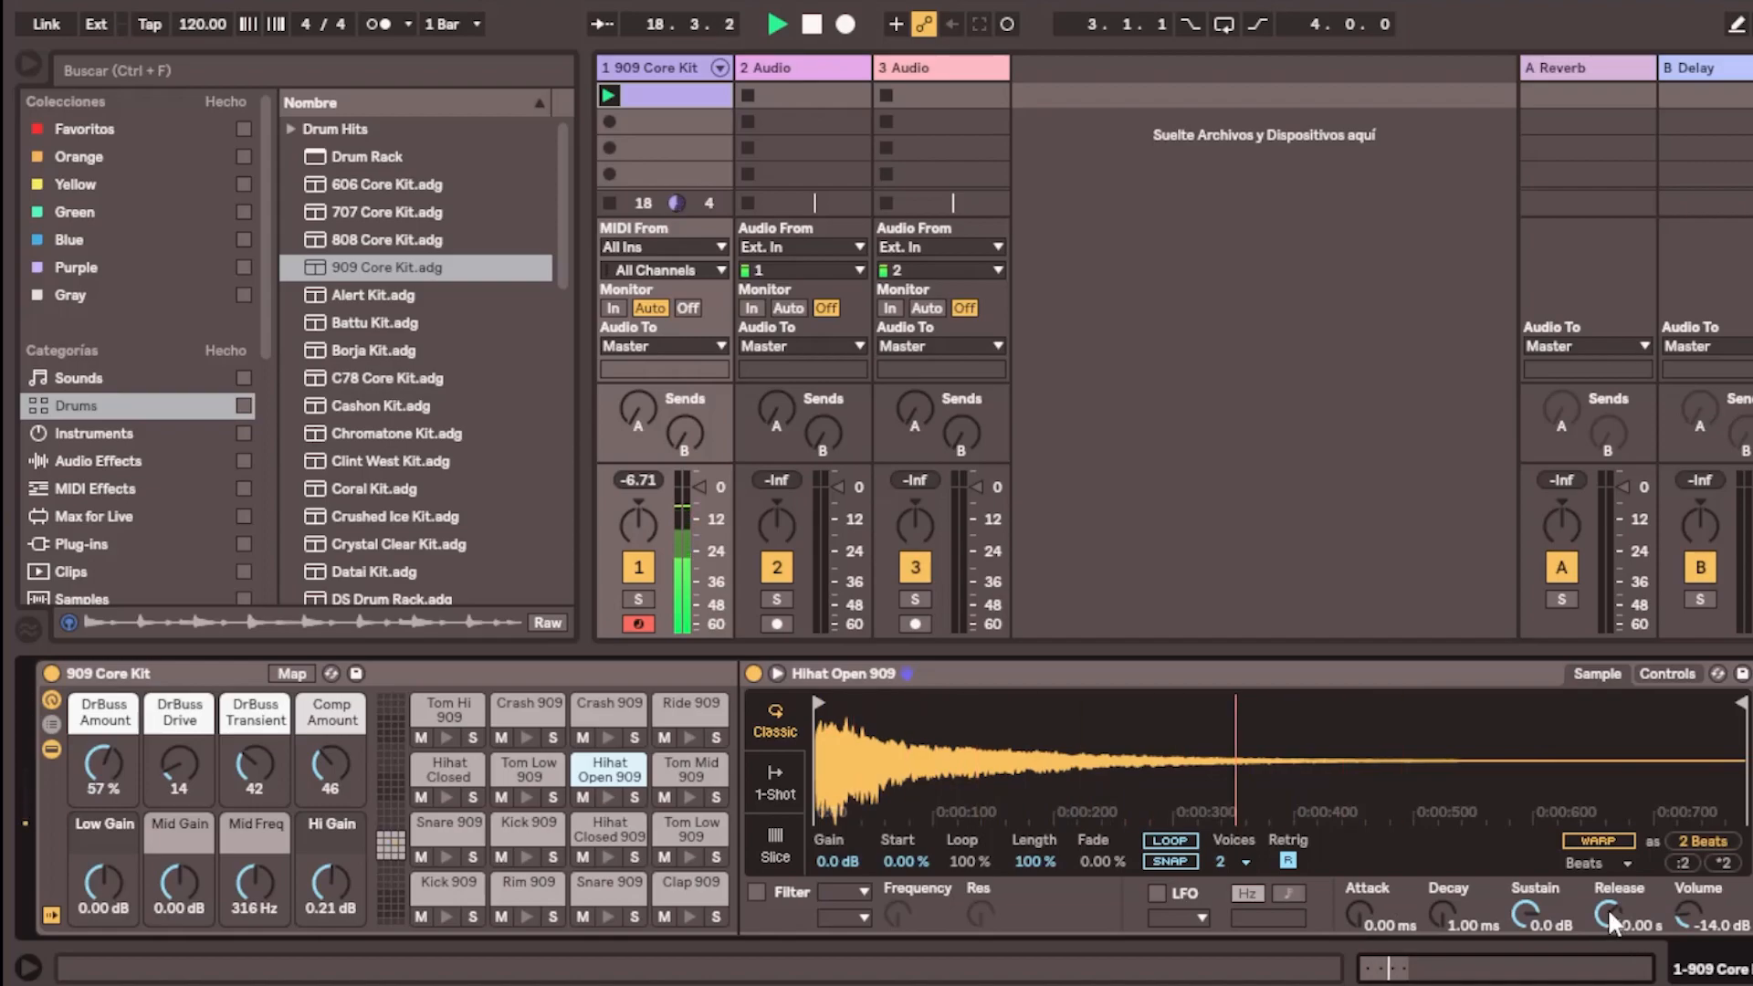
drag(1609, 913, 1608, 902)
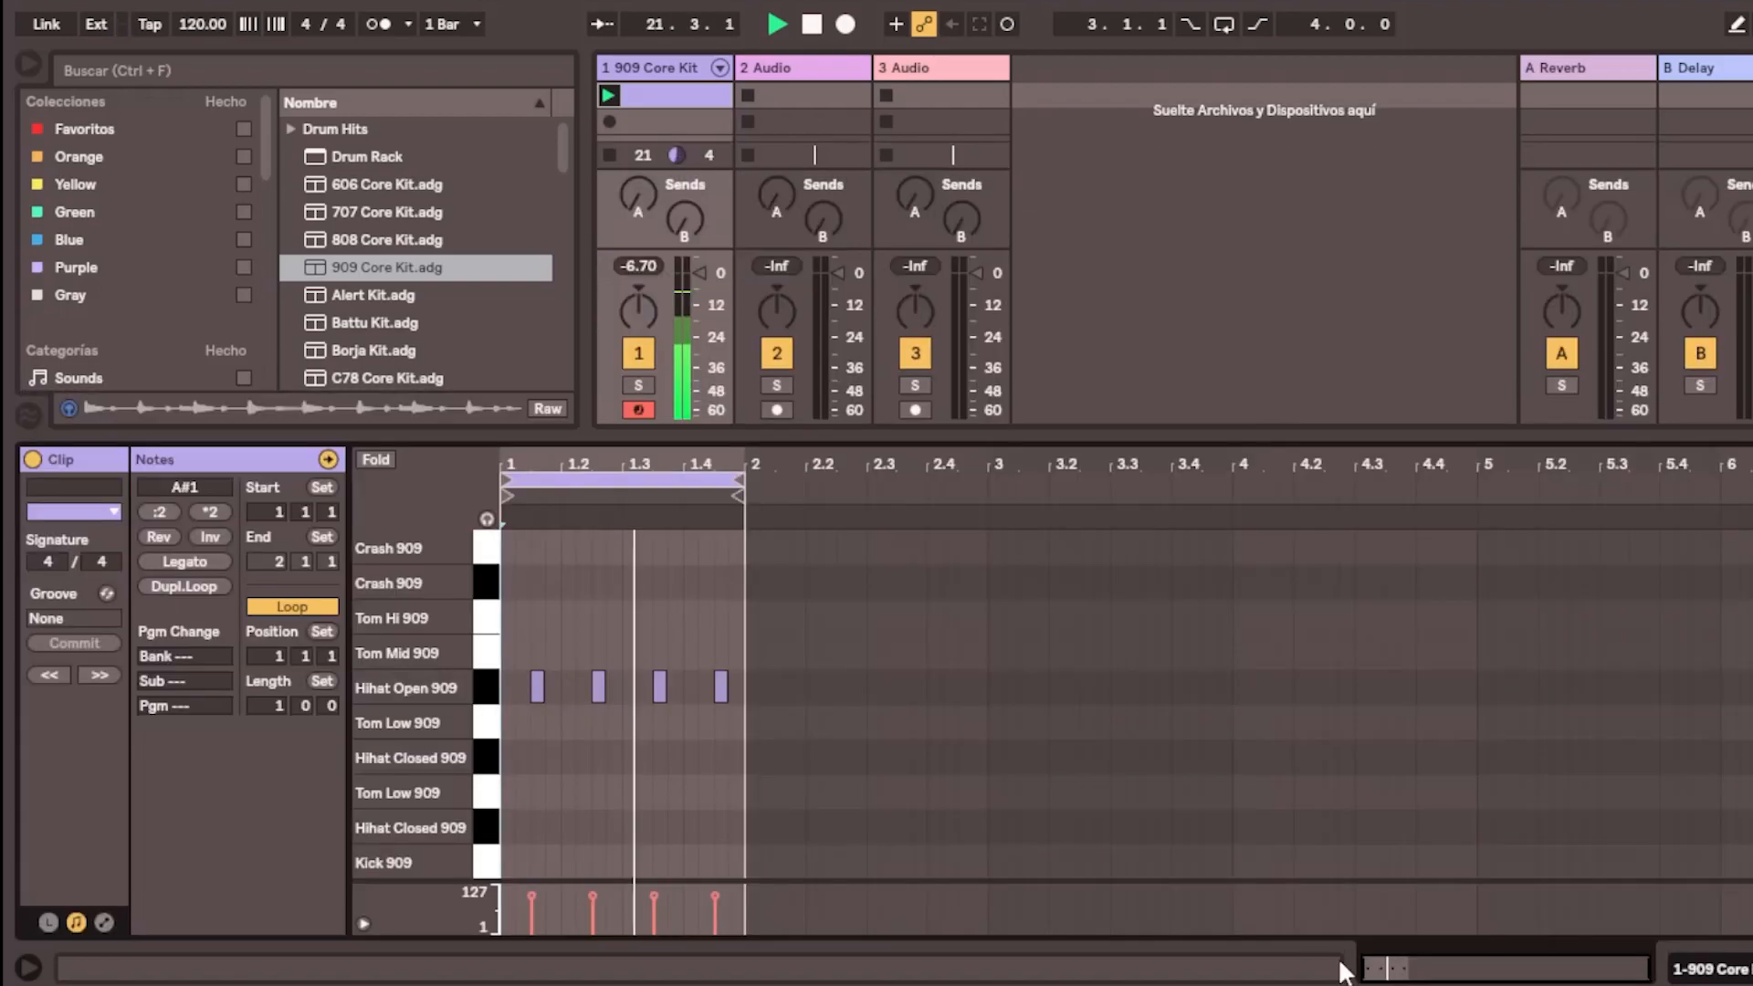
click(1366, 970)
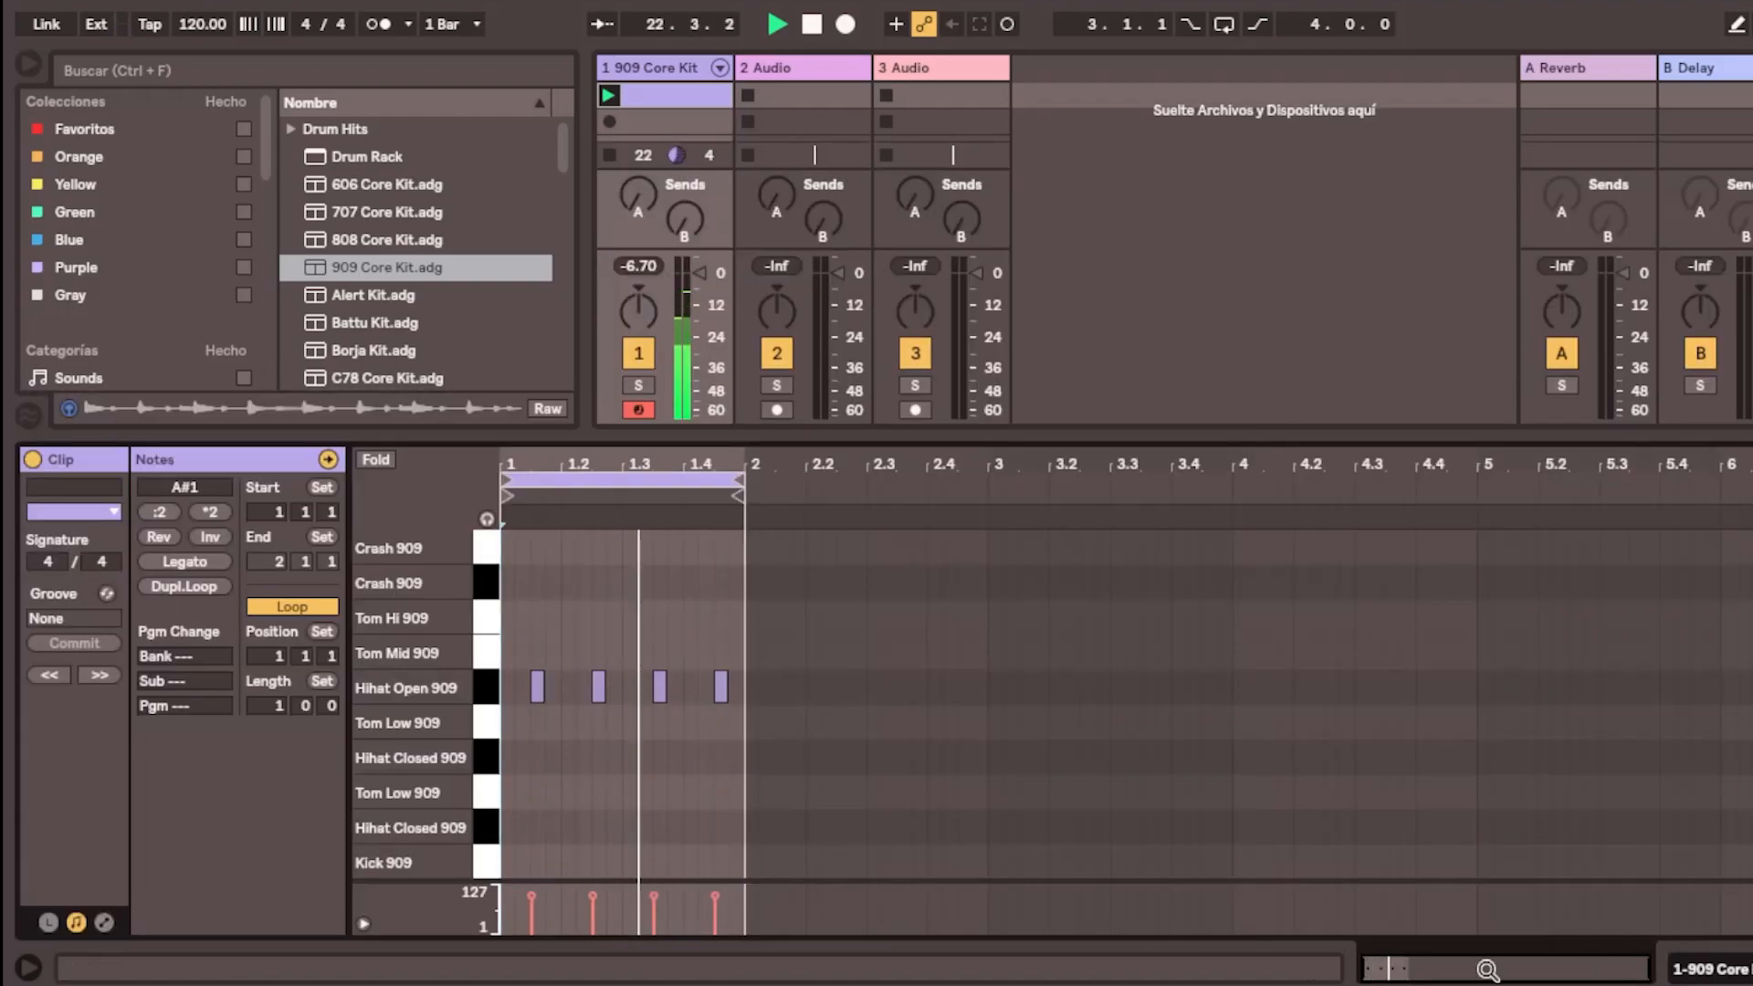
Set the Release of the Hihat Open 909 pad's sample to 133 ms and return to the clip's note editor
click(667, 68)
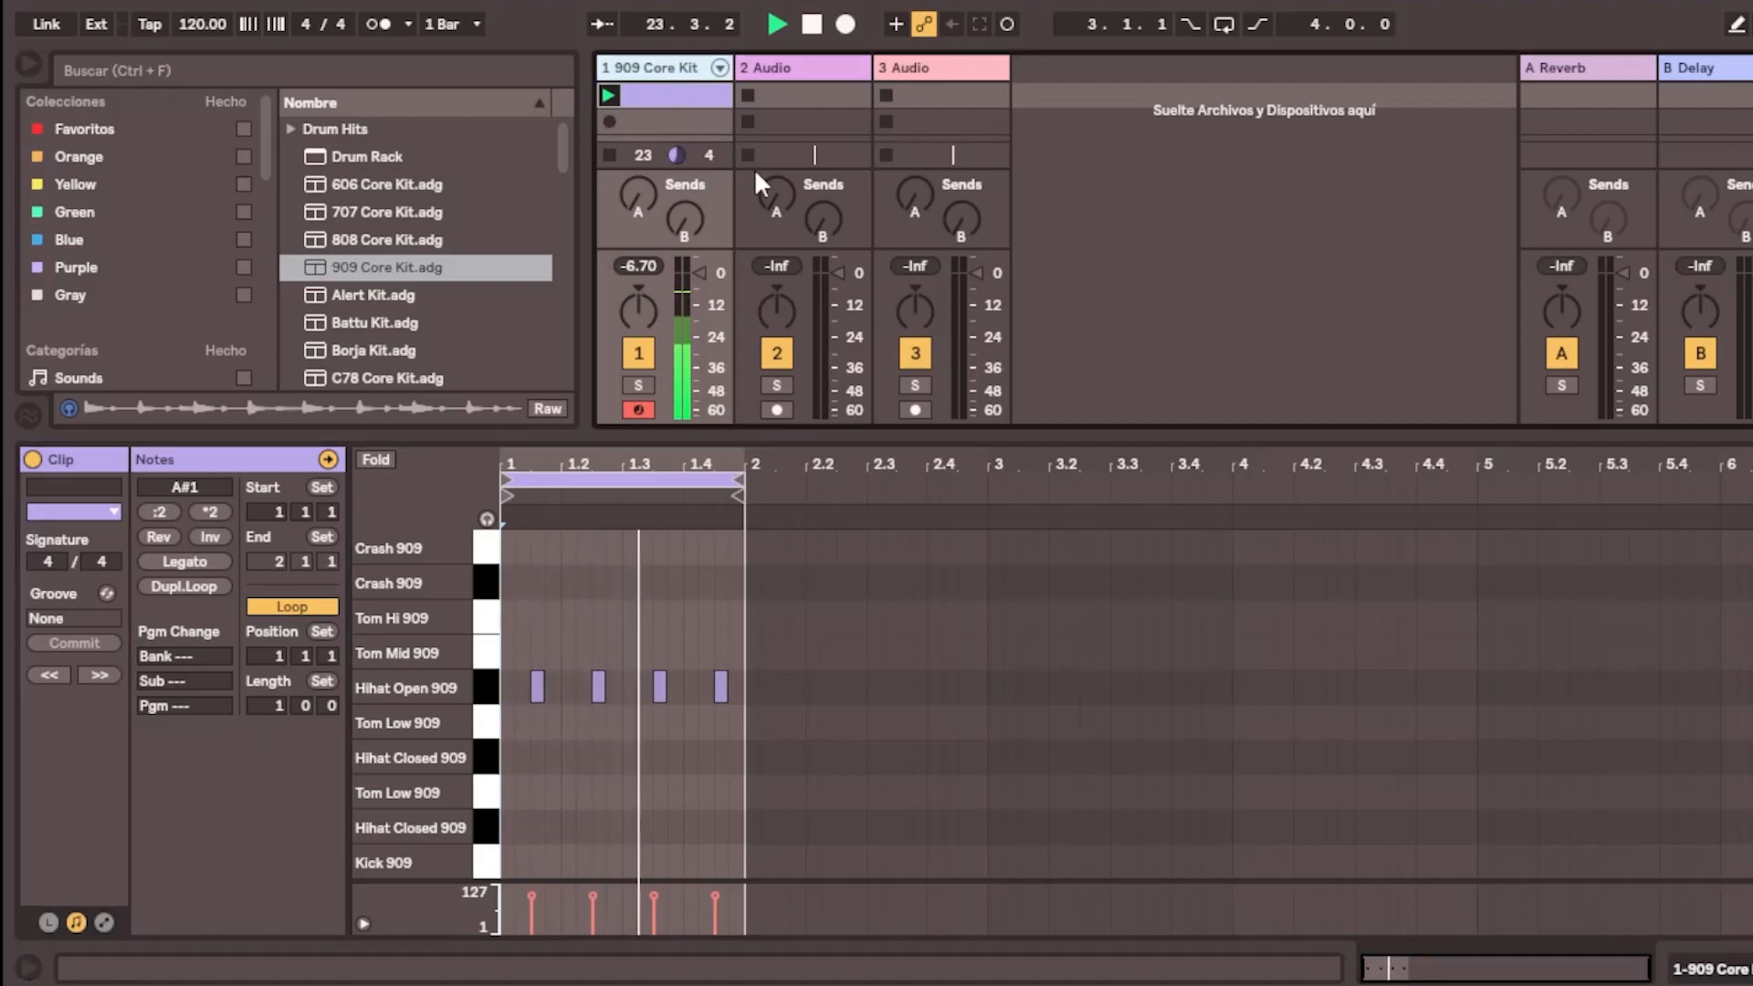
click(1696, 971)
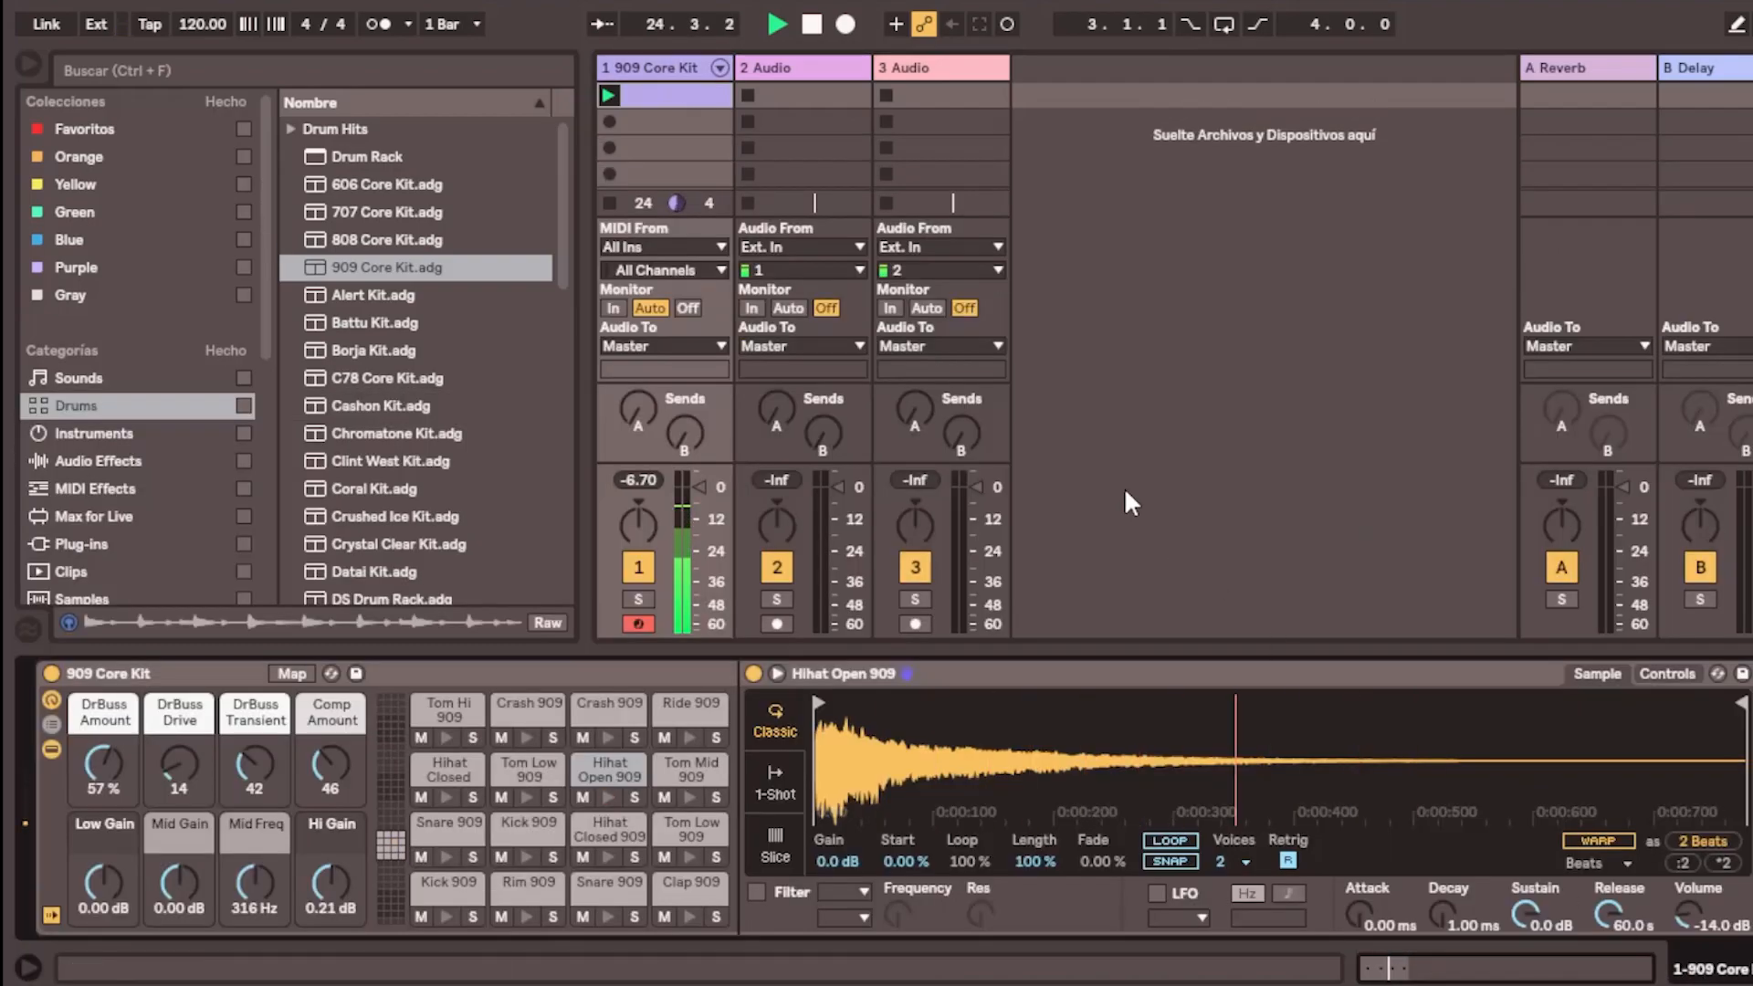
drag(1606, 913, 1607, 950)
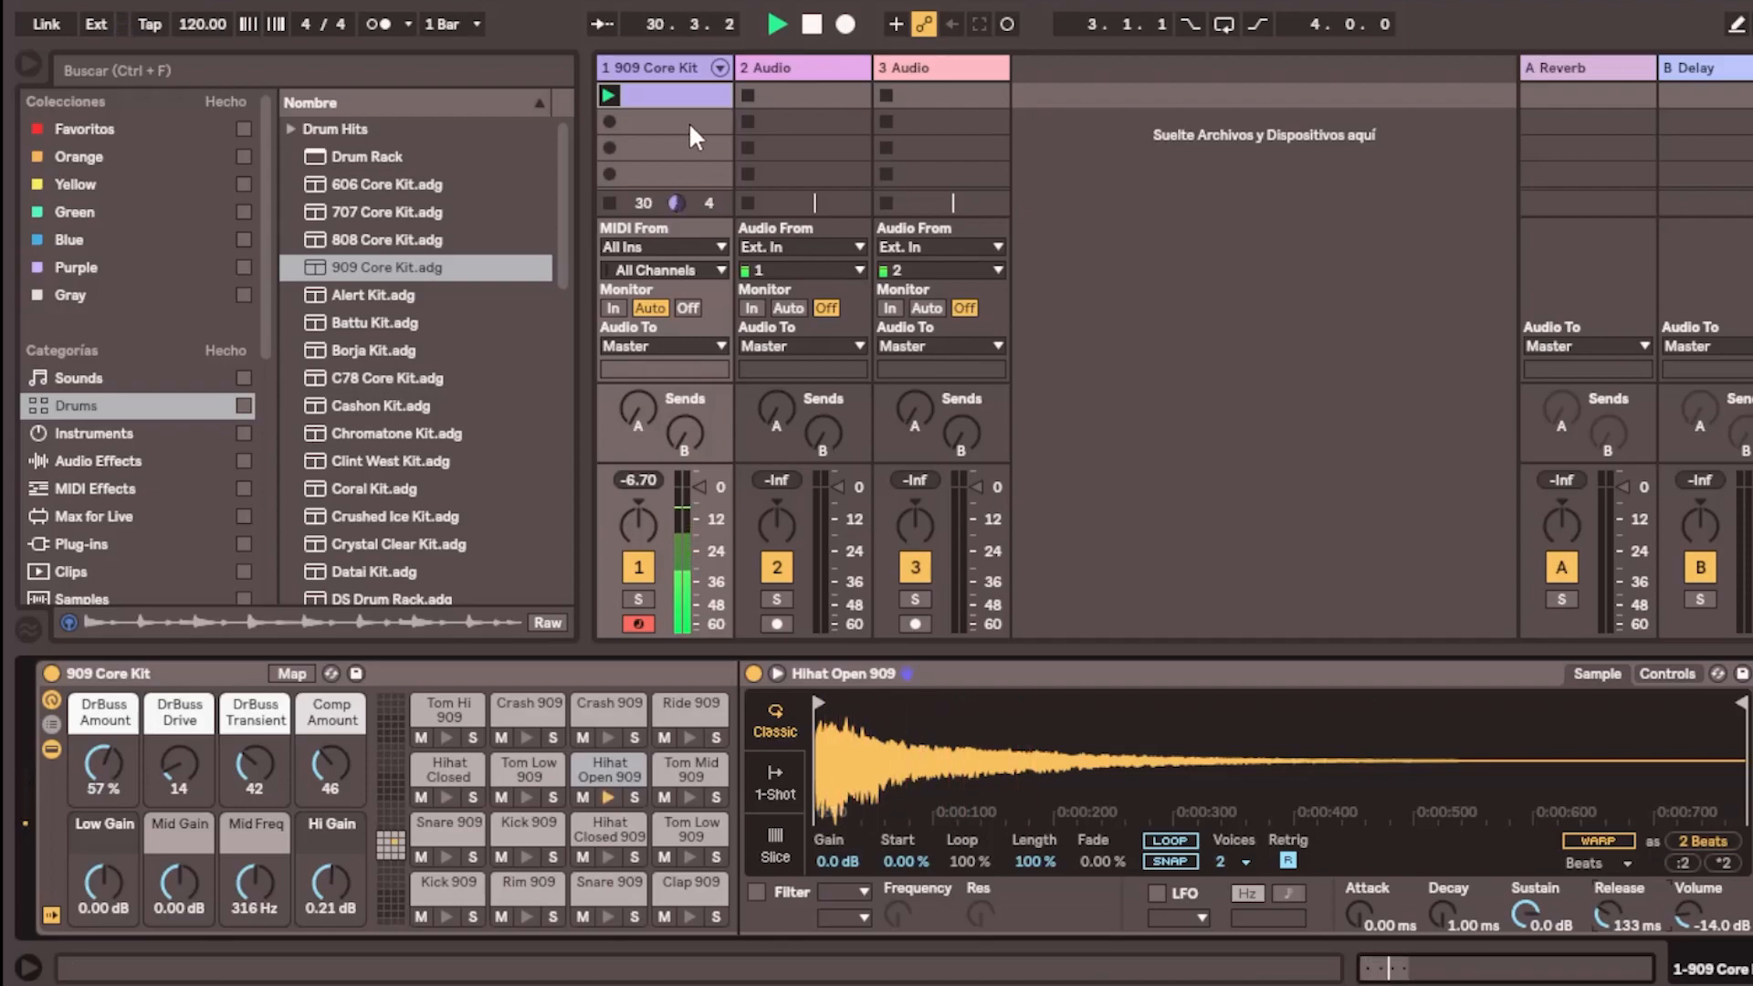
click(1367, 966)
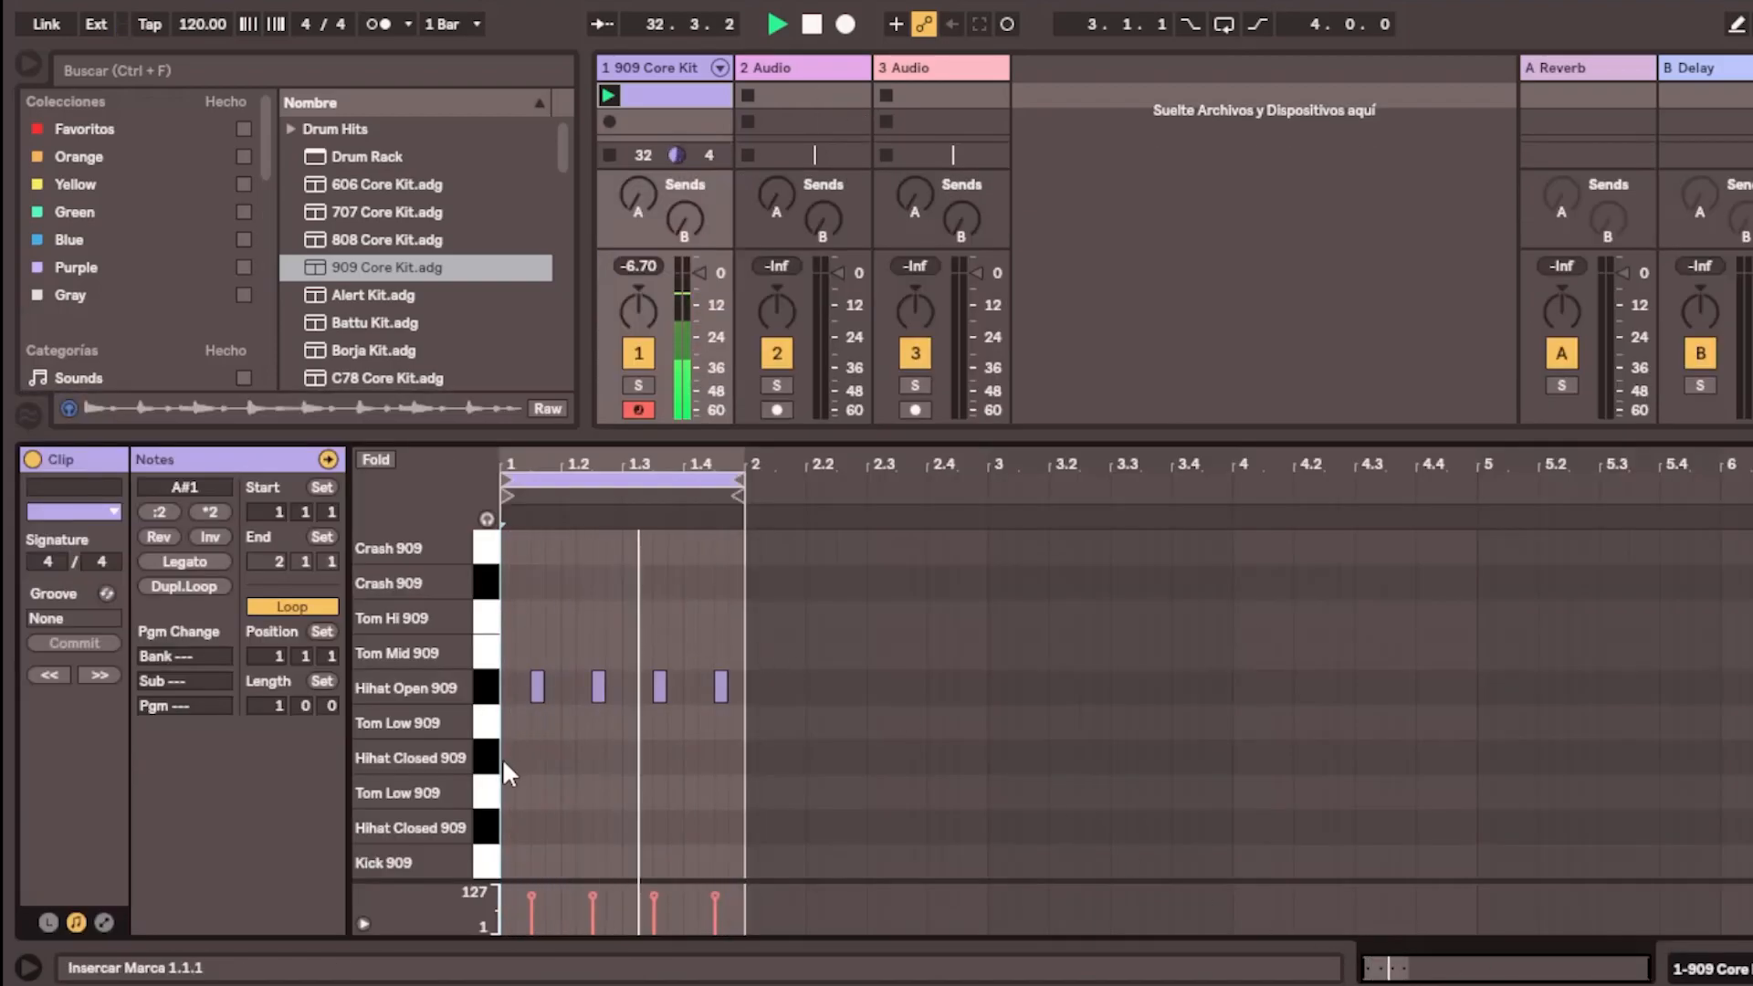
double_click(568, 756)
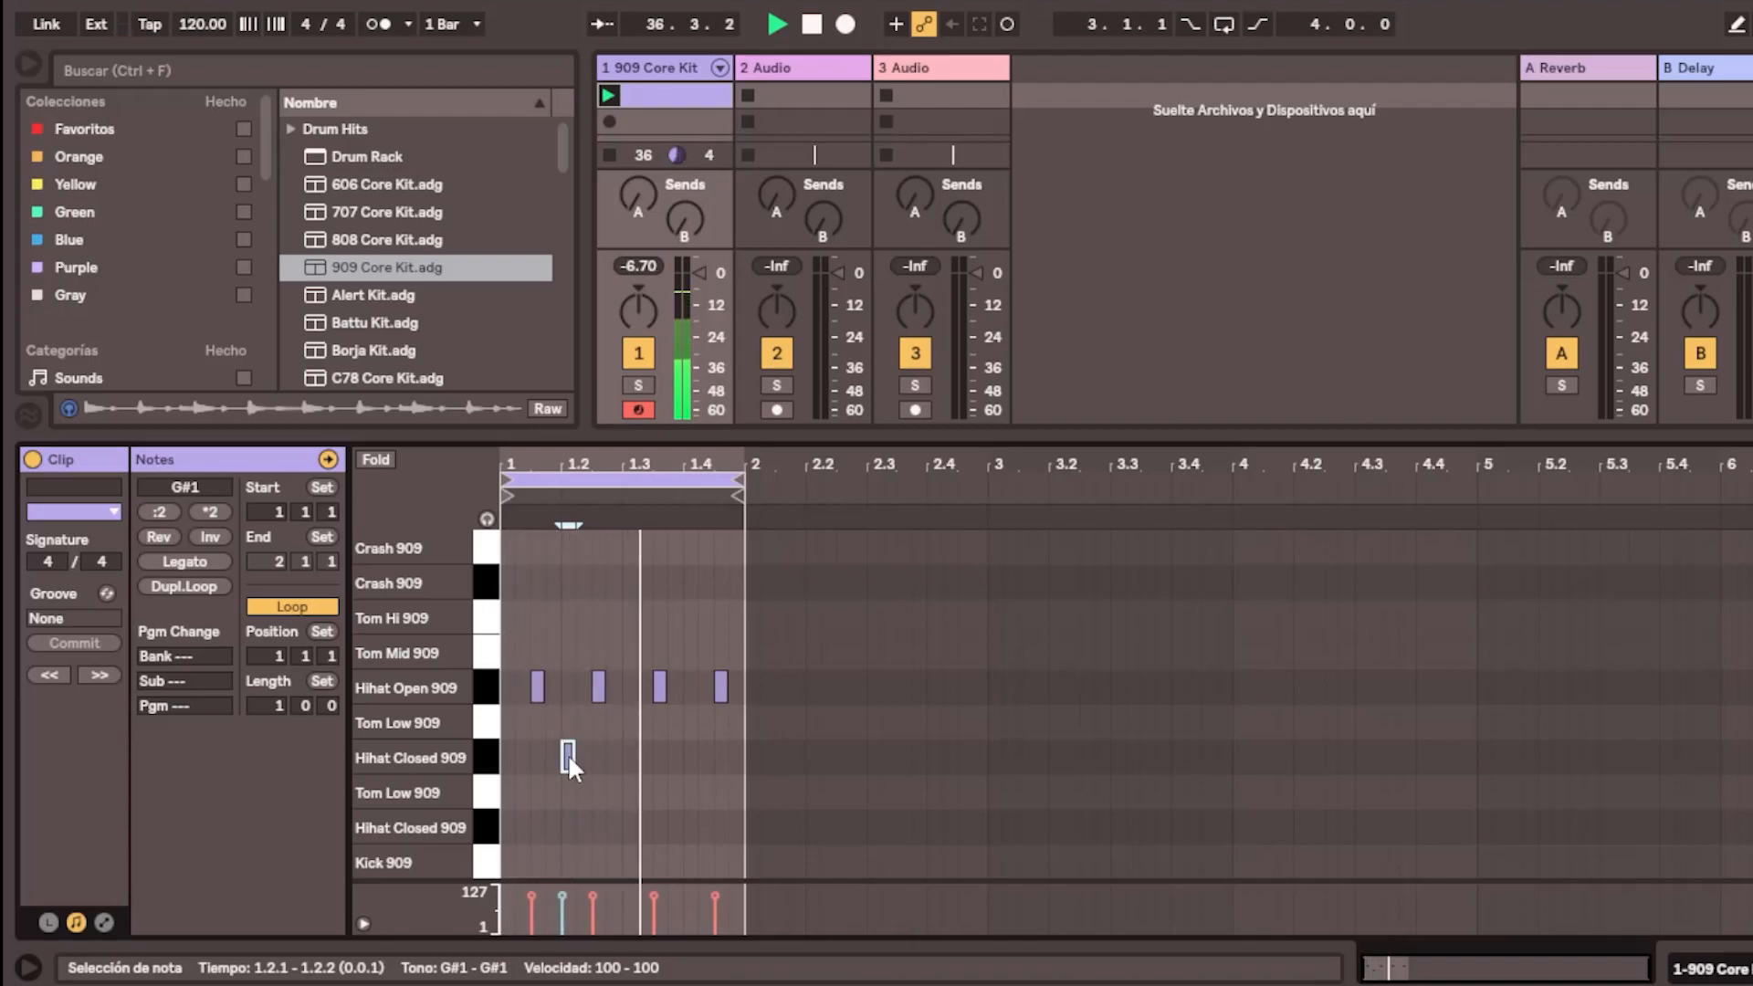
double_click(568, 753)
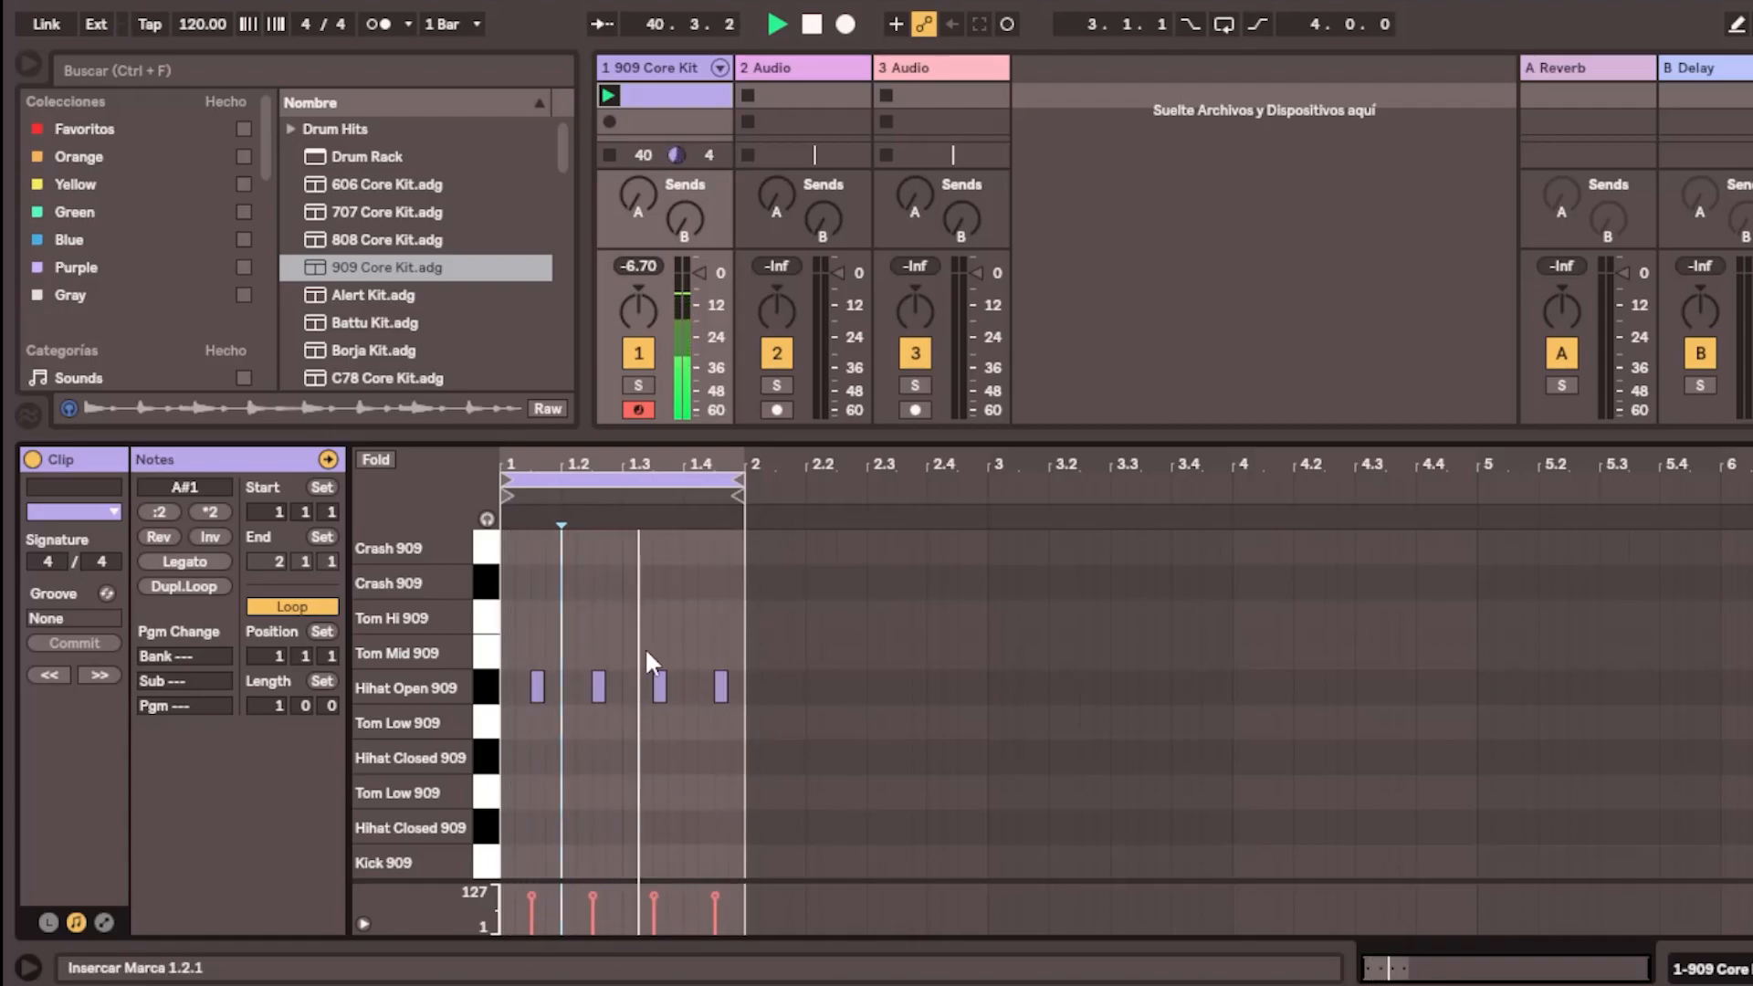
double_click(567, 758)
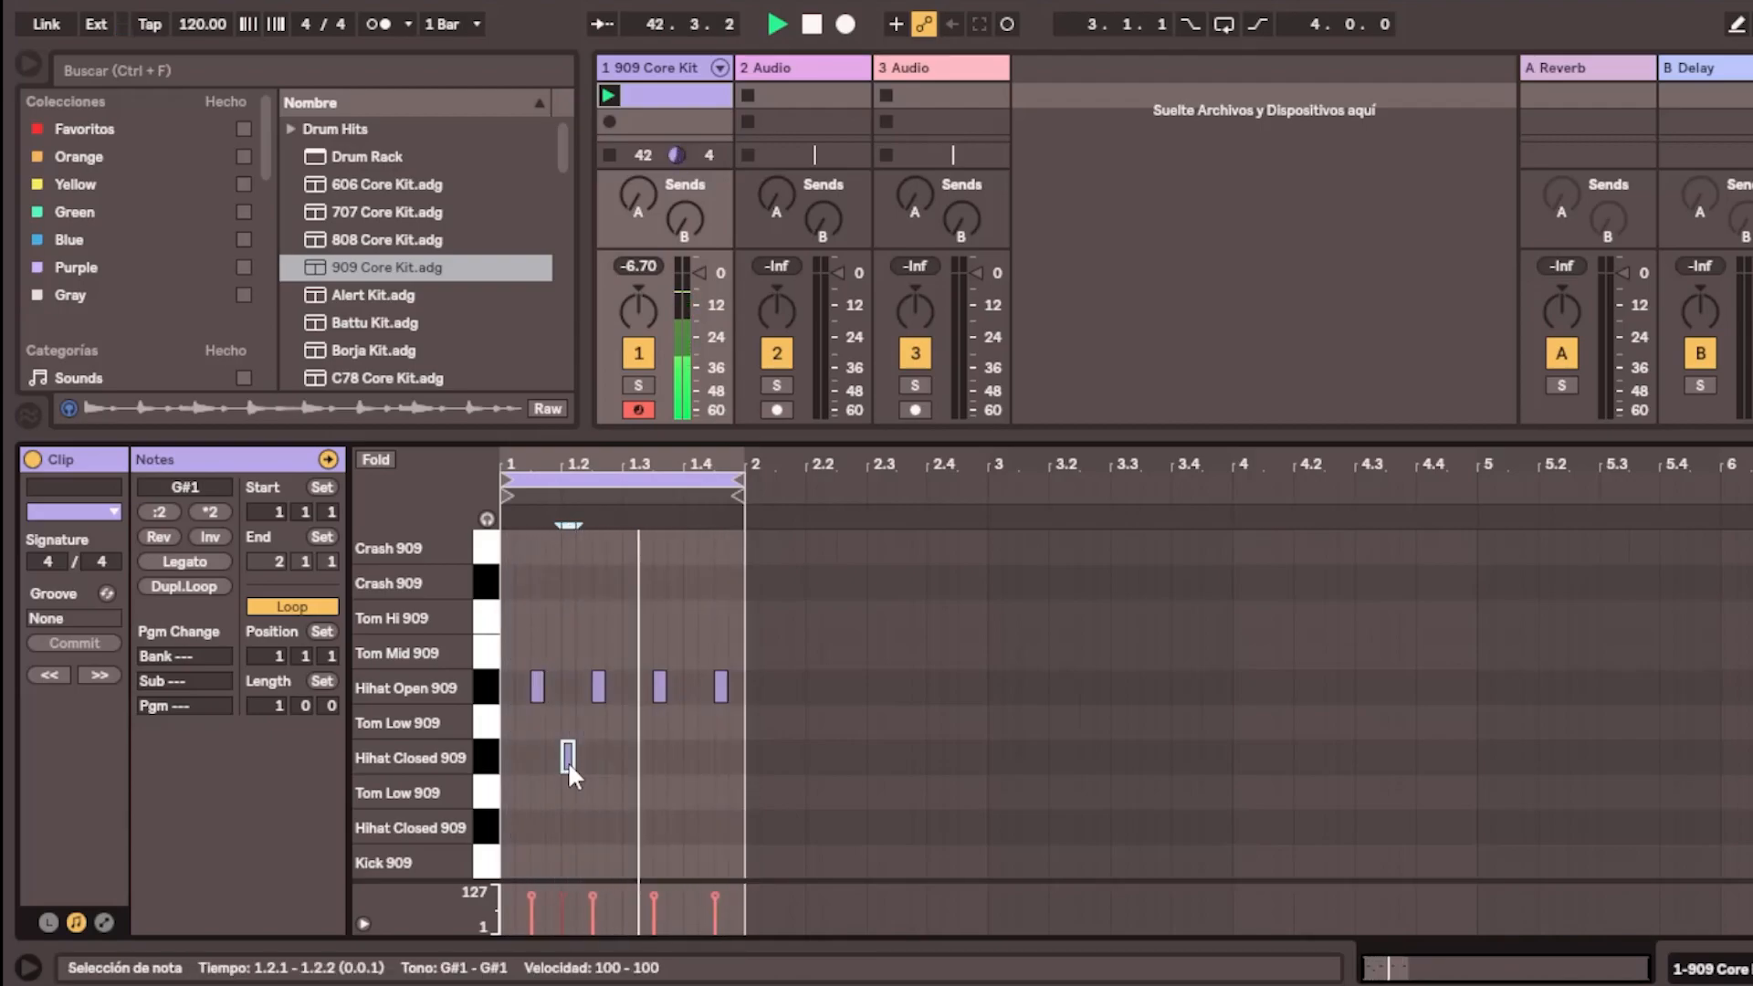
double_click(566, 758)
click(581, 694)
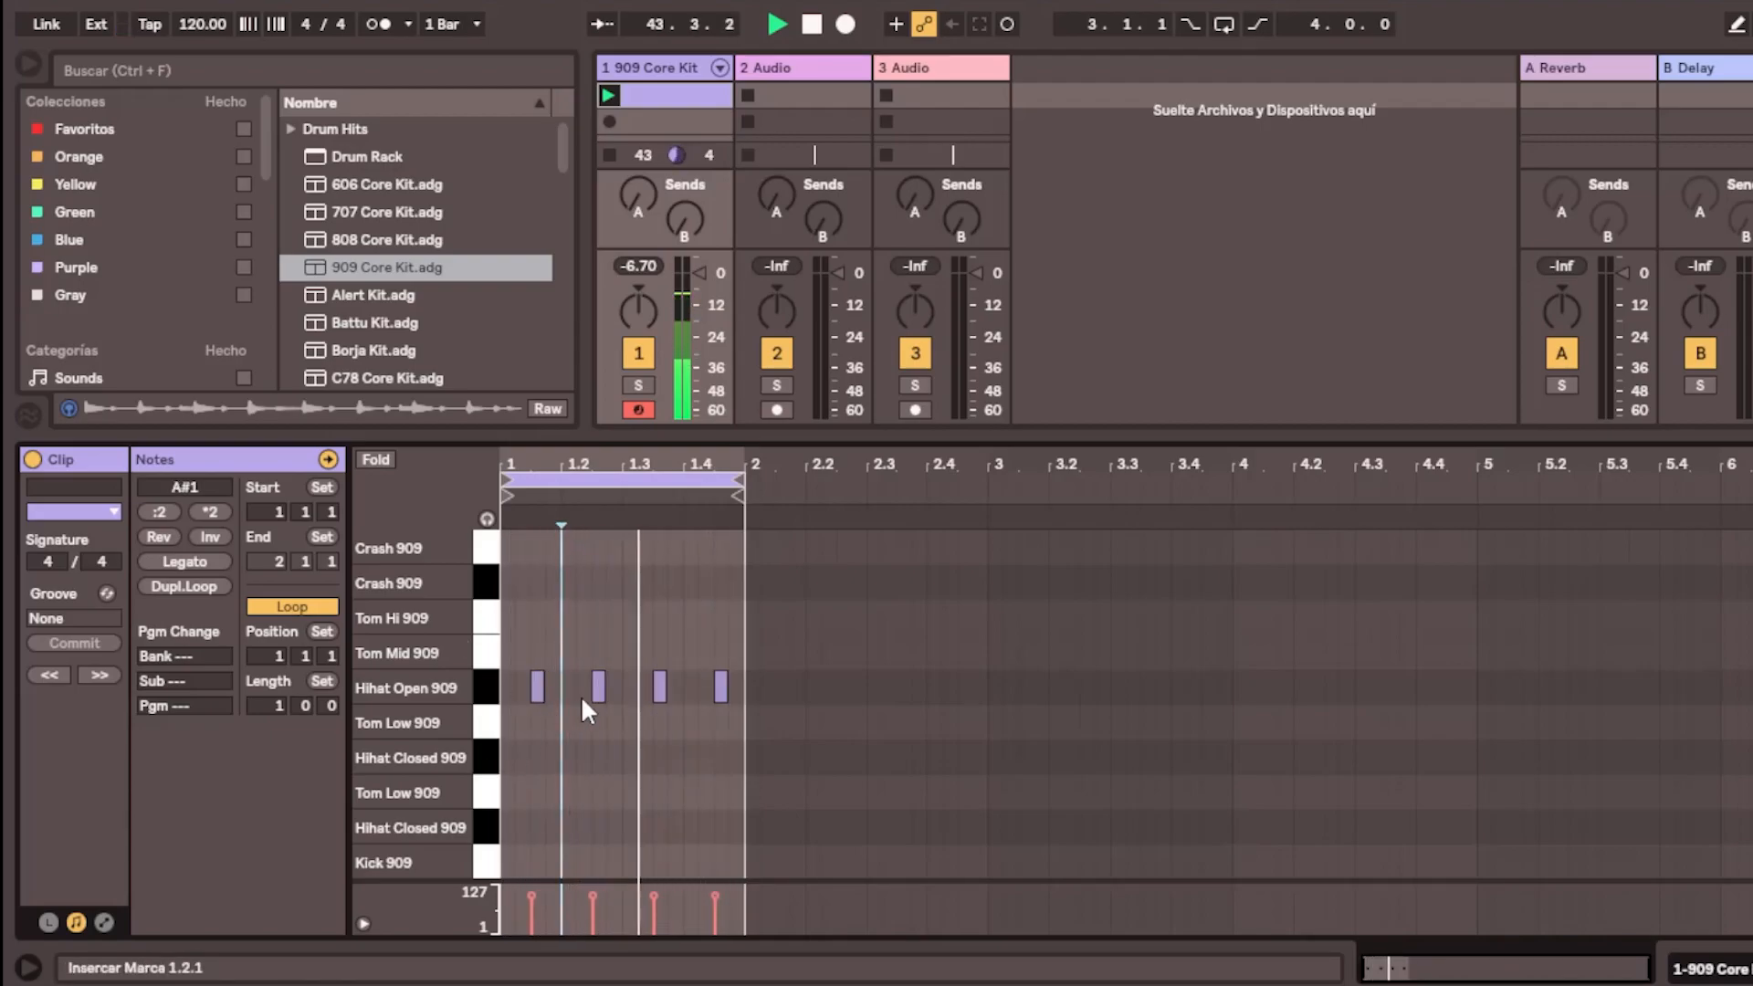
Add notes on the upper Hihat Closed 909 row (G#1) at 1.1.2, 1.1.4, 1.2.1, 1.3.1, 1.4.1, 1.4.2 and 1.4.4
double_click(553, 758)
double_click(571, 760)
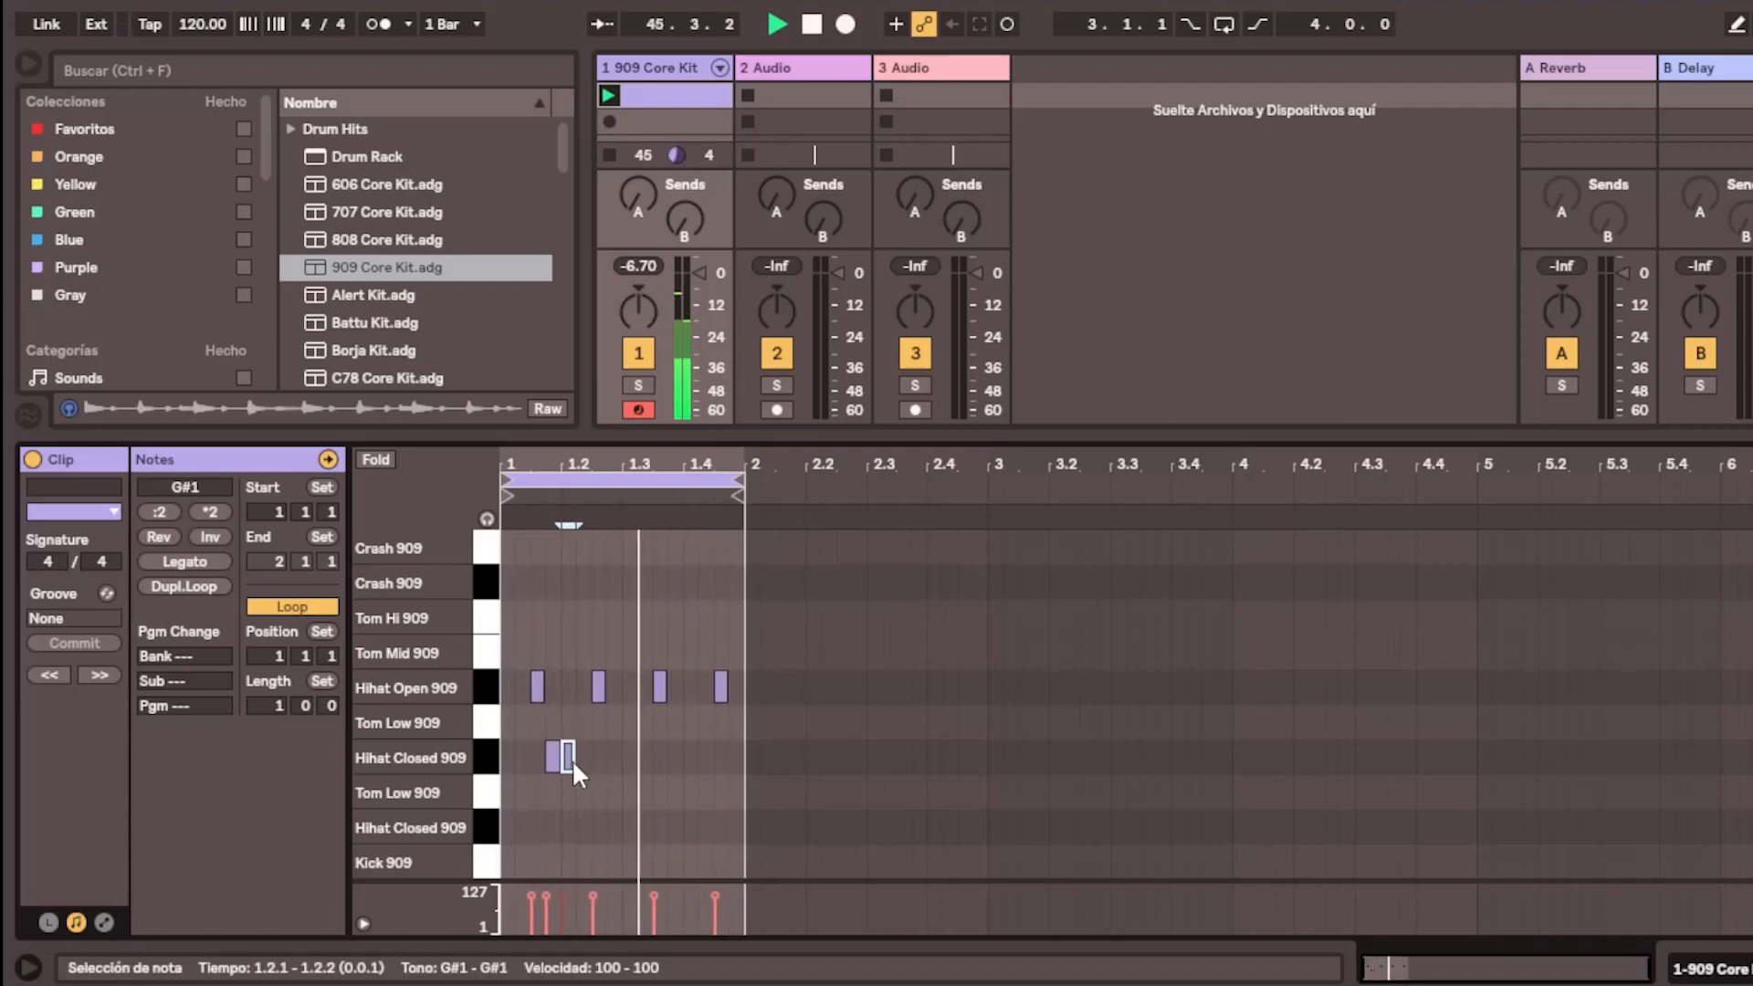
double_click(630, 757)
click(697, 754)
double_click(695, 754)
double_click(705, 754)
double_click(736, 756)
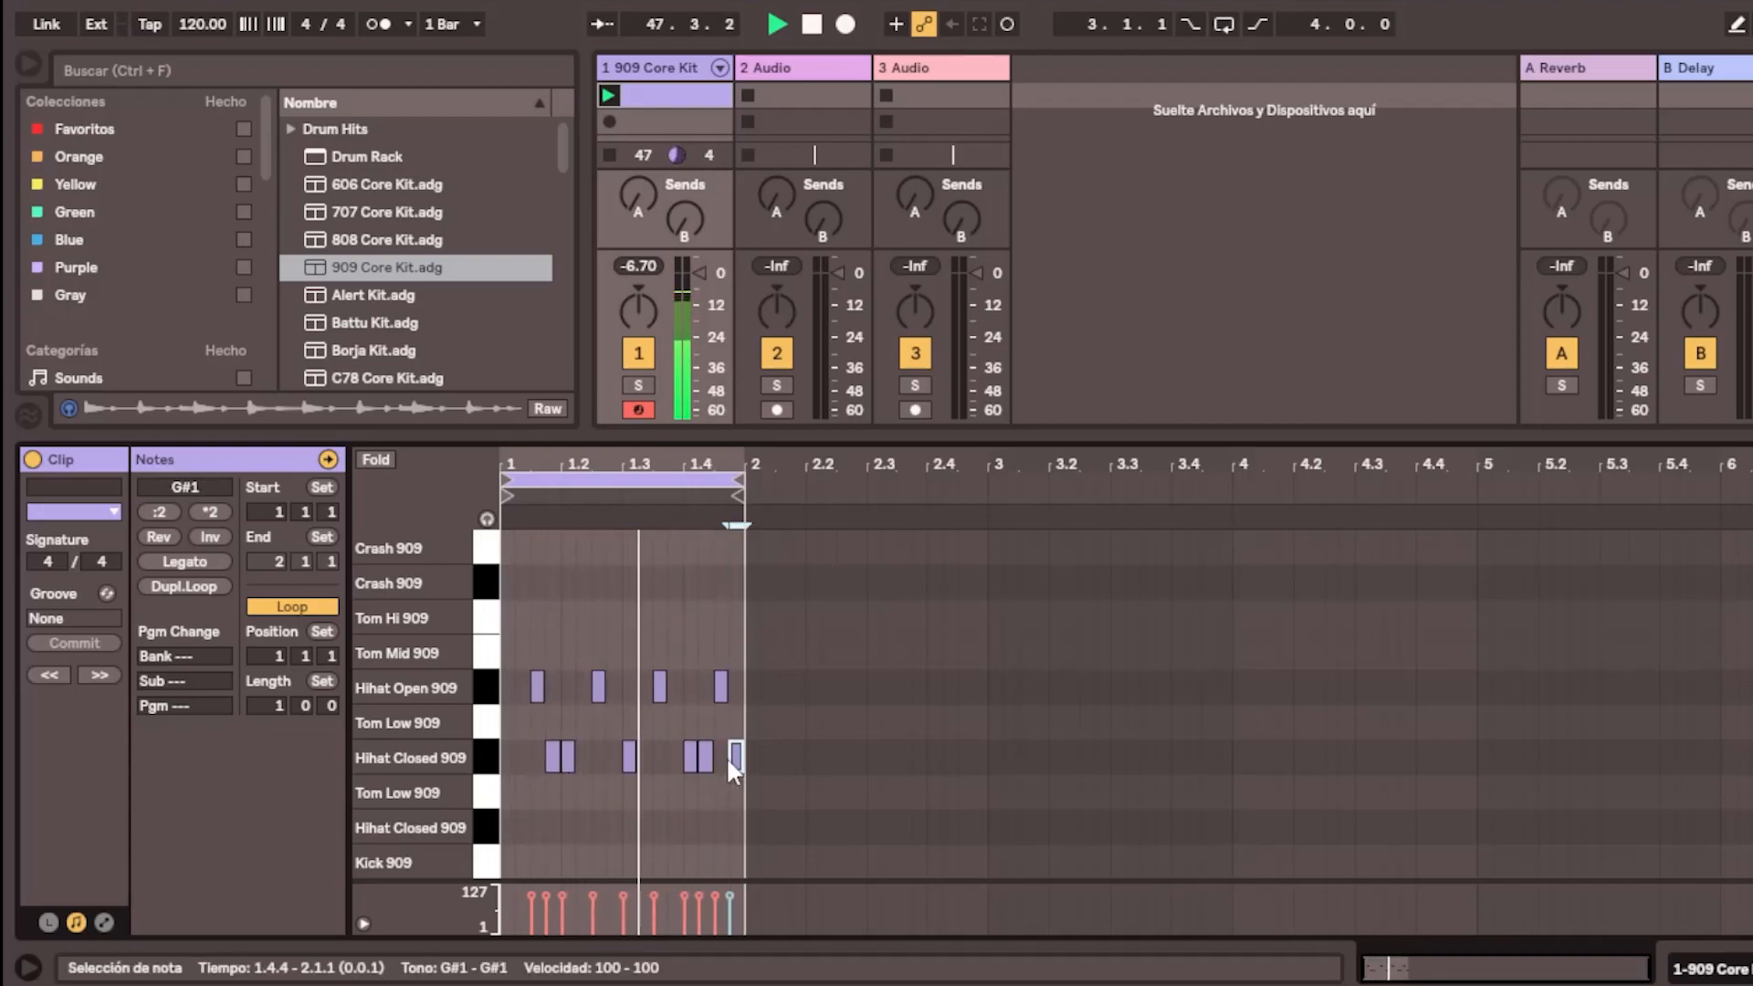
click(513, 757)
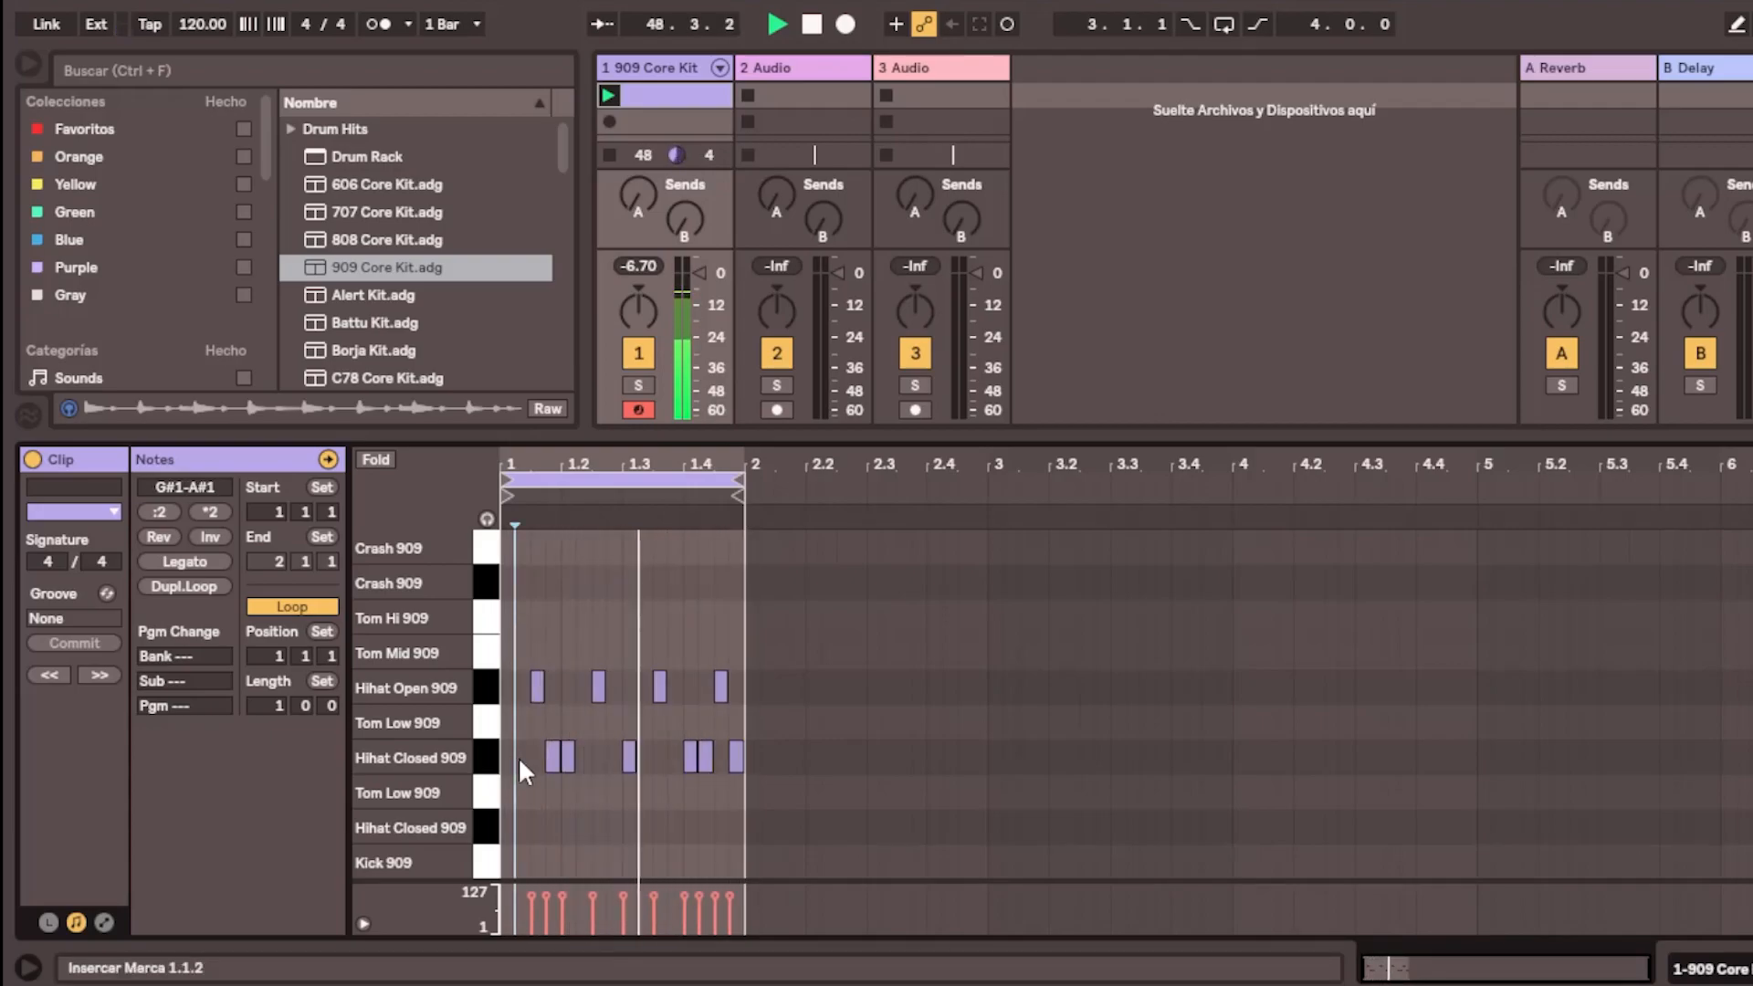
double_click(519, 756)
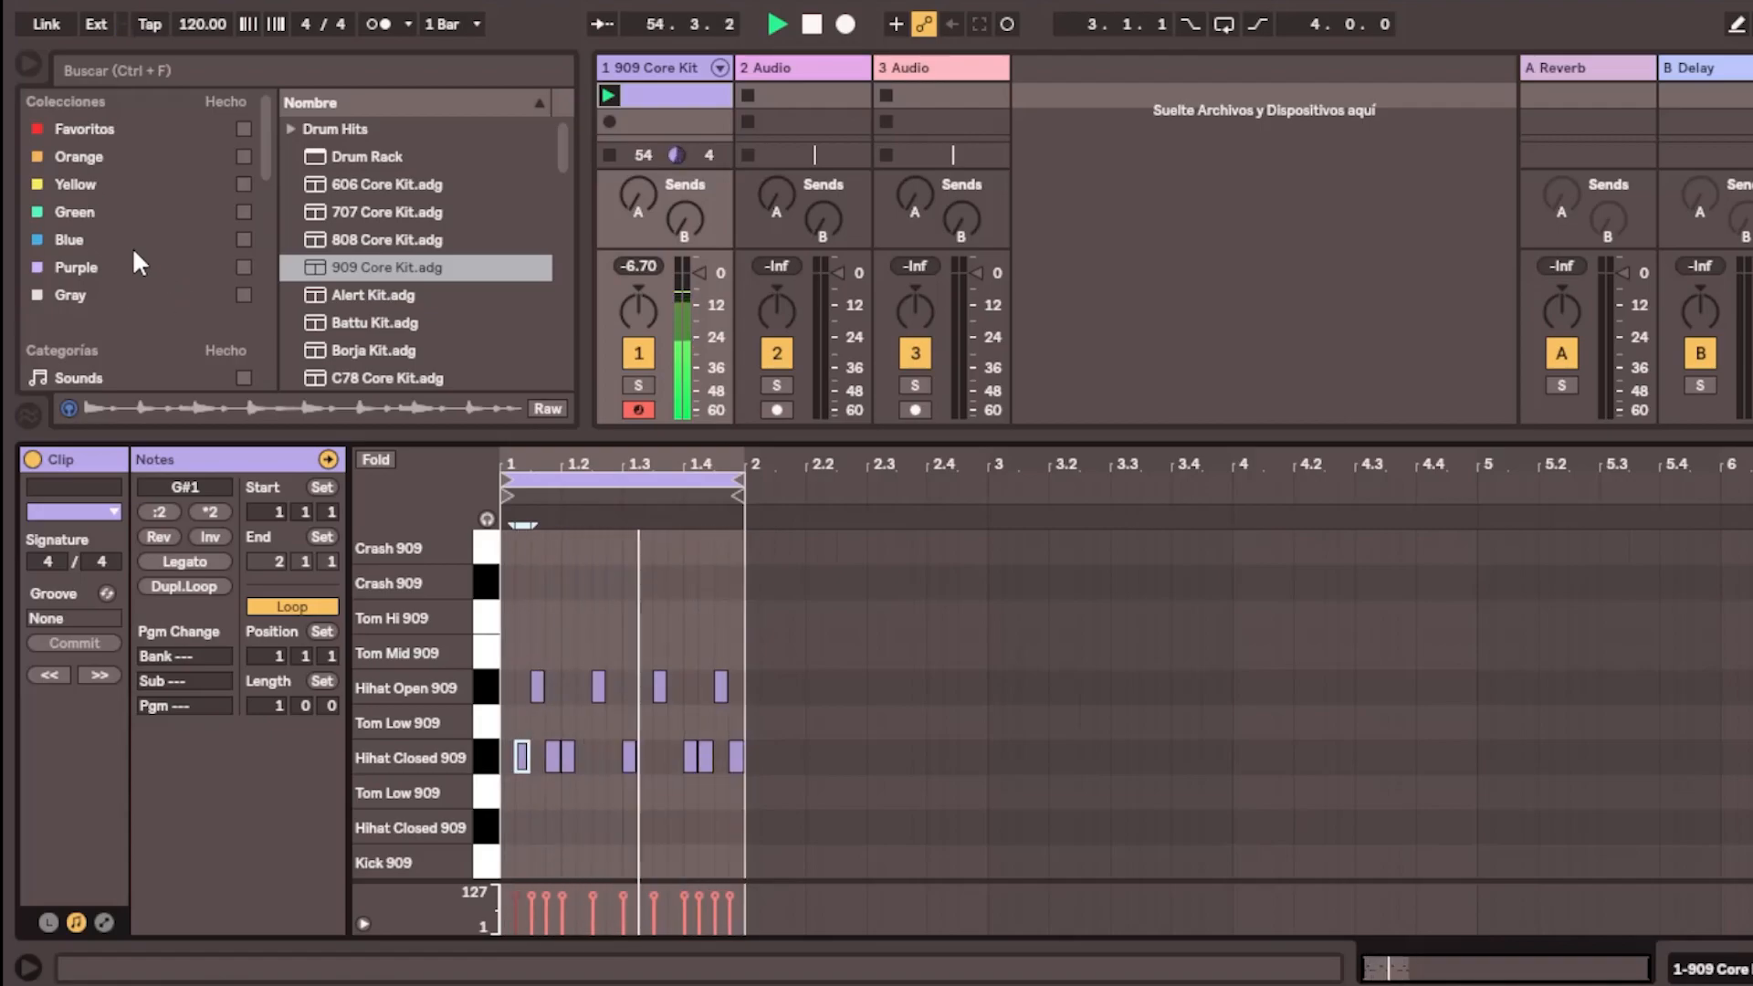
Browse the Core Library pack to the MPC folder inside Swing and Groove
scroll(134, 247, down, 8)
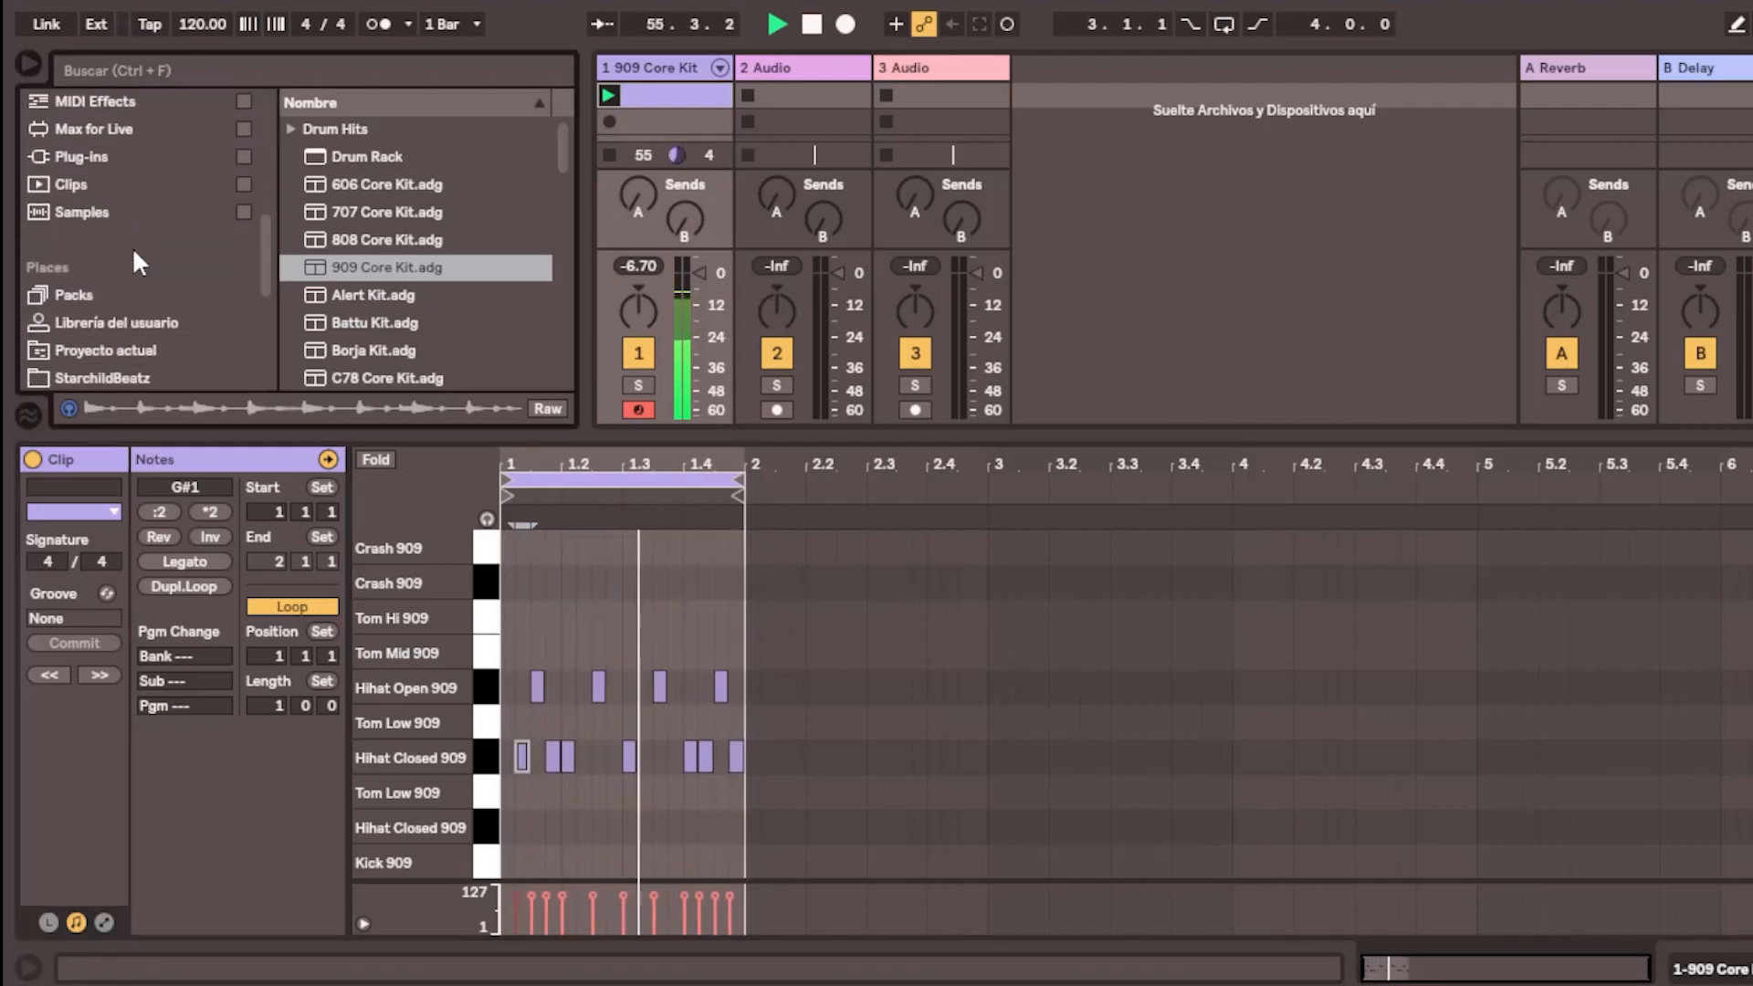
click(82, 294)
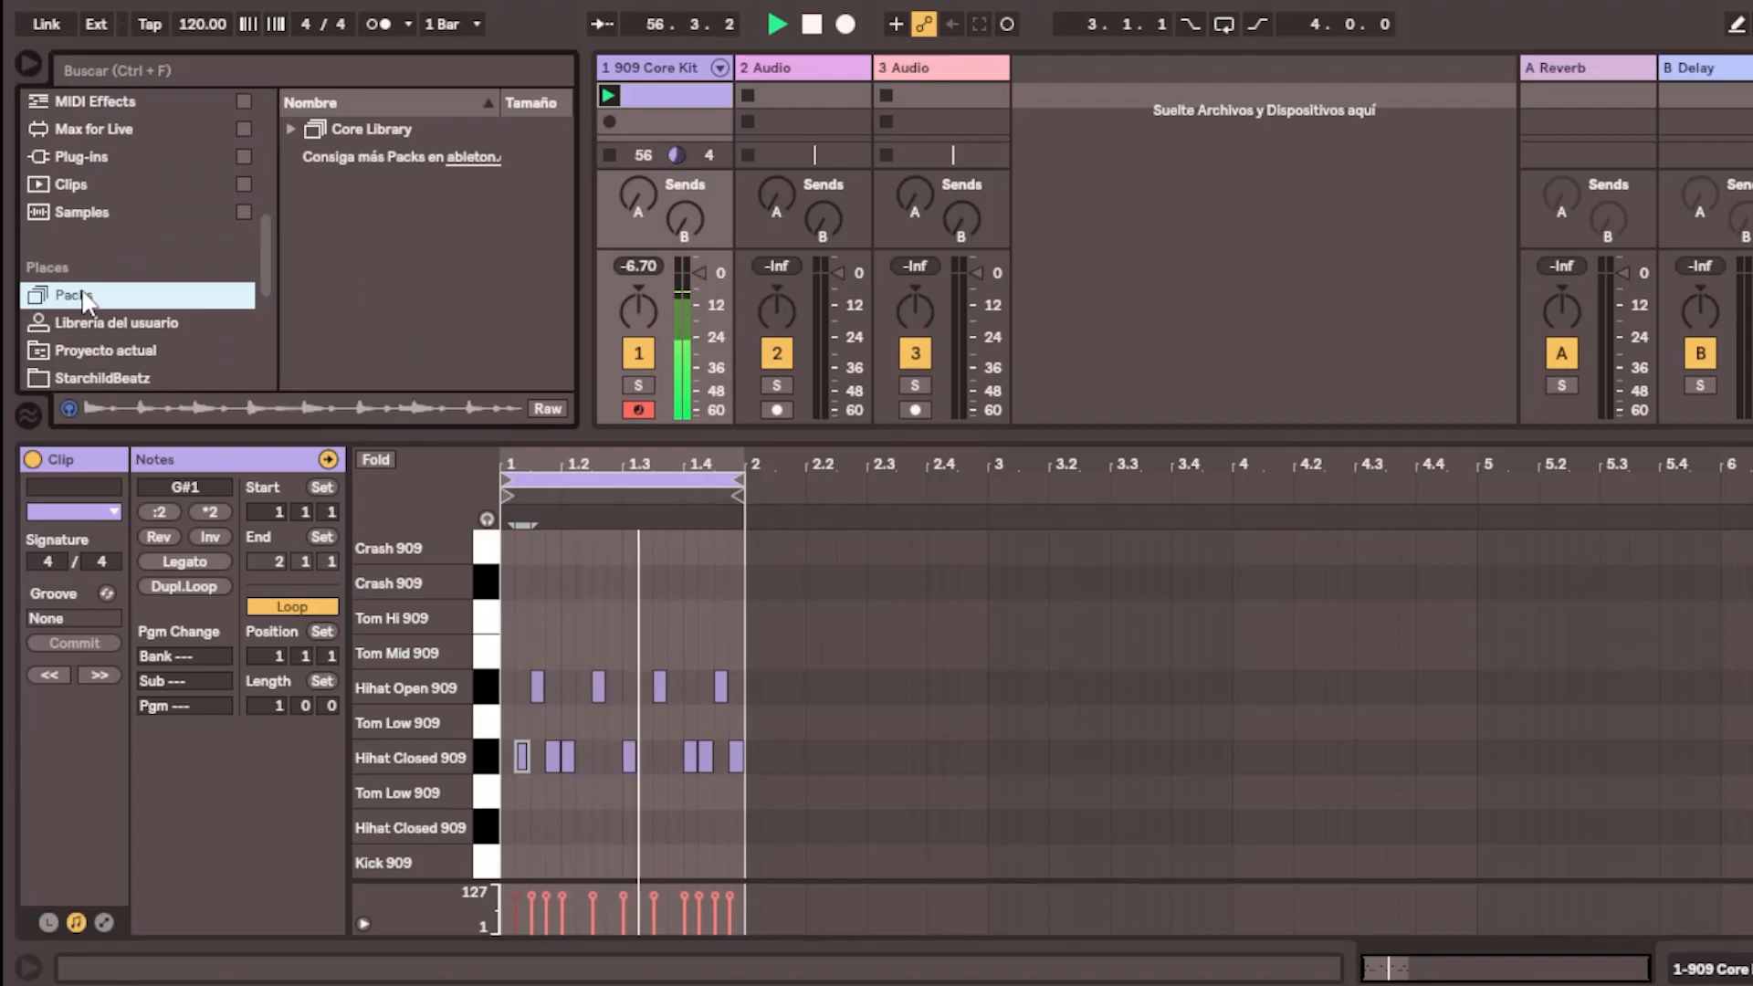
click(291, 130)
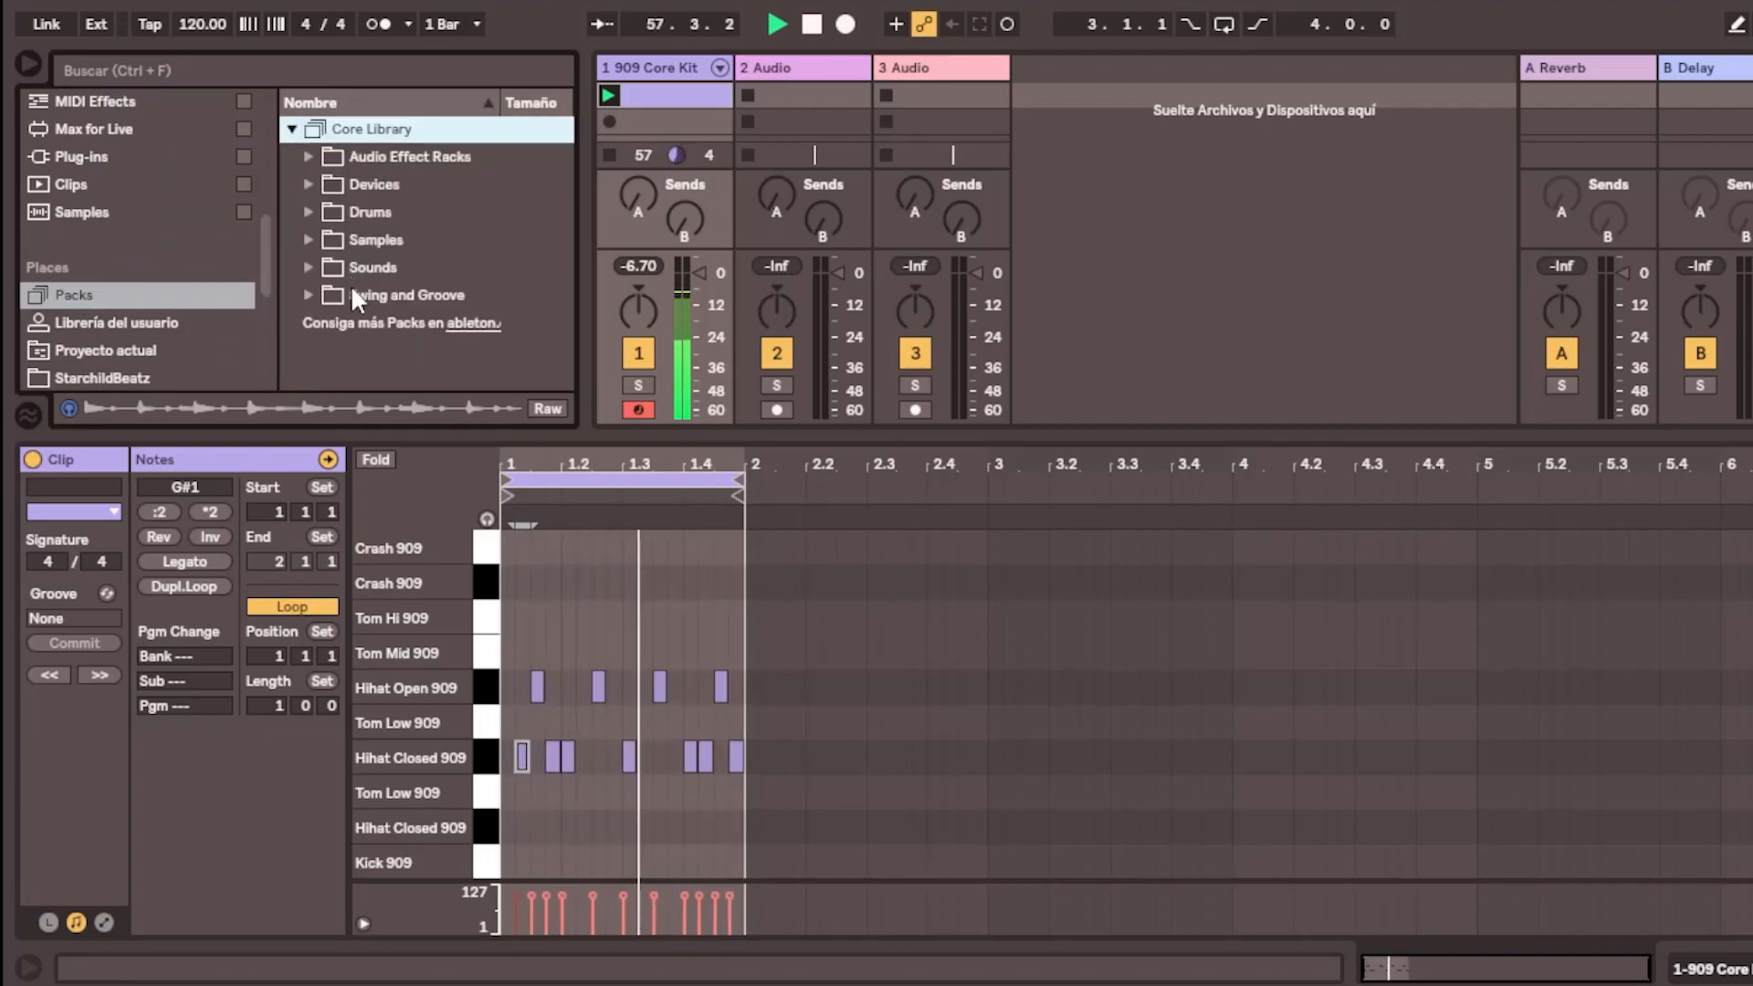
click(306, 294)
scroll(469, 321, down, 3)
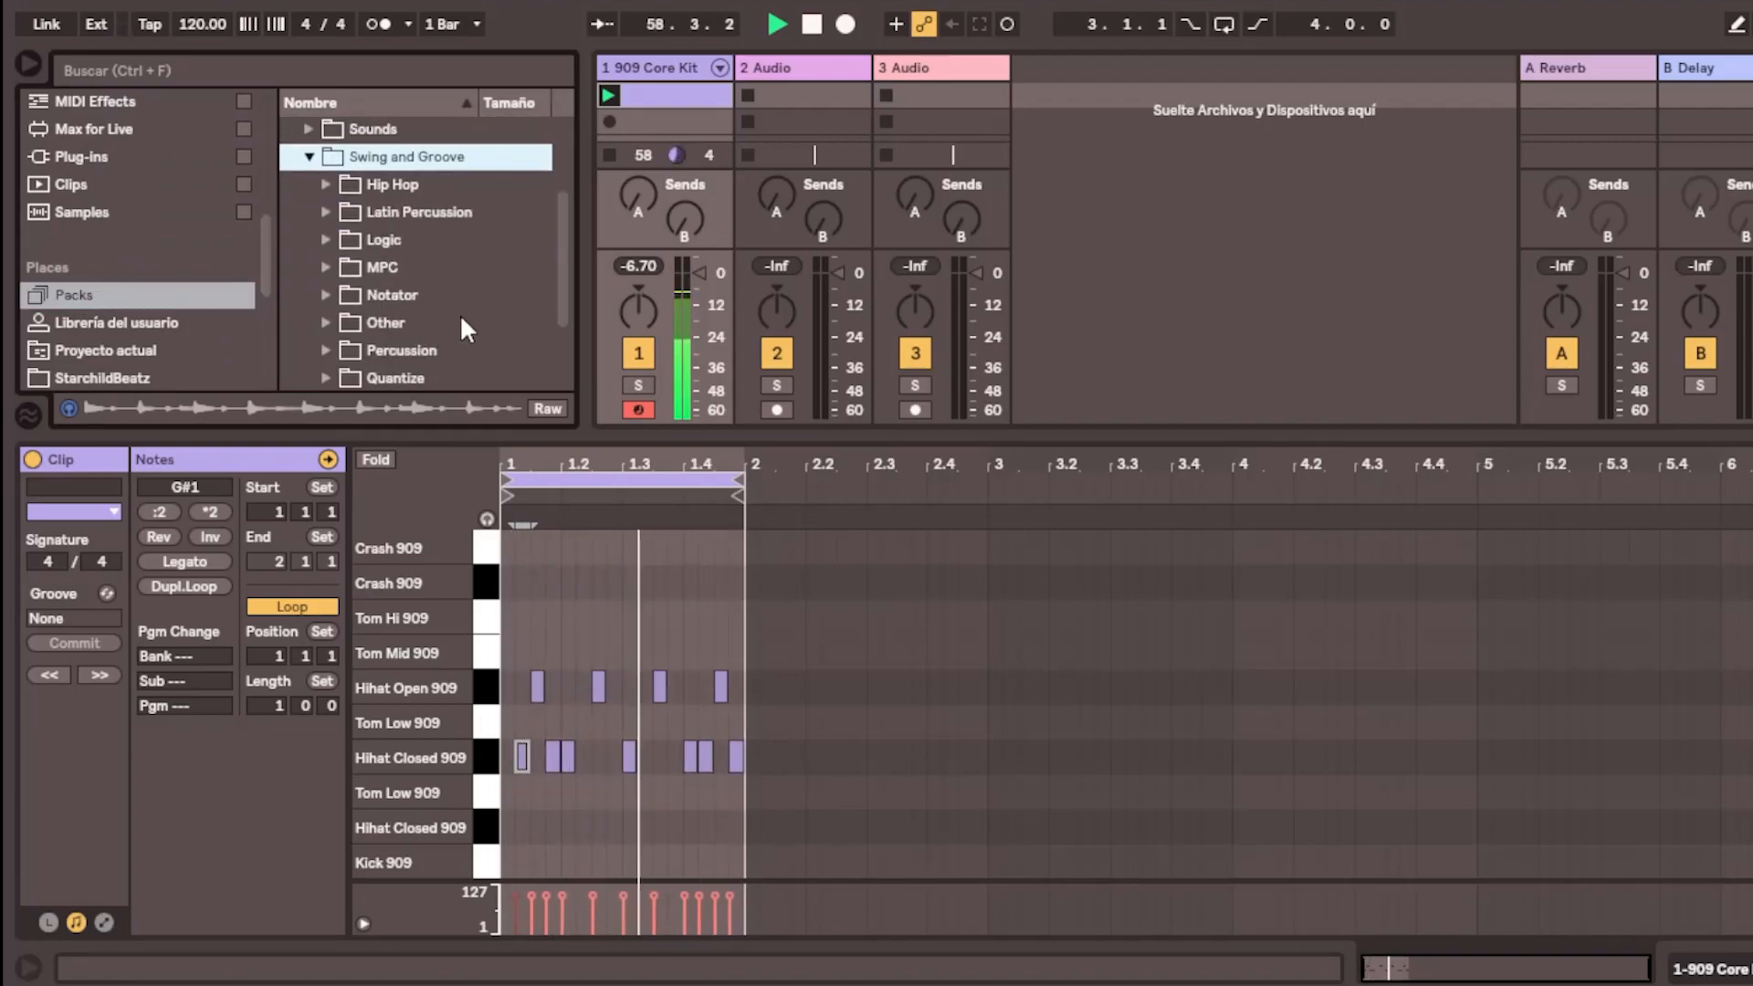
click(324, 267)
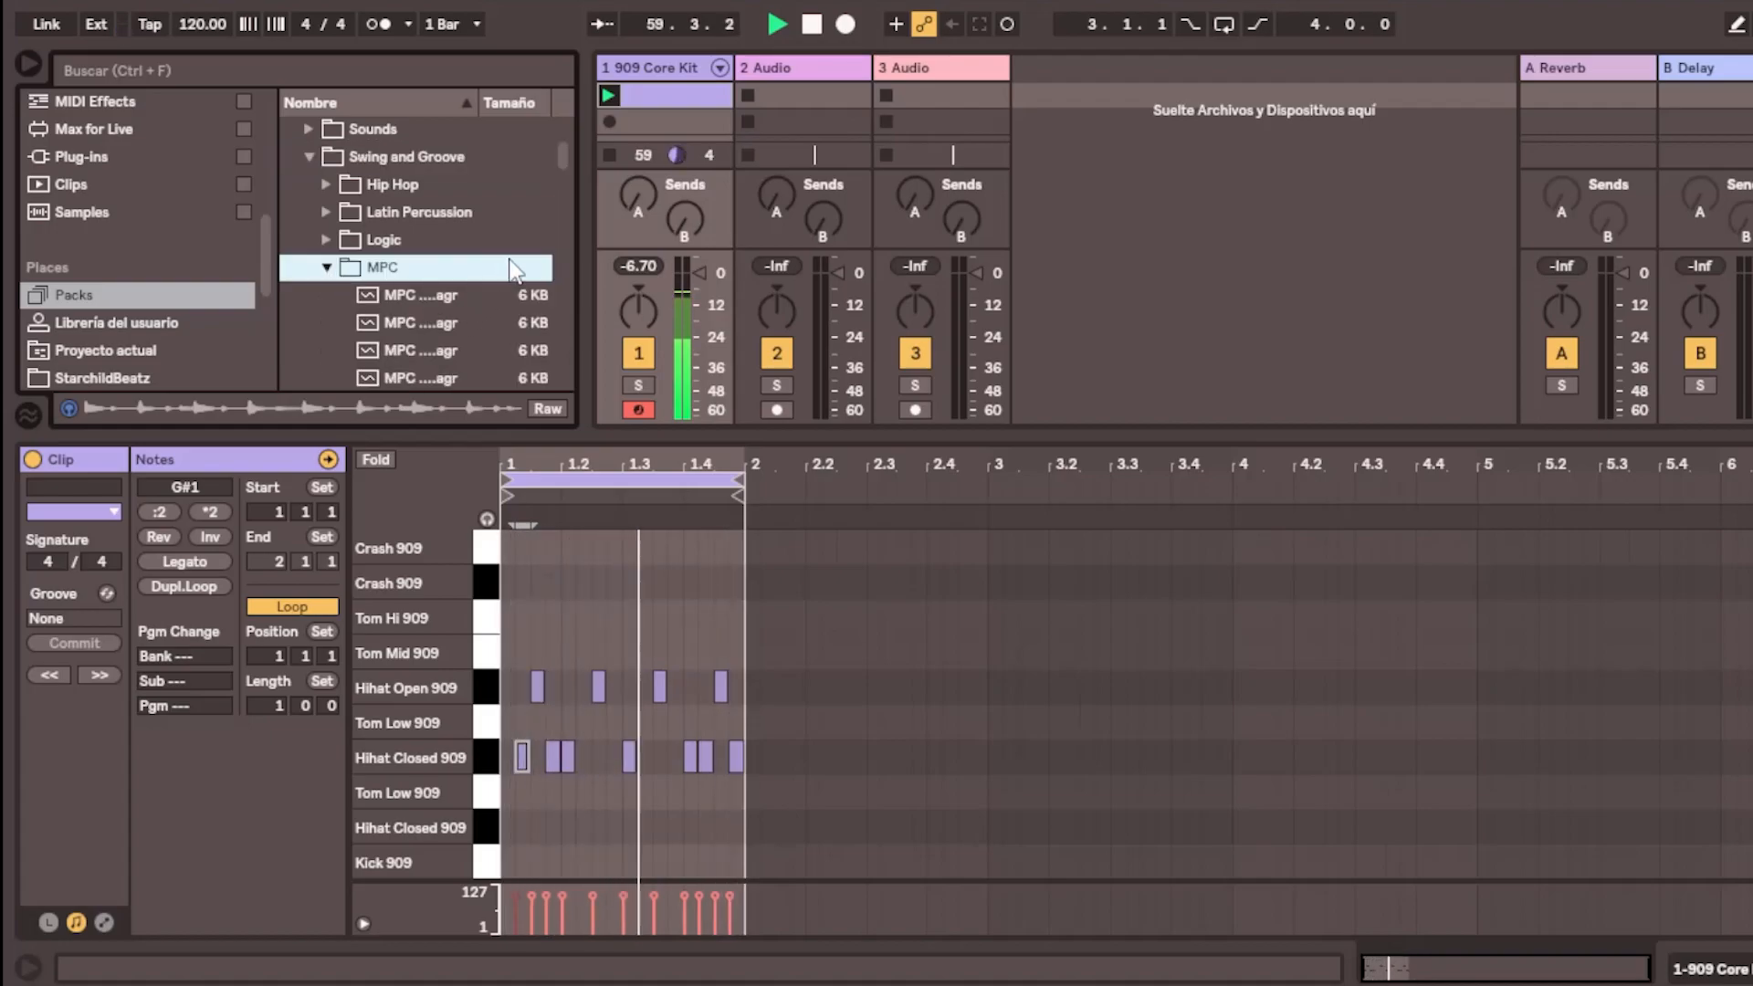
Widen the browser to show full file names and select the MPC 16 Funker-70.agr groove
drag(584, 274, 779, 297)
scroll(567, 342, down, 1)
scroll(563, 327, down, 5)
scroll(507, 303, down, 1)
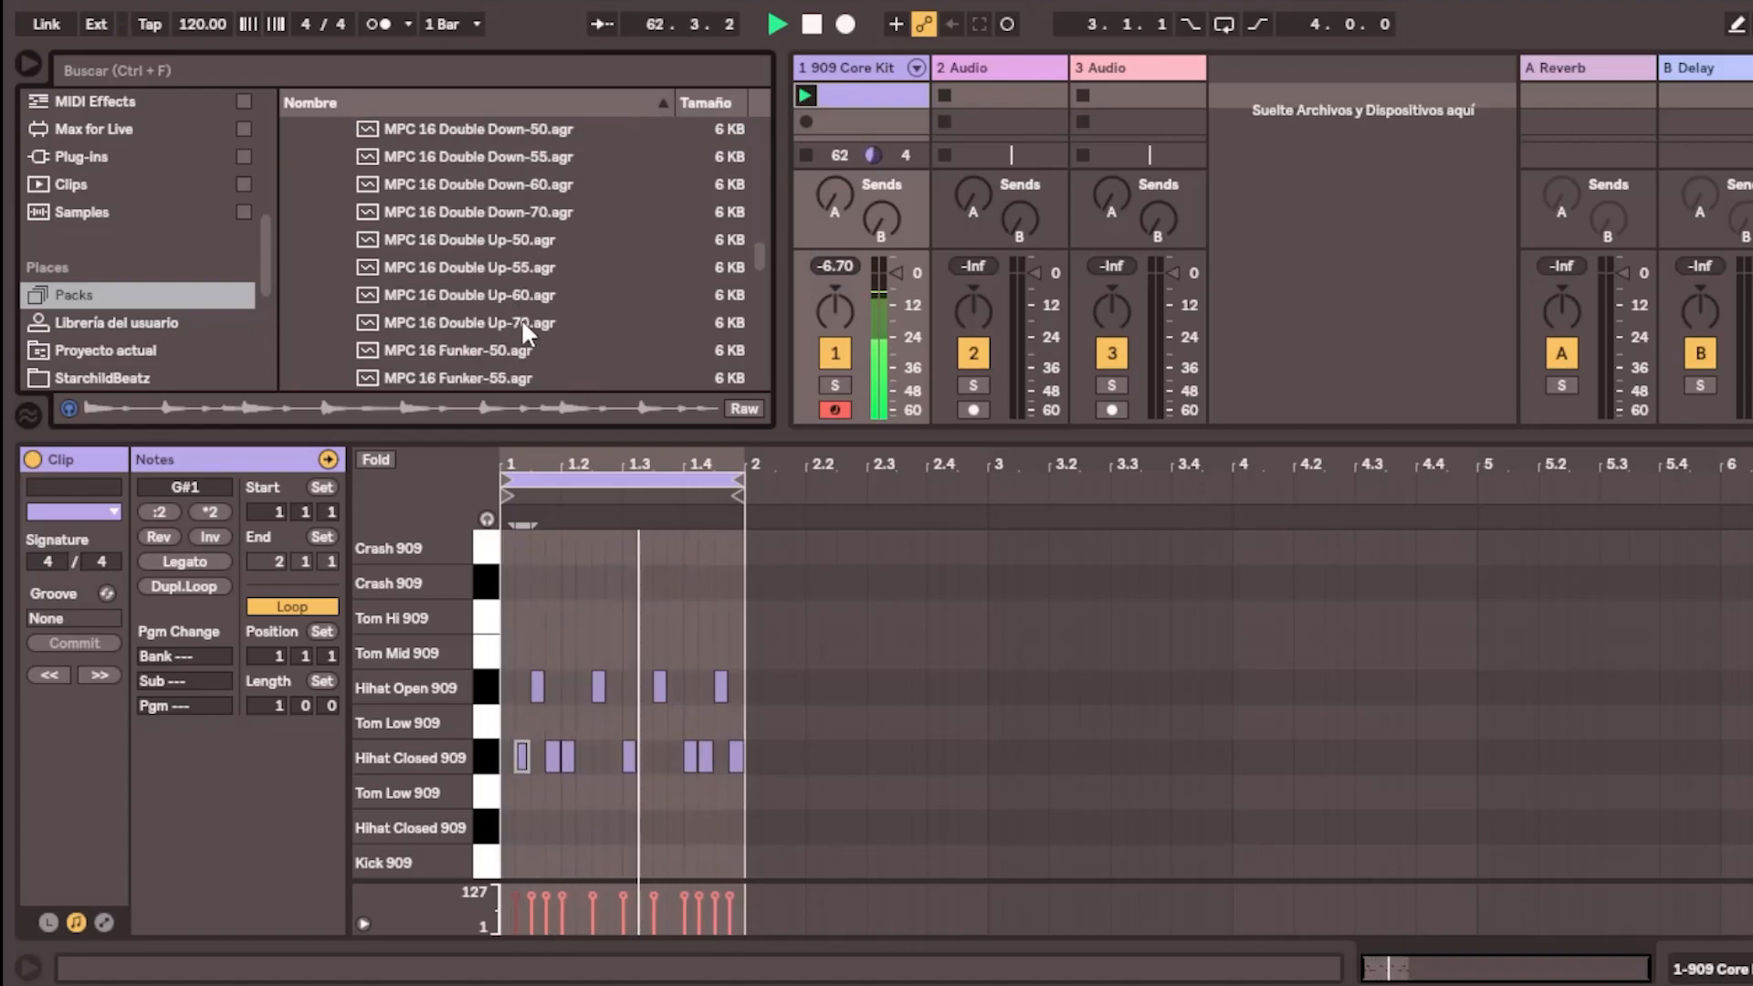
scroll(535, 319, down, 1)
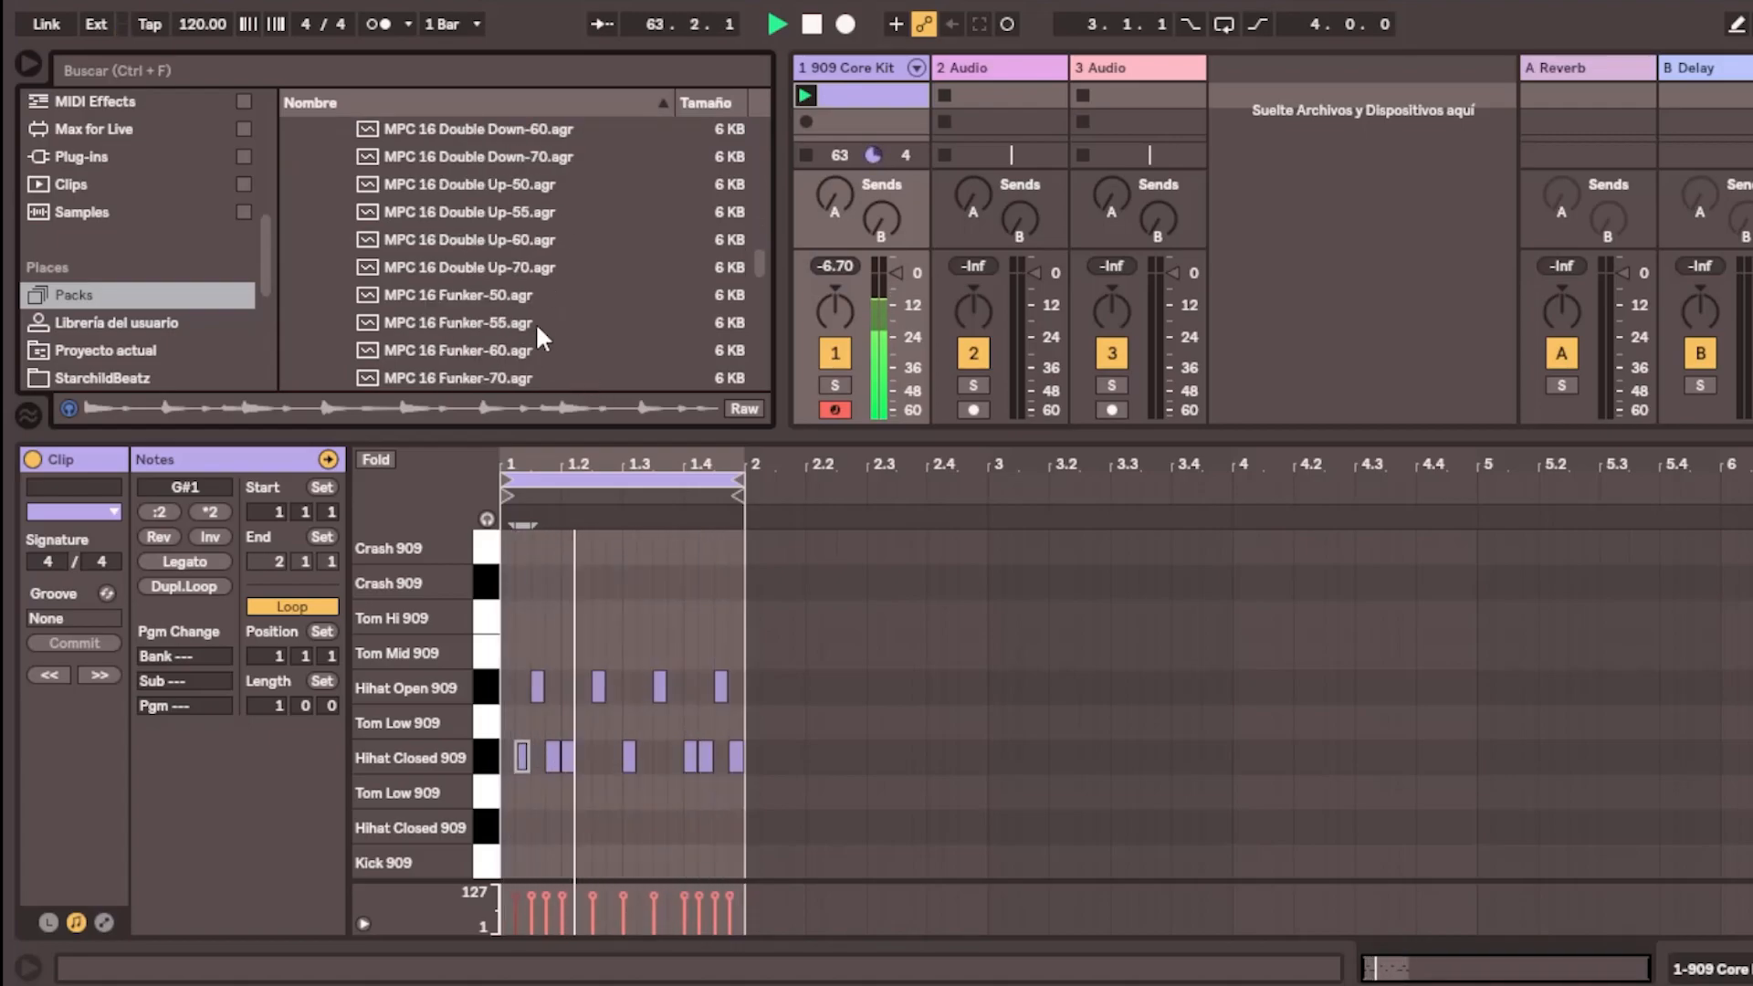
click(522, 376)
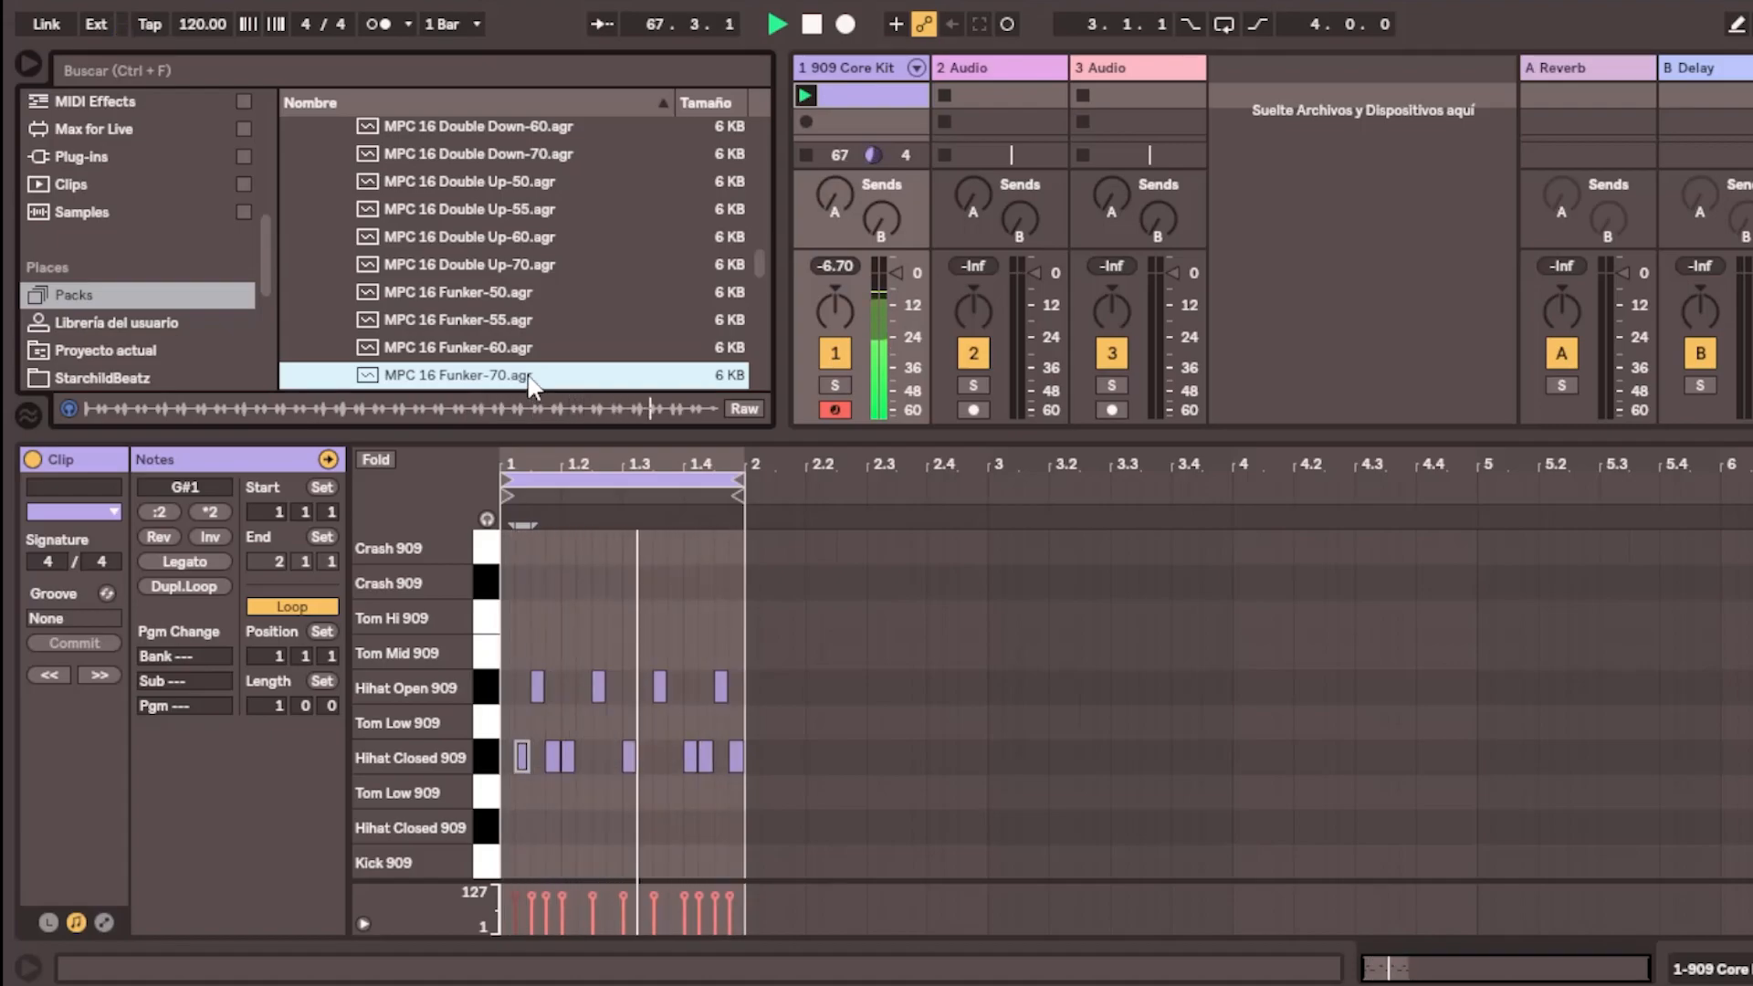
Apply the MPC 16 Funker-70 groove to the clip and narrow the browser again
drag(86, 620, 73, 620)
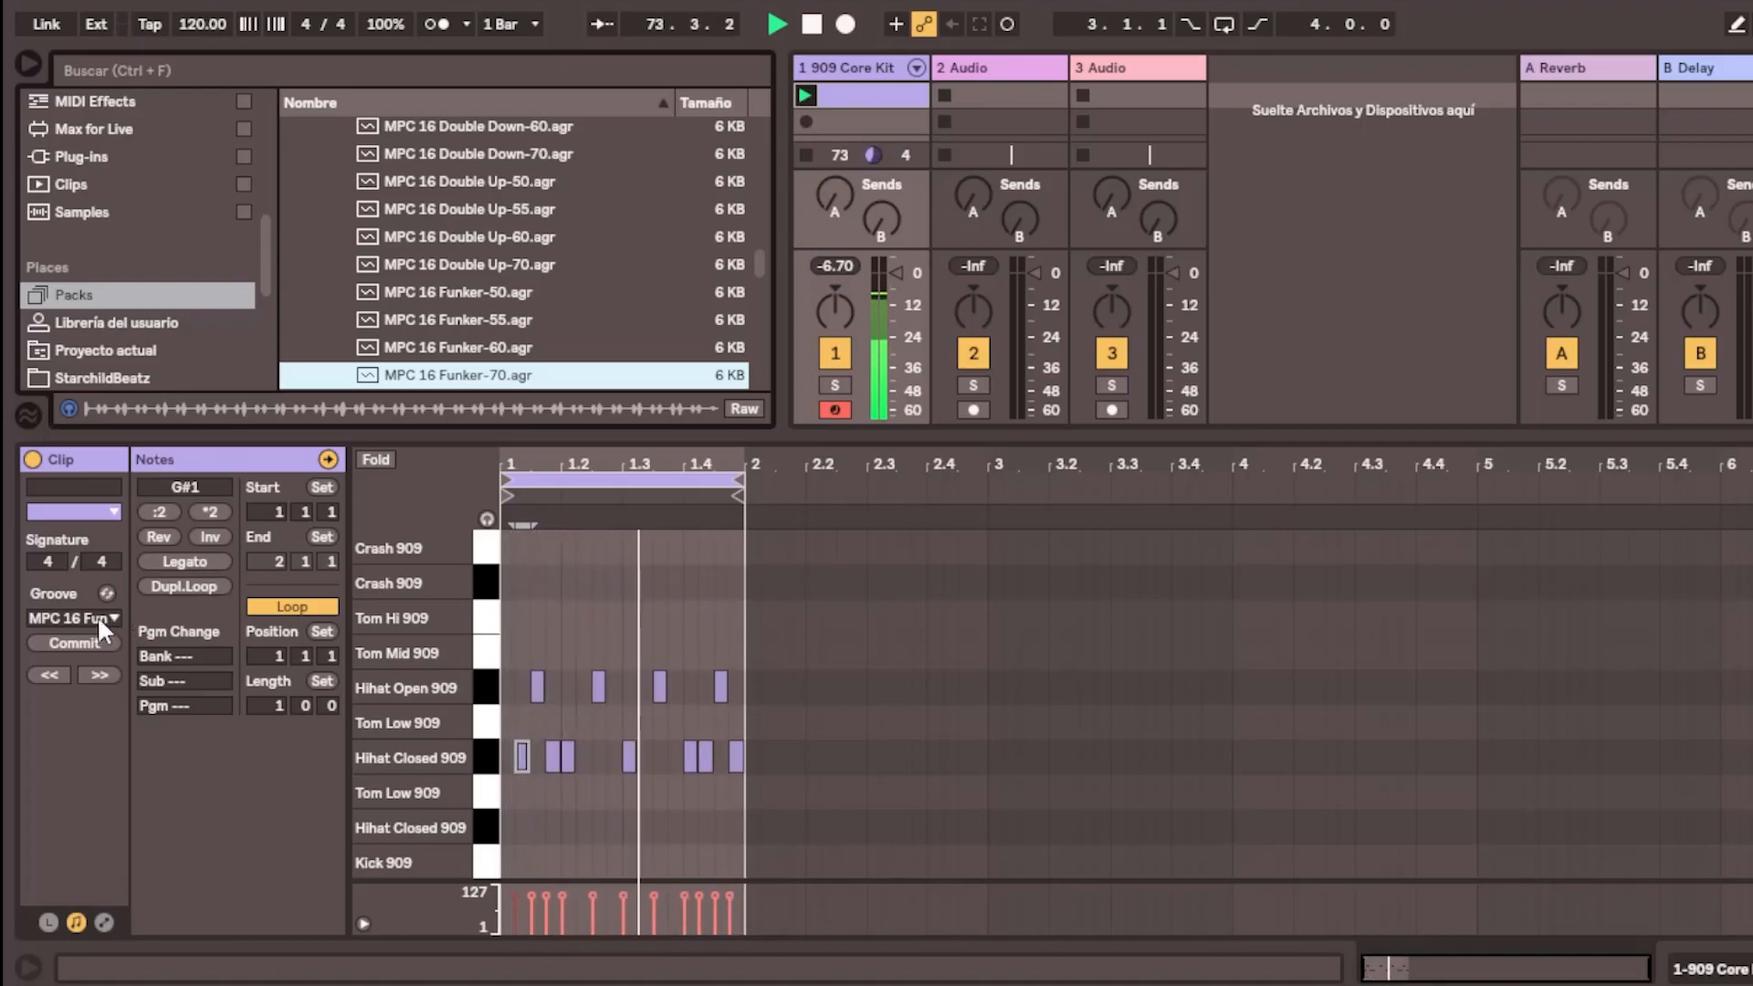
click(629, 757)
drag(778, 228, 413, 237)
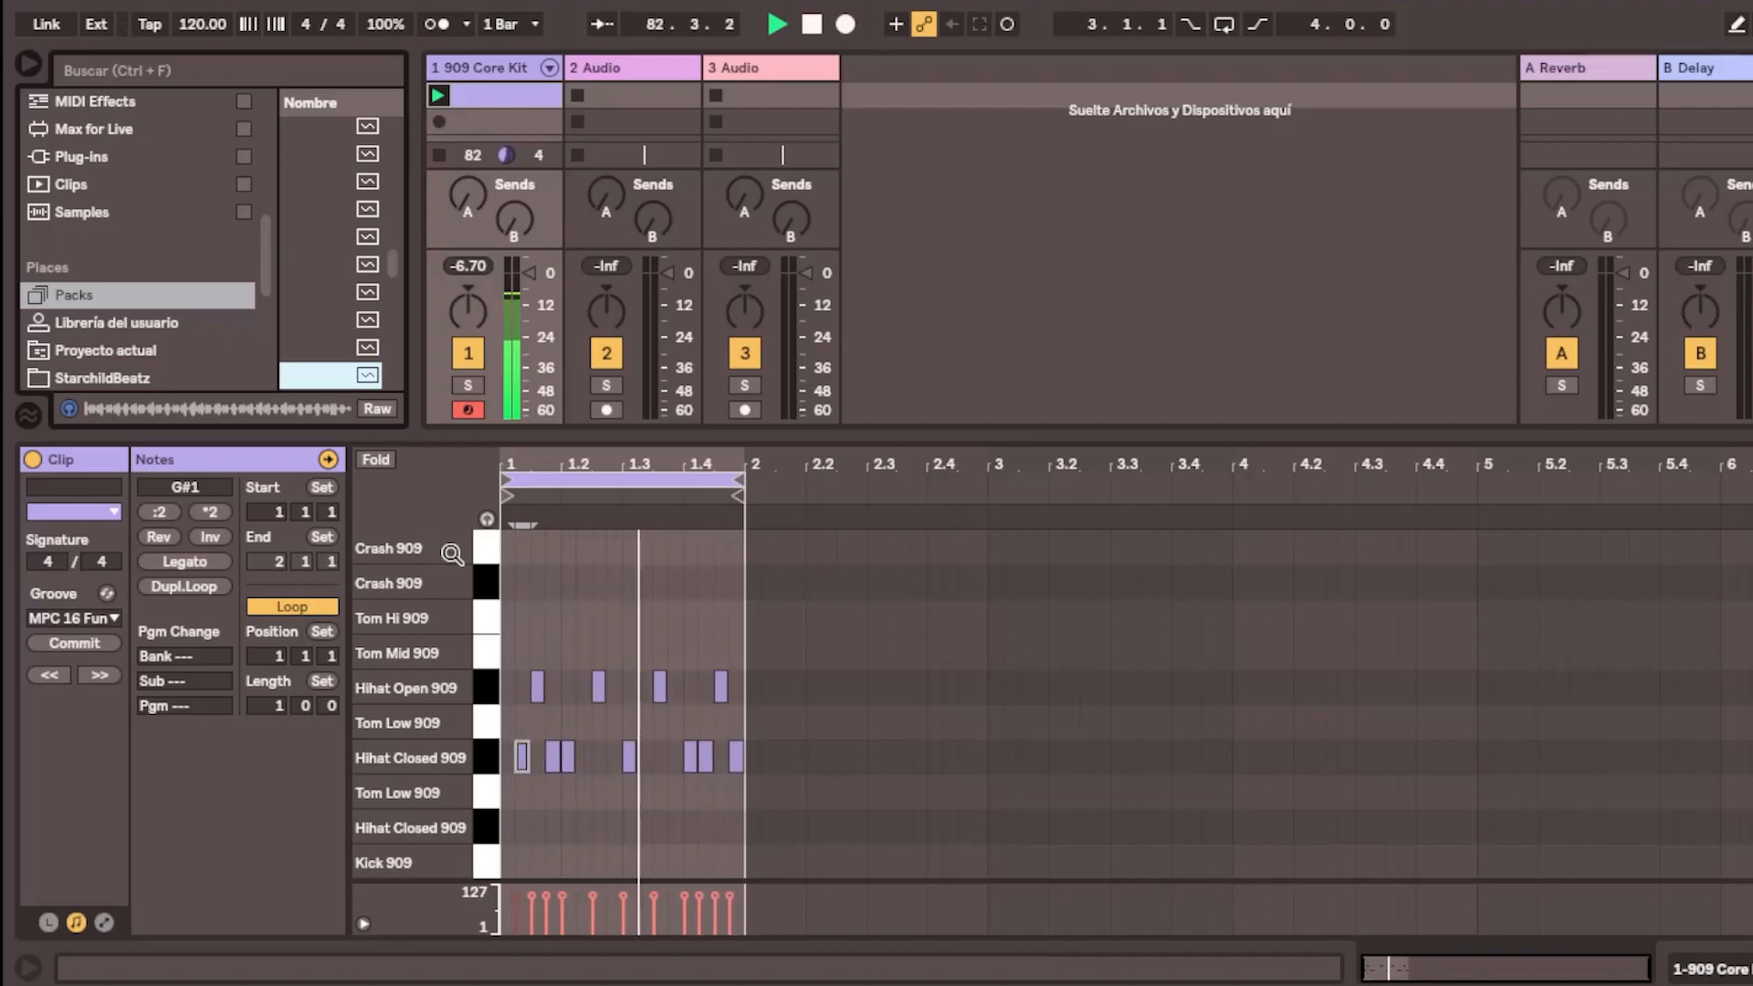
Compare the loop without swing by setting the clip's groove to None, and restore the MPC 16 Funker groove
click(71, 619)
click(77, 637)
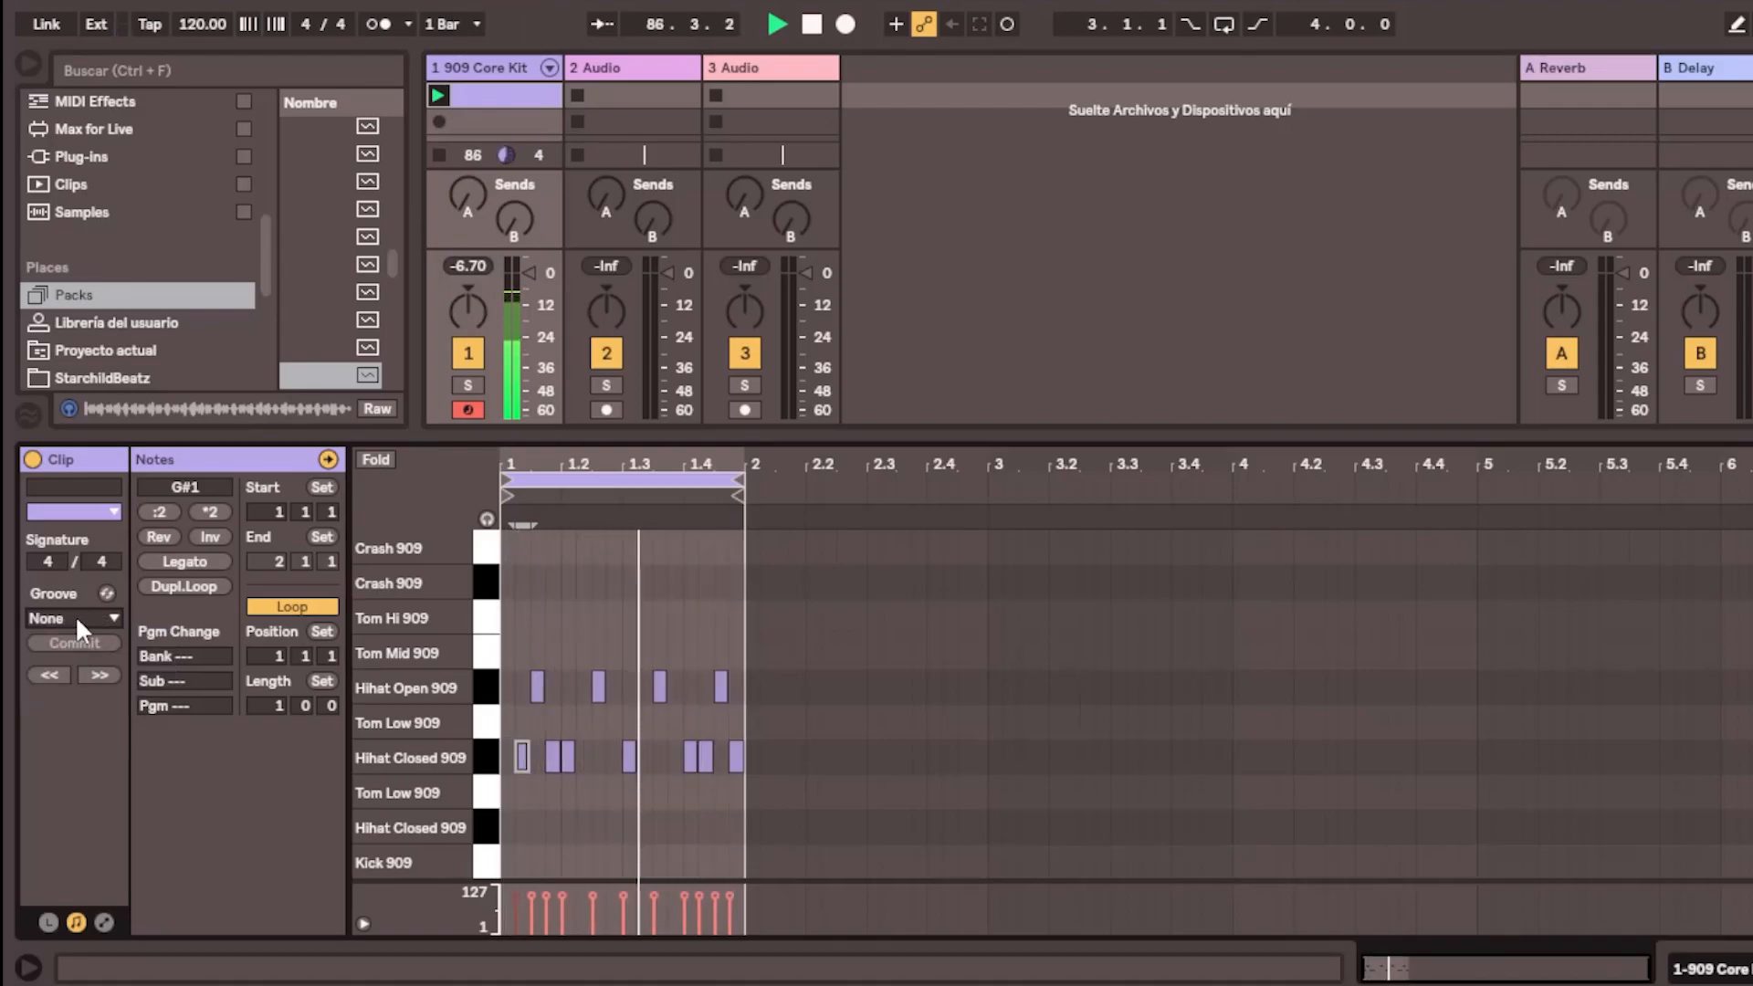
click(75, 616)
click(91, 661)
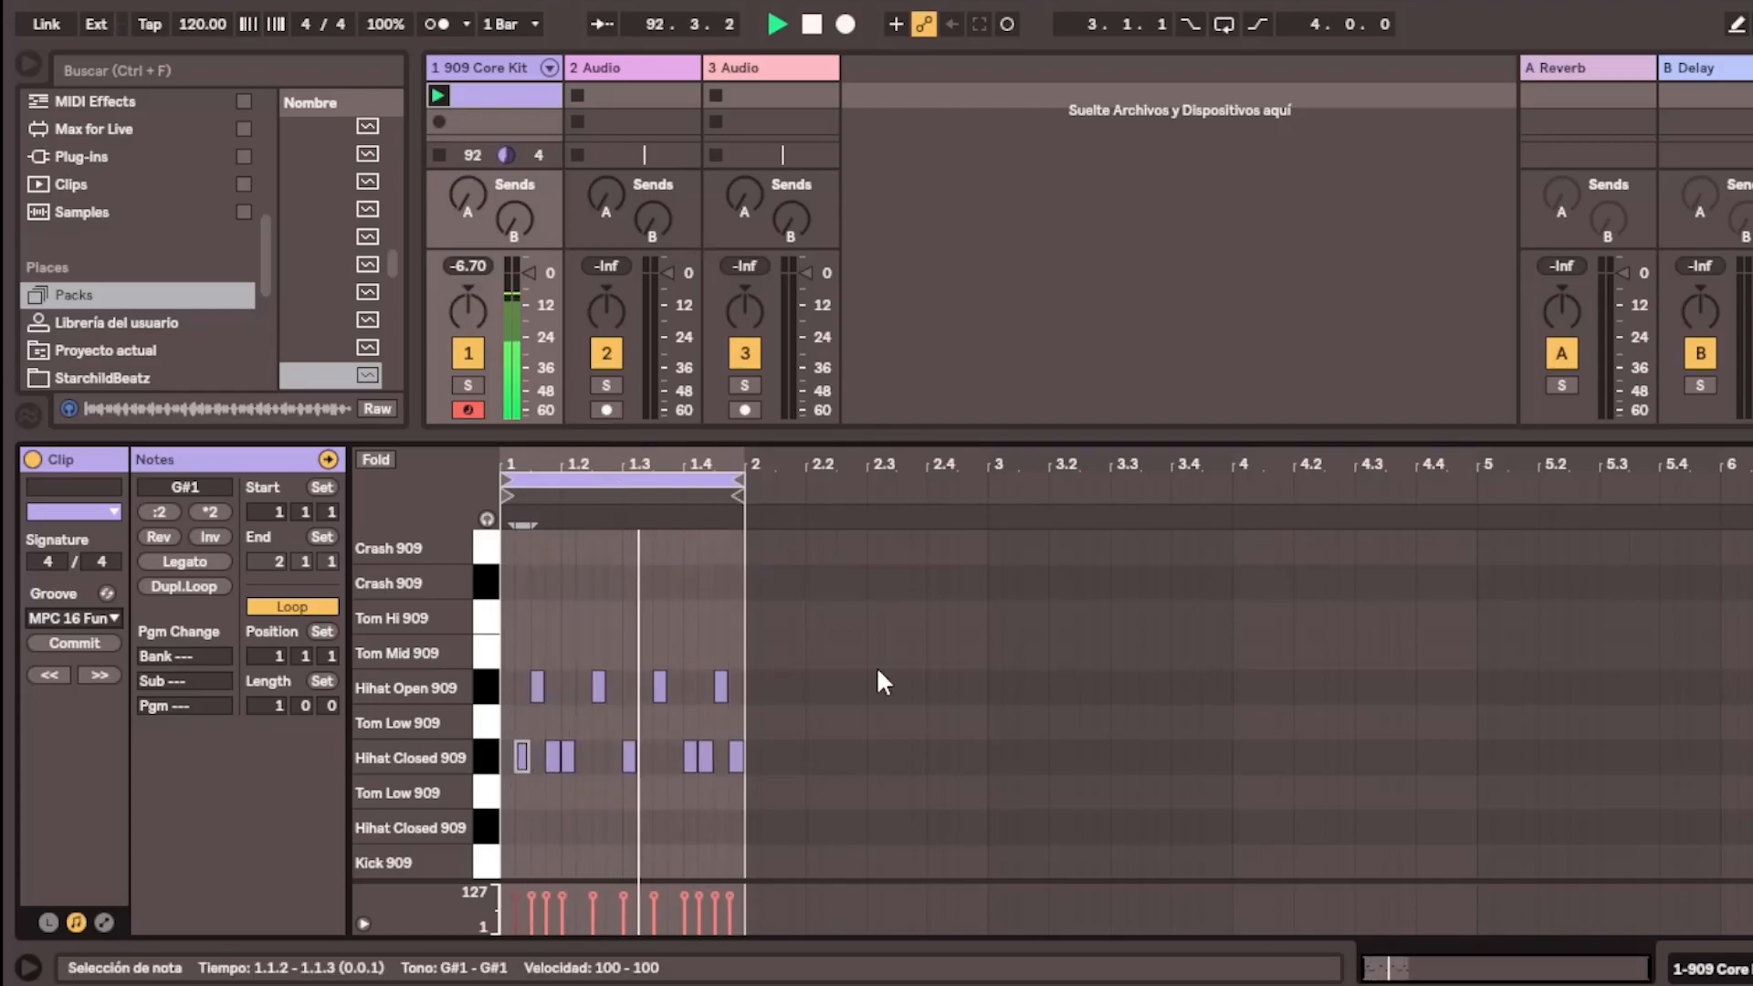
Extend the clip loop to two bars and duplicate all hi-hat notes into the second bar
drag(741, 482, 989, 498)
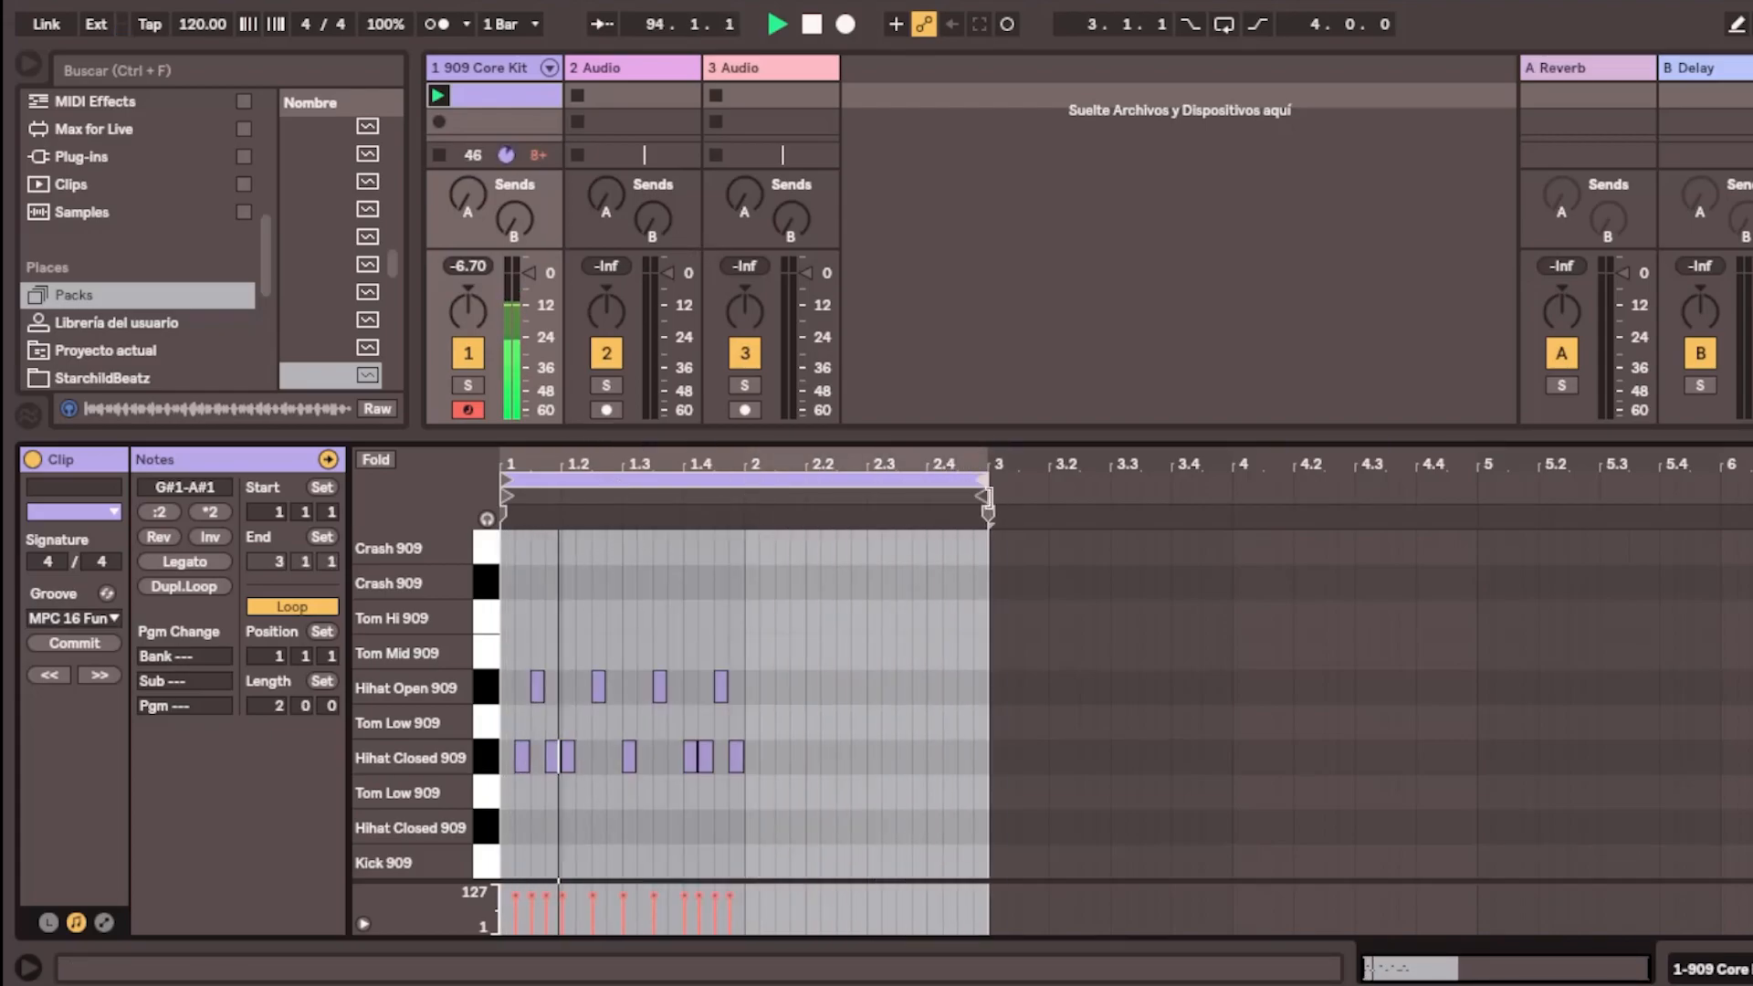
click(746, 621)
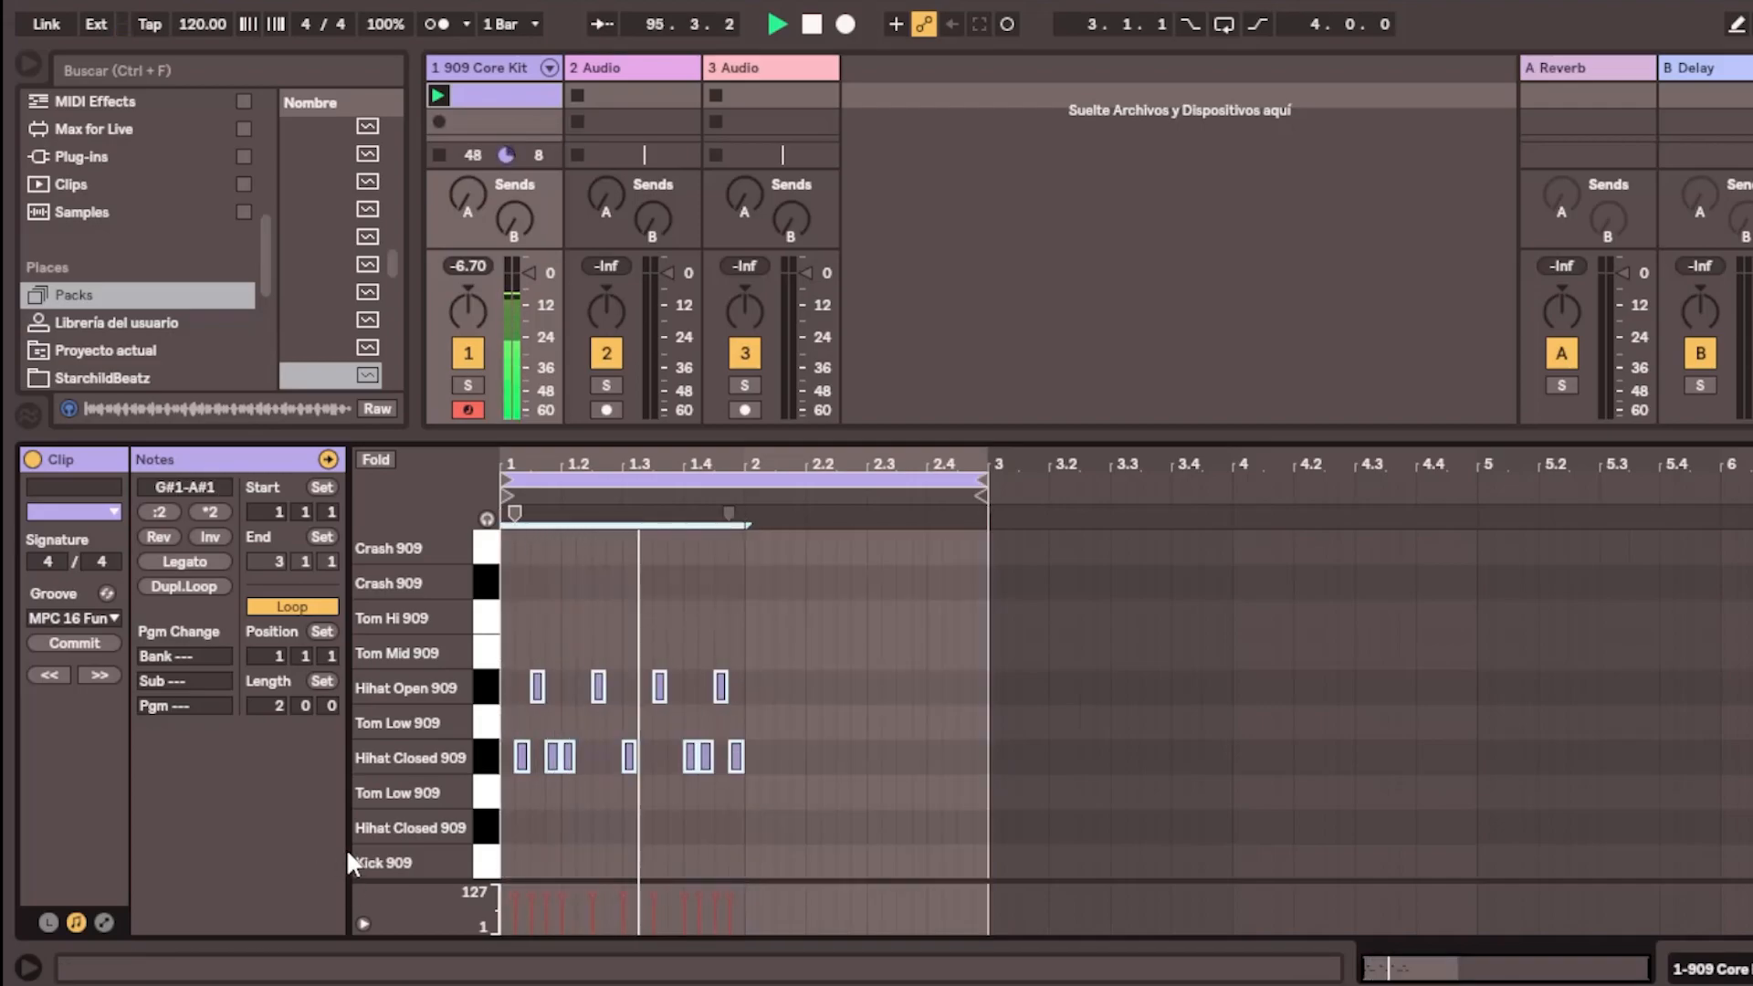
key(ctrl+d)
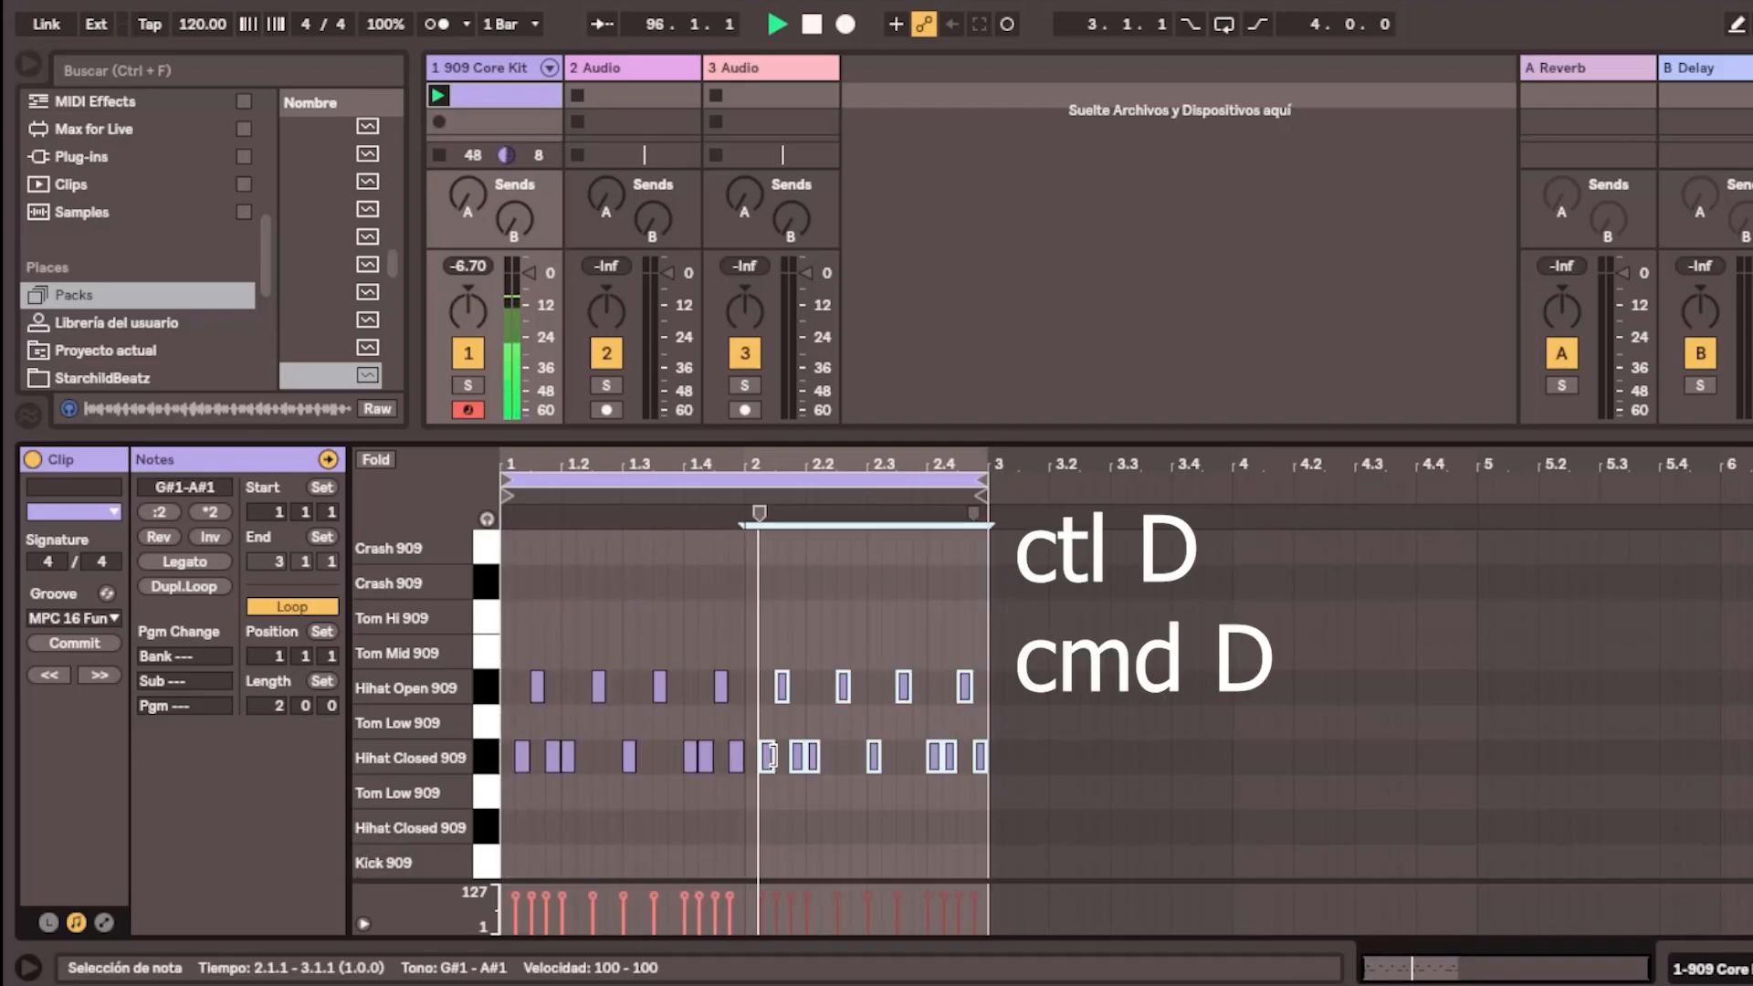
Add closed hi-hat notes at 2.3.2 and 2.2.2 on the upper Hihat Closed 909 row
double_click(888, 756)
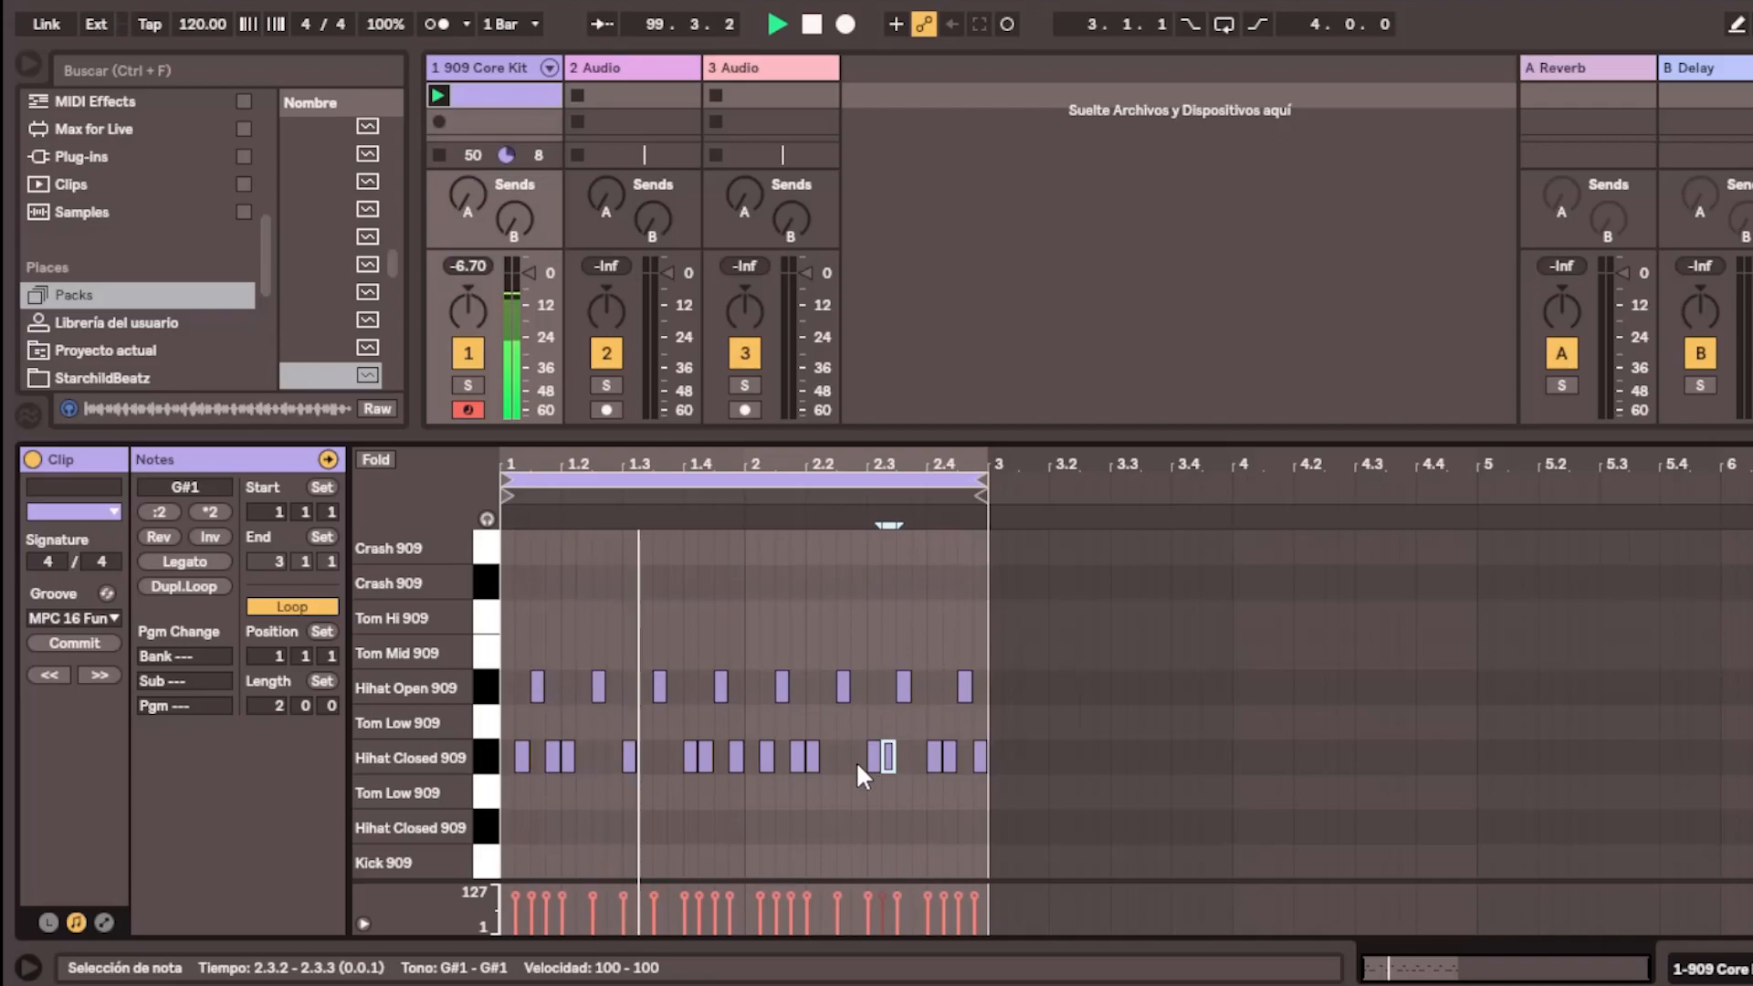
double_click(833, 763)
click(809, 759)
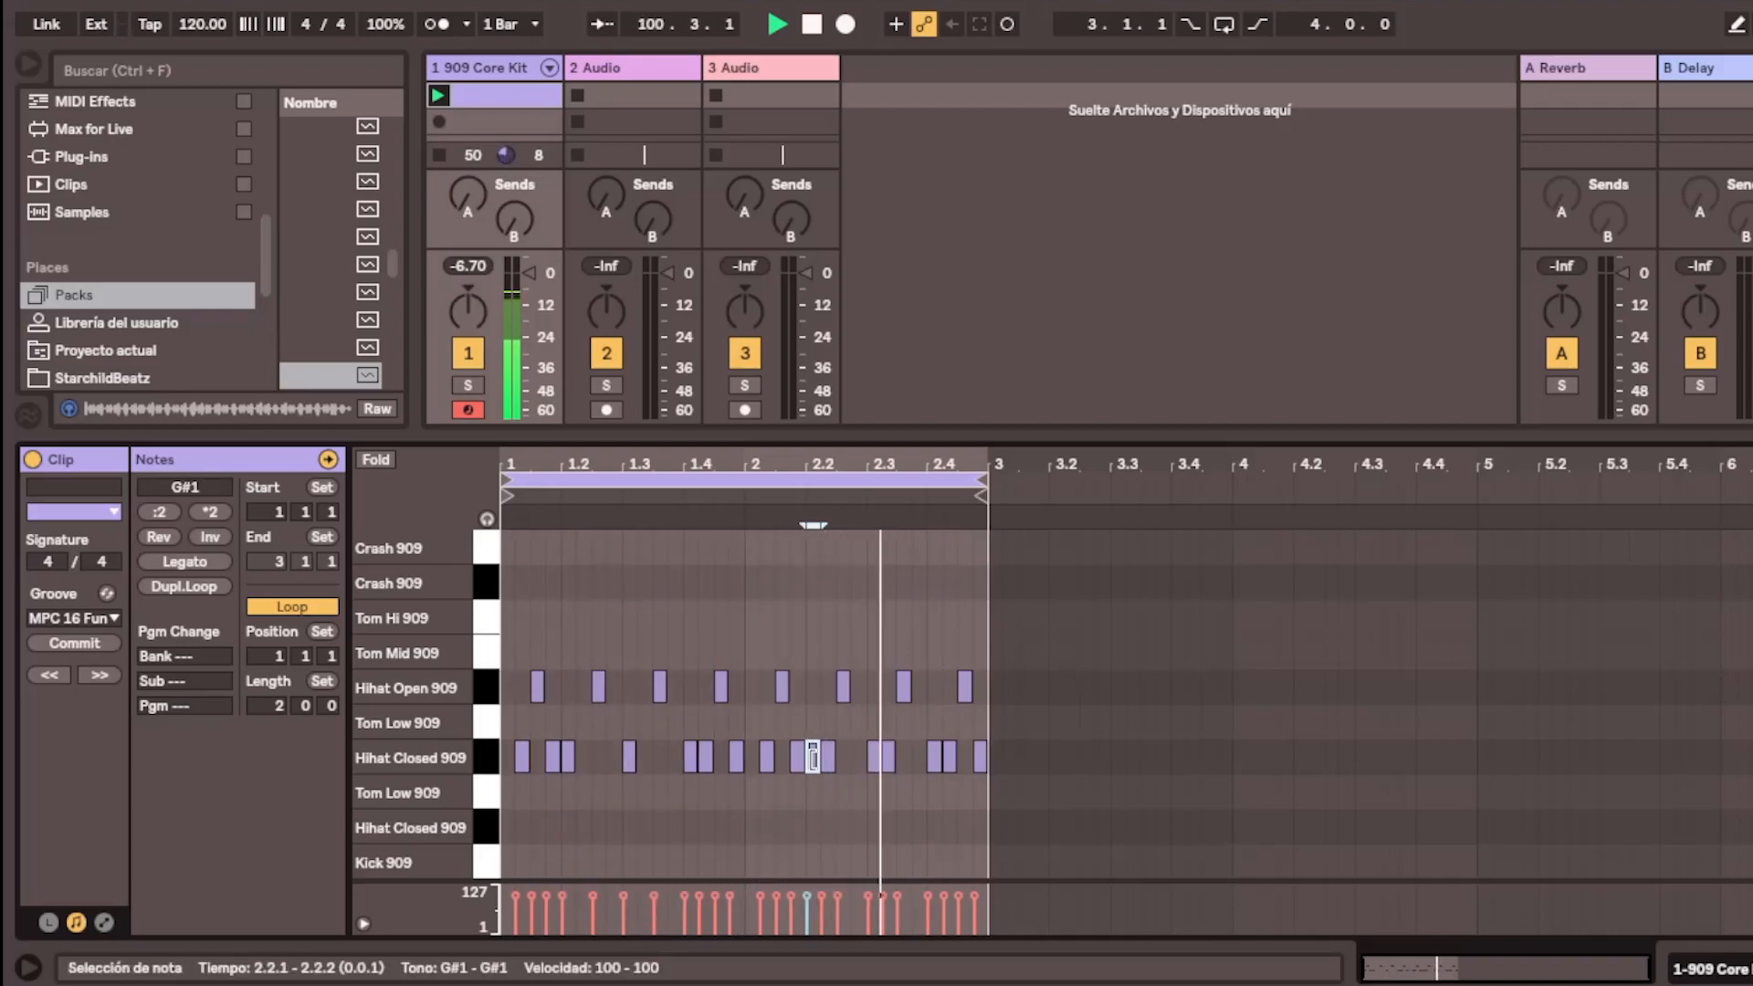
double_click(933, 758)
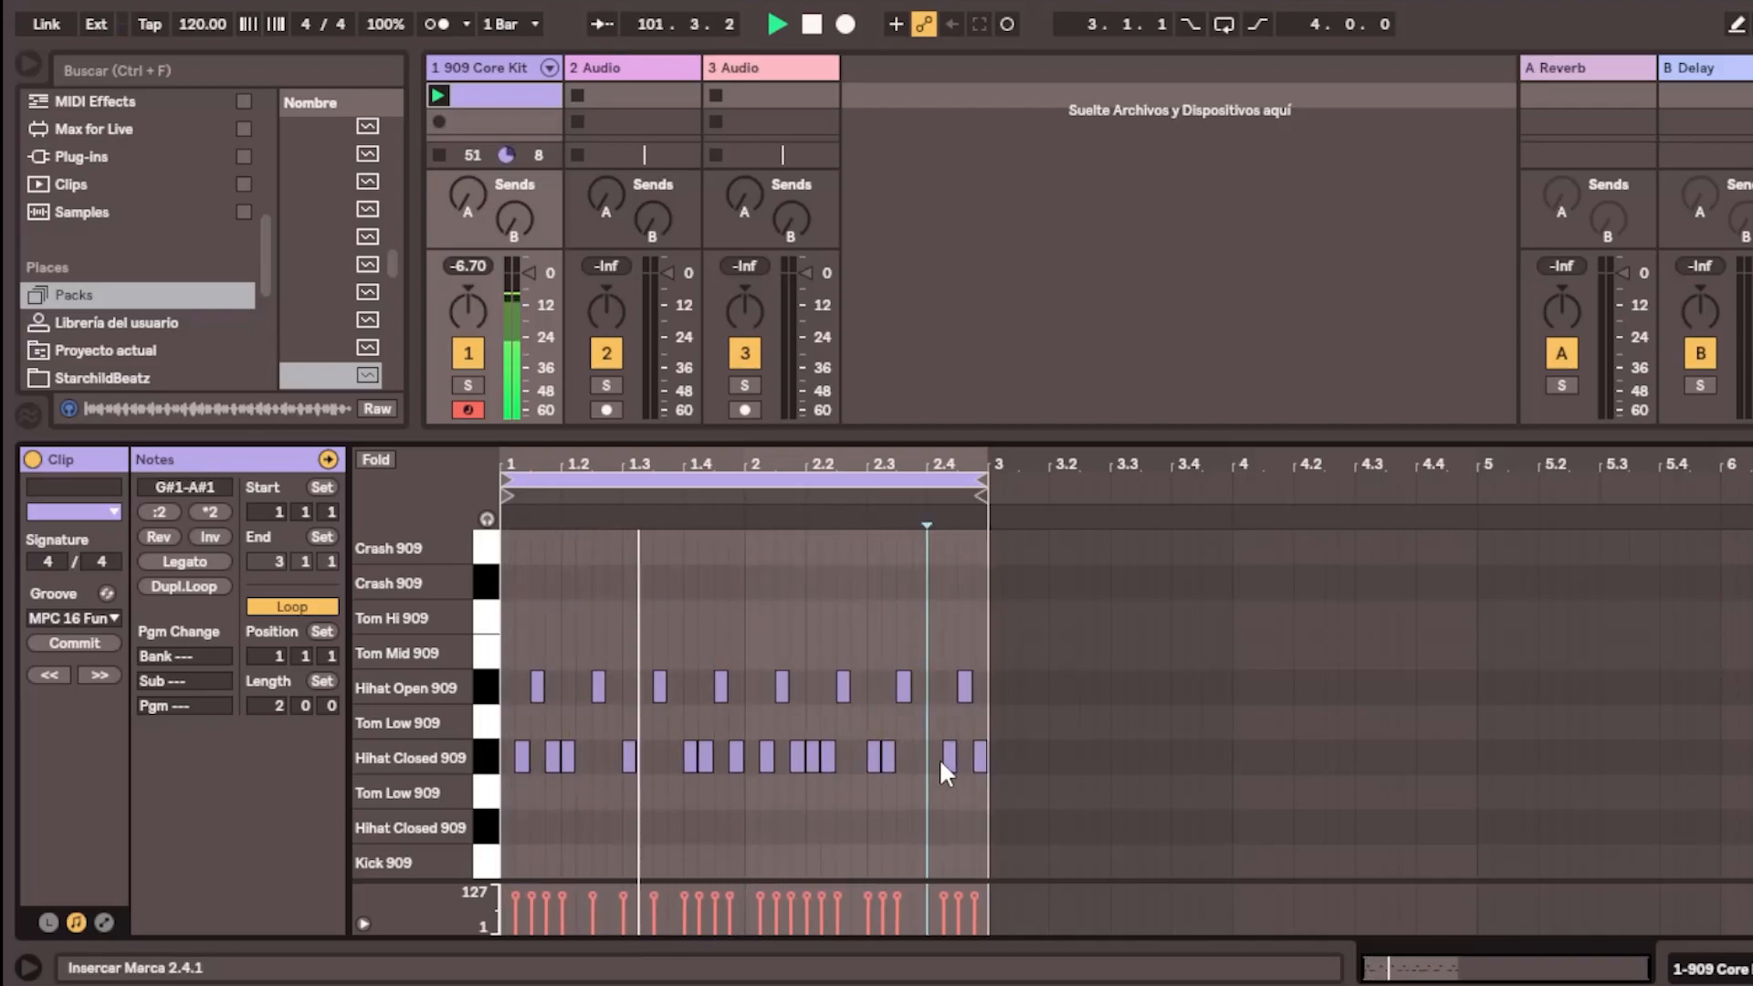
double_click(978, 756)
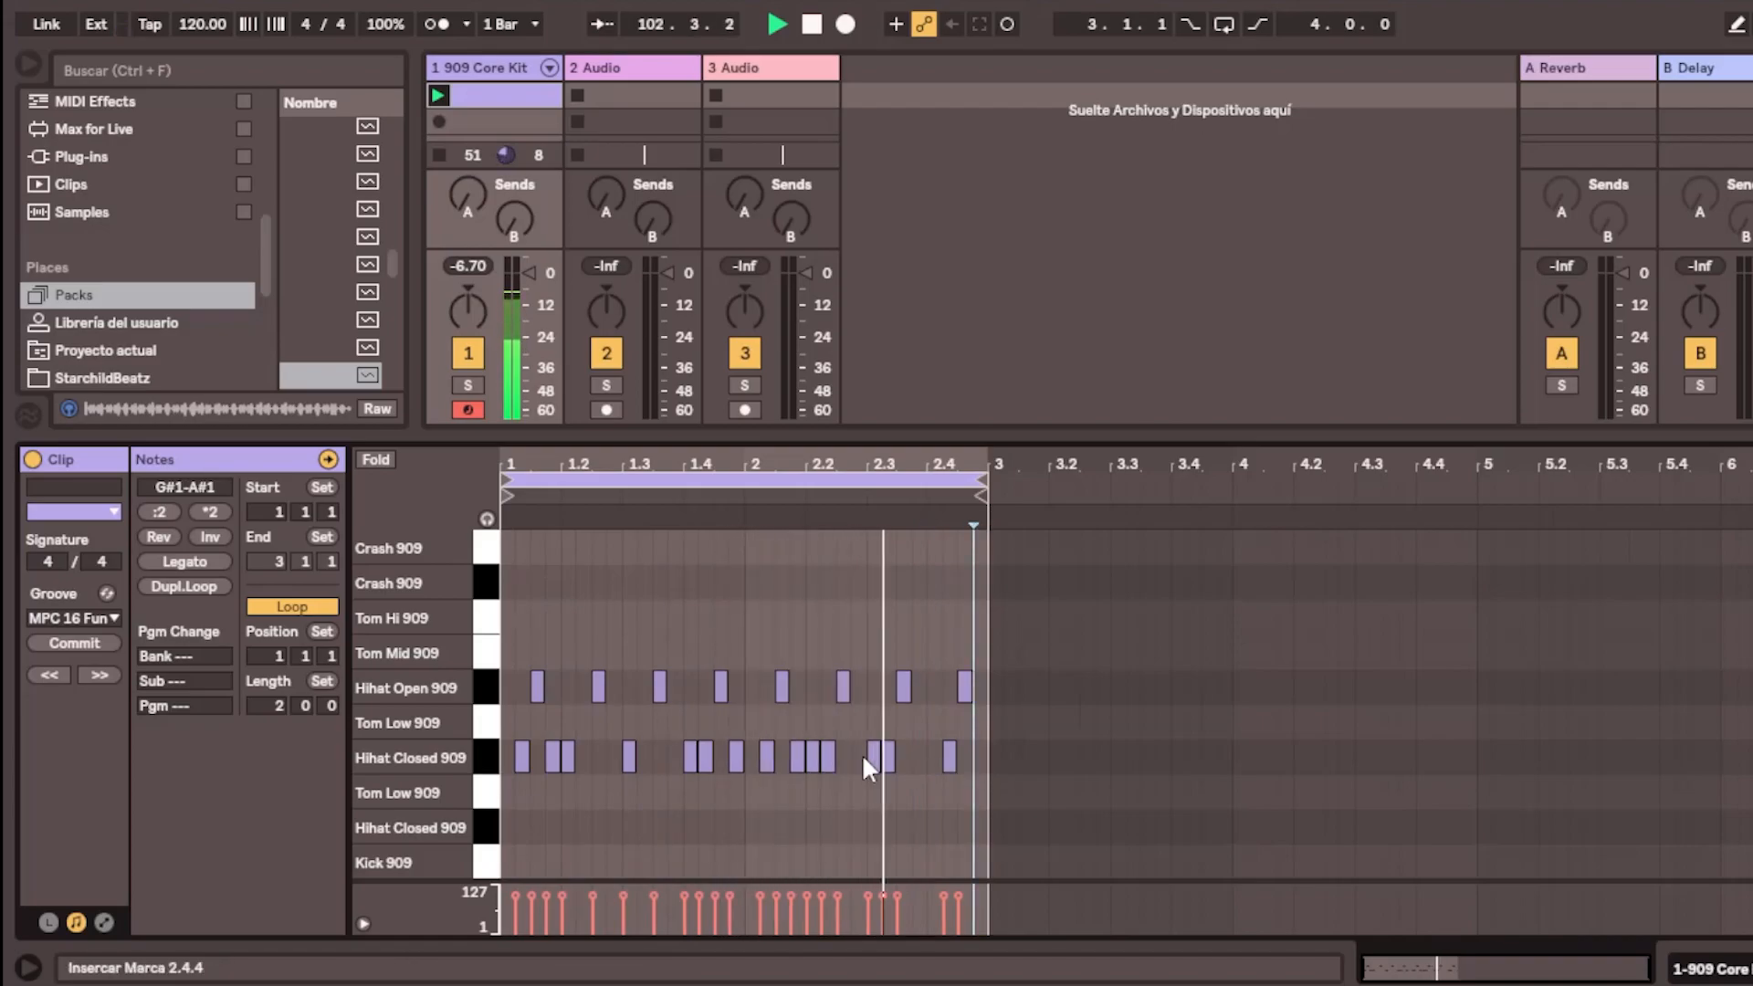
double_click(931, 756)
double_click(979, 756)
Add closed hi-hat notes at 2.3.4 and 2.3.3 to make a continuous run through the third beat of bar two
click(888, 757)
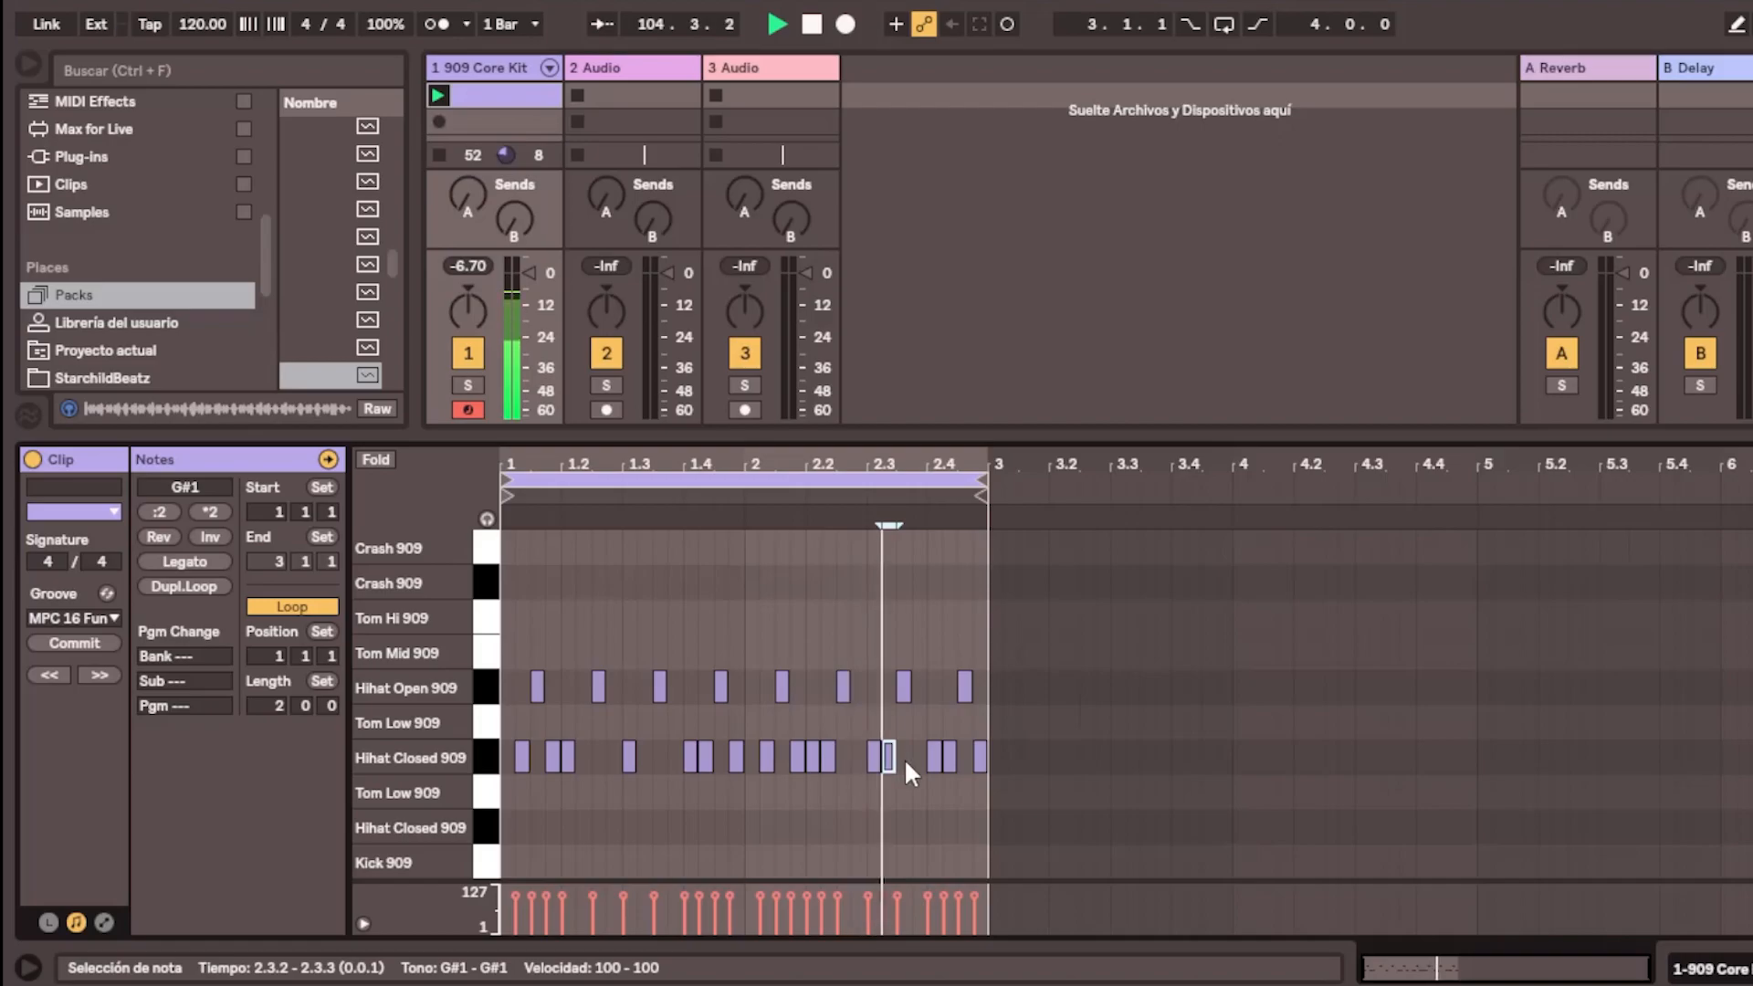
double_click(917, 756)
click(948, 756)
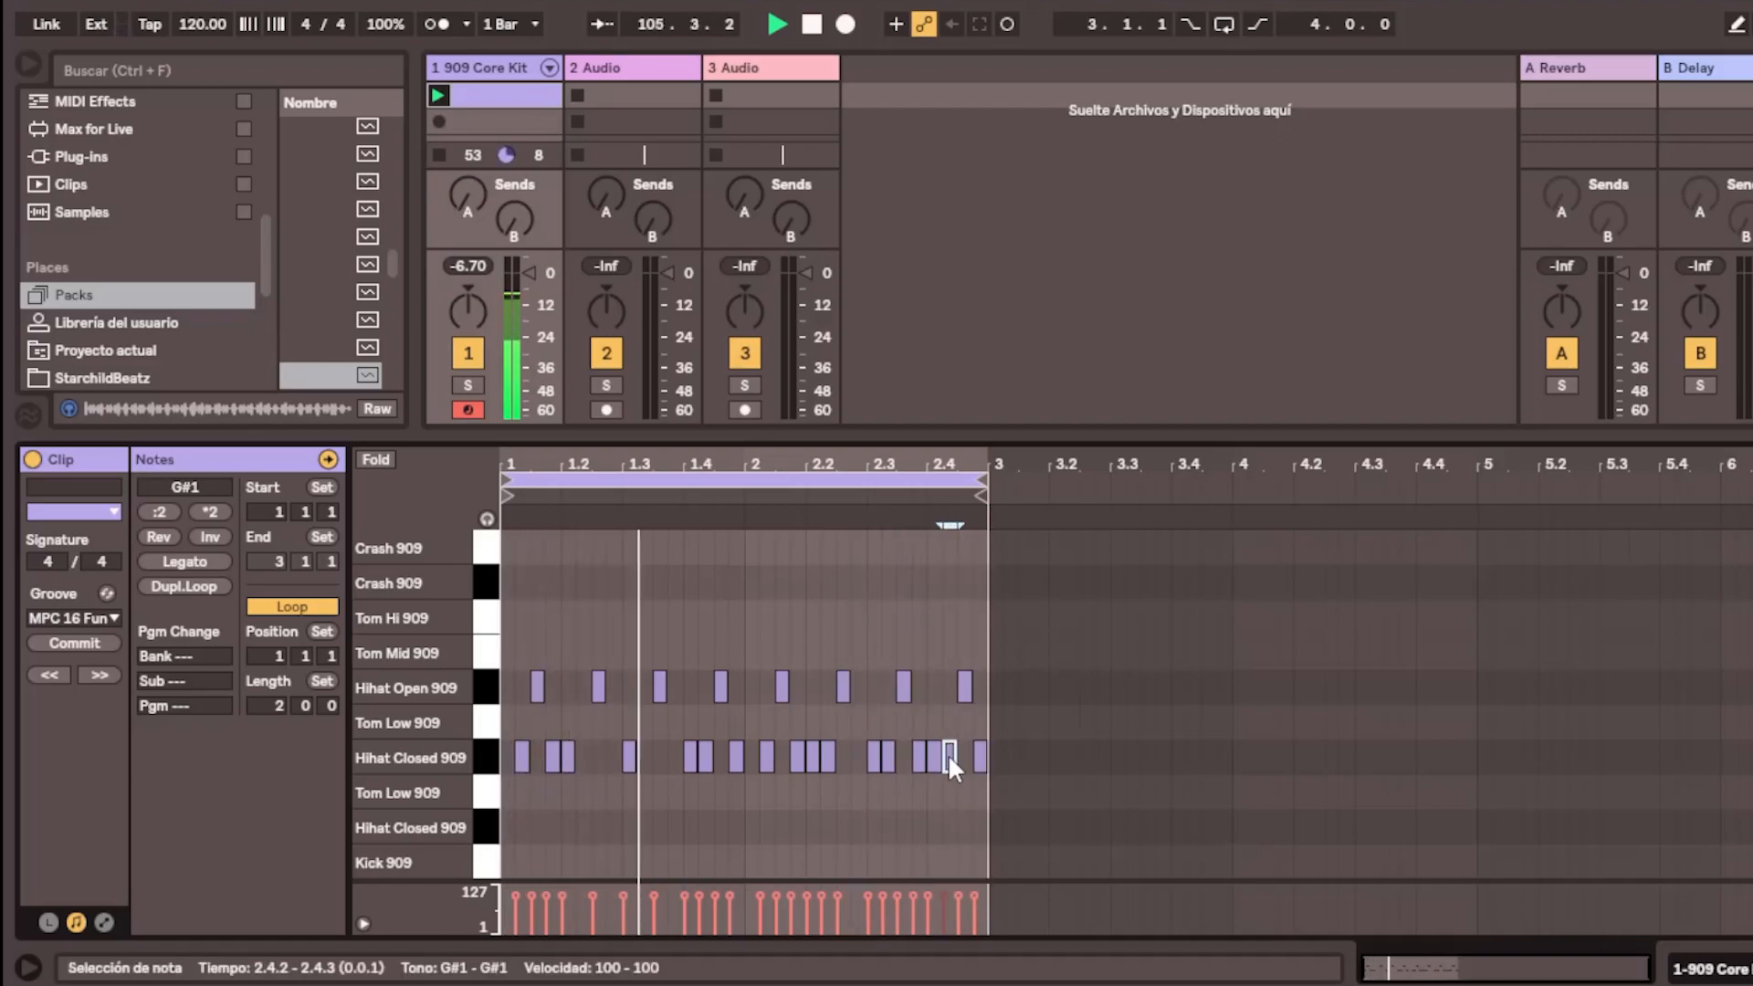
double_click(902, 756)
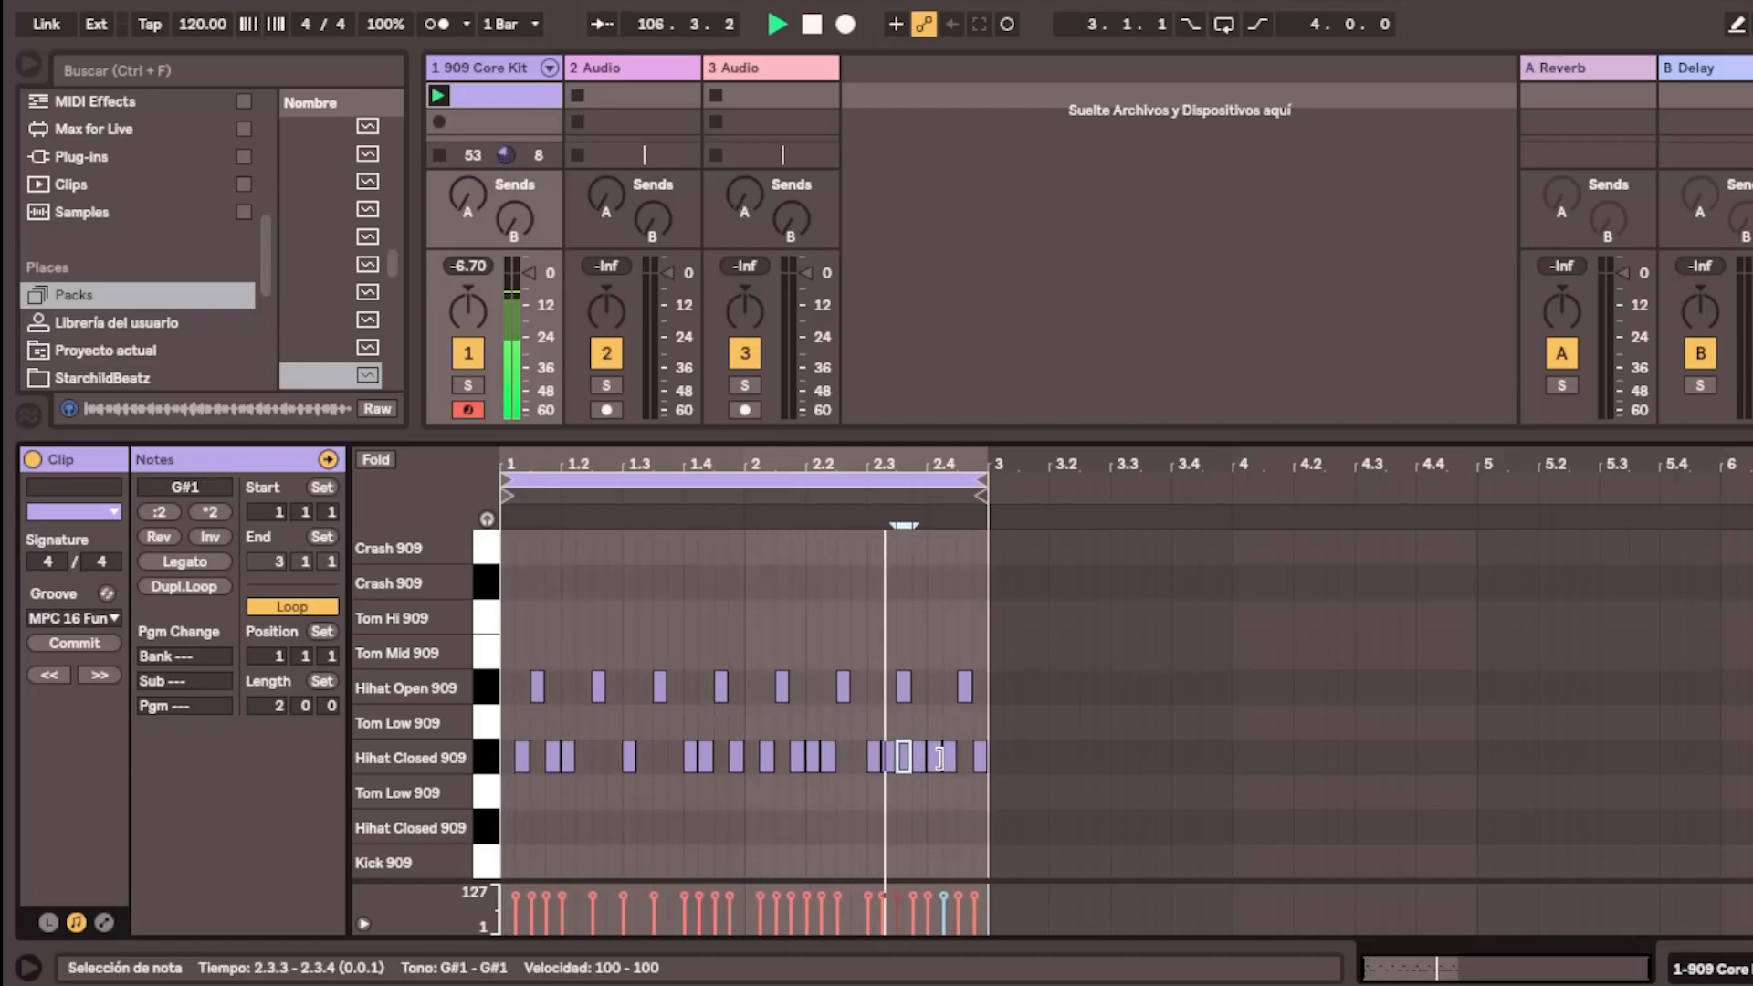
Delete the closed hi-hat notes at 2.4.1 and 2.4.2 in the second bar
click(933, 756)
key(Delete)
click(951, 757)
double_click(951, 756)
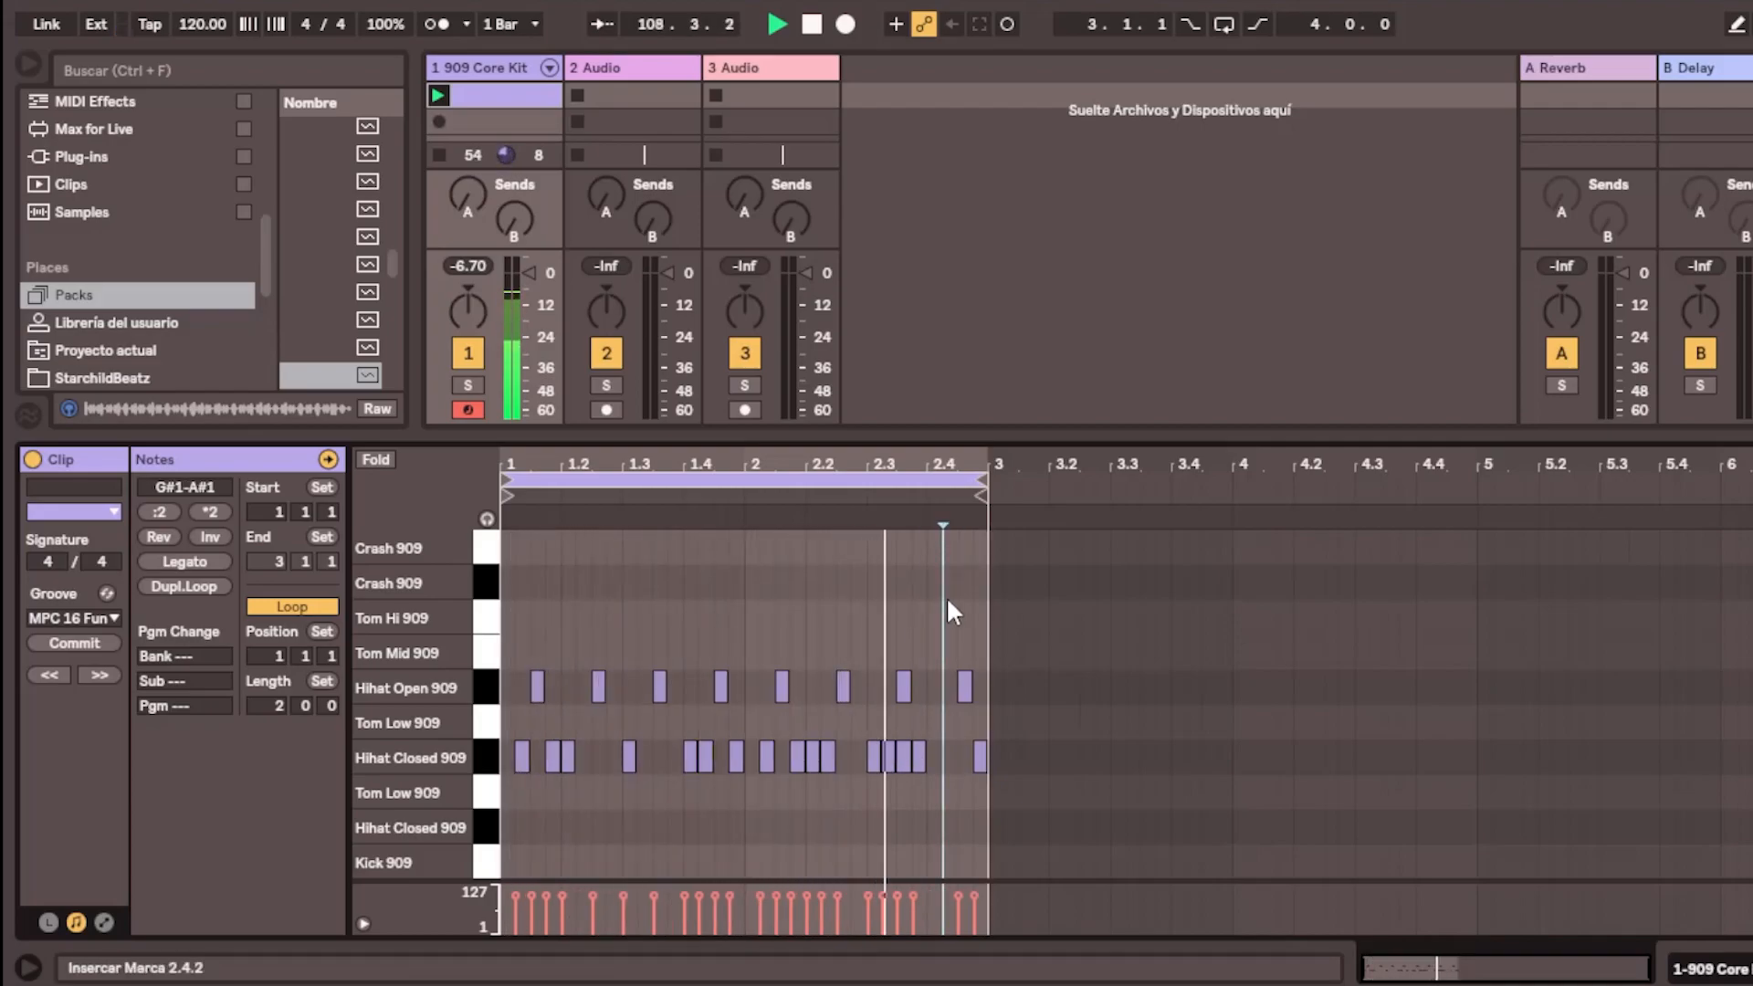
Rework the second bar's closed hi-hats: delete the notes at 2.1.4 and 2.3.2 and add one at 2.4.1
click(797, 756)
double_click(797, 756)
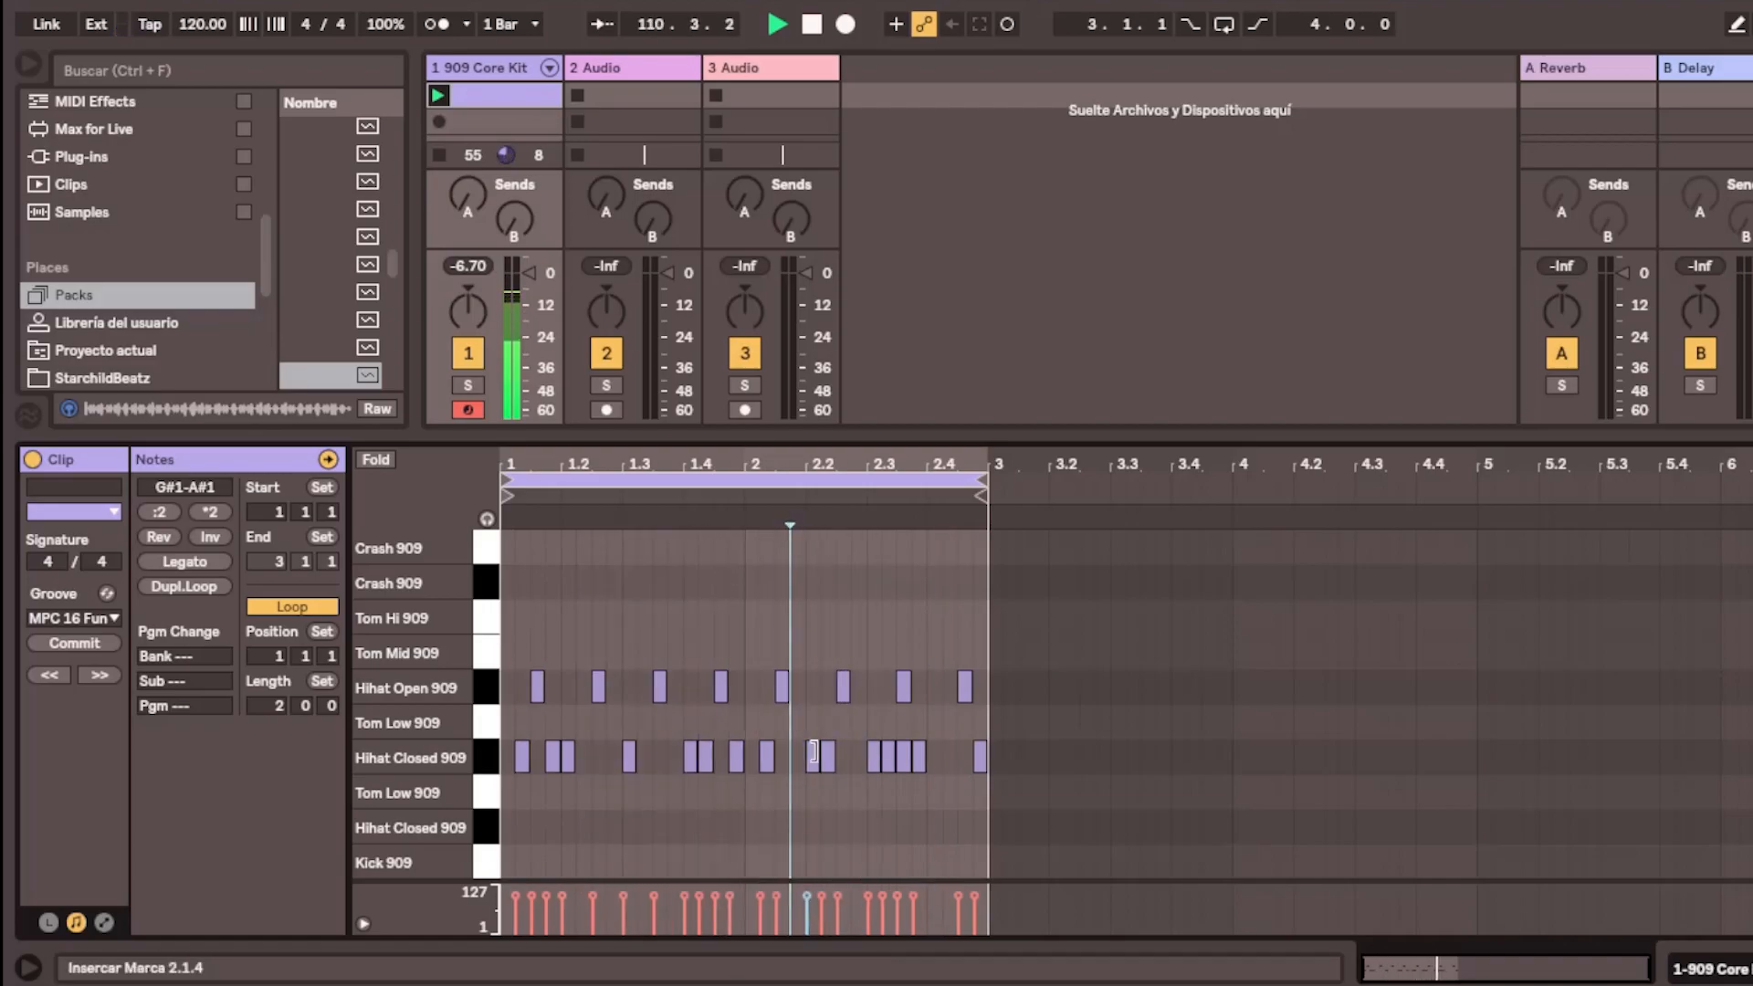
double_click(949, 757)
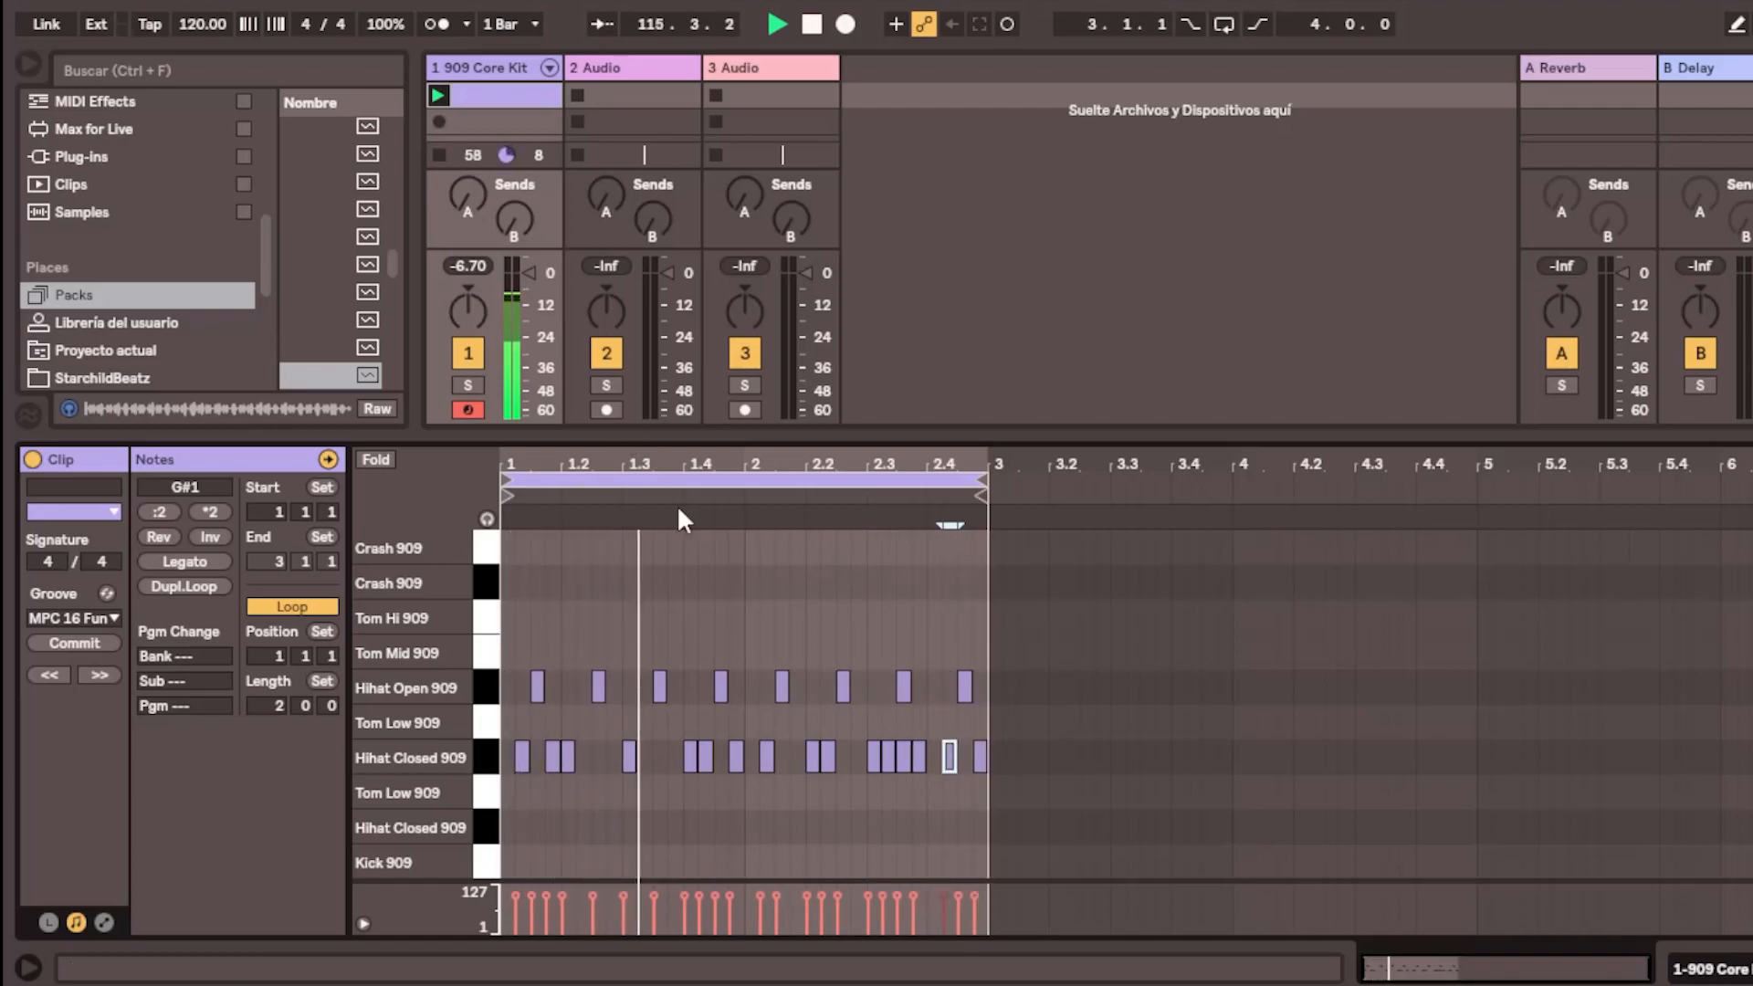
double_click(889, 755)
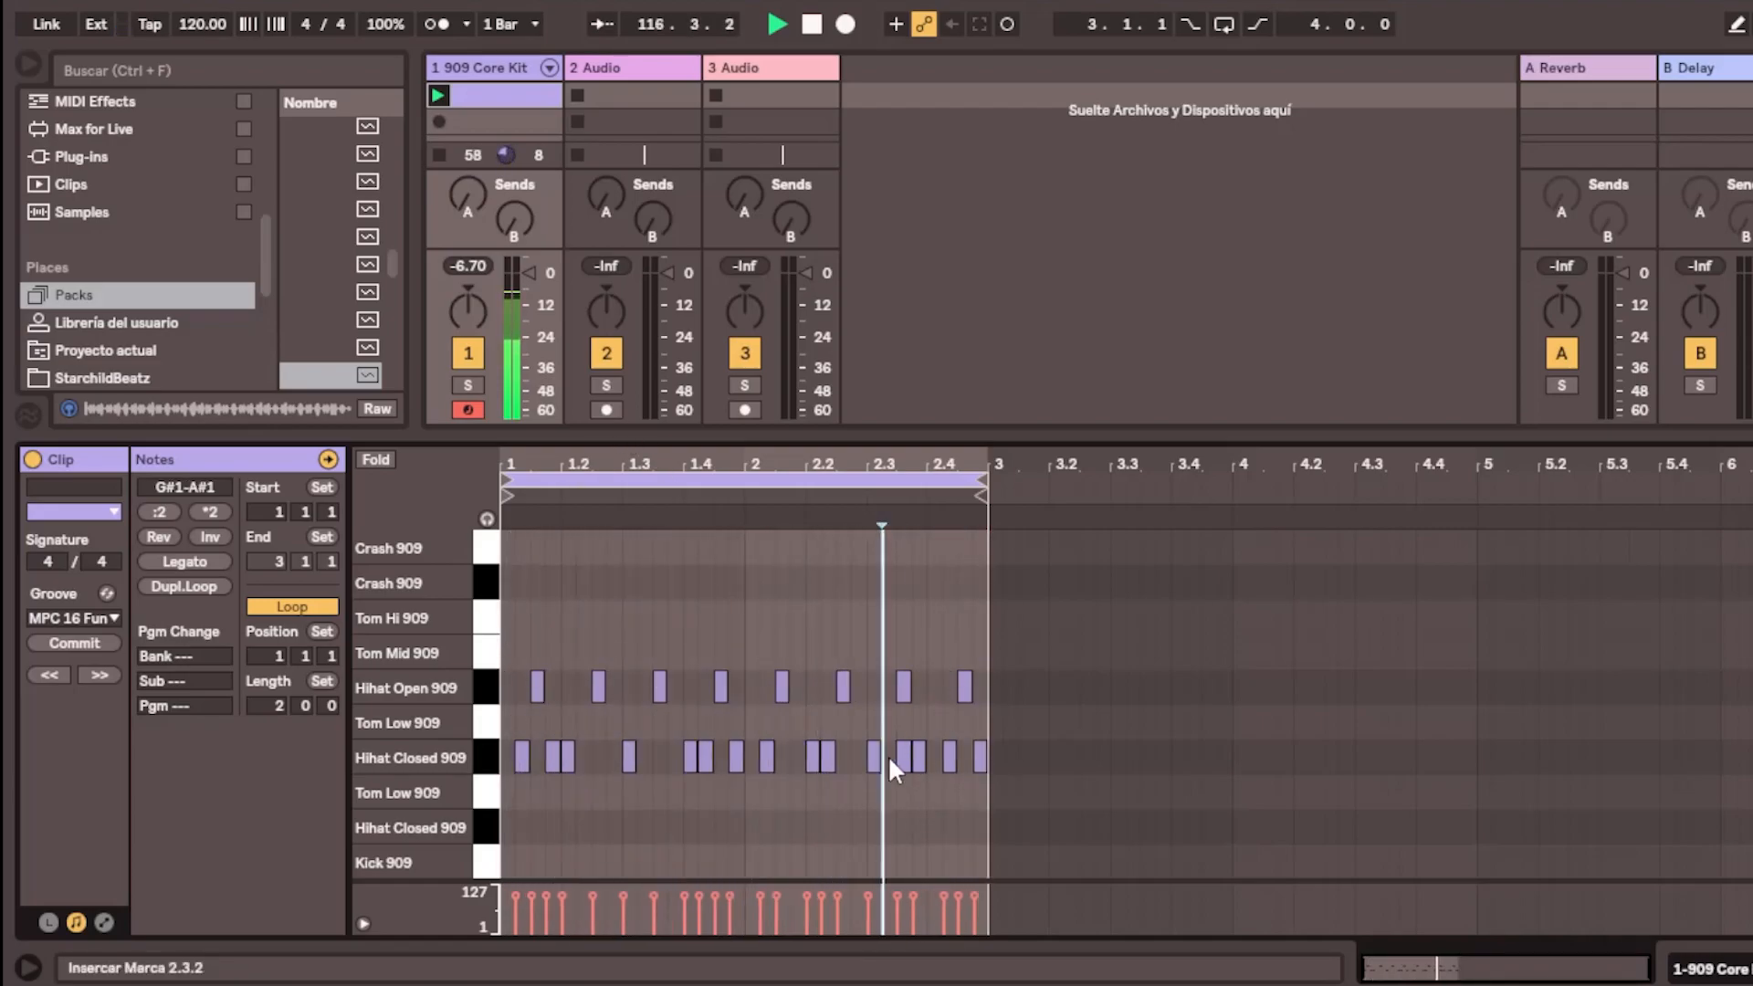
double_click(938, 751)
double_click(951, 752)
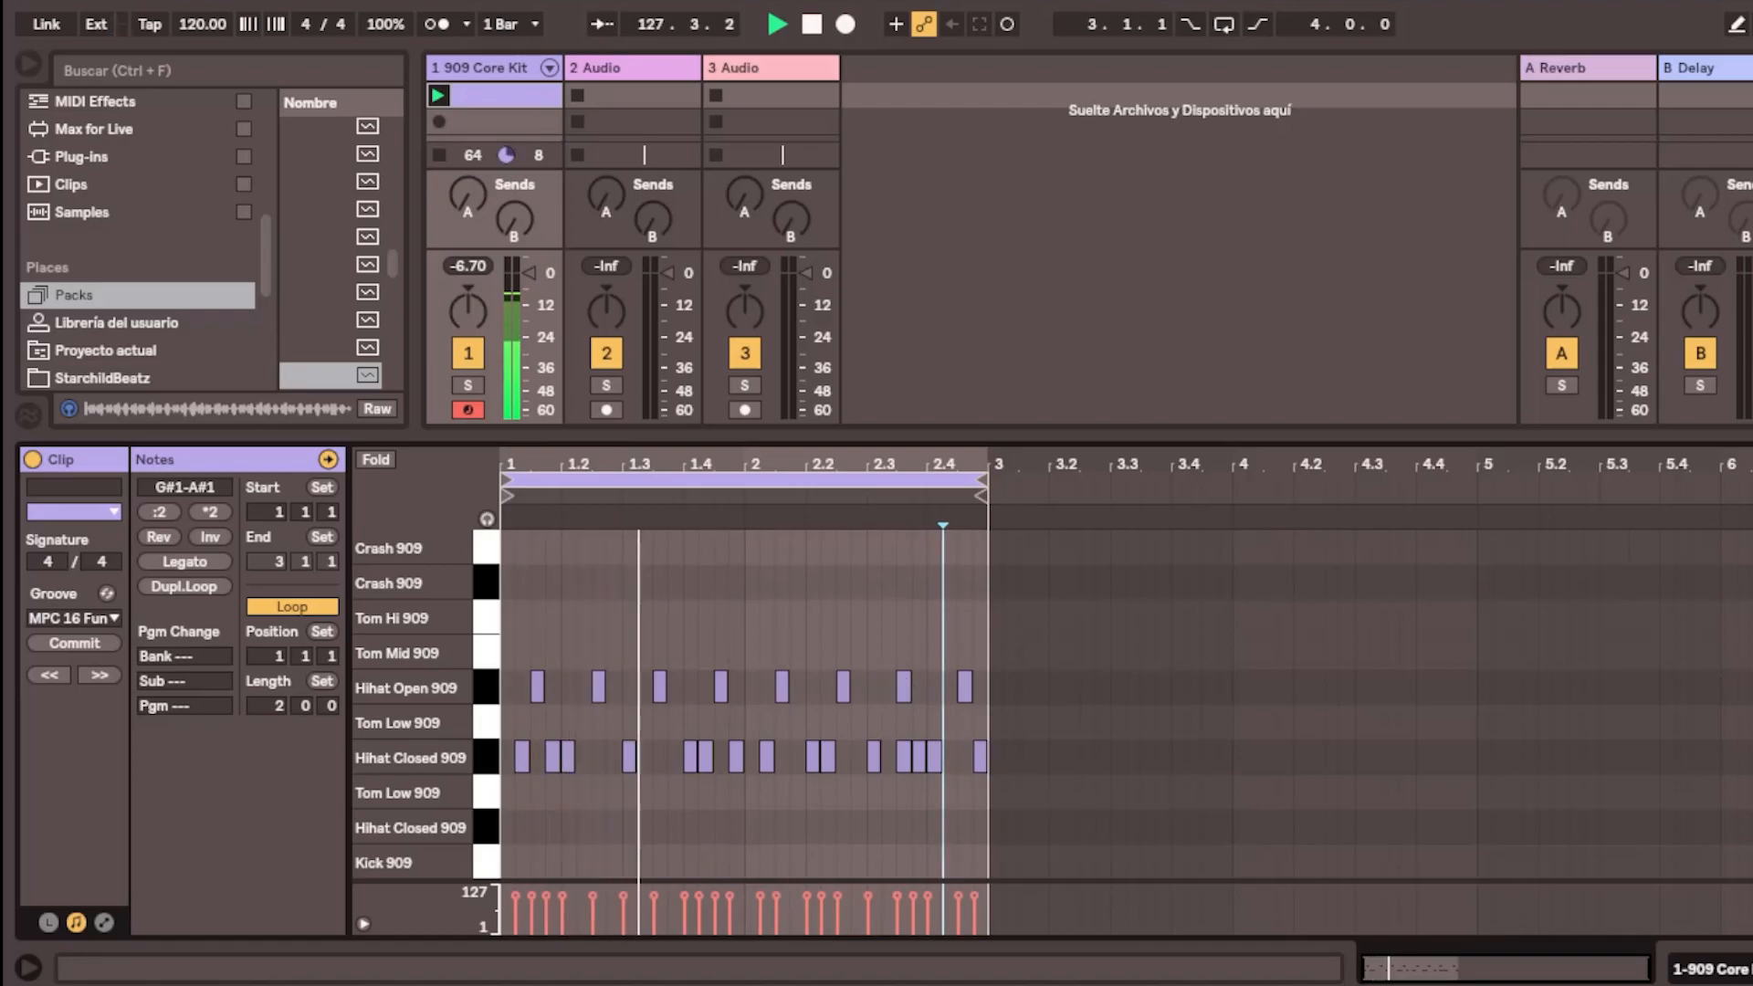
Set the upper closed hi-hat pad's release to 42.7 ms and attack to 0.29 ms, and return to the clip's notes
key(shift+Tab)
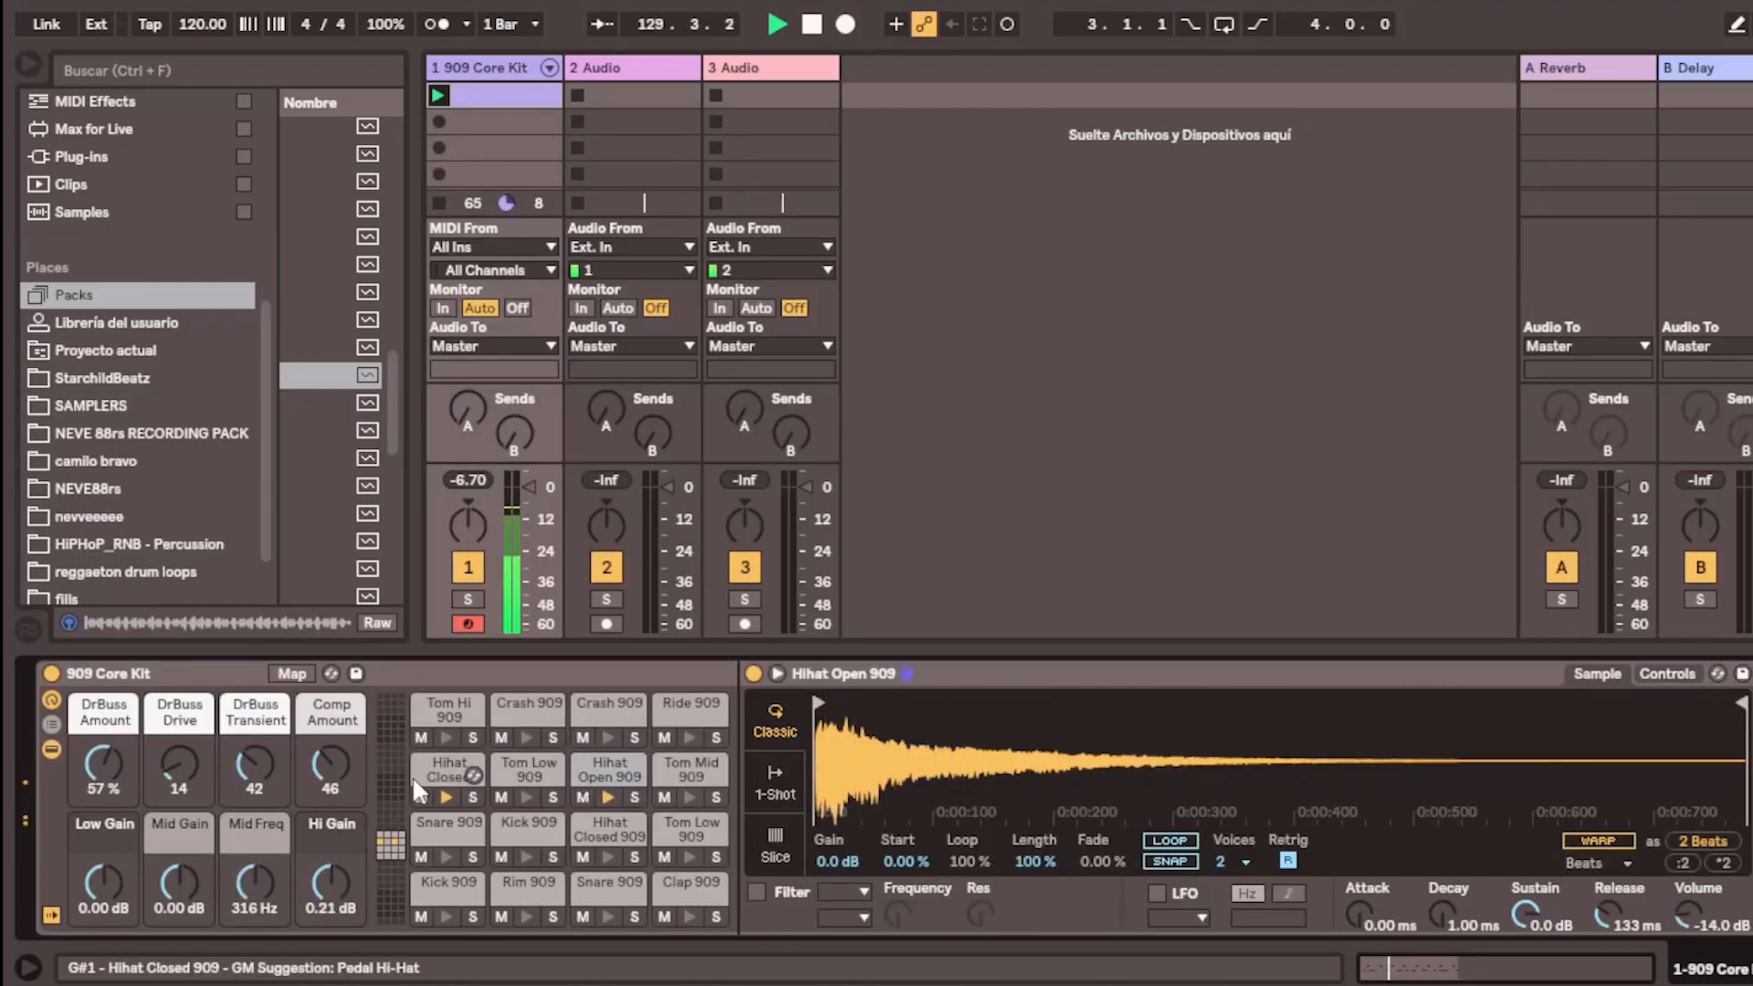
click(441, 769)
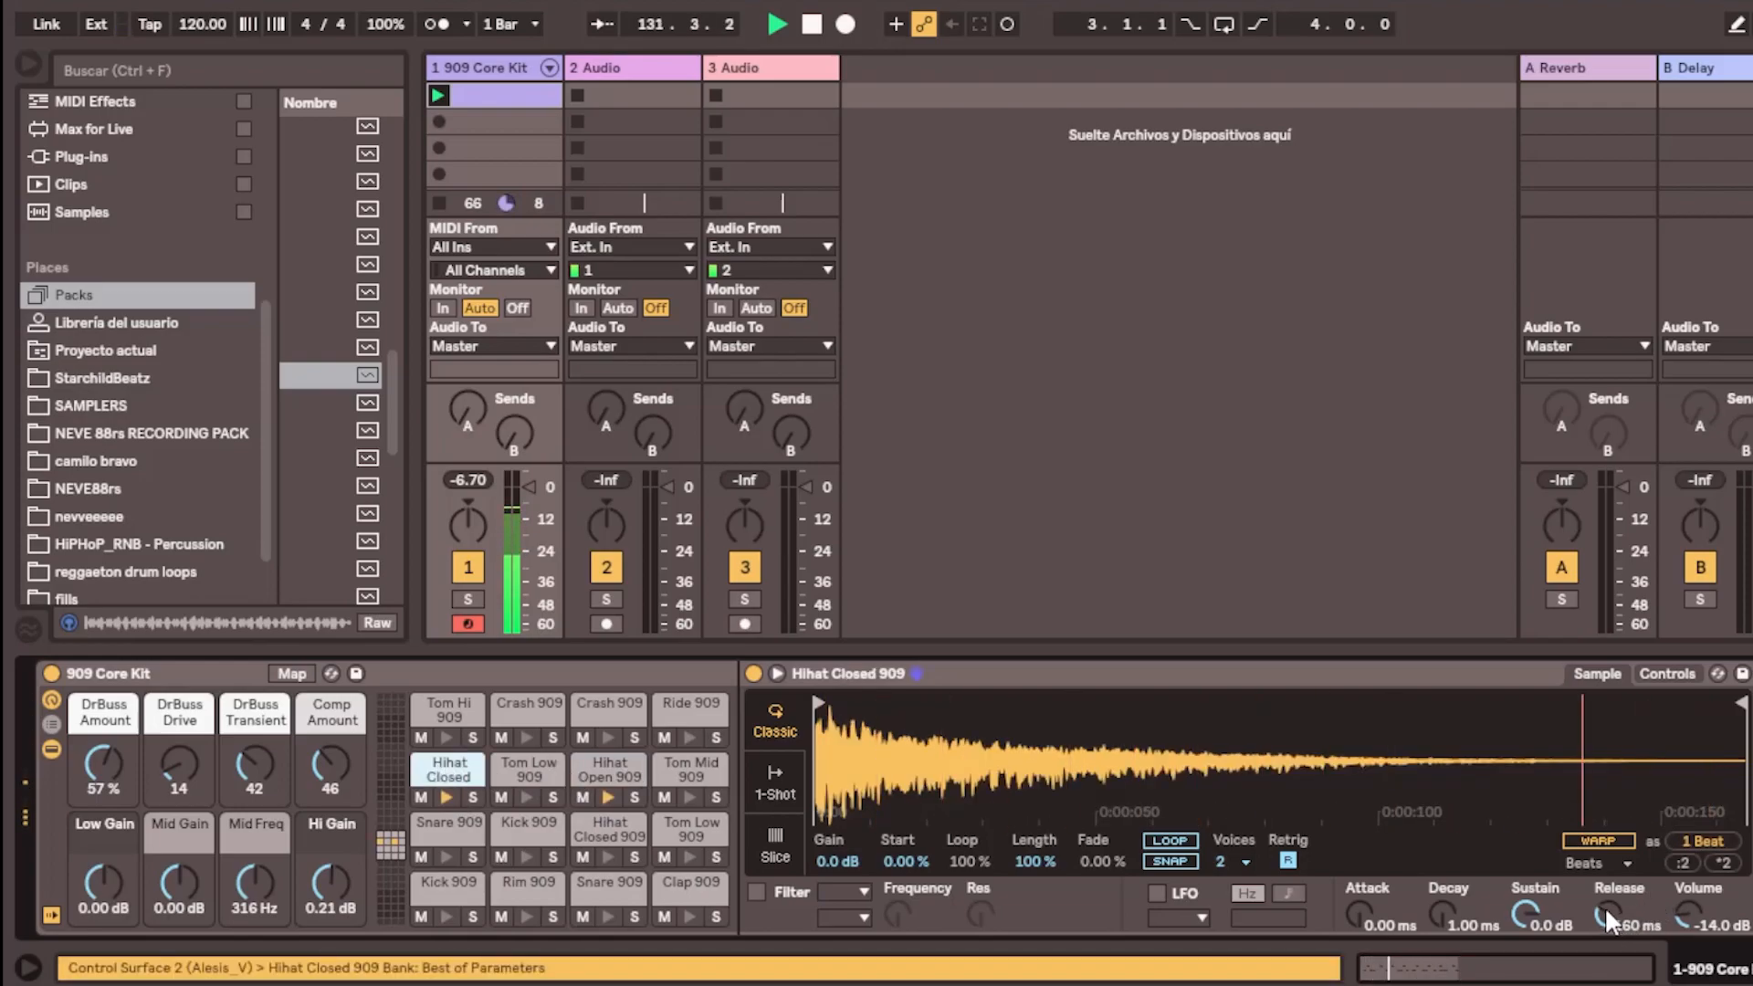
drag(1604, 911, 1605, 949)
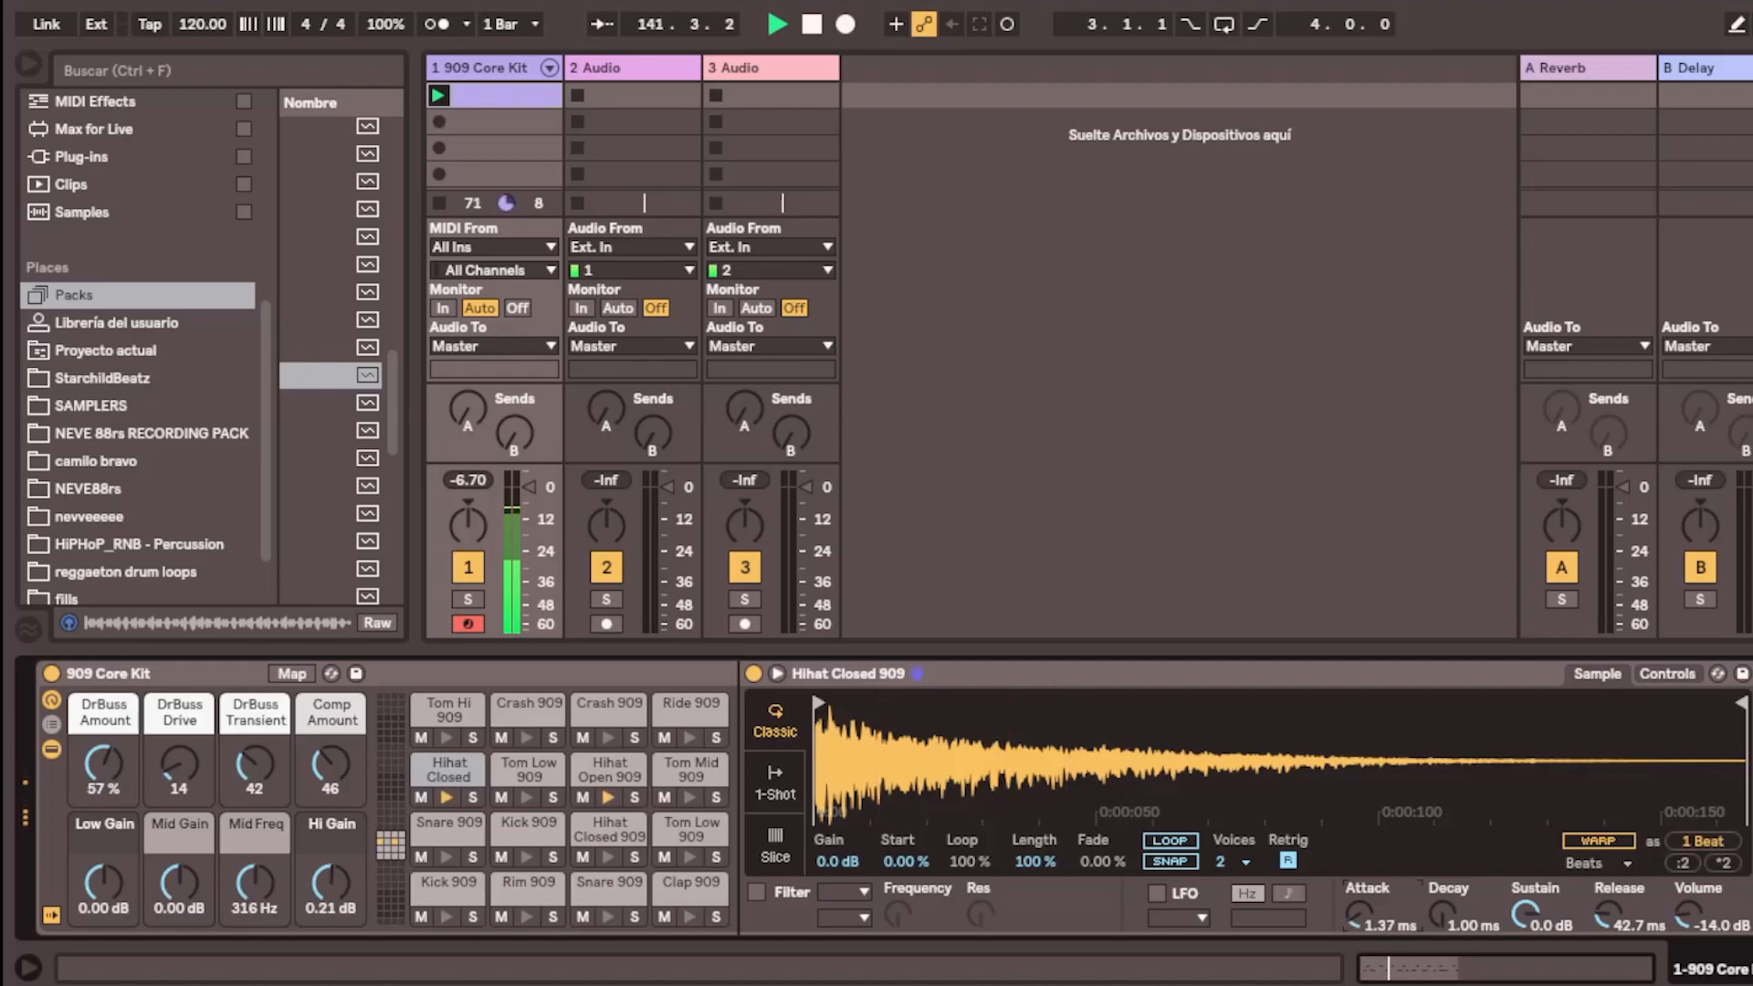
double_click(1359, 915)
right_click(496, 70)
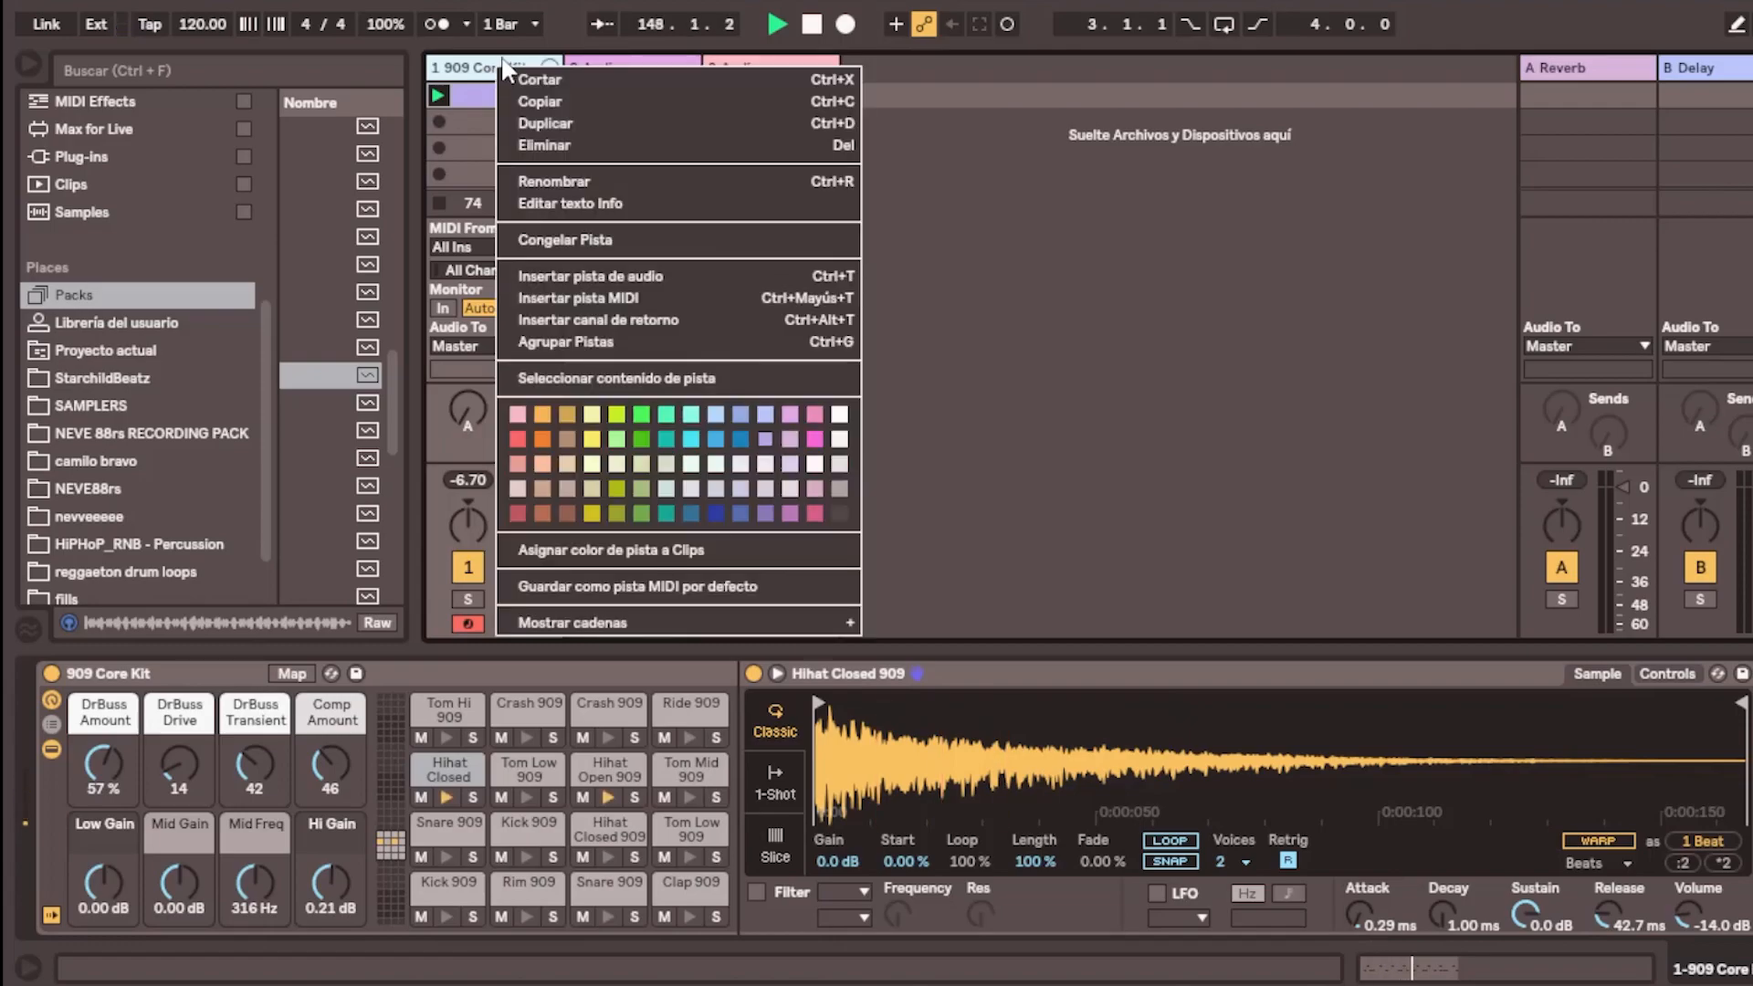
click(1141, 155)
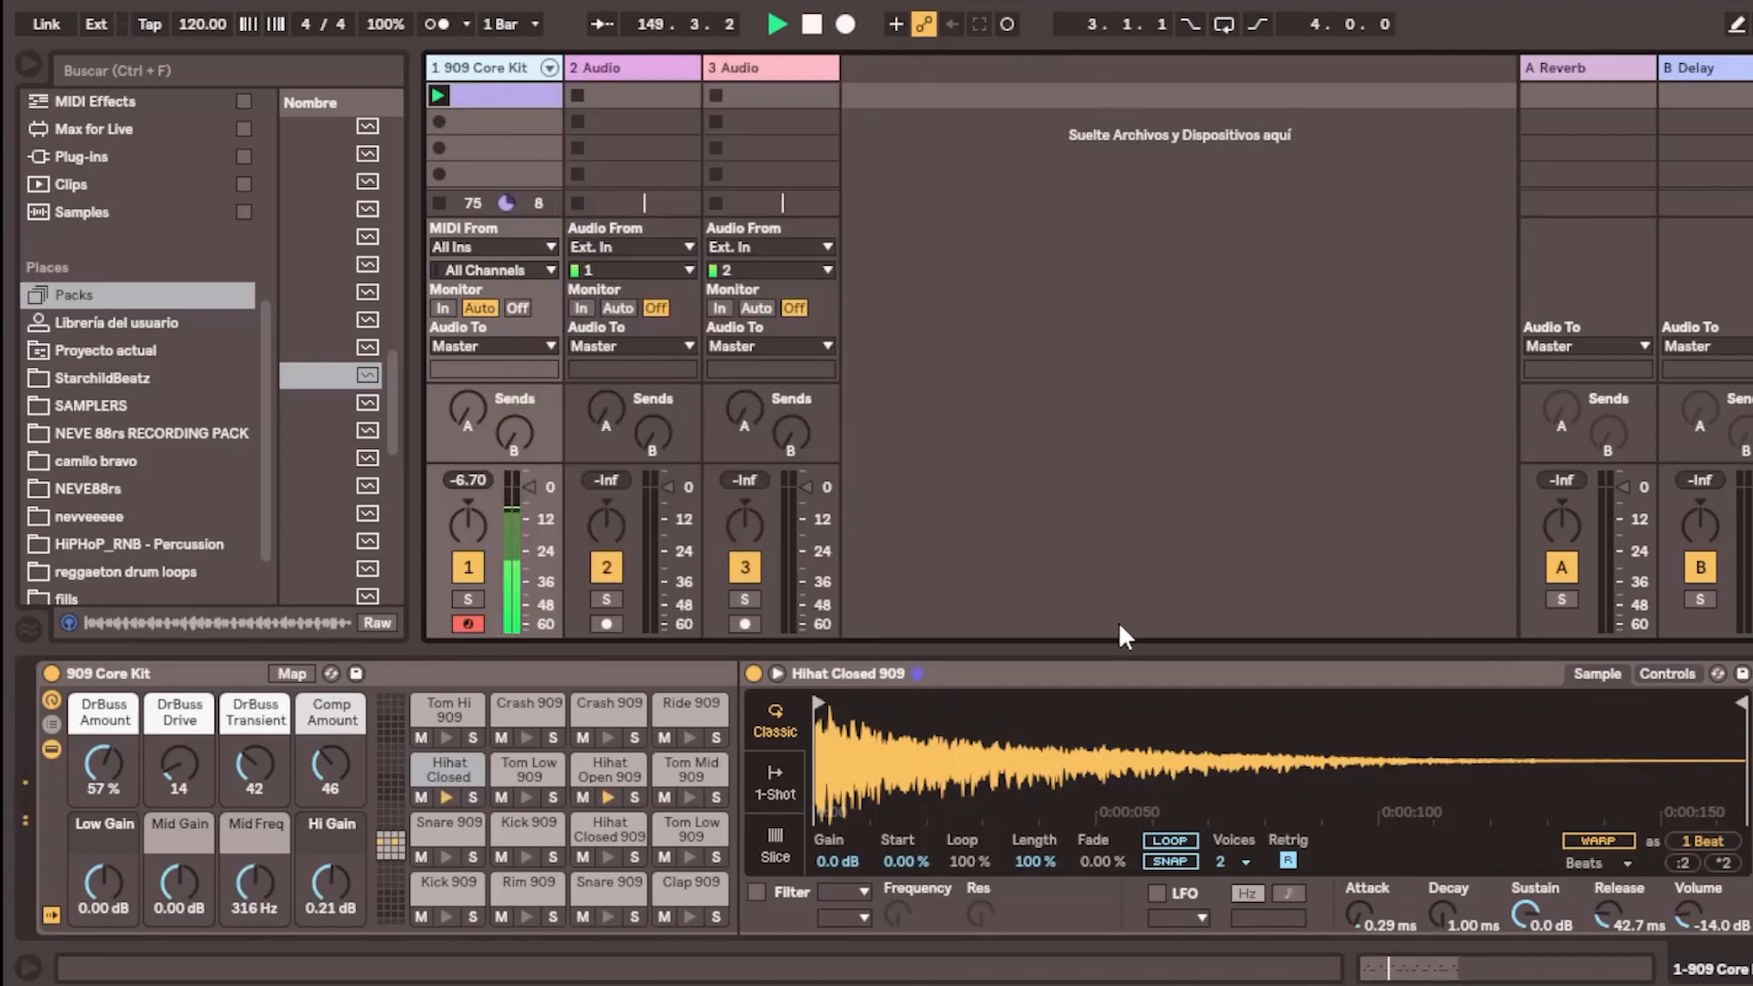
click(1390, 975)
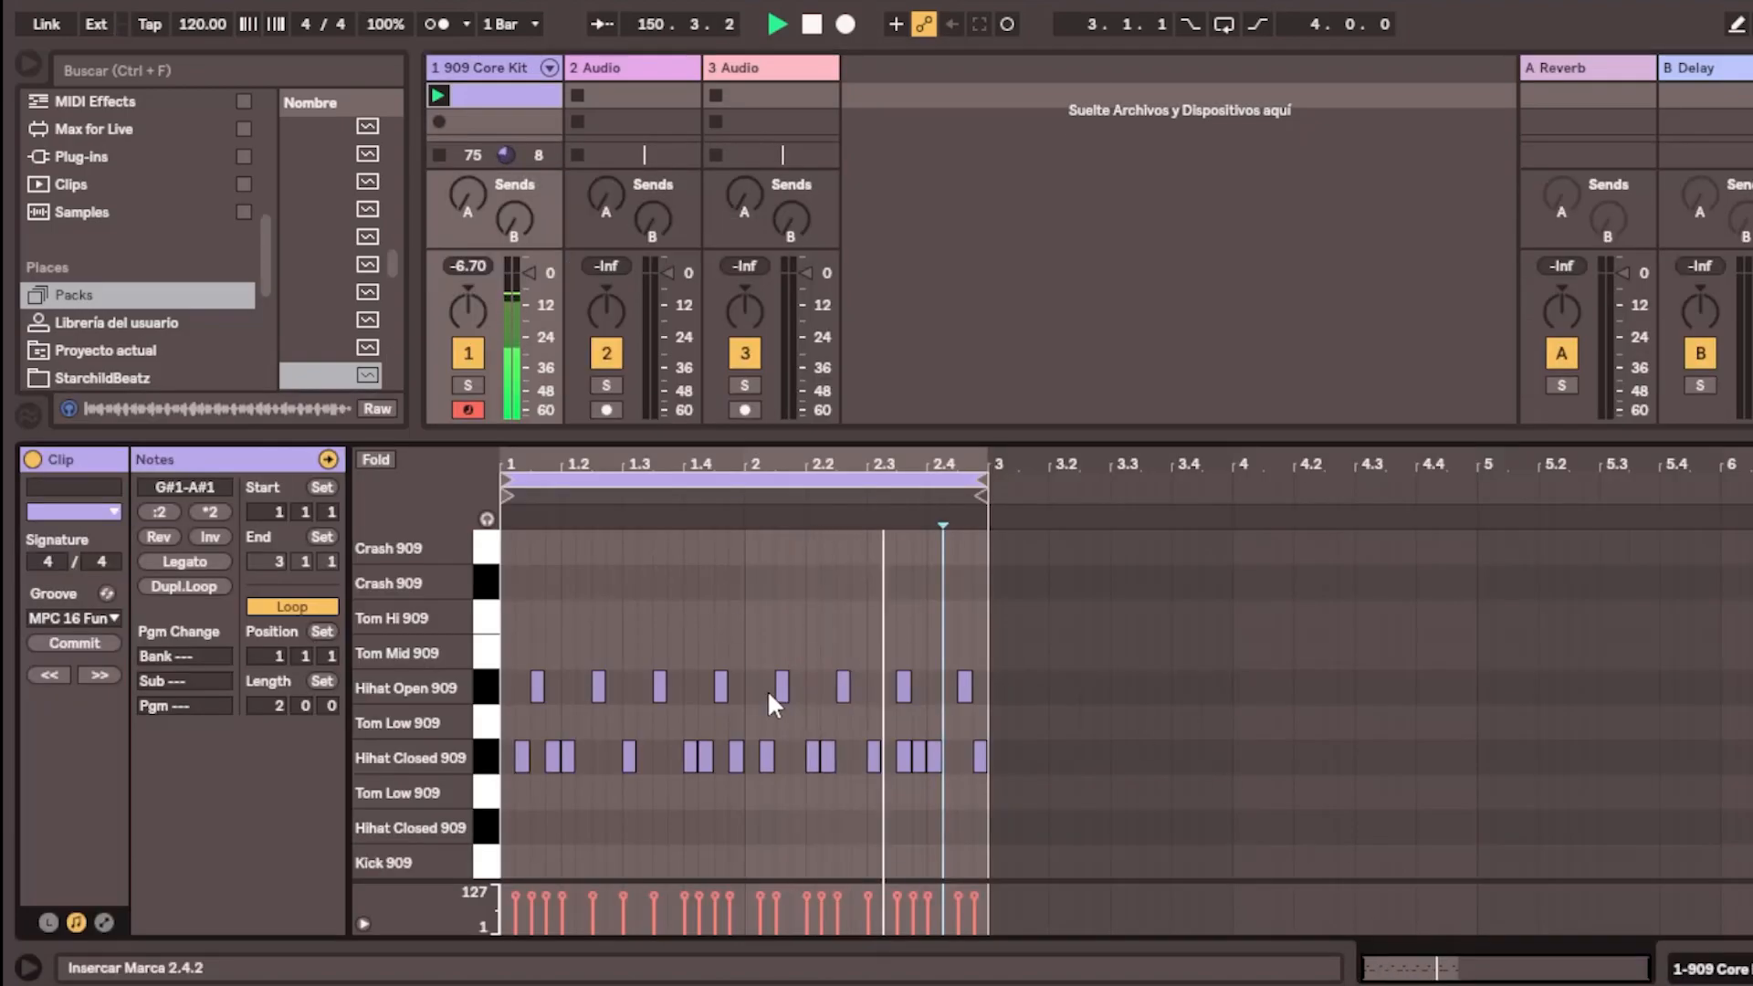
scroll(767, 690, down, 1)
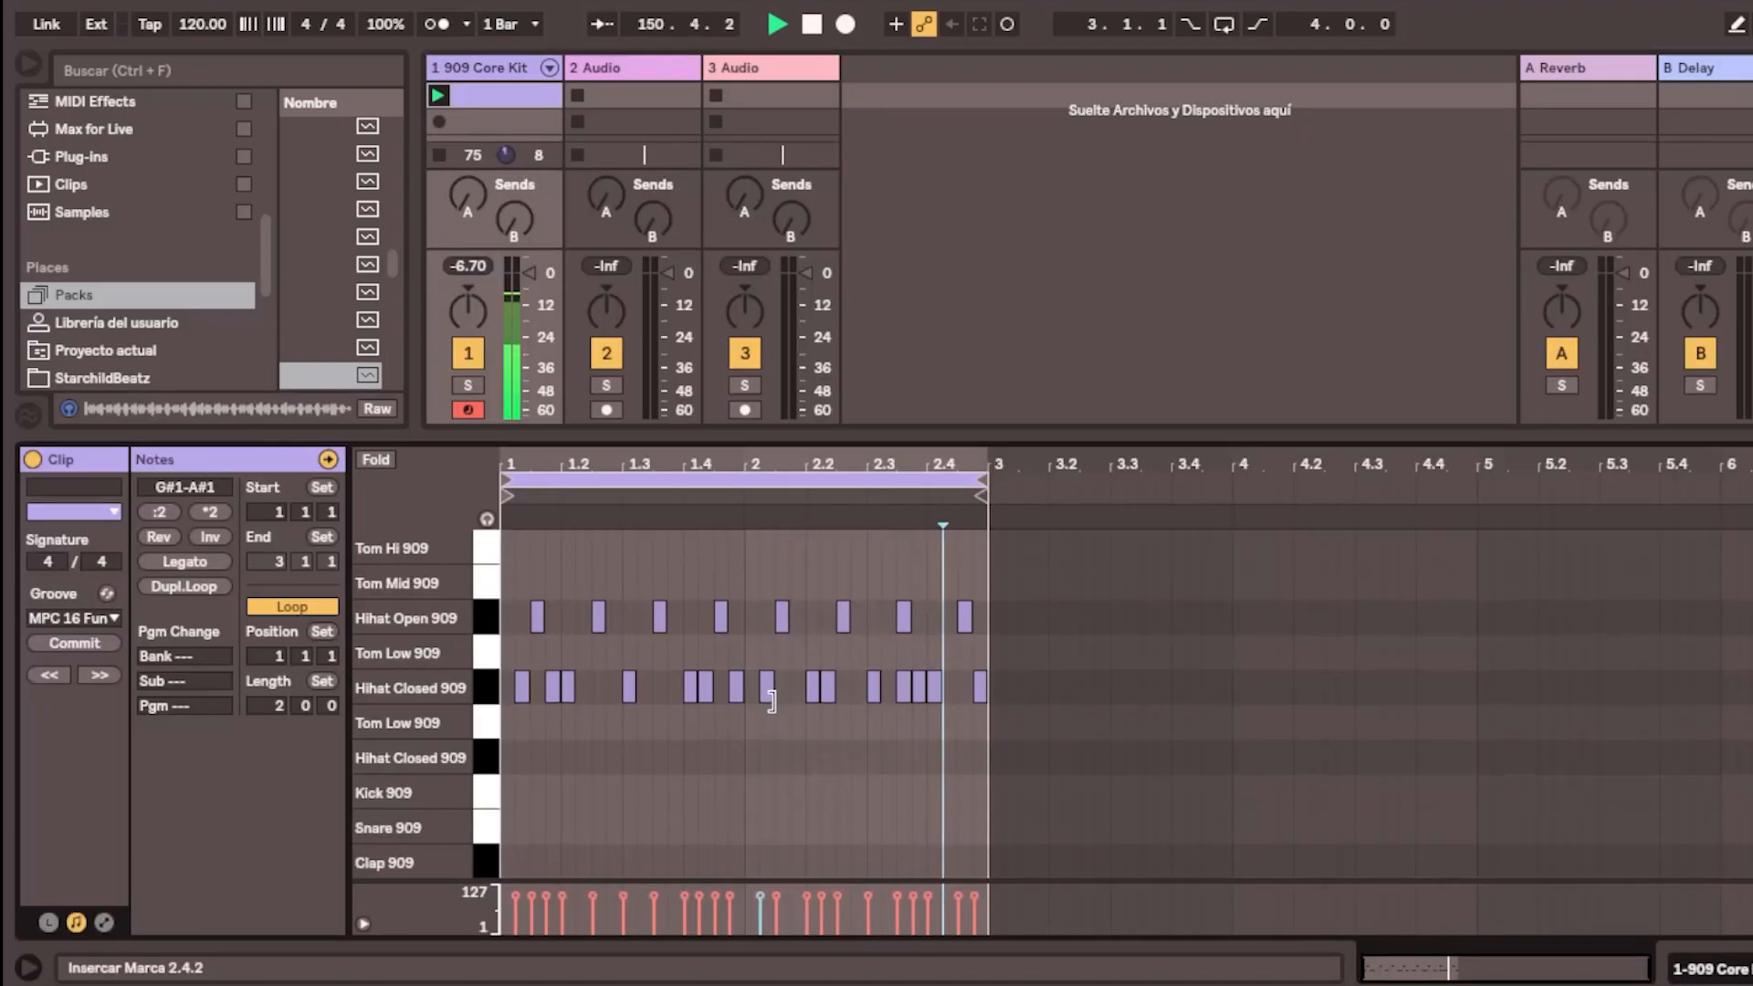
double_click(855, 754)
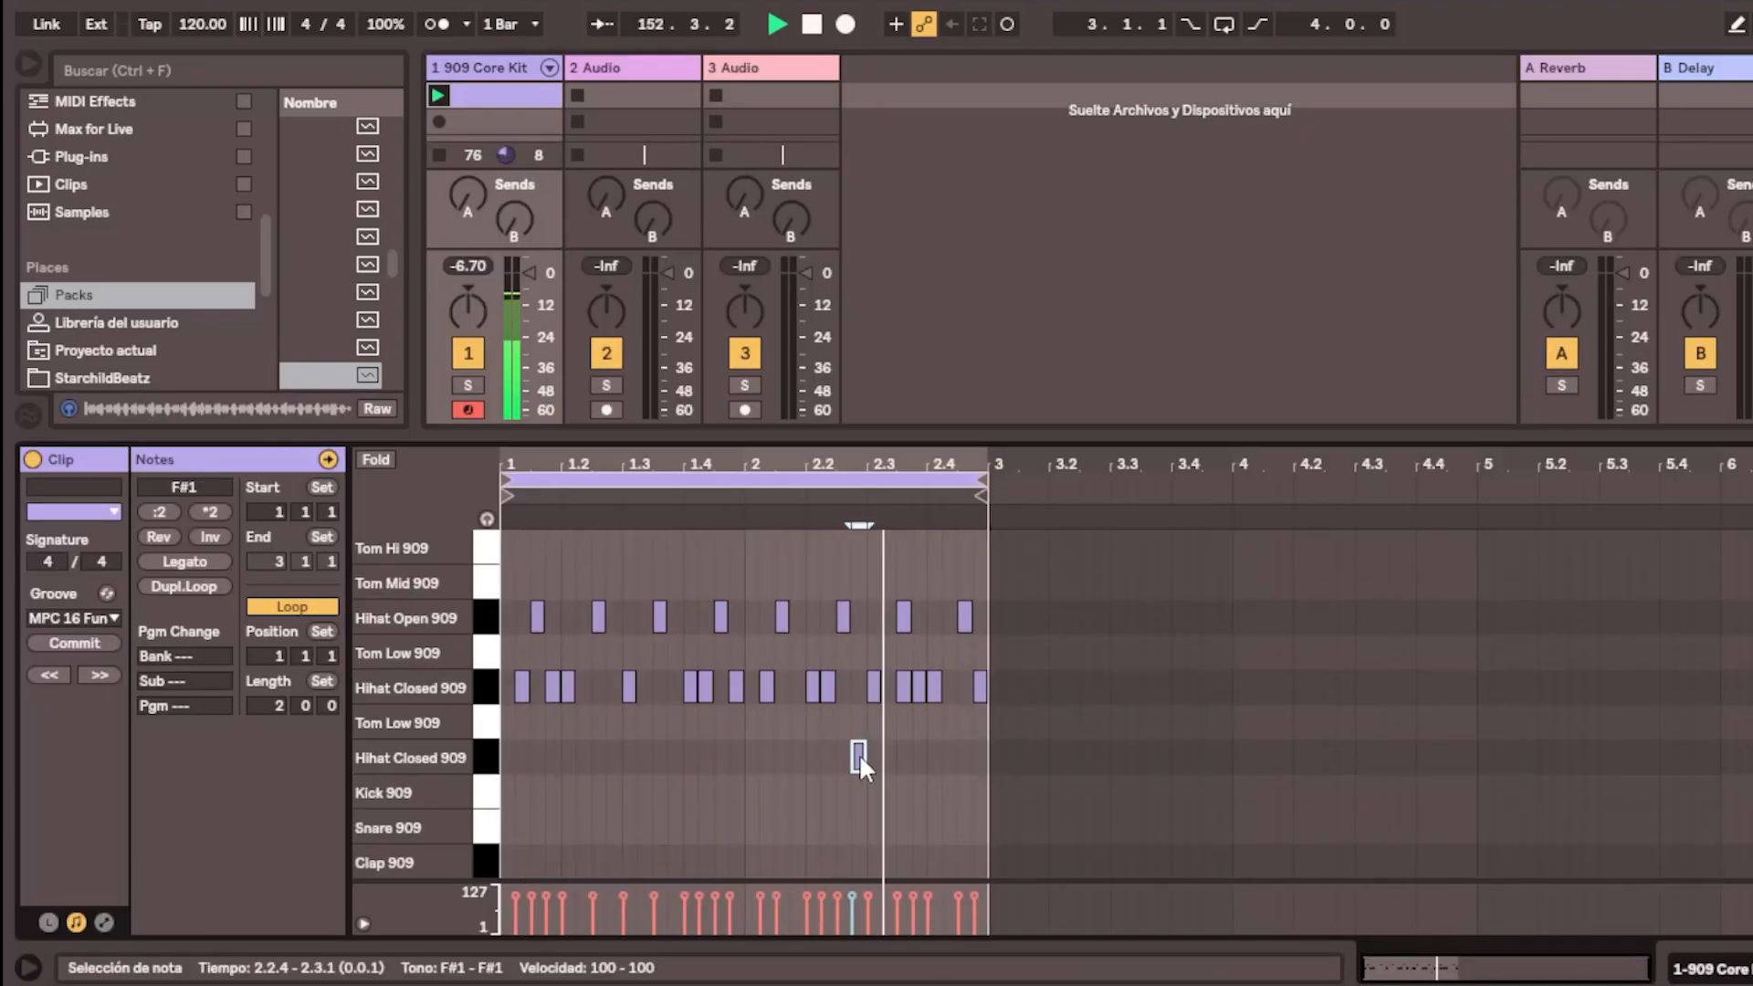
double_click(858, 754)
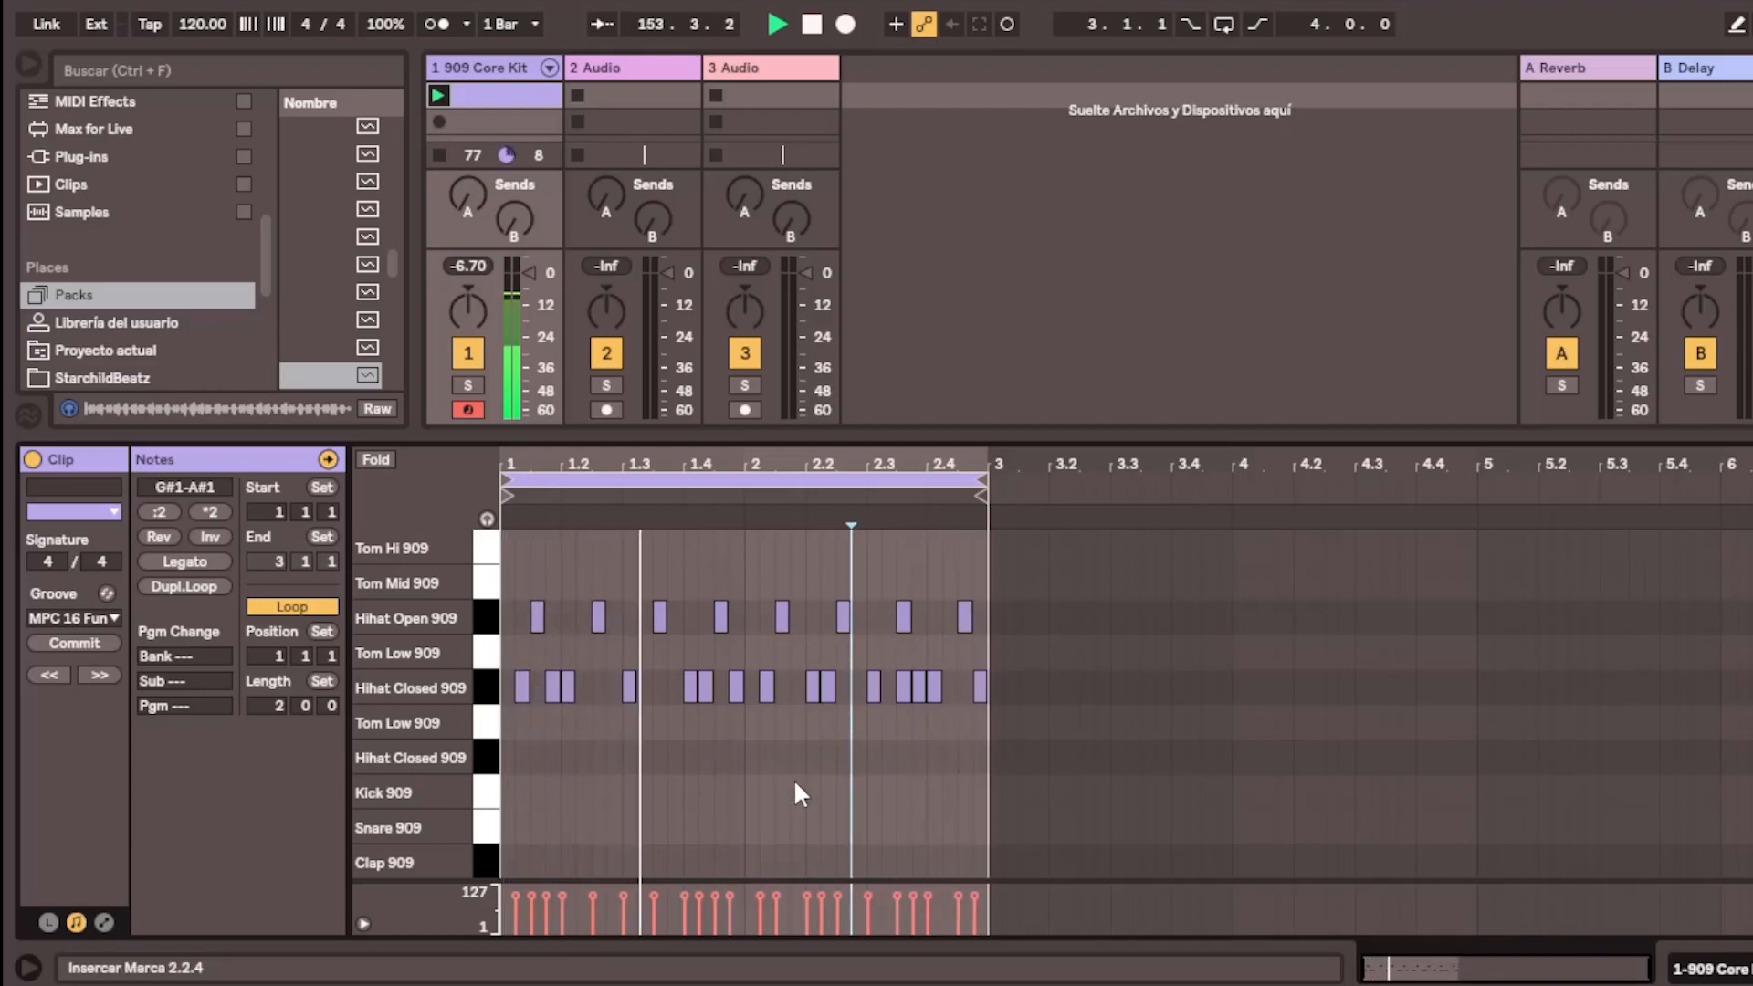
Add bar-two hits at 2.4.2 on the upper Snare 909 row, 2.4.3 on the lower Snare 909 row and 2.3.2 on Rim 909
scroll(793, 778, down, 2)
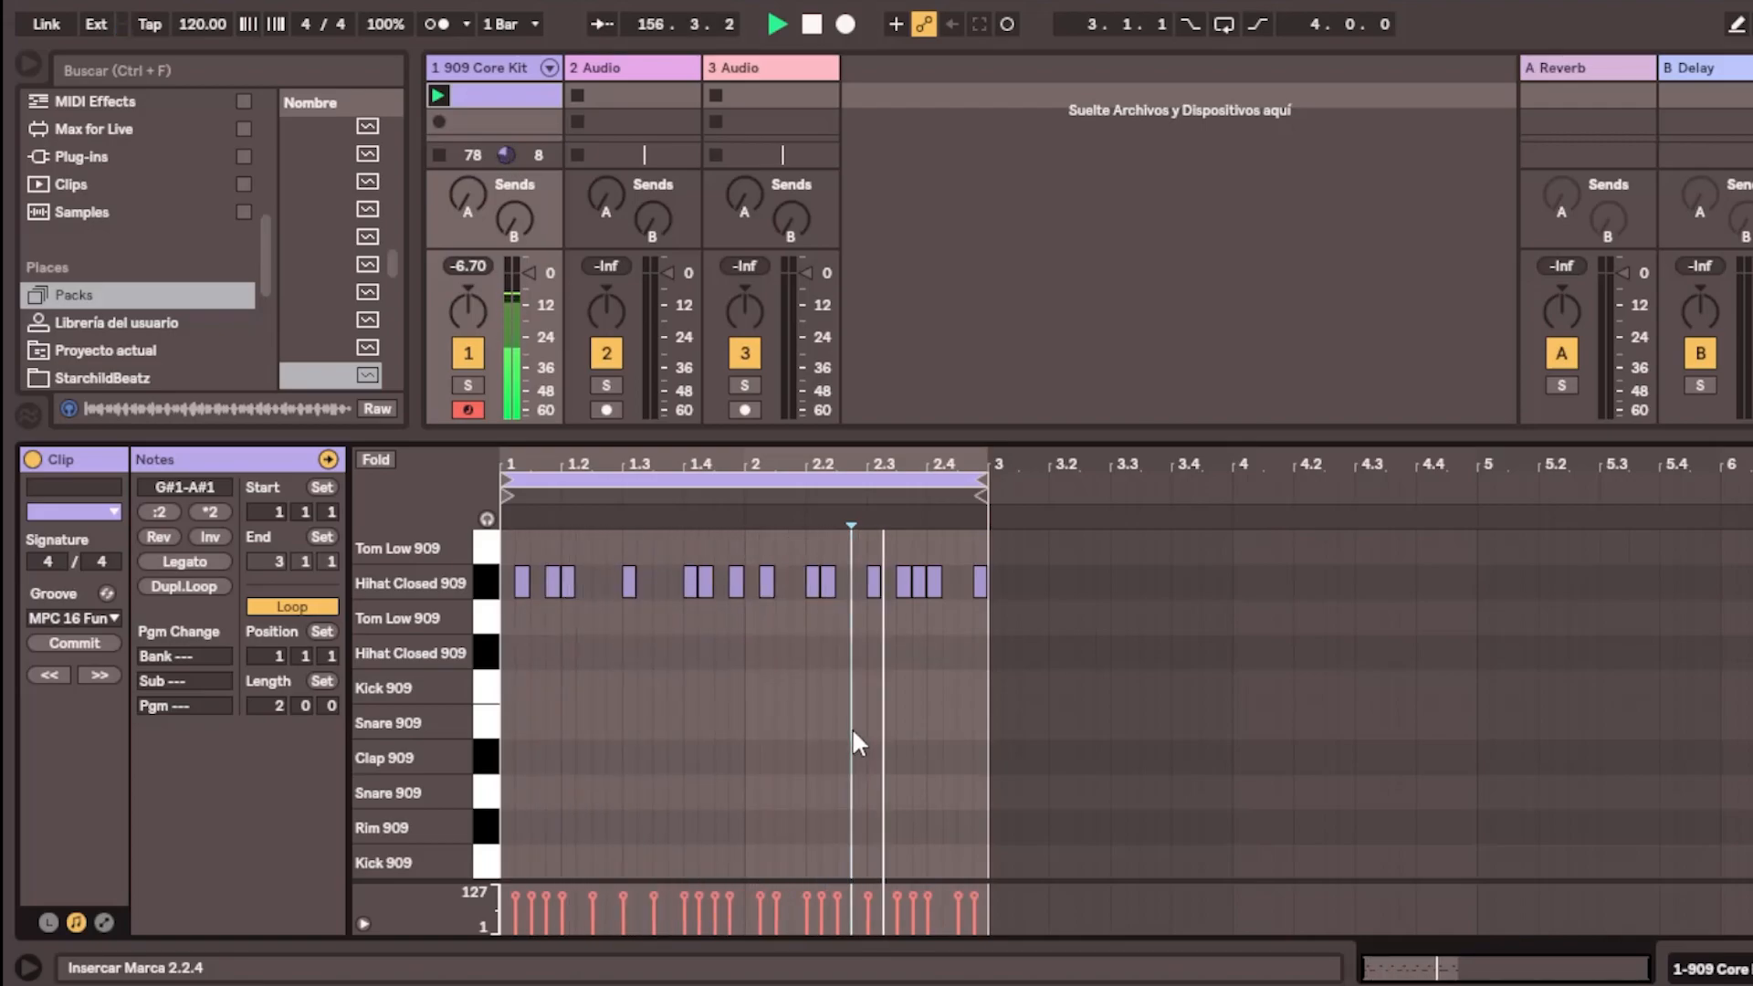
double_click(858, 687)
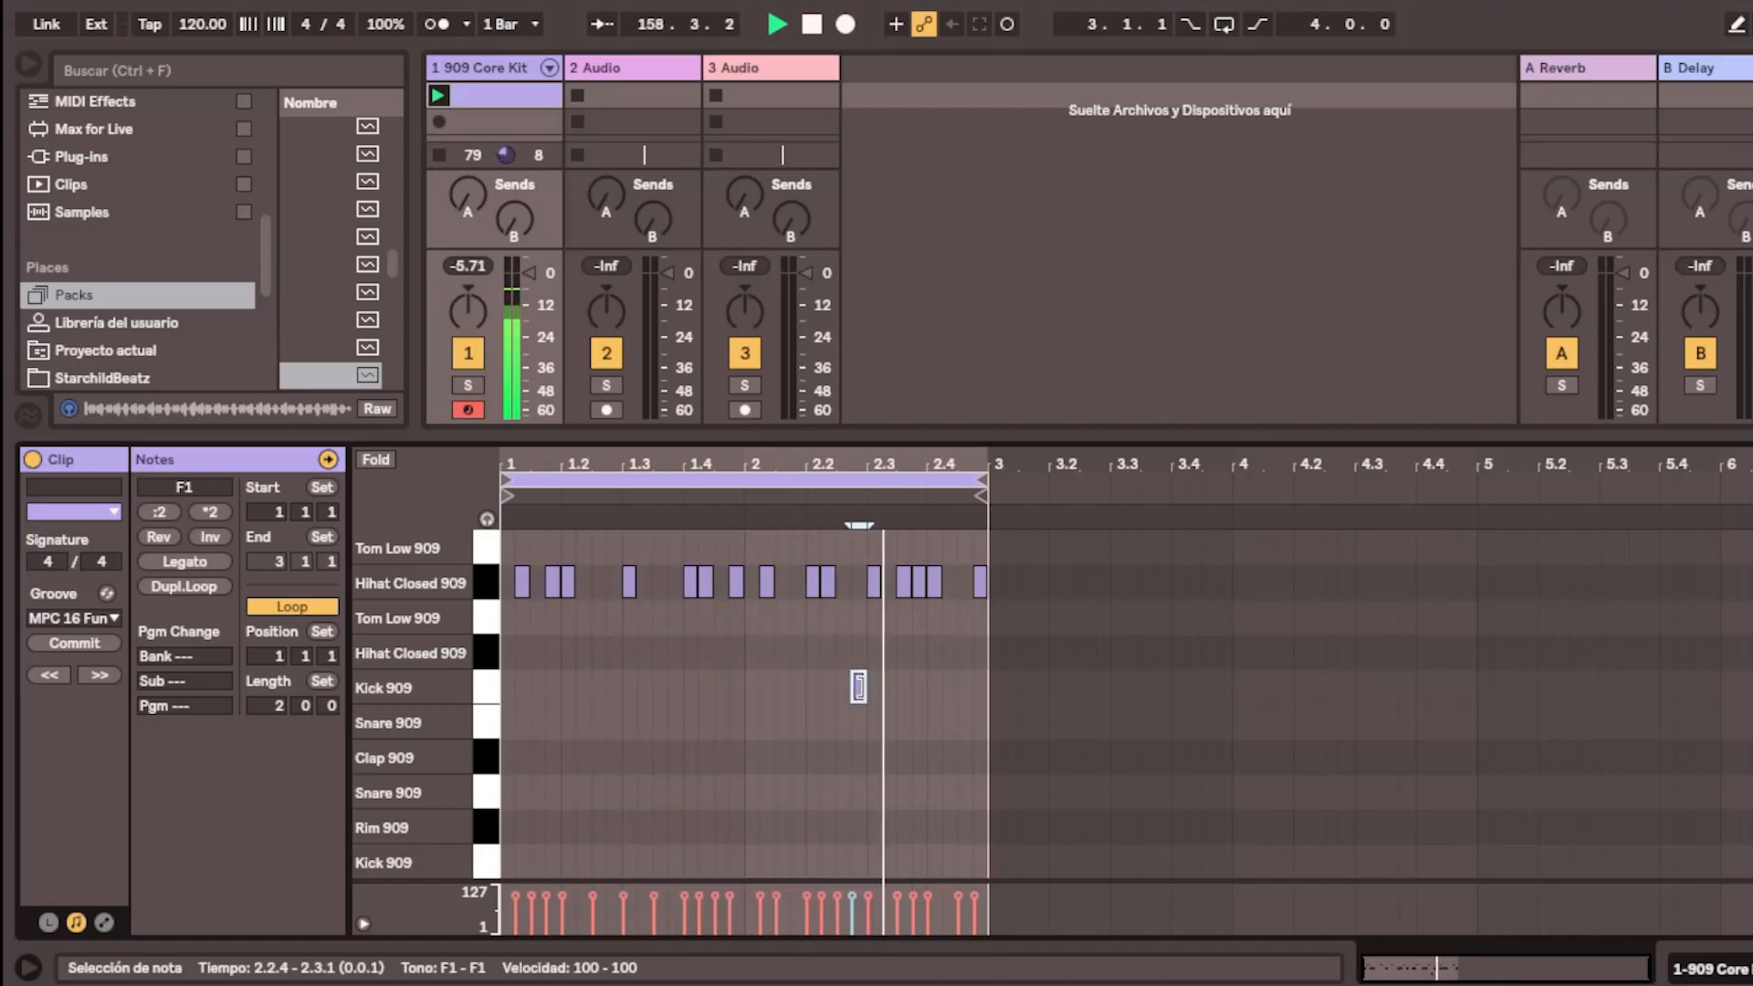
drag(858, 687, 858, 721)
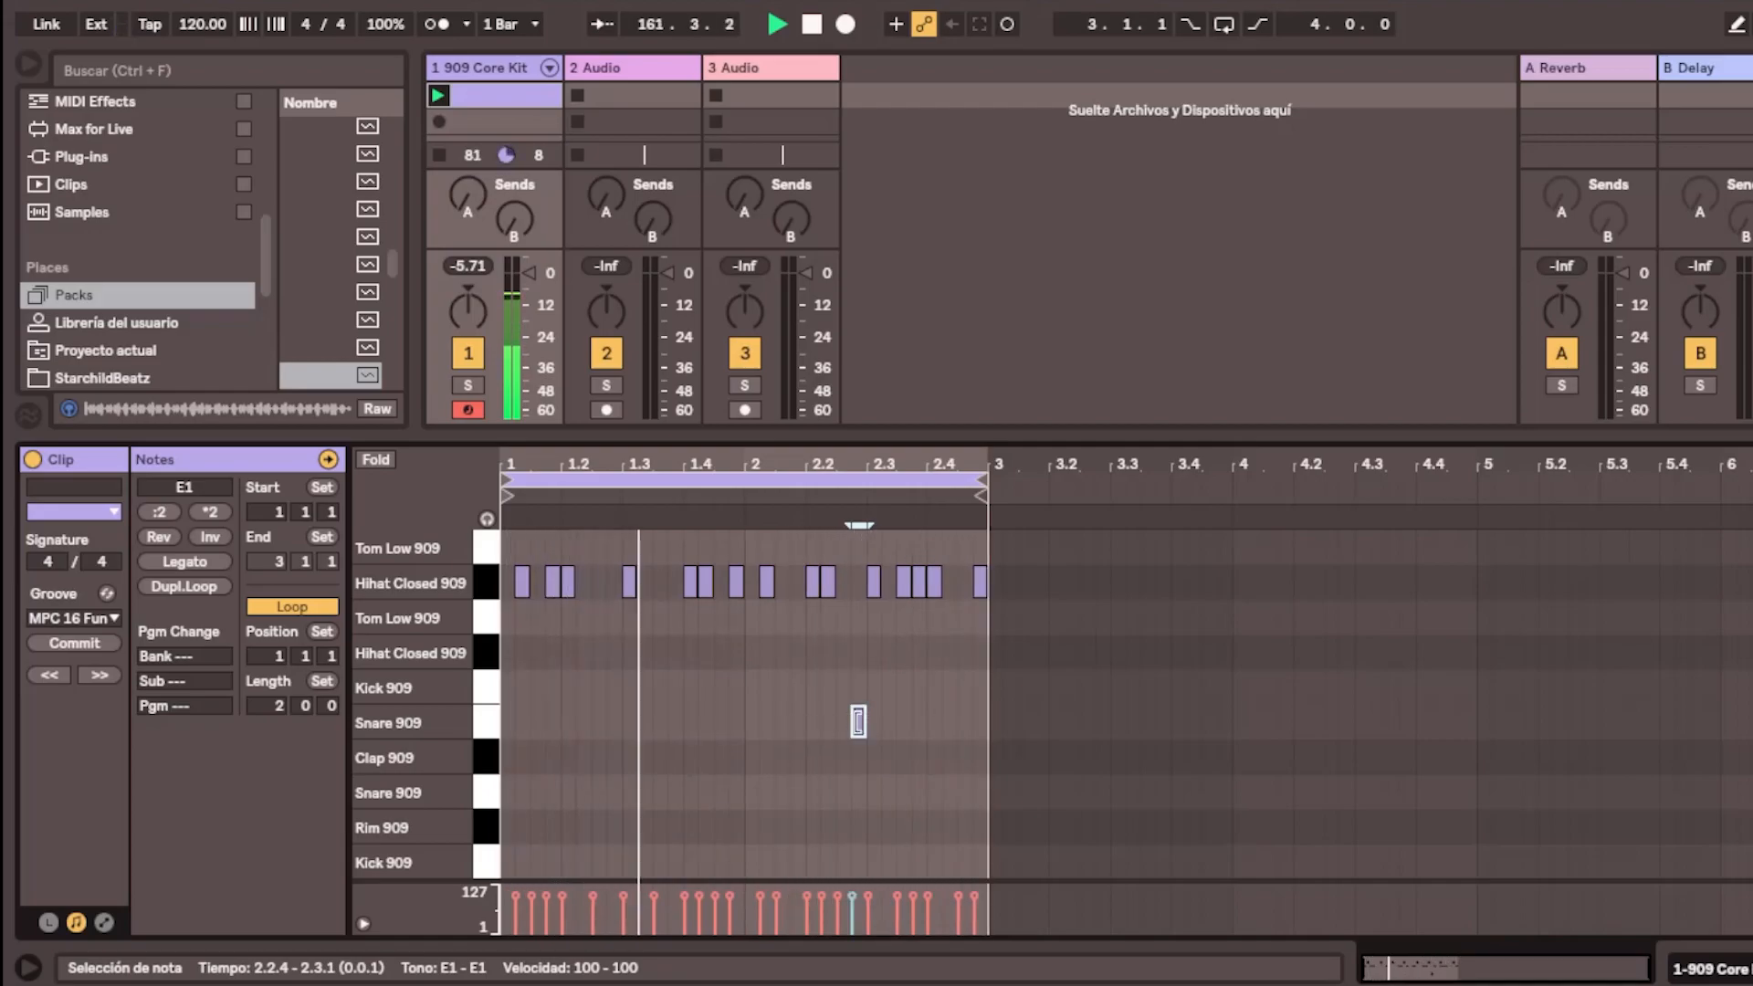
mouse_move(857, 720)
mouse_down()
mouse_move(980, 726)
mouse_move(959, 723)
mouse_up()
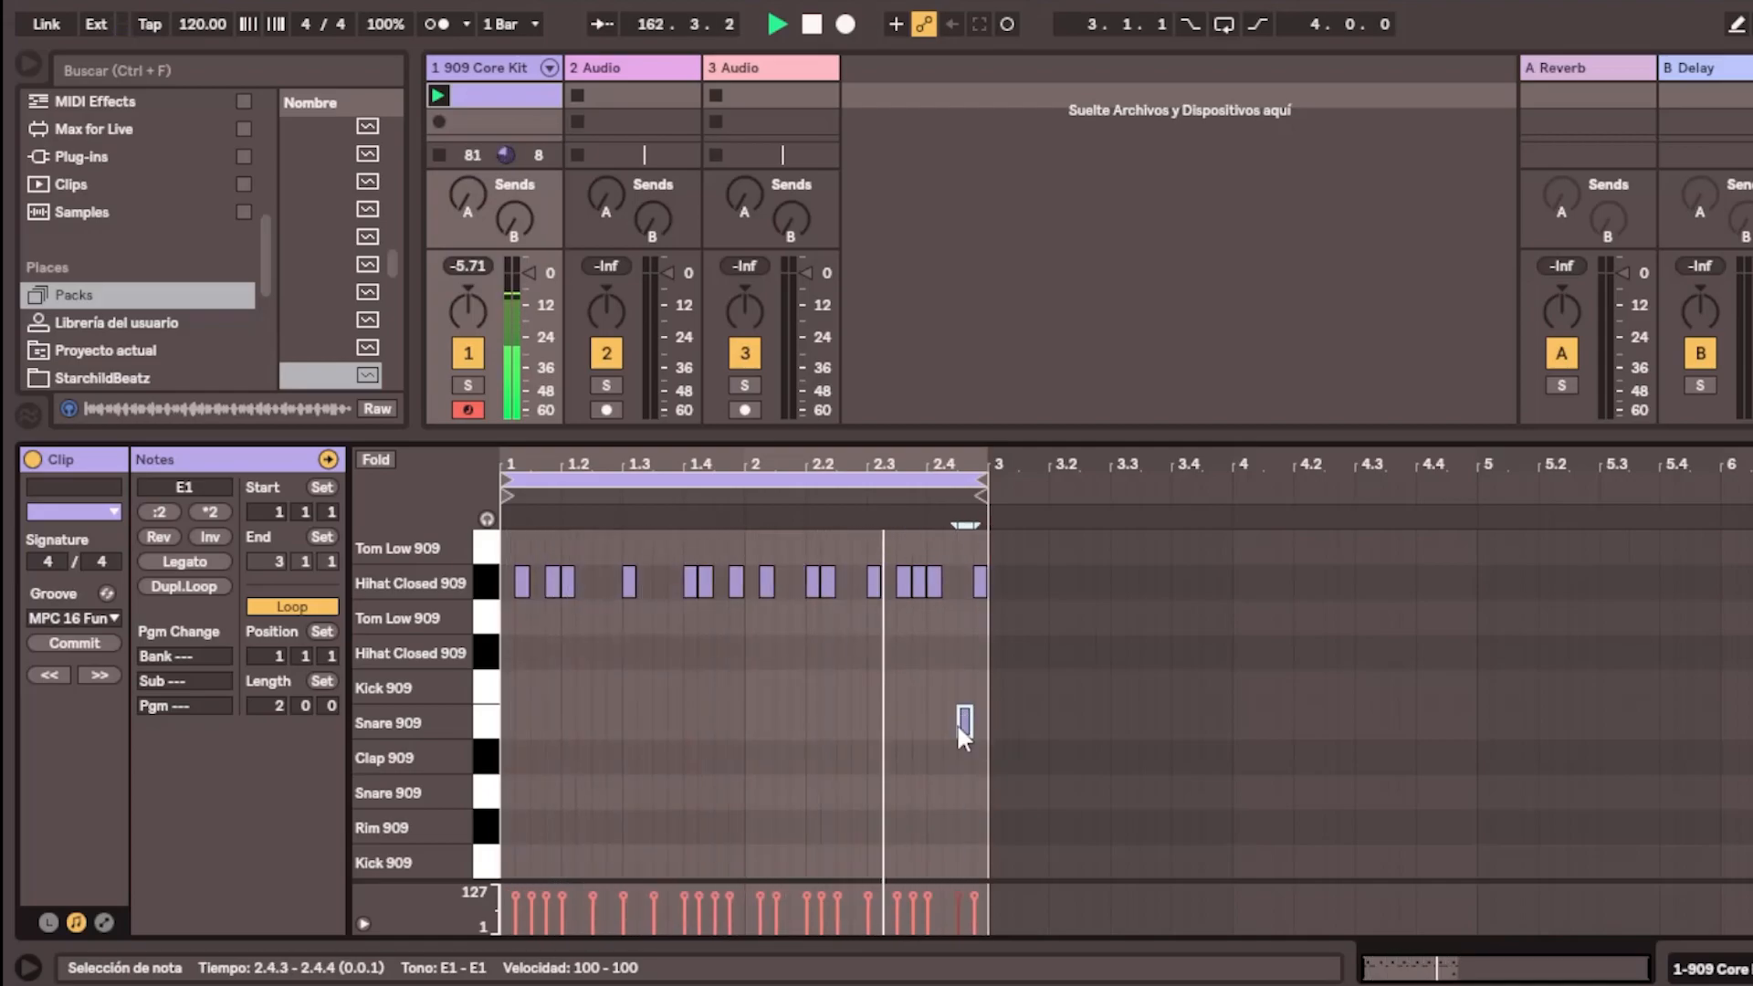
click(954, 723)
double_click(947, 720)
drag(967, 726, 965, 797)
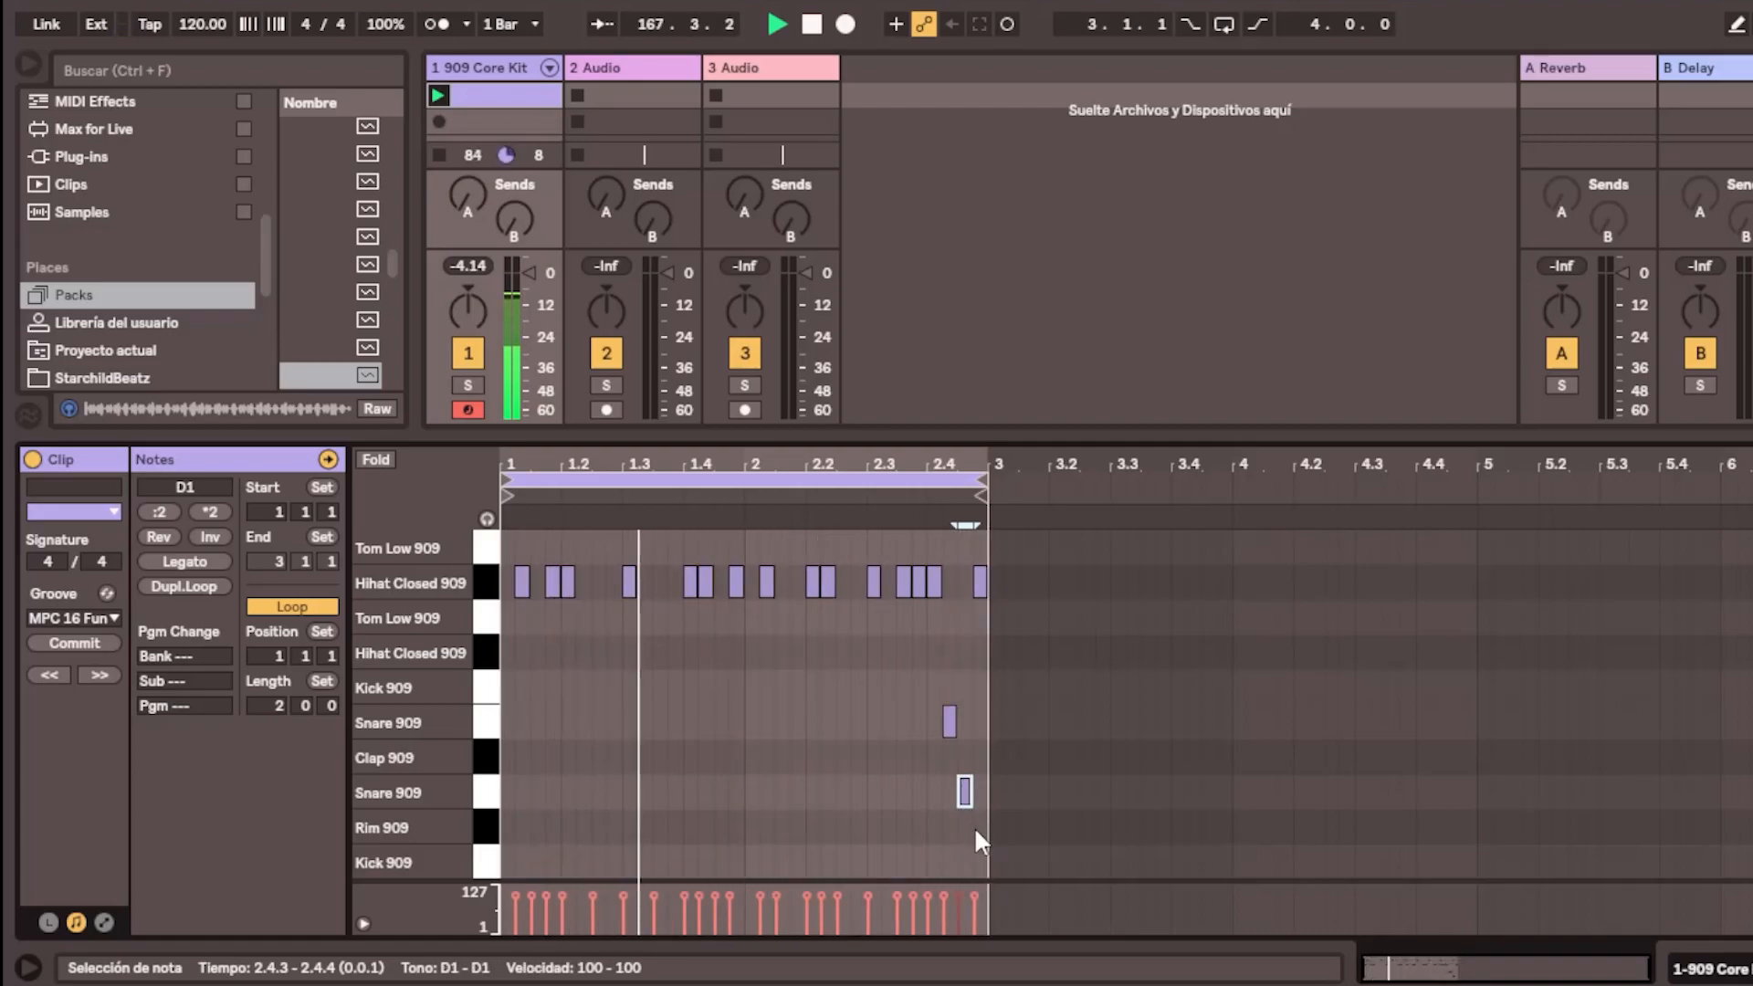
double_click(889, 826)
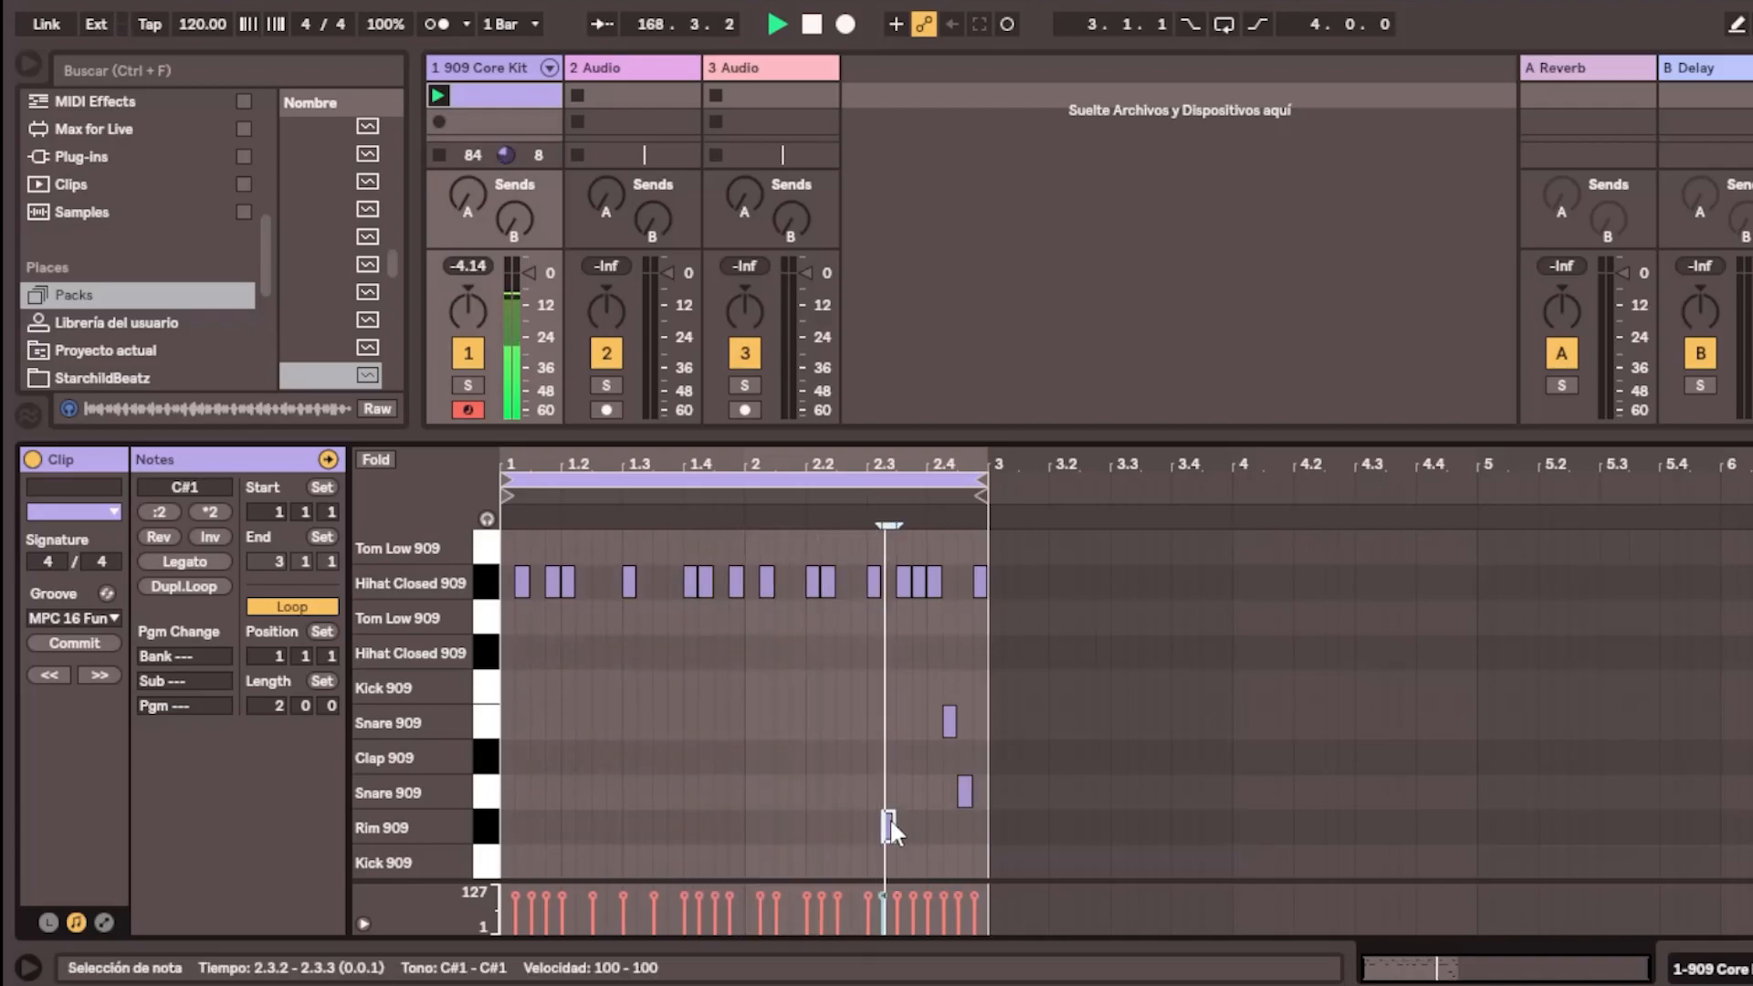
mouse_move(889, 826)
mouse_down()
mouse_move(875, 828)
mouse_move(903, 836)
mouse_move(889, 827)
mouse_up()
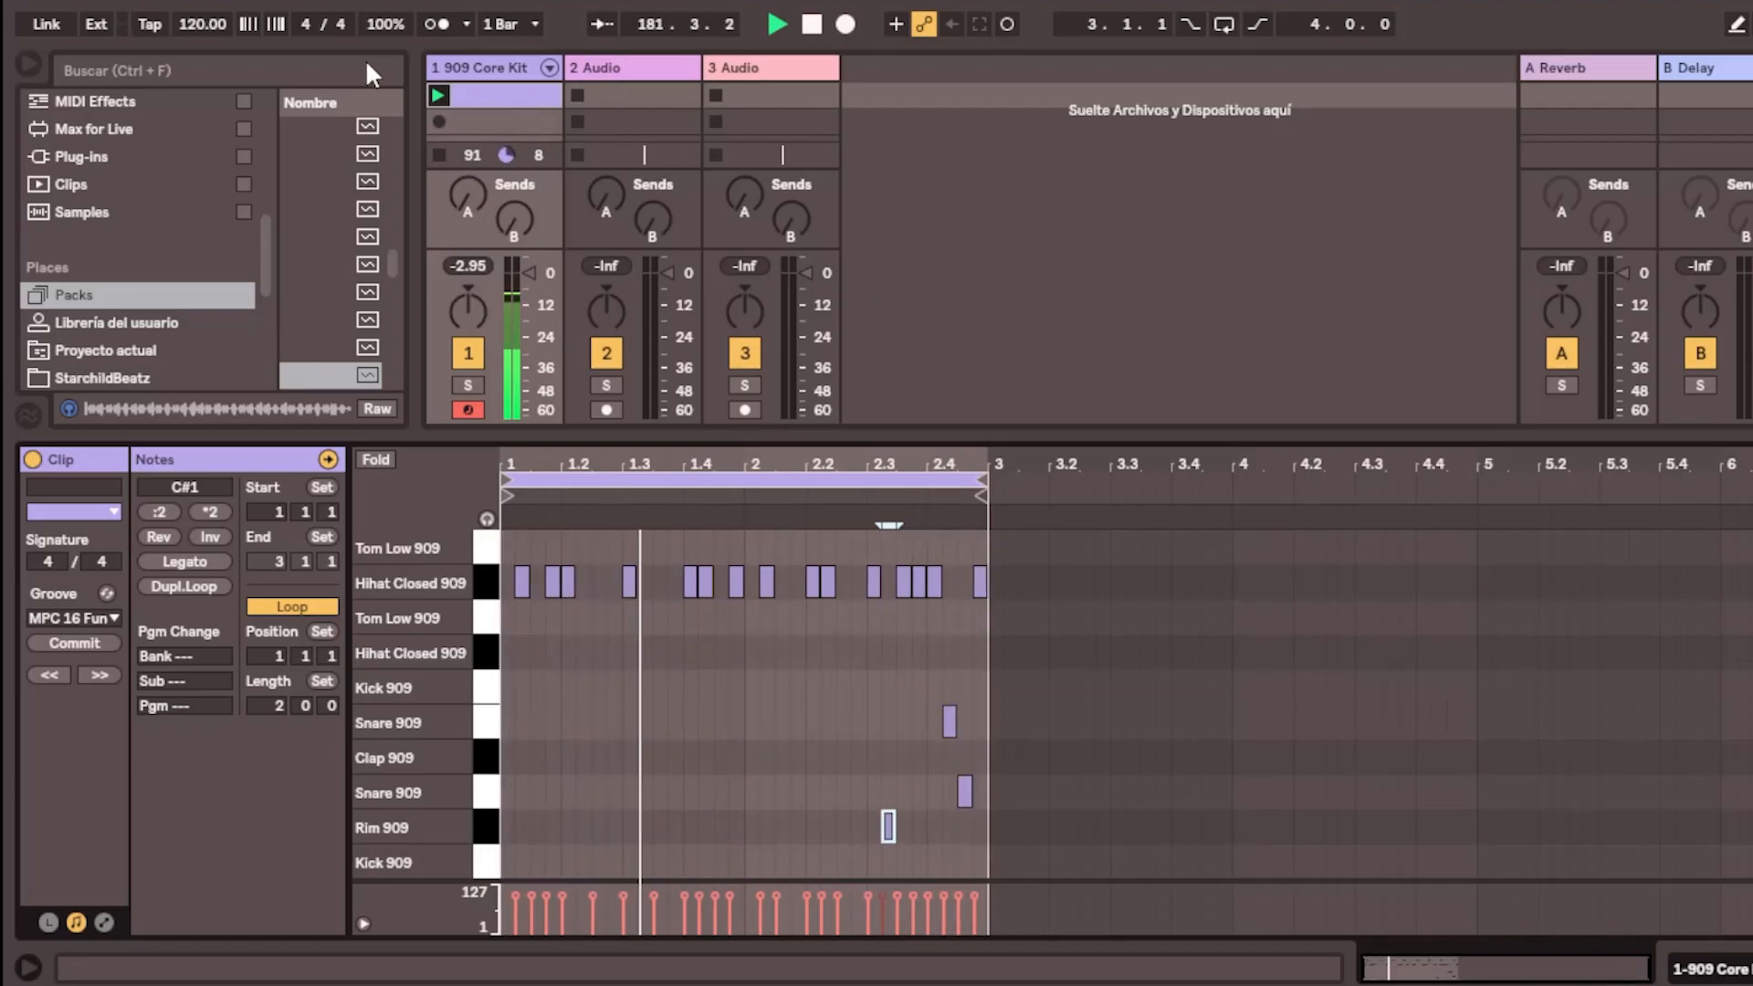
Unfold the 909 Core Kit track into its individual chains and show the Rim 909 chain's device
click(548, 69)
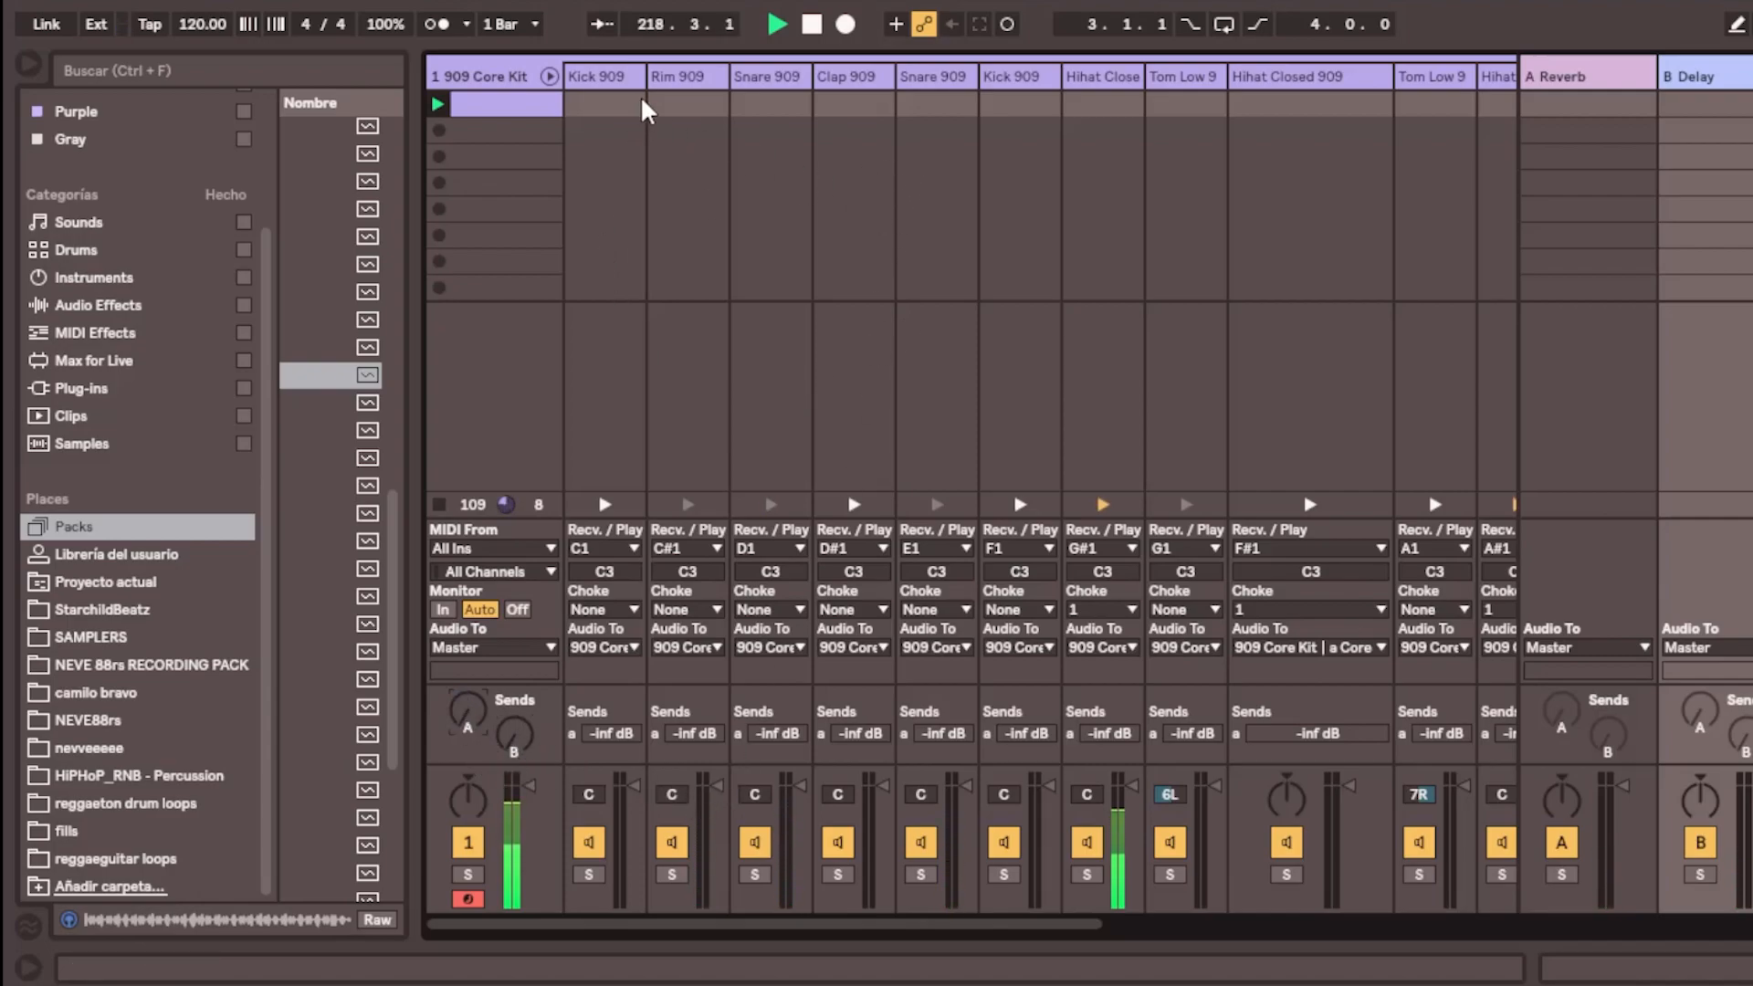
click(680, 82)
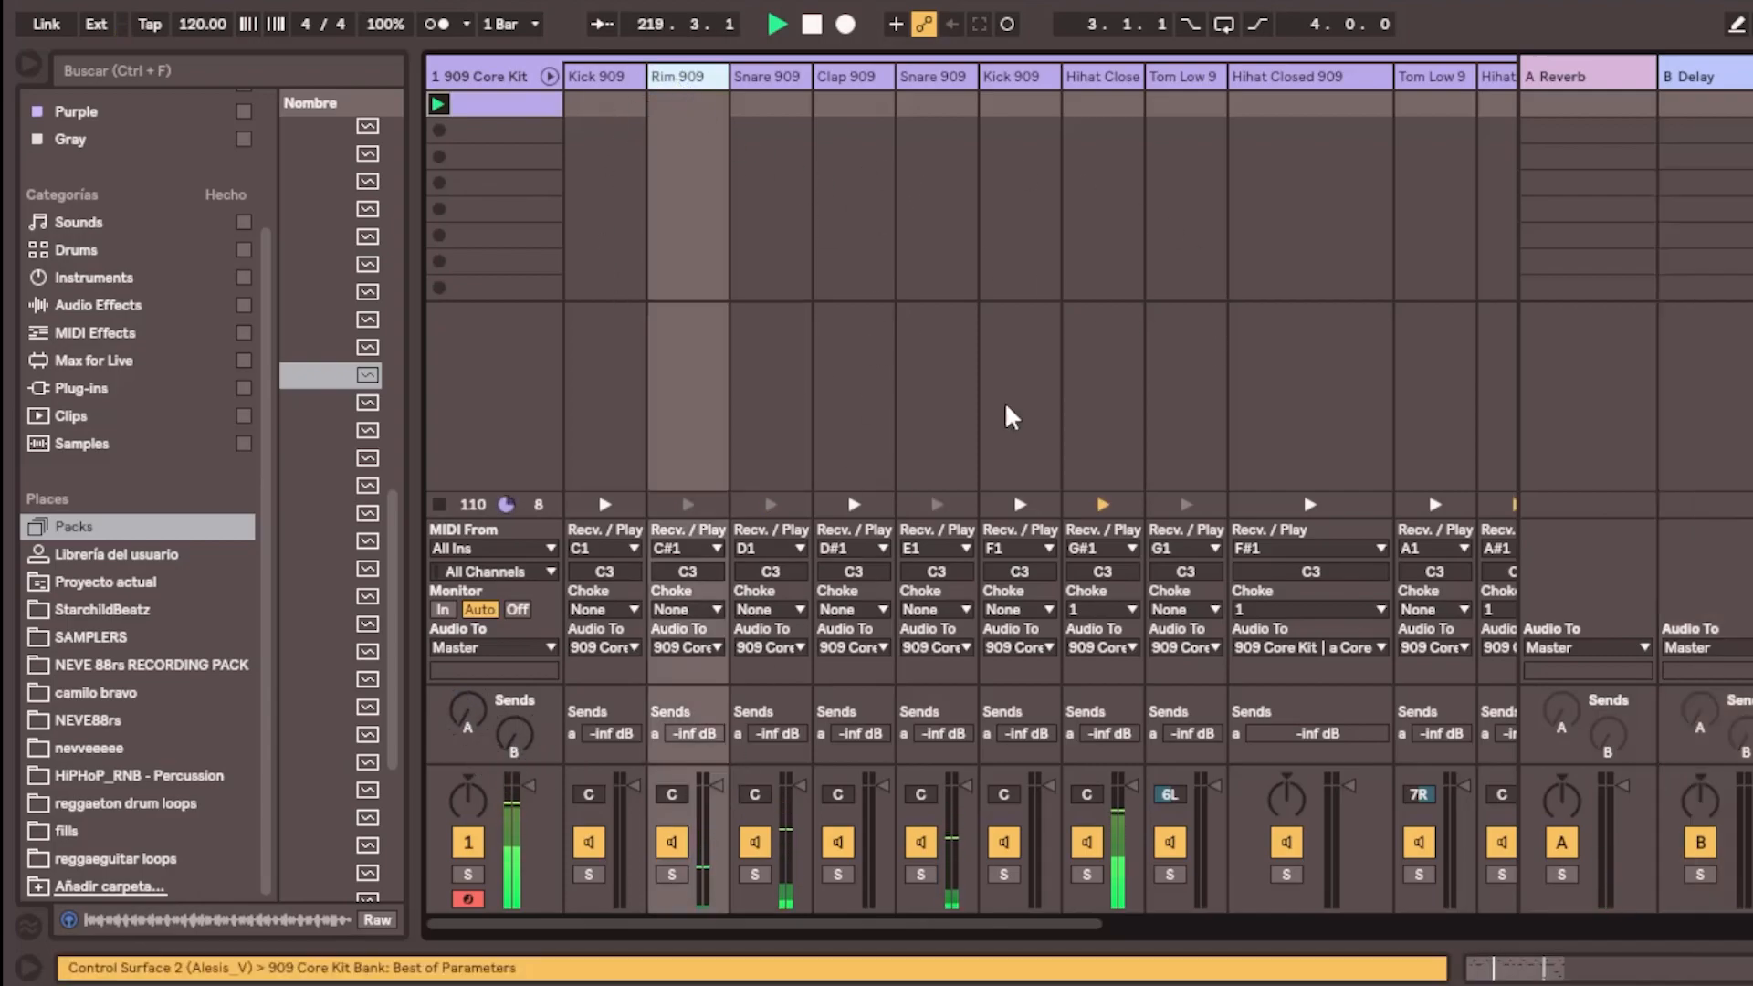
click(1745, 968)
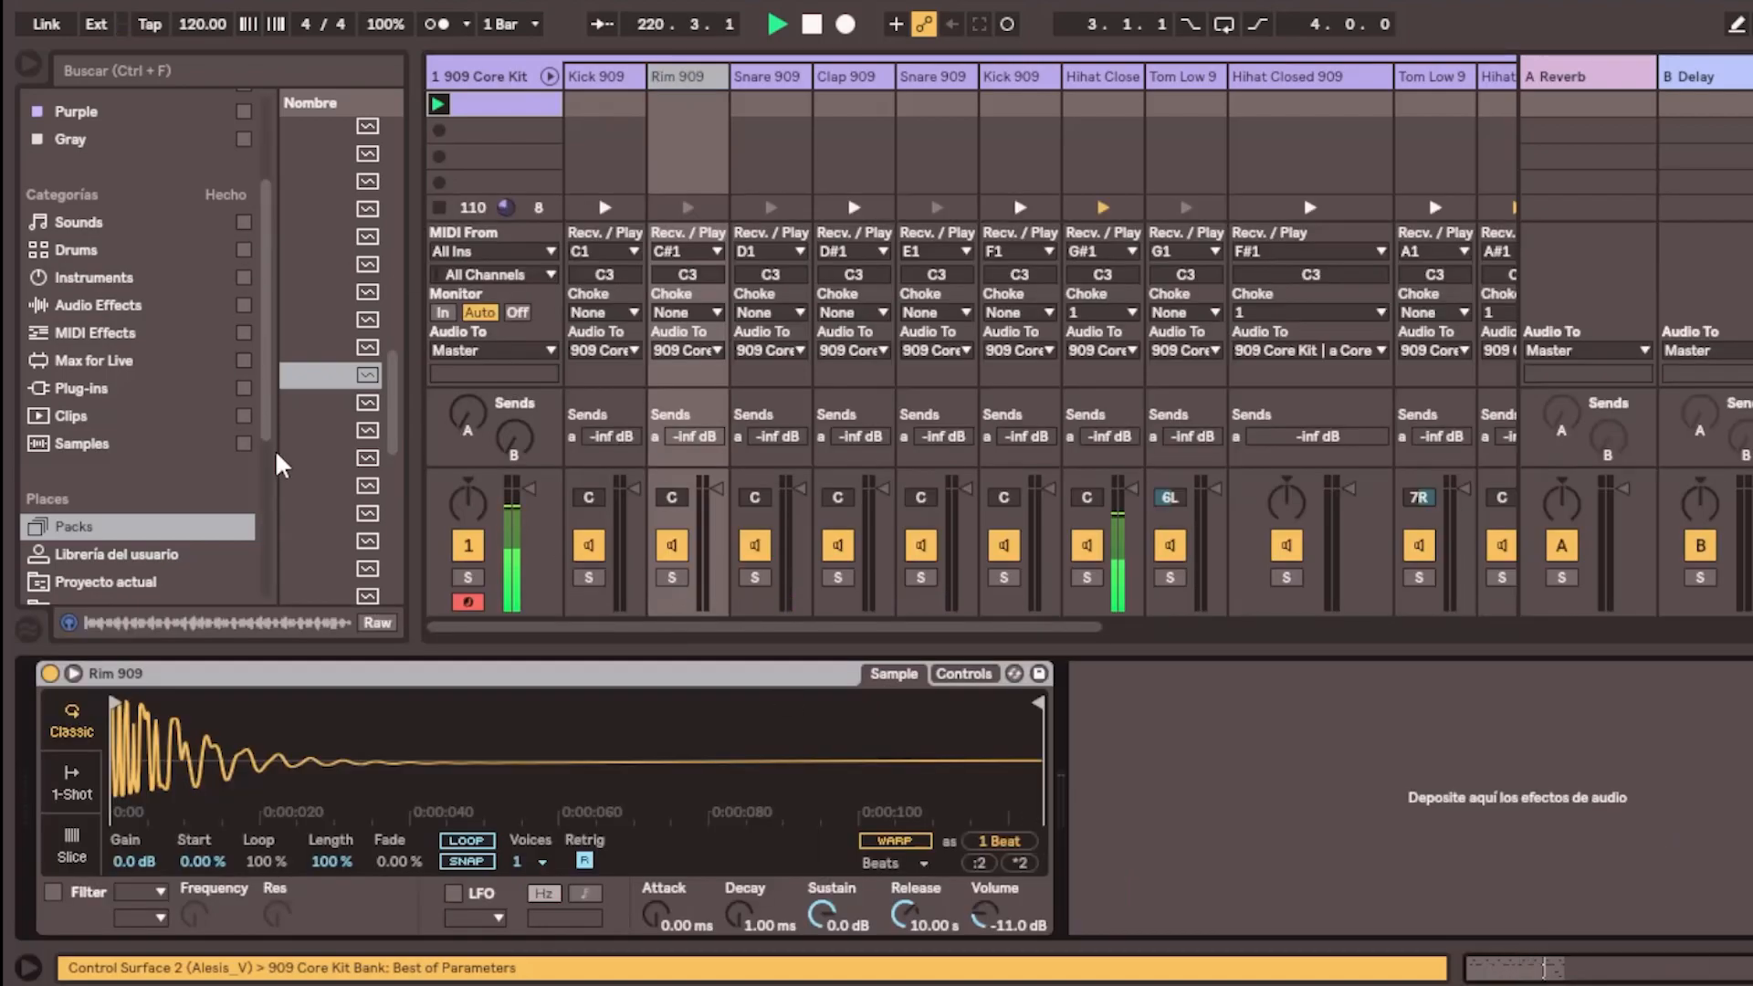
Widen the browser and list the audio effects
drag(416, 347, 666, 348)
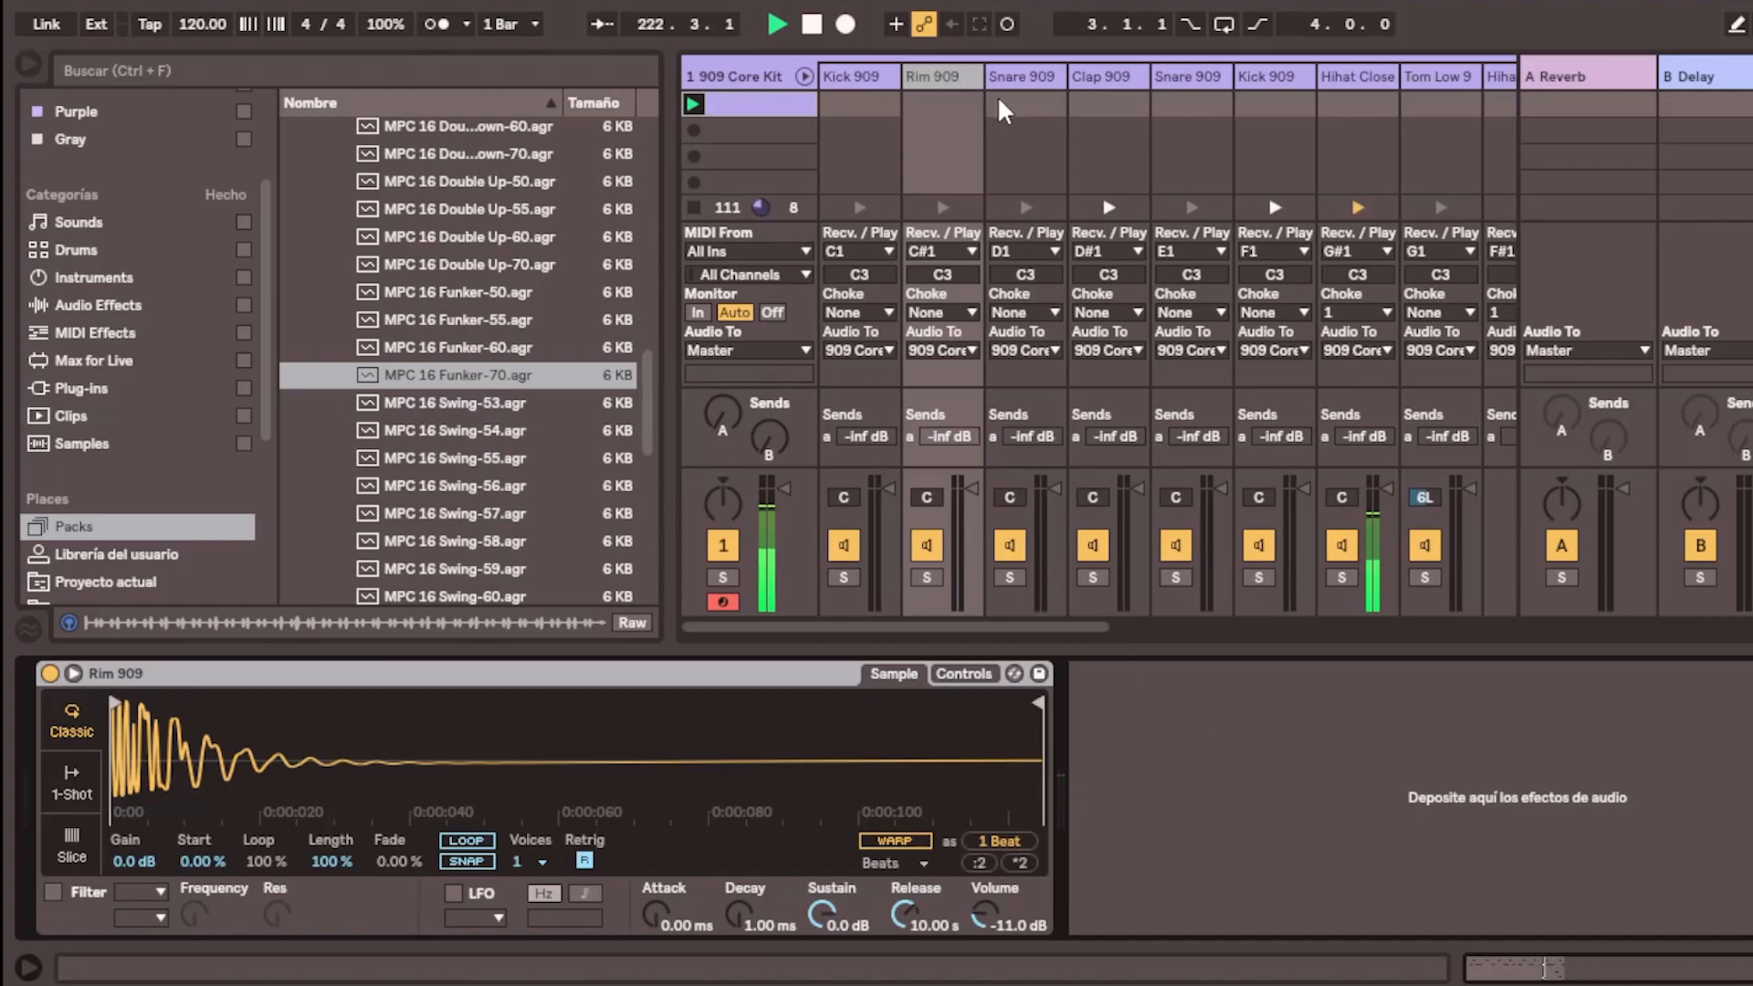
click(96, 388)
click(93, 307)
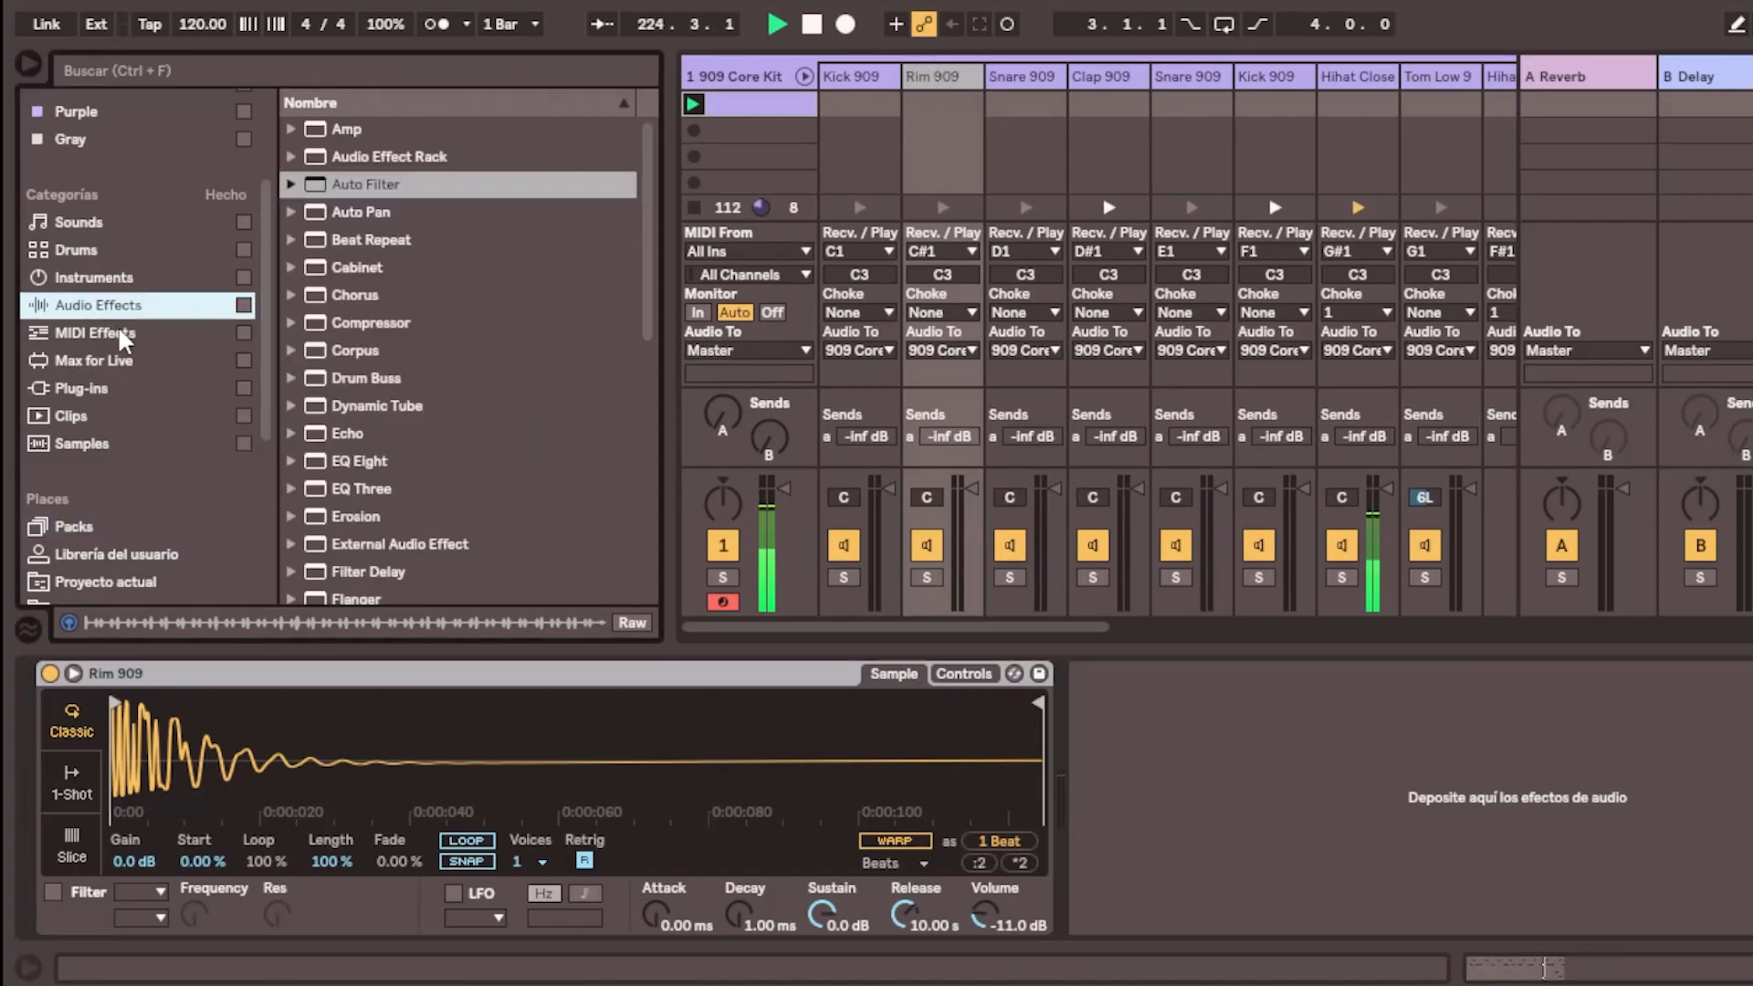
Add a Reverb after the sampler on the Rim 909 chain
scroll(365, 407, down, 1)
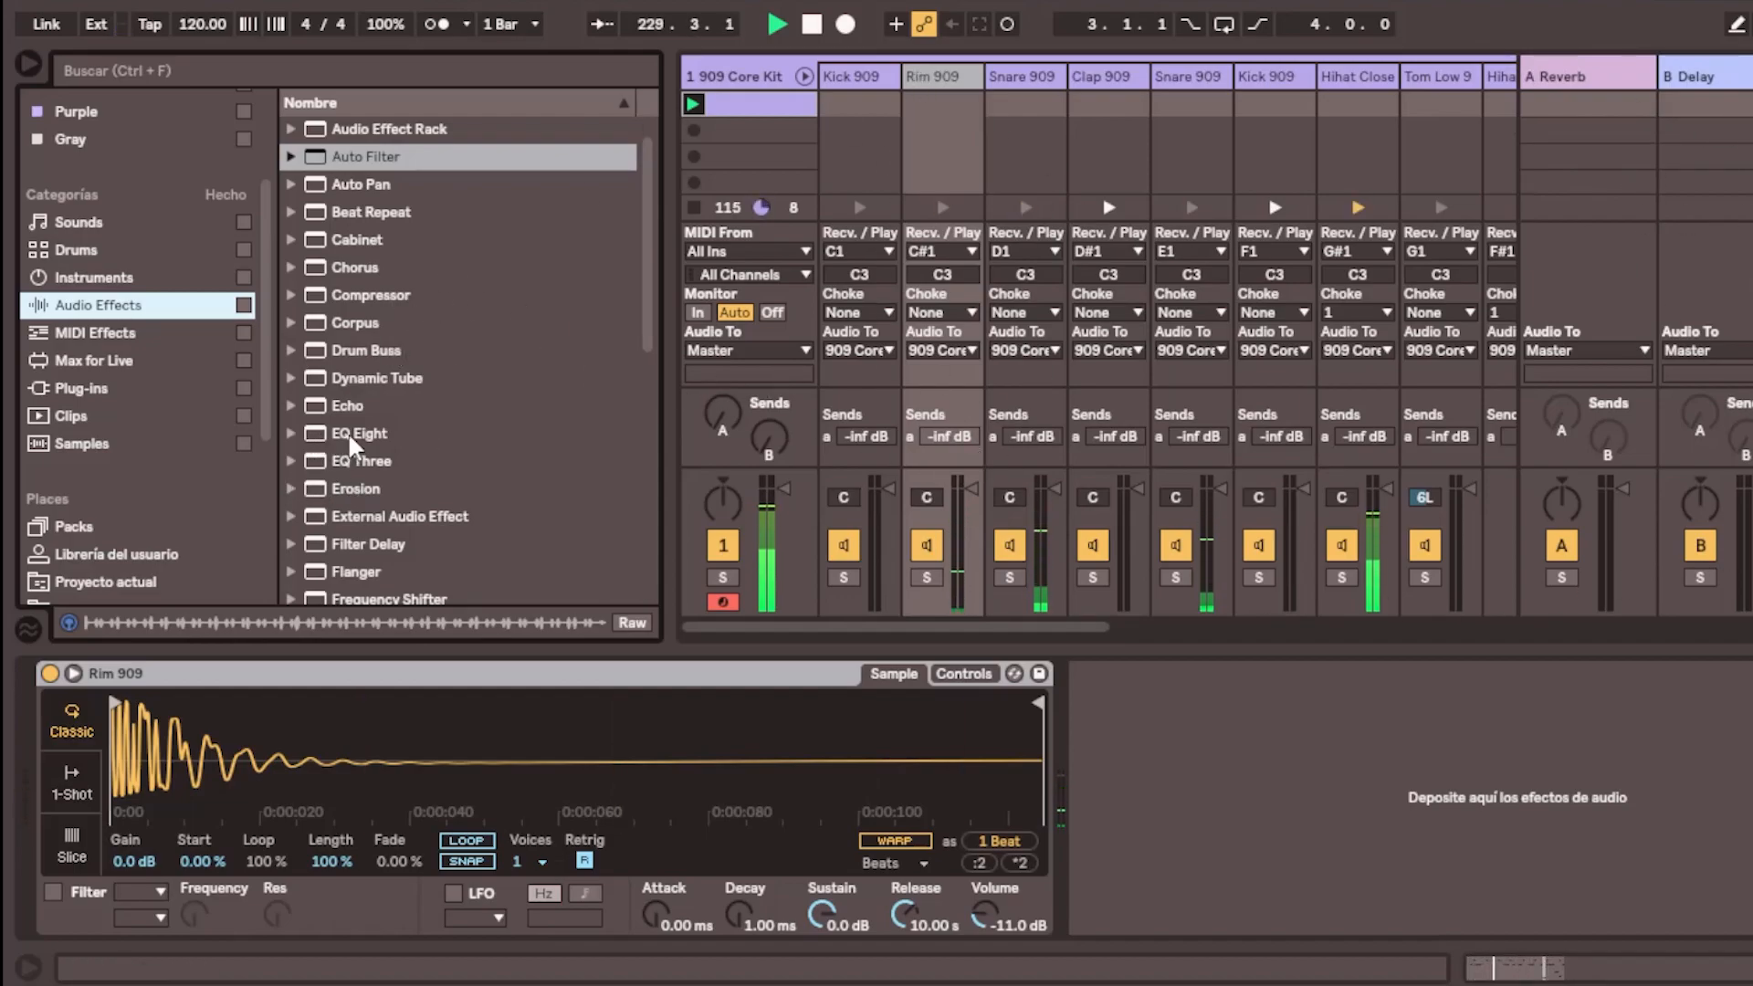
scroll(355, 443, down, 3)
click(943, 87)
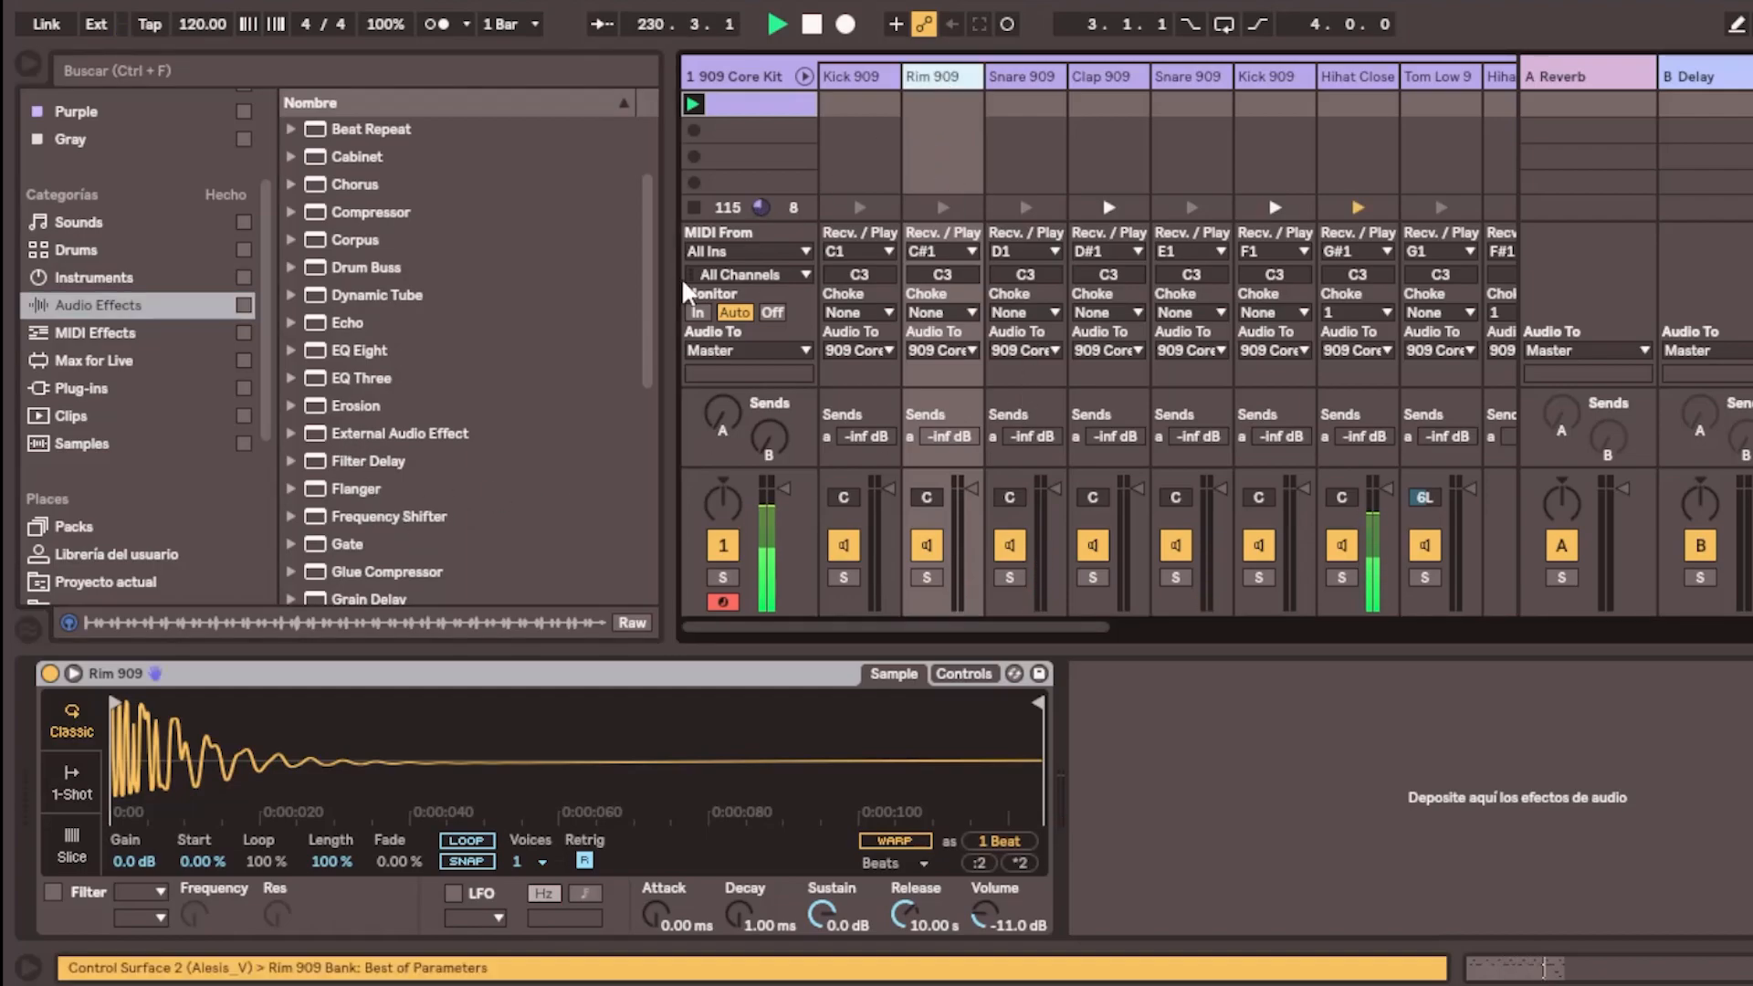
click(360, 325)
scroll(402, 429, up, 4)
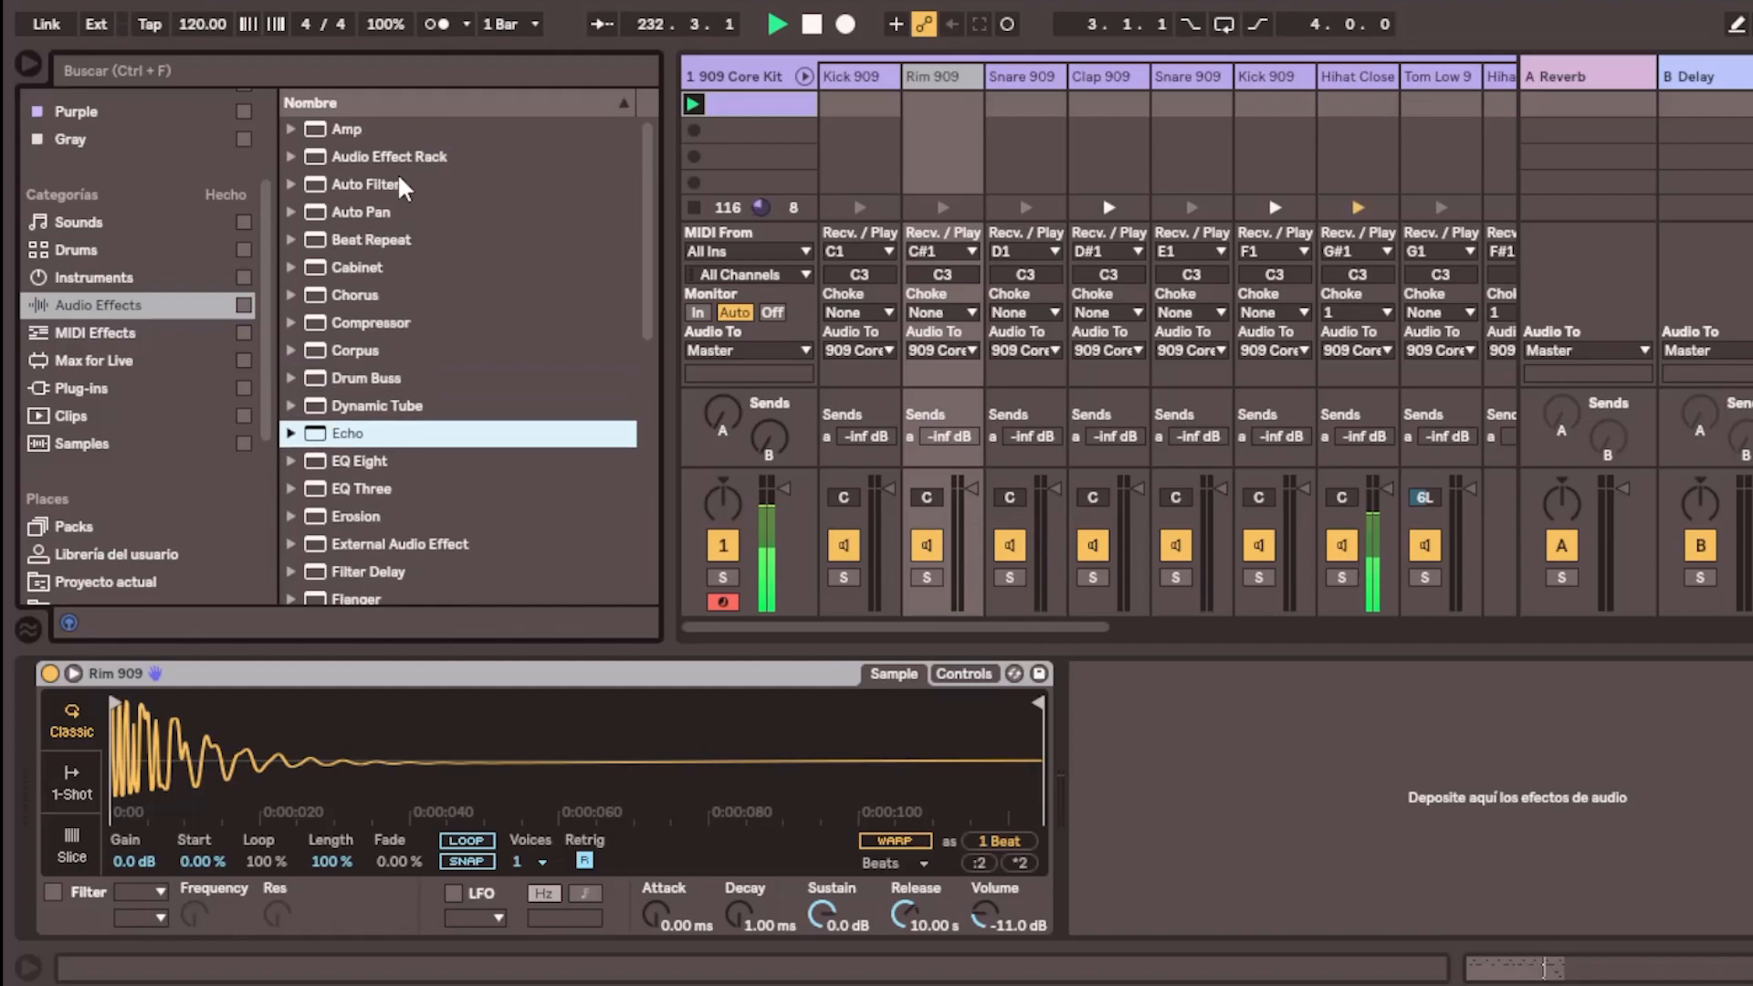
scroll(391, 448, down, 15)
drag(366, 572, 1349, 808)
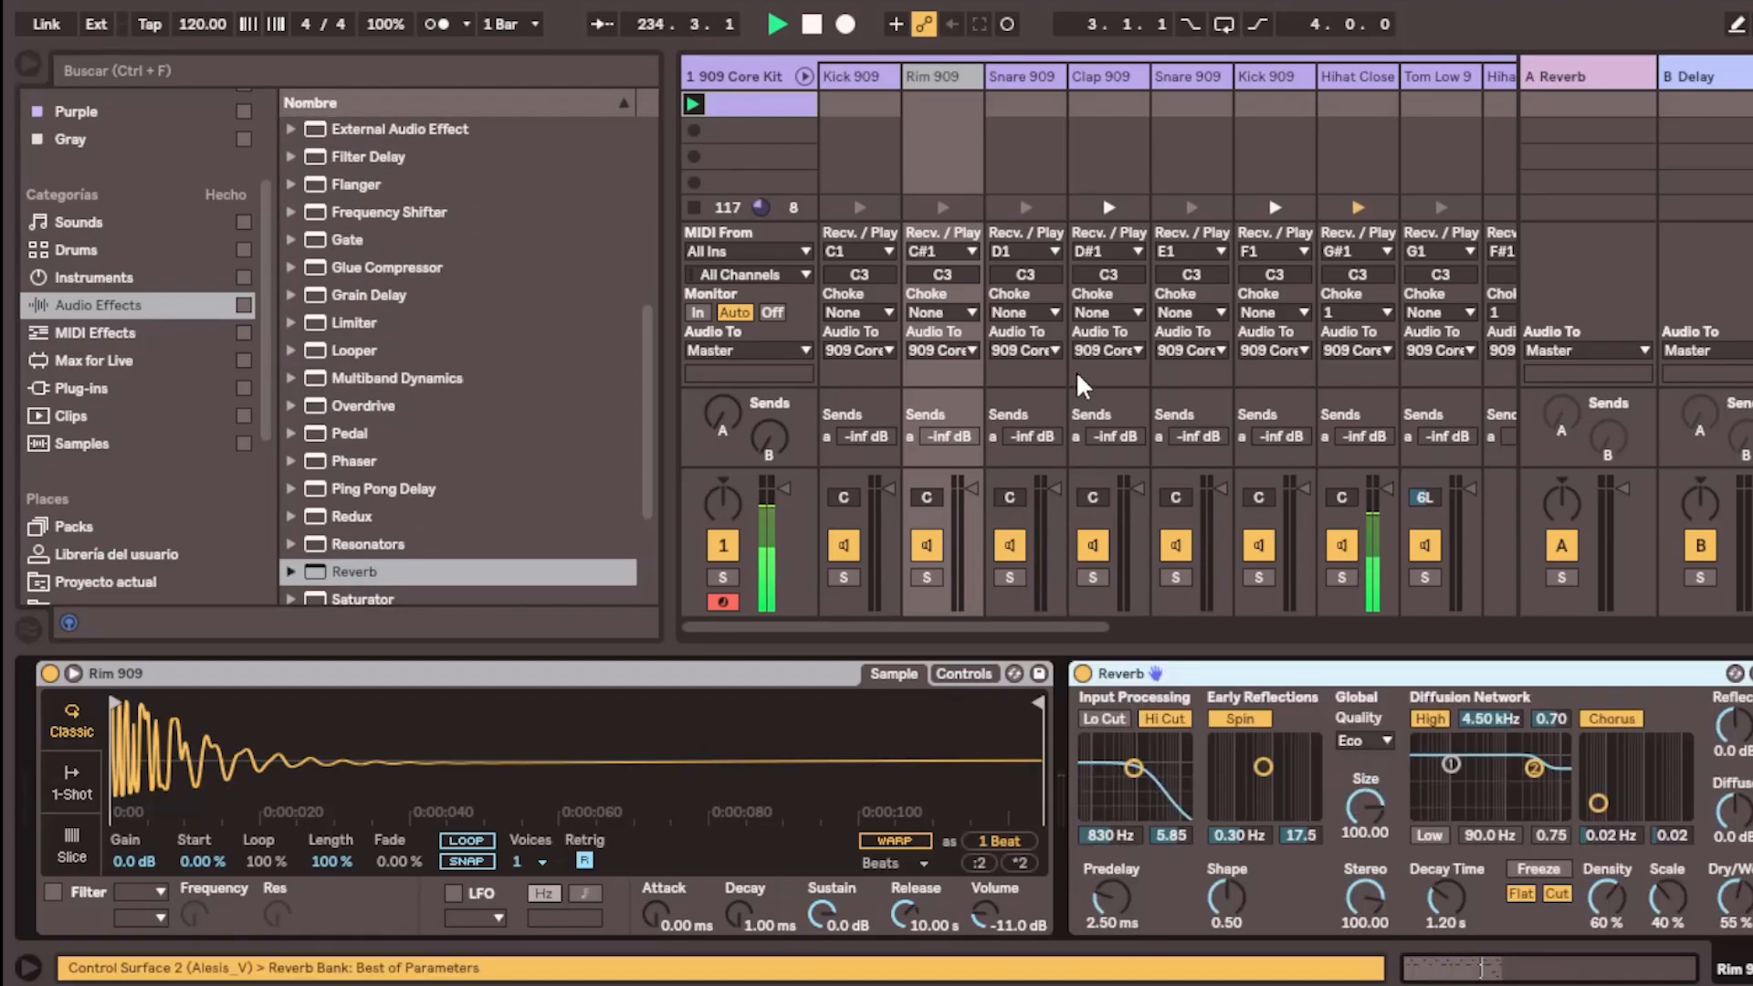
Lower the Rim 909 chain's volume to -14.6 dB
drag(969, 487, 971, 511)
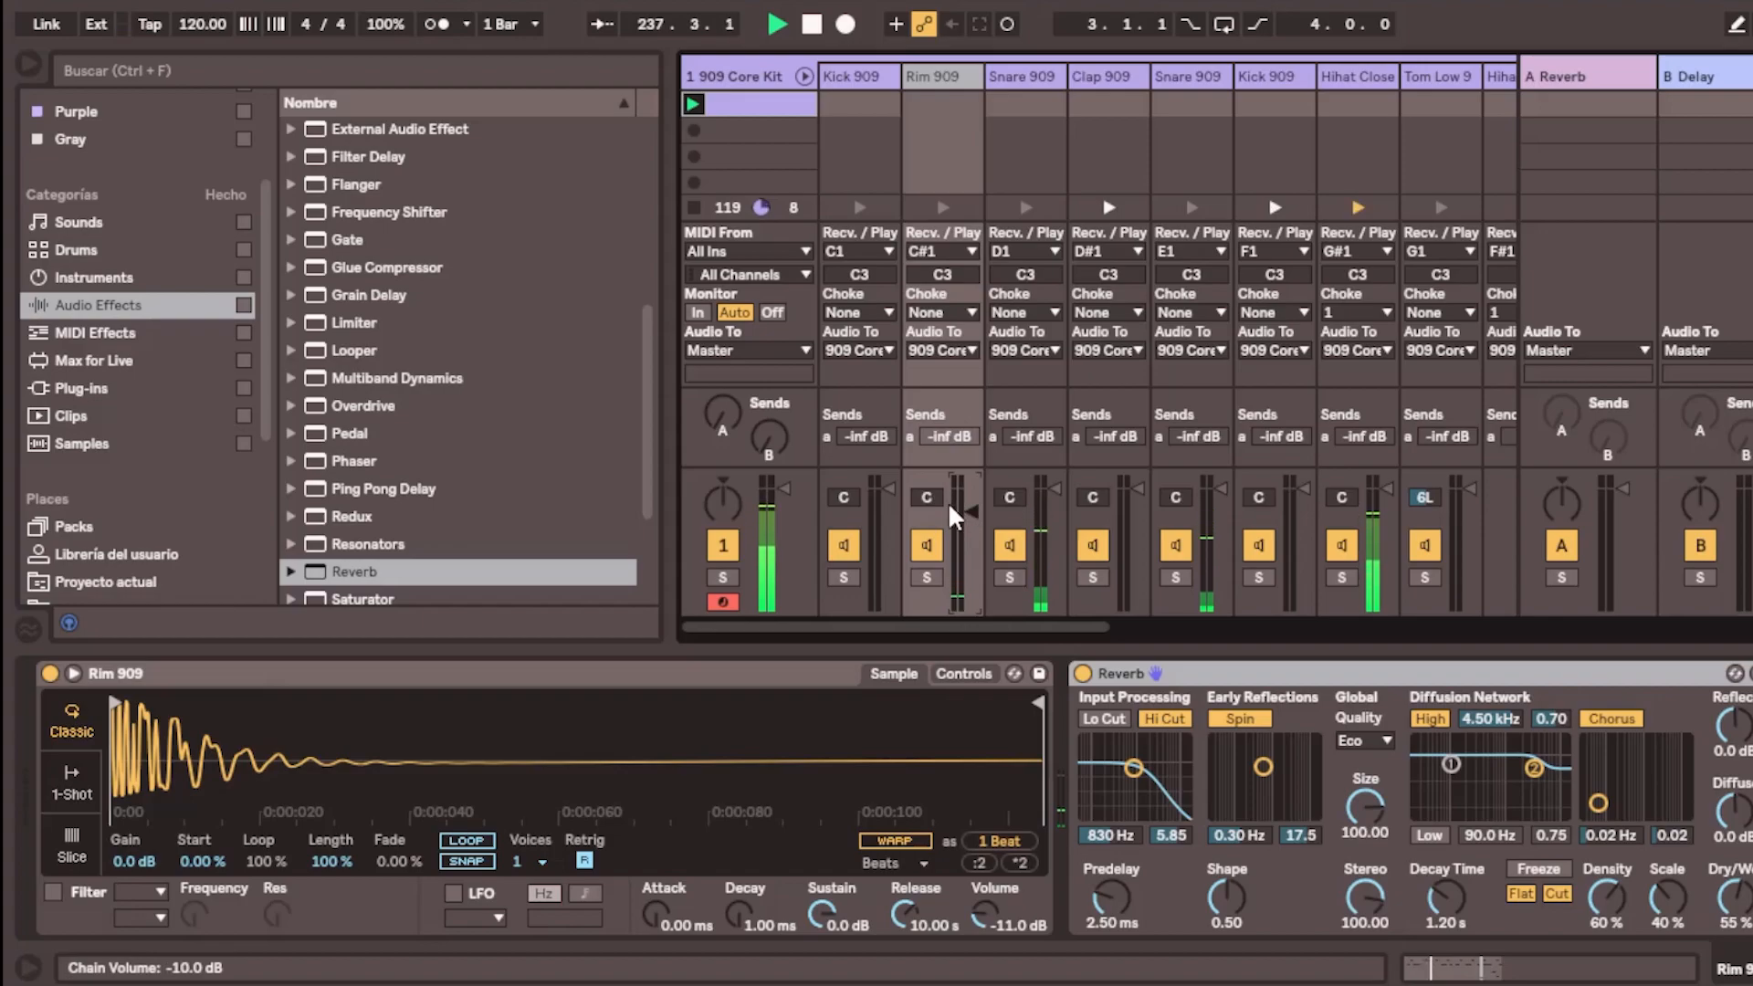
click(986, 511)
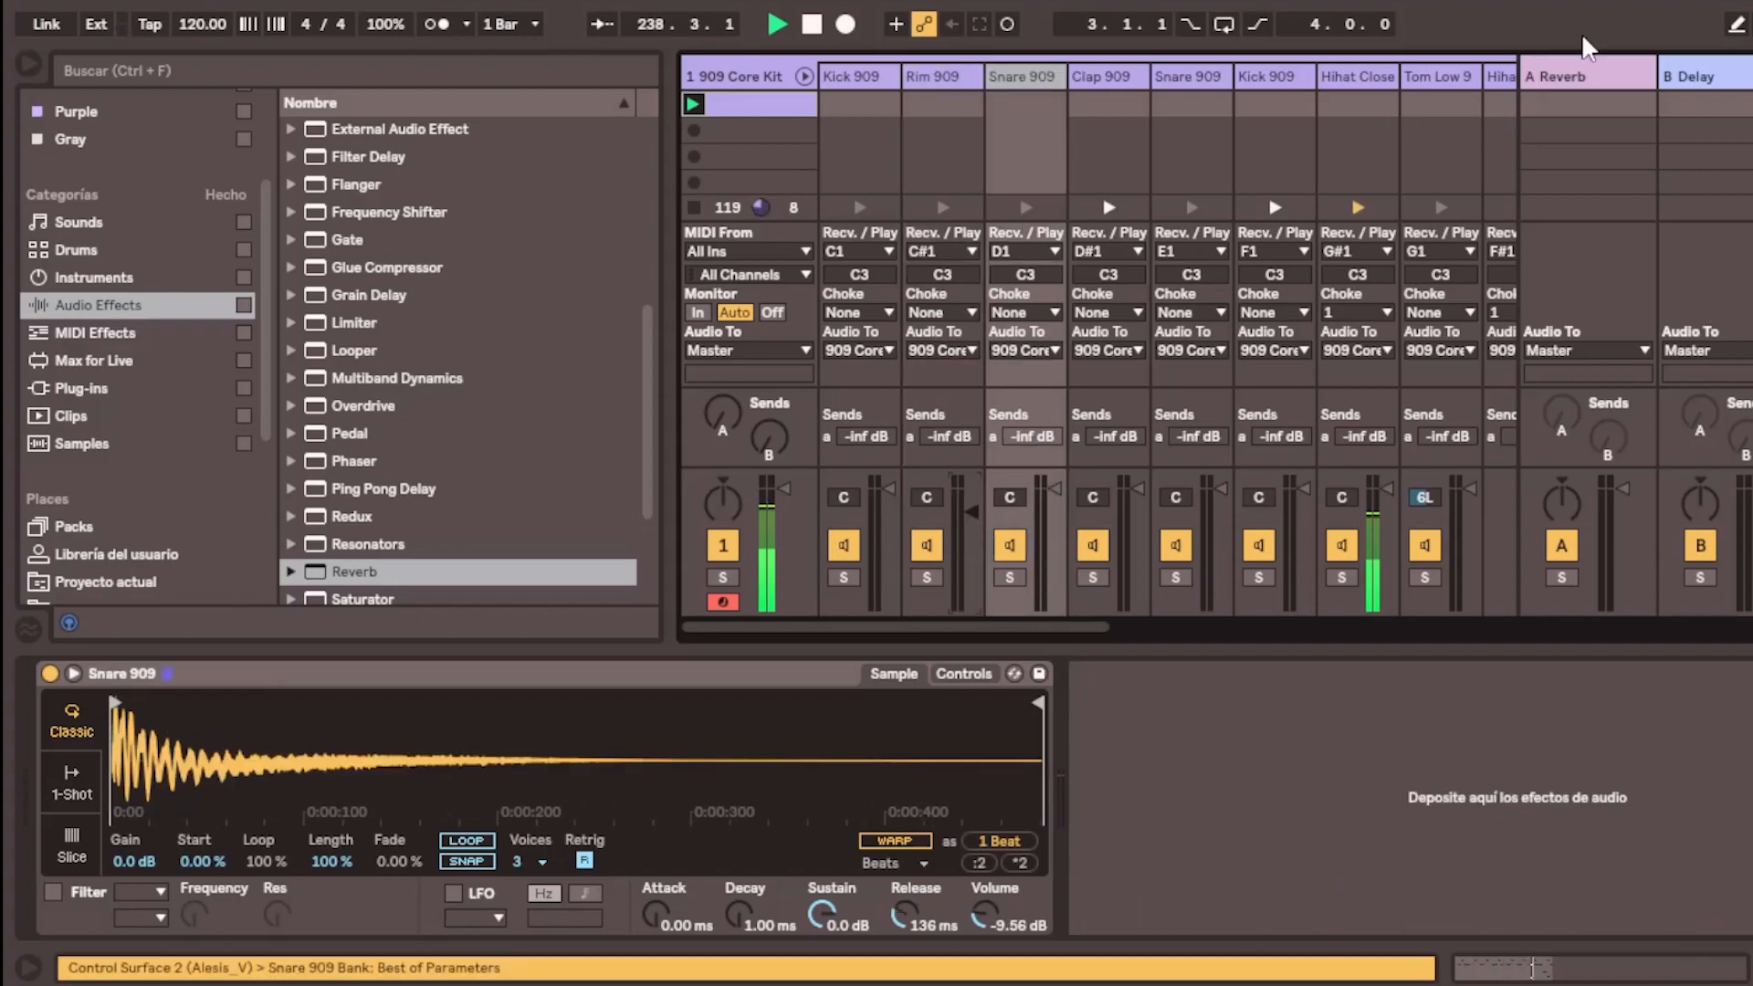
drag(973, 512, 973, 521)
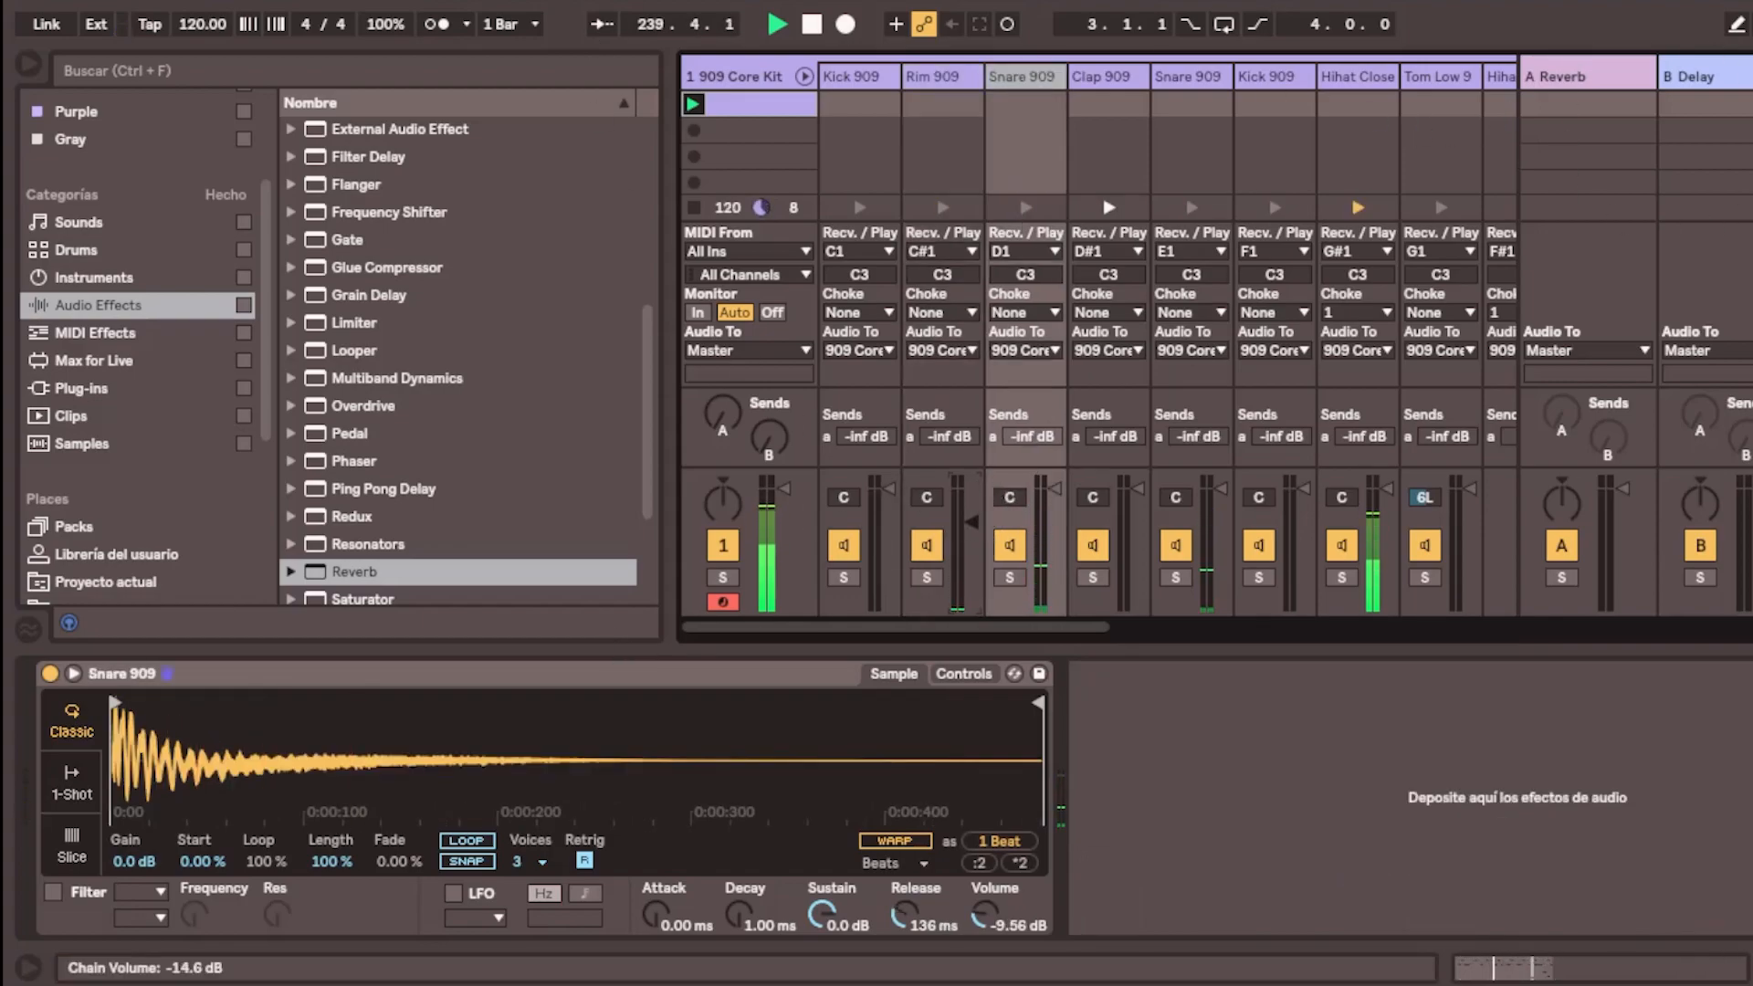
Fold the 909 Core Kit track's chains and insert a new MIDI track after it
click(804, 77)
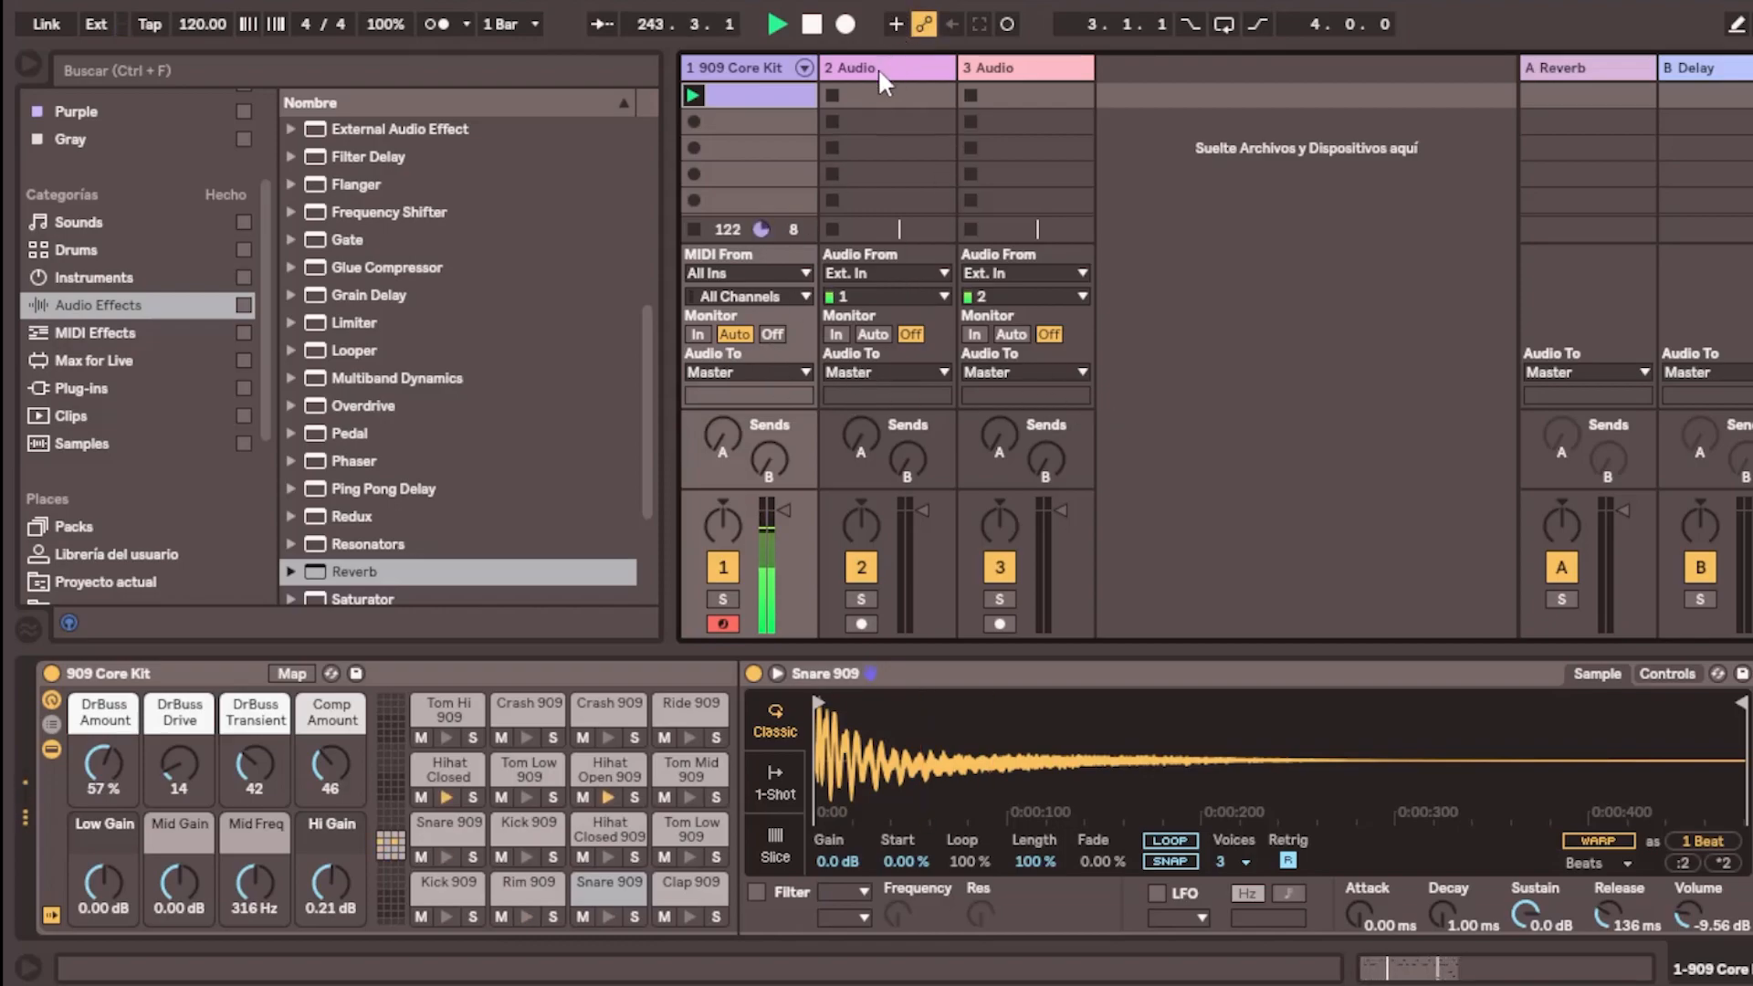
click(748, 69)
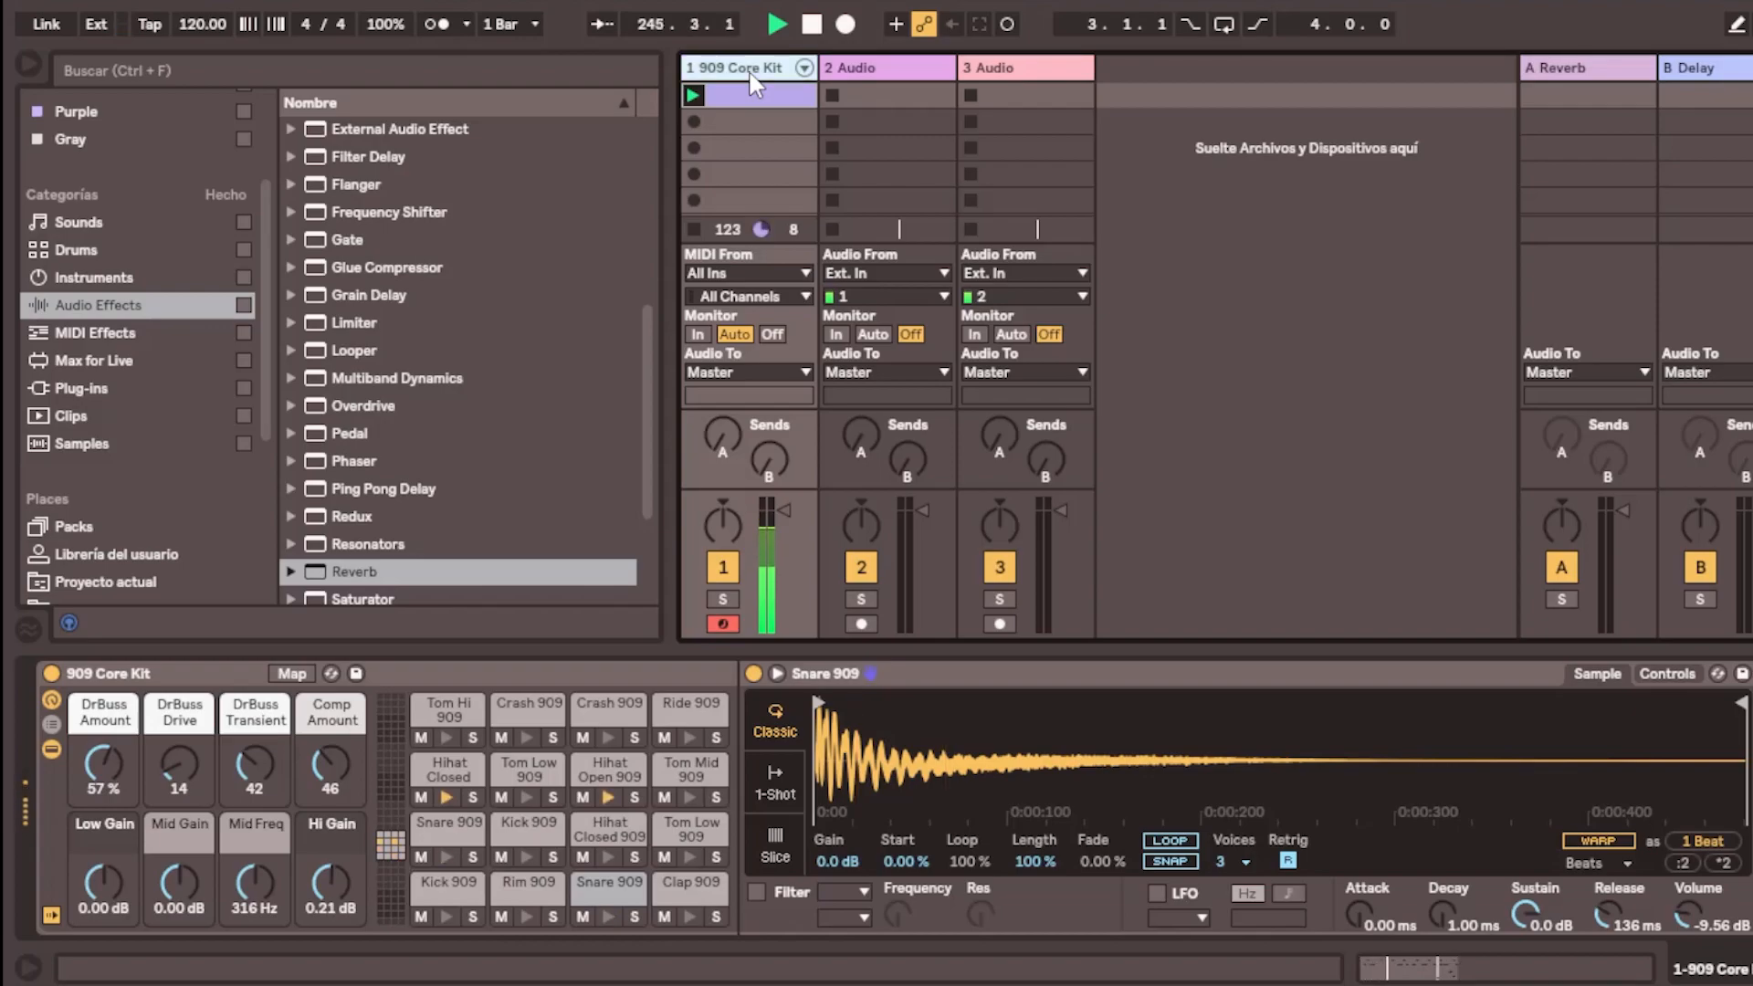
right_click(750, 75)
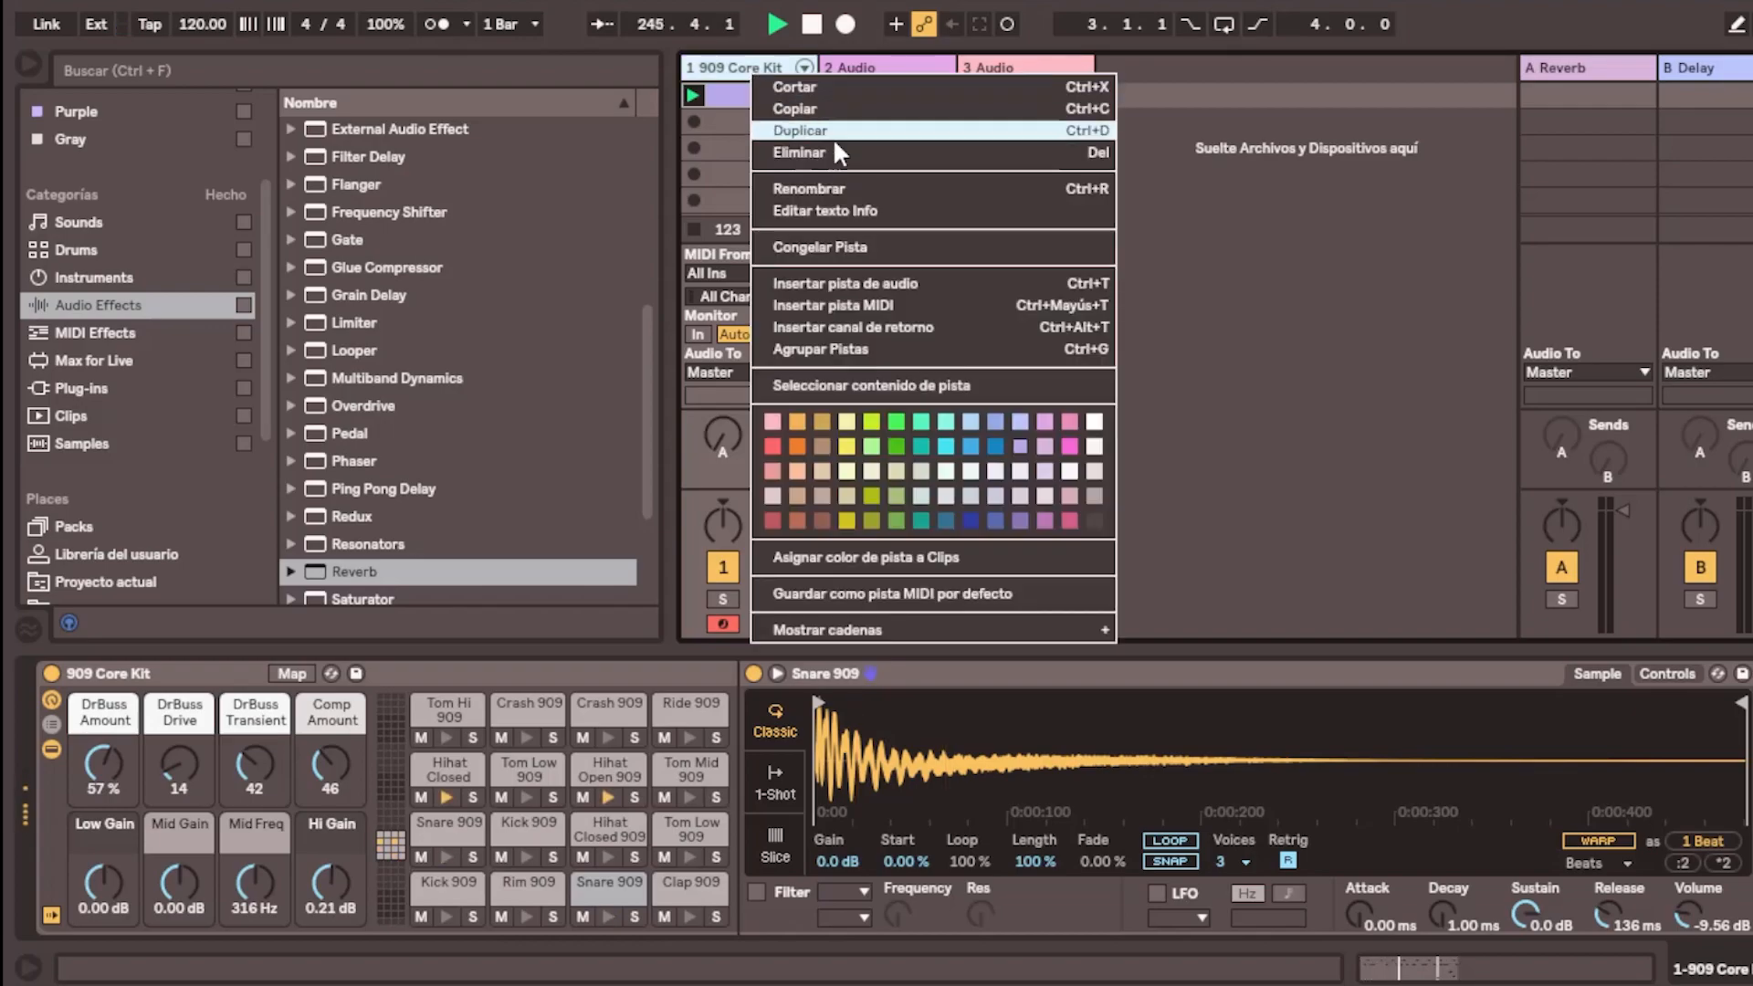
click(964, 307)
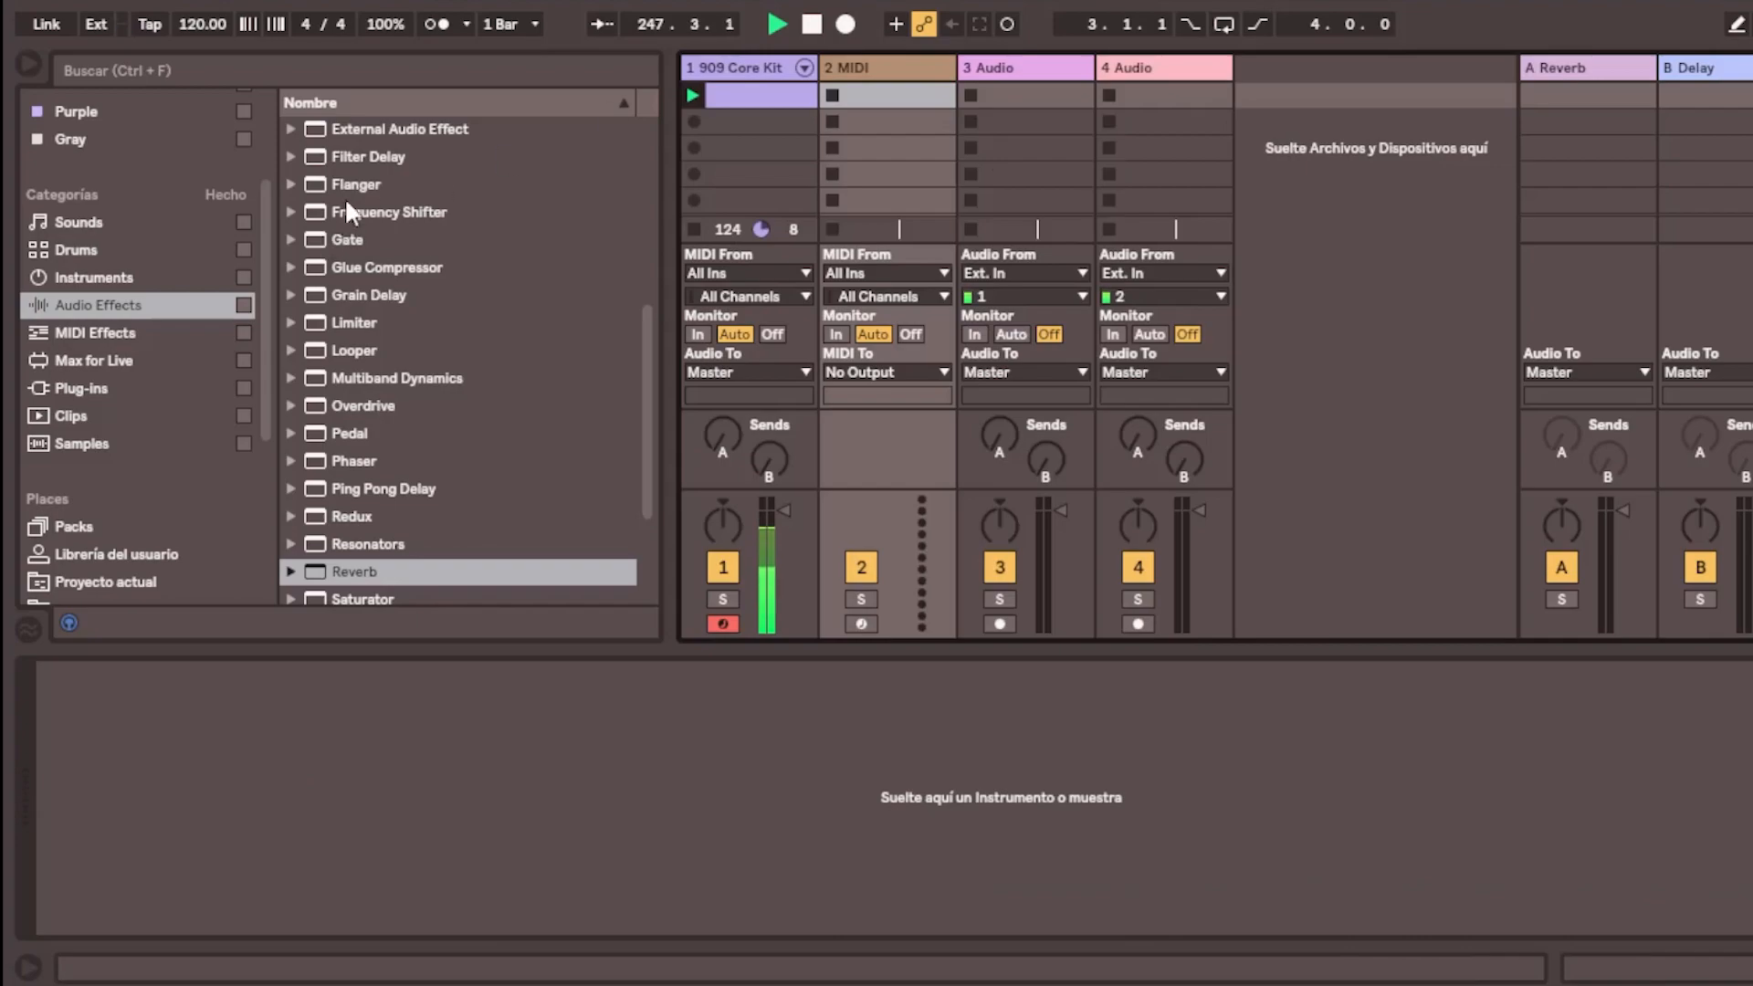
Select the new MIDI track and list the drum kits and hits in the browser
click(870, 69)
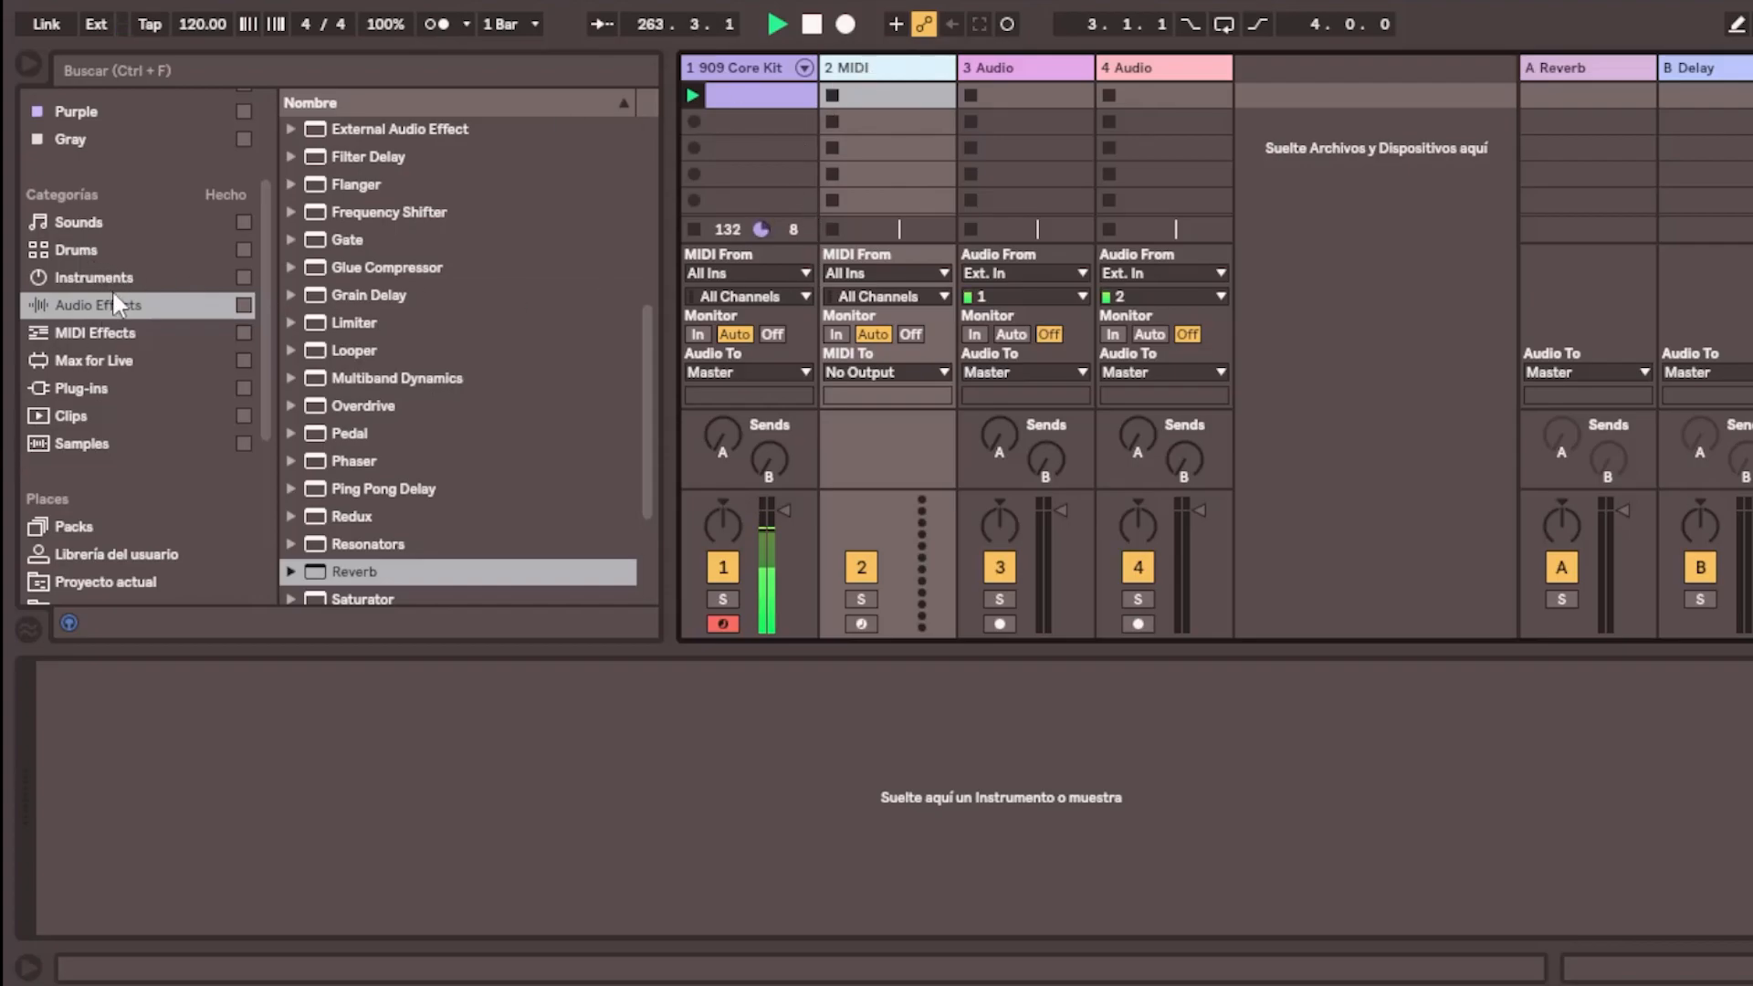
click(91, 251)
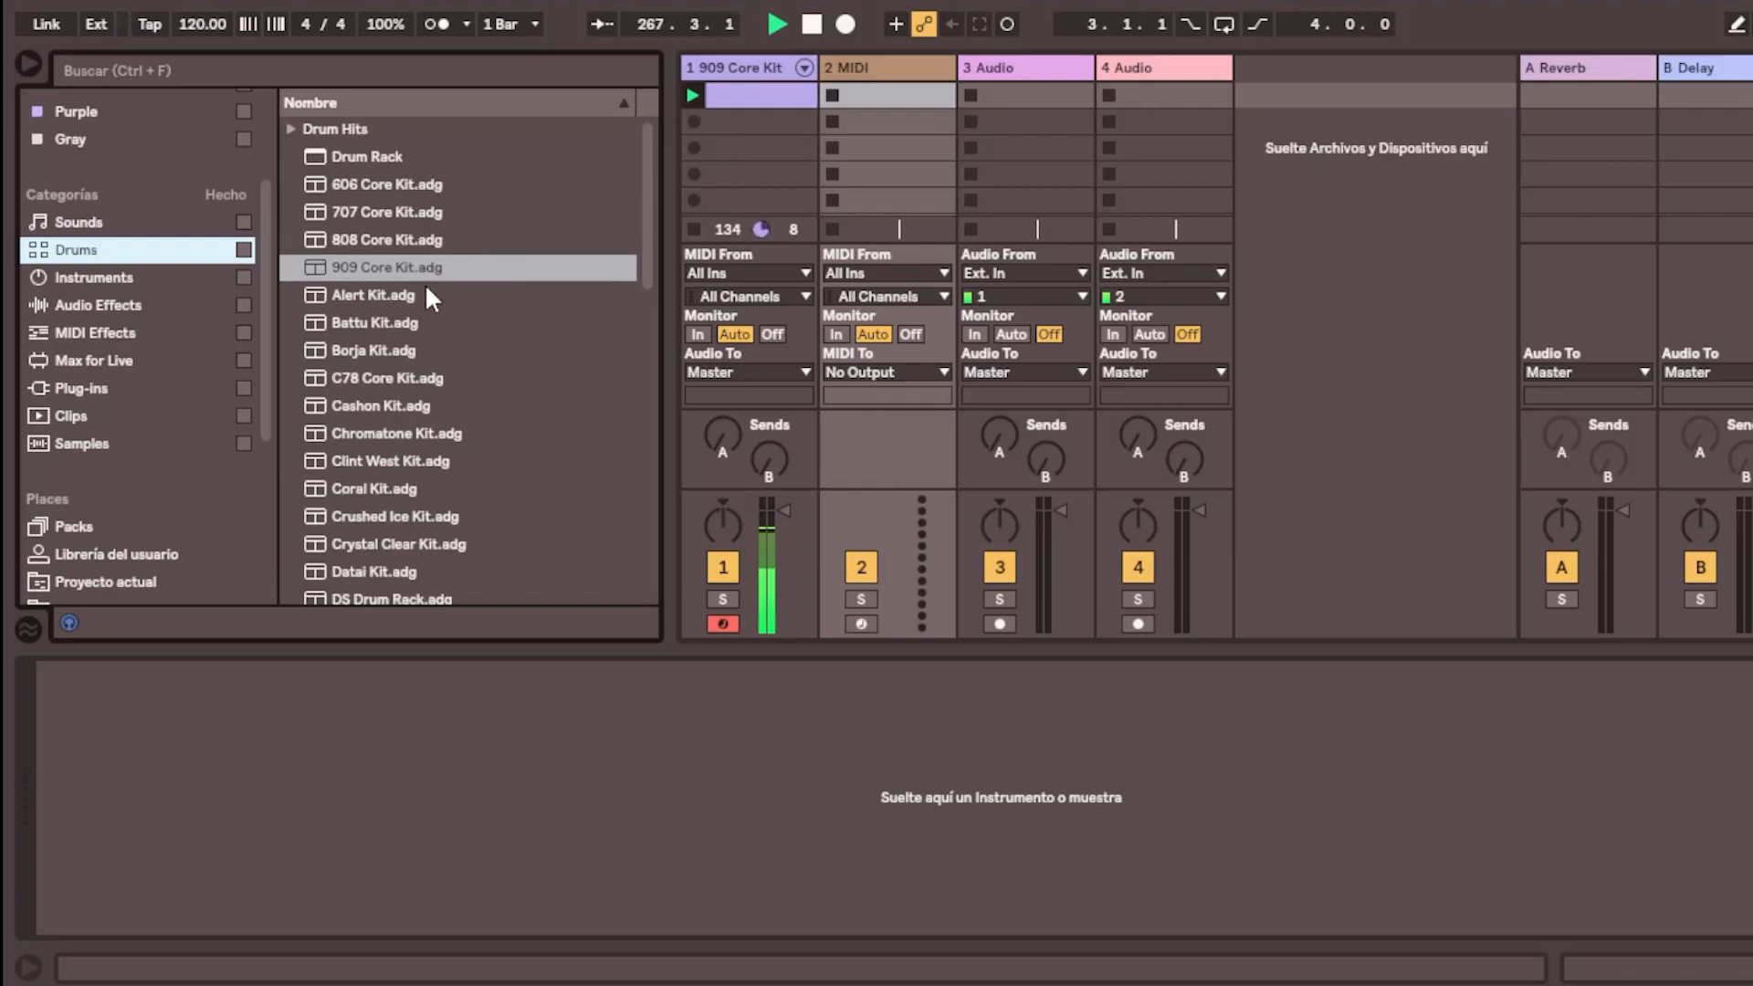
click(892, 60)
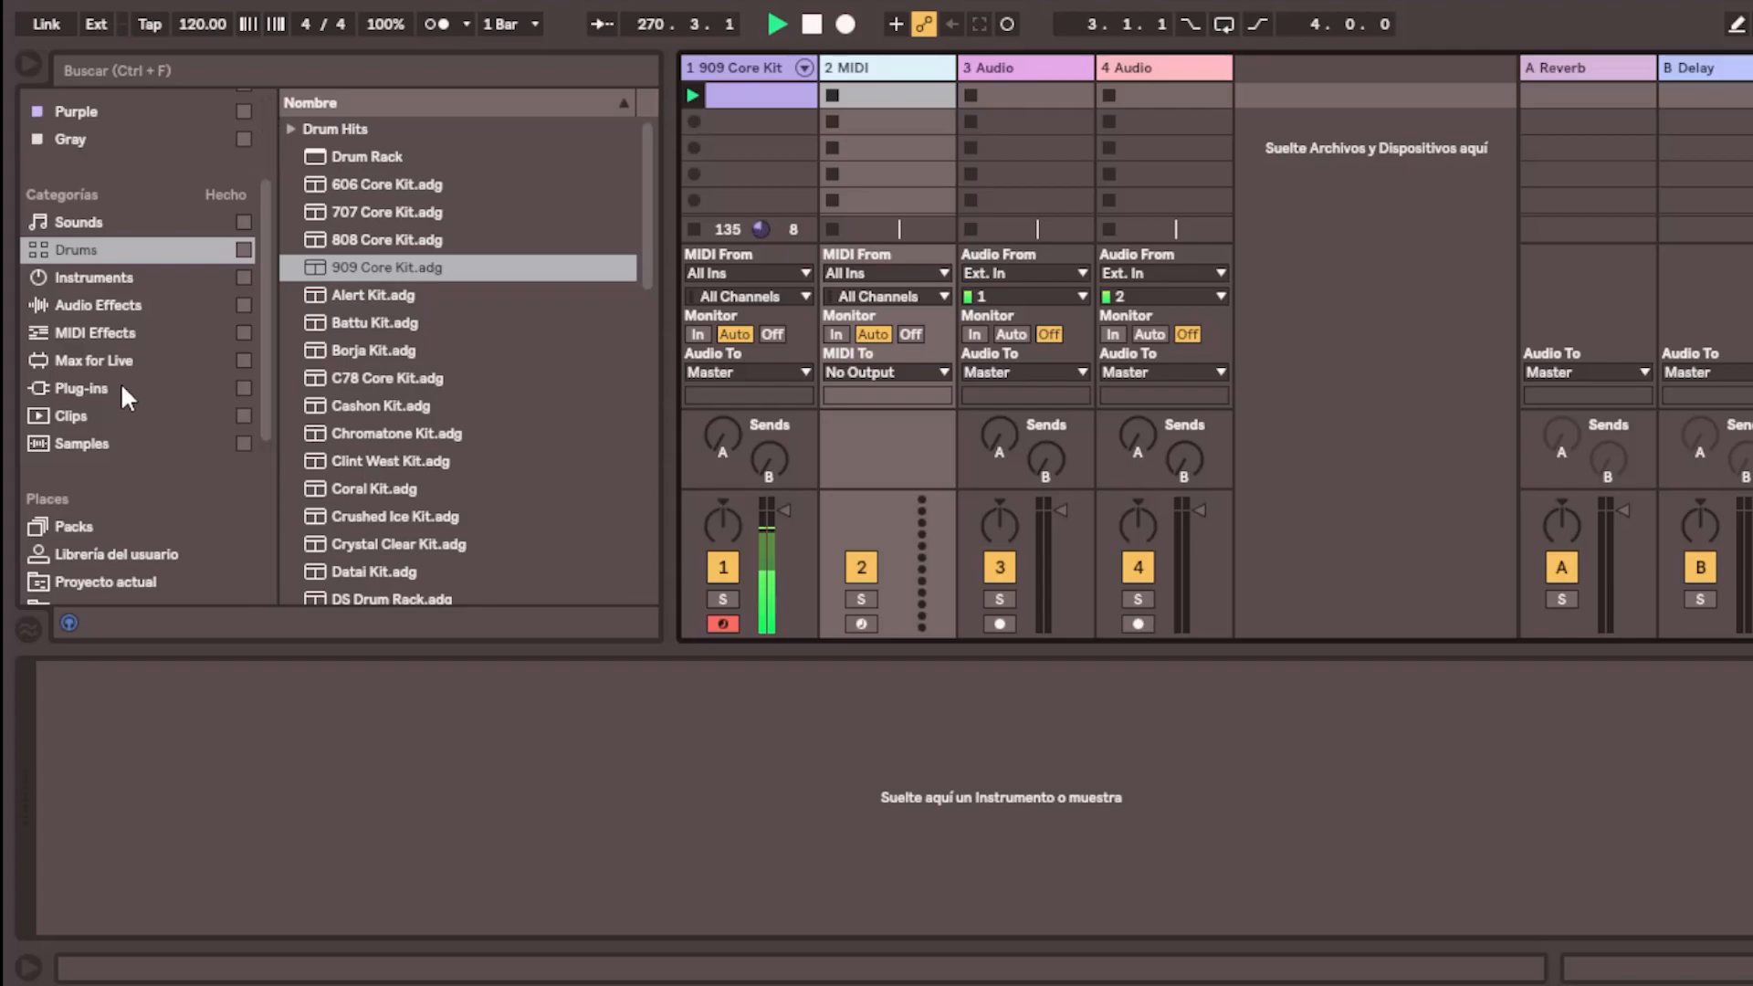
click(201, 73)
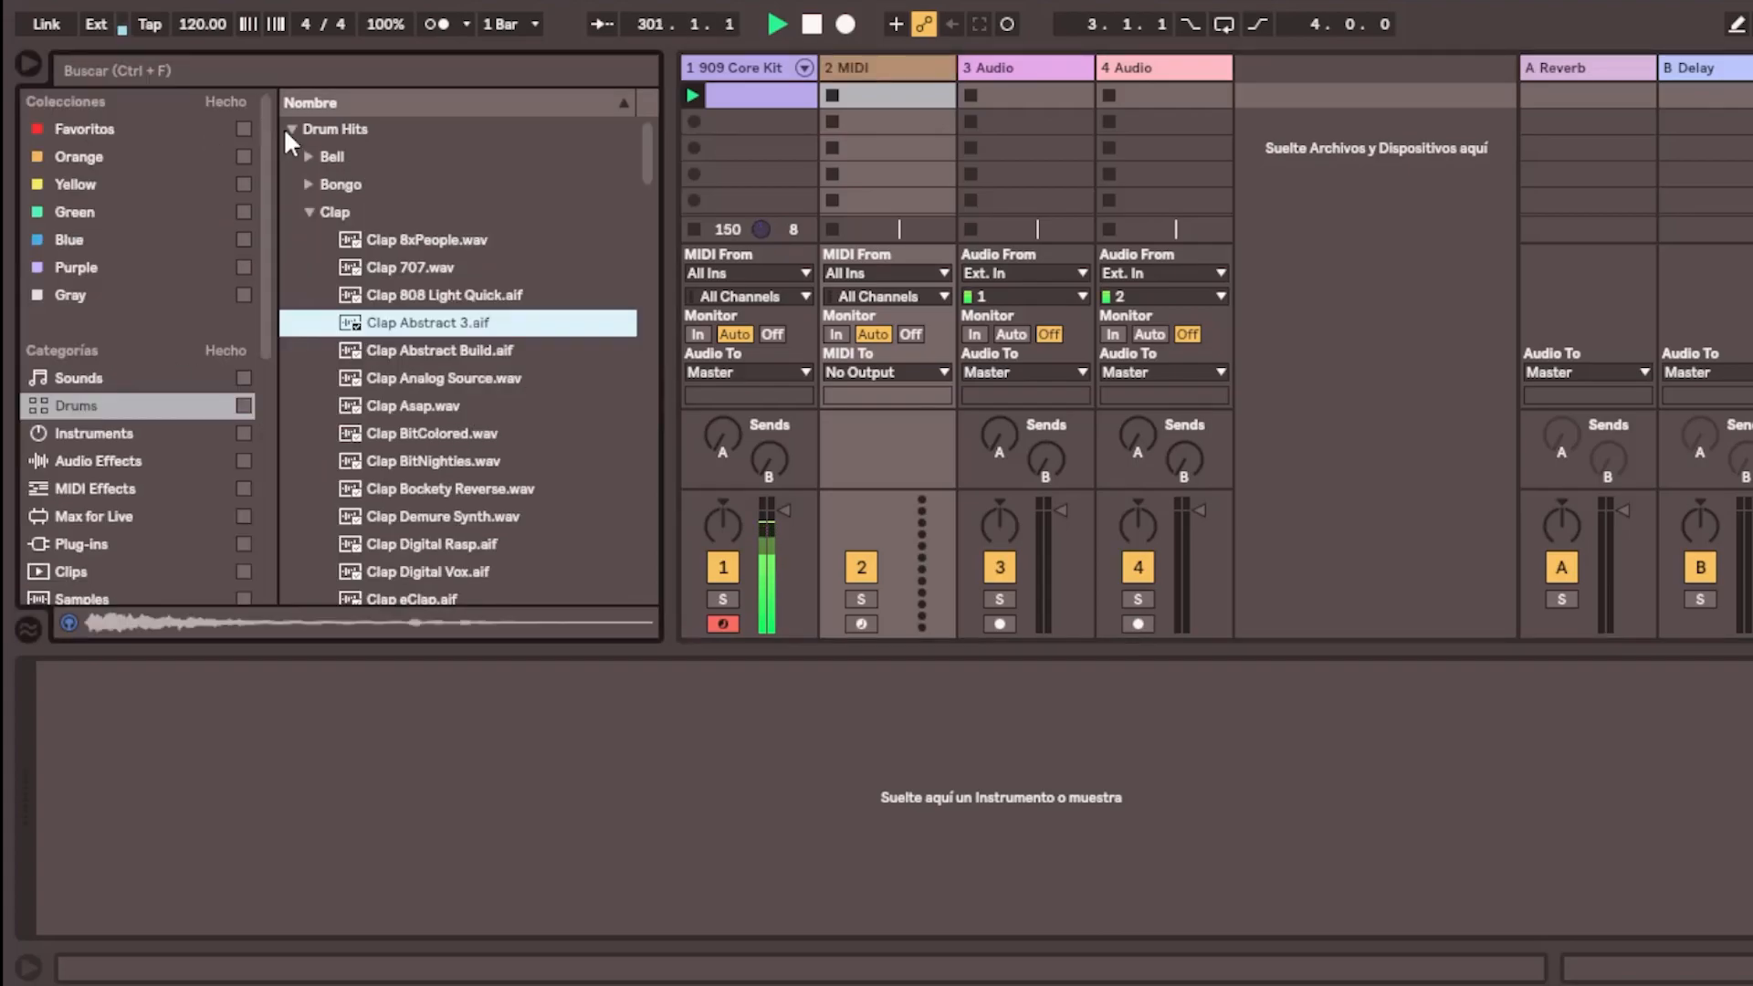
Audition the clap samples in the Drum Hits folder, from Clap Abstract Build to Clap Machine 4
click(290, 130)
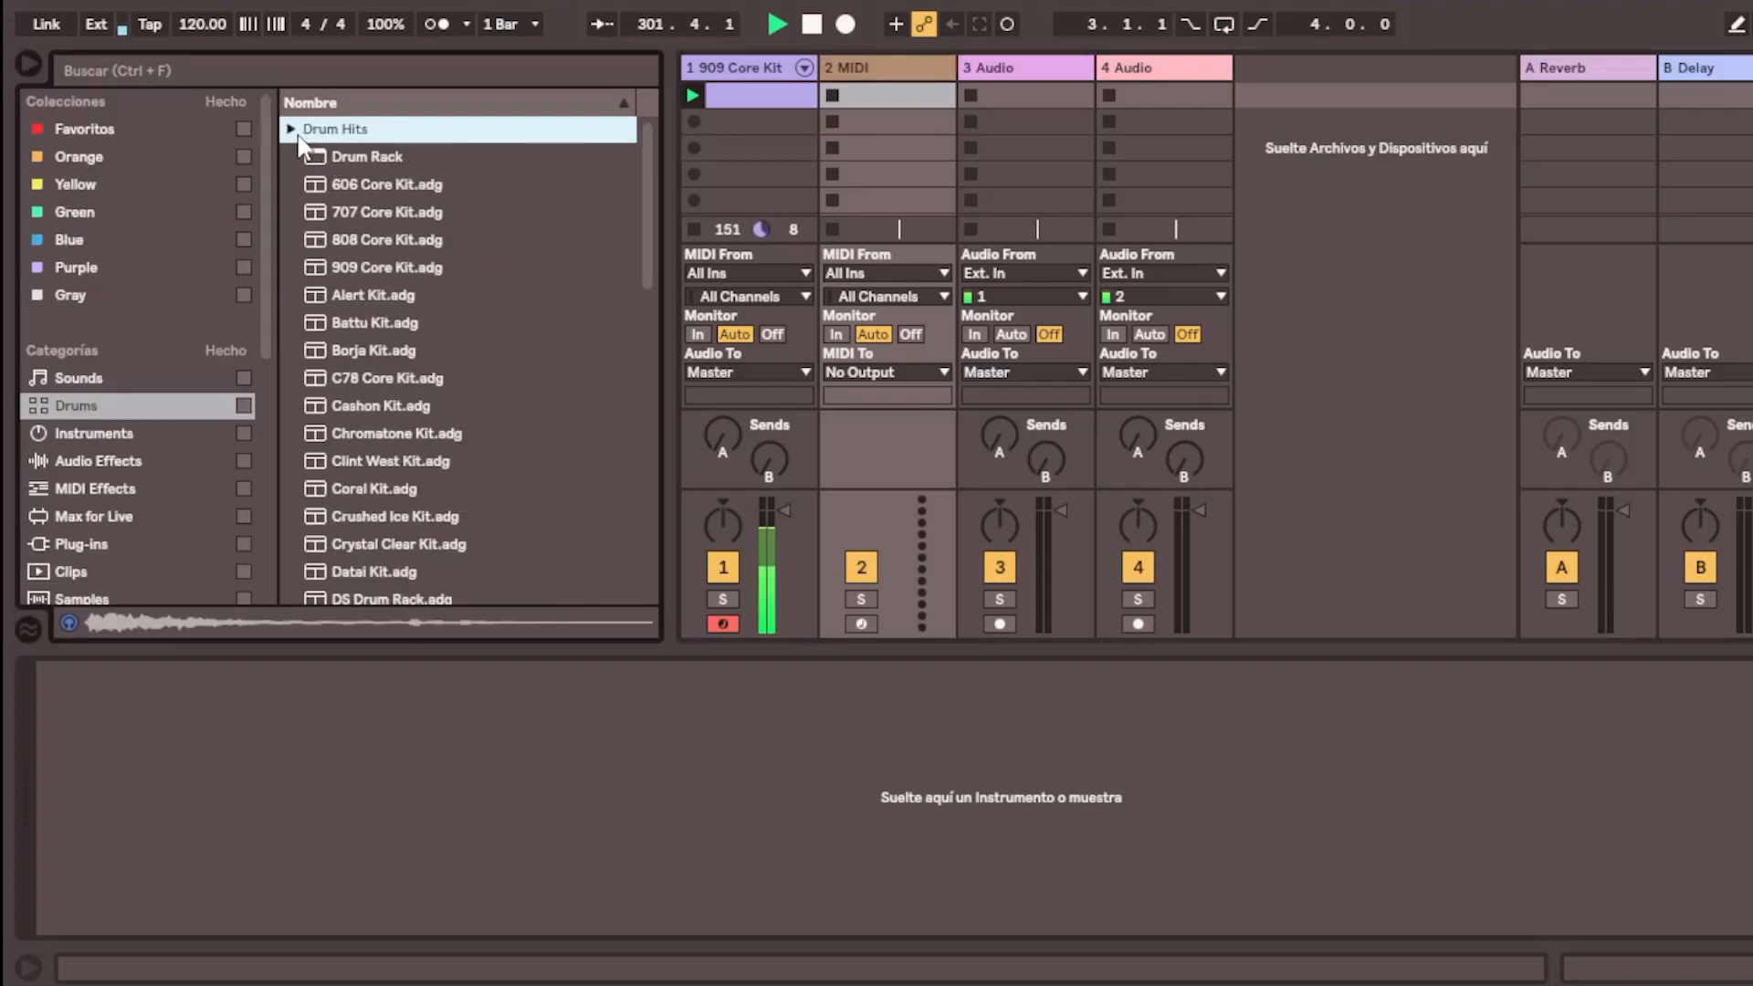
click(292, 130)
click(429, 329)
click(426, 375)
click(424, 461)
click(420, 538)
scroll(438, 402, down, 1)
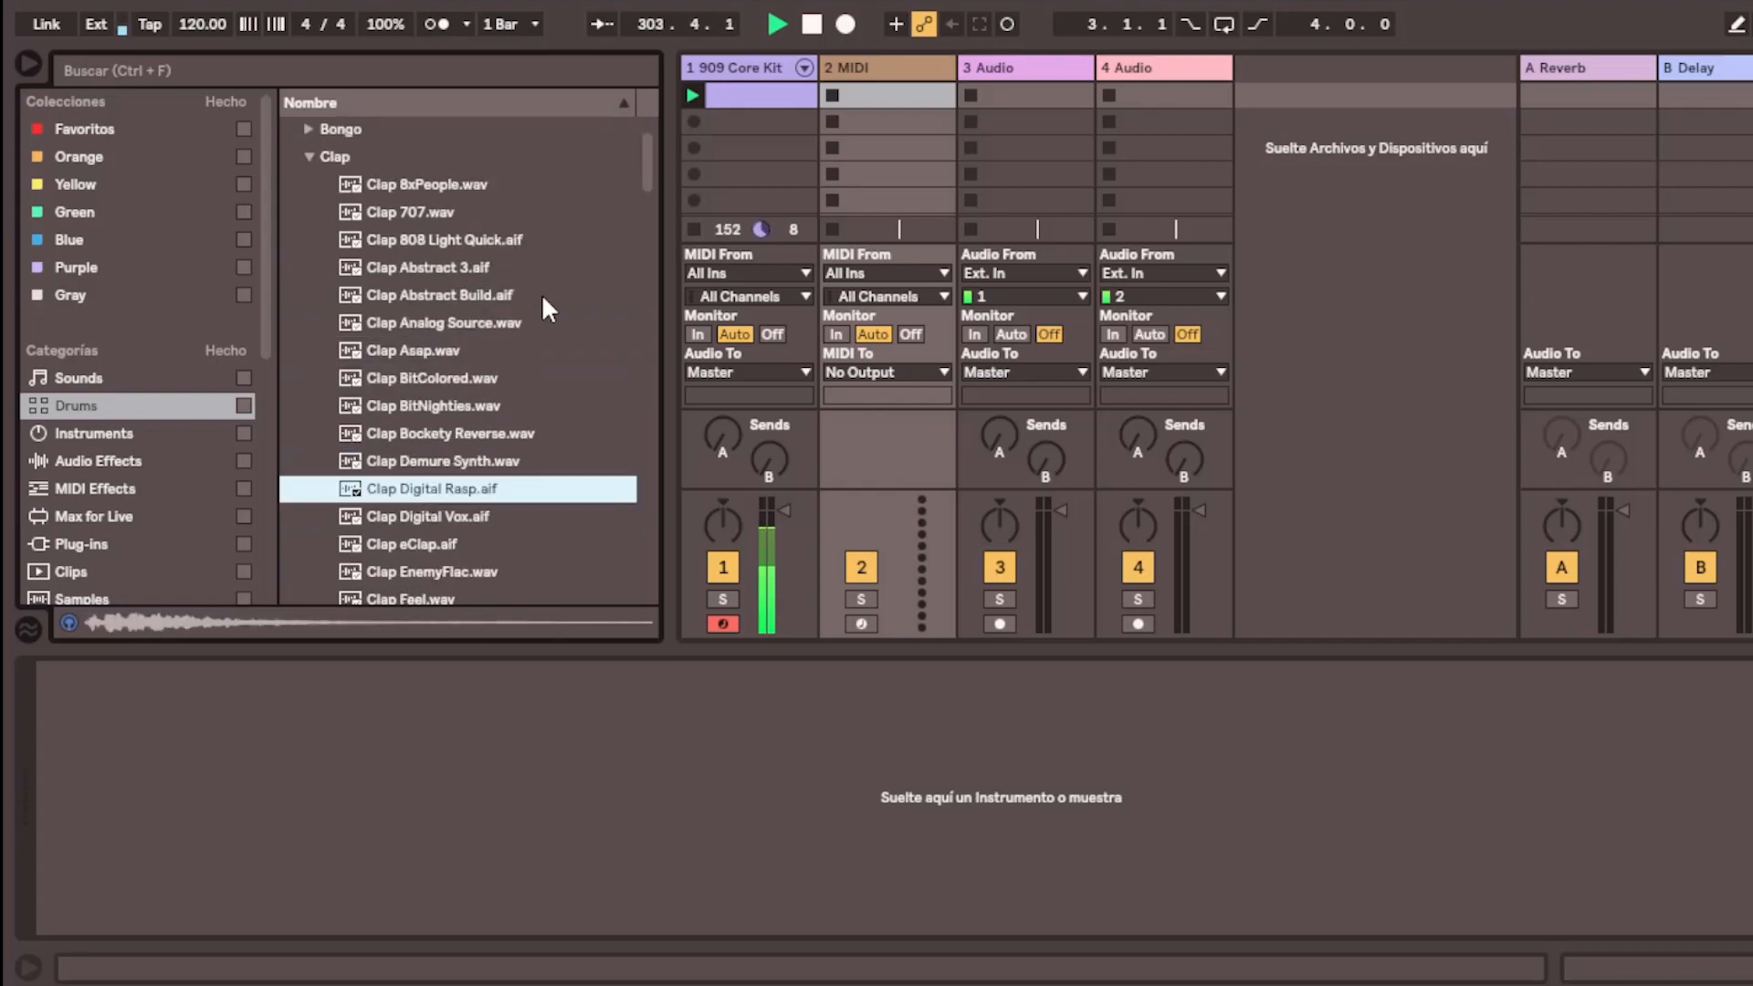
click(366, 384)
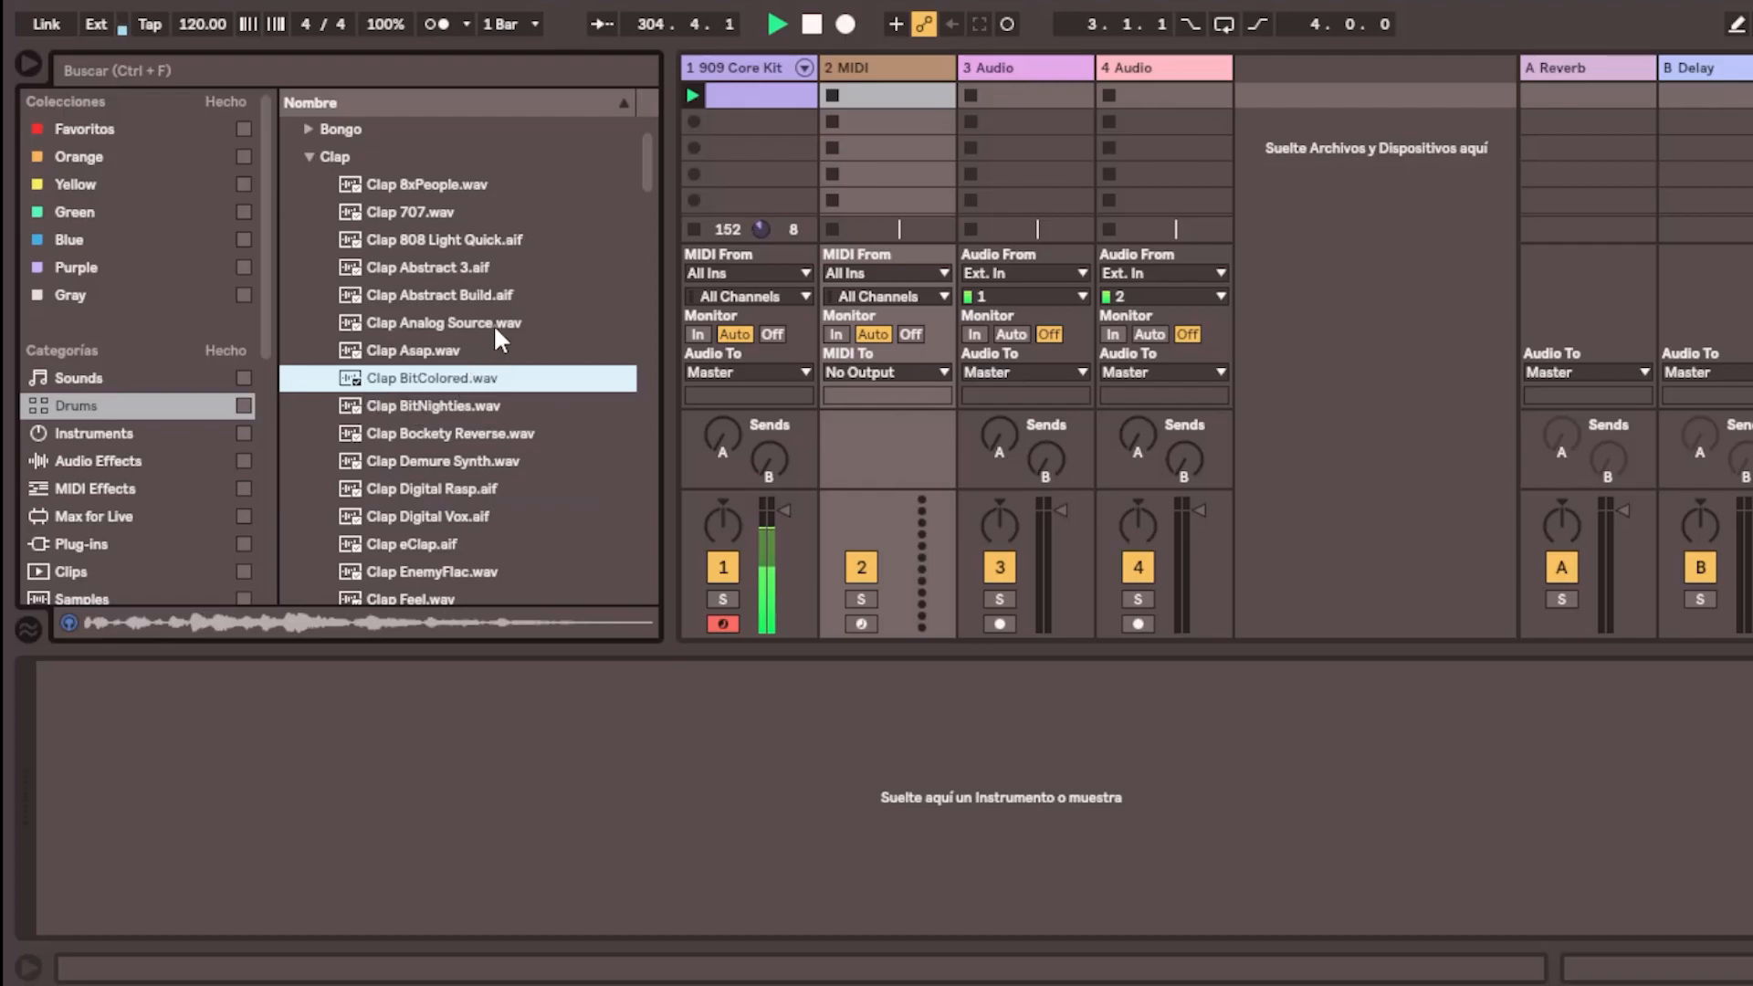
click(440, 296)
click(442, 215)
click(459, 294)
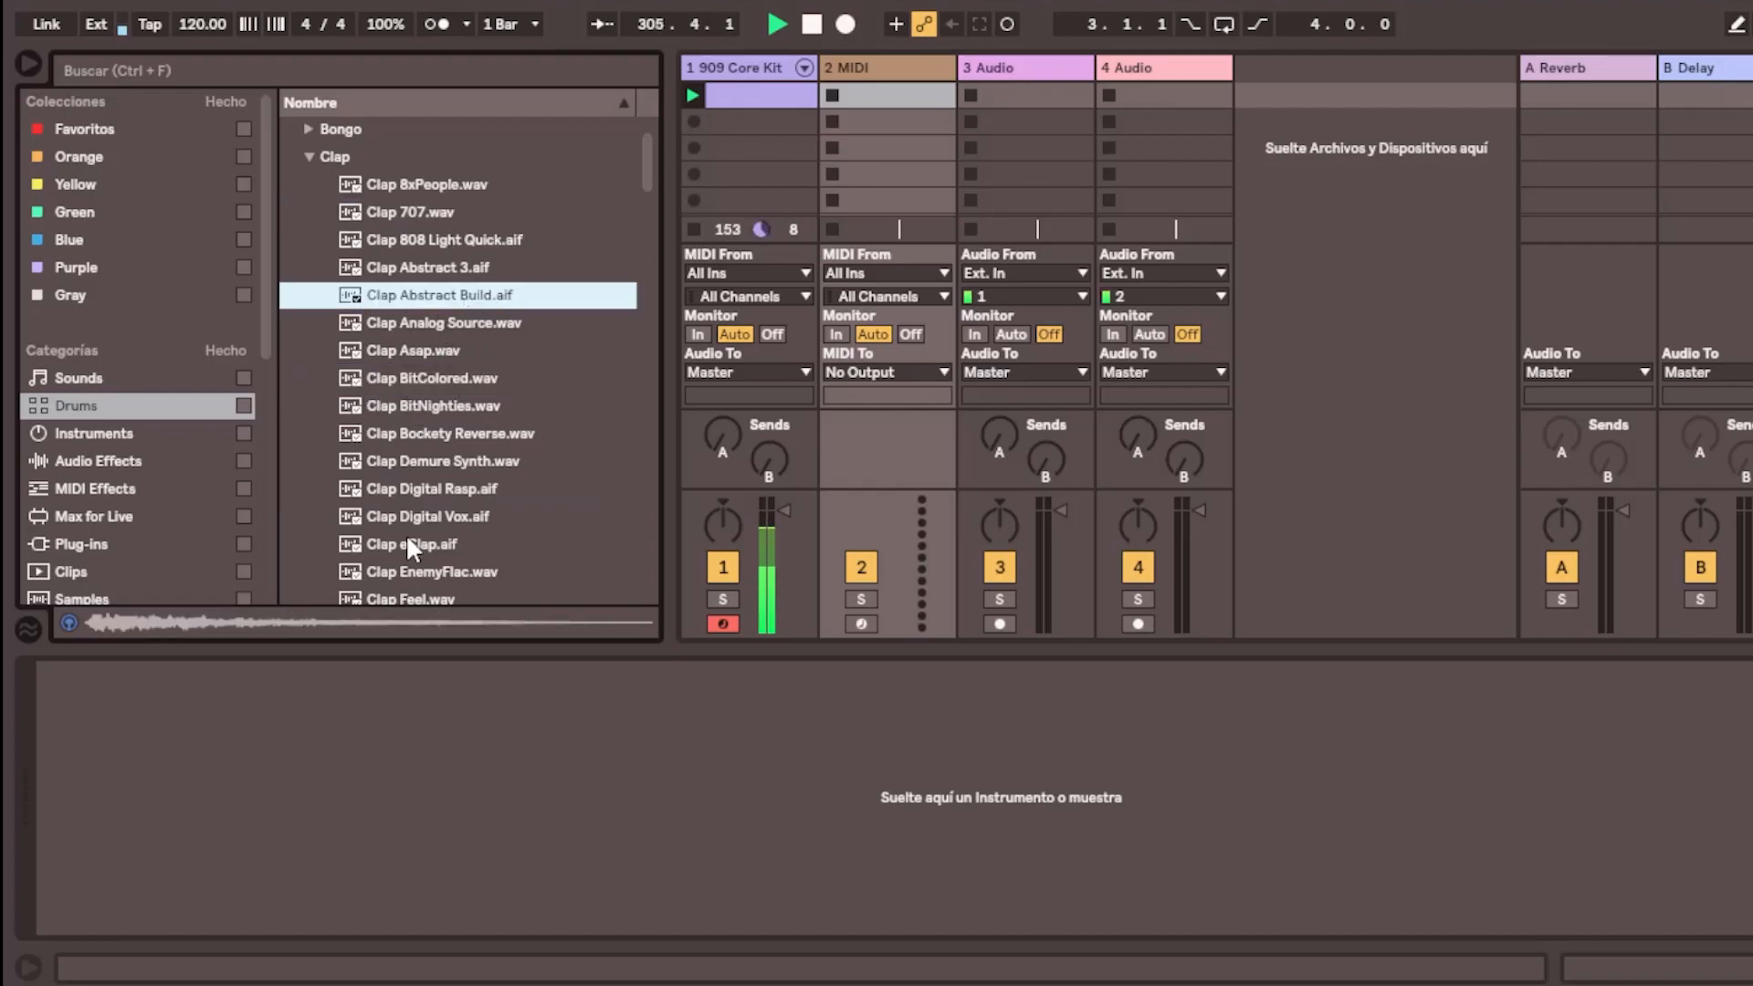
scroll(465, 538, down, 3)
click(418, 517)
click(425, 356)
click(321, 485)
click(415, 402)
scroll(416, 448, down, 2)
click(418, 464)
click(429, 515)
click(429, 546)
click(433, 493)
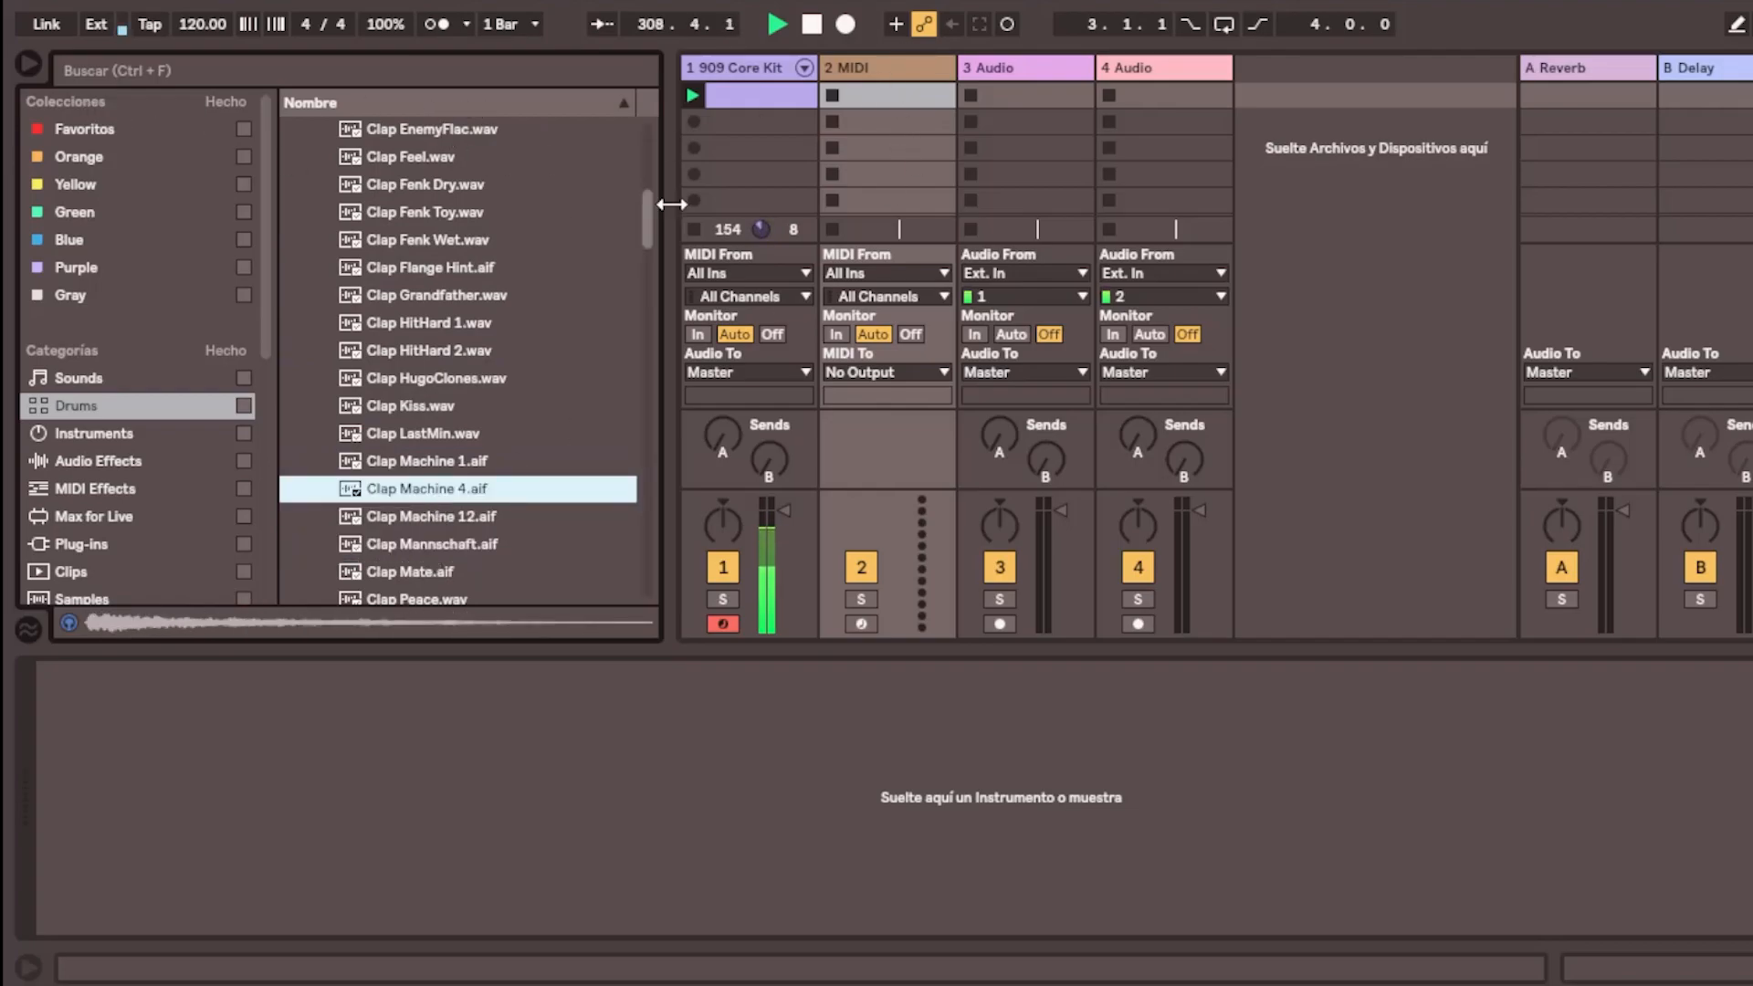
Collapse the Drum Hits folder and load an empty Drum Rack onto the new MIDI track
scroll(434, 274, up, 6)
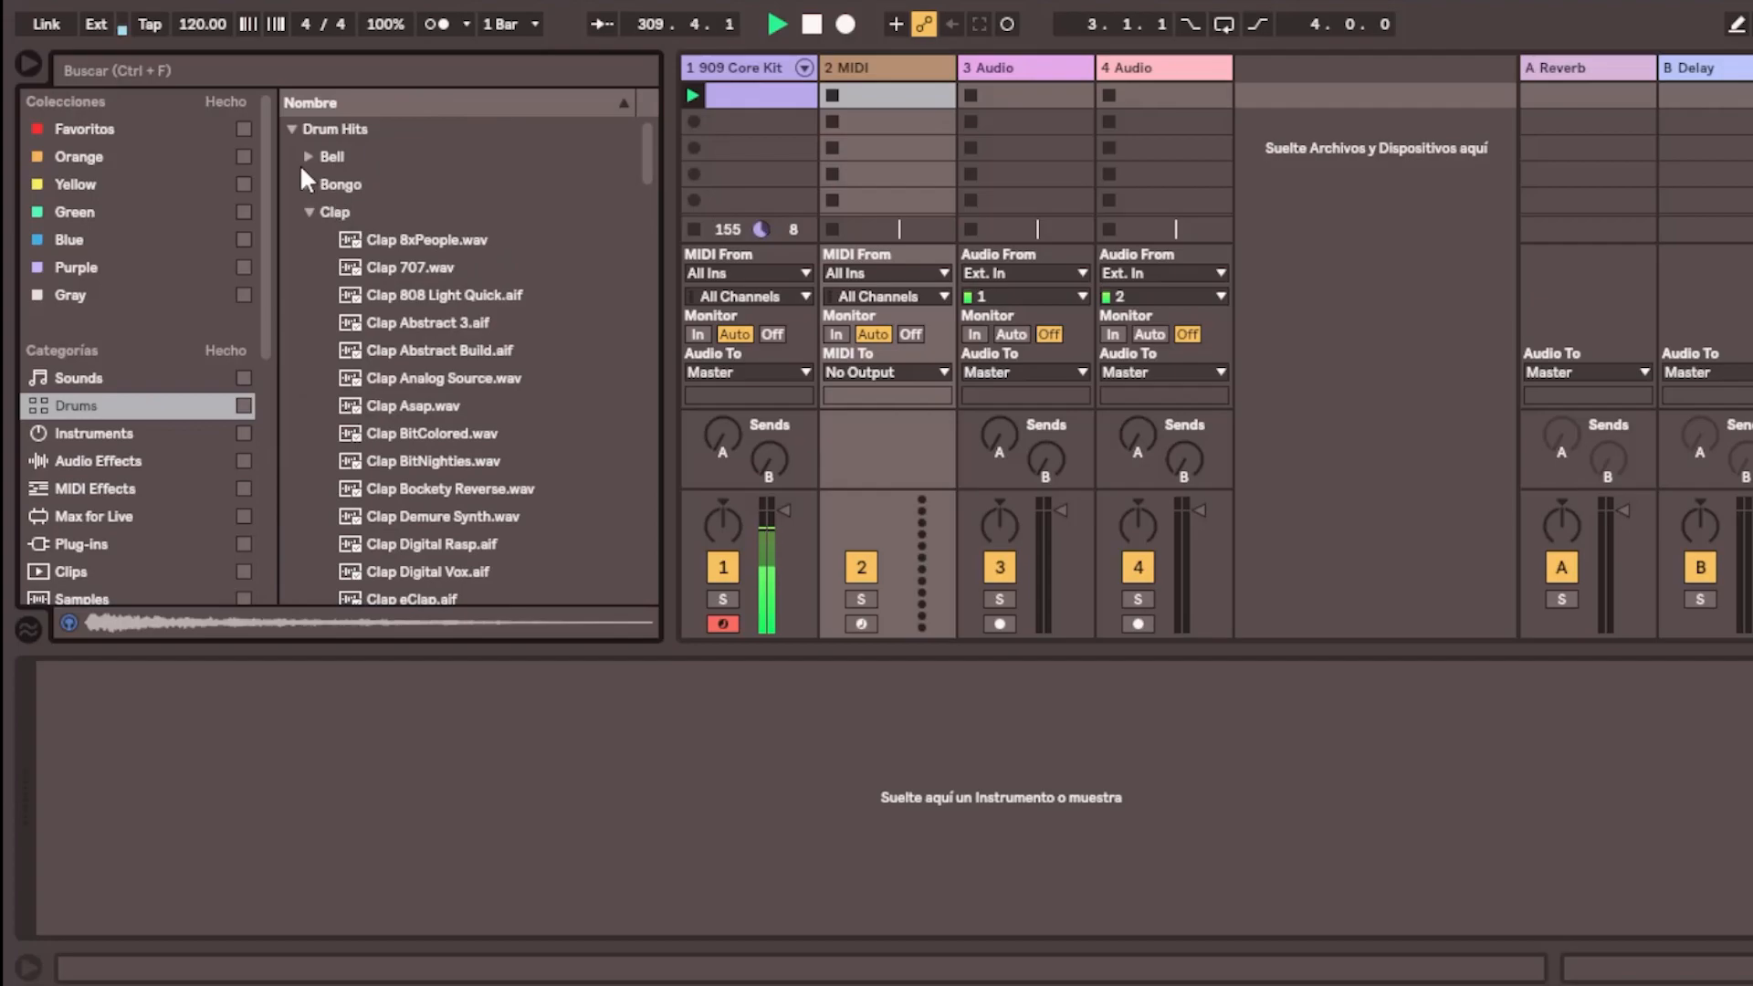
click(298, 134)
click(347, 160)
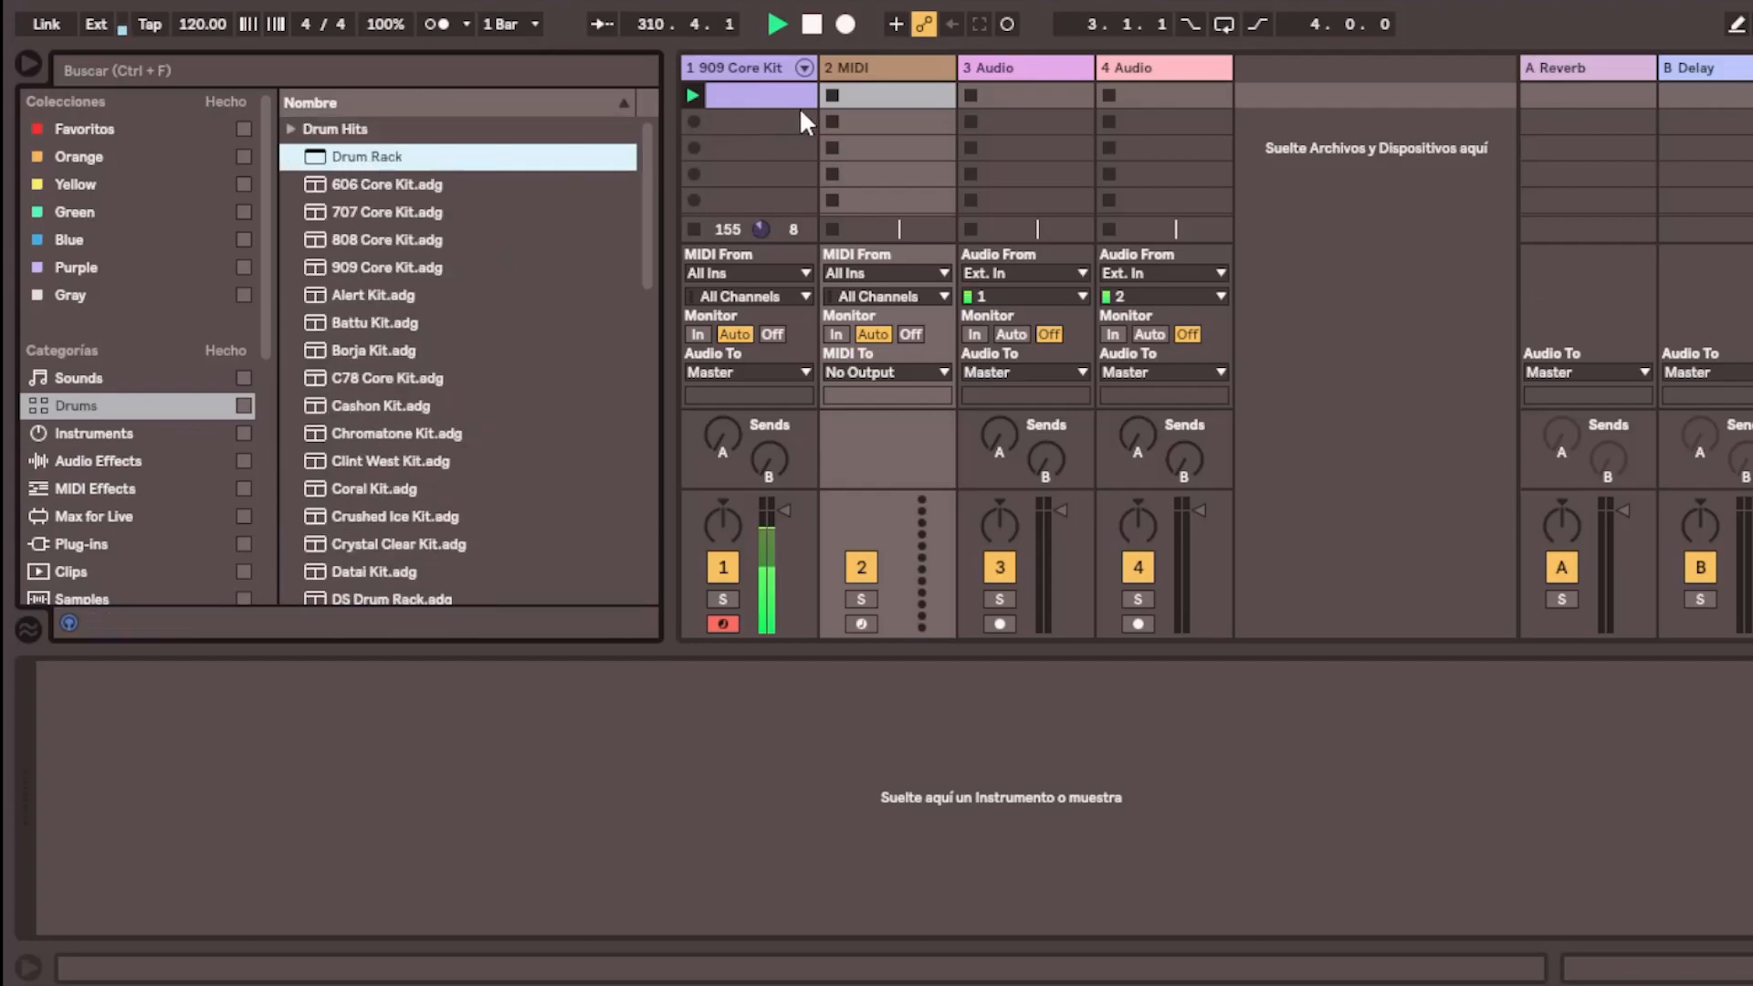
click(900, 73)
double_click(381, 160)
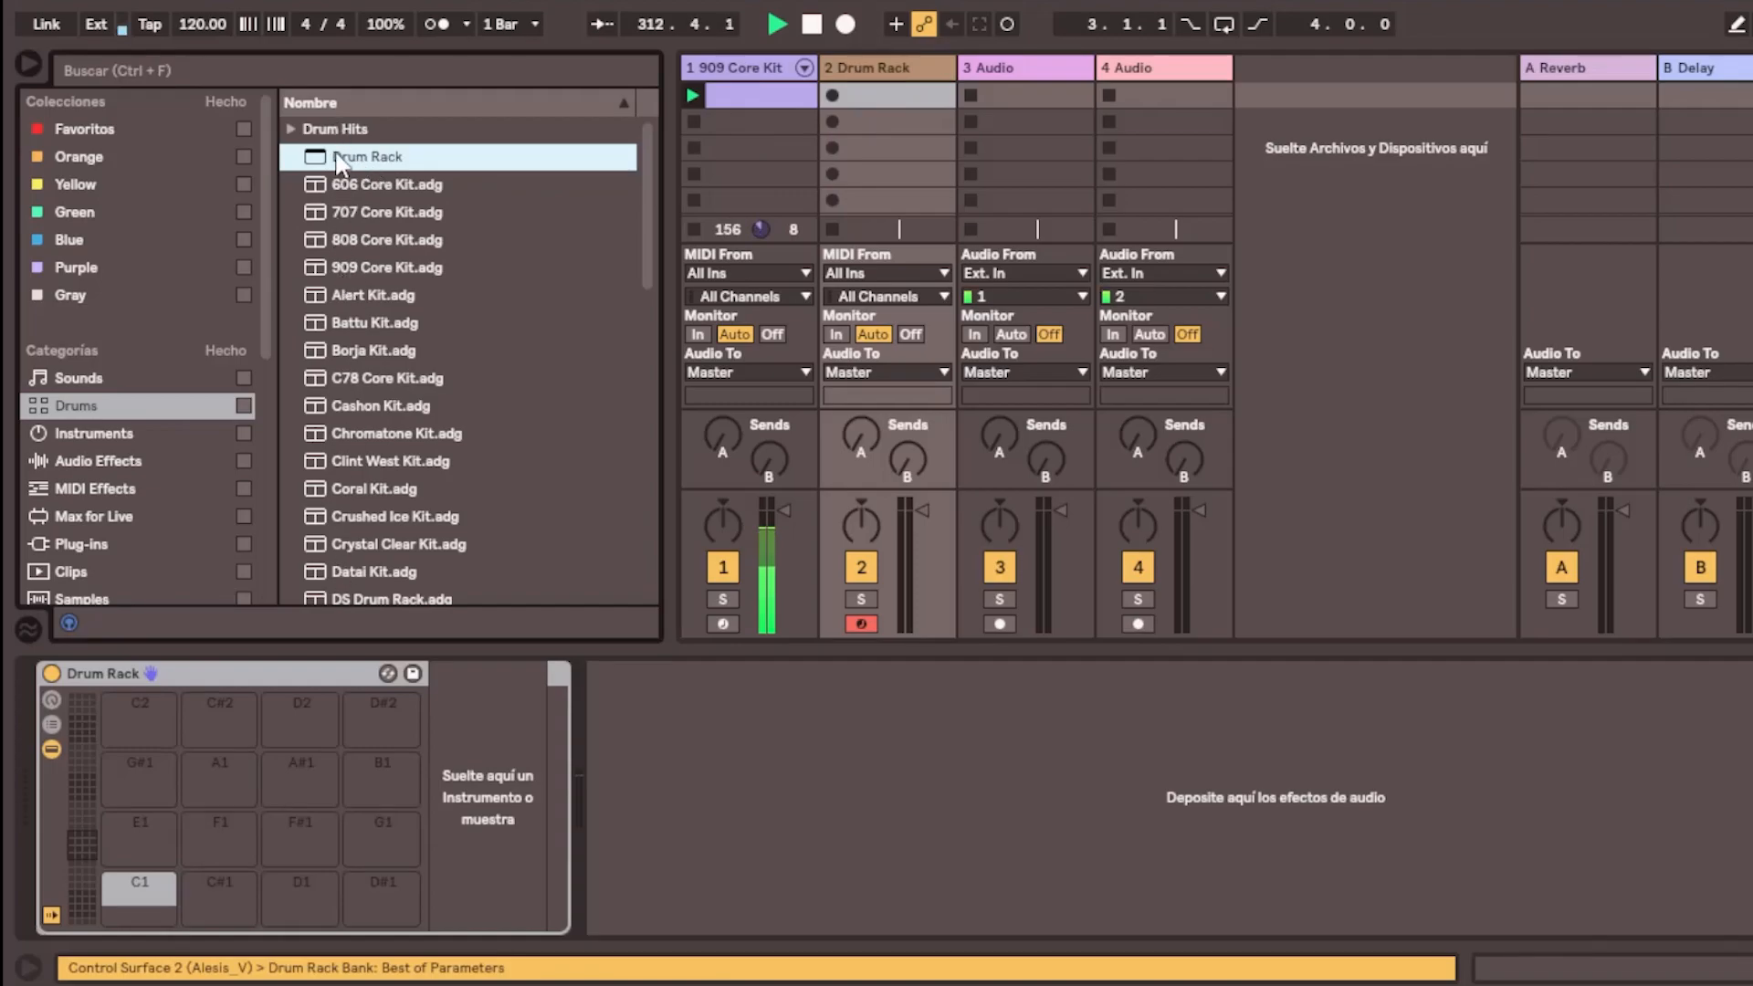
Audition more clap samples from Drum Hits and load Clap Digital Rasp onto the Drum Rack's C1 pad
click(337, 132)
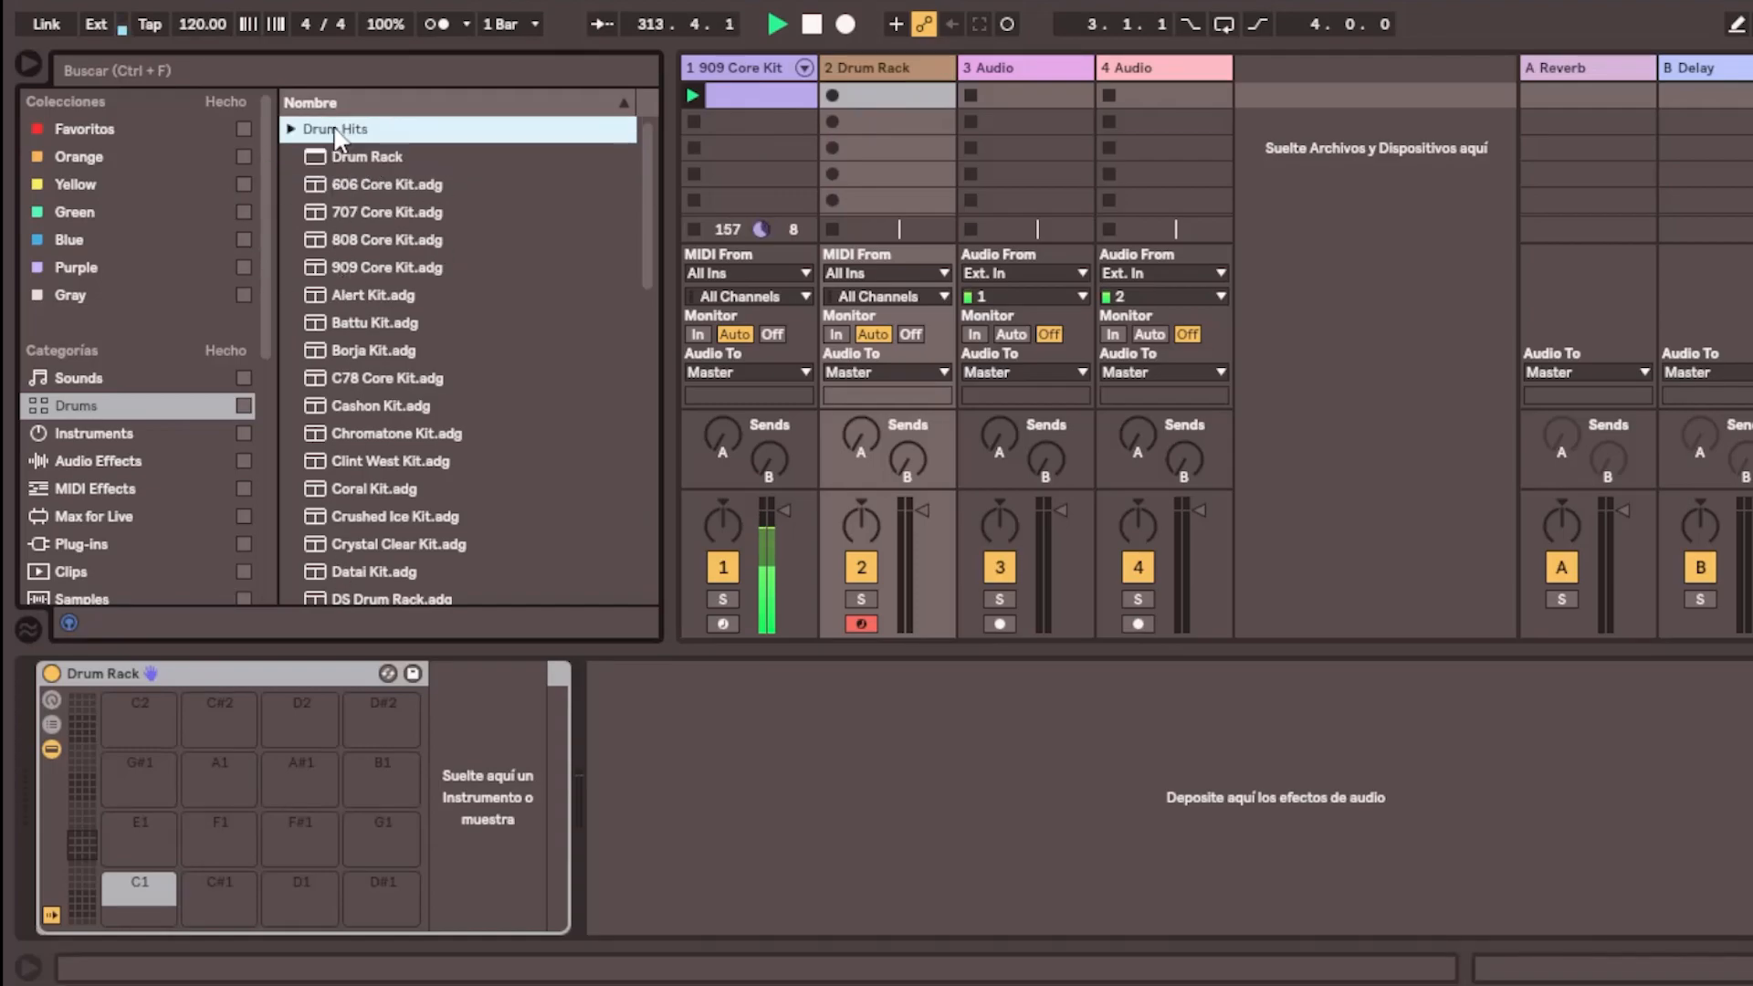
click(295, 128)
scroll(405, 355, down, 2)
click(406, 355)
click(421, 211)
click(424, 246)
click(425, 320)
click(425, 293)
click(426, 266)
click(427, 294)
click(432, 241)
click(431, 214)
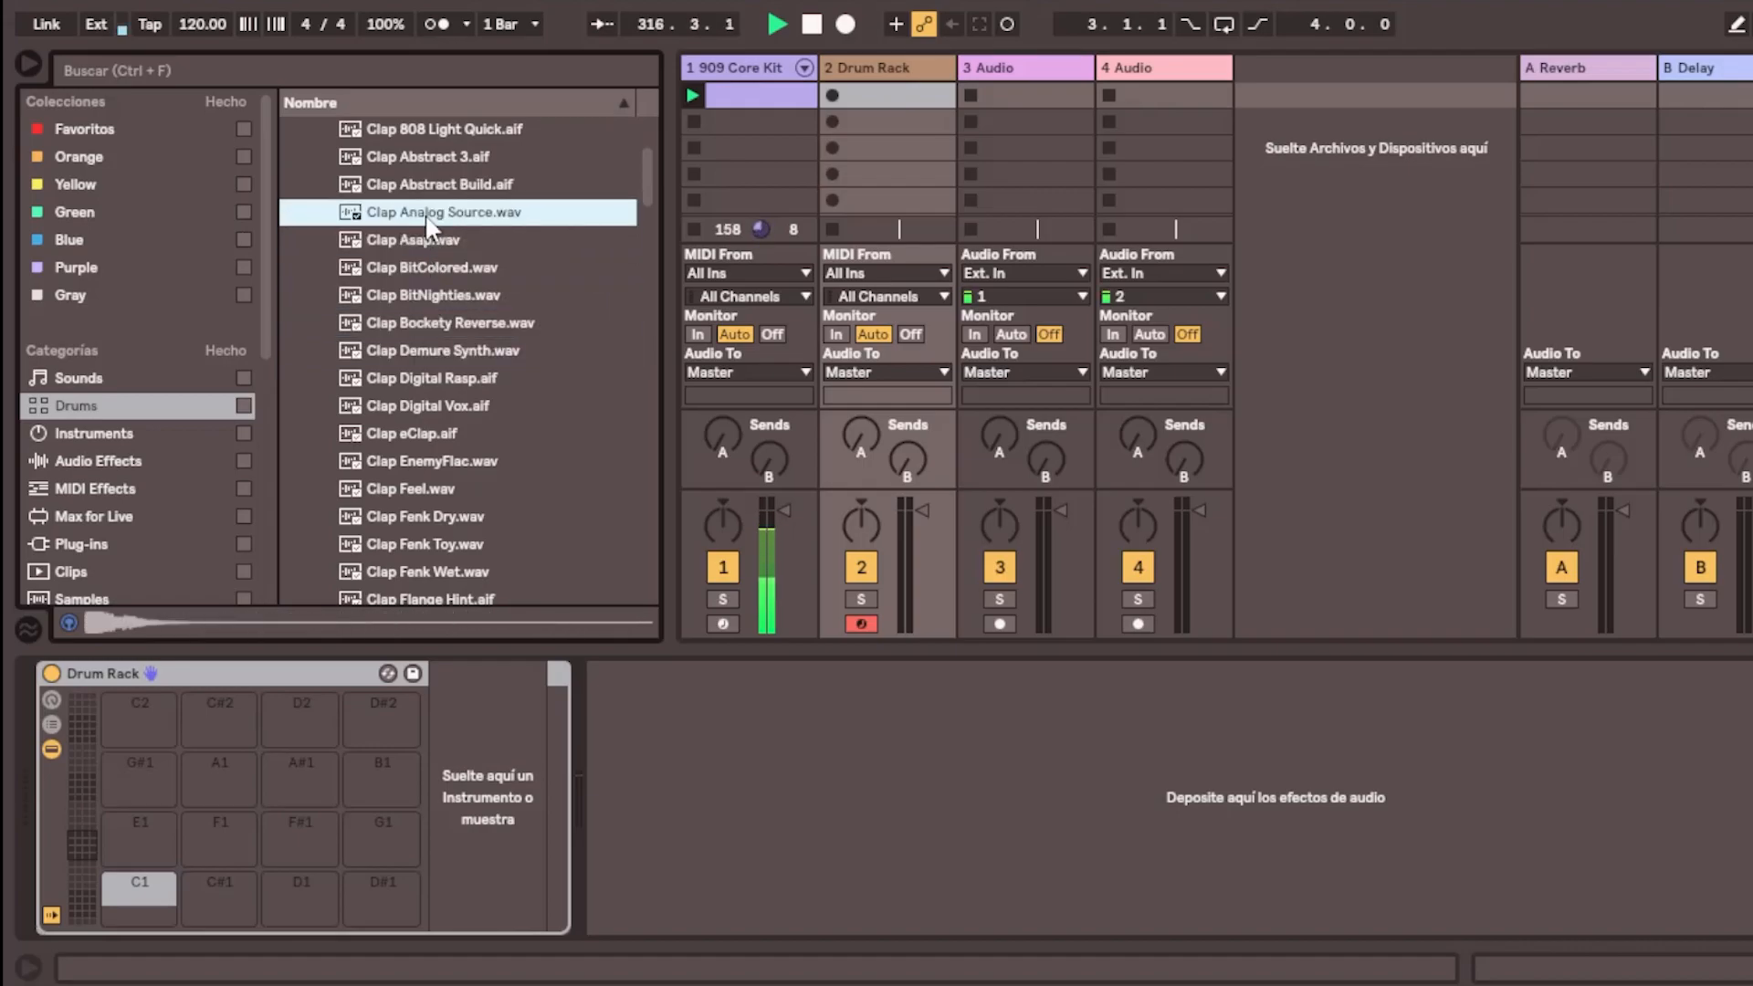
click(446, 354)
click(449, 382)
drag(456, 388, 142, 885)
Audition further claps and load Clap Grandfather onto the Drum Rack's C#1 pad
click(433, 324)
click(441, 379)
click(447, 409)
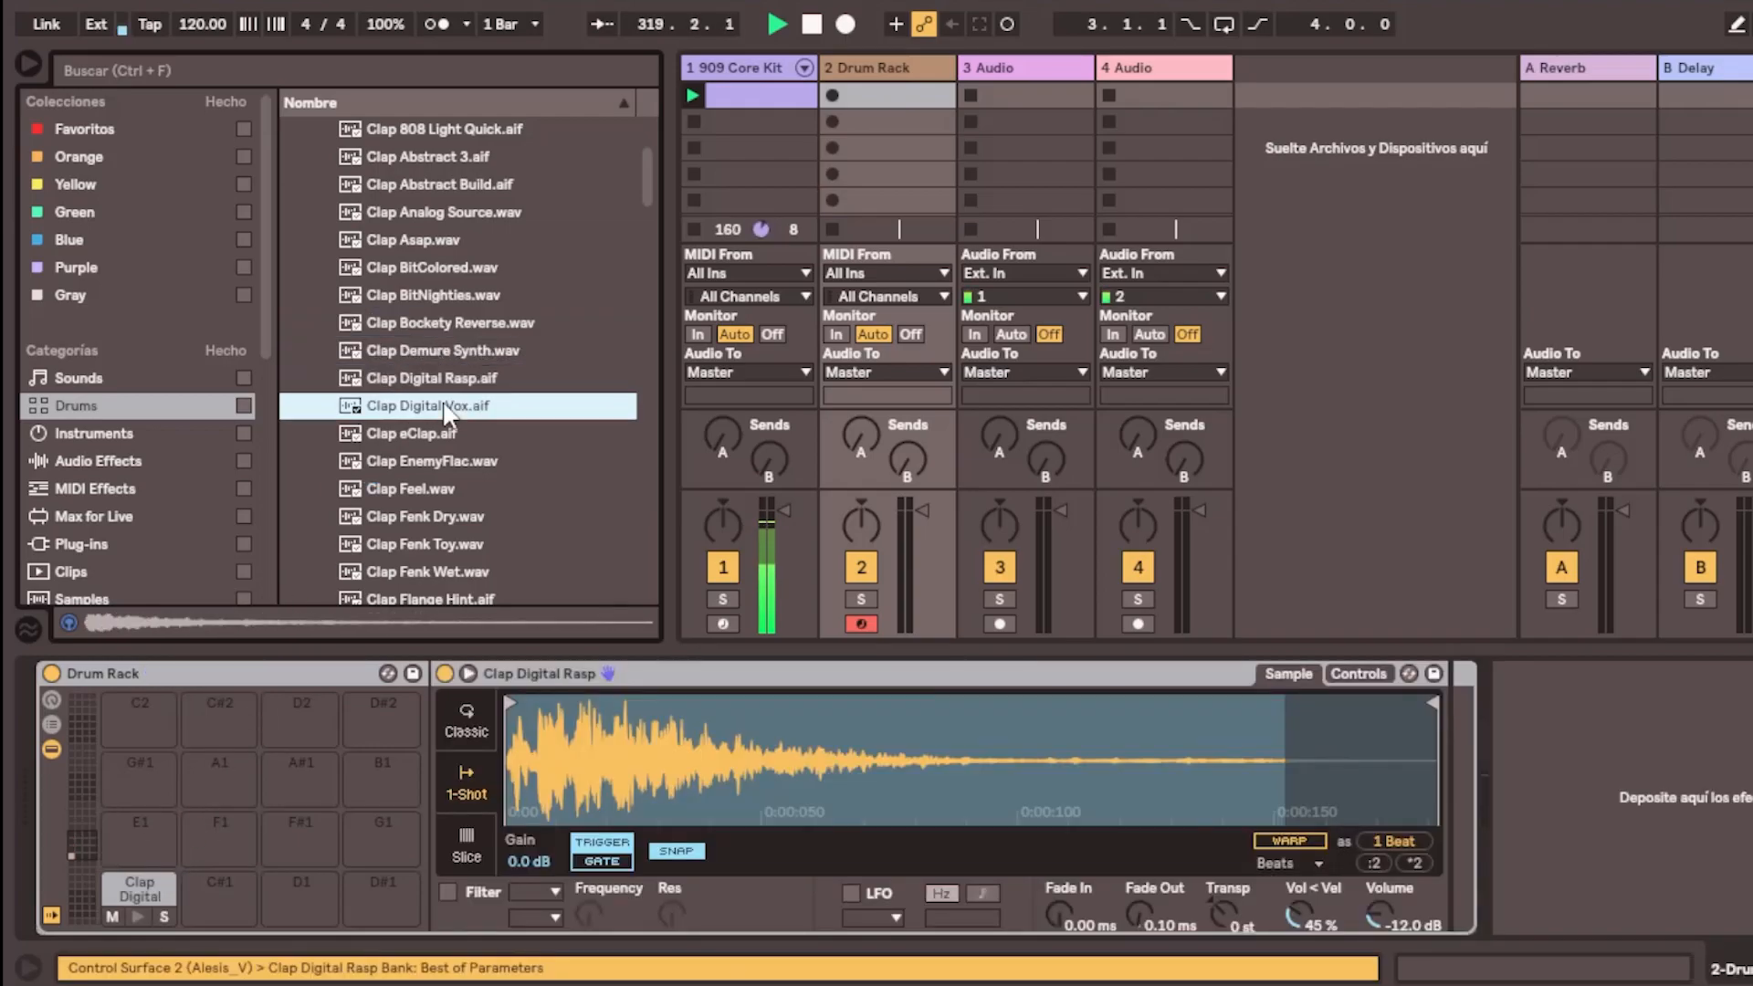
click(420, 439)
click(430, 463)
click(433, 490)
scroll(433, 490, down, 1)
click(439, 433)
click(451, 480)
click(456, 517)
click(461, 545)
click(454, 501)
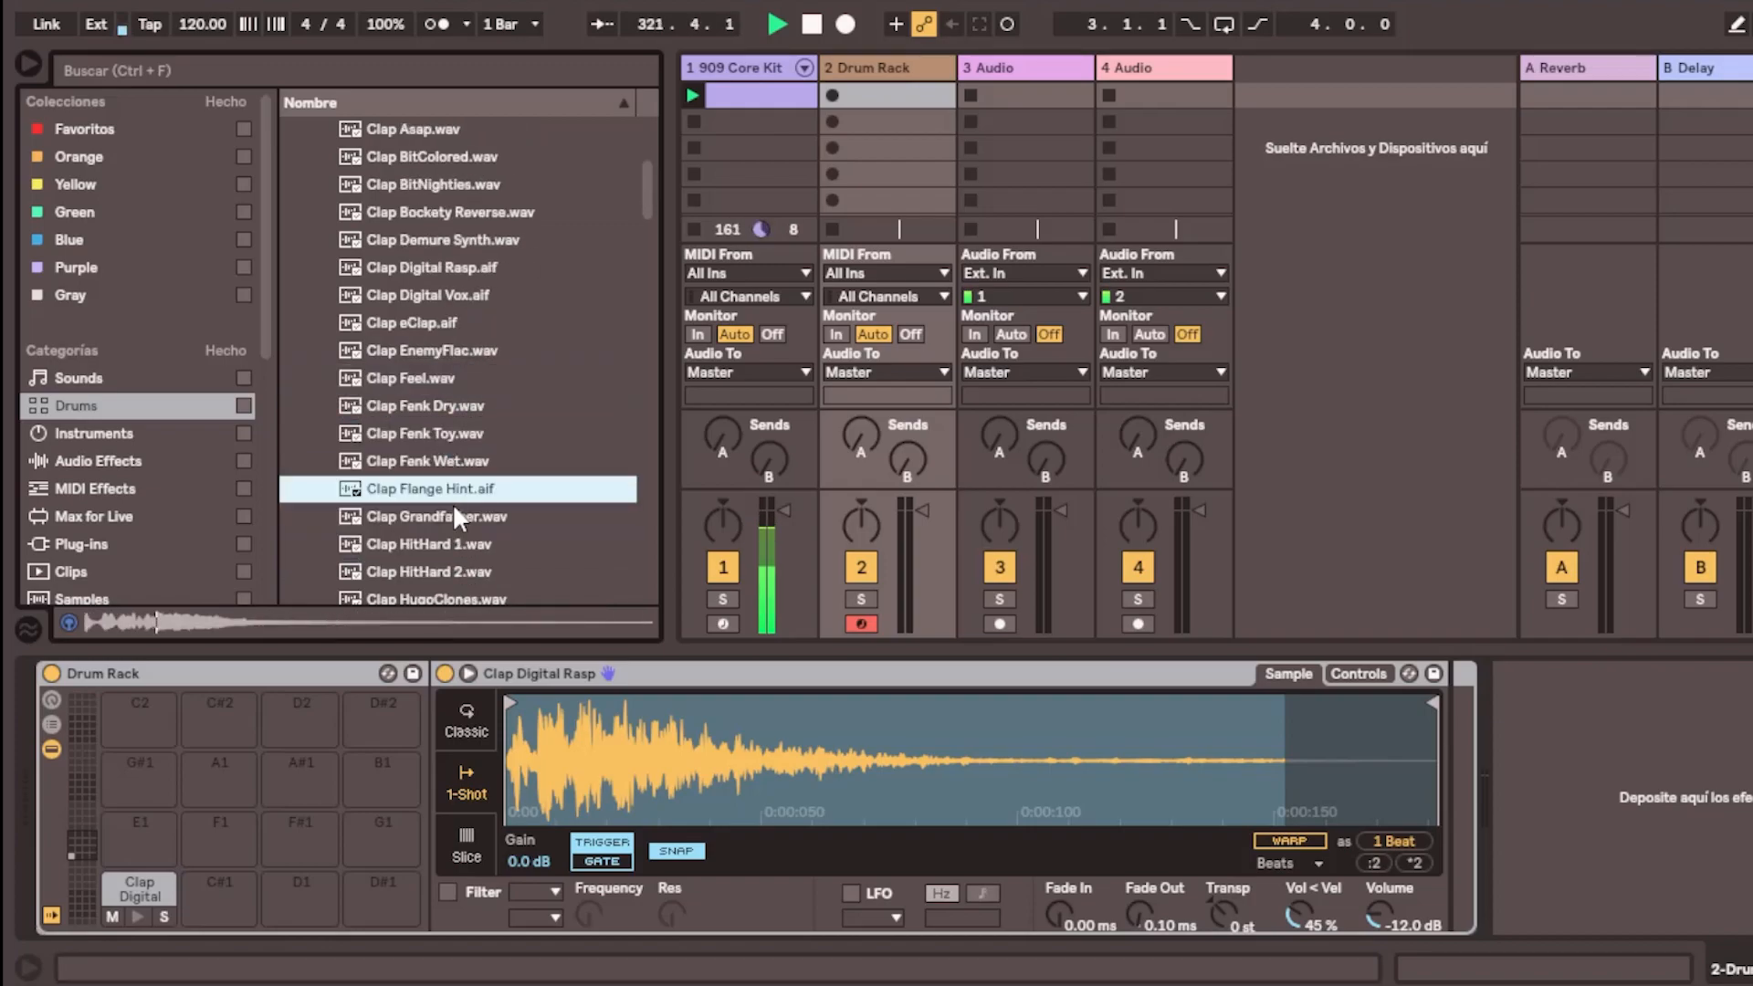
click(455, 519)
drag(416, 528, 219, 893)
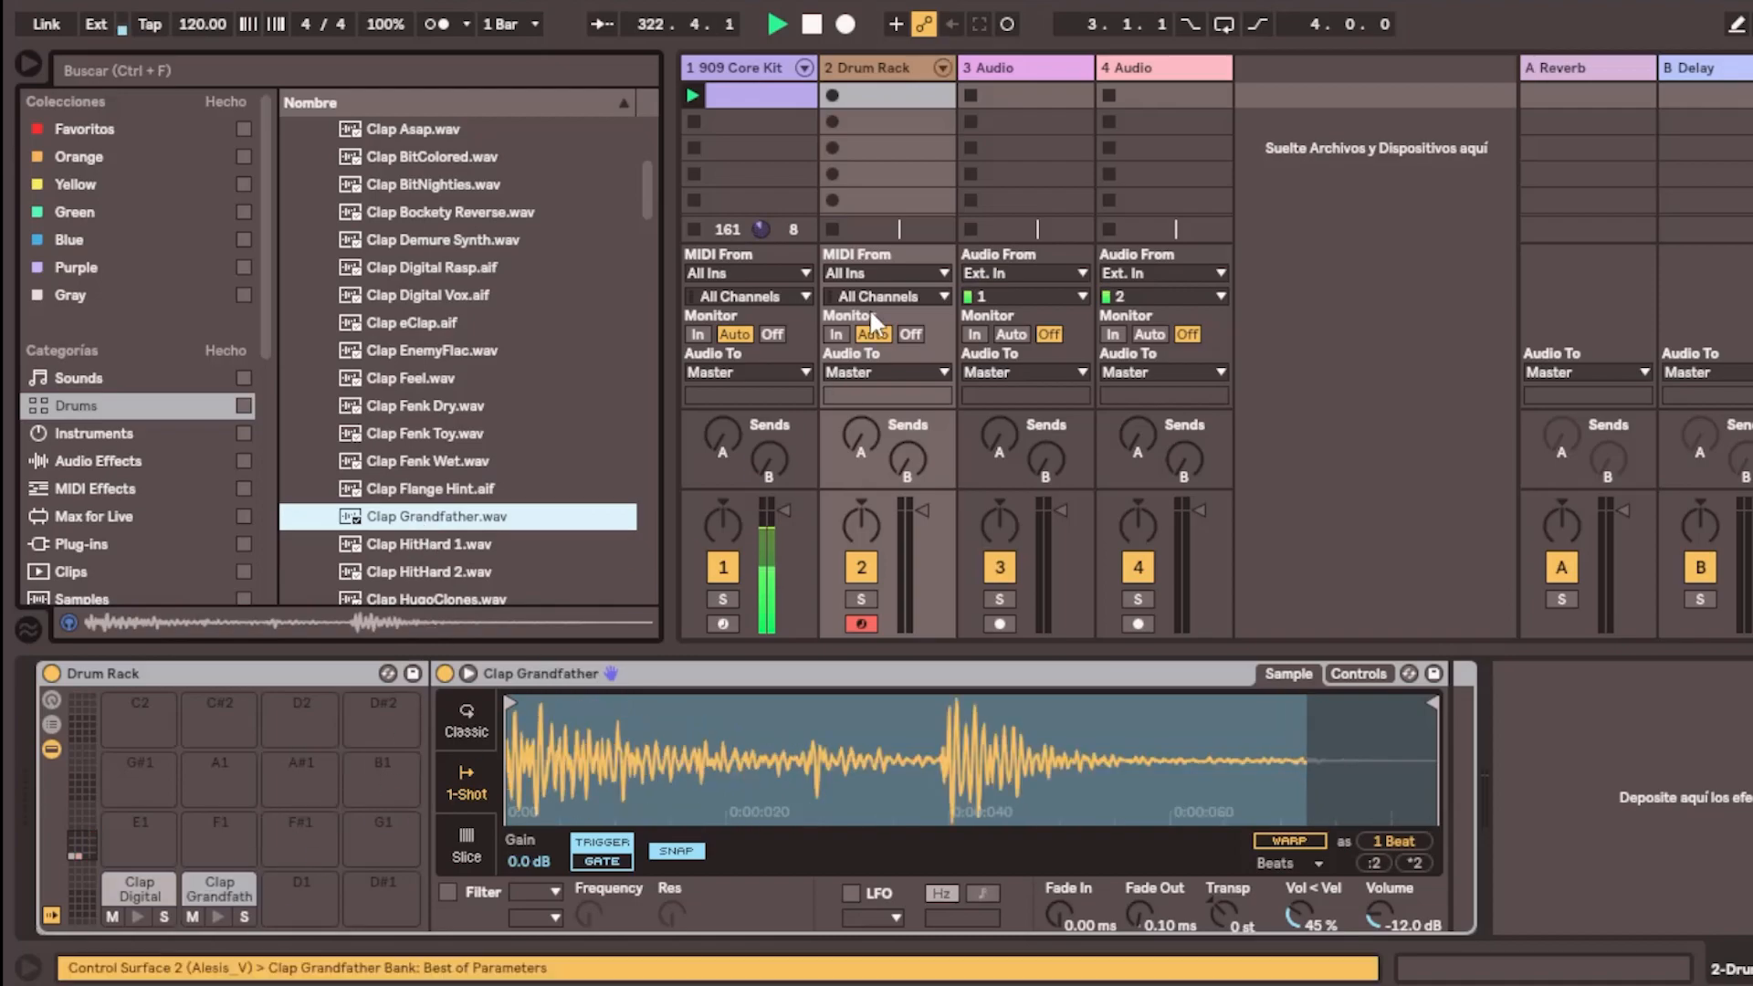
Create a one-bar clip in the Drum Rack track's first slot with Clap Grandfather notes on 1.2 and 1.4, and launch it
double_click(892, 97)
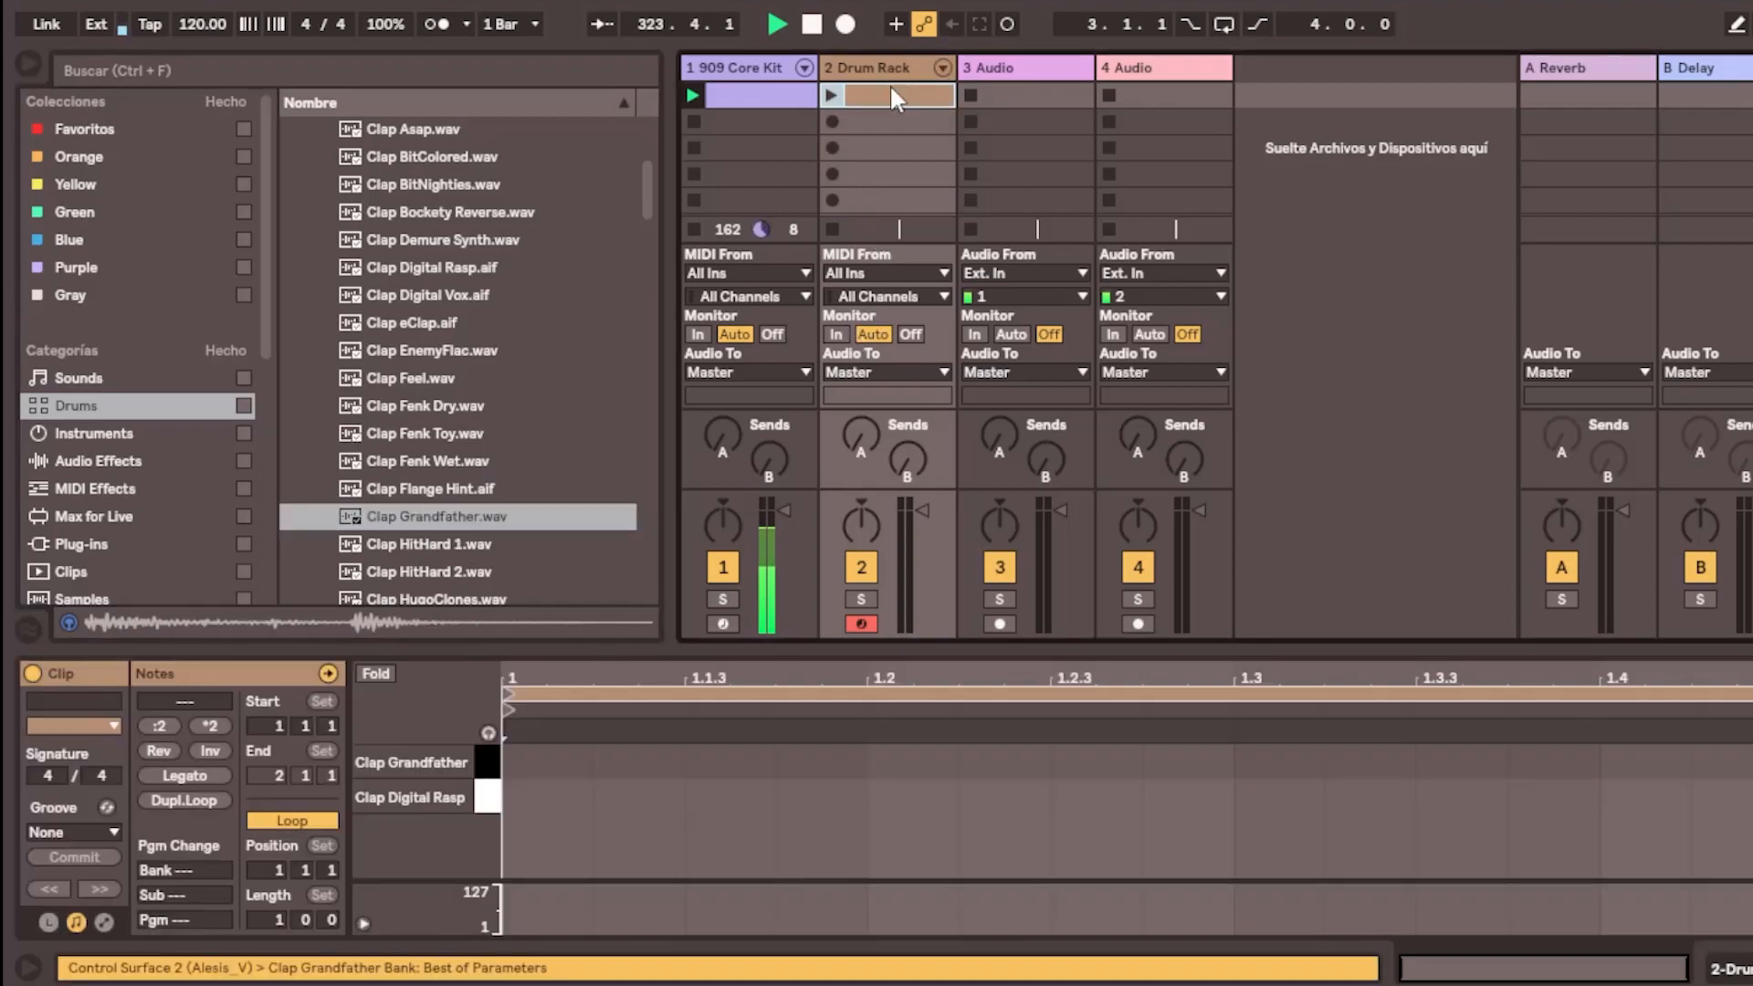
click(1603, 757)
click(816, 95)
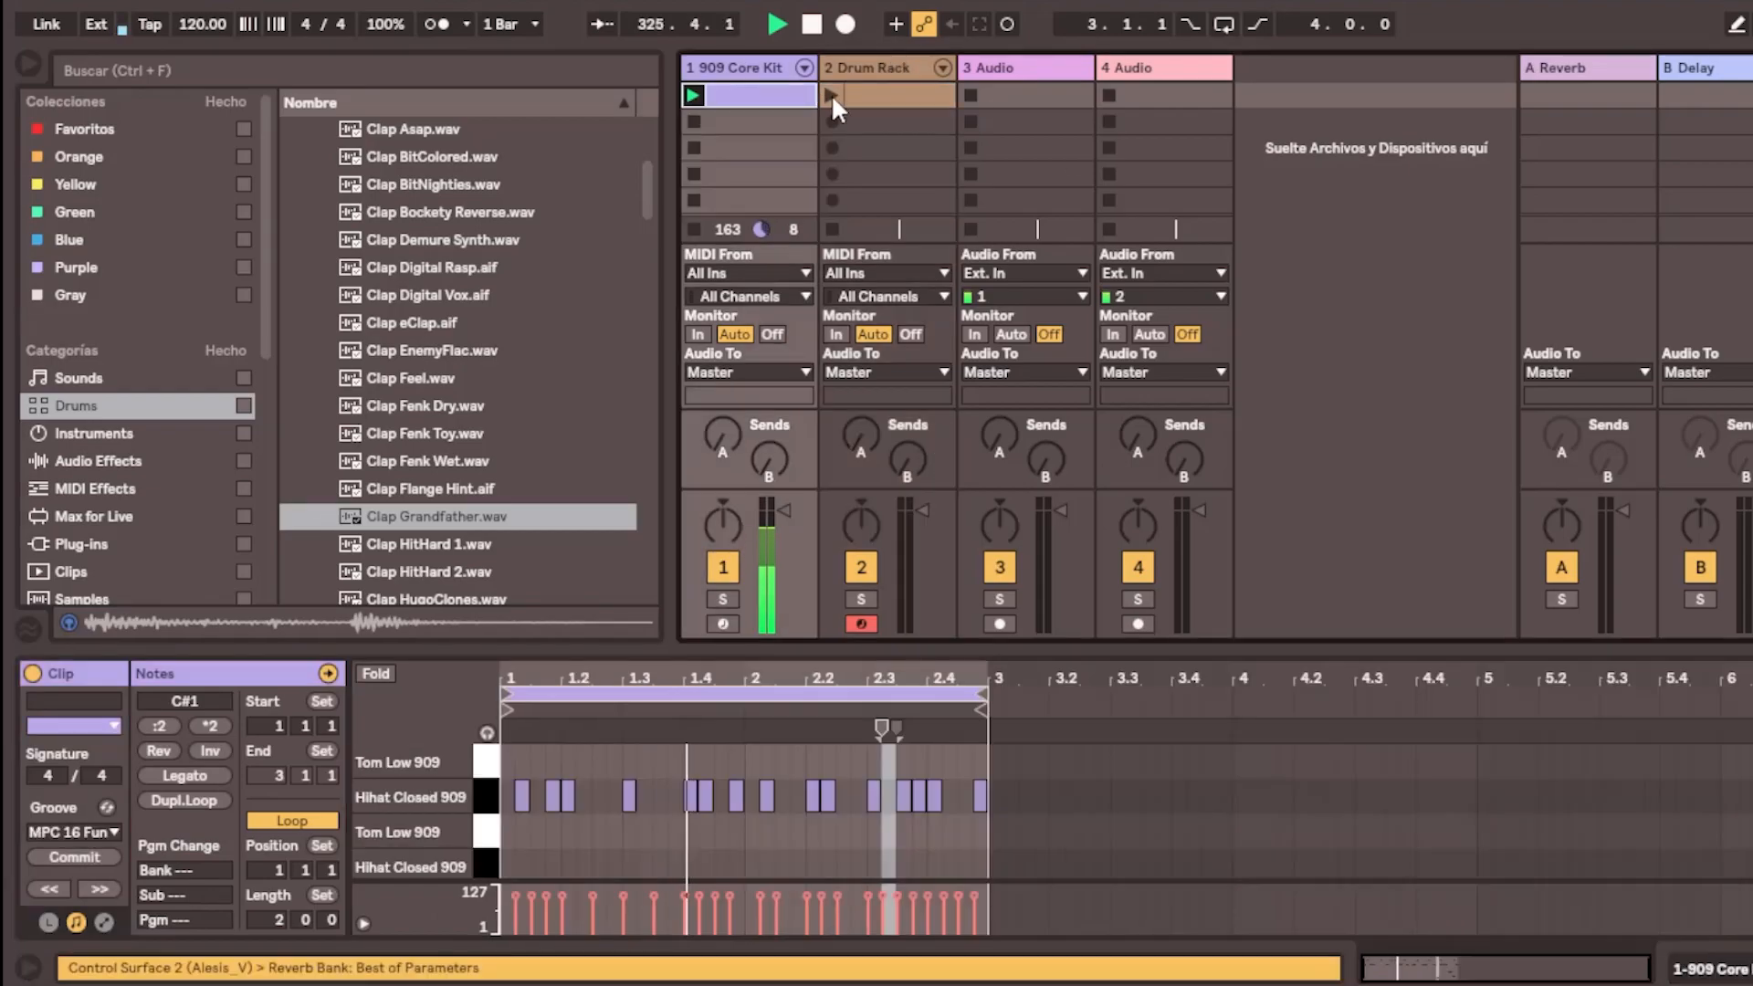
click(830, 95)
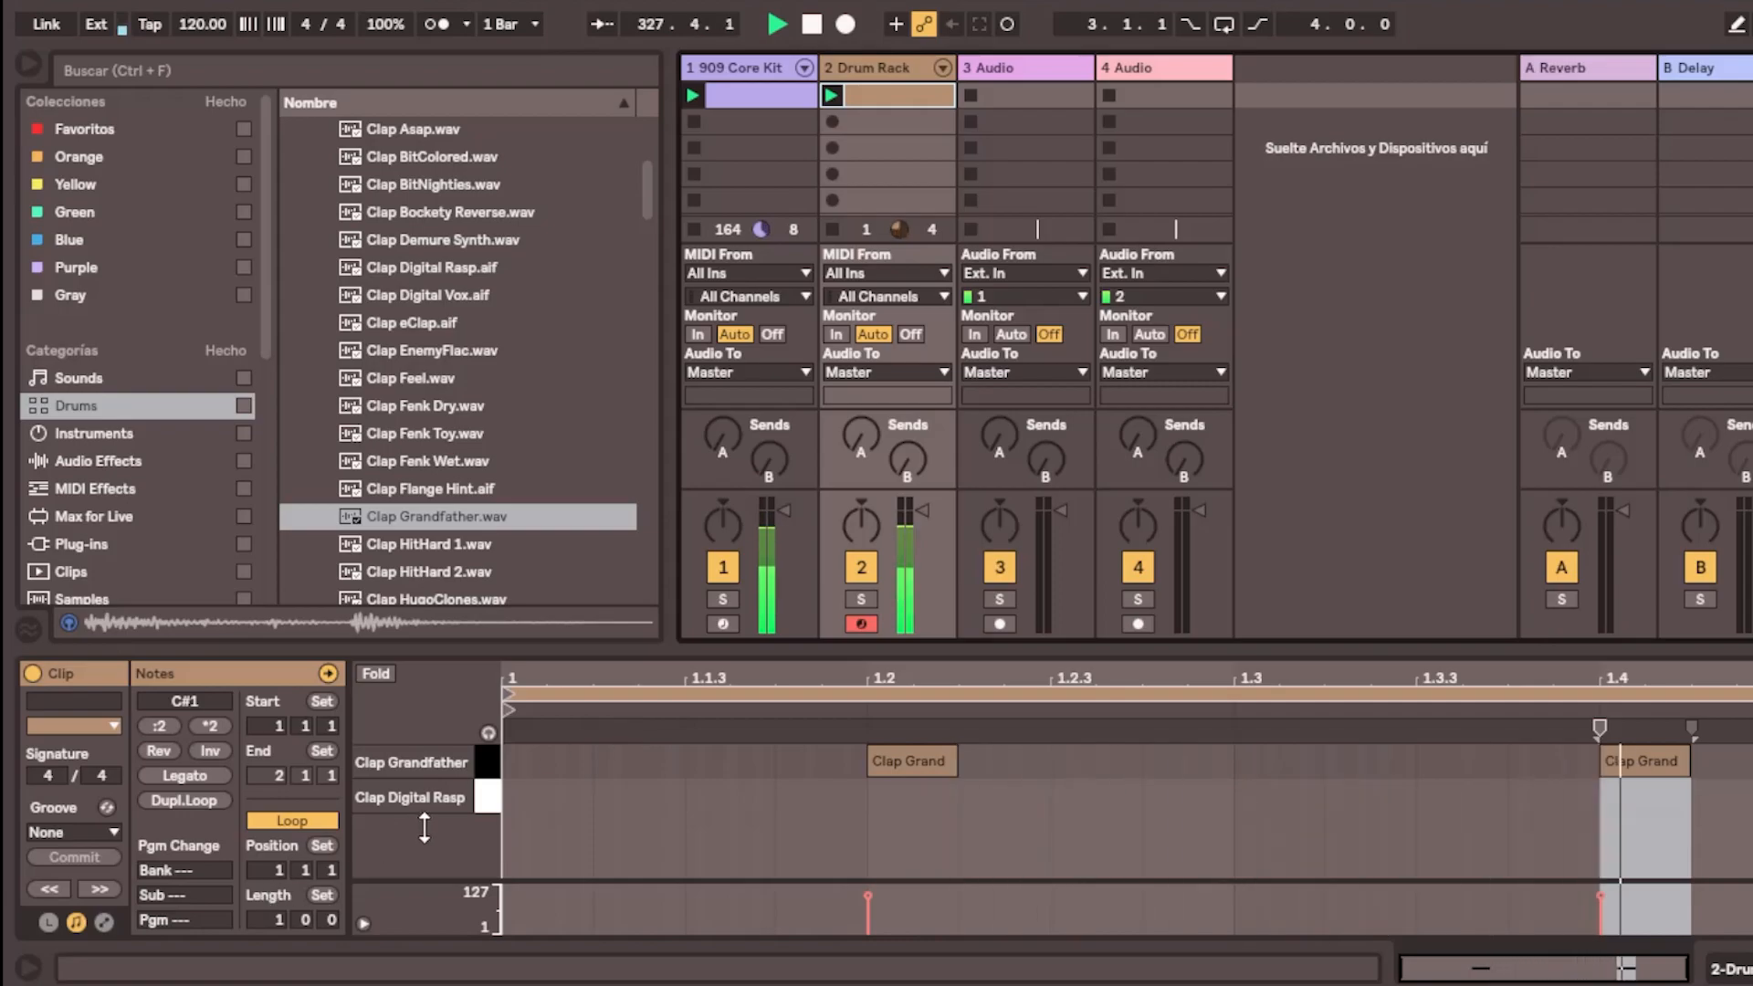
Apply the MPC 16 Funker-70 groove to the clap clip and move both notes down to Clap Digital Rasp
click(70, 831)
click(98, 877)
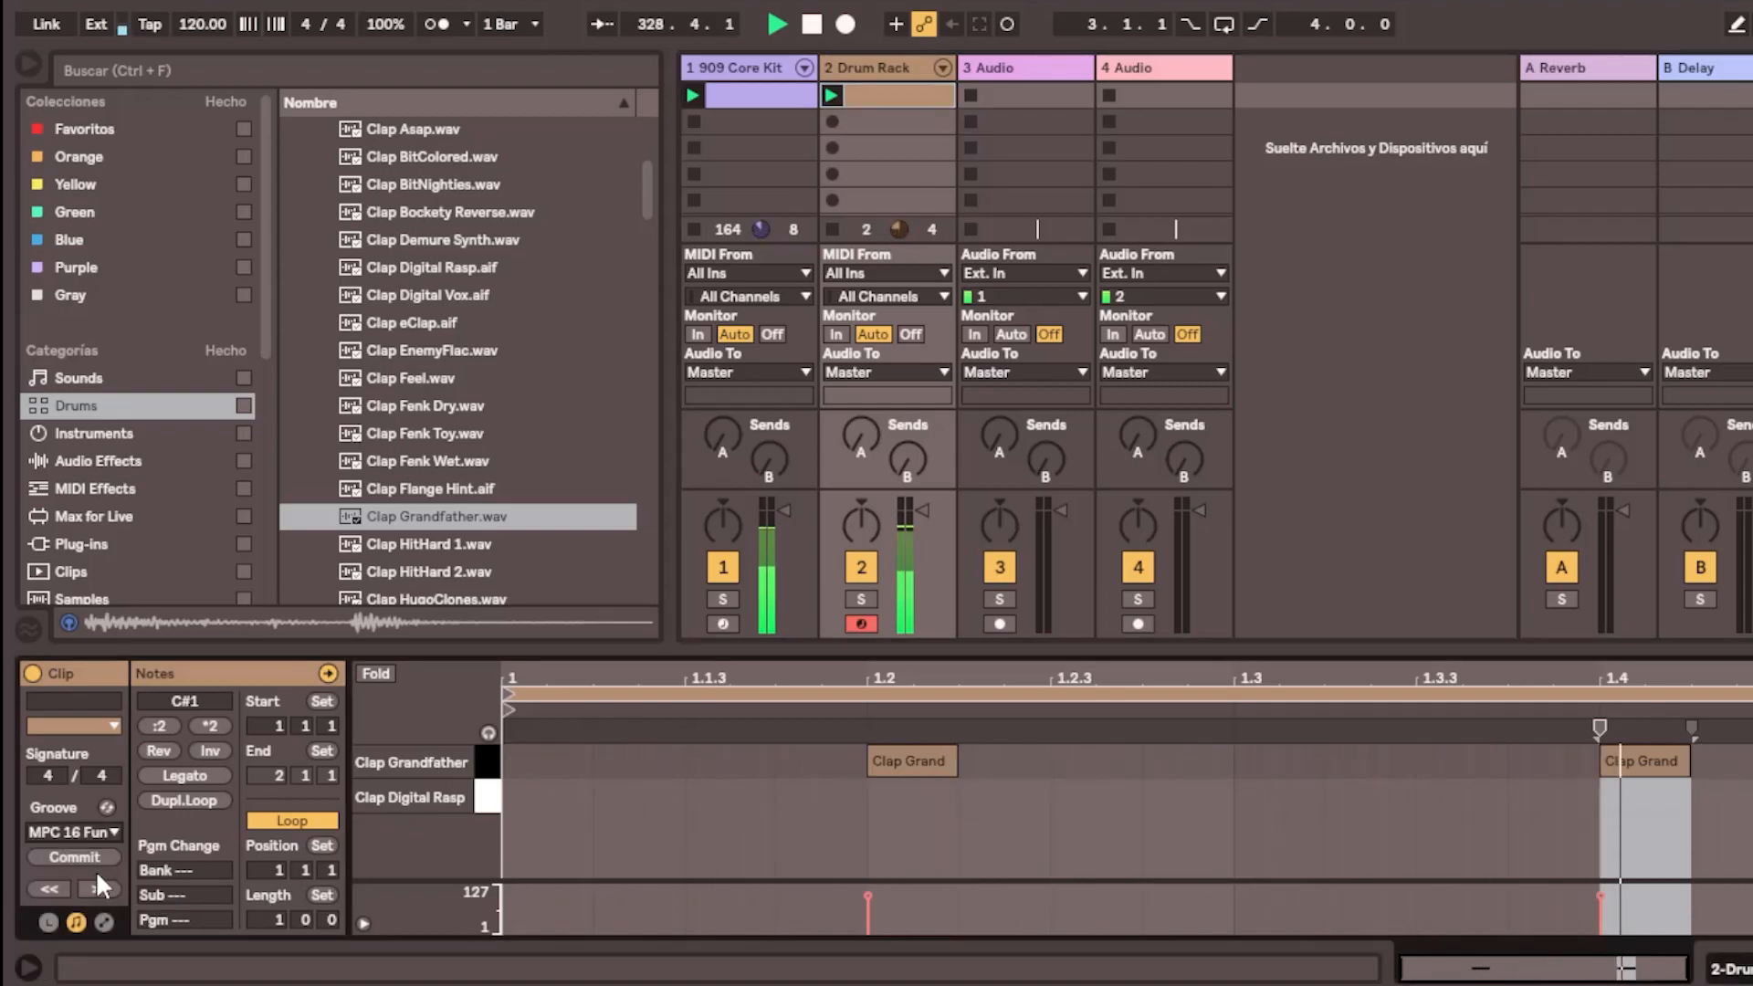
drag(851, 824, 1751, 746)
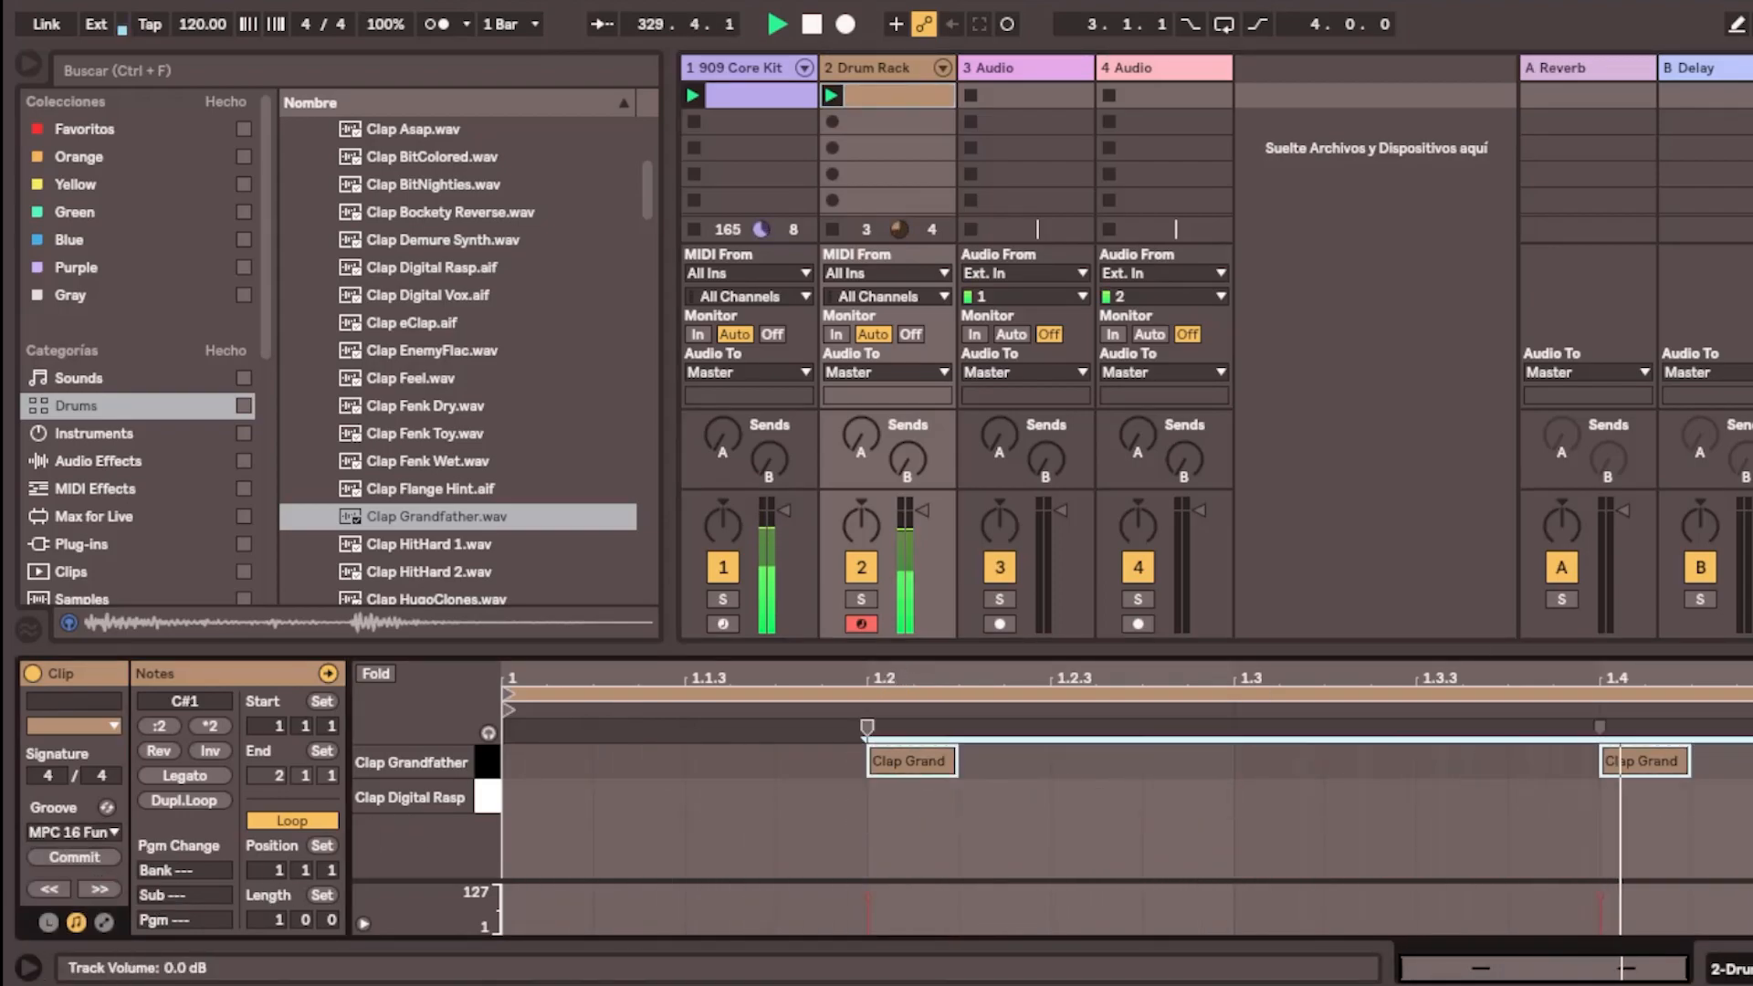
key(Down)
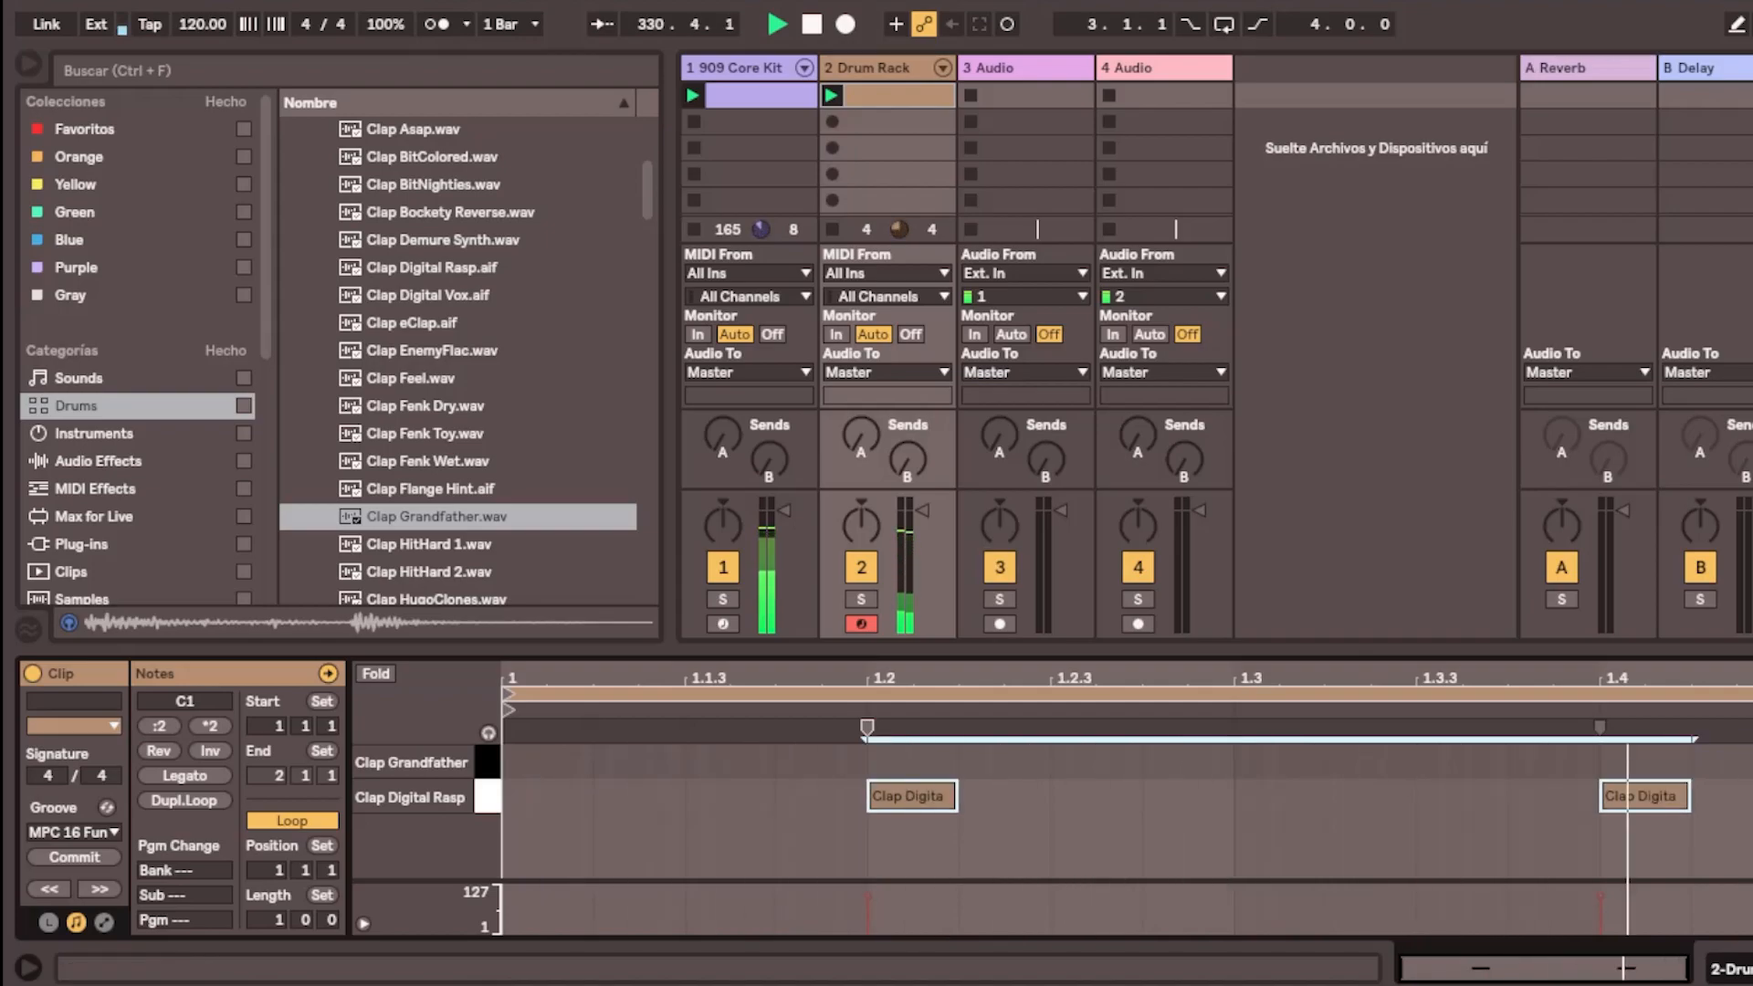
Add Clap Grandfather notes at 1.3.3 and 1.4.4, keeping the MPC 16 Funker-70 groove
double_click(736, 754)
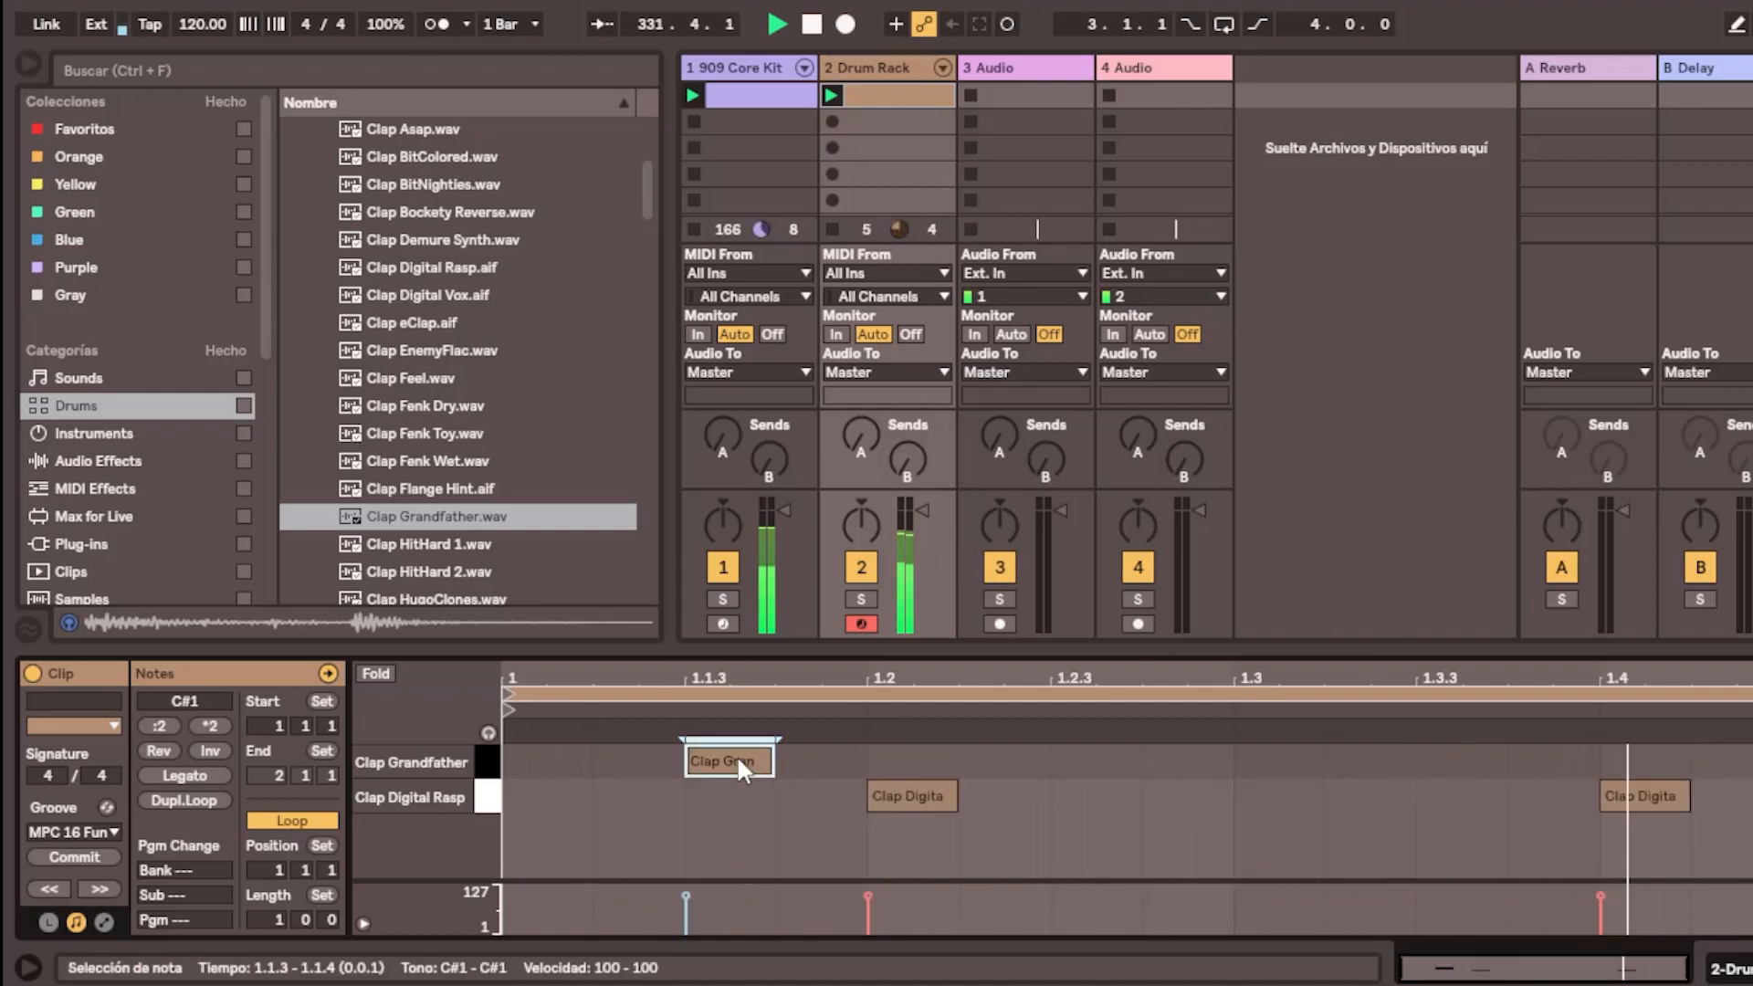
drag(737, 754, 825, 765)
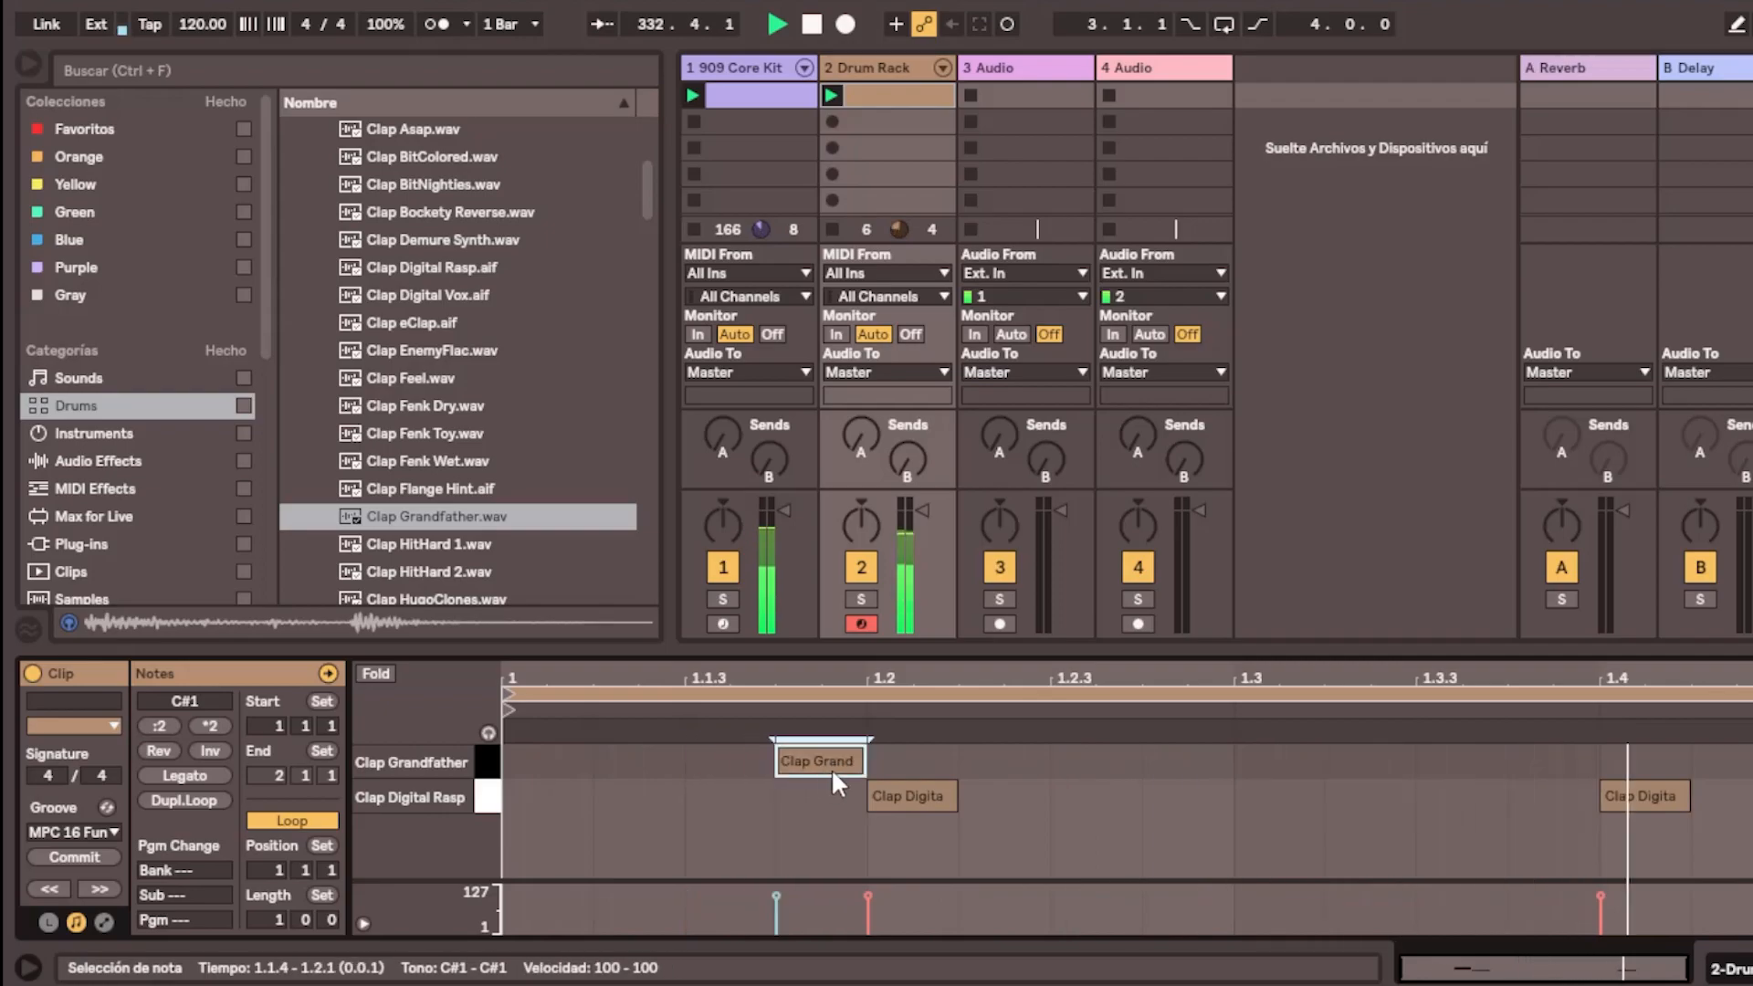
click(103, 827)
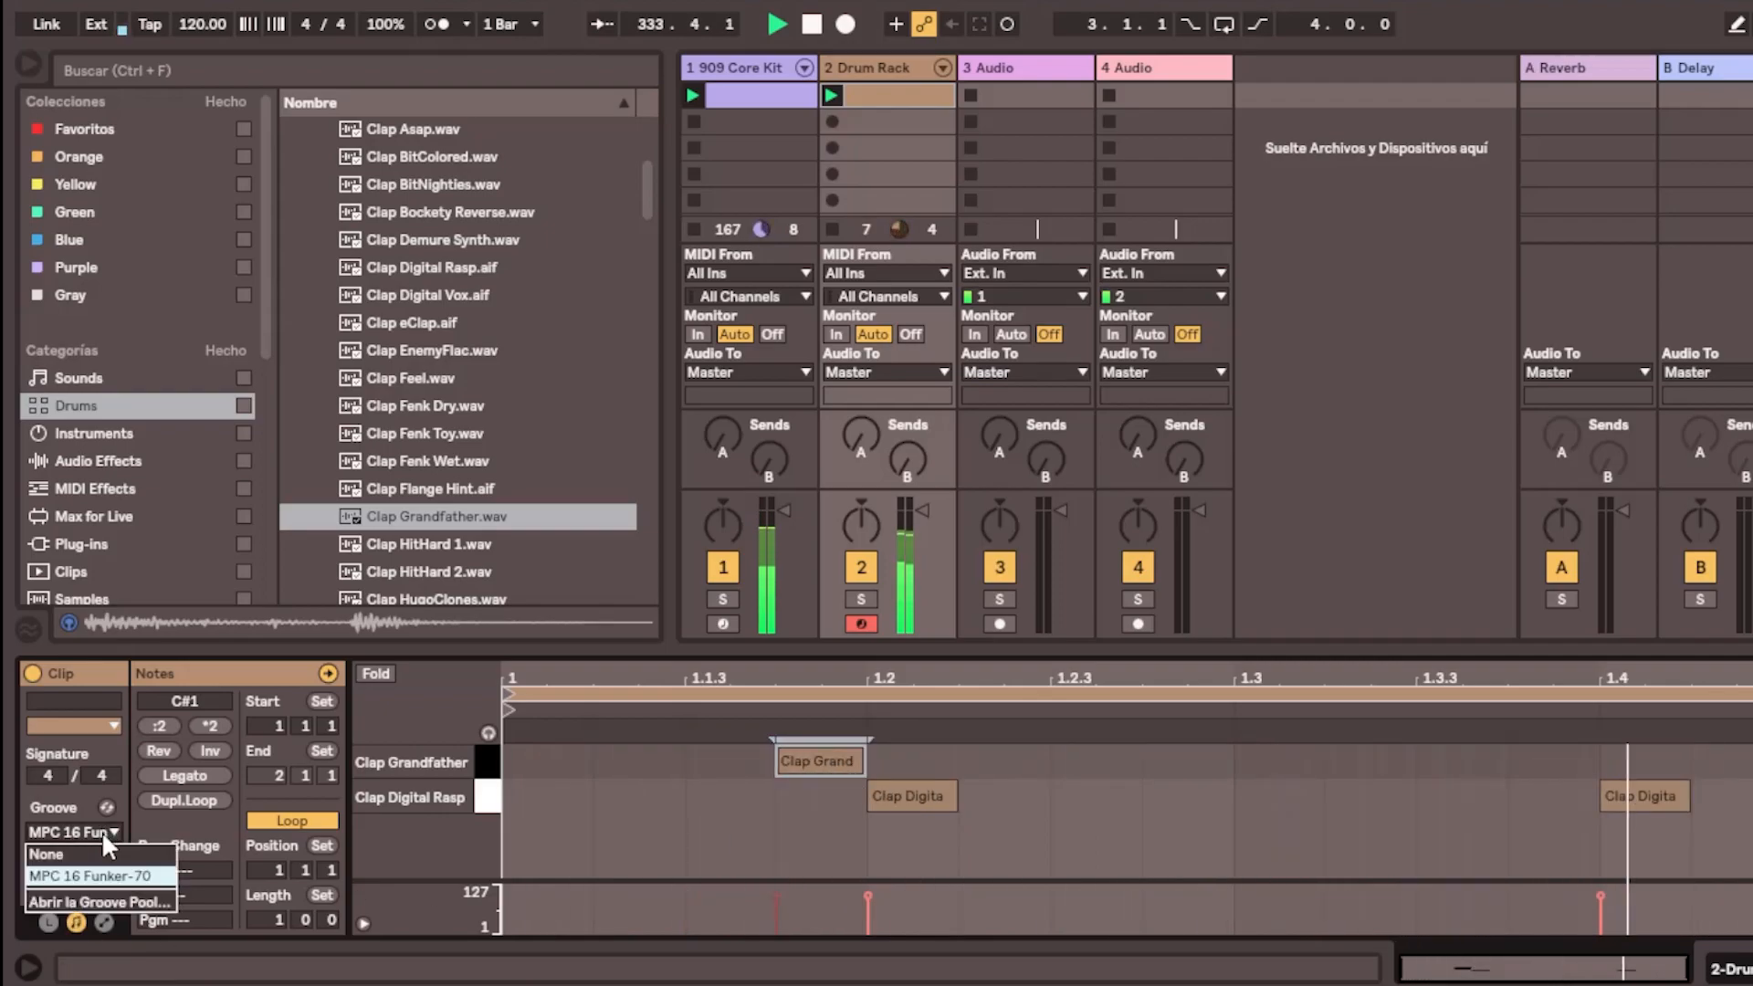
click(103, 876)
drag(826, 767, 1469, 775)
double_click(1752, 761)
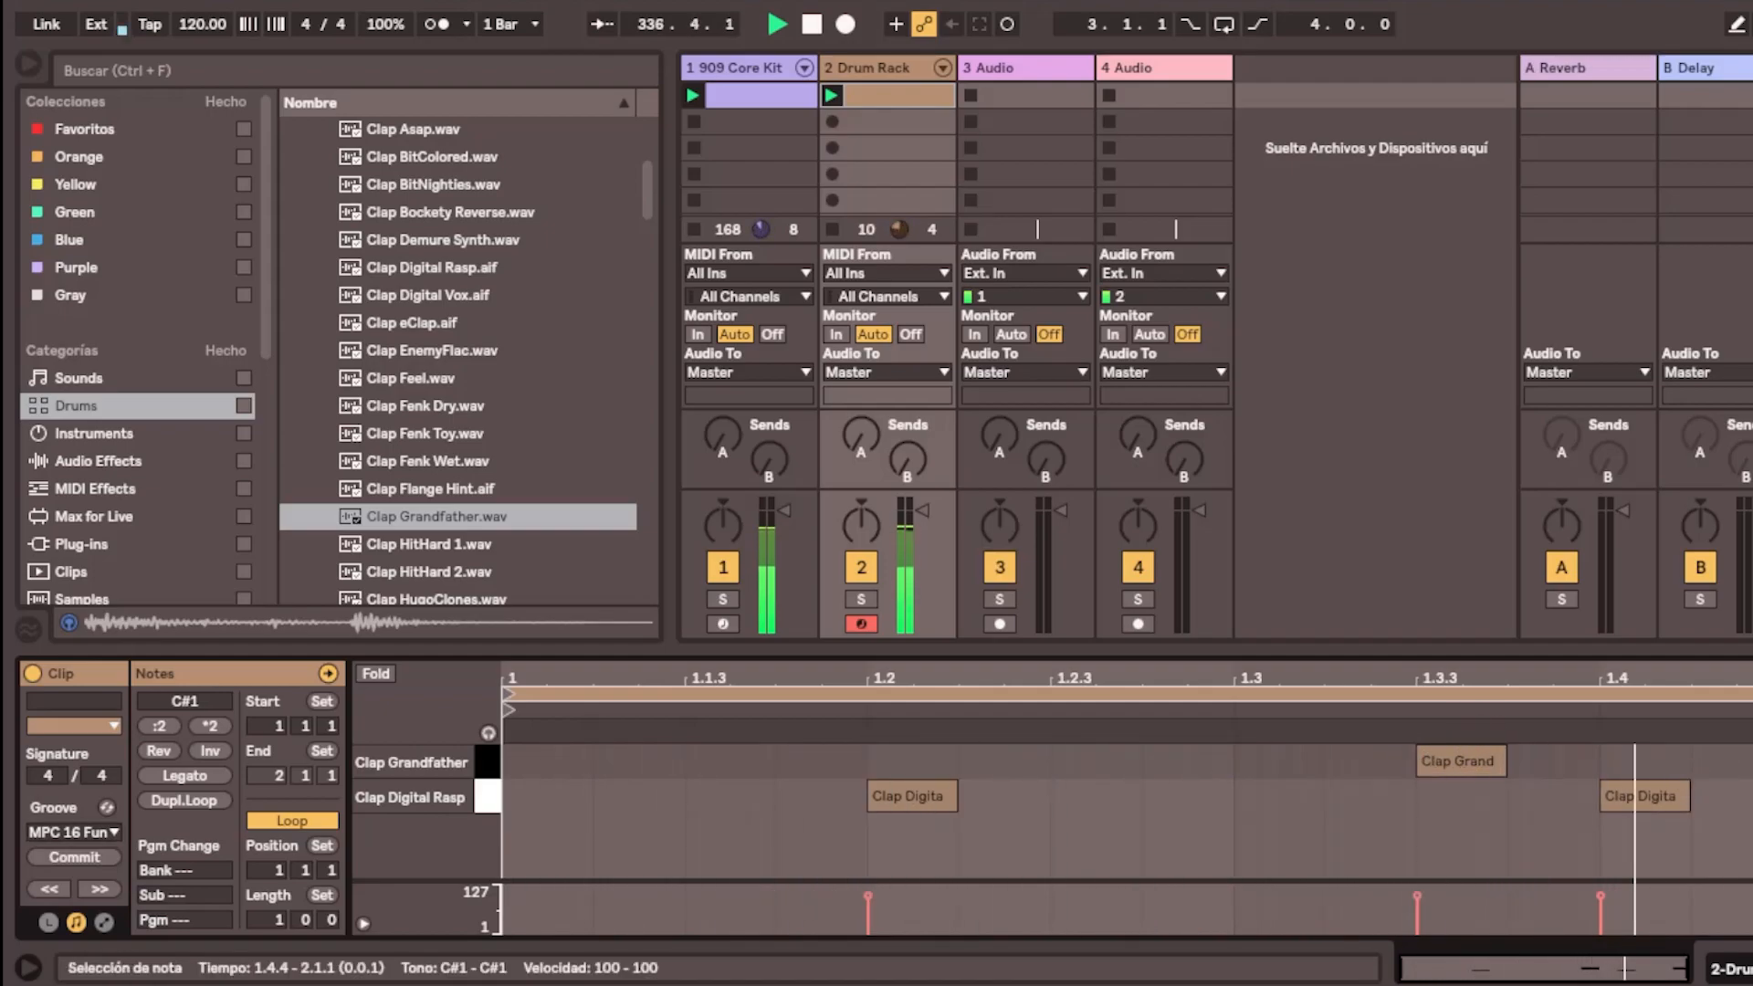
Set the clap clip's loop length to two bars and duplicate the first bar's notes into the second
drag(261, 919, 260, 910)
drag(1243, 765, 412, 862)
key(ctrl+d)
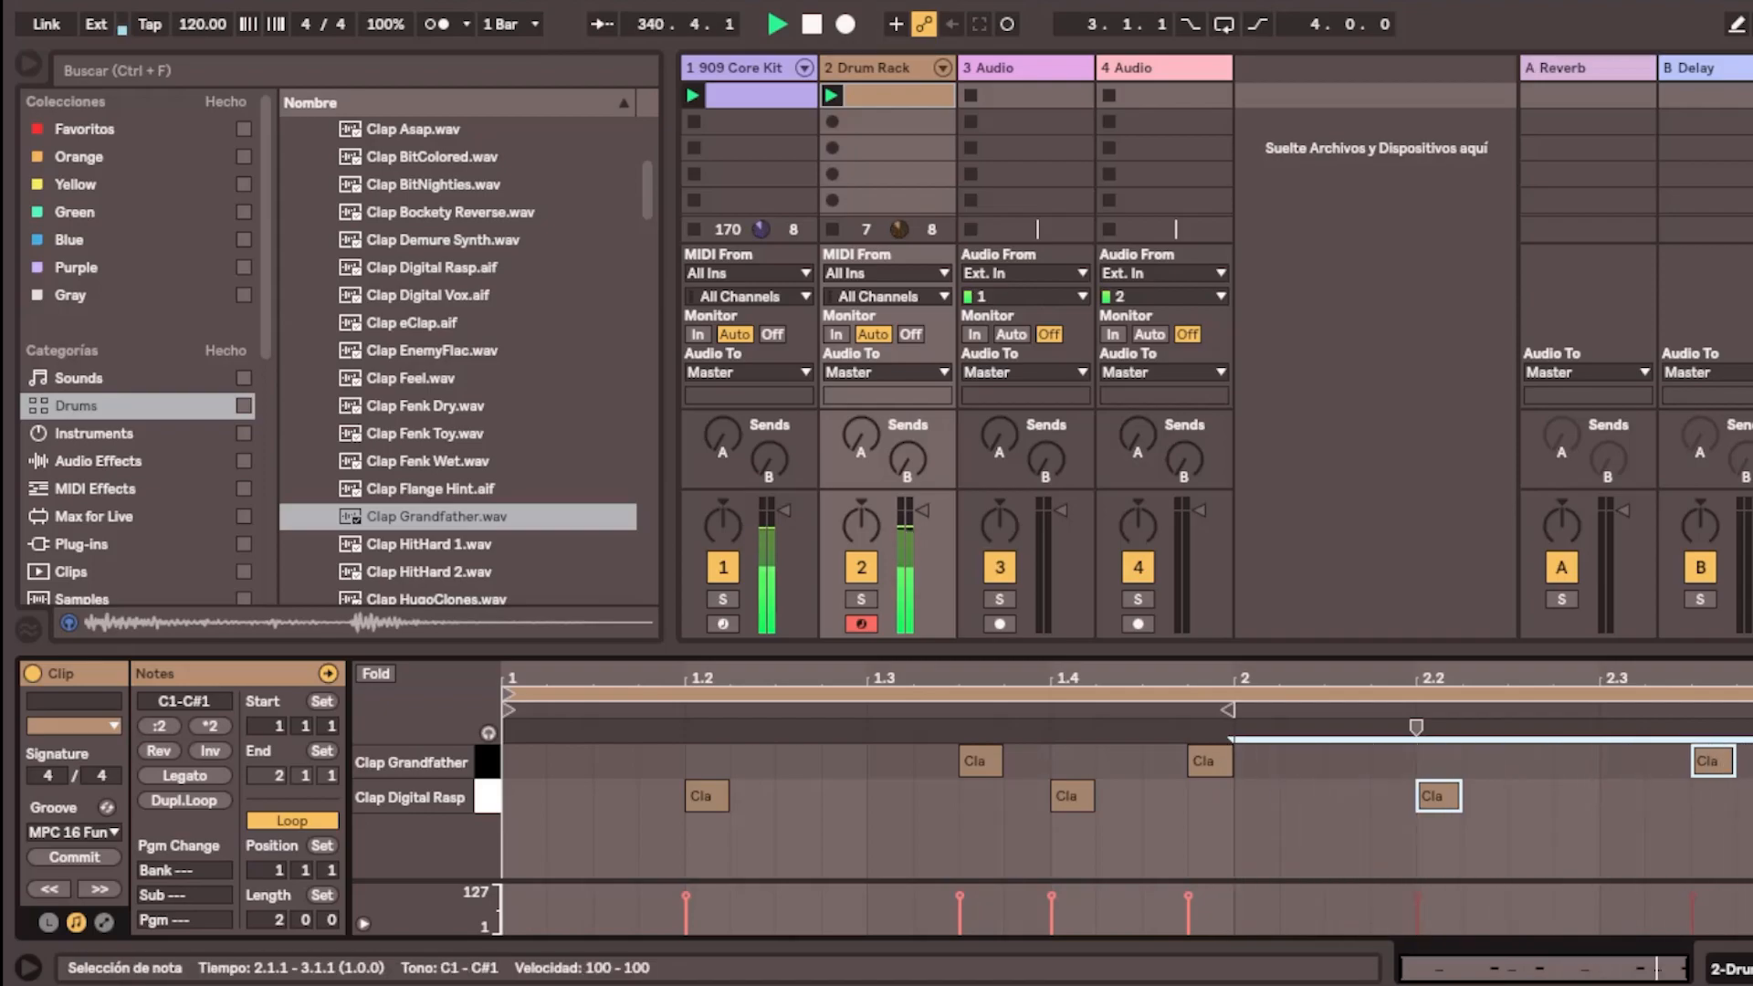
Add Clap Grandfather notes at 2.3.2 and 2.2.4 to vary the second bar
double_click(1659, 766)
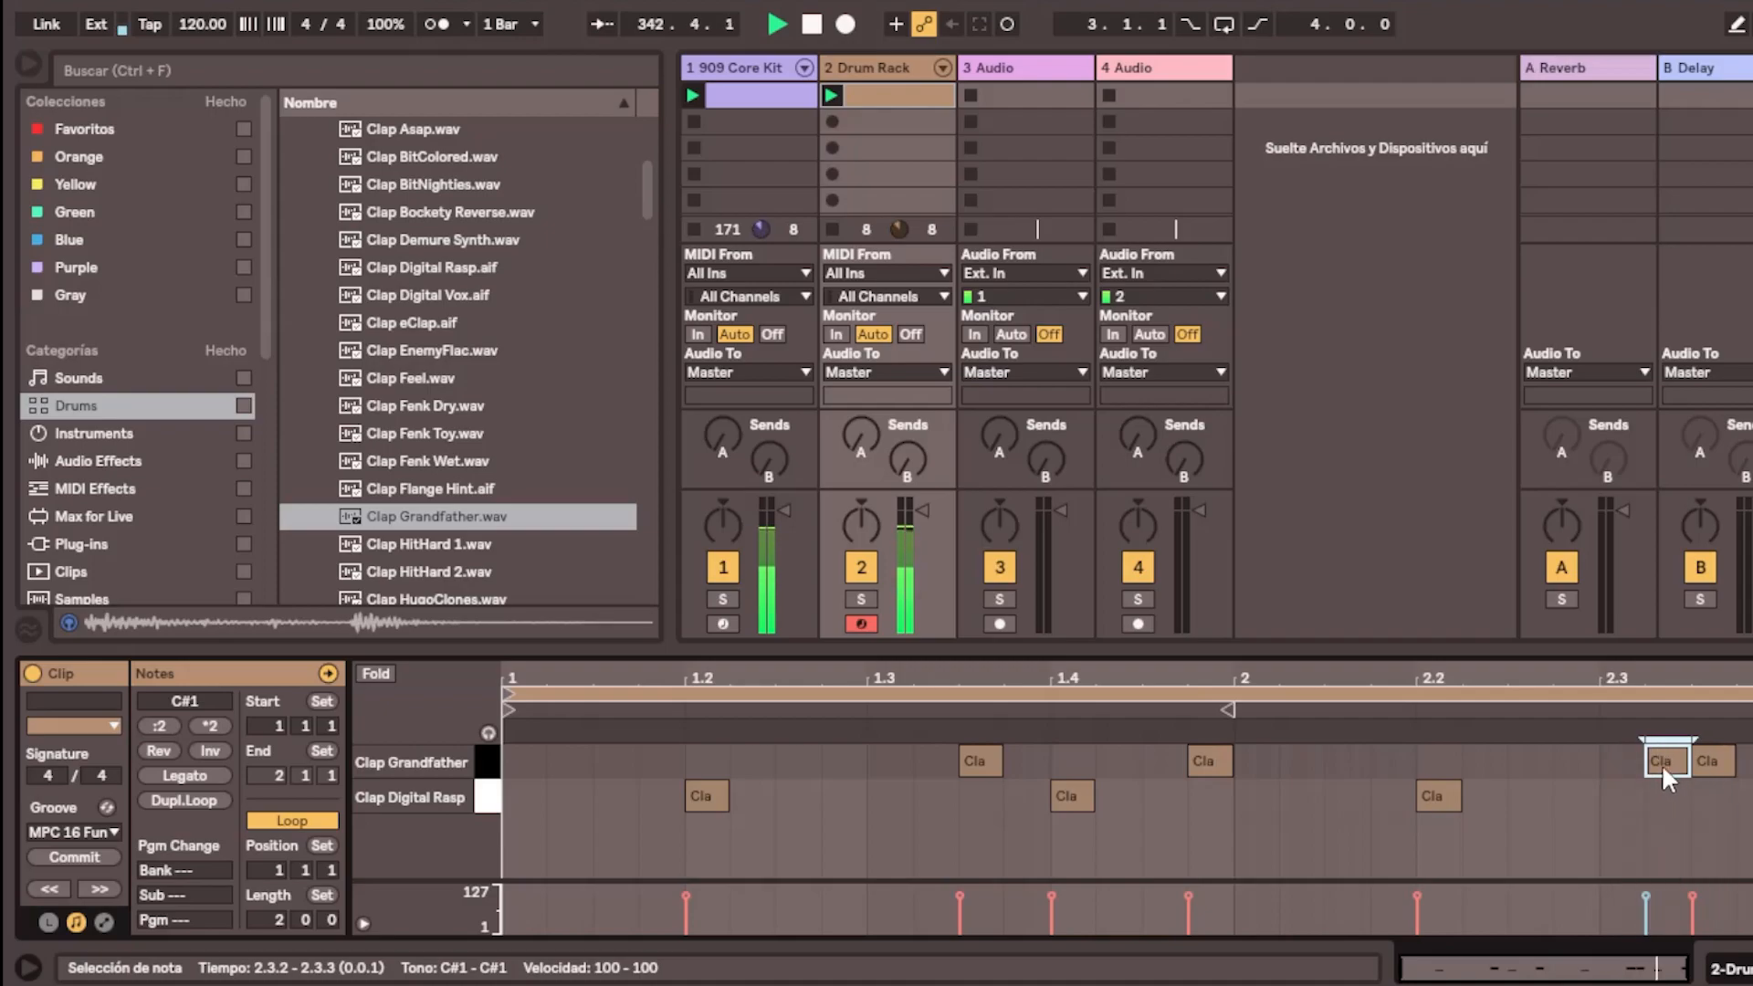
drag(1673, 758, 1626, 761)
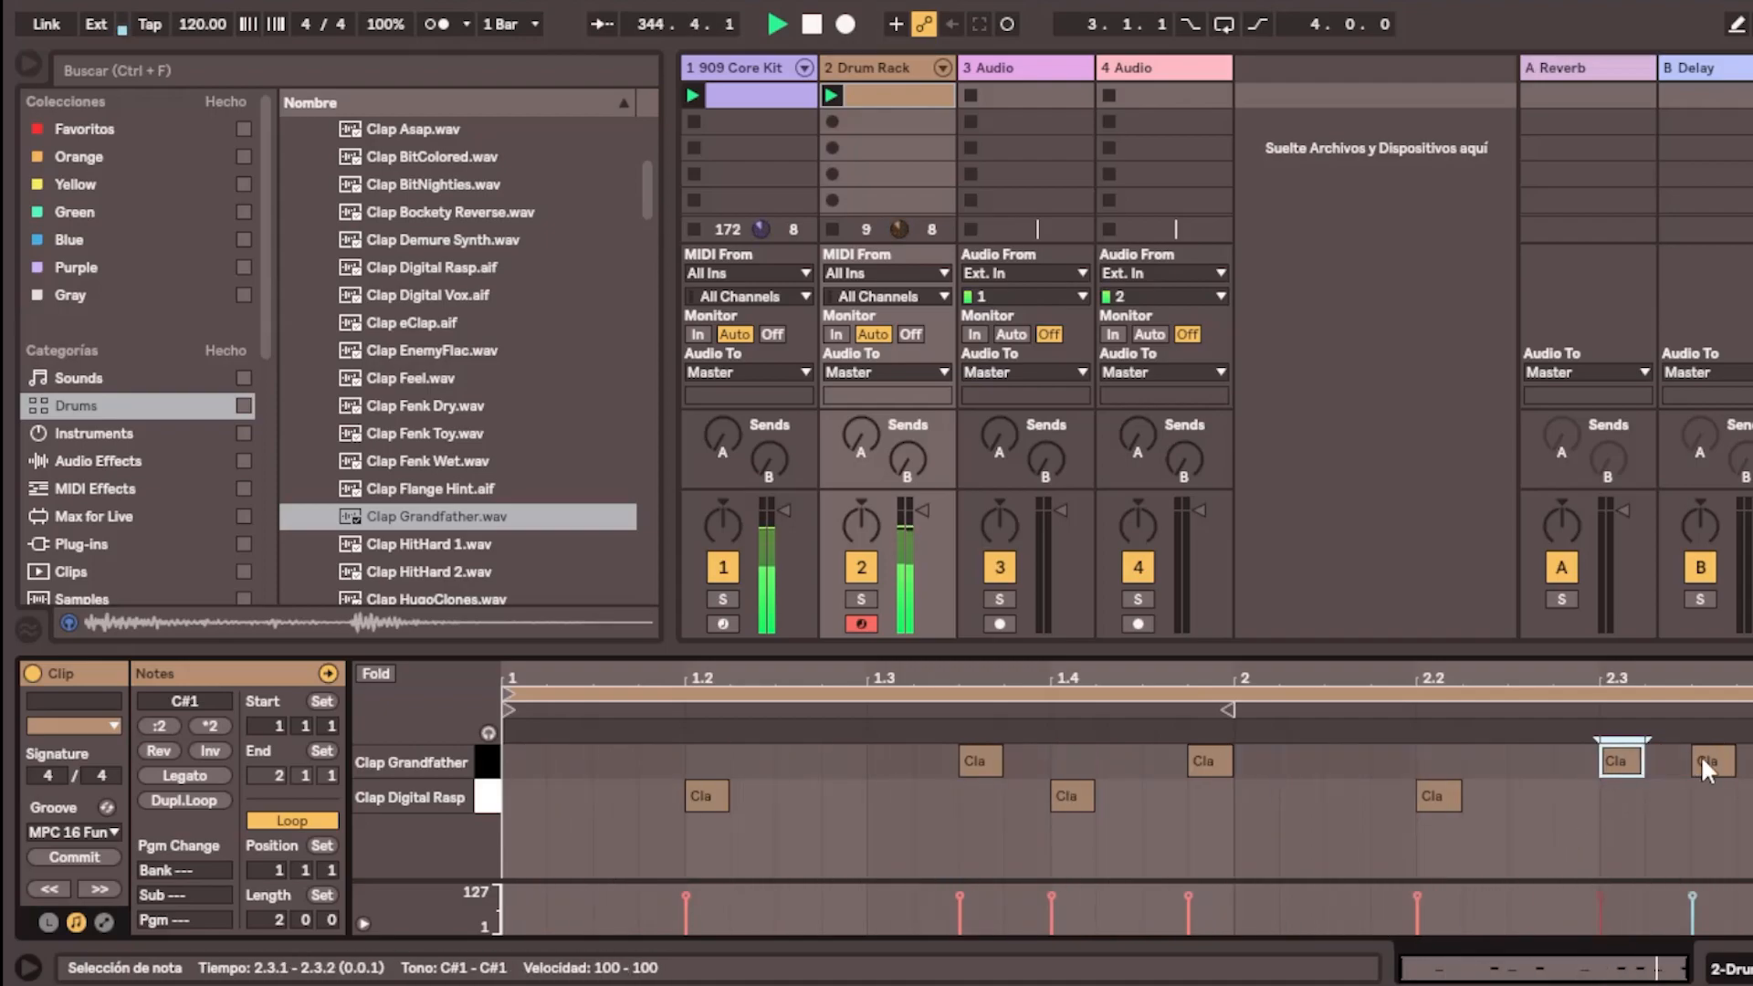
drag(1627, 763, 1679, 776)
double_click(1581, 772)
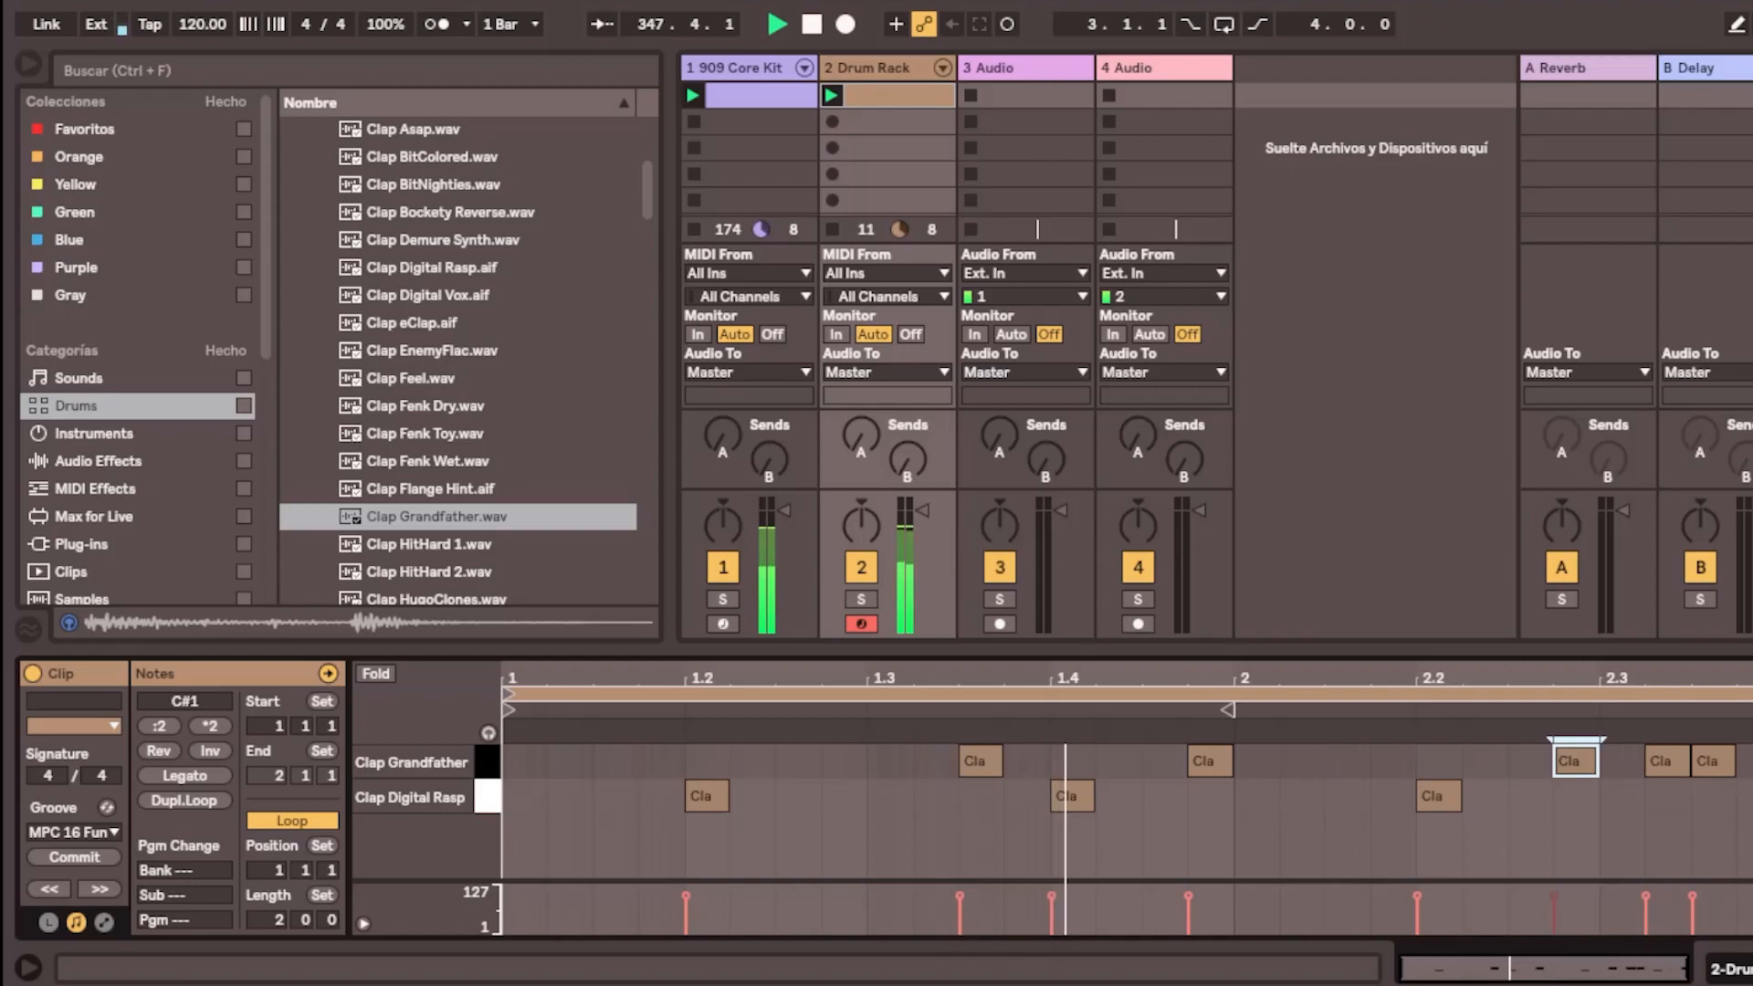
Audition clap samples from the Drums library and load Clap Kiss.wav onto the next empty Drum Rack pad
key(shift+Tab)
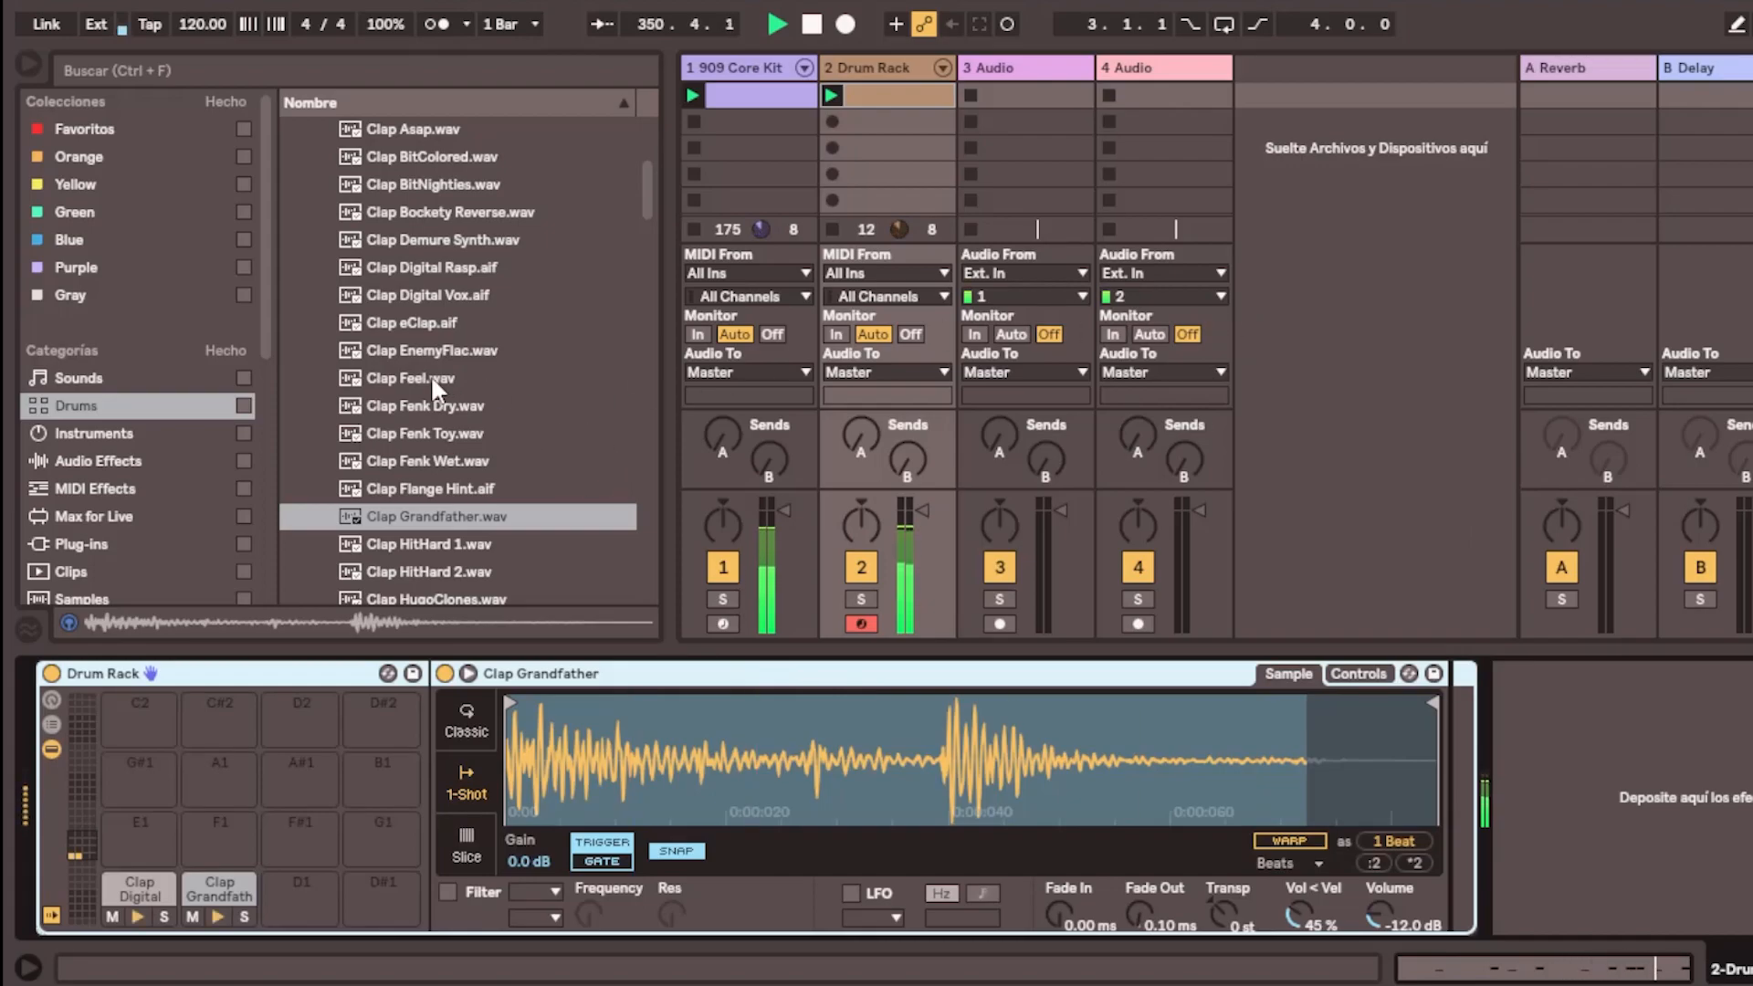
click(431, 405)
click(420, 297)
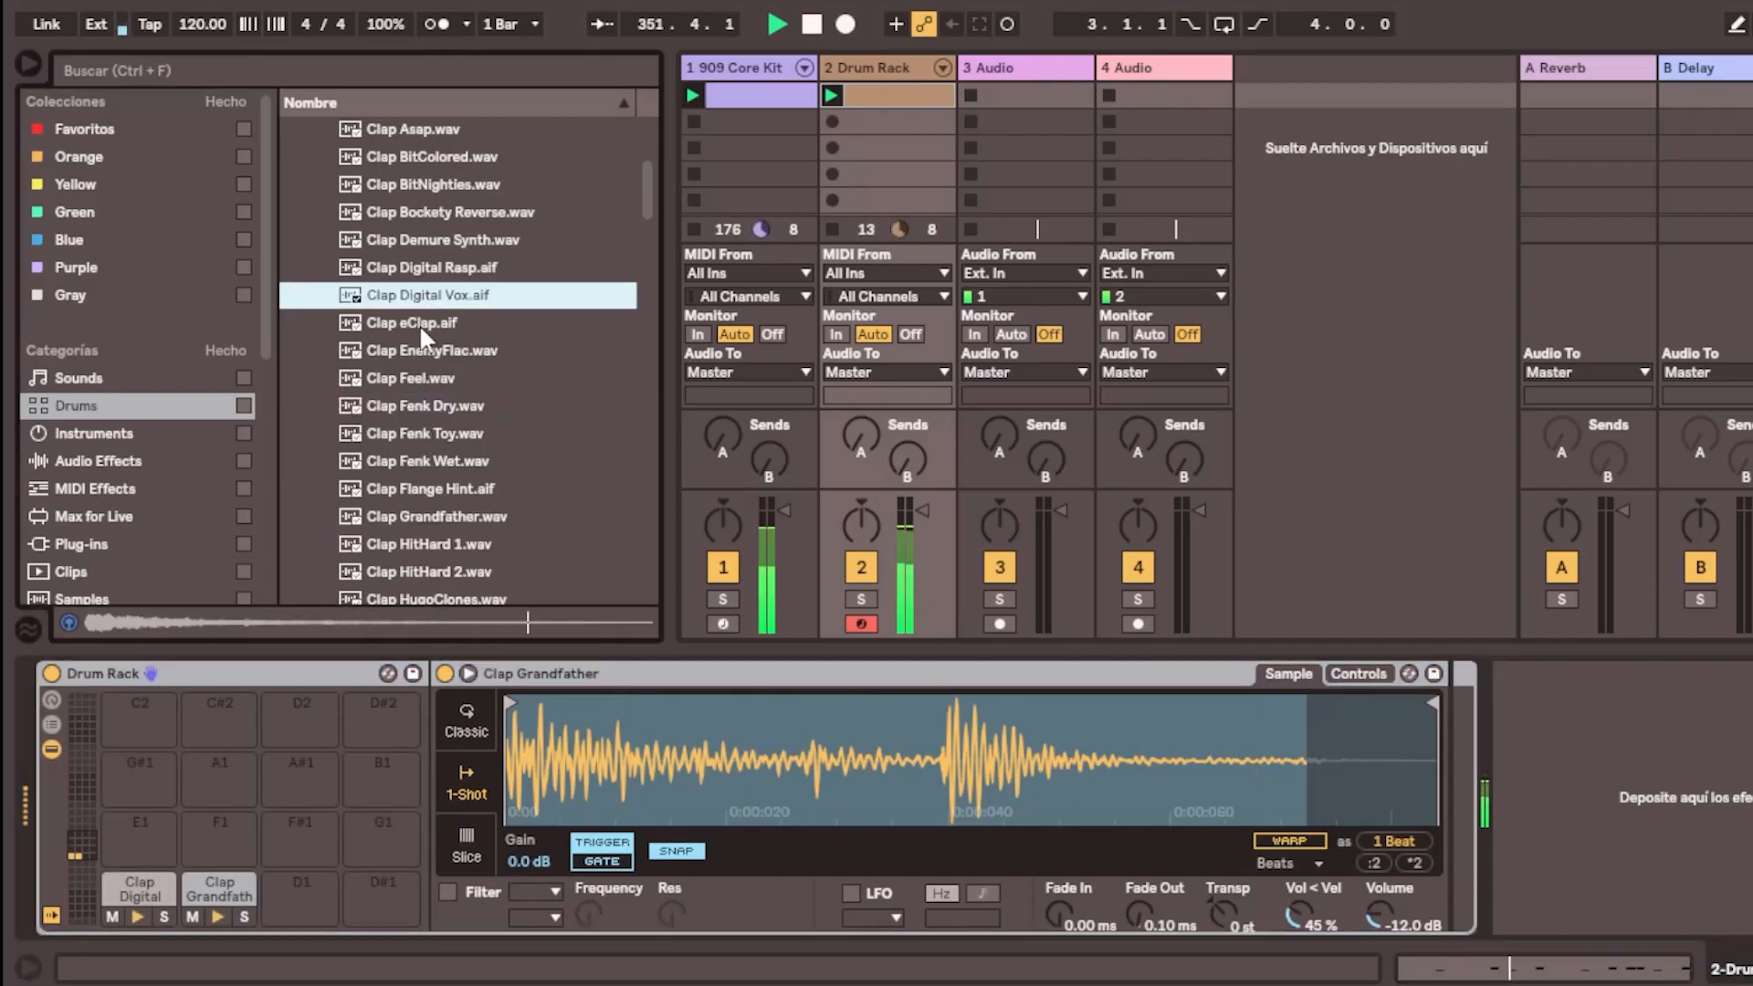
click(429, 462)
scroll(427, 468, down, 3)
click(431, 463)
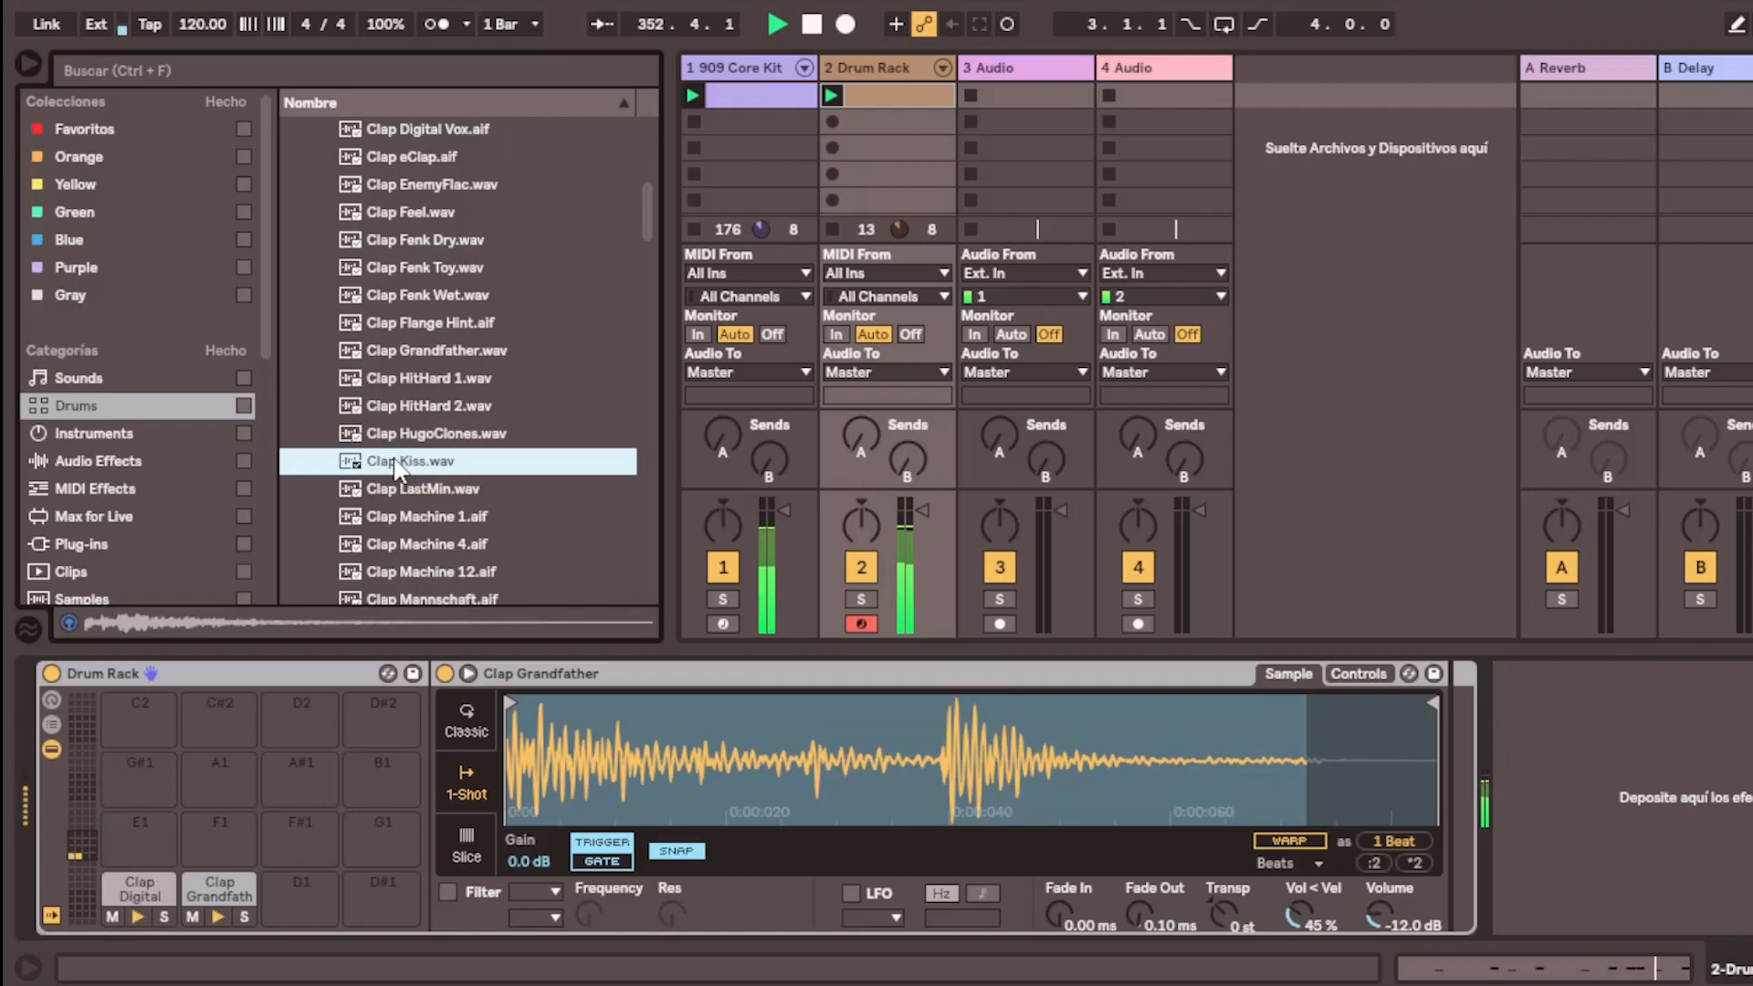
drag(396, 462, 319, 882)
Move the clap clip's 2.2.1 note up to Clap Kiss and add a Clap Digital Rasp note at 2.1.3
click(1570, 969)
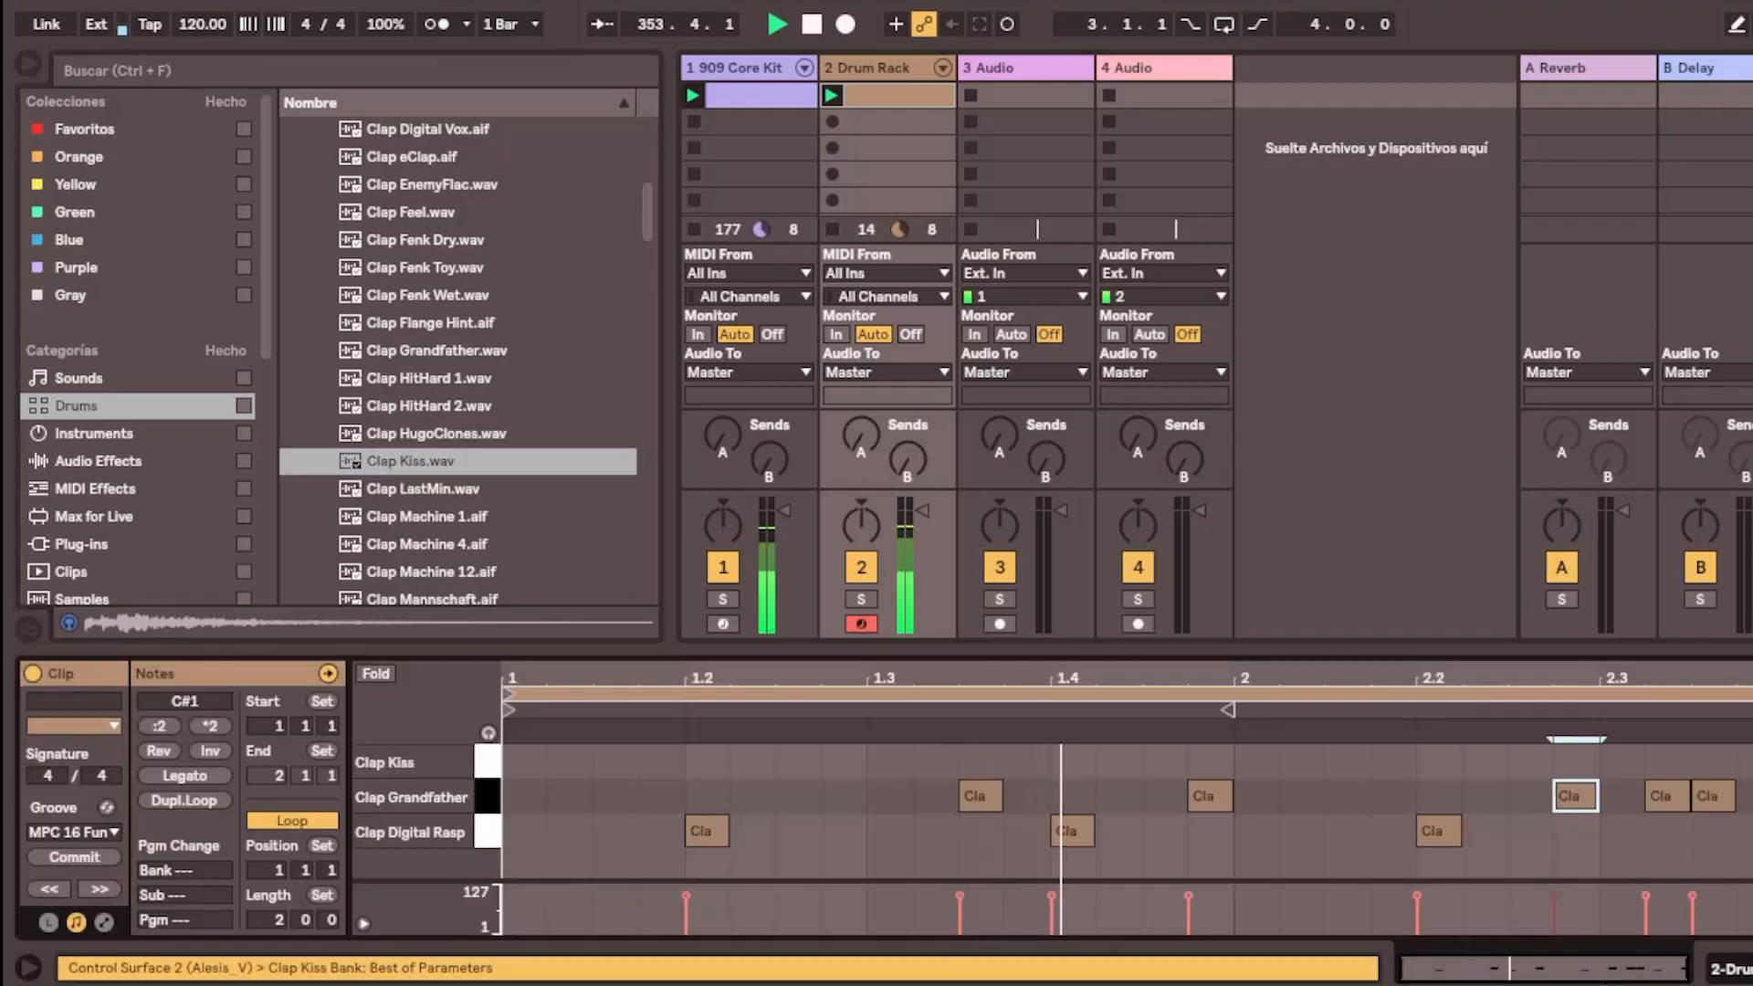
drag(1437, 817, 1431, 775)
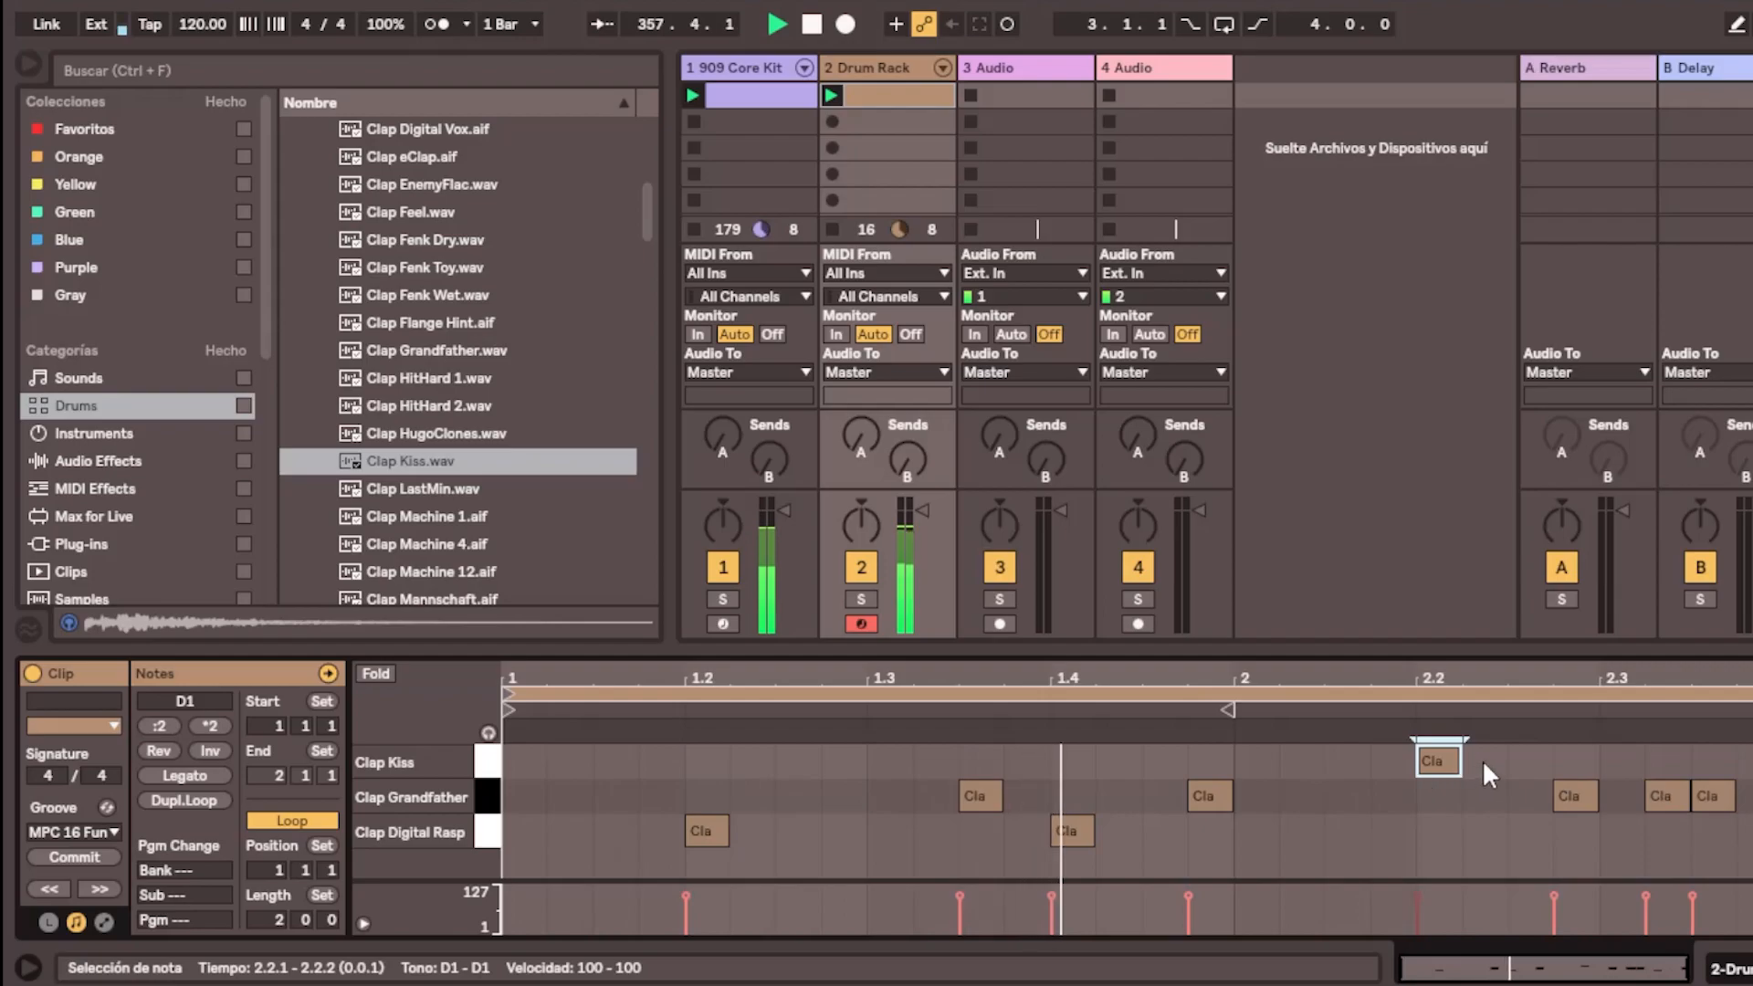
double_click(1386, 826)
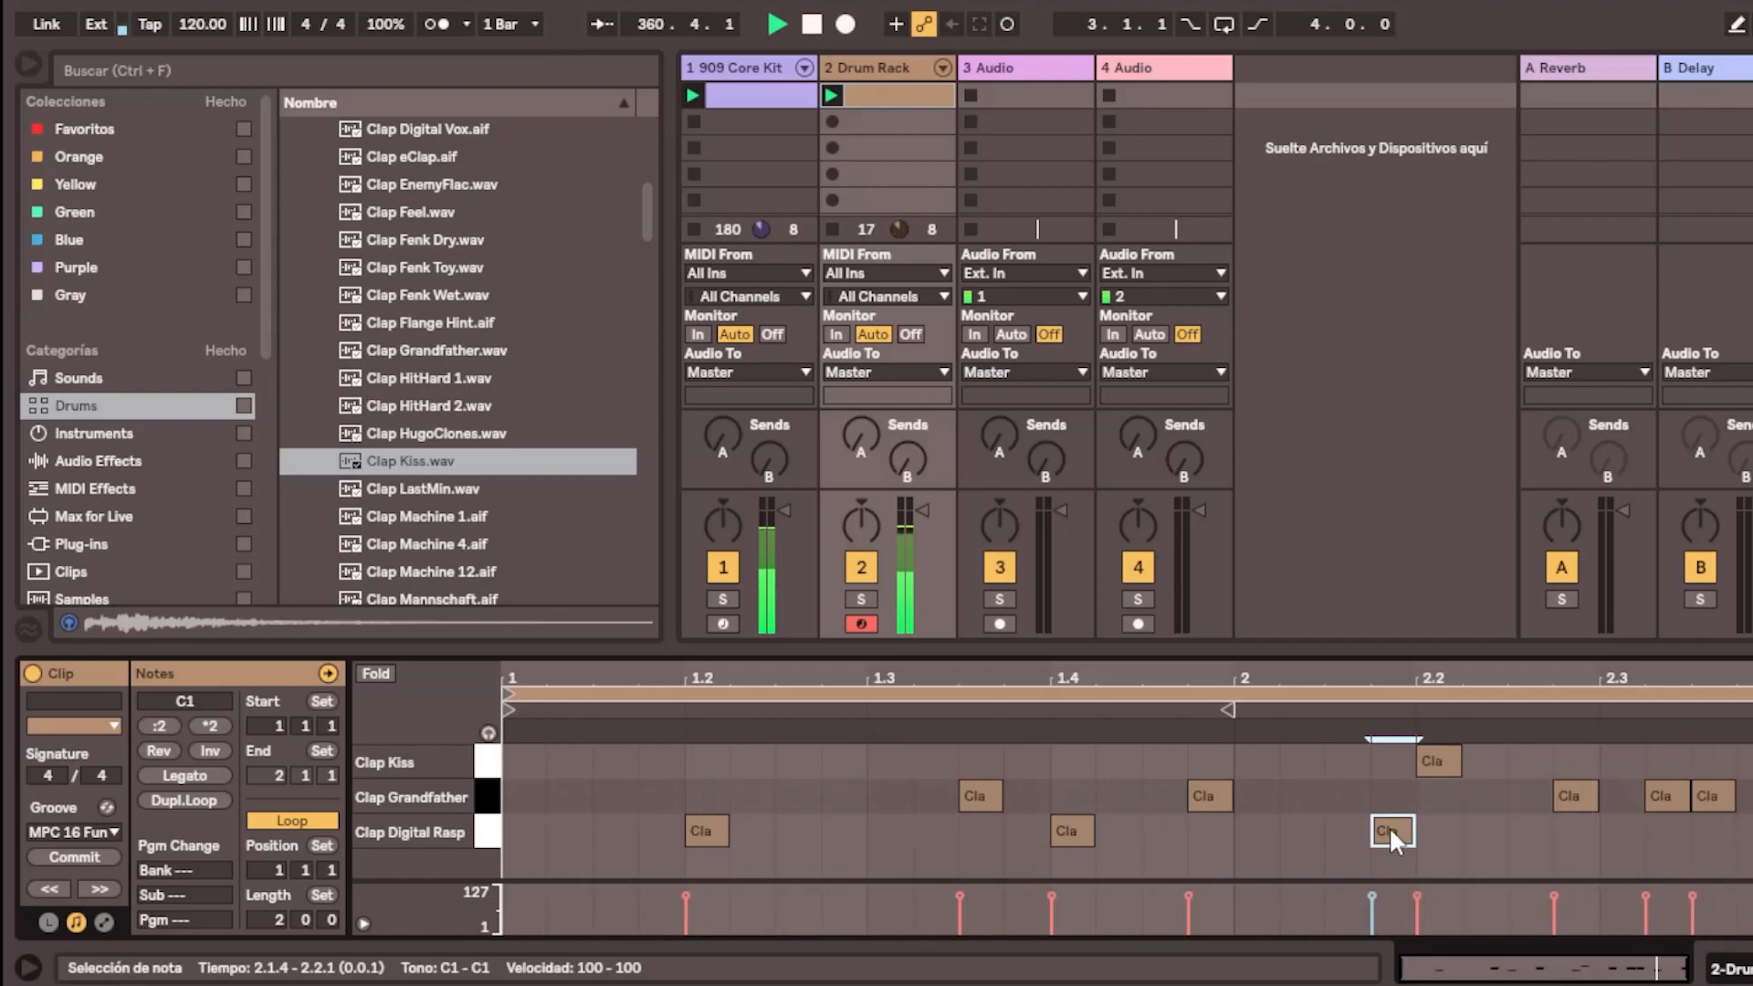
drag(1388, 826, 1351, 834)
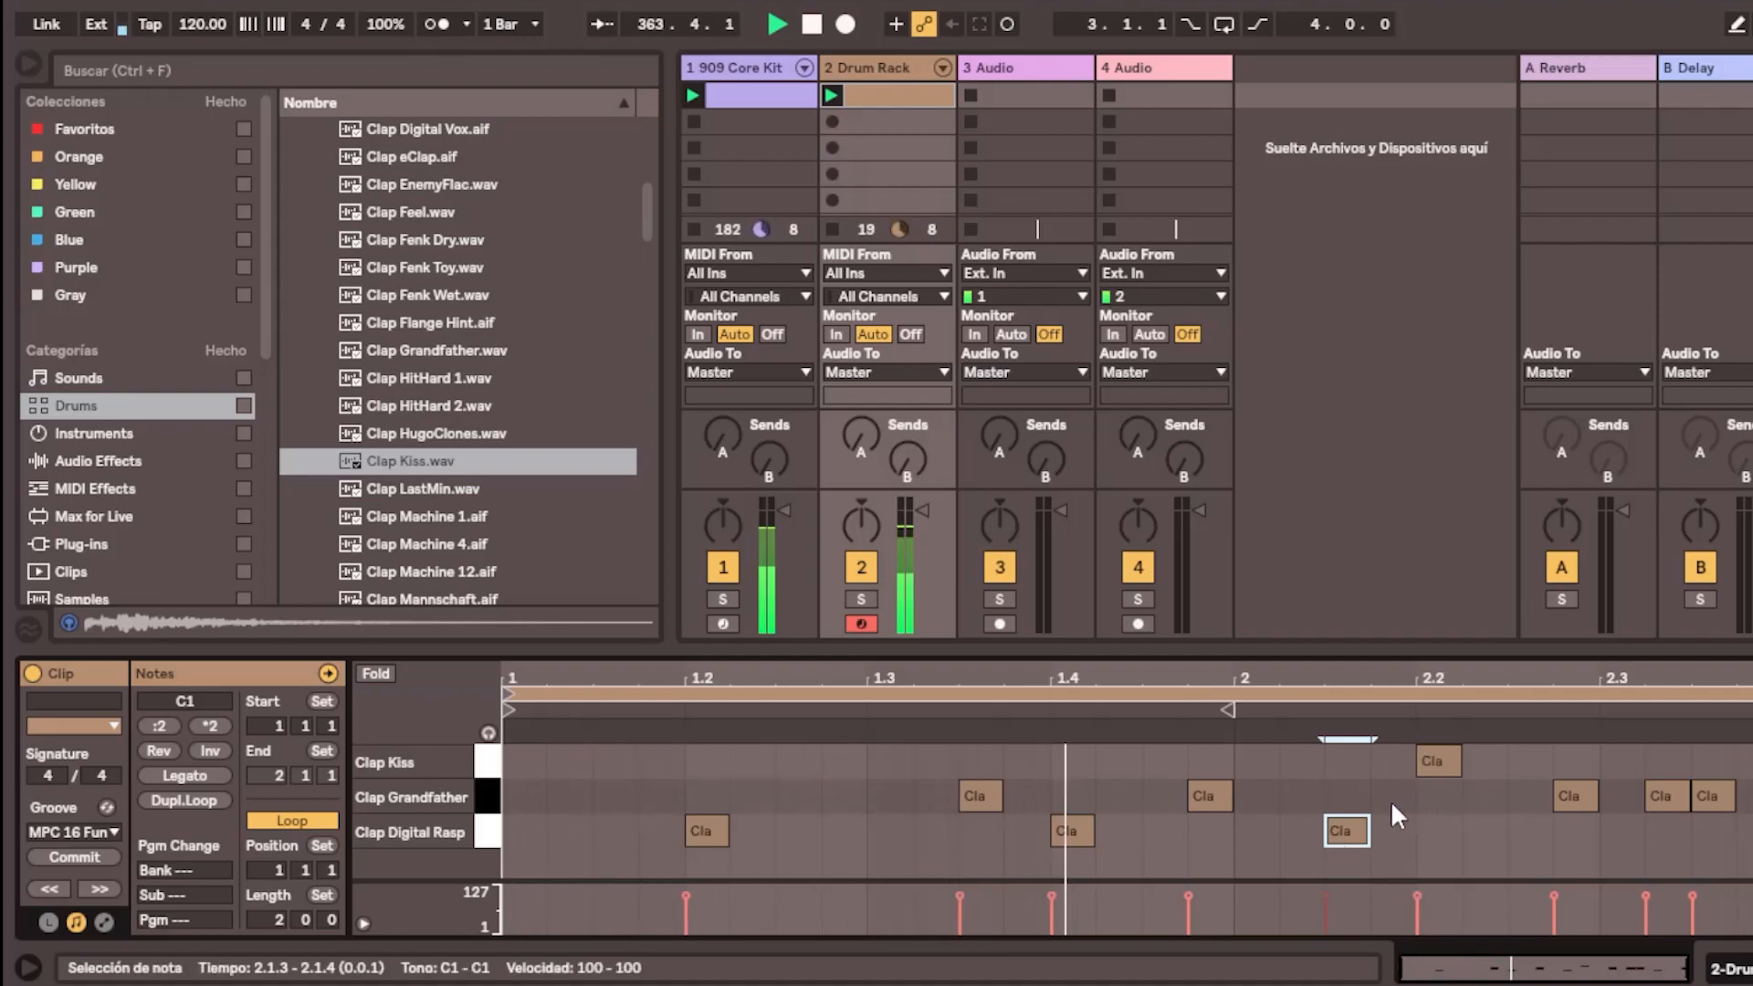
drag(1334, 838, 1393, 800)
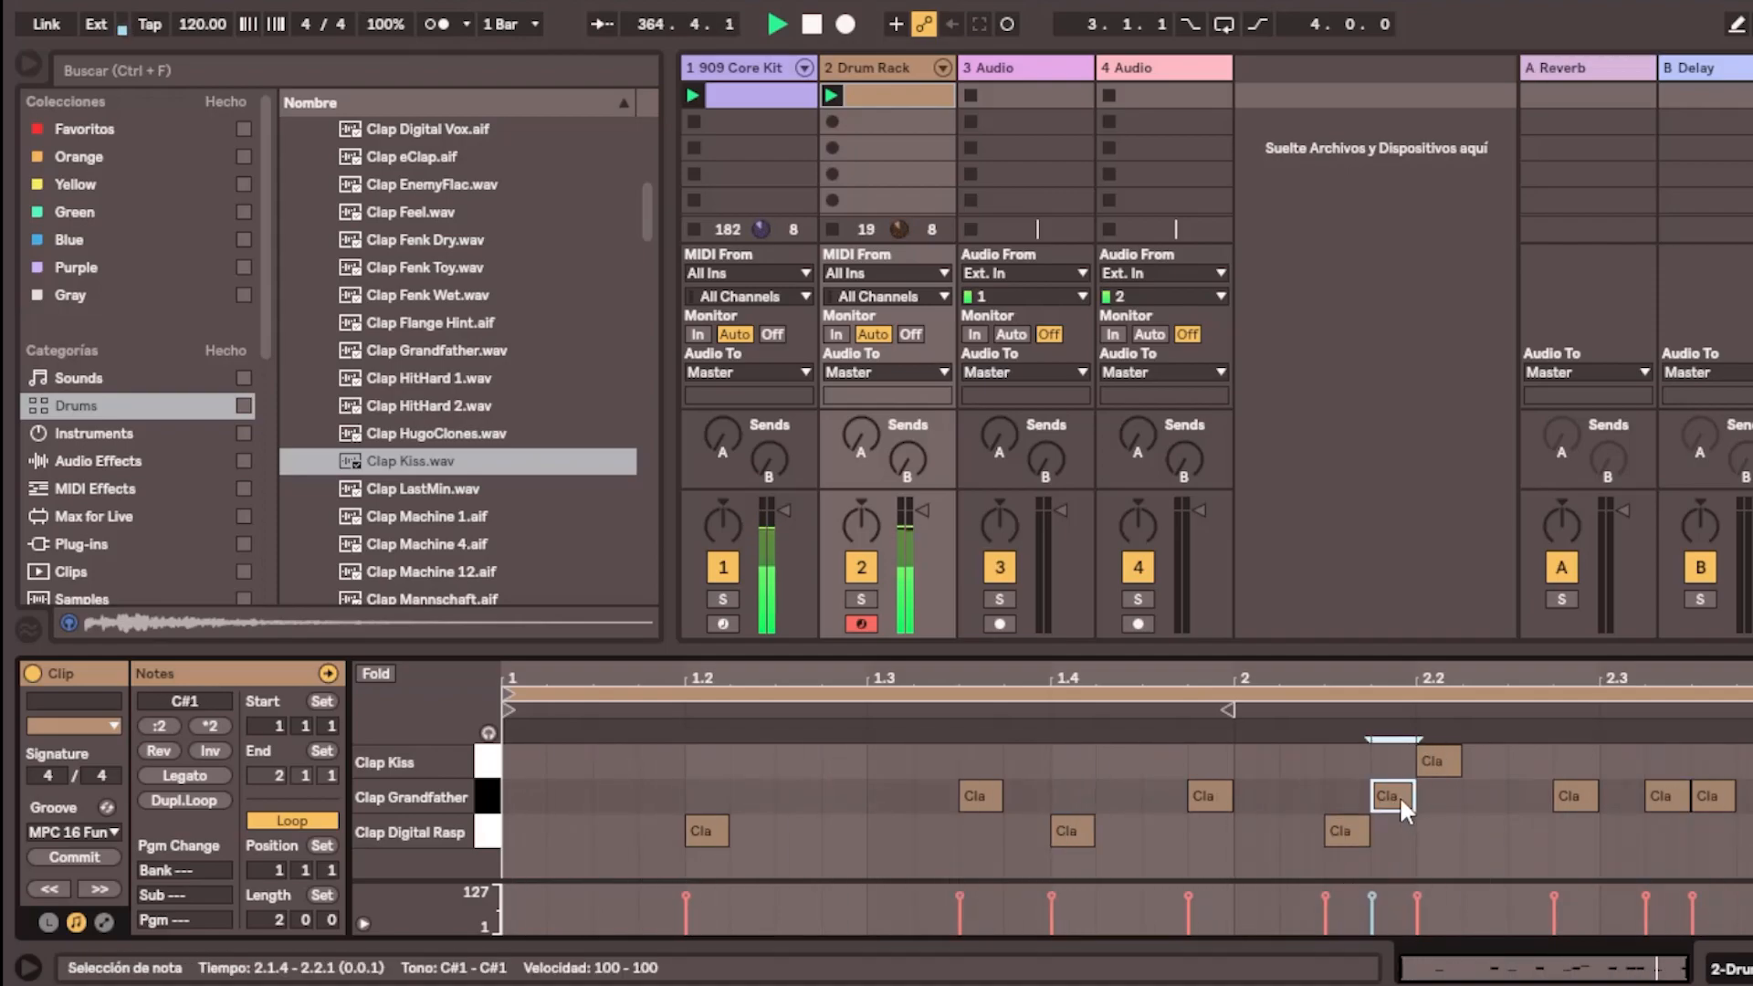
double_click(1399, 796)
Add a Clap Grandfather note at 2.2.2 and delete the Clap Grandfather note at 2.2.4
double_click(1488, 834)
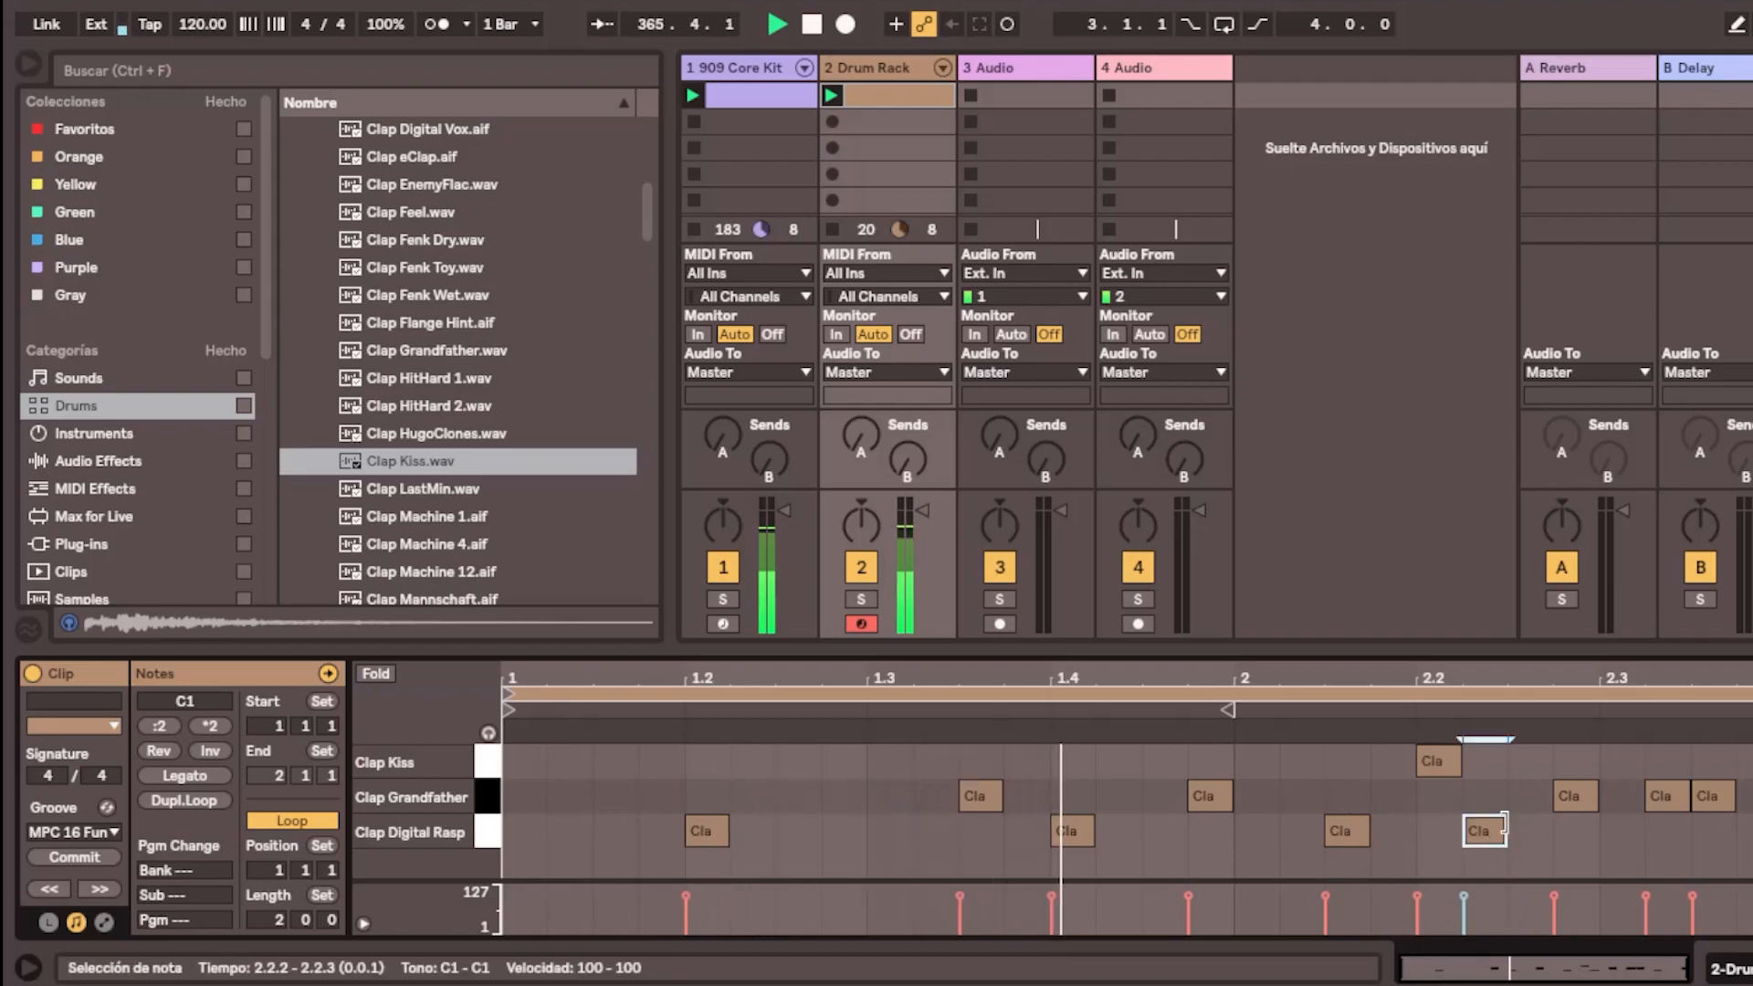
drag(1481, 825, 1492, 797)
click(1562, 795)
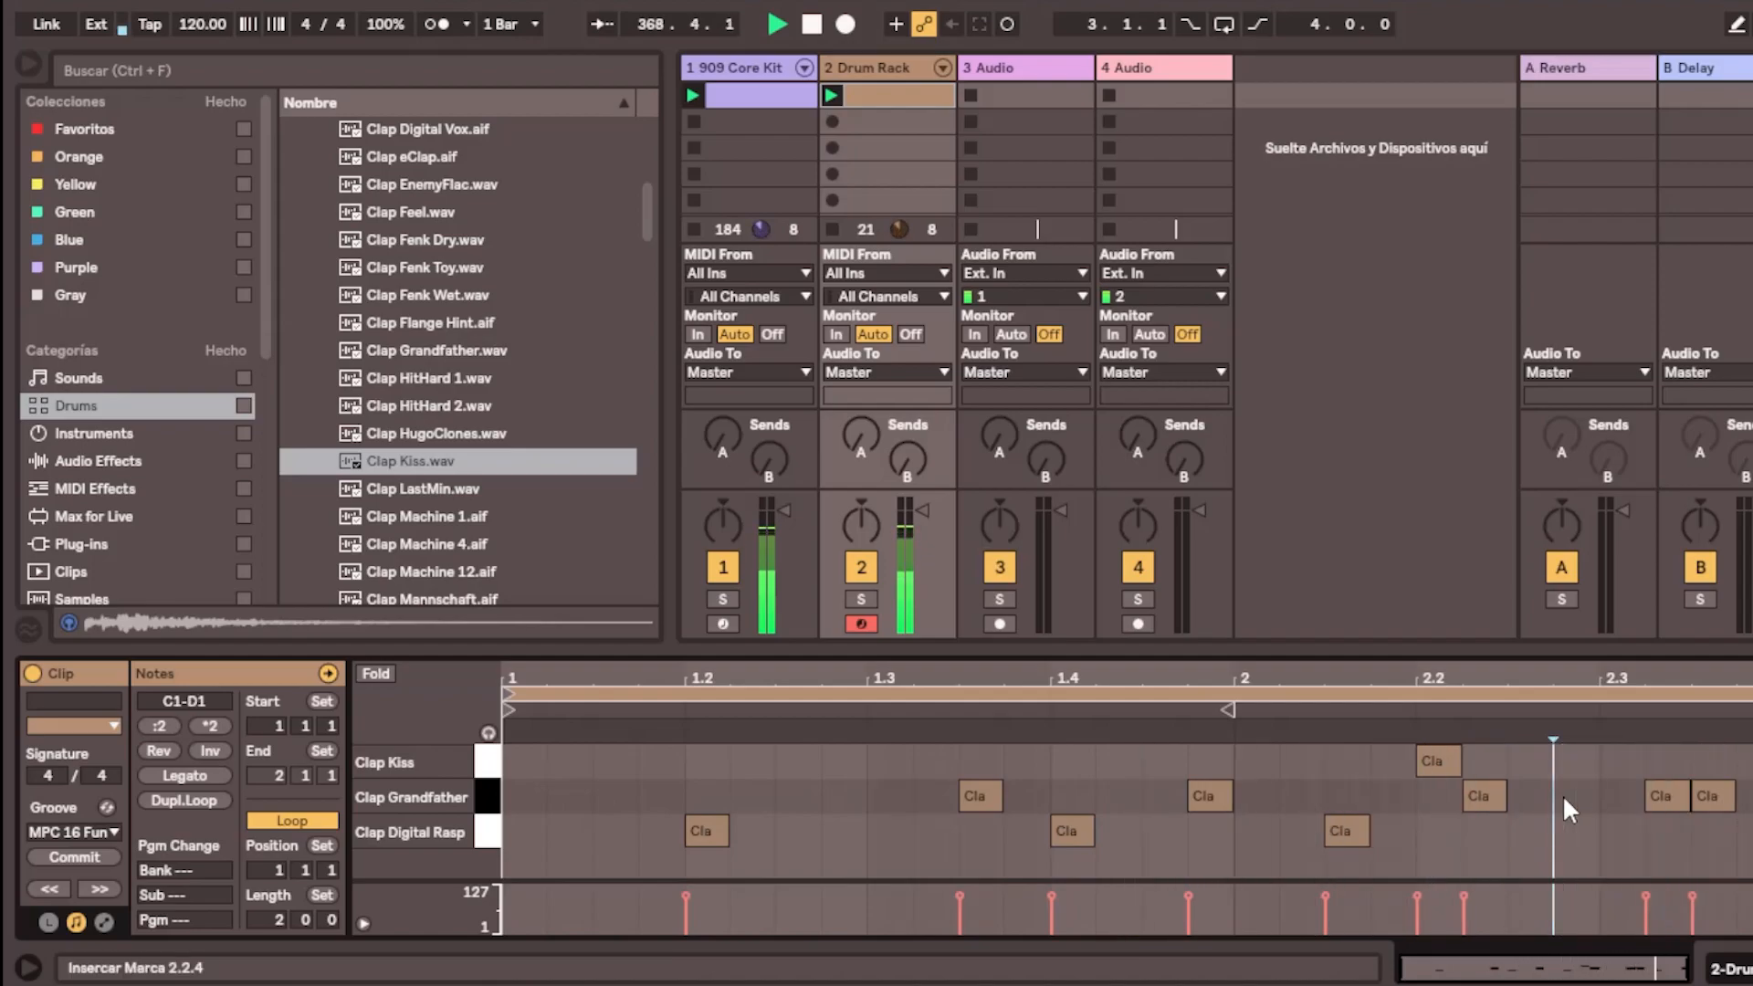
Try extra Clap Kiss notes at 2.2.3 and 2.4.1 in the second bar
double_click(1559, 830)
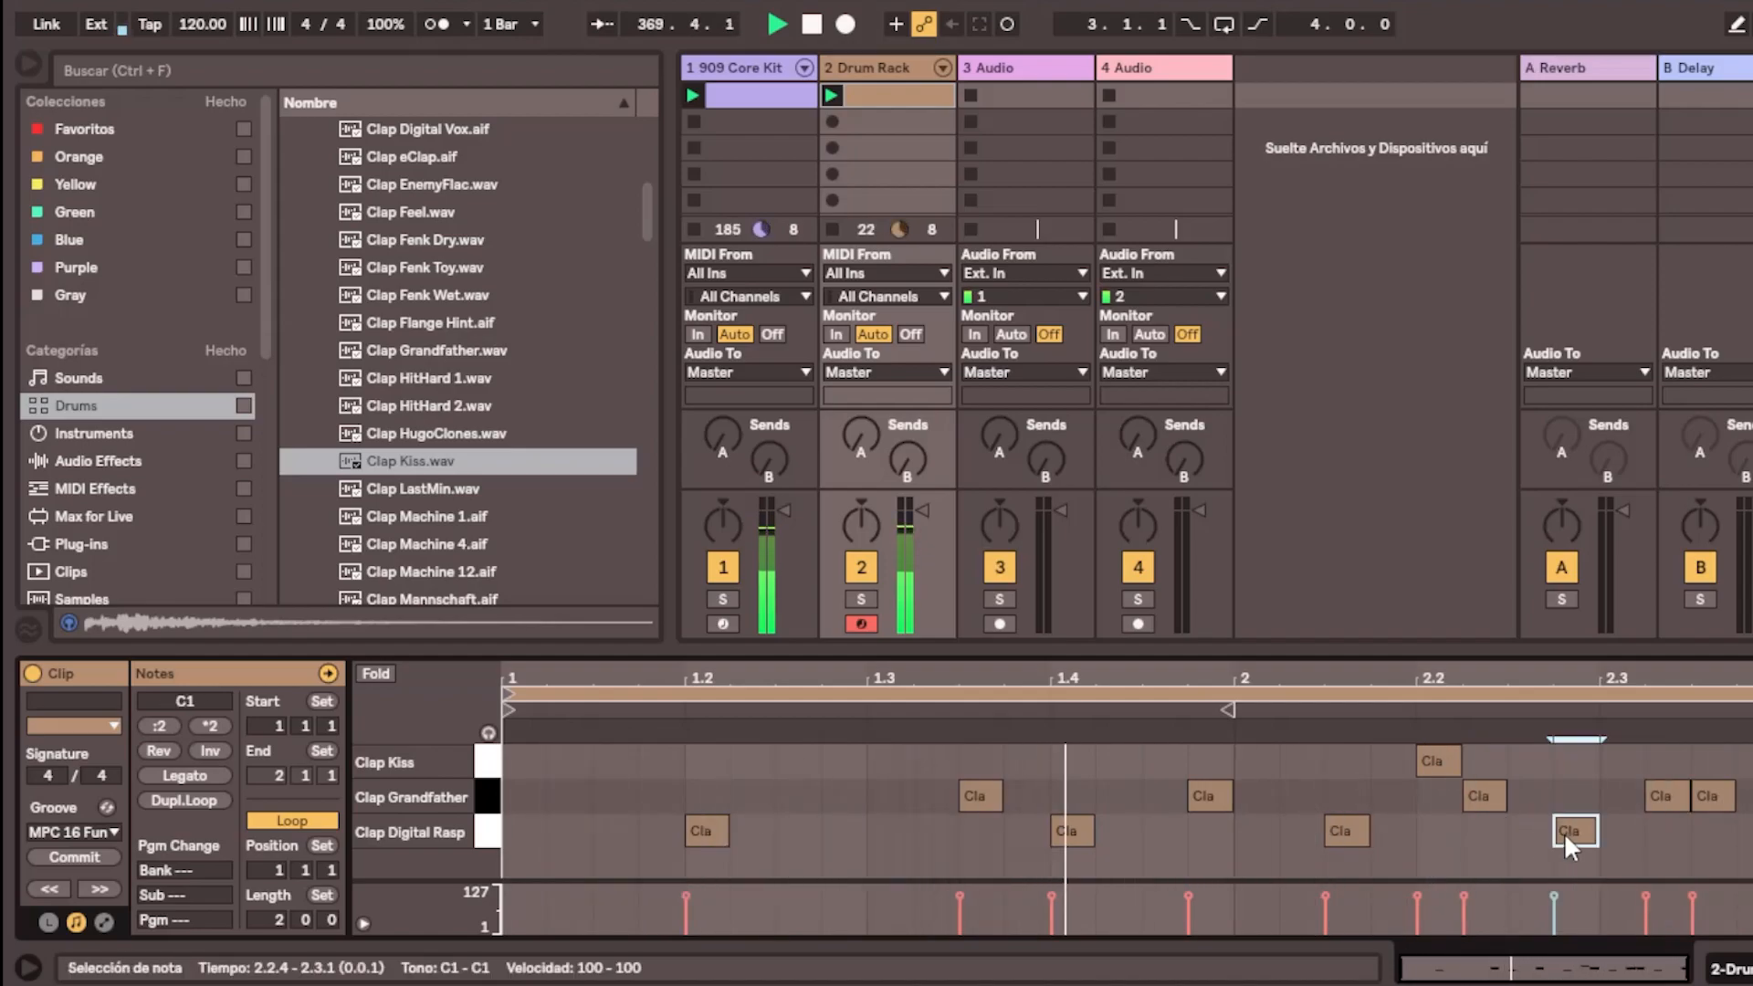
drag(1558, 832, 1524, 763)
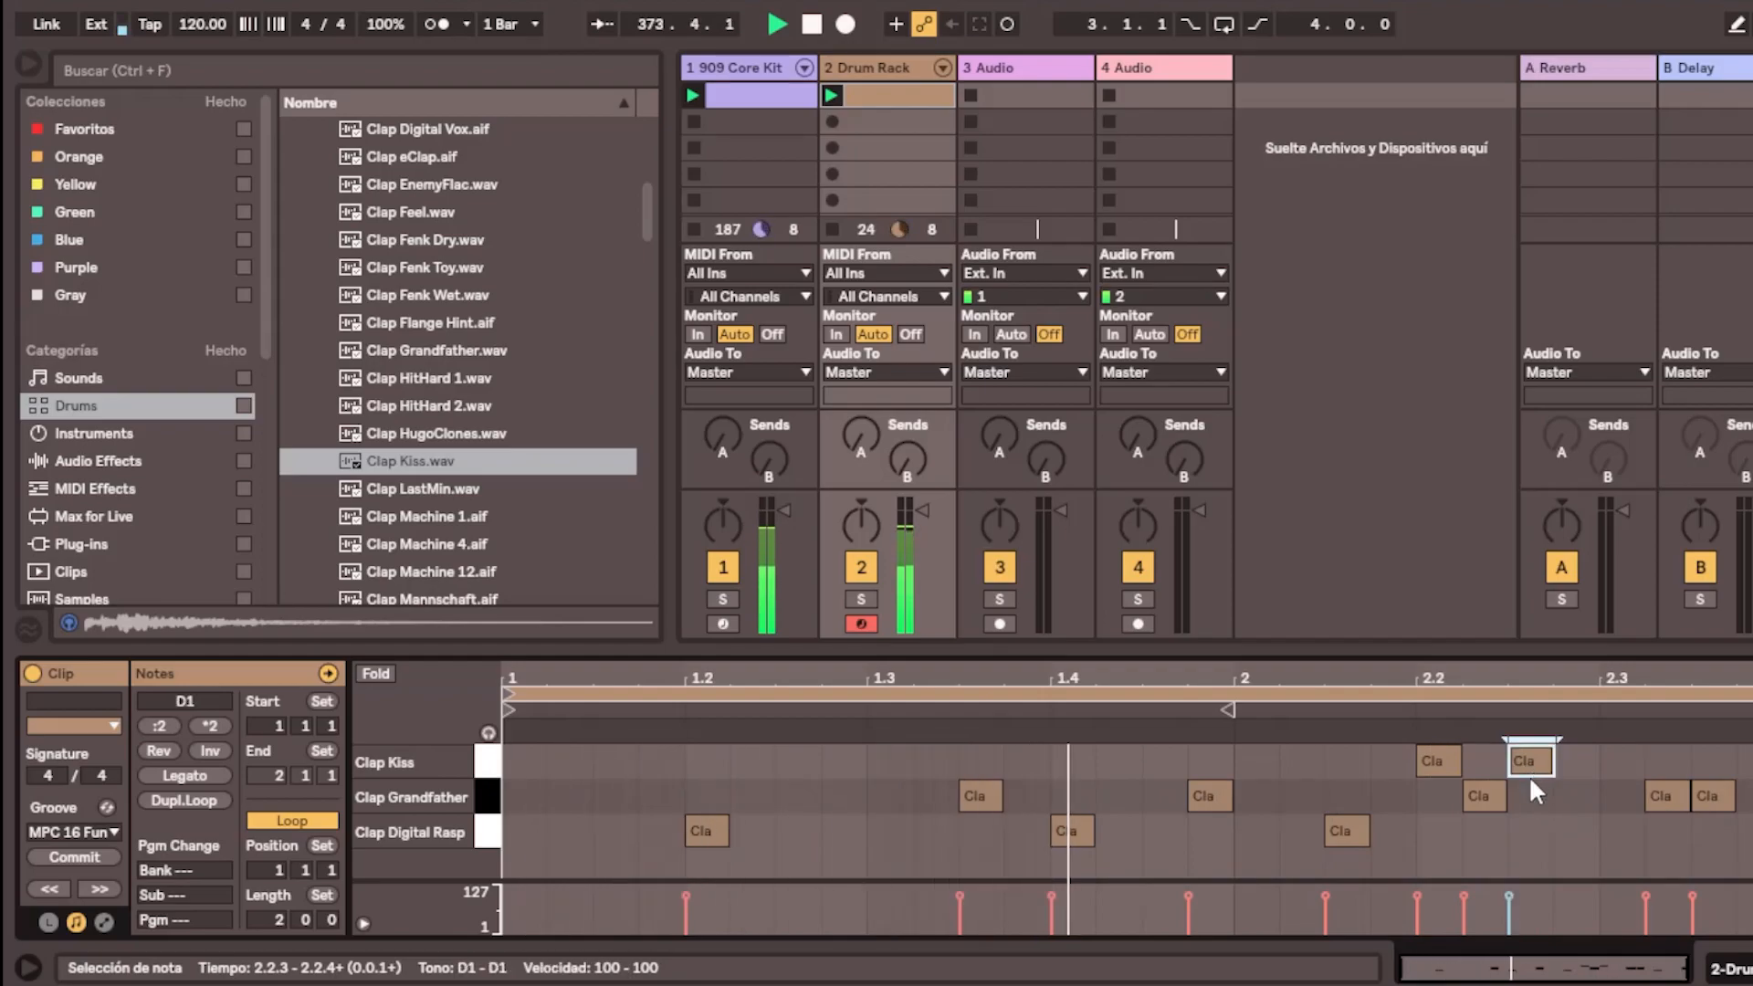
double_click(1526, 759)
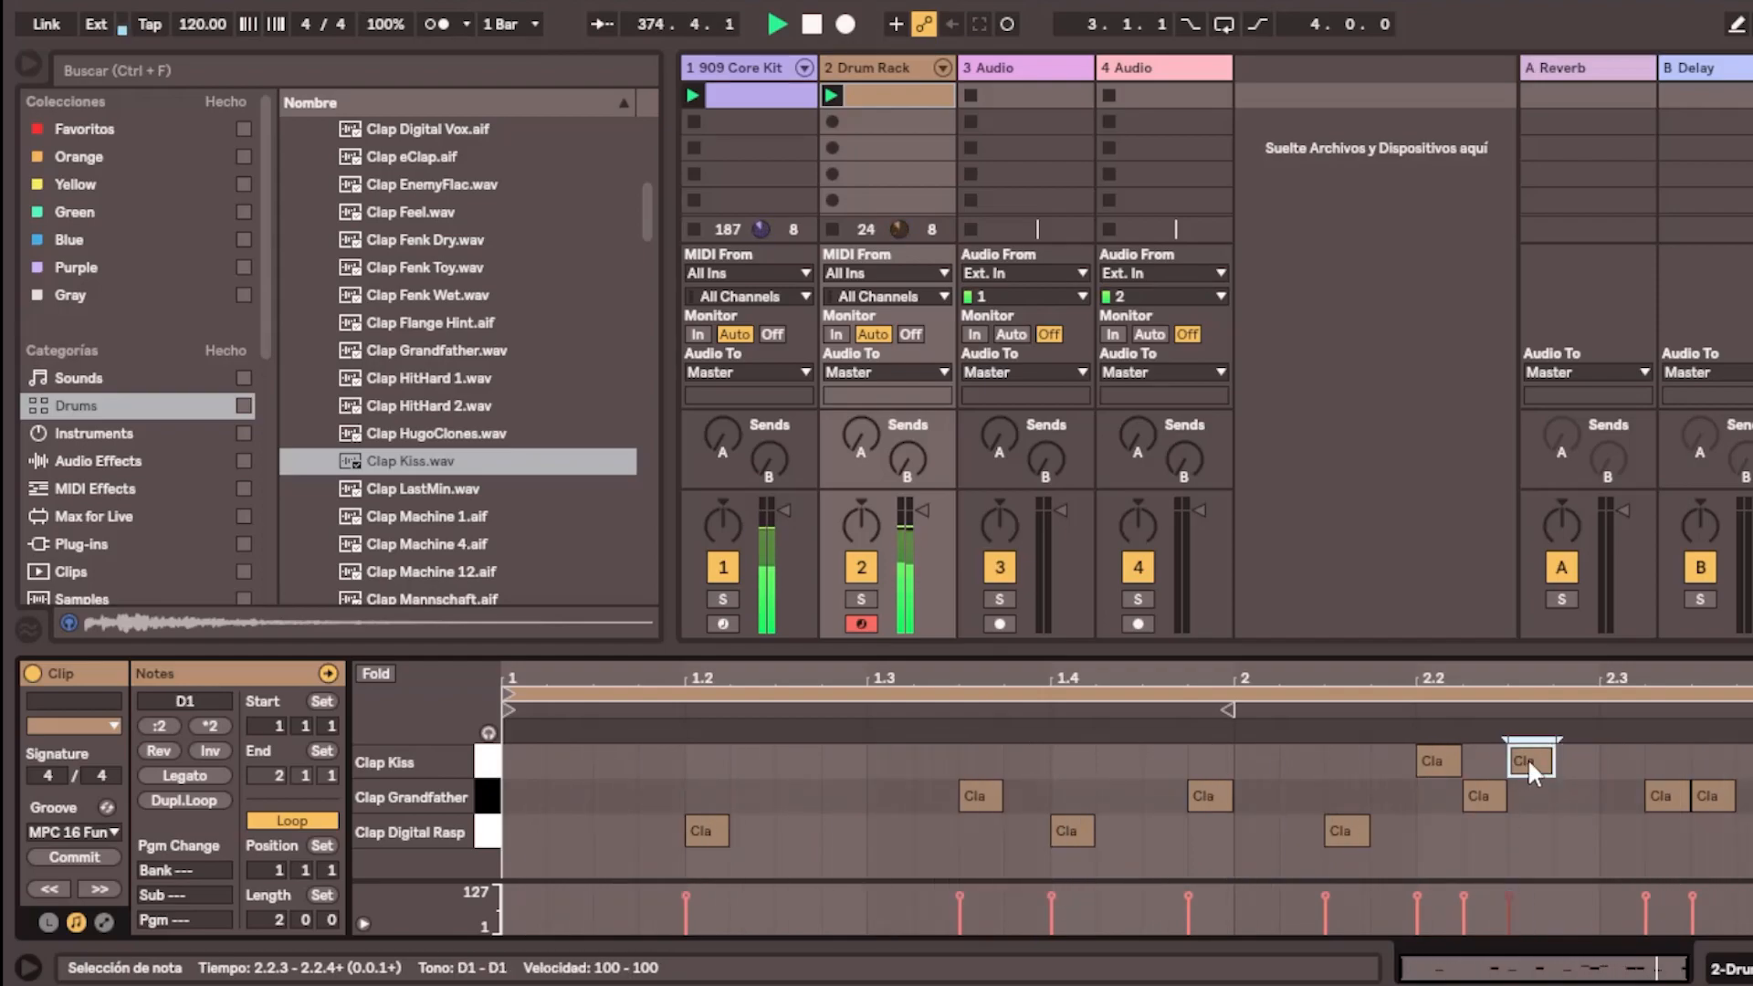
click(1602, 761)
click(1752, 776)
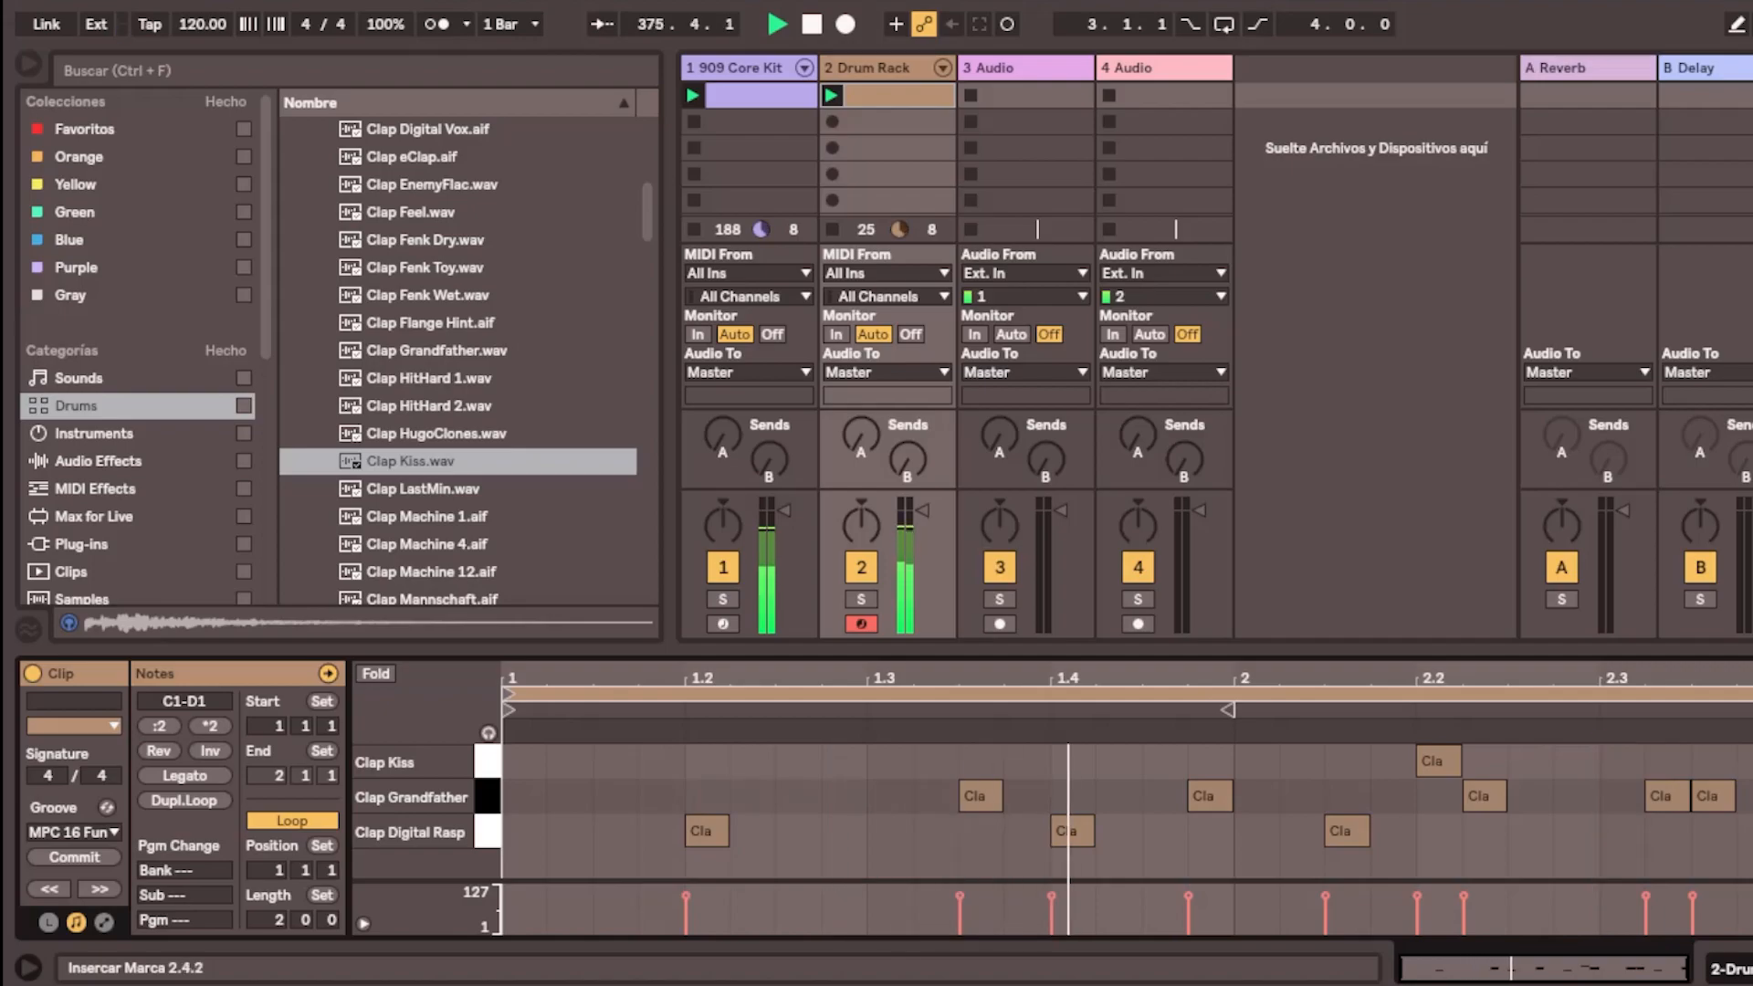
double_click(1752, 761)
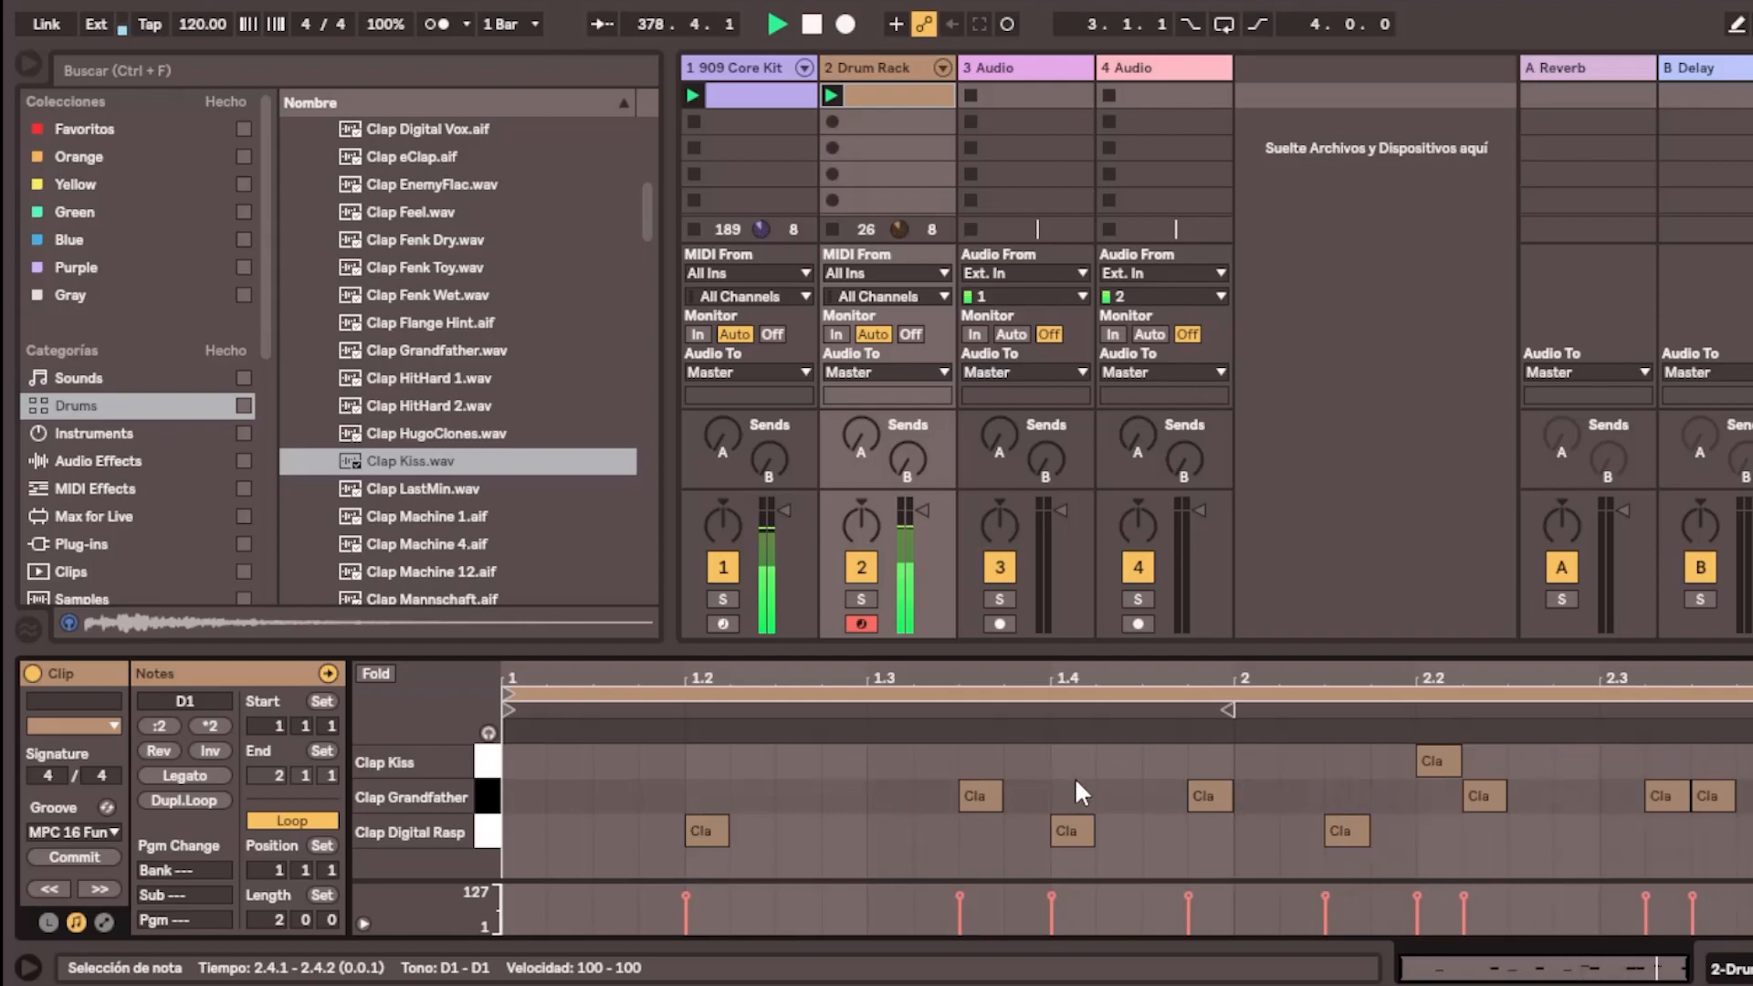
double_click(1752, 760)
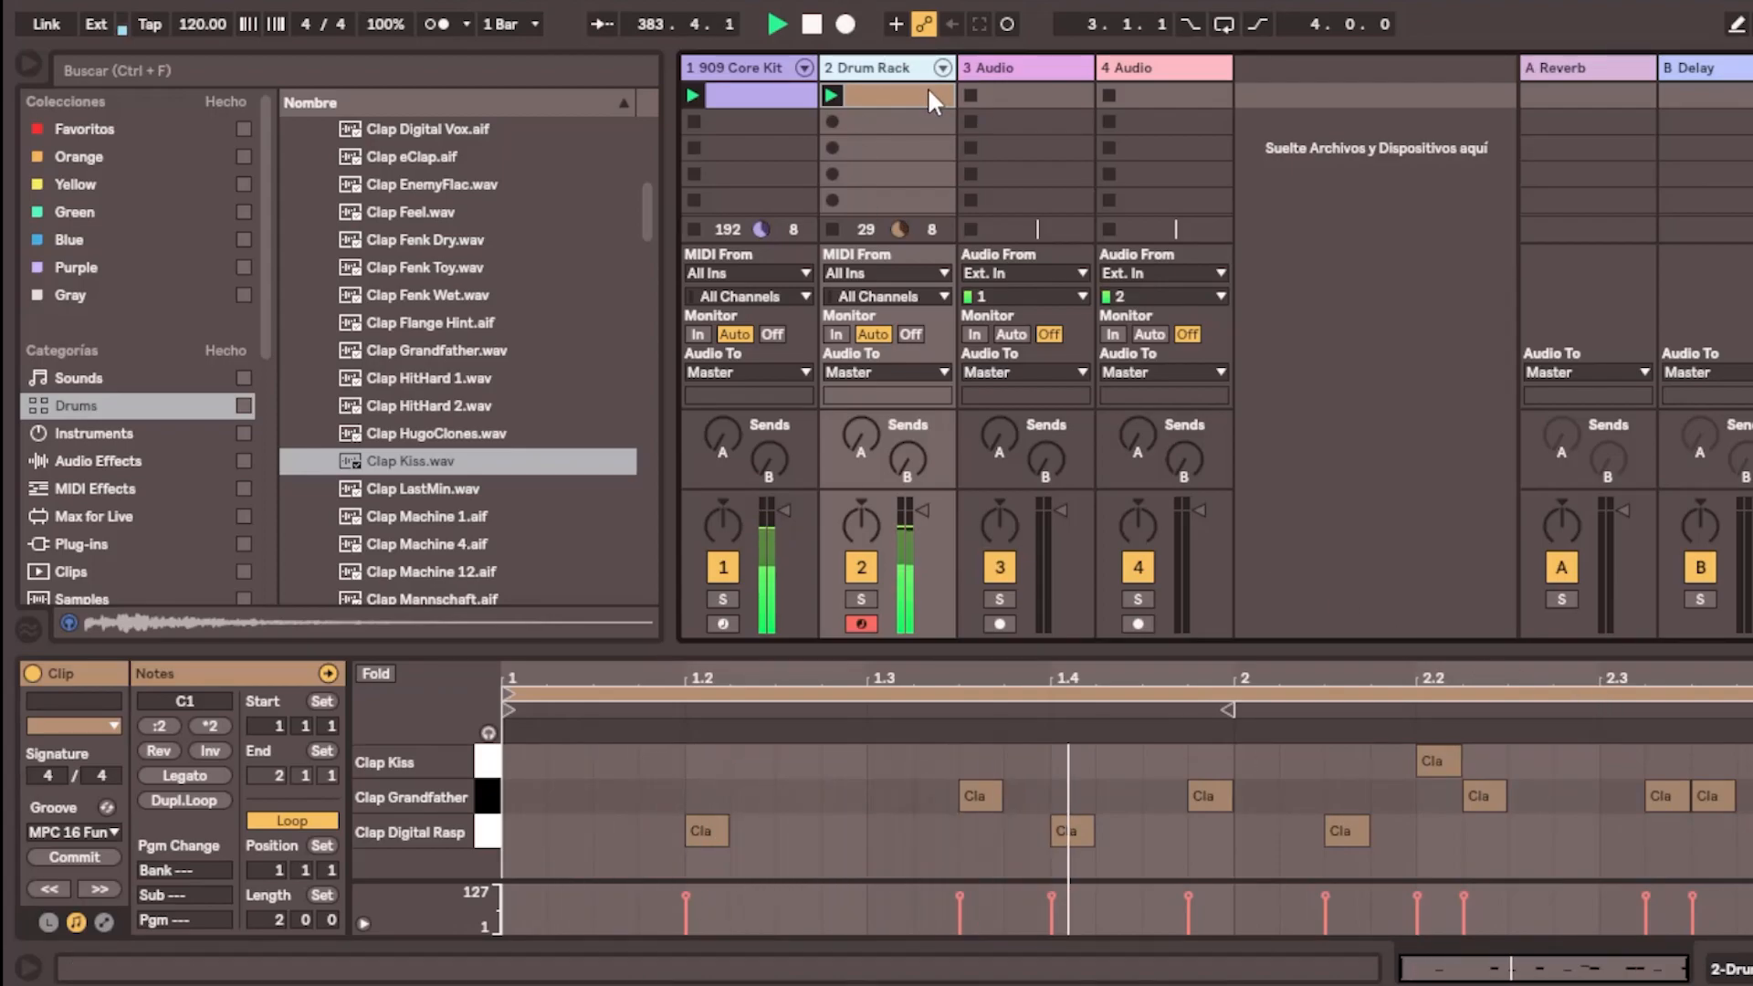
Slightly lower the Drum Rack track's volume and insert a new MIDI track after it
drag(922, 509, 922, 513)
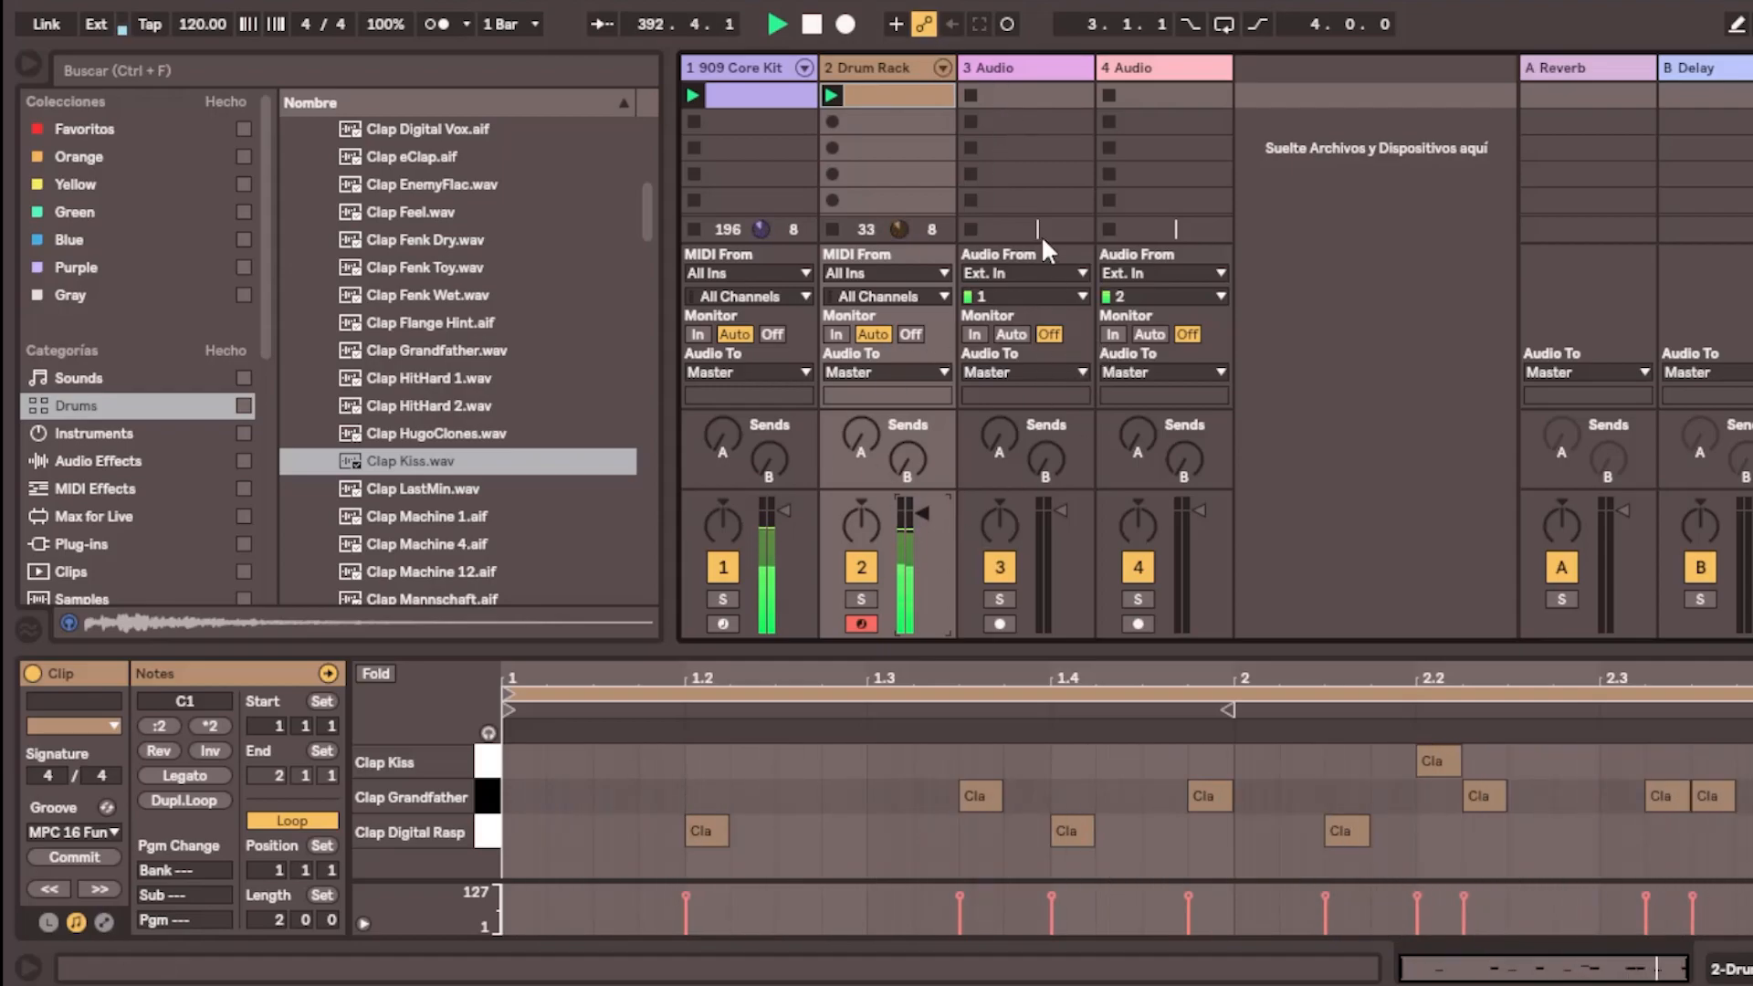
click(846, 63)
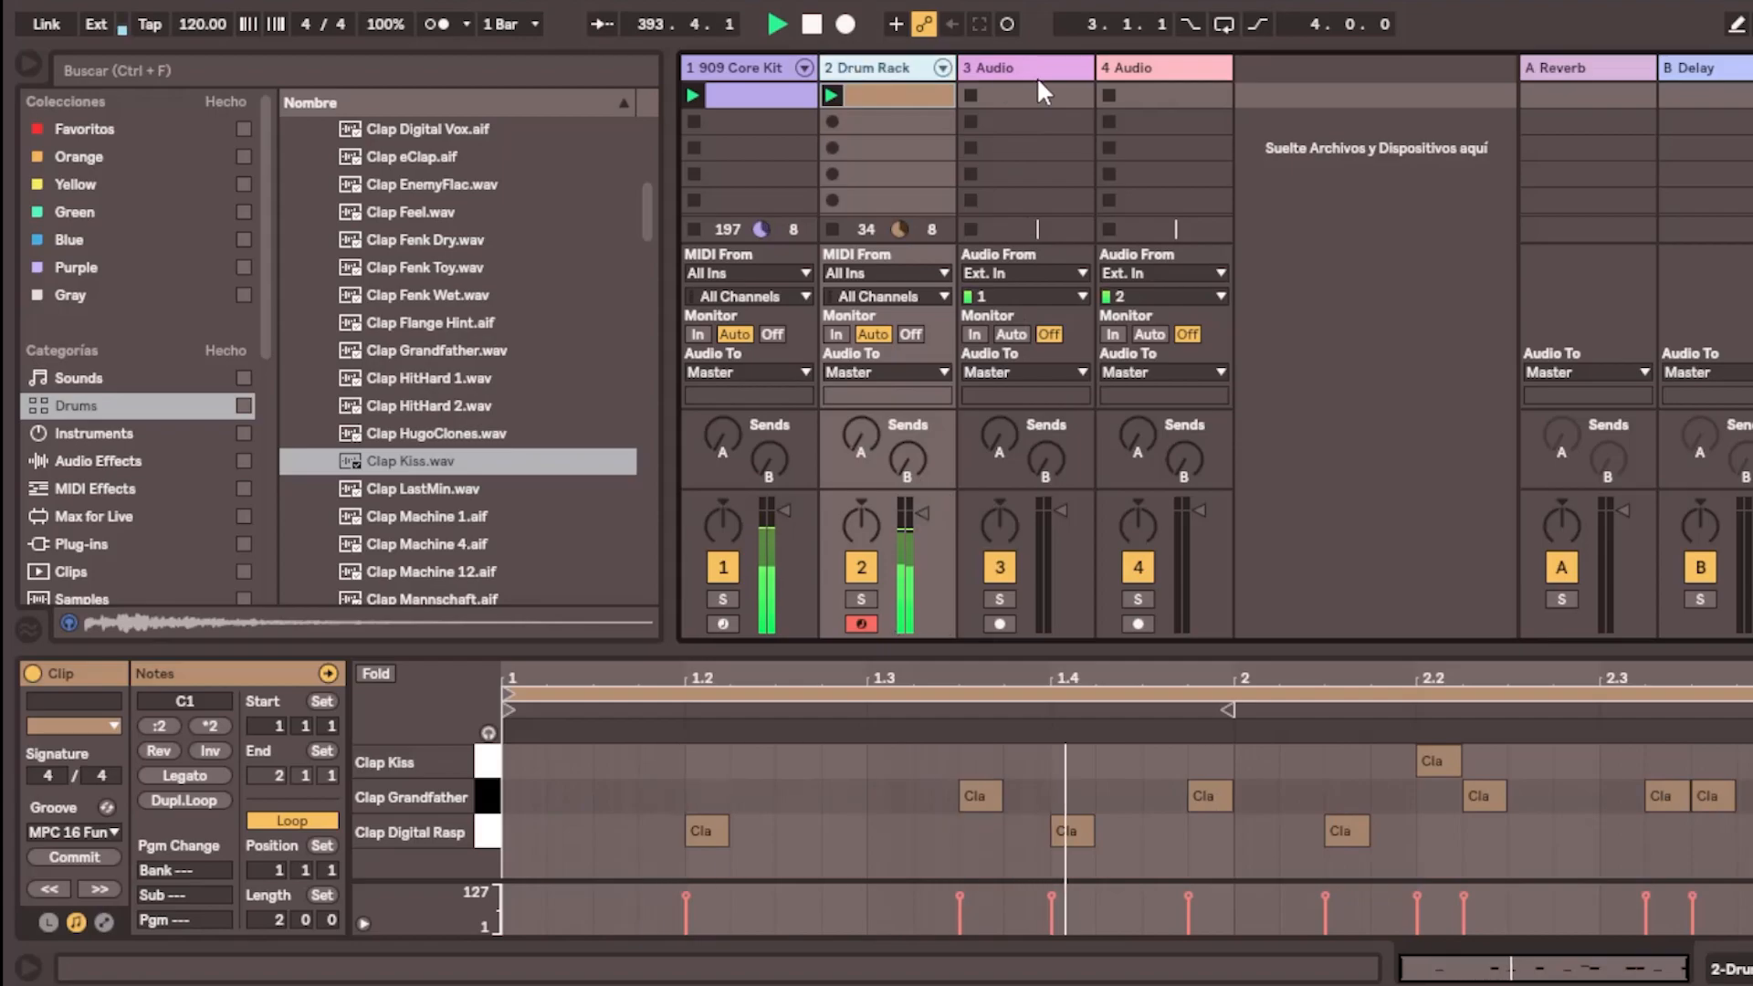
click(991, 70)
click(883, 73)
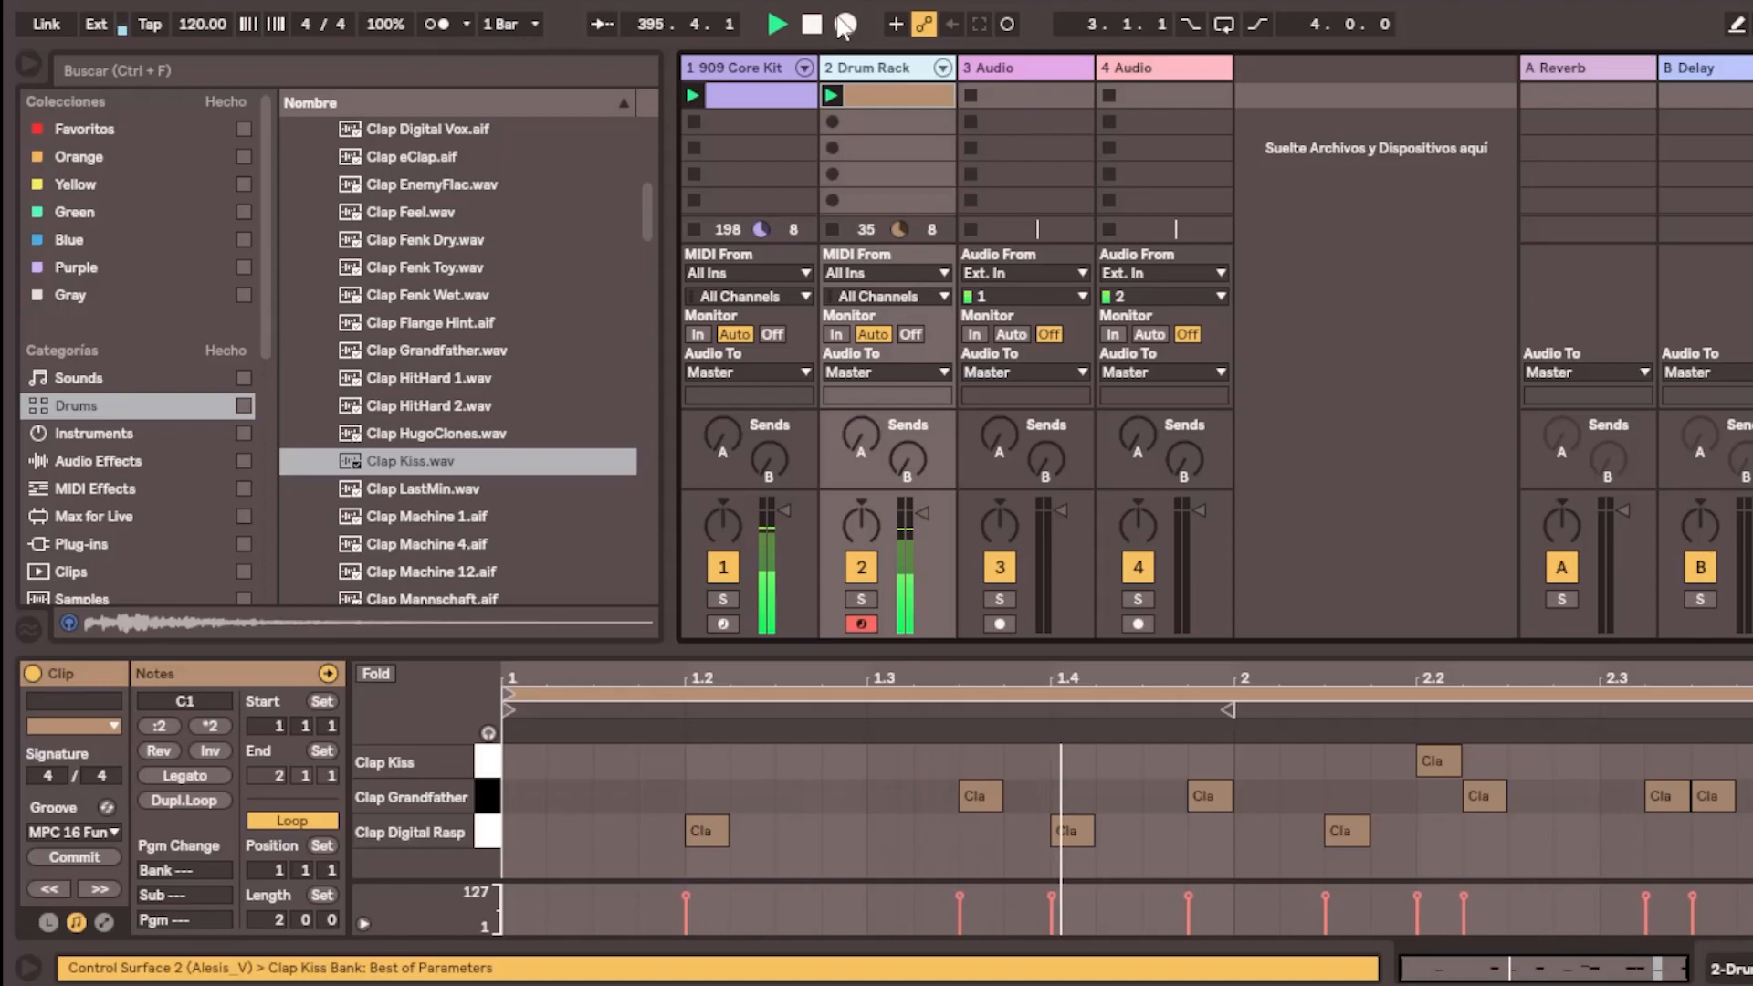
right_click(879, 65)
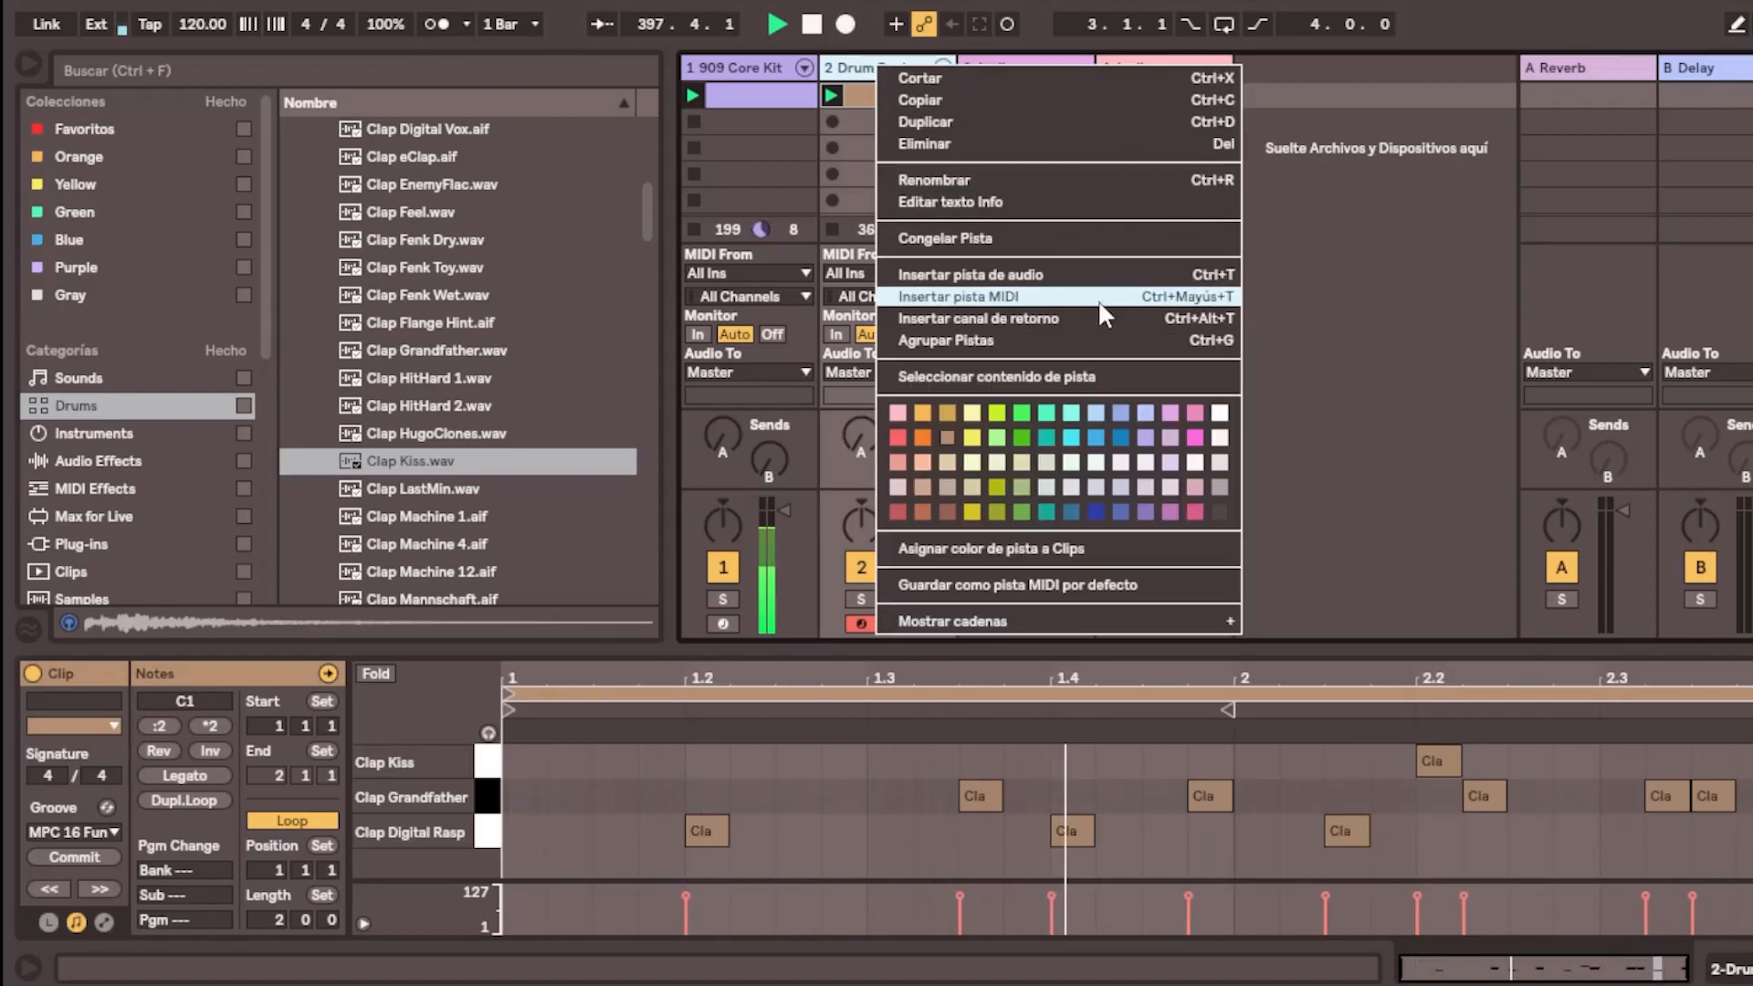
click(1249, 216)
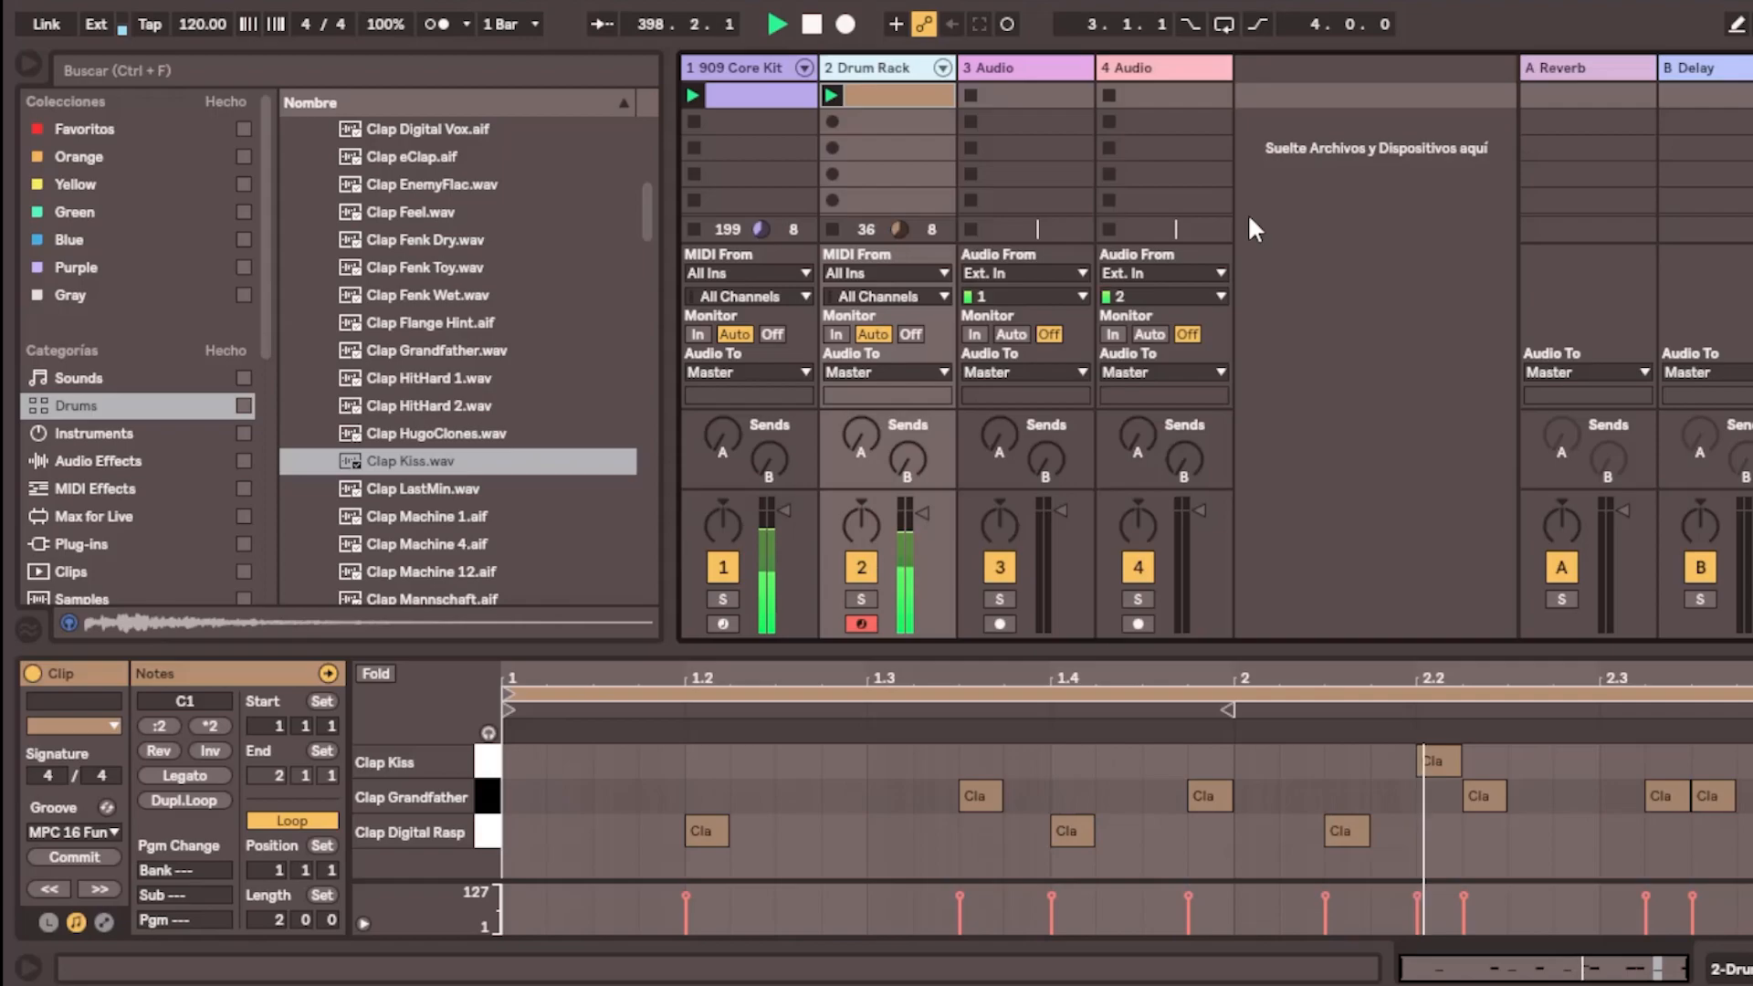
right_click(899, 71)
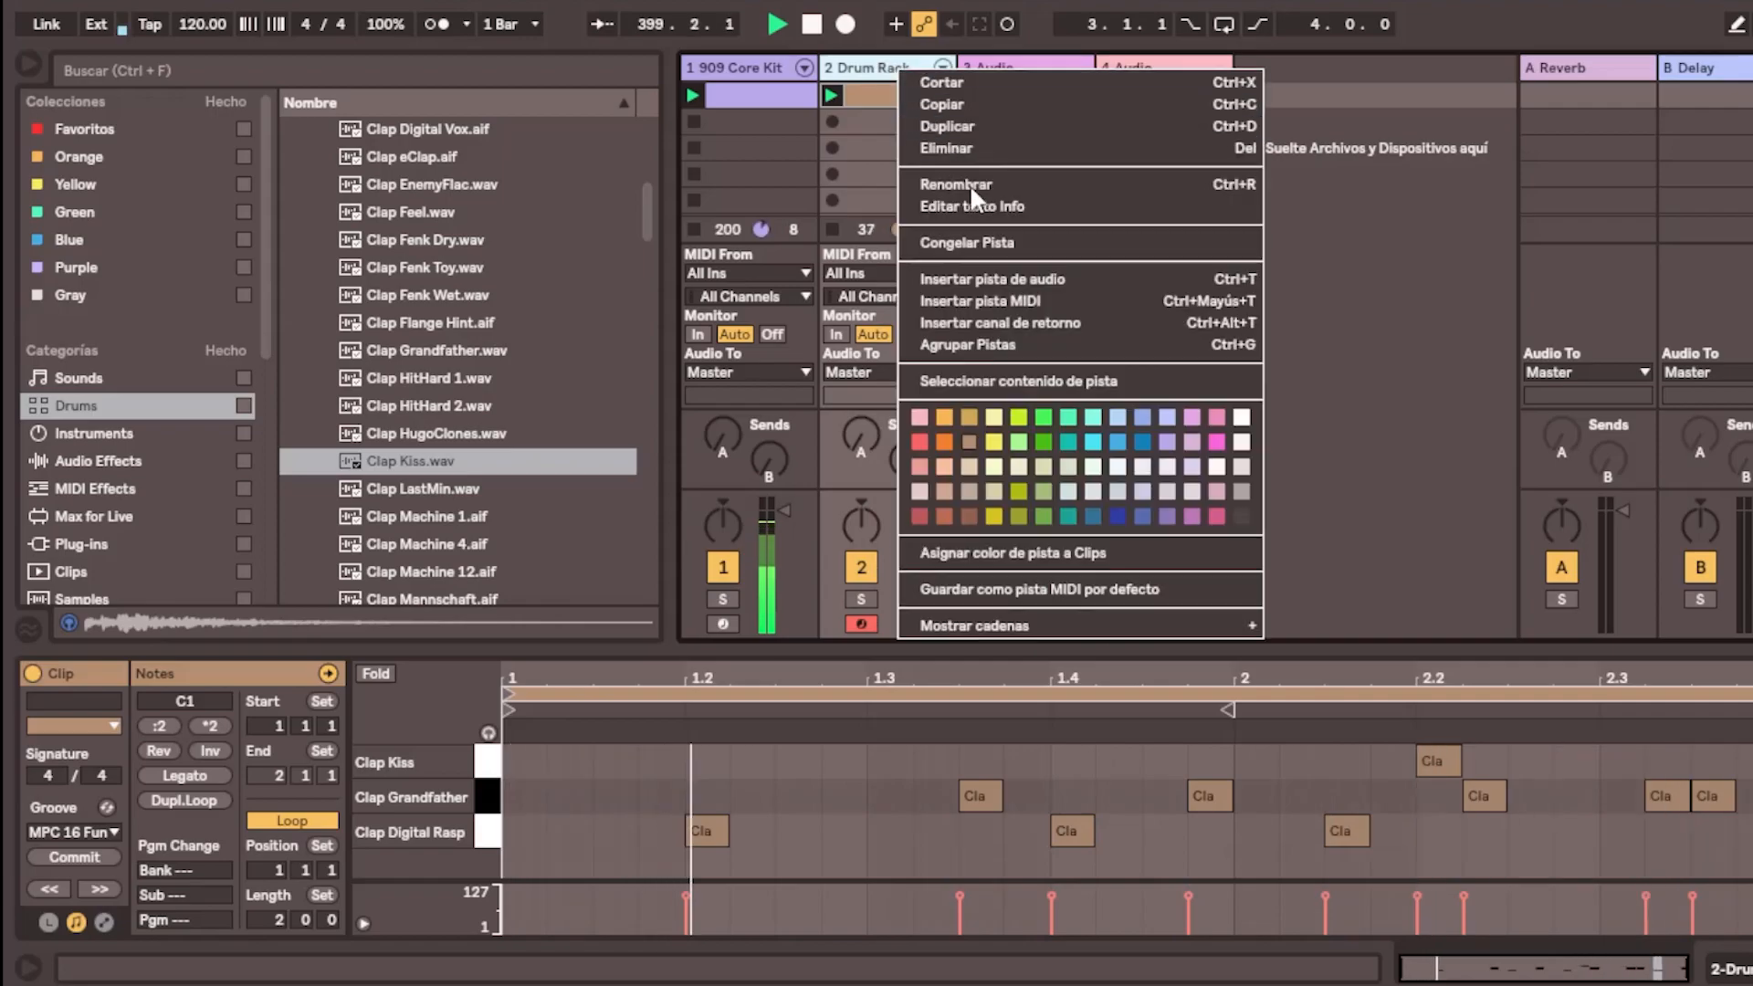
click(1010, 302)
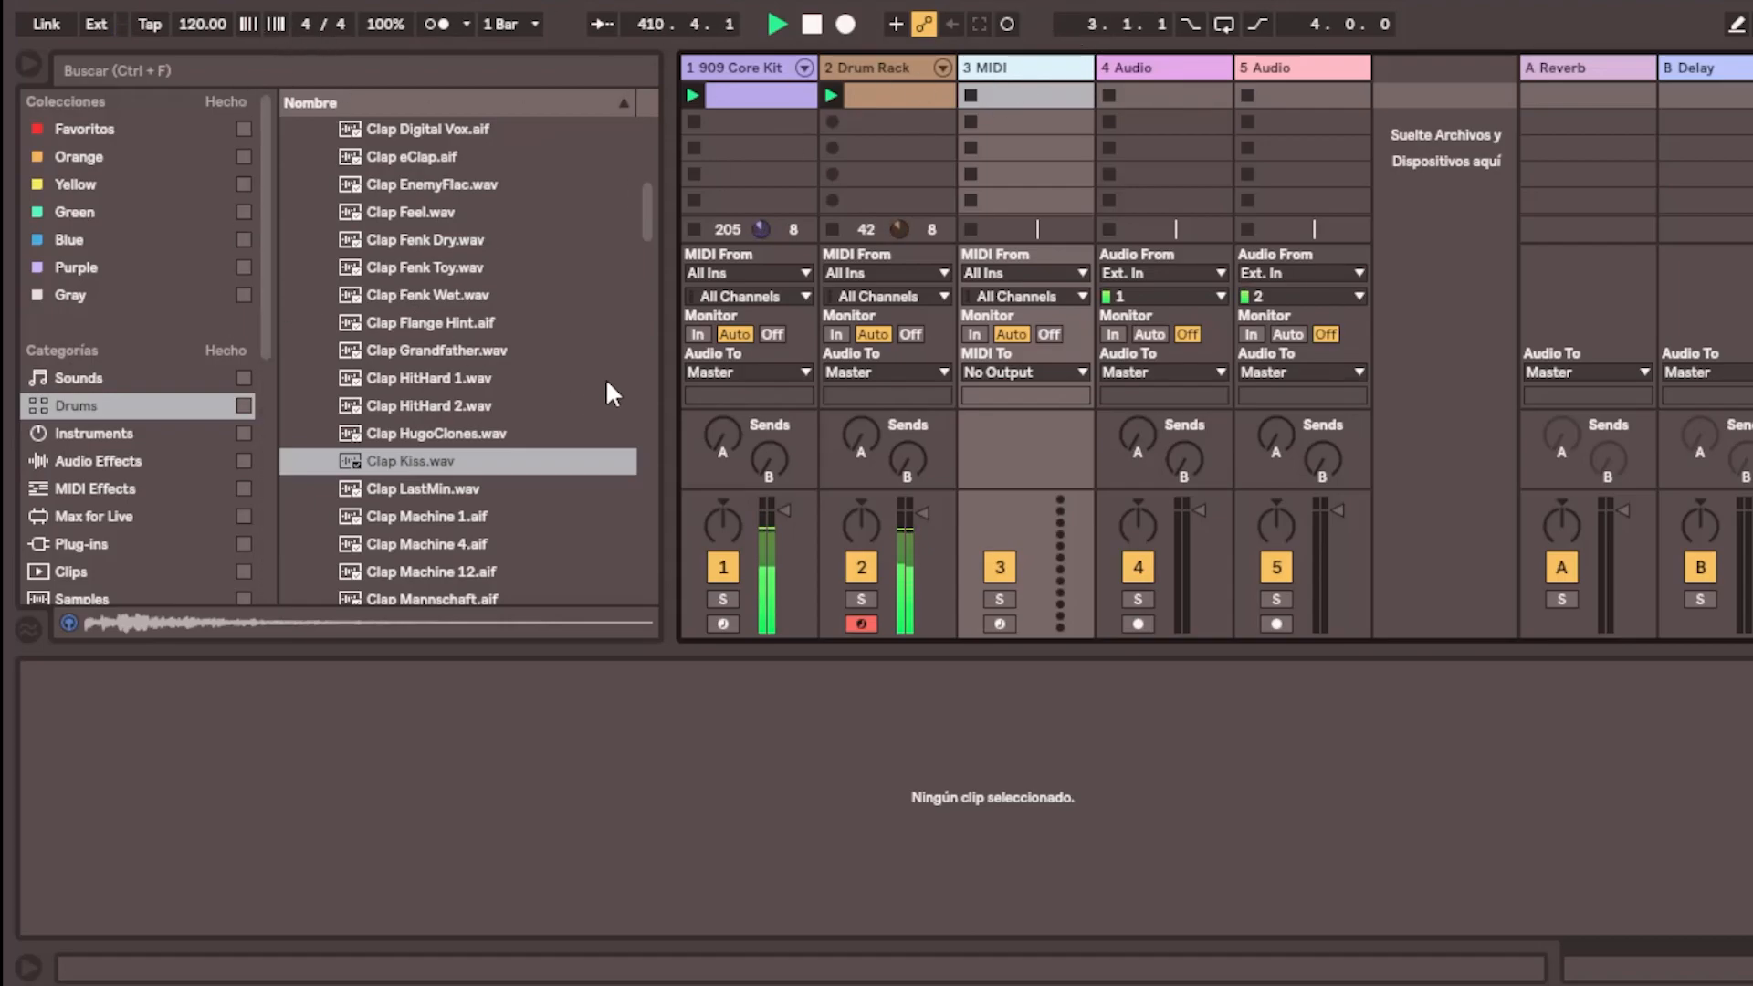
Browse the plug-ins, audio effects and instruments, and load the Wavetable instrument onto the new MIDI track
scroll(105, 470, down, 3)
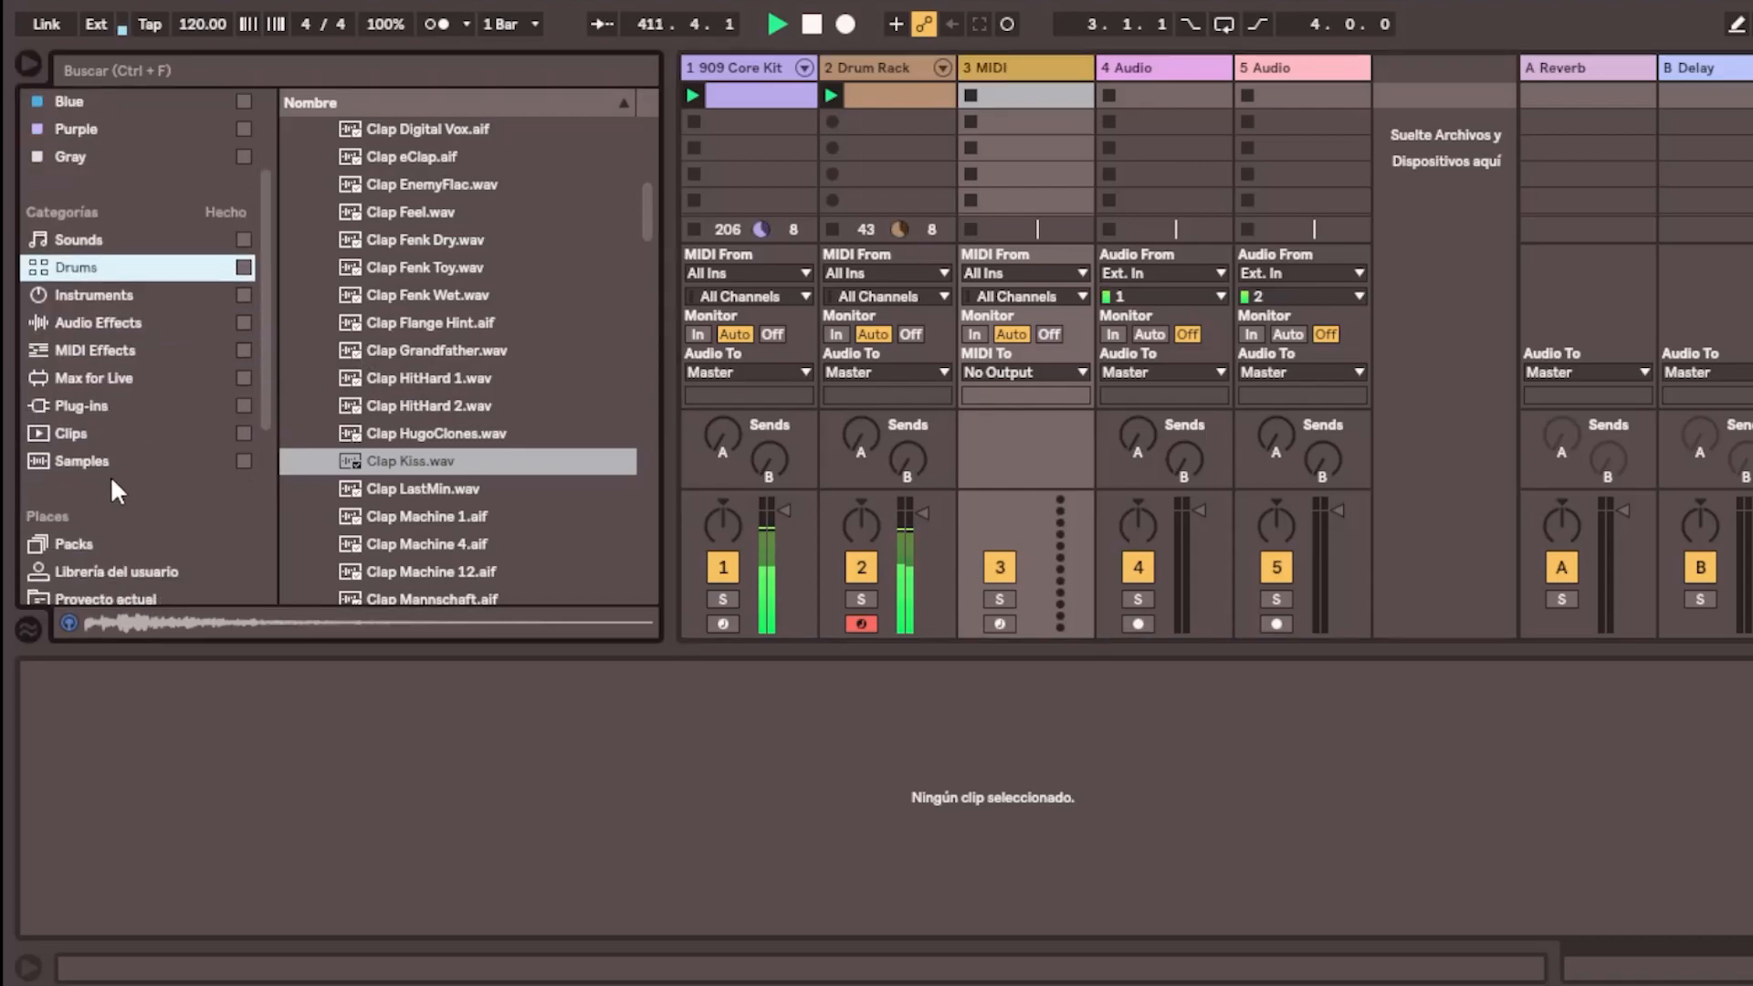
click(82, 406)
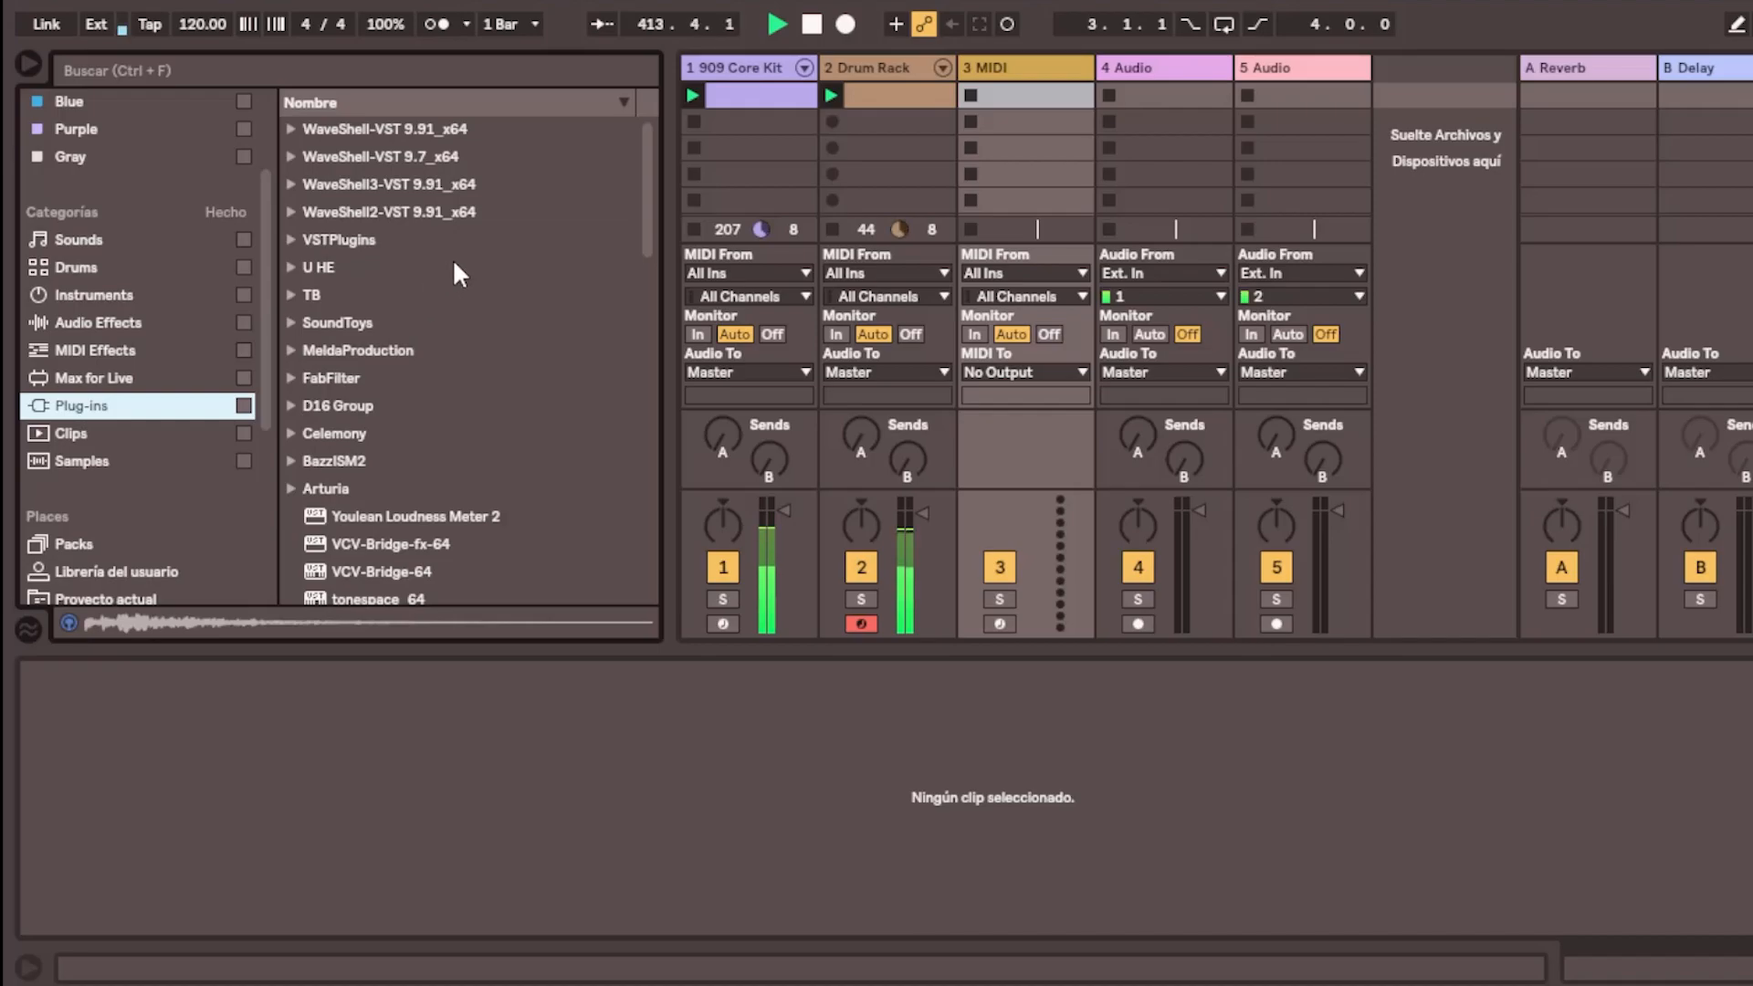
click(102, 331)
scroll(478, 438, down, 3)
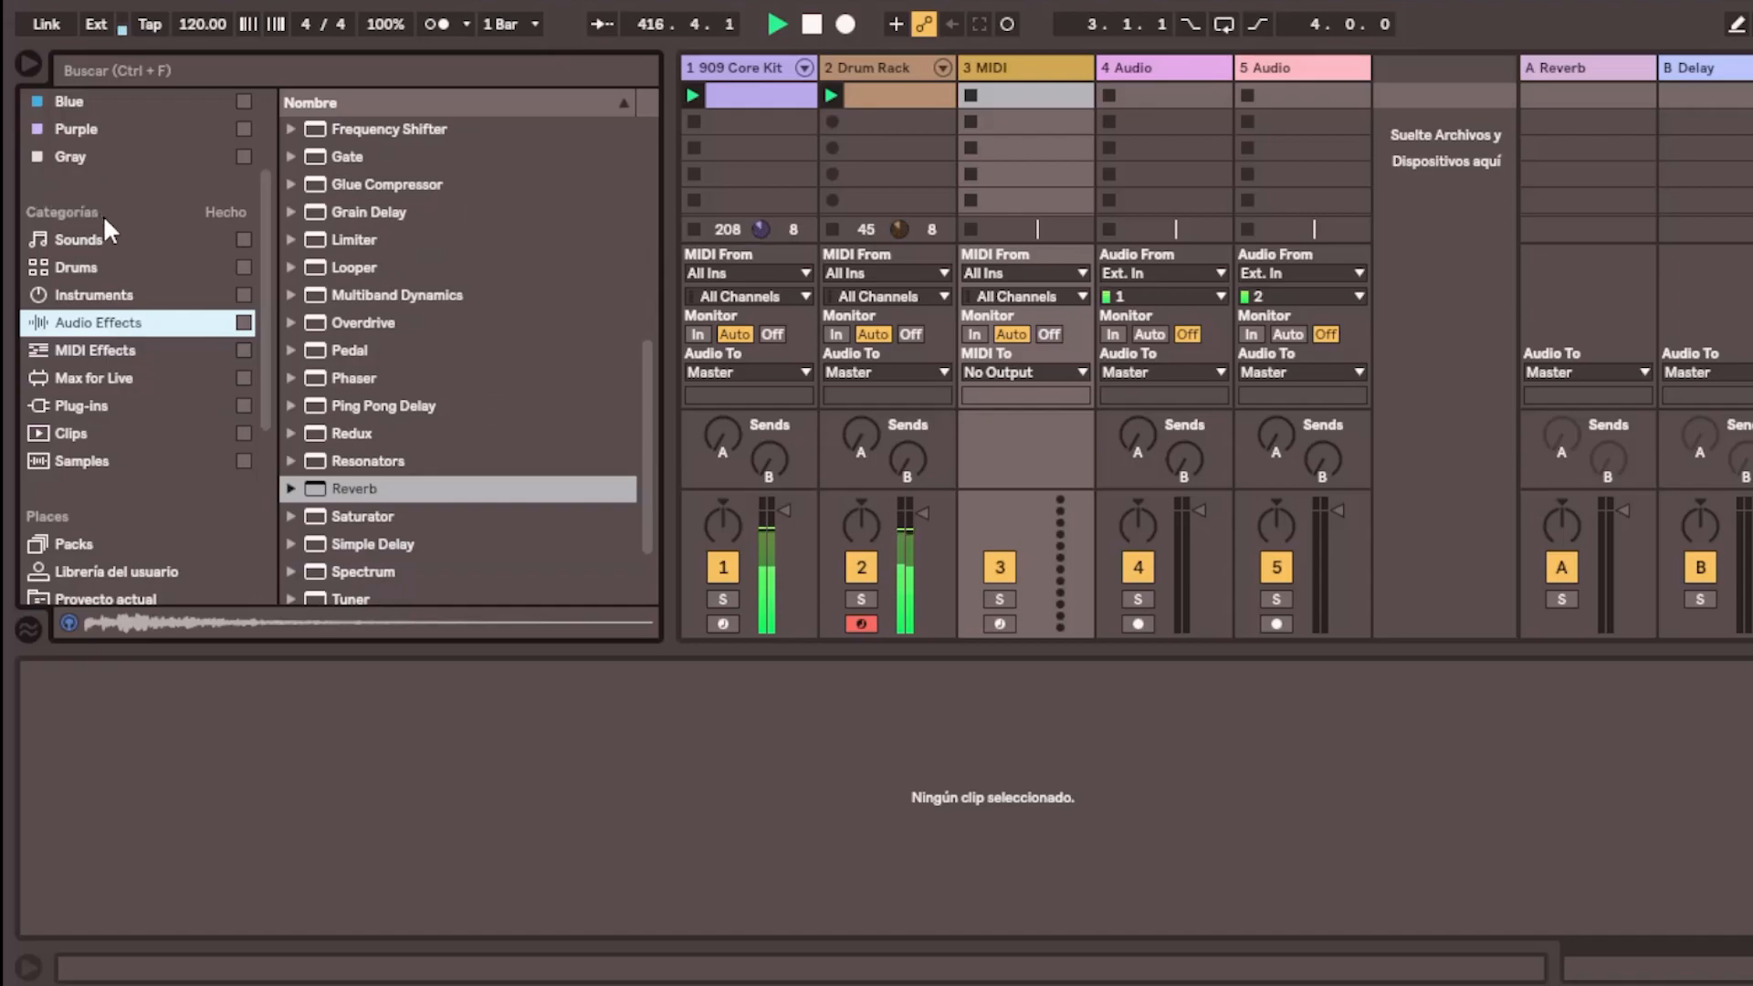
click(135, 295)
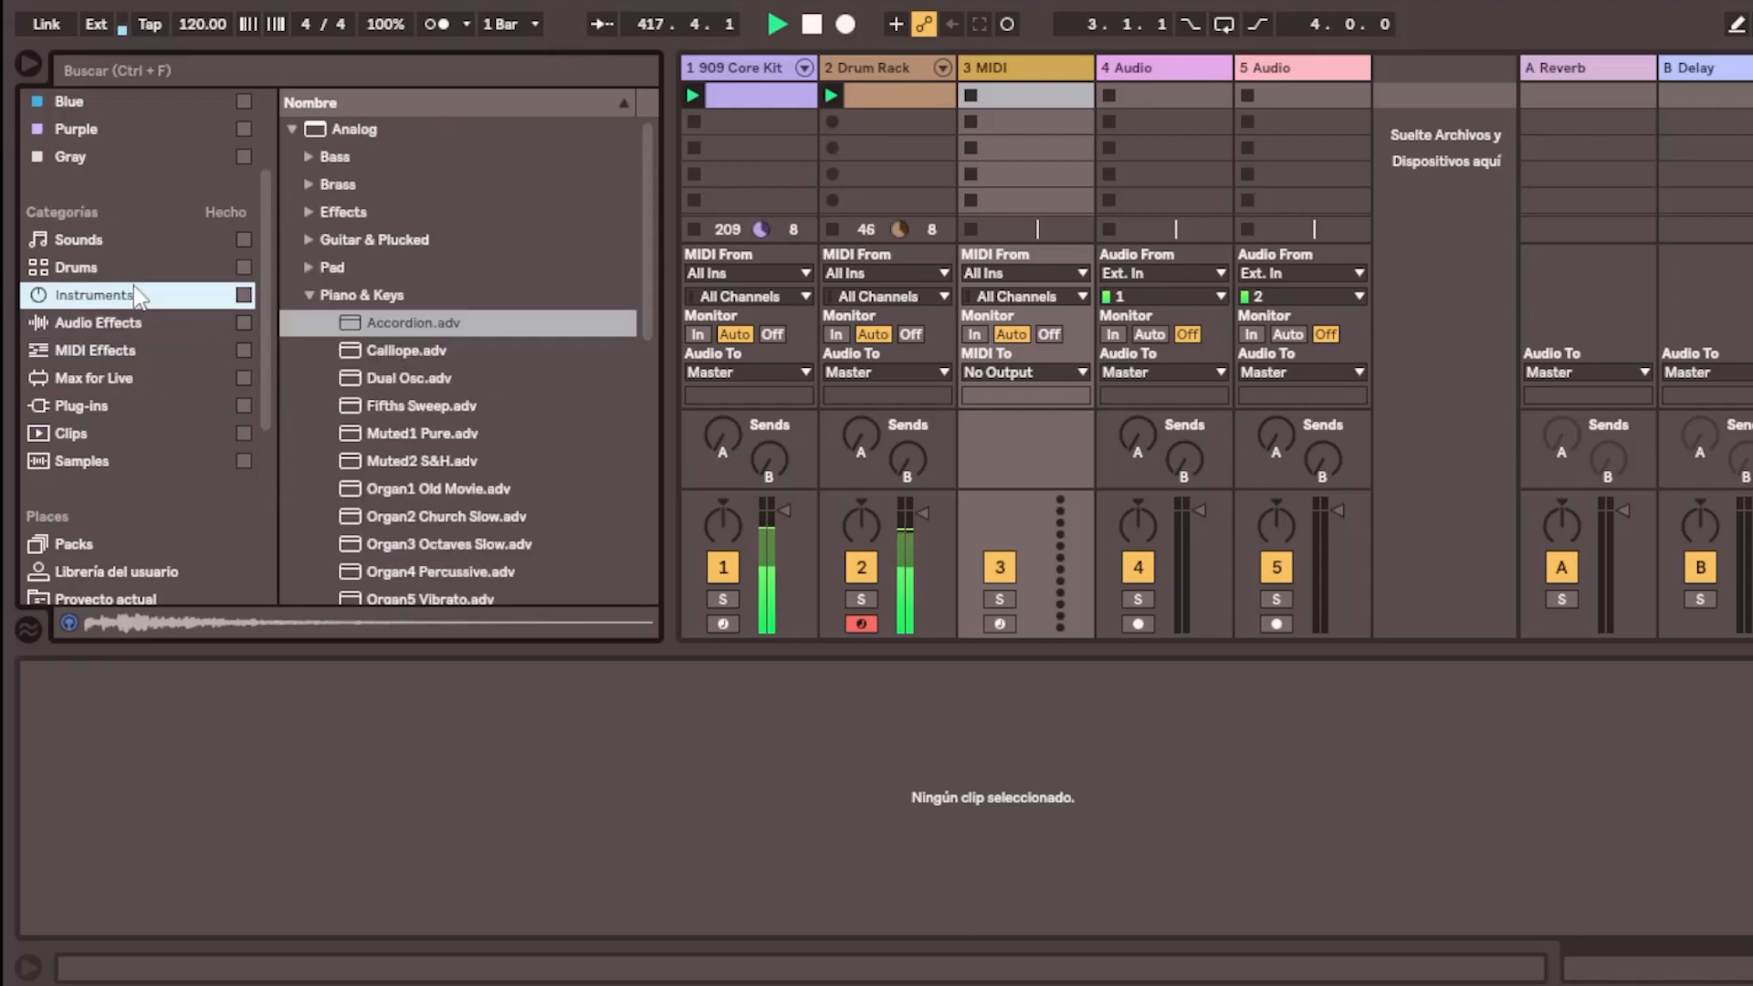
click(310, 294)
scroll(478, 353, down, 2)
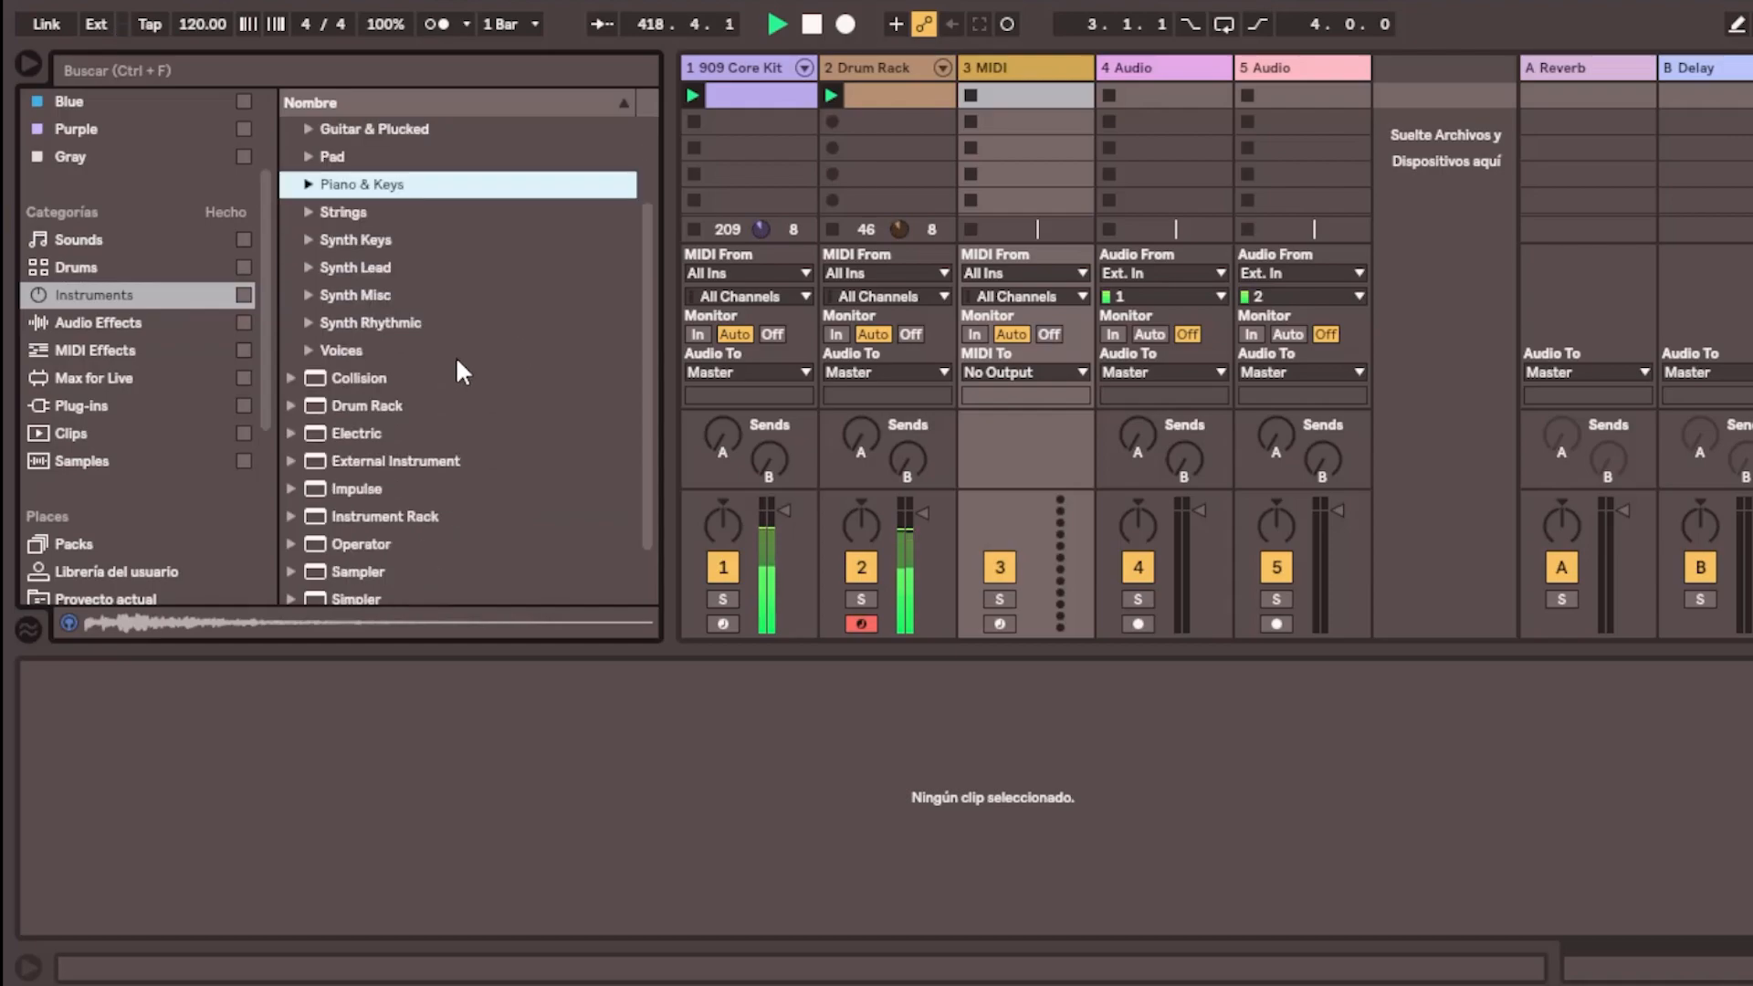
scroll(394, 288, up, 2)
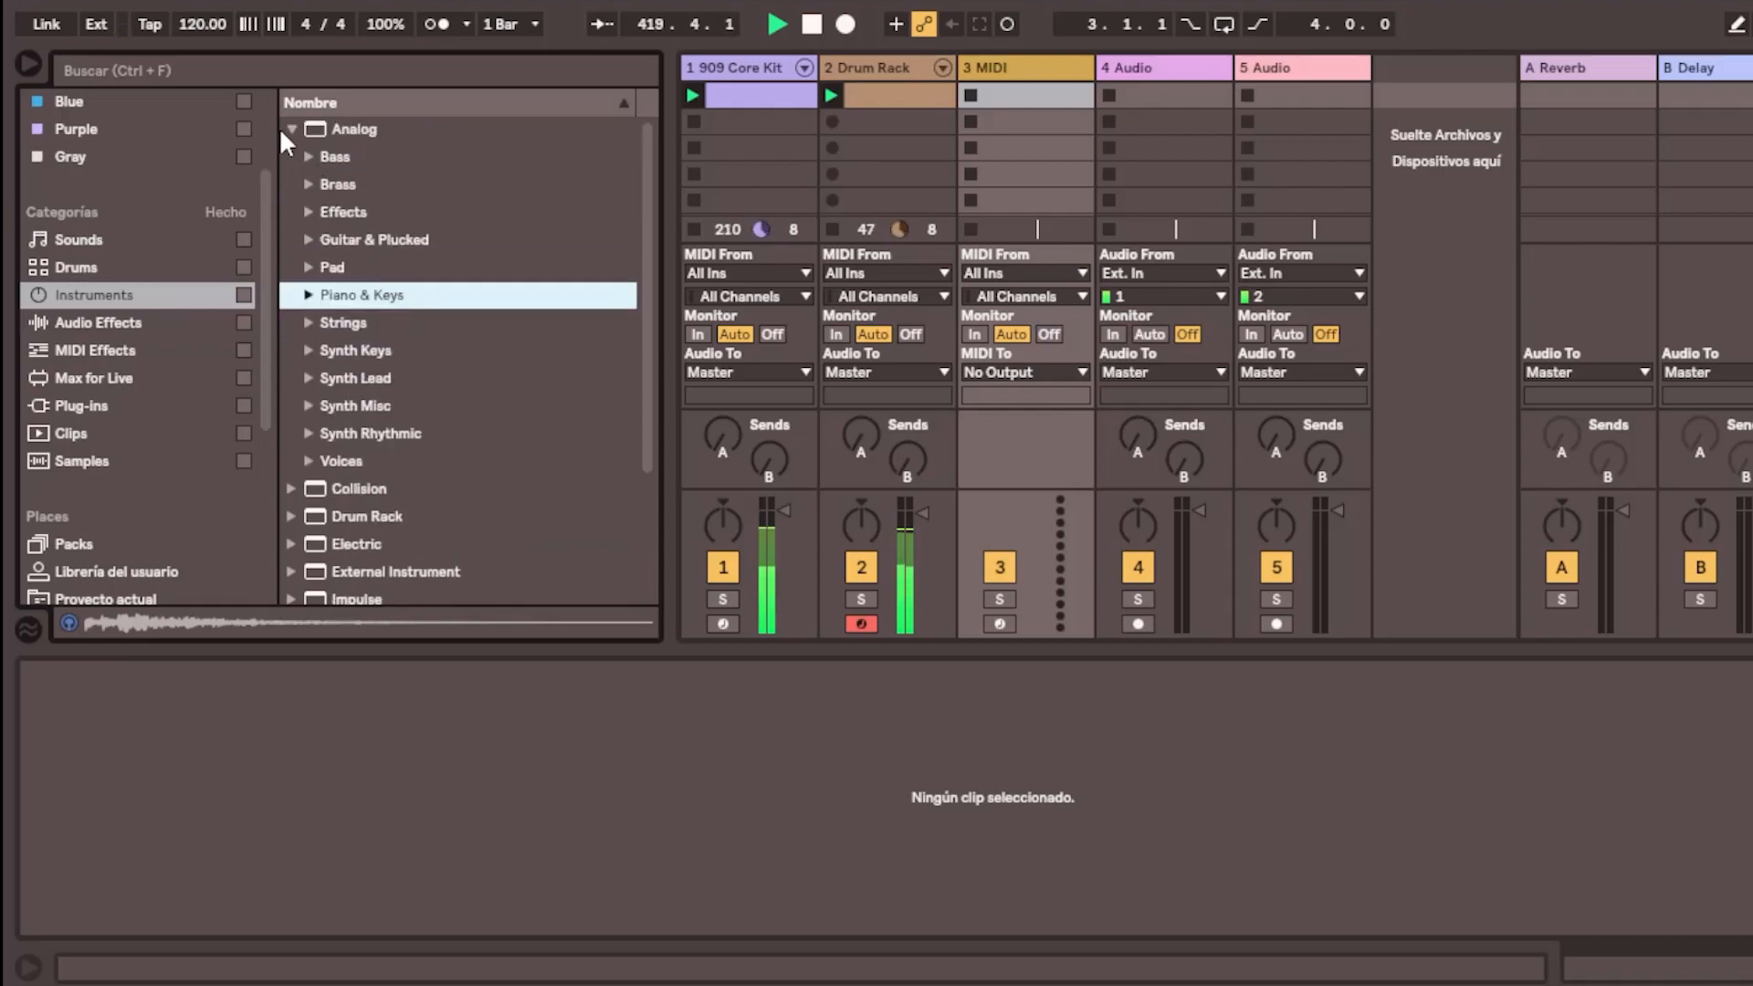
click(282, 127)
click(356, 436)
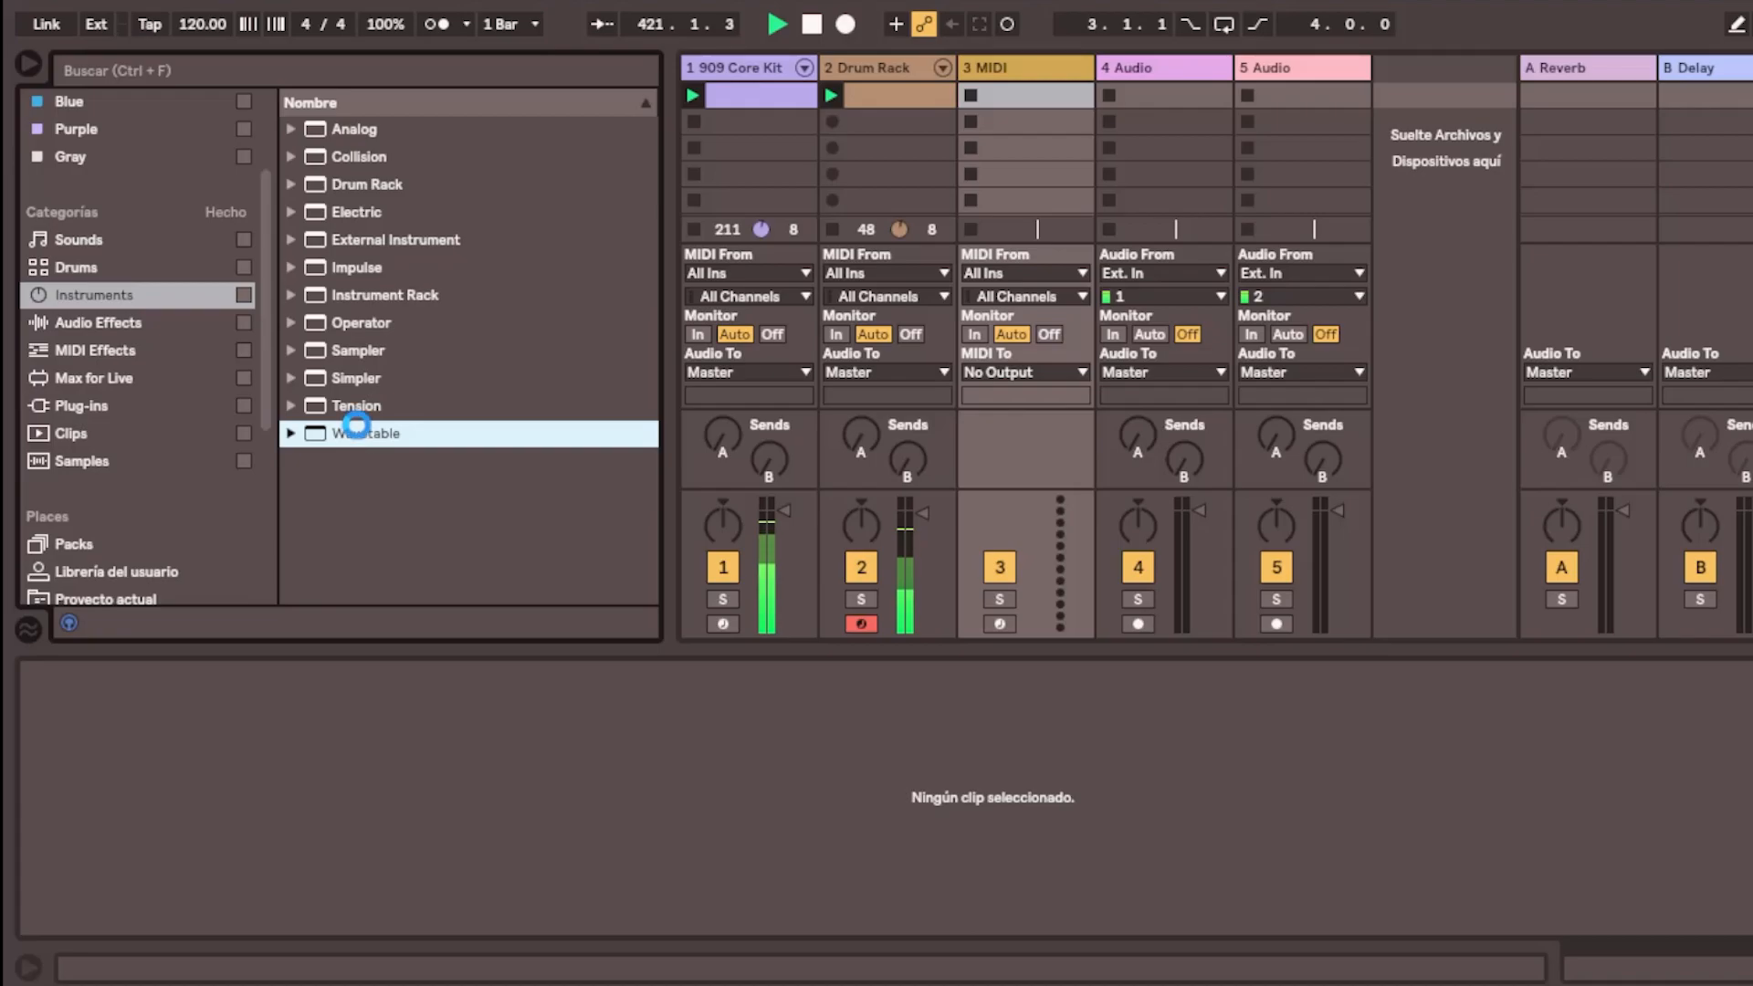
double_click(361, 426)
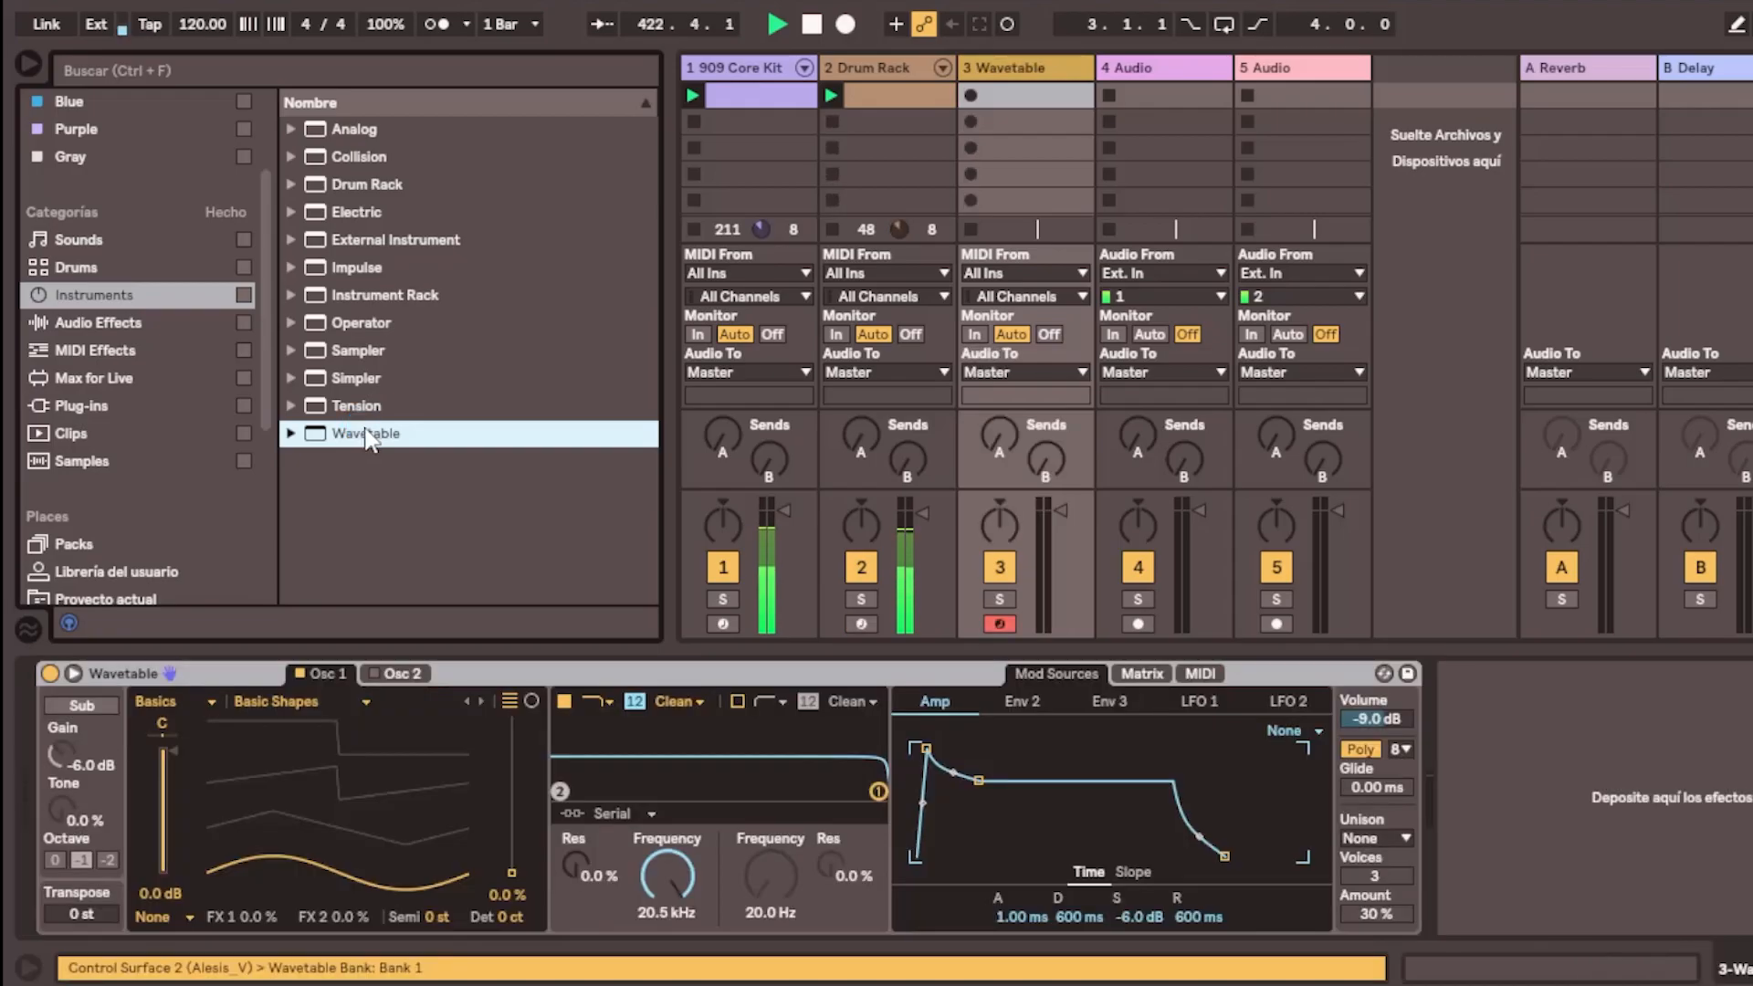
Create a MIDI clip in the Wavetable track's first slot and add a sixteenth-long E-1 note at 1.1.1
double_click(1055, 93)
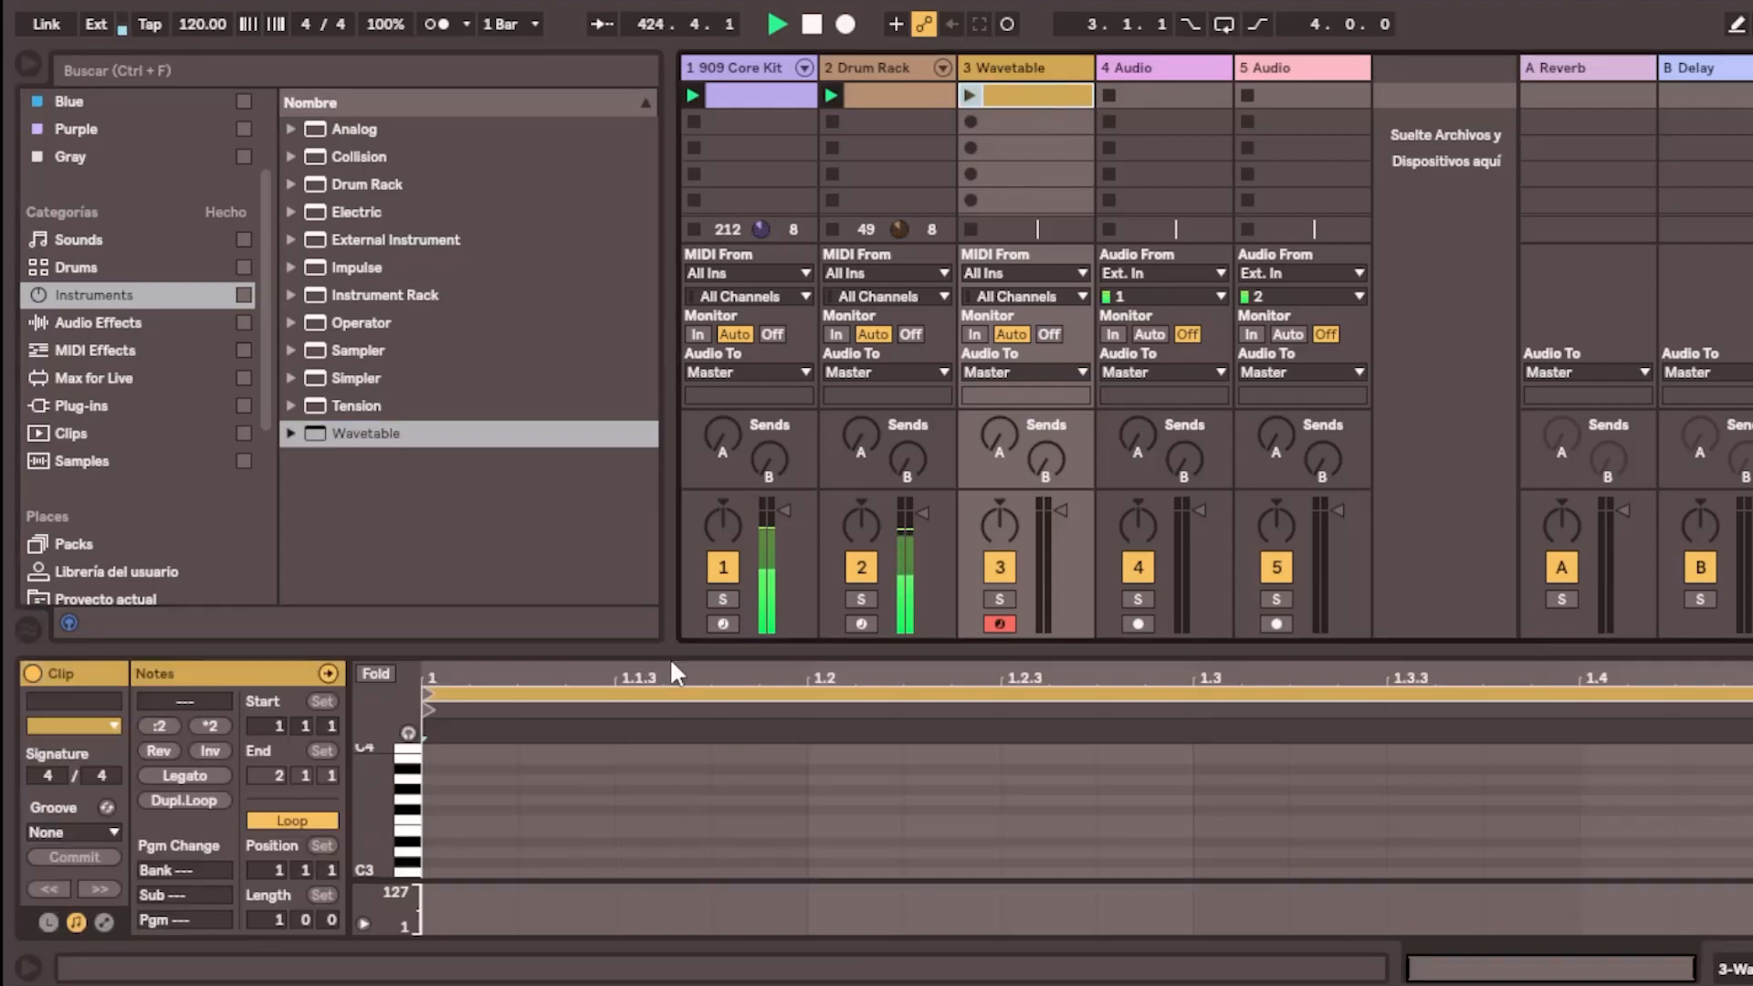
drag(674, 650, 741, 345)
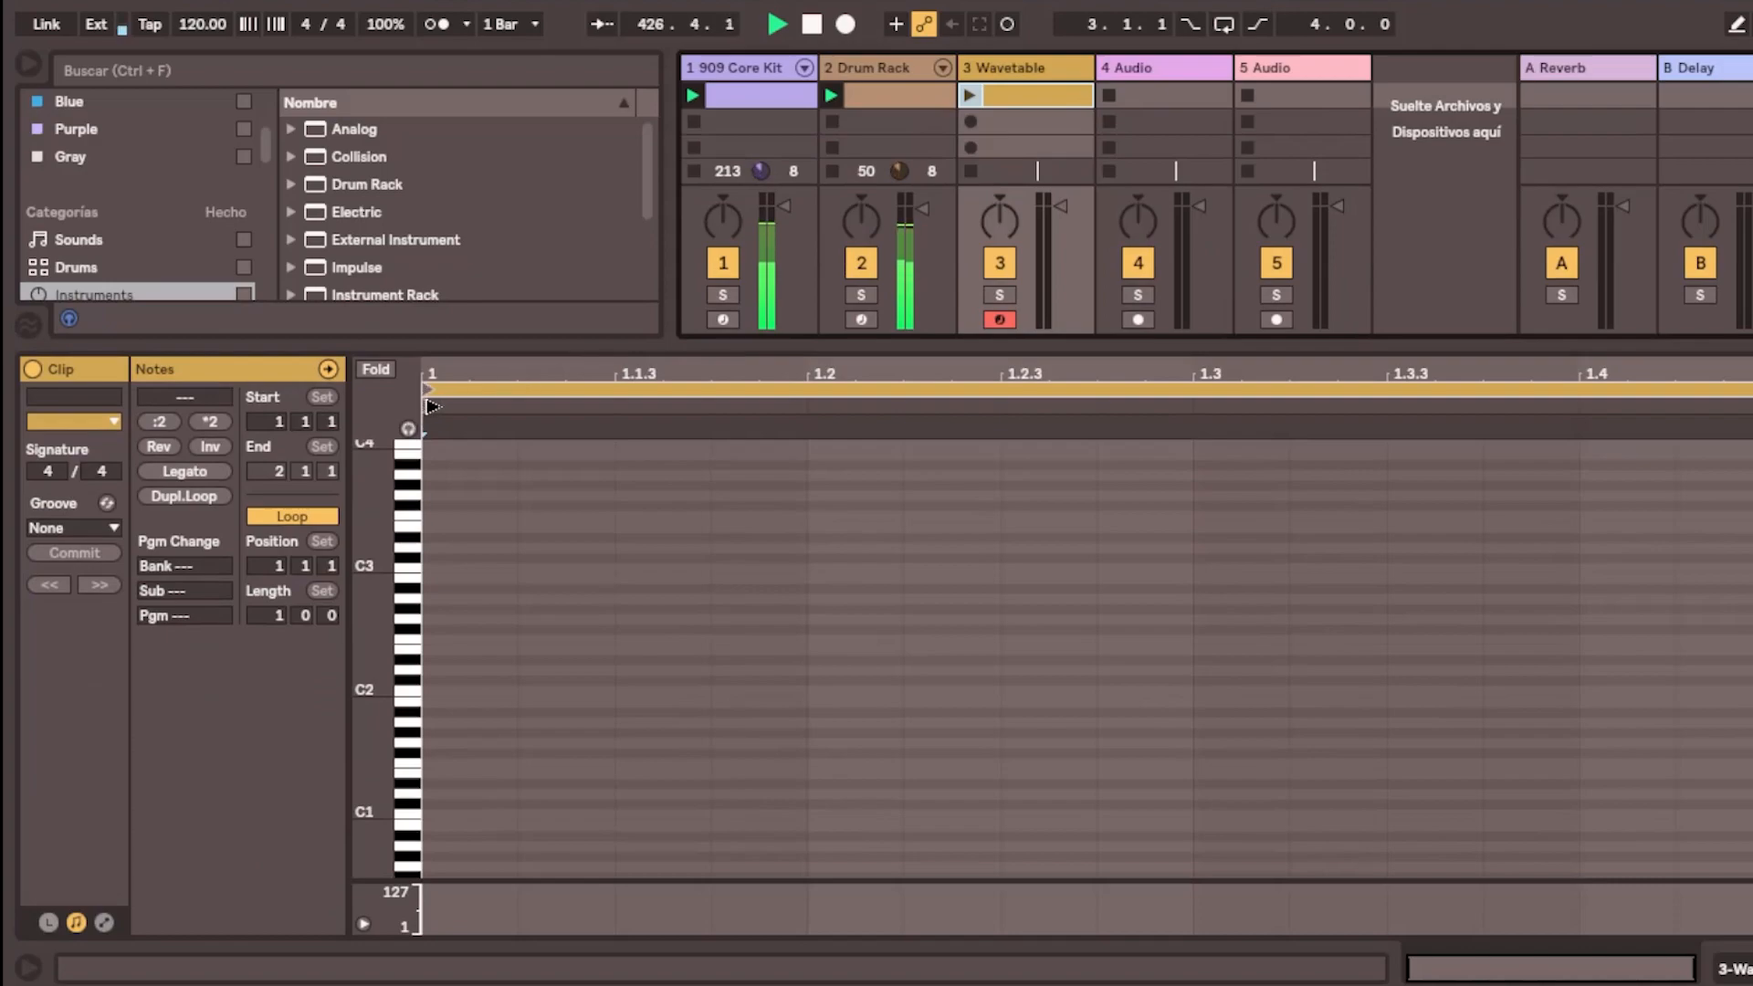
click(430, 406)
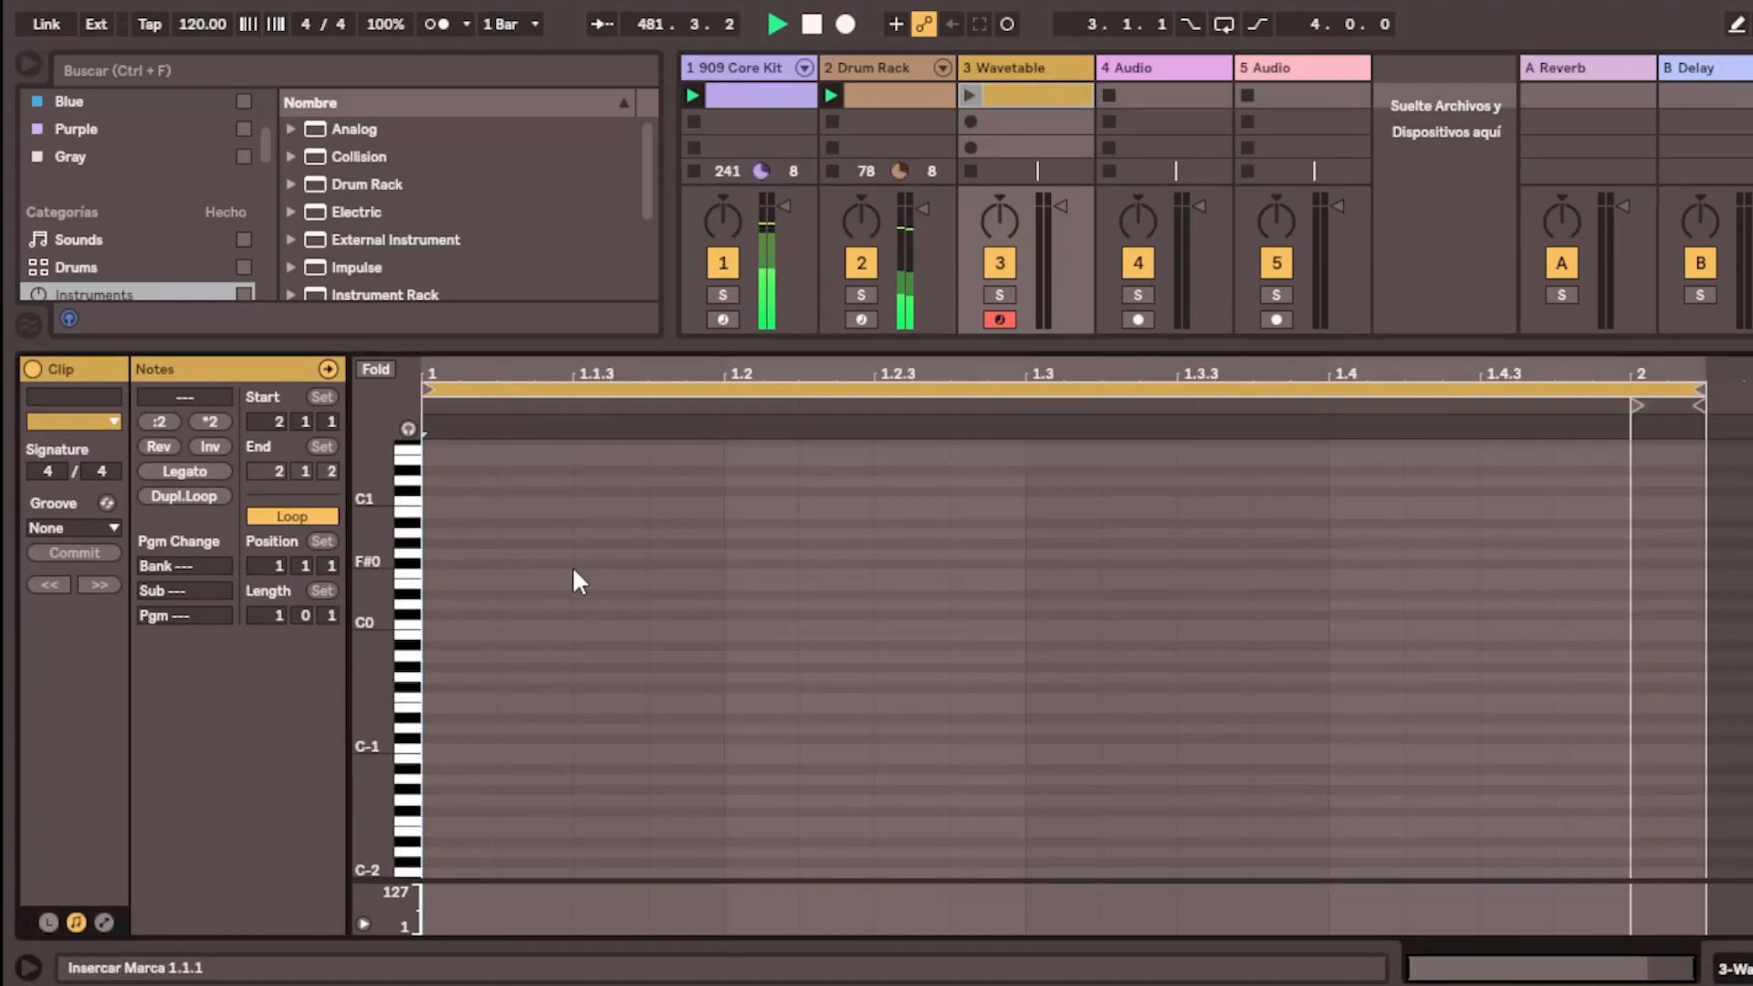
double_click(453, 704)
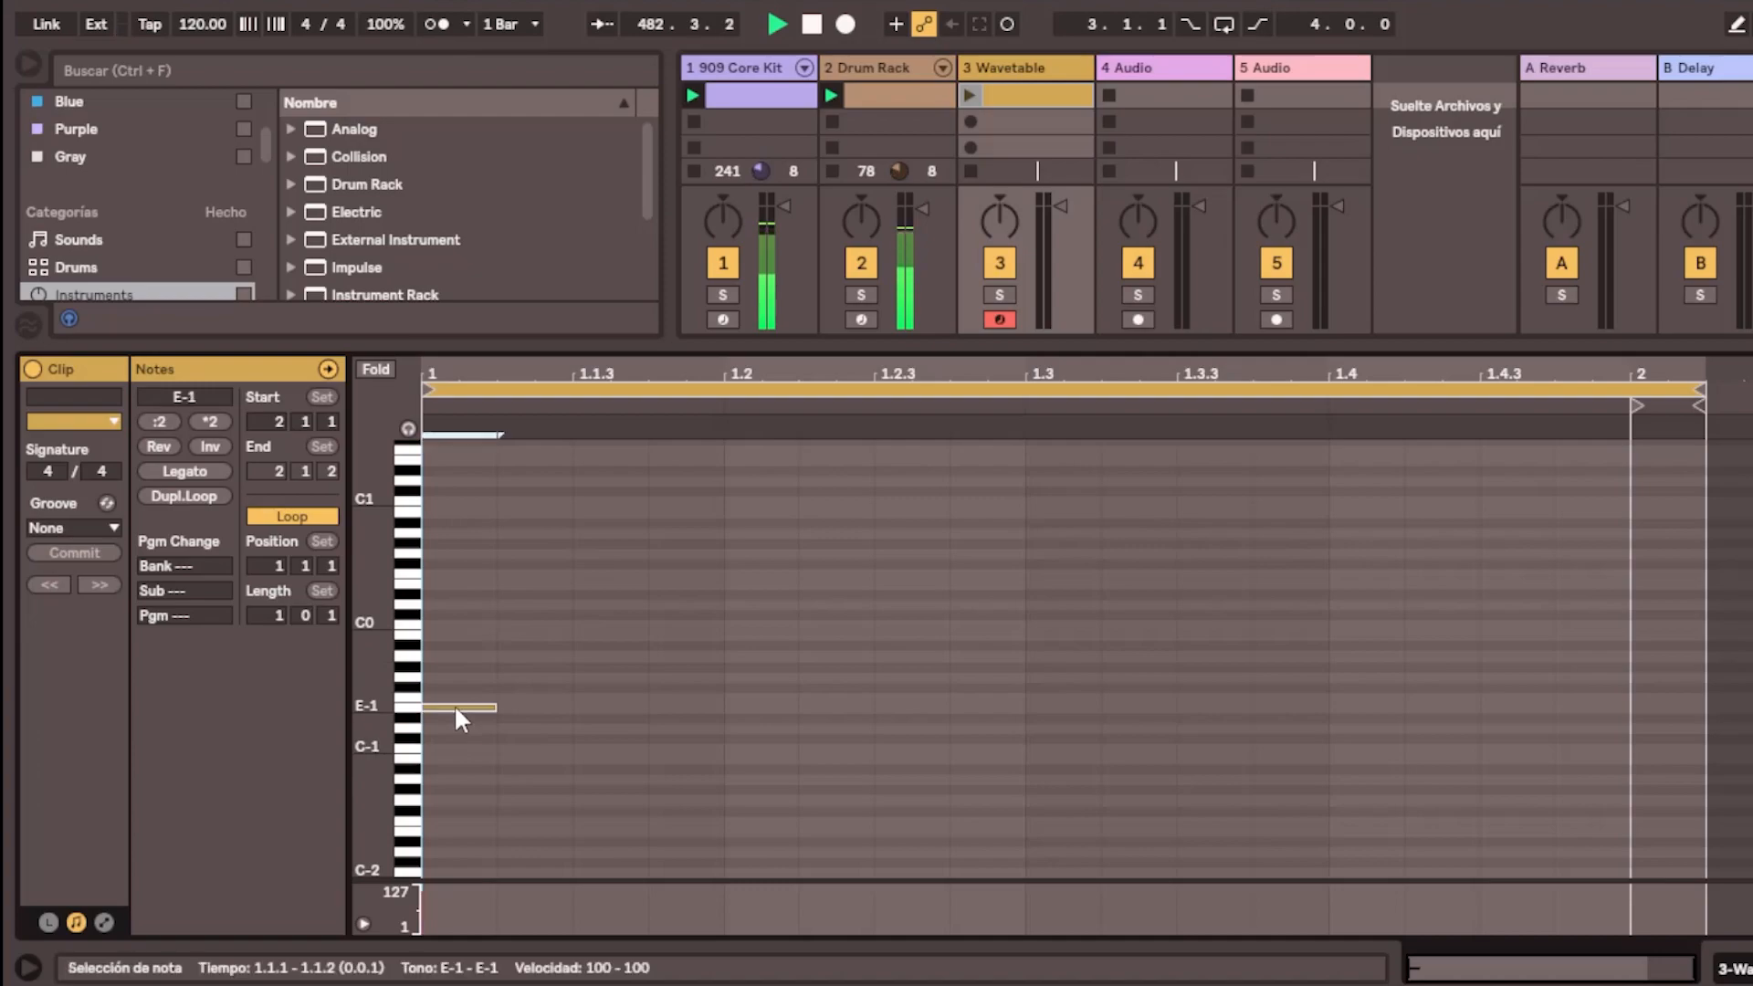
Stack sixteenth-long F#-1, G-1, A-1, B-1 and D-1 notes with the E-1 note at 1.1.1
double_click(456, 685)
double_click(458, 675)
double_click(458, 655)
double_click(467, 633)
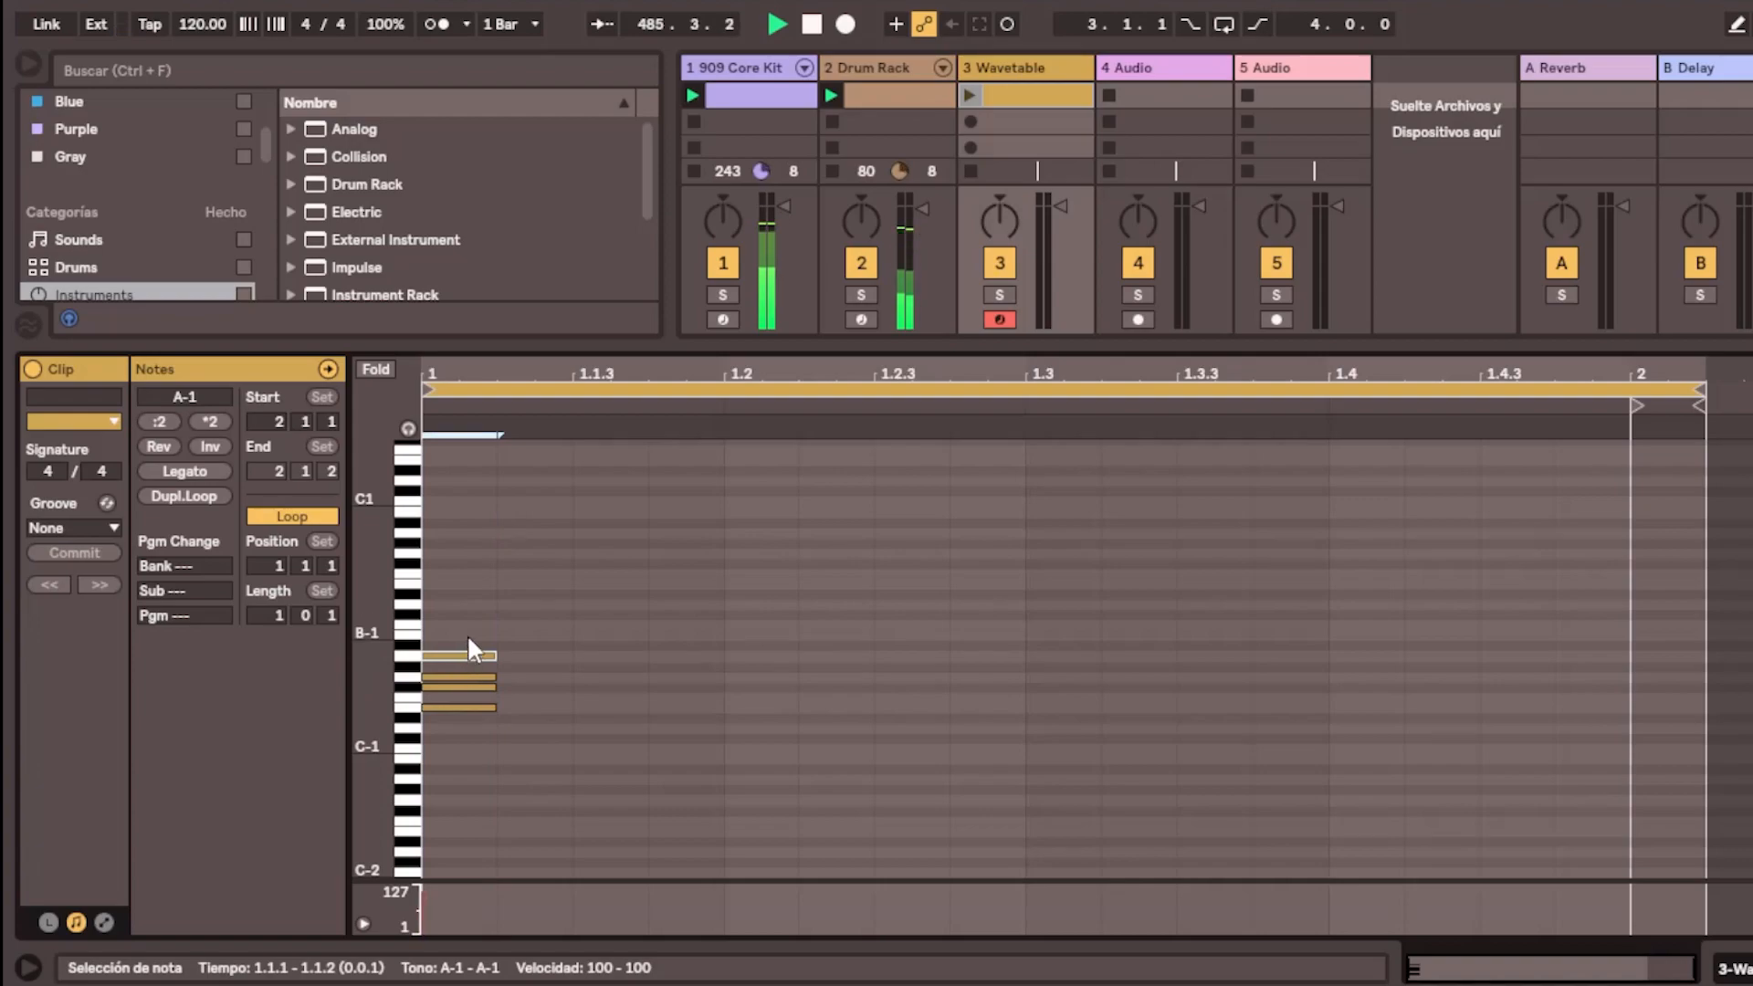
double_click(449, 728)
Restart playback, launch the Wavetable clip to hear the six-note chord, and check the Wavetable device
drag(506, 628, 417, 759)
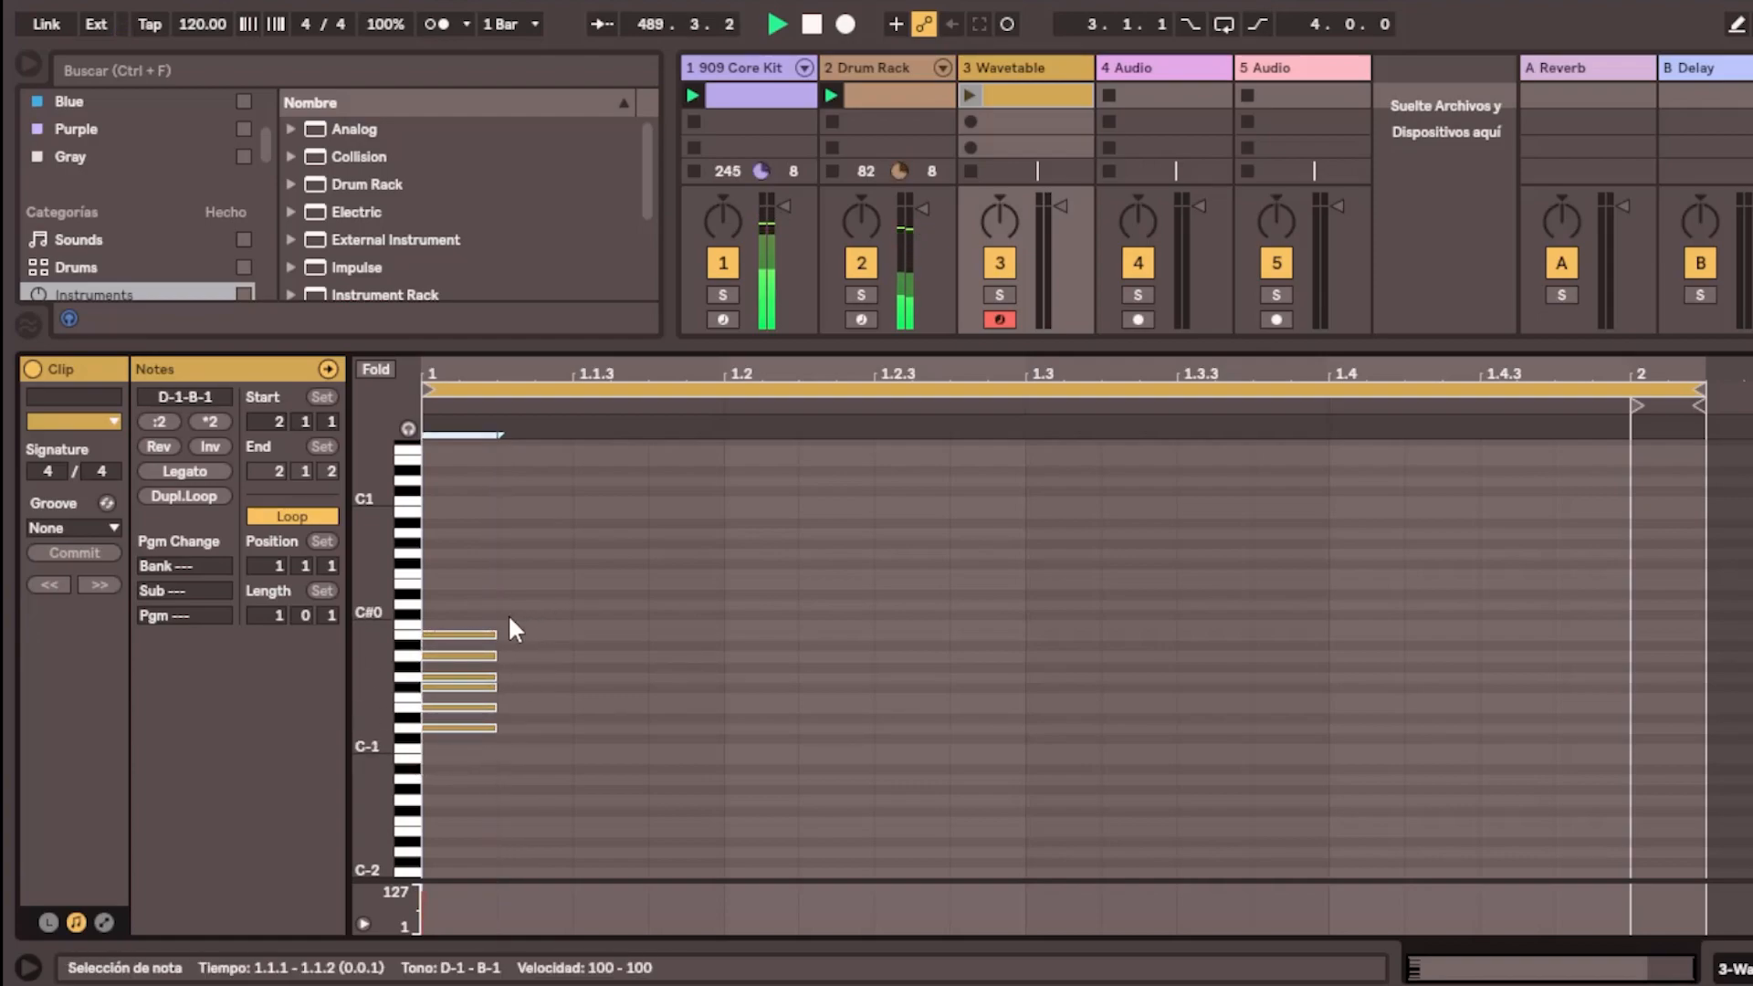
drag(497, 612, 424, 754)
key(space)
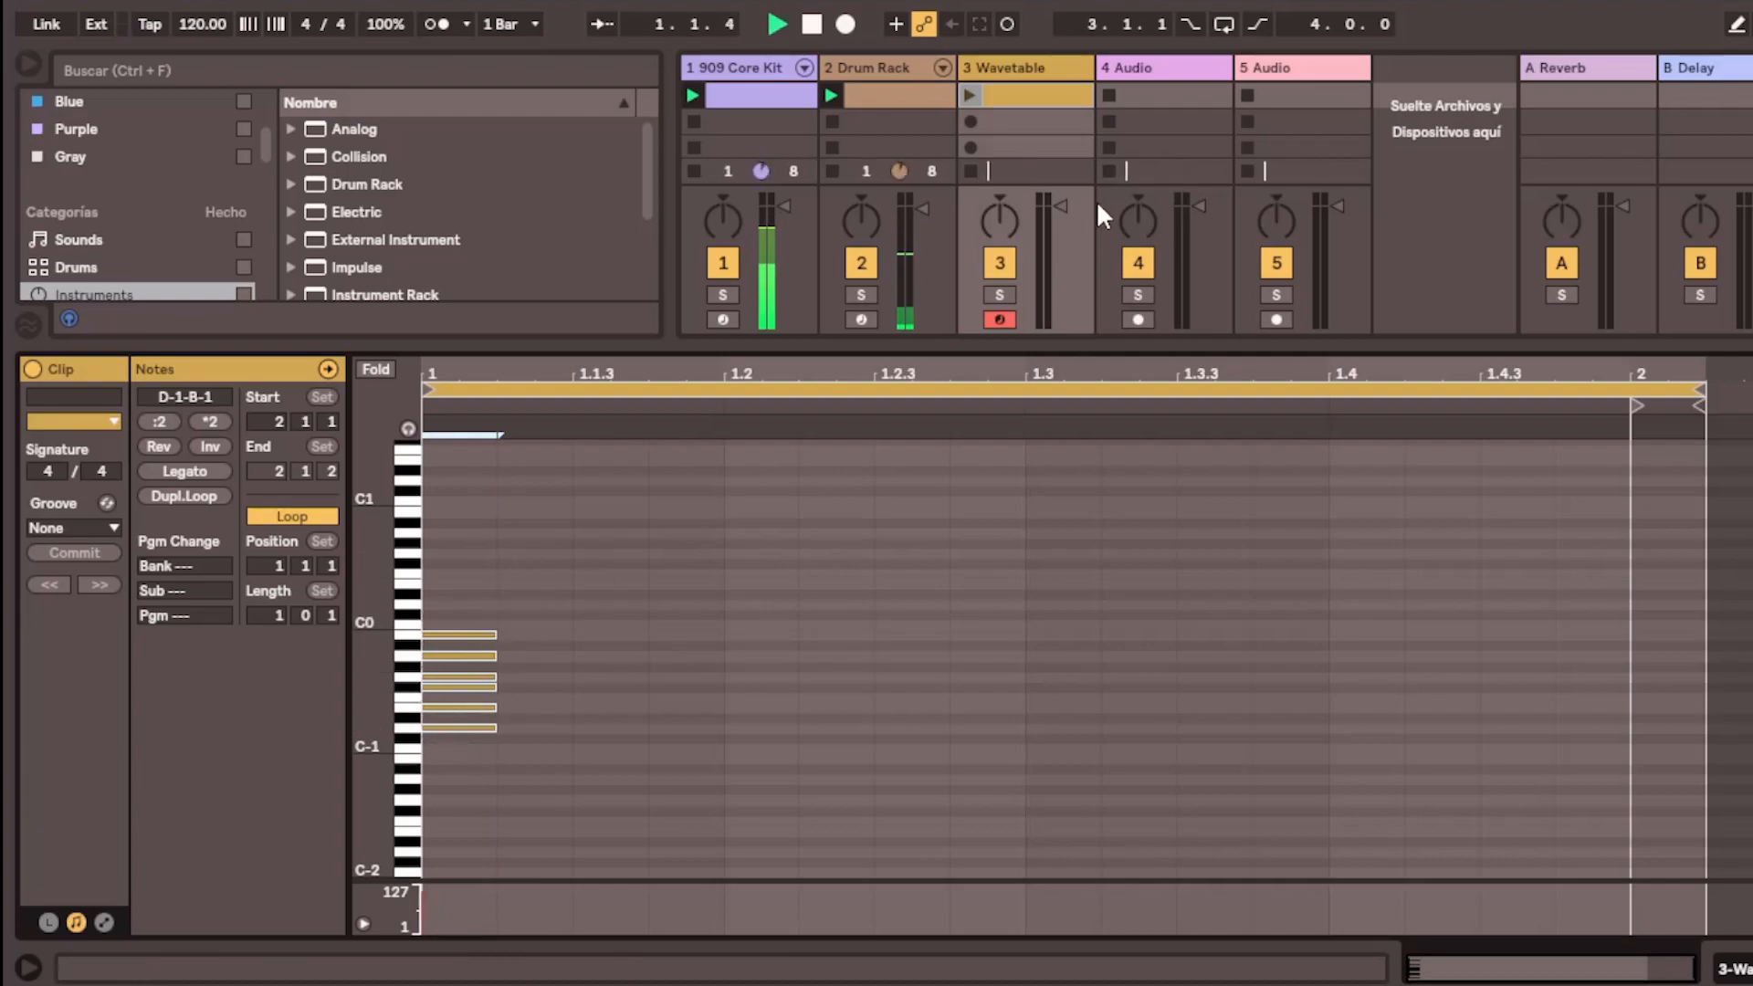
click(970, 95)
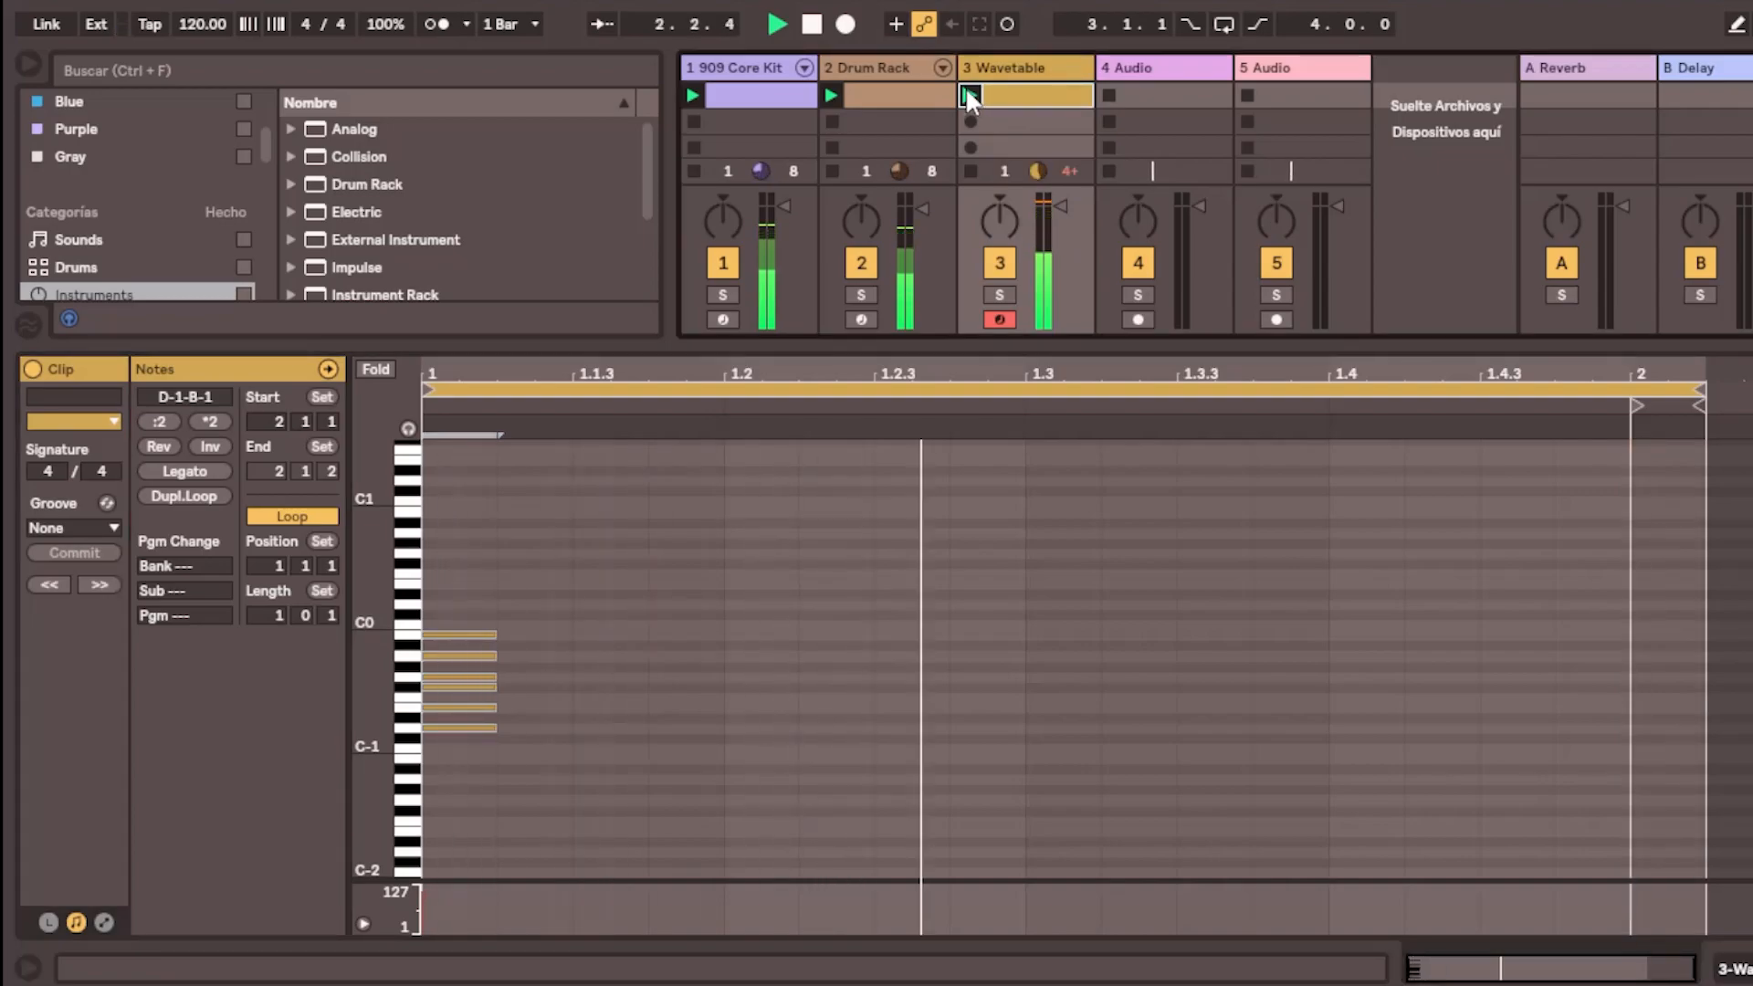
click(1735, 968)
mouse_move(309, 856)
mouse_down()
mouse_move(310, 803)
mouse_move(309, 847)
mouse_up()
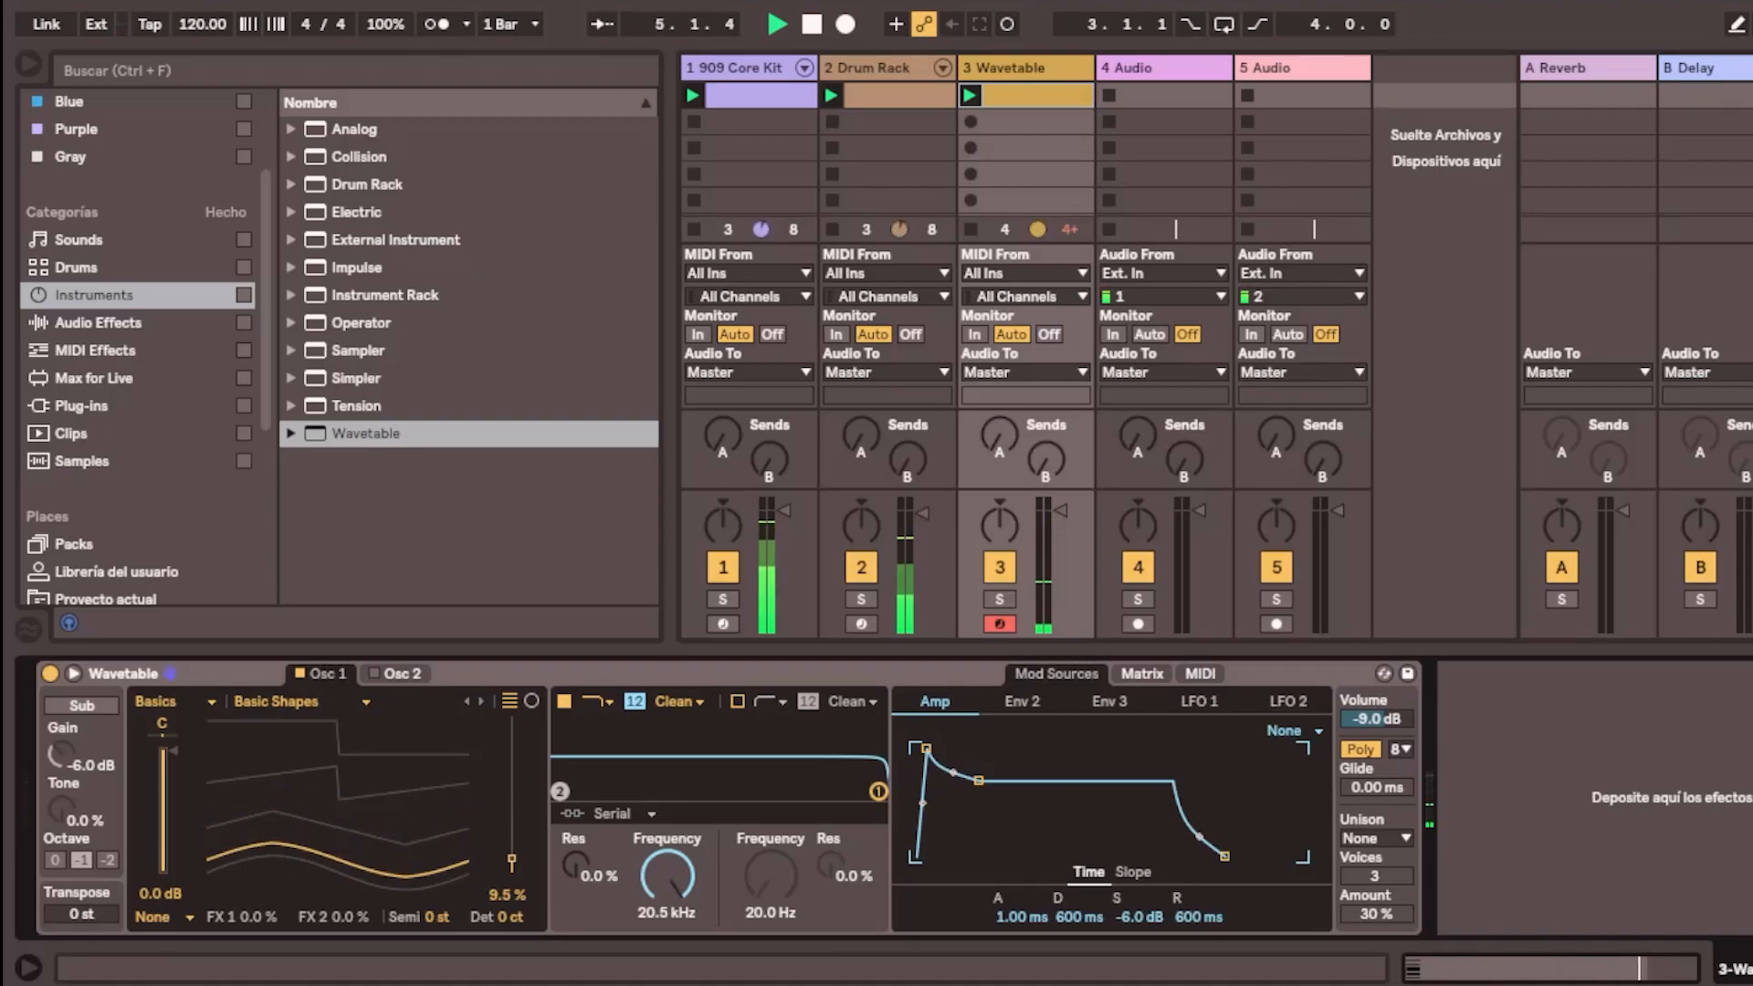
click(1426, 972)
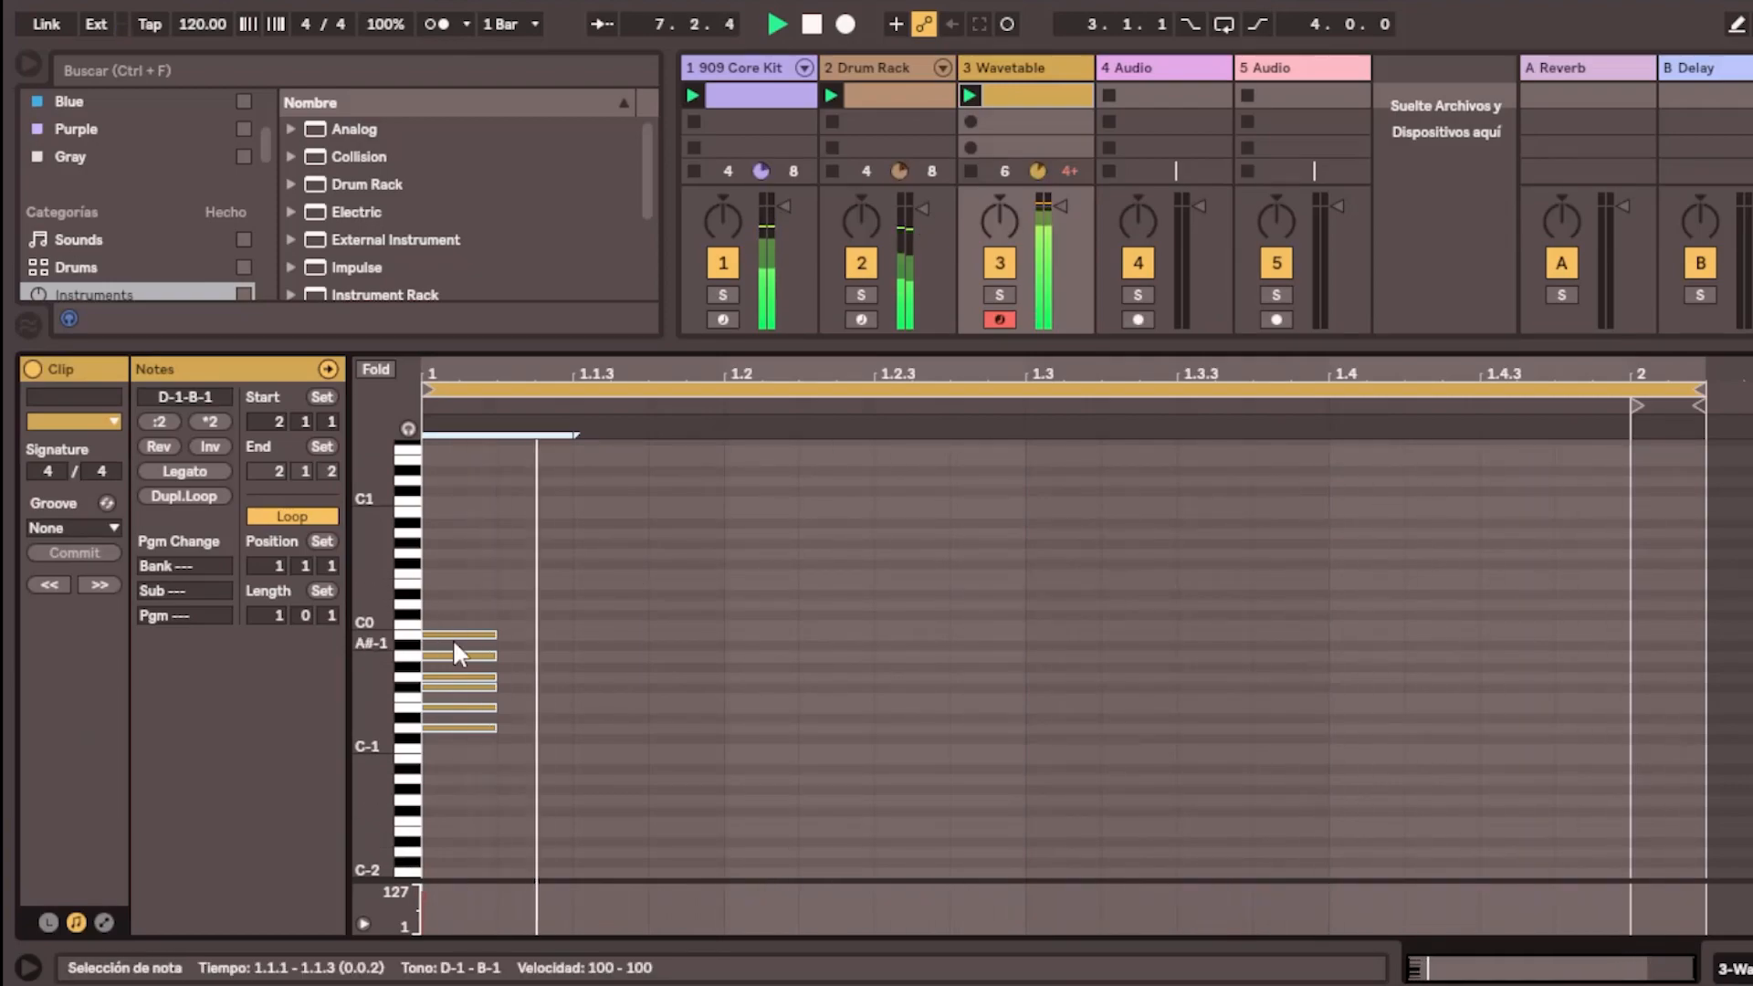
Transpose the selected six-note chord up to the D2–B2 range
key(Up)
key(Up)
key(Up)
key(Up)
key(Up)
key(Up)
key(Up)
key(Up)
key(Up)
key(Up)
key(Up)
key(Up)
key(Up)
key(Up)
key(Up)
key(Up)
key(Up)
key(Up)
key(Up)
key(Up)
key(Up)
key(Up)
key(Up)
key(Up)
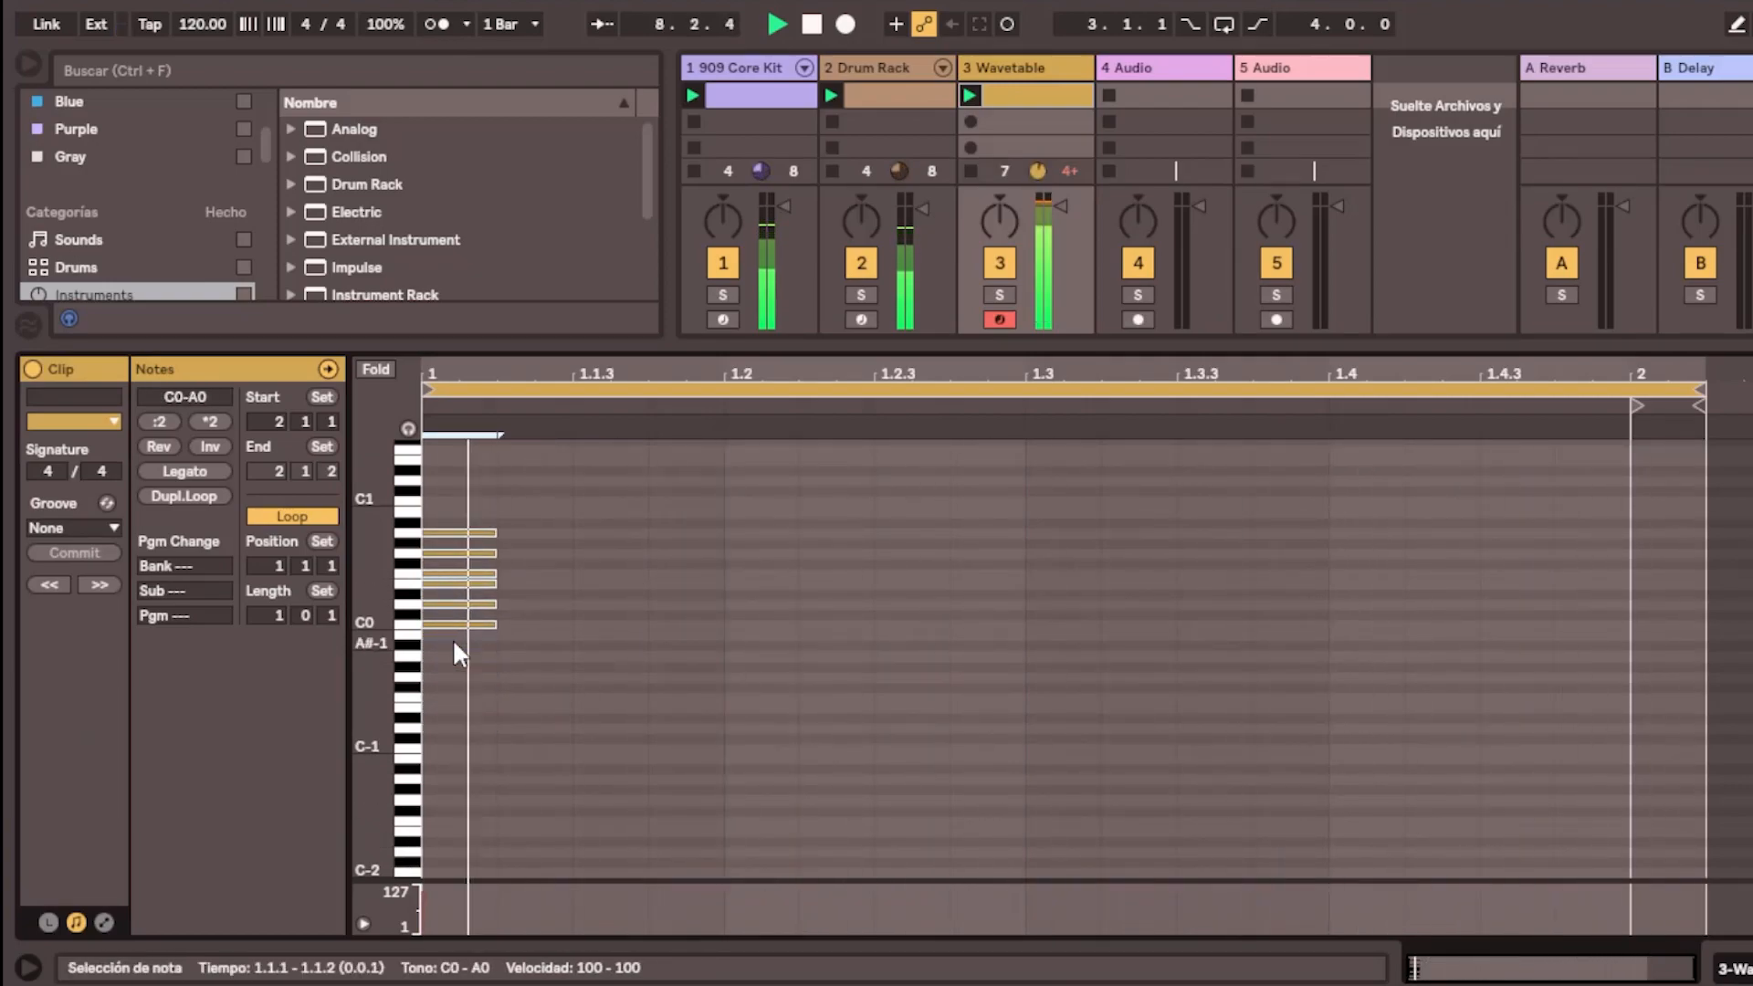
key(Up)
key(Up)
key(Up)
key(Up)
key(Up)
key(Up)
key(Up)
key(Up)
key(Up)
key(Up)
key(Up)
key(Up)
key(Up)
key(Up)
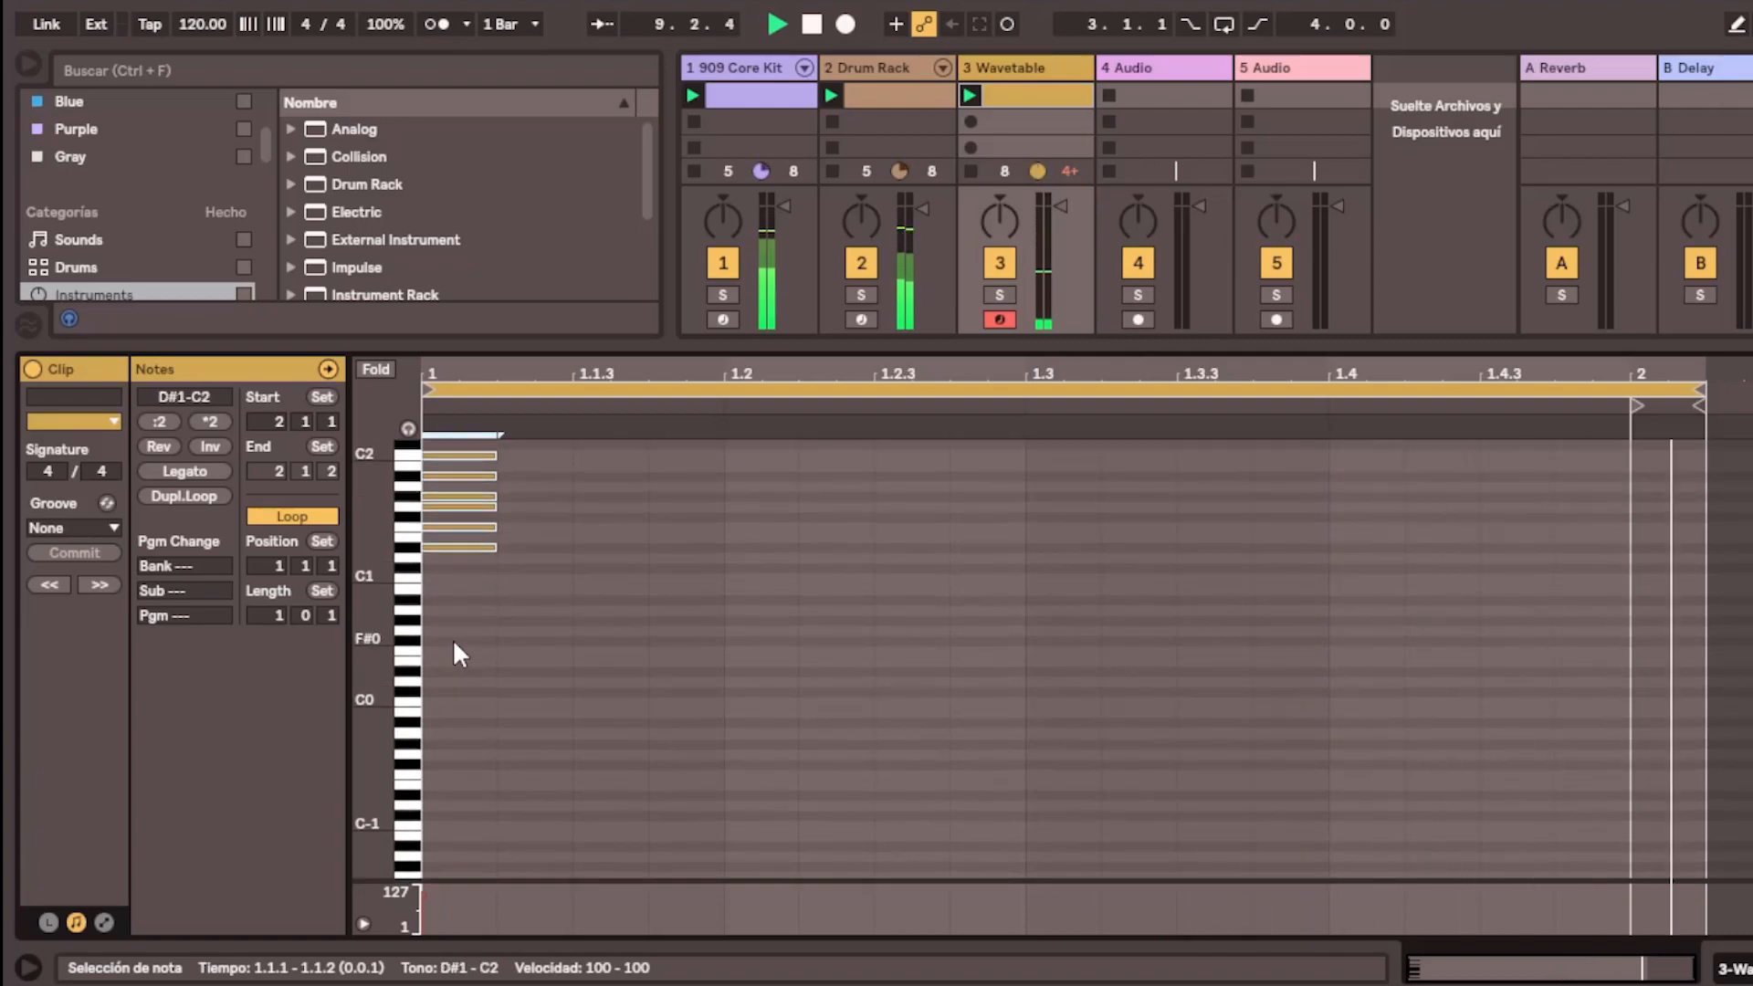
key(Down)
key(Down)
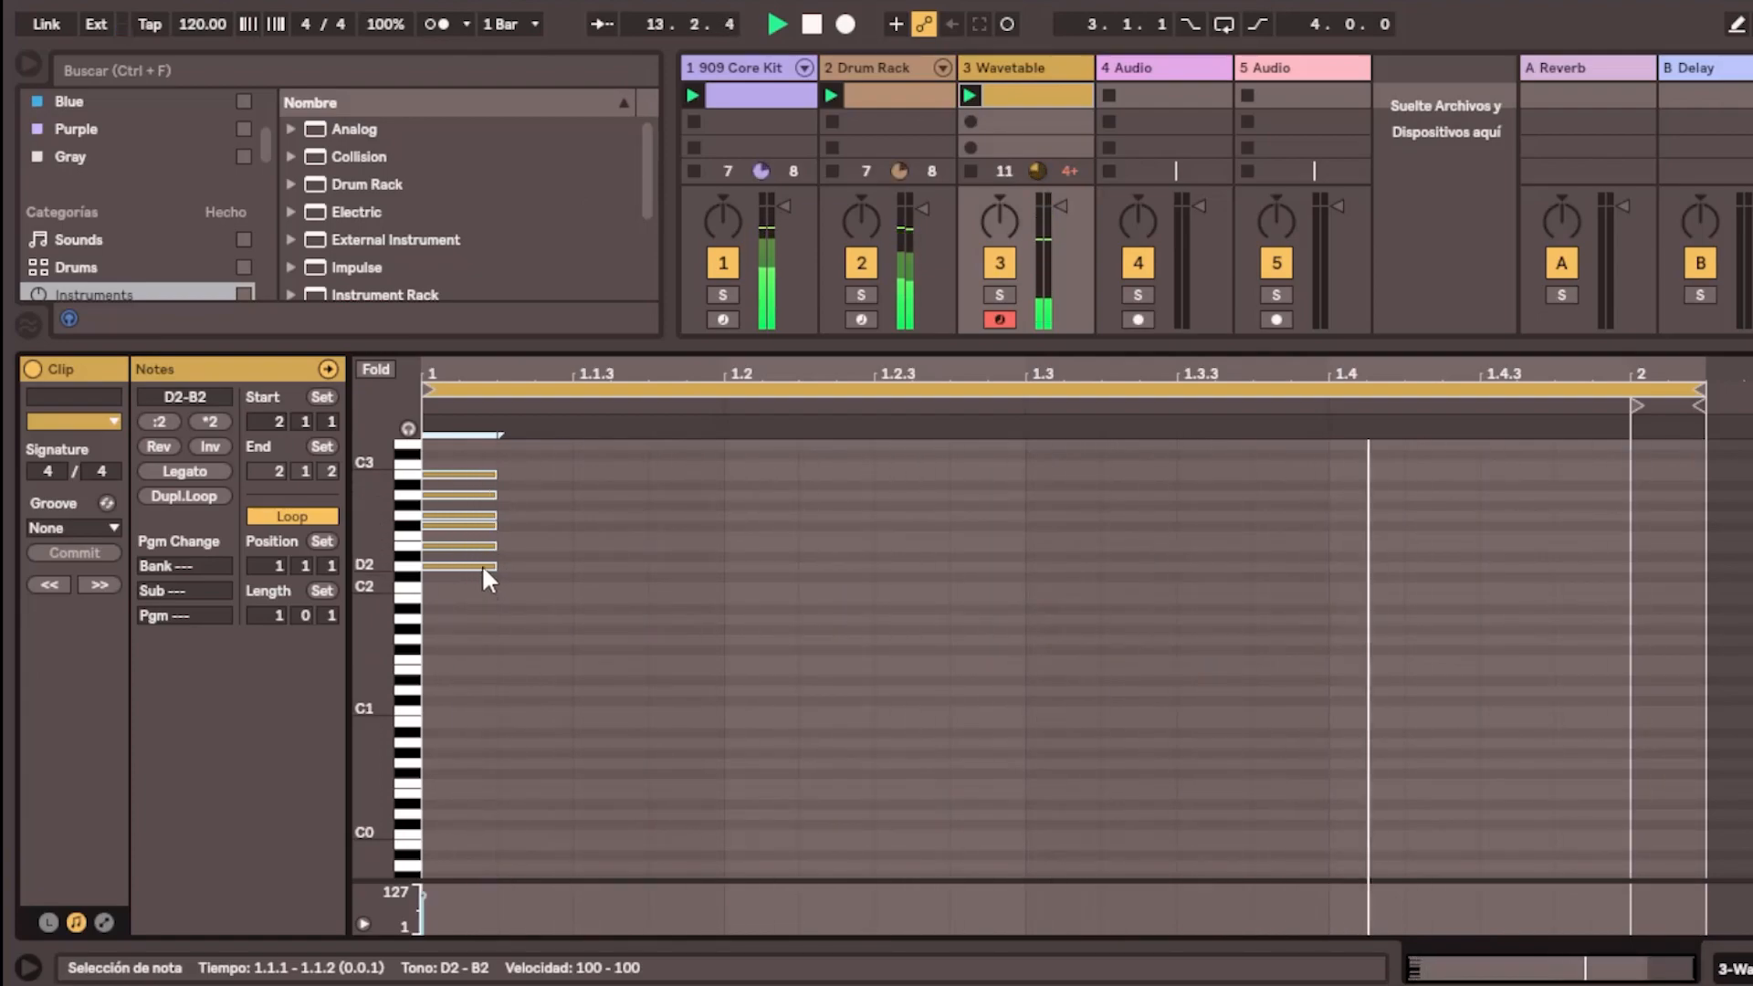
Copy the D2–B2 chord down octave by octave to D1–B1, D0–B0 and D-1–B-1
scroll(480, 550, up, 1)
scroll(480, 550, up, 1)
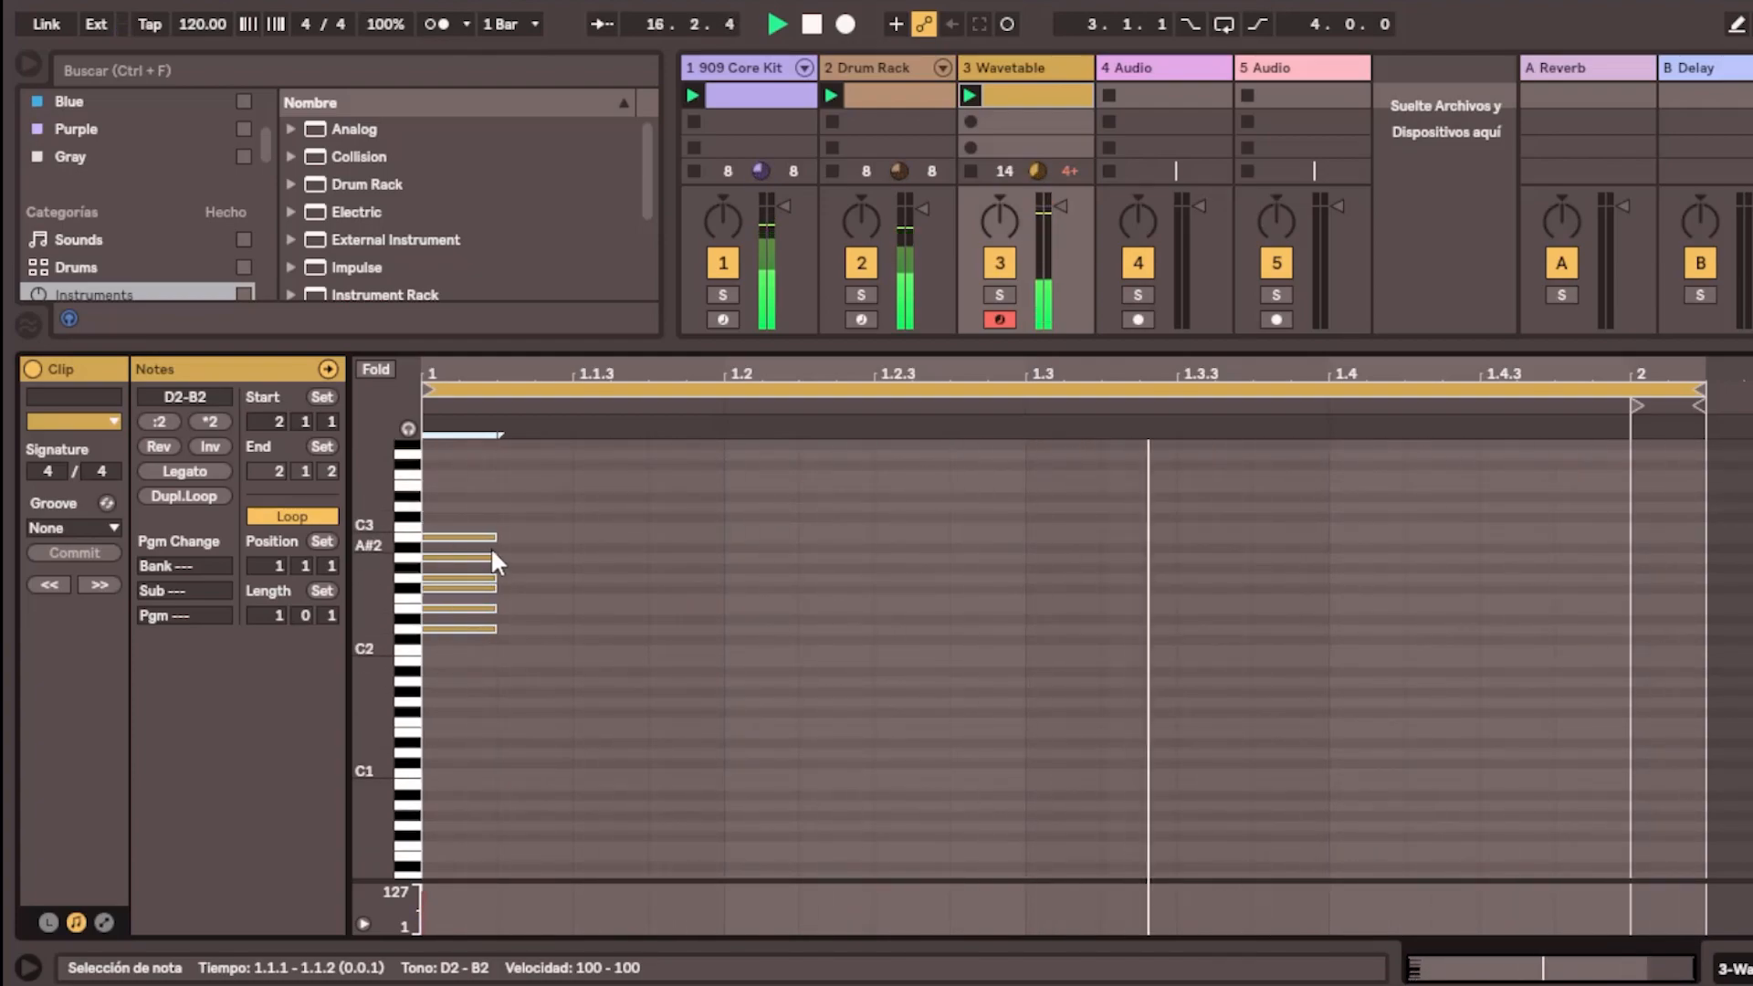
drag(505, 538, 426, 642)
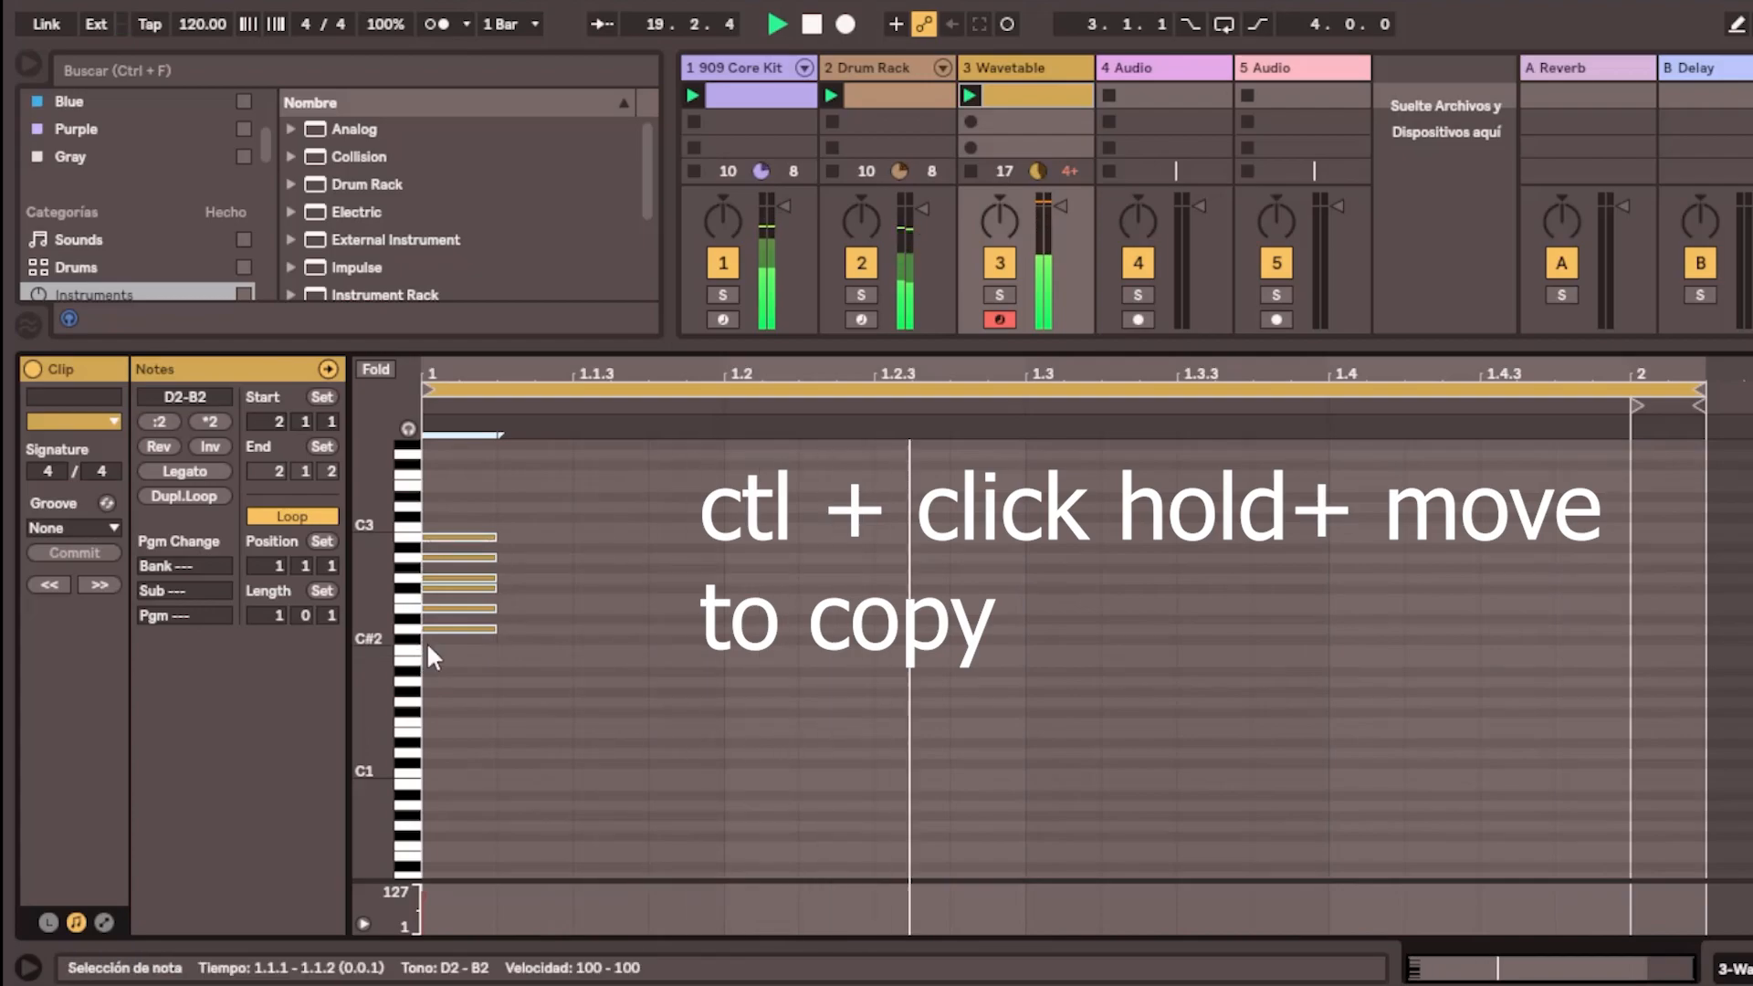
drag(442, 536, 450, 771)
scroll(445, 640, down, 3)
drag(449, 639, 468, 739)
scroll(561, 563, up, 4)
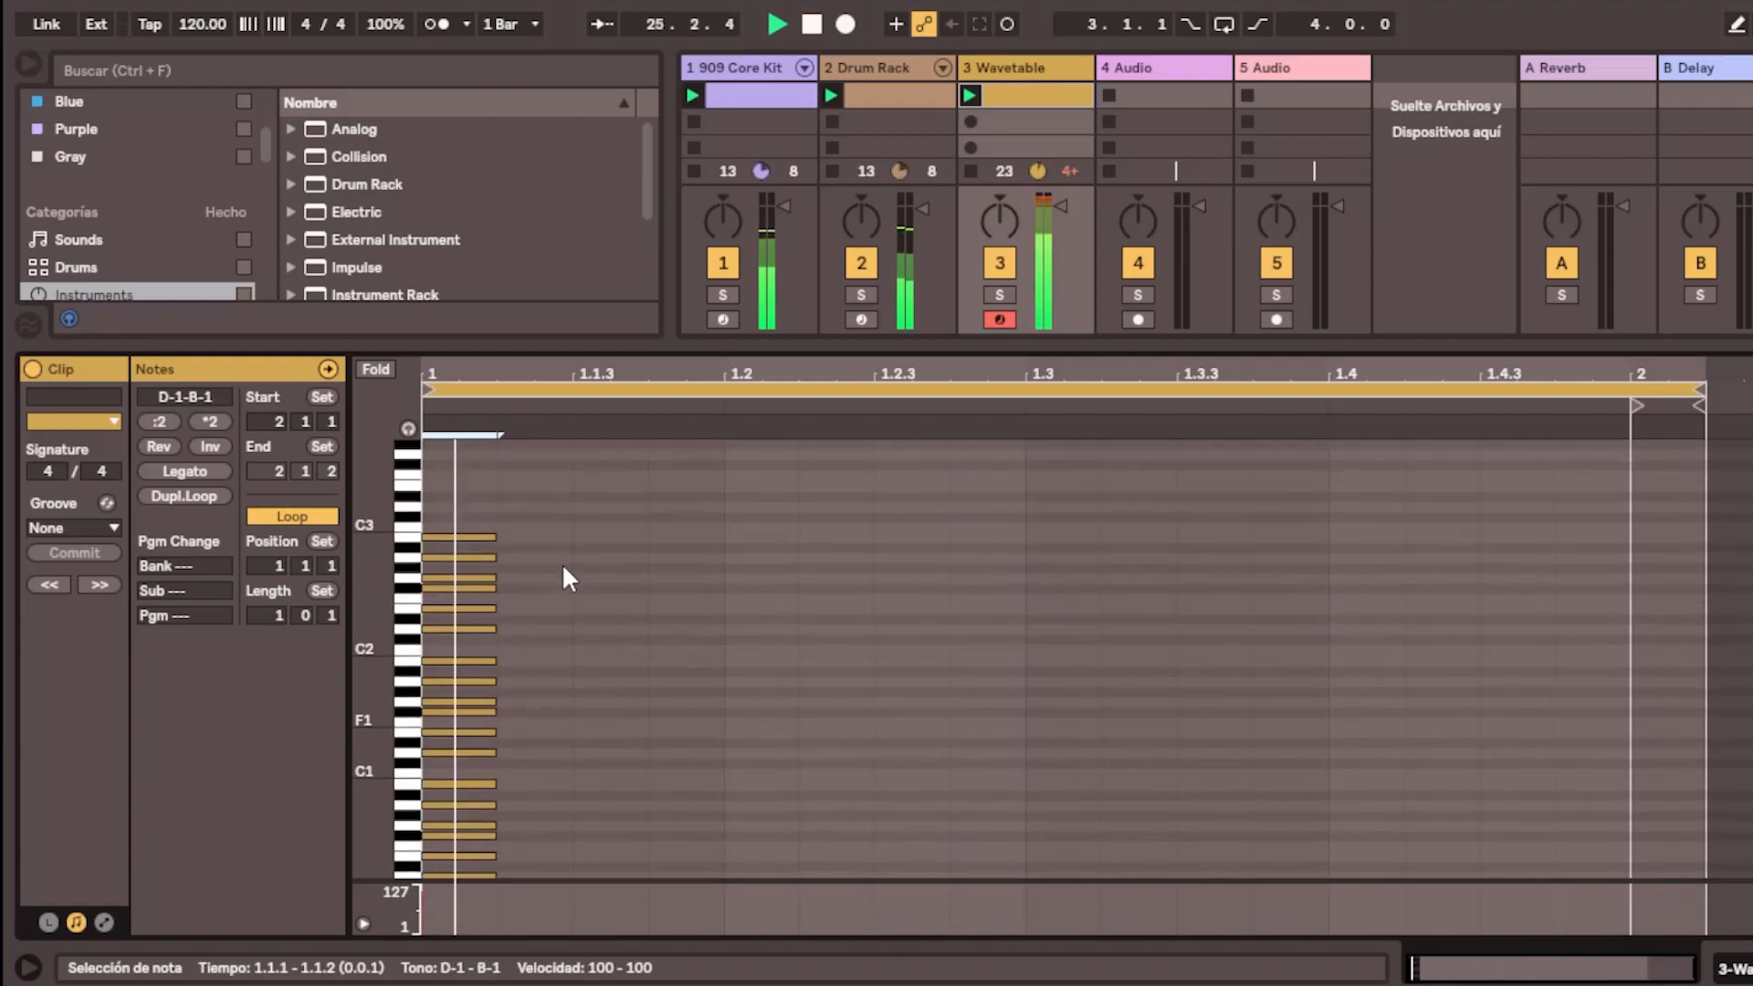
Copy the D2–B2 chord up octave by octave, with copies starting on D3, D4, D5, D6 and D7
drag(508, 540, 431, 650)
scroll(453, 590, up, 3)
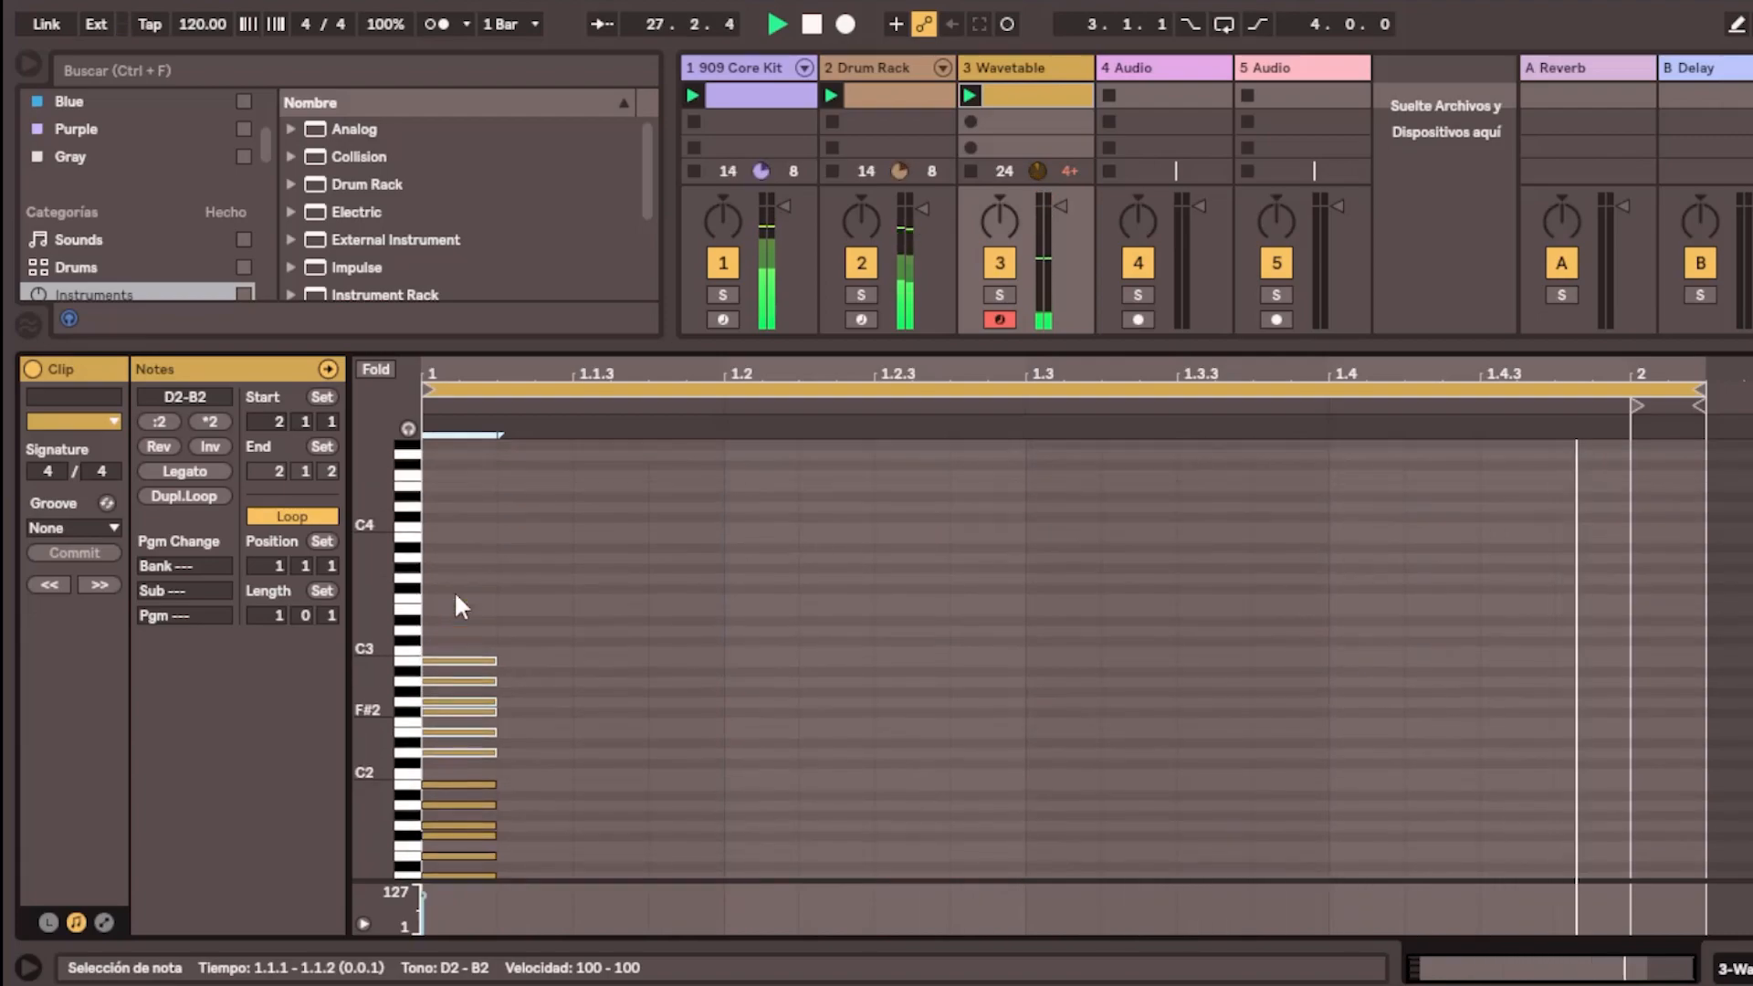
drag(457, 655, 469, 538)
scroll(530, 536, up, 3)
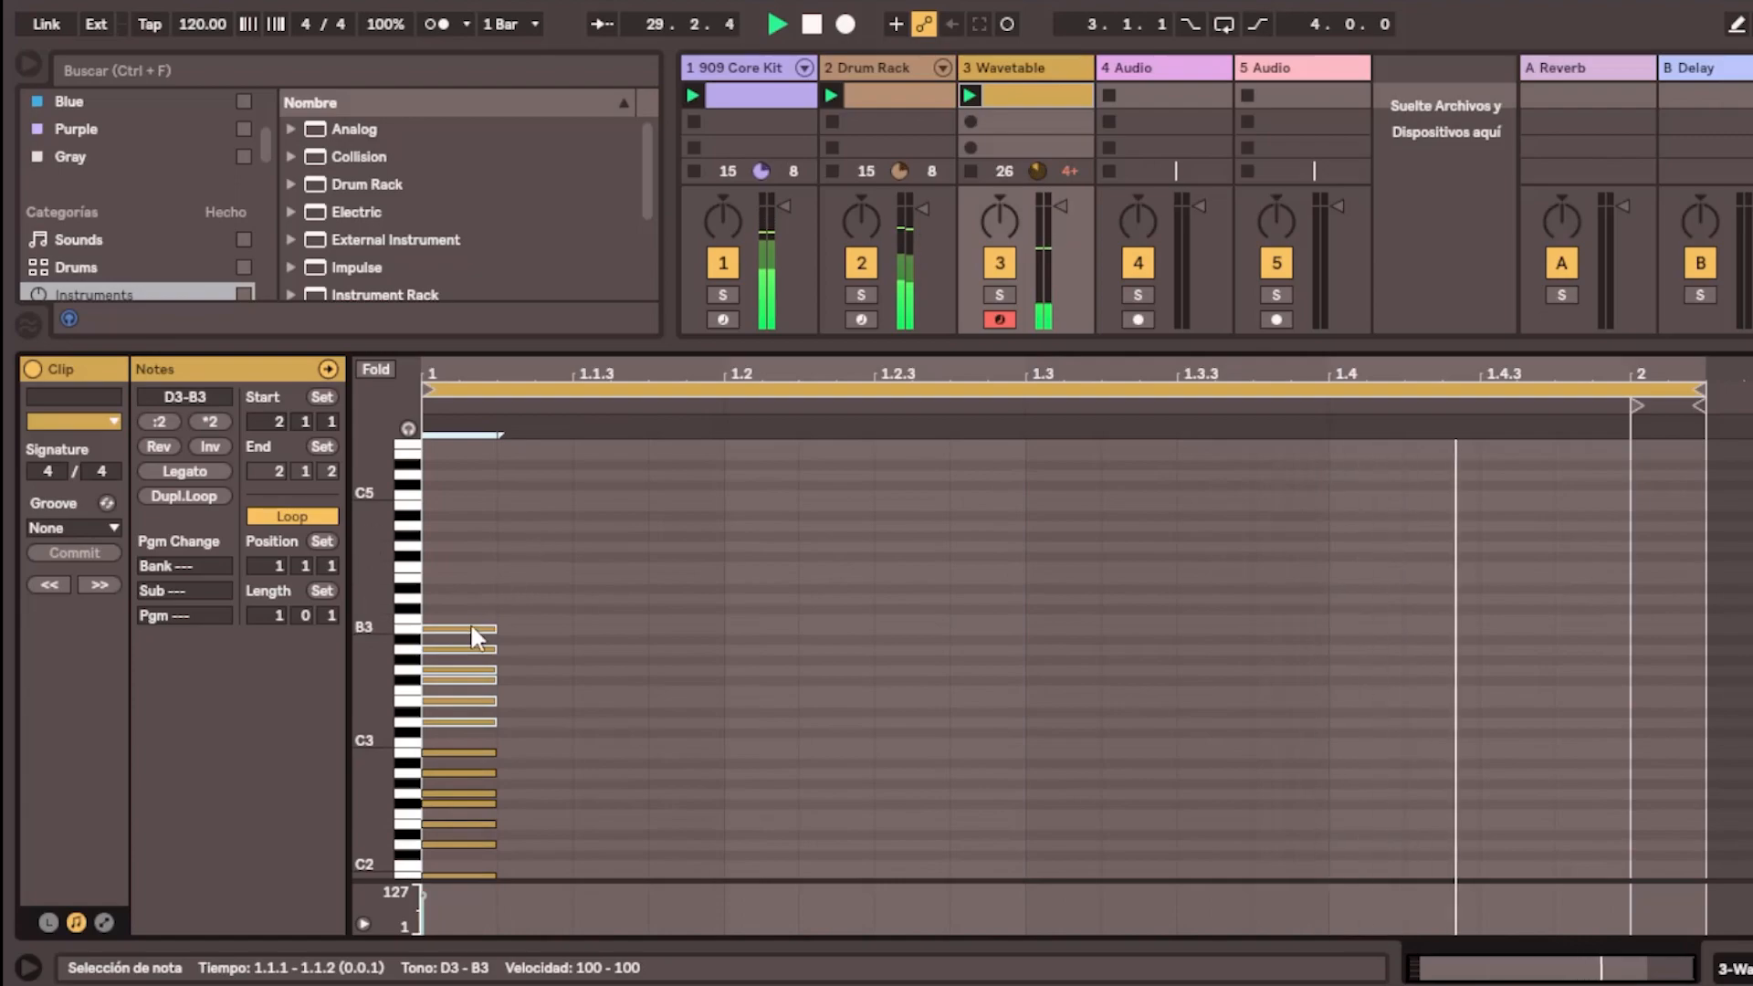
drag(451, 627, 449, 502)
scroll(487, 542, up, 3)
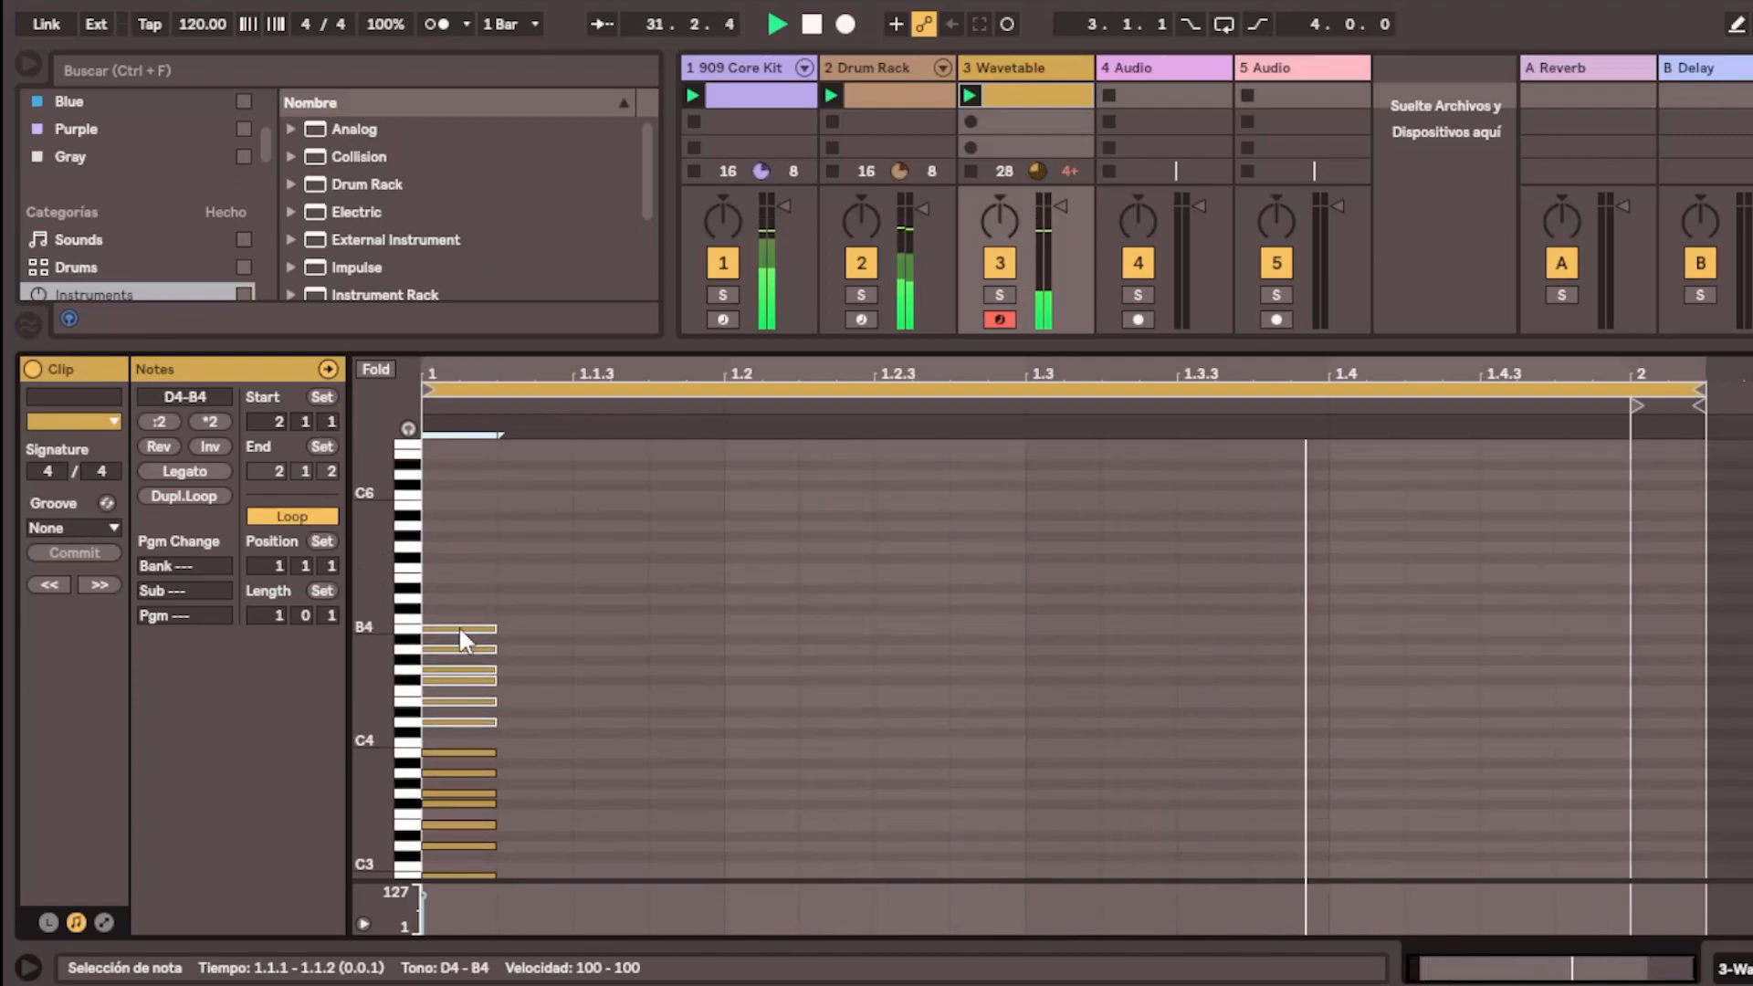
click(458, 629)
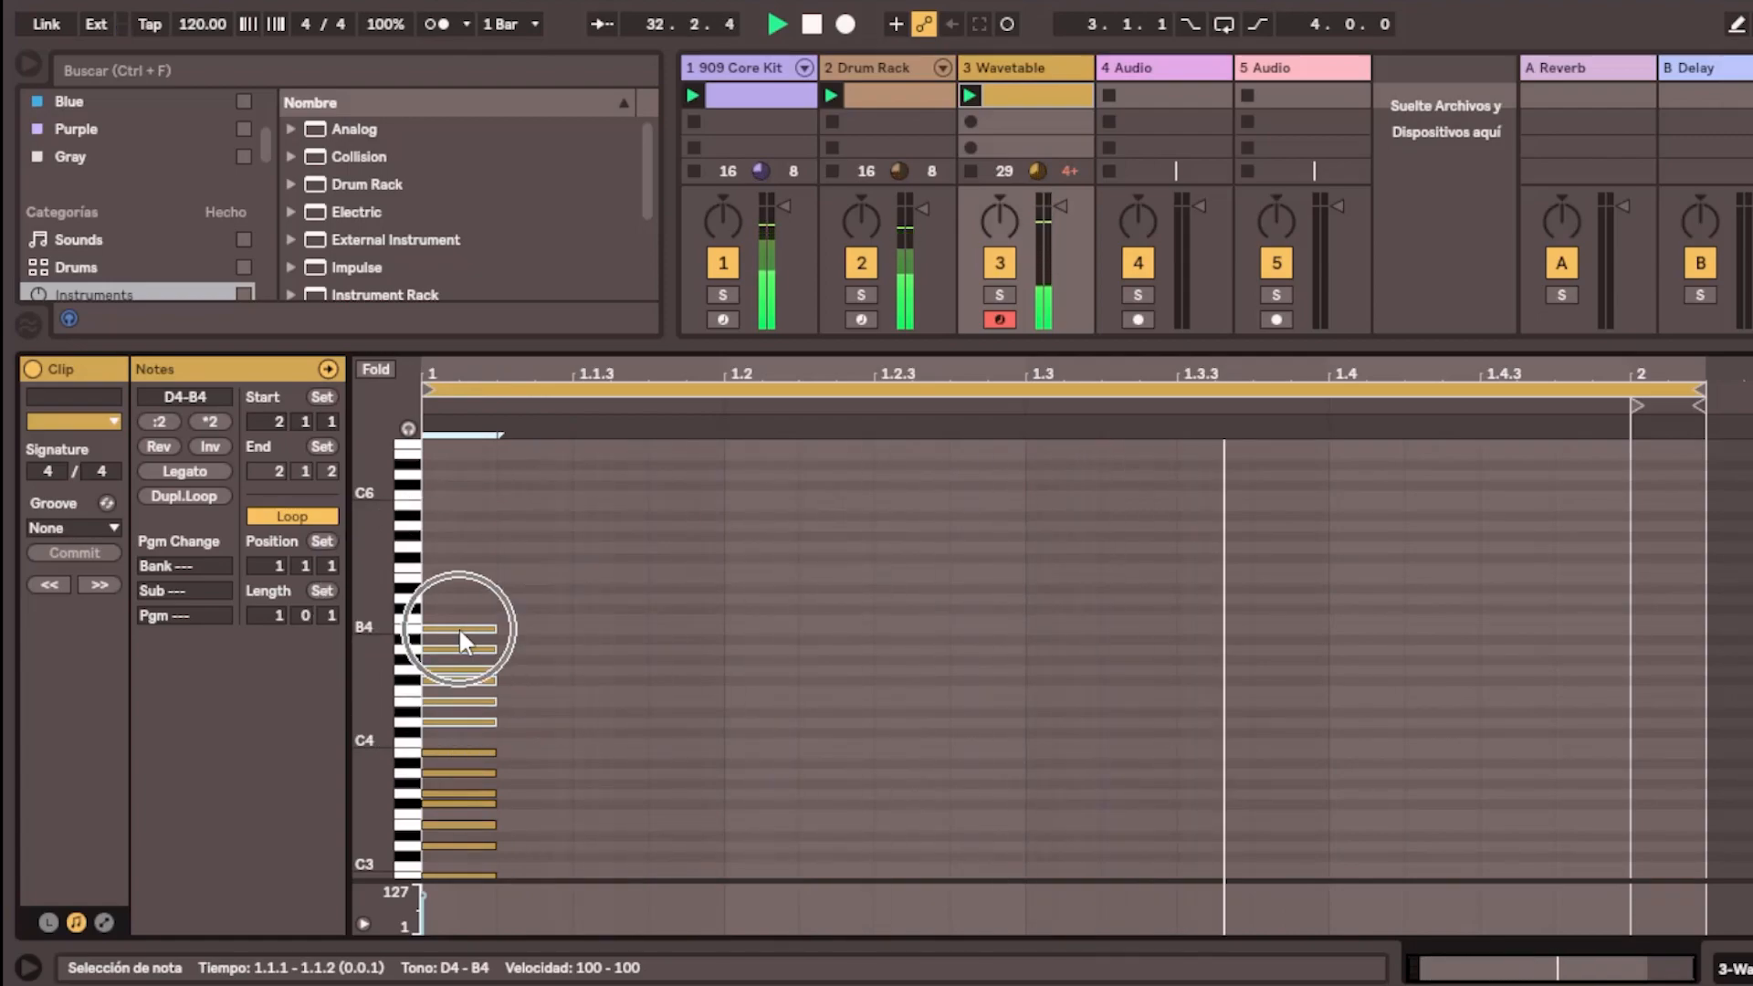
drag(458, 626, 453, 502)
scroll(550, 506, up, 3)
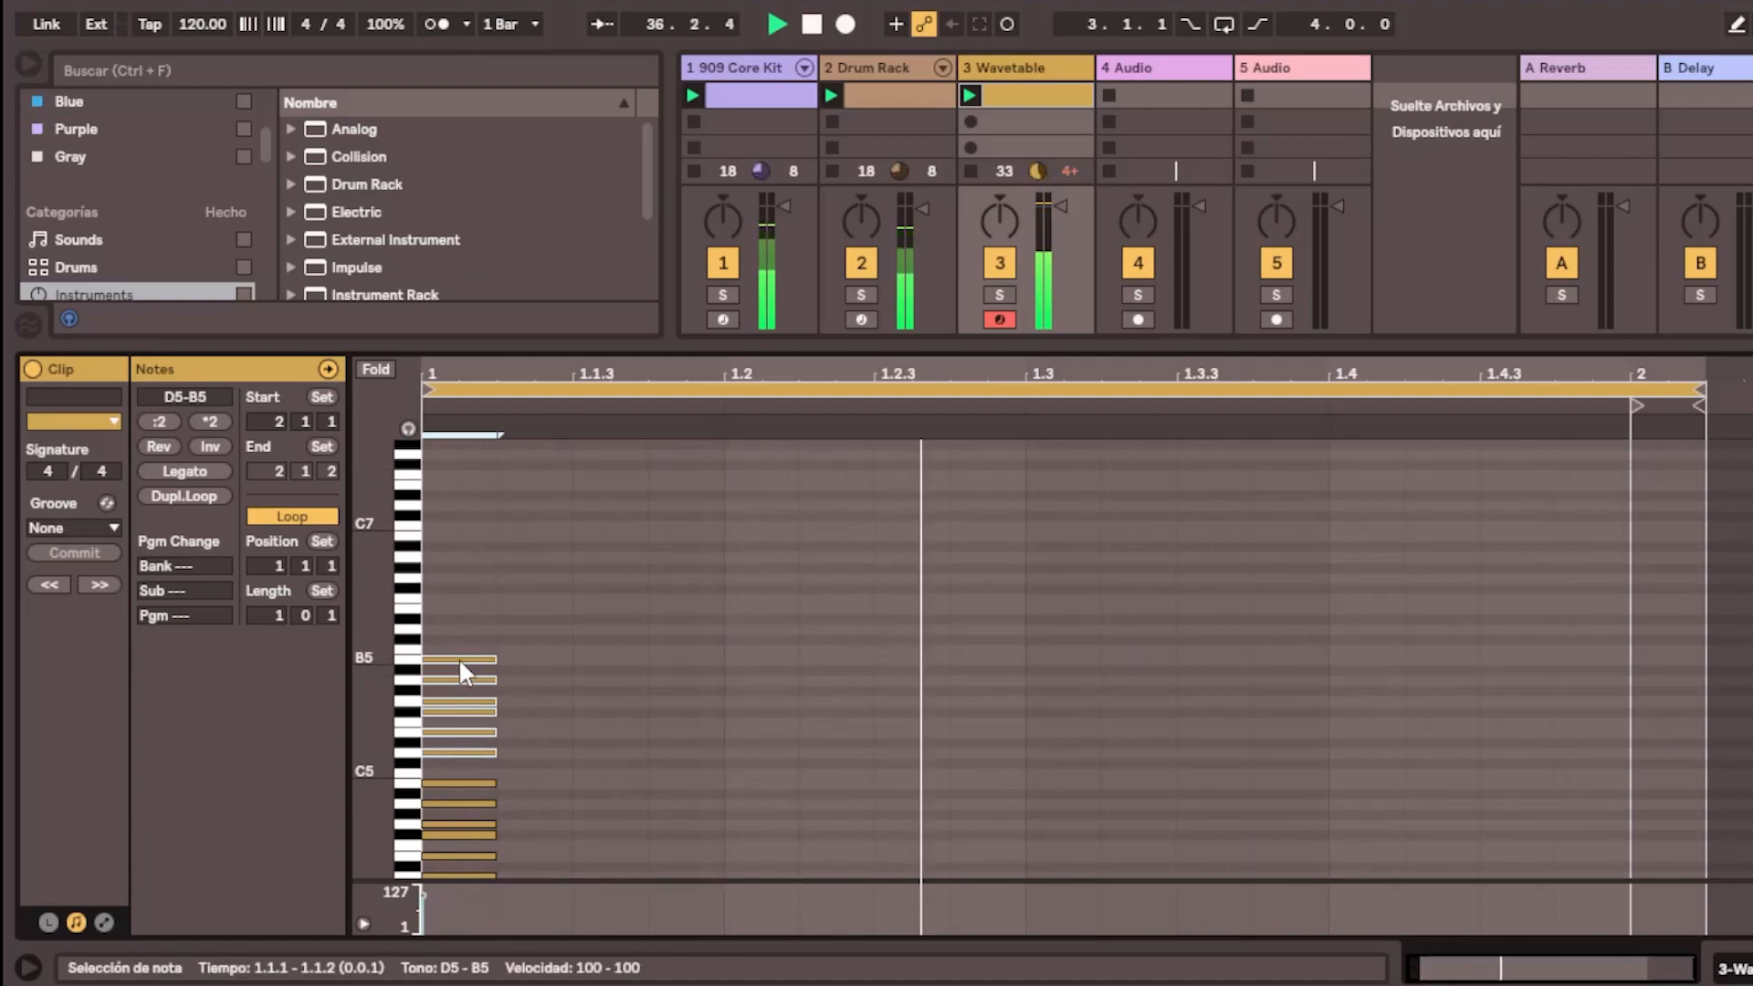
drag(458, 657, 457, 532)
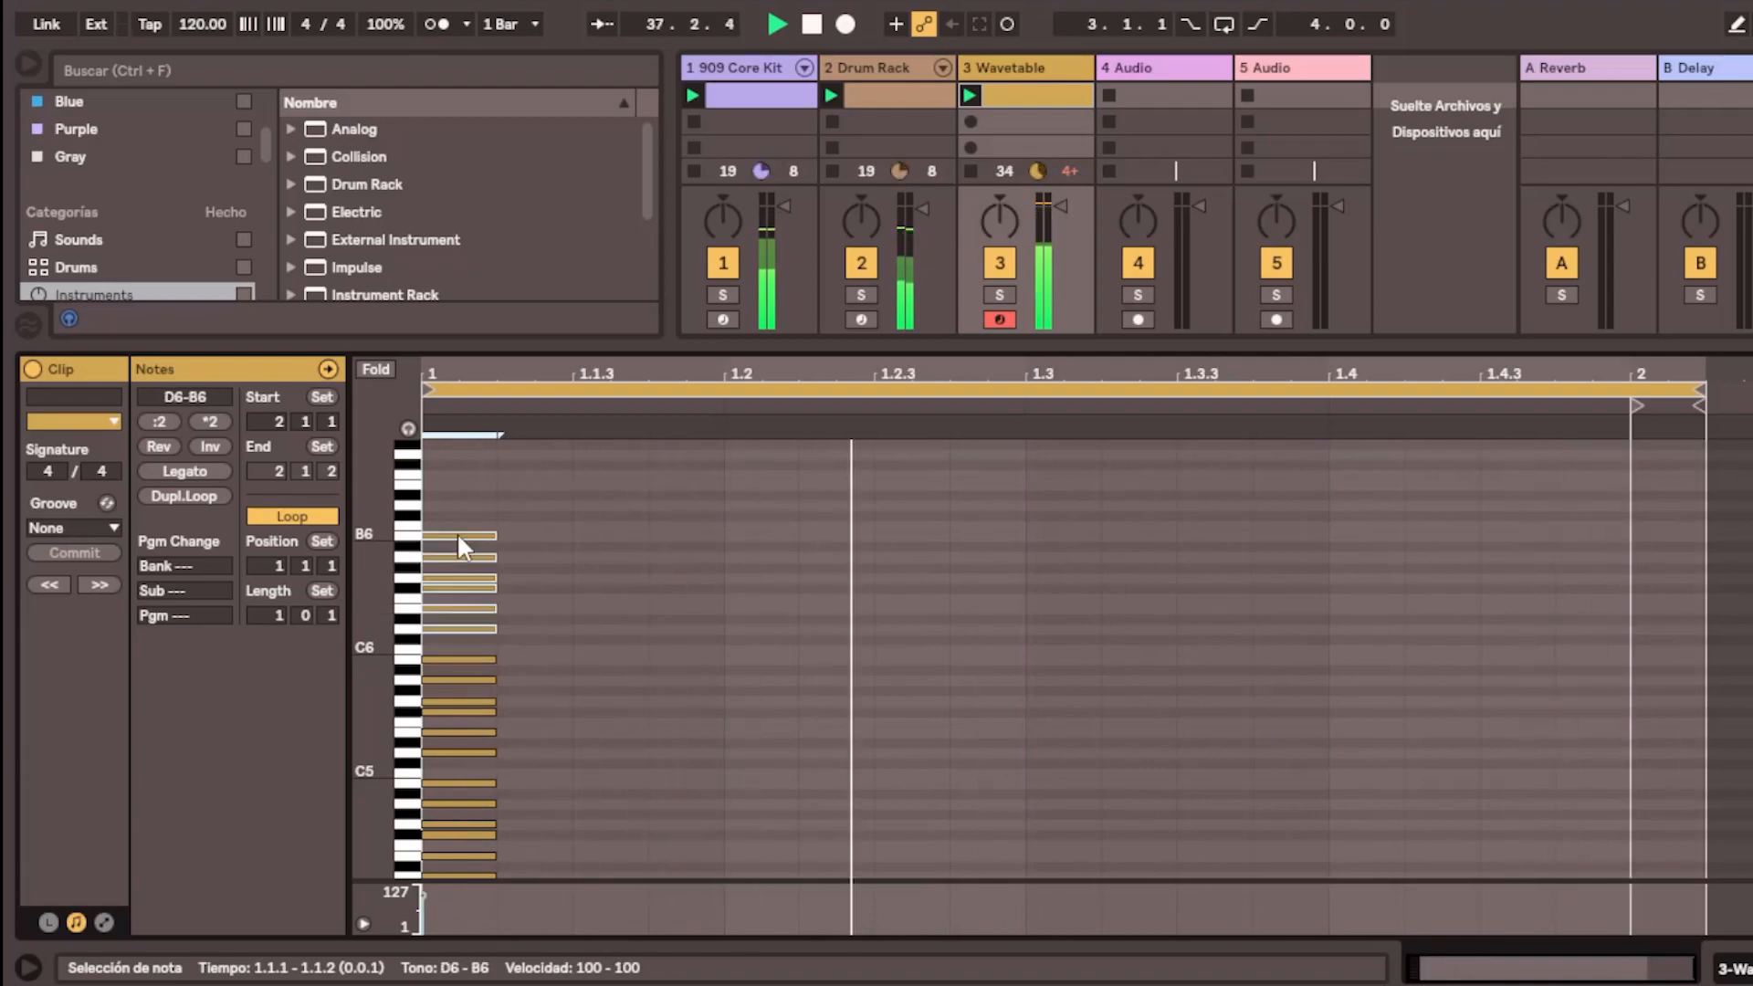
scroll(496, 549, up, 3)
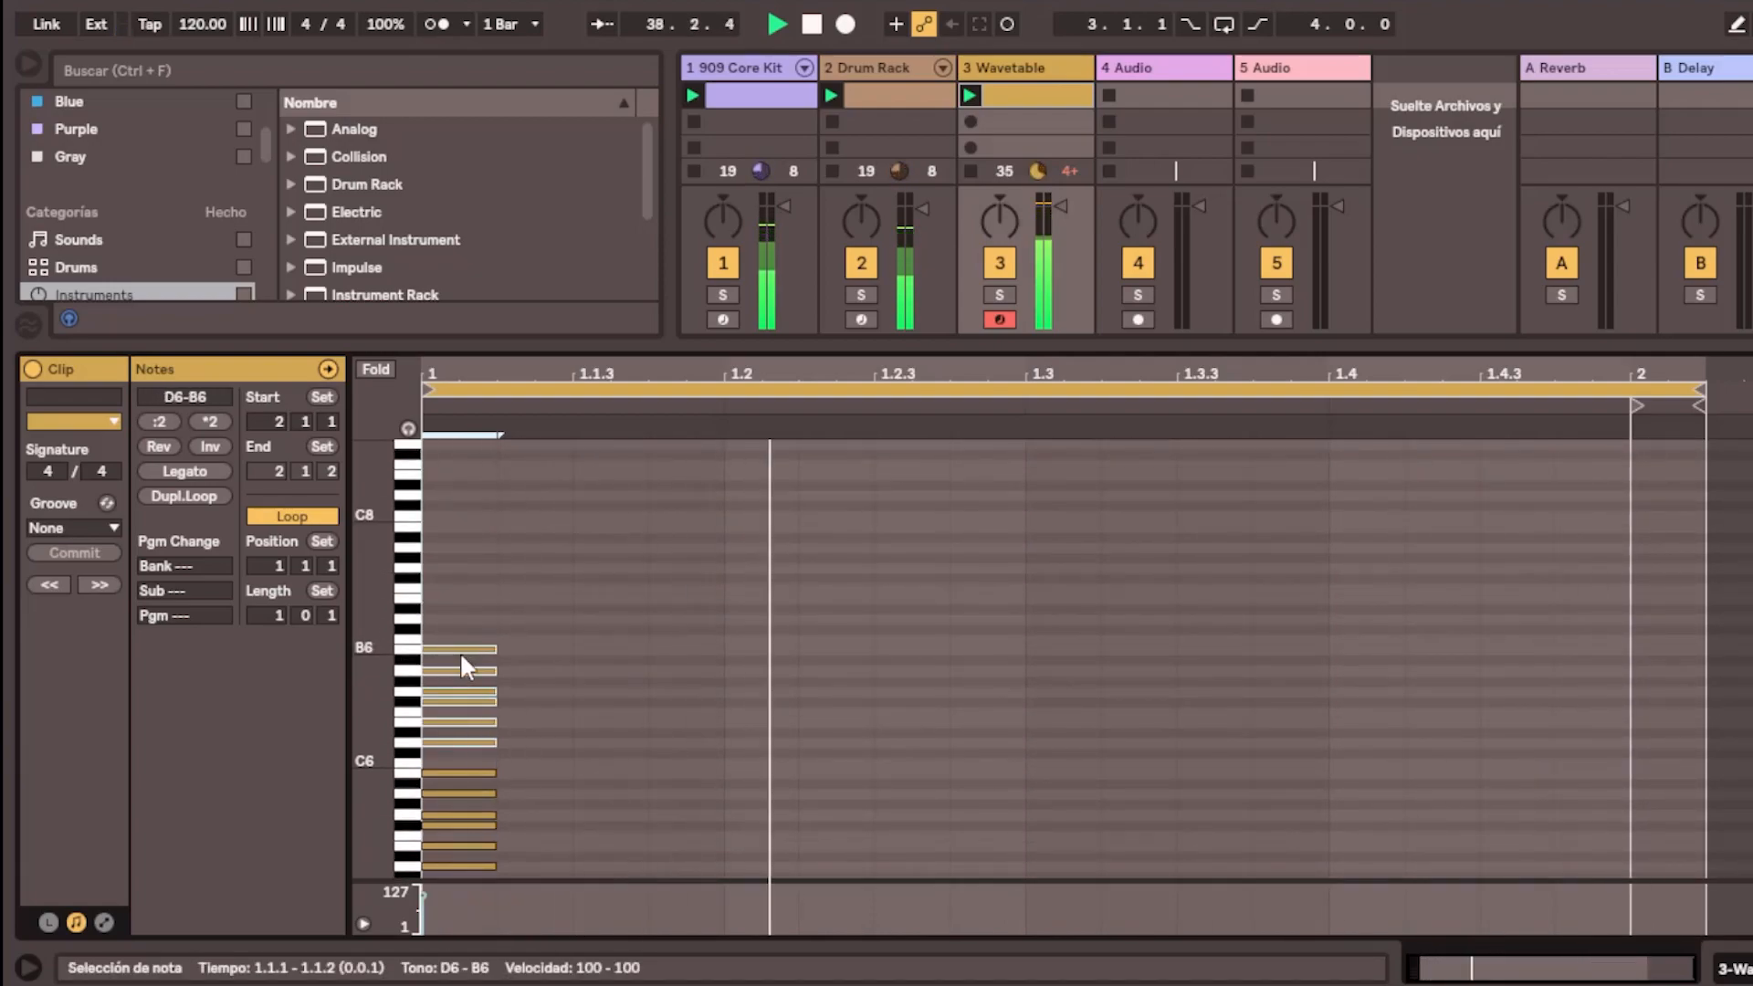
drag(461, 657, 470, 535)
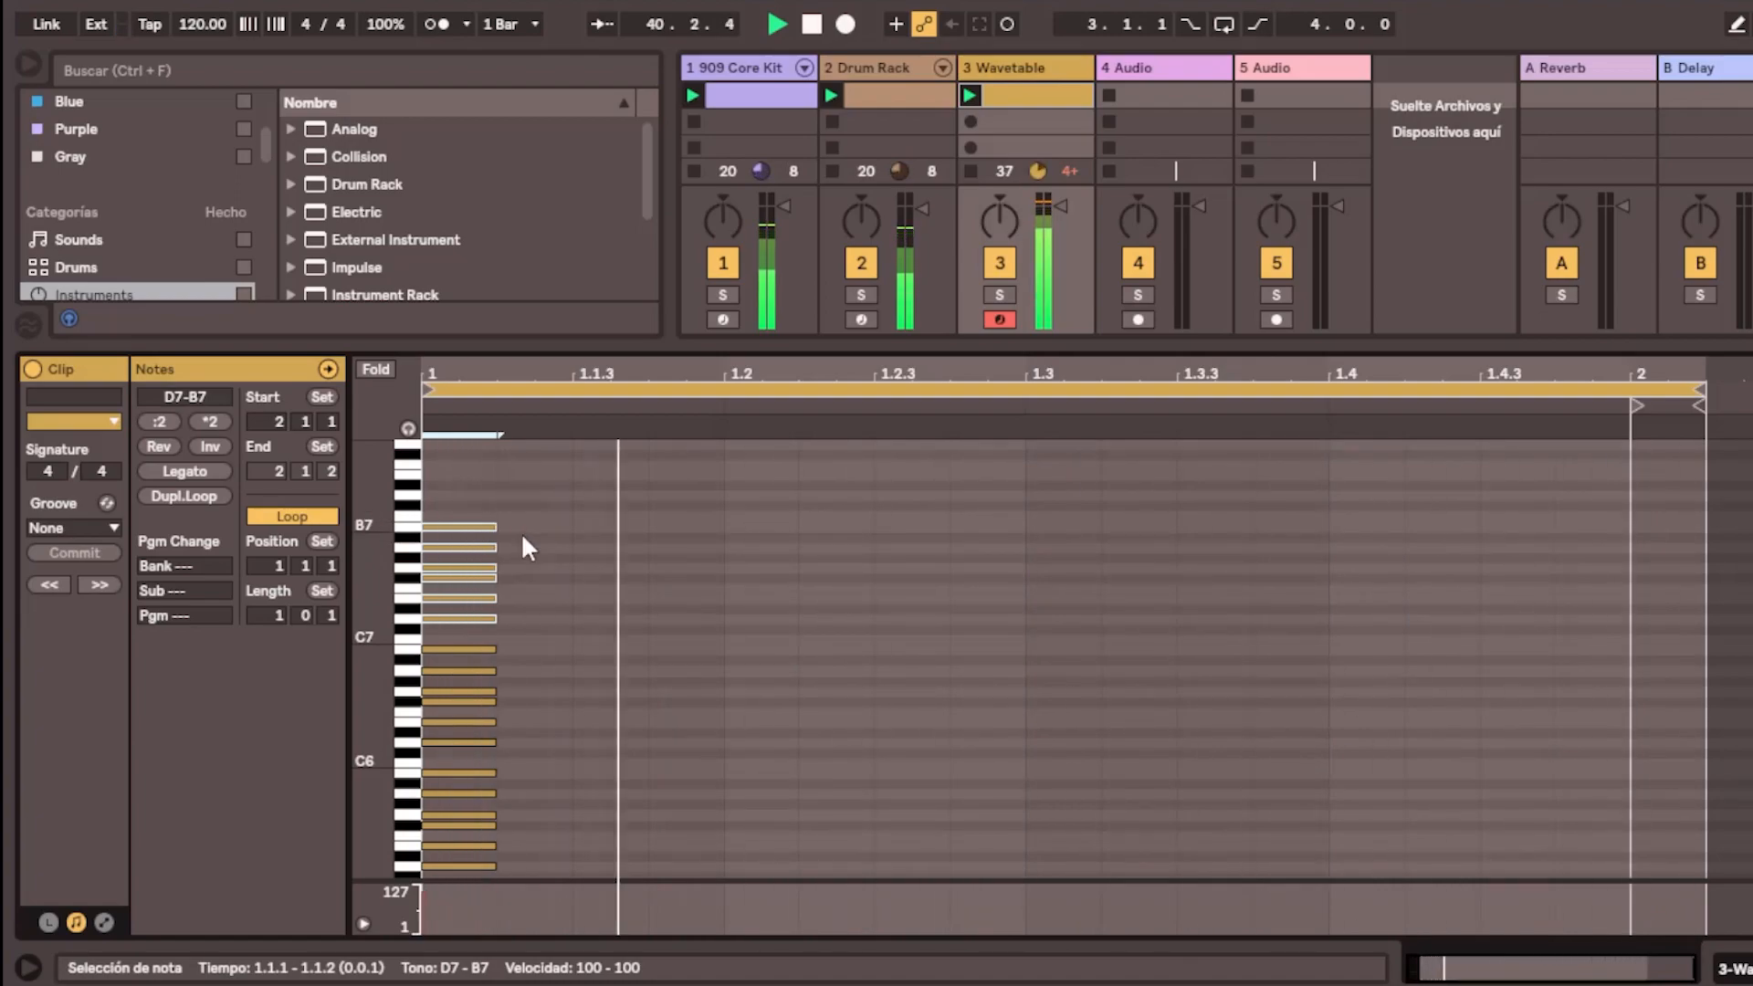
Copy the D-1–B-1 chord one octave down to D-2–B-2
scroll(632, 656, down, 3)
scroll(633, 655, down, 15)
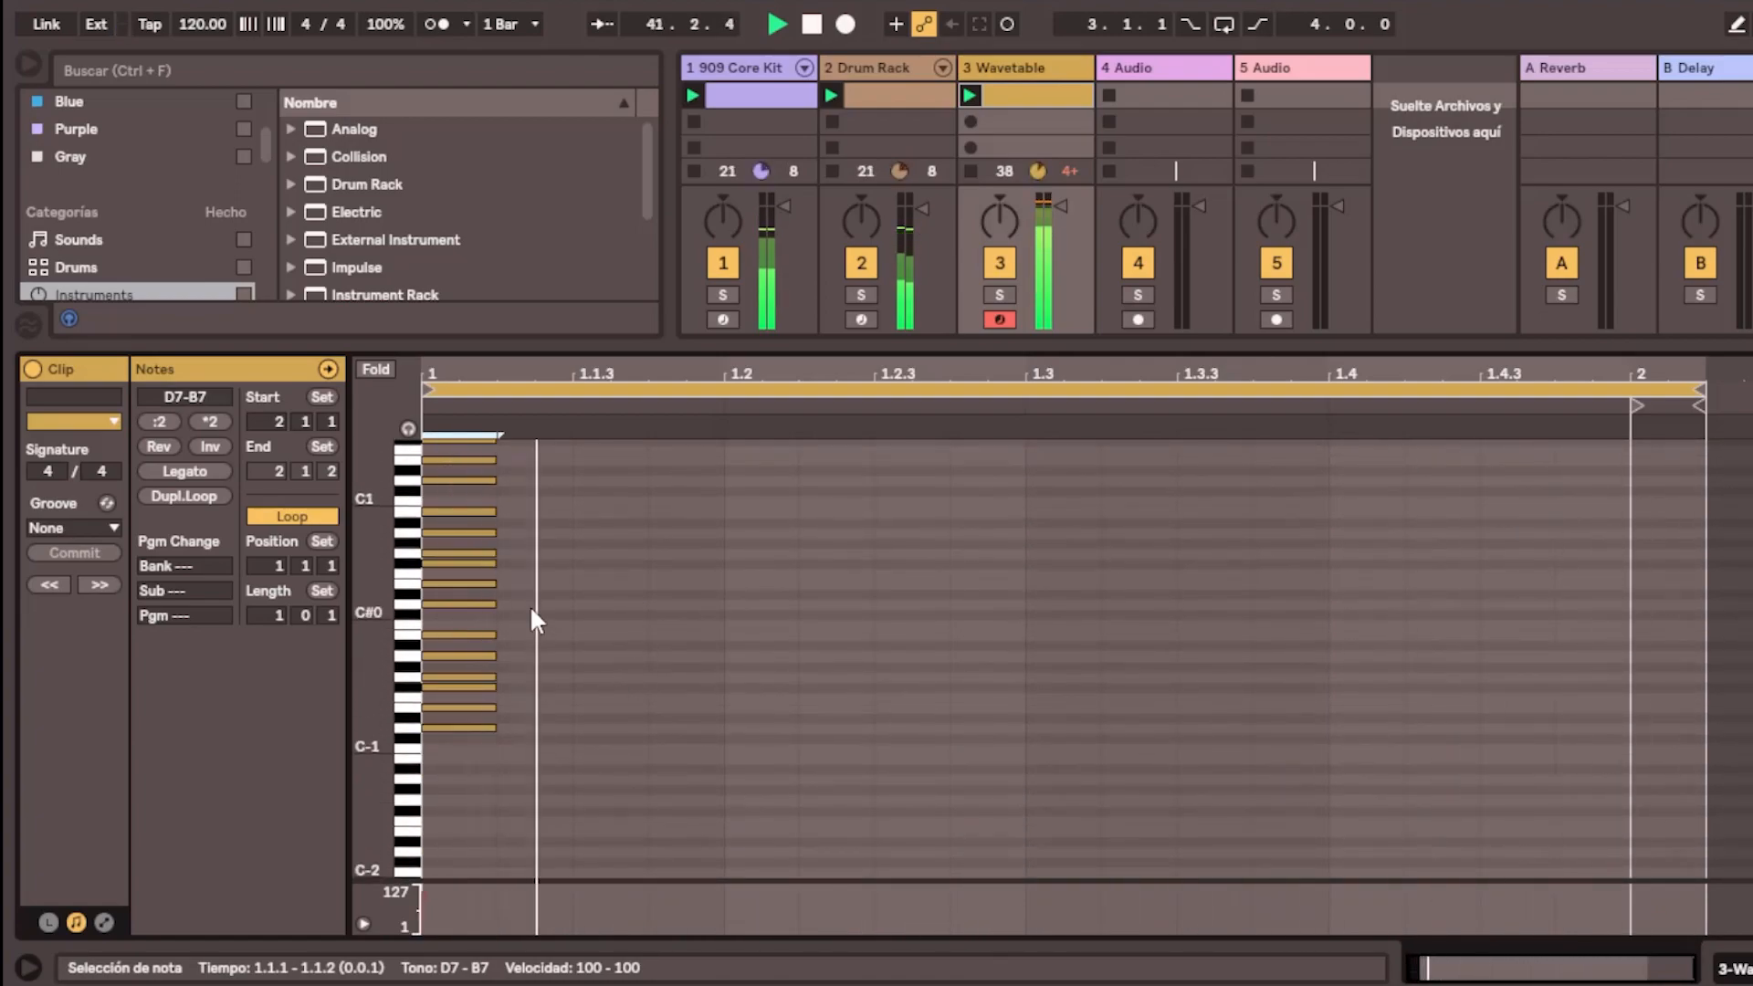
drag(503, 632, 425, 753)
ctrl+drag(442, 634, 440, 758)
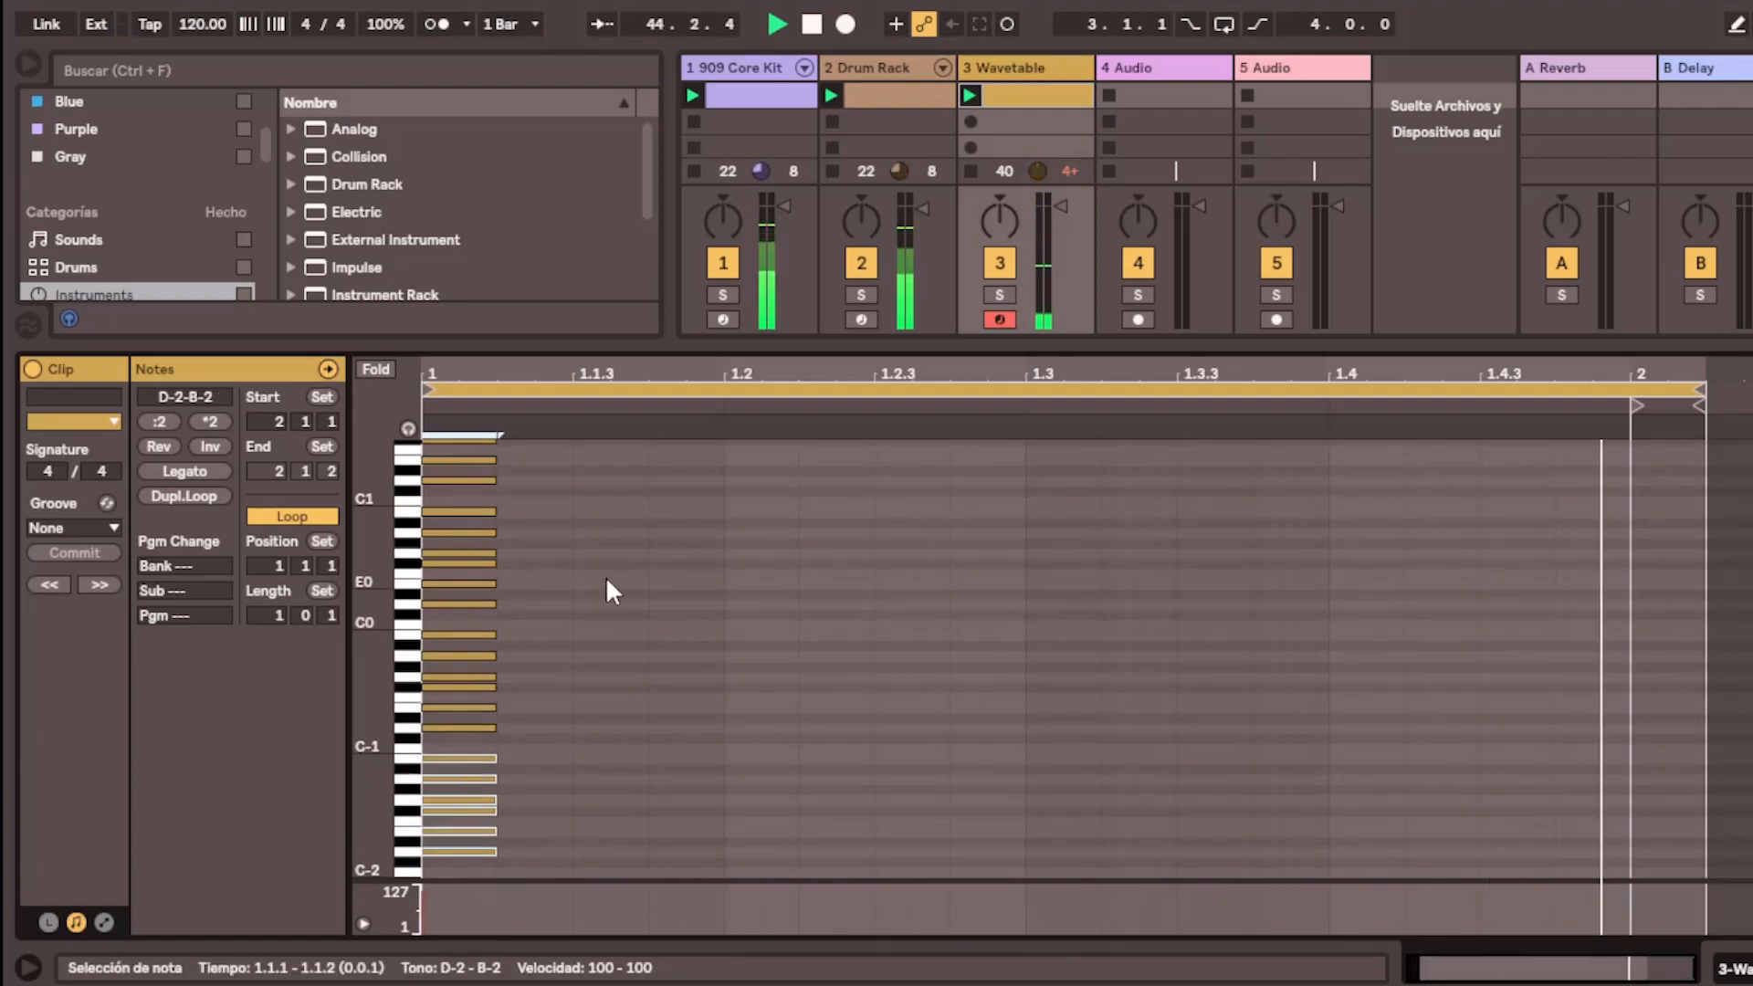
Move the Wavetable clip's loop start and start marker to 1.1.2, just after the stacked notes
scroll(587, 586, up, 8)
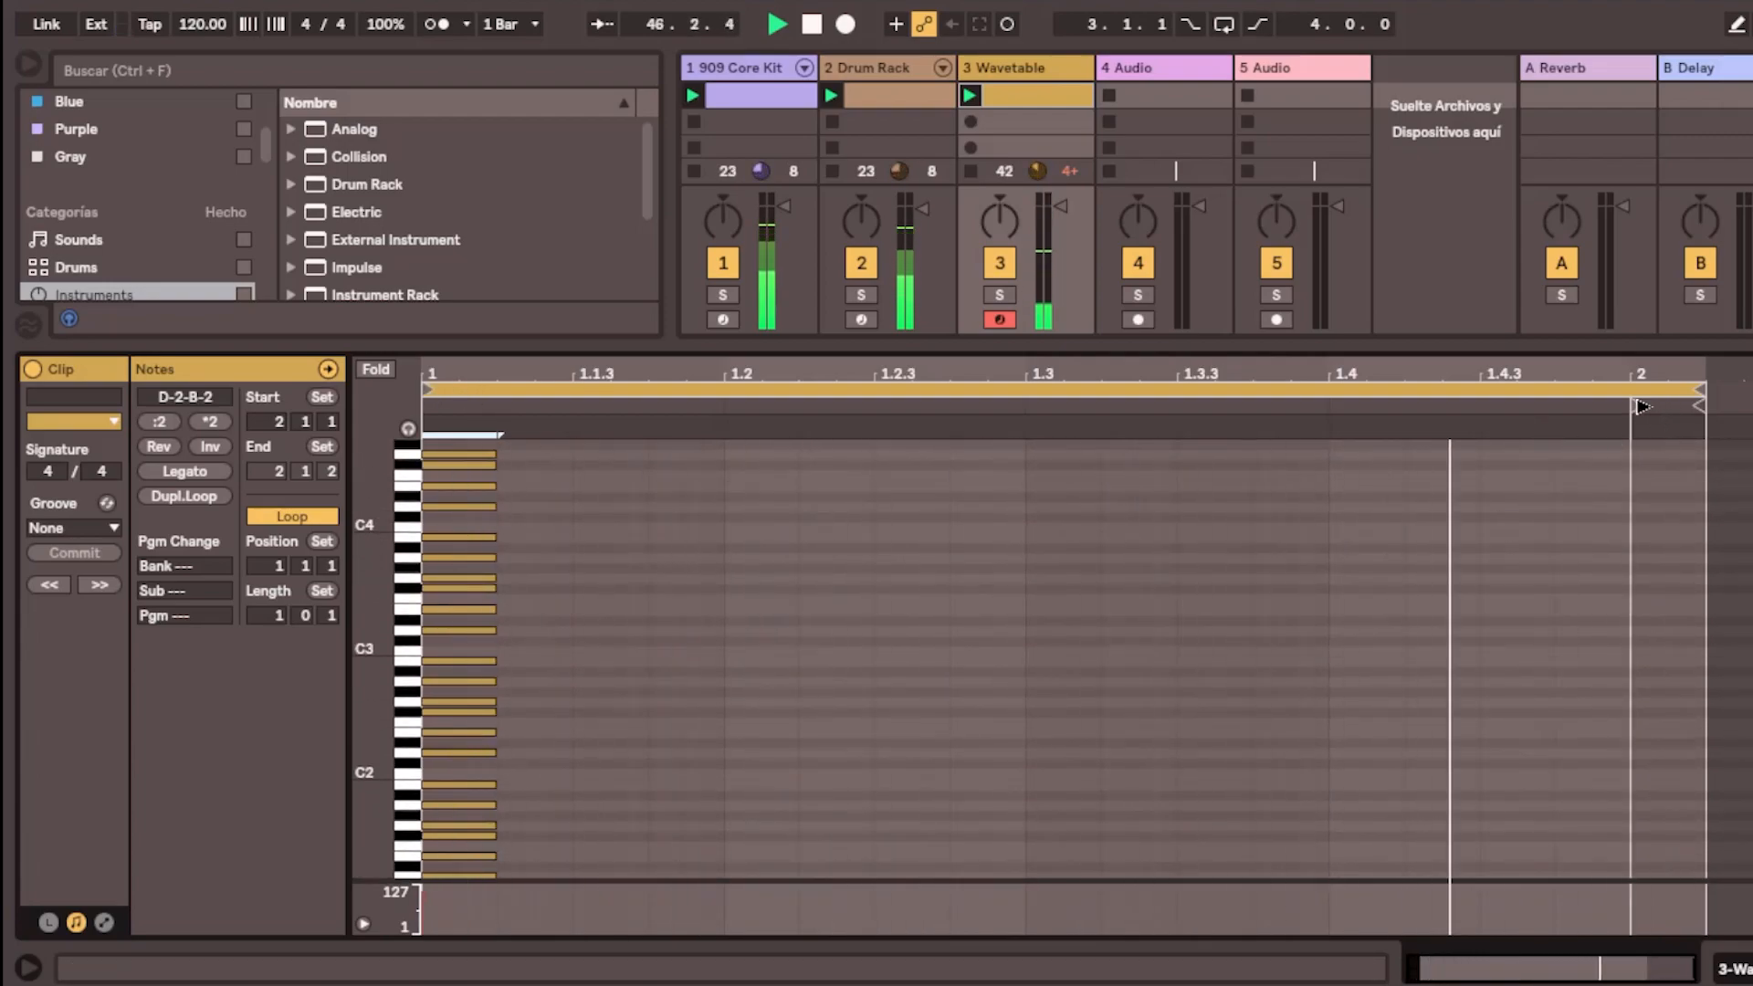
click(462, 387)
drag(462, 387, 545, 391)
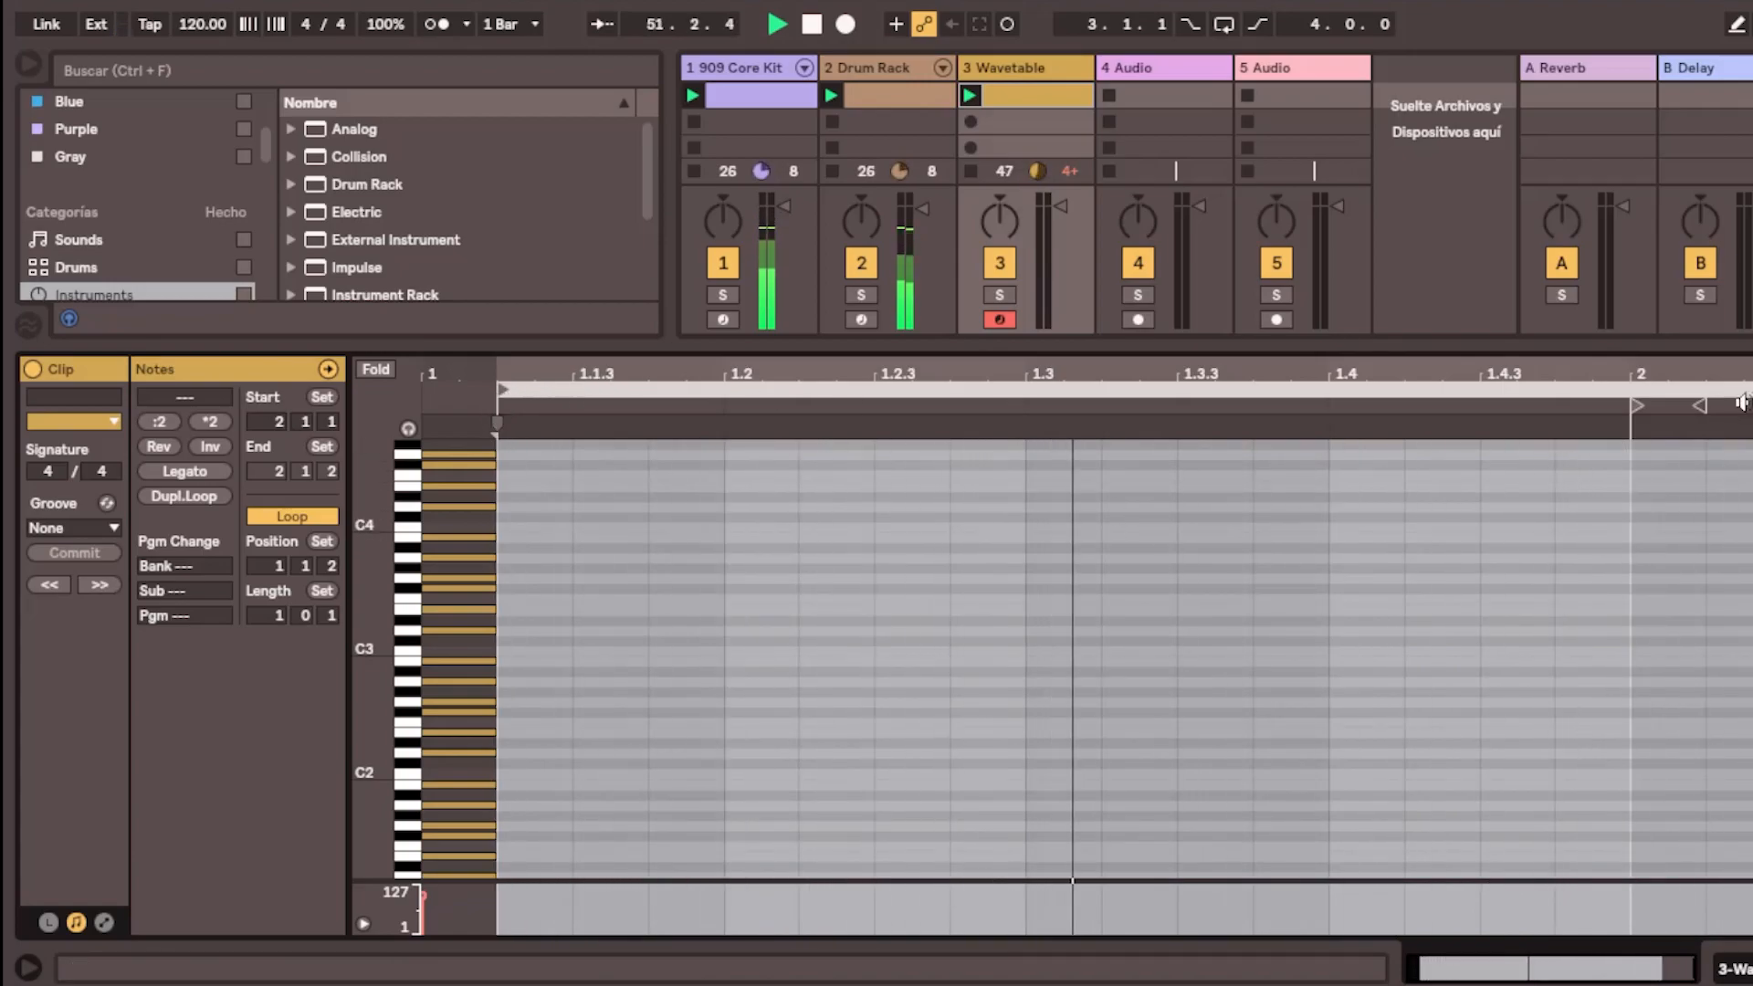
drag(1635, 413, 501, 433)
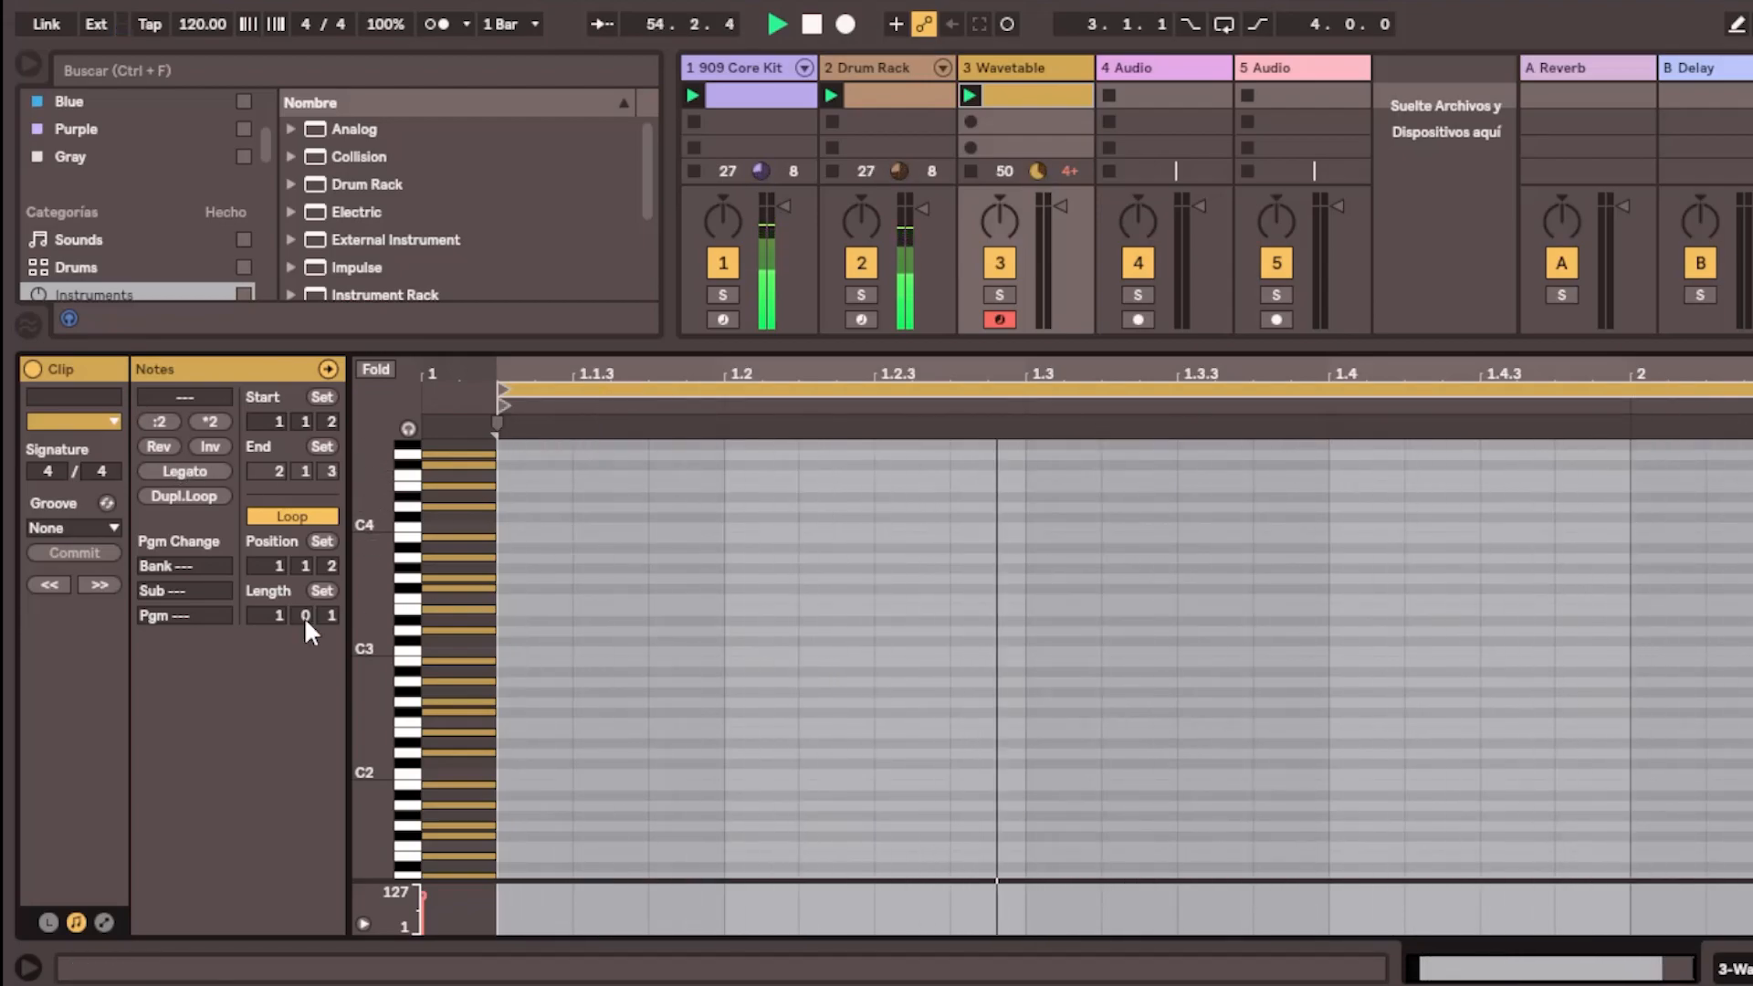
Set the loop length to 1.0.0, align the end marker with the loop end, and make the loop start position 1.1.1
drag(320, 615, 321, 630)
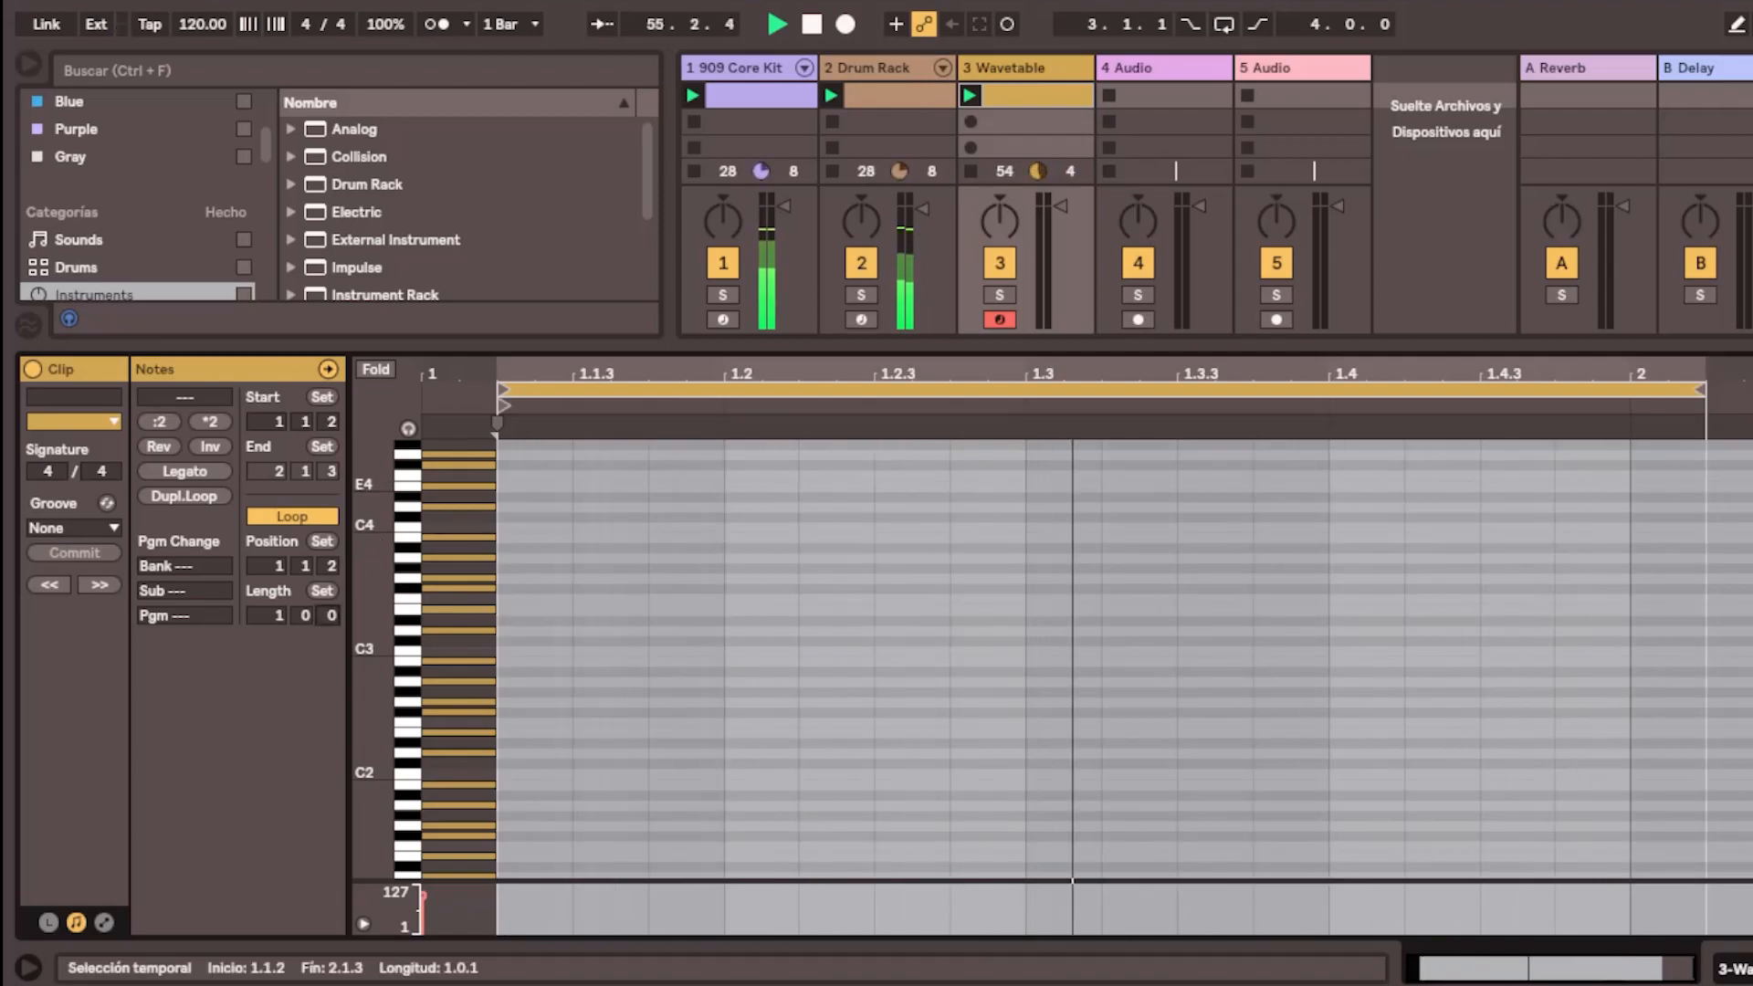
drag(1744, 408, 1704, 407)
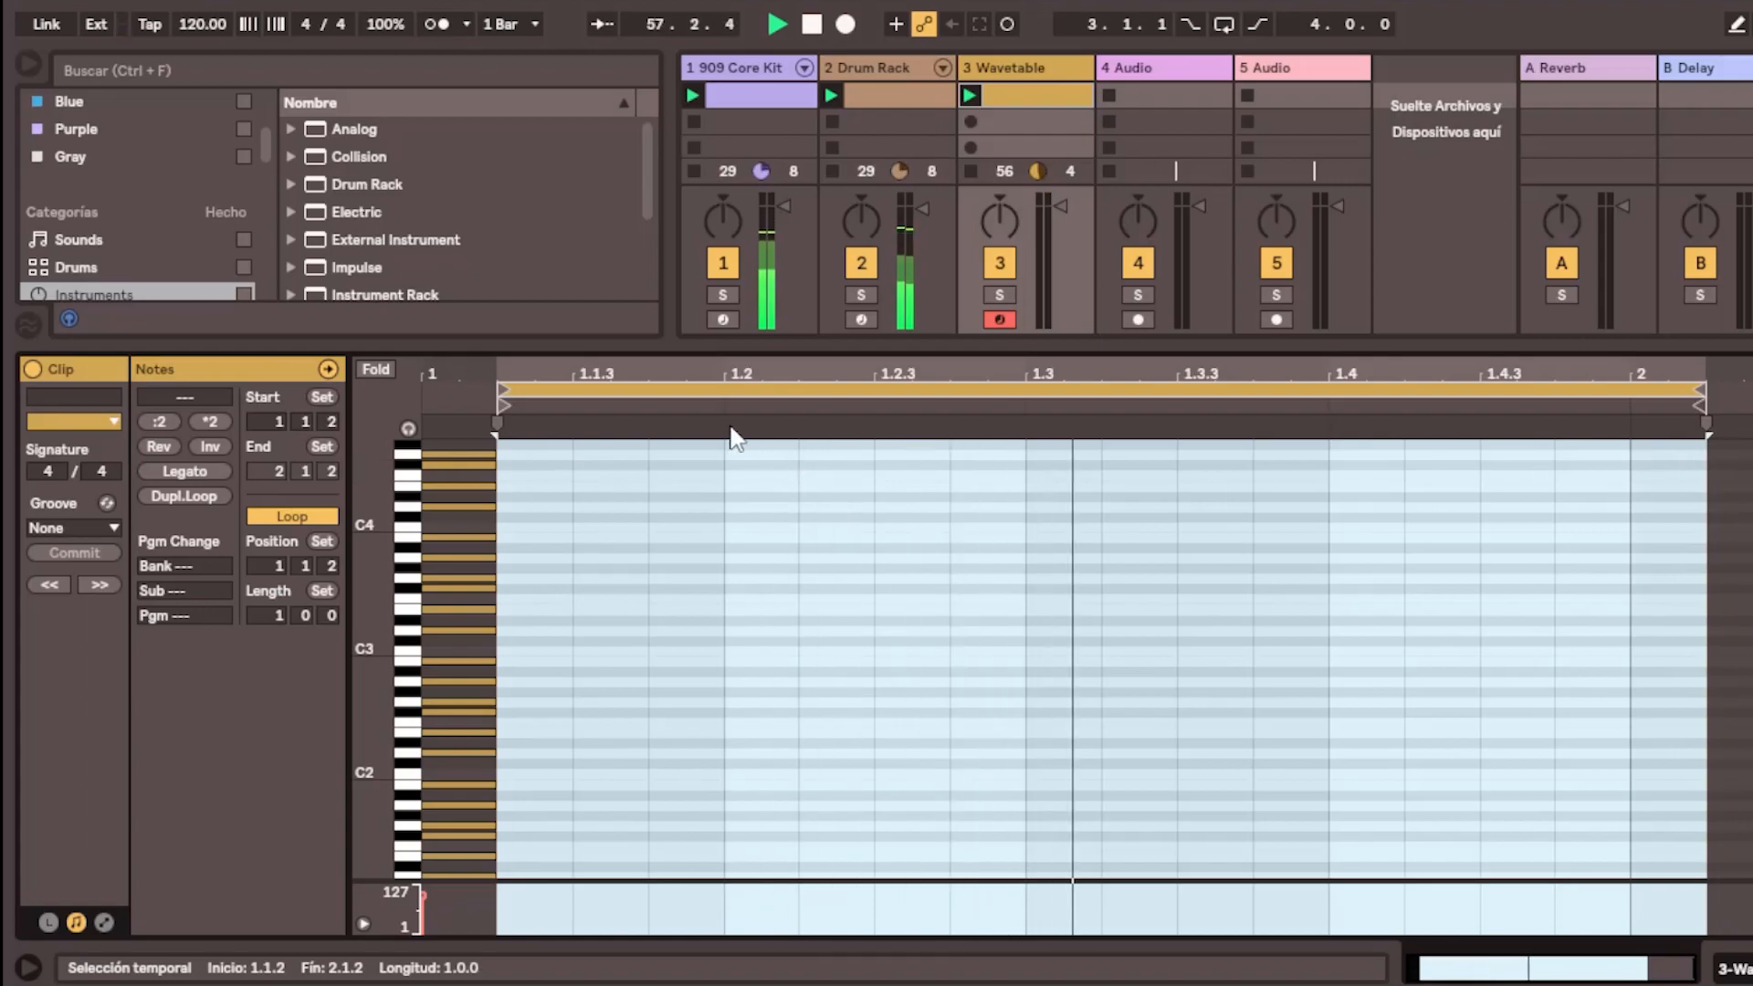
click(506, 403)
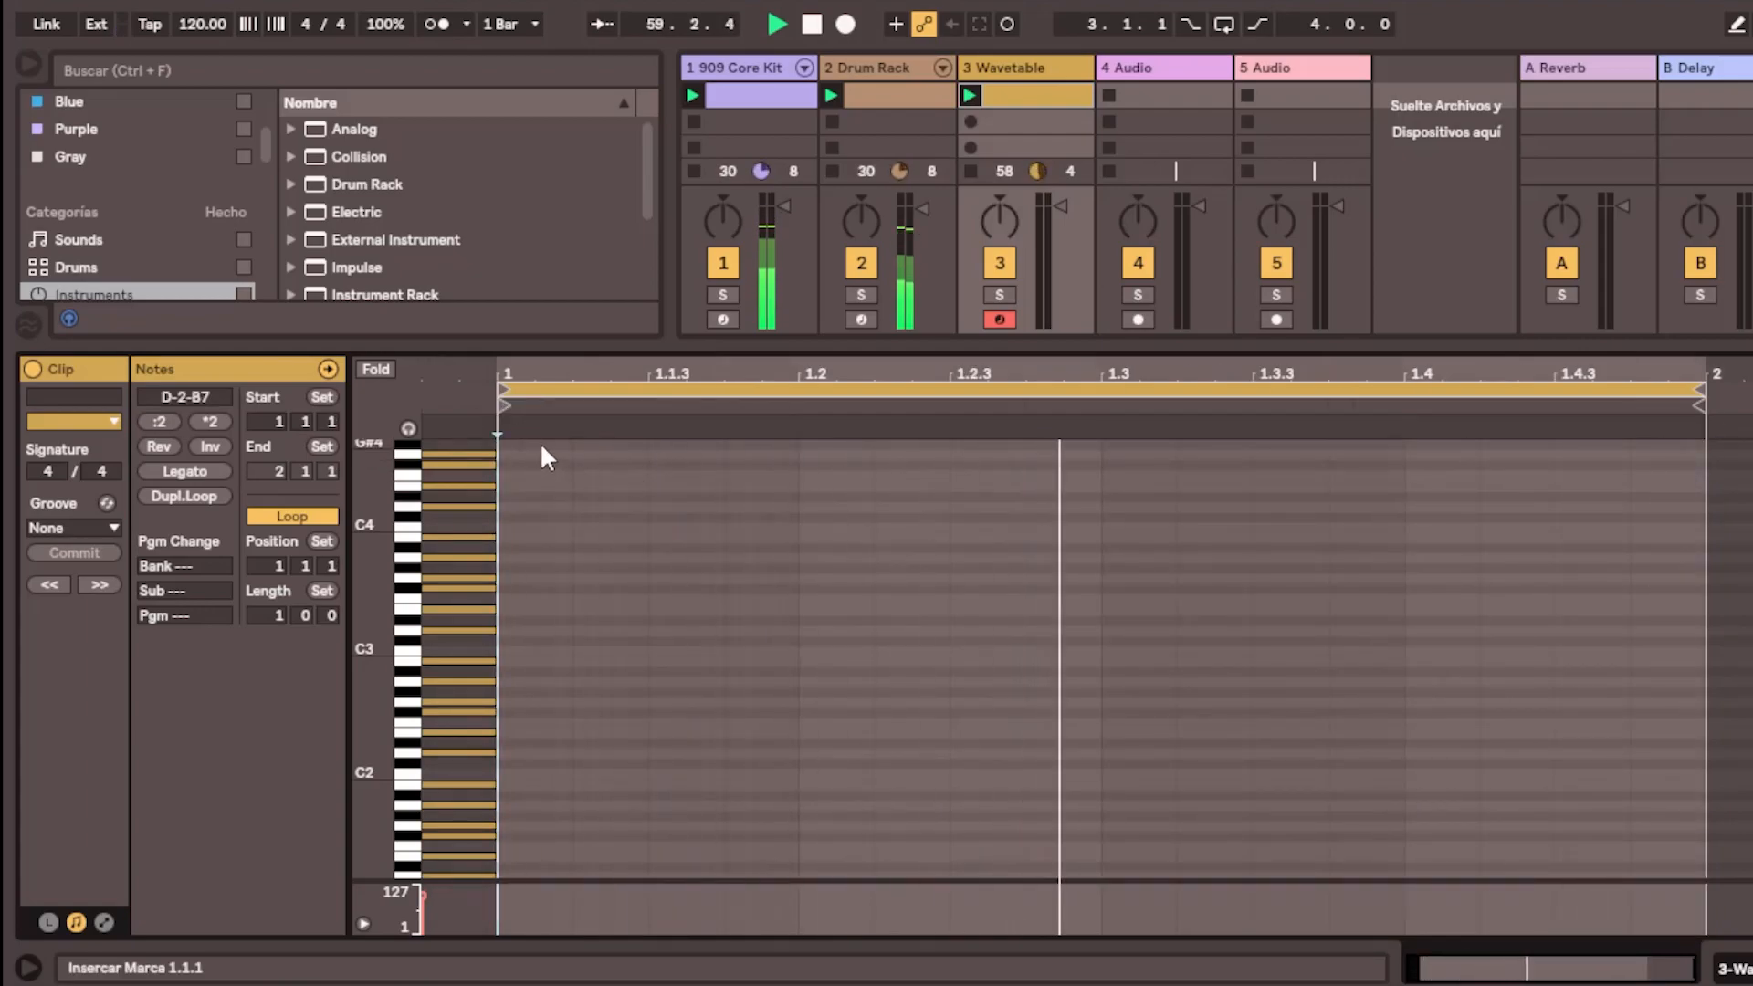
Fold the note editor to only the used pitches and look over the rows from D-2 to B7
scroll(539, 741, up, 5)
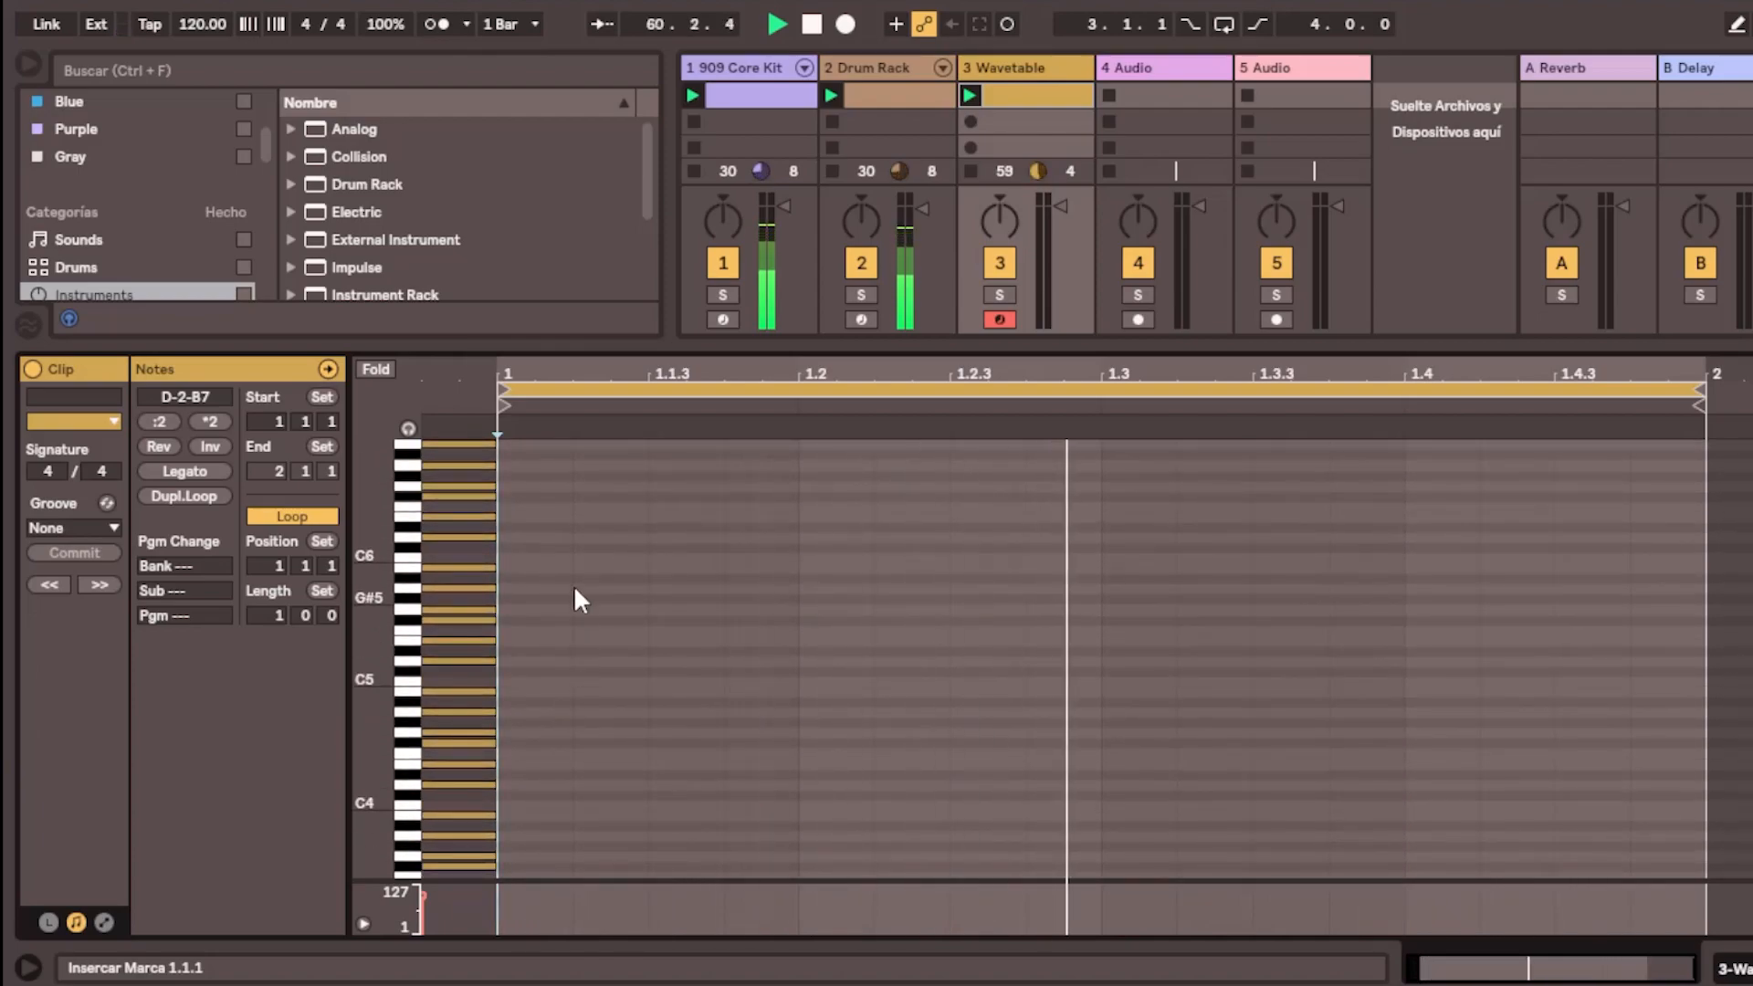
scroll(577, 601, up, 4)
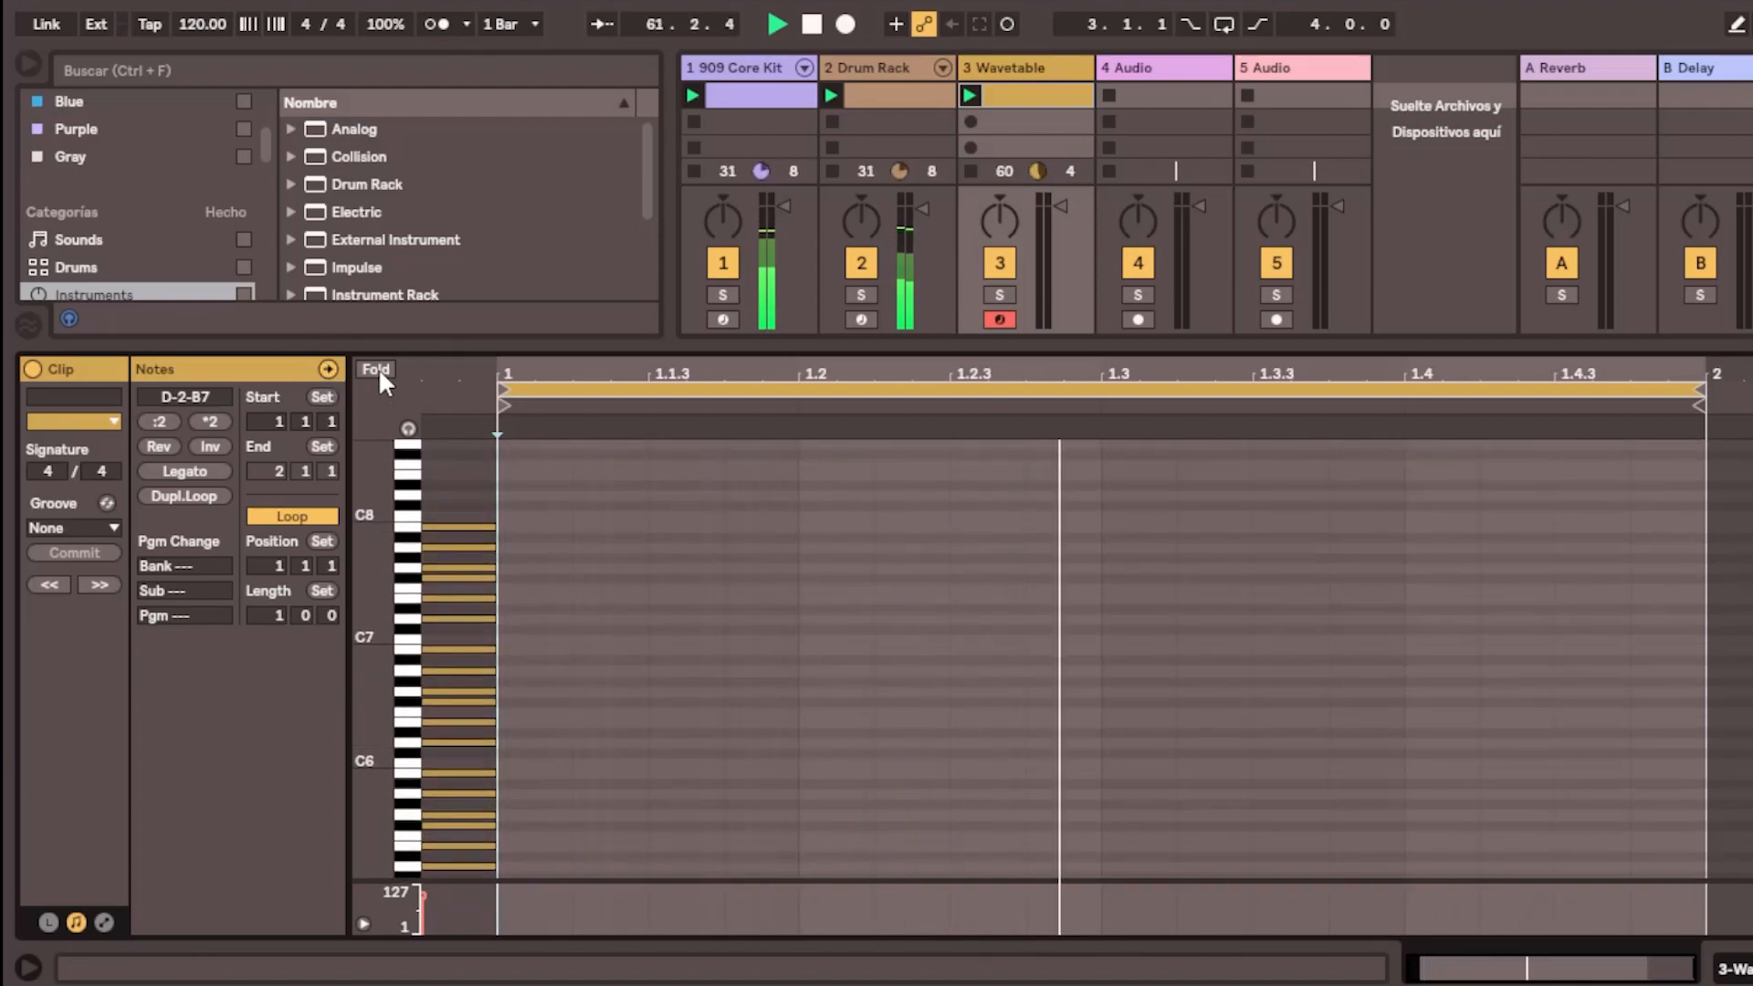
click(377, 369)
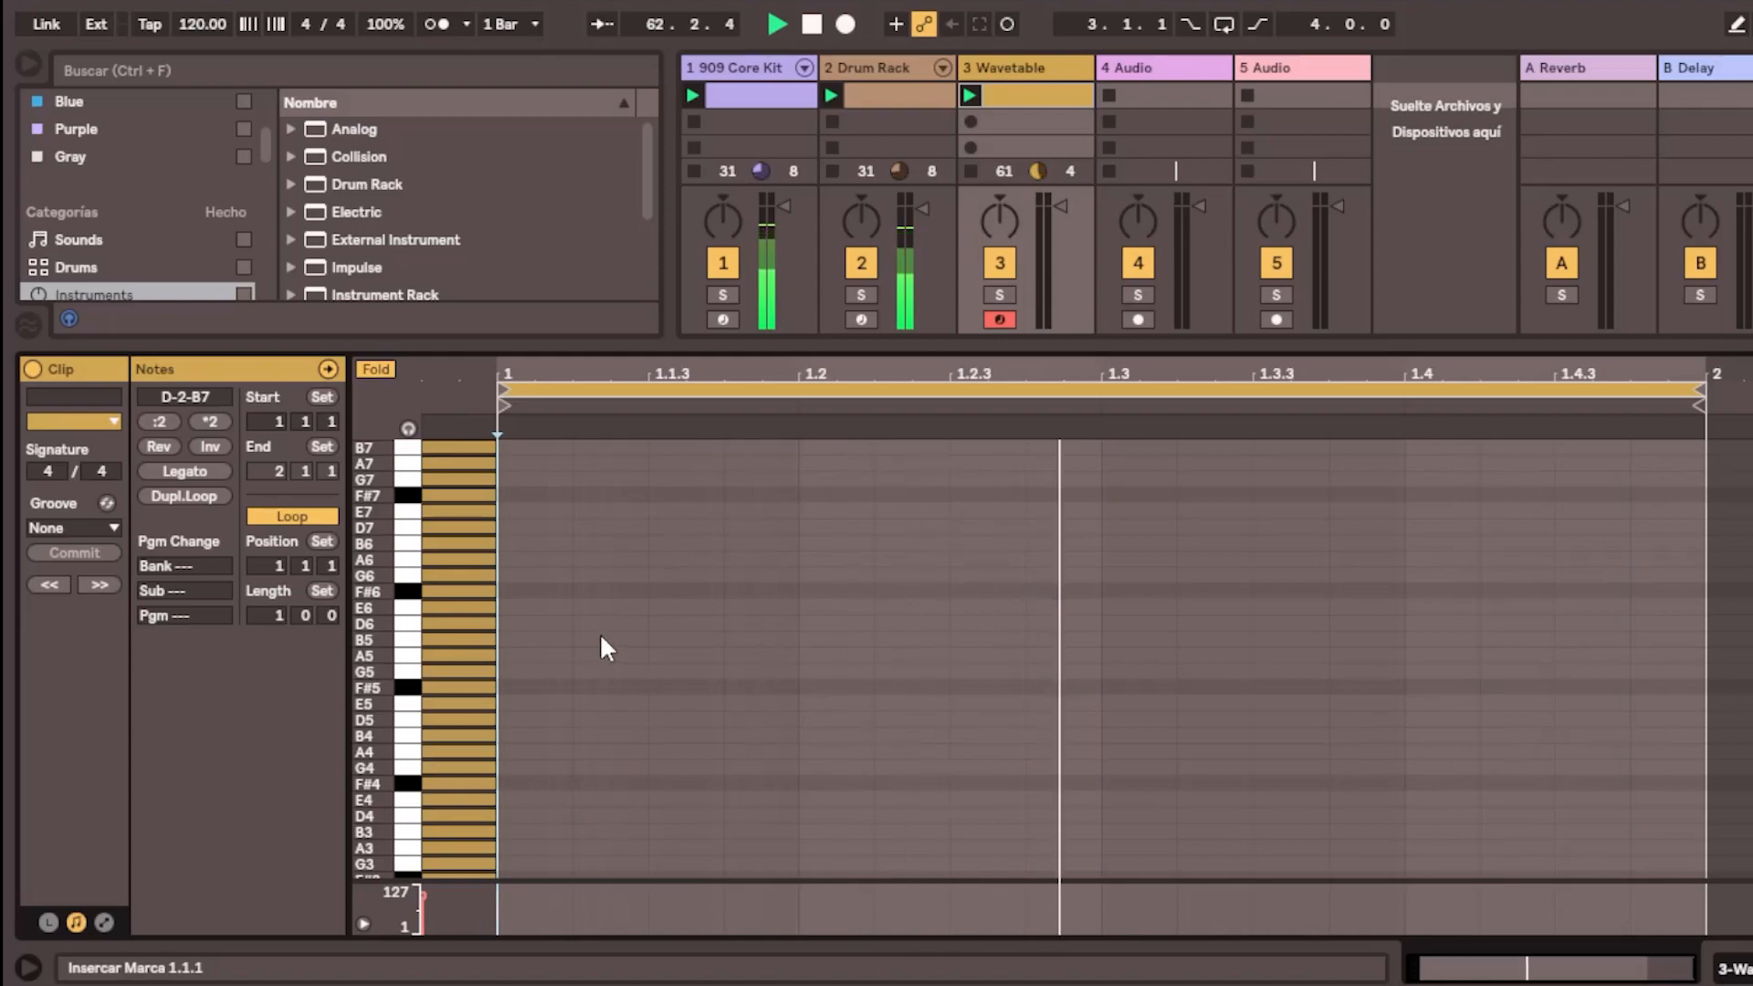
scroll(549, 658, down, 10)
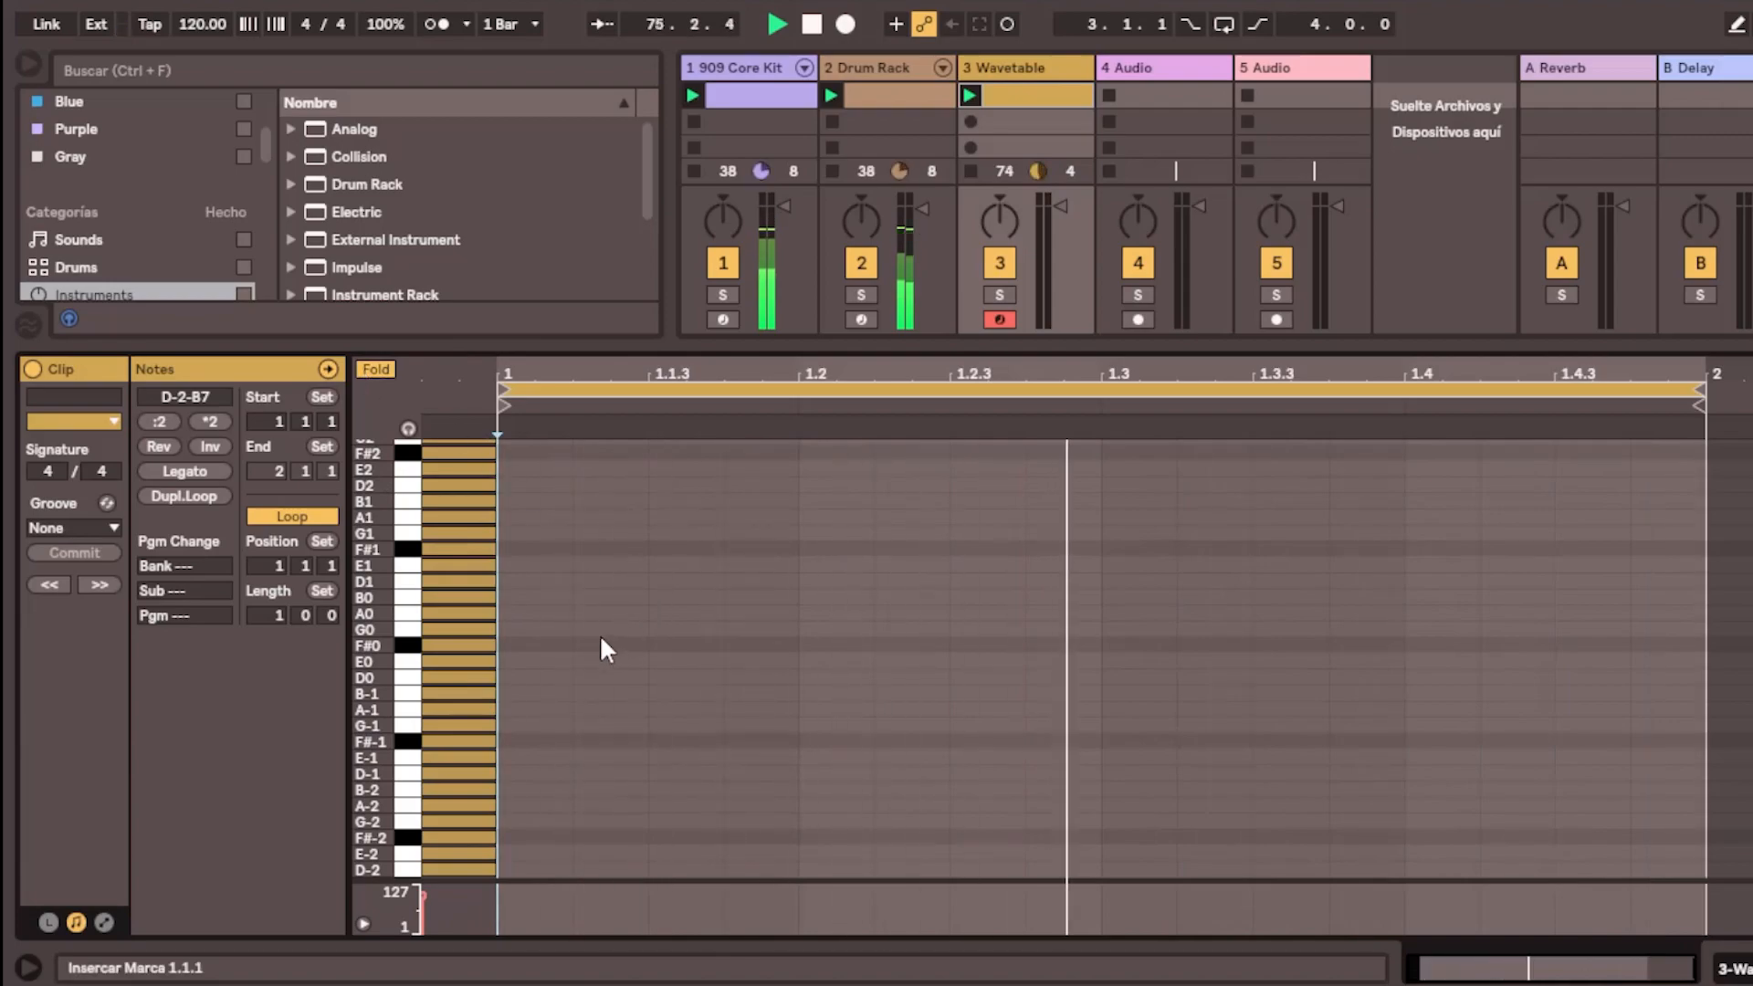
scroll(492, 642, up, 5)
scroll(557, 605, up, 8)
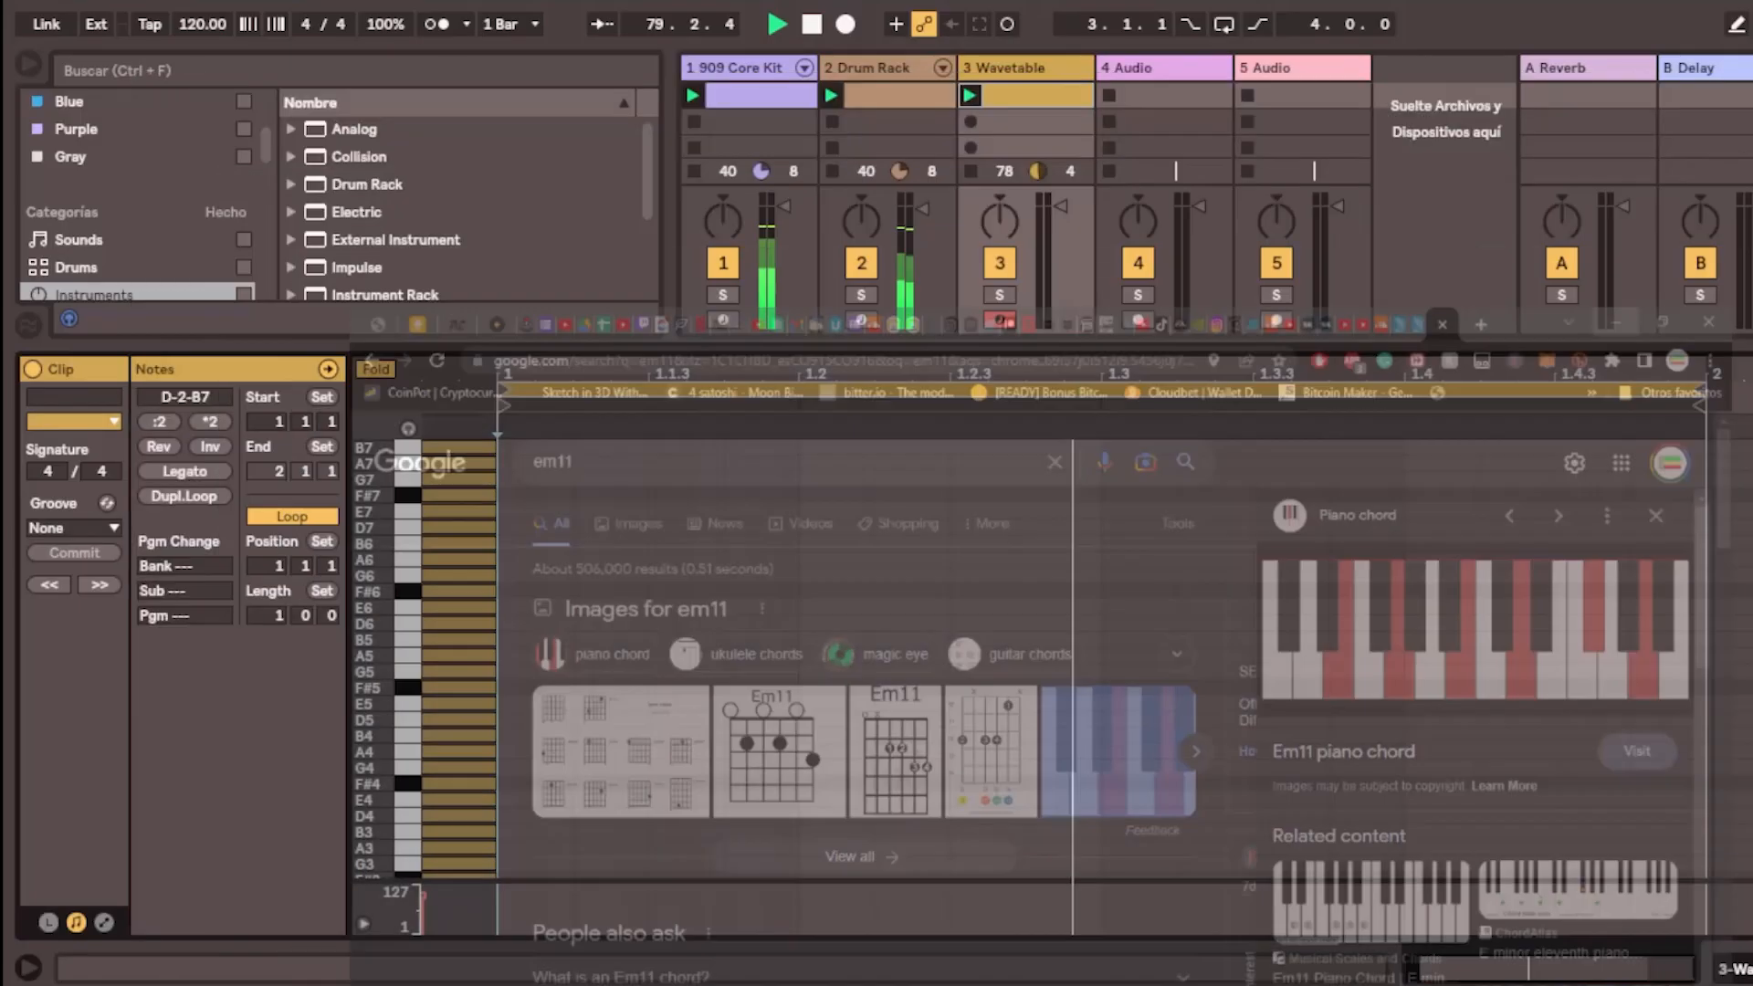
scroll(550, 670, down, 13)
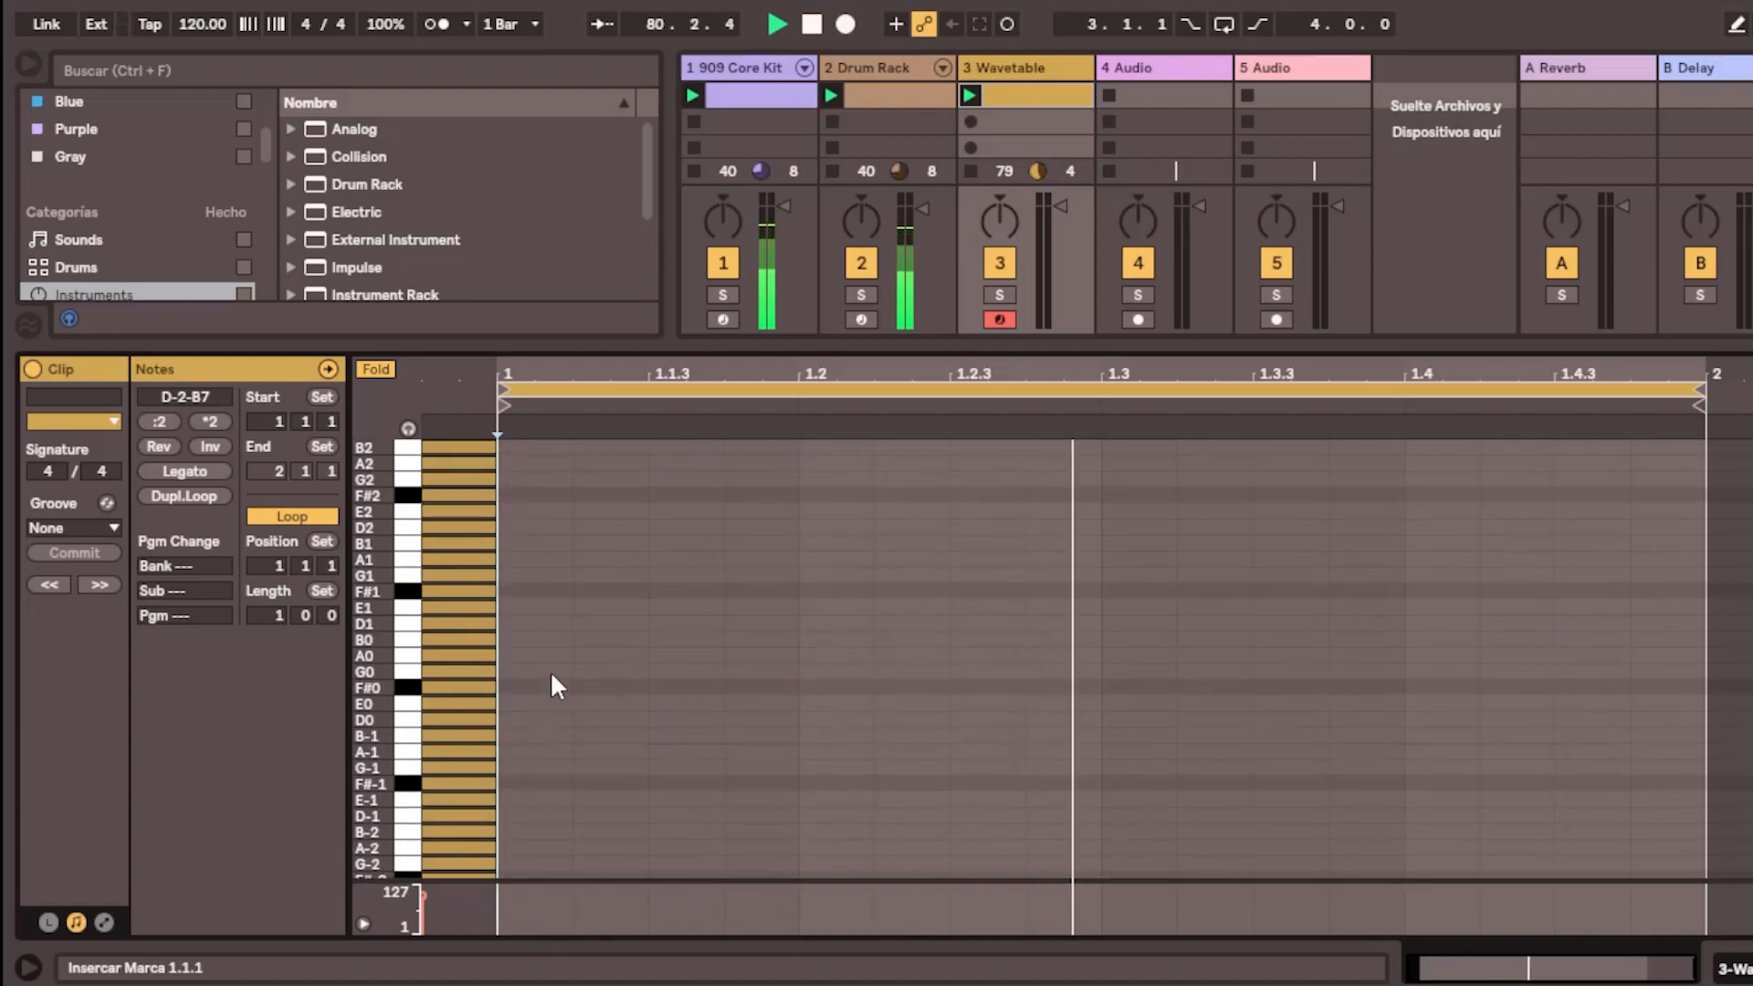
scroll(548, 671, up, 13)
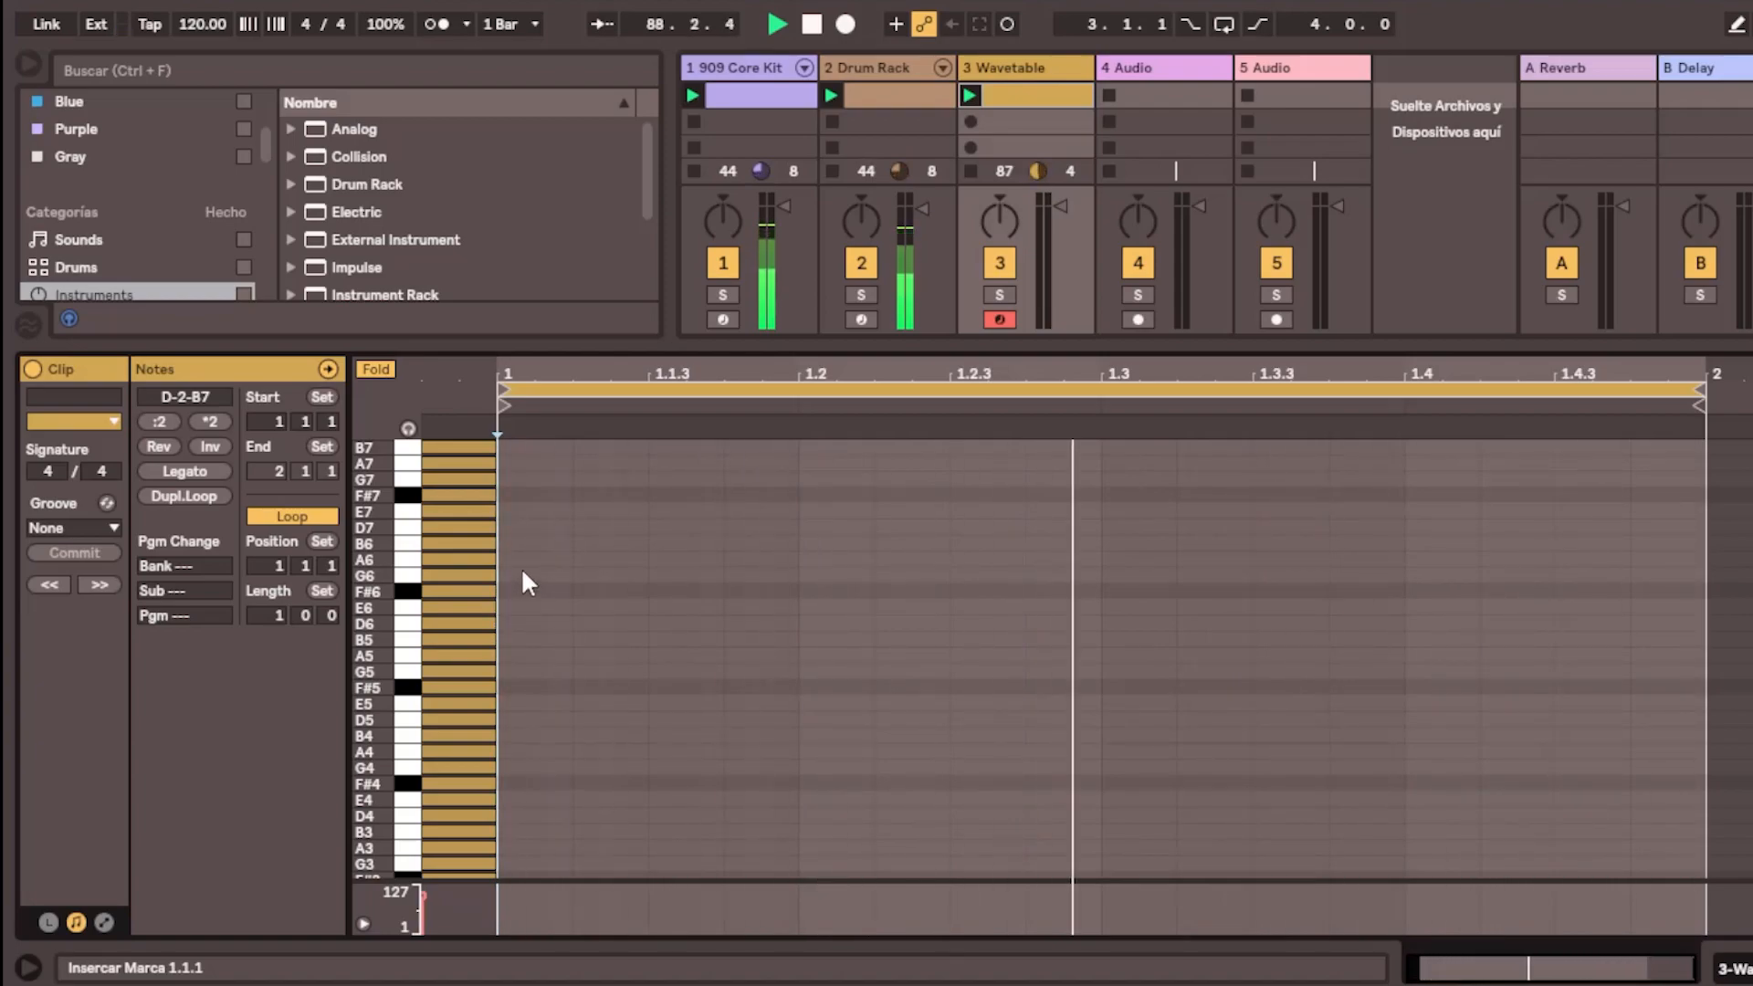
Build the first Wavetable chord at 1.1.1 from E3, G3, A3, B3, D4 and F#4
double_click(525, 608)
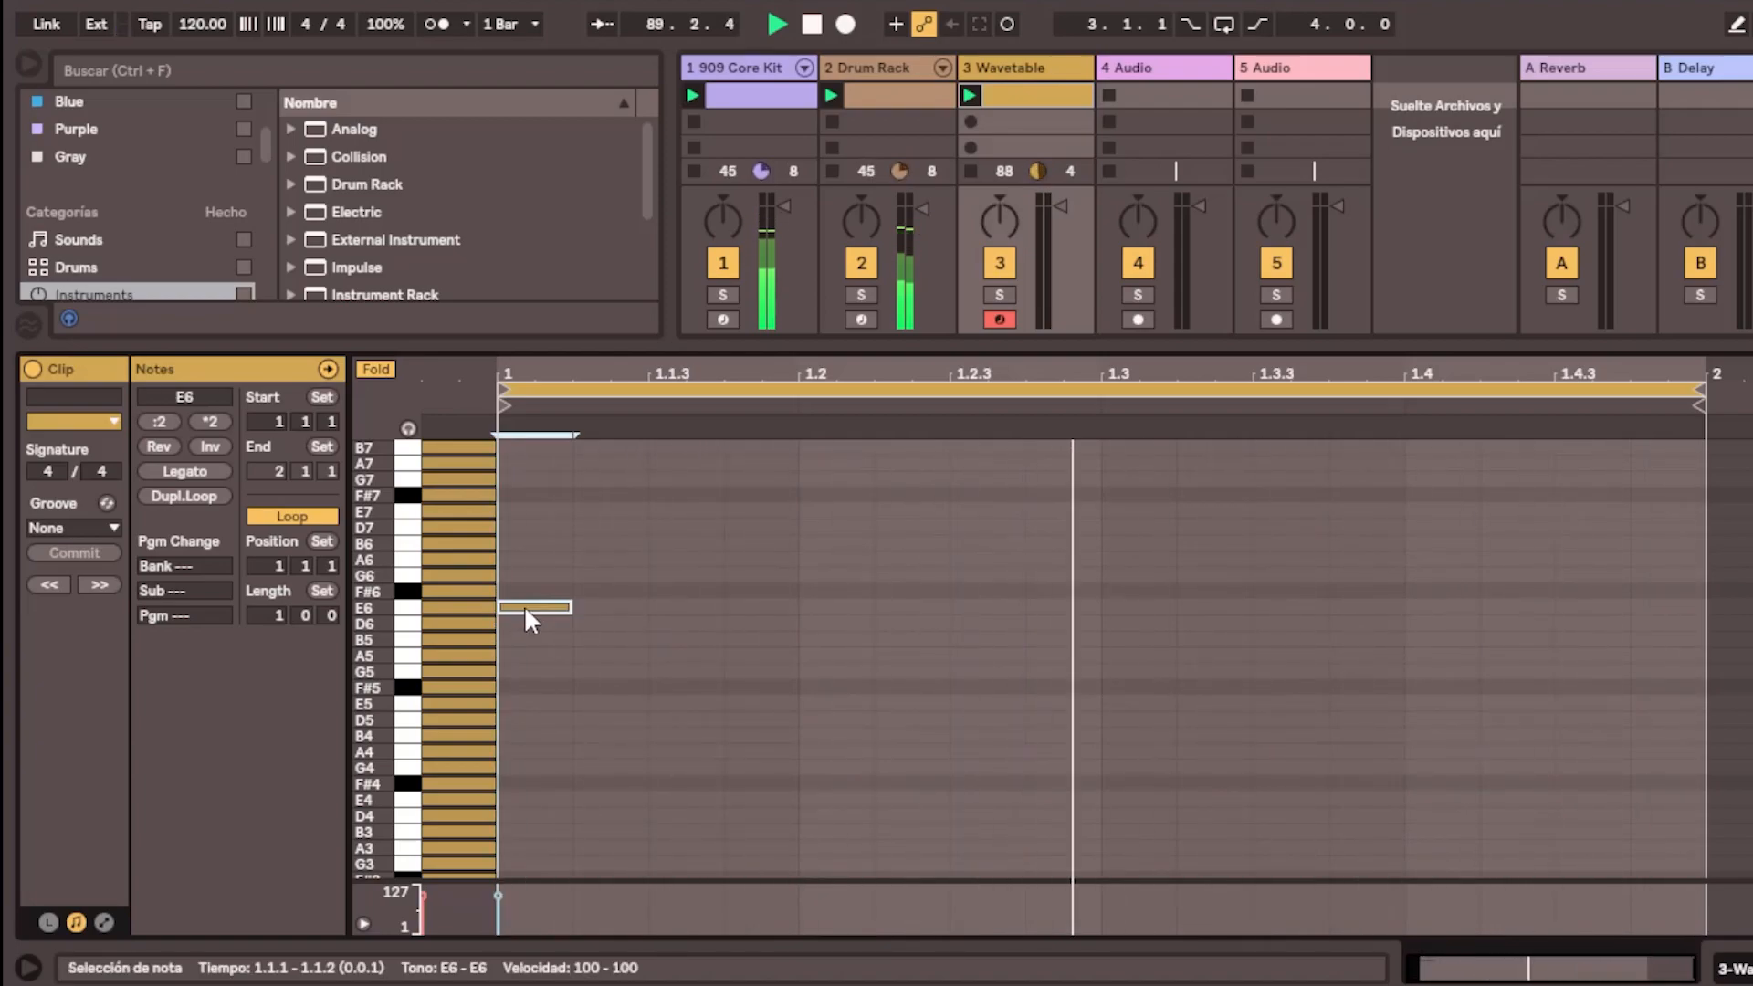
drag(528, 610, 527, 535)
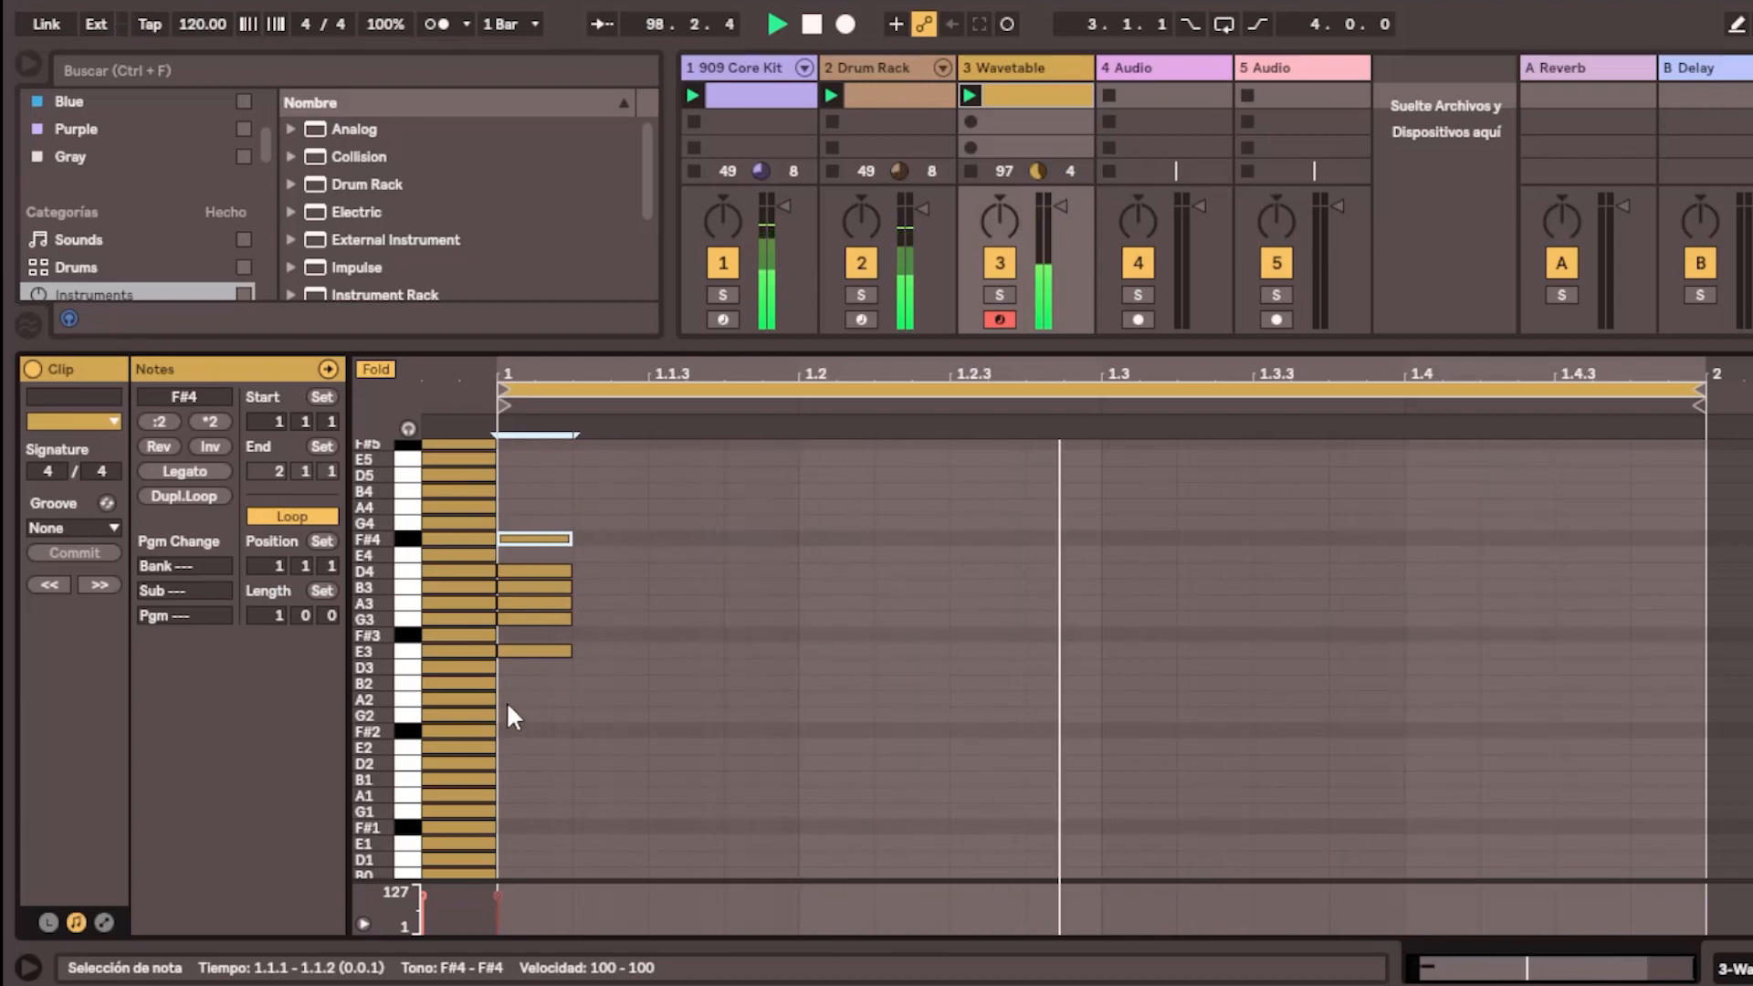
Build a second chord at 1.1.4 from A2, E3, G3, B3 and D4, and add a shortened D3 note at 1.1.3 before it
double_click(534, 683)
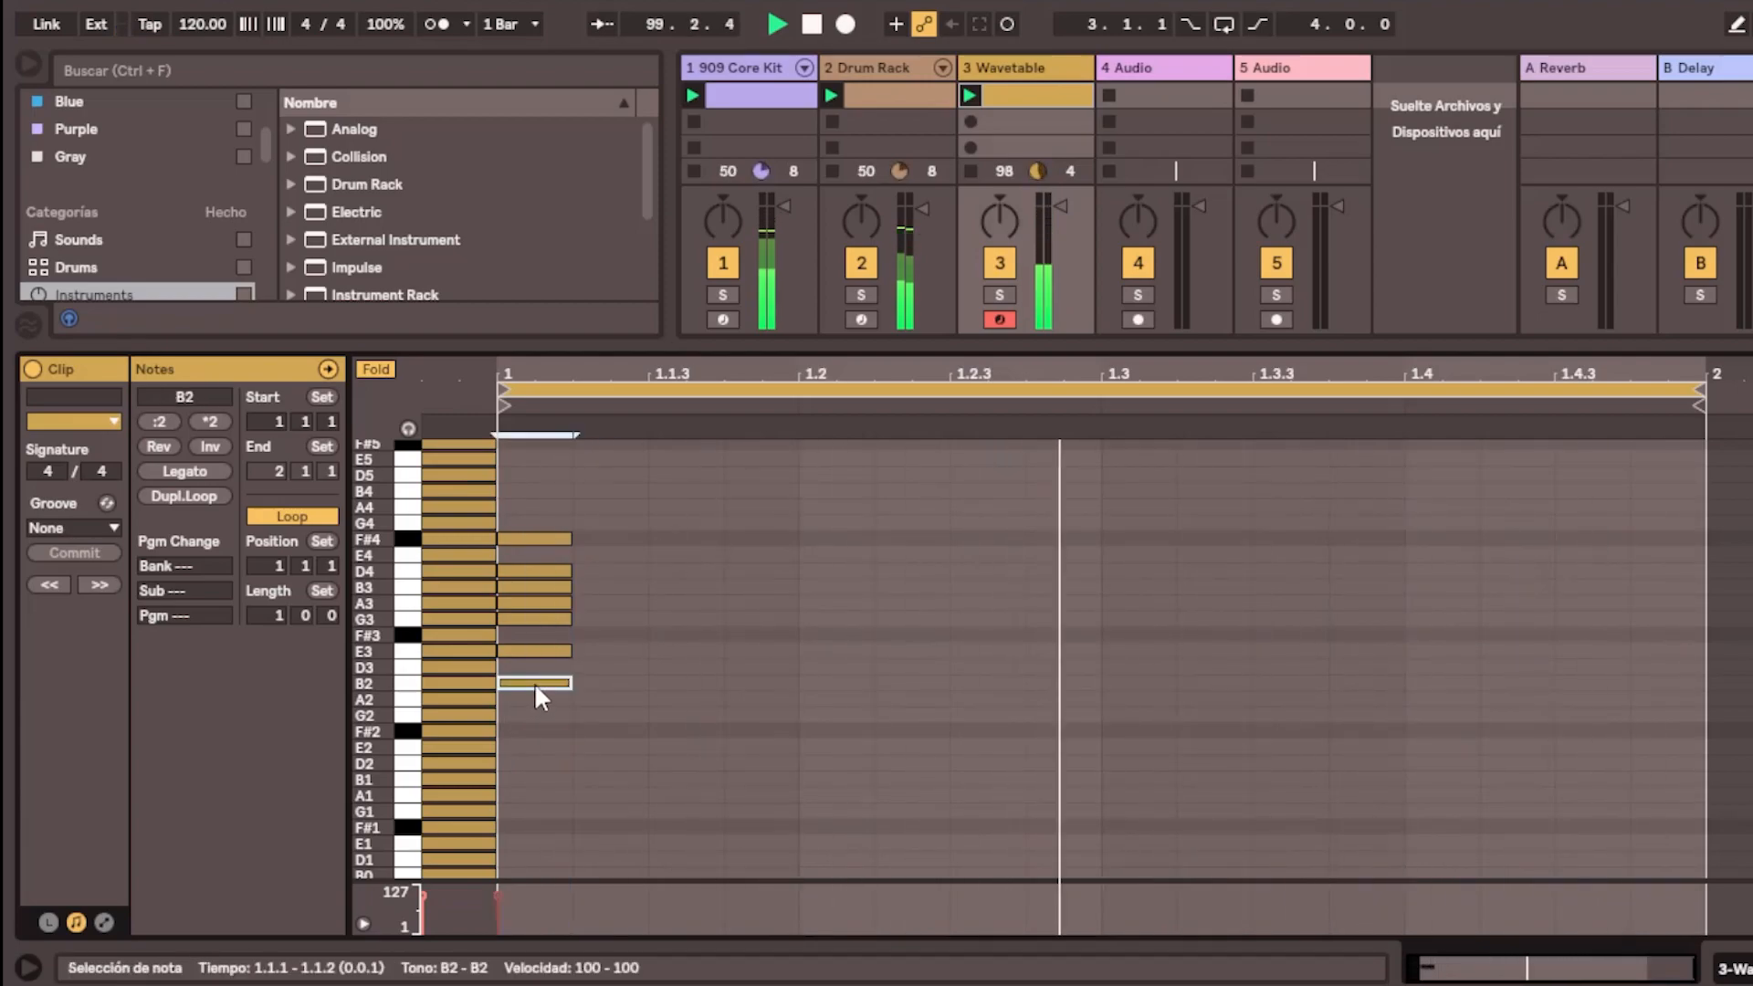
drag(536, 686, 738, 697)
double_click(765, 651)
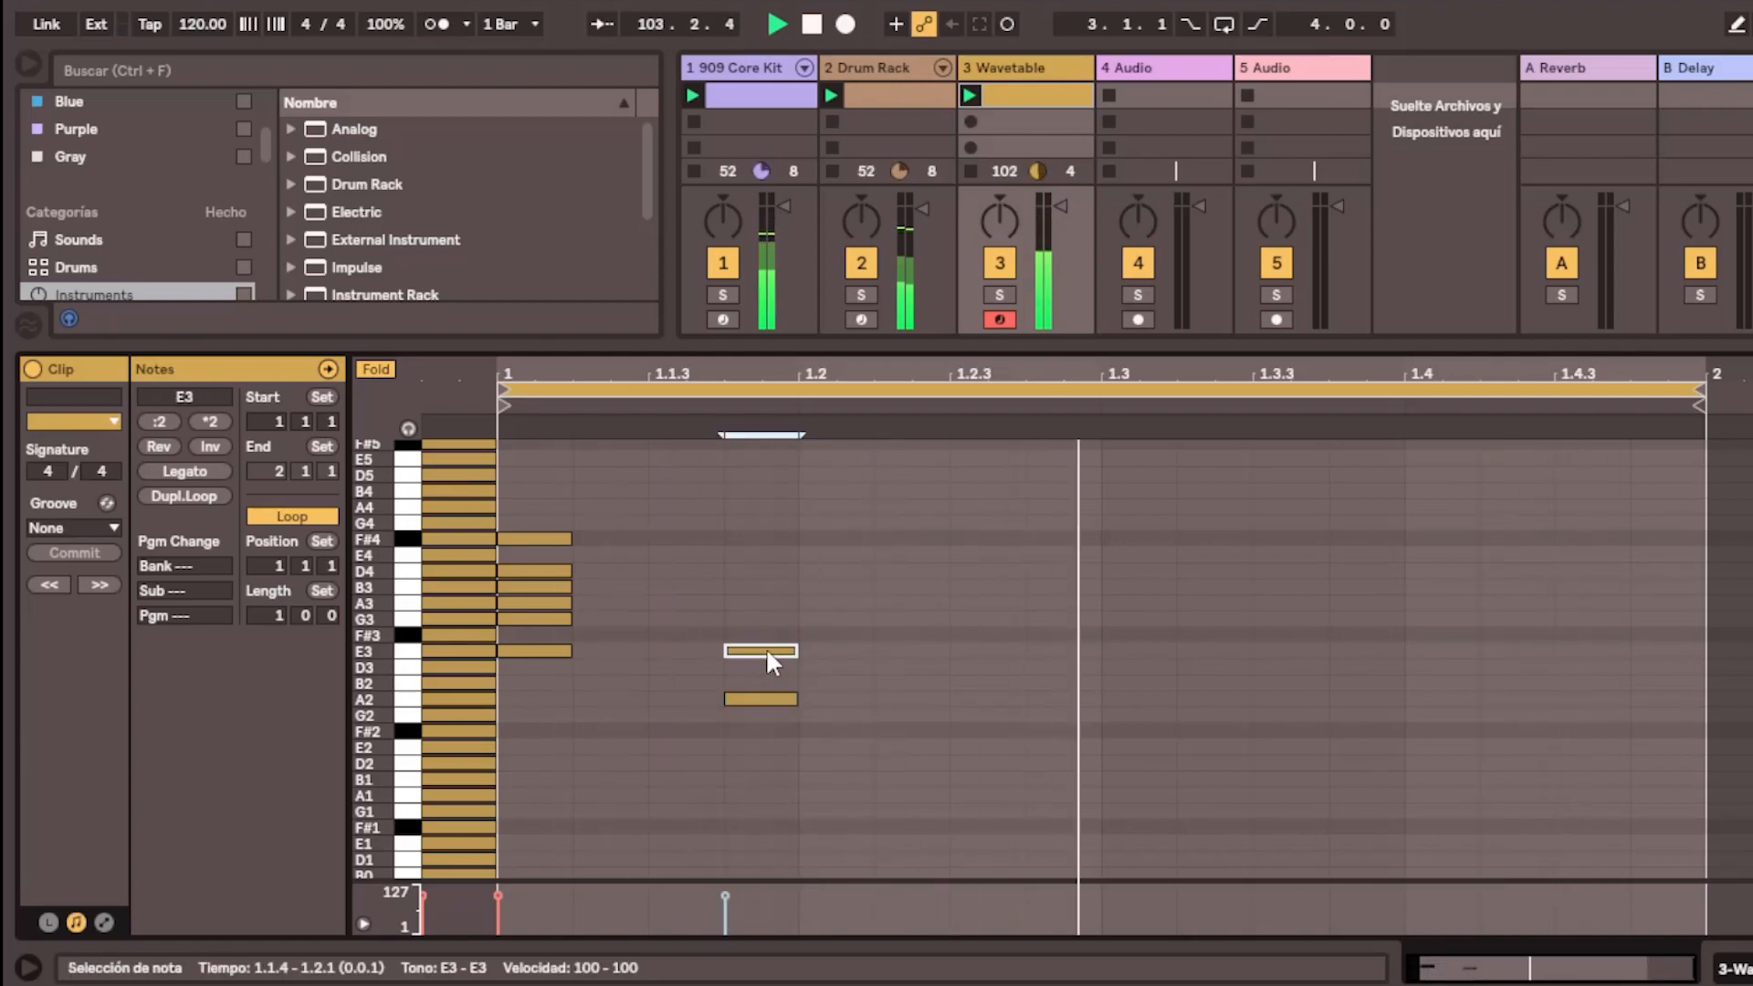
double_click(763, 619)
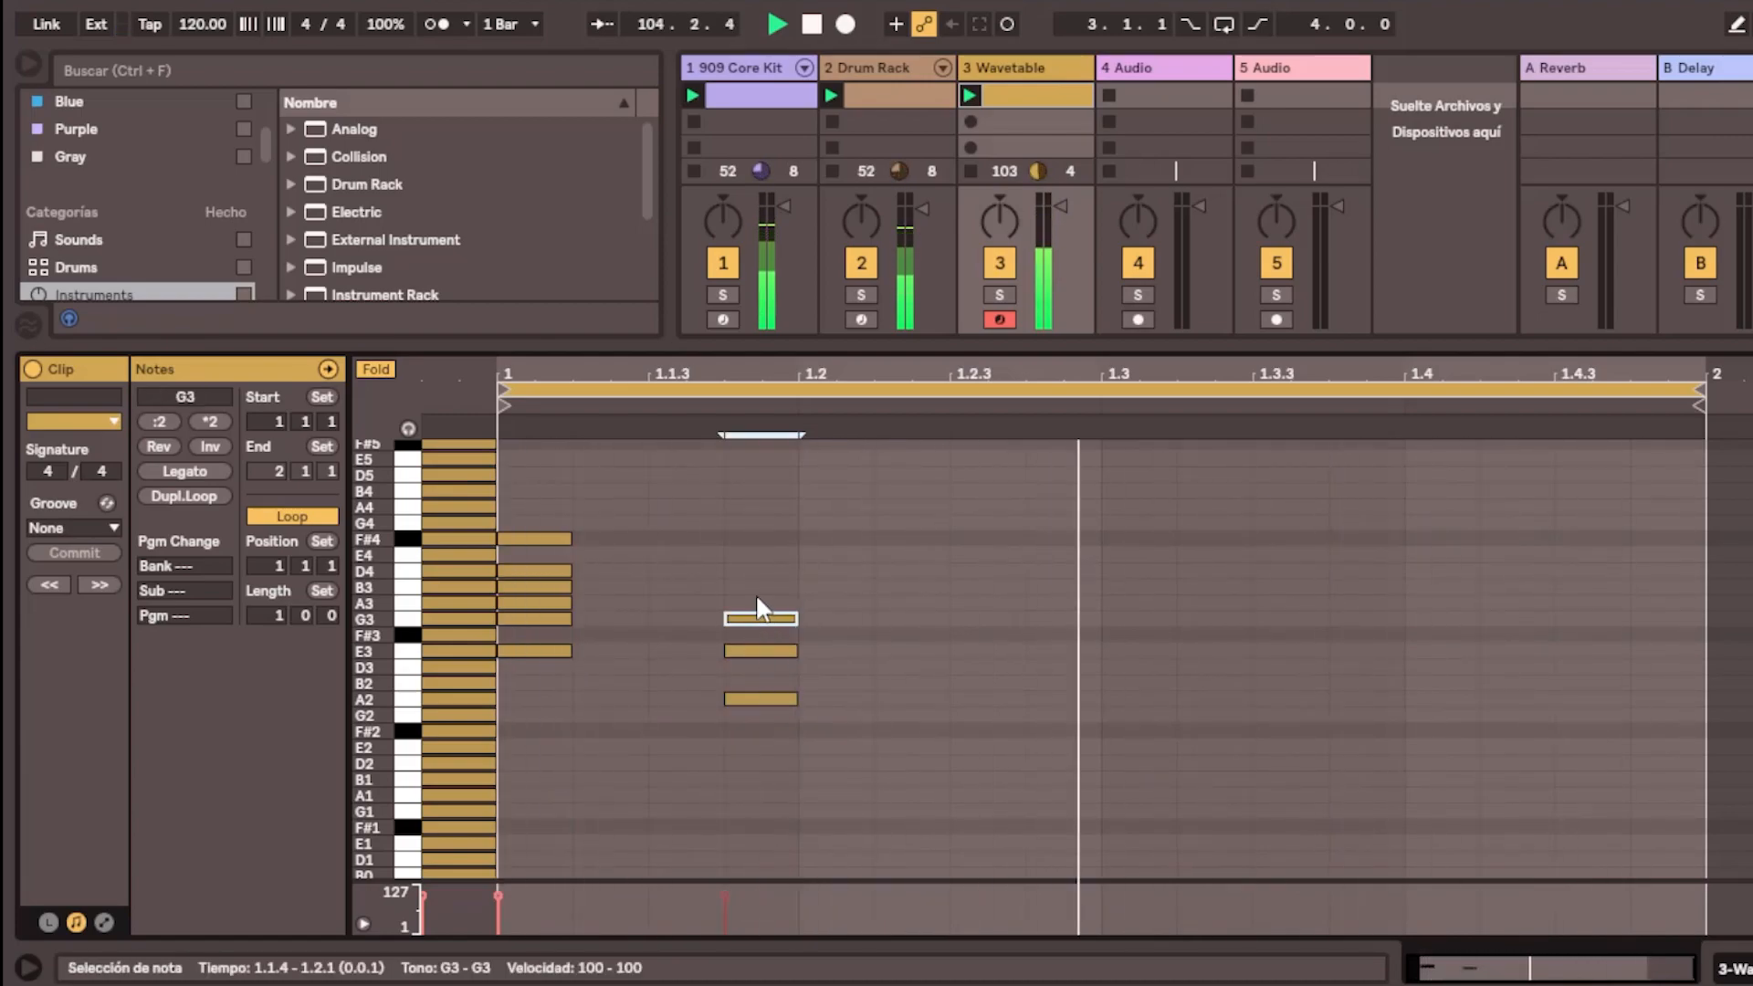
double_click(749, 587)
click(755, 569)
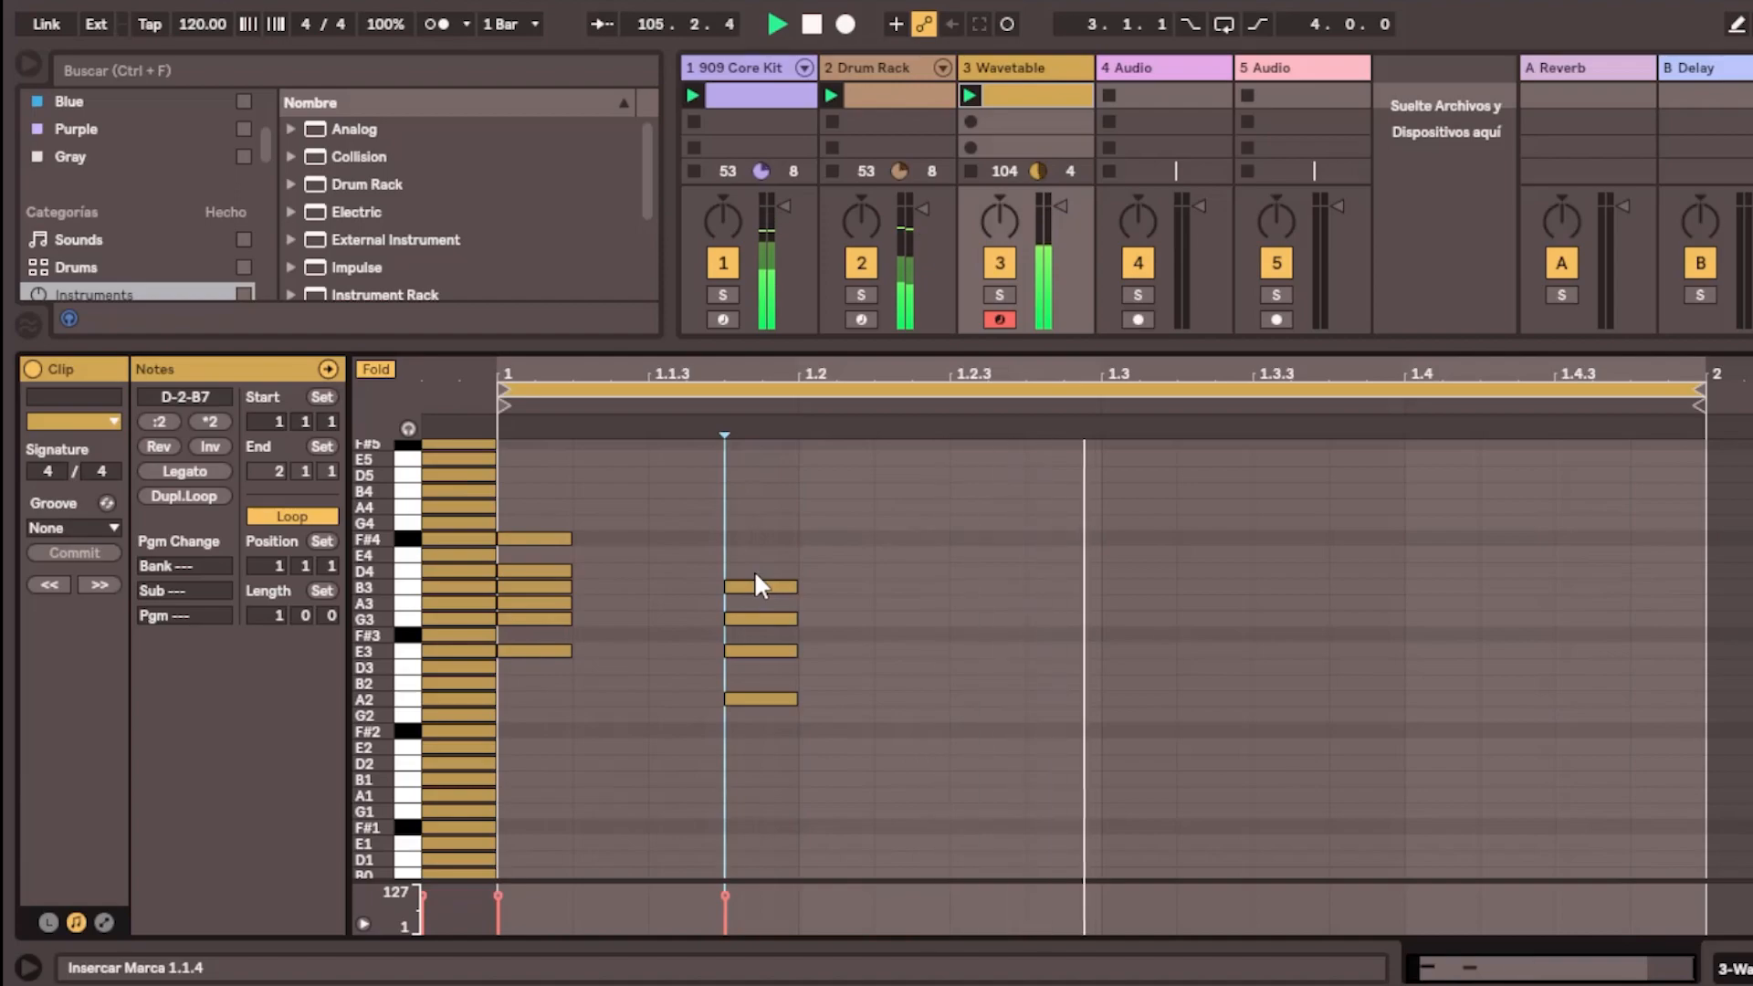
double_click(754, 571)
double_click(754, 538)
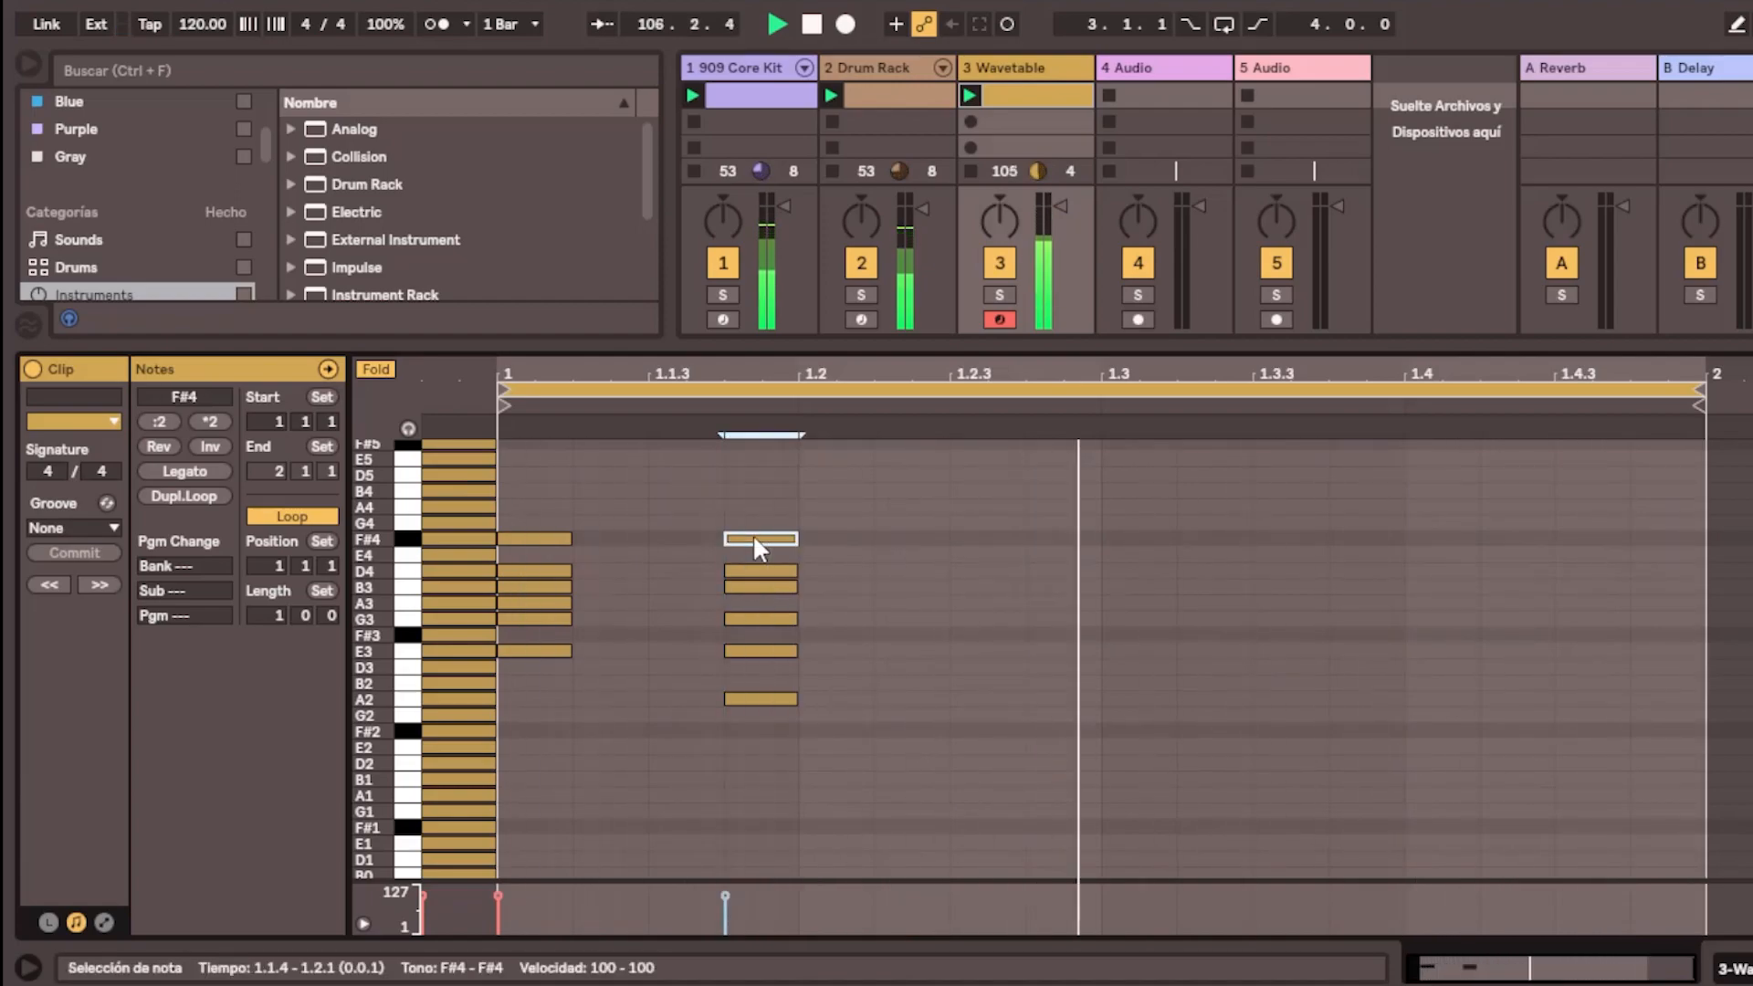
double_click(754, 540)
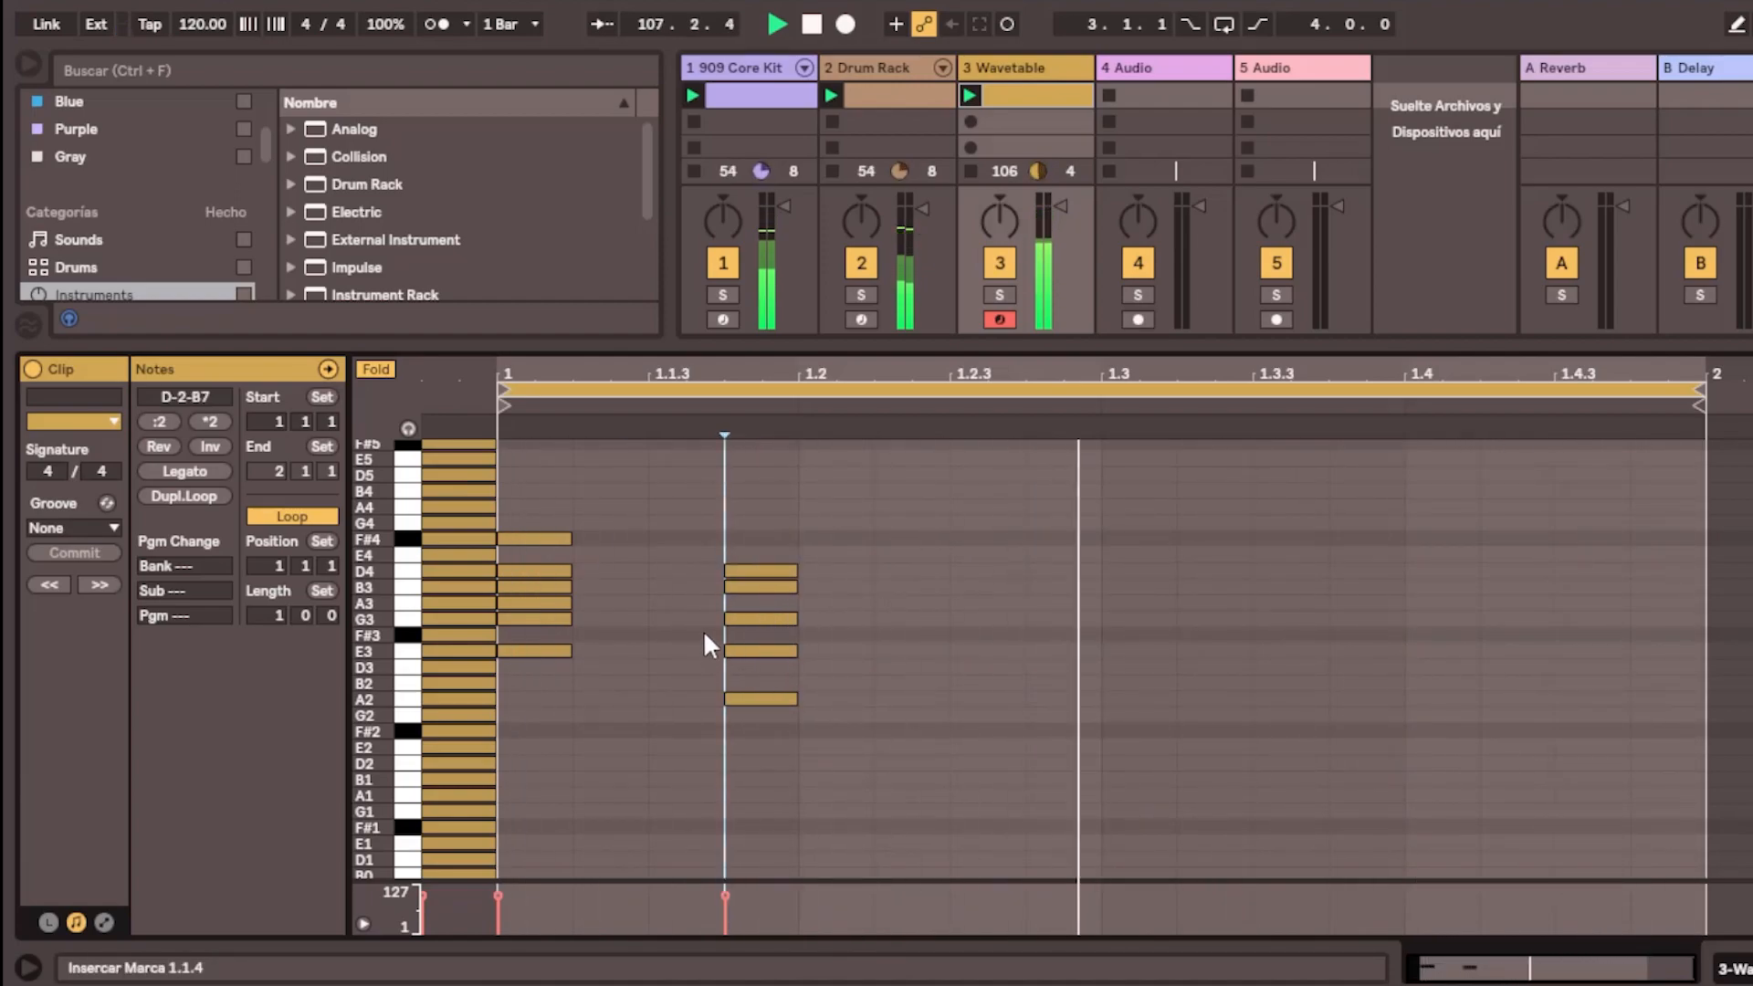
double_click(687, 666)
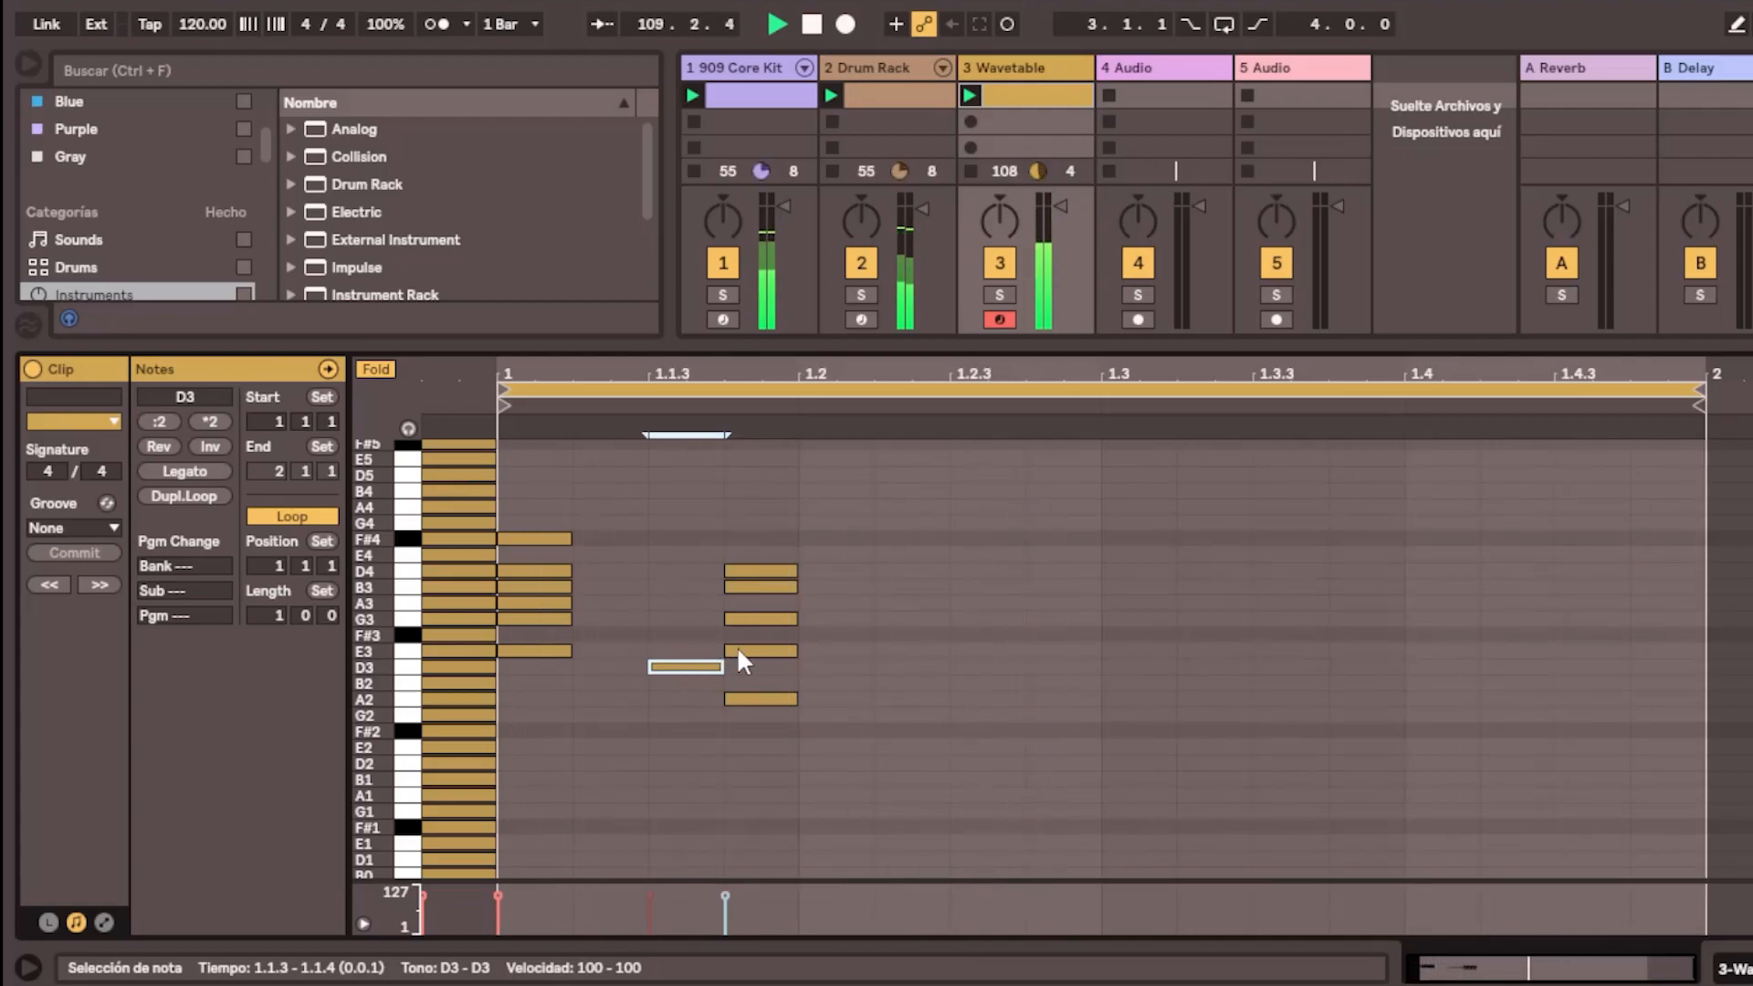
mouse_move(722, 666)
mouse_down()
mouse_move(664, 668)
mouse_move(691, 678)
mouse_up()
Copy the A2–D4 chord to 1.3.2, 1.3.4 and 1.4.3, and place a copy shifted one folded row down at 1.2.3
drag(830, 568, 751, 701)
drag(797, 580, 744, 707)
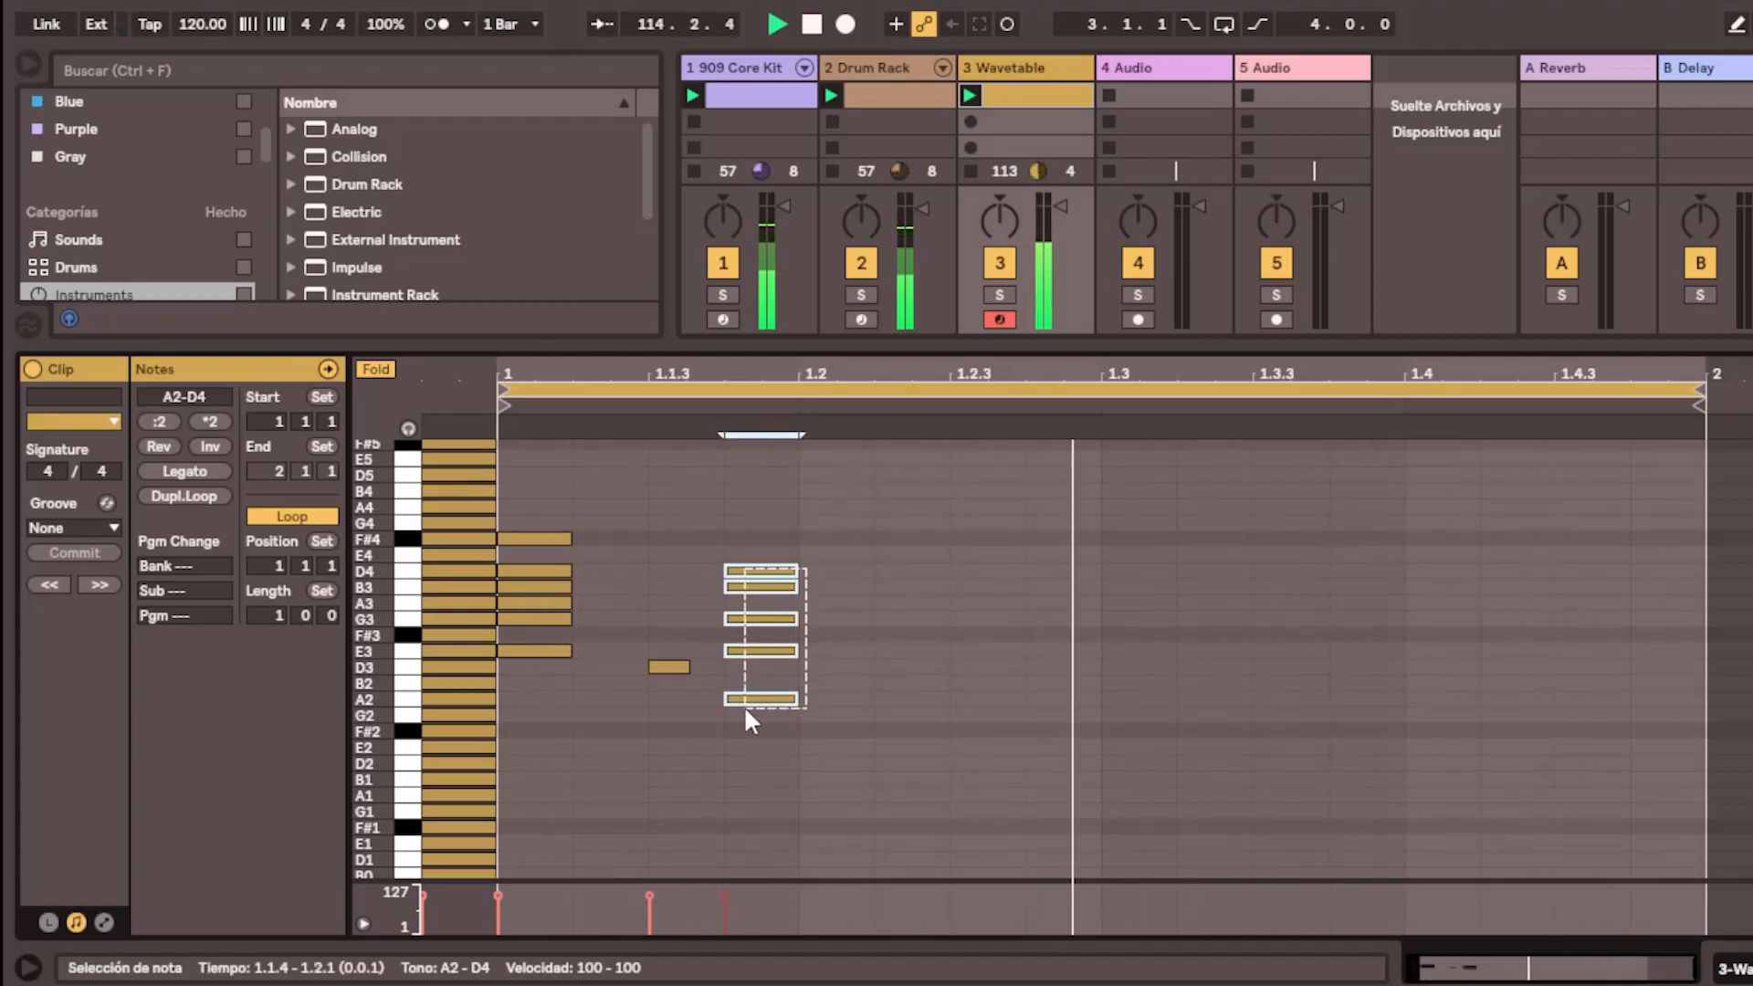
drag(766, 572, 1570, 568)
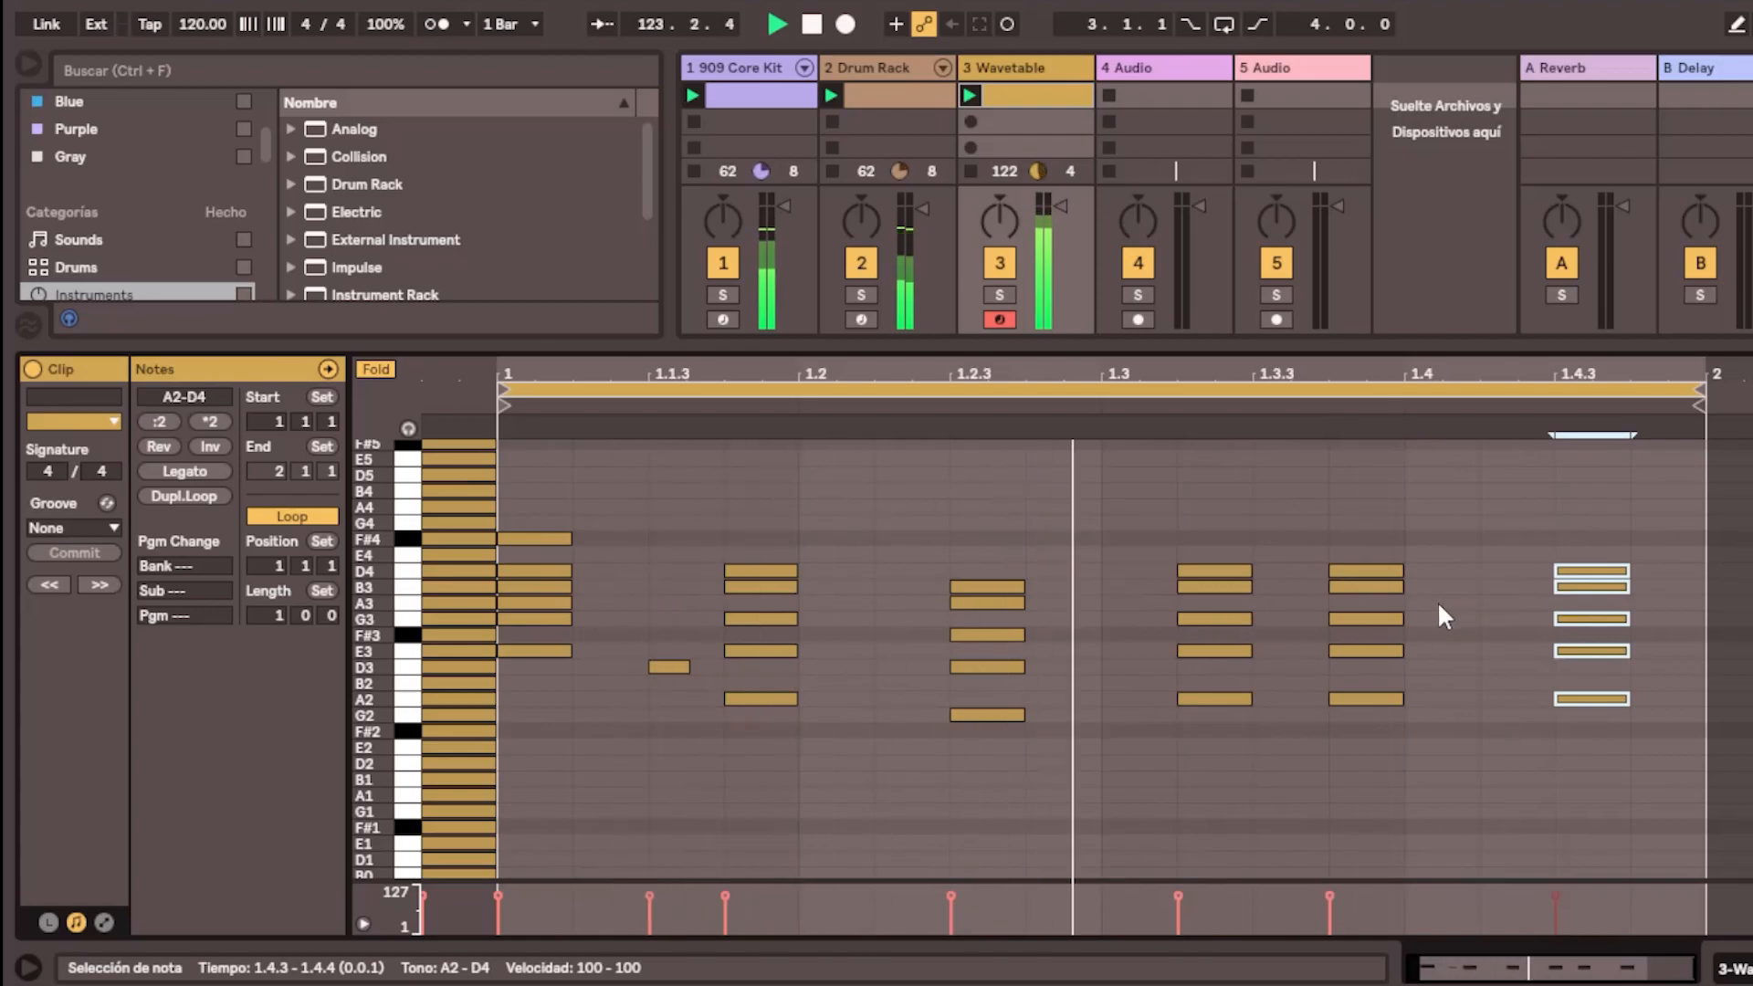
Add an E4 note at 1.4.2 before the last chord and restart playback
double_click(1522, 777)
drag(1523, 778, 1515, 555)
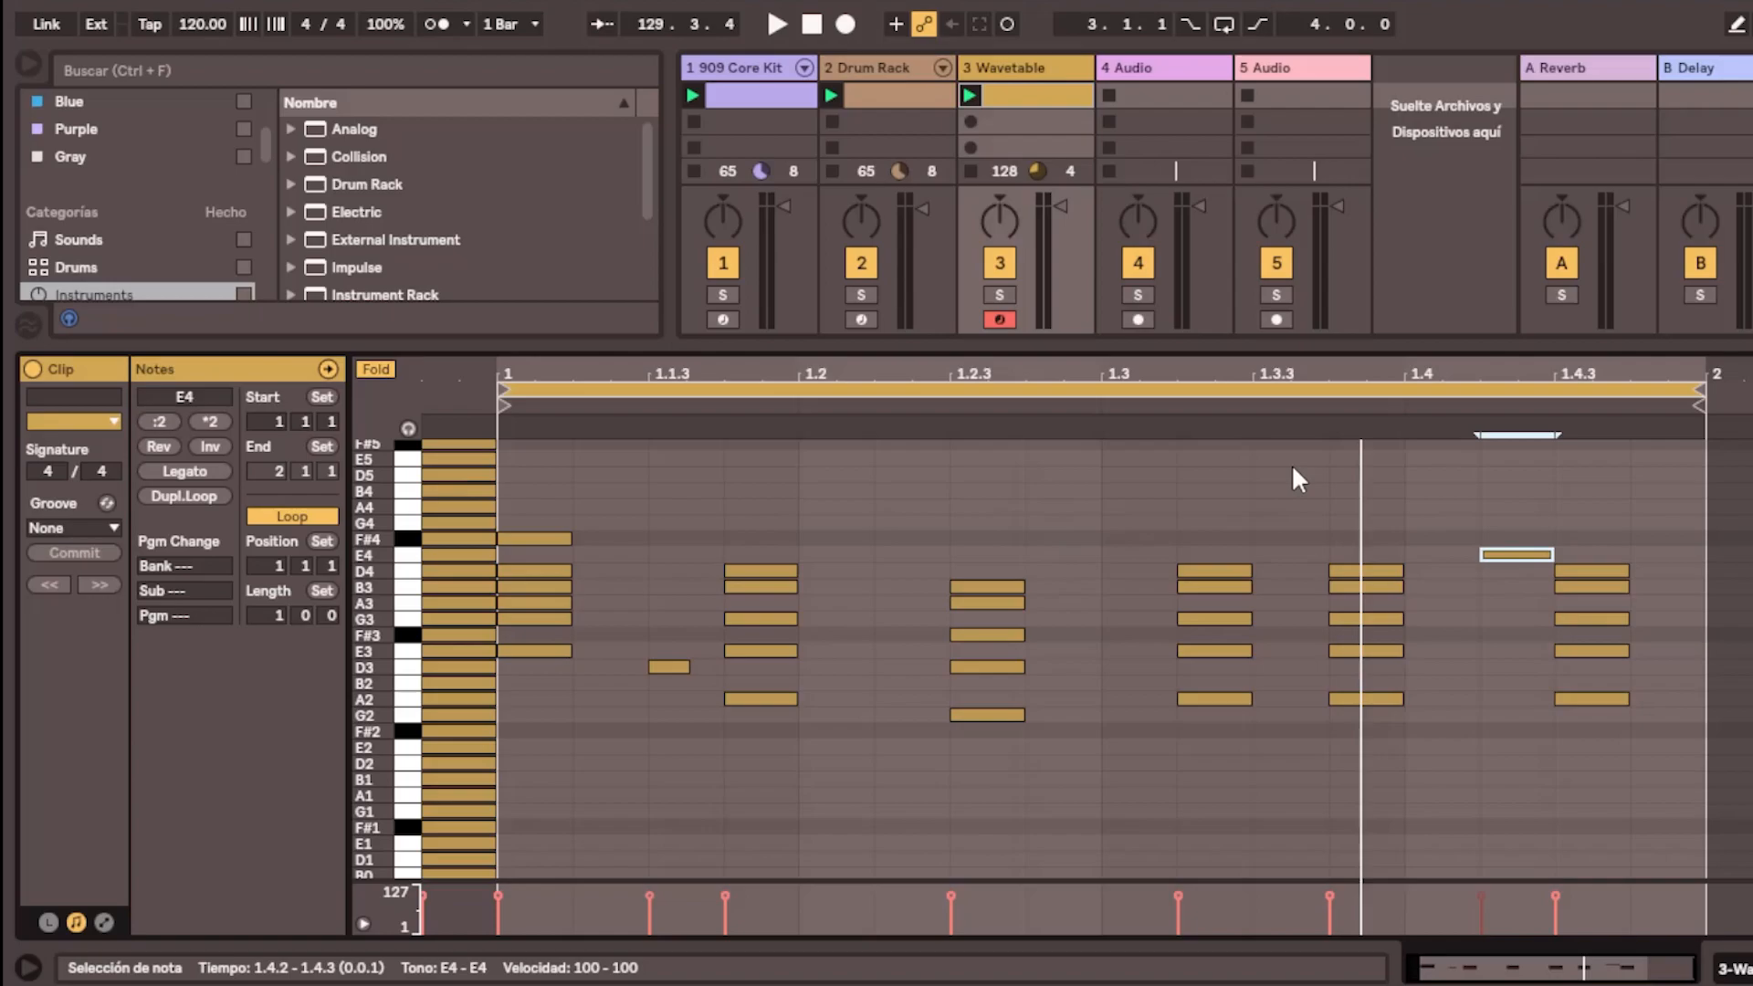
key(space)
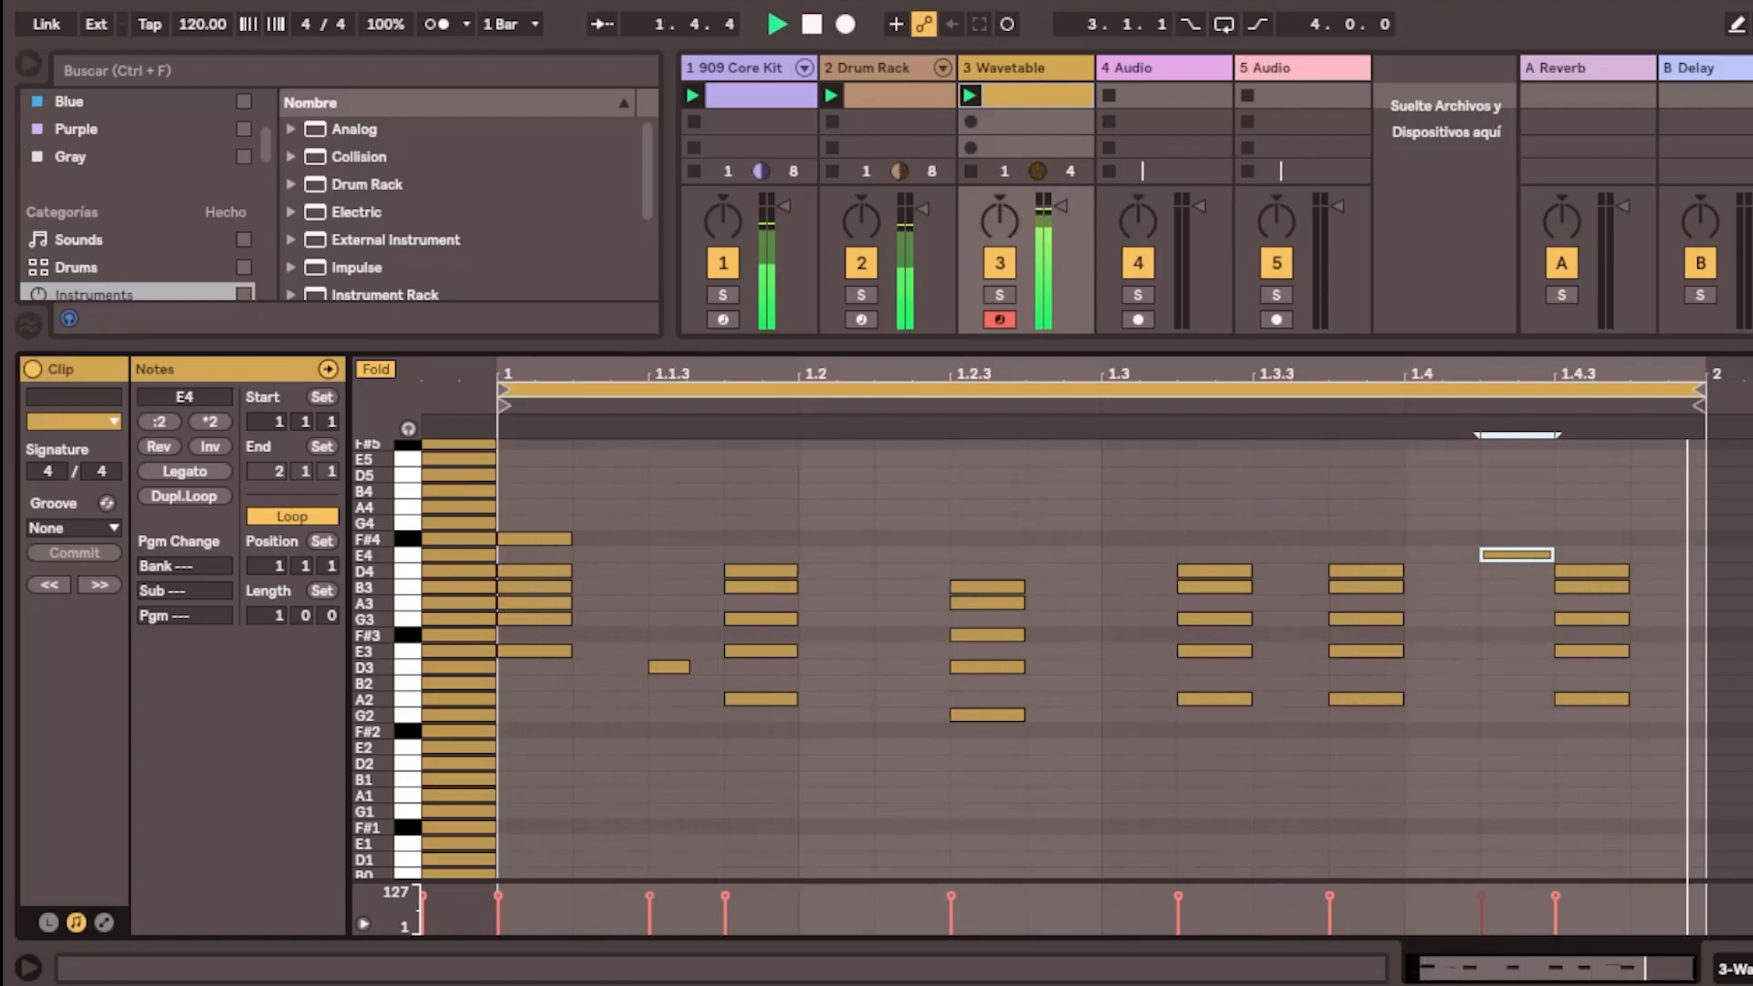
Show the Wavetable device and set oscillator 1's wavetable position to 54% while auditioning the groove
key(shift+Tab)
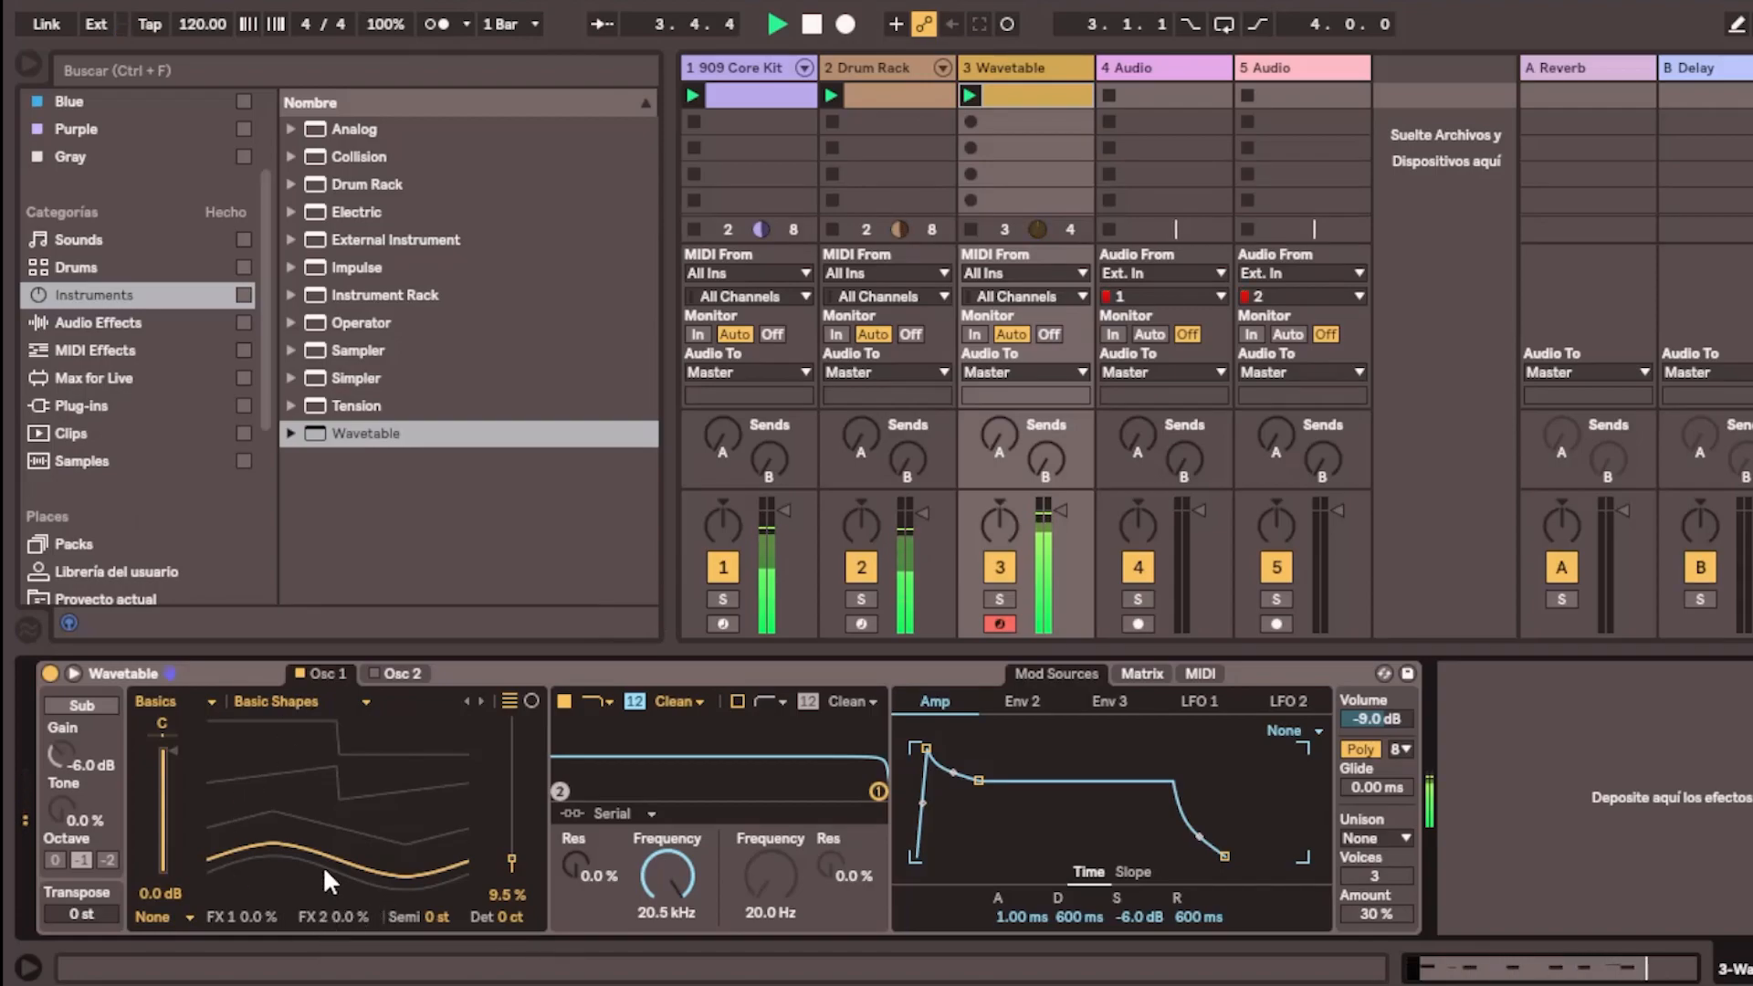
drag(321, 860, 321, 795)
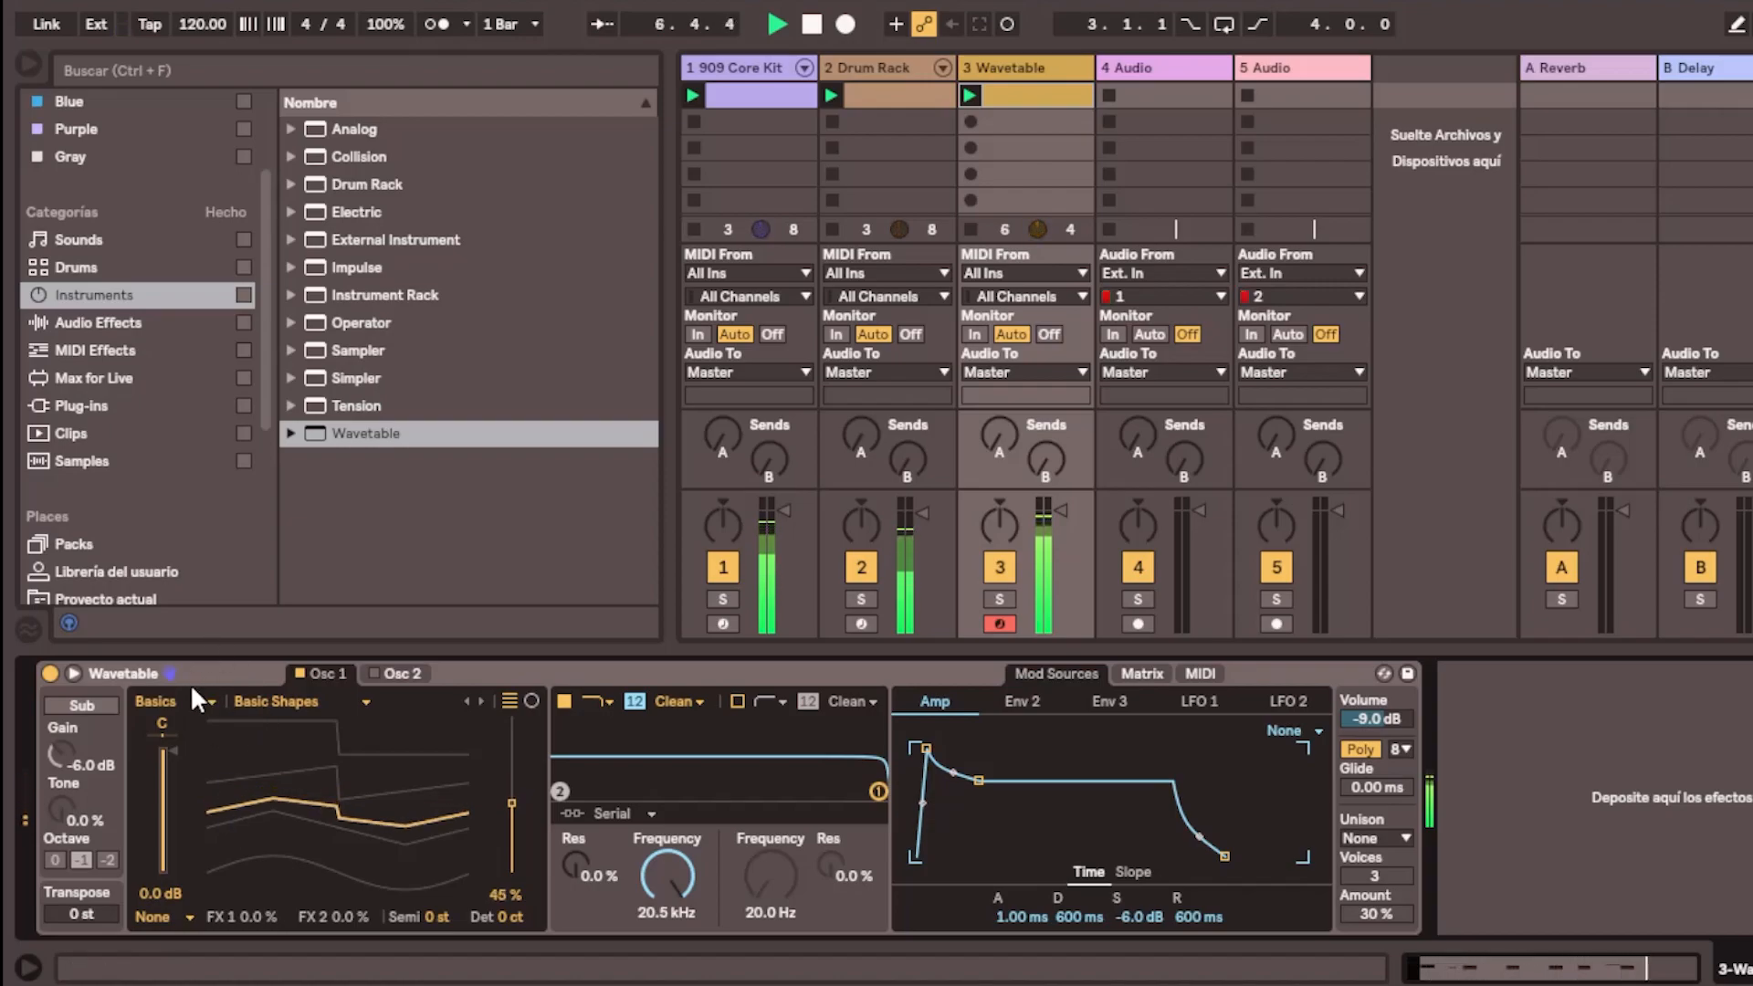
key(space)
drag(511, 804, 511, 767)
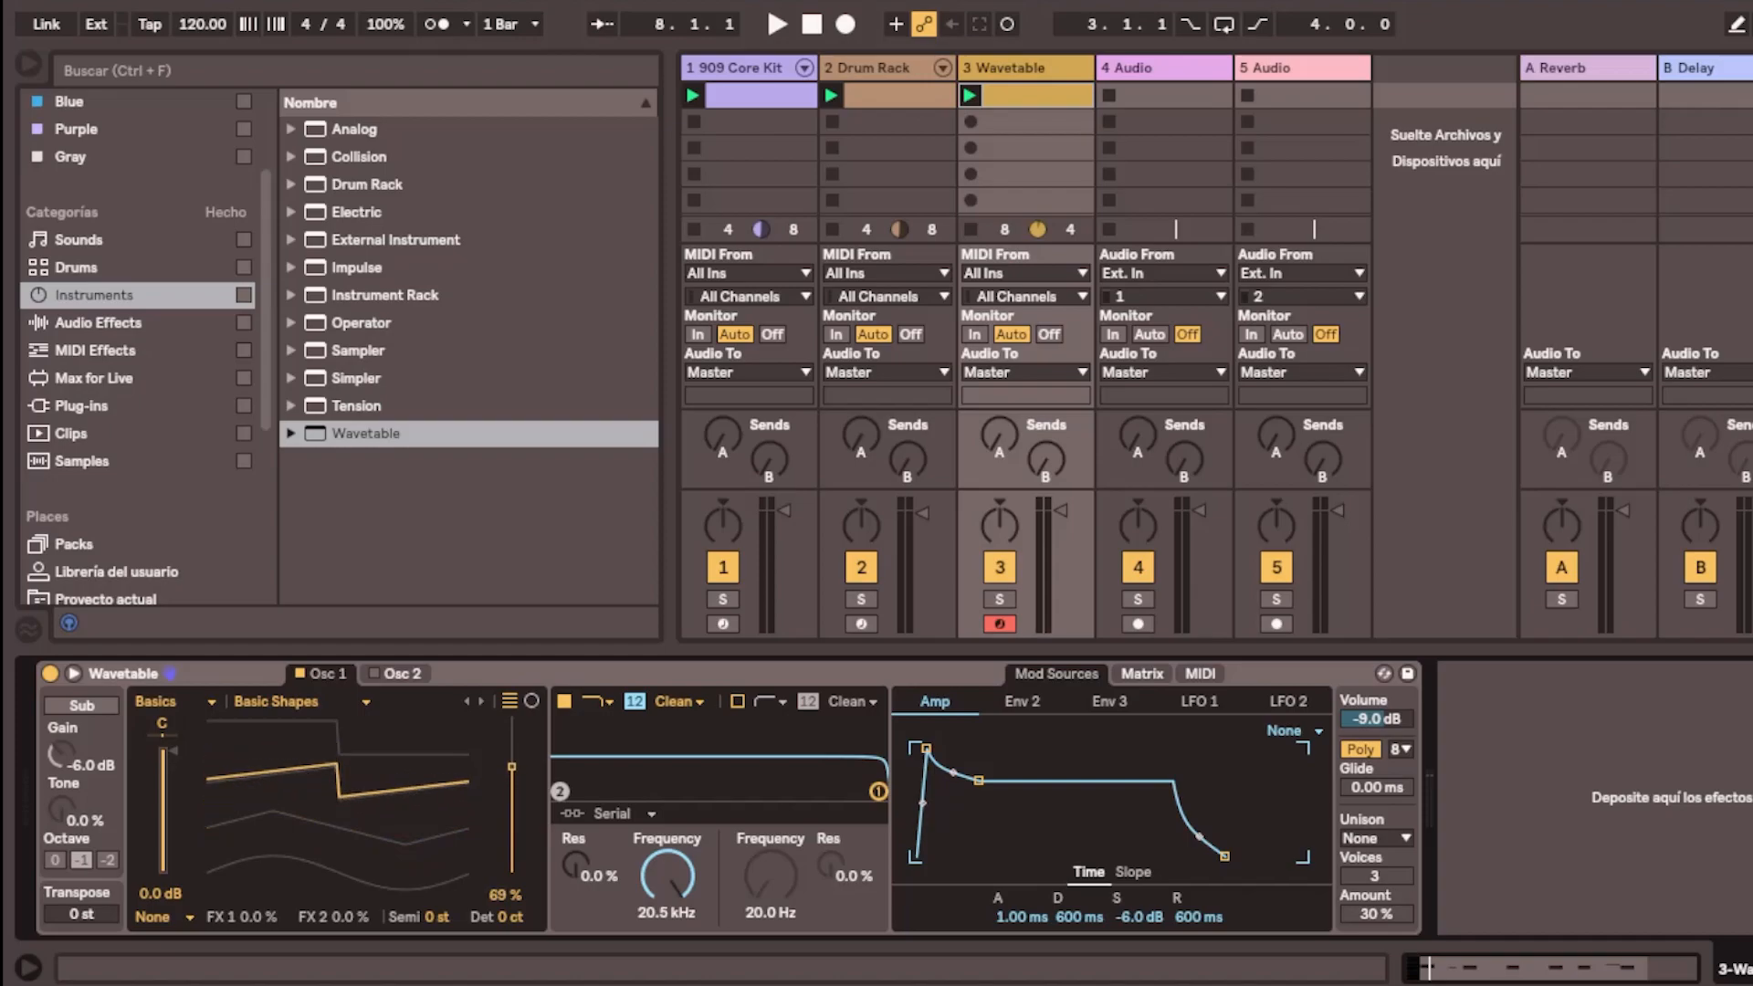
key(space)
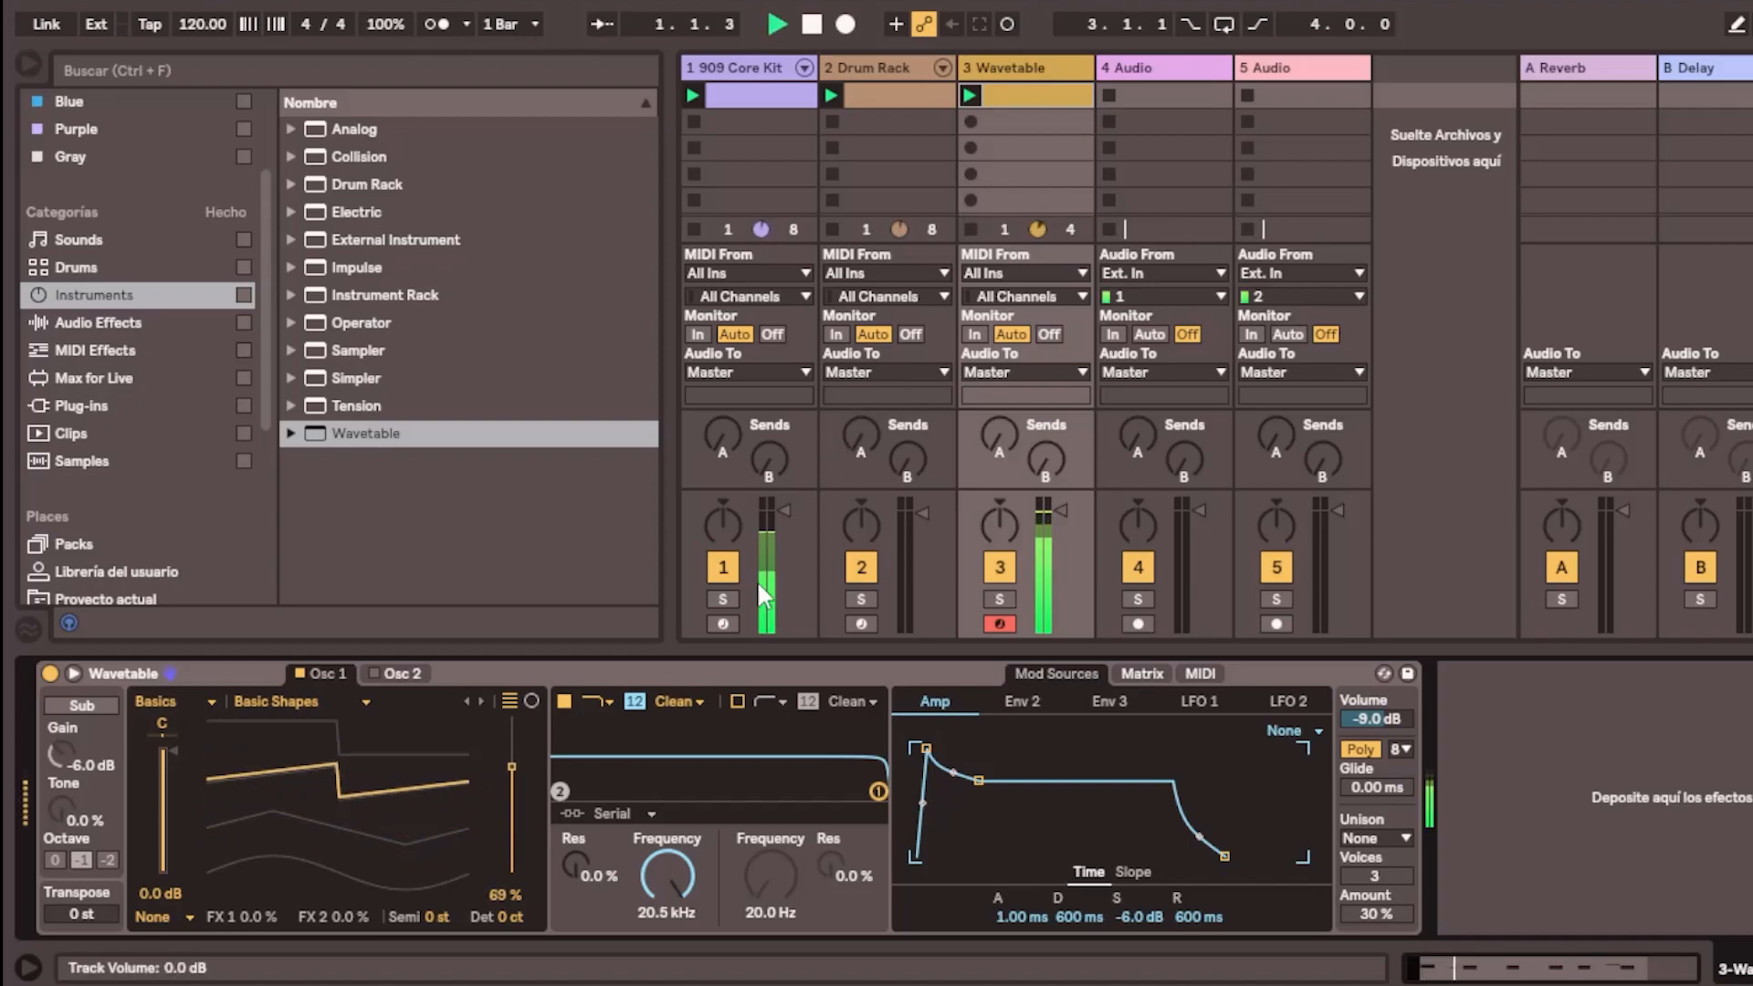
drag(396, 778, 397, 799)
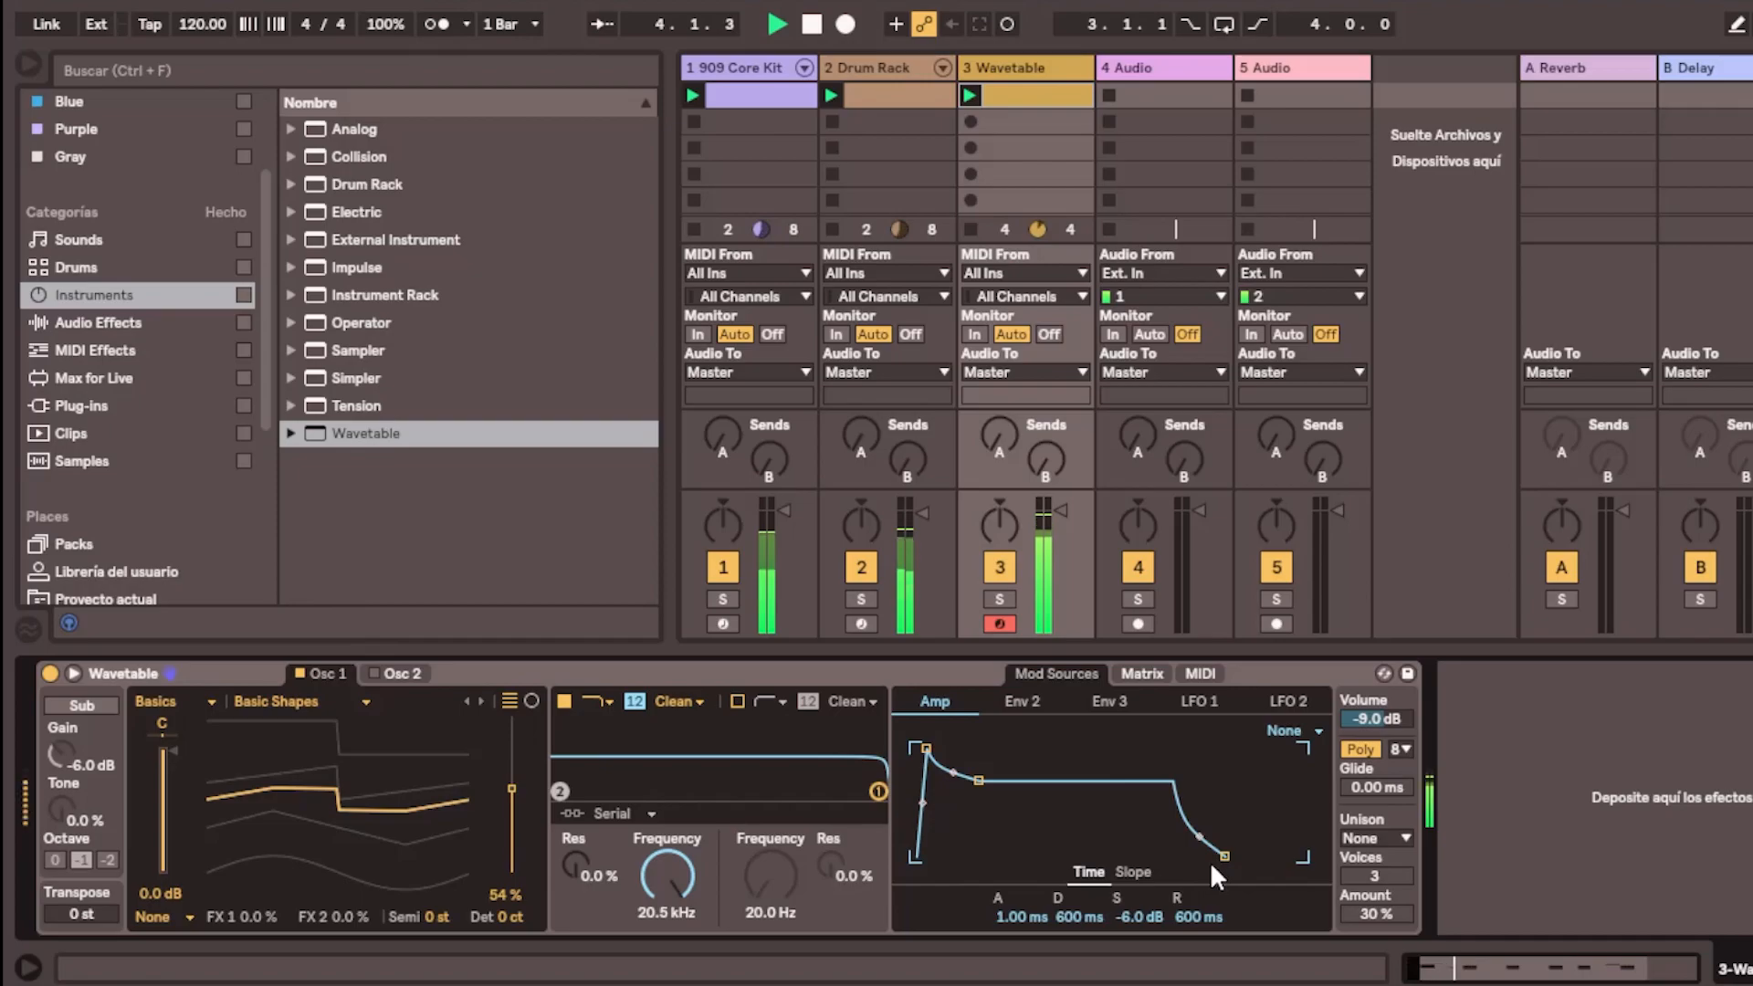
Set the amp envelope release to 23.4 ms, audition the groove, and set the unison mode to Classic
drag(1223, 856, 1189, 856)
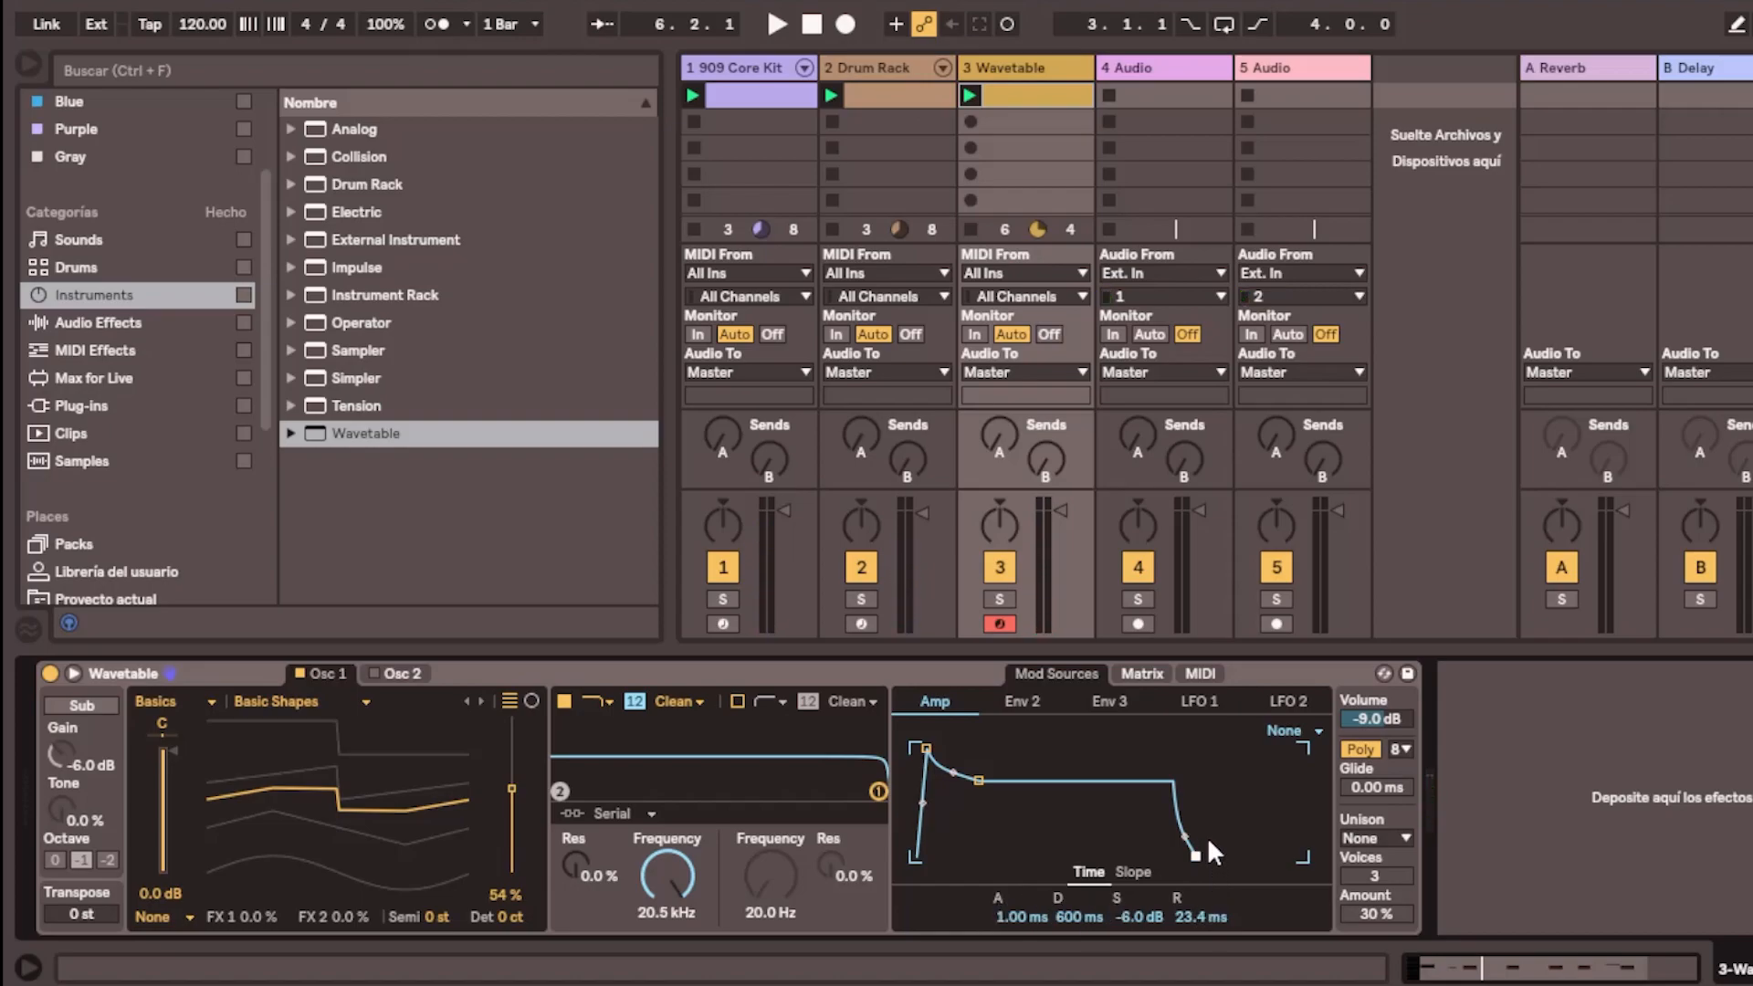
key(space)
key(space)
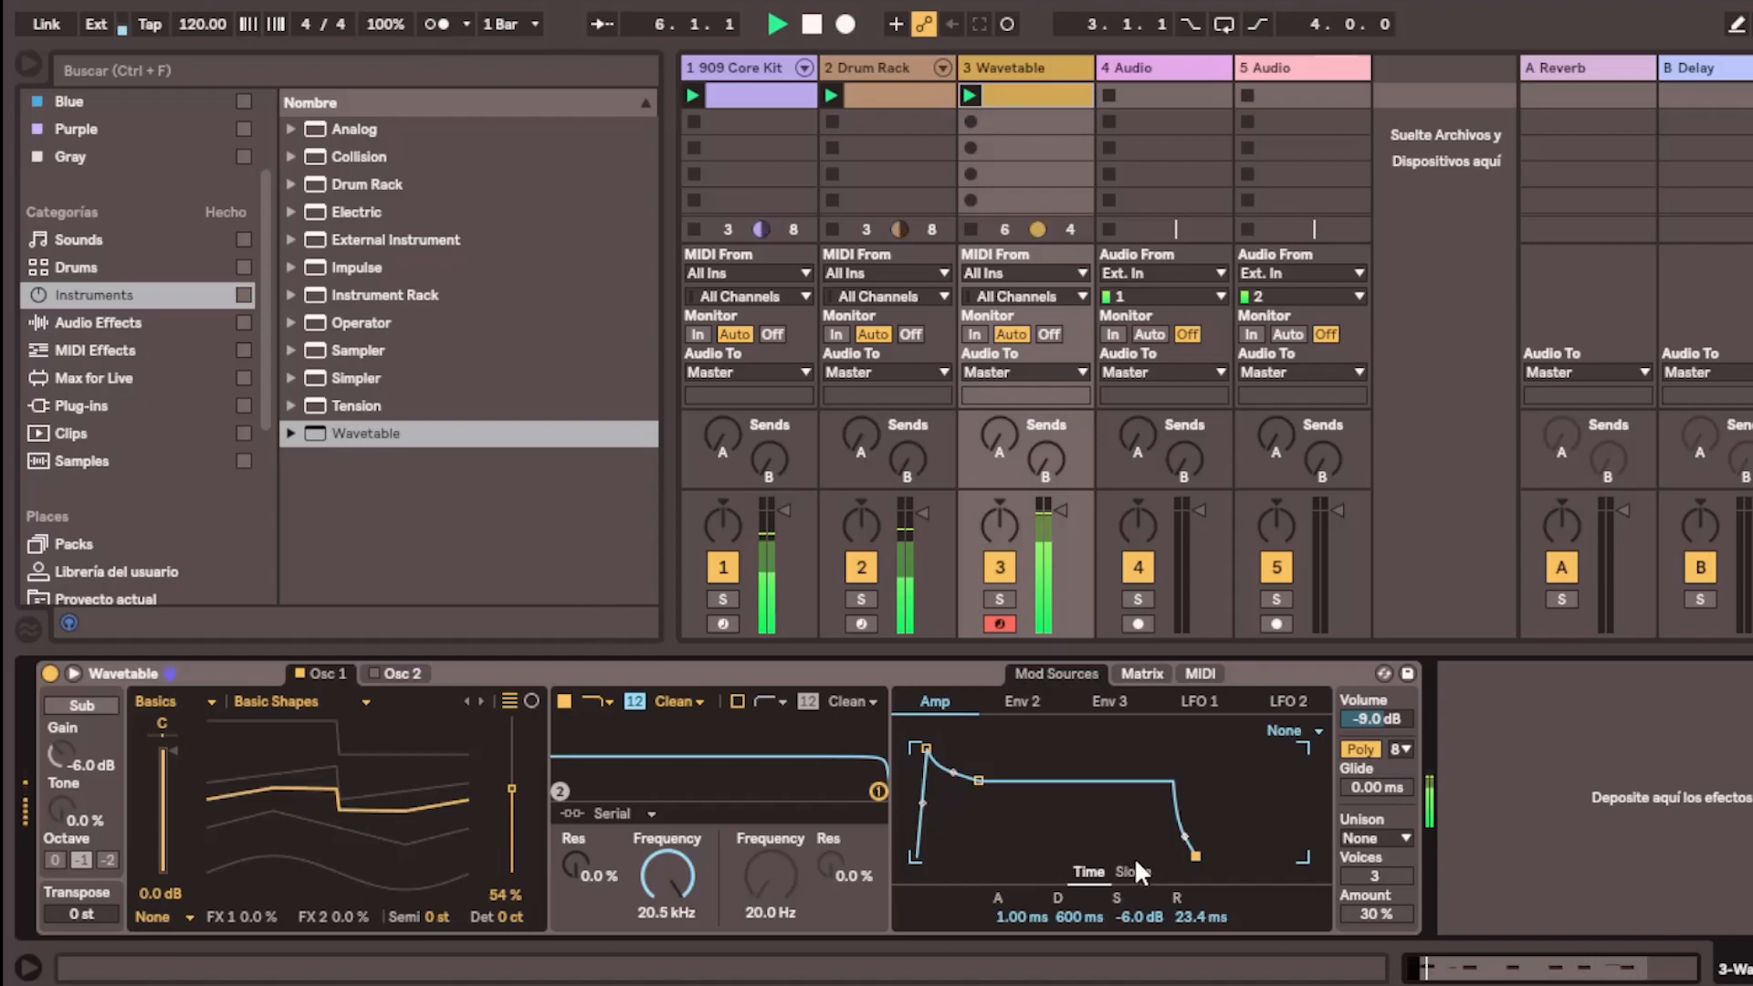
key(space)
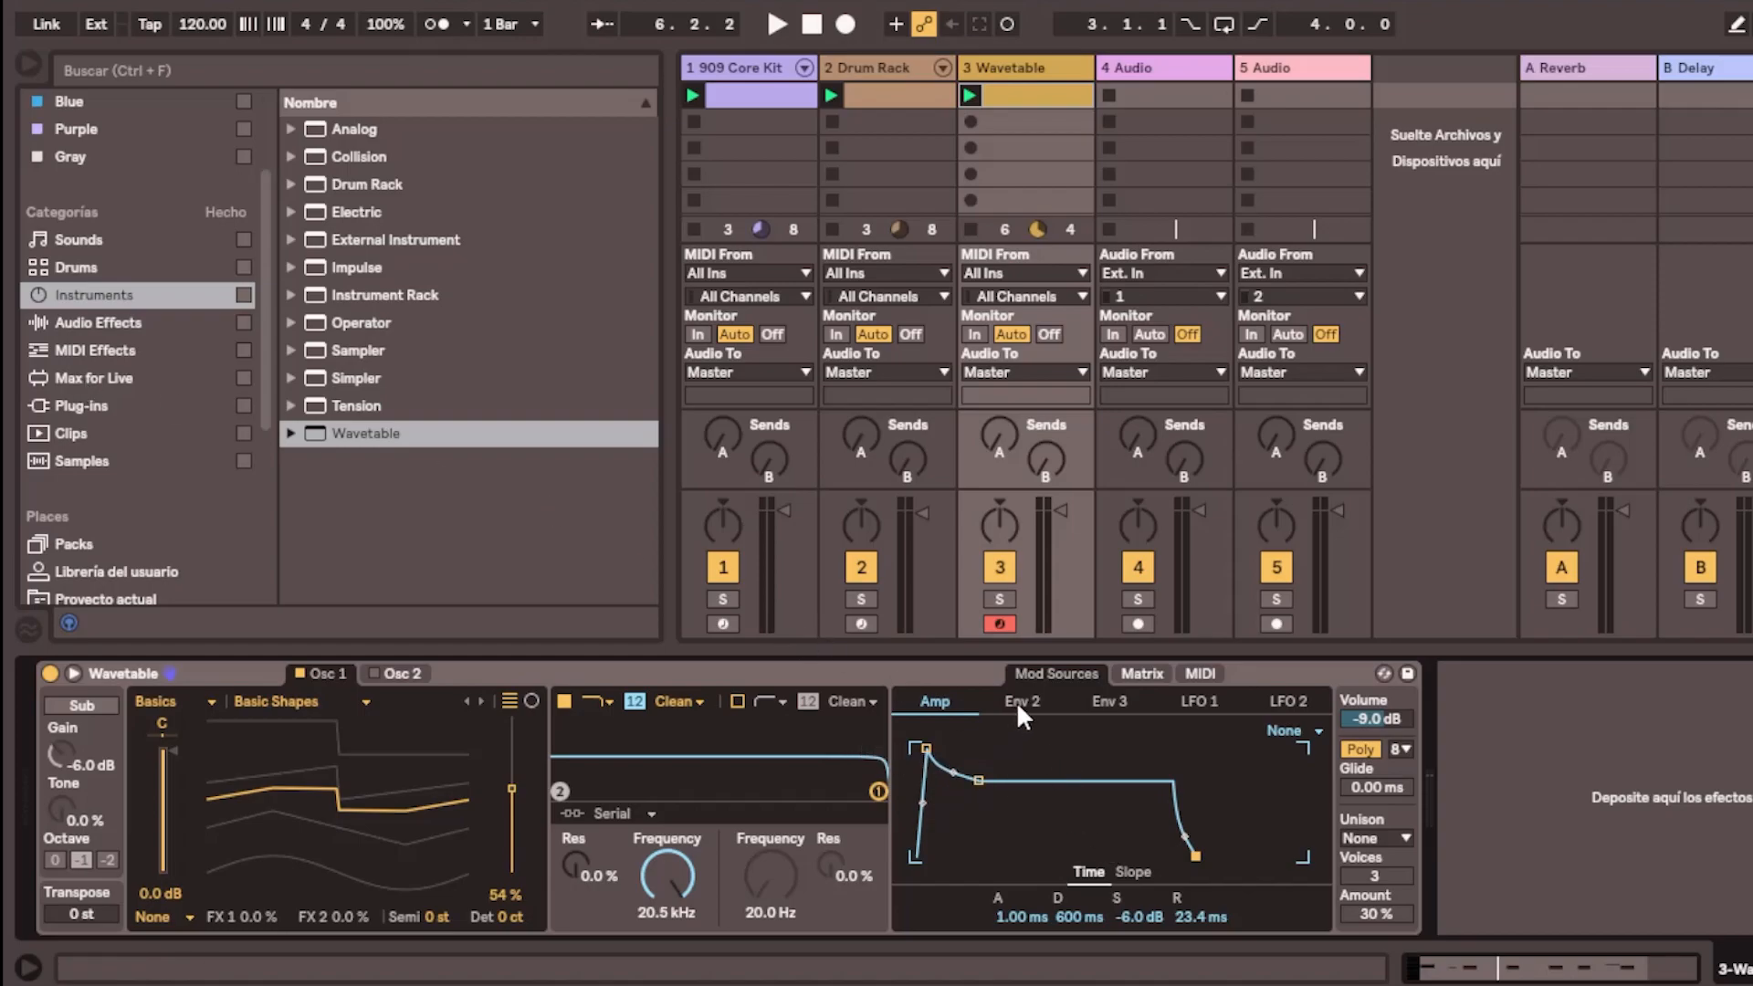
key(space)
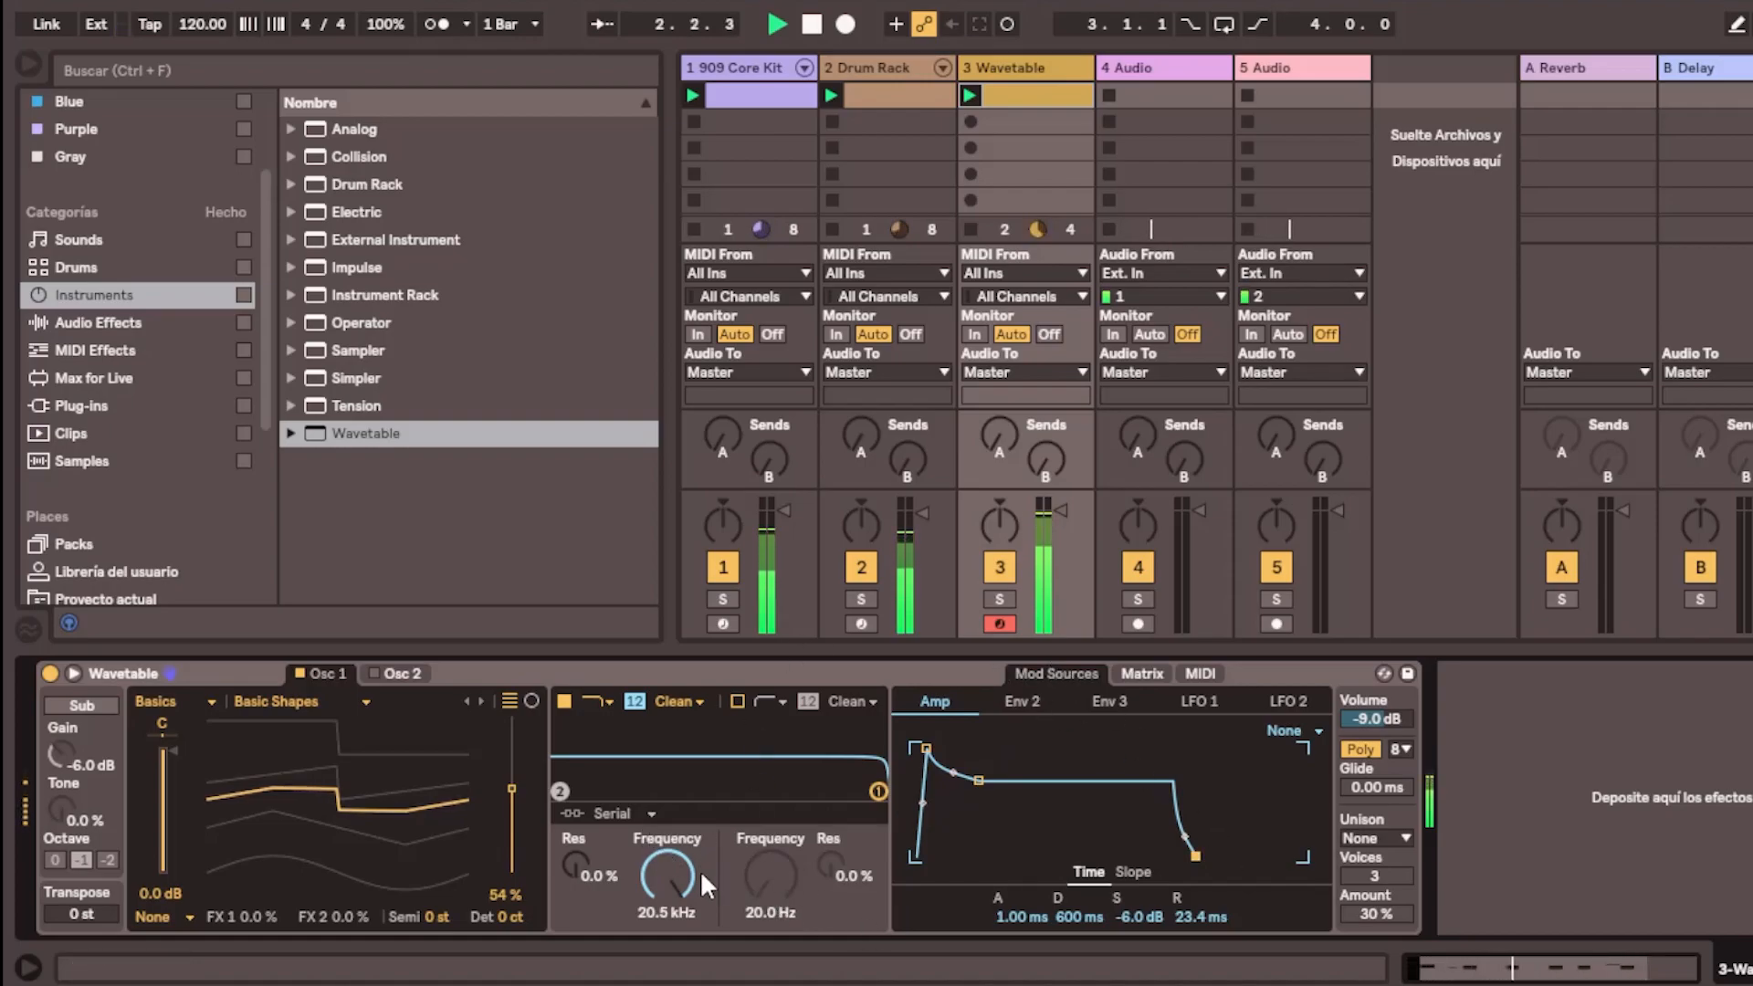
click(1375, 836)
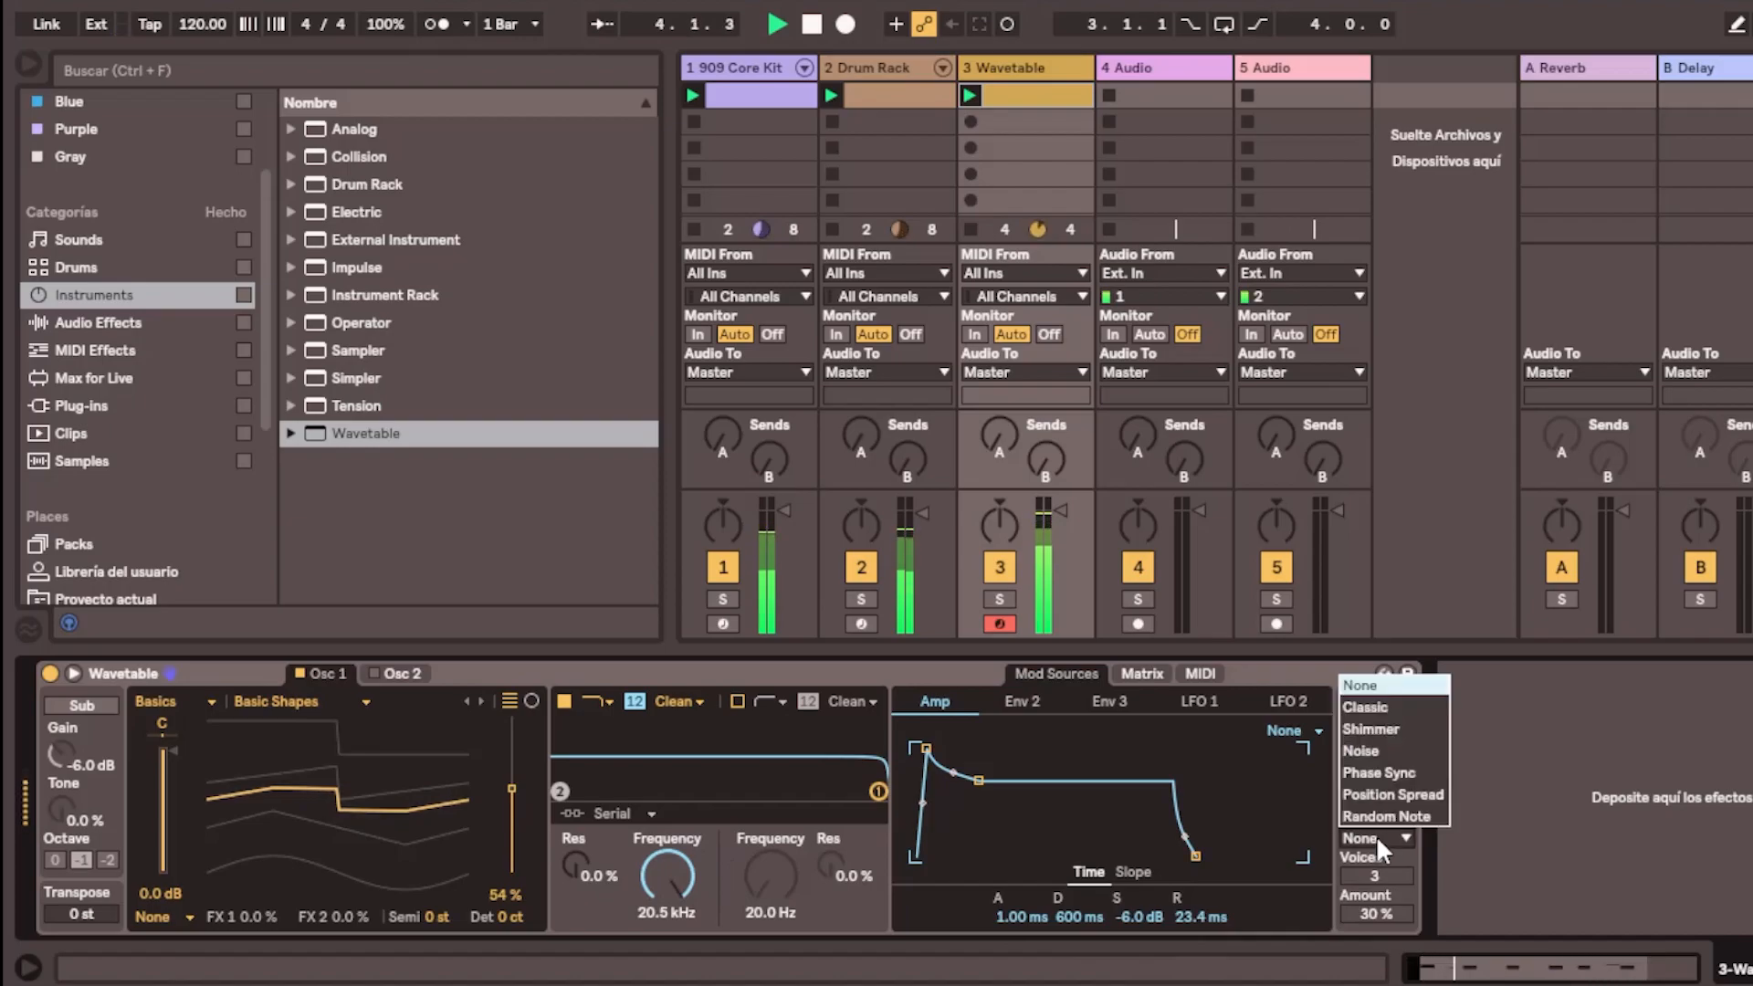
click(1385, 708)
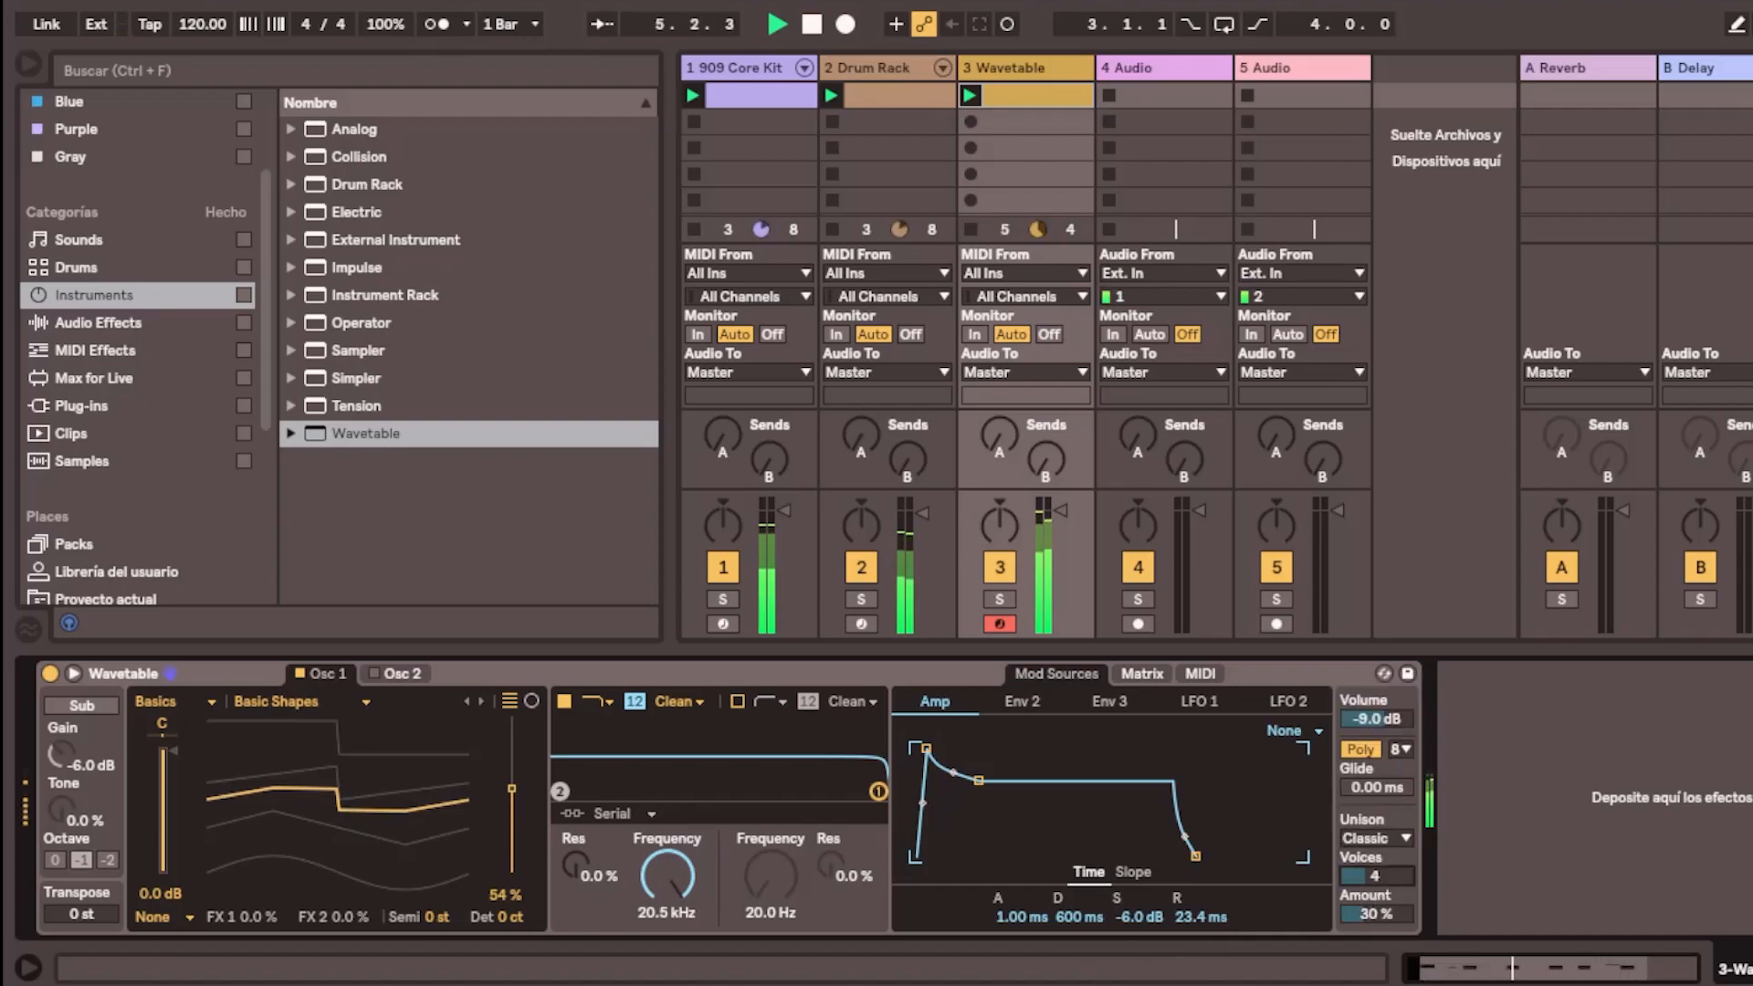
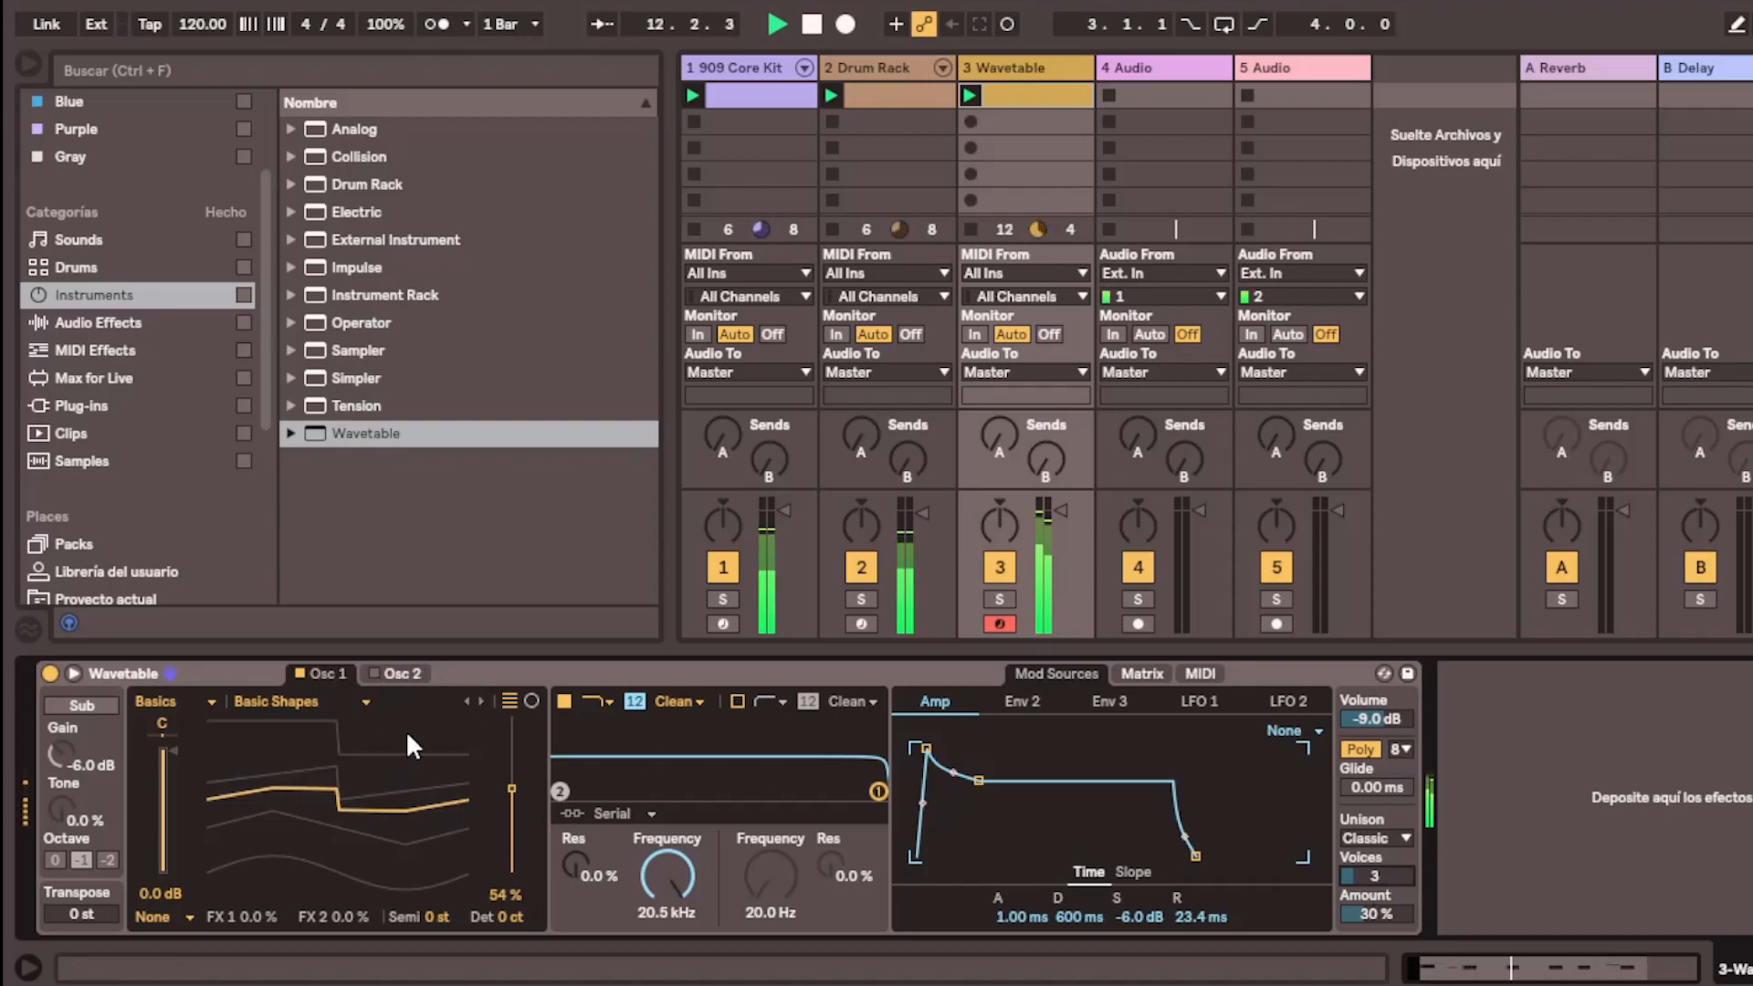
Turn on oscillator 2, choose the Galactica wavetable for it, and set its wavetable position to 34%
drag(347, 812, 347, 881)
mouse_move(511, 848)
mouse_down()
mouse_move(511, 767)
mouse_move(511, 867)
mouse_up()
click(384, 672)
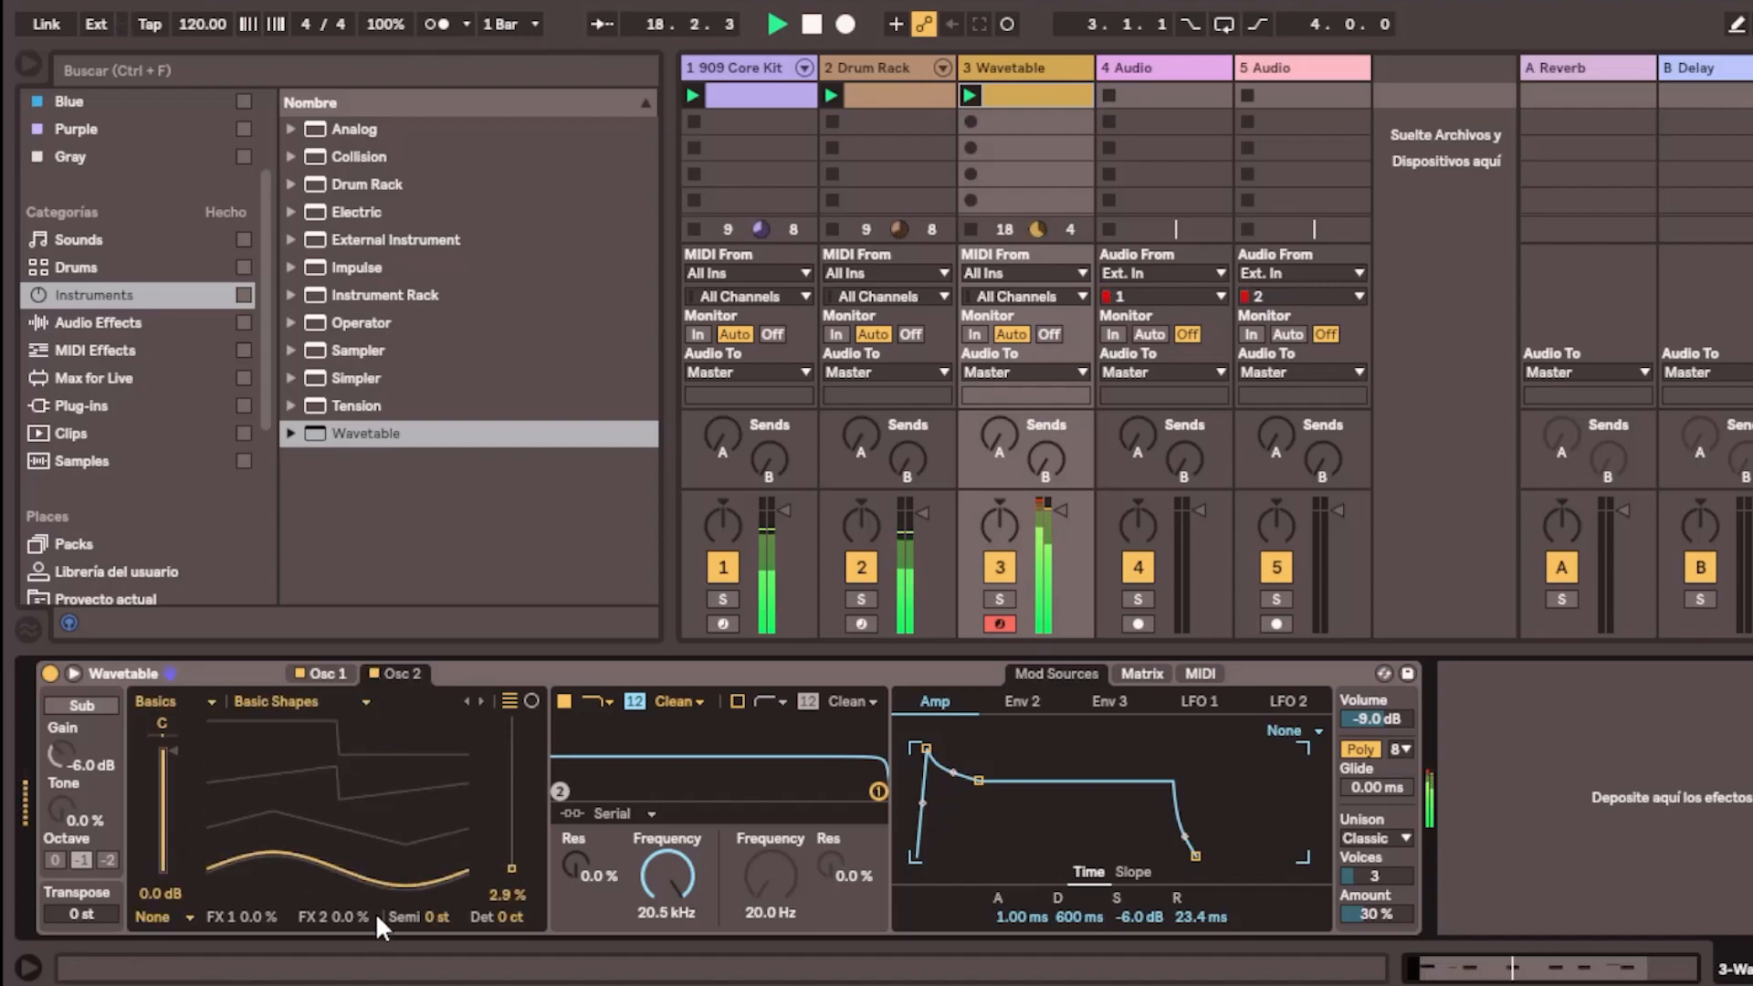
drag(512, 833, 512, 786)
click(294, 701)
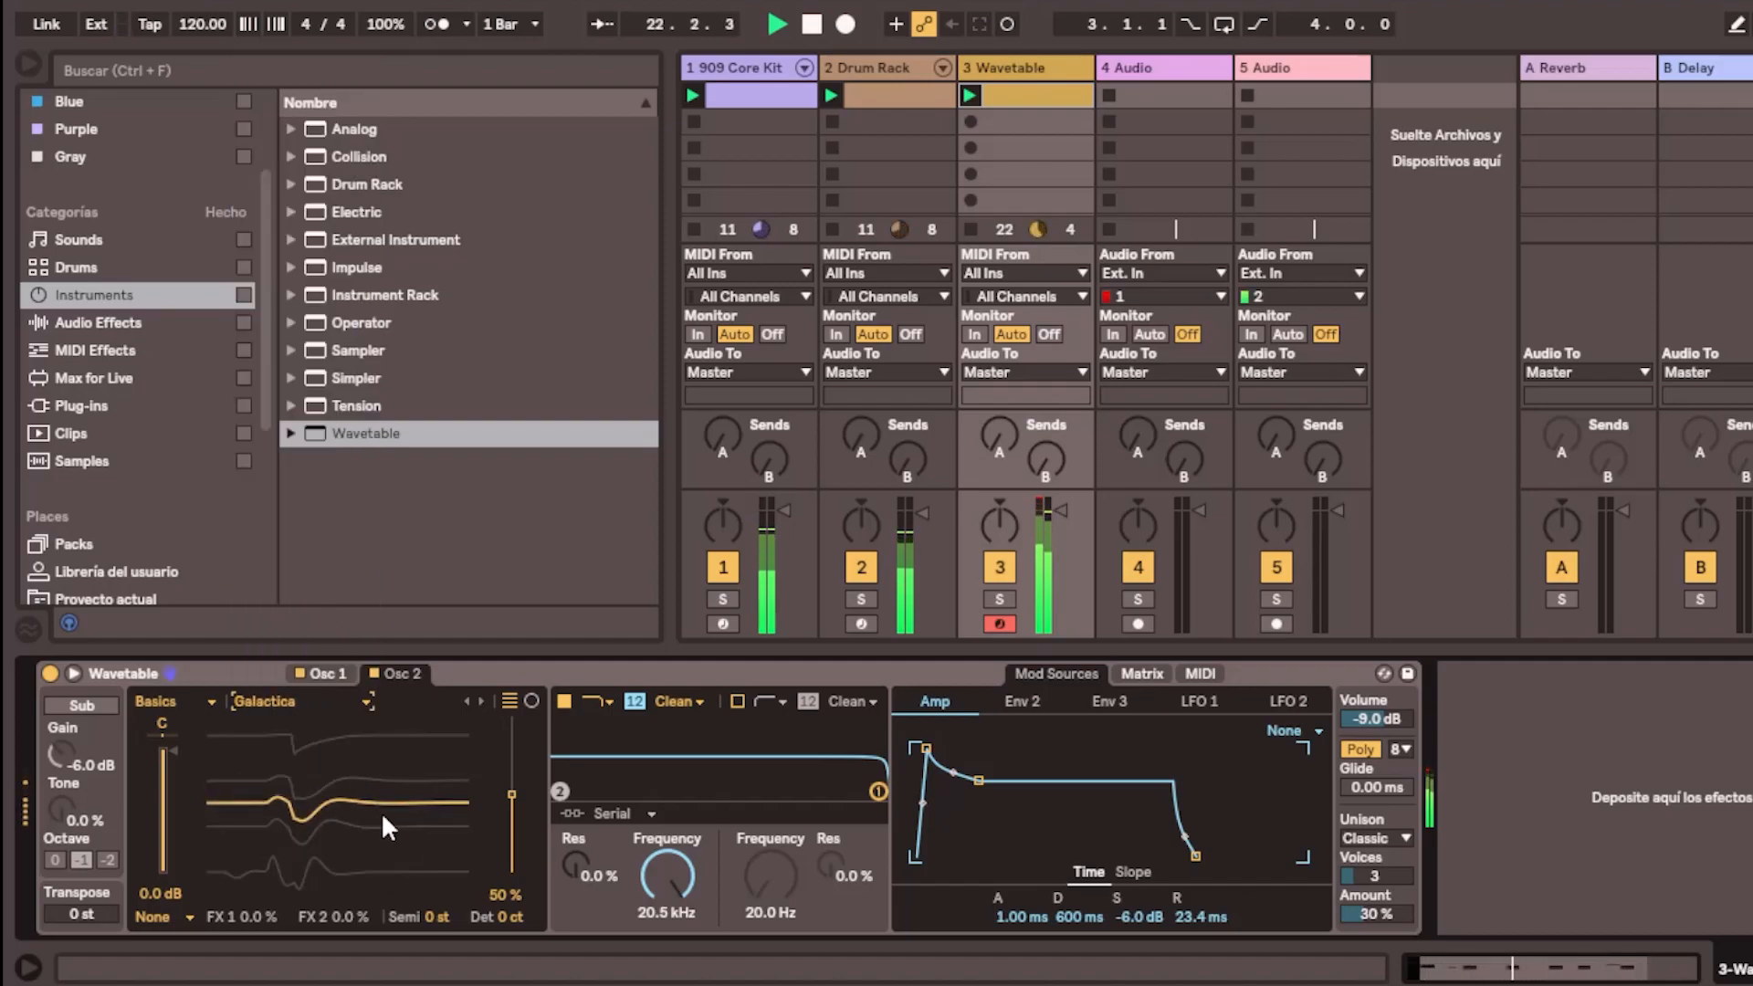
mouse_move(511, 794)
mouse_down()
mouse_move(511, 734)
mouse_move(512, 820)
mouse_up()
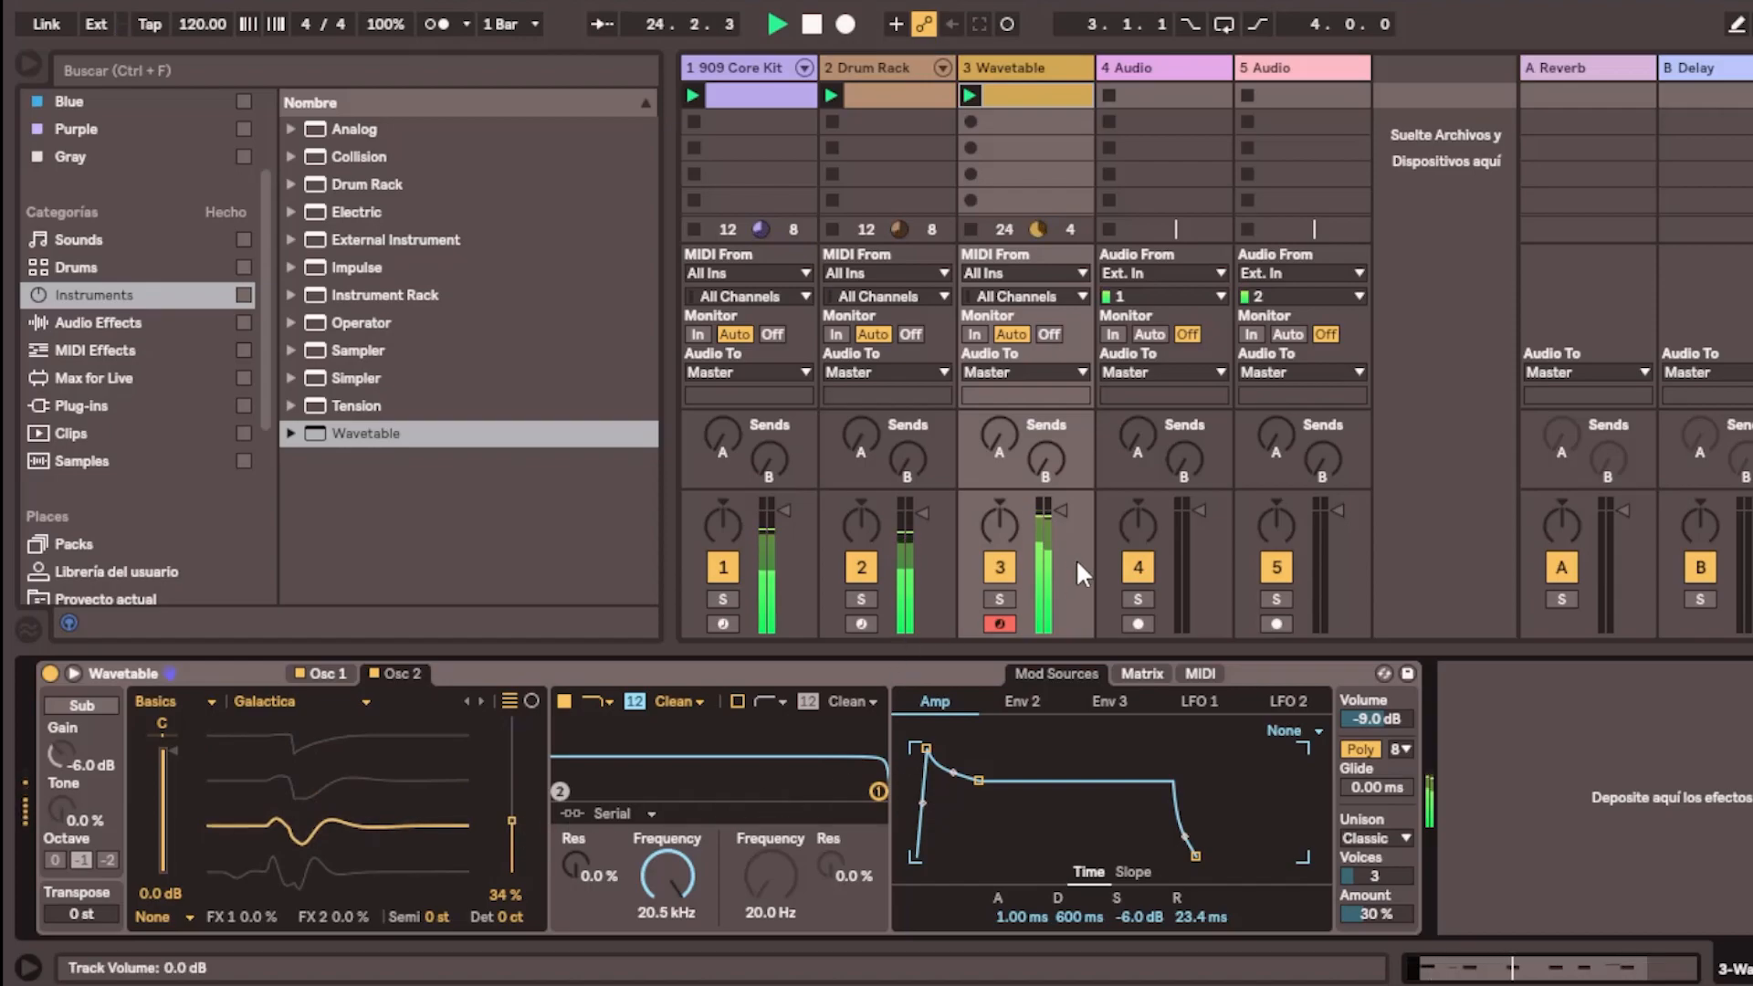
Set the amp envelope to 502 ms release, 773 ms decay and -9.8 dB sustain
mouse_move(1196, 857)
mouse_down()
mouse_move(1269, 857)
mouse_move(1224, 856)
mouse_up()
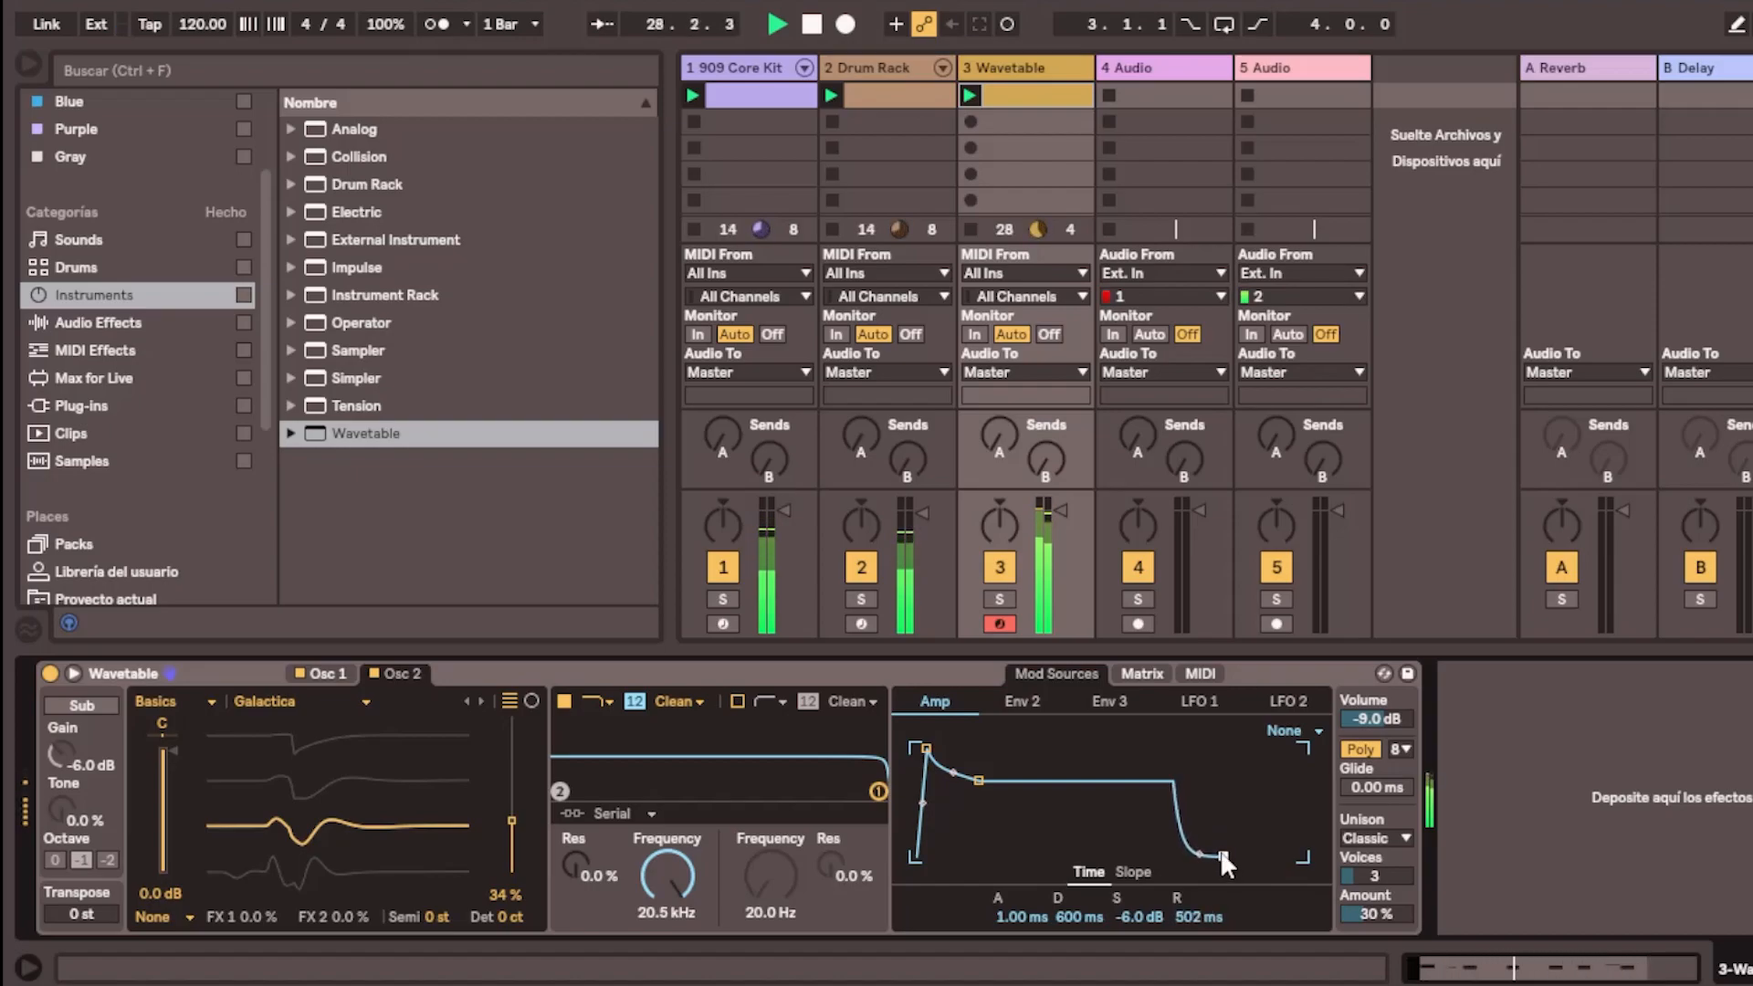
drag(979, 780, 982, 795)
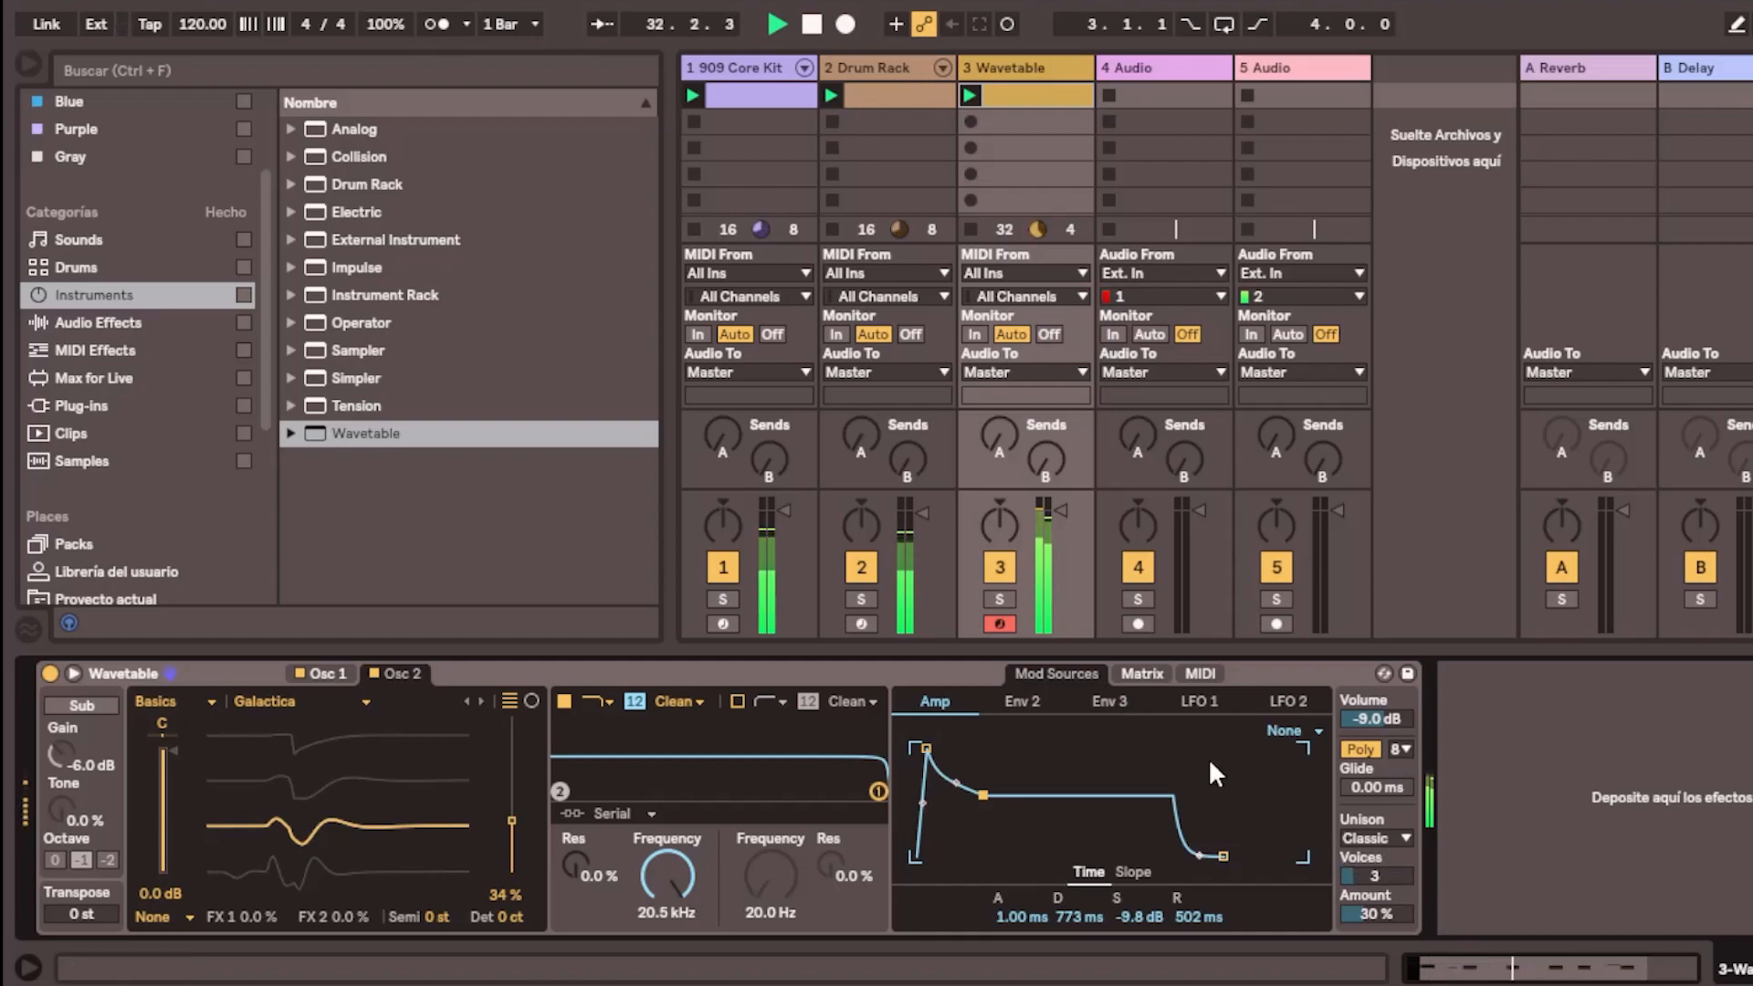
Set the unison mode to Phase Sync with 4 voices and an amount of 45%
click(1362, 840)
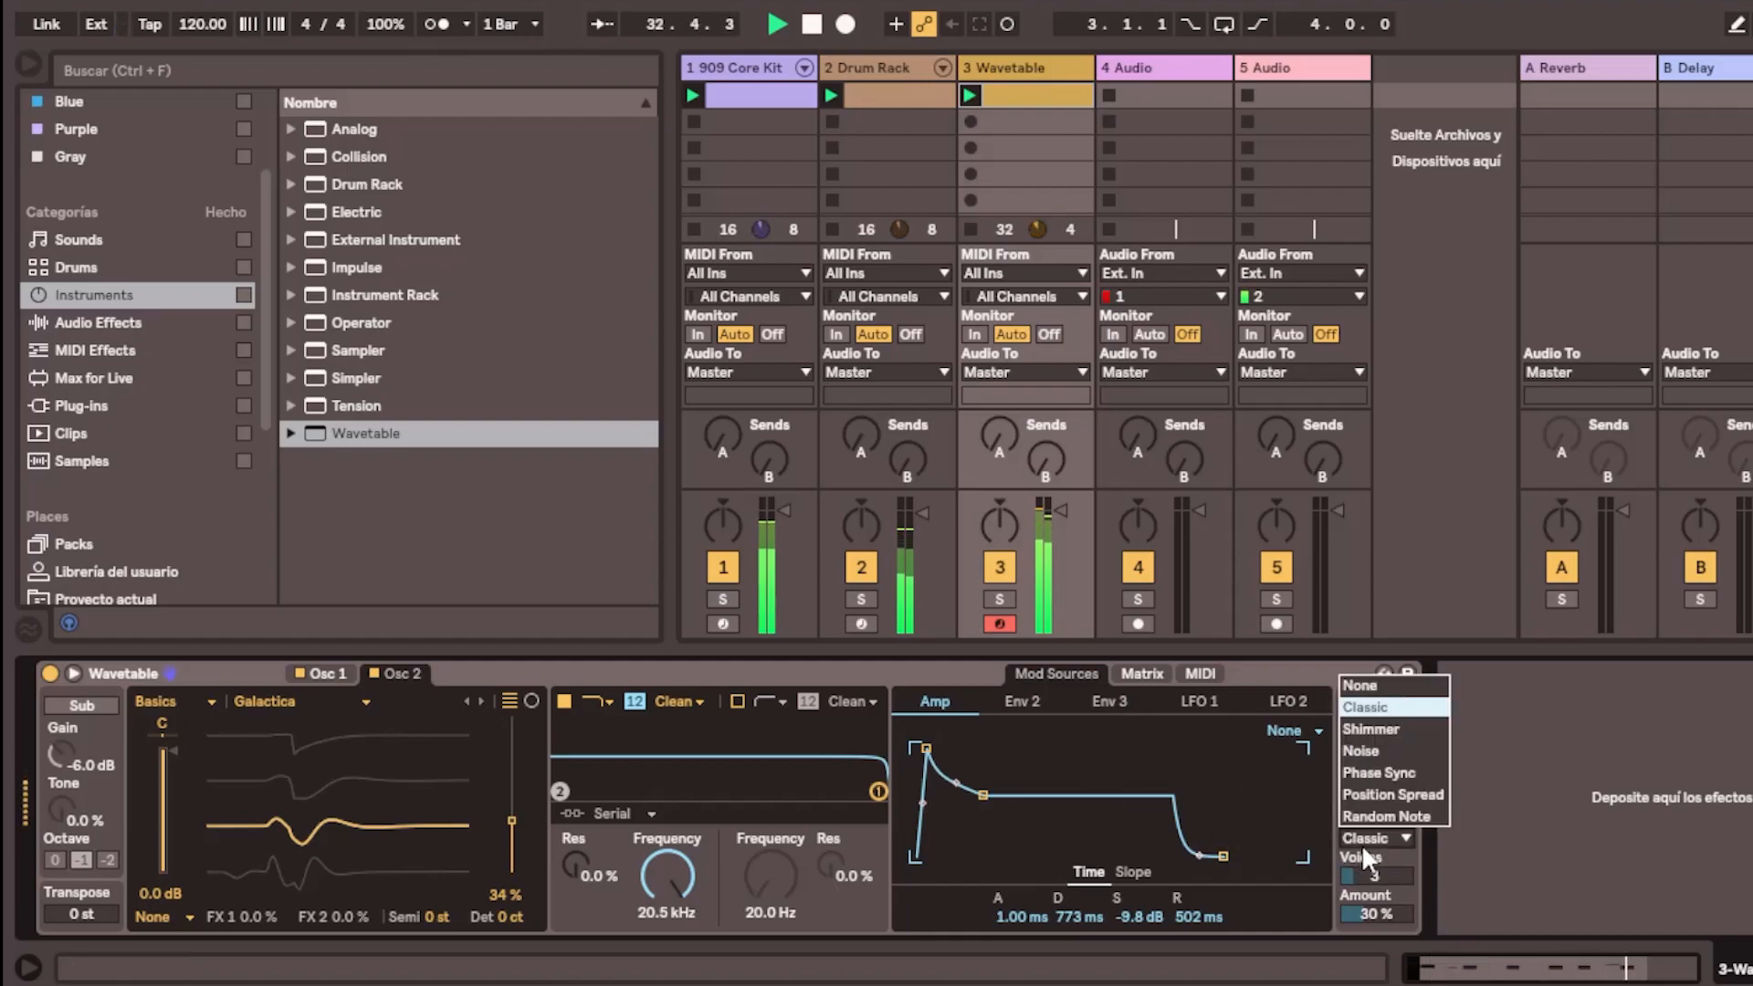
click(1379, 774)
mouse_move(1364, 872)
mouse_down()
mouse_move(1364, 854)
mouse_move(1360, 882)
mouse_up()
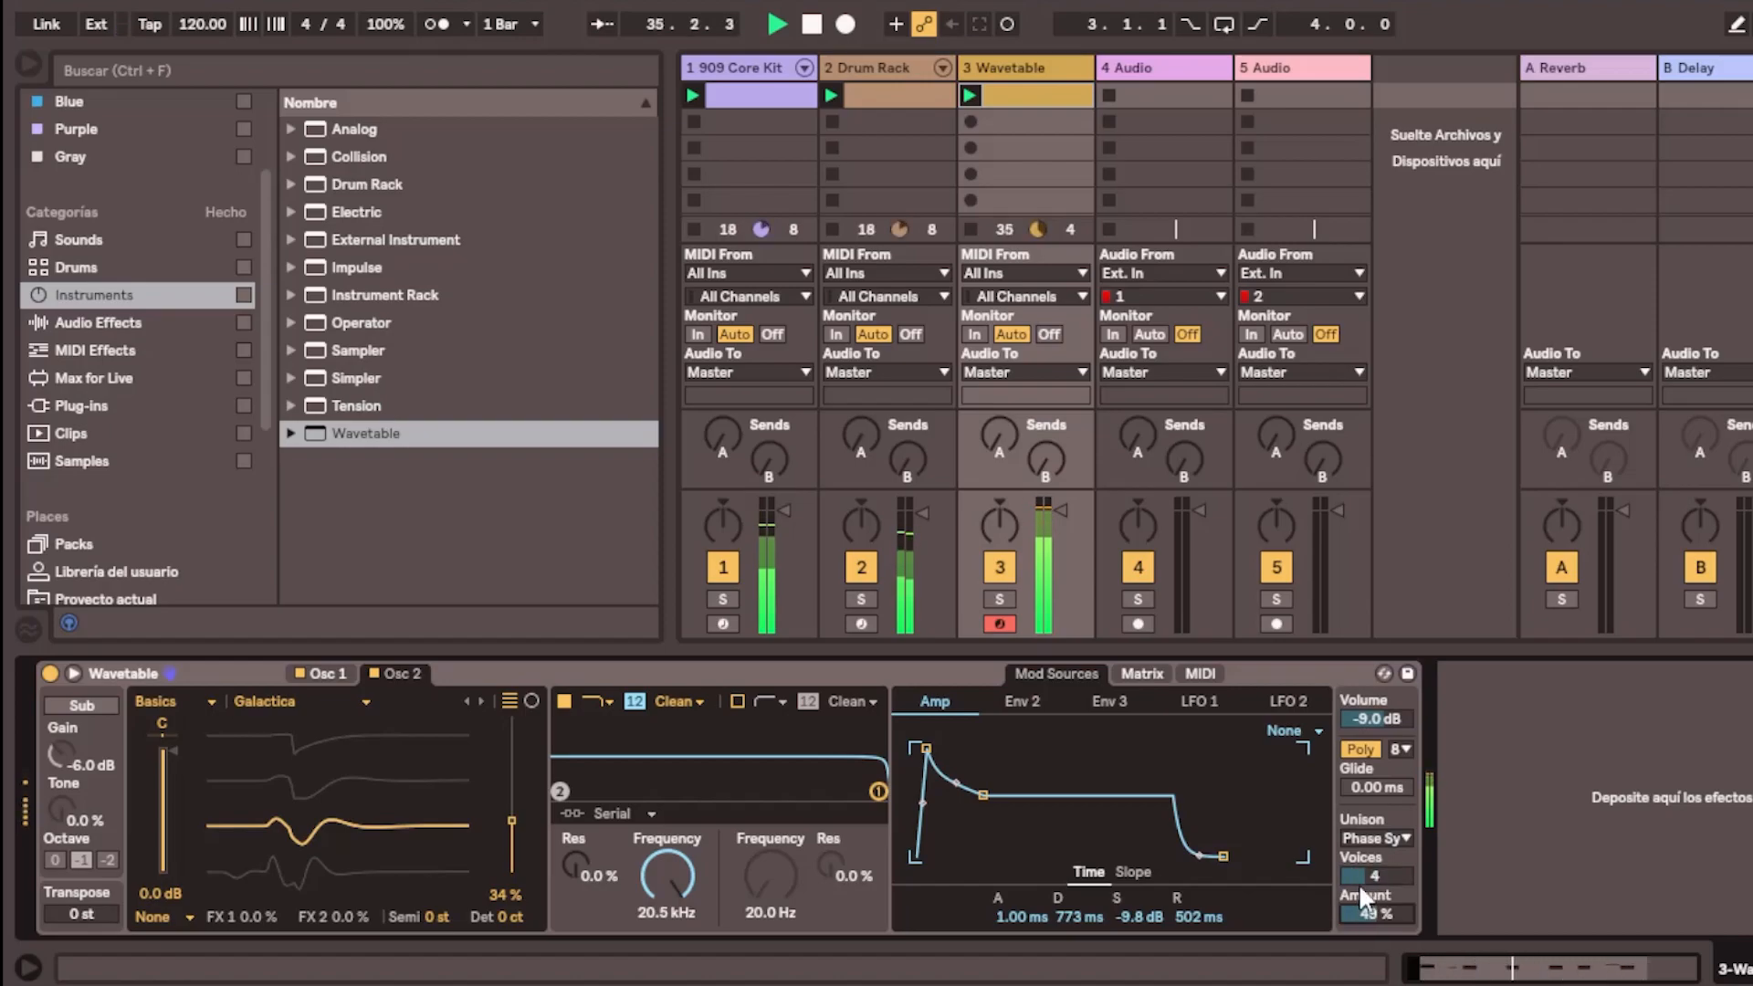
drag(1361, 904, 1359, 862)
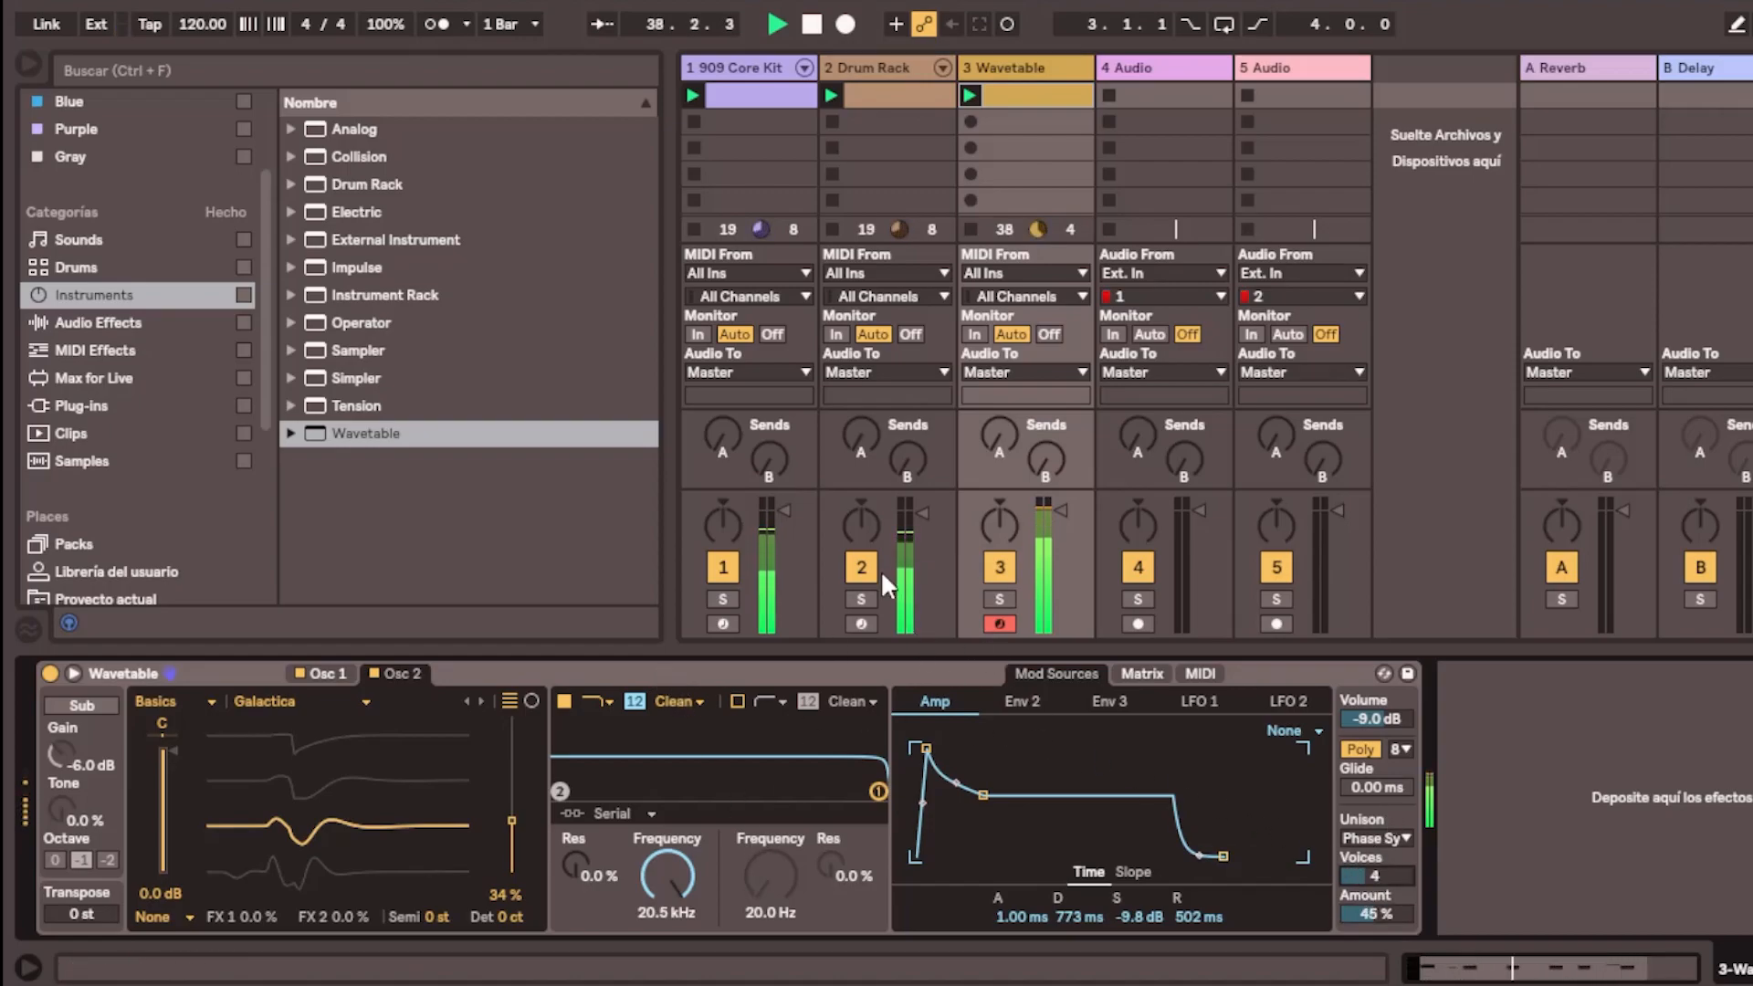
Lower the first filter's cutoff frequency to 2.62 kHz
drag(667, 874, 667, 930)
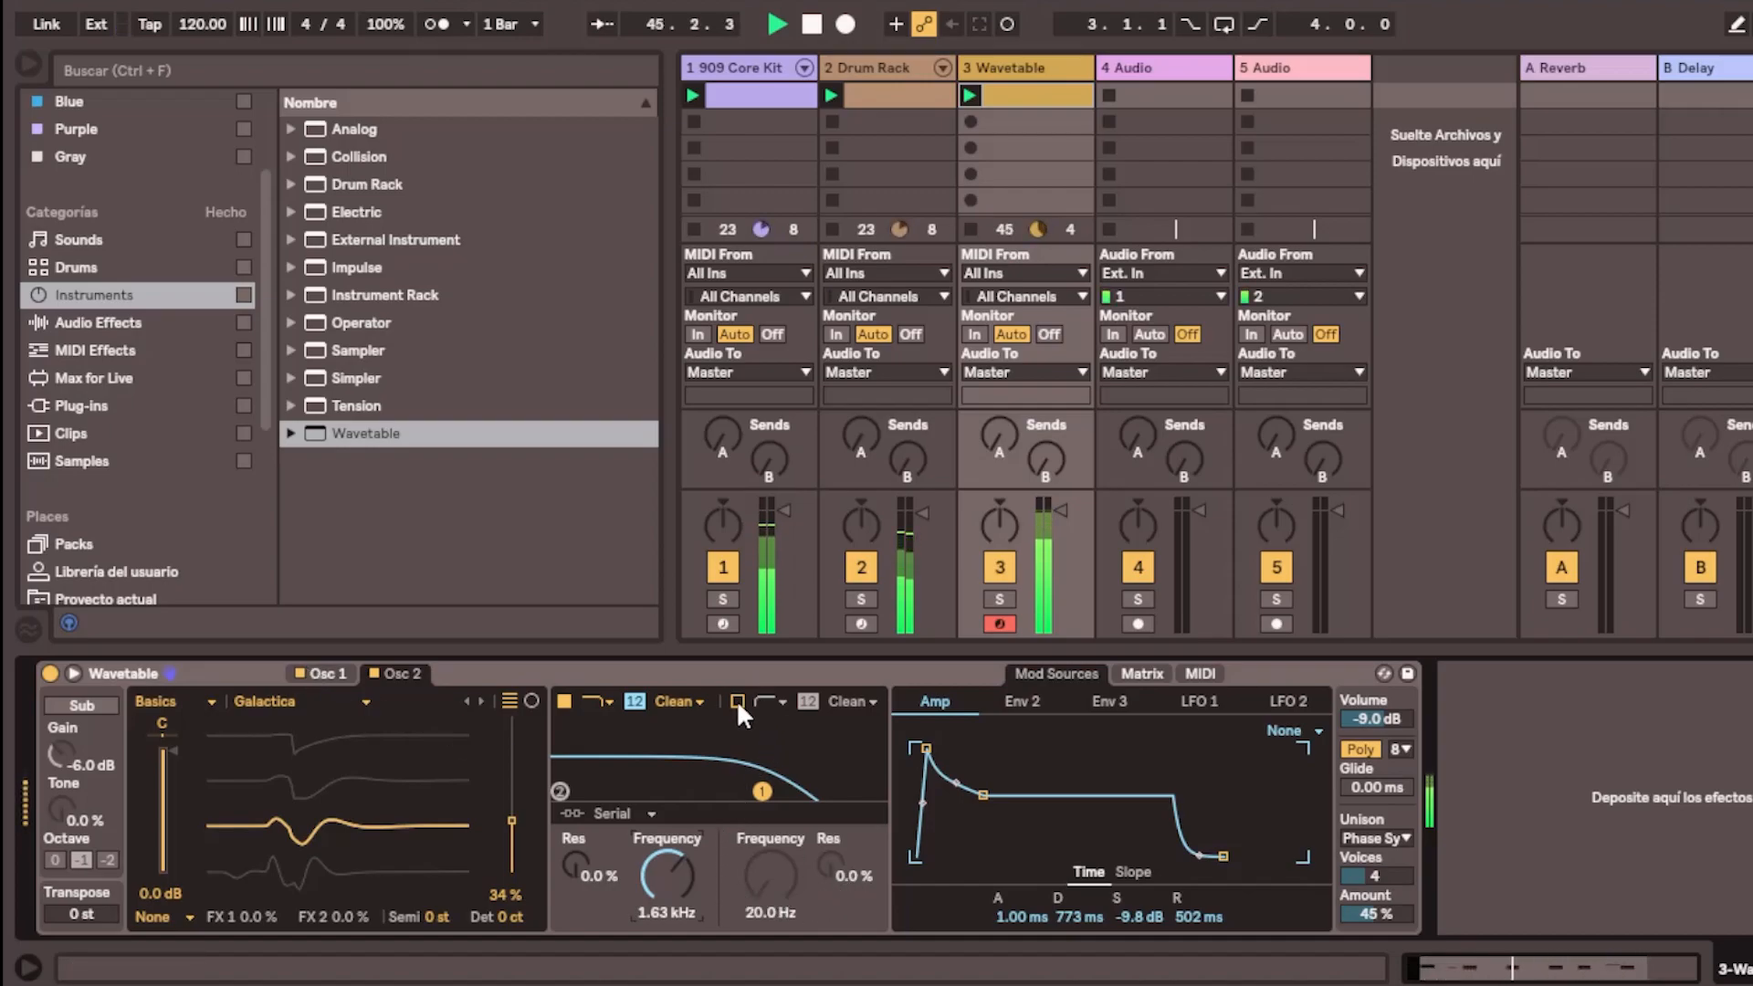
drag(763, 791, 783, 789)
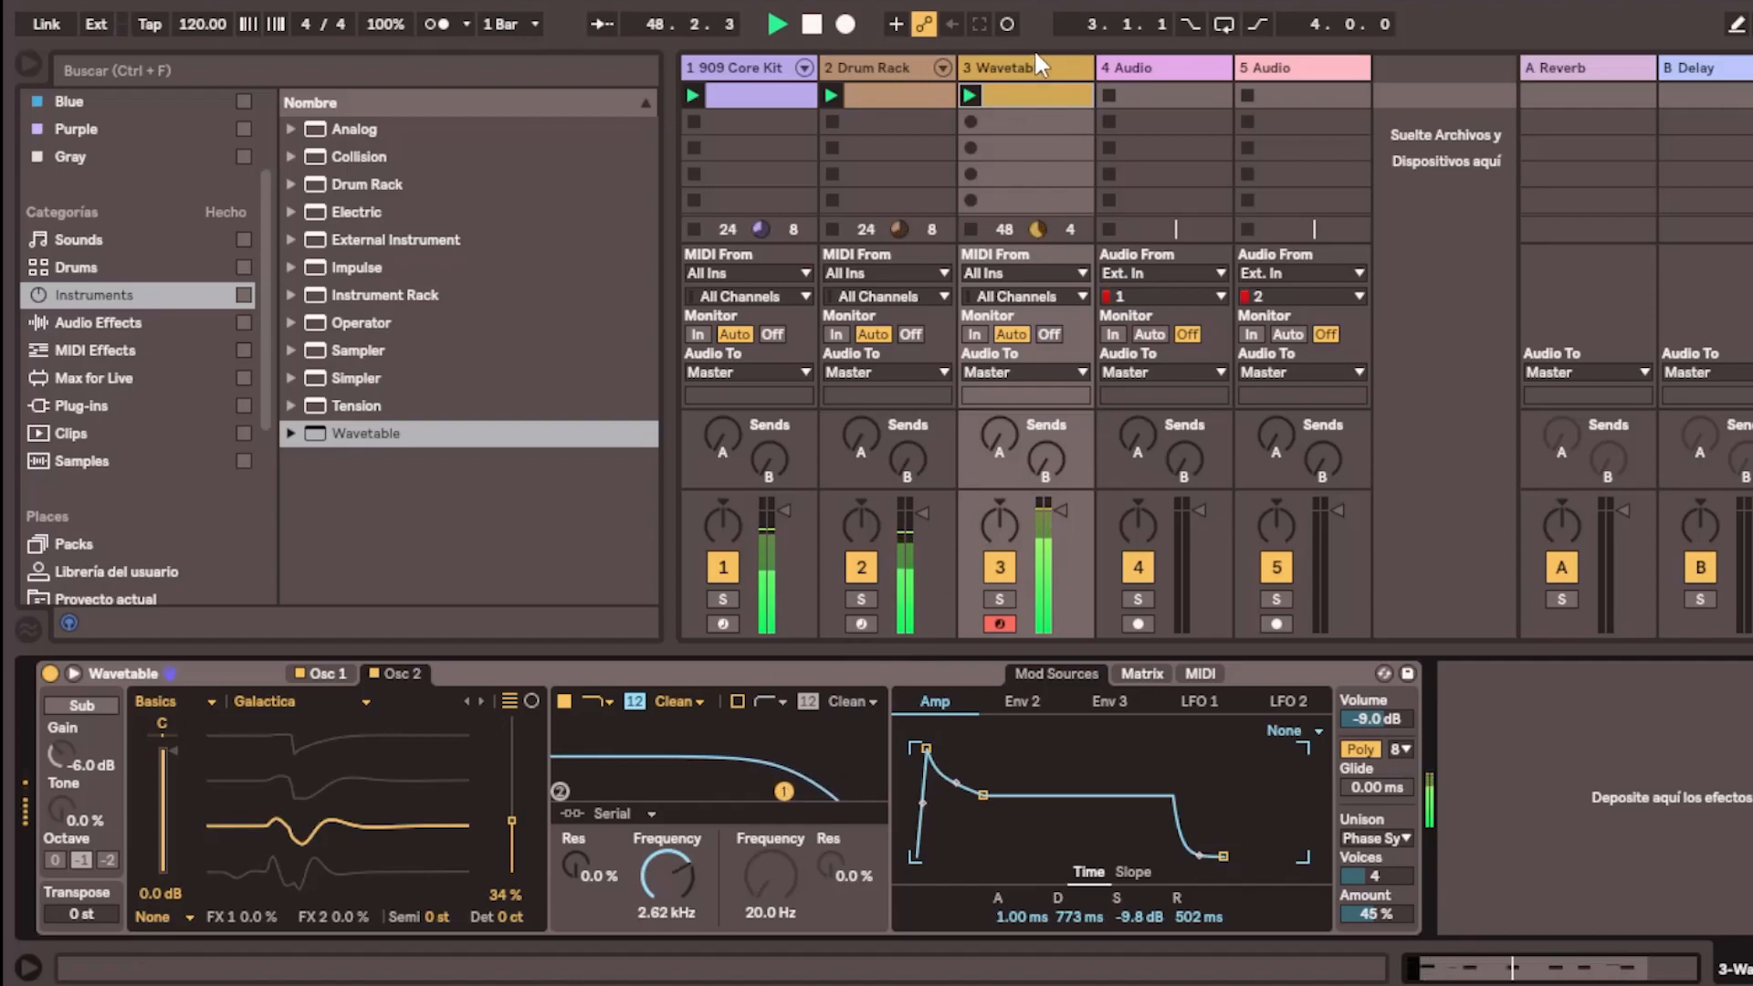
Try an amp envelope release of 10.6 s on the Wavetable track, and bring it back down to 447 ms
drag(1055, 513, 1055, 517)
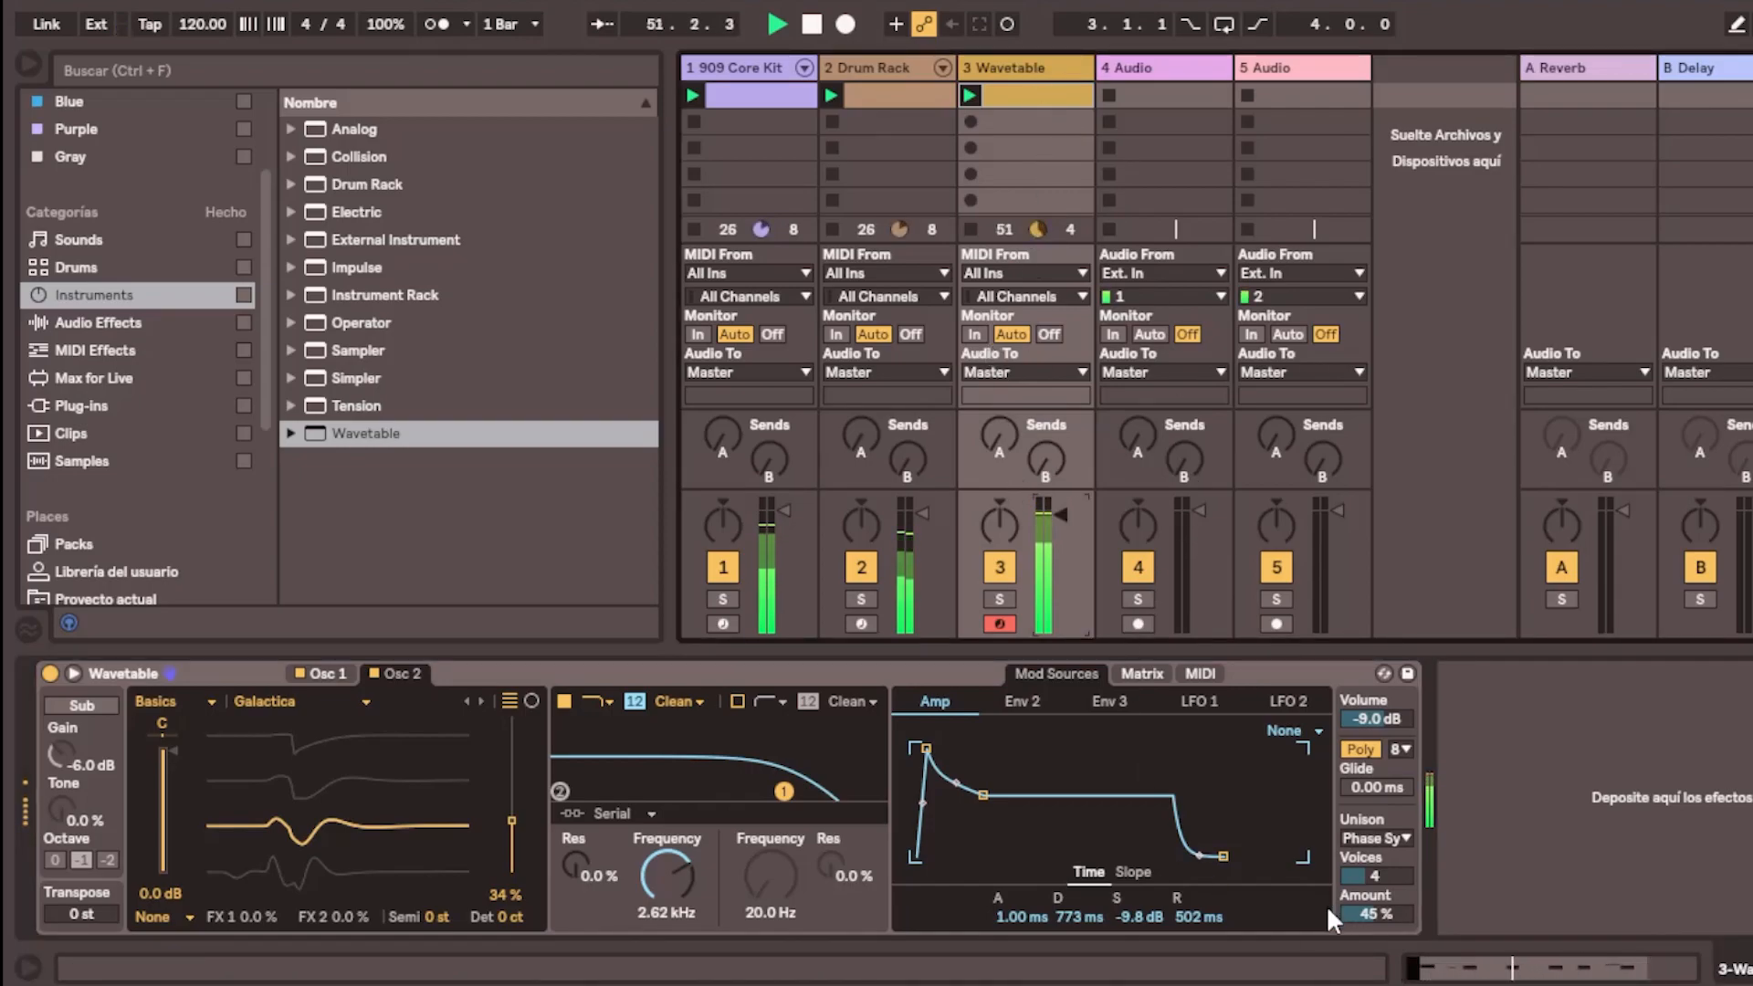
drag(1216, 856, 1271, 856)
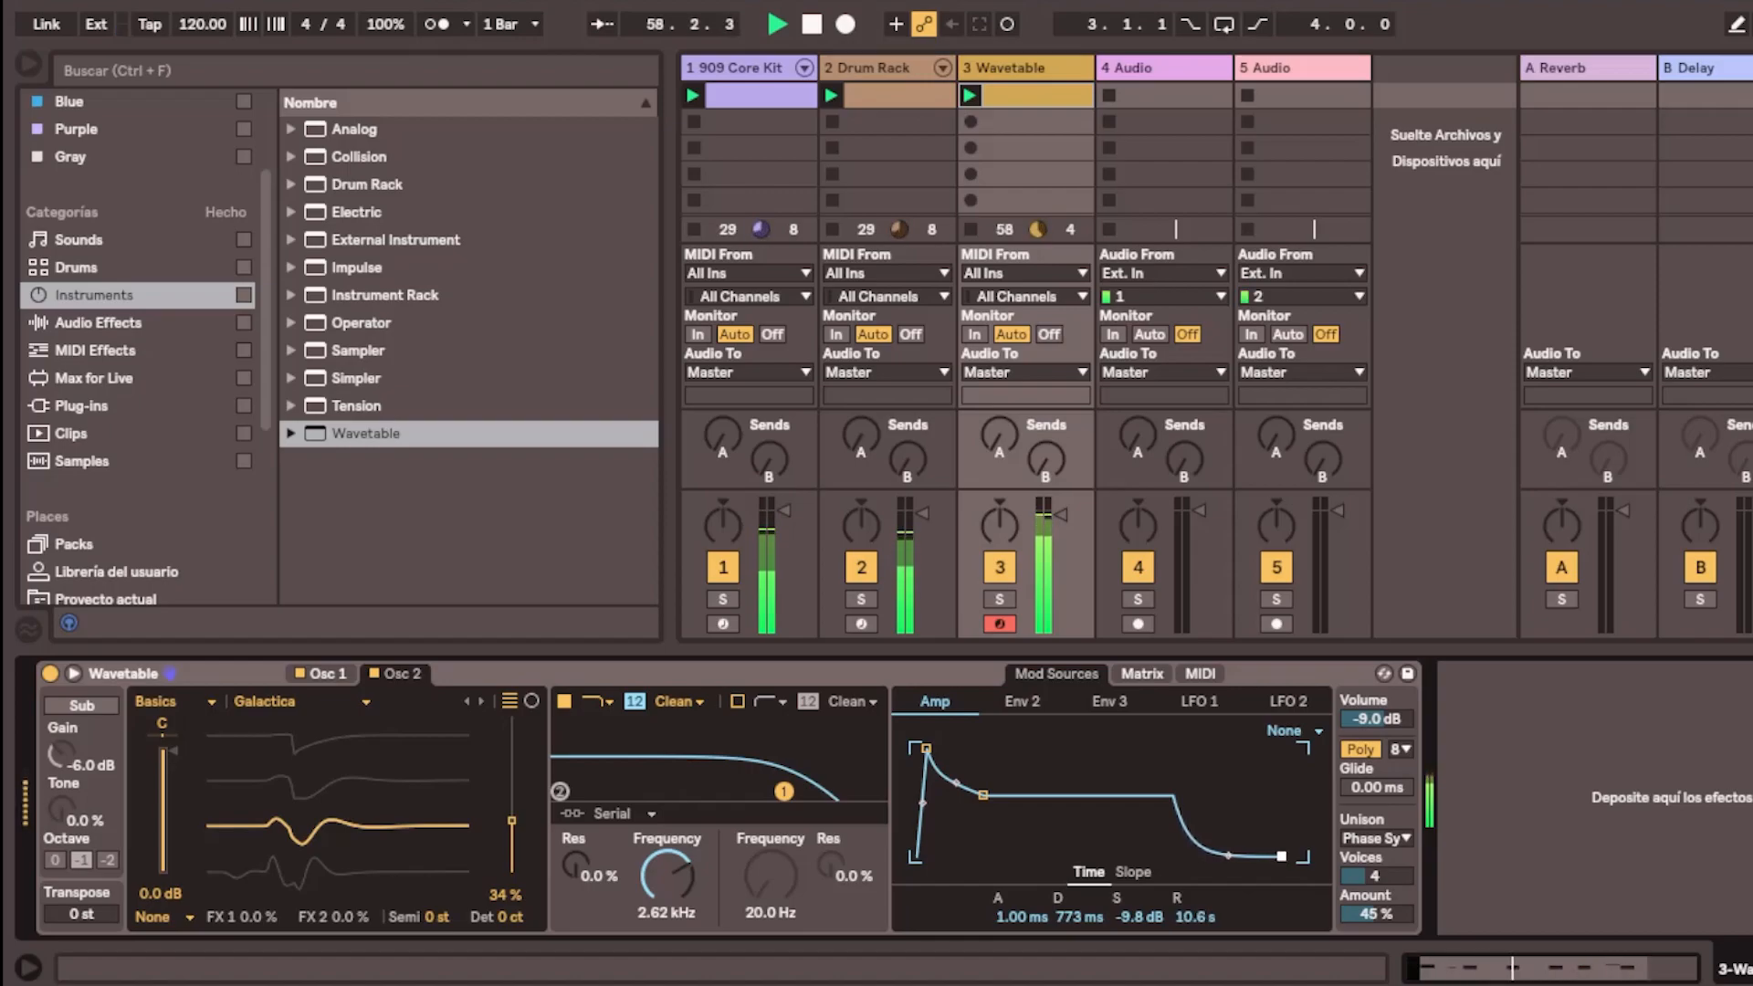
drag(1290, 857, 1226, 856)
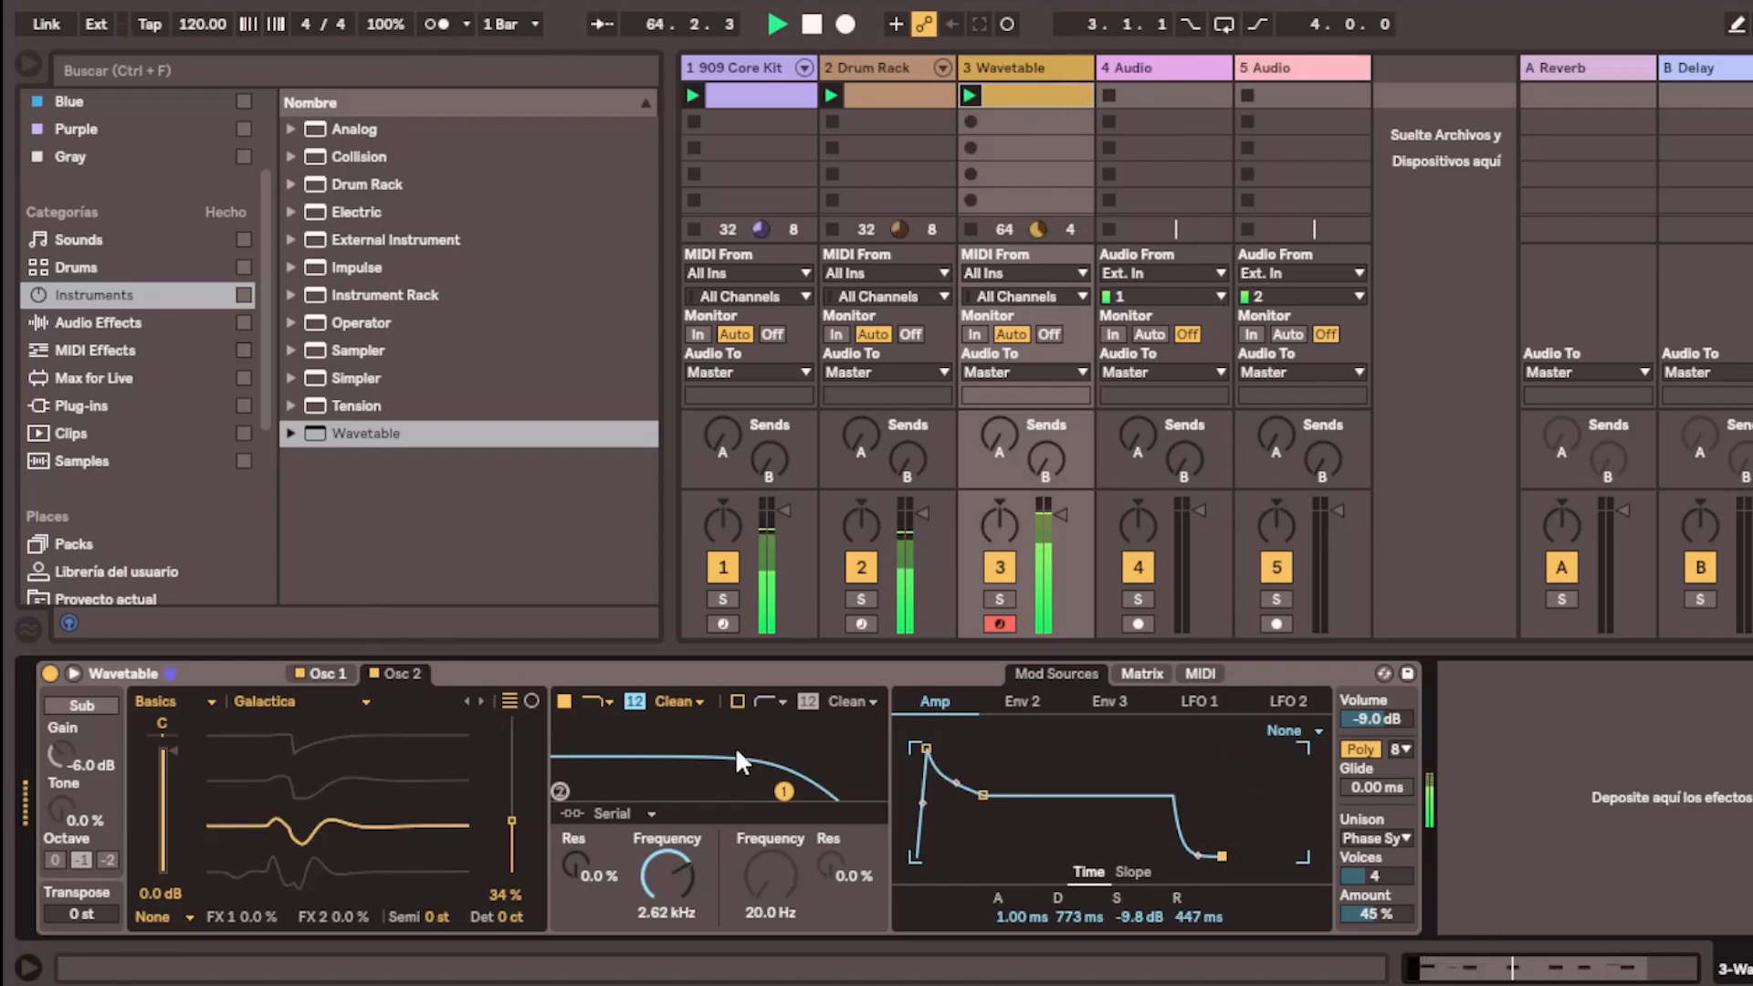
Set oscillator 1's wavetable position to 93% and shorten the Wavetable amp envelope release to 272 ms
click(327, 673)
drag(356, 807, 356, 731)
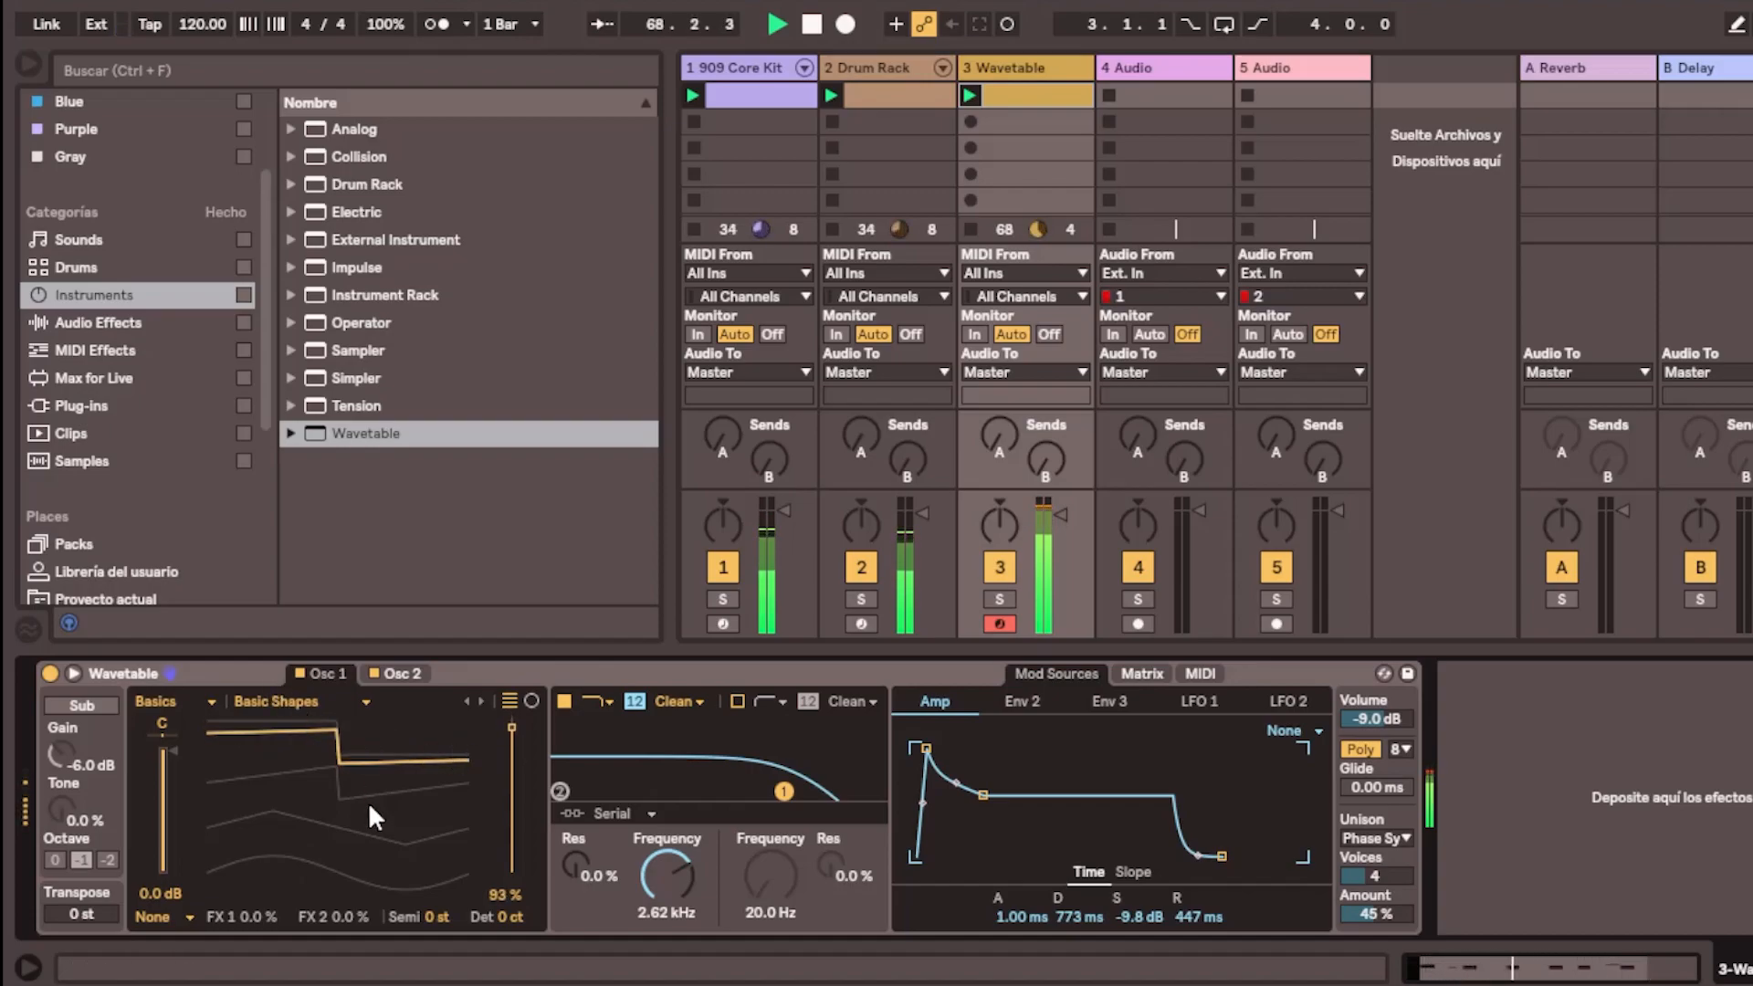
drag(1222, 855, 1223, 856)
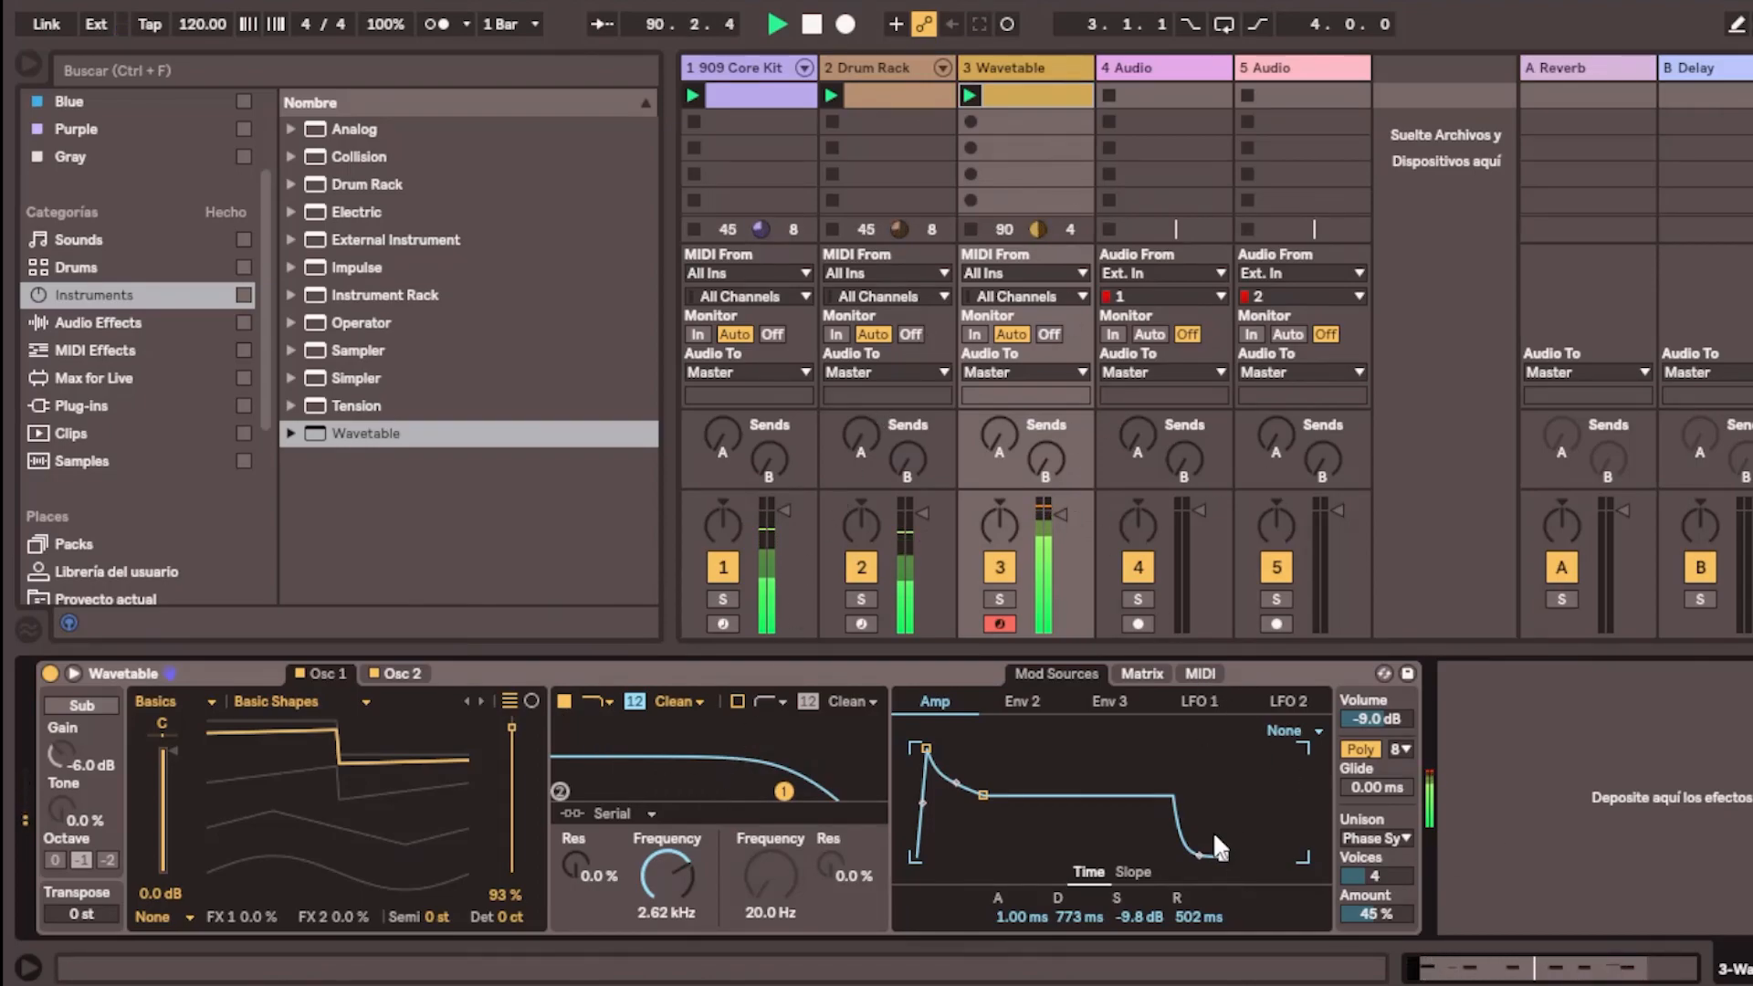
mouse_move(1222, 858)
mouse_down()
mouse_move(1260, 855)
mouse_move(1215, 856)
mouse_up()
Select all chord notes inside the Wavetable clip's loop and transpose them down one octave
click(1438, 966)
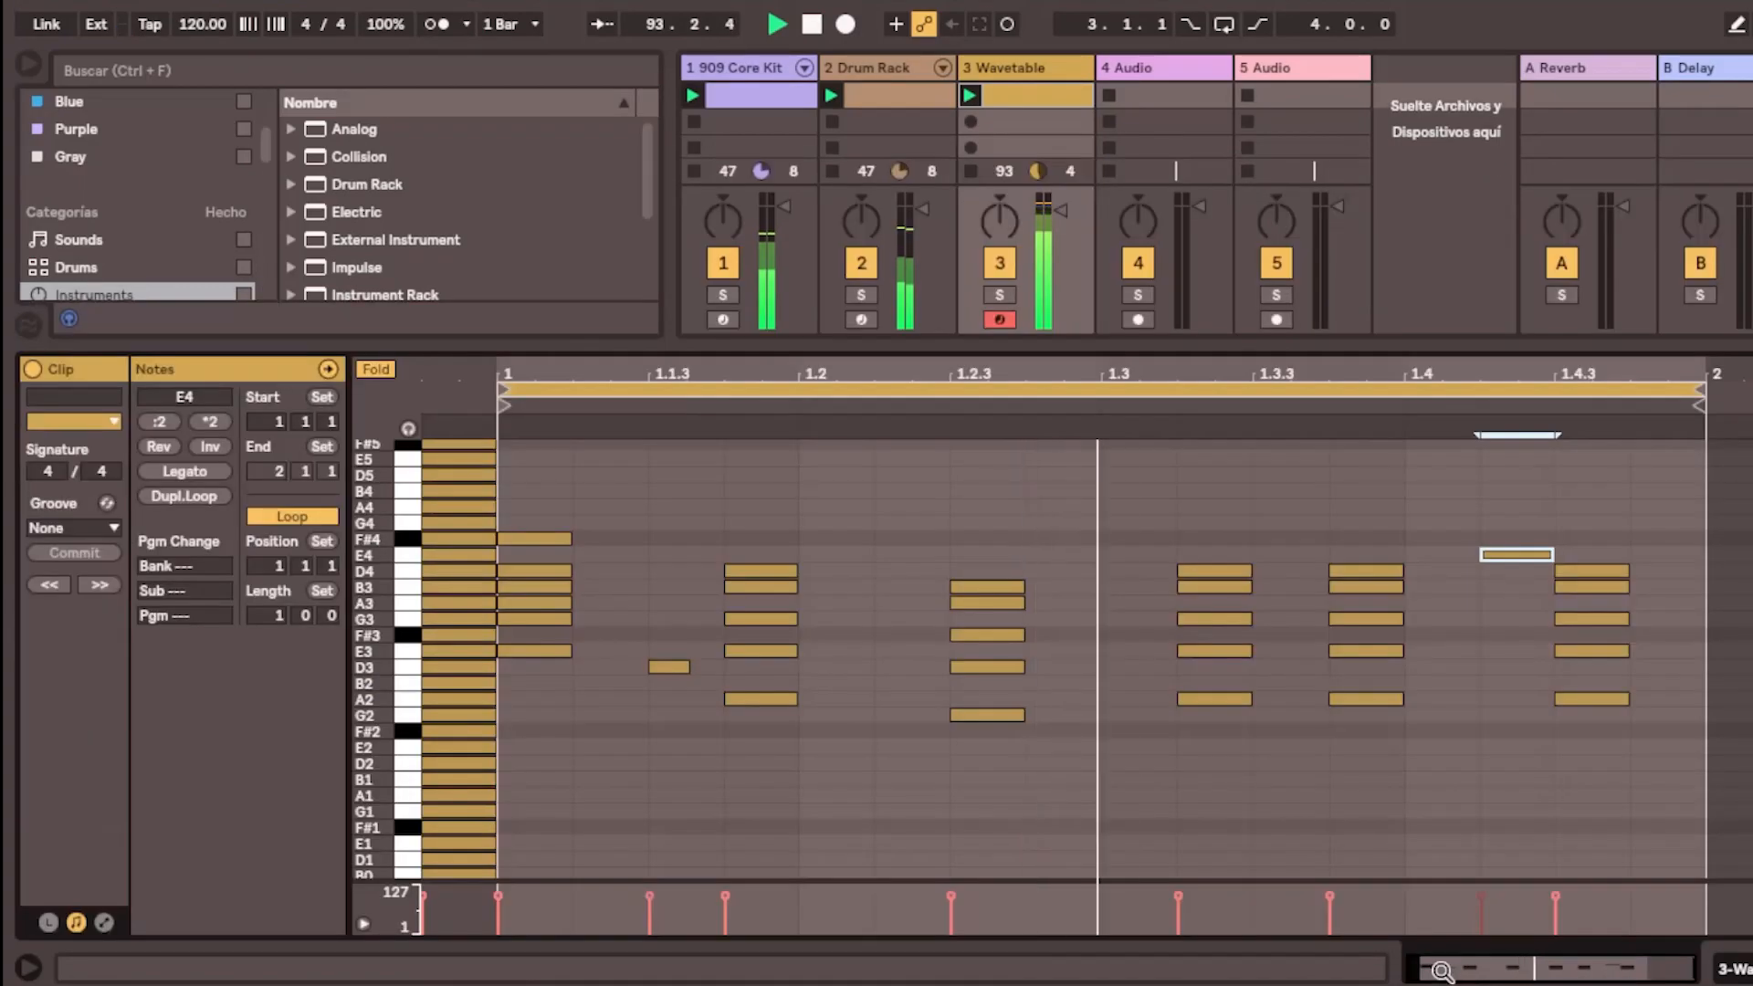
drag(528, 501, 1745, 785)
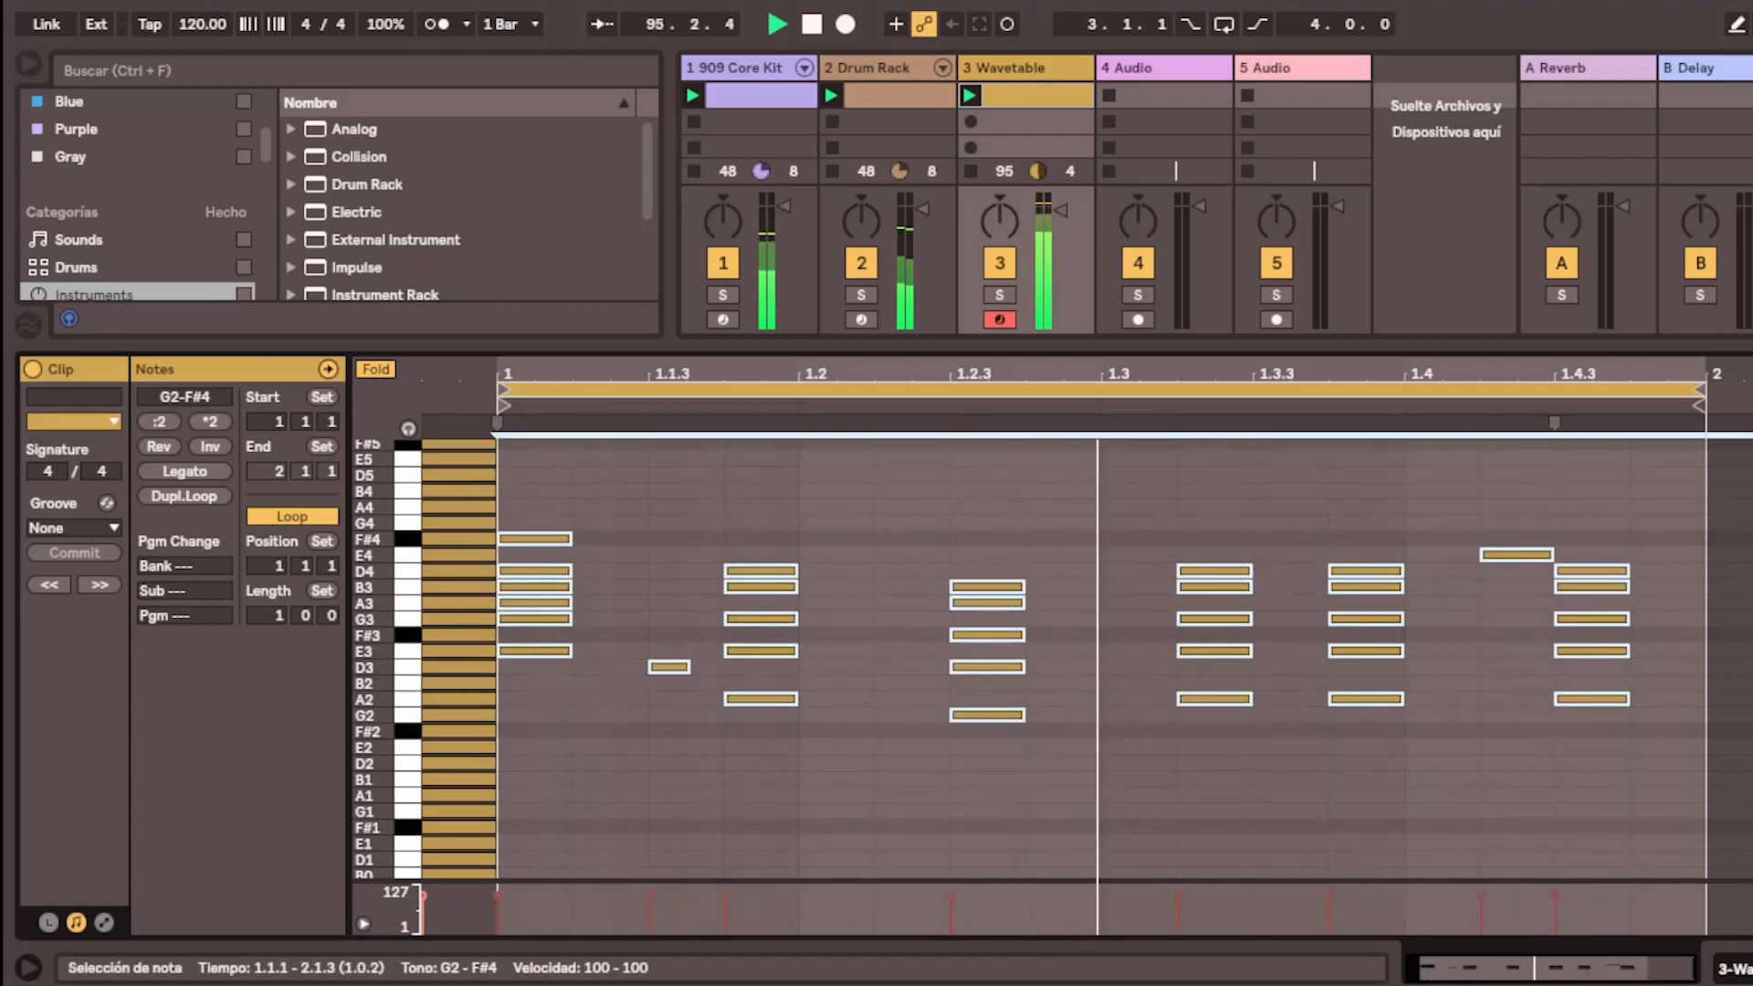
key(Down)
key(Down)
key(Down)
key(Down)
key(Down)
key(Down)
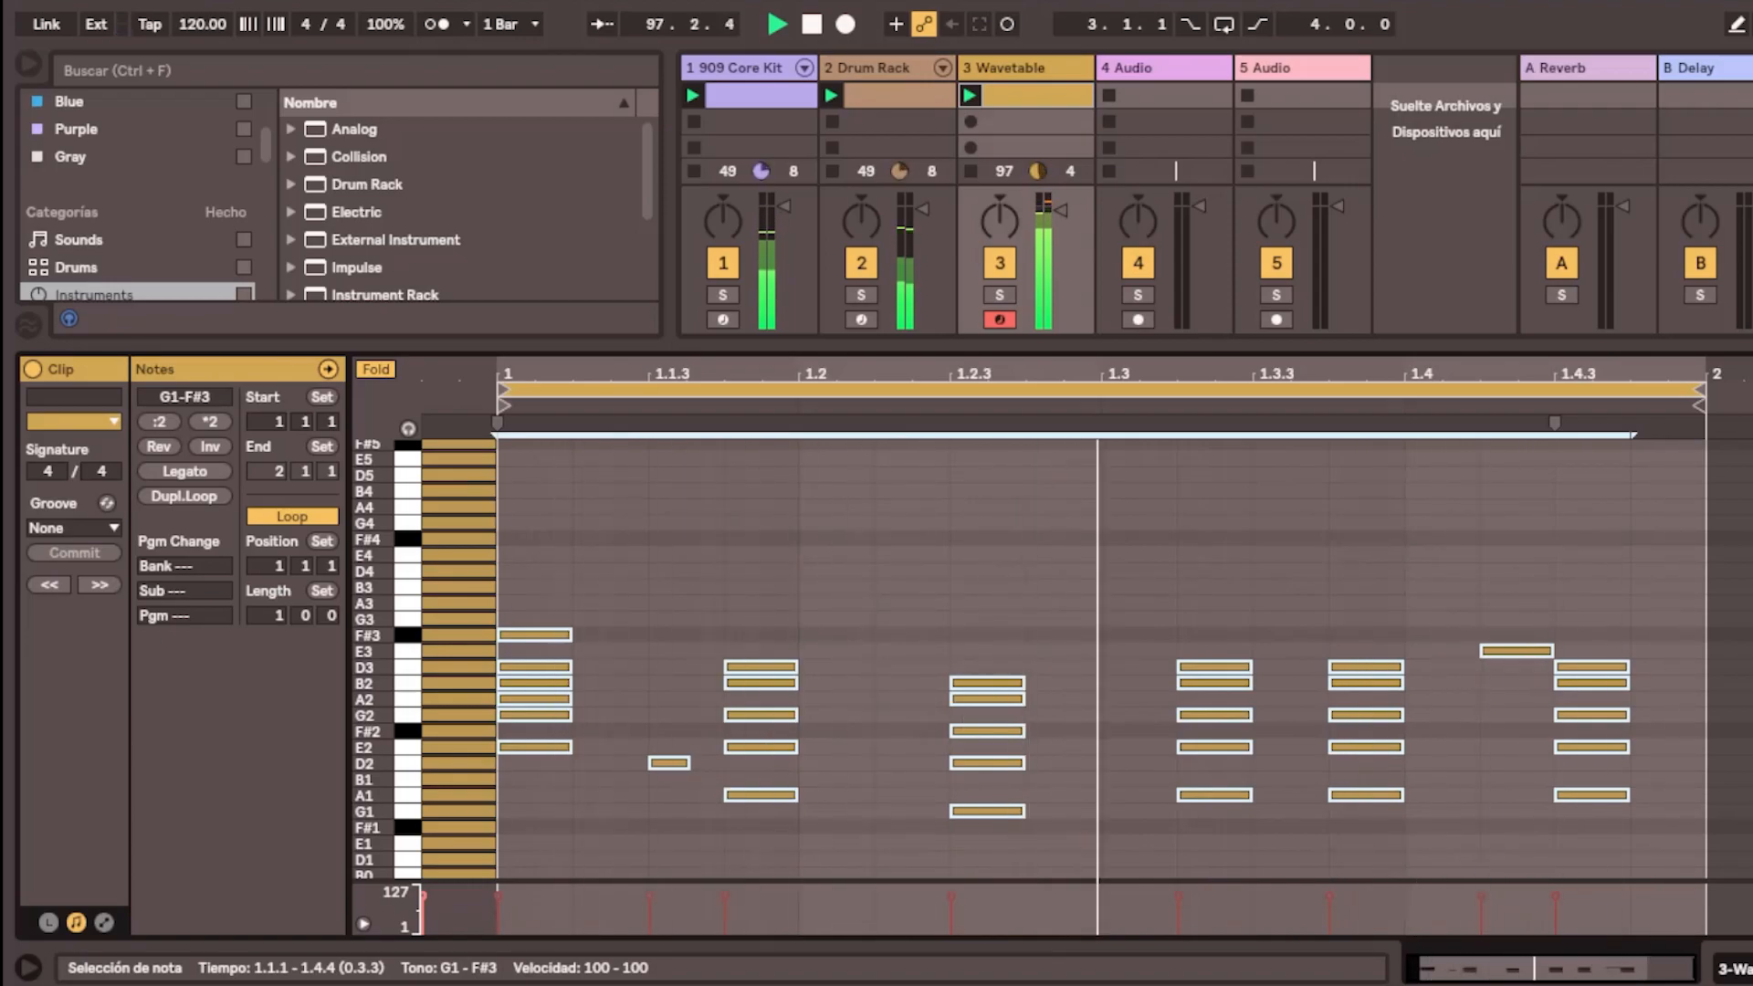
Transpose the selected Wavetable clip notes back up one octave
key(Up)
key(Up)
key(Up)
key(Up)
key(Up)
key(Up)
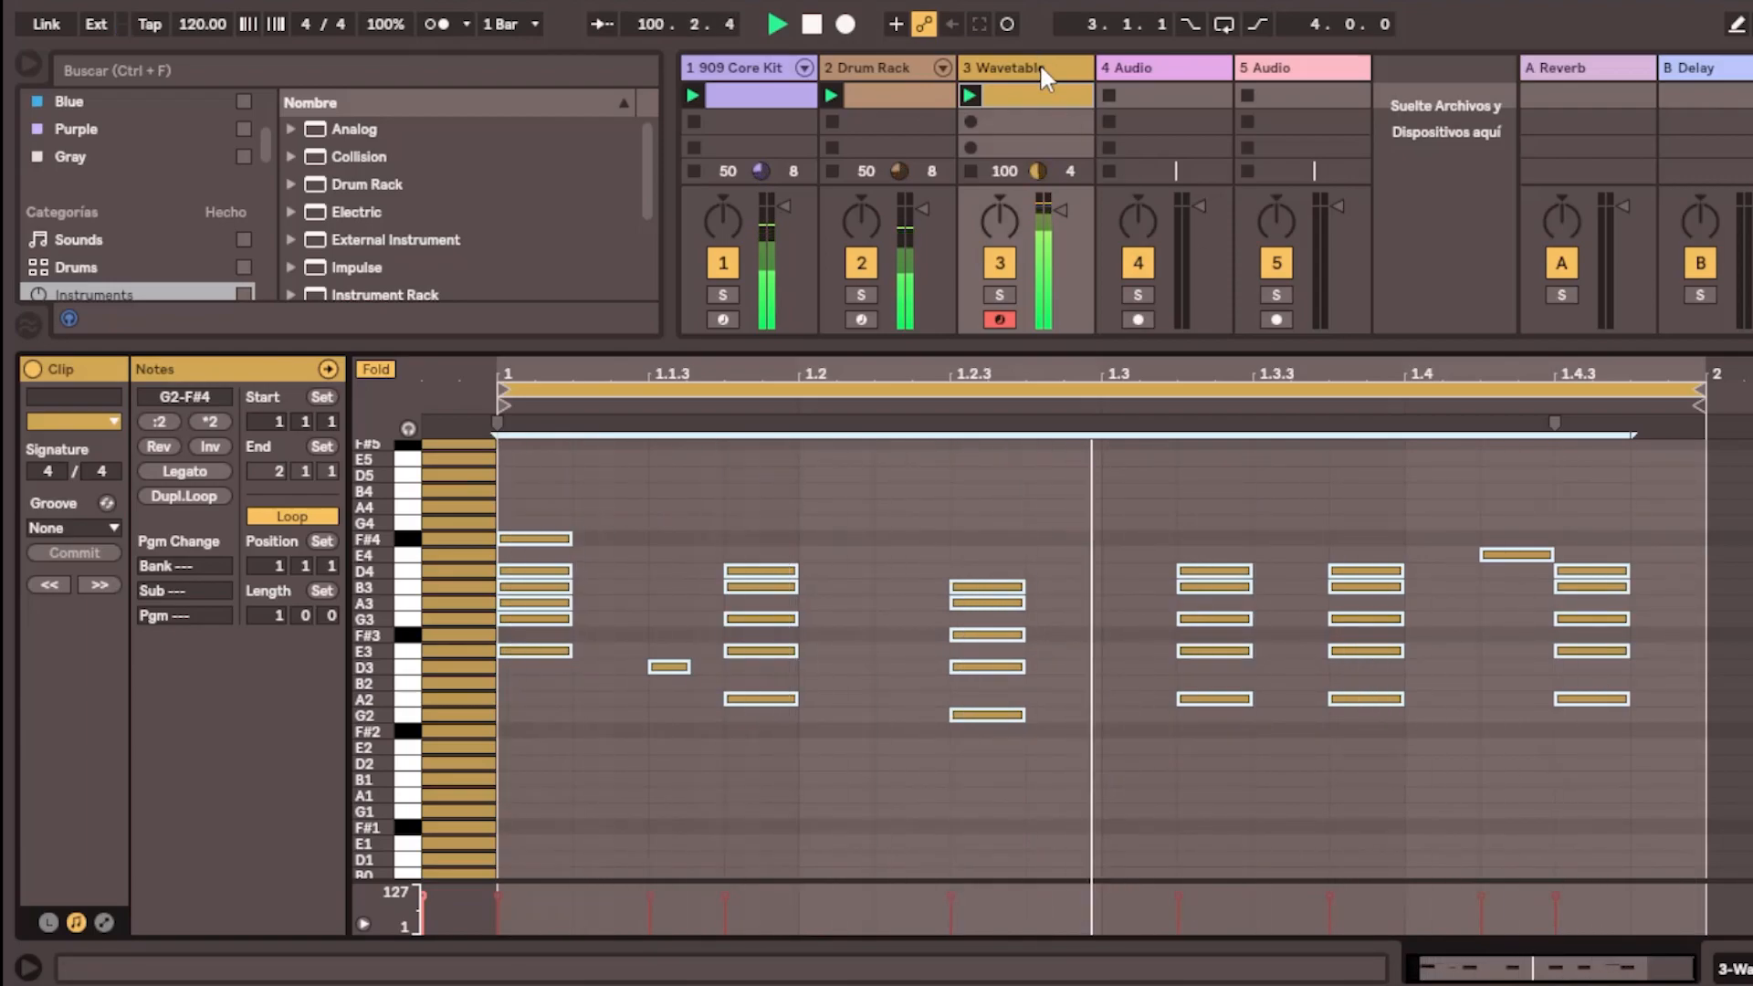
Lower the Wavetable track's volume to -9.5 dB
click(1070, 77)
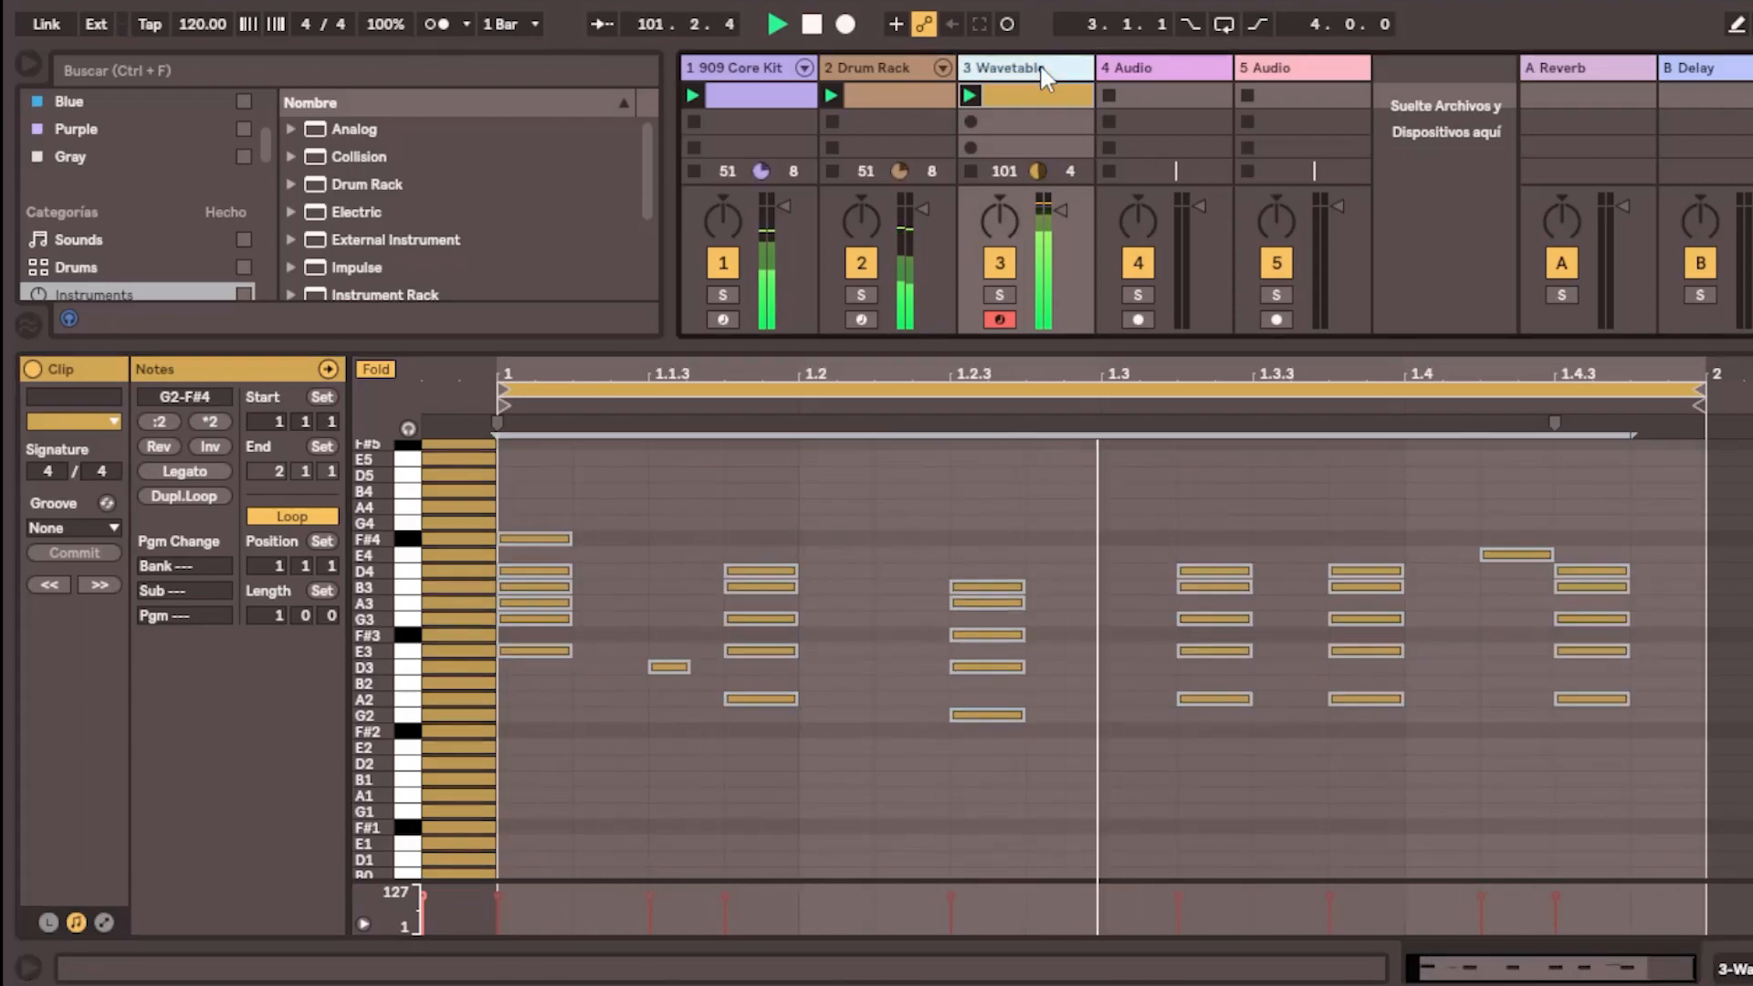
mouse_move(1061, 209)
mouse_down()
mouse_move(1061, 256)
mouse_move(1061, 226)
mouse_up()
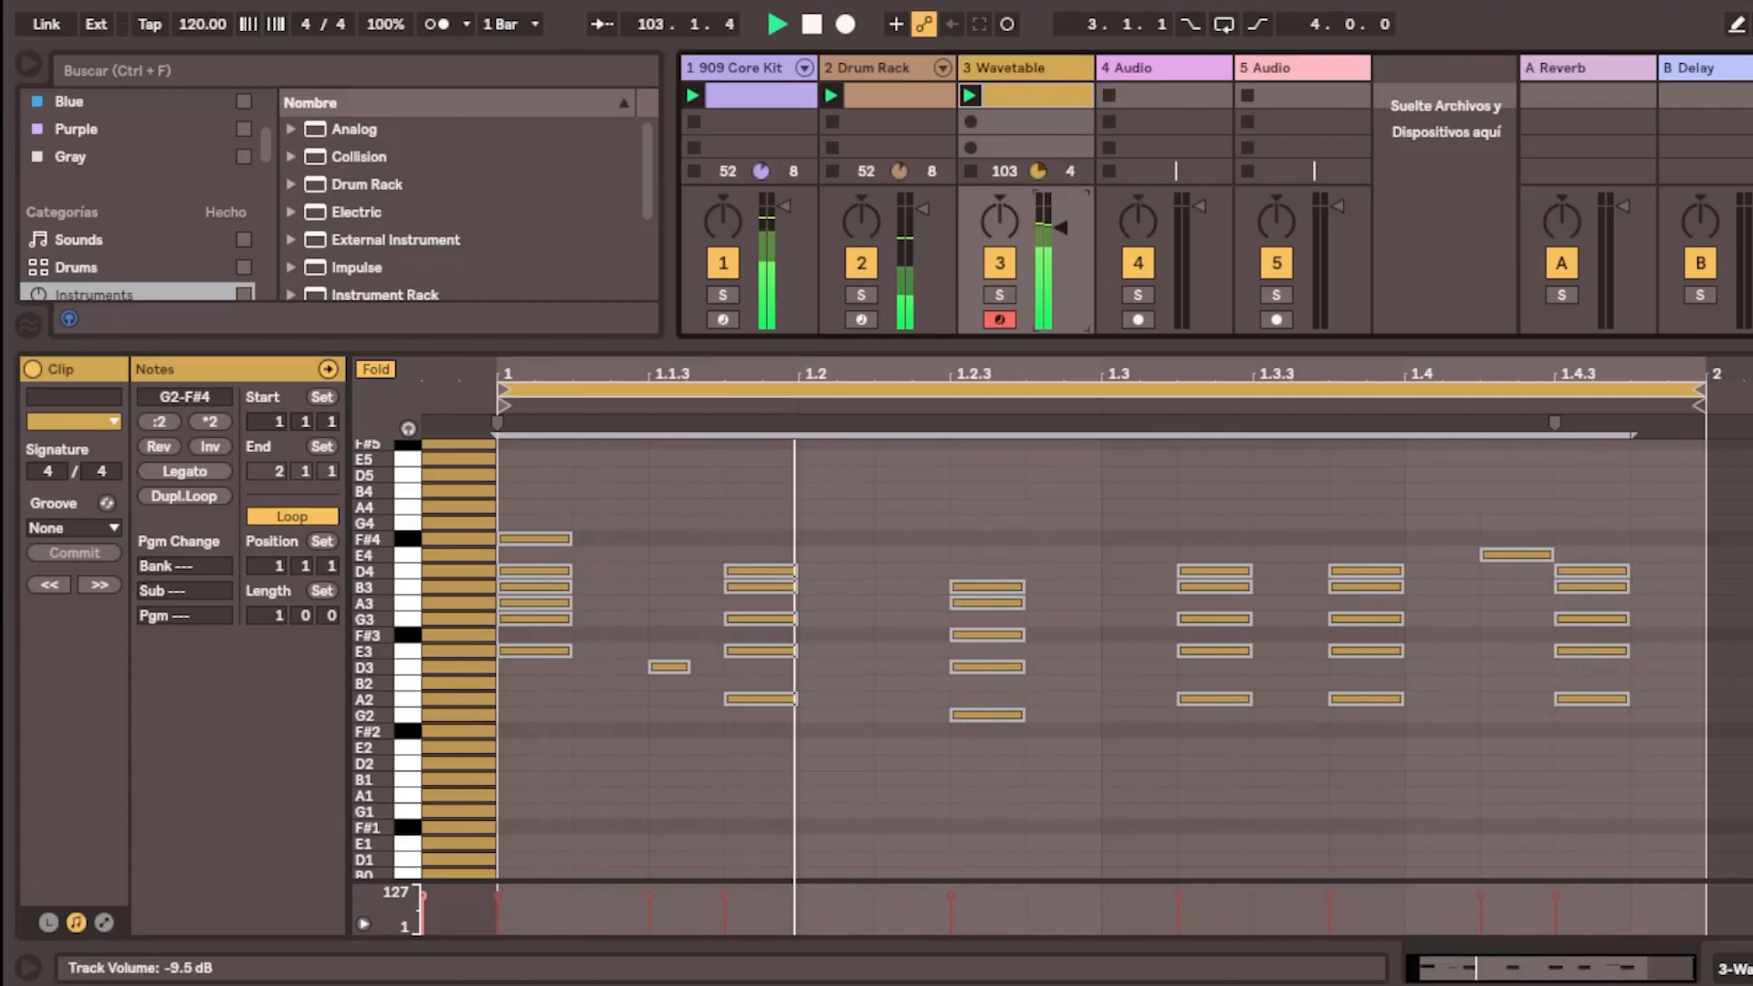
Look through the browser's plug-in folders for a bass instrument, including the contents of BazzISM2
click(1164, 92)
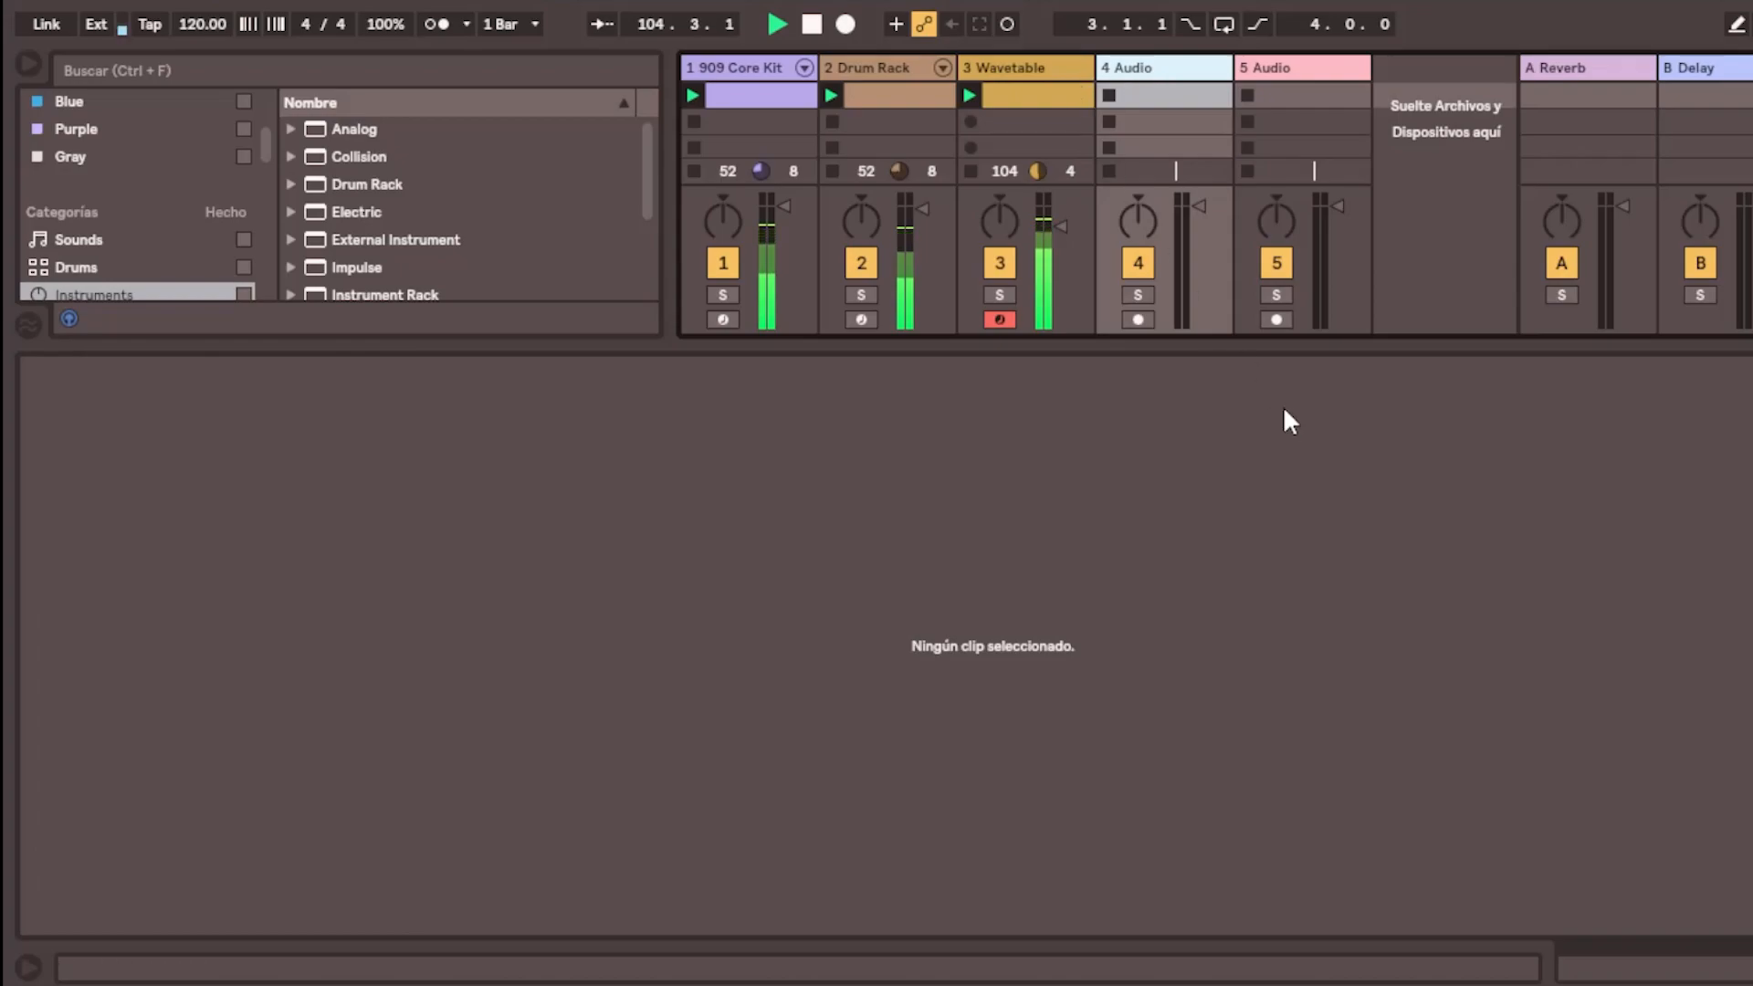
drag(1228, 346, 1260, 692)
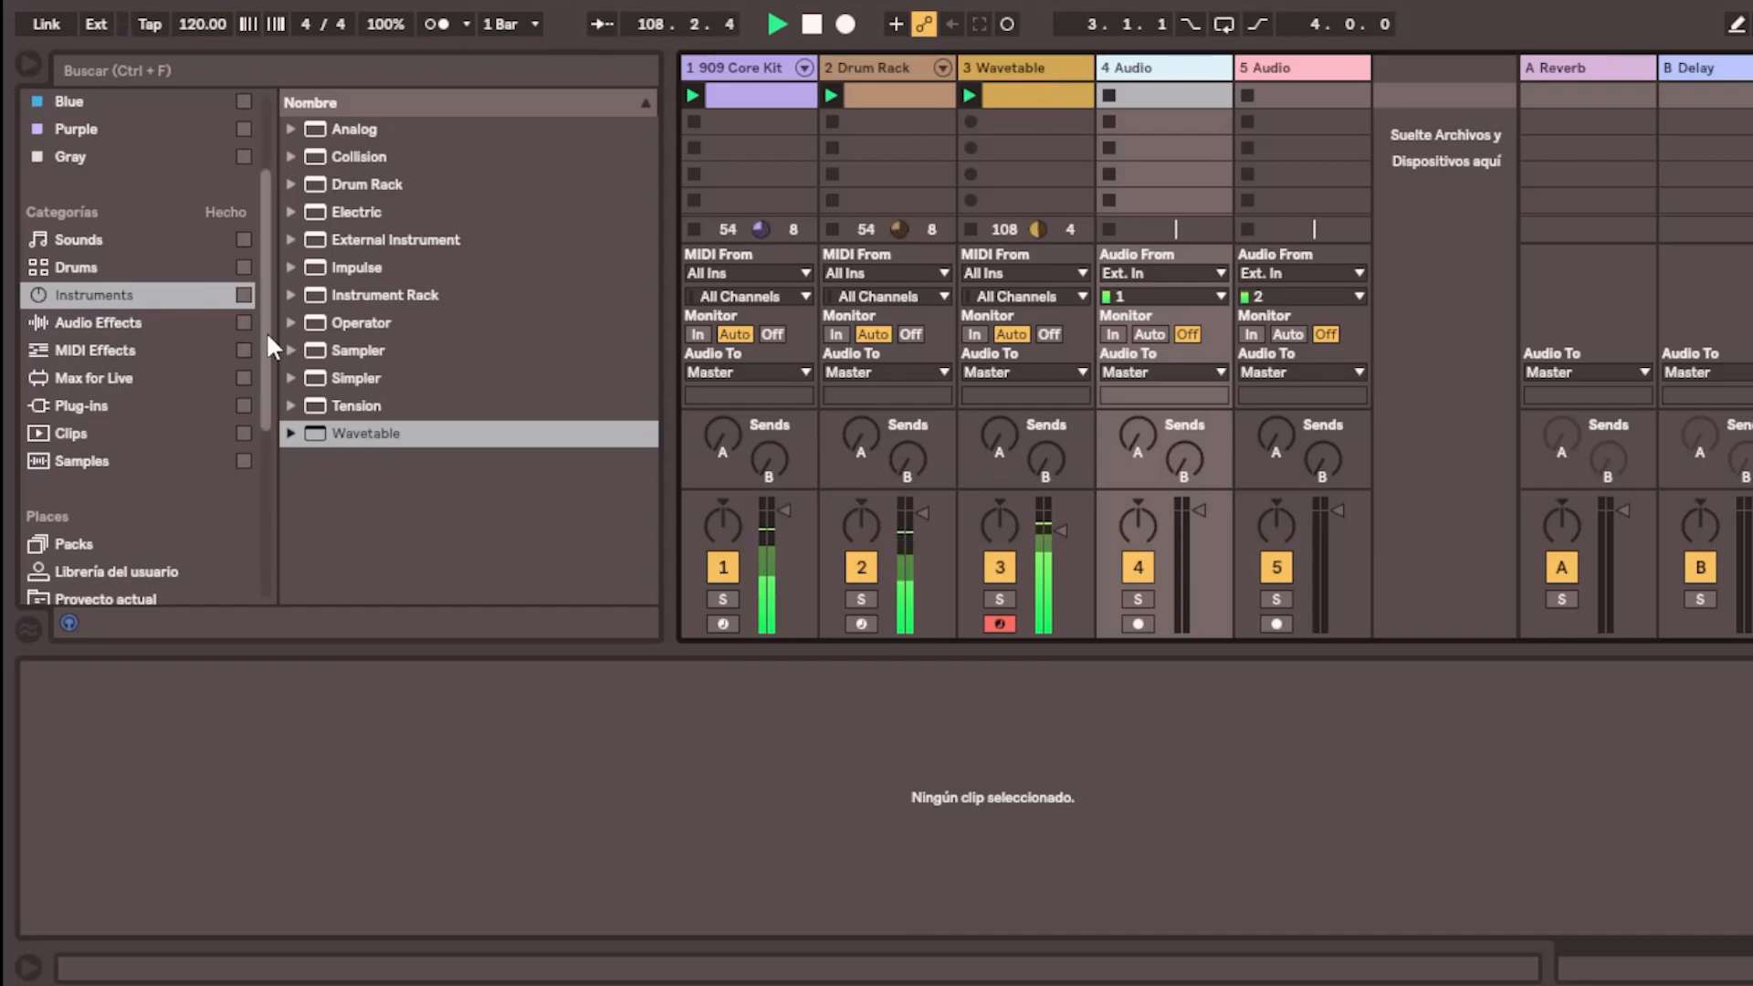
click(82, 405)
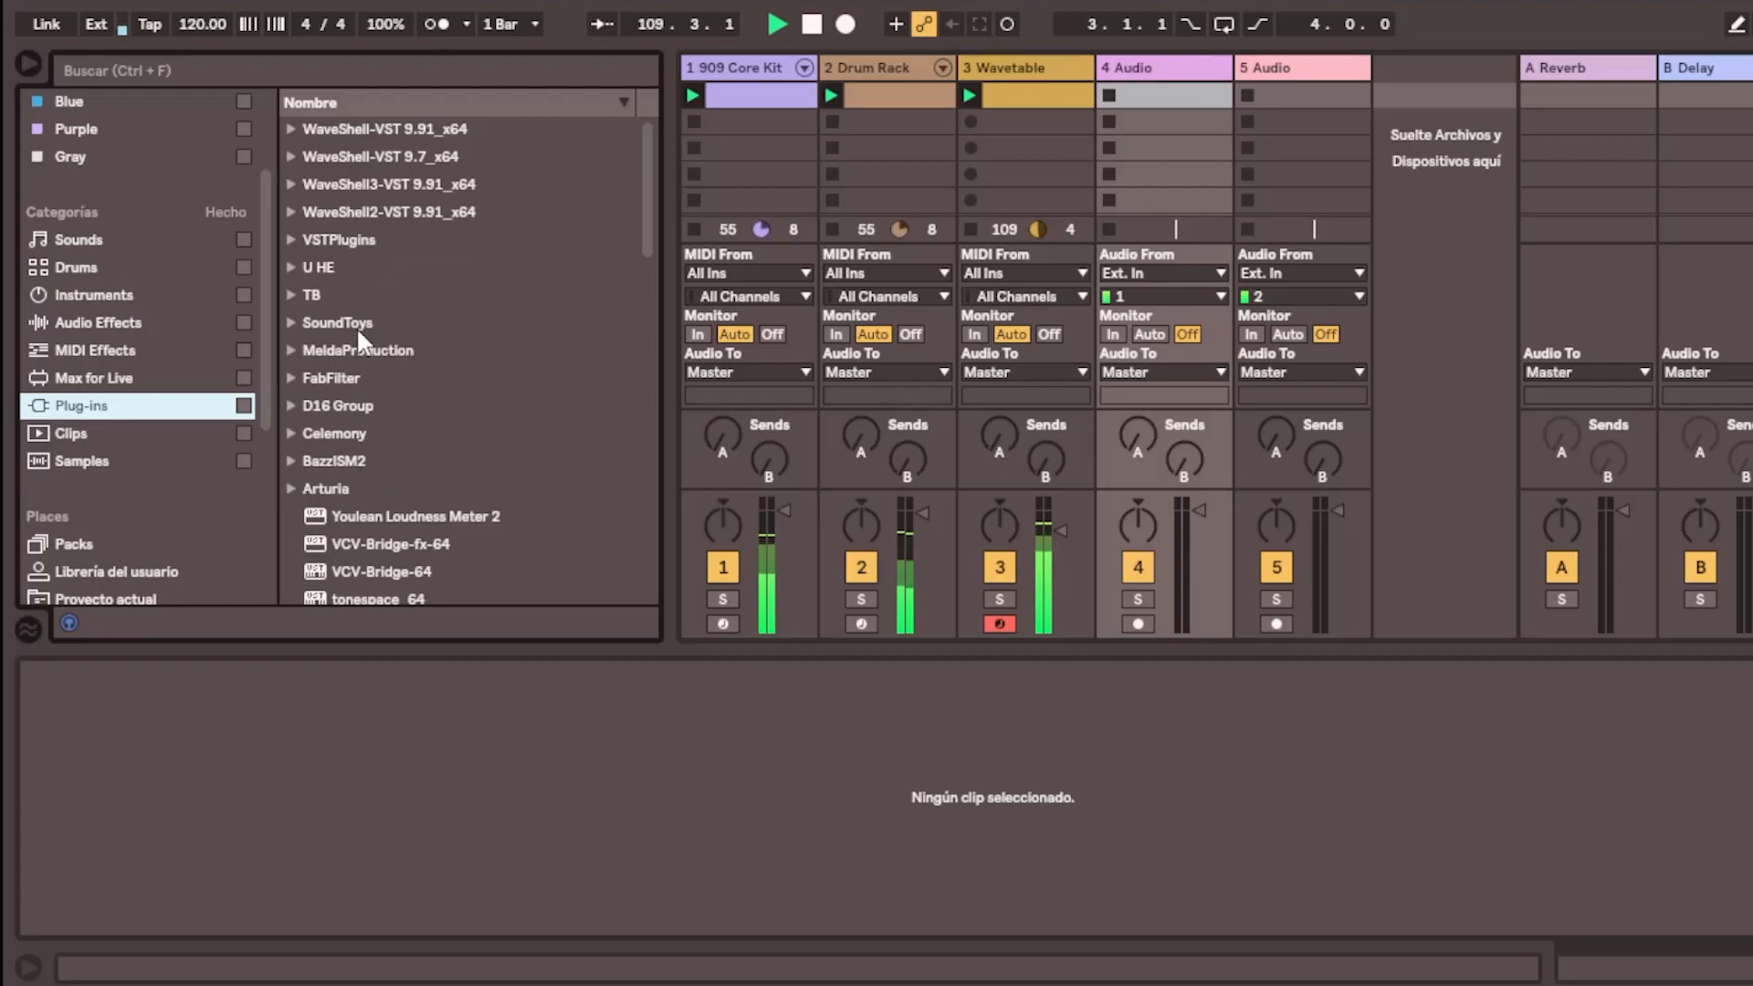
scroll(342, 335, down, 3)
scroll(376, 384, up, 3)
click(292, 462)
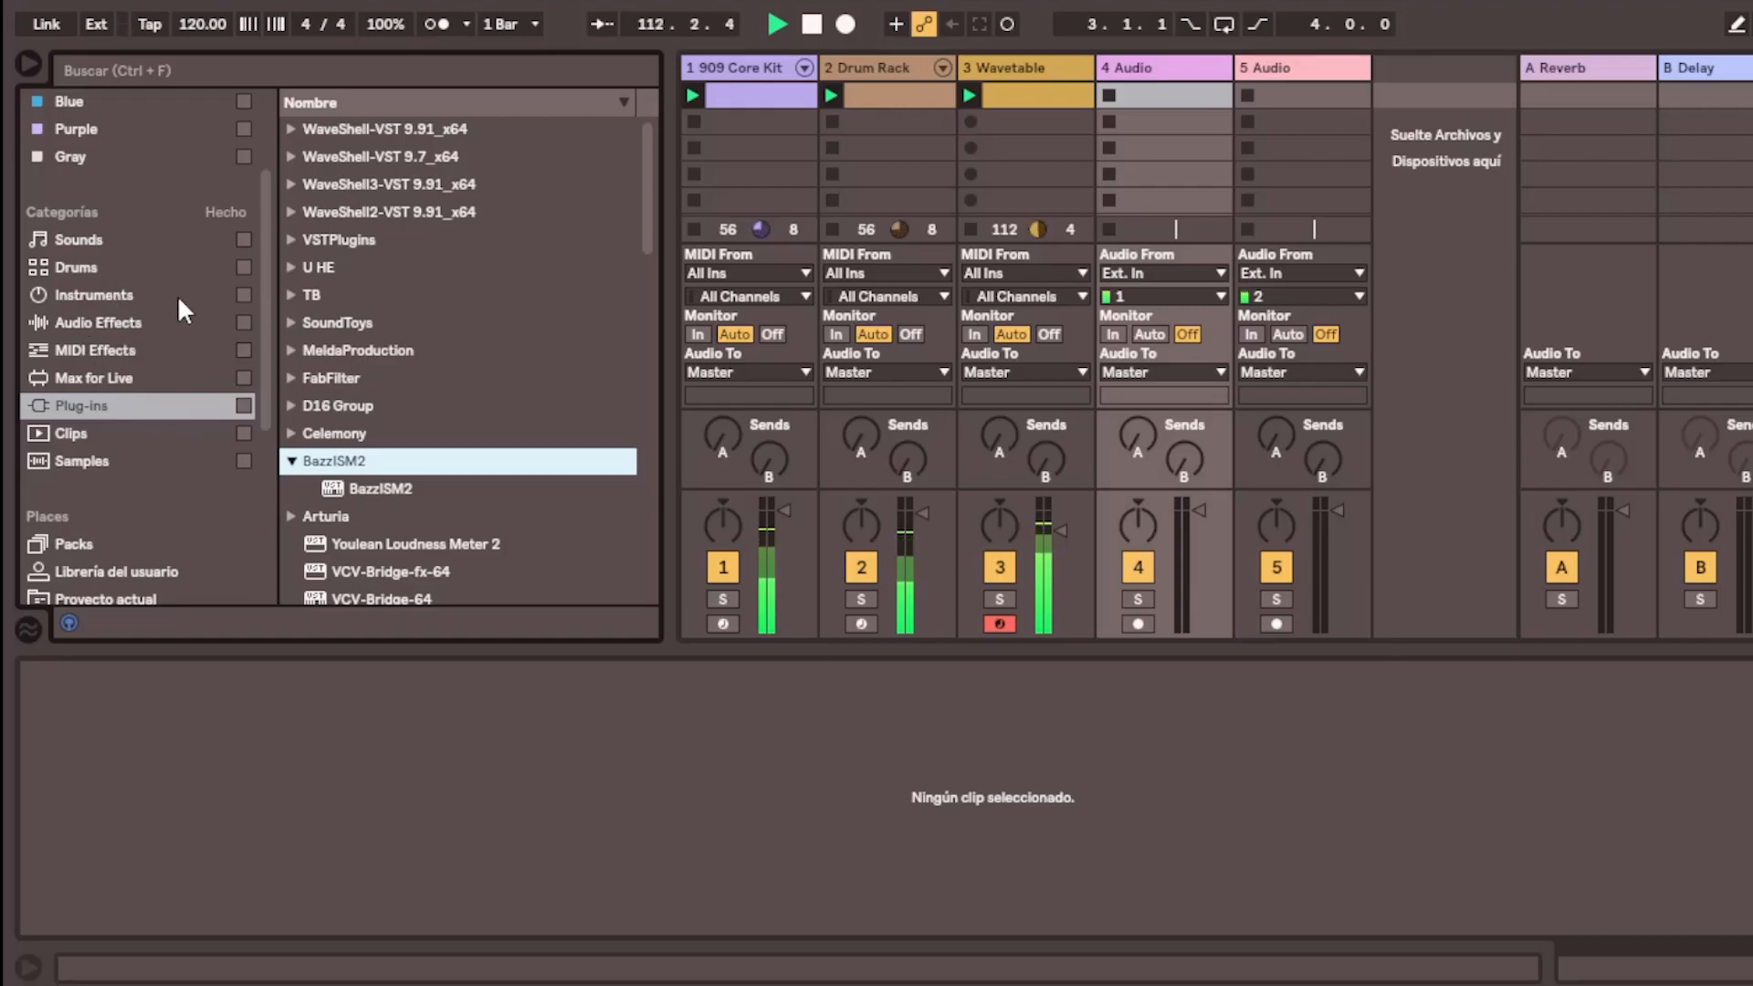
scroll(145, 348, down, 5)
scroll(129, 349, up, 3)
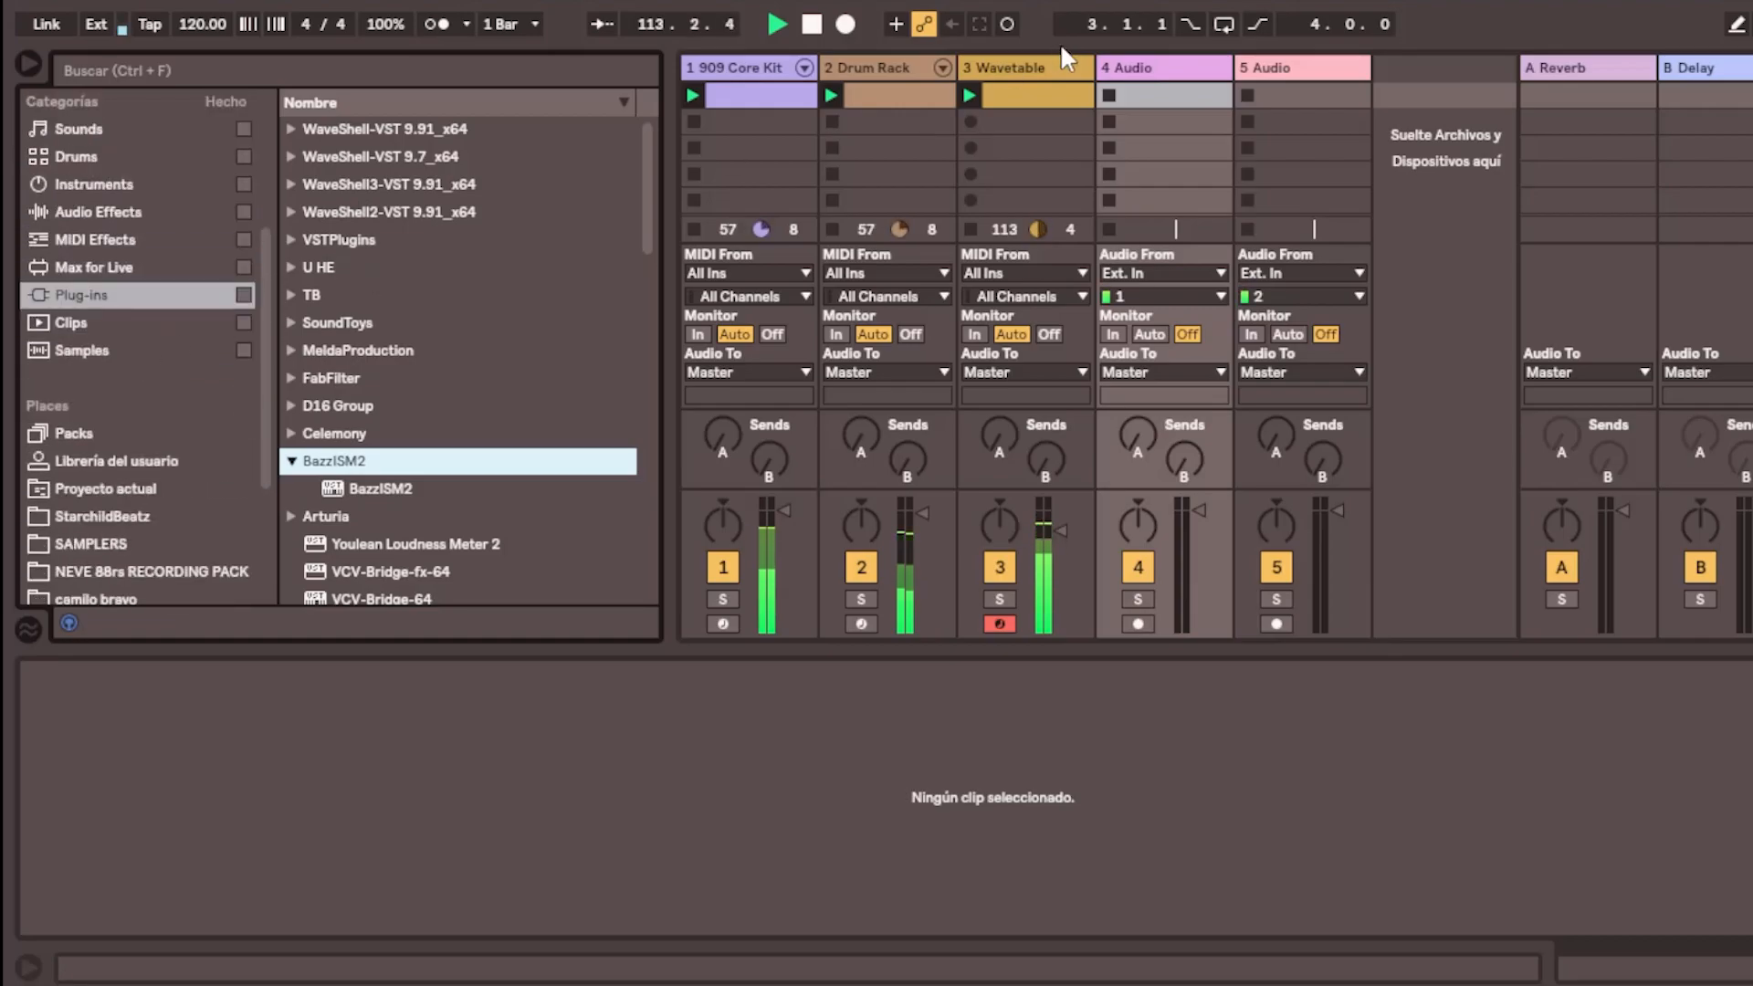
scroll(70, 301, up, 3)
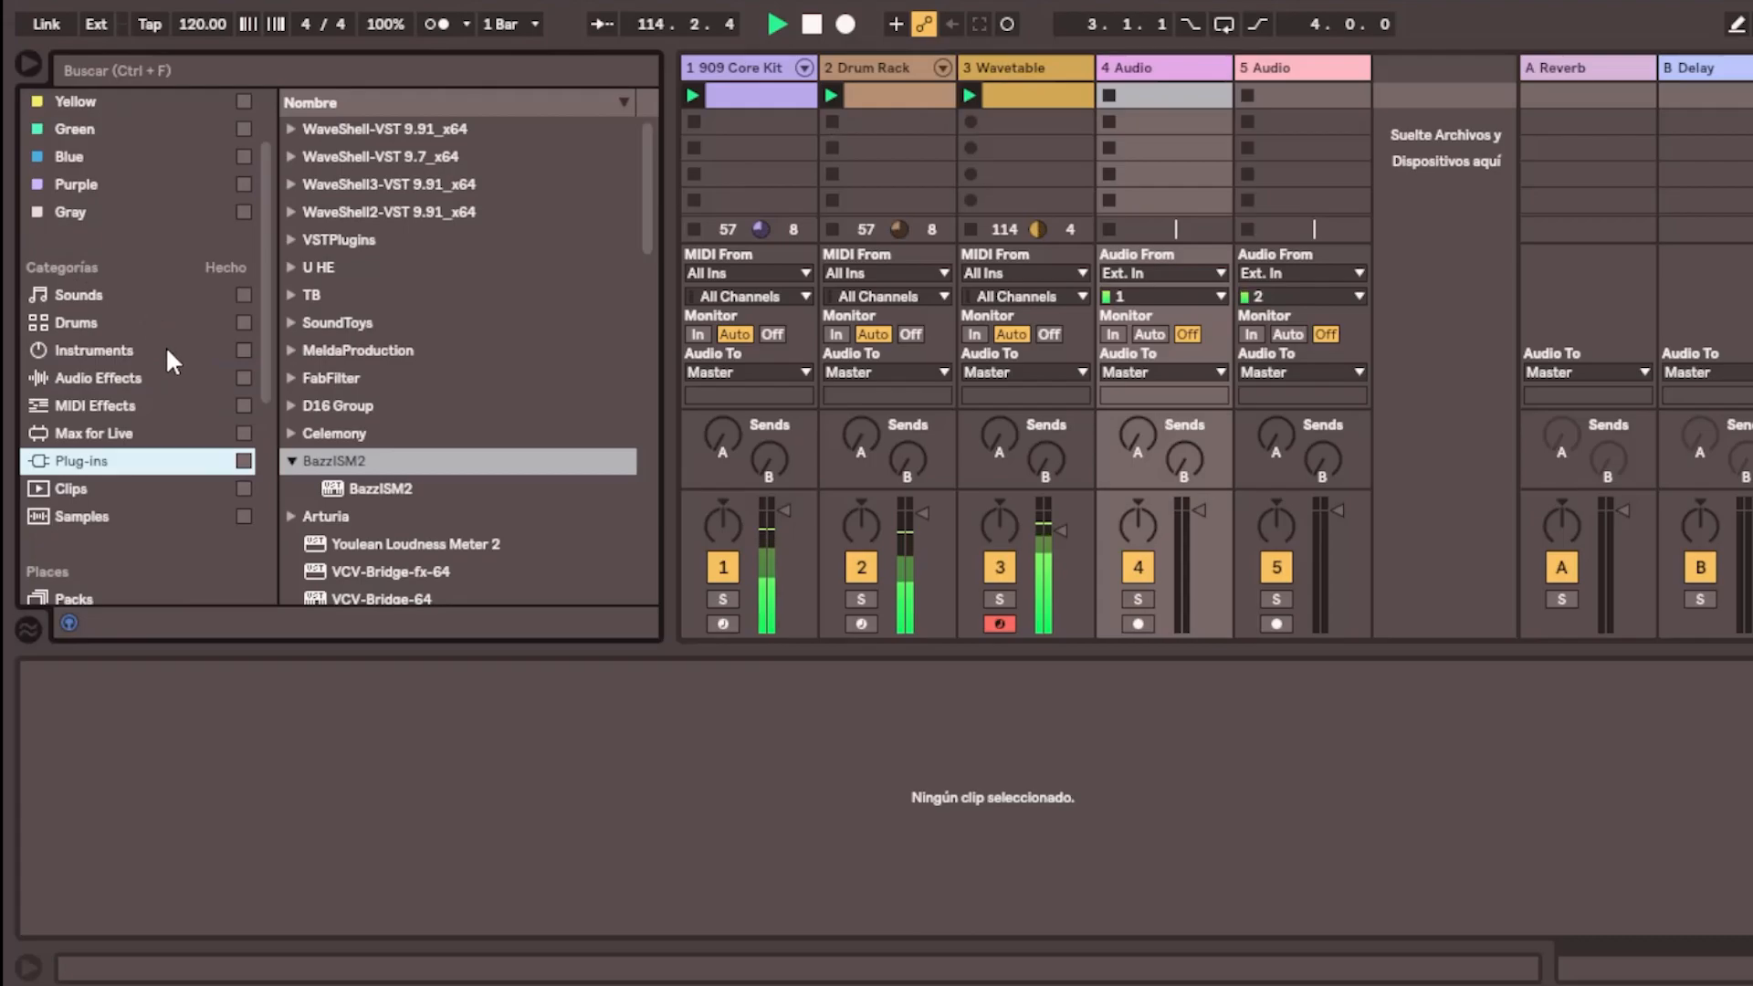
Show the Bass presets of the Operator instrument in the browser
click(119, 351)
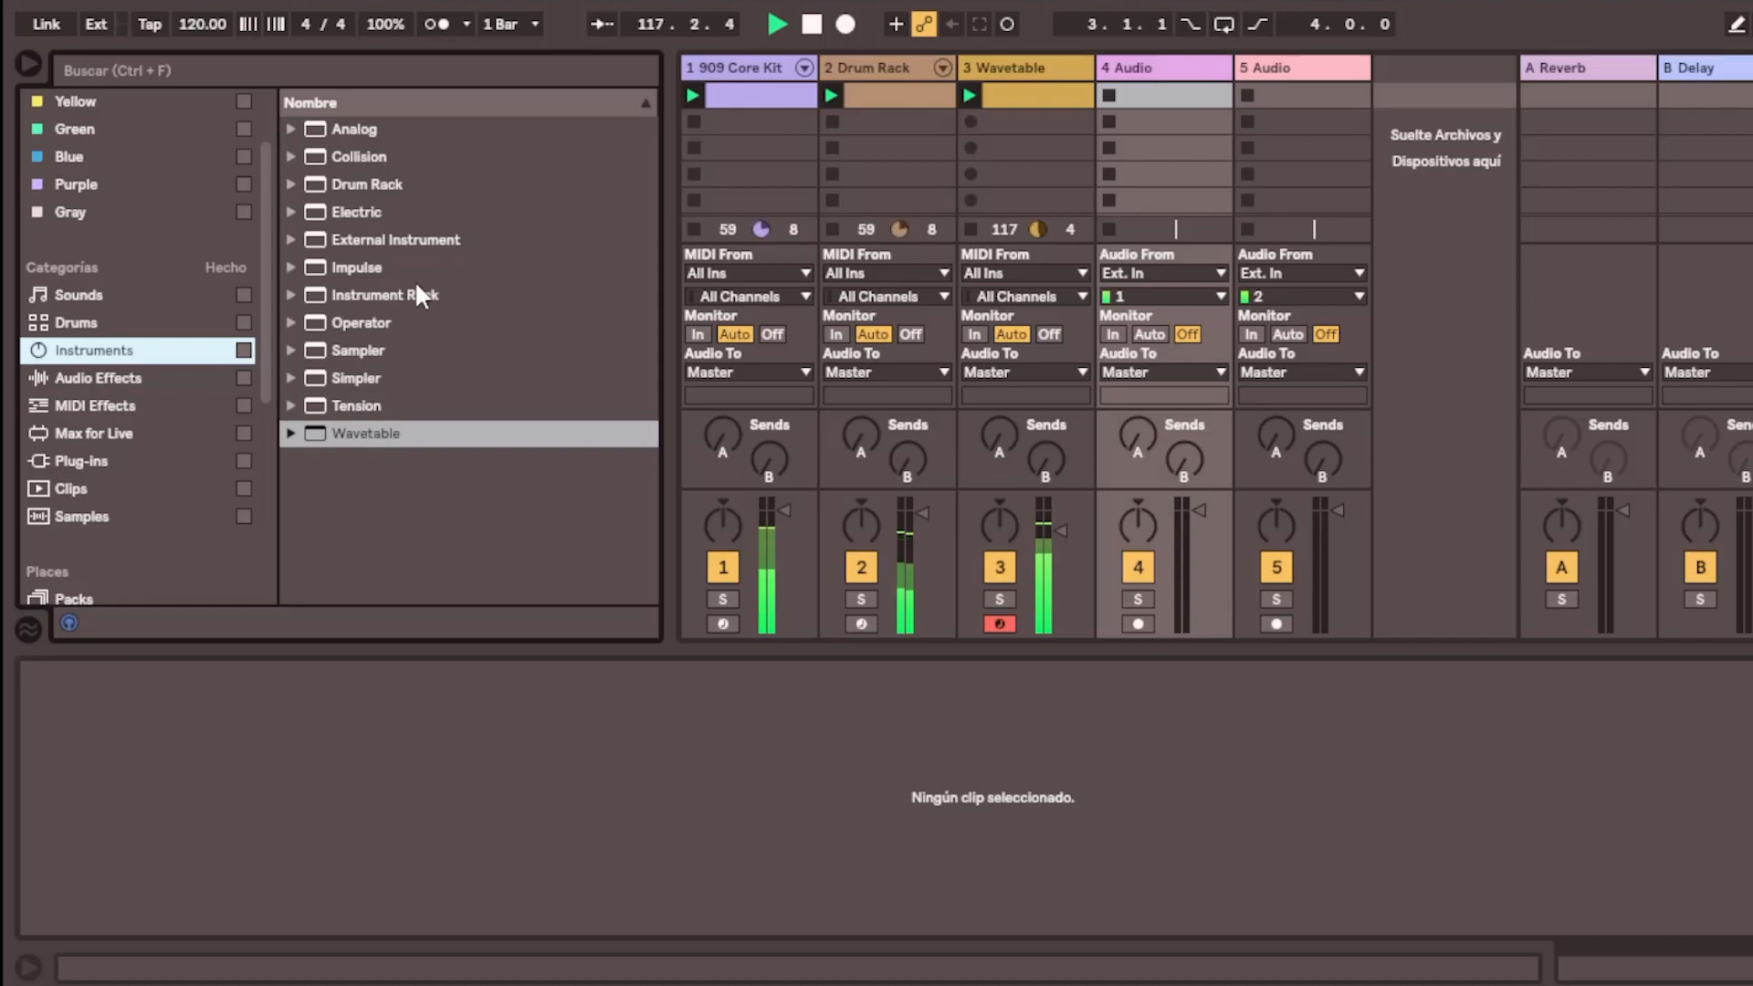
click(390, 325)
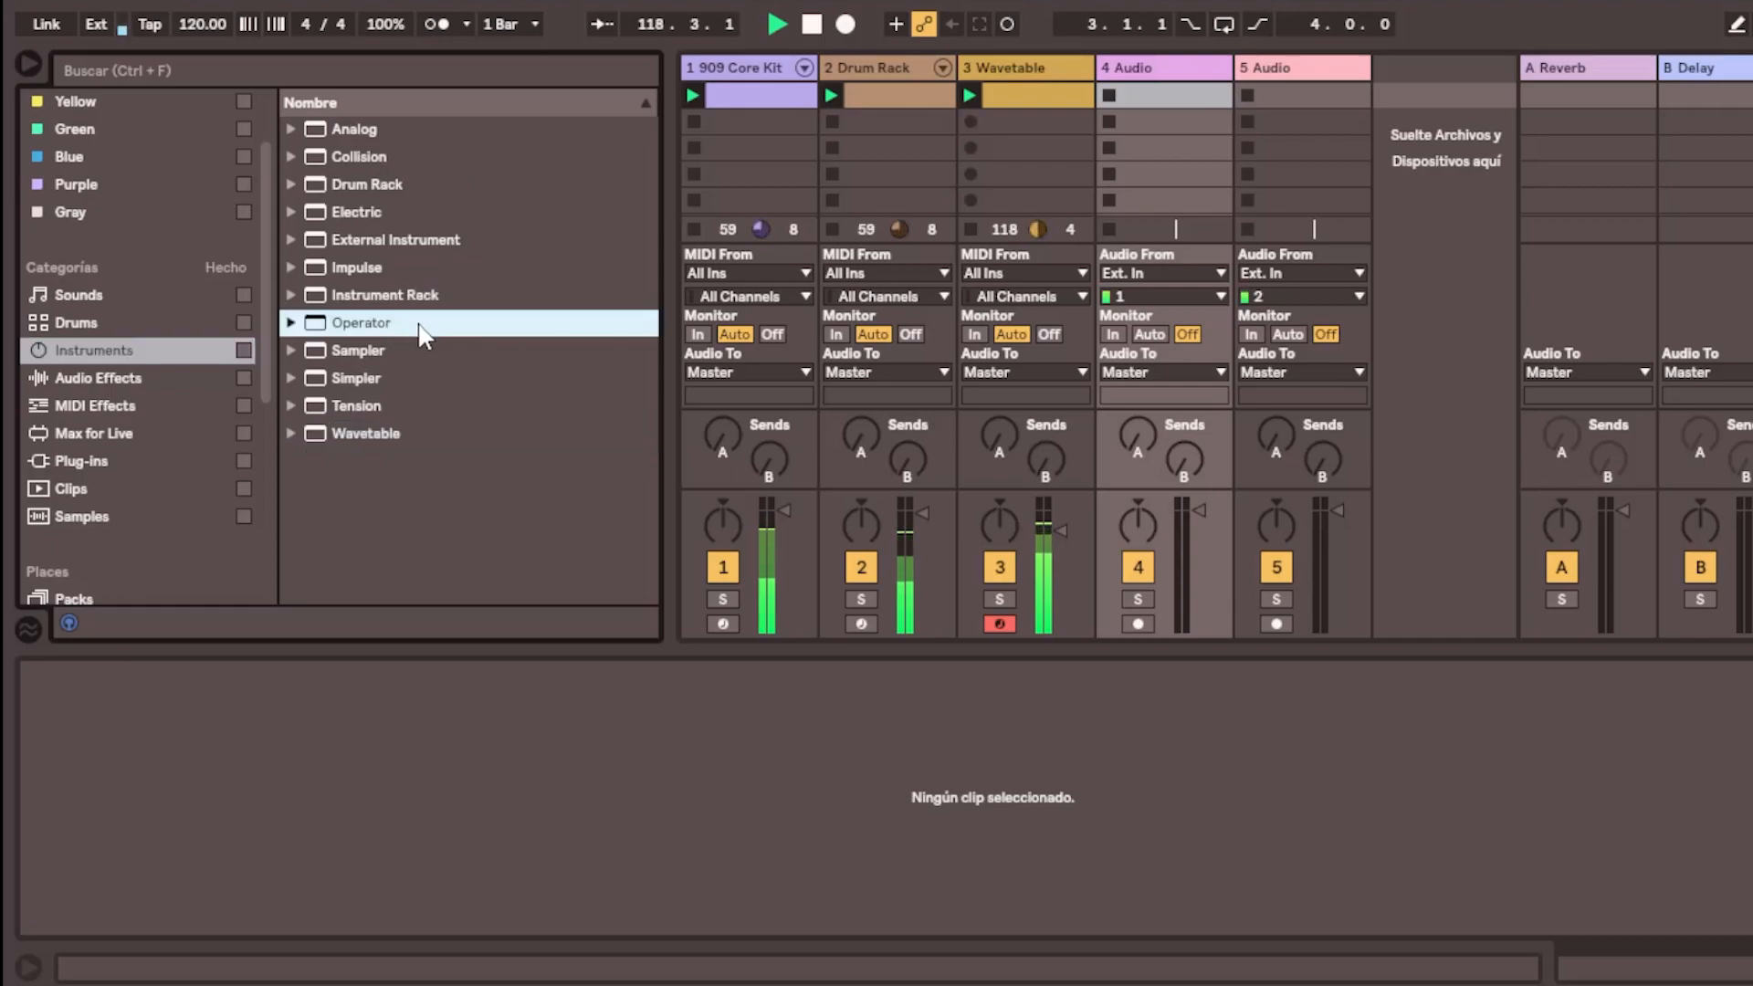
click(290, 322)
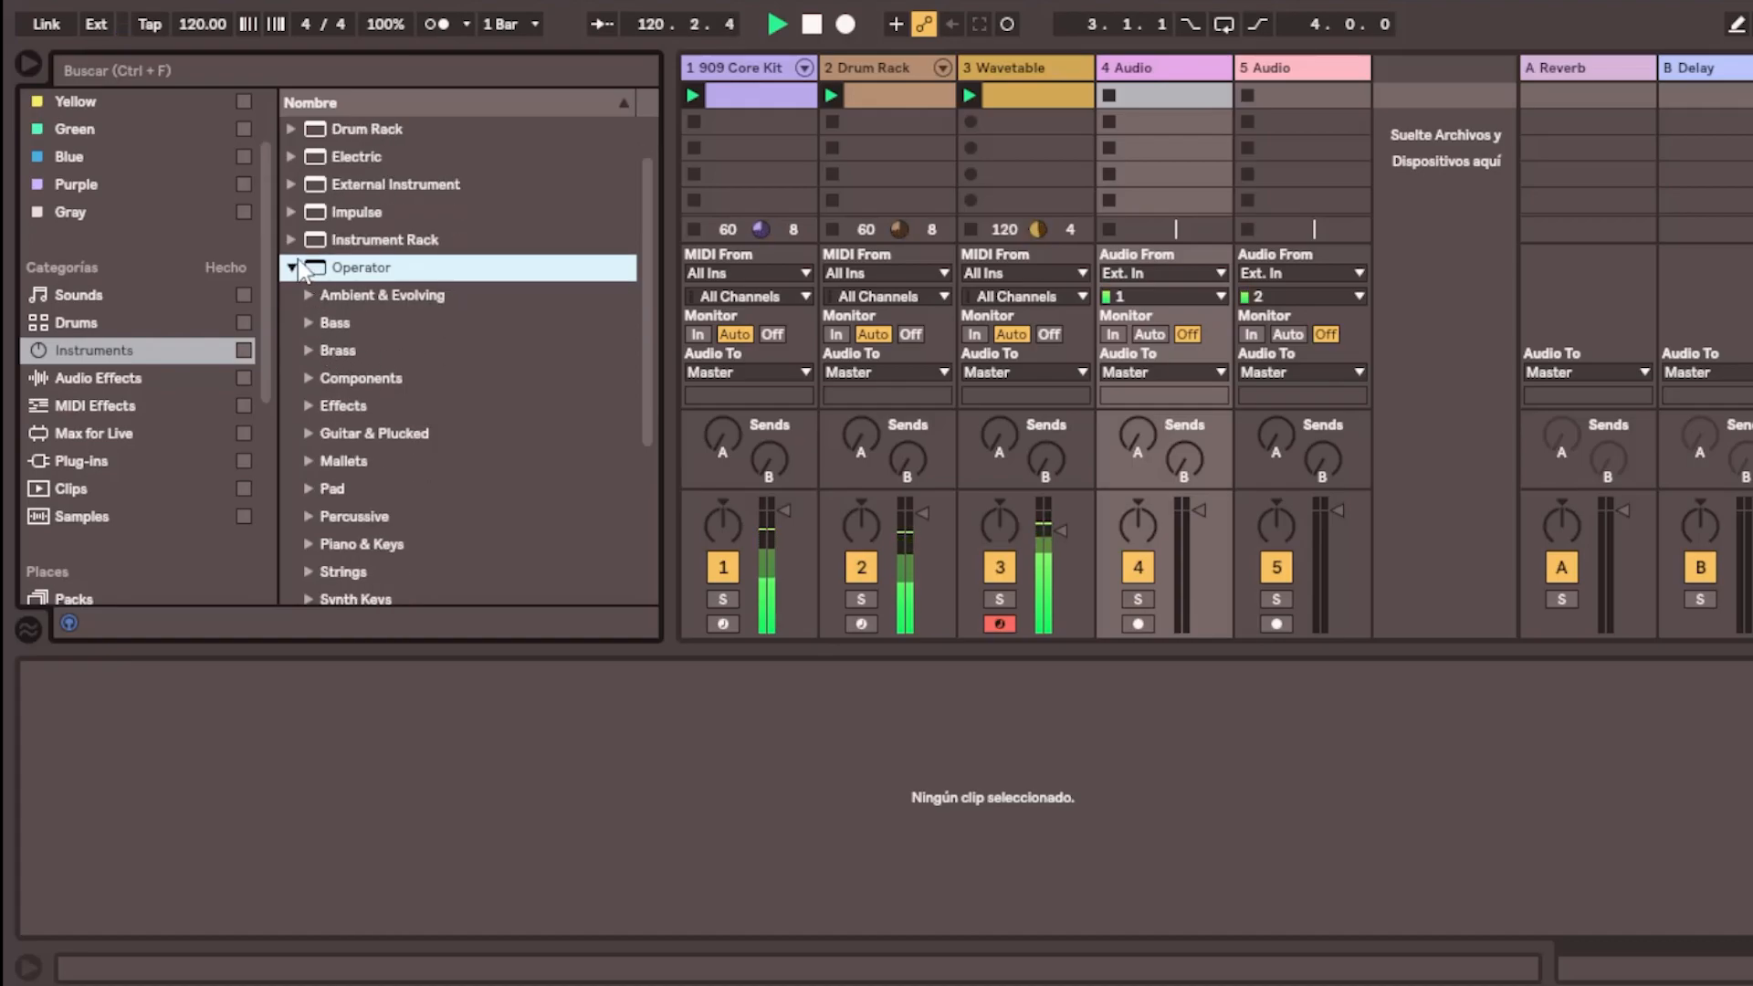
click(286, 267)
click(292, 323)
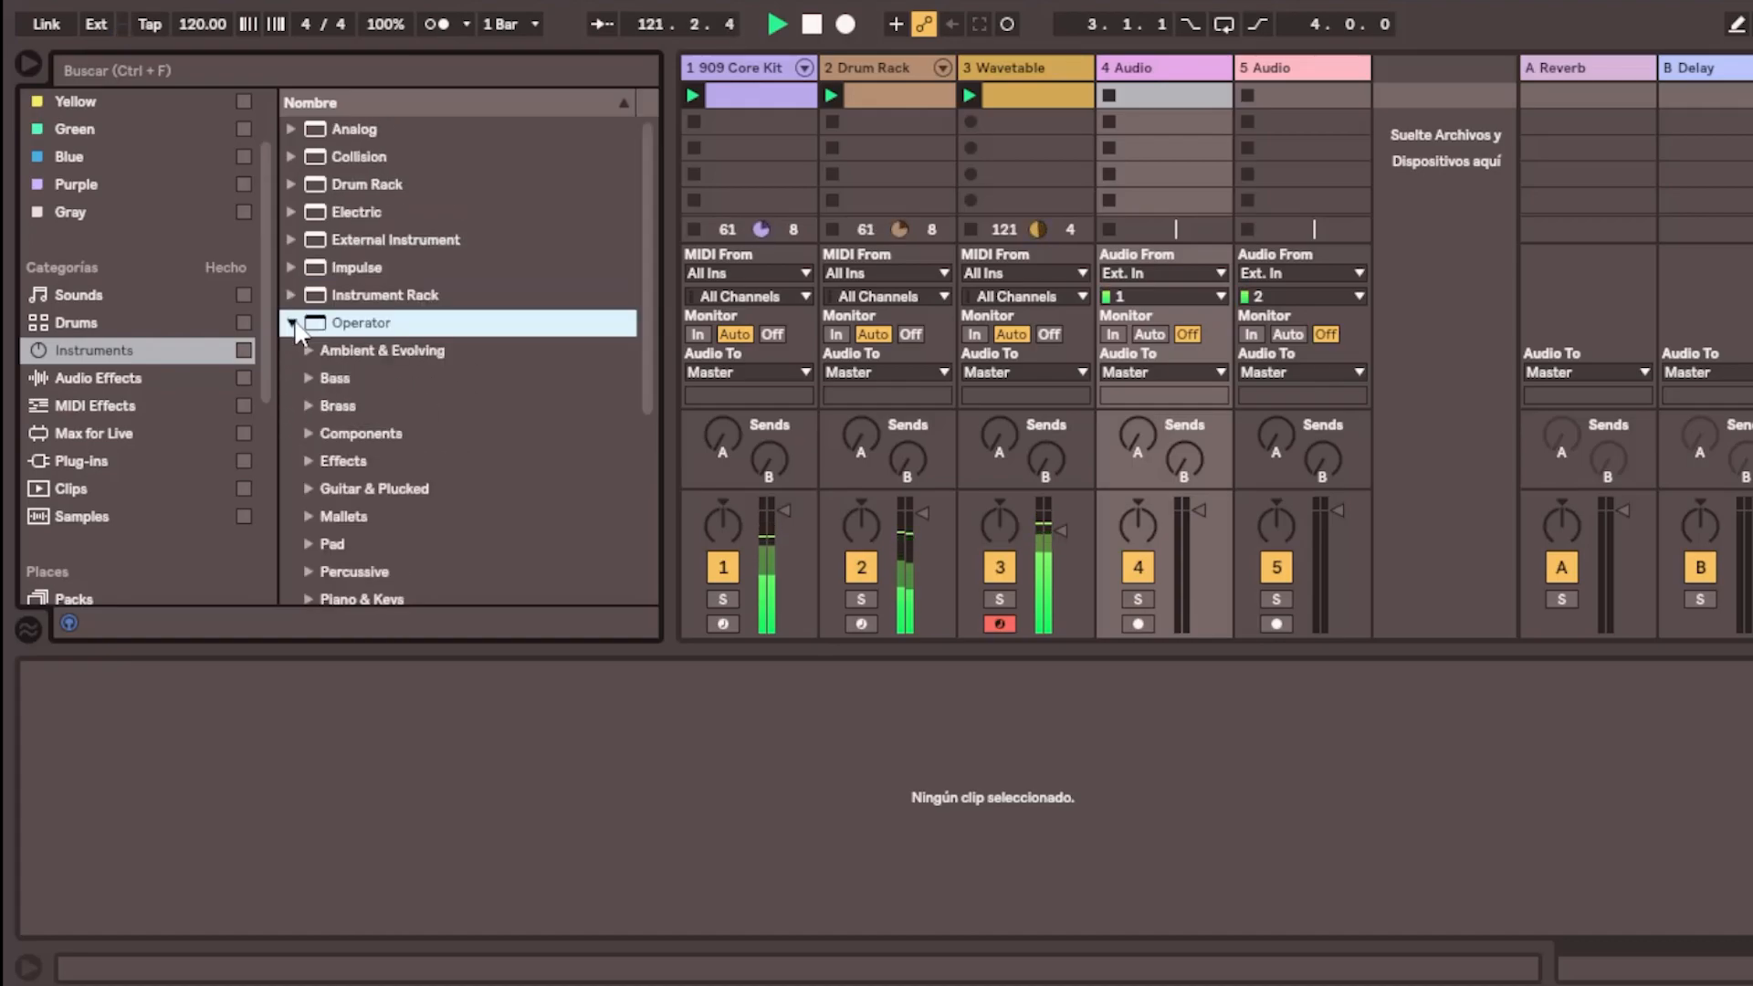
click(311, 321)
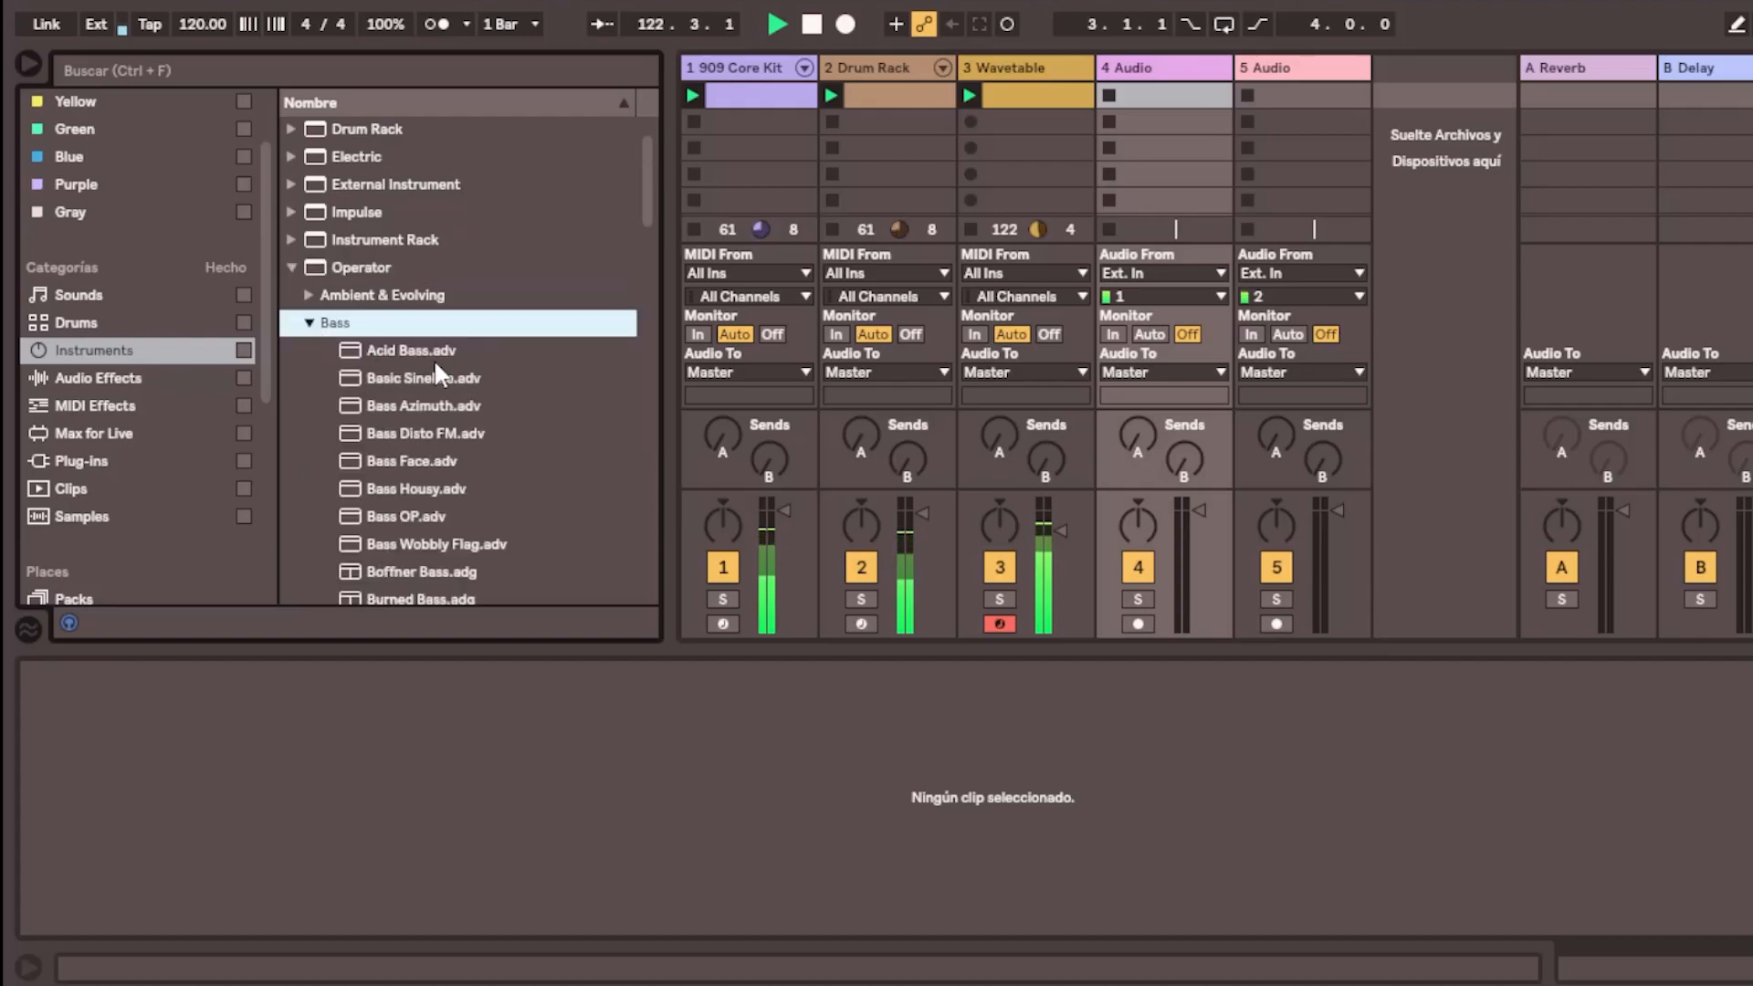
Preview the Operator bass presets from Acid Bass to Bass Wobbly Flag and select Bass Housy
click(433, 355)
click(416, 376)
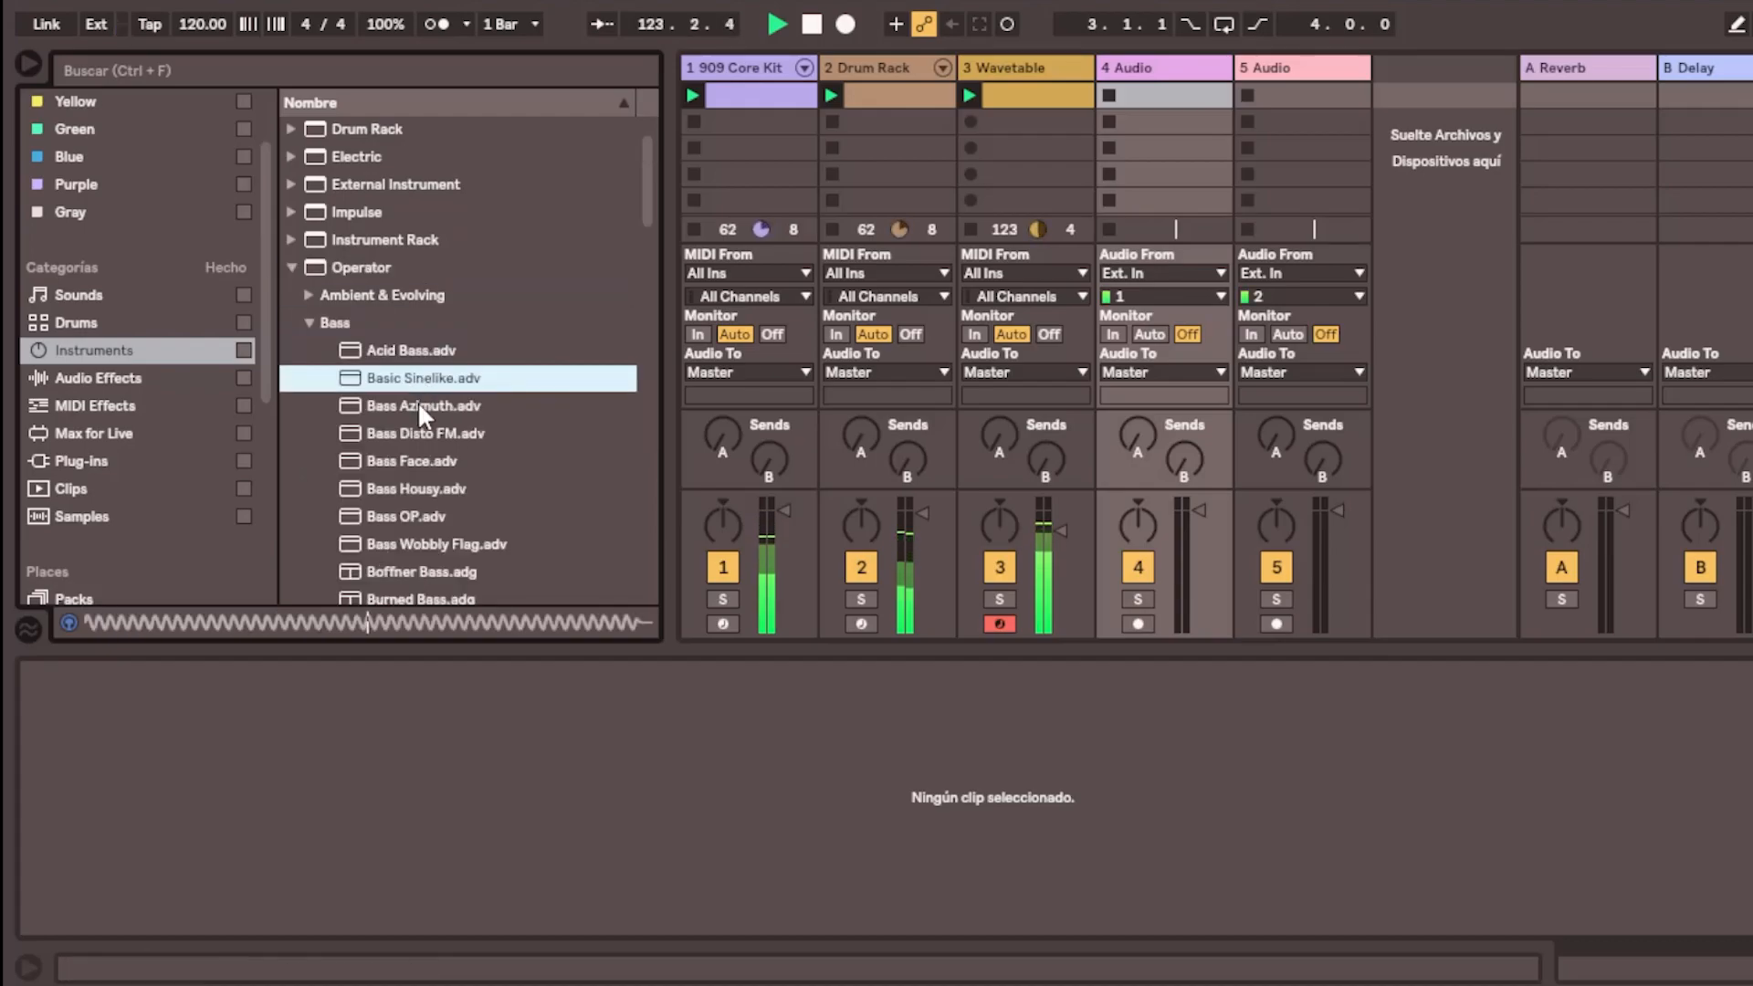
click(418, 404)
click(424, 435)
click(420, 458)
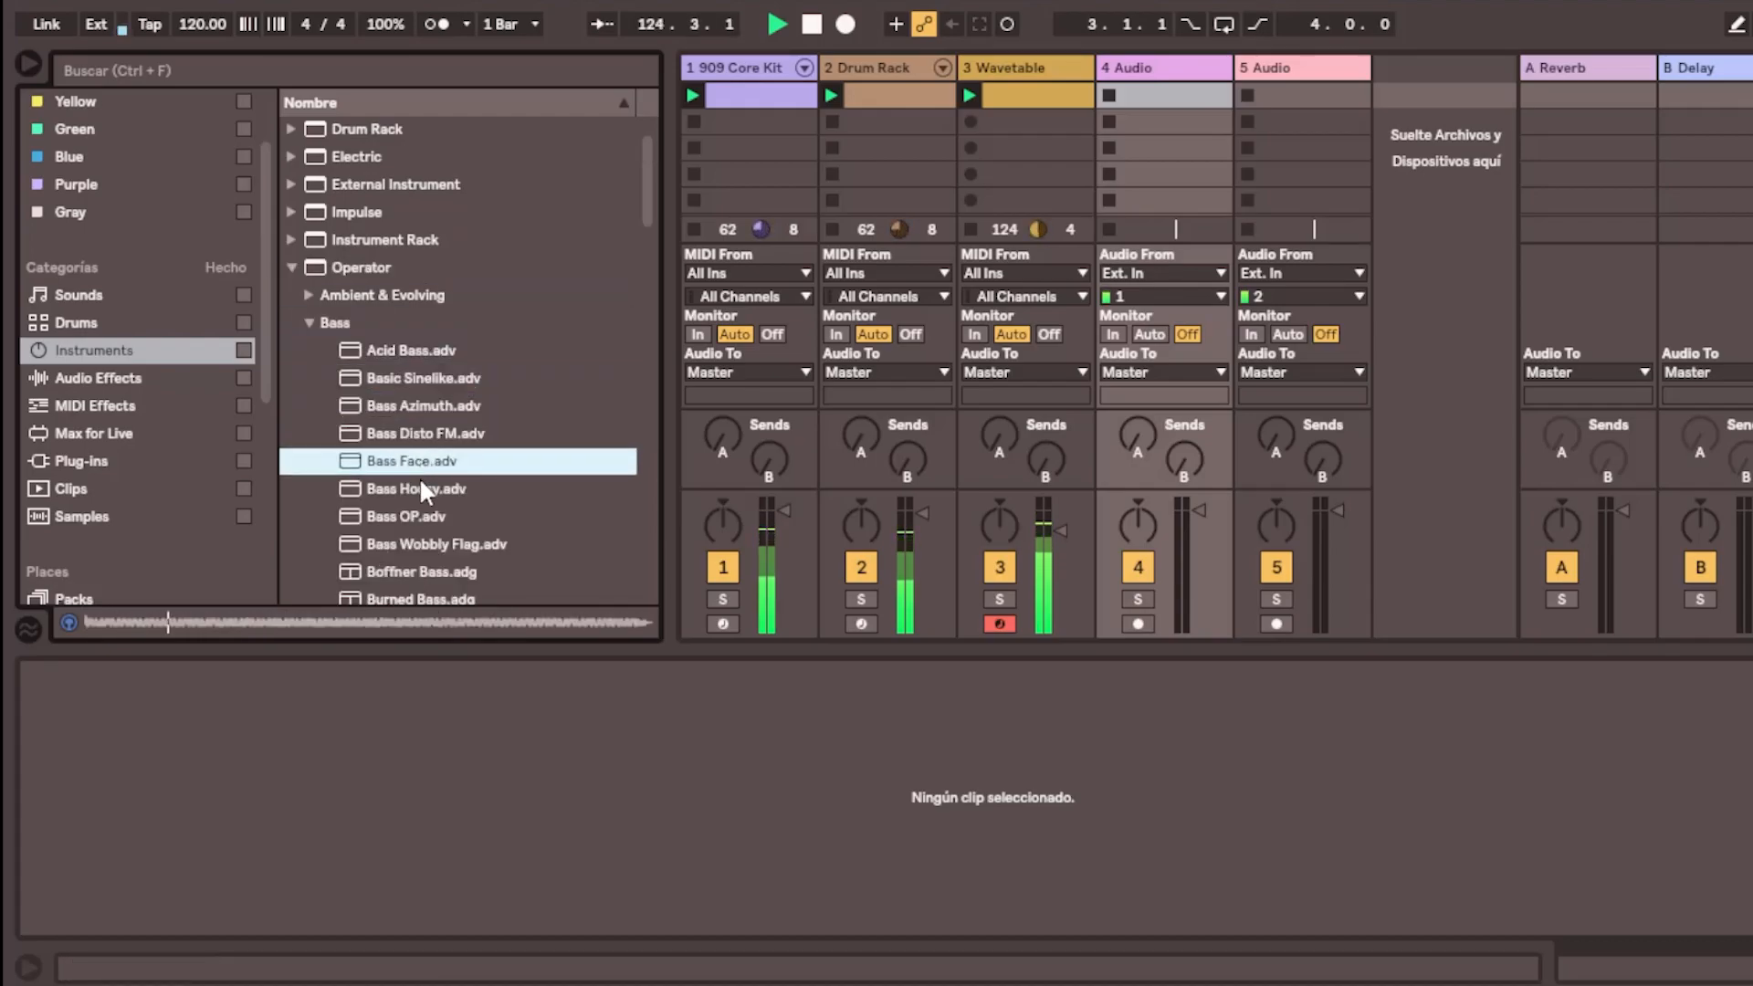
click(421, 488)
click(419, 515)
click(420, 540)
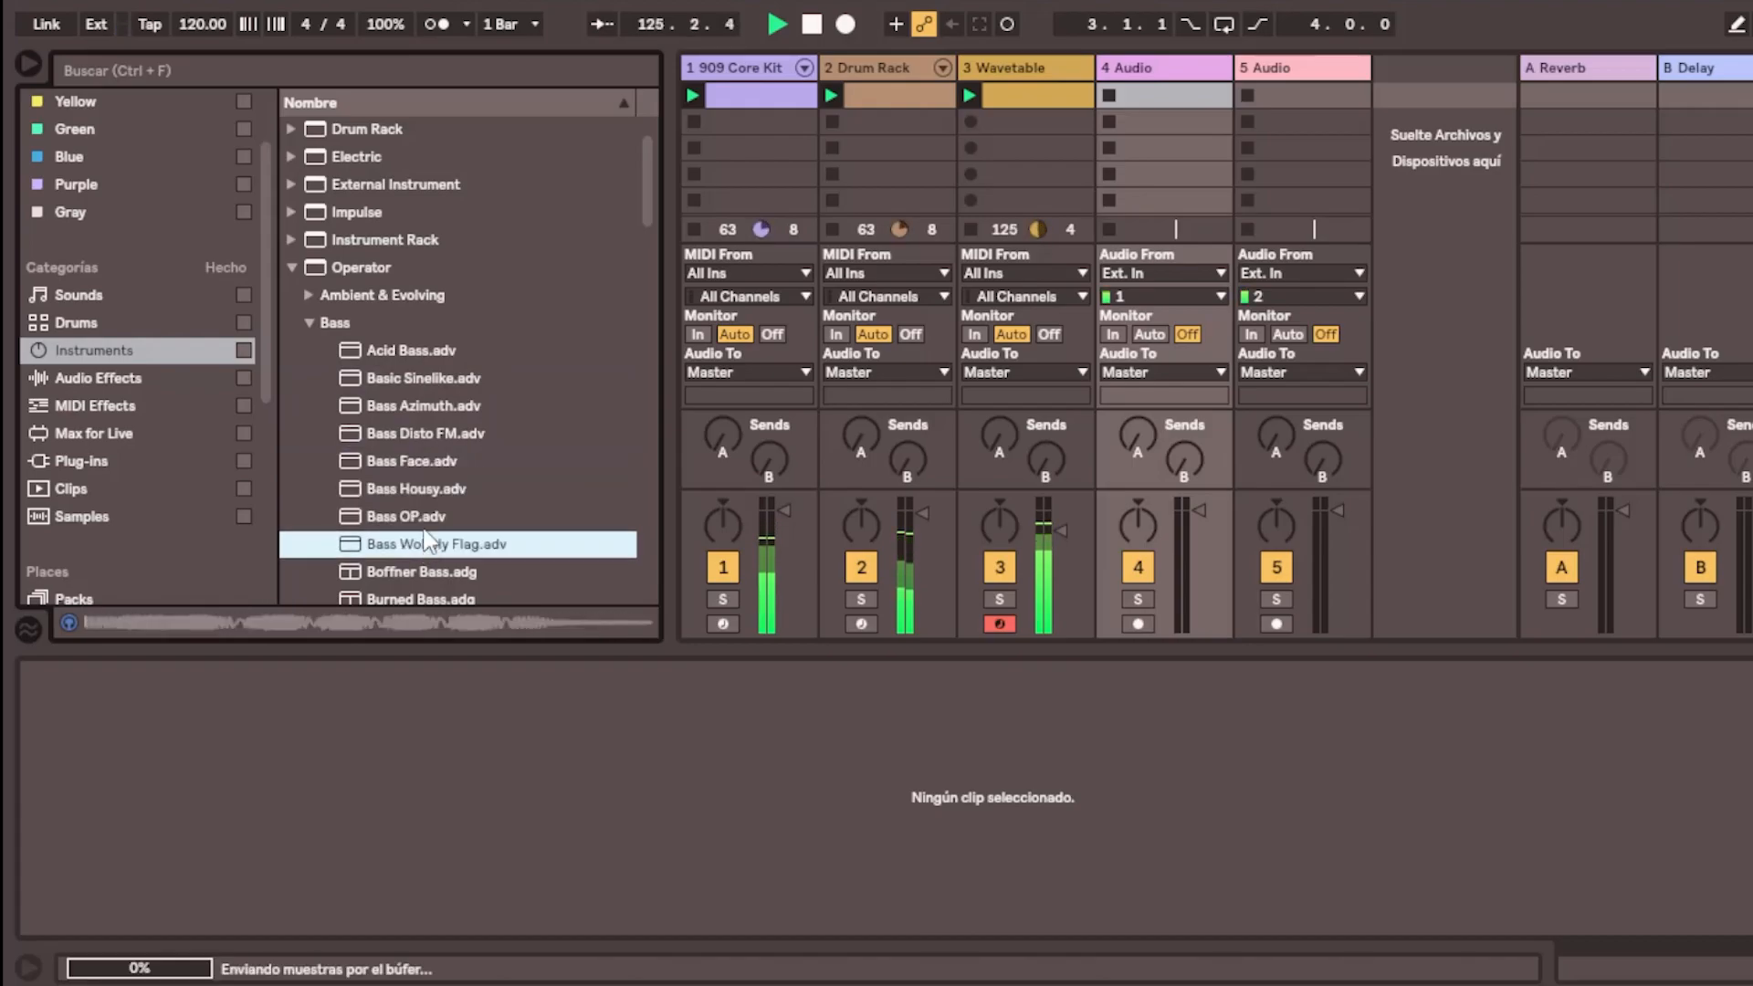
click(415, 493)
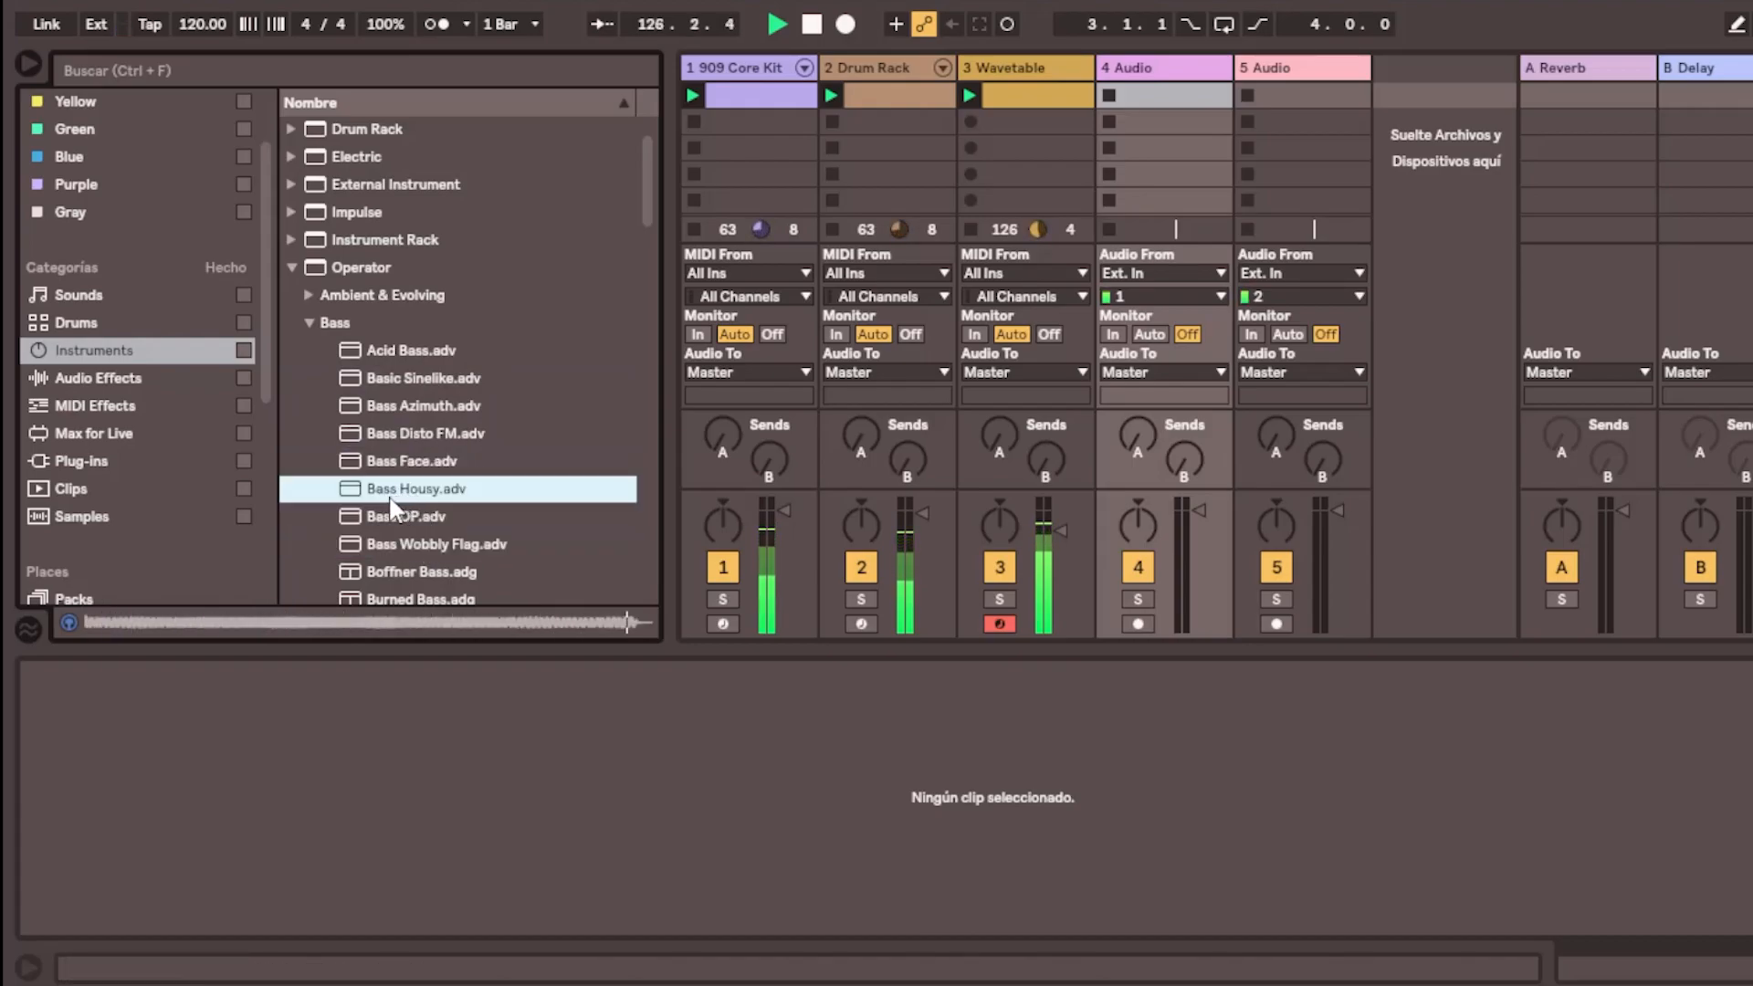
Insert a new MIDI track after the Wavetable track and load the Bass Housy preset onto it
drag(747, 508, 425, 481)
right_click(1037, 68)
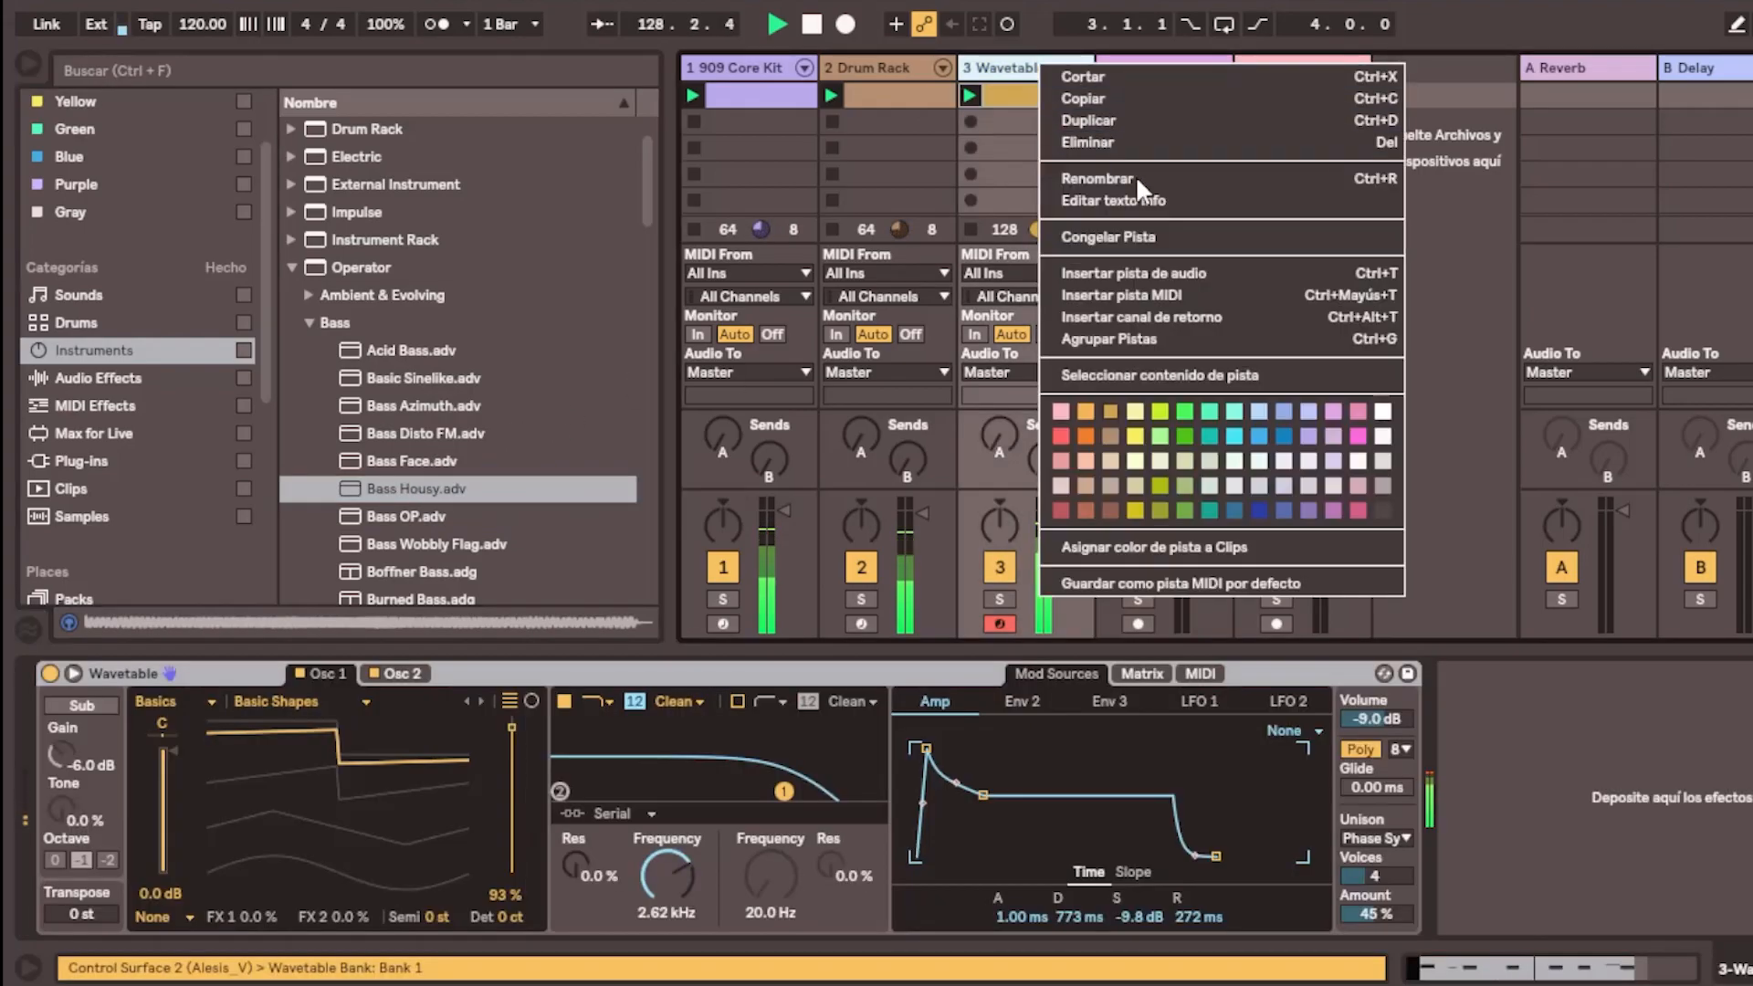
click(1141, 296)
drag(425, 501, 1196, 73)
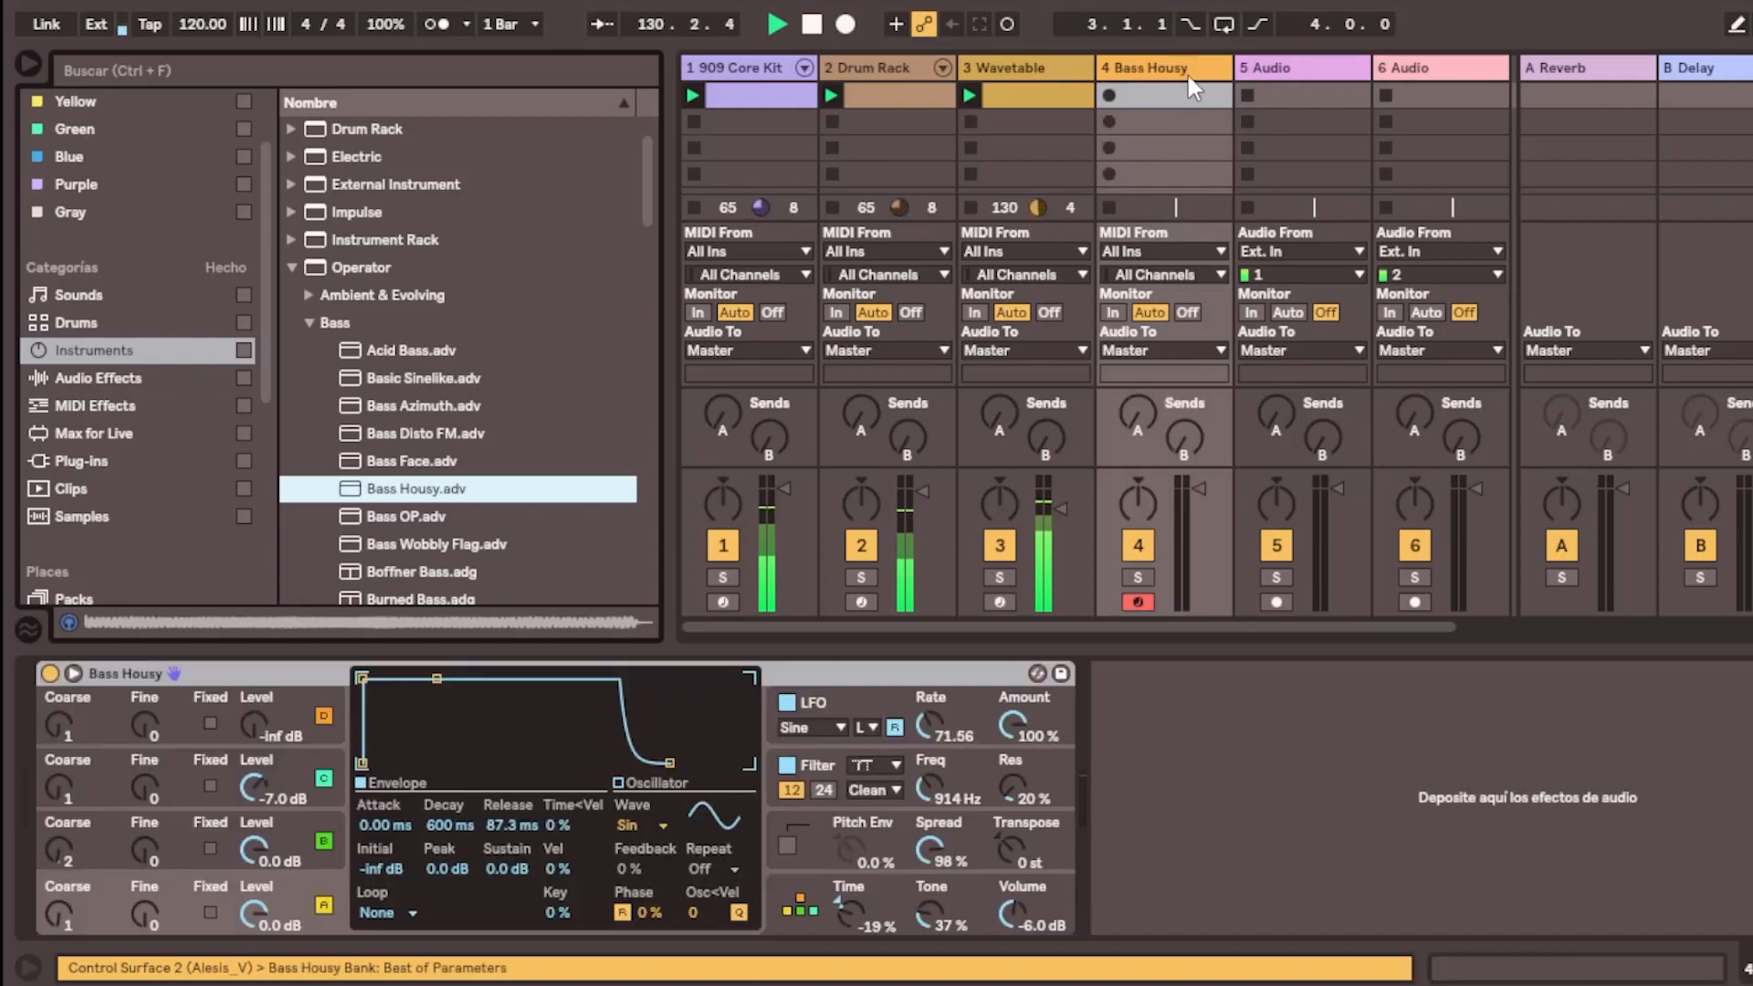
Create an empty MIDI clip in the first slot of the Bass Housy track and enlarge its note editor
double_click(1182, 94)
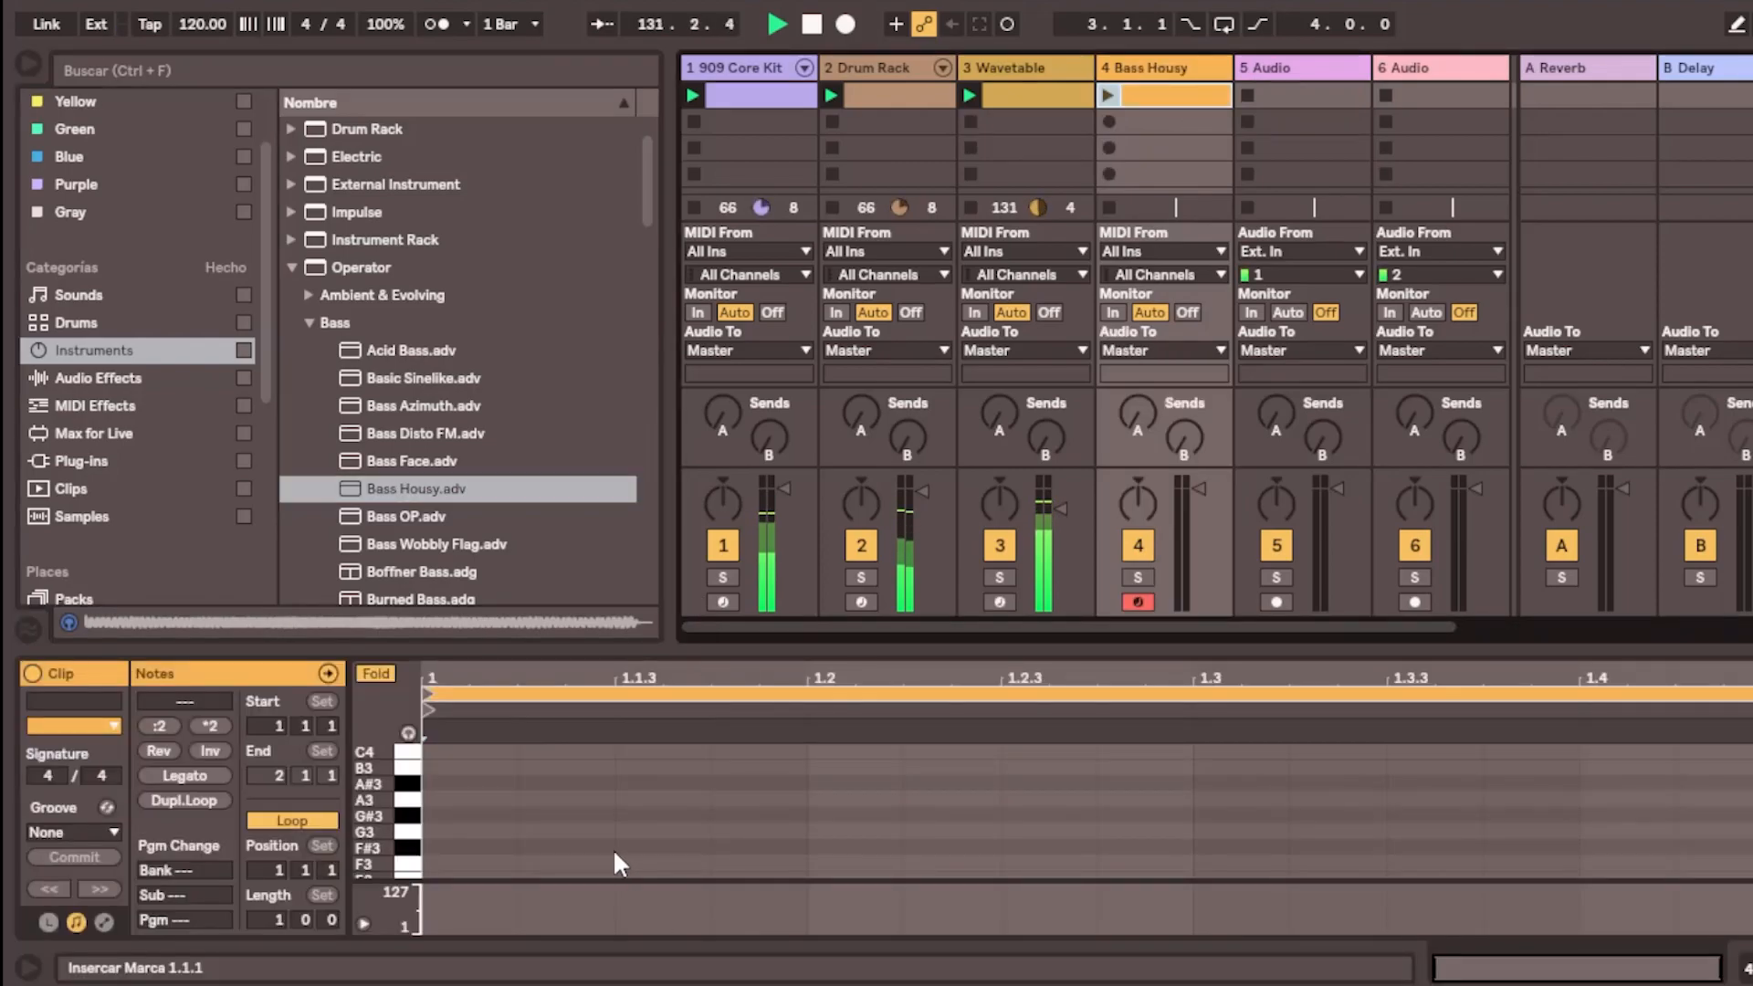
drag(825, 649, 871, 500)
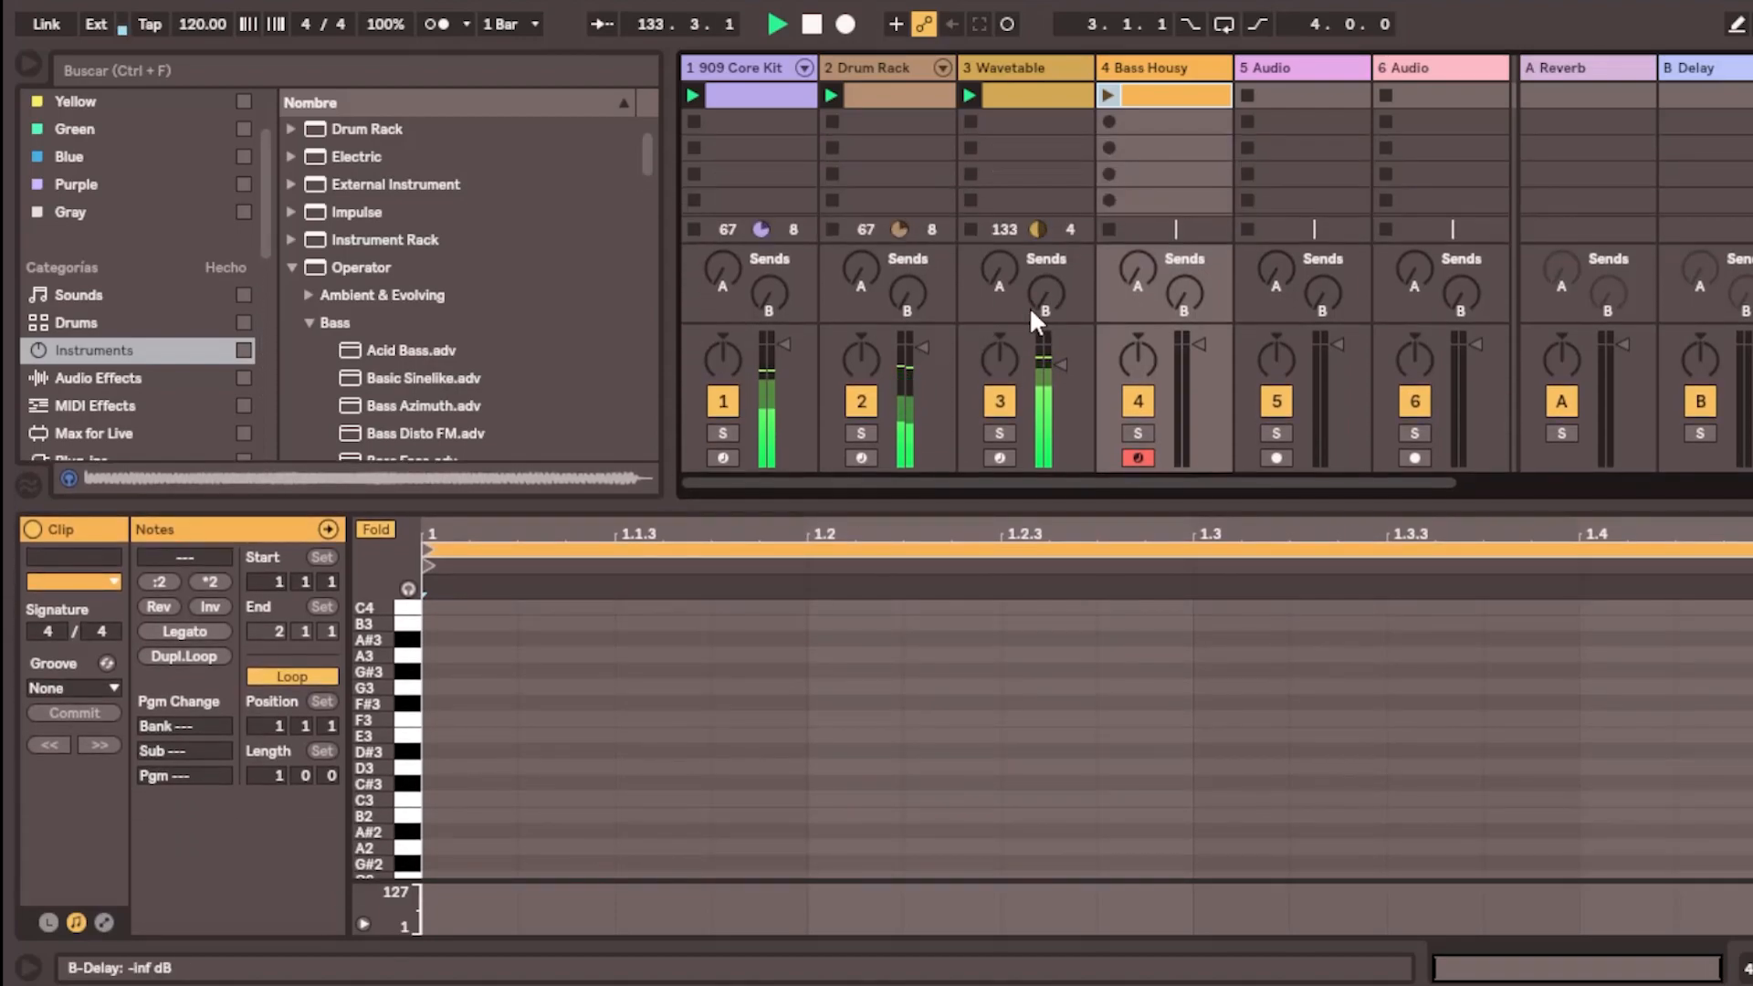
Open the Wavetable clip in an enlarged note editor and try to box-select the column of guide notes before bar 1
click(1028, 91)
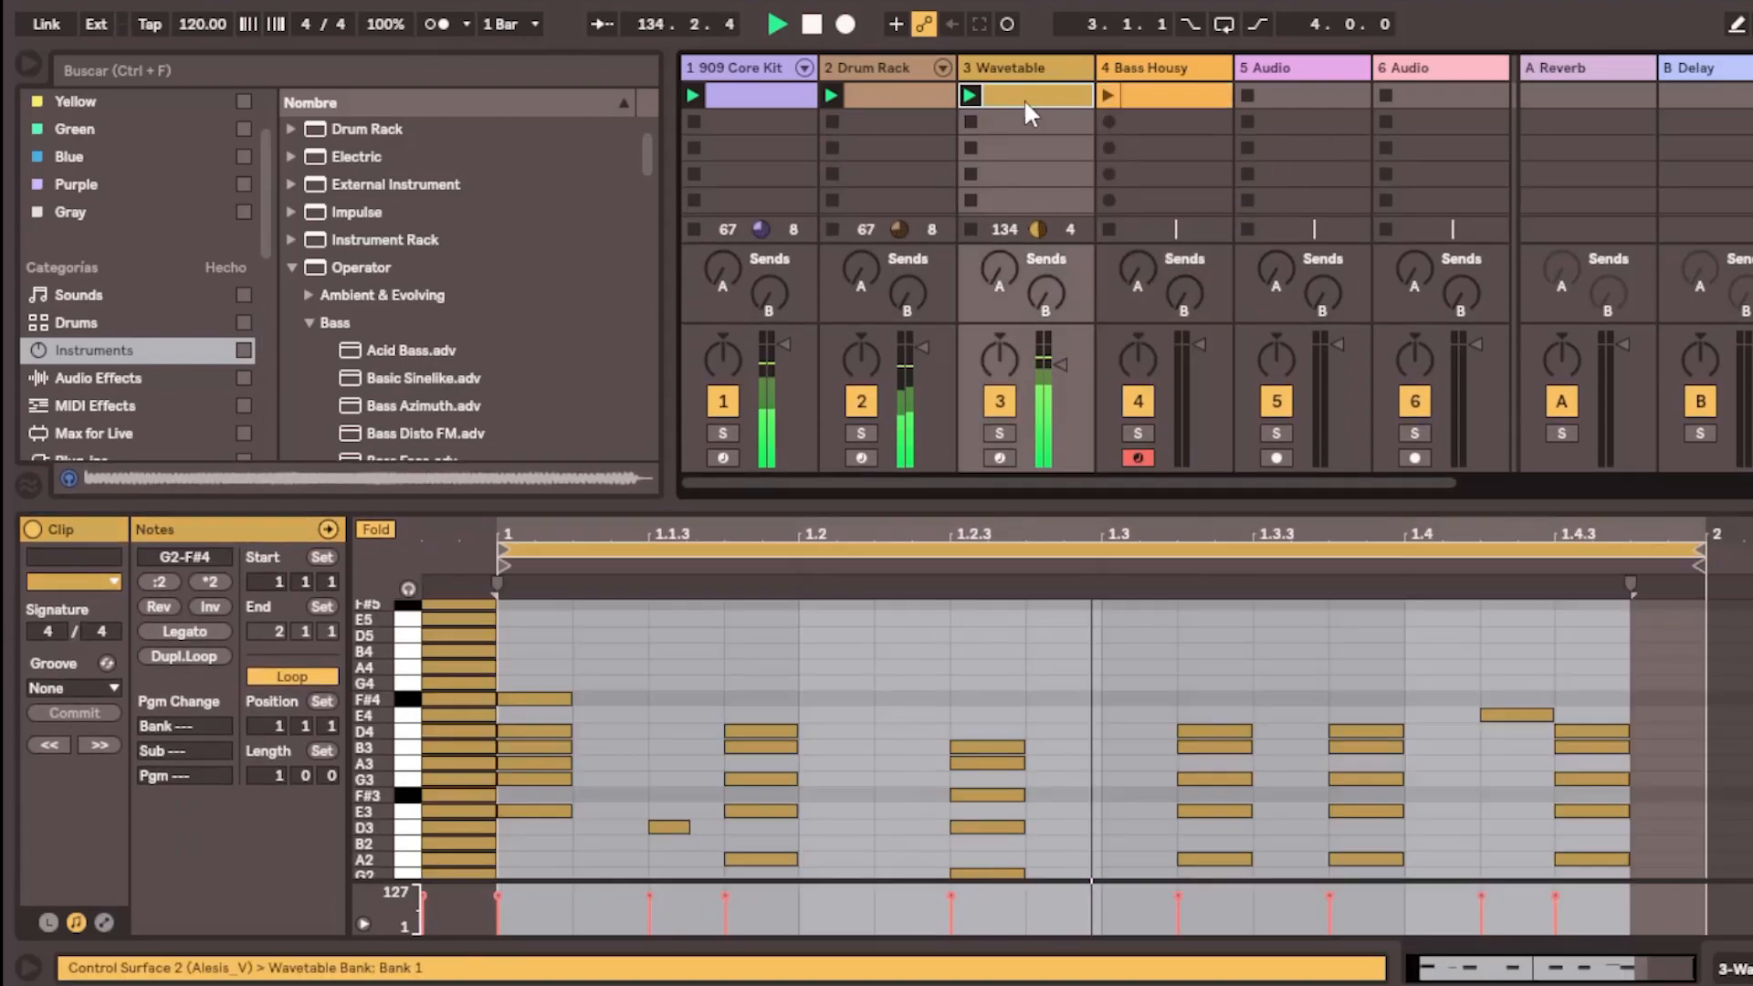
scroll(510, 670, up, 3)
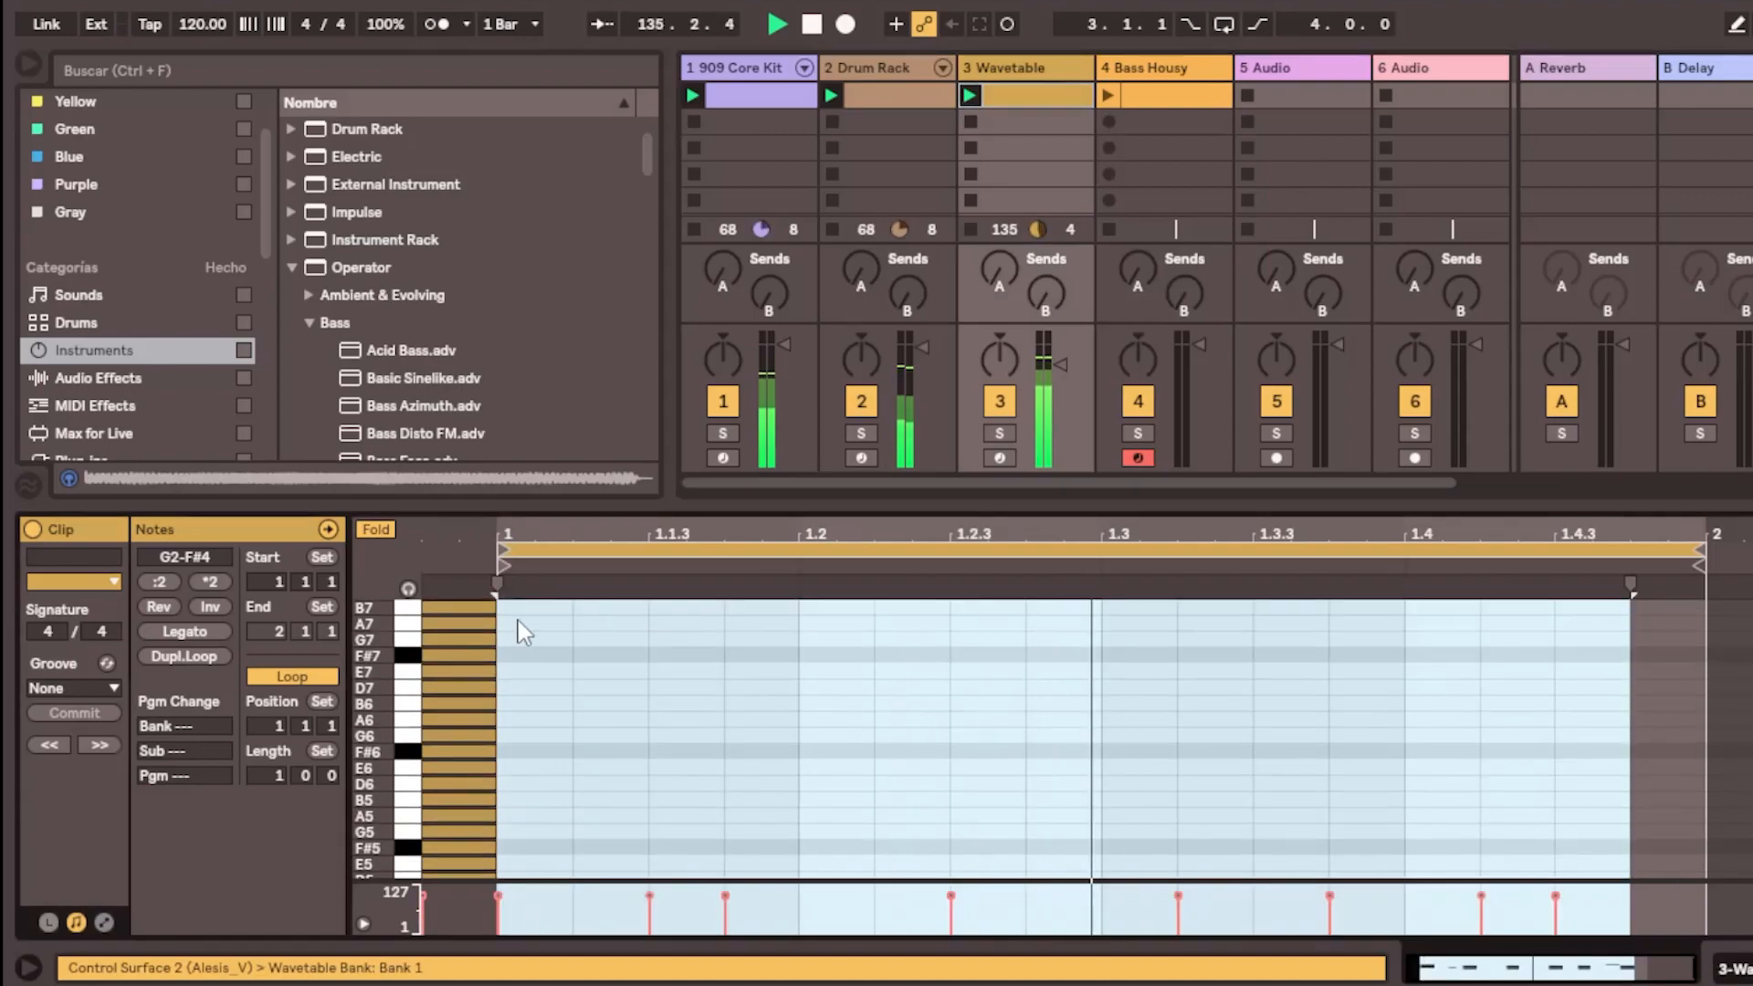
click(502, 600)
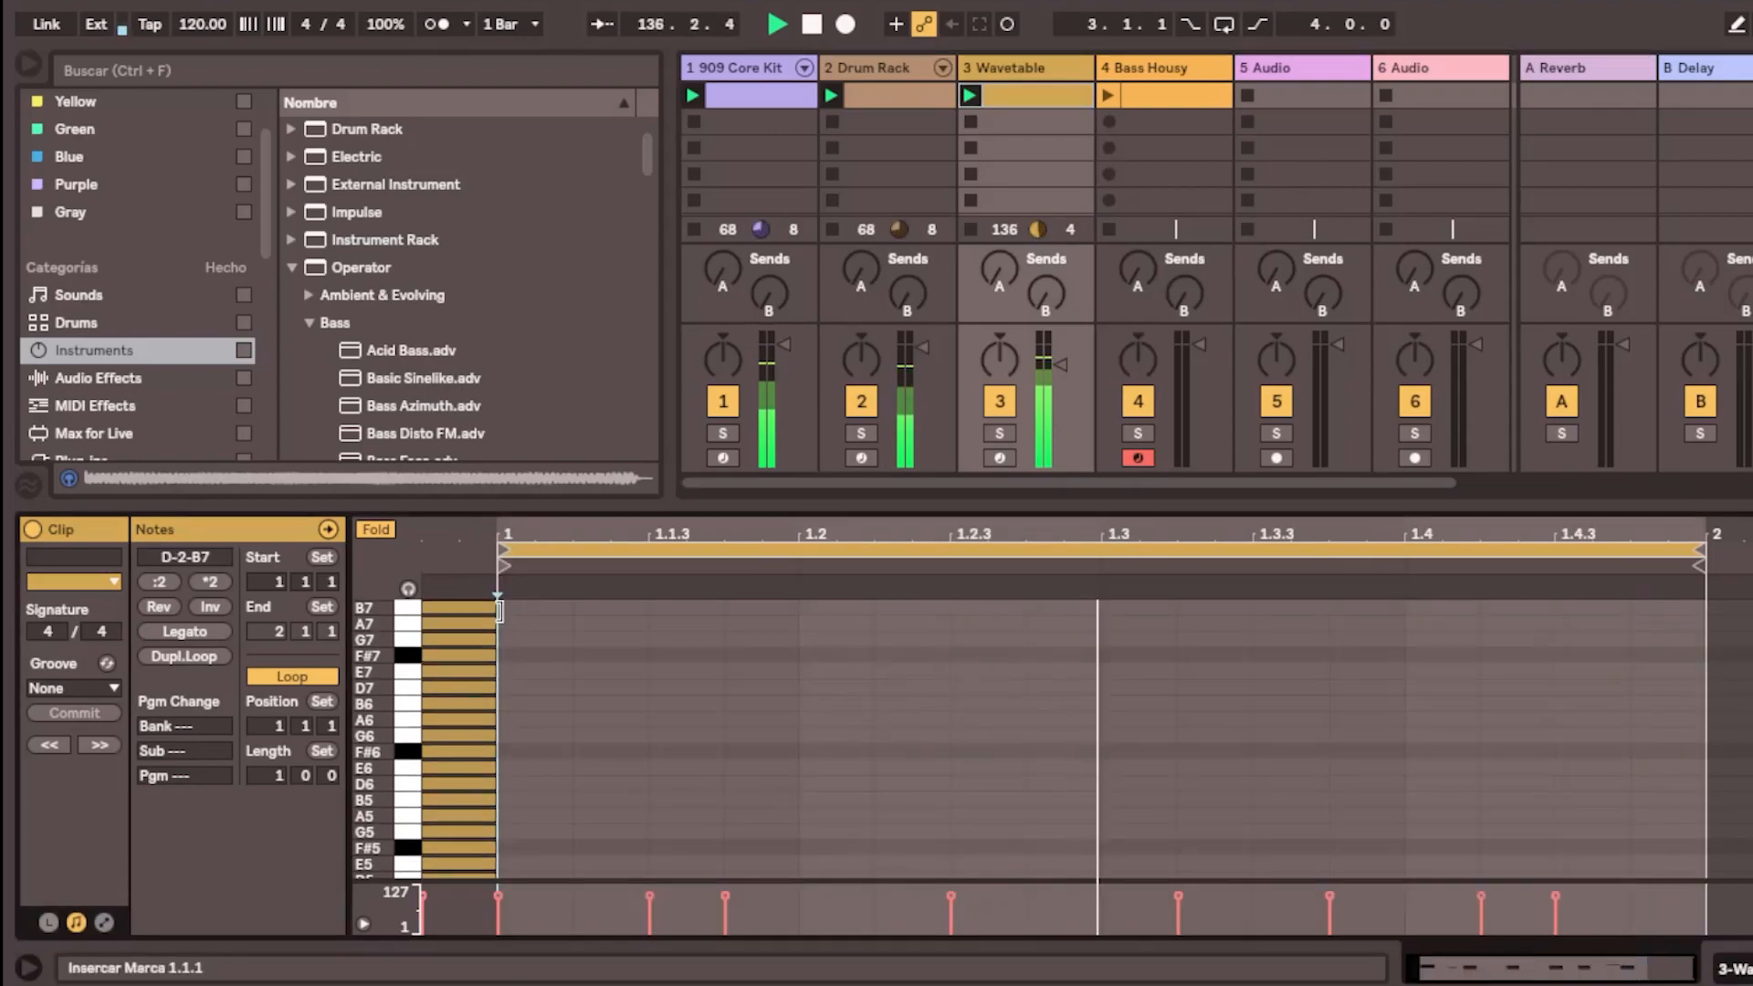
drag(502, 600, 485, 887)
scroll(499, 850, down, 5)
scroll(499, 850, down, 1)
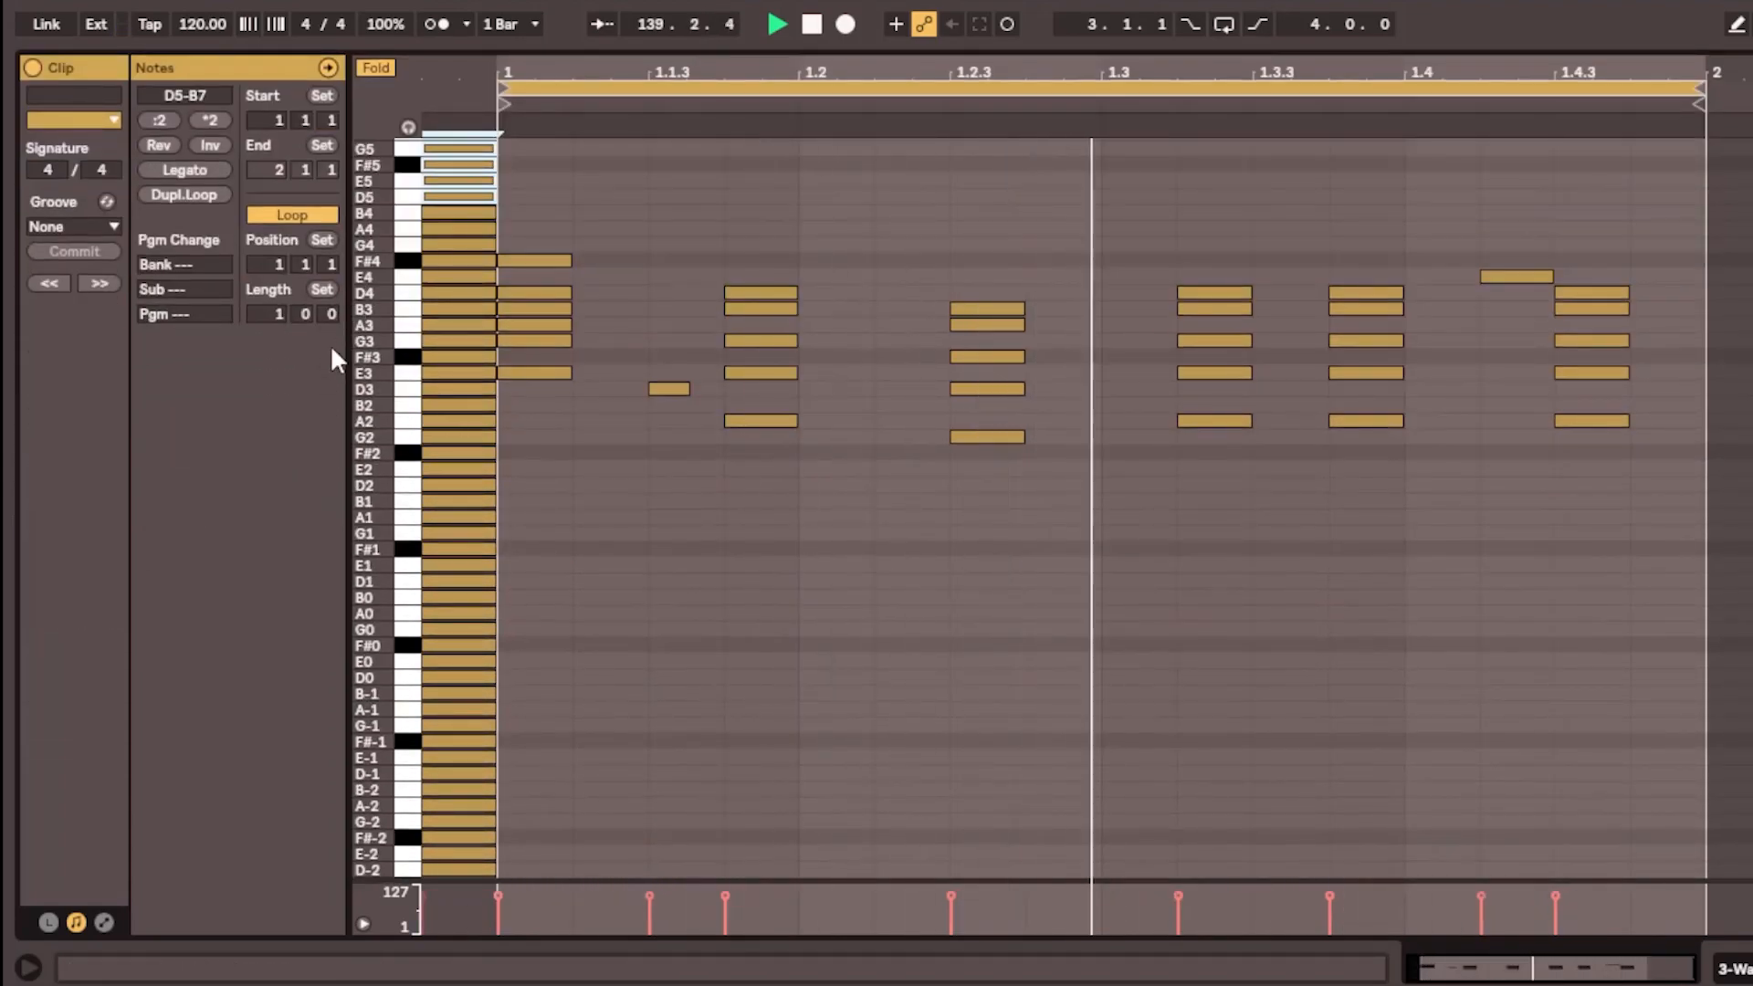
scroll(452, 221, up, 5)
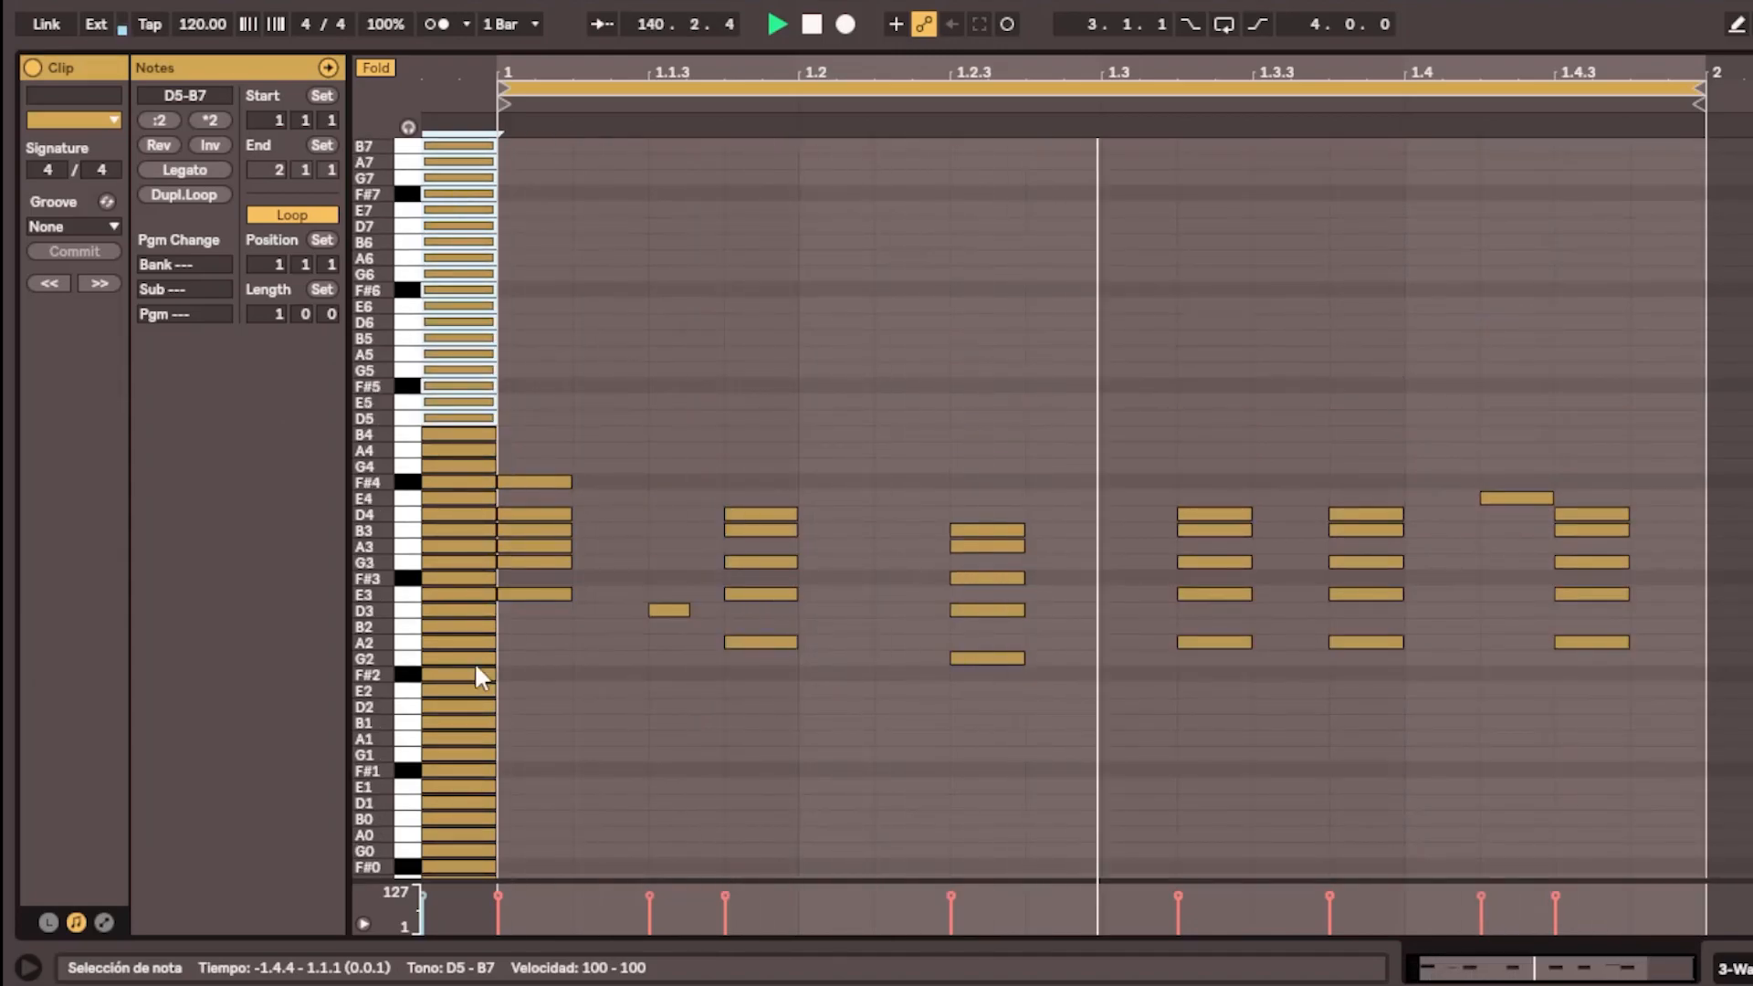
scroll(462, 462, down, 5)
Try to select the whole guide-note column from D-2 to B7 as a range, and return to the Wavetable device
click(467, 866)
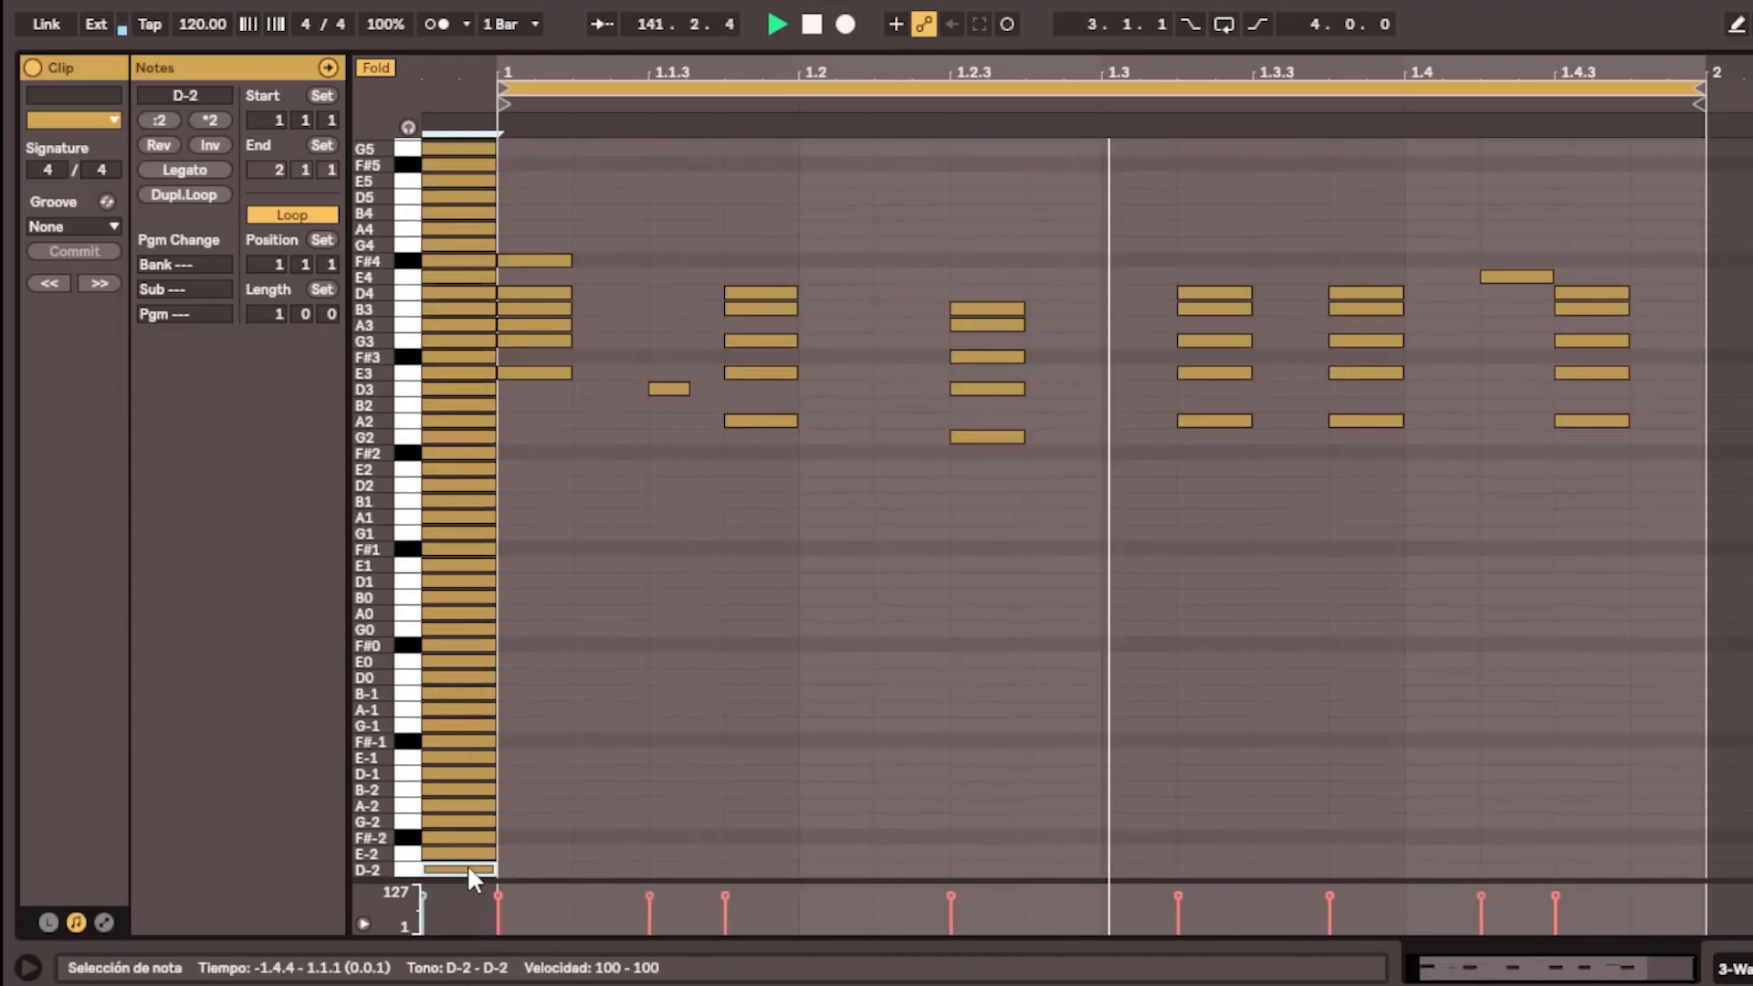
scroll(480, 765, up, 5)
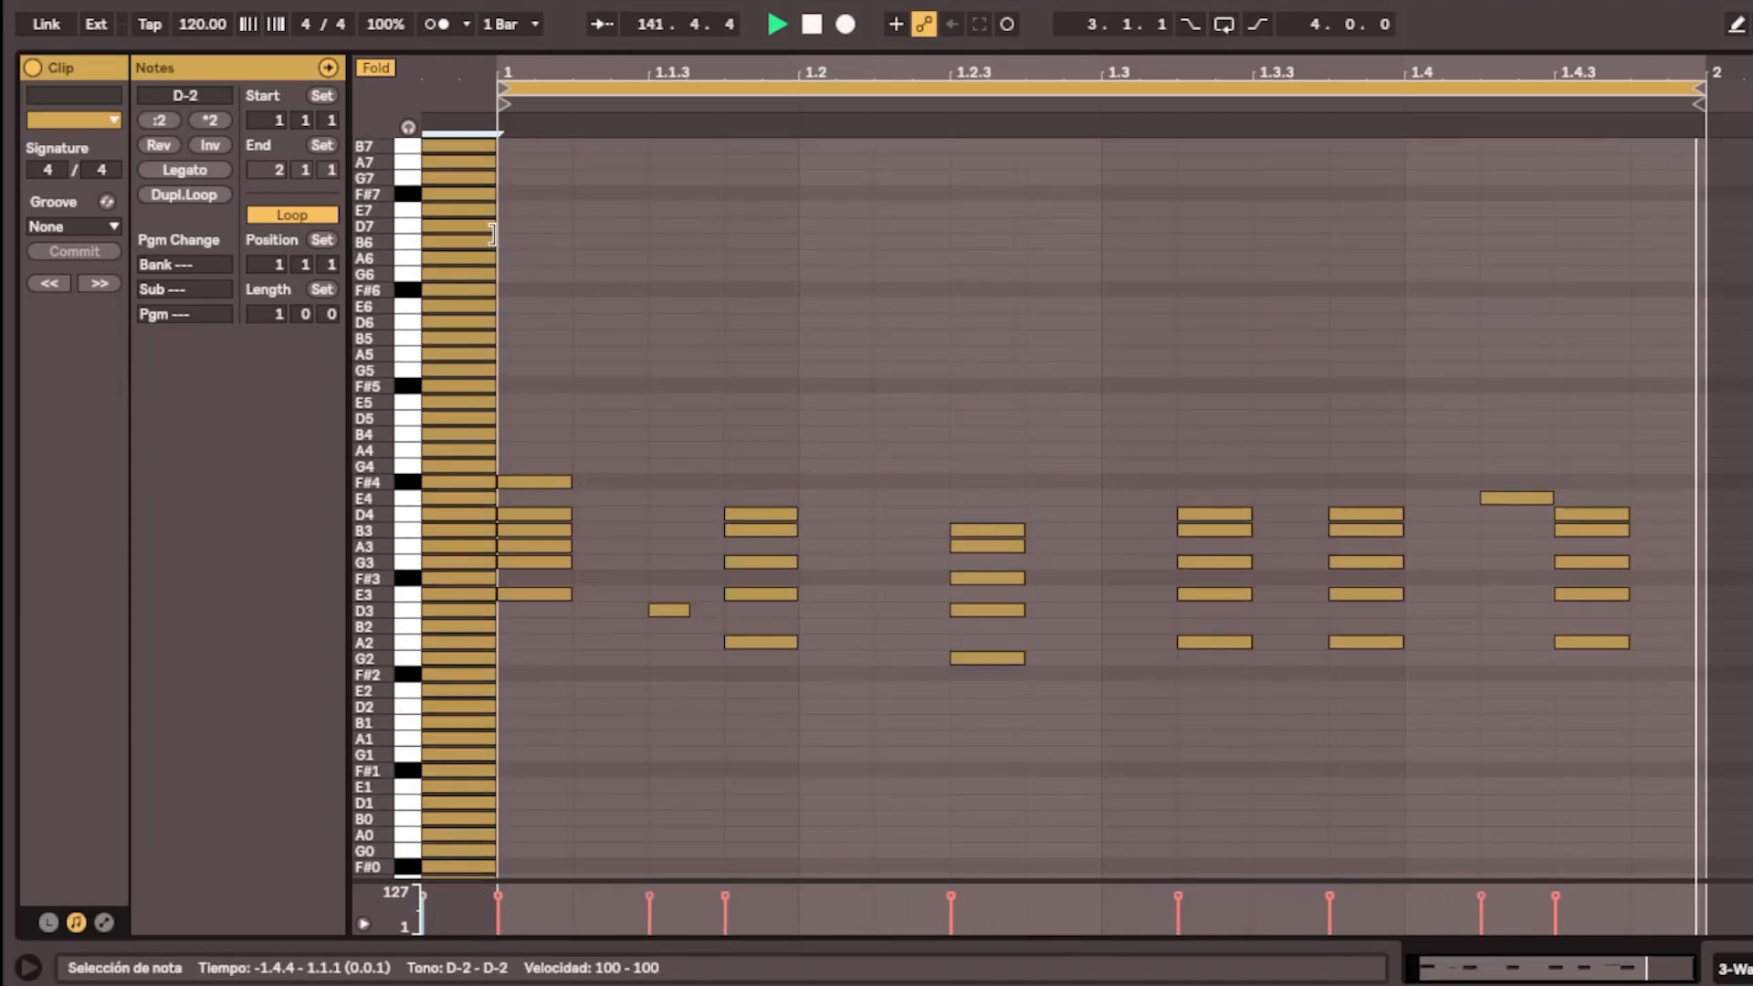
shift+click(471, 143)
drag(506, 144, 477, 882)
scroll(522, 774, down, 5)
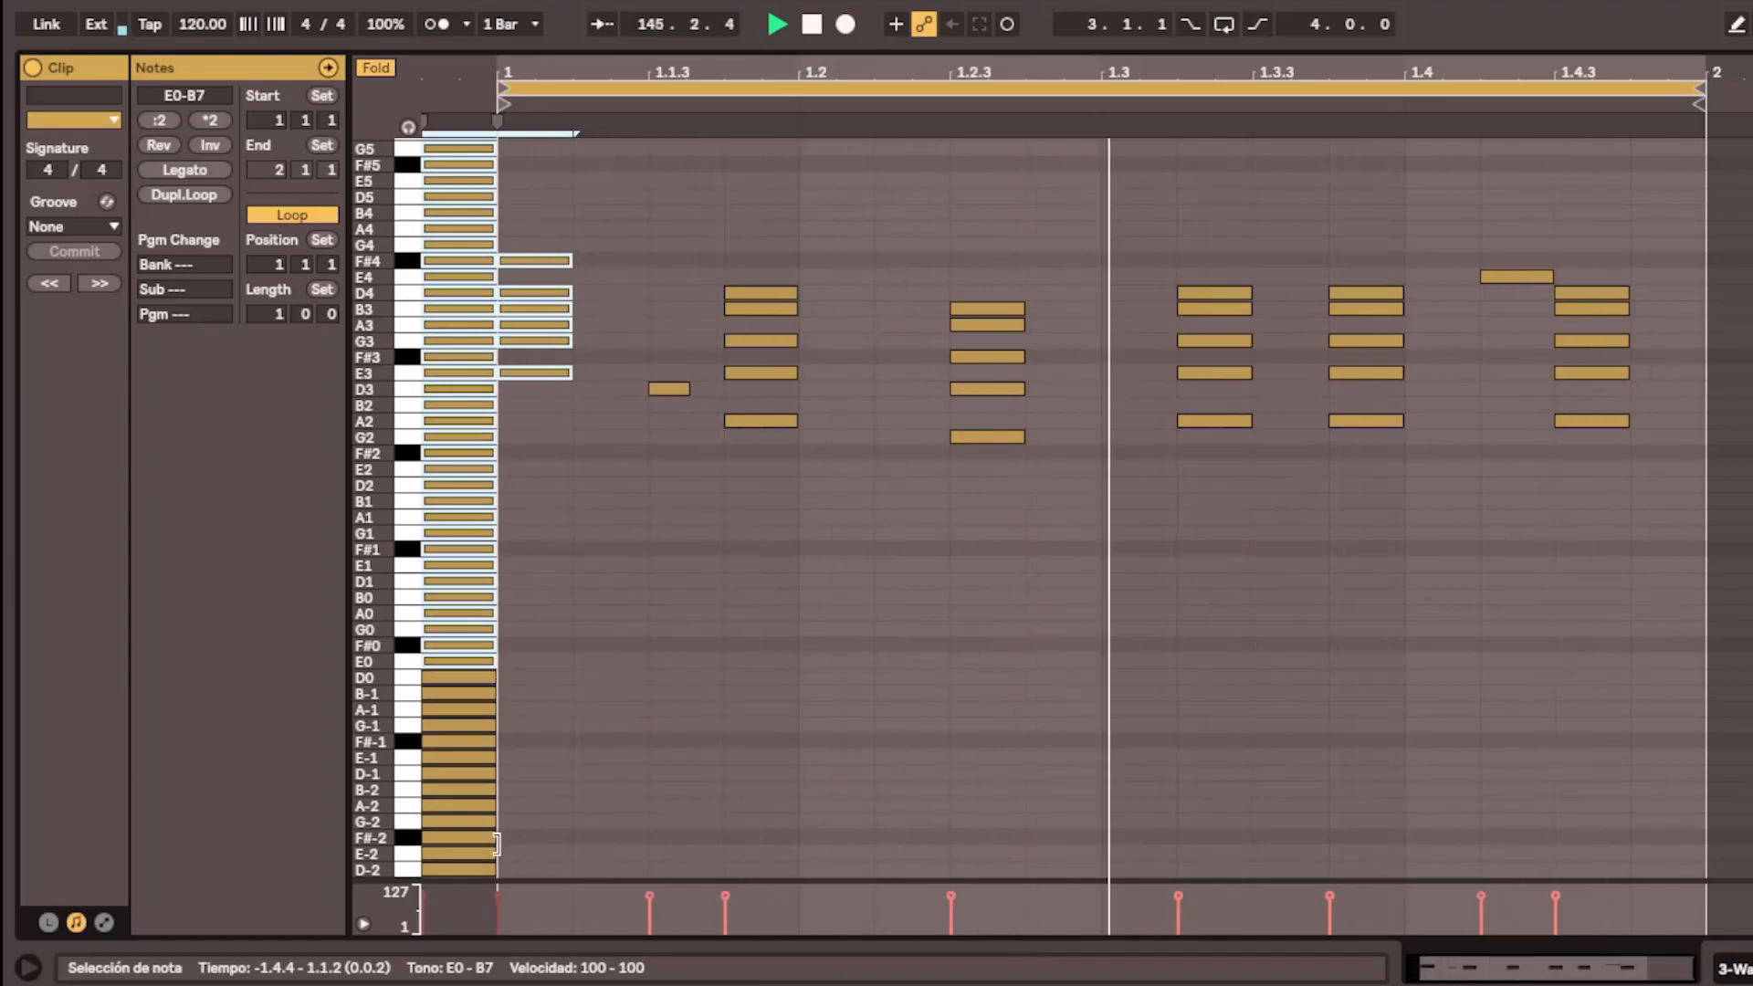
scroll(482, 411, up, 5)
click(490, 135)
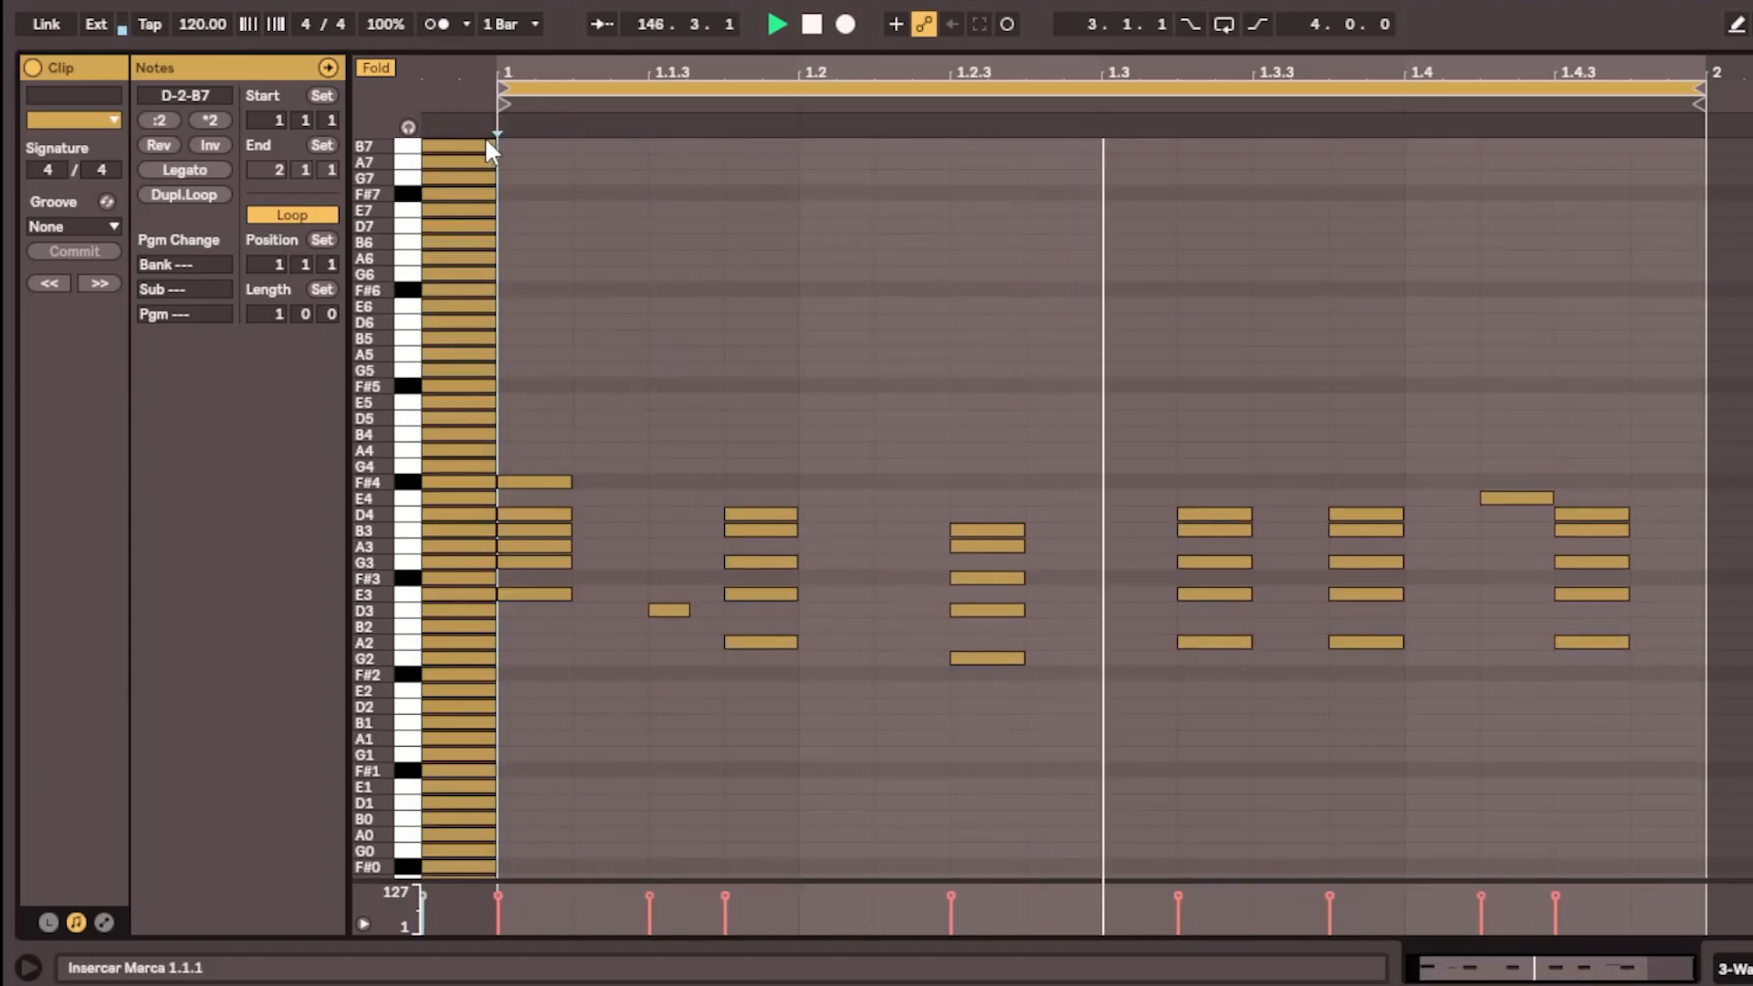
click(456, 194)
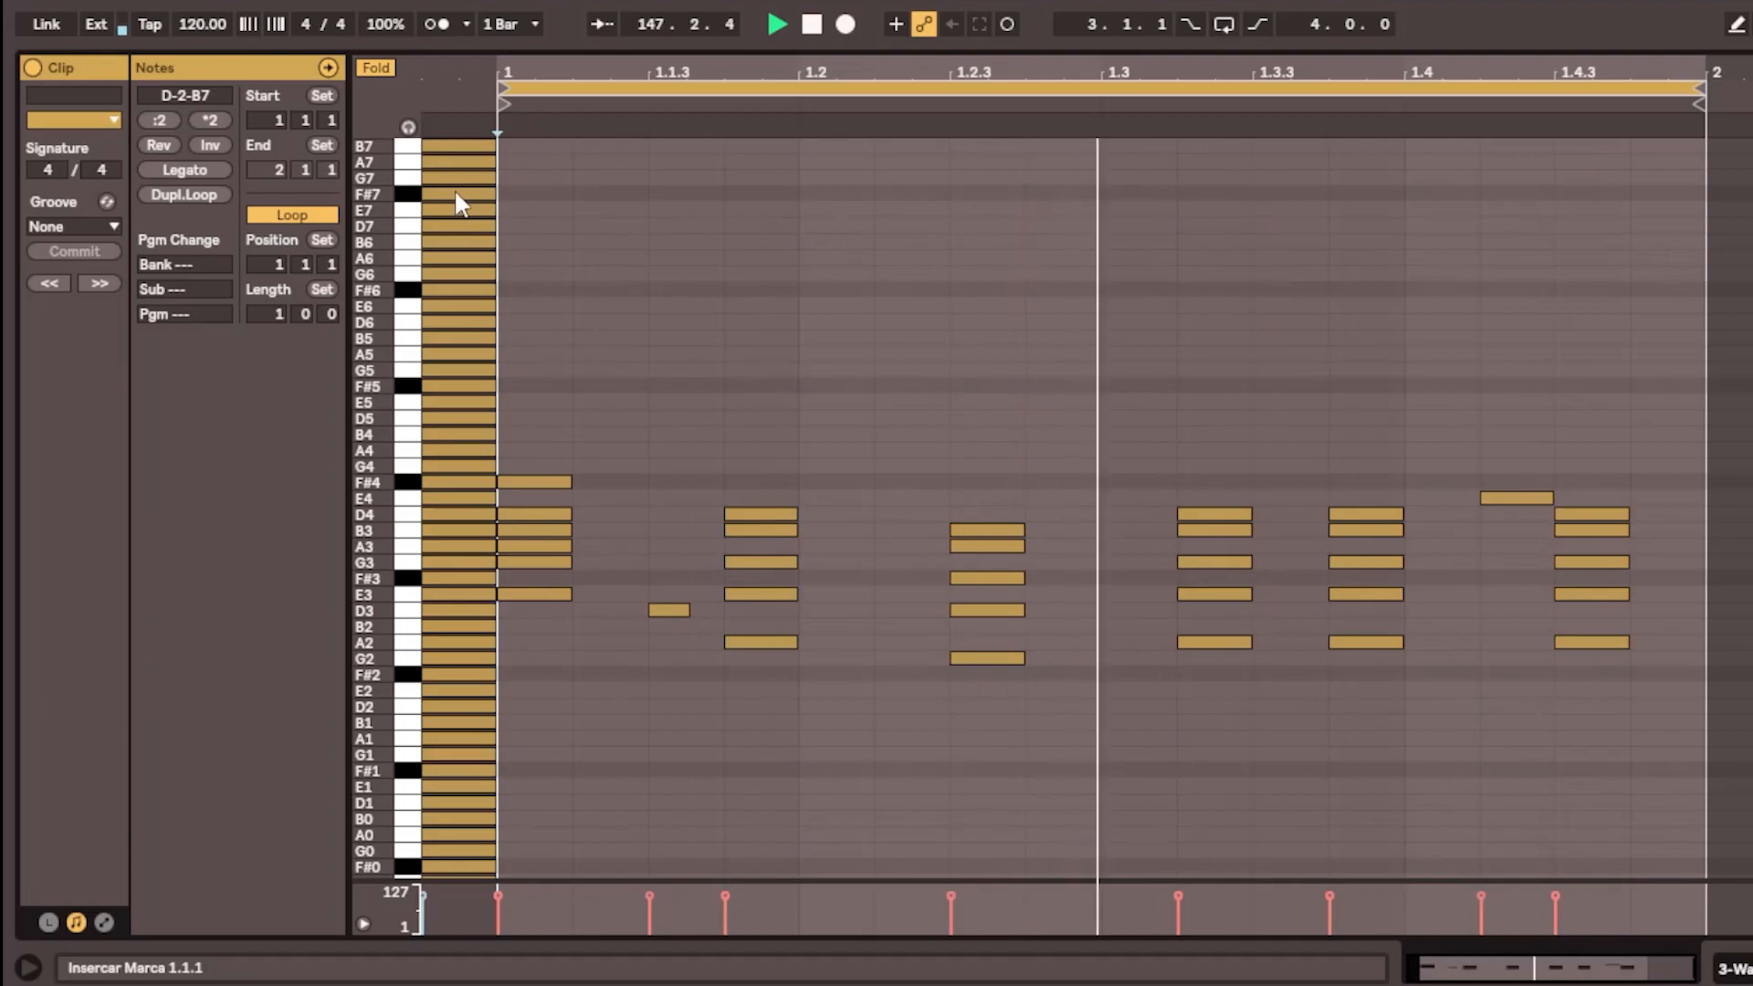
shift+click(461, 274)
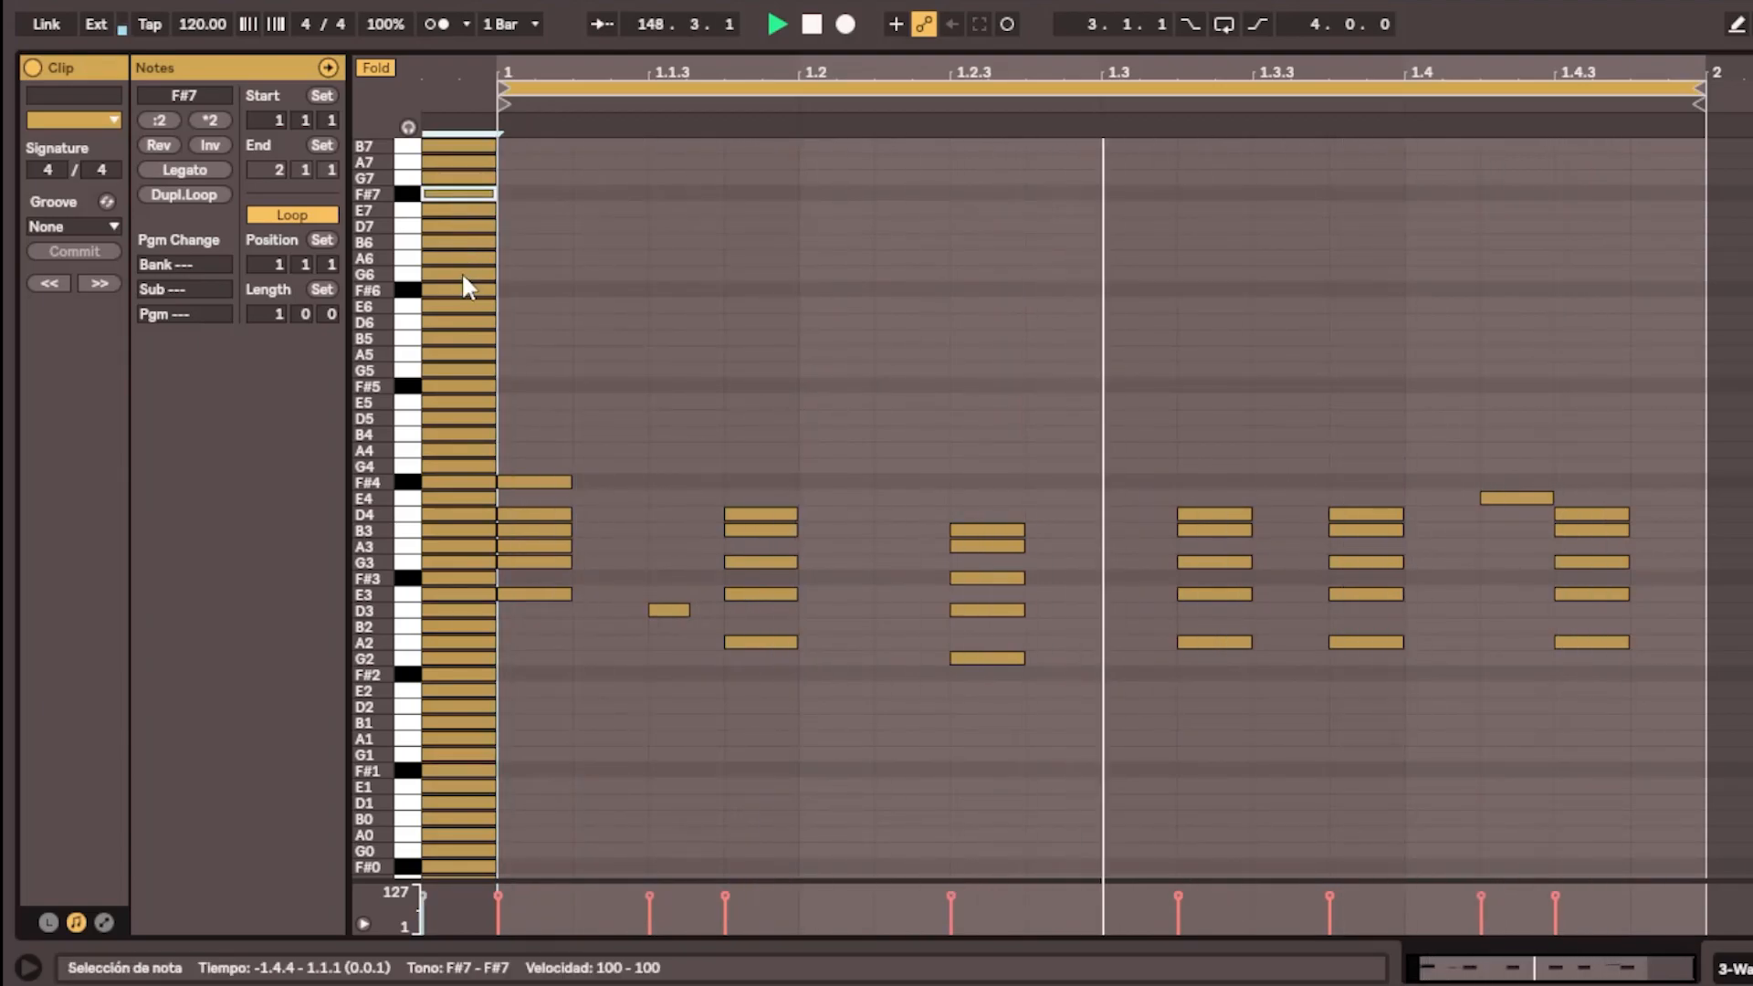
click(461, 242)
scroll(776, 737, down, 3)
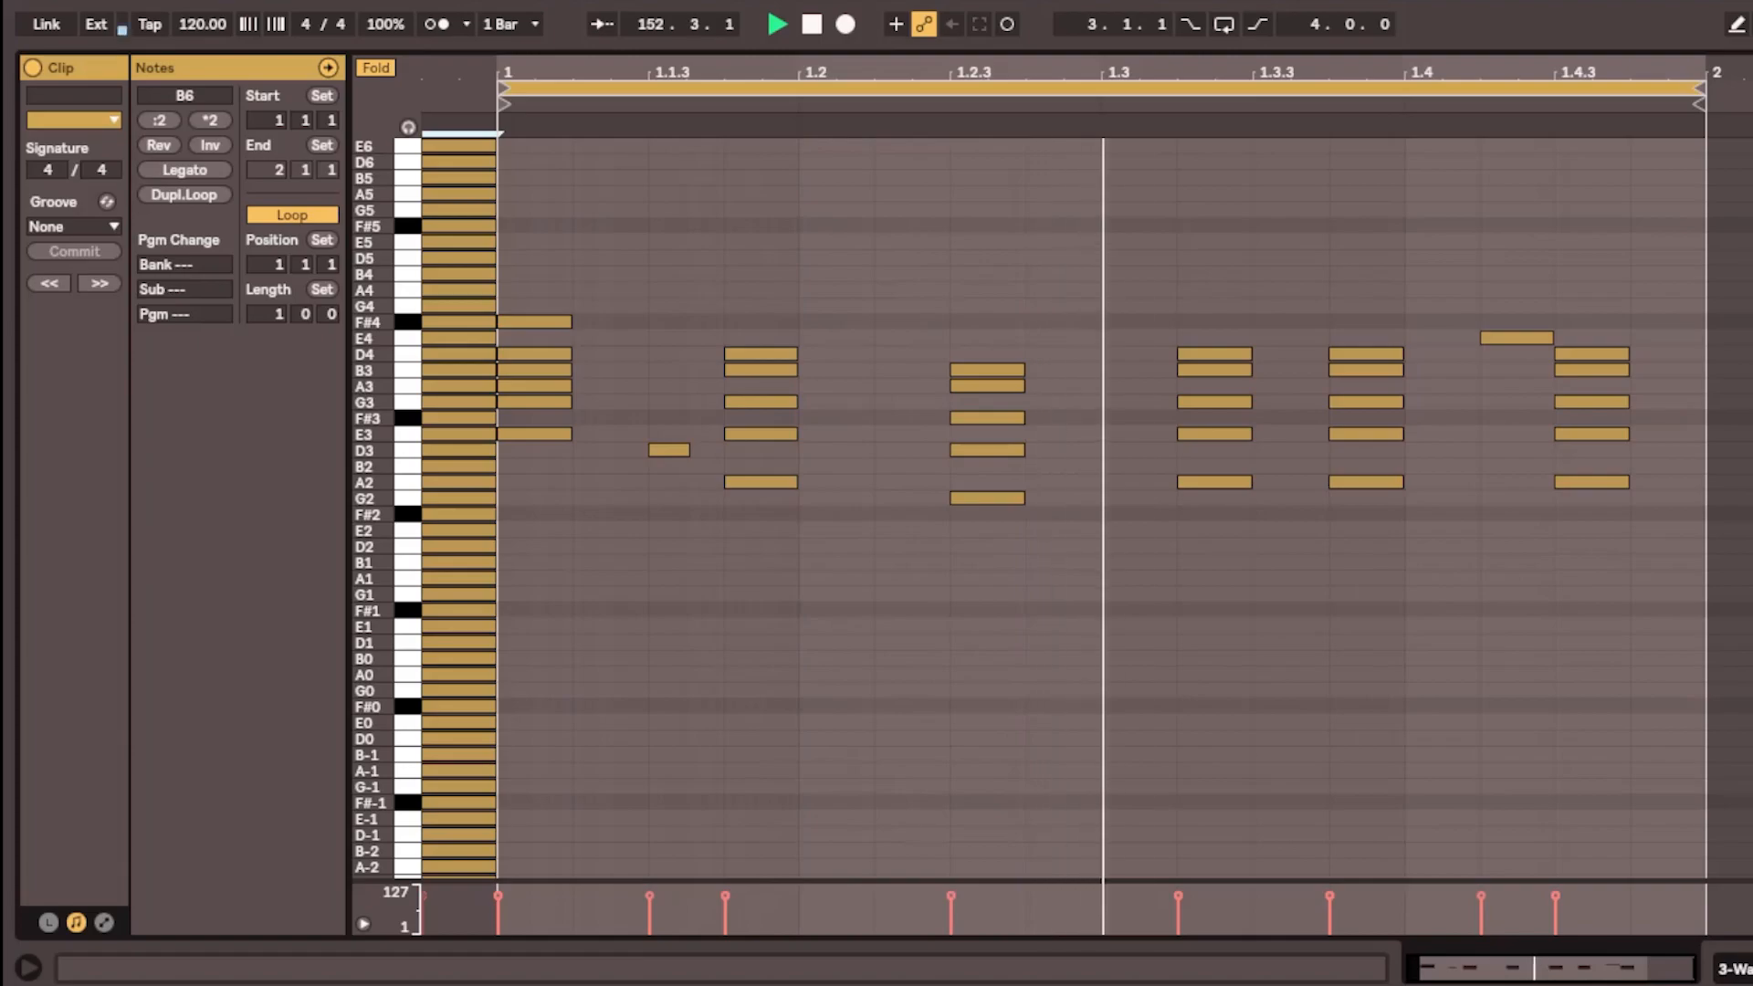
key(shift+Tab)
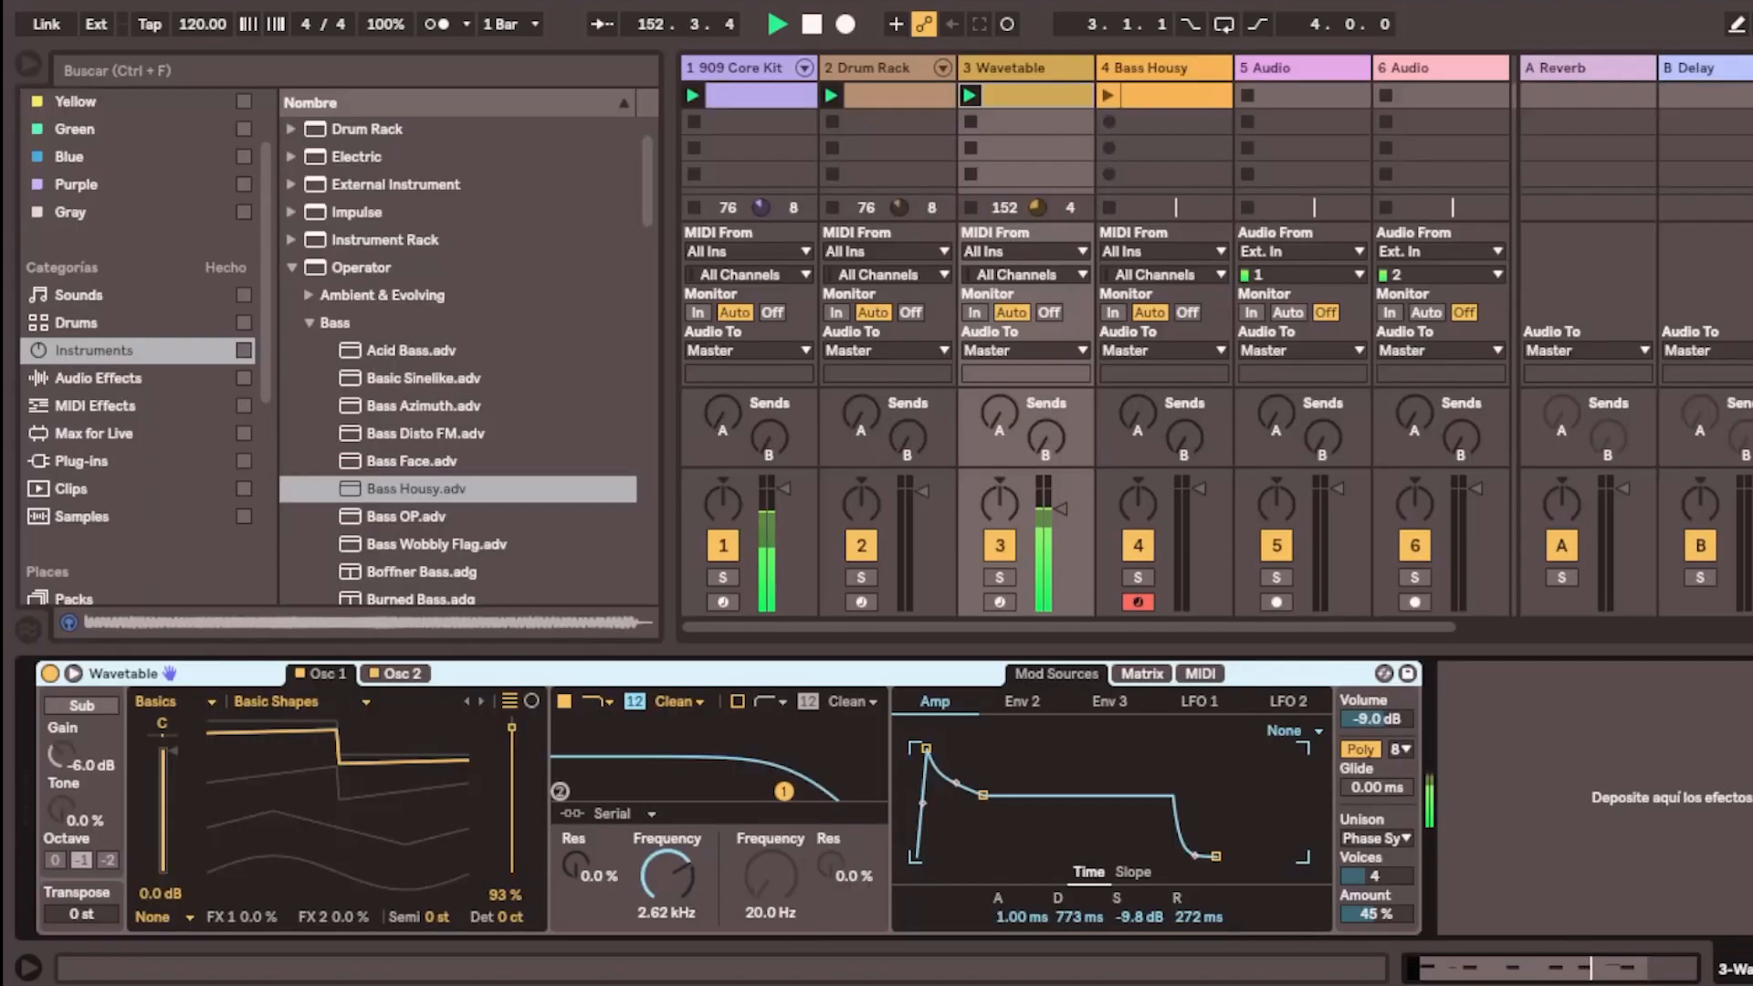
Delete the Bass Housy track and duplicate the Wavetable track together with its clip
click(1180, 69)
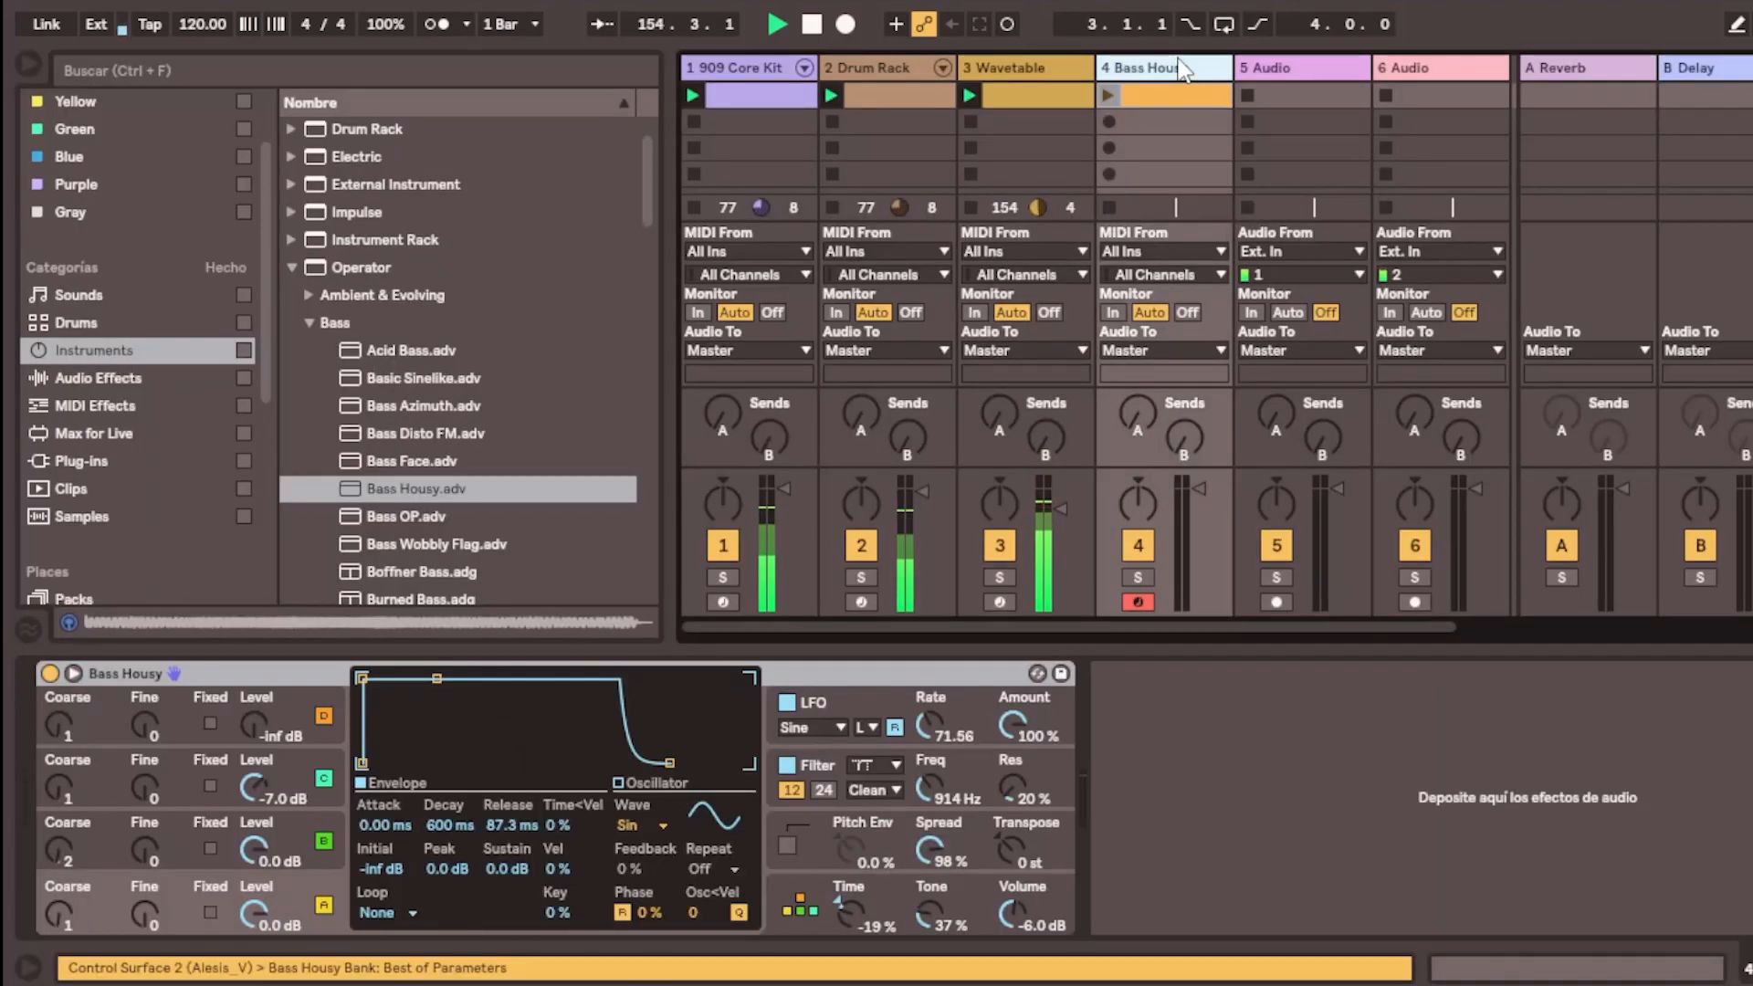
key(Delete)
click(1021, 75)
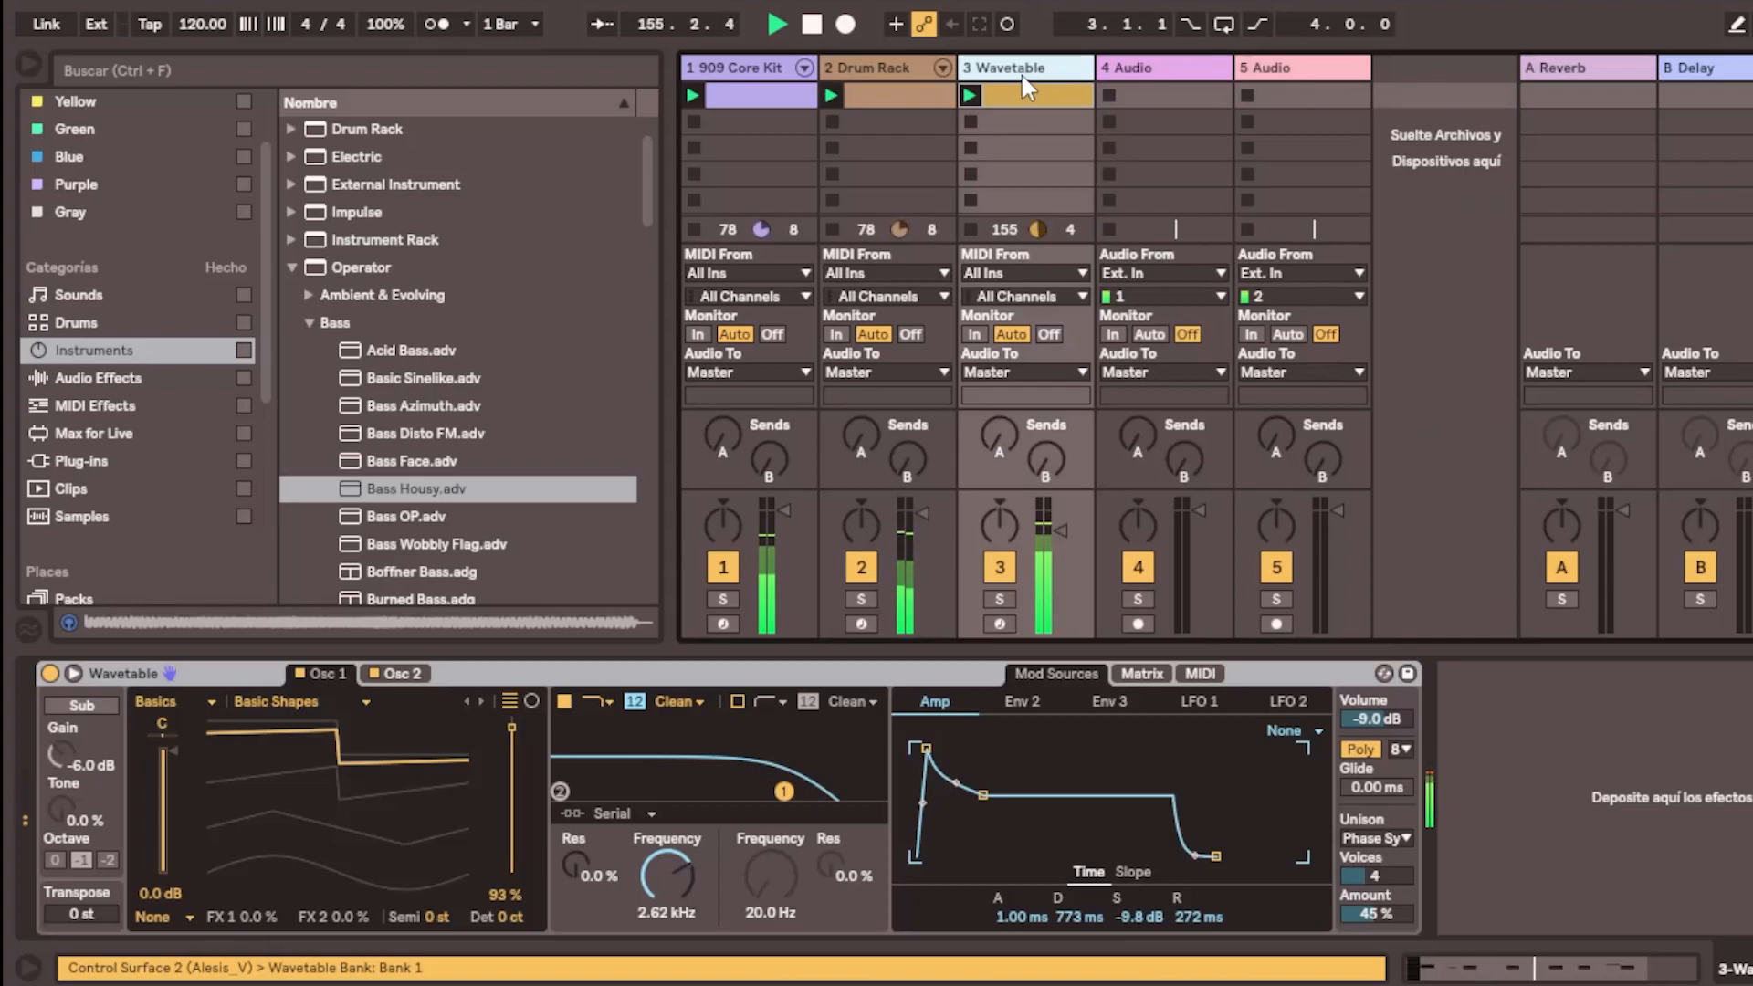
key(ctrl+d)
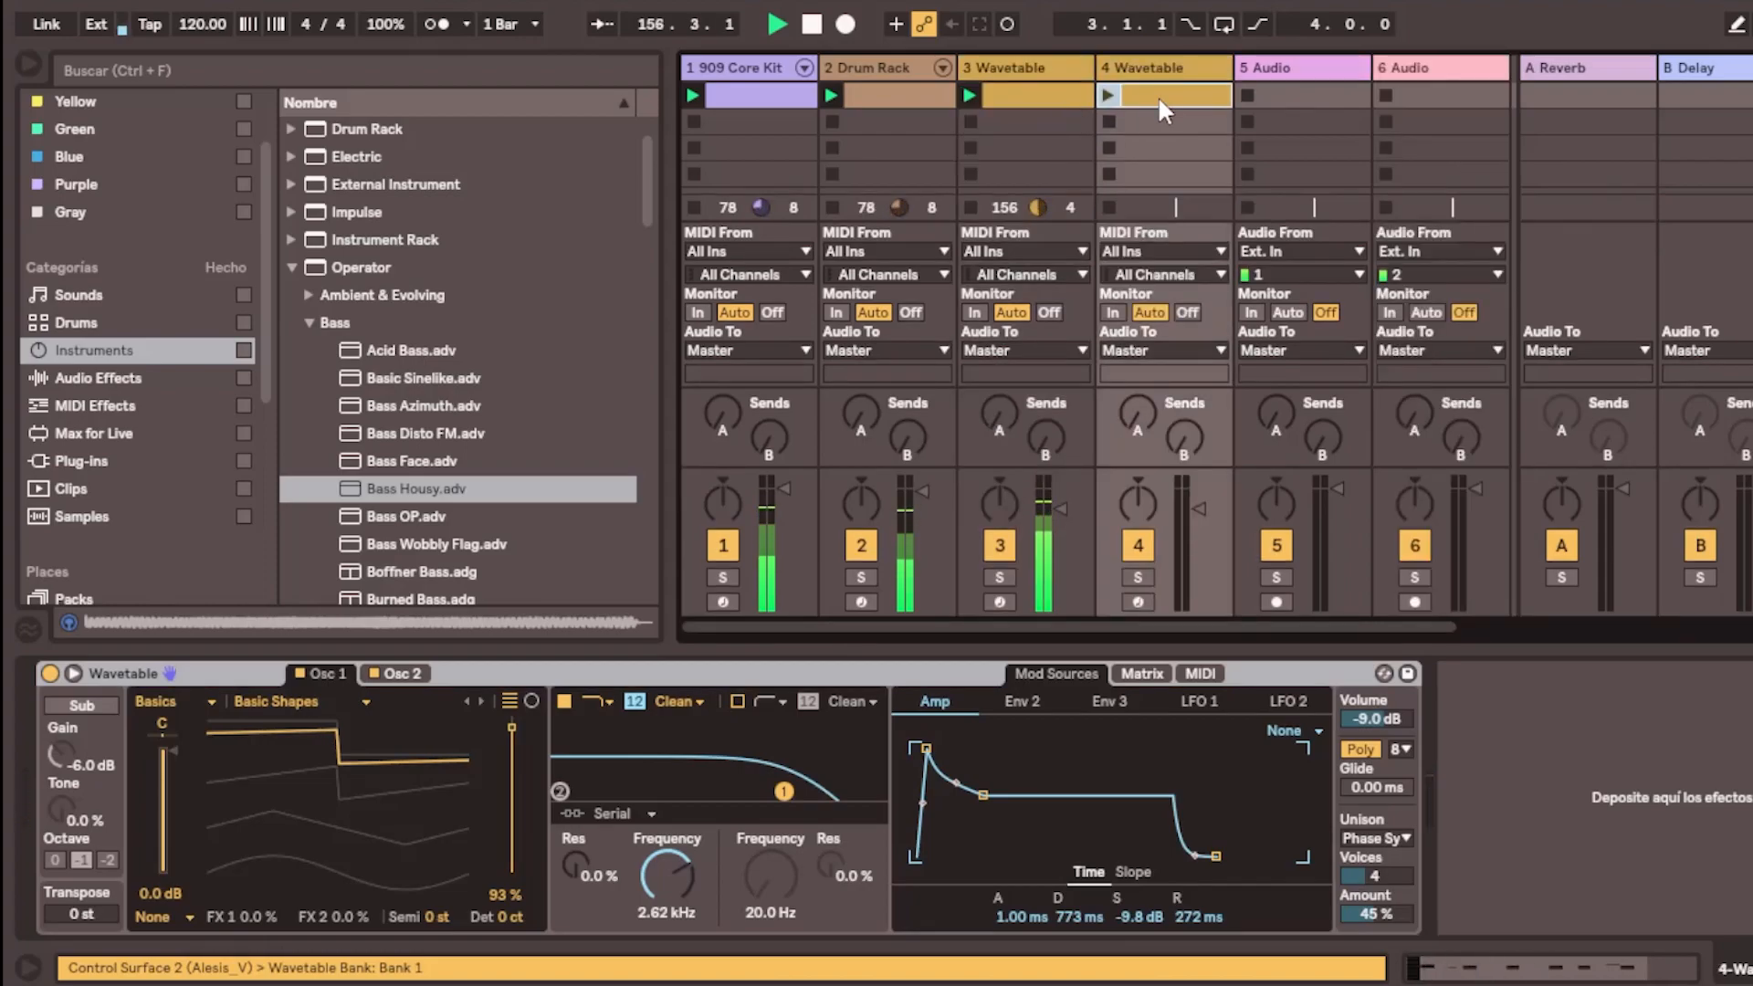
Replace the Wavetable instrument on the duplicated track with the Bass Housy preset, keeping the copied clip
key(Delete)
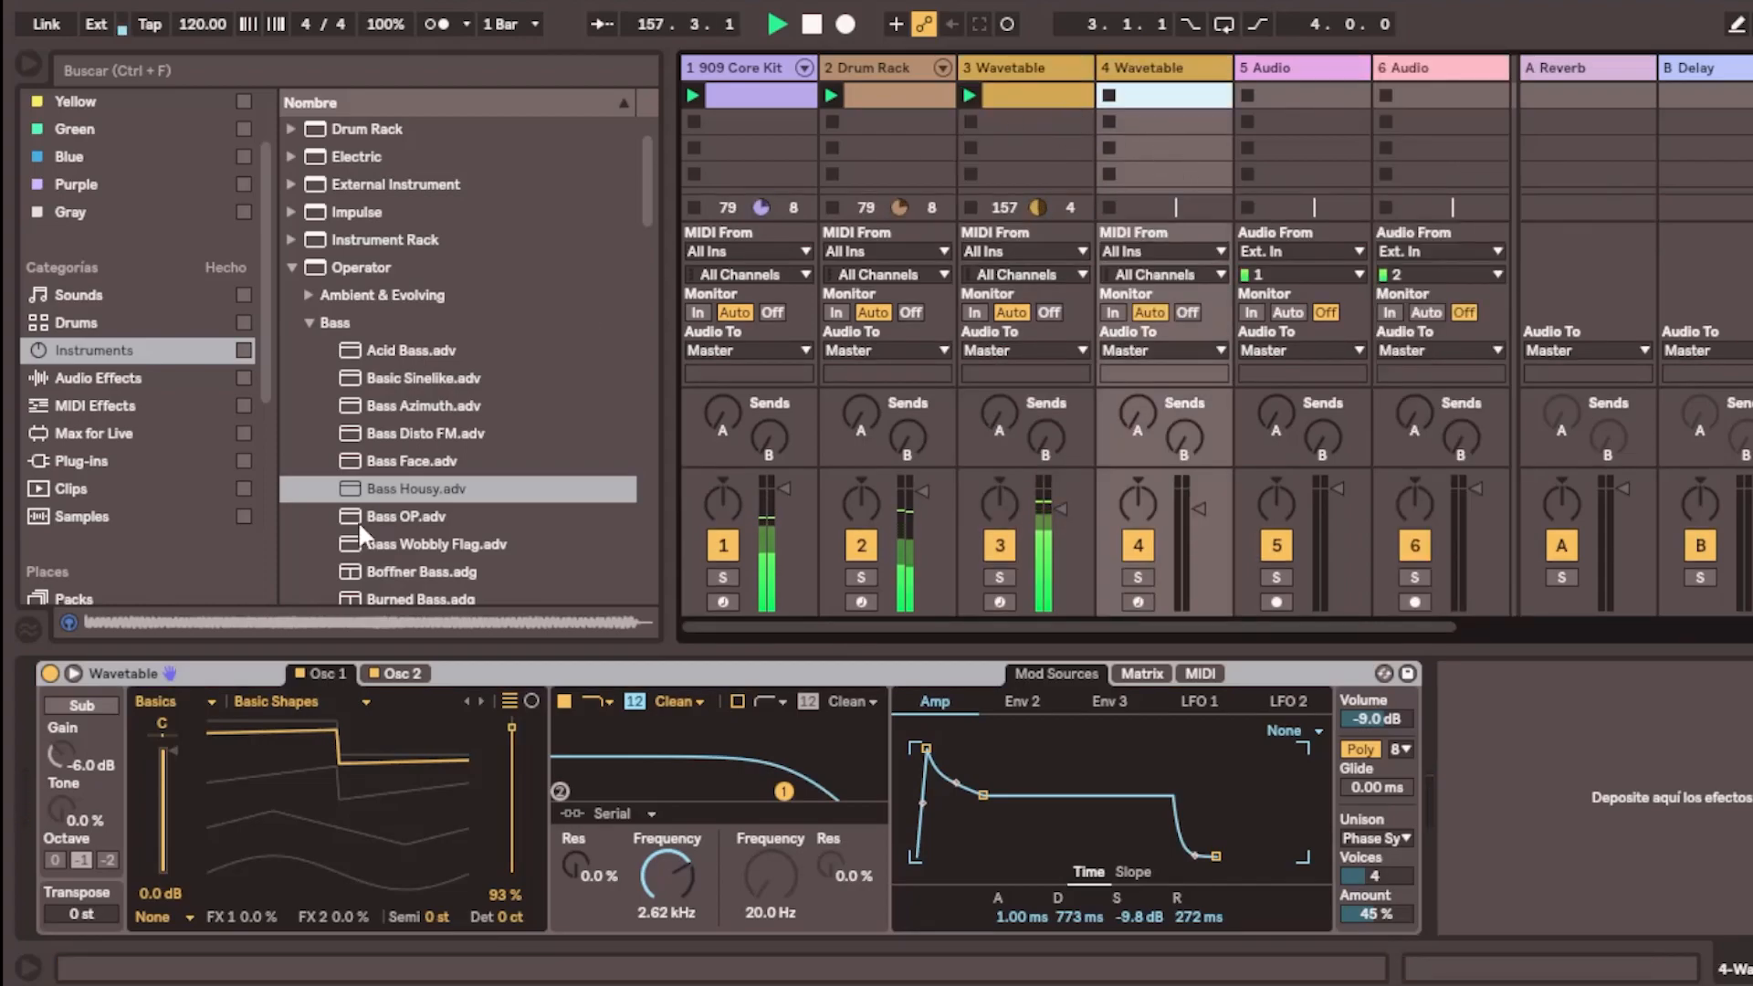
double_click(1129, 97)
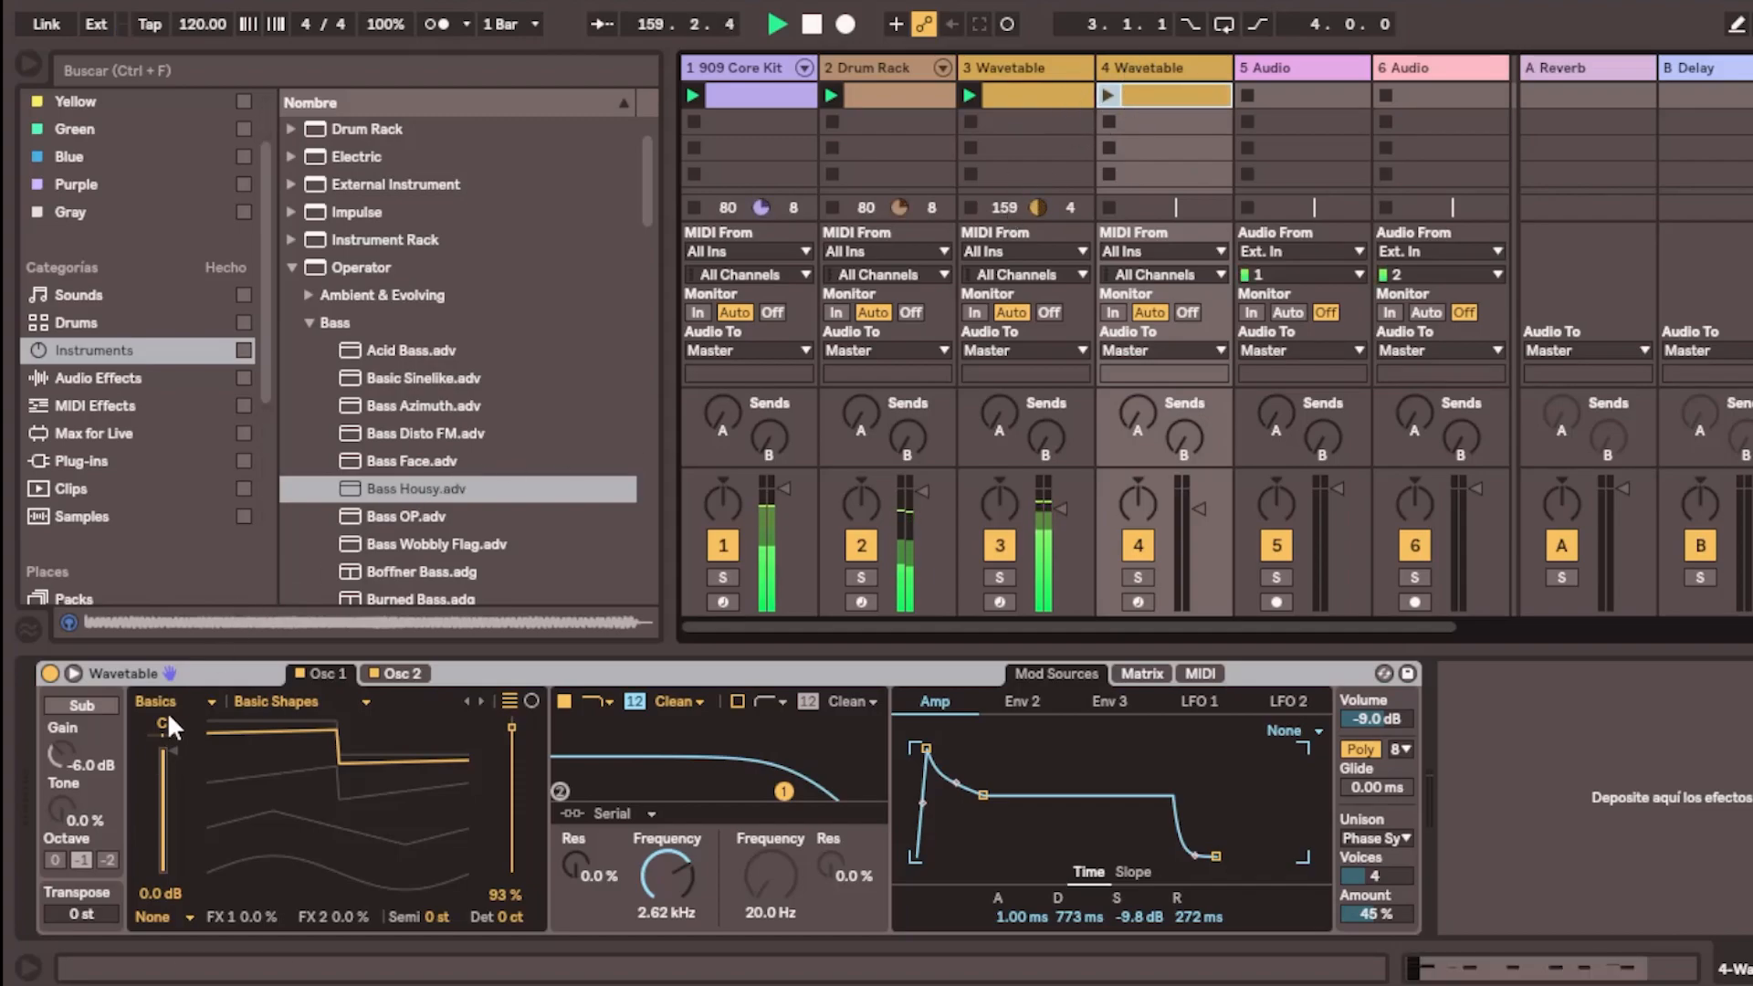
click(214, 680)
drag(385, 496, 212, 681)
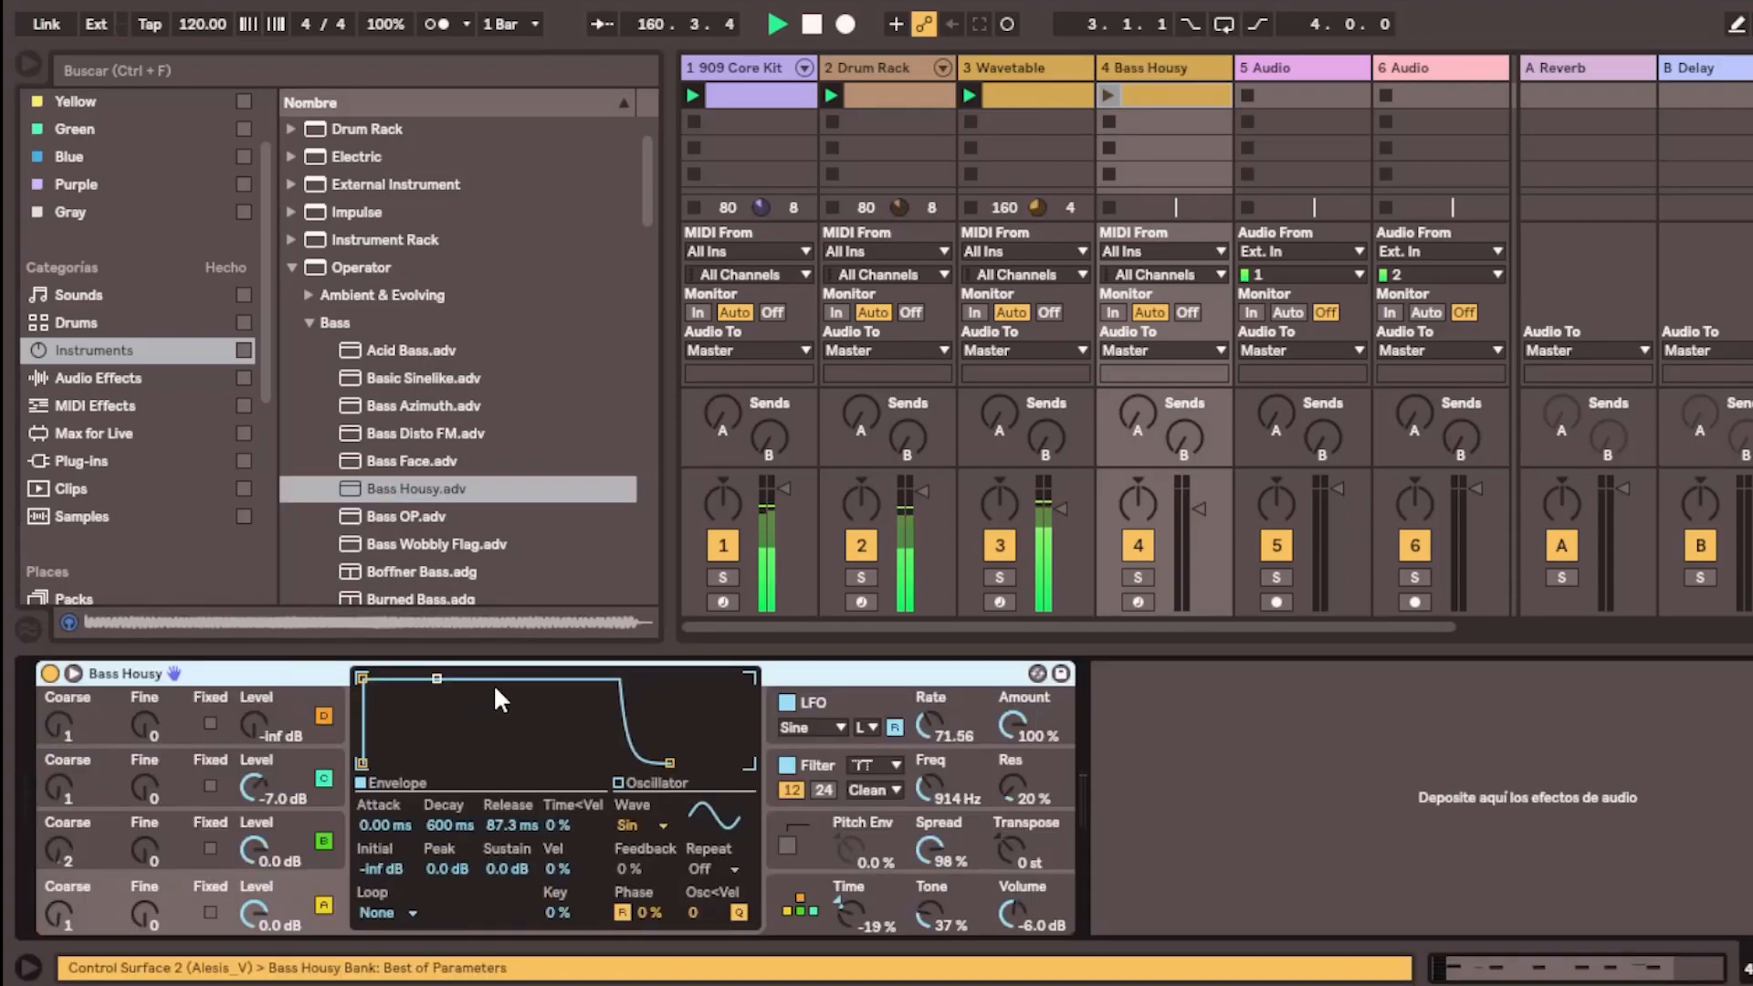
Open the copied clip on the Bass Housy track and delete its chord notes, keeping the guide notes before bar 1
click(1154, 102)
click(1546, 953)
drag(1735, 300, 537, 664)
key(Delete)
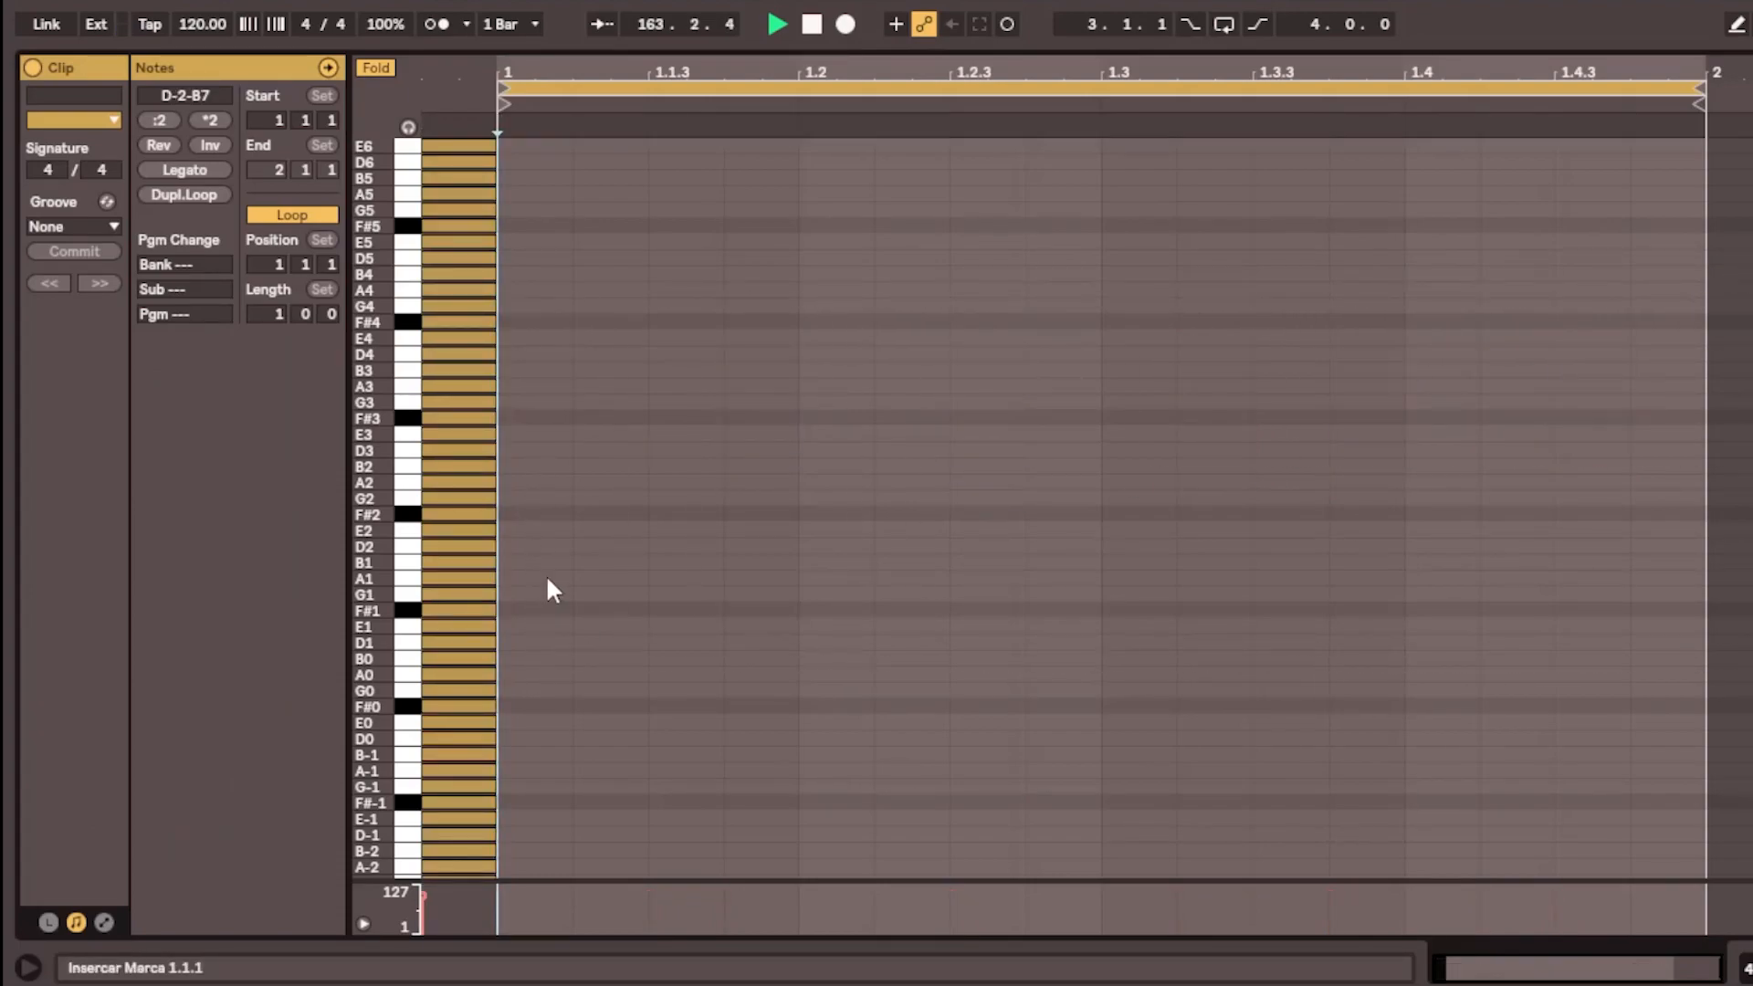
Add a G1 note at the start of the bar and set the clip's groove to MPC 16 Fun
scroll(564, 555, down, 2)
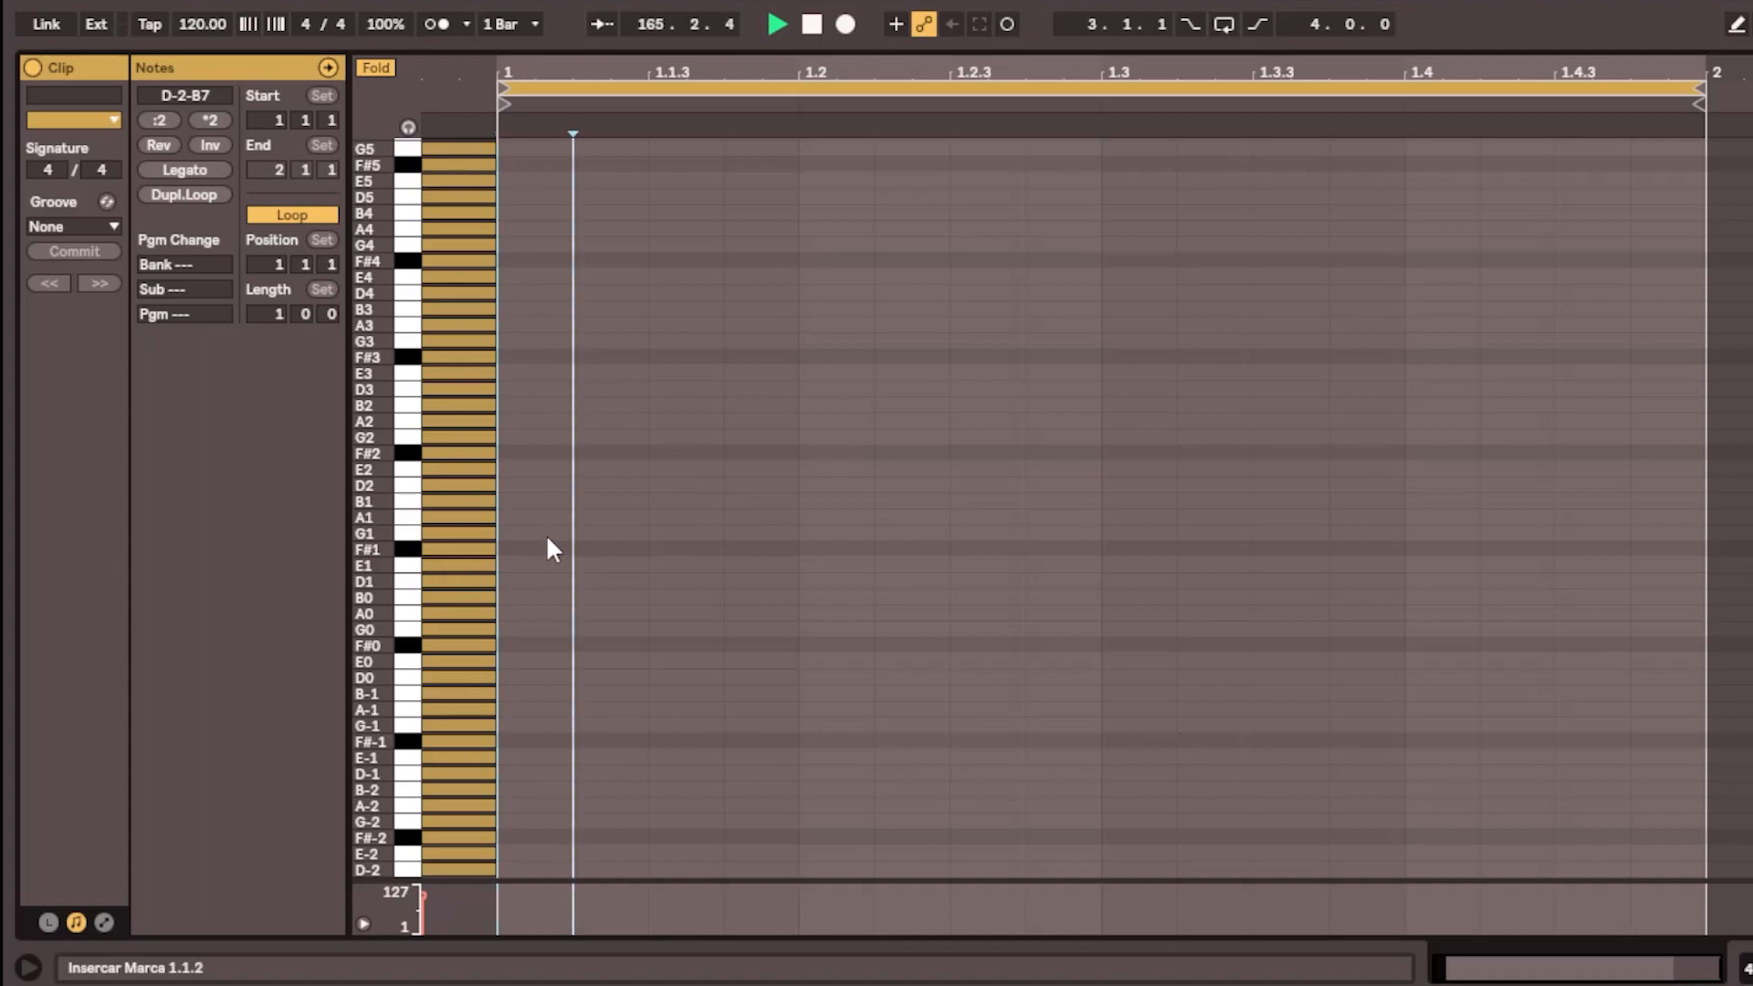
double_click(547, 532)
click(75, 227)
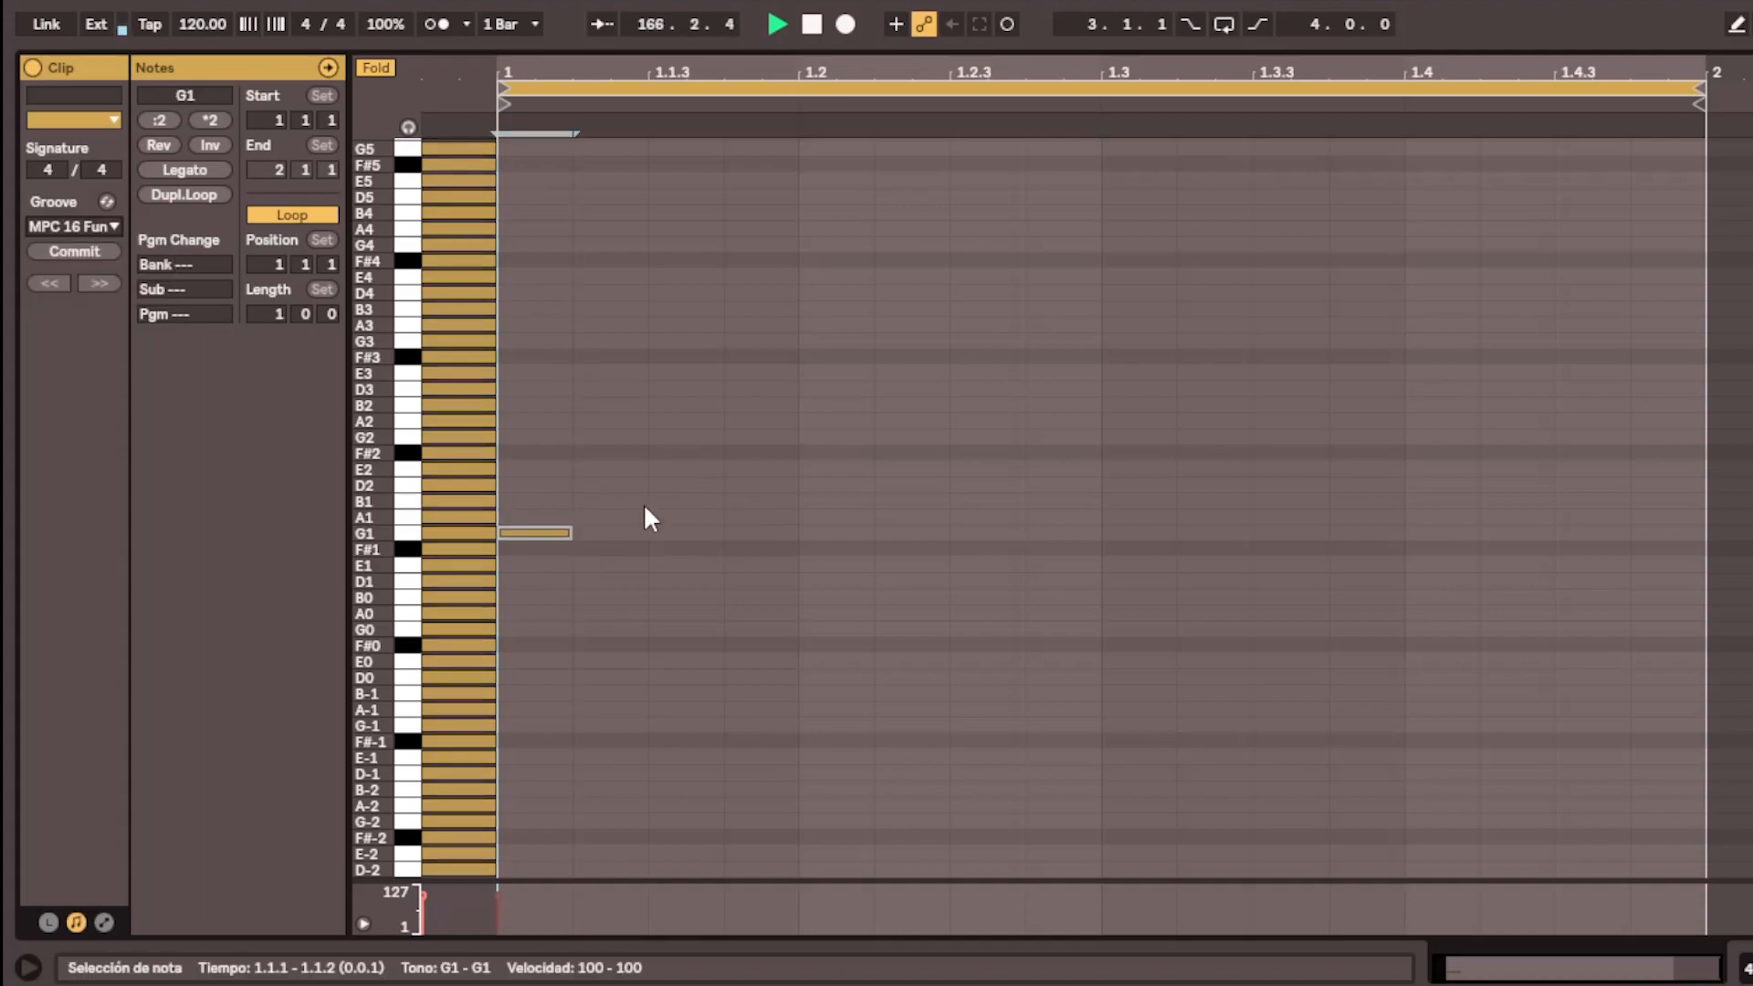
Lower the first bass note to G0 and add a second note, placing it on E1 at 1.1.3
double_click(612, 470)
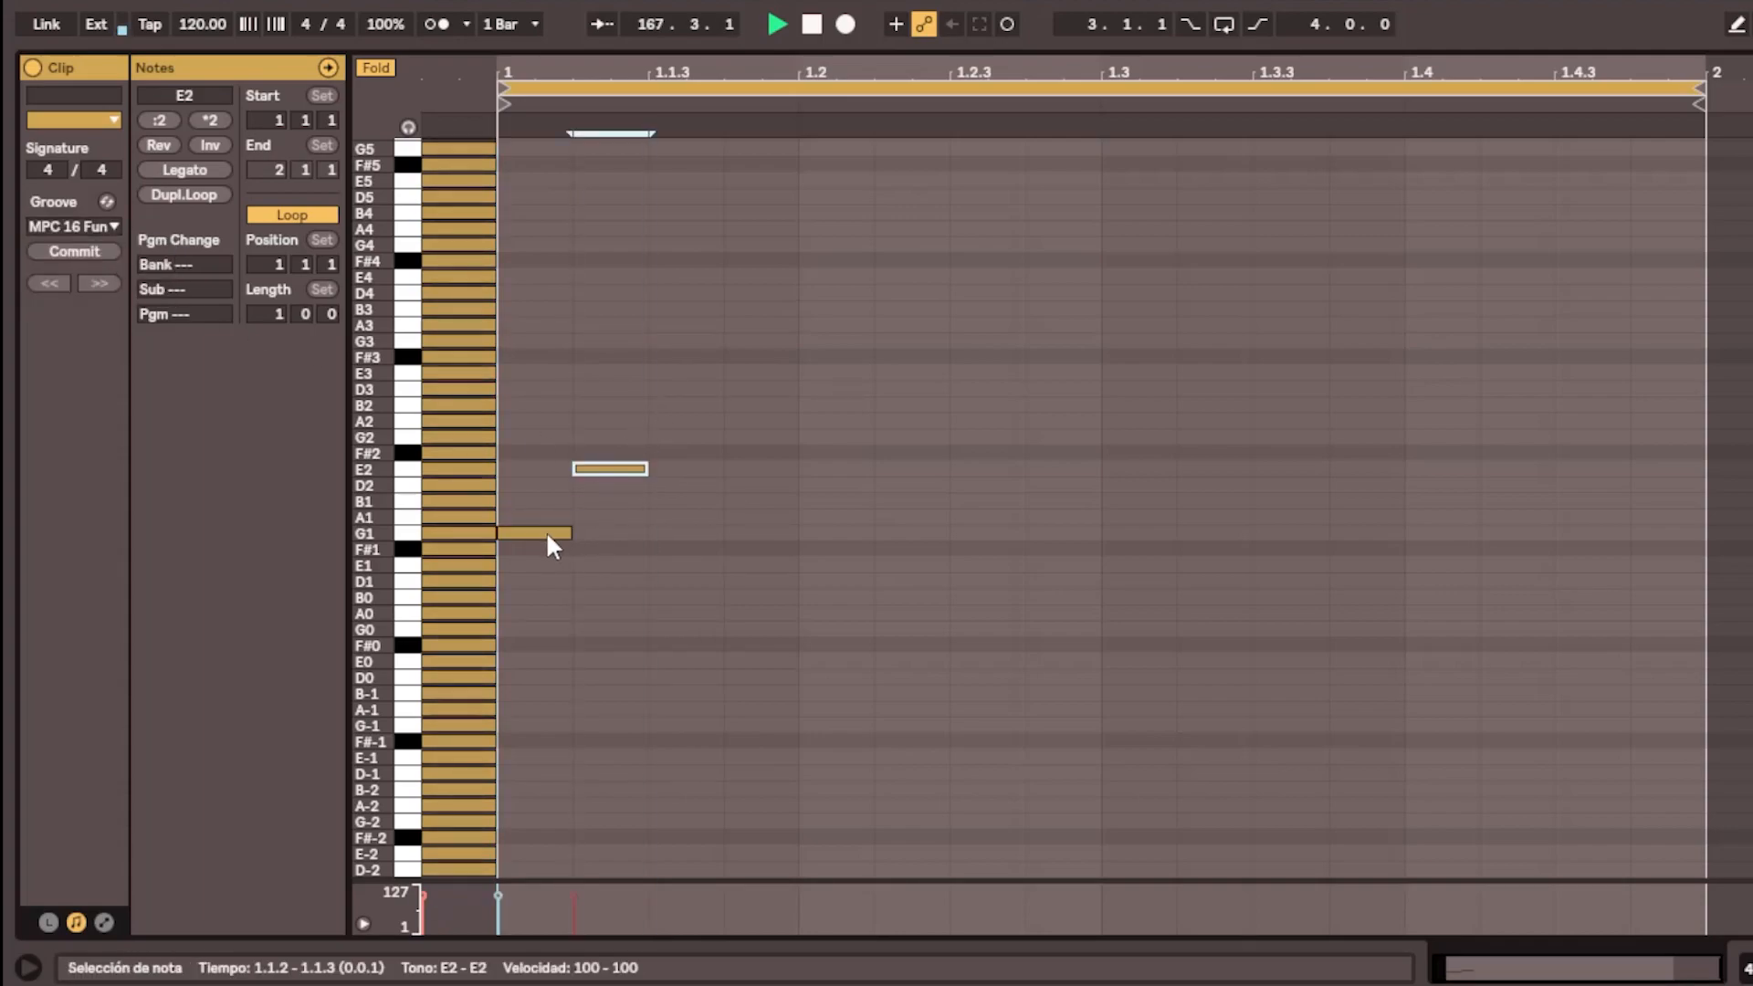
drag(546, 531, 530, 680)
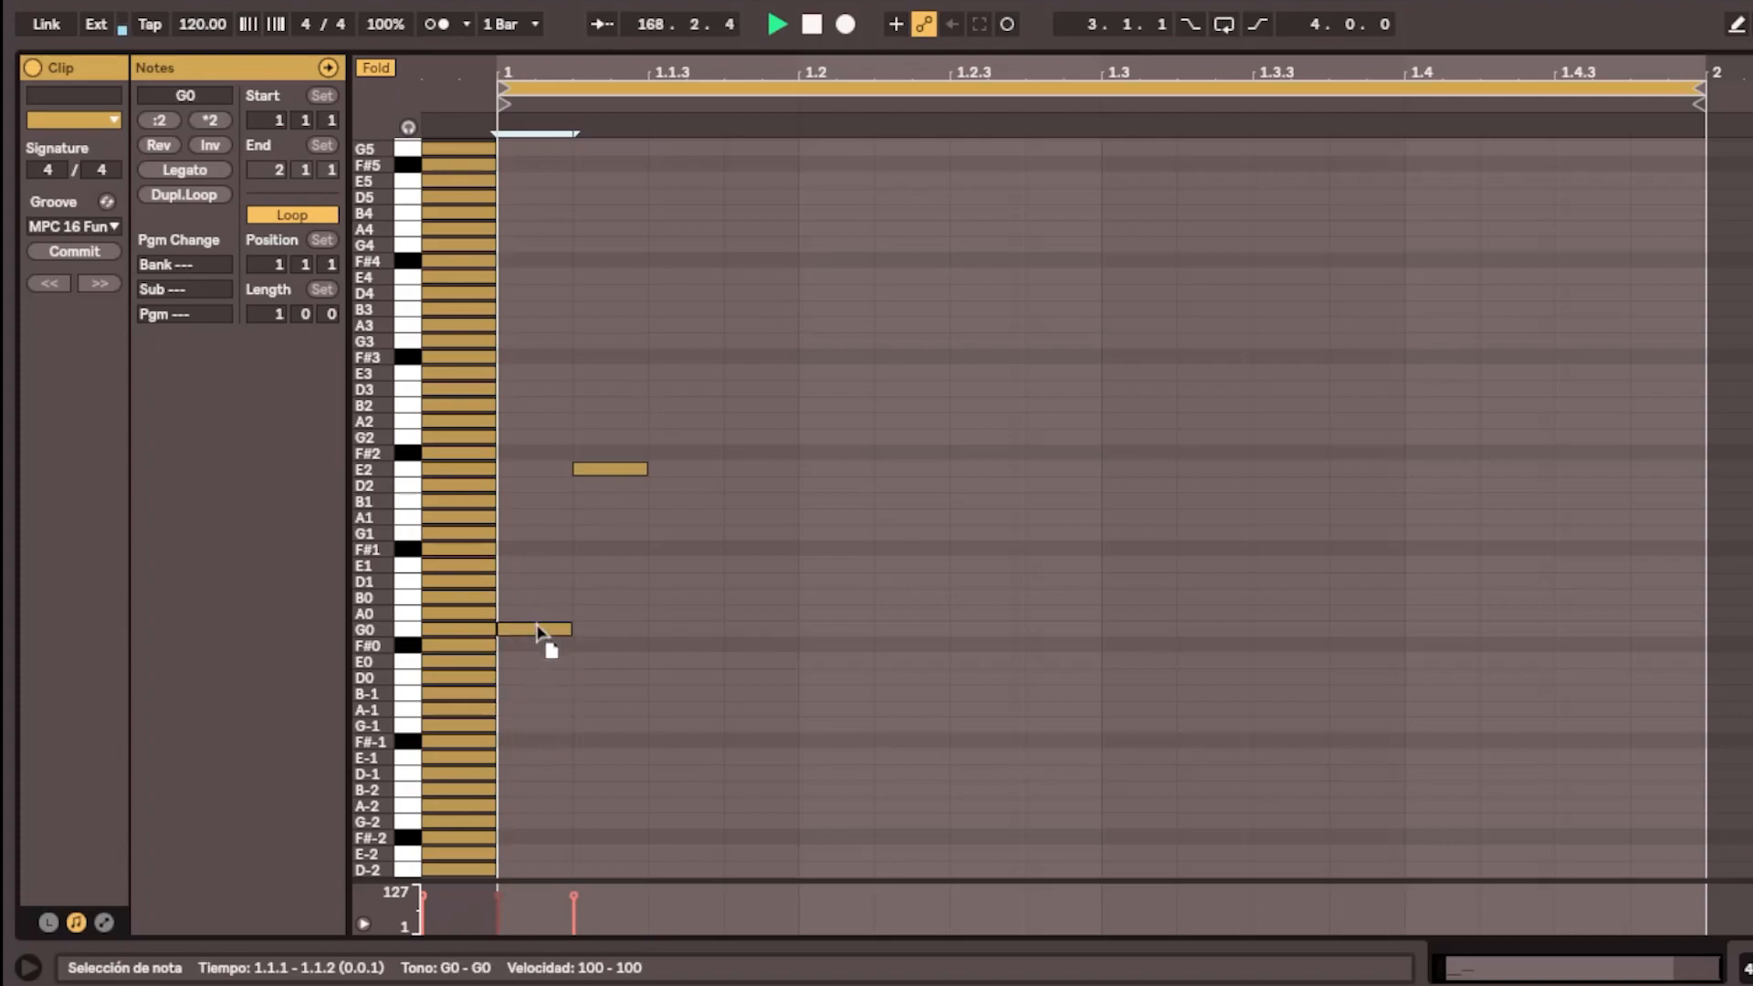
drag(612, 469, 705, 573)
Restart playback by launching the Bass Housy clip together with the other tracks' clips
key(space)
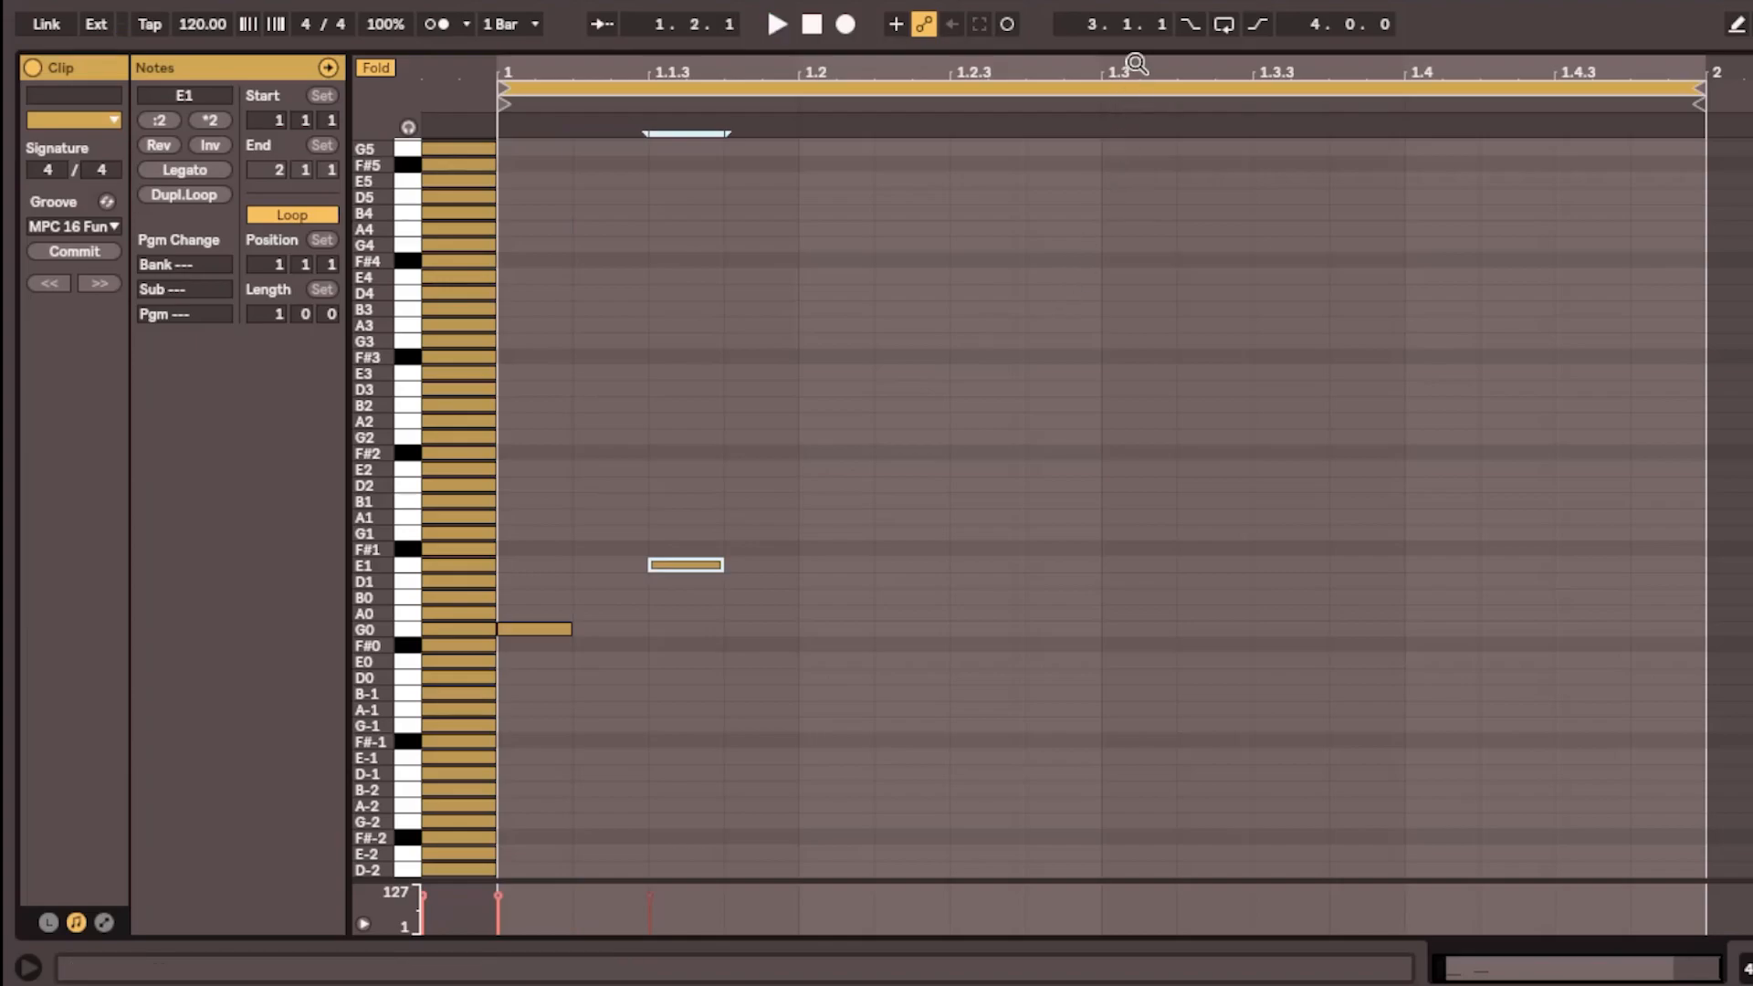
drag(1138, 47, 1125, 444)
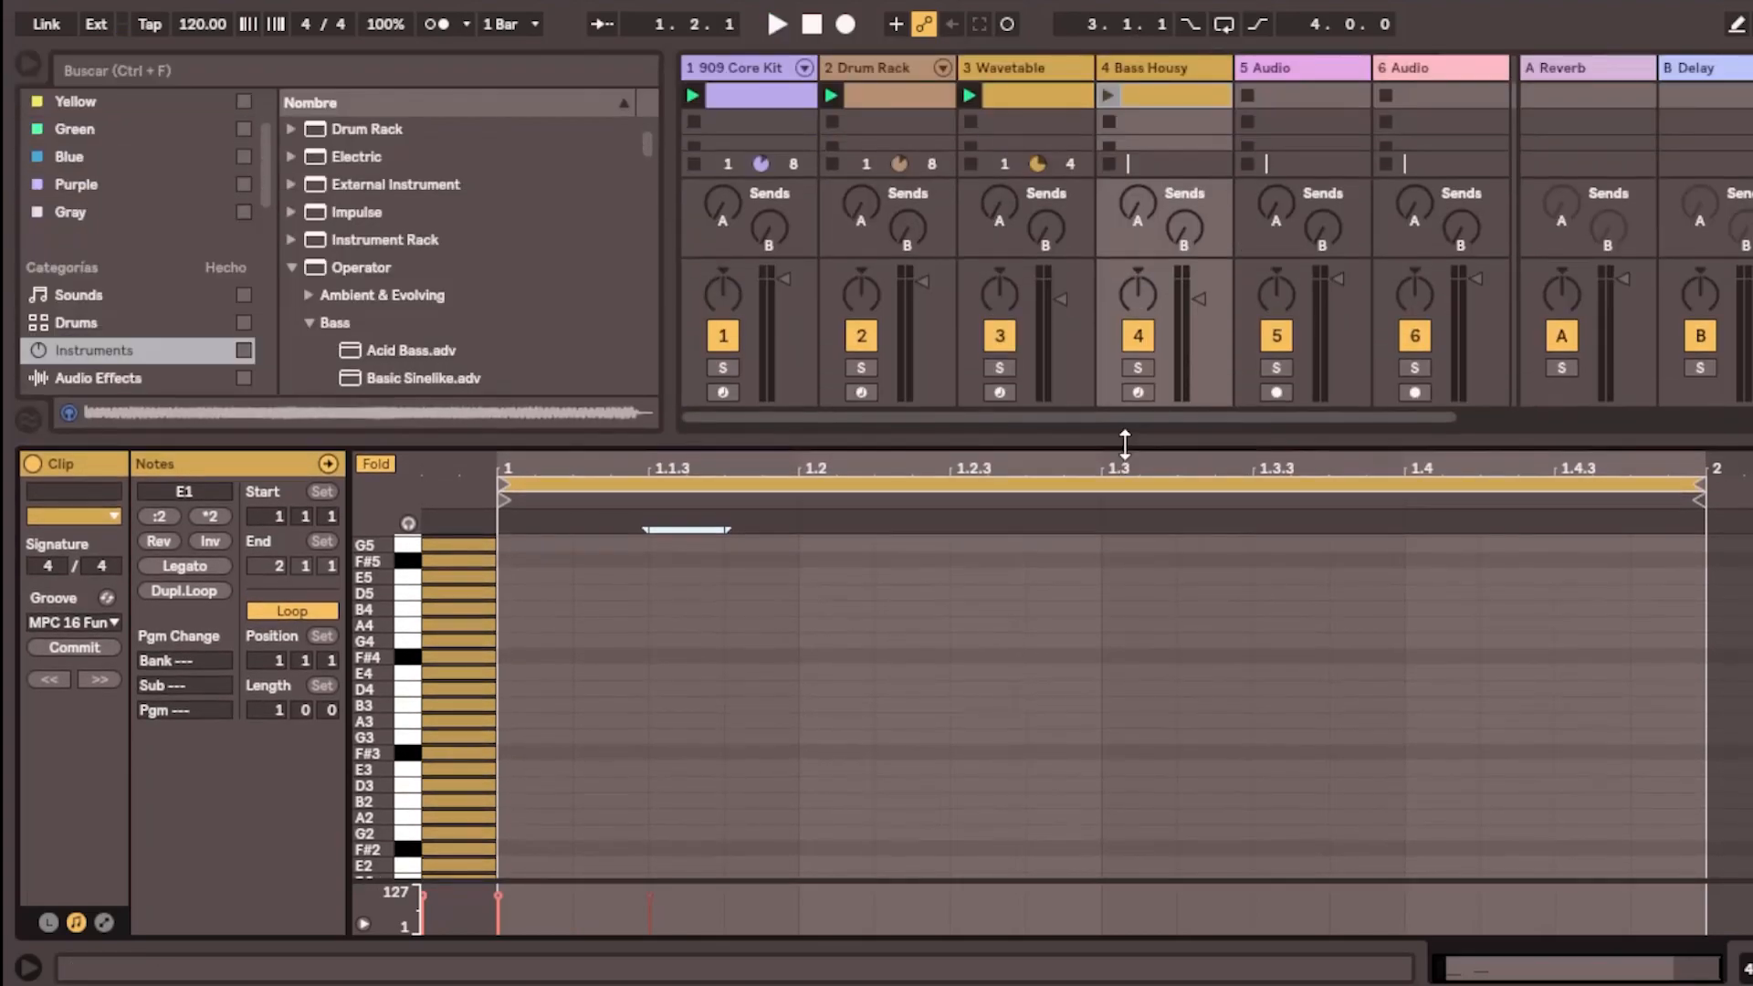
click(1109, 95)
drag(973, 440, 974, 203)
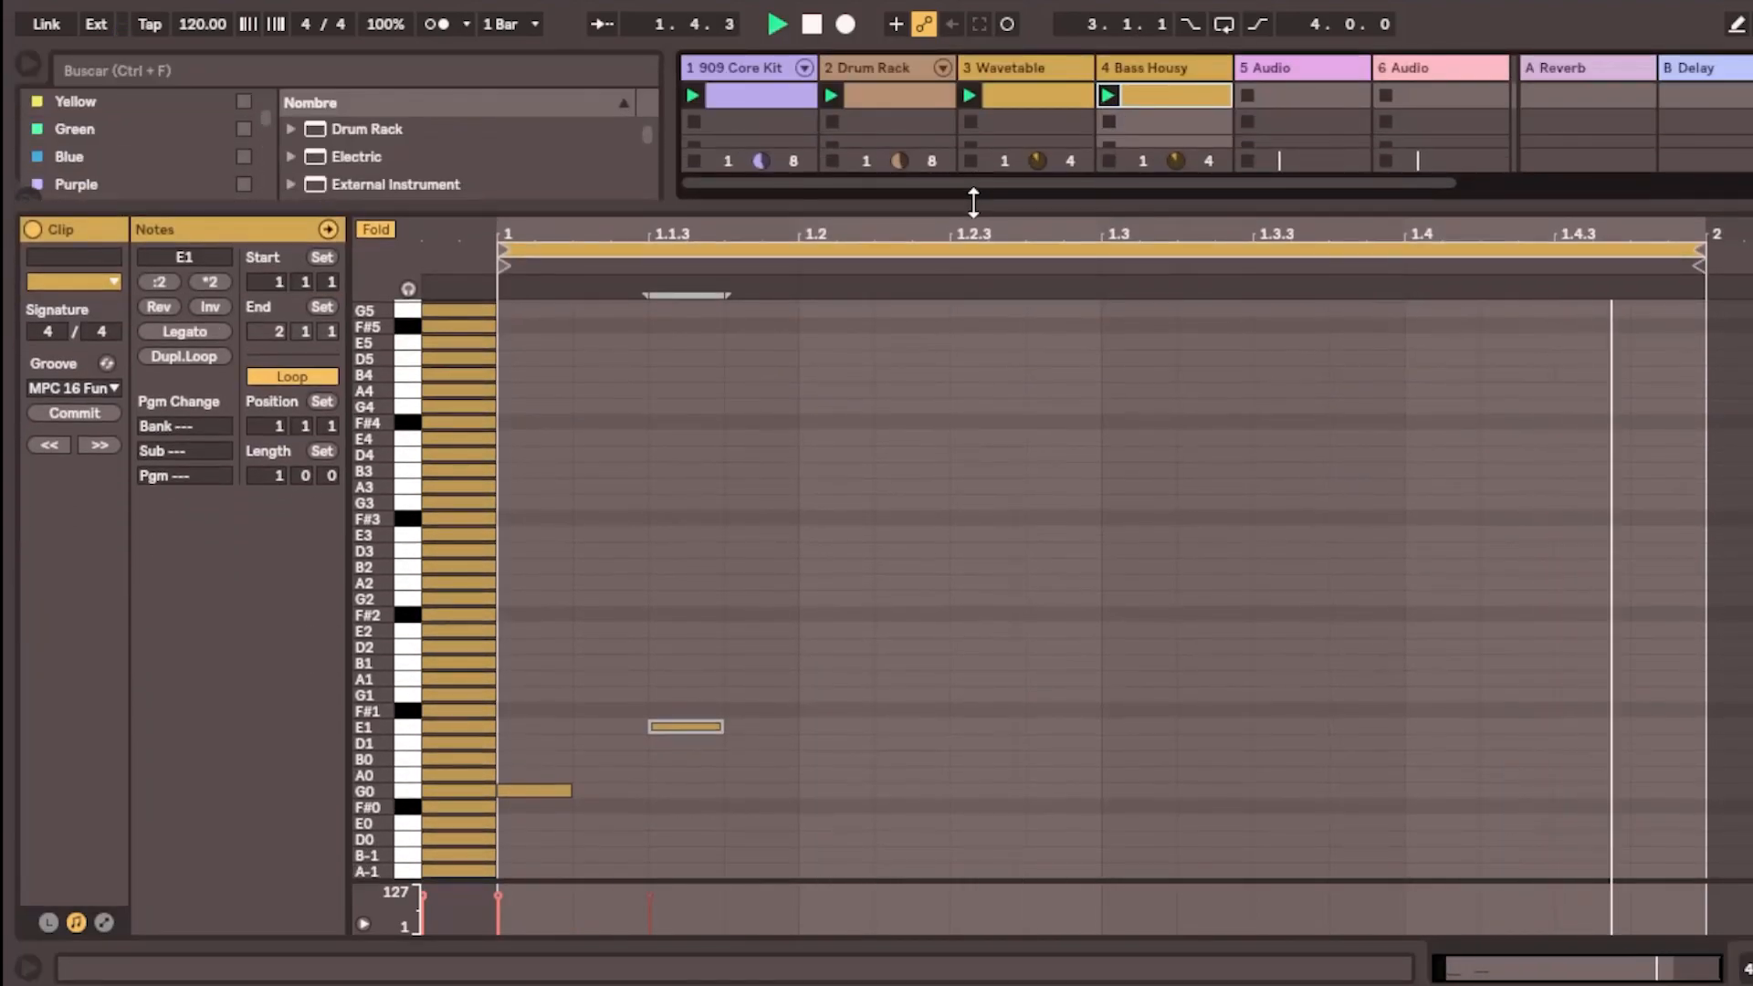
Add a D1 note at 1.1.4 and G0 notes at 1.2.3, 1.3.2 and 1.4.1, extending the last one to 1.4.3
double_click(845, 743)
drag(845, 743, 783, 758)
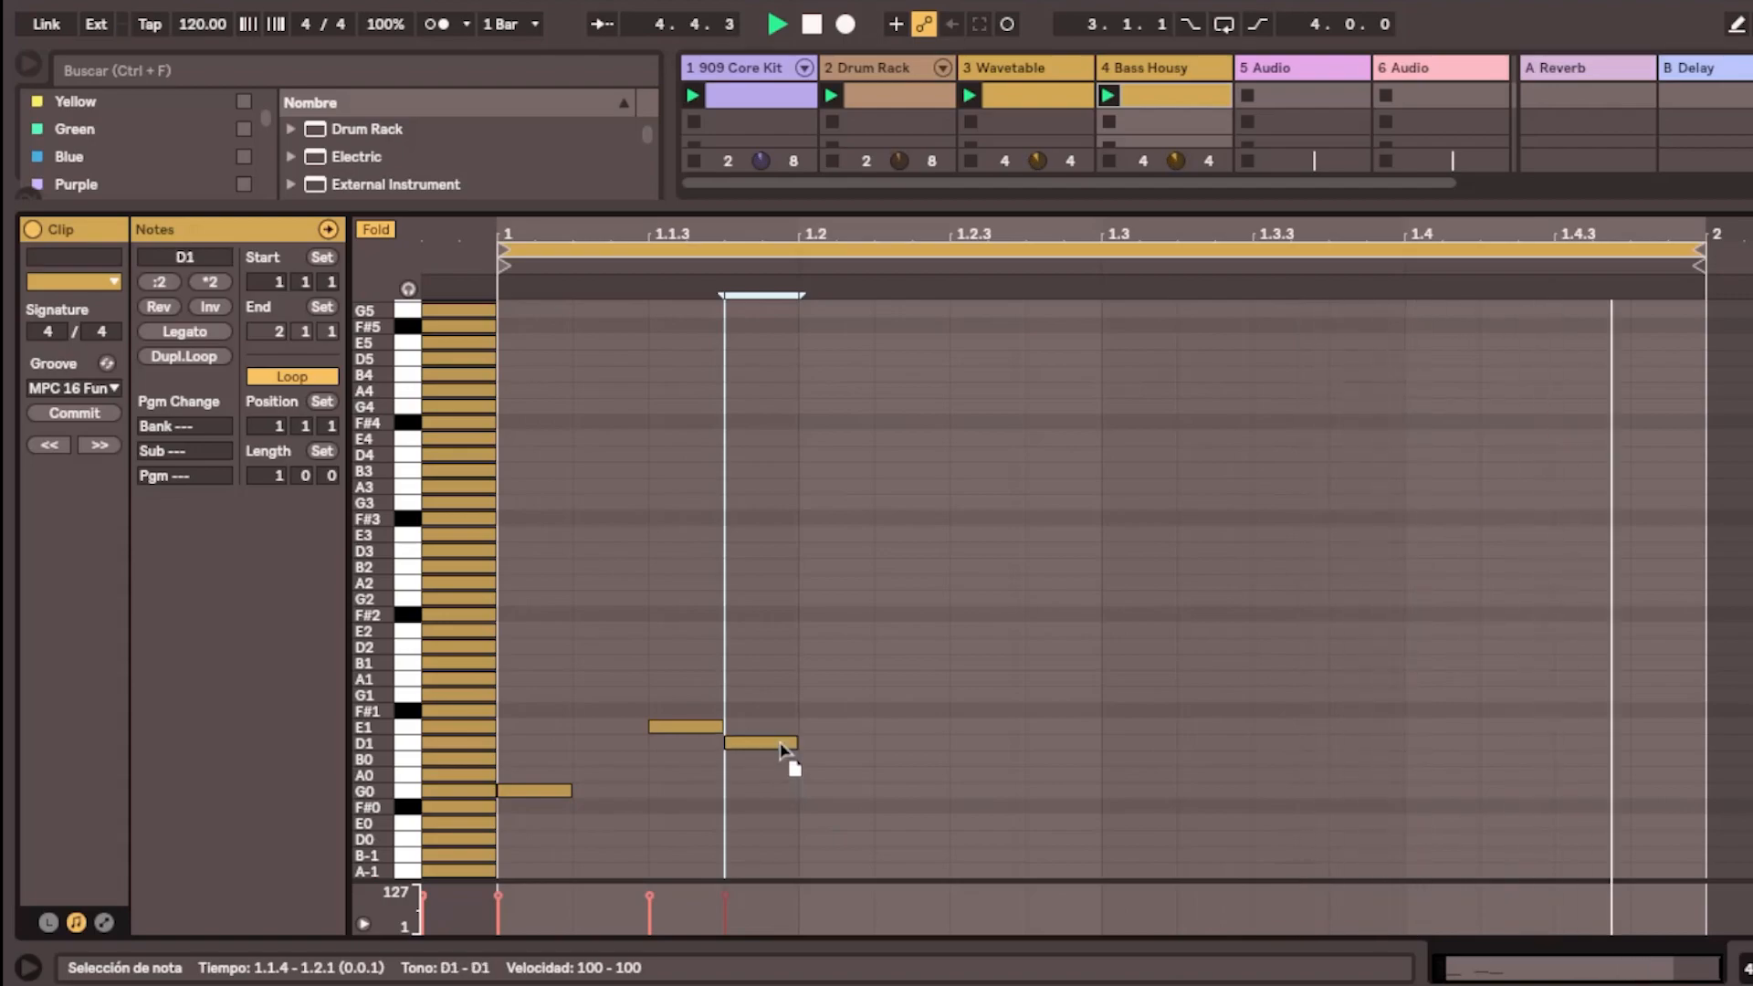
double_click(962, 786)
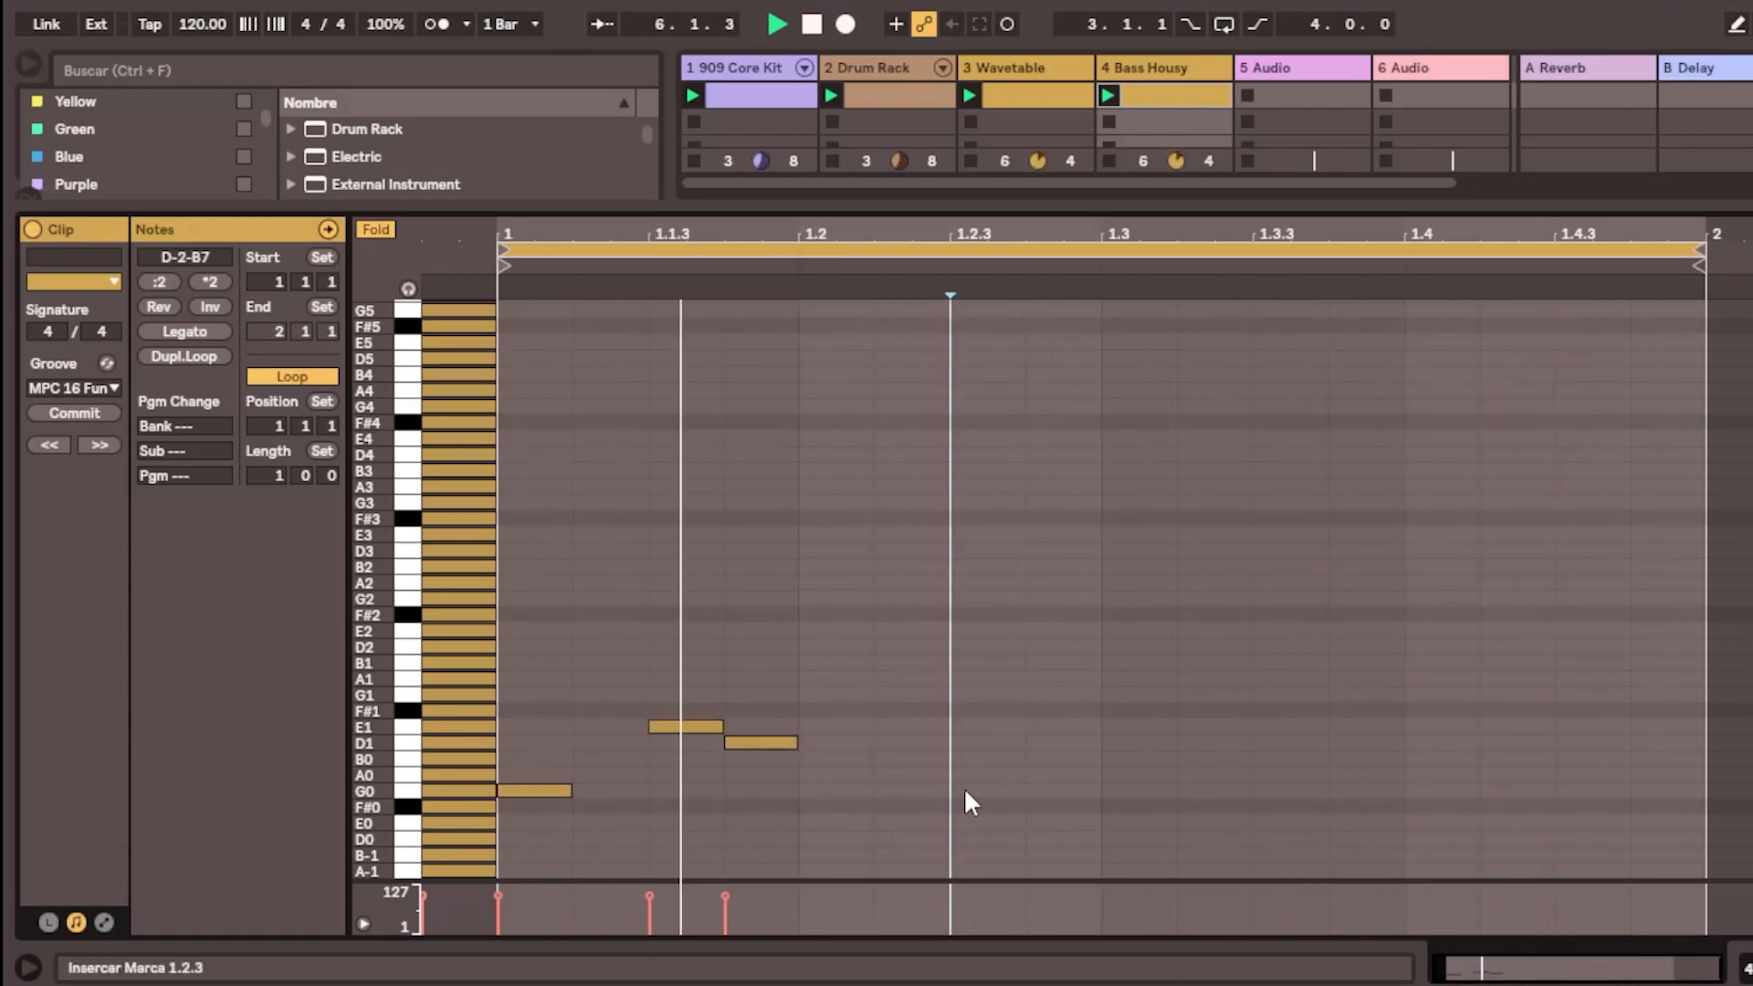
double_click(1233, 793)
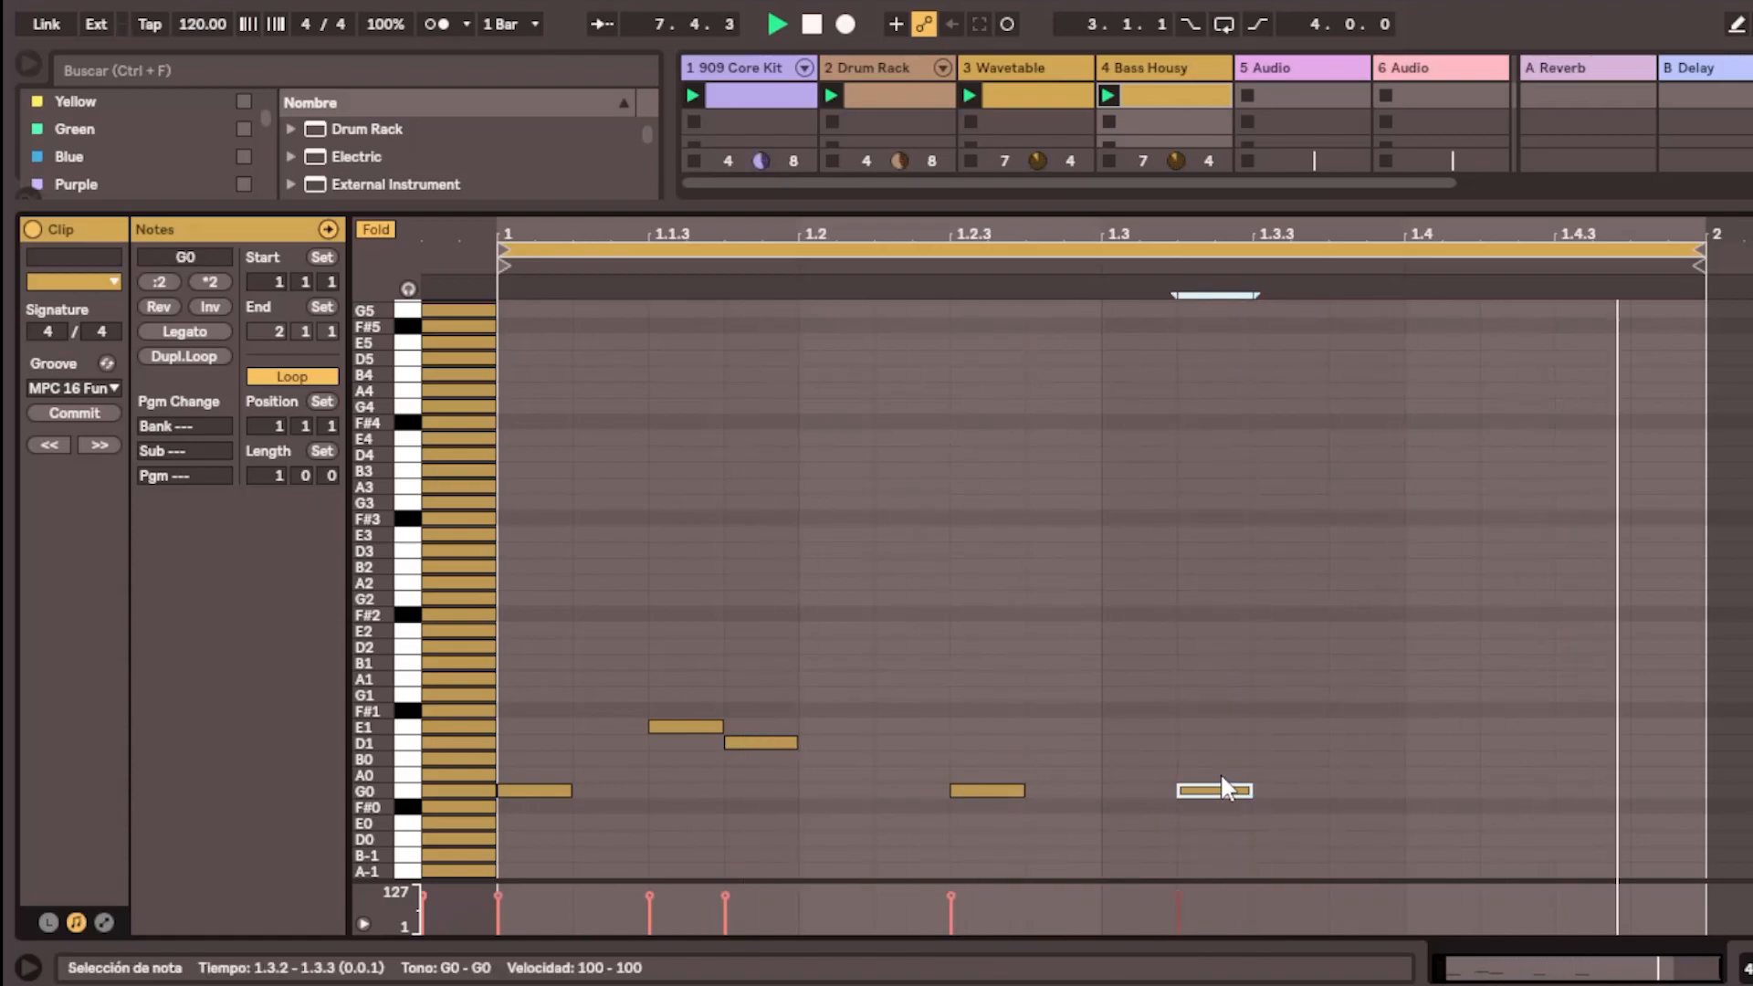
double_click(1474, 791)
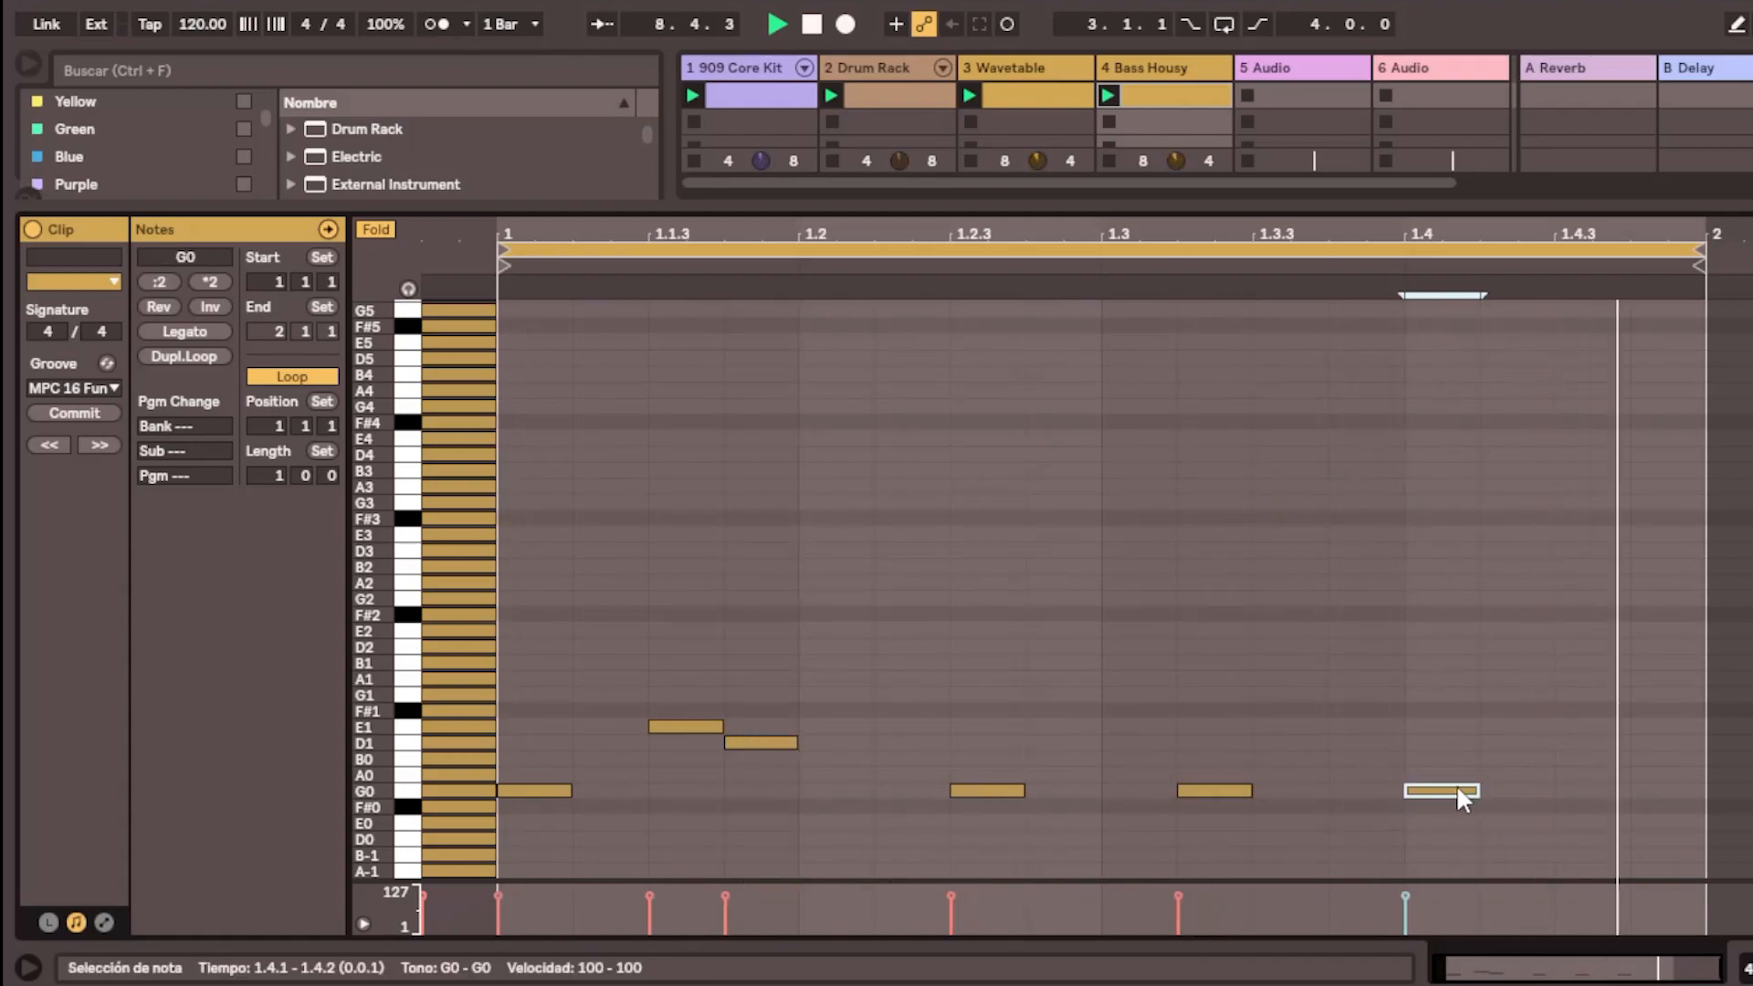
drag(1477, 792, 1554, 792)
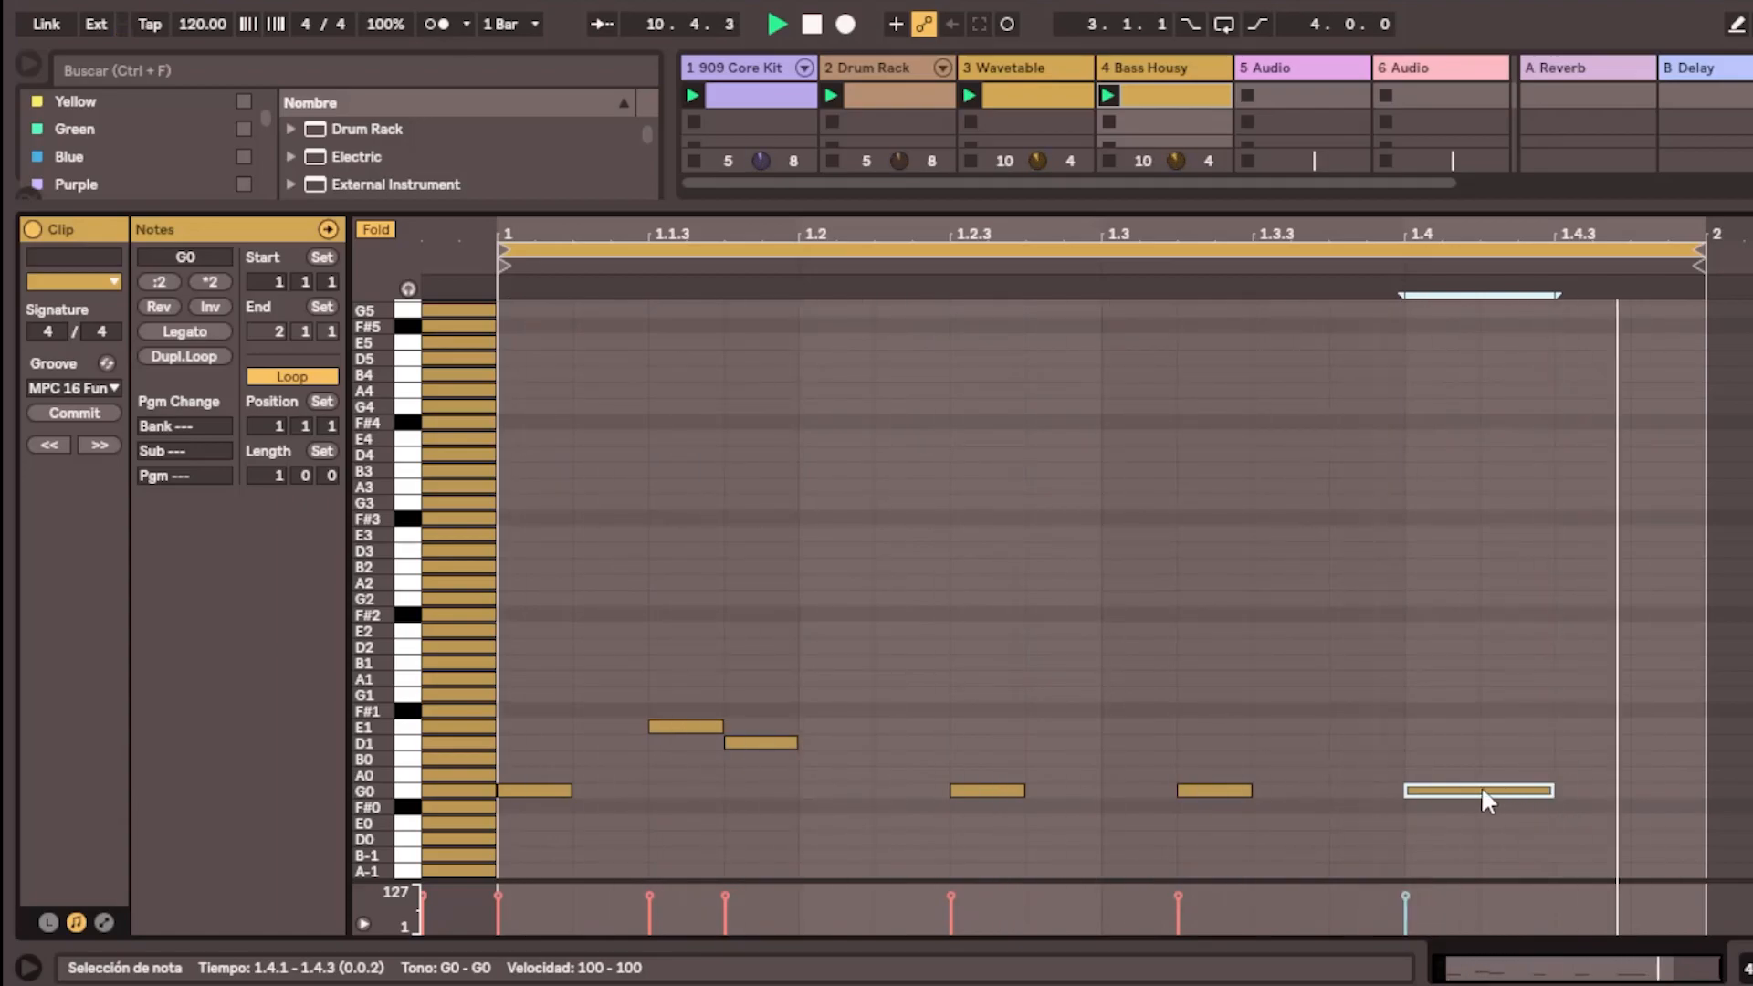
Shorten the G0 note at 1.3.2 to end before 1.3.3 and add a slightly shortened G1 note at 1.3.3
drag(1252, 793, 1229, 794)
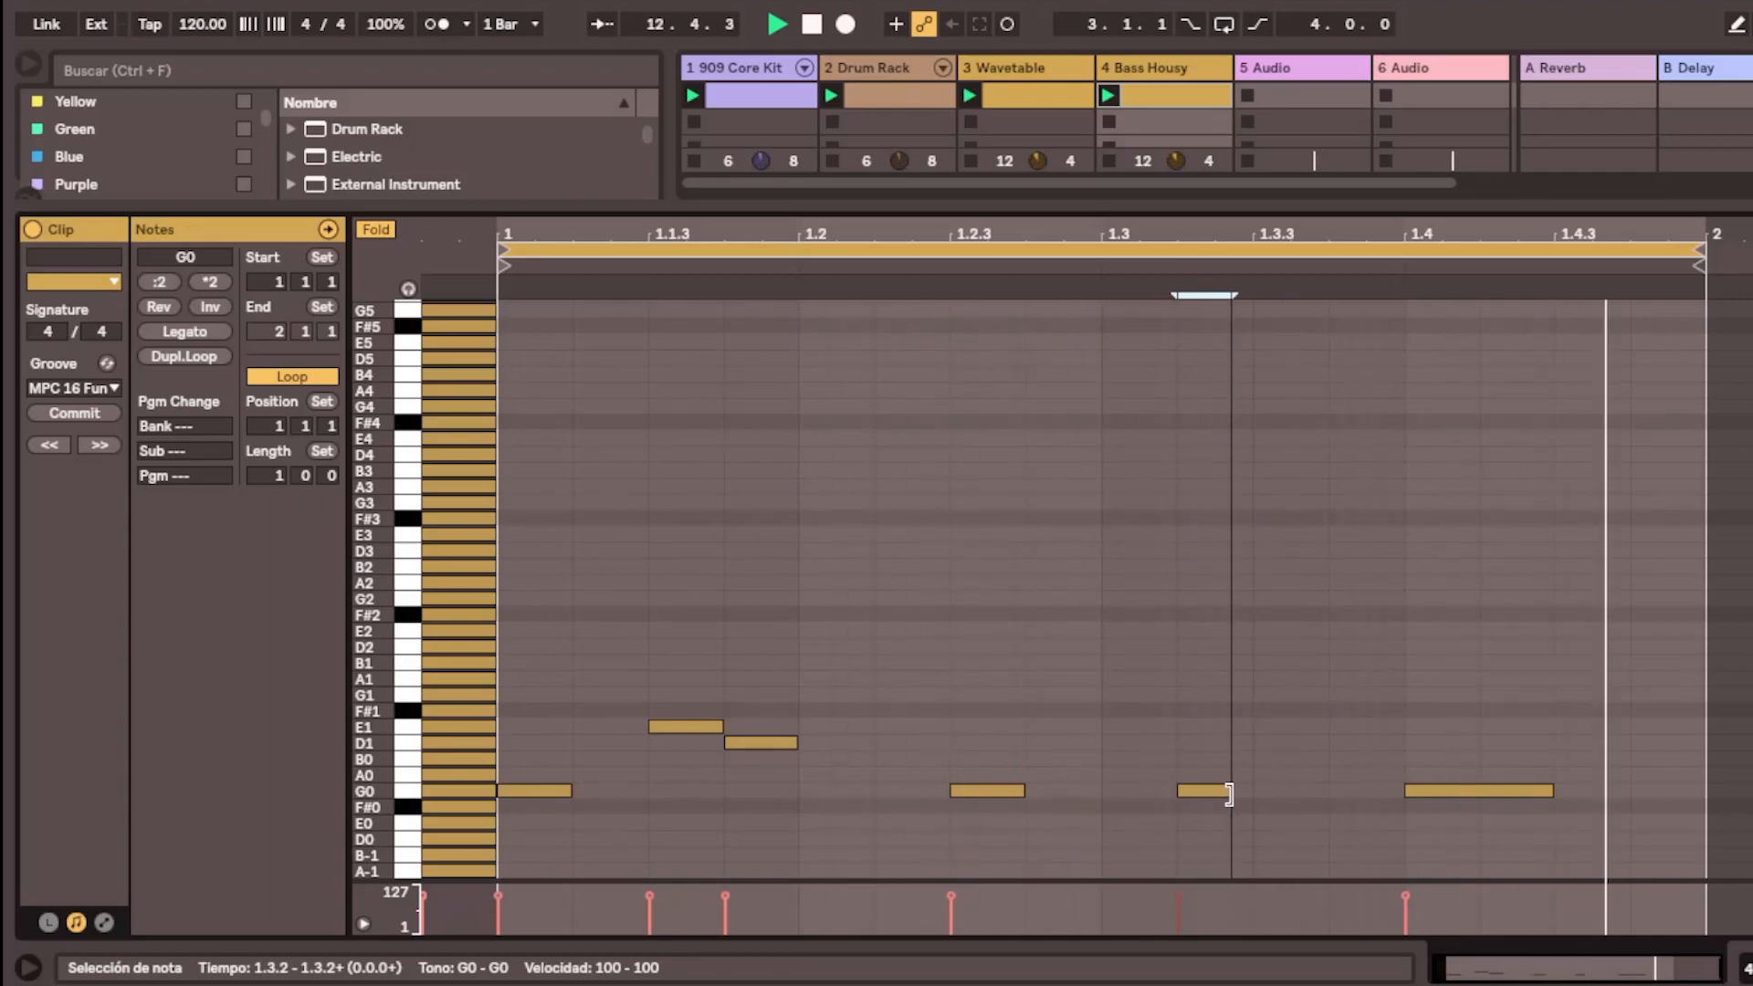
double_click(1283, 652)
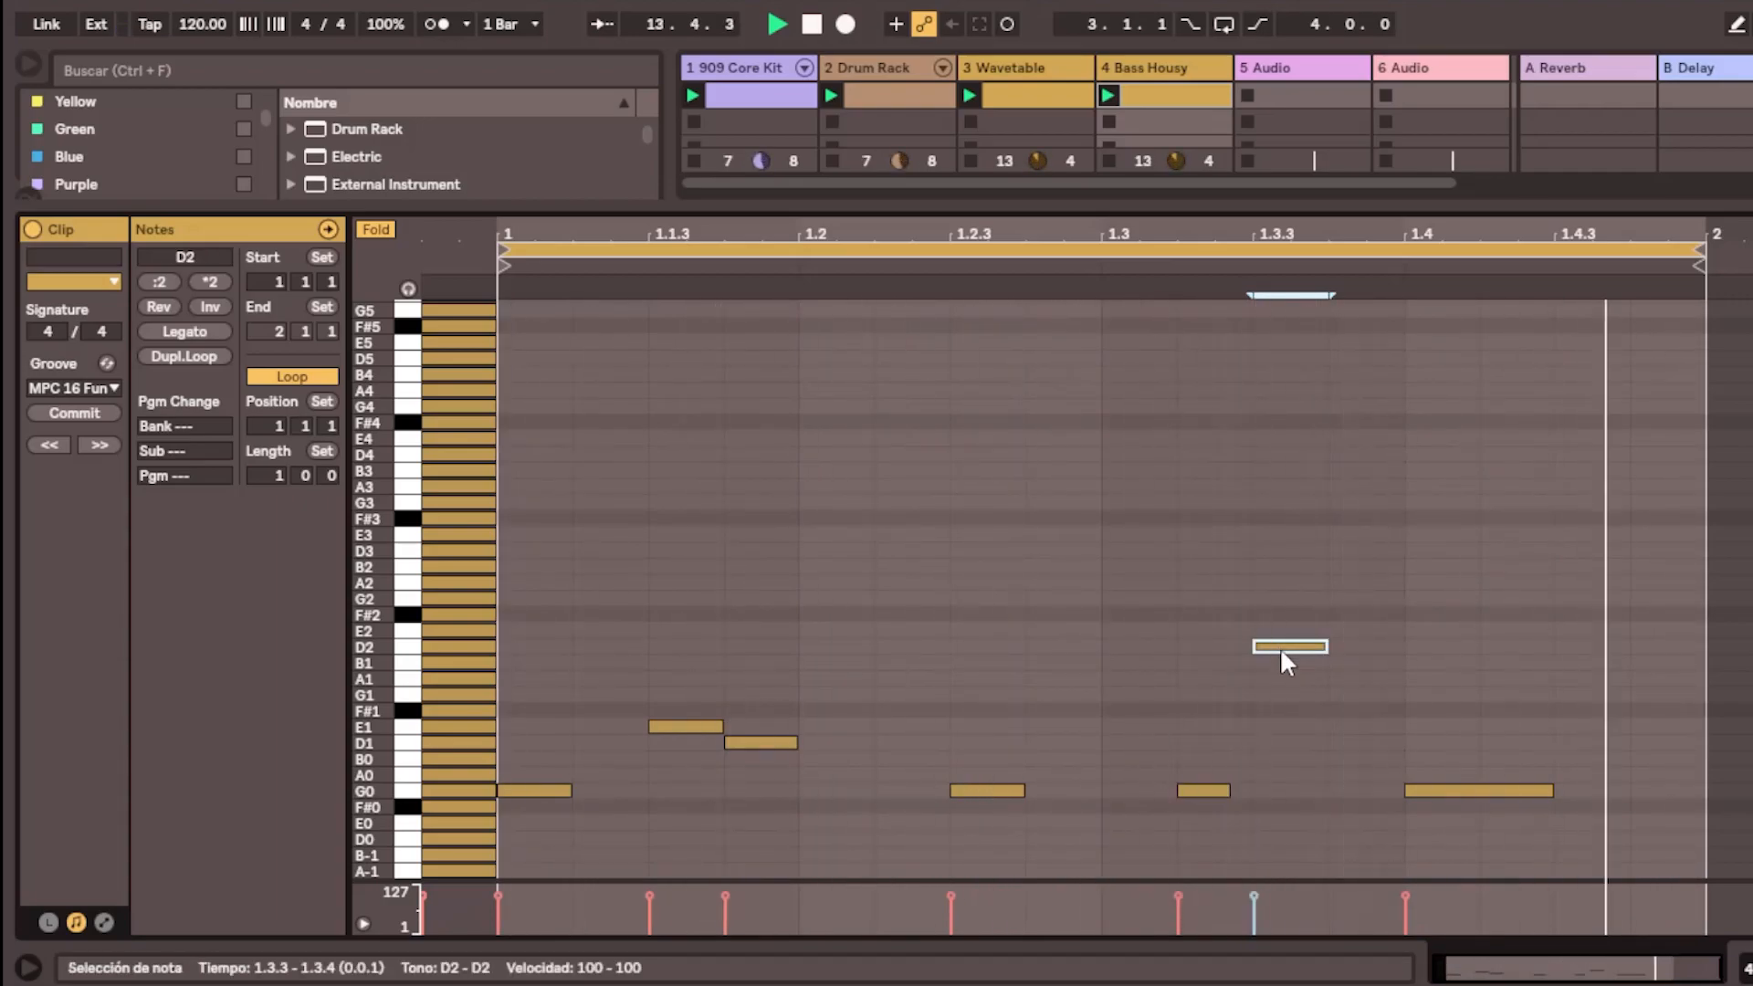
drag(1283, 653, 1313, 699)
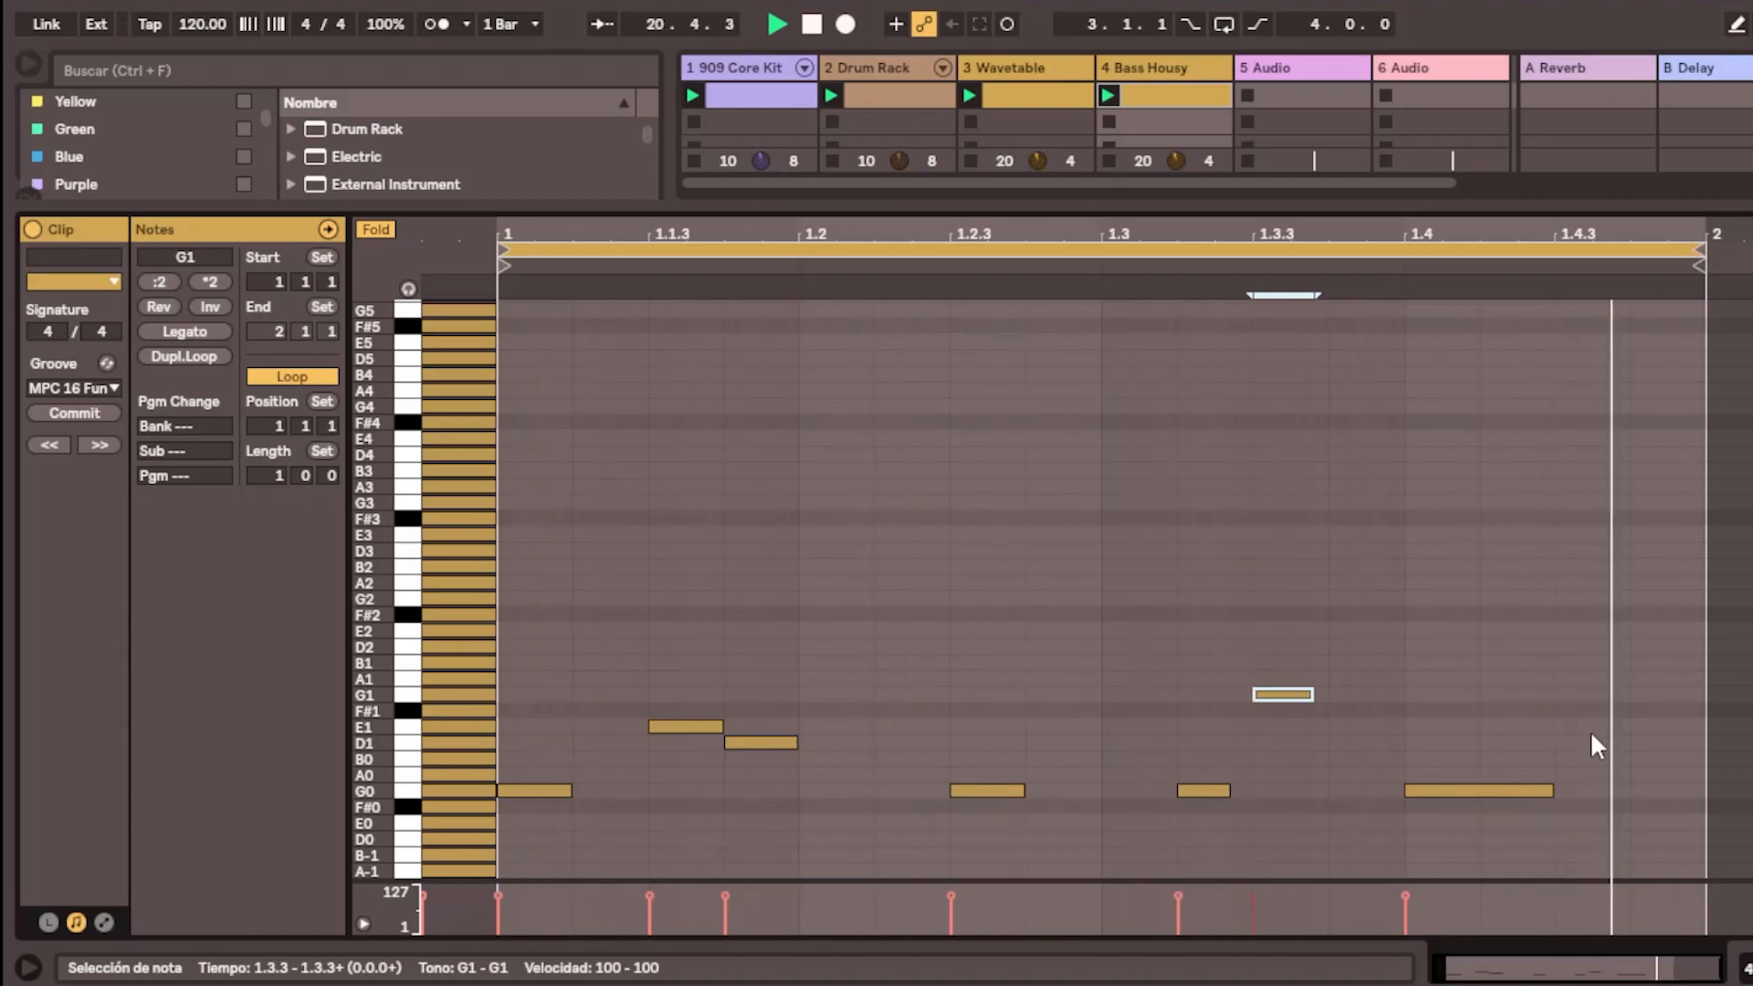
Add a G0 note at 1.4.3 and slightly shorten the G0 note at 1.4.1 so it ends just before it
double_click(1663, 789)
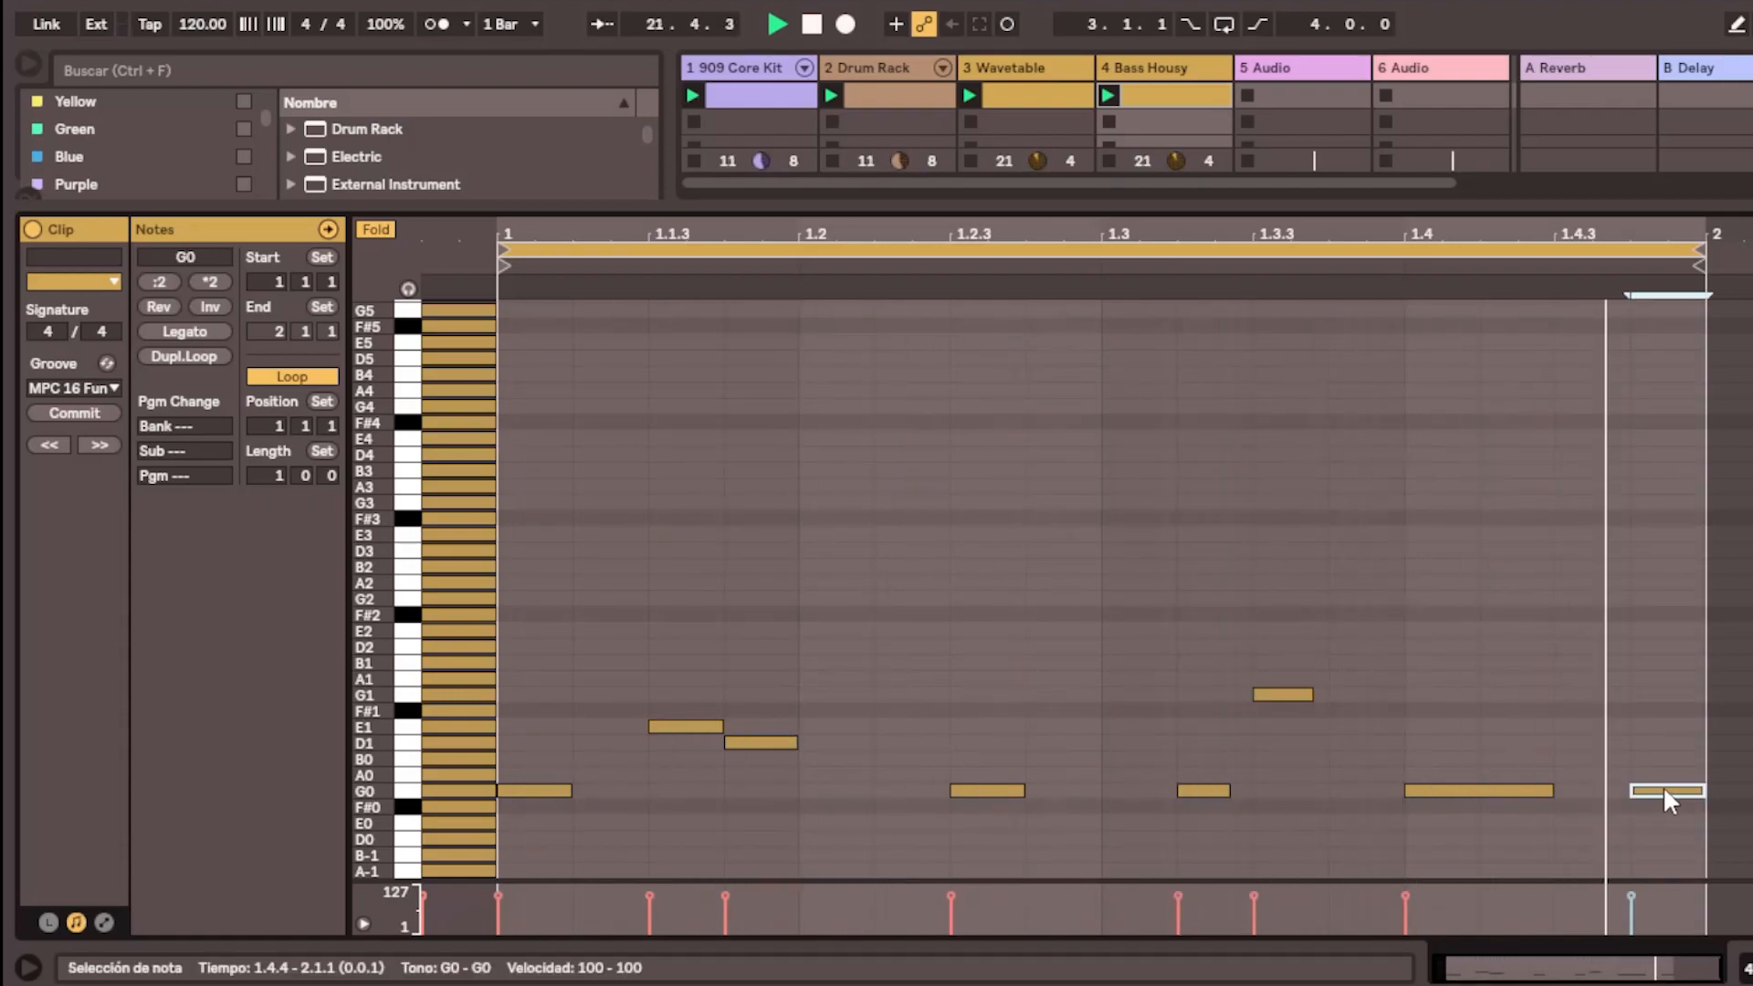
drag(1663, 790, 1570, 791)
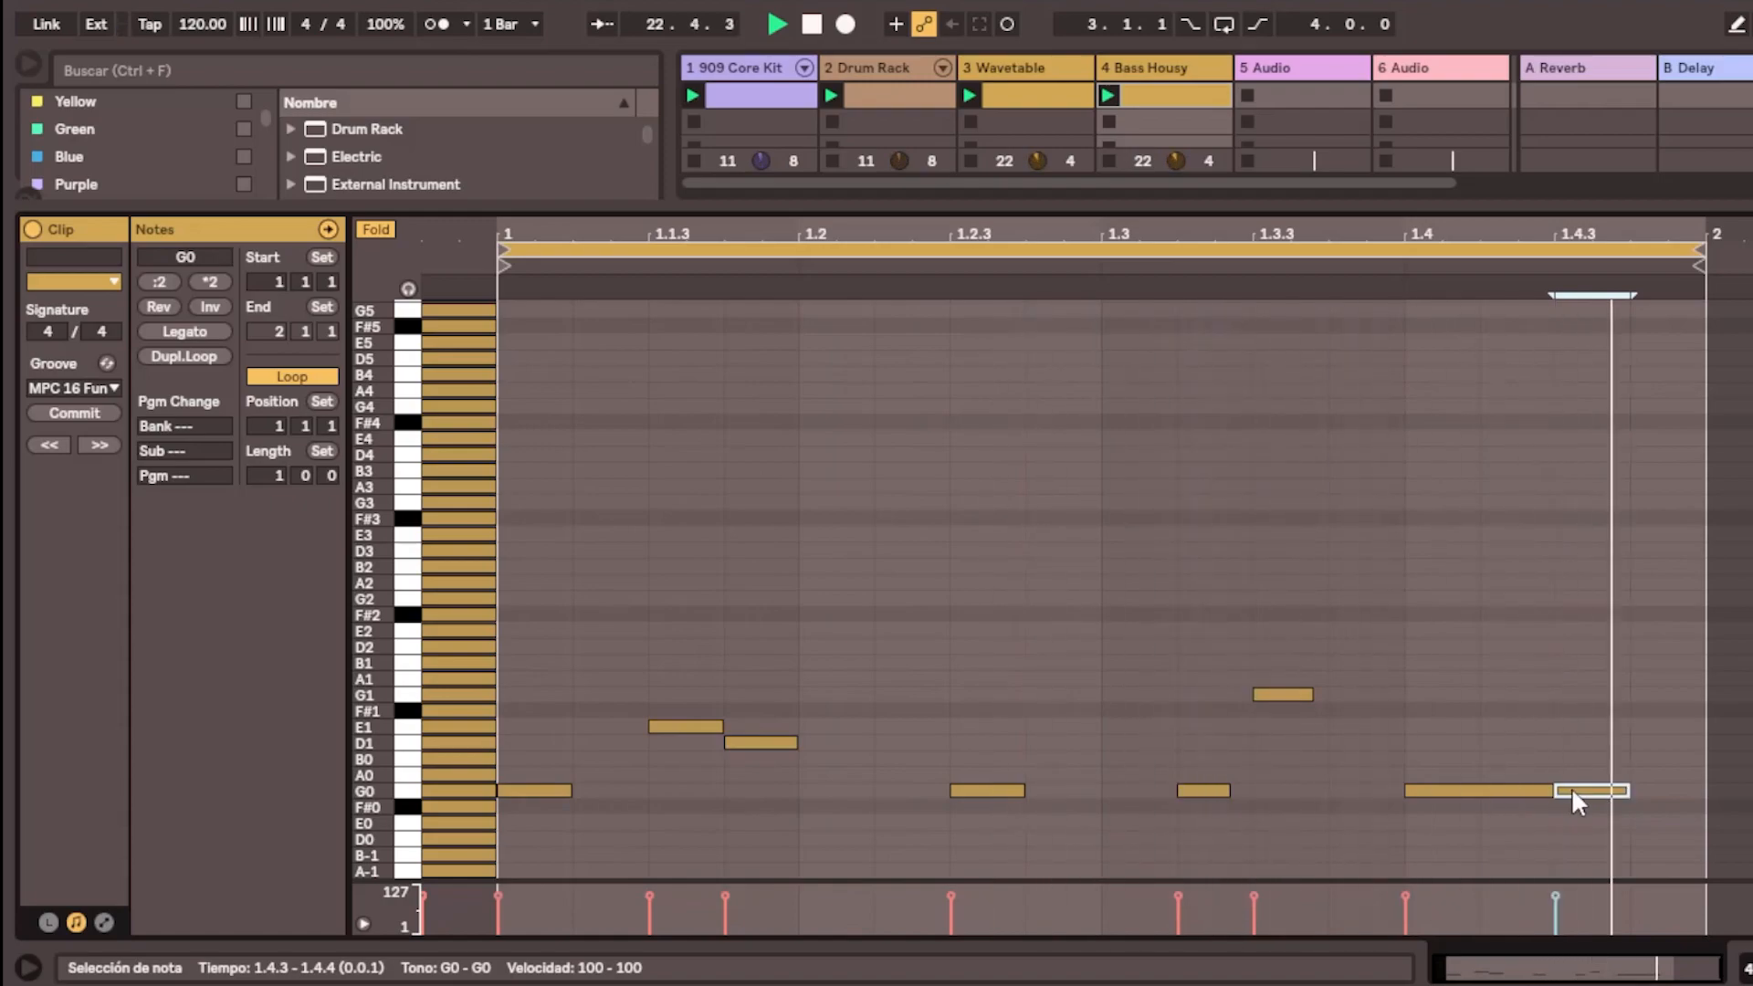
click(1549, 790)
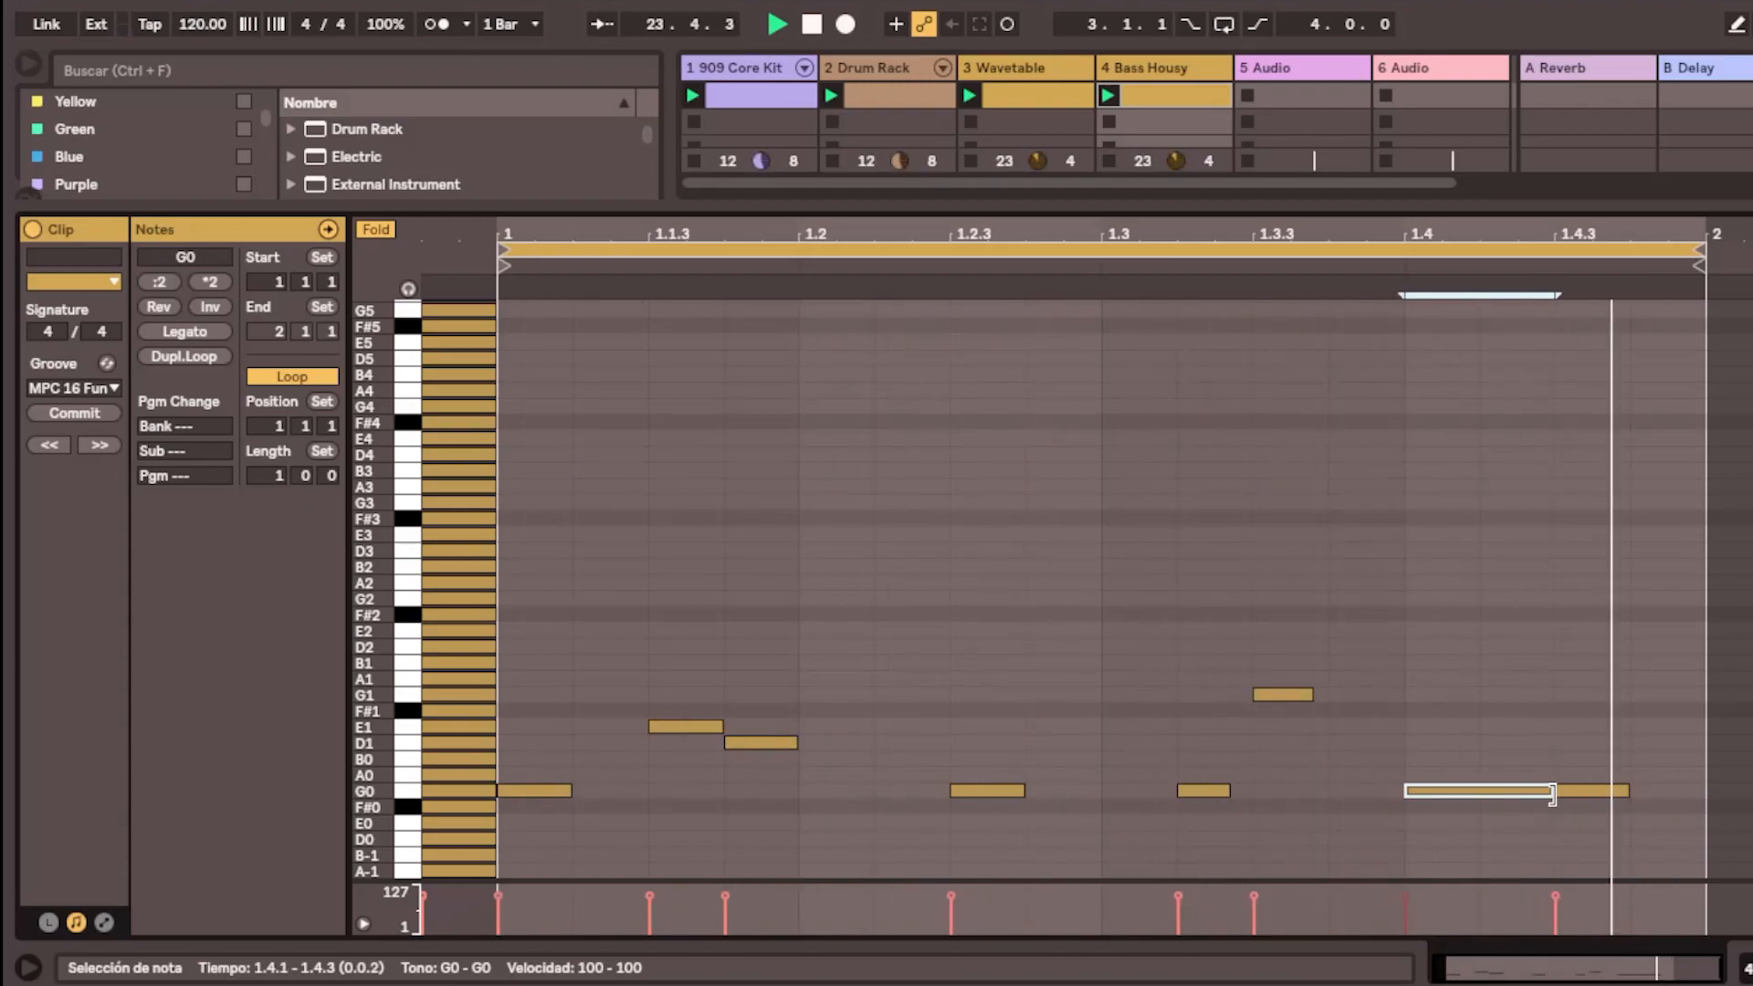
drag(1549, 790, 1542, 790)
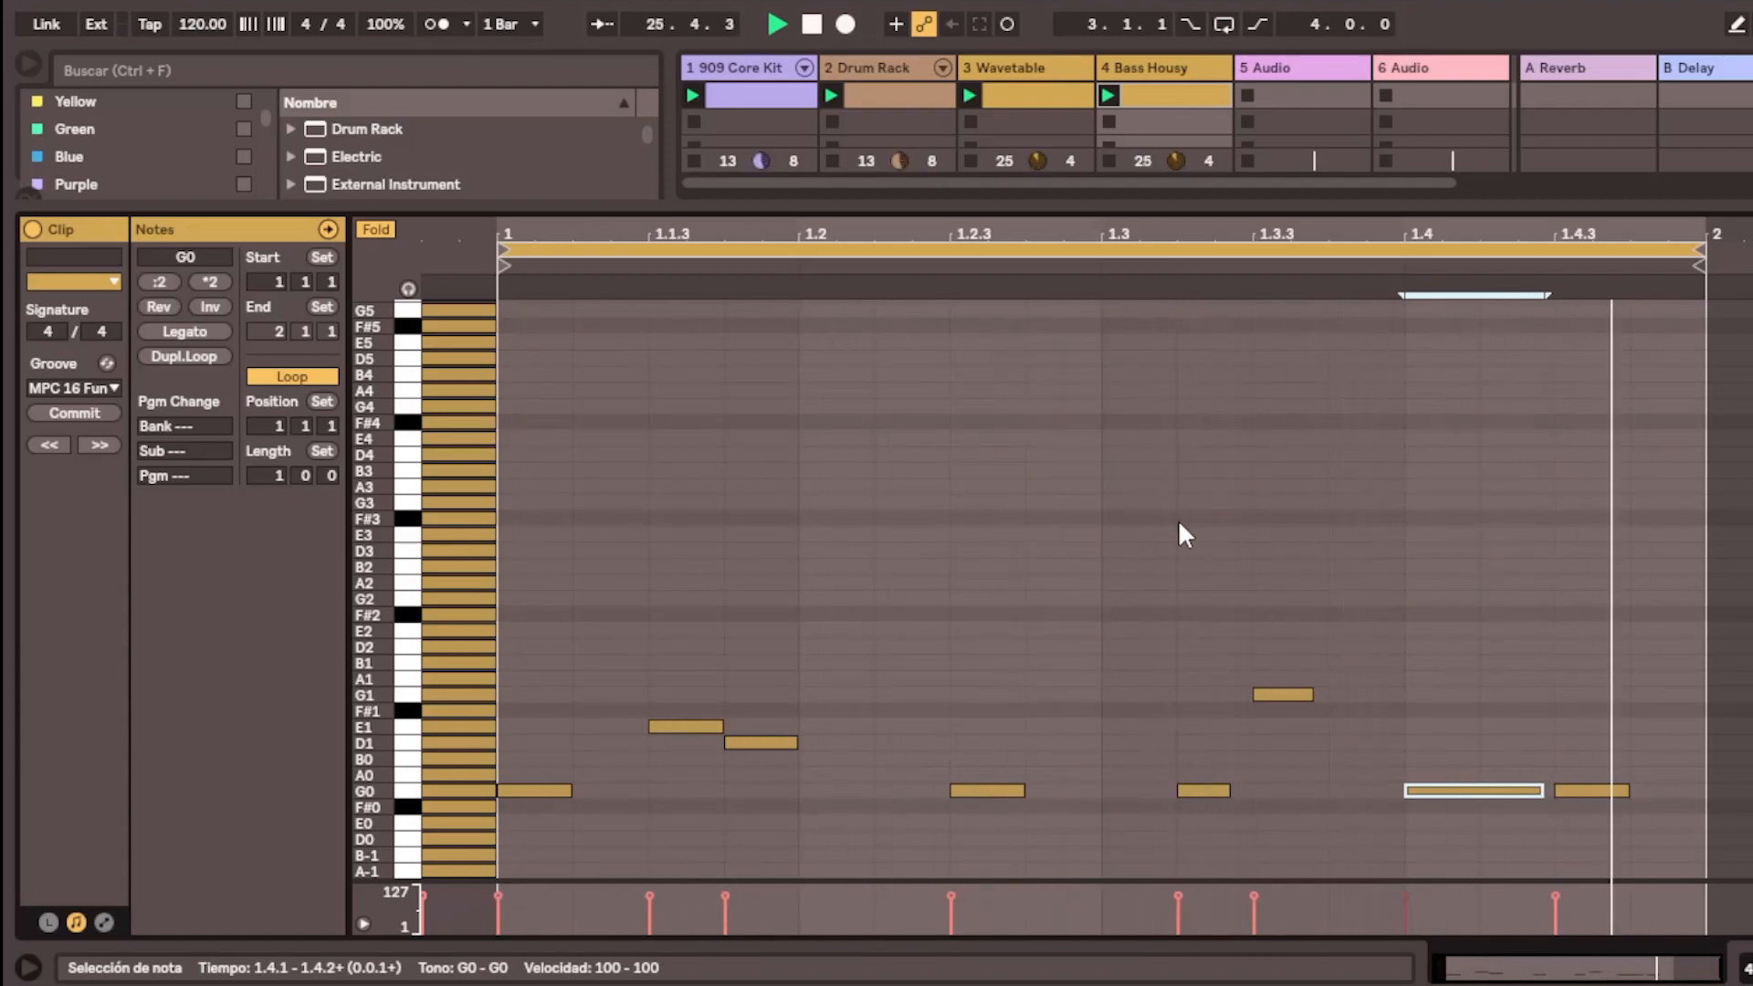
Set the clip's loop length to 2 bars and duplicate all the first bar's notes into the second bar
click(267, 476)
text(2)
key(Return)
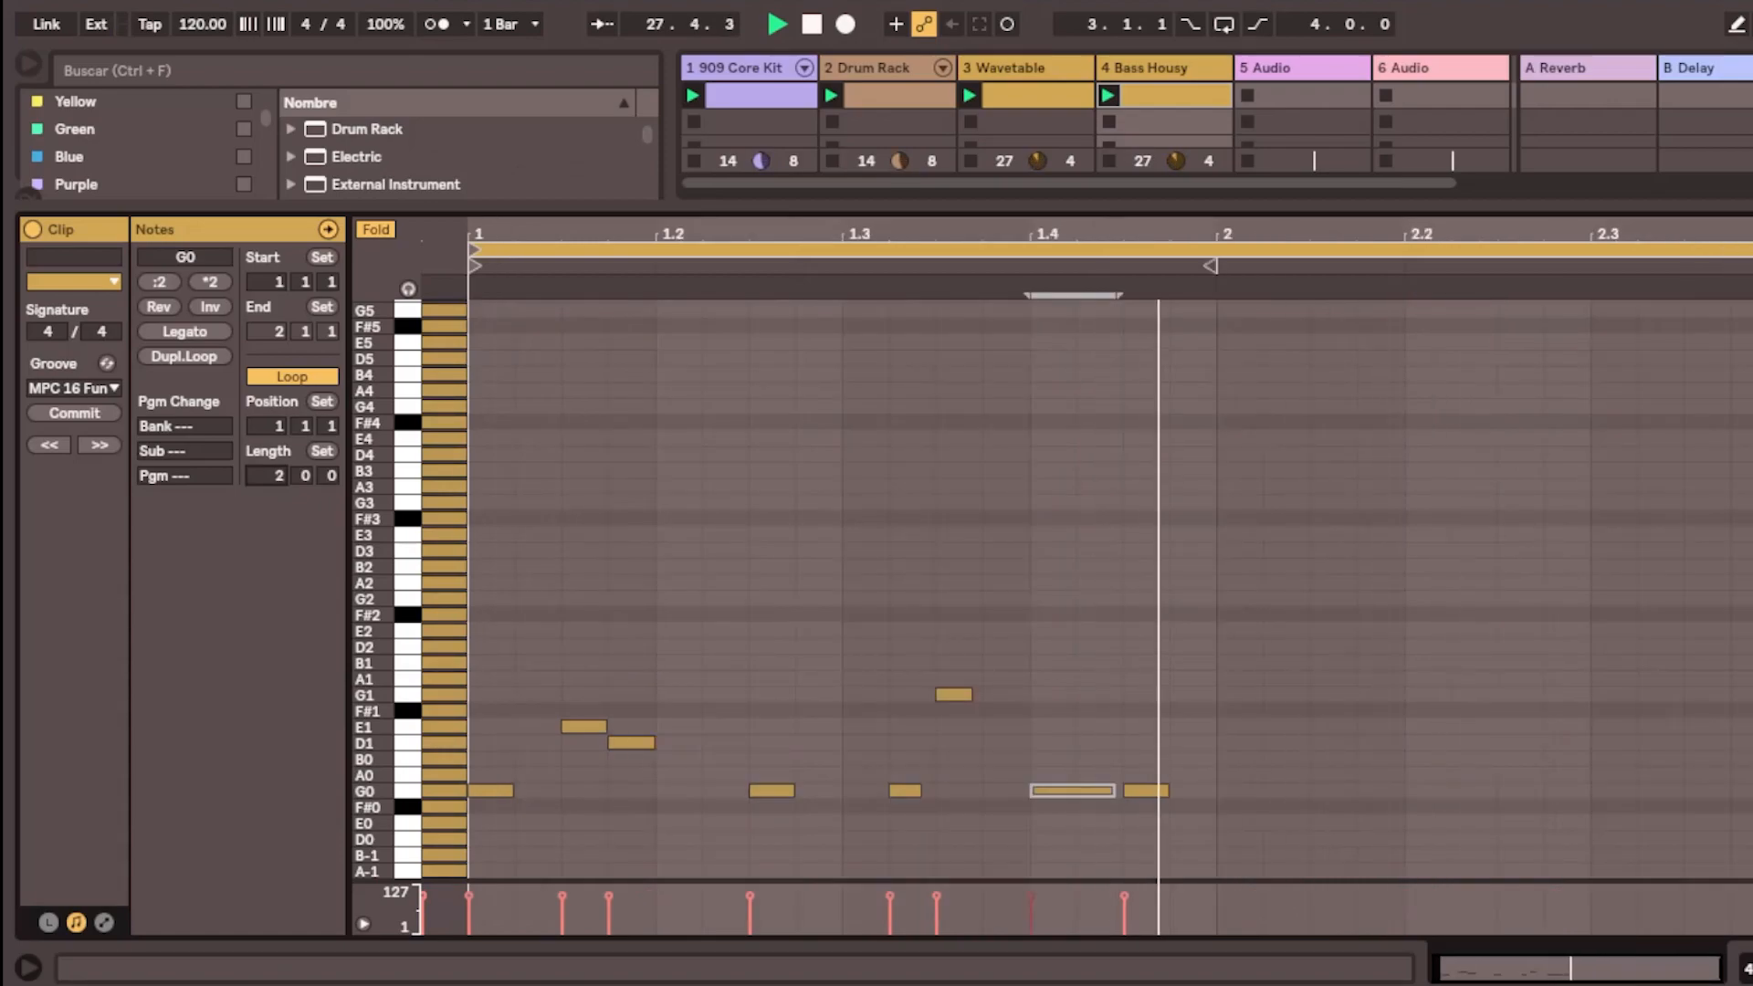
drag(1213, 681, 213, 837)
click(932, 654)
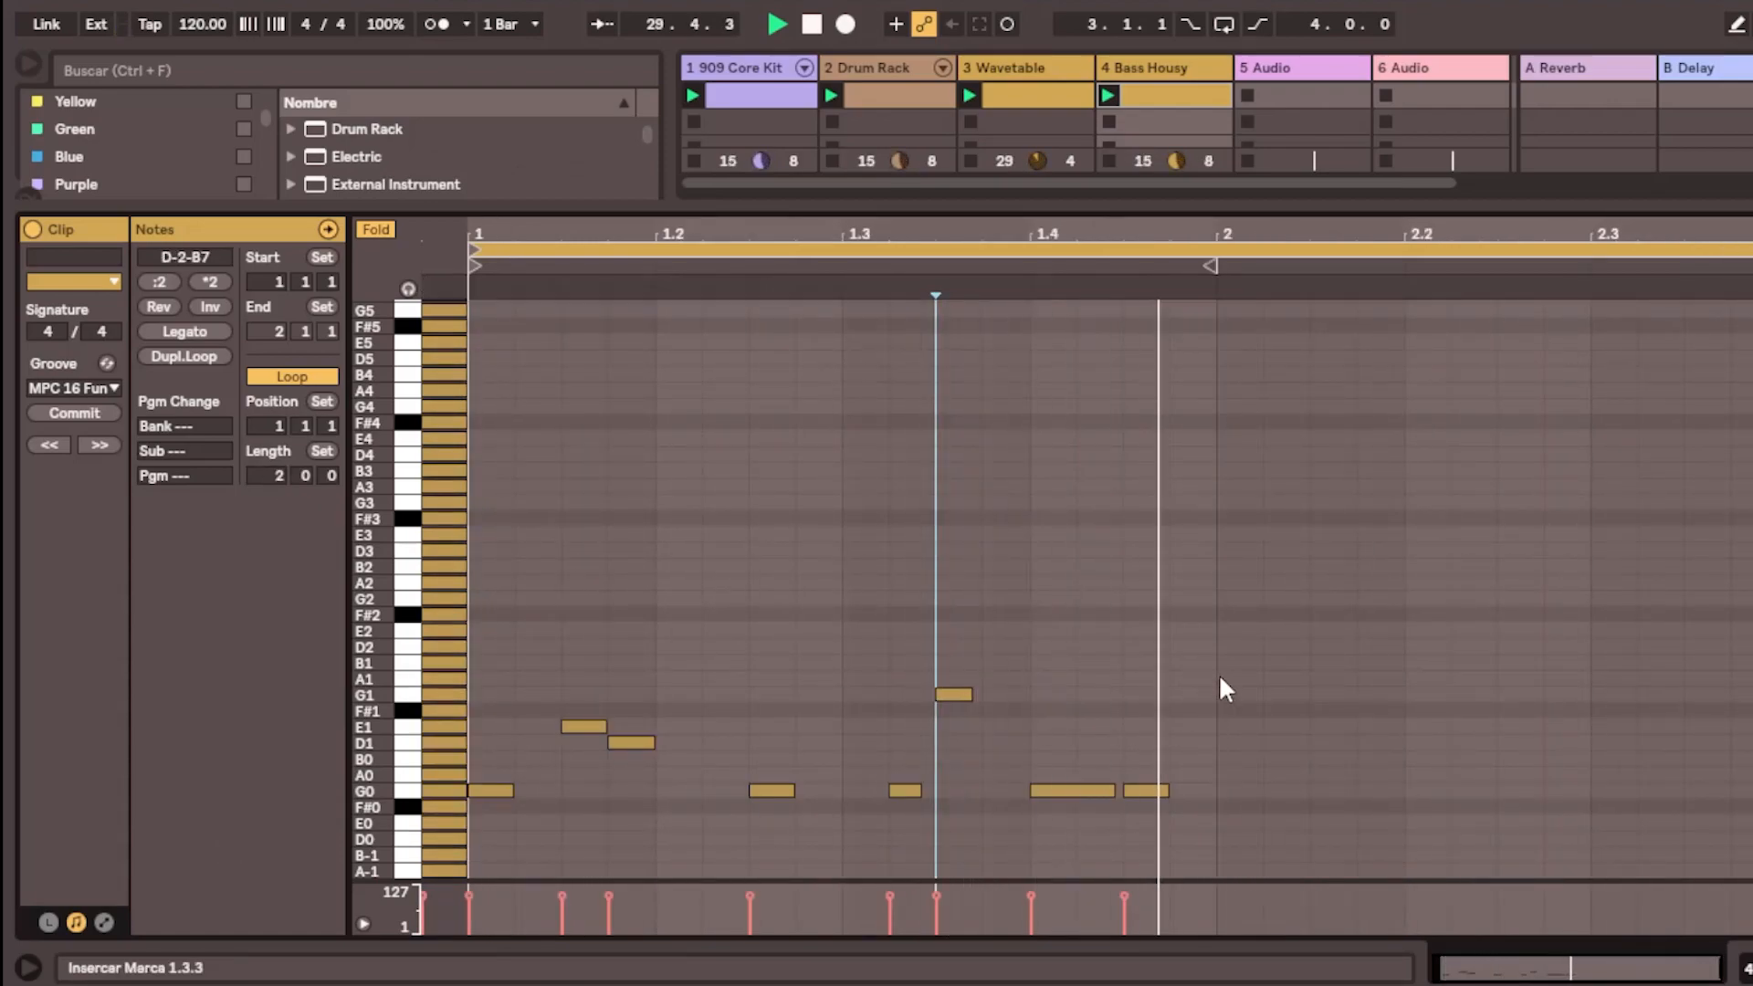
drag(1218, 664, 505, 834)
key(ctrl+d)
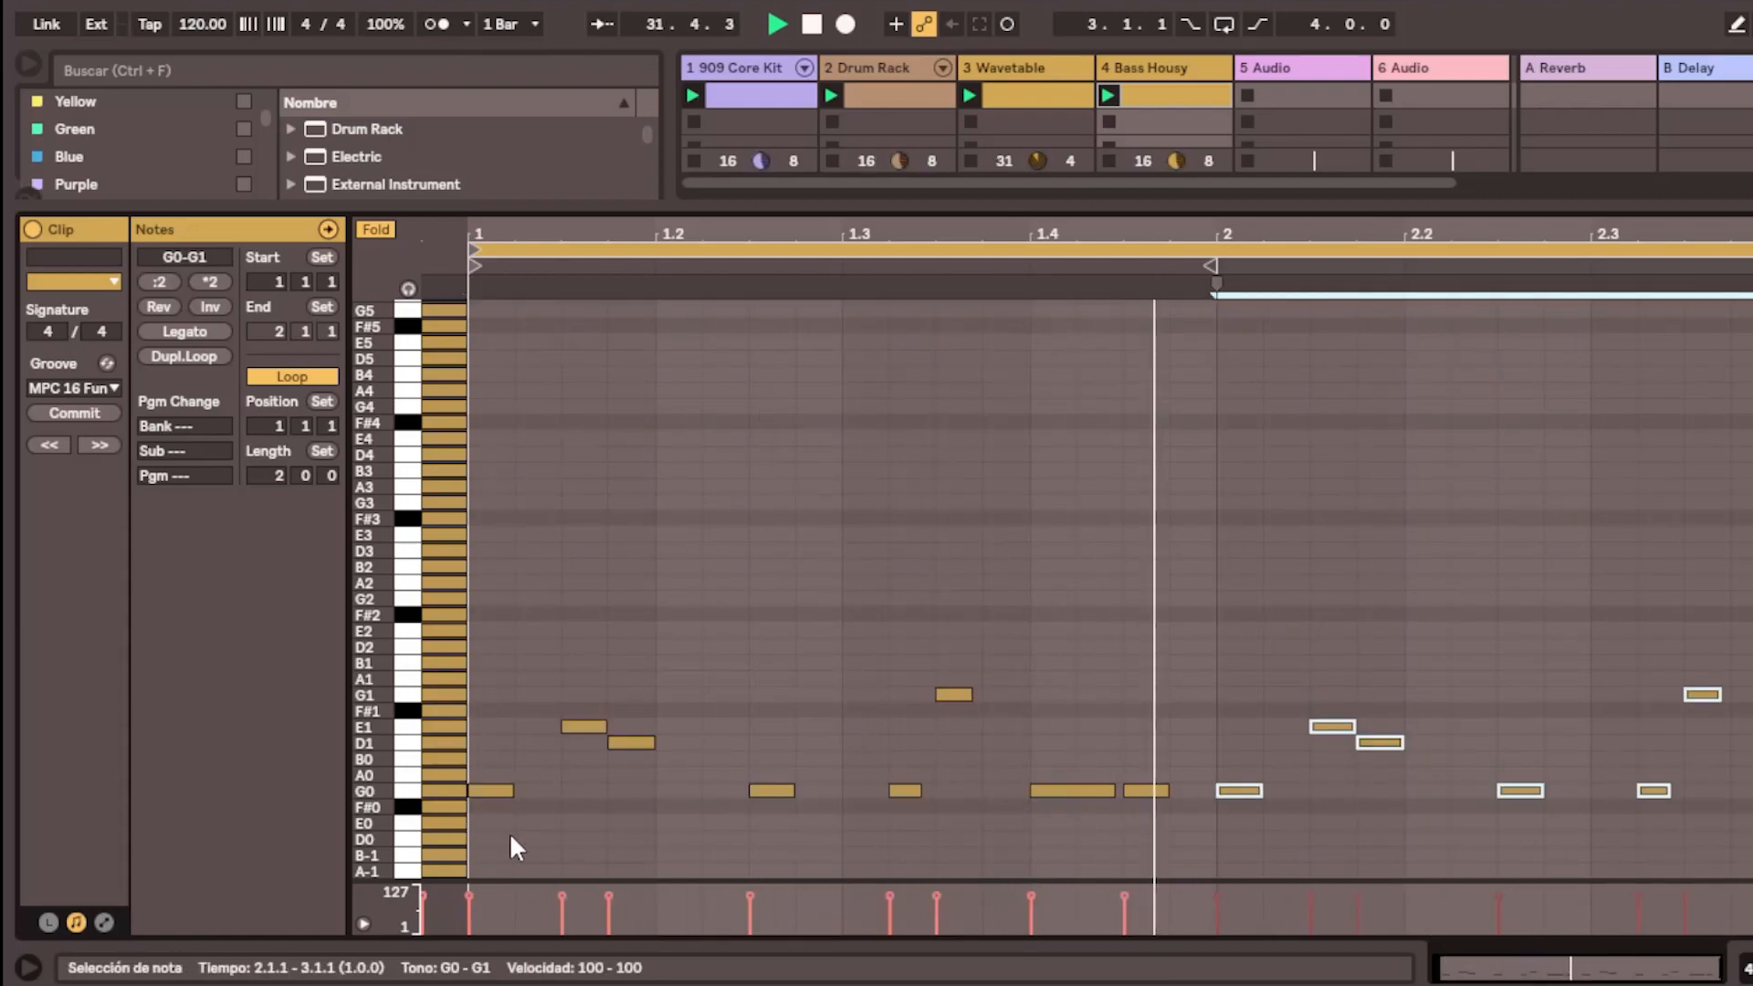
Add a B0 note at 2.3.1, move the G0 note at 2.2.3 to 2.2.1, and place a new G0 note at 2.2.3
double_click(1613, 758)
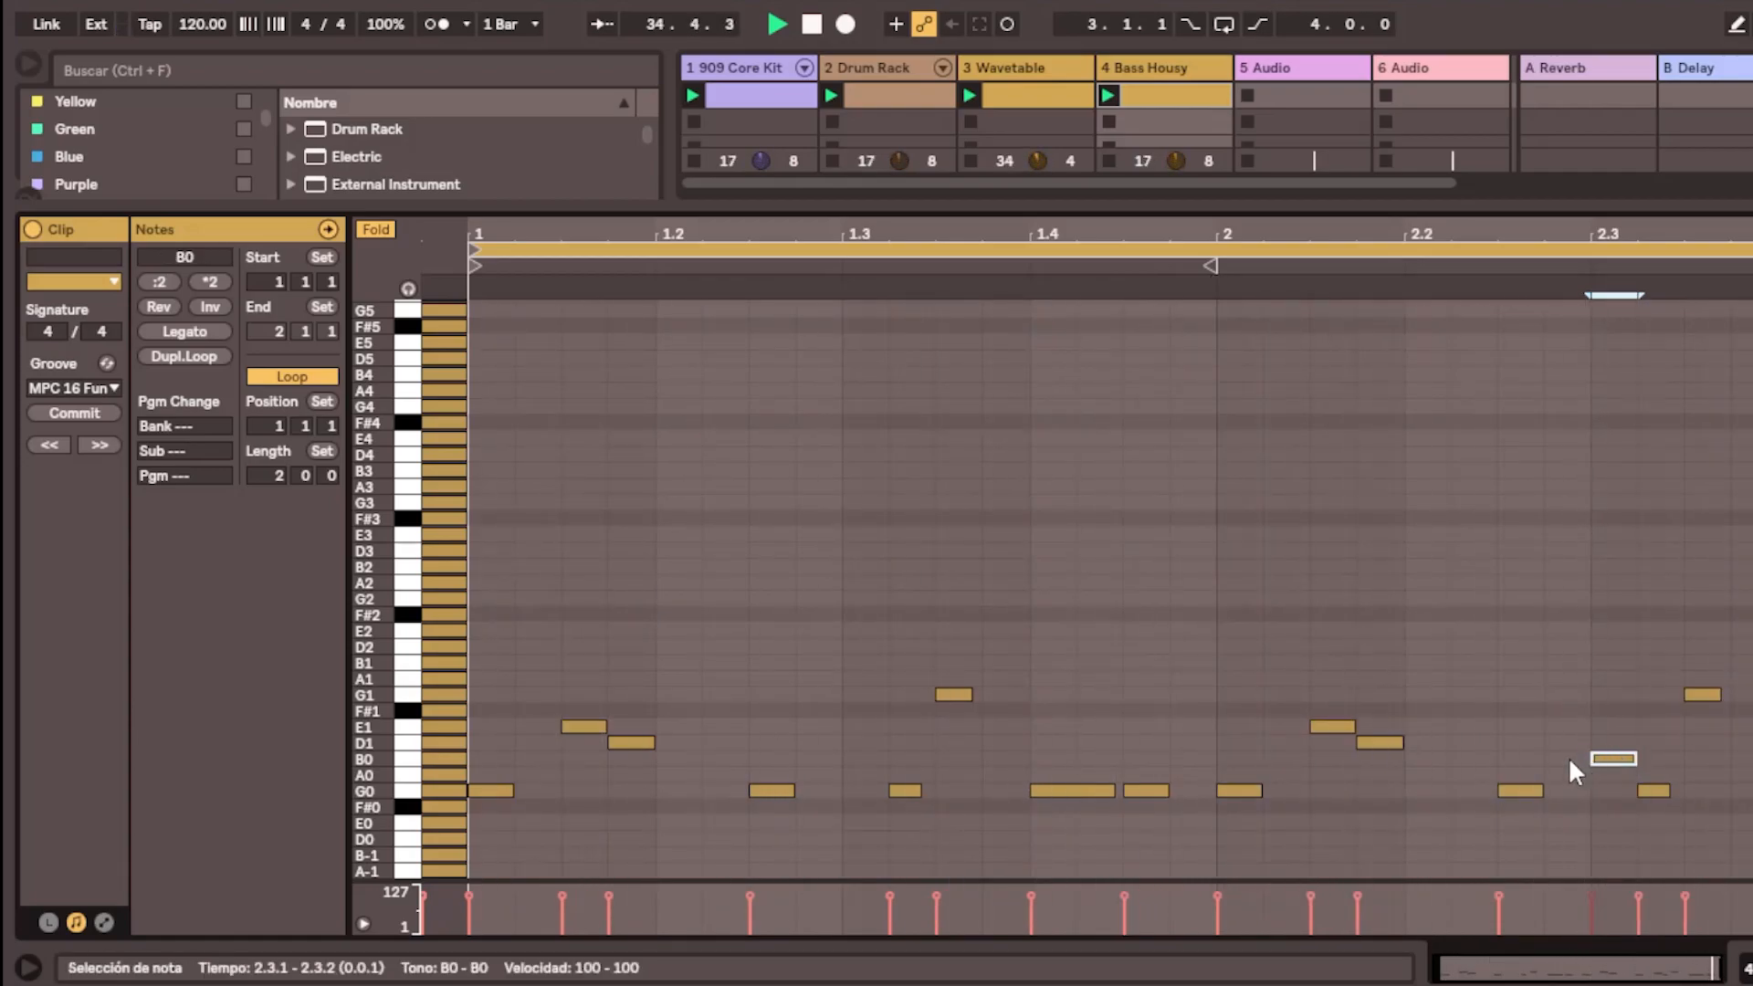
double_click(1557, 725)
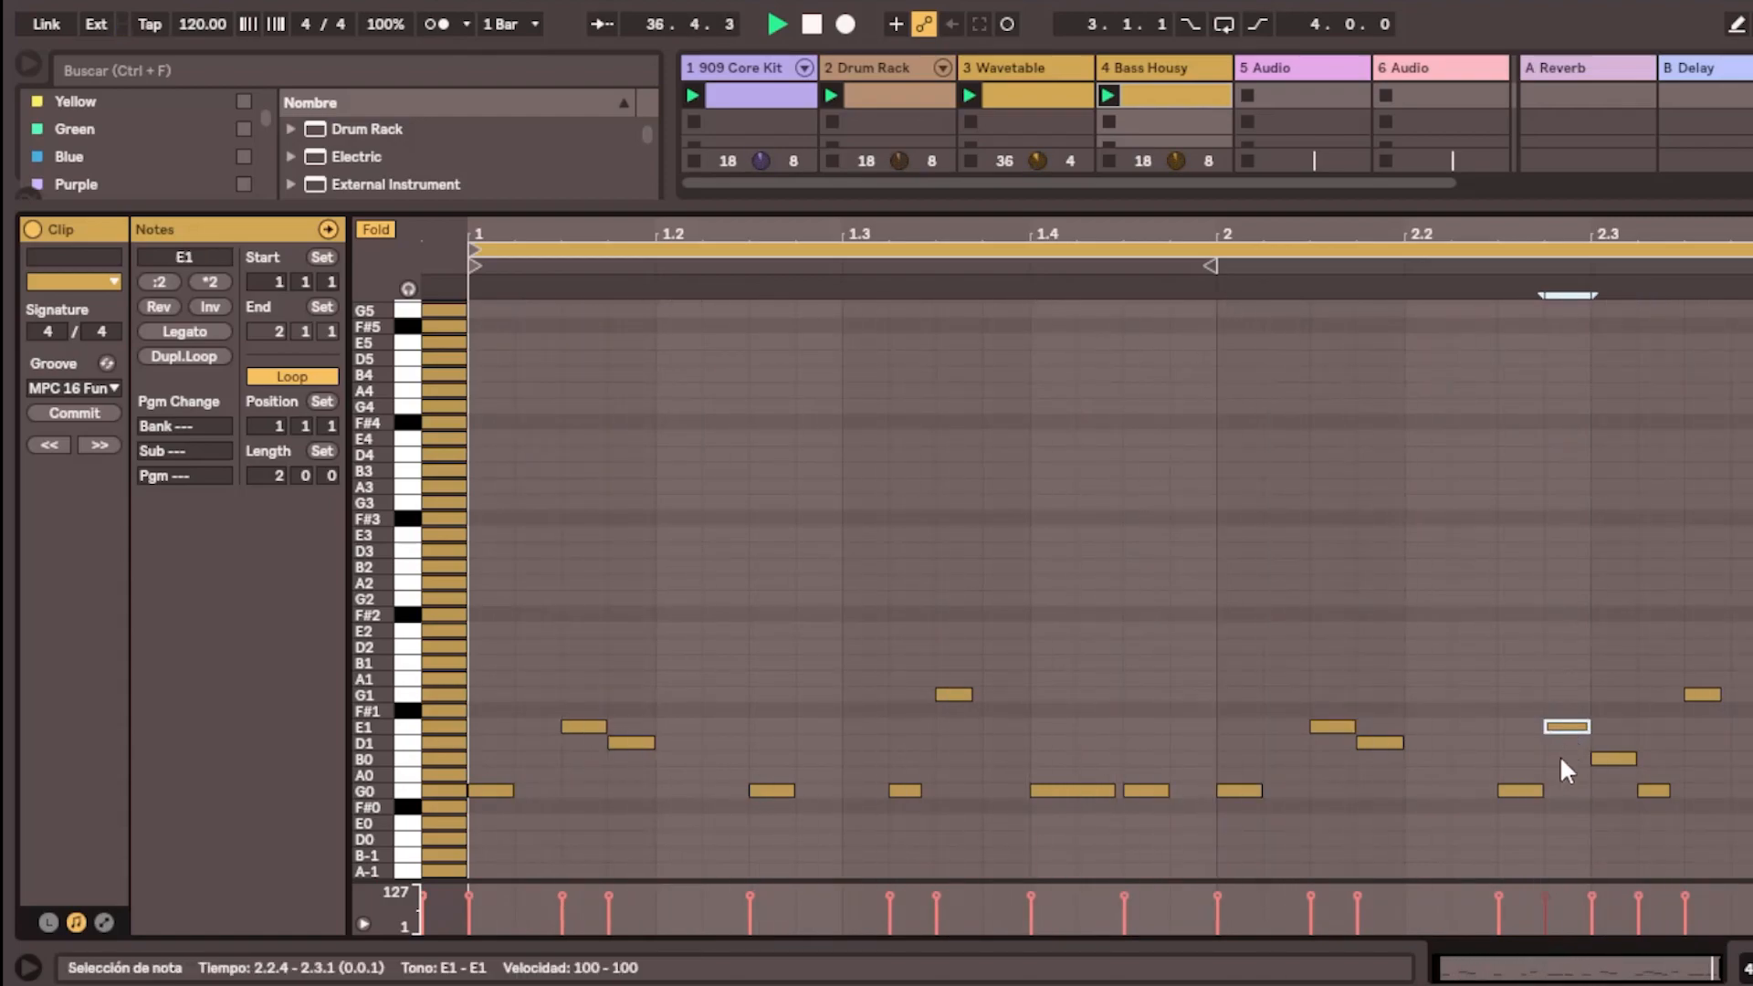
drag(1520, 791, 1445, 792)
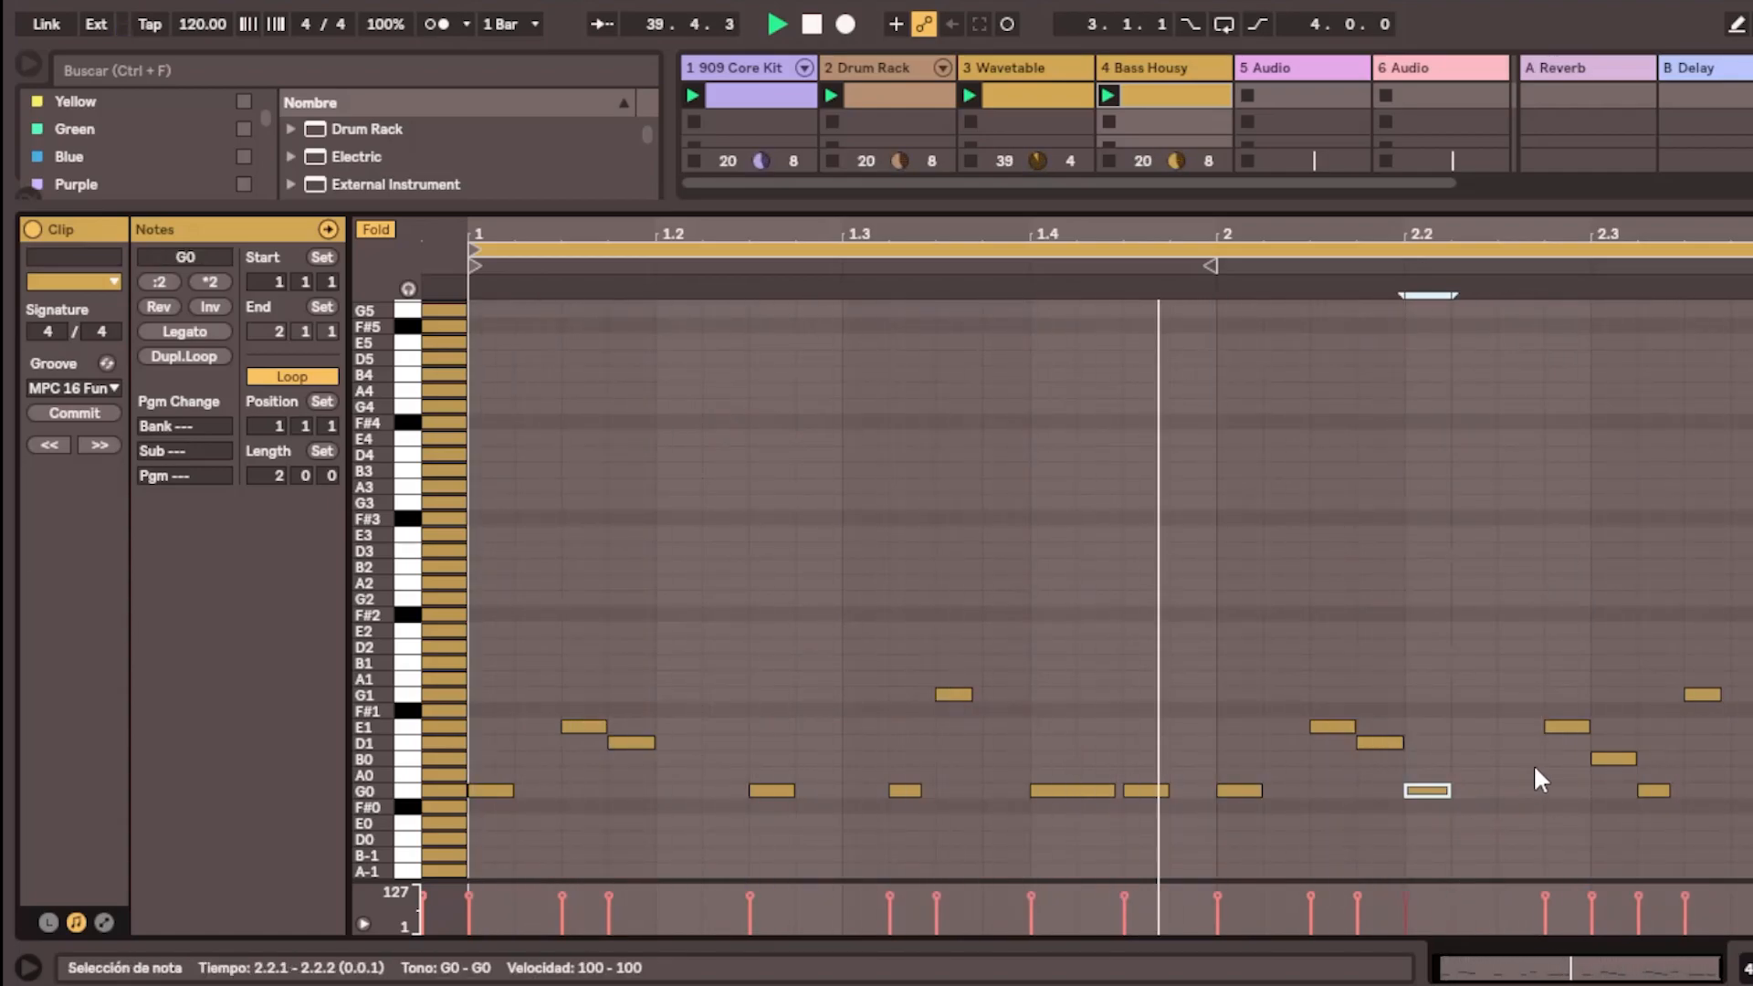
drag(1557, 727, 1526, 791)
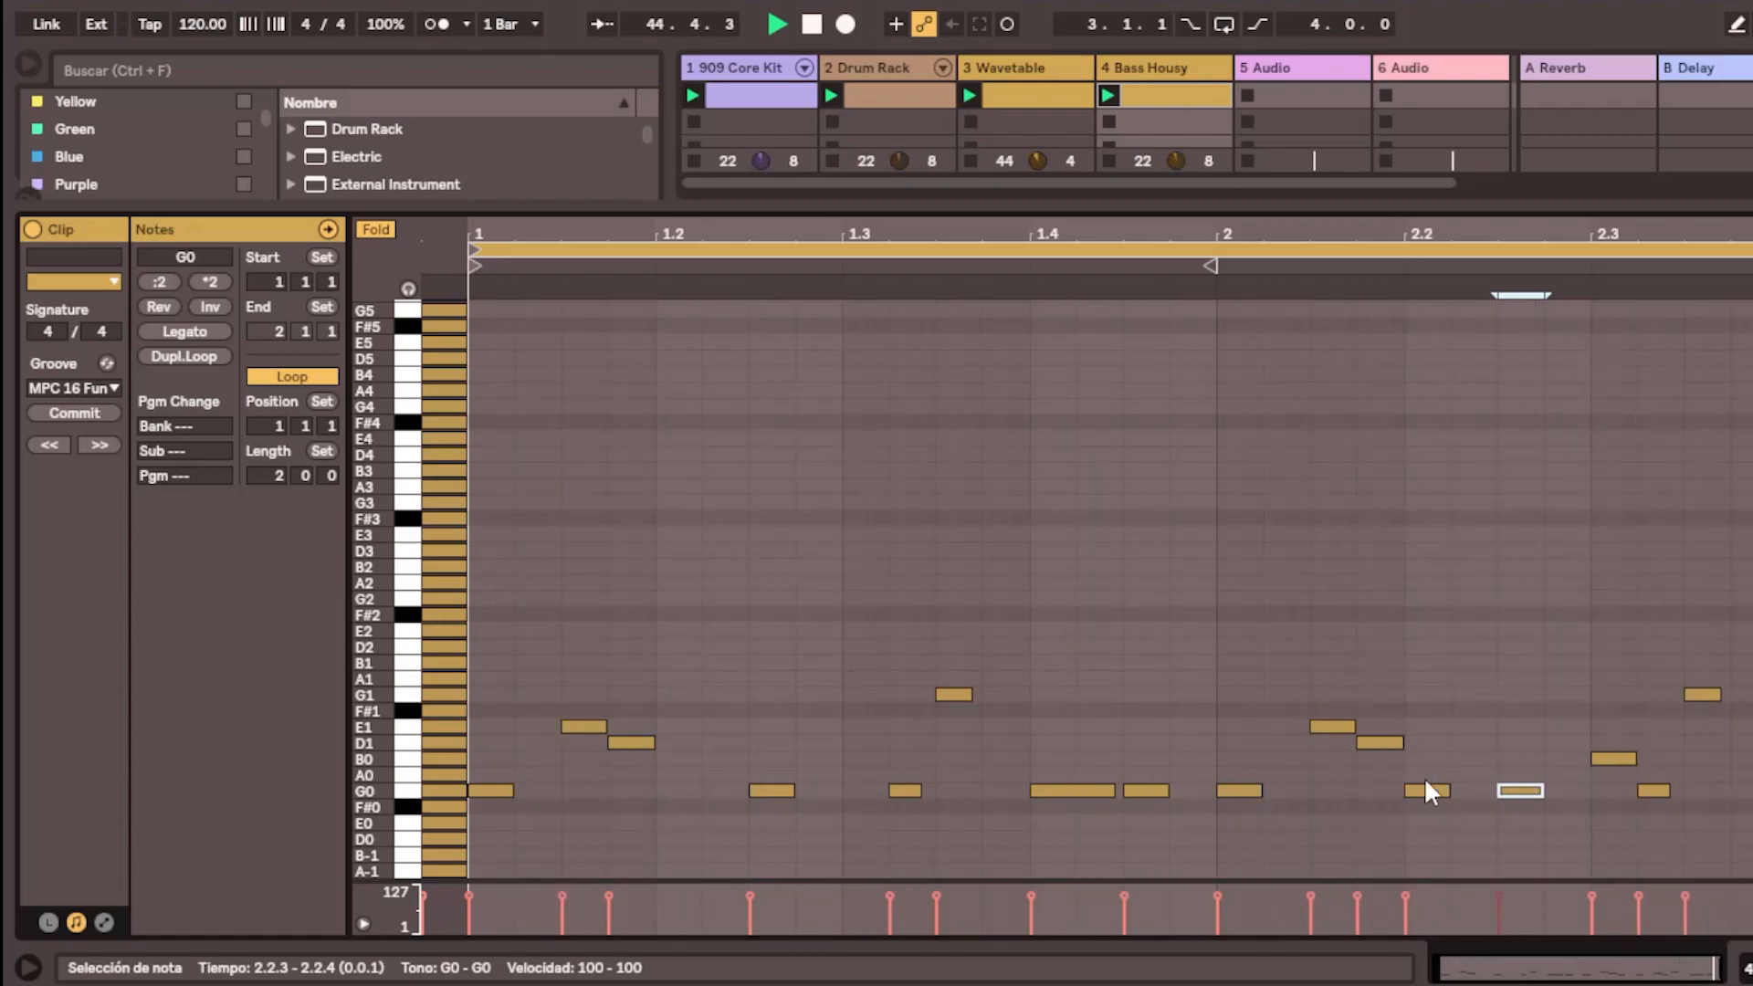
Replace the E1 note at 2.1.3 with an A0 note at 2.1.2, and lower the notes at 2.1.4 and 2.3.1 to A0
double_click(1339, 726)
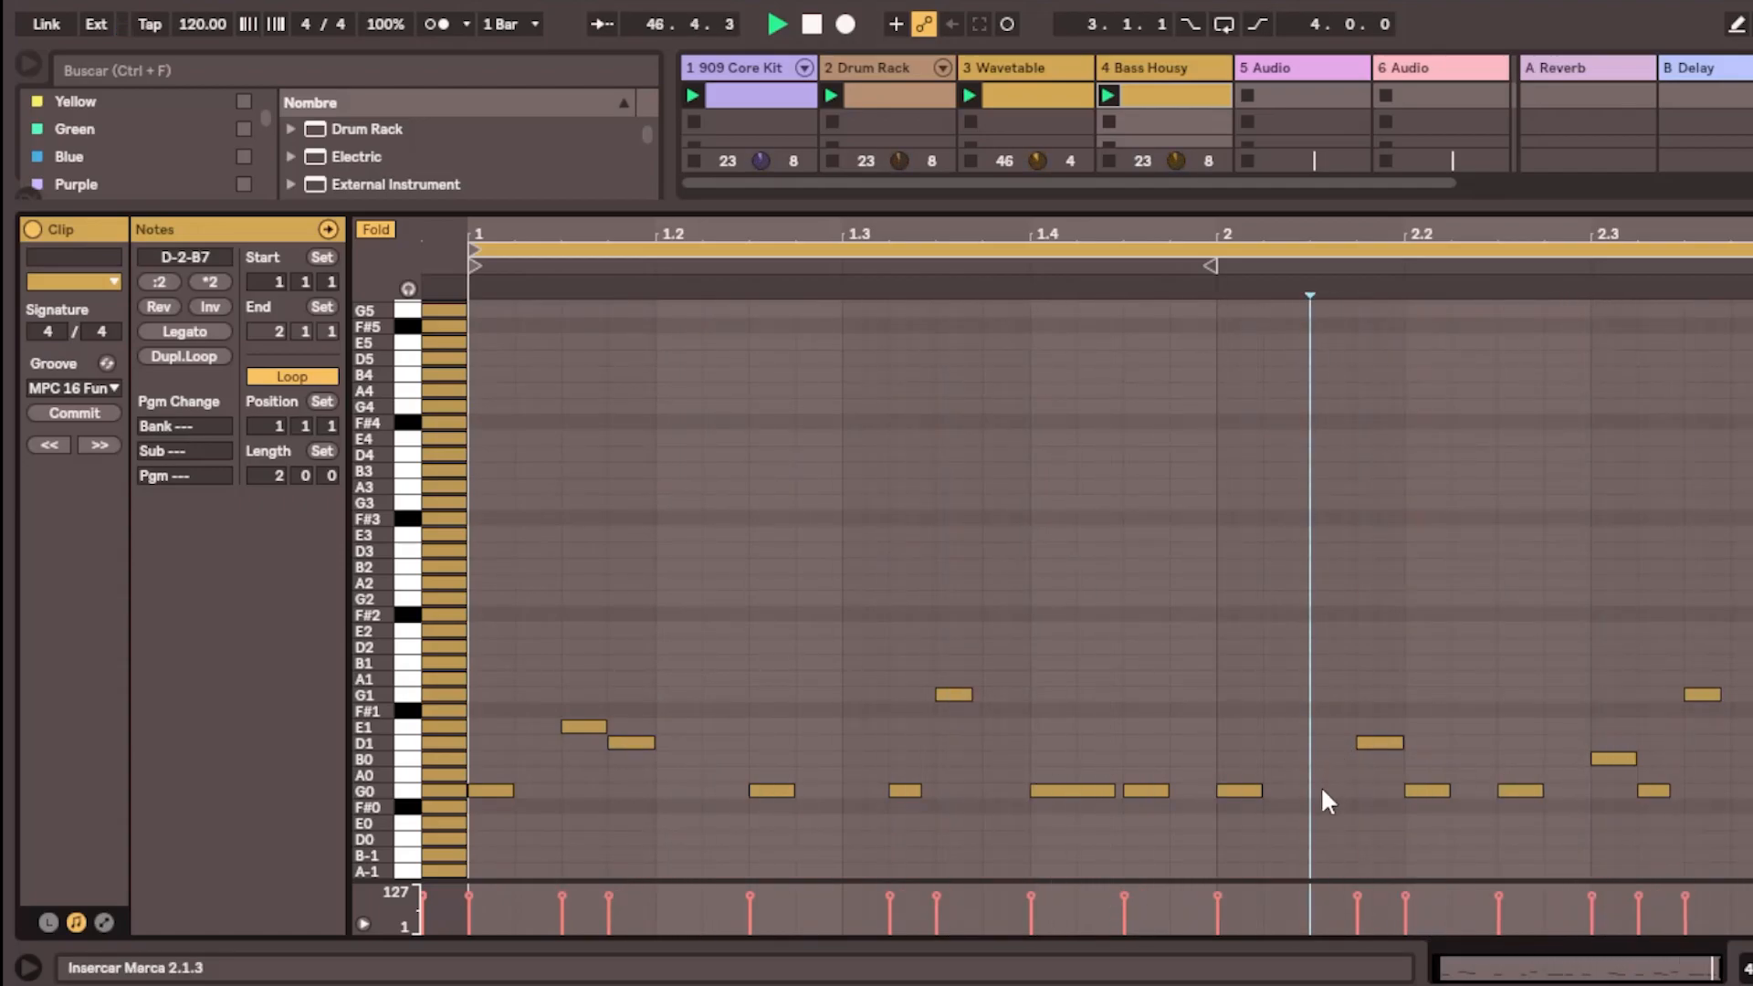
double_click(1287, 774)
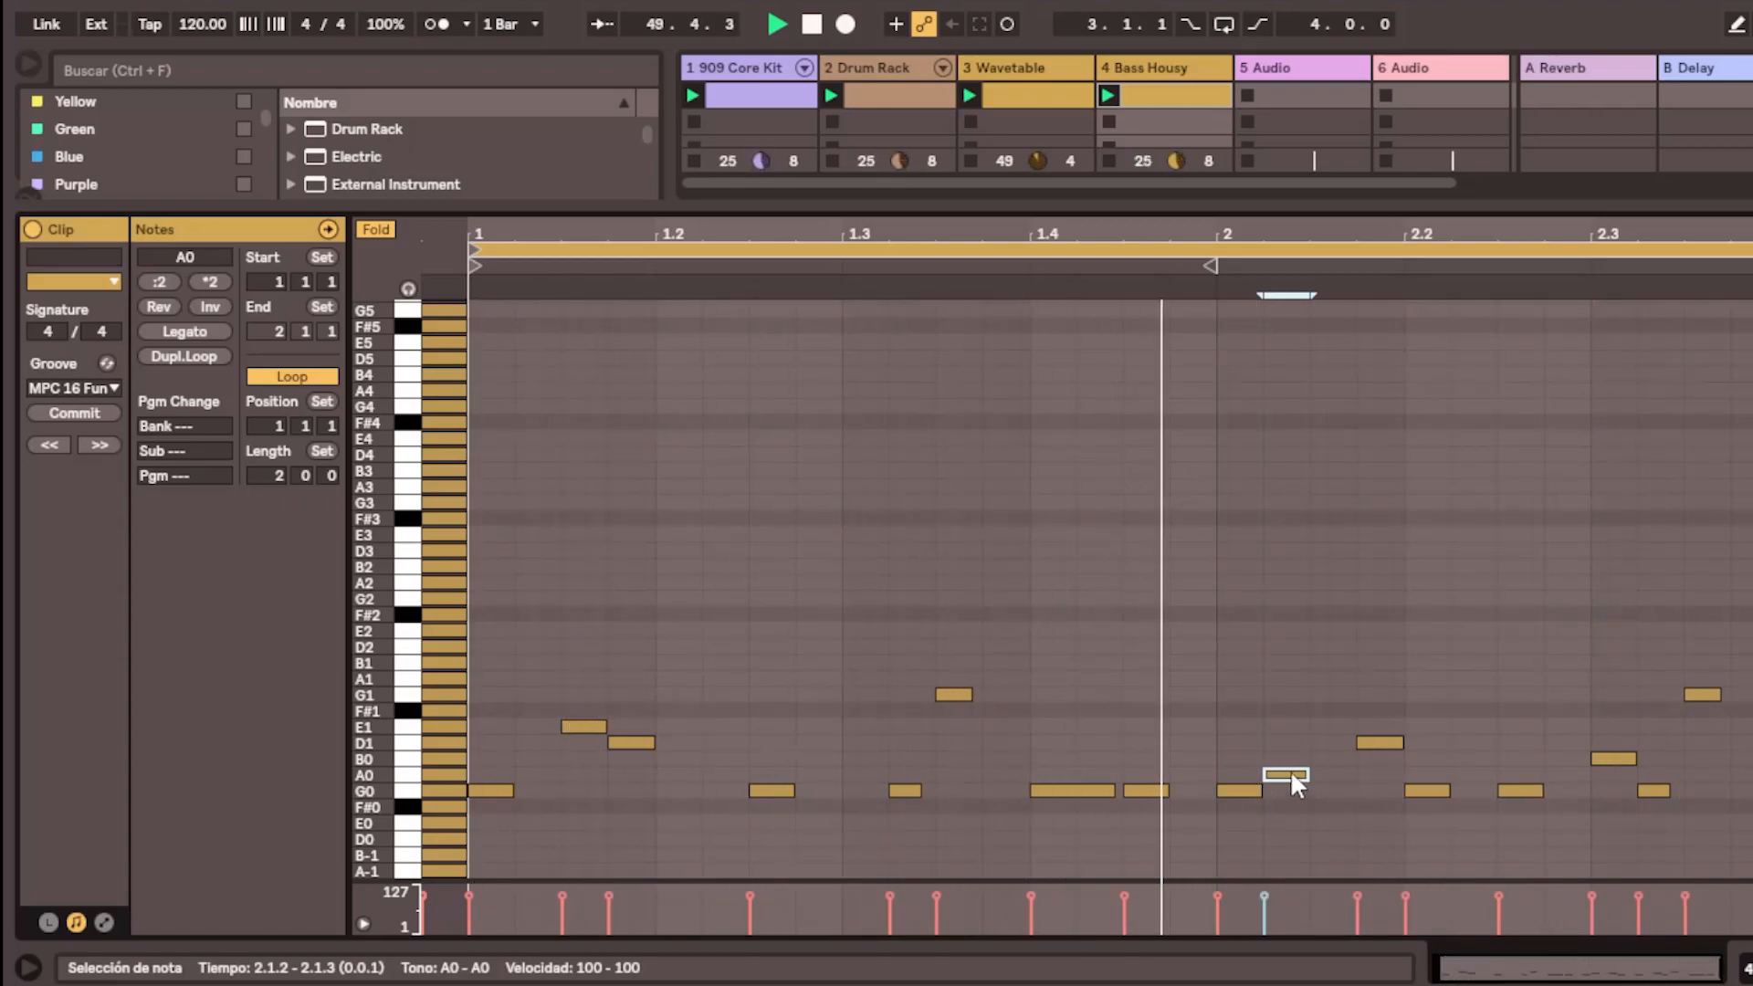
drag(1374, 741, 1374, 776)
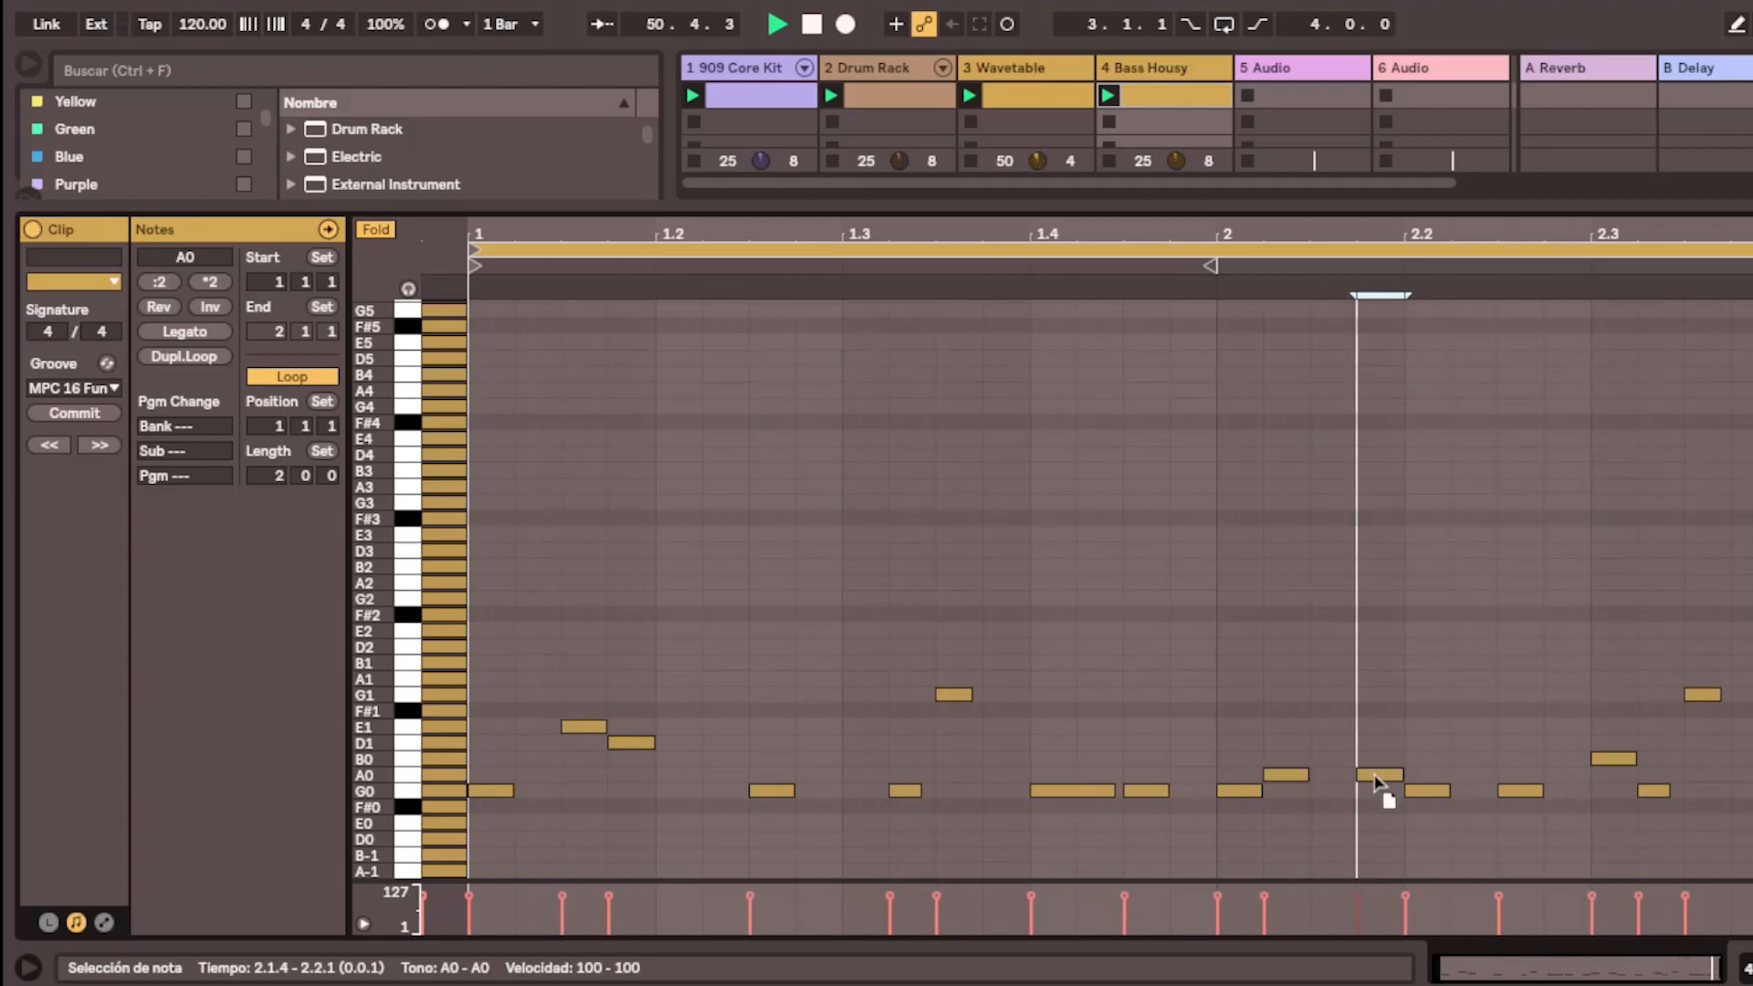
click(1603, 759)
drag(1603, 762, 1604, 770)
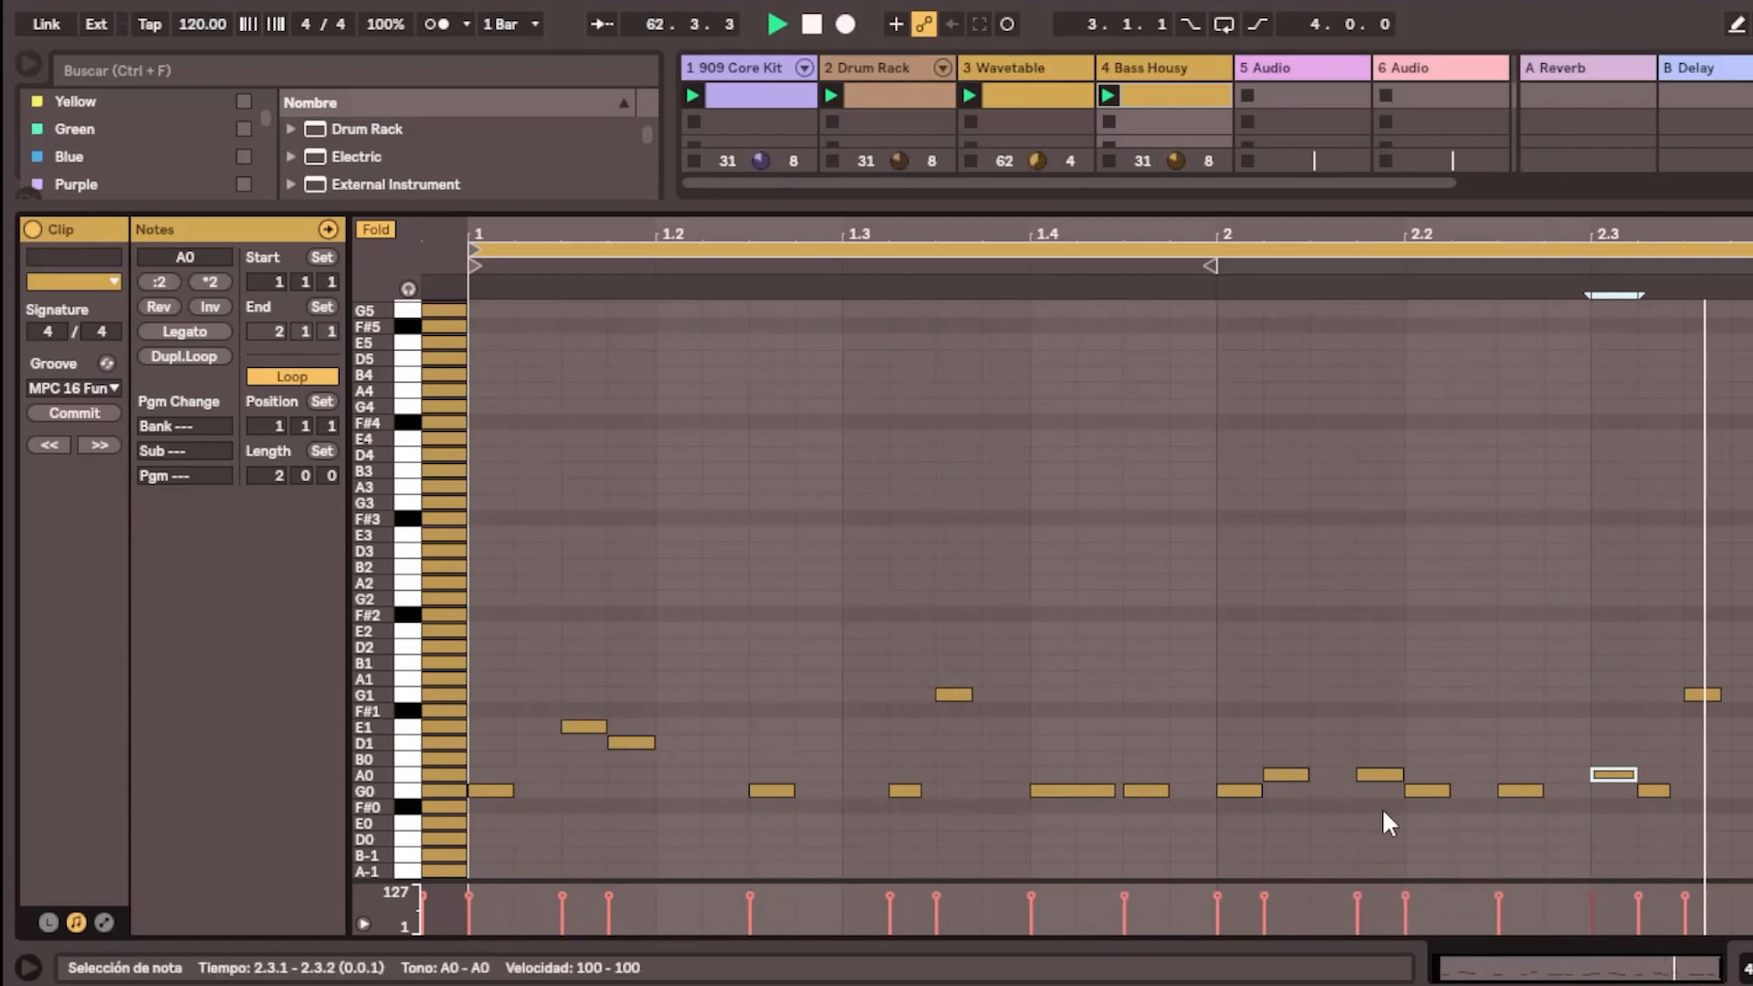
double_click(1342, 714)
drag(1339, 715, 1339, 730)
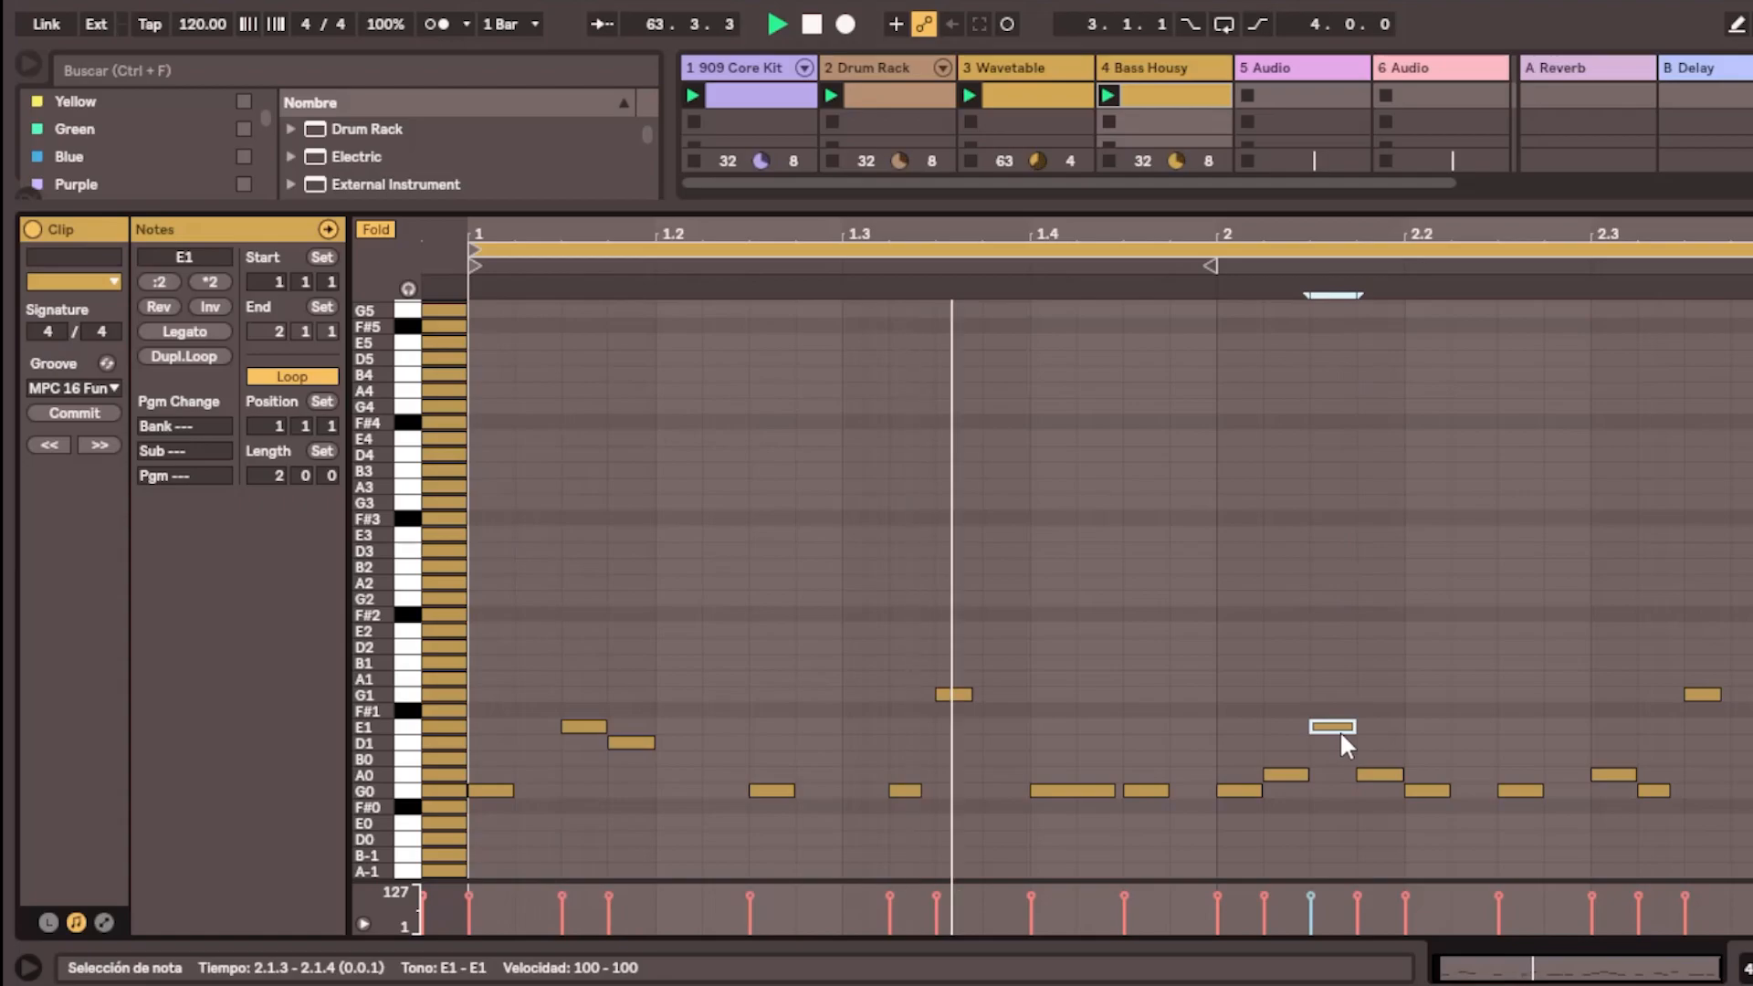
double_click(1340, 730)
click(1470, 753)
double_click(1471, 756)
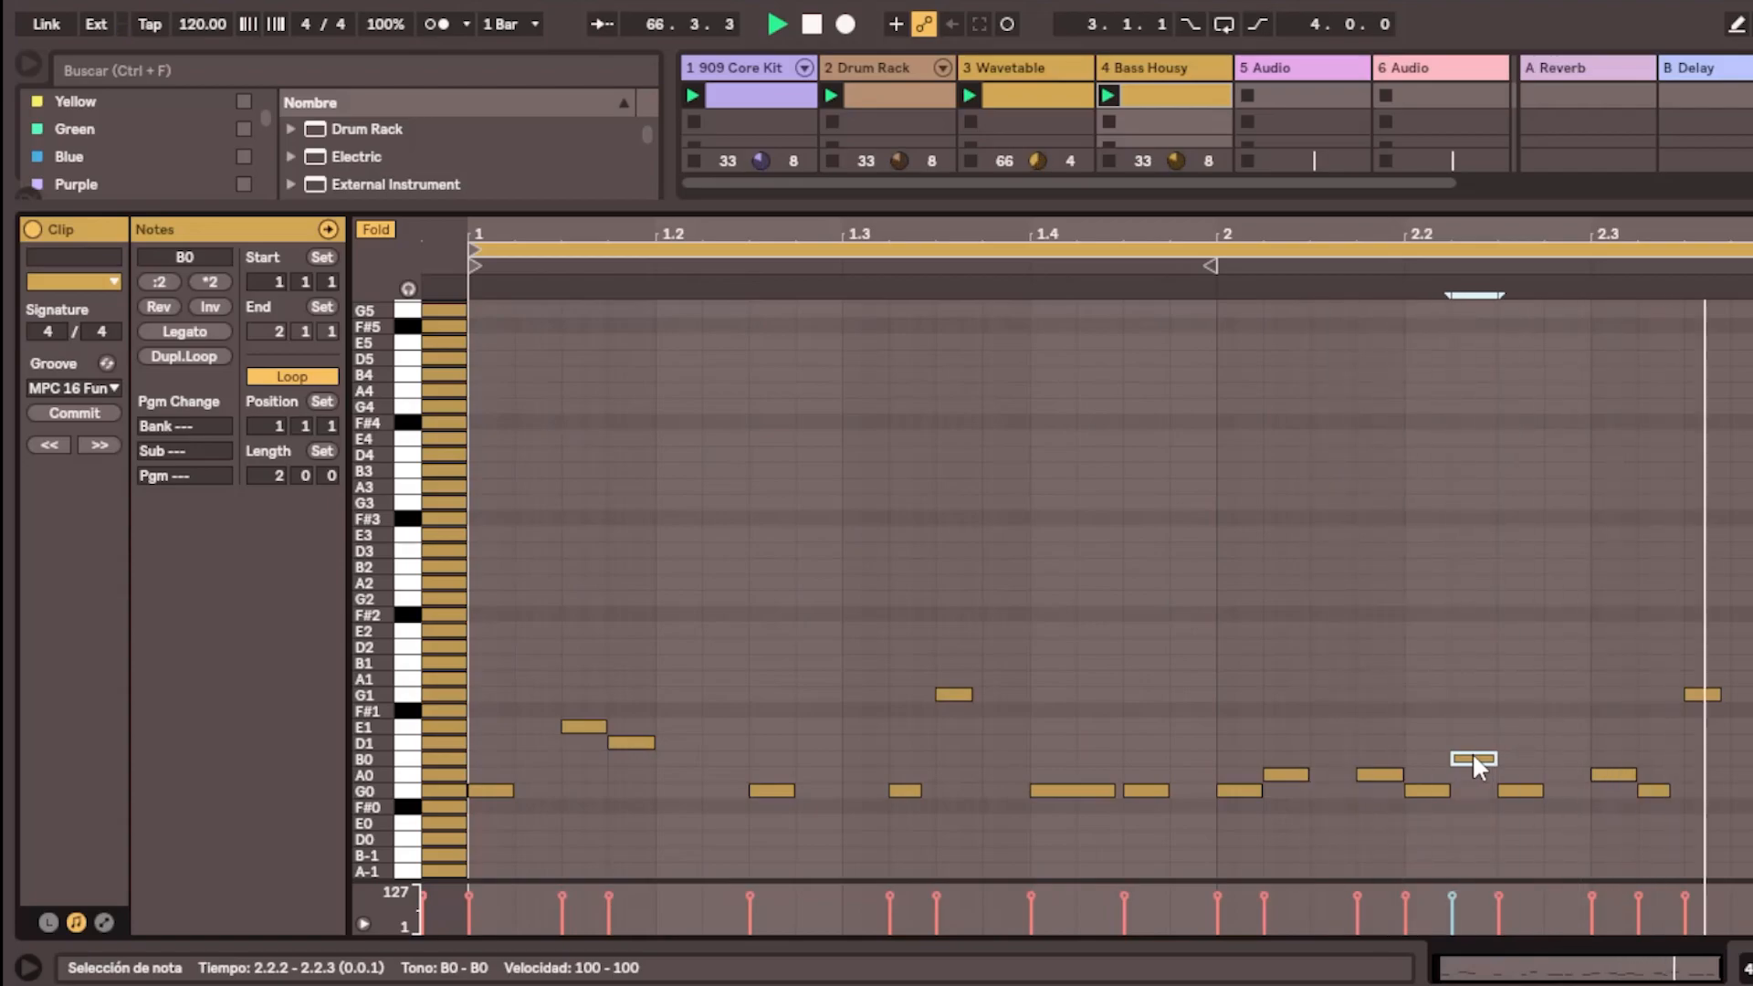
double_click(1472, 757)
Add a slightly shortened B0 note at 2.3.4, restart playback, and extend the G0 note at 2.2.3 to 2.3.1
double_click(1739, 758)
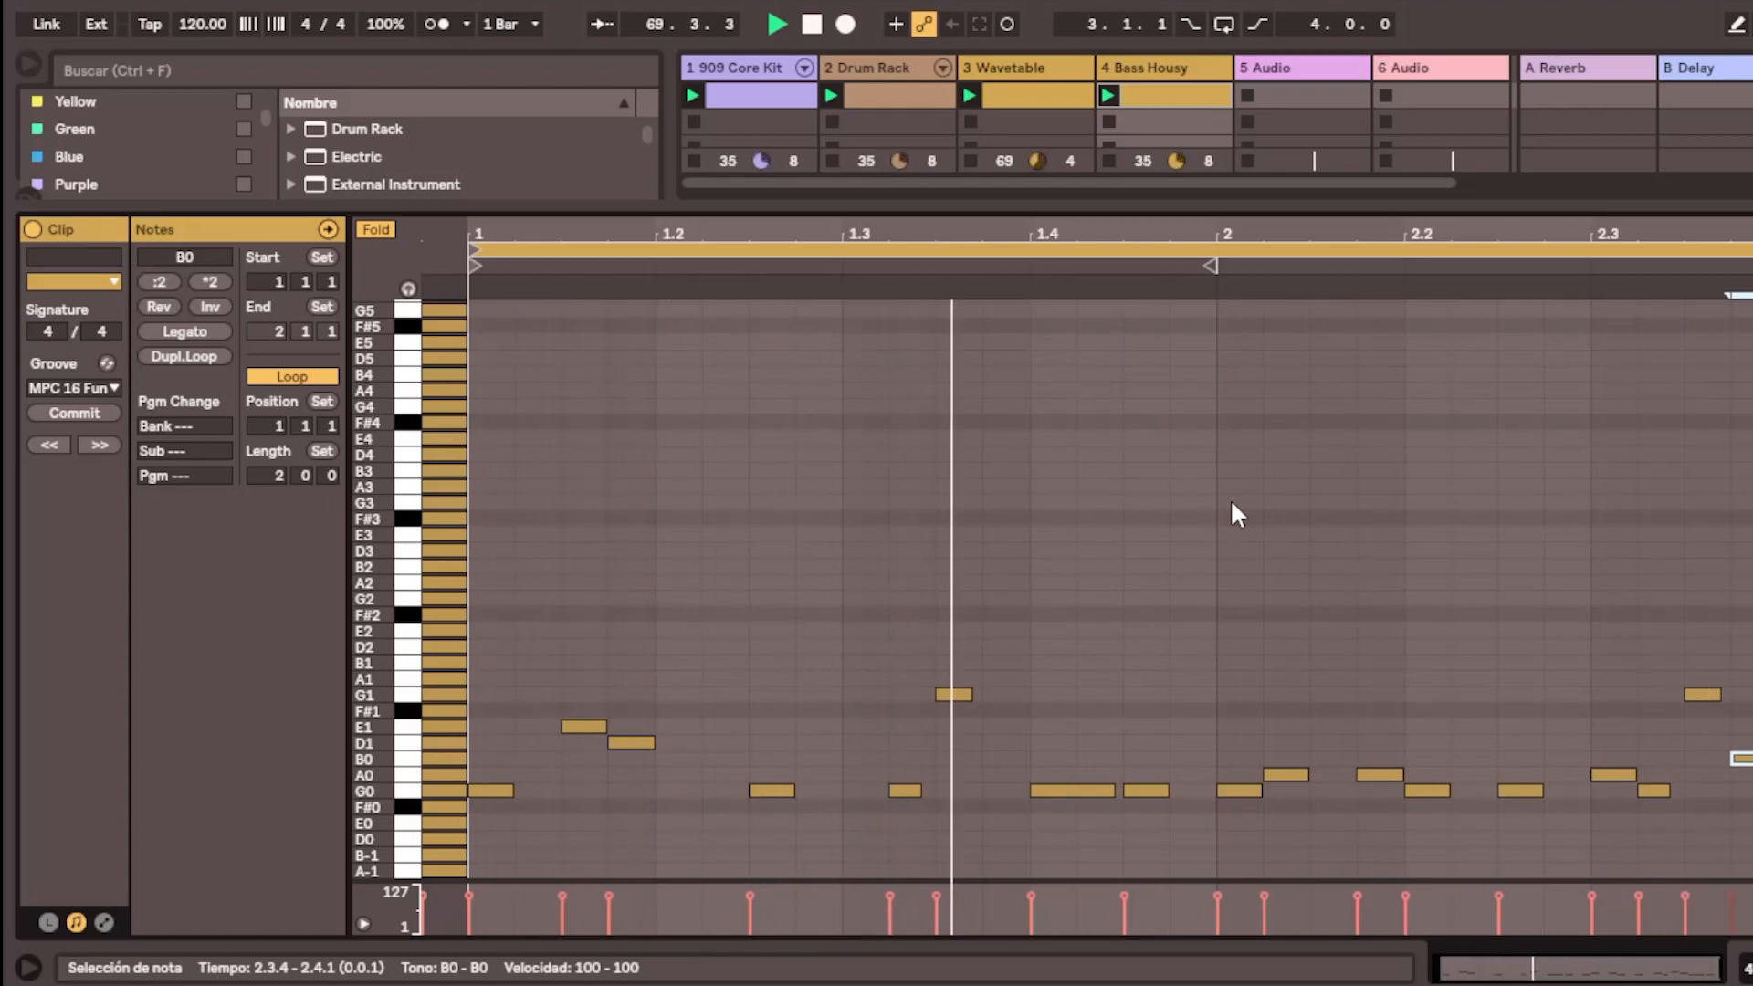
key(space)
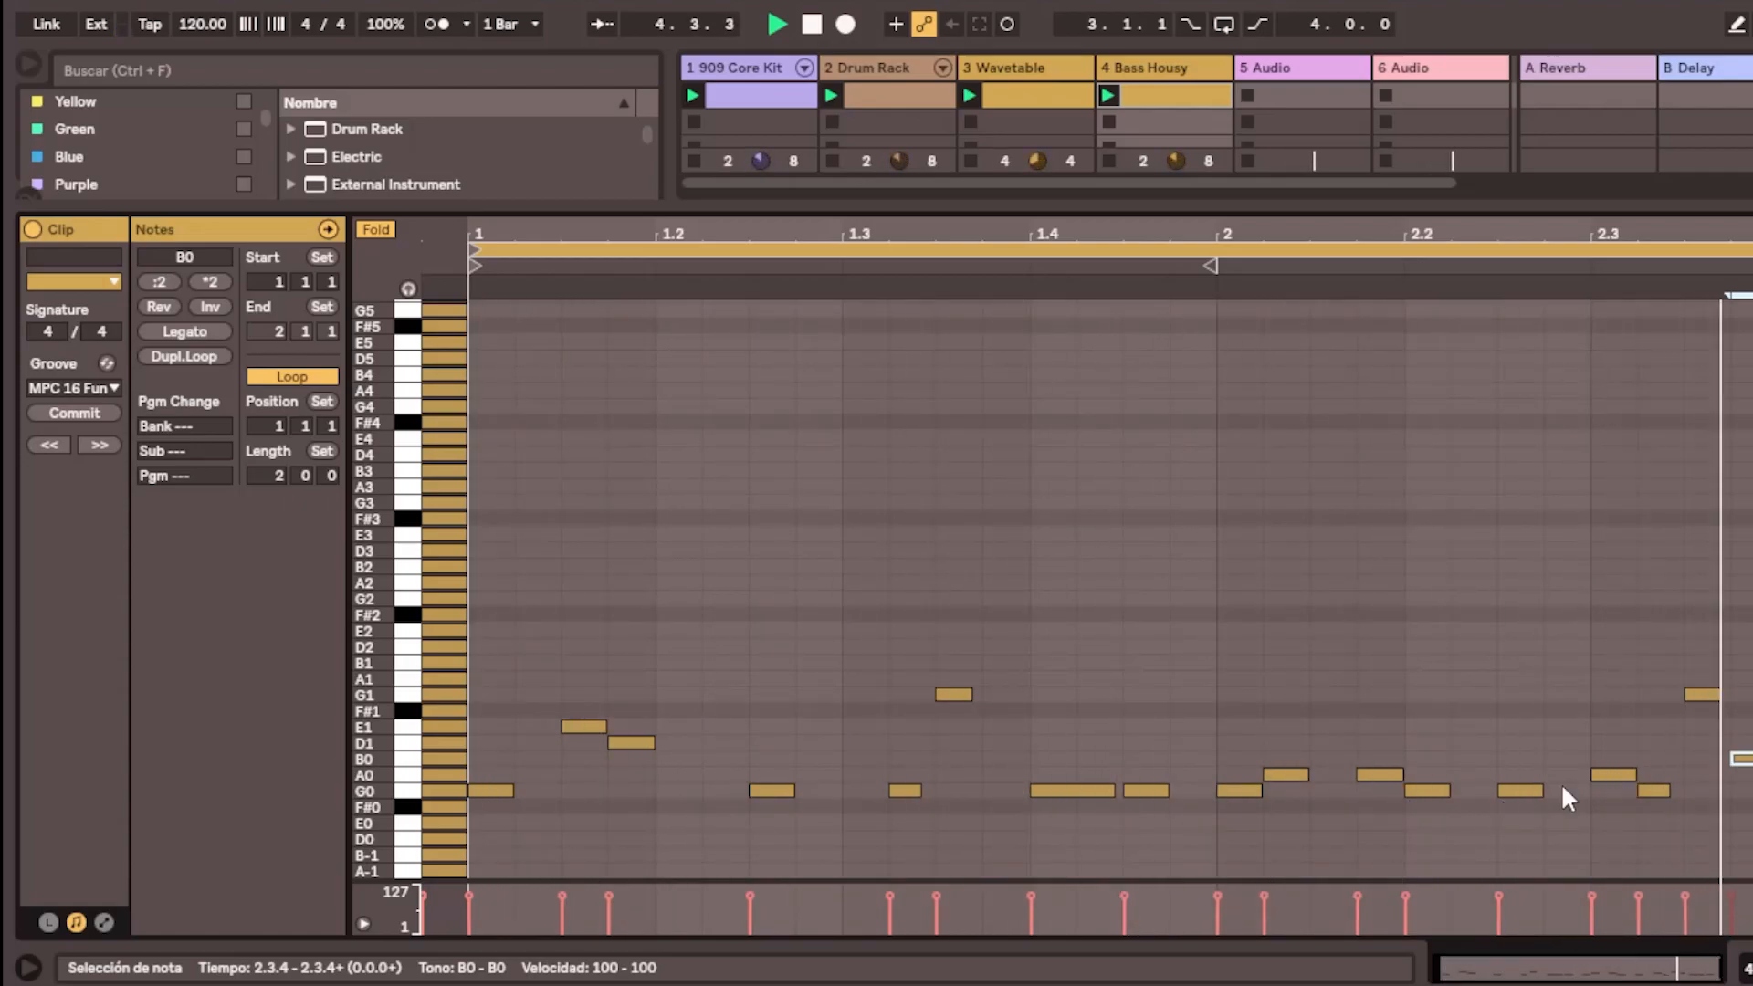
drag(1582, 798, 1584, 798)
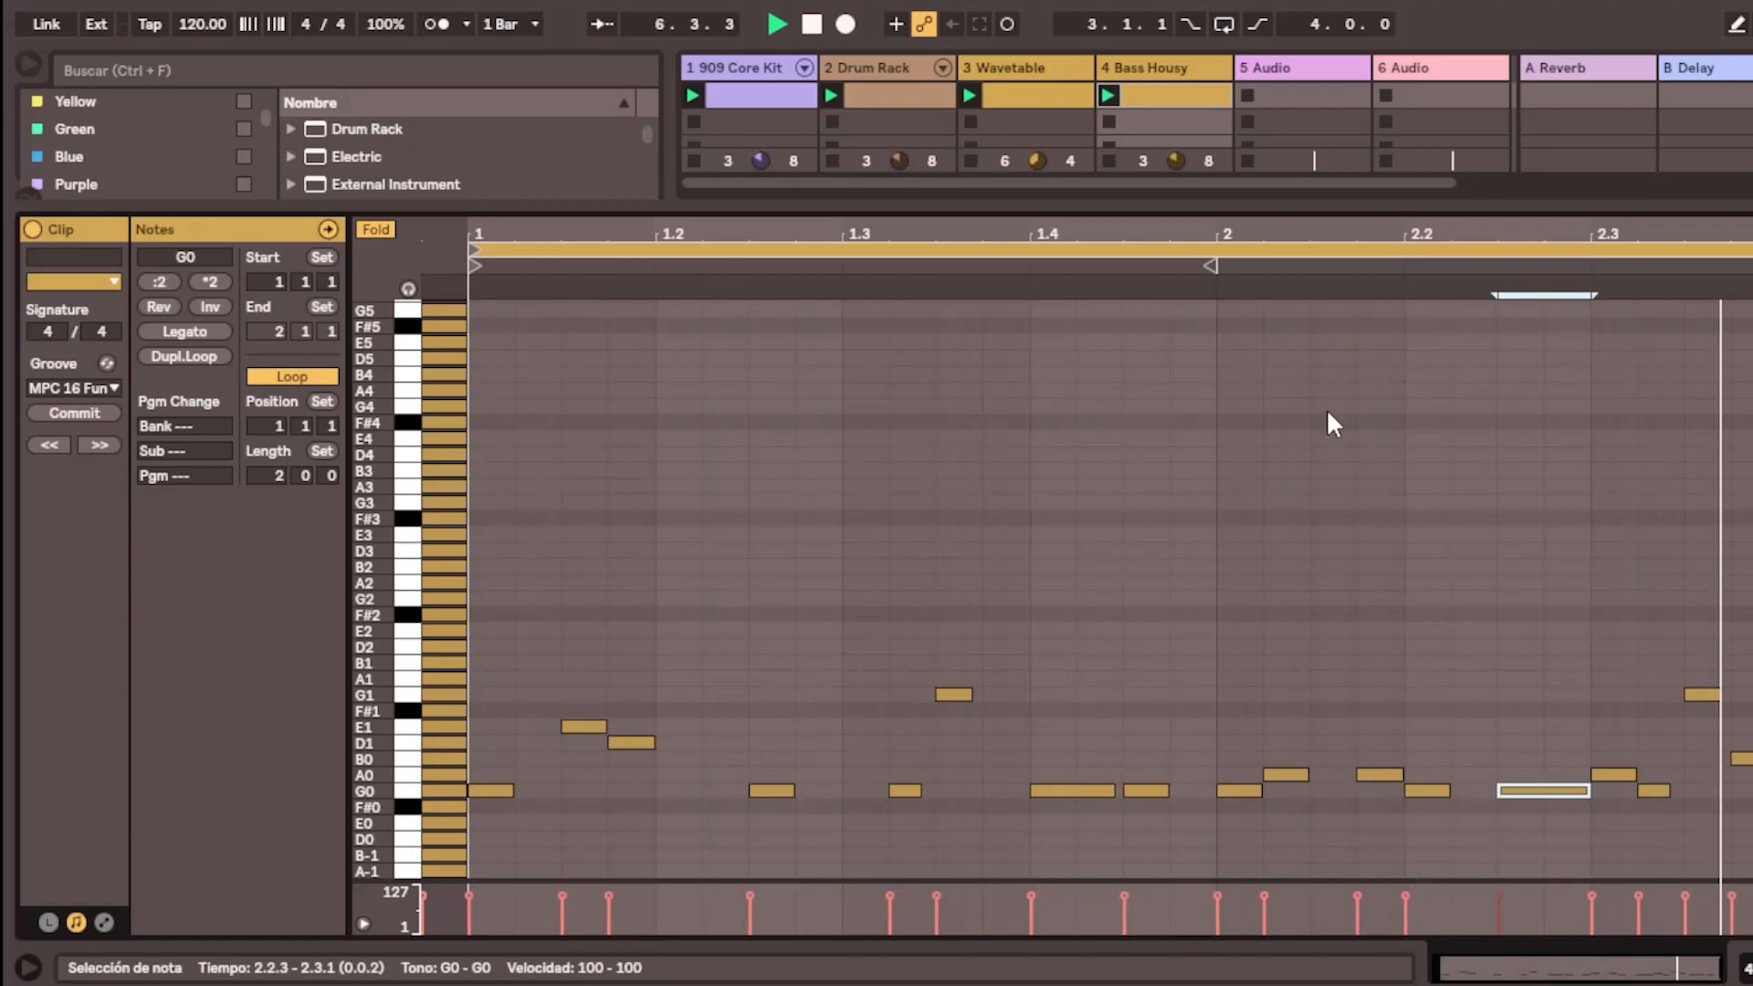
Shrink the note editor, show the Bass Housy track's device chain, and browse the Audio Effects category
drag(1411, 201, 1411, 566)
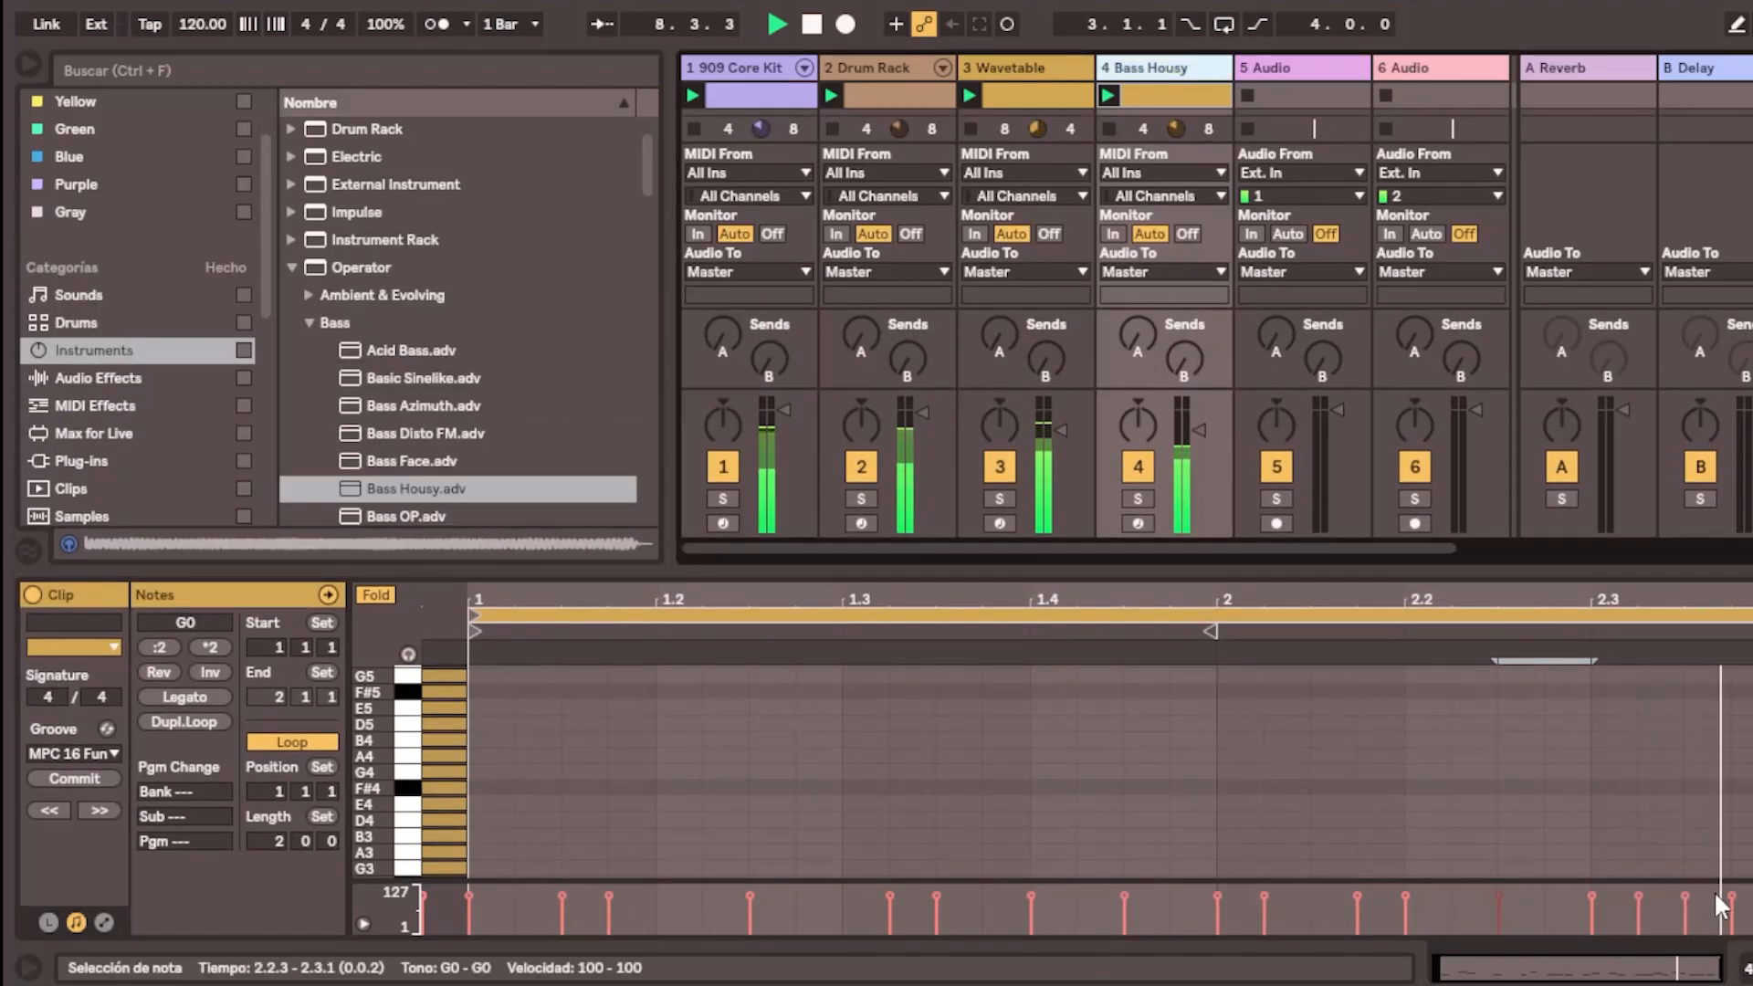
key(shift+Tab)
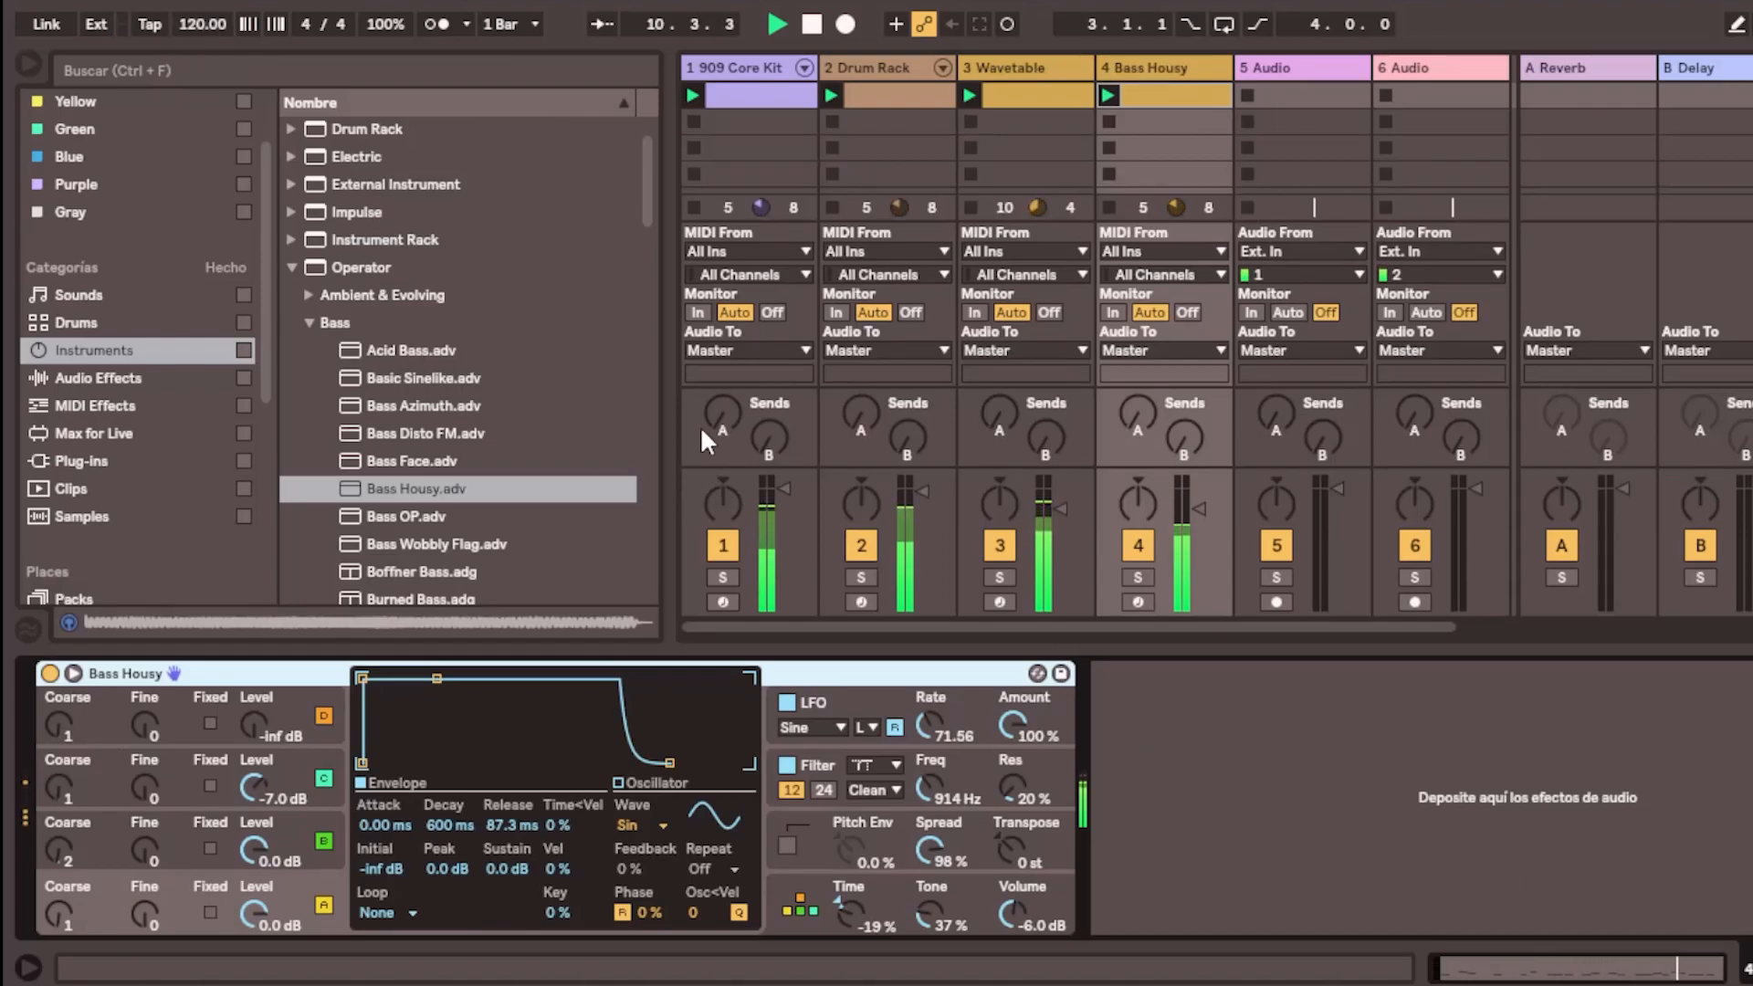
click(123, 380)
scroll(418, 273, up, 4)
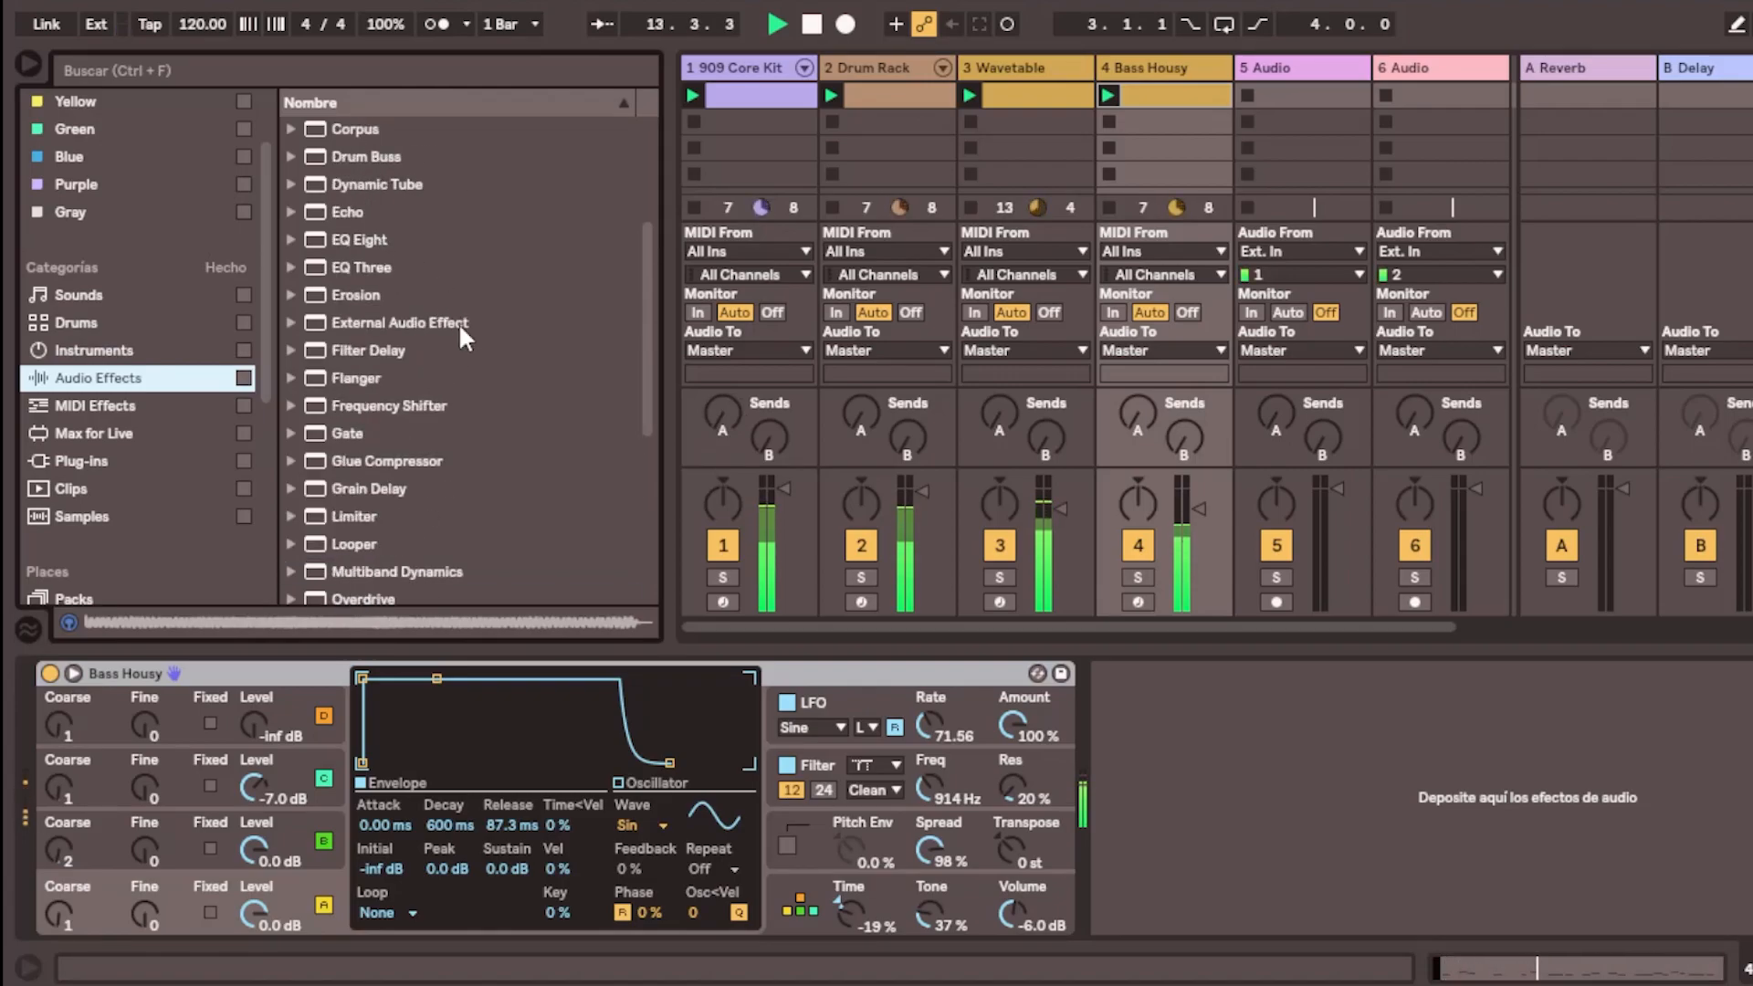
scroll(498, 352, down, 7)
scroll(487, 412, up, 10)
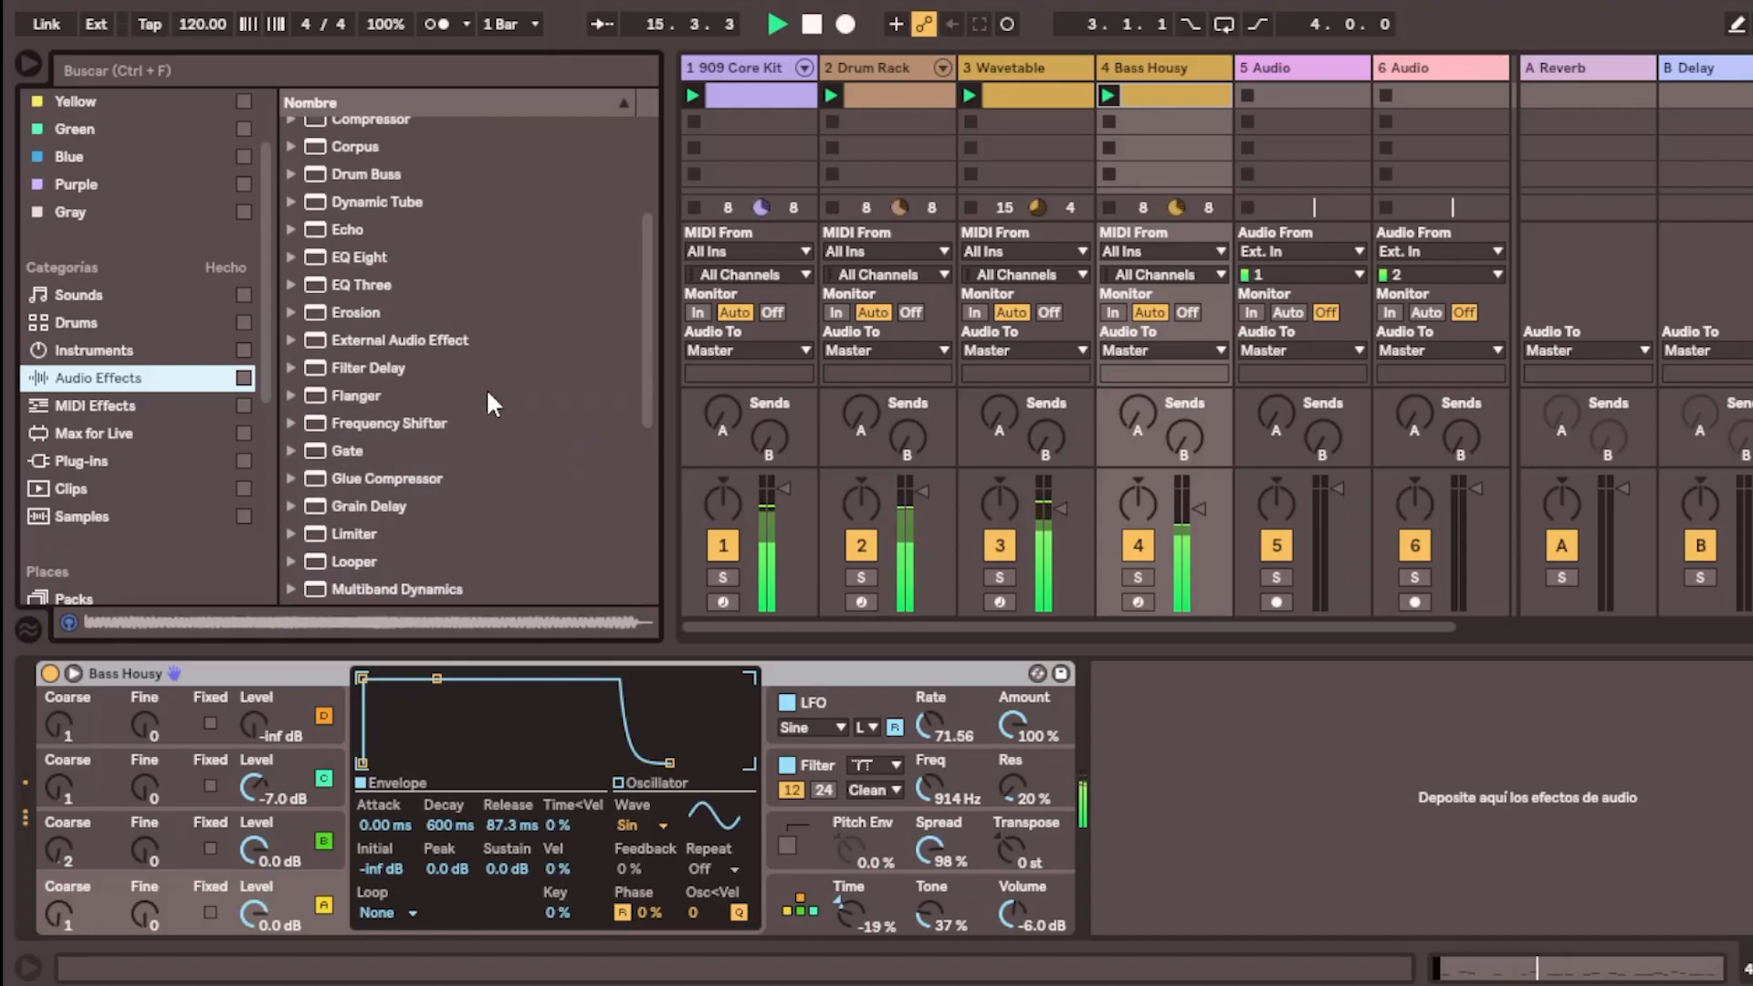
drag(370, 185, 1202, 771)
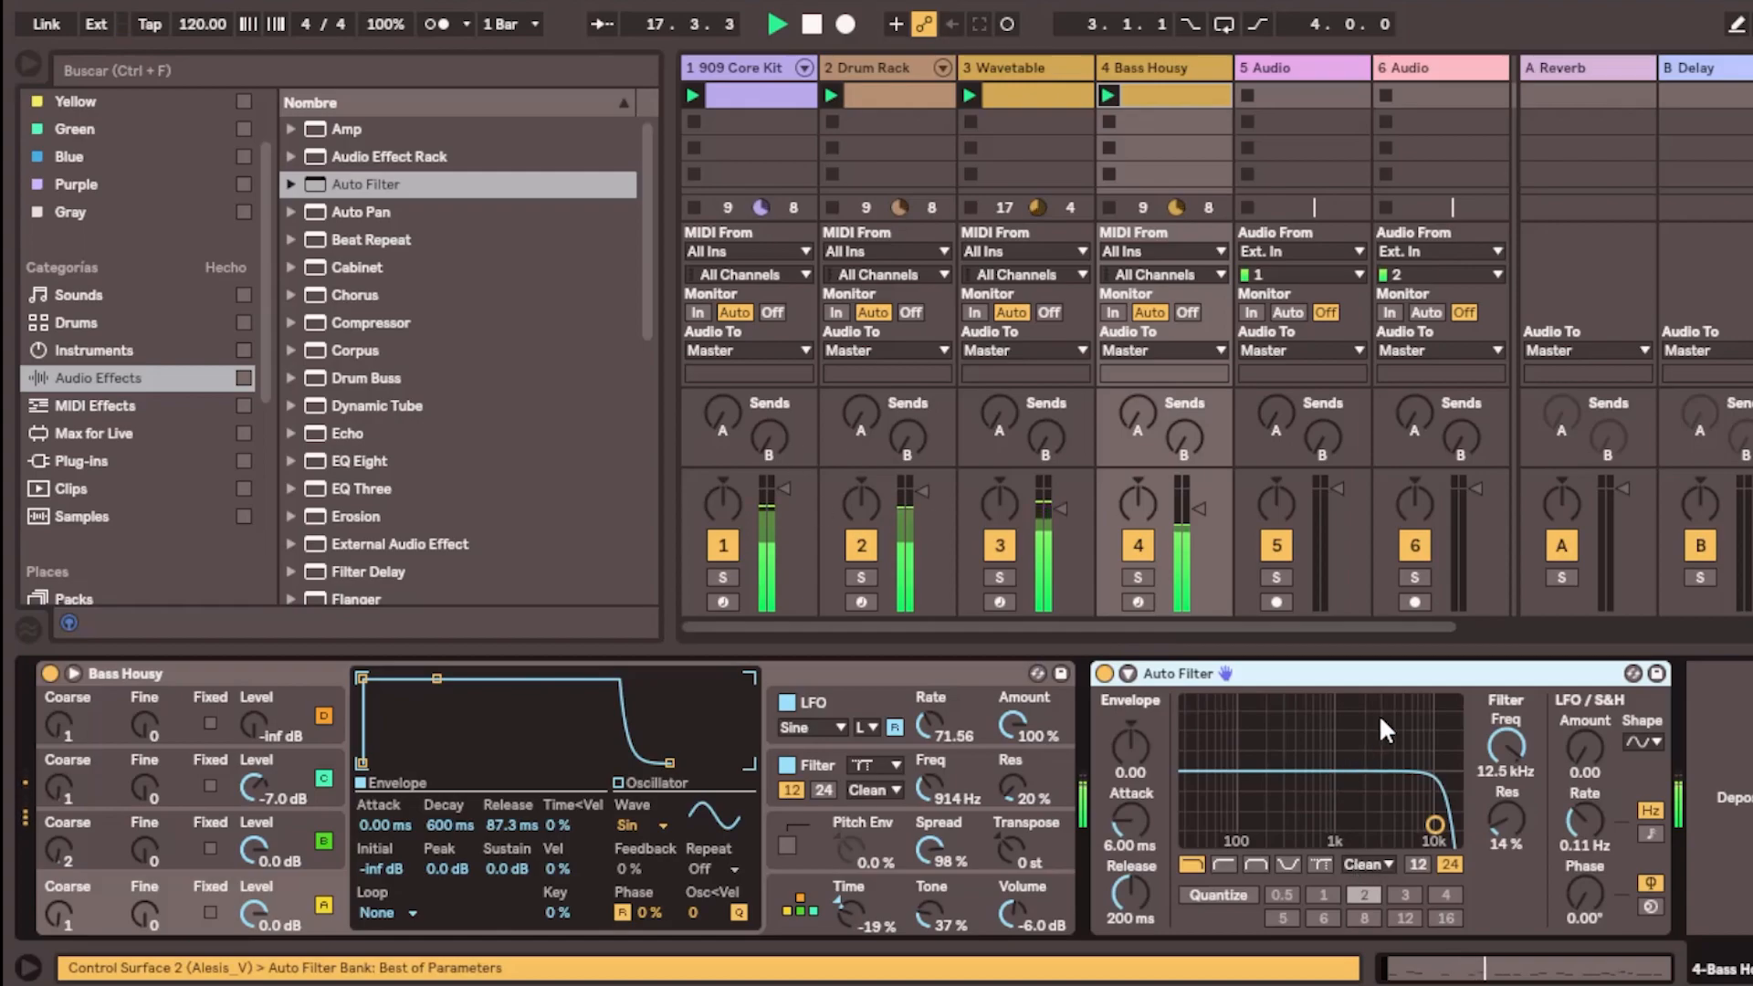
right_click(1392, 681)
click(1442, 836)
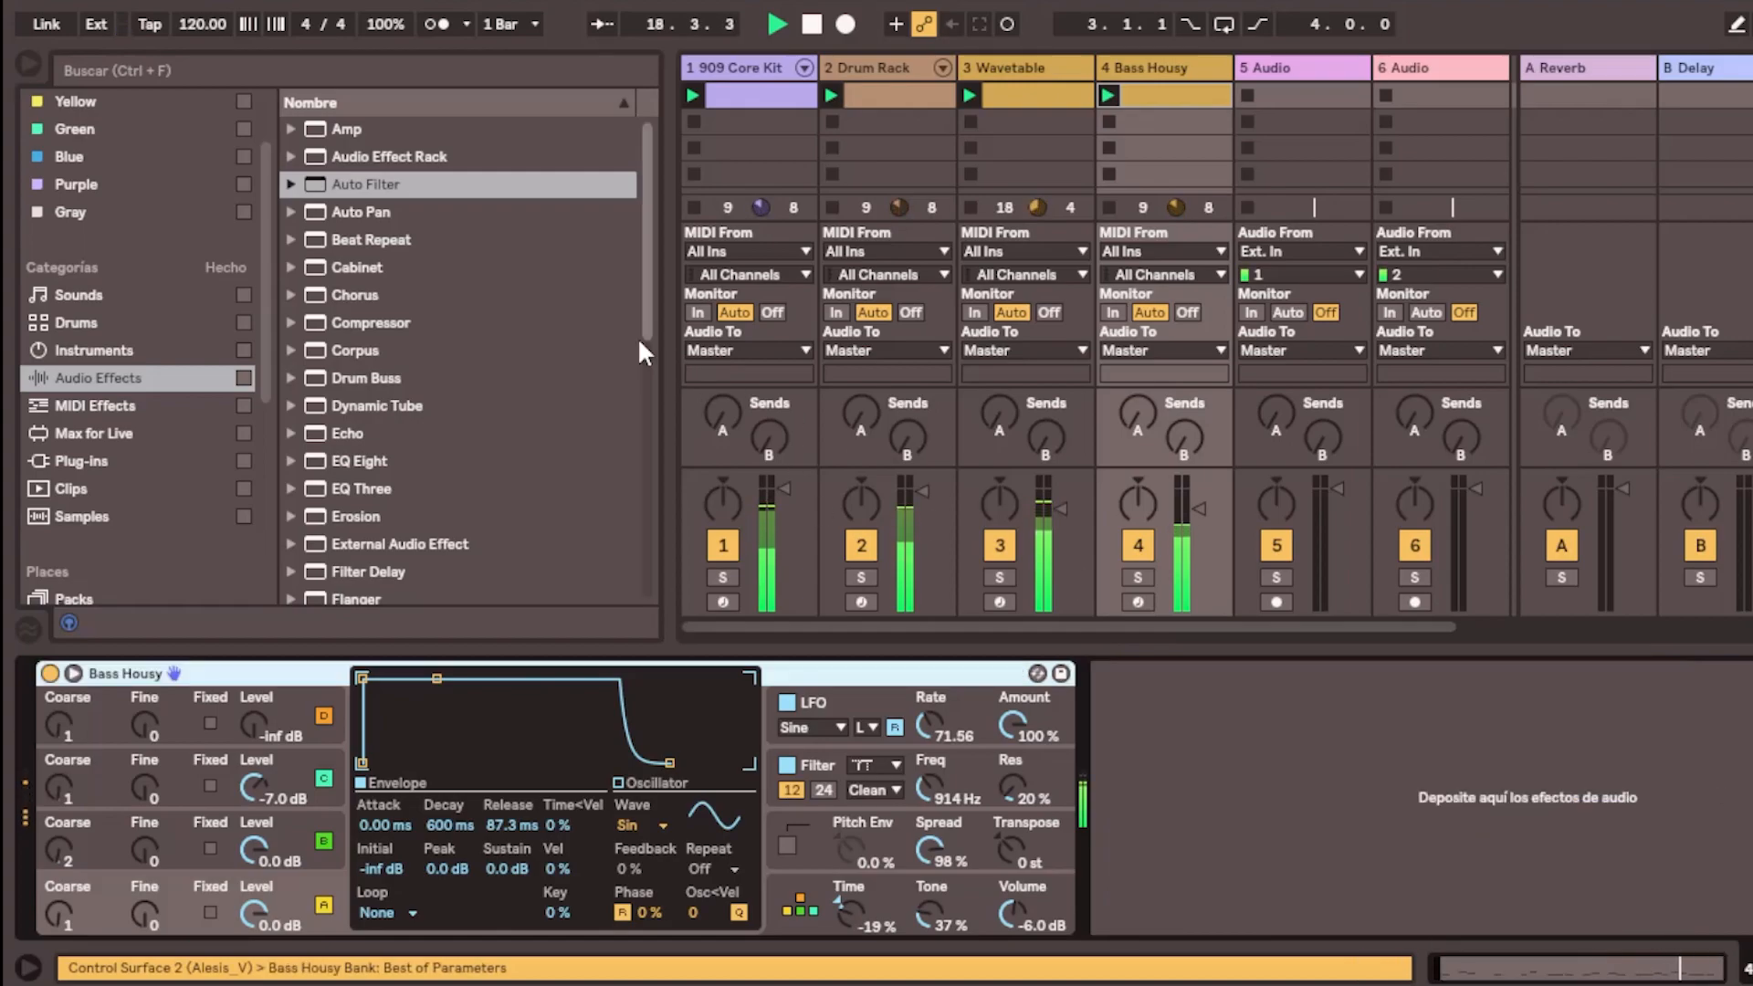
Find EQ Eight among the audio effects and add it after the Bass Housy instrument
scroll(417, 398, down, 4)
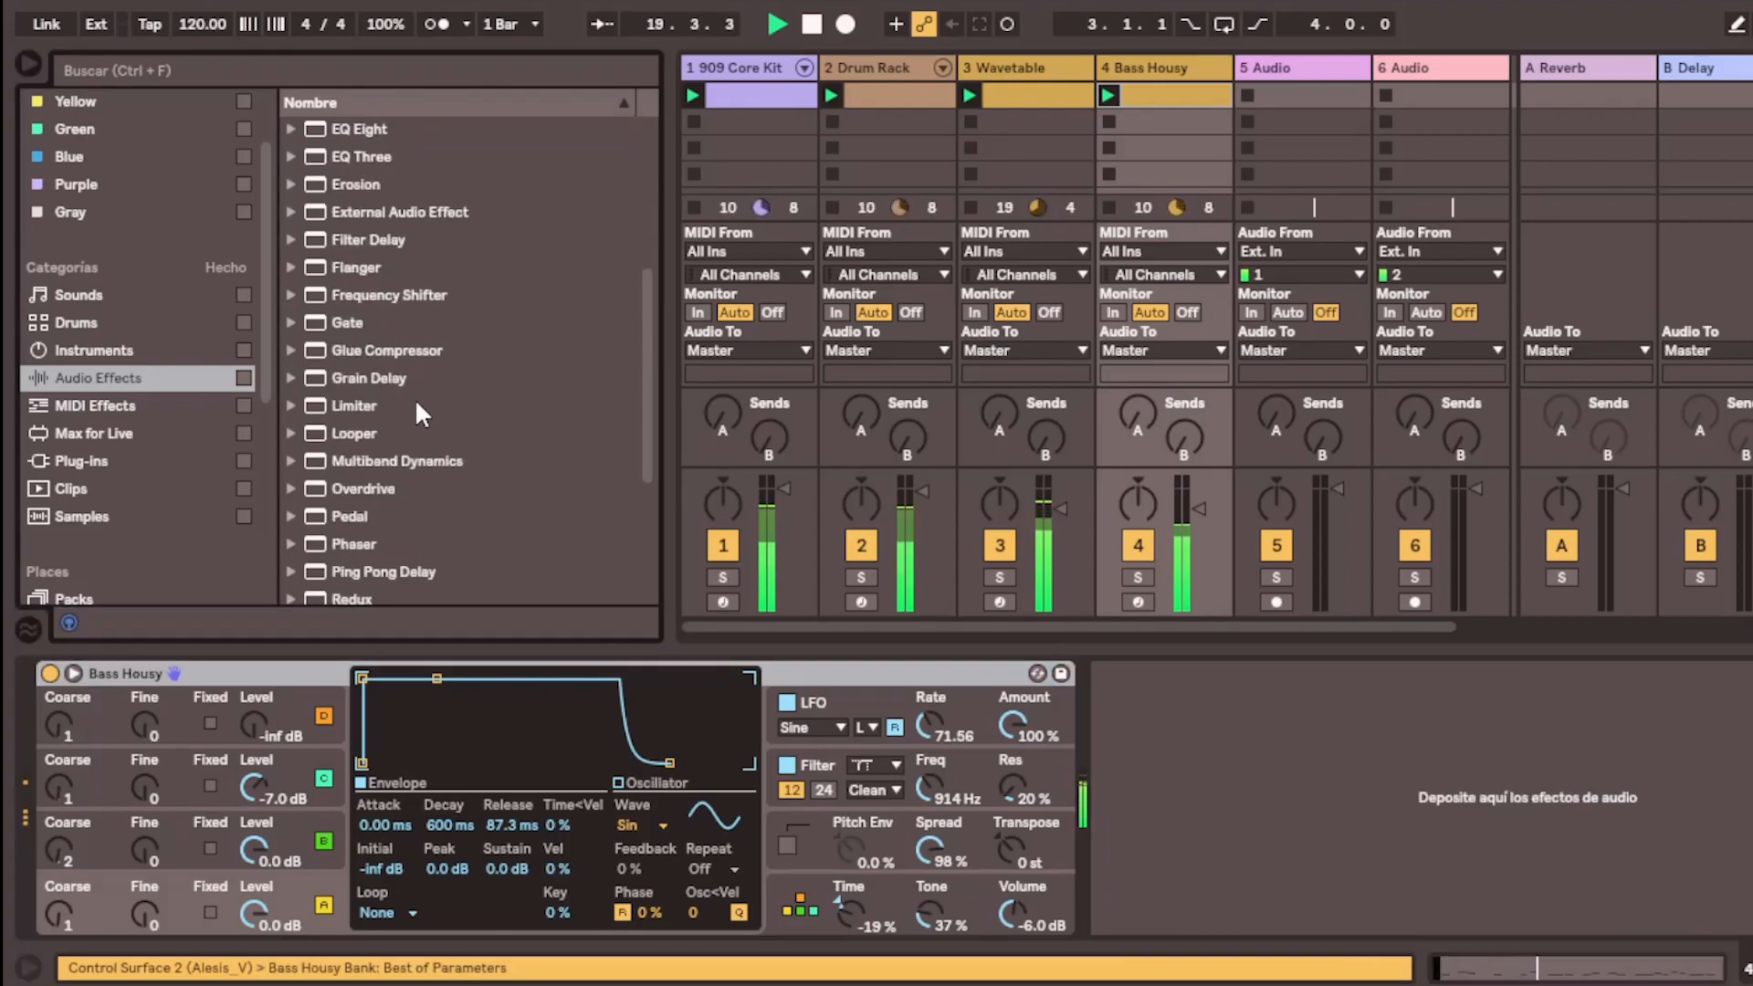
scroll(364, 368, up, 2)
scroll(363, 369, up, 2)
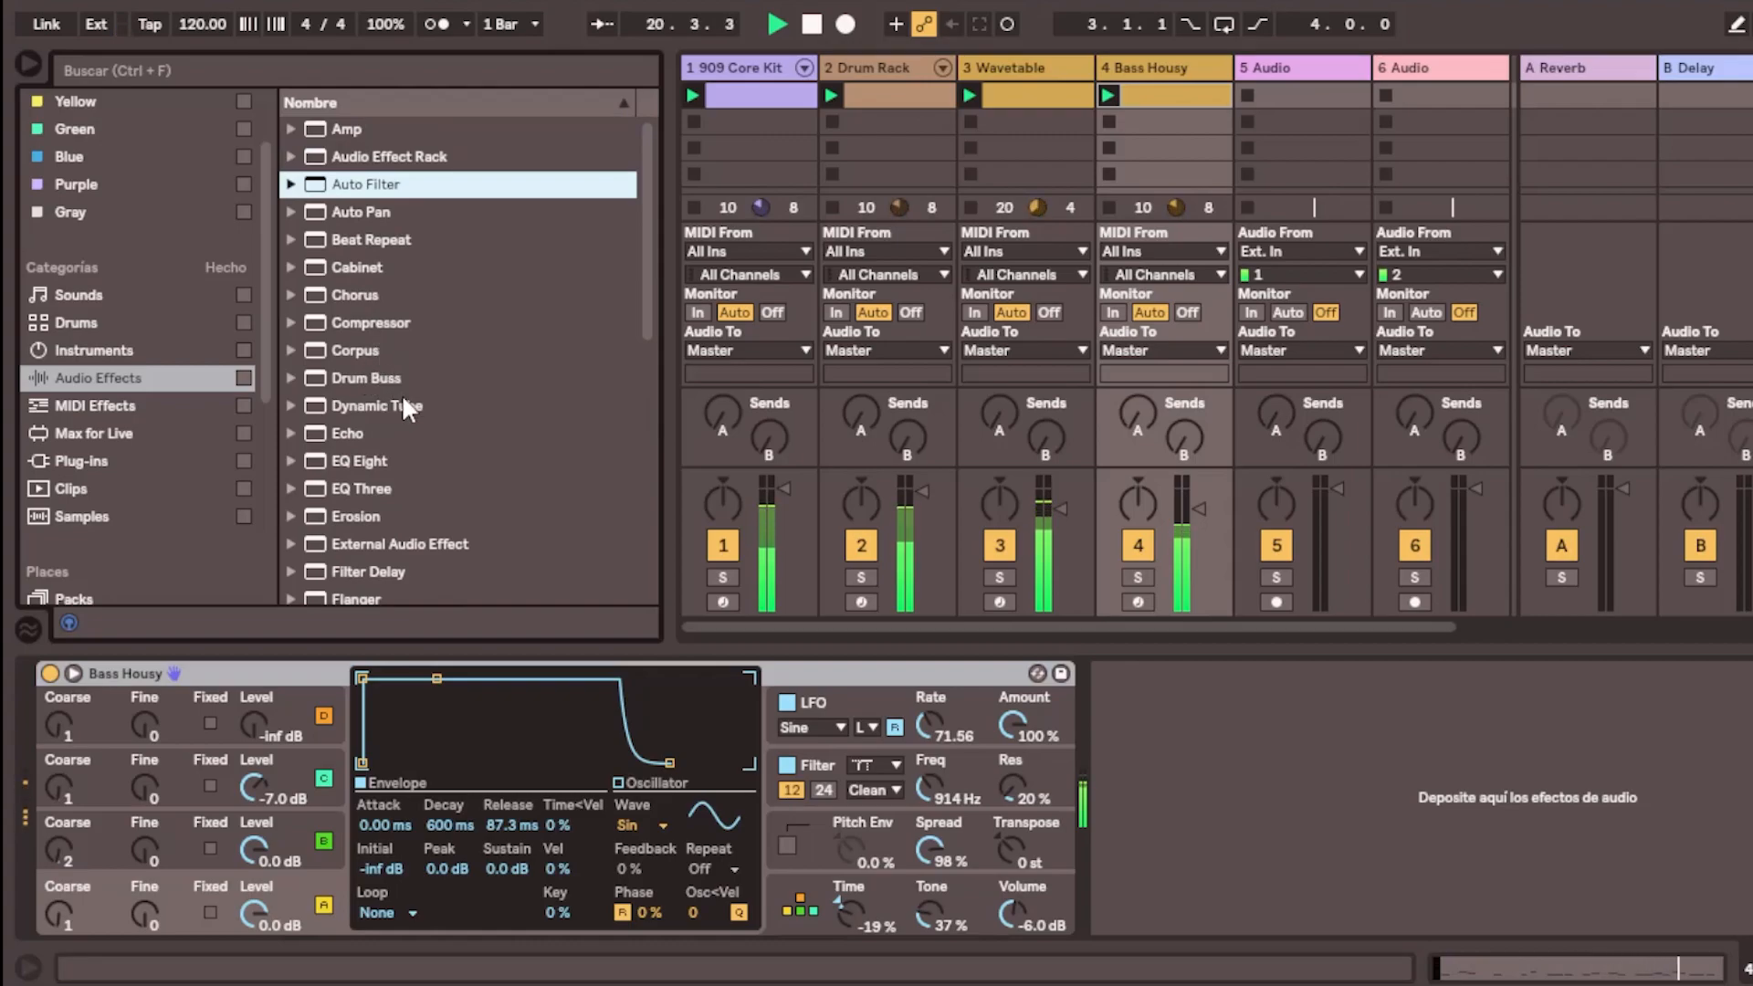
scroll(408, 412, down, 7)
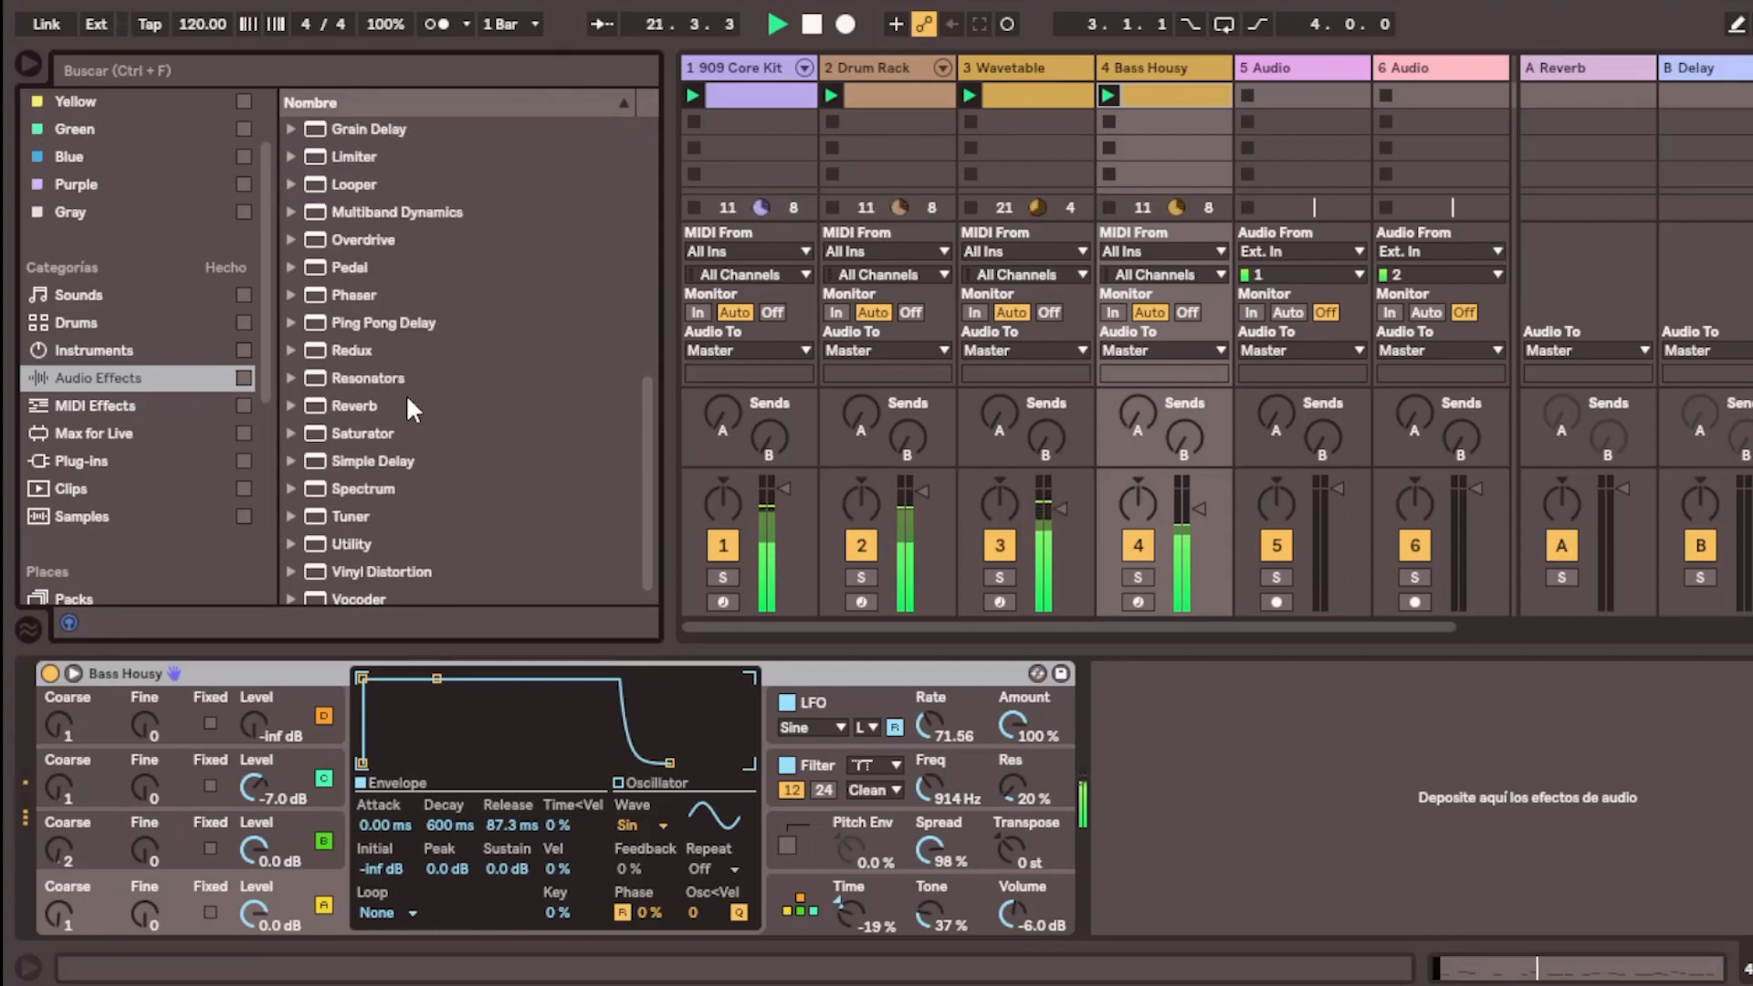
scroll(406, 395, up, 2)
scroll(393, 247, up, 2)
drag(400, 197, 1340, 712)
Change EQ Eight's band 1 to the steepest low-cut filter and set its frequency to 61.2 Hz
click(1214, 897)
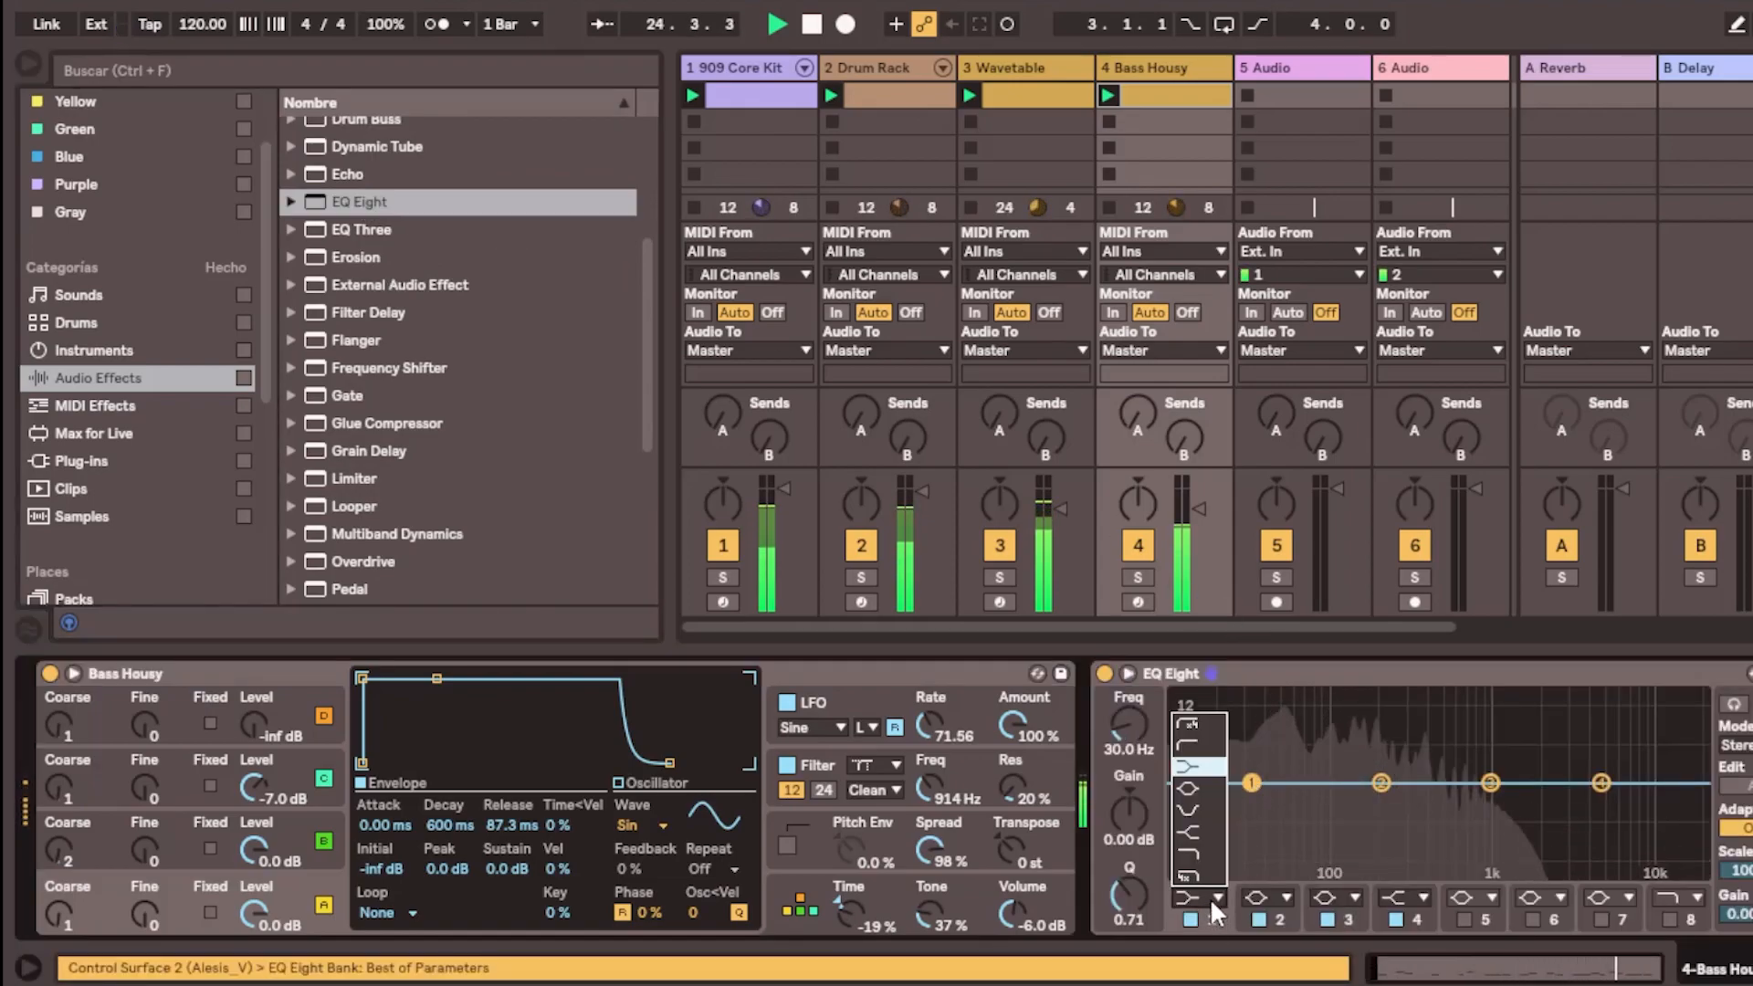
click(1213, 745)
click(1216, 898)
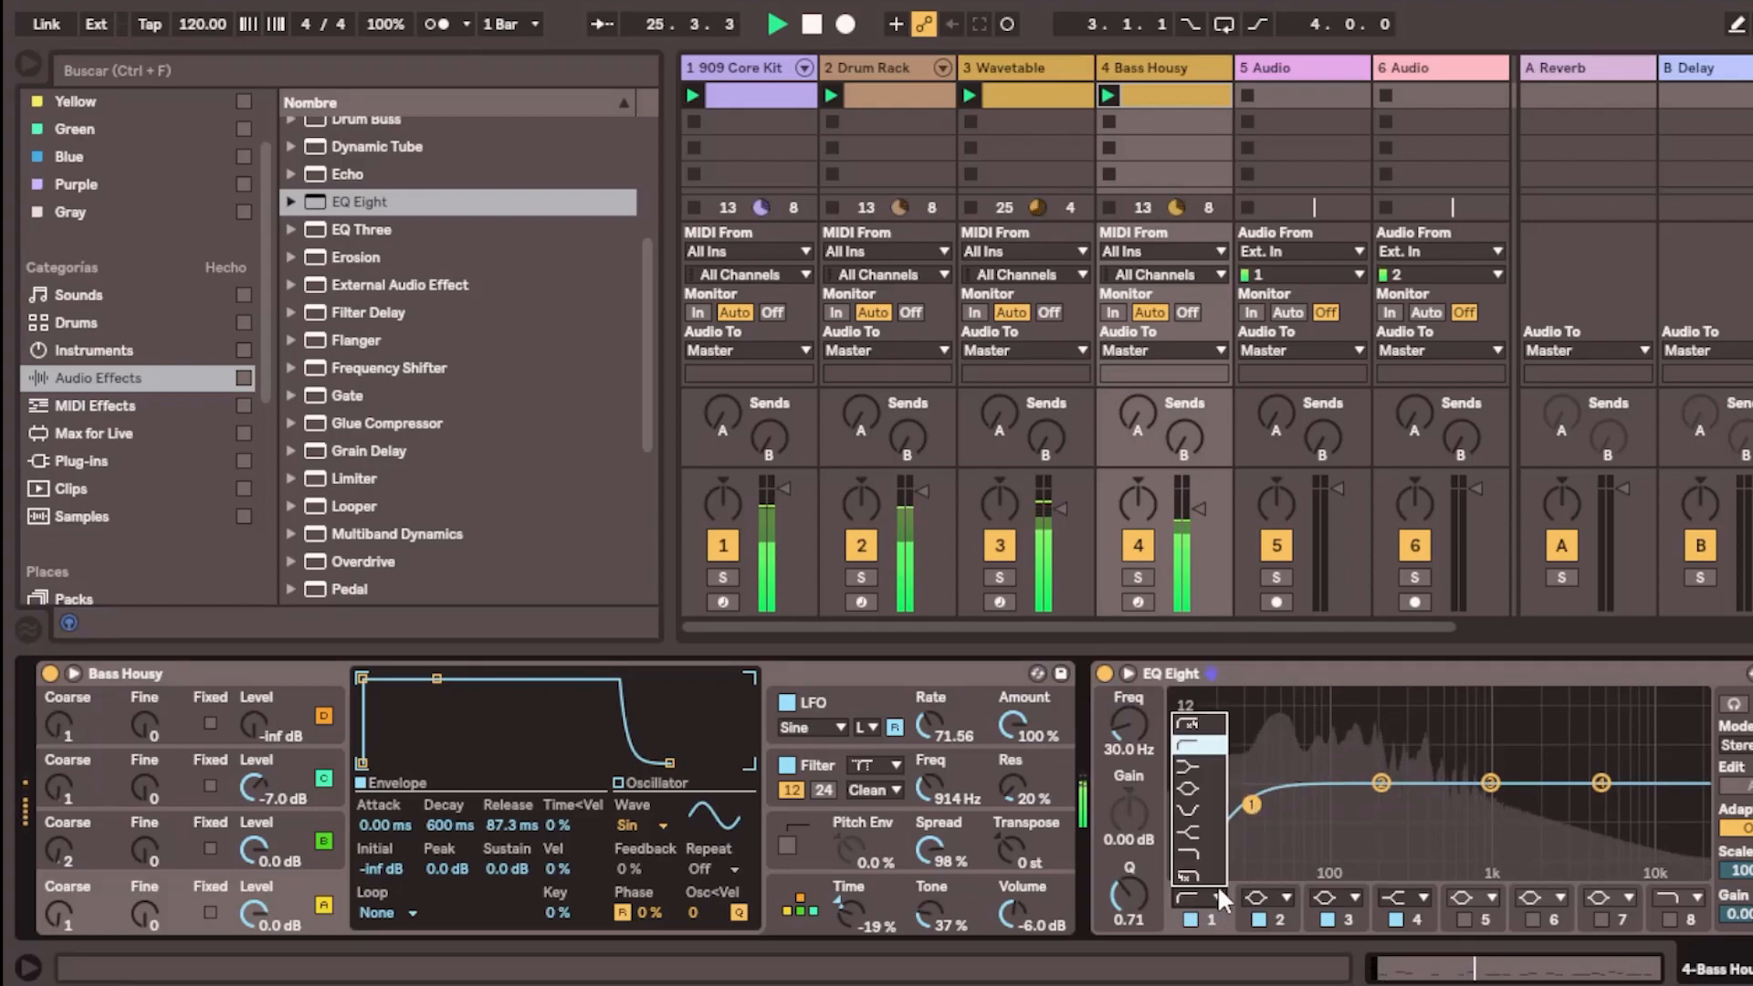
click(1218, 726)
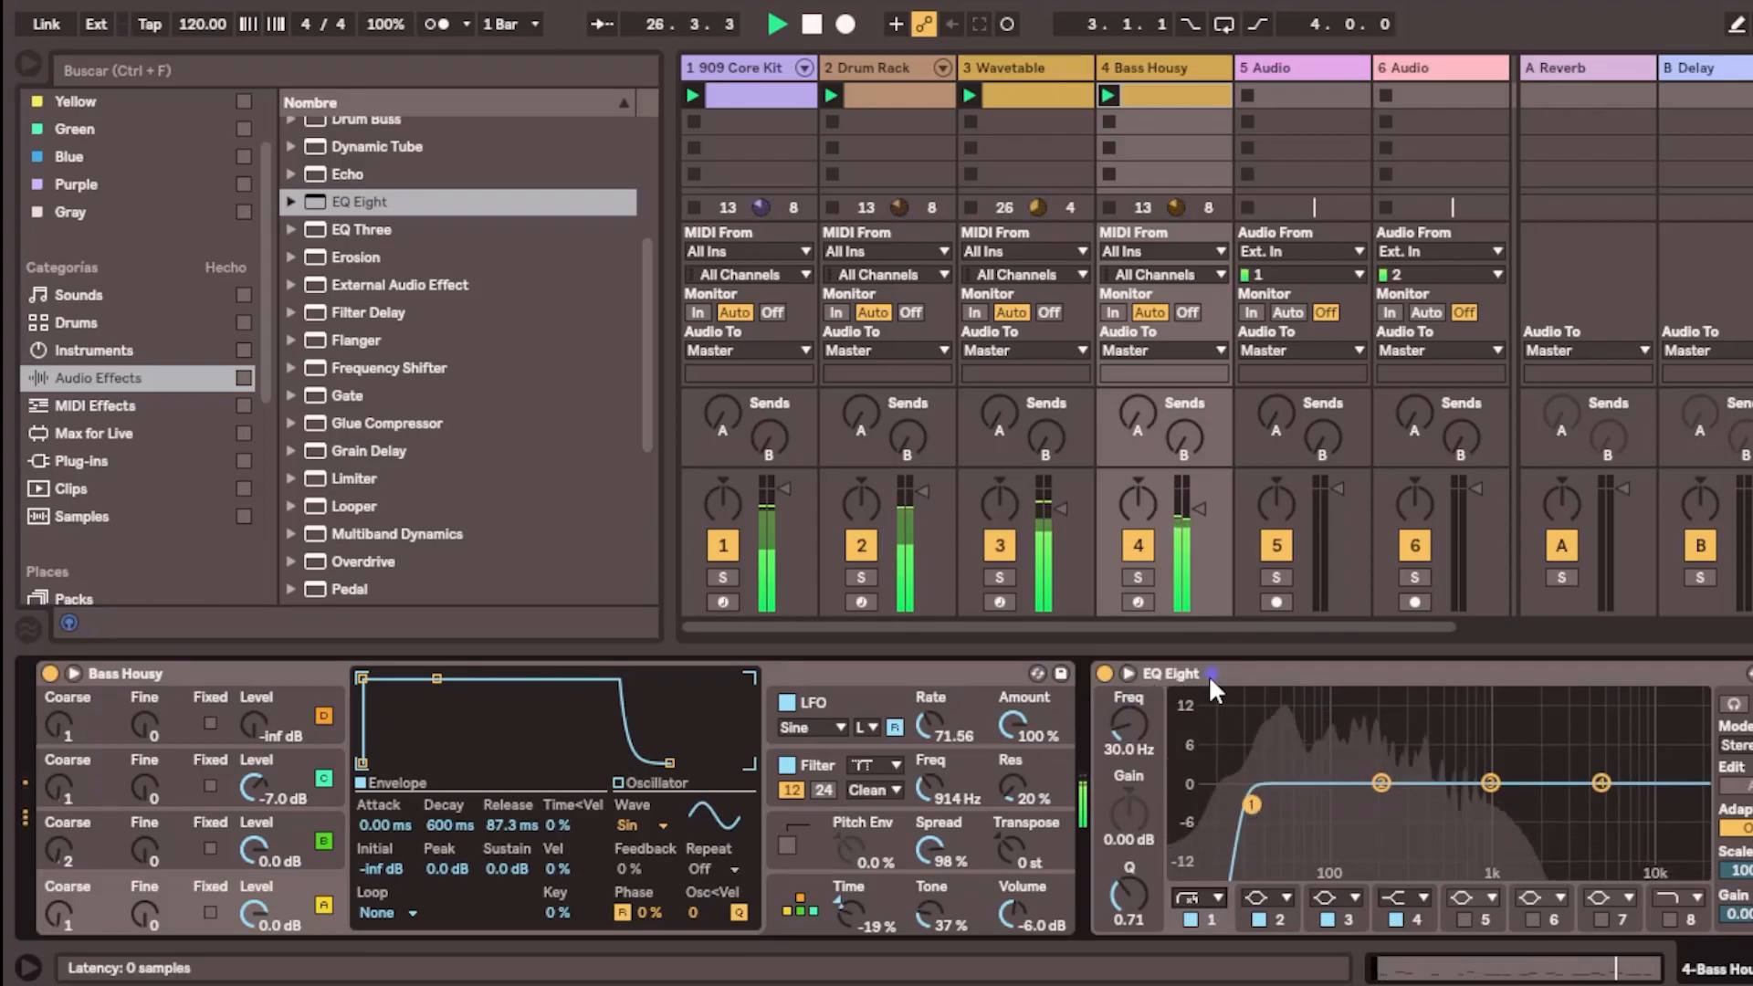
drag(1252, 804, 1297, 806)
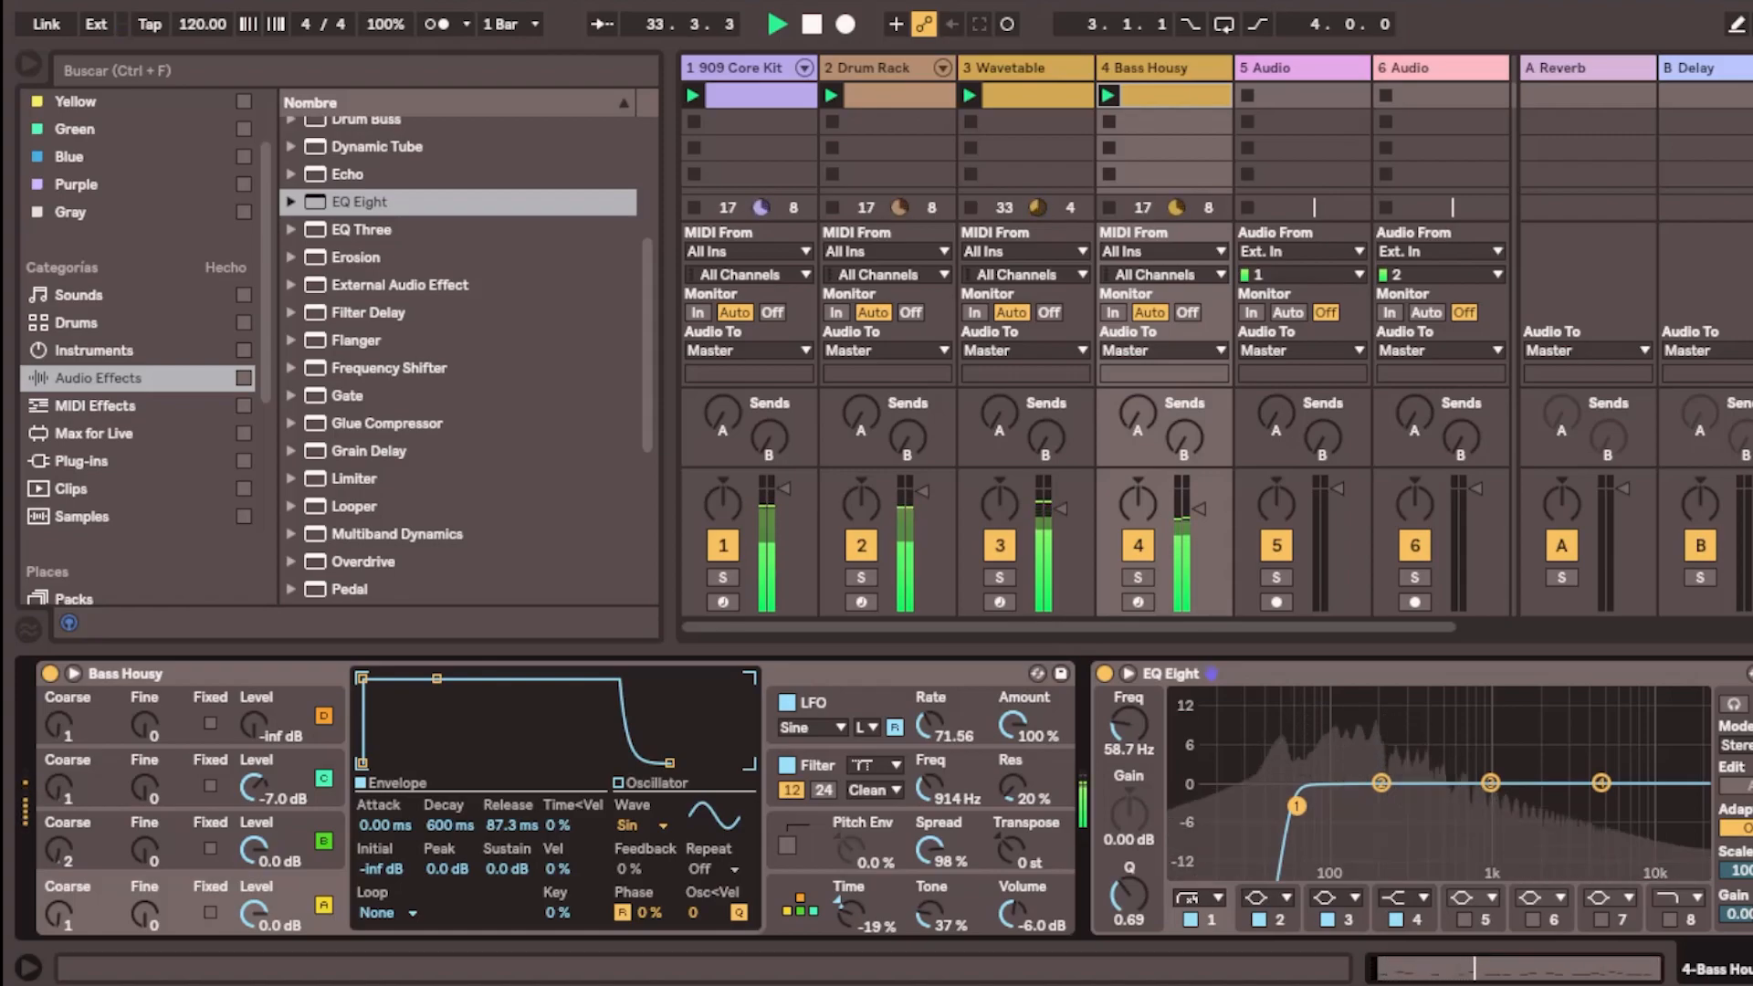
drag(1296, 806, 1299, 806)
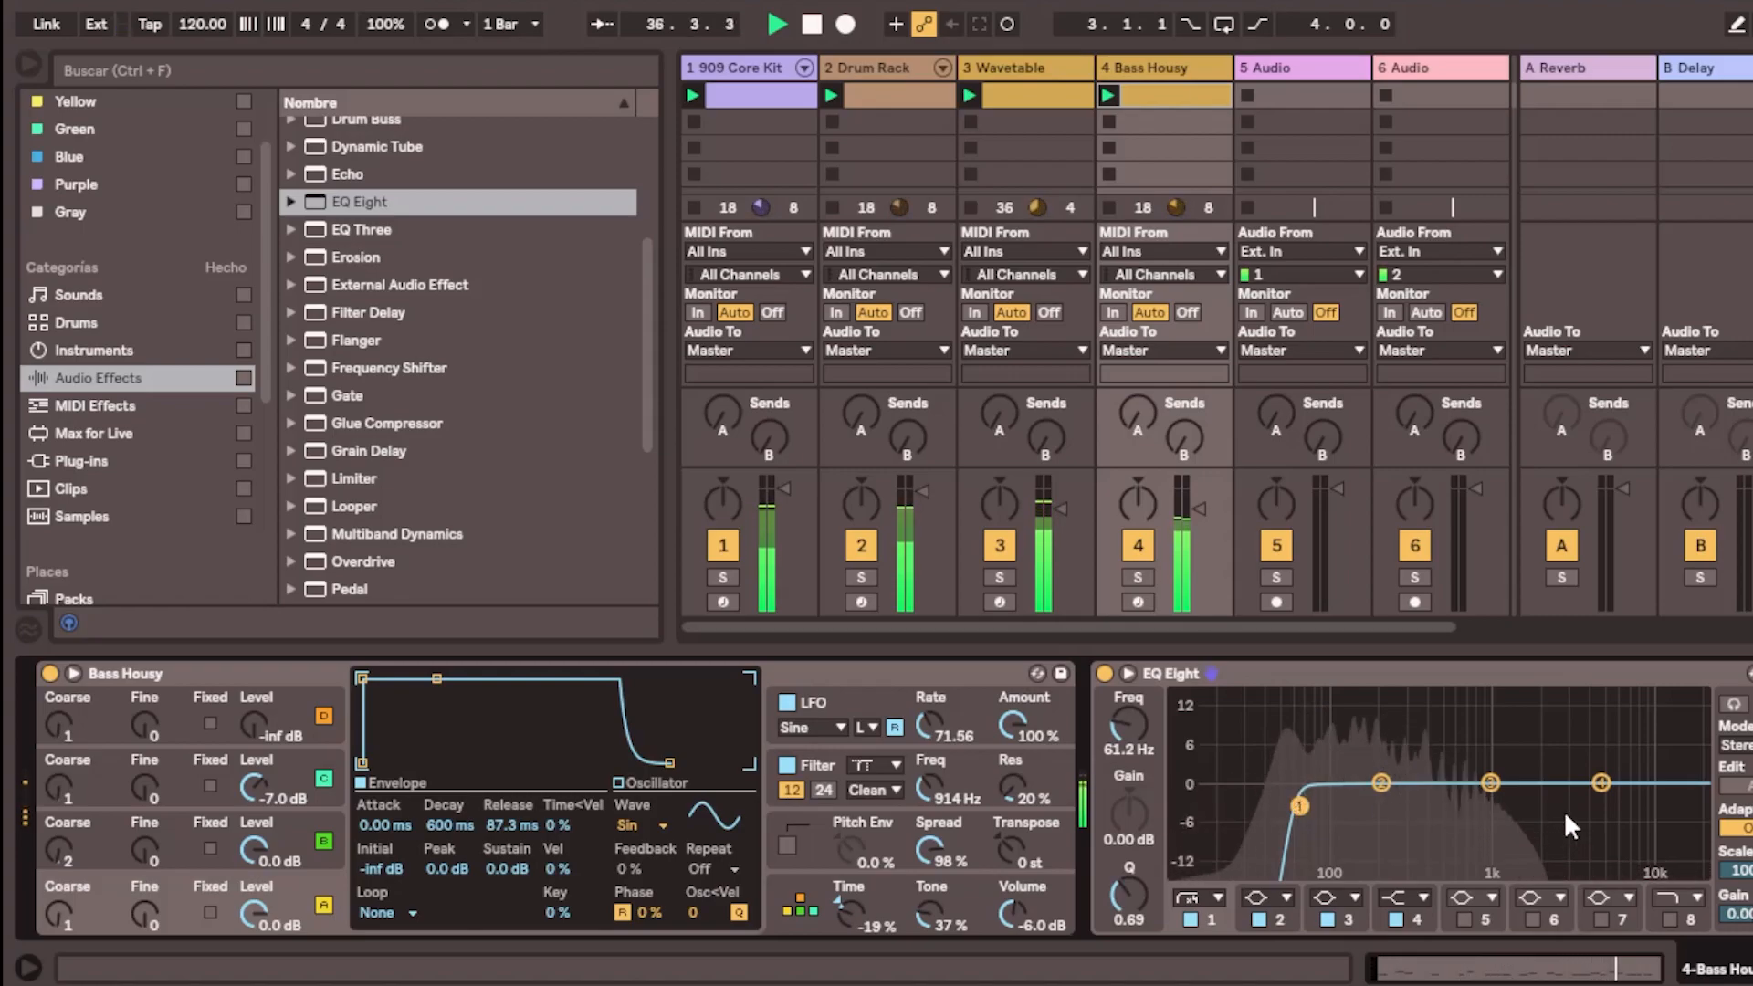
Lower EQ Eight's band 4 into the low mids and enable band 8 as a high cut at 464 Hz with a Q of 2.20
drag(1602, 782, 1389, 840)
click(1669, 920)
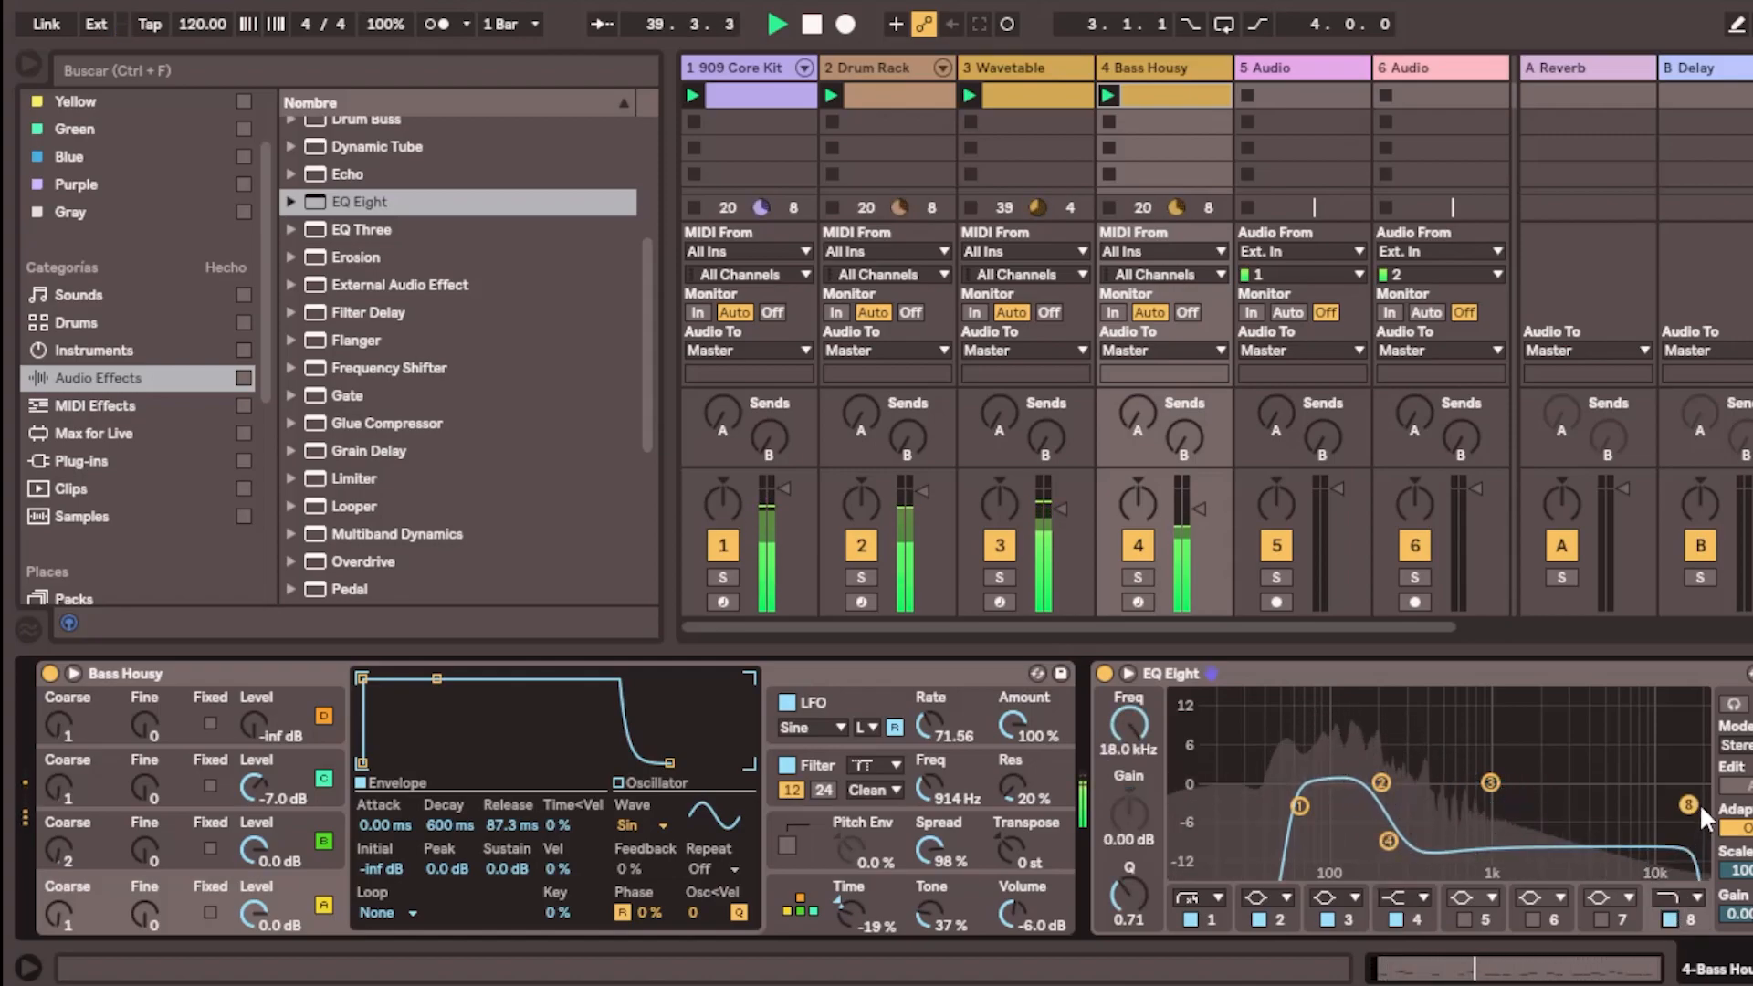
drag(1476, 785, 1438, 766)
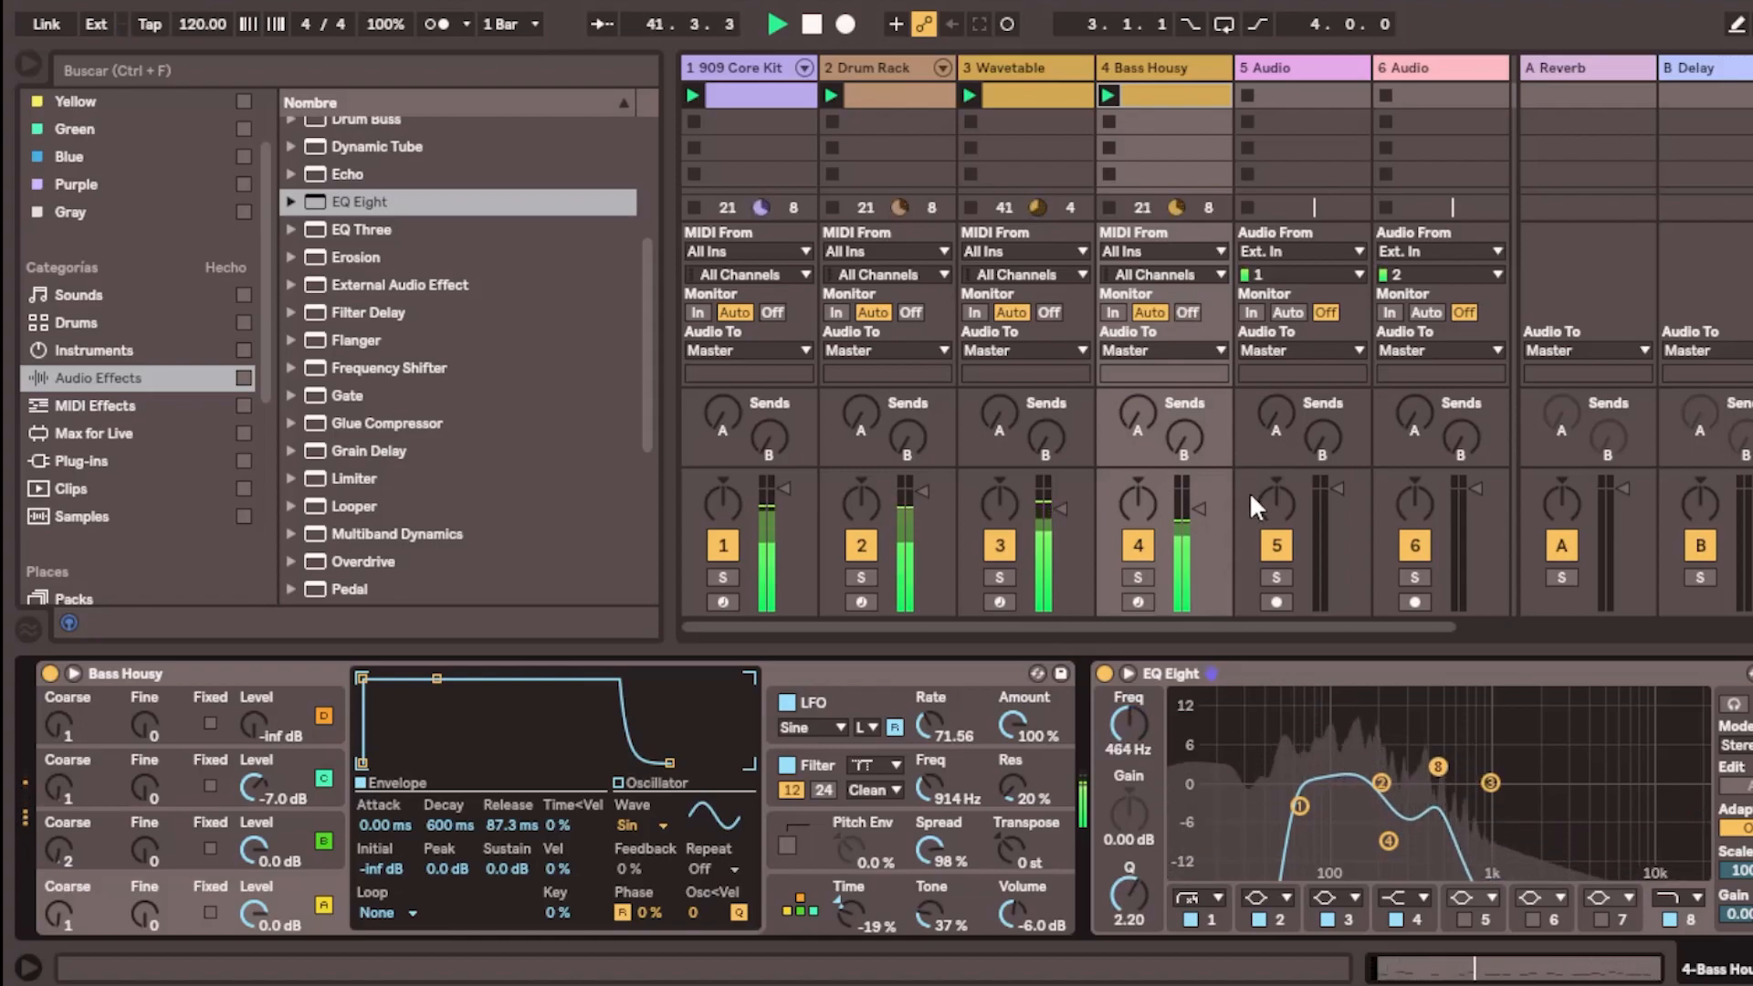
Add Utility's Bass Mono preset to the Bass Housy device chain and set that track's volume to -9.0 dB
scroll(380, 445, down, 4)
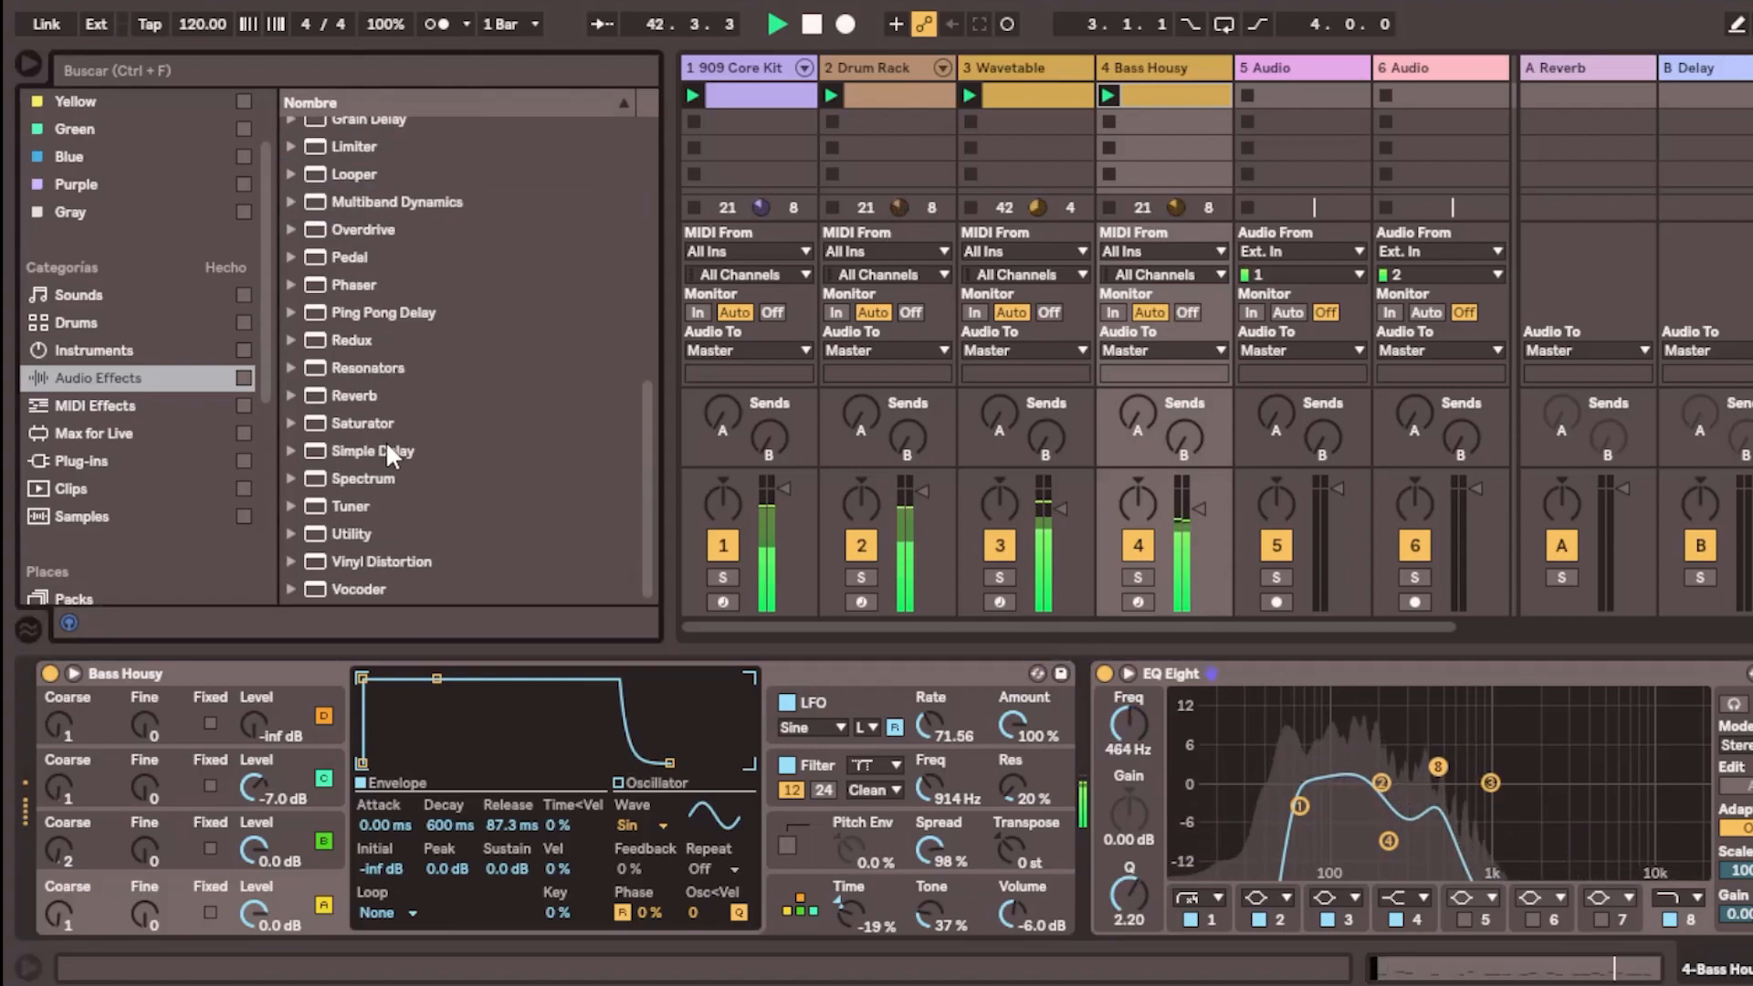
click(291, 533)
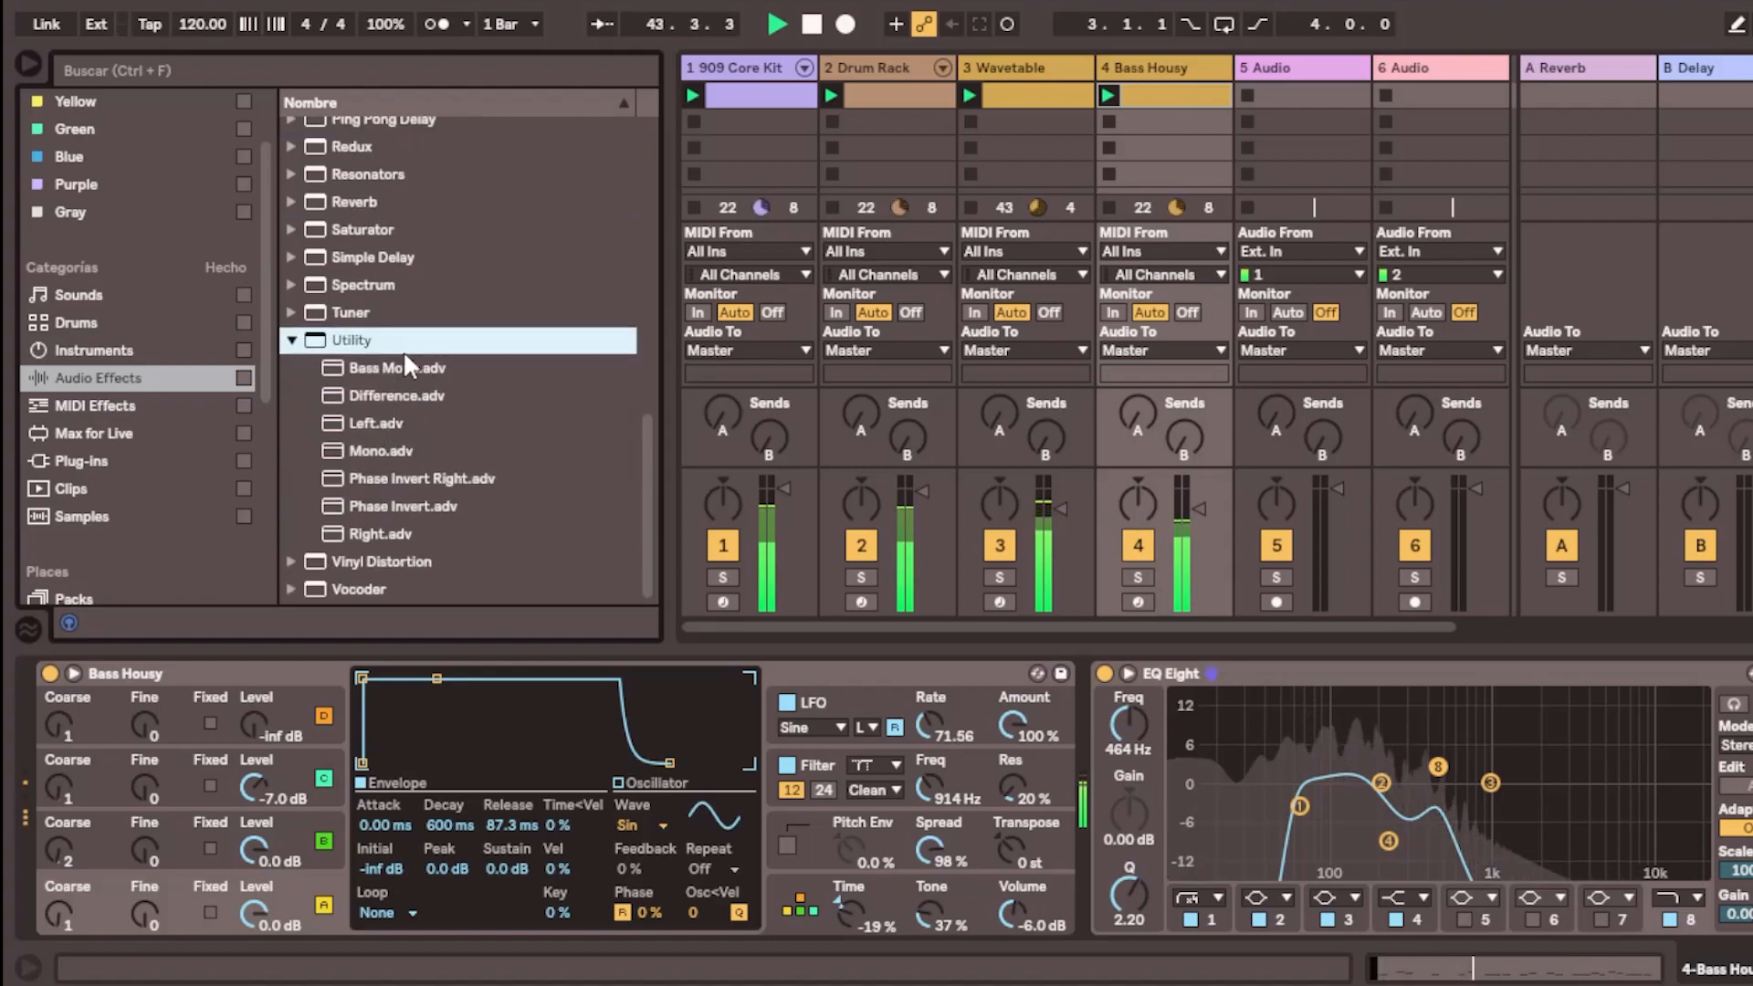
click(397, 367)
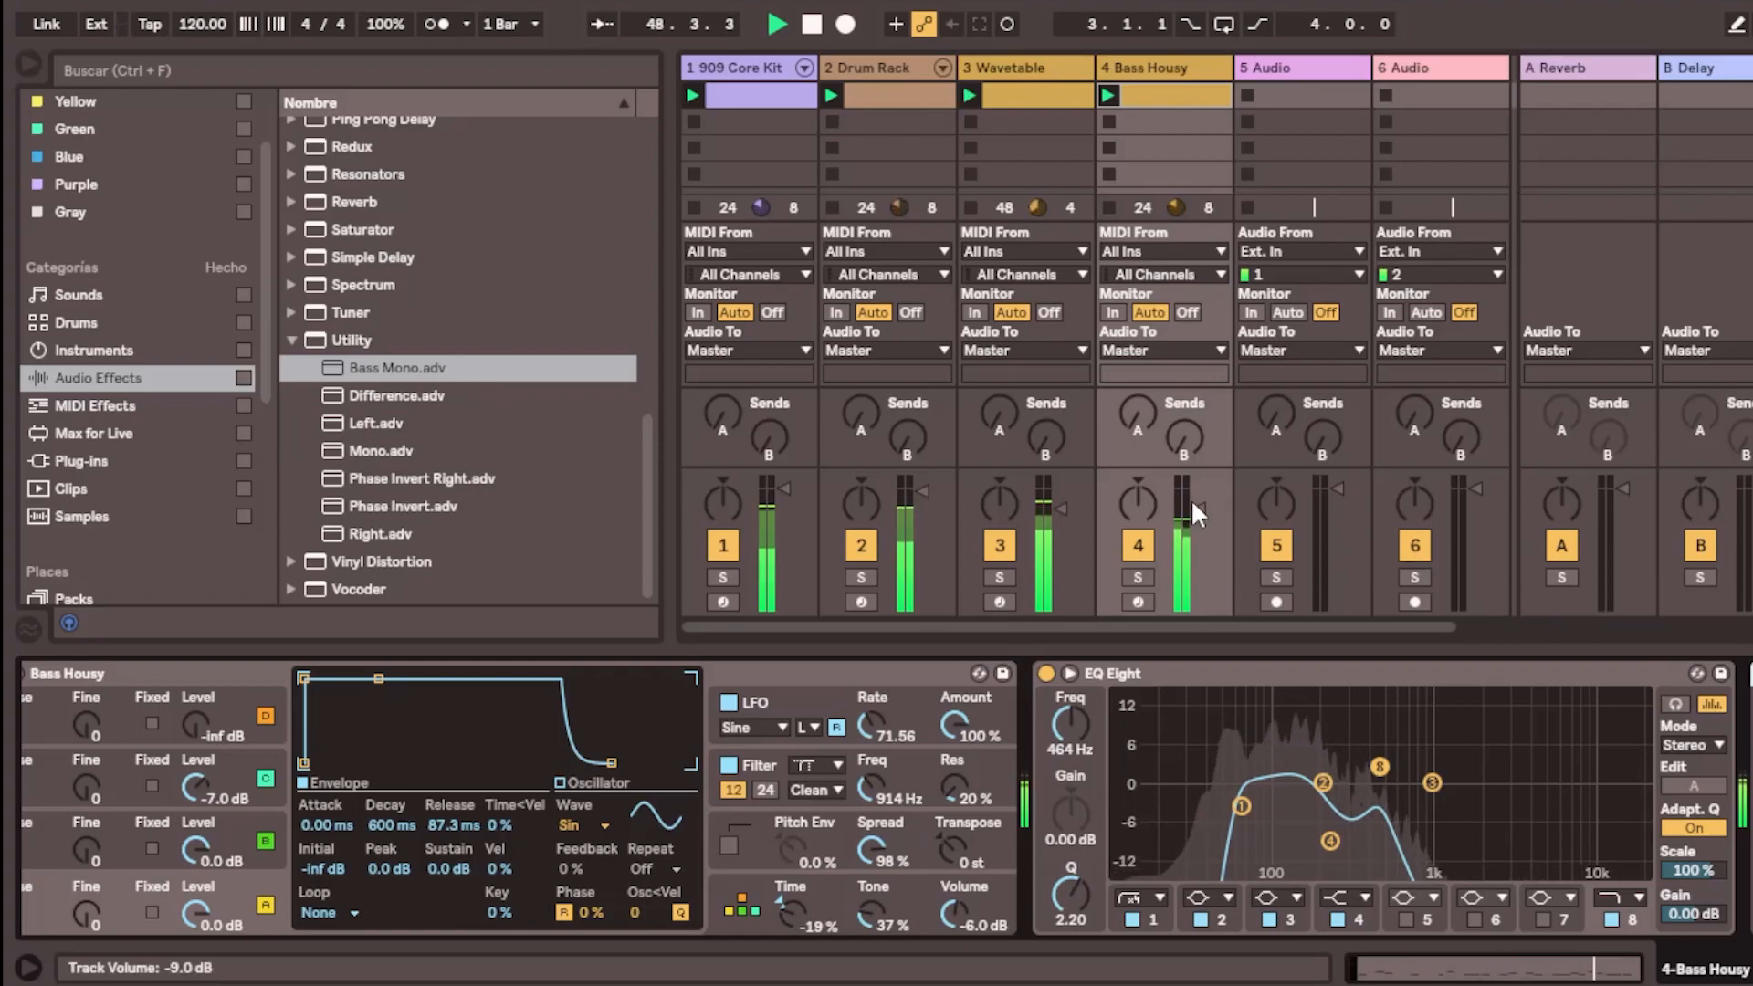
drag(1192, 502, 1193, 507)
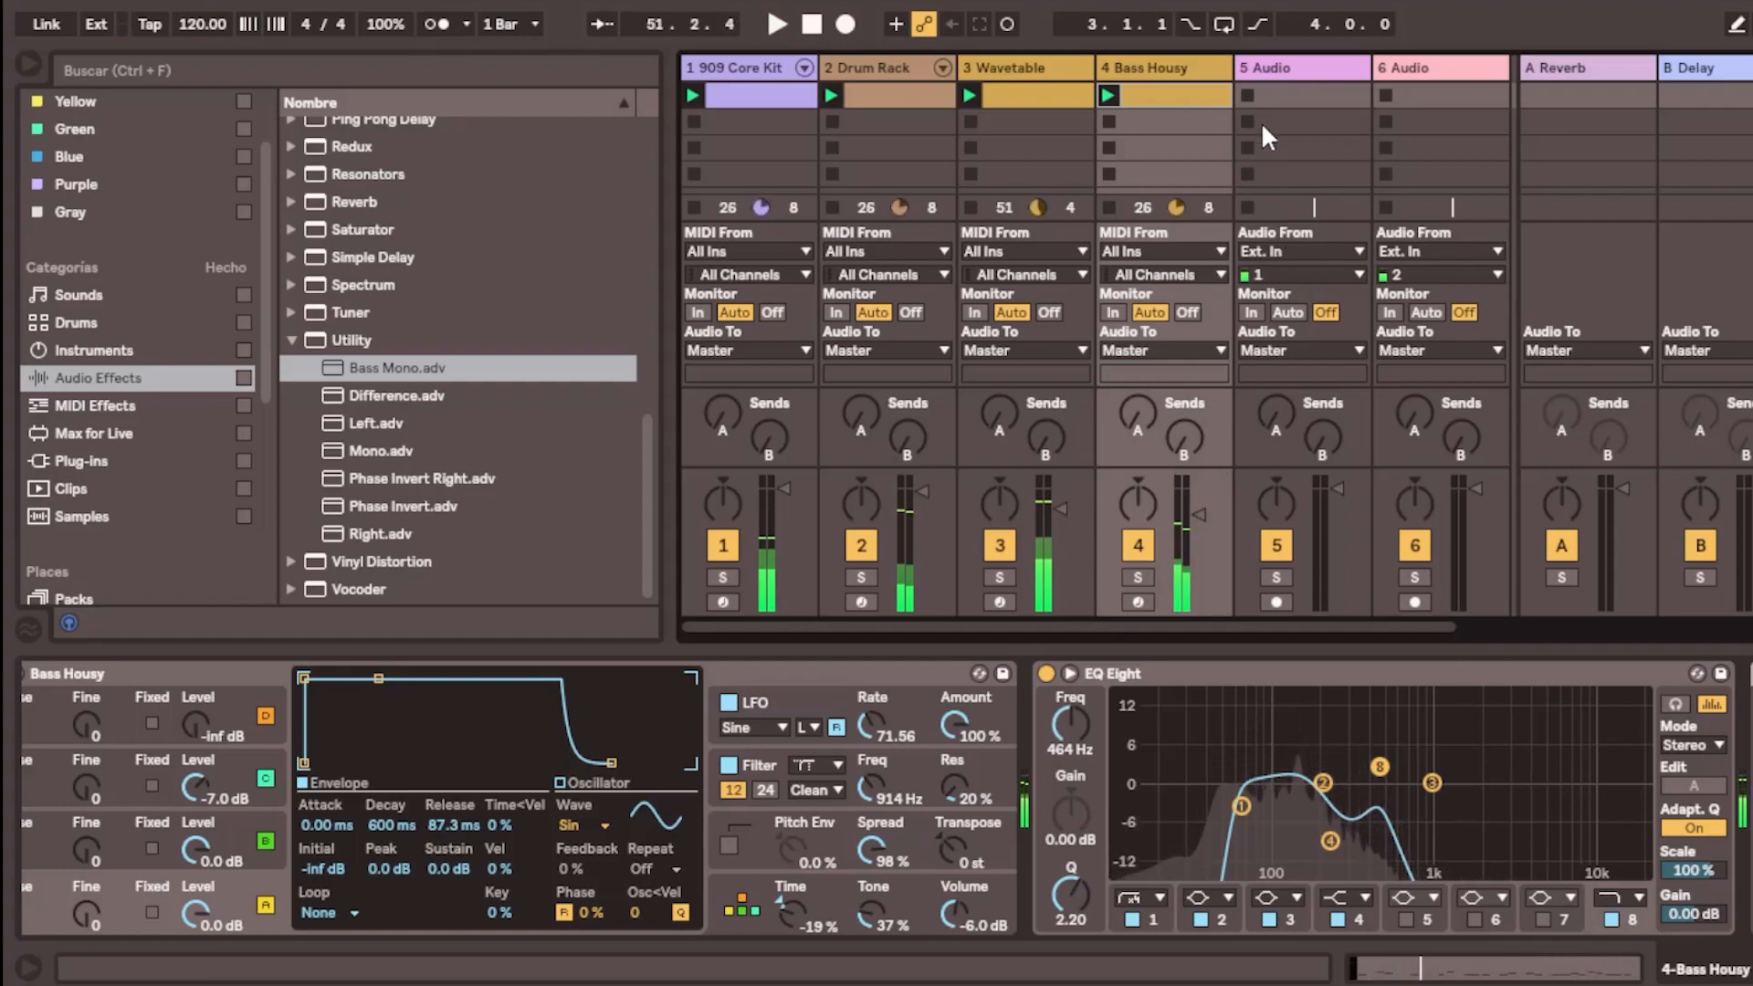
Insert a new MIDI track directly after the Bass Housy track
click(1264, 67)
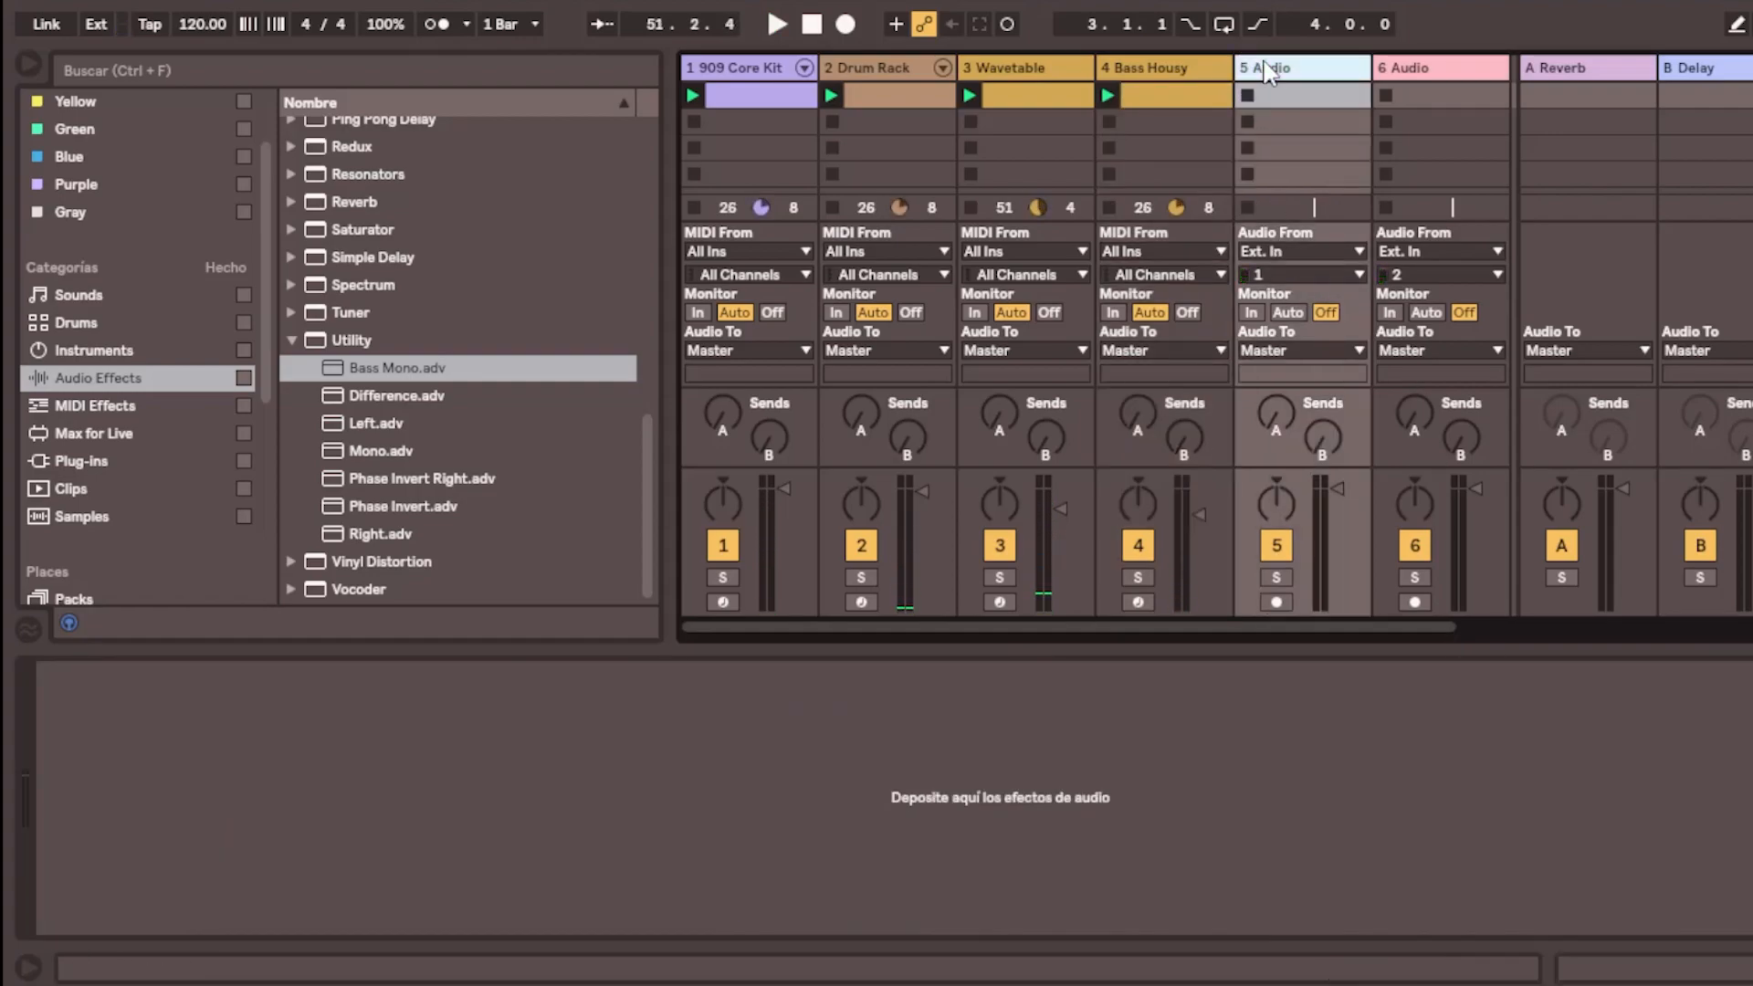
right_click(1186, 67)
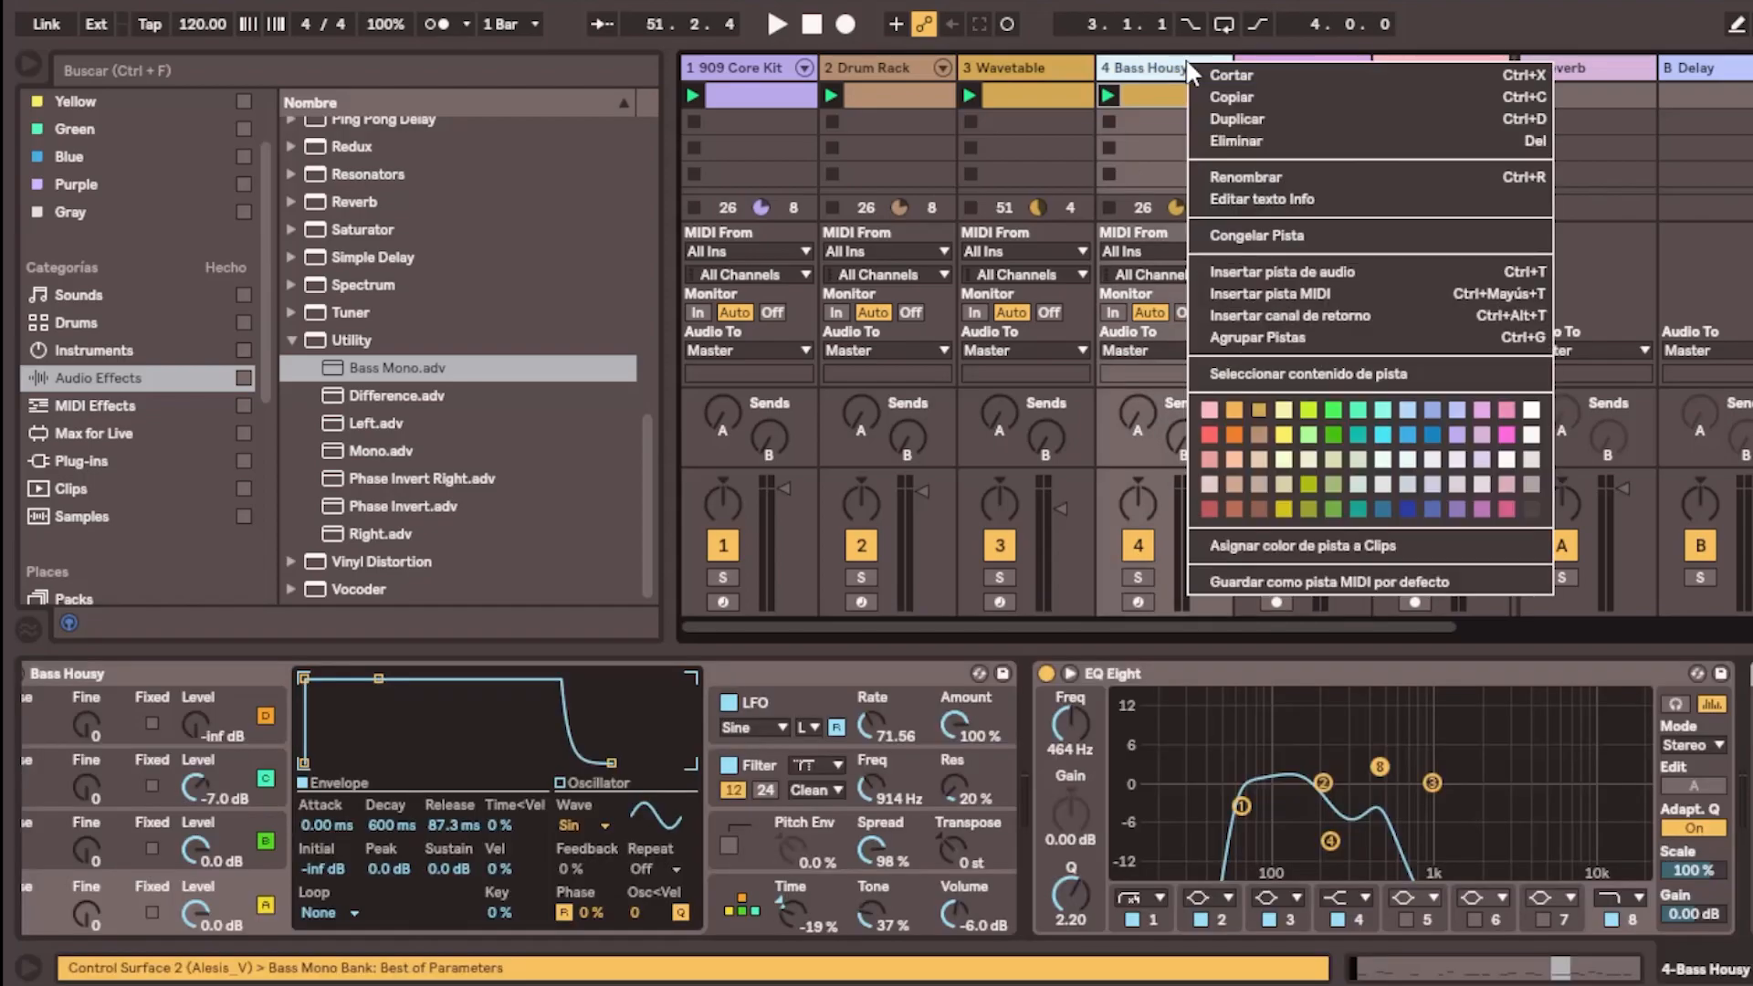
click(1344, 291)
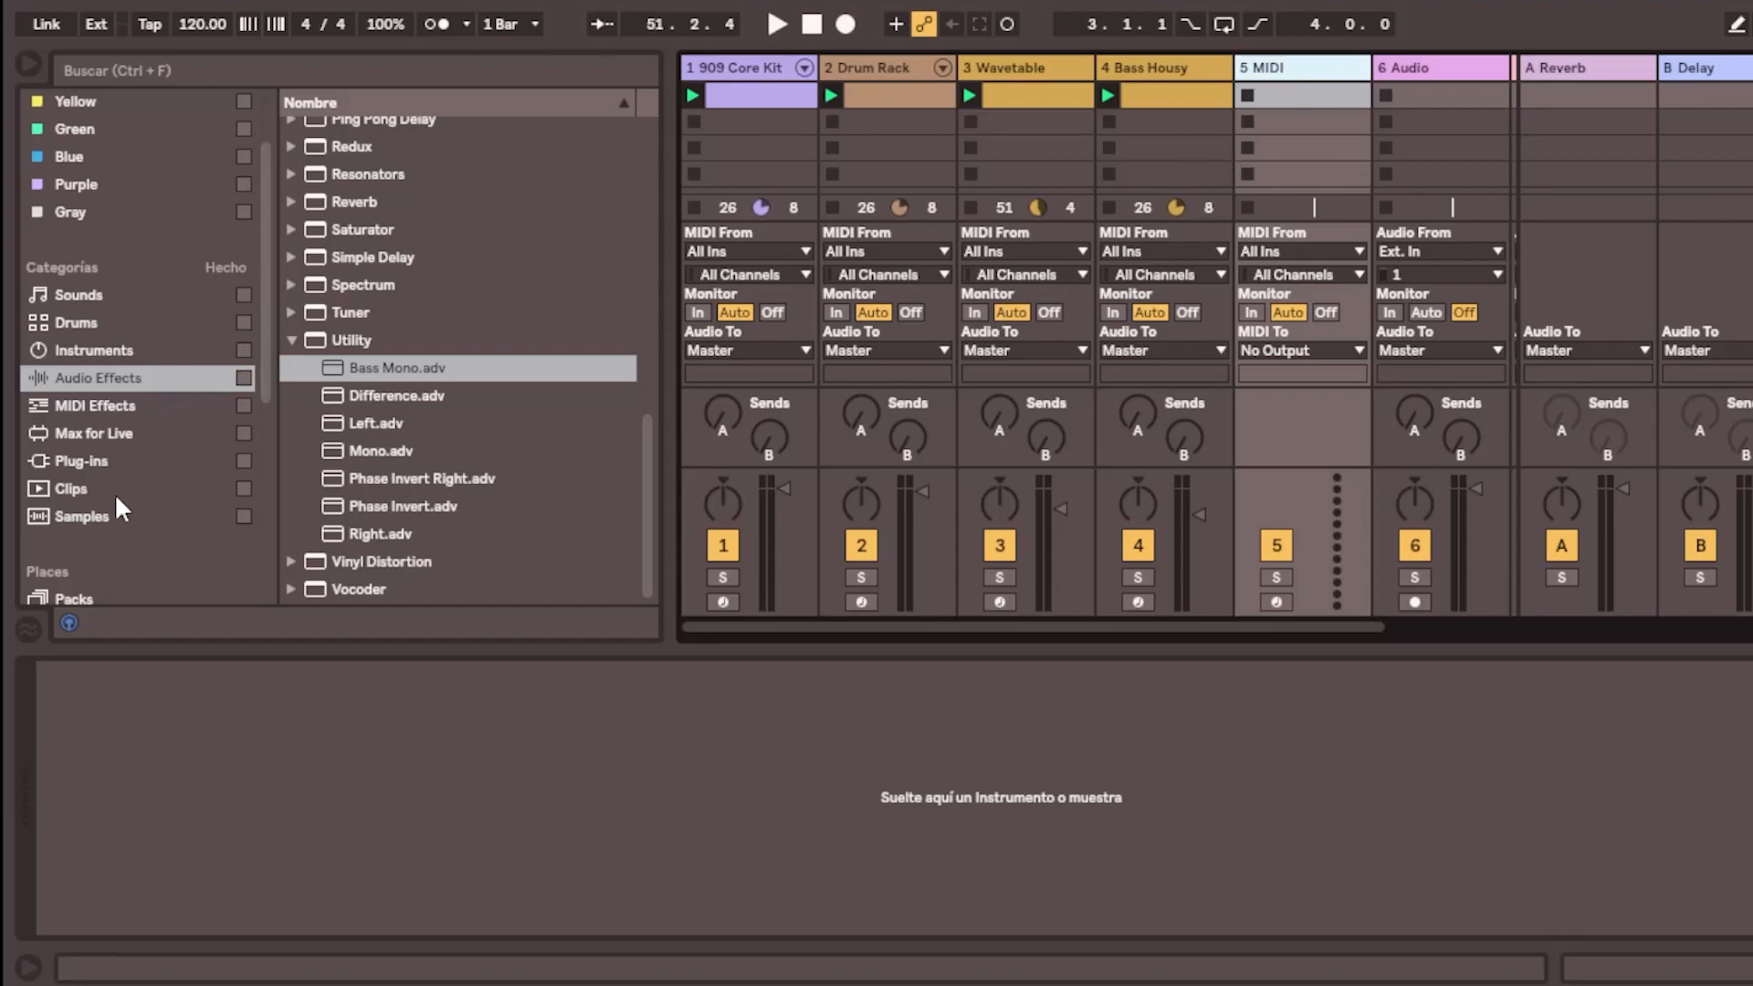
Look through the installed plug-ins, including BazzISM2, for an instrument to use on the new MIDI track
click(77, 462)
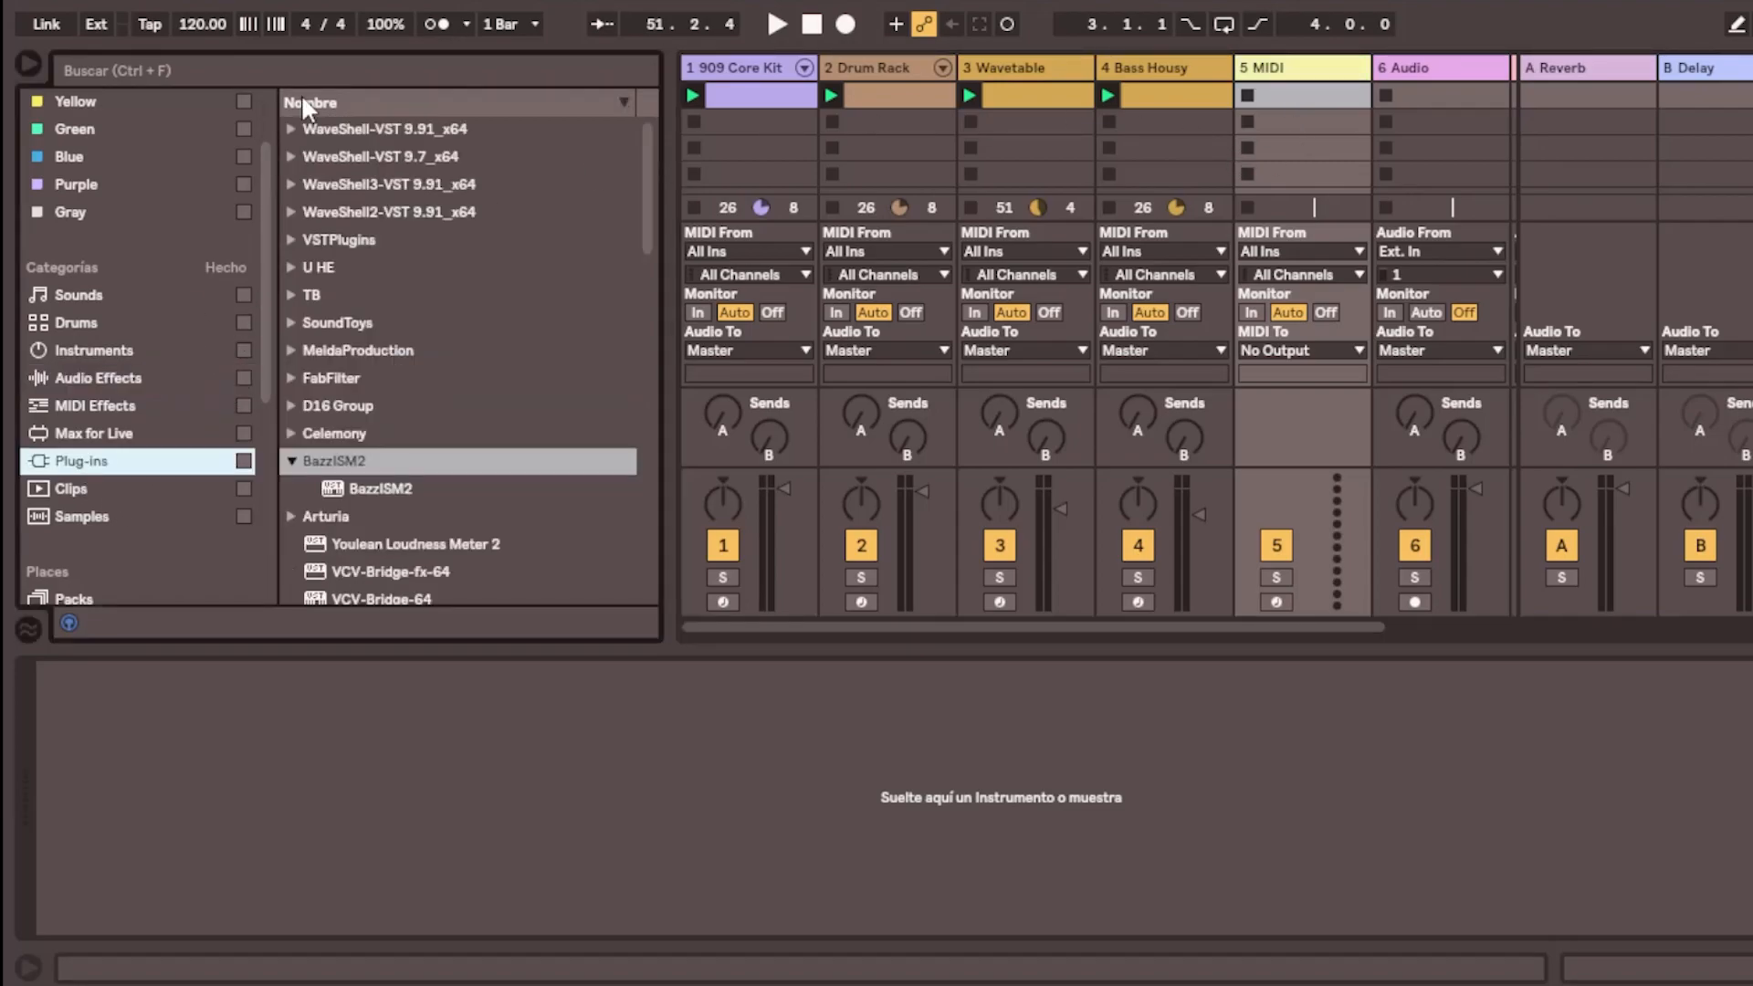
scroll(363, 240, down, 15)
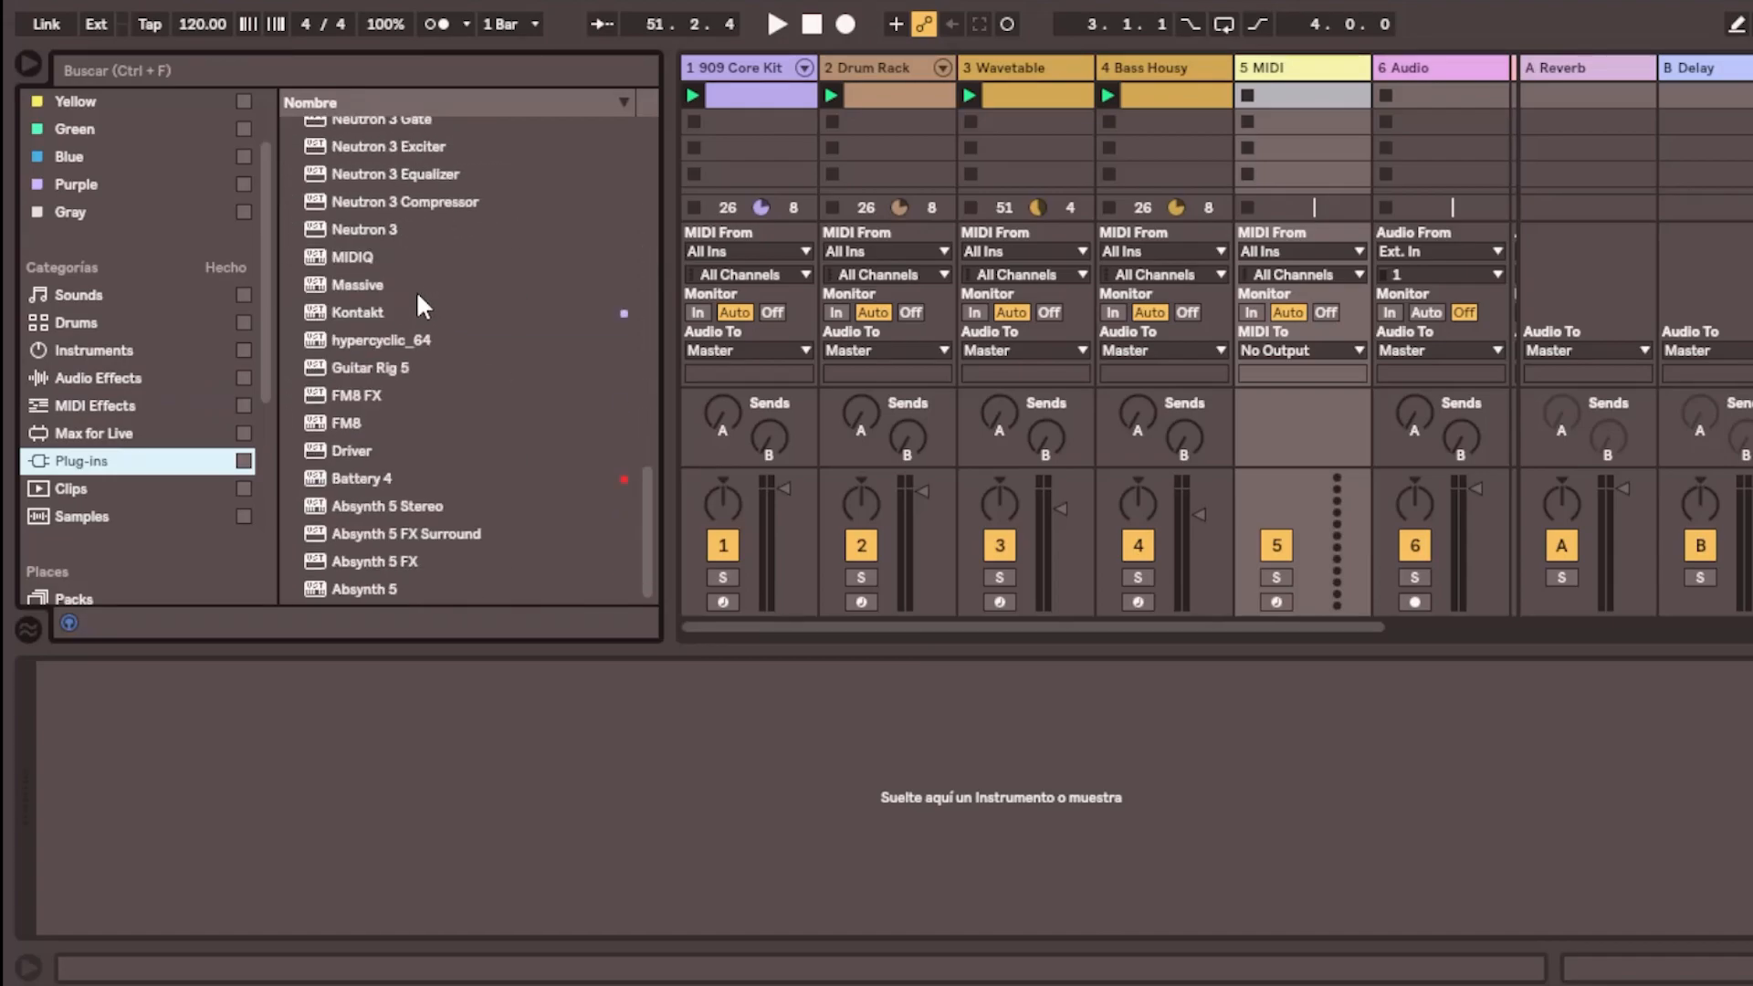
scroll(435, 270, up, 10)
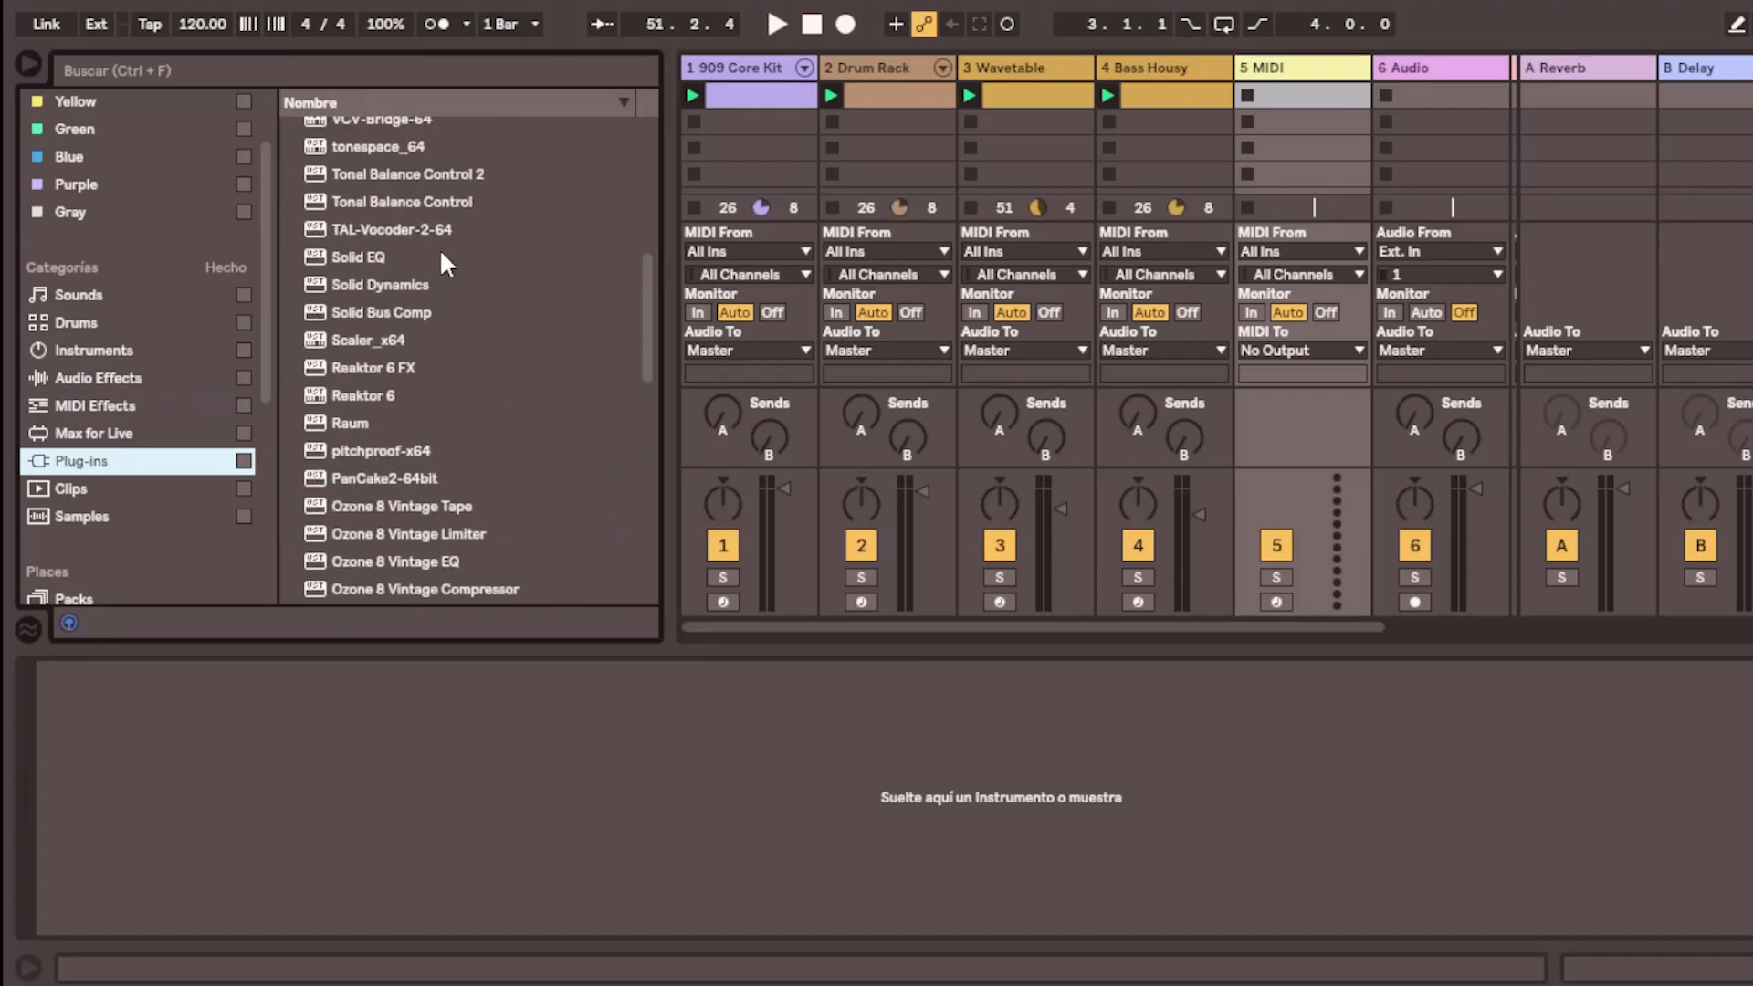
scroll(441, 244, up, 3)
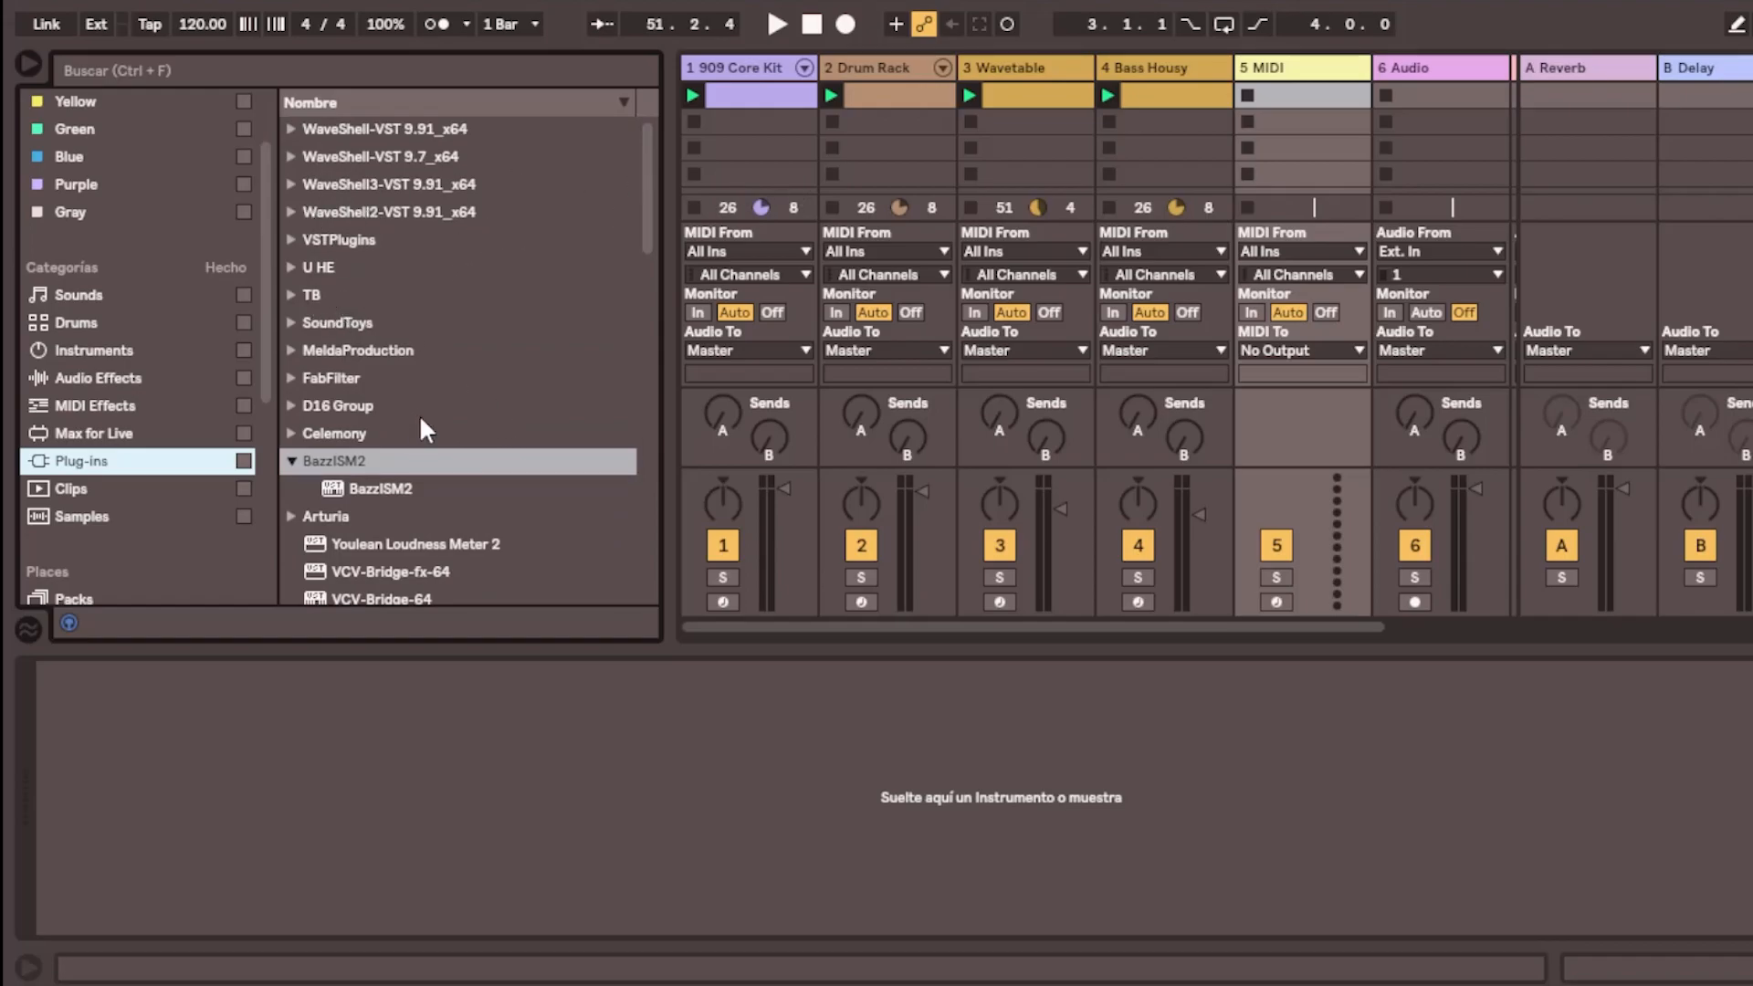
scroll(438, 379, down, 3)
click(392, 386)
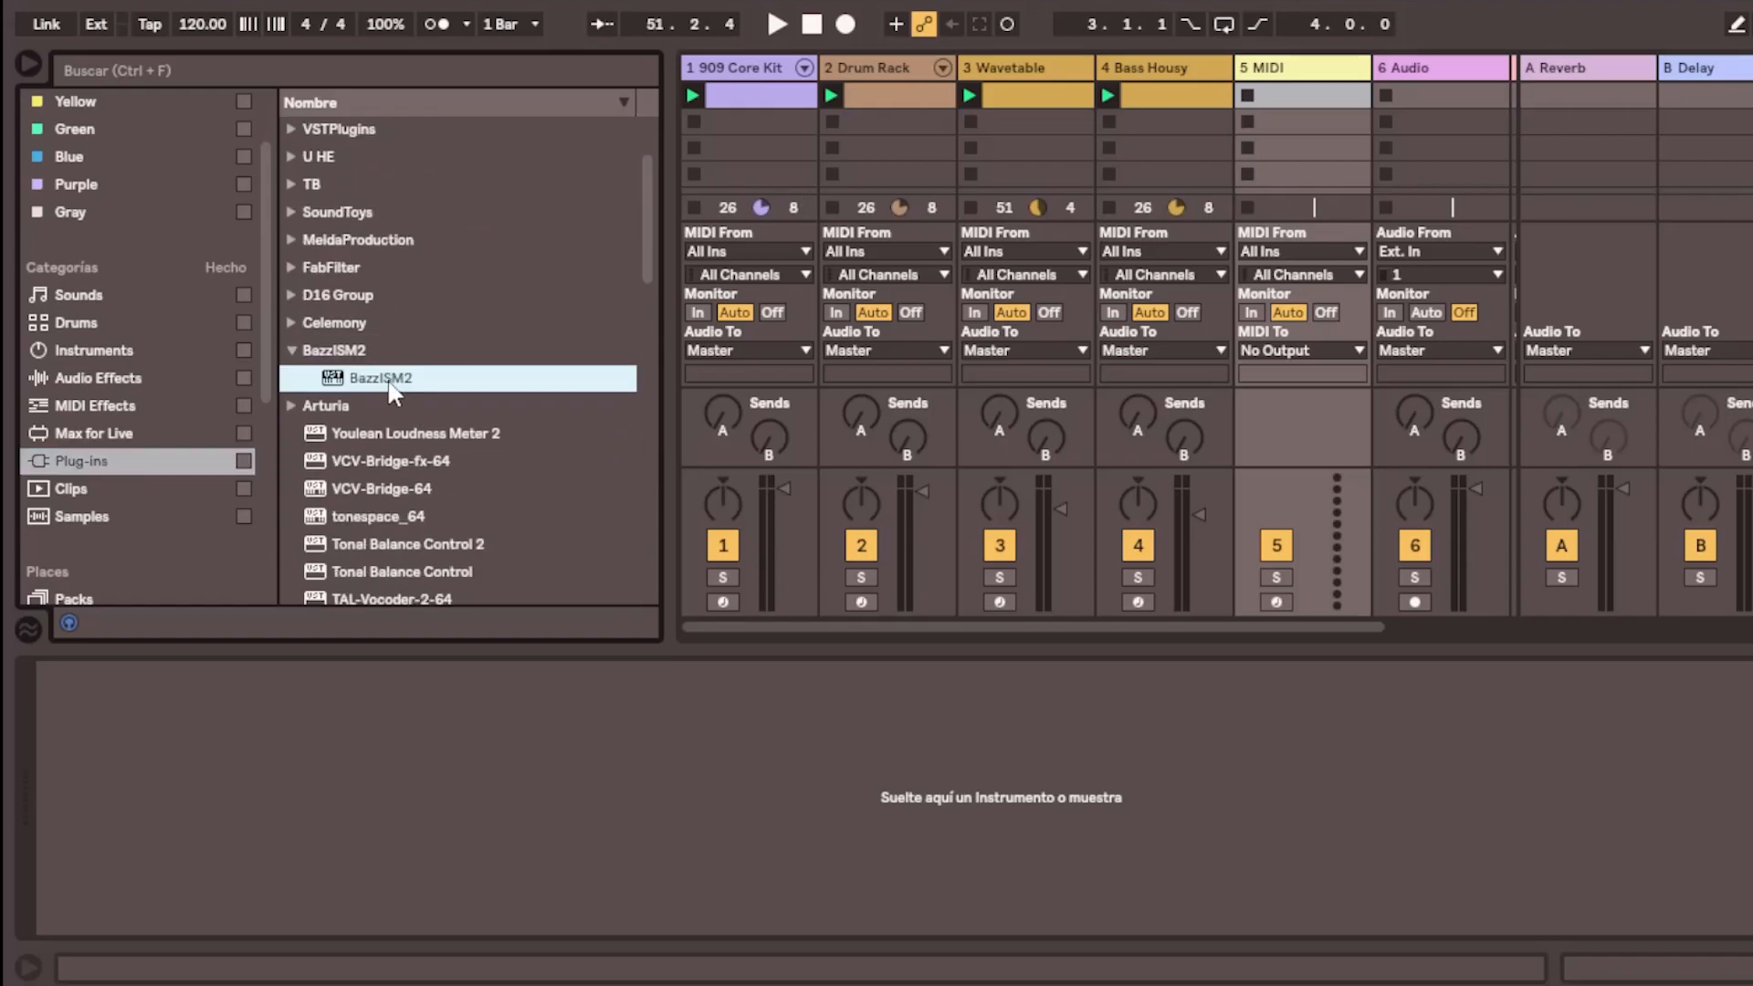
Find the 909 Core Kit among the drum presets and load it onto the new MIDI track 5
scroll(71, 365, up, 3)
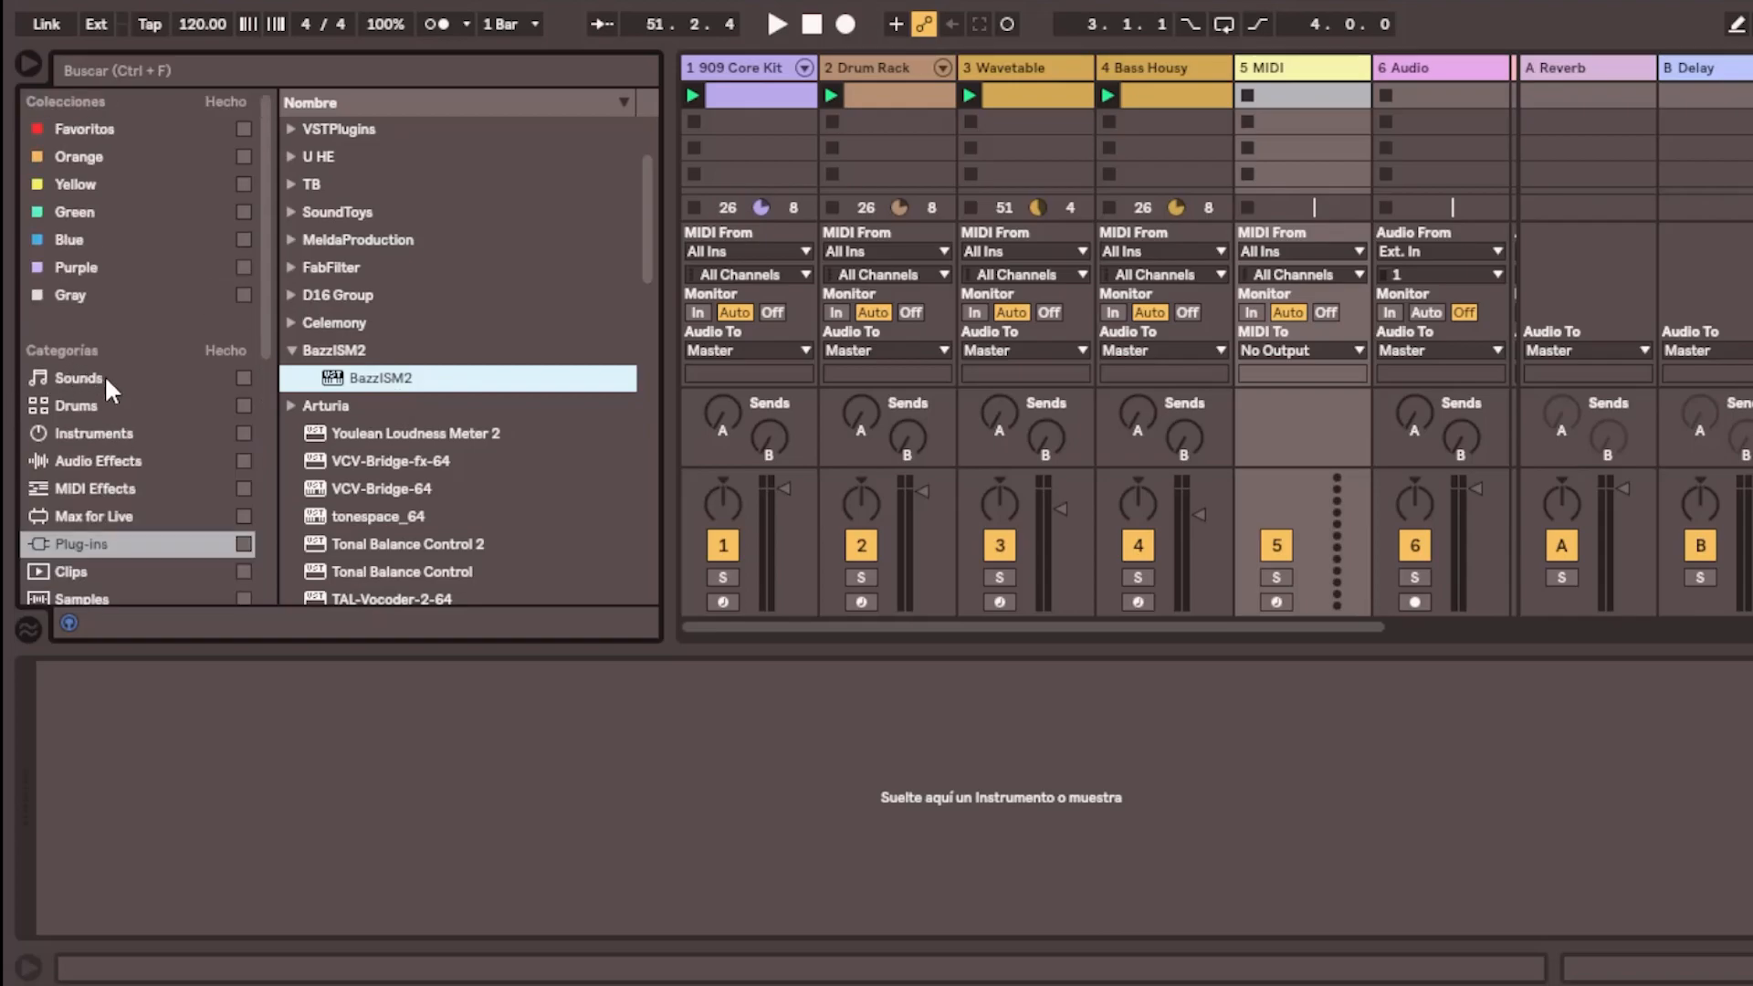
click(82, 407)
scroll(424, 256, up, 5)
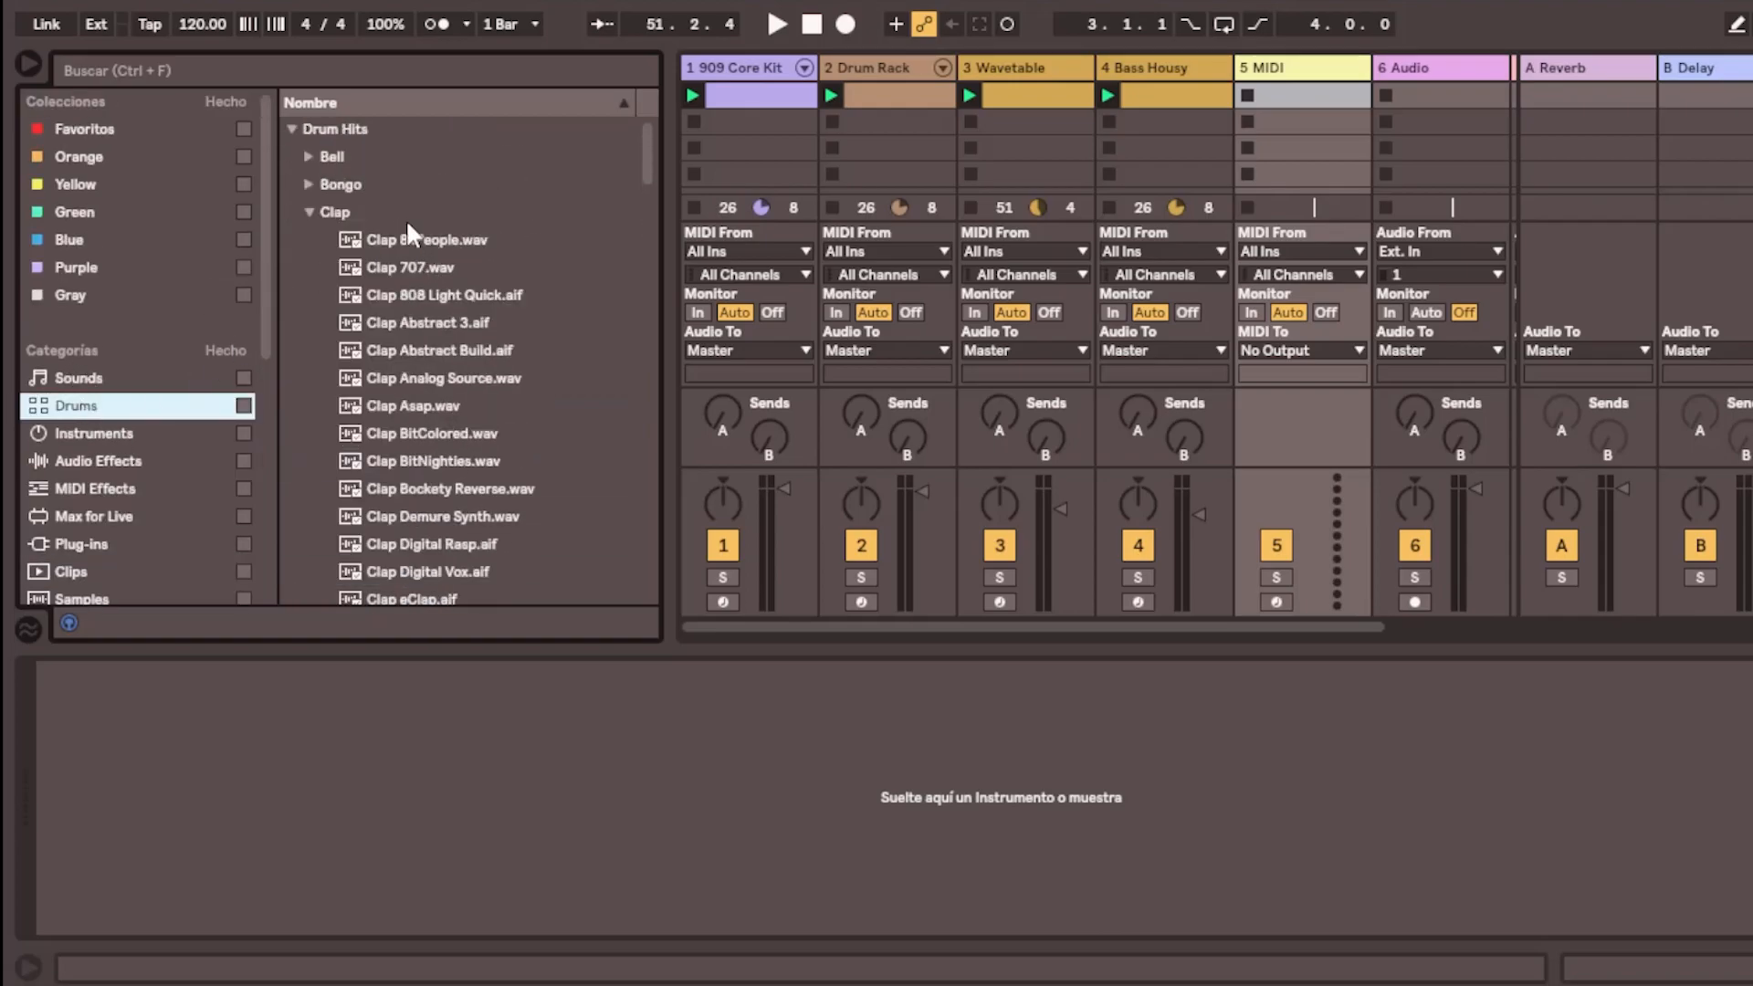
click(310, 214)
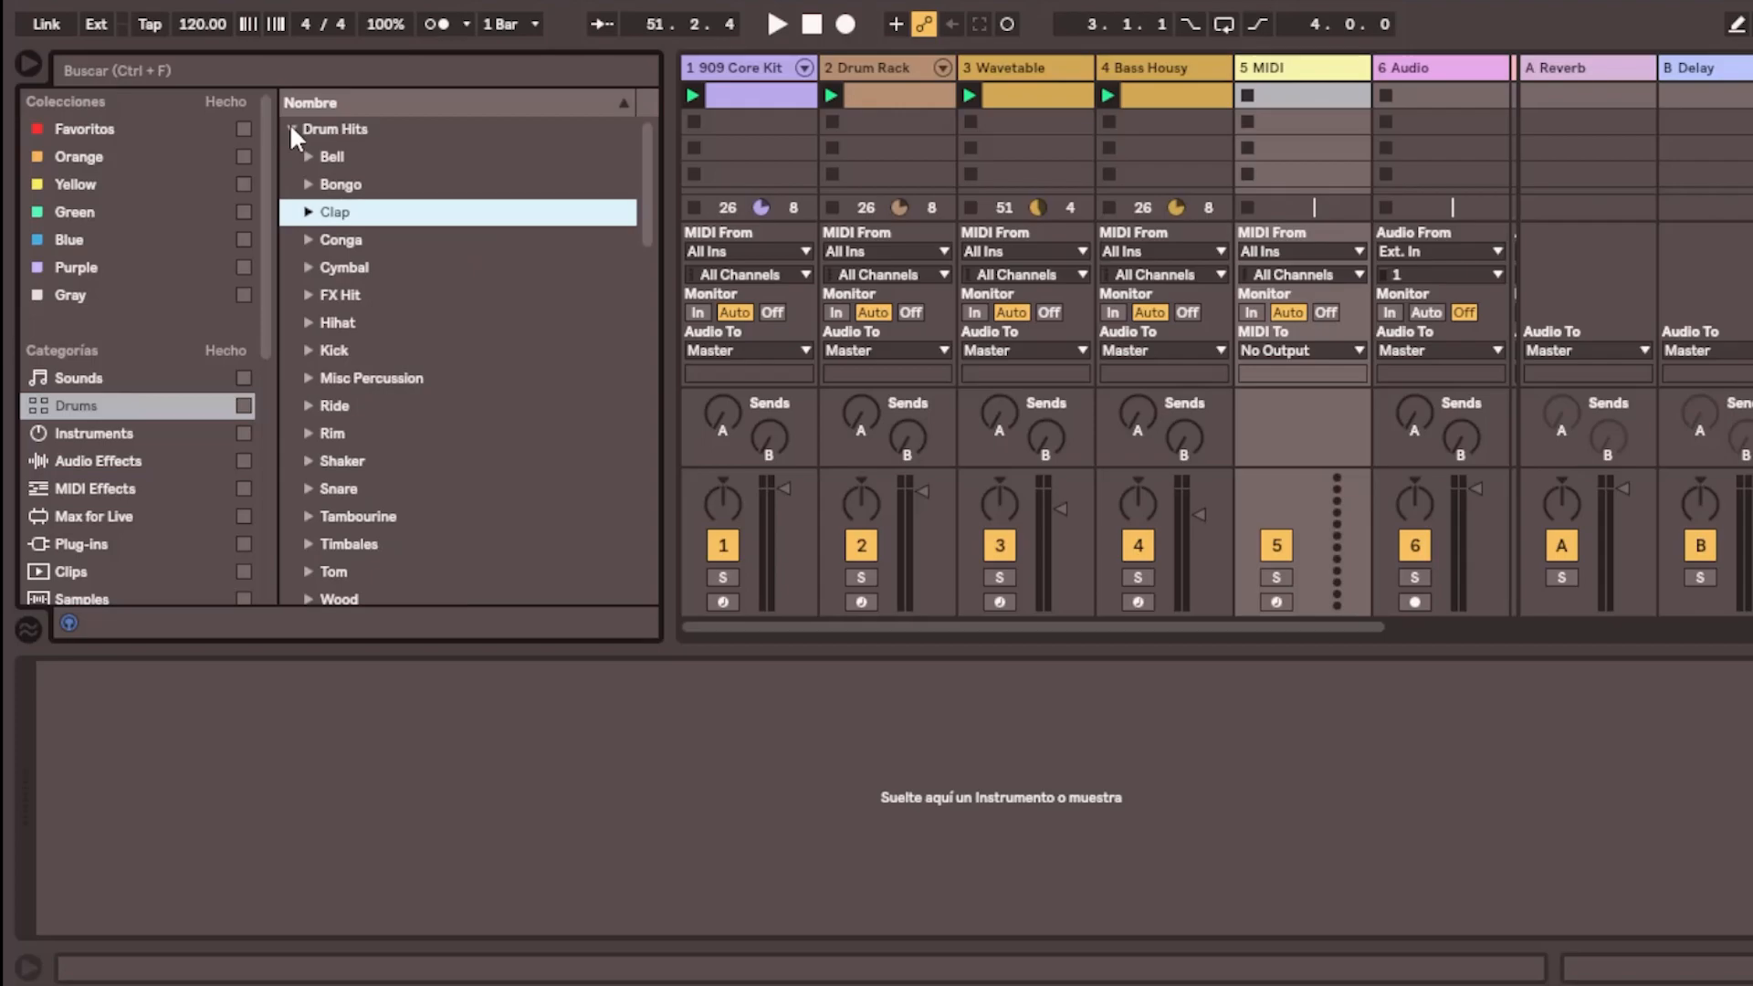
click(291, 128)
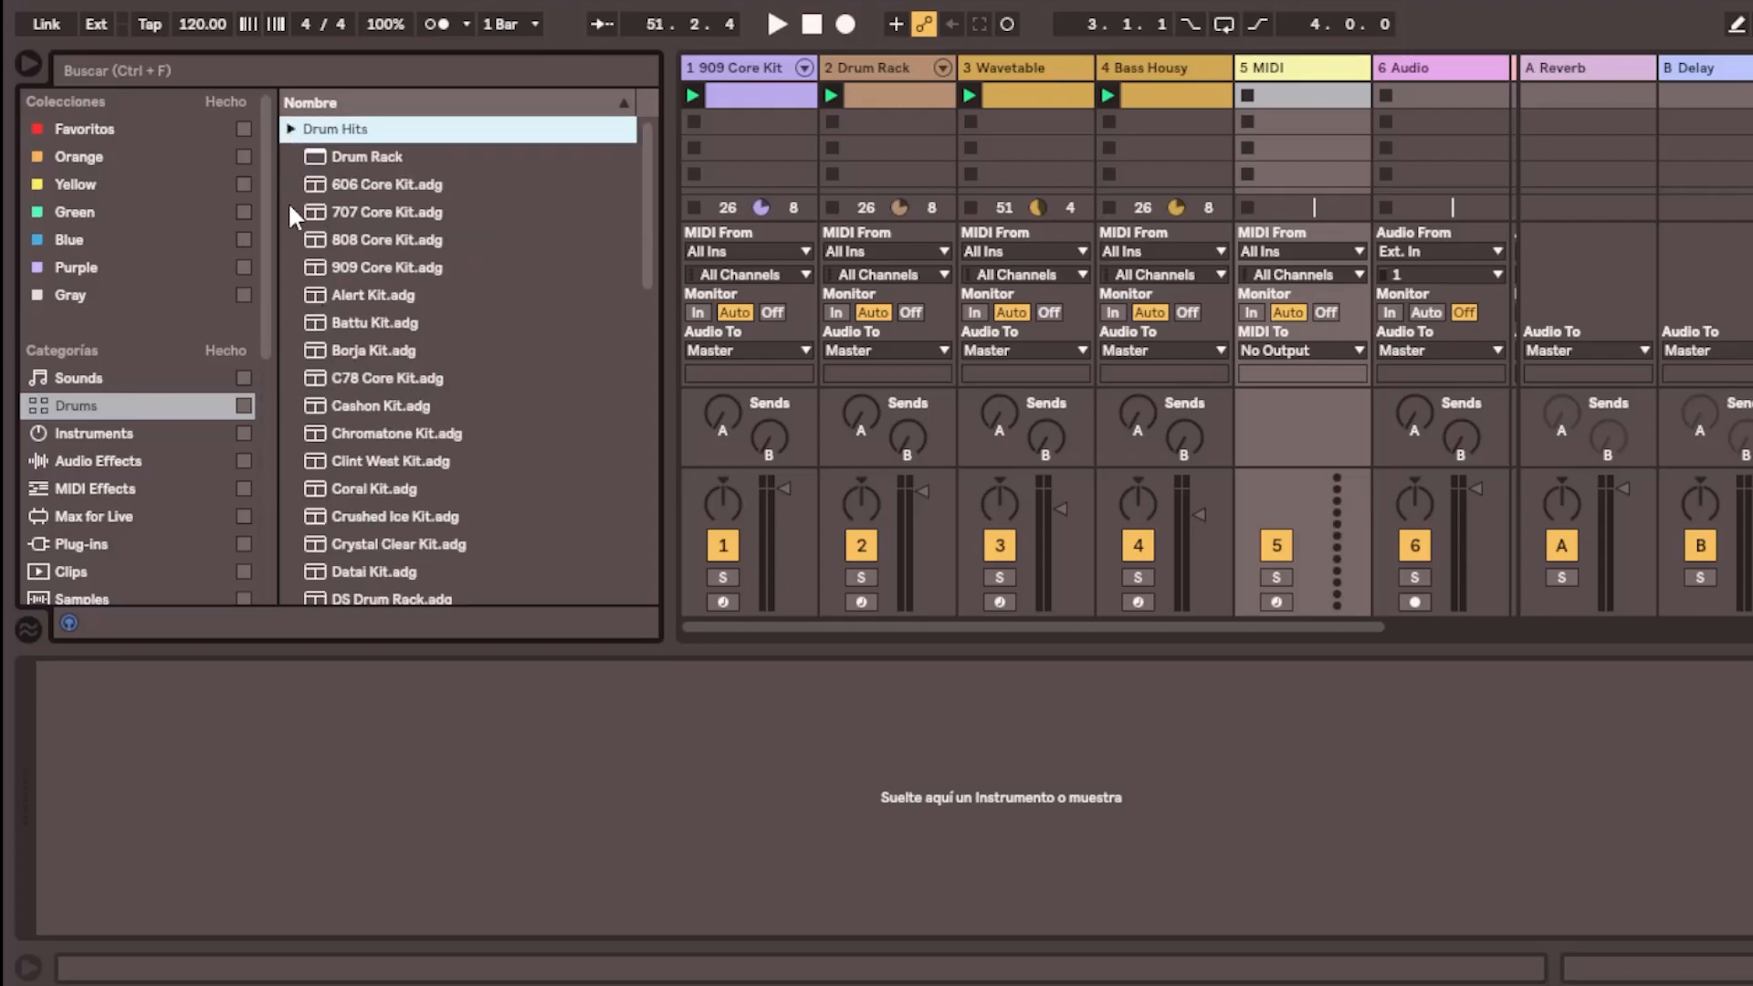
scroll(411, 265, down, 1)
scroll(397, 265, up, 1)
click(396, 268)
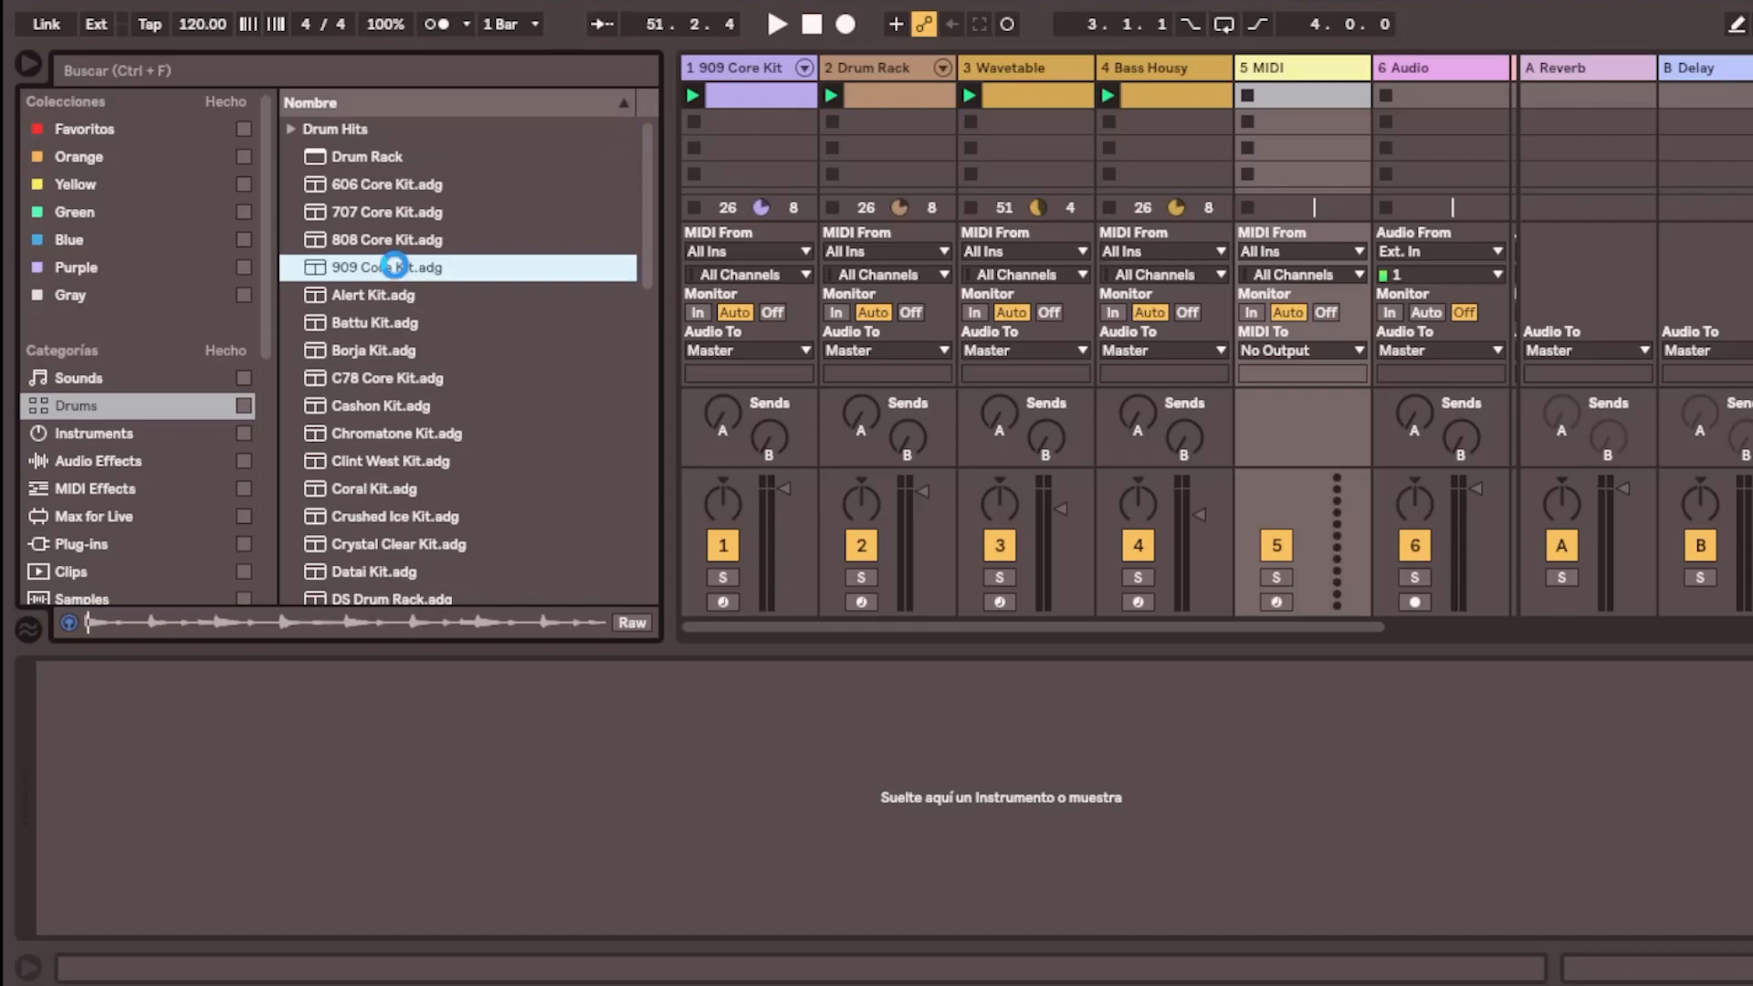
Create a one-bar clip in track 5's first slot and place Kick 909 notes on C1 at beats 1, 2, 3 and 4
drag(1306, 95, 1305, 95)
double_click(1306, 95)
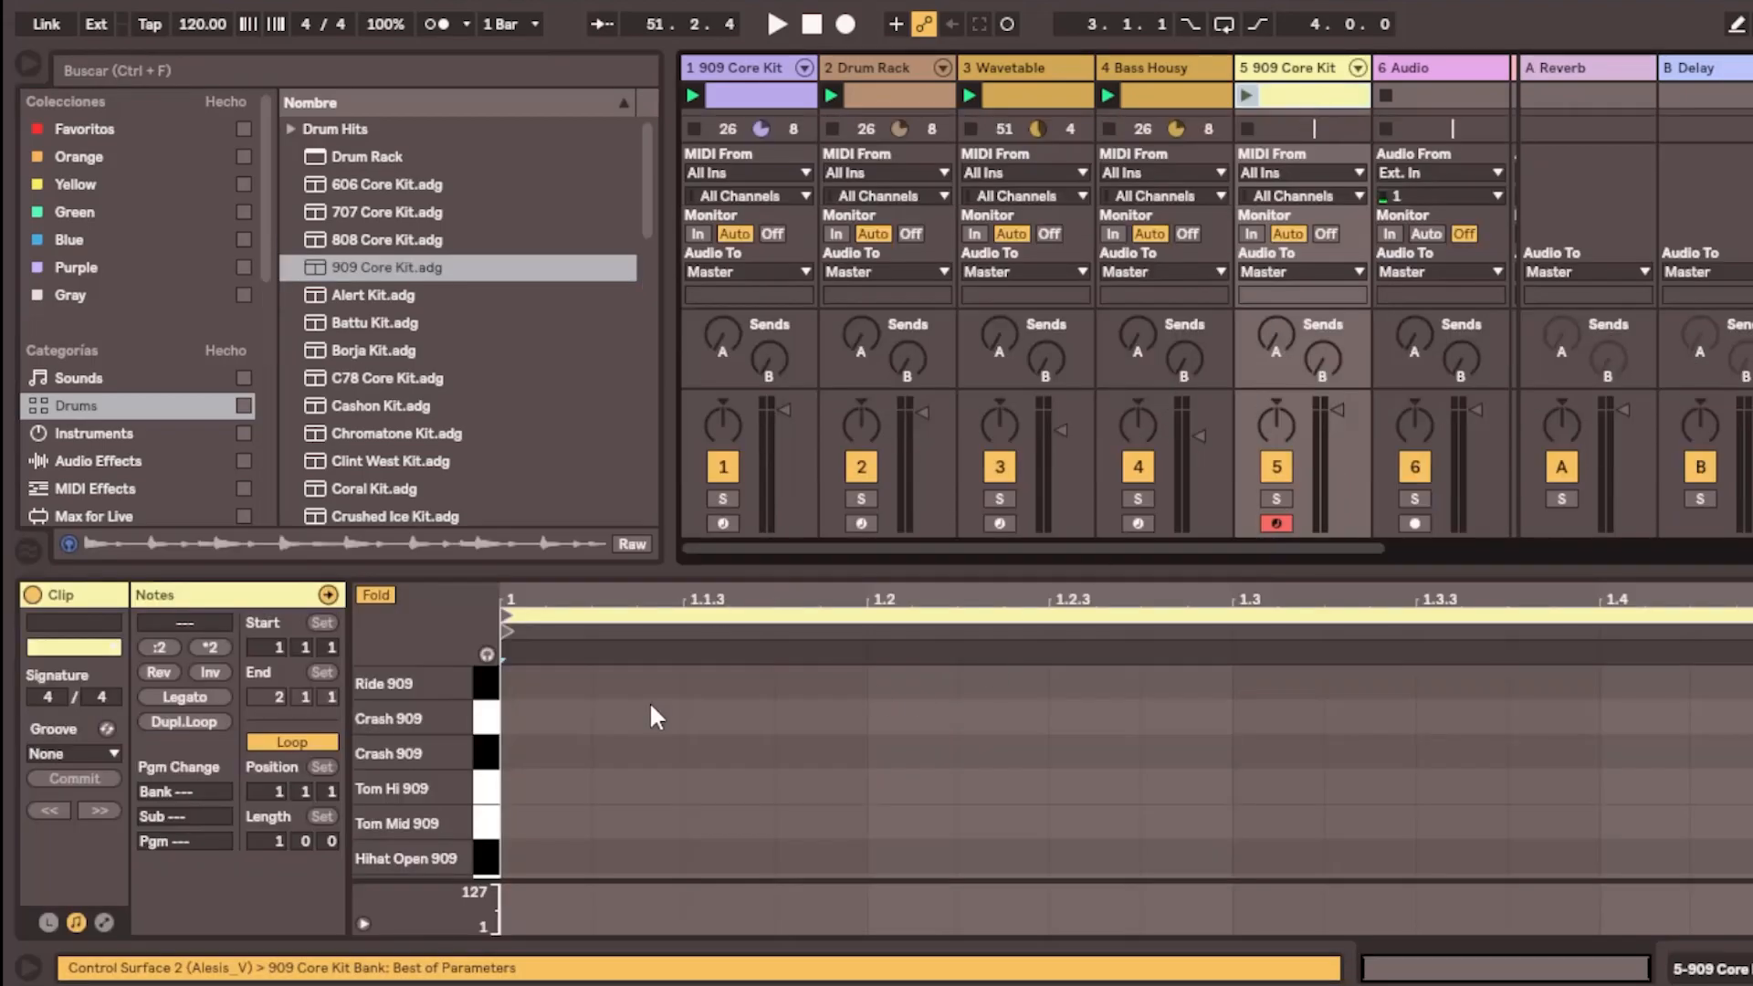
scroll(680, 676, down, 5)
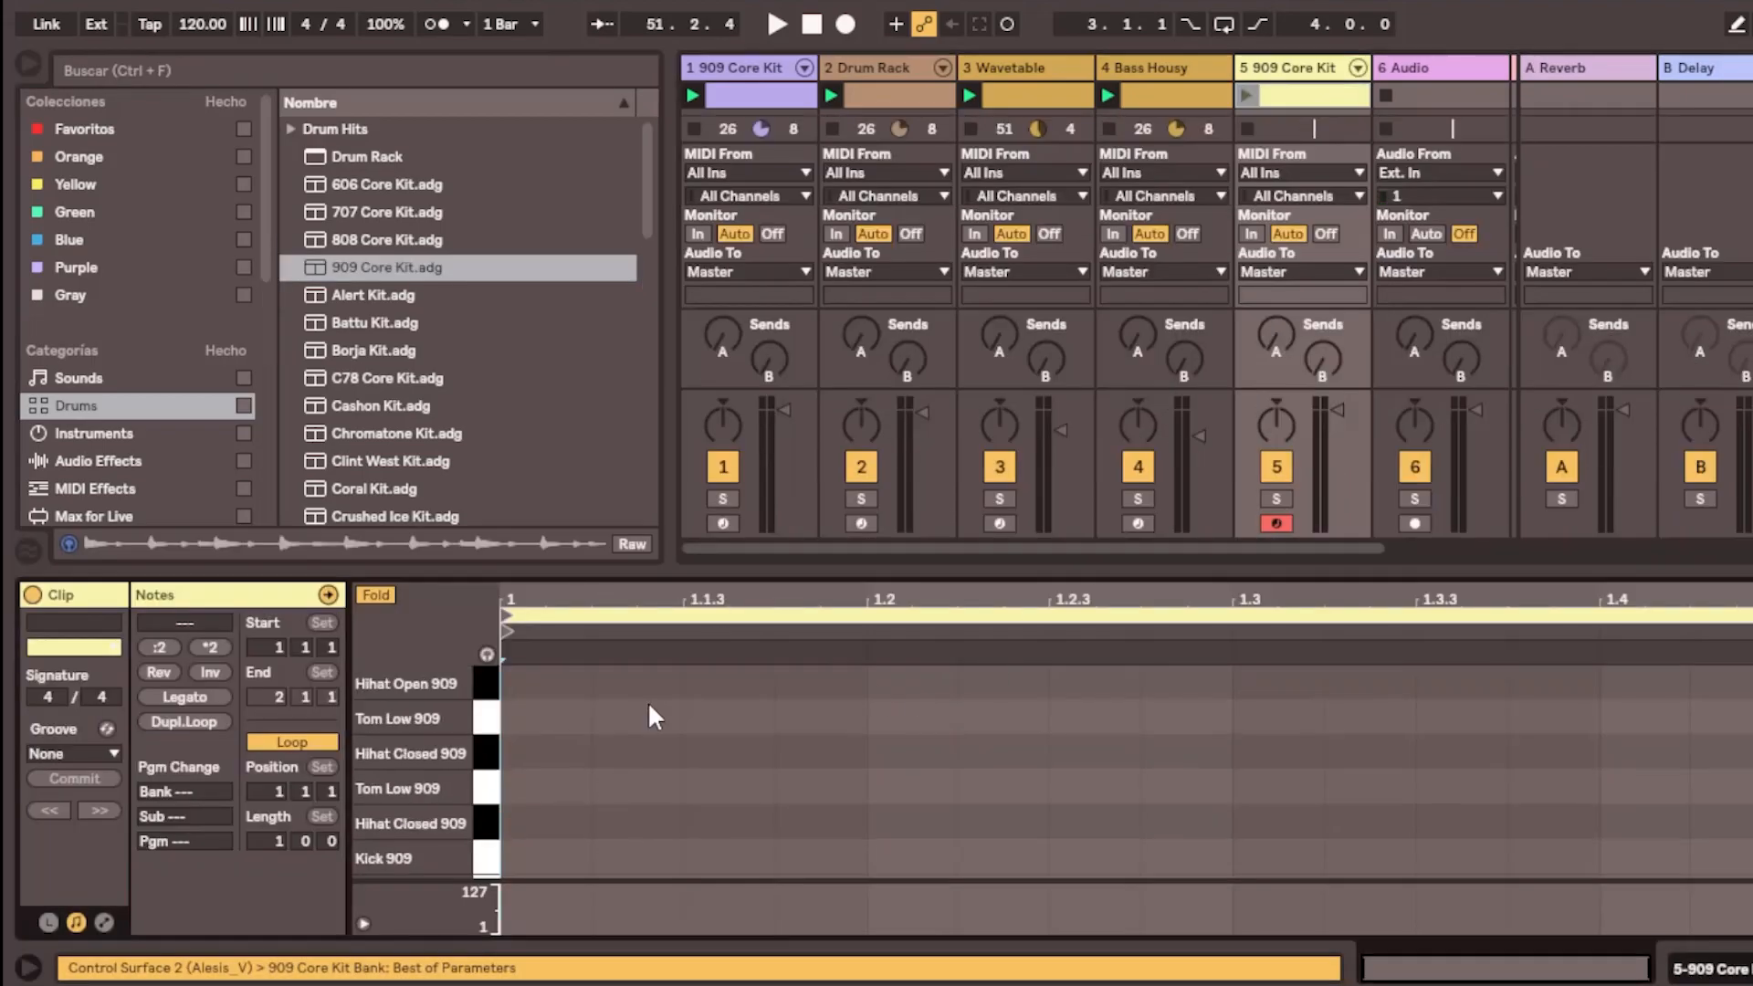
double_click(560, 861)
double_click(884, 863)
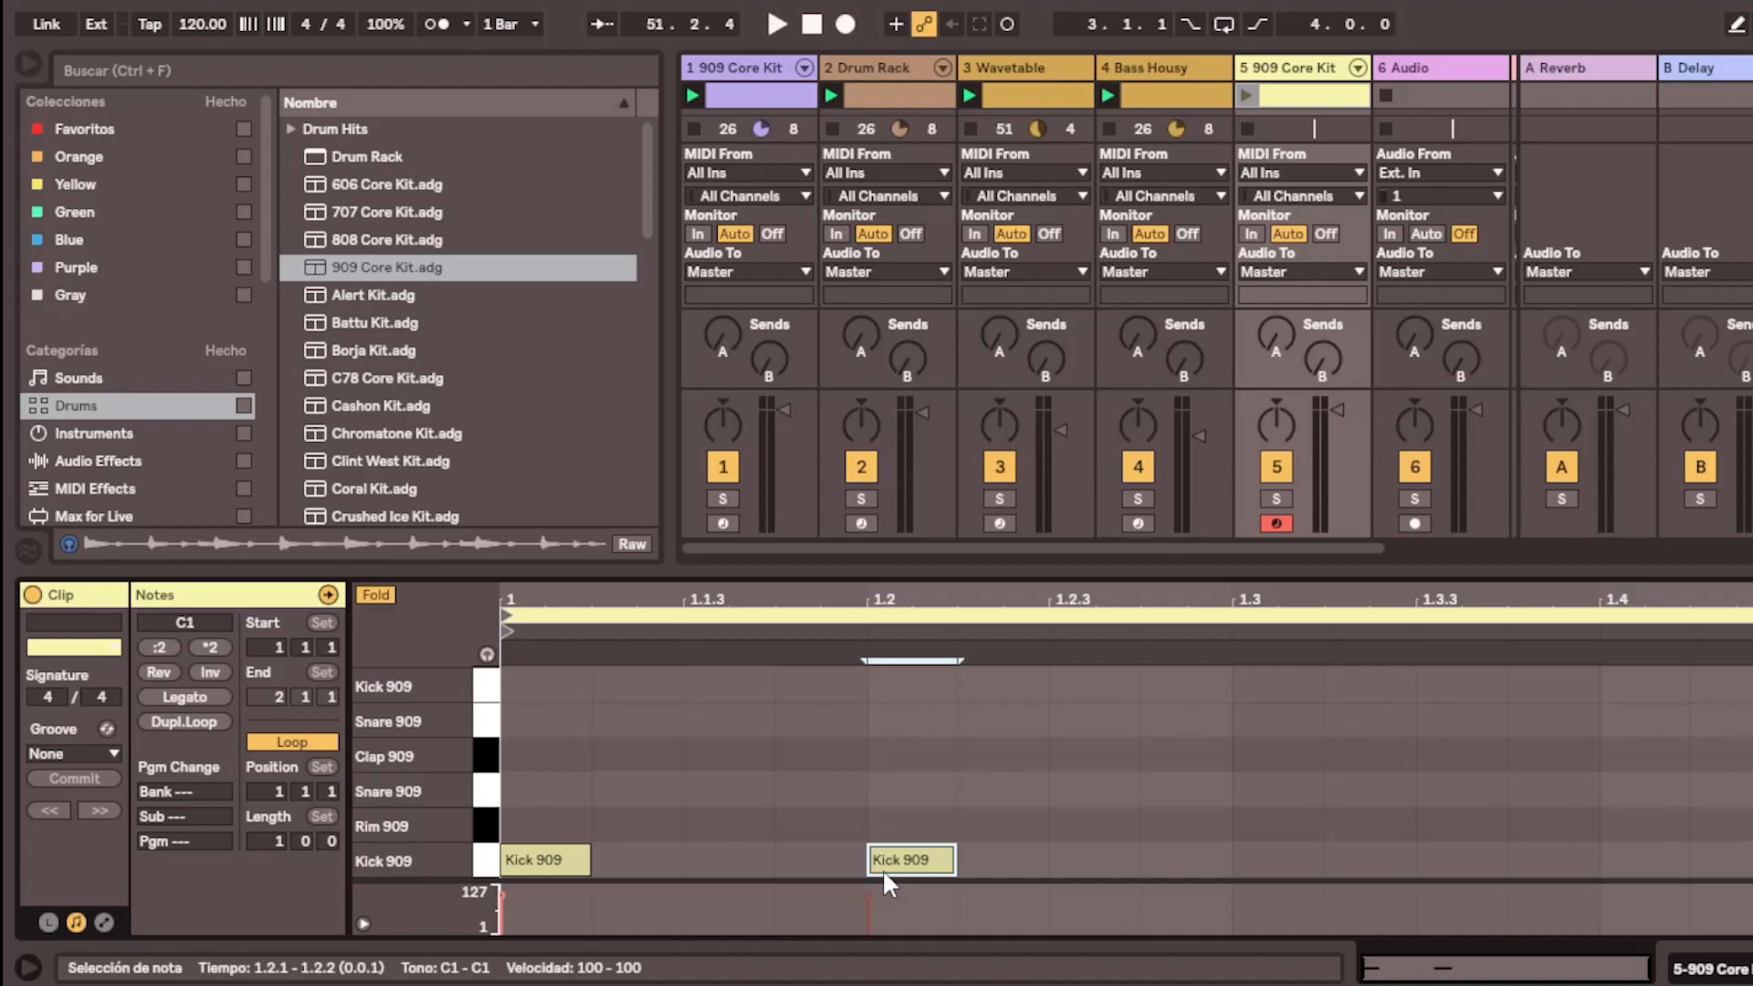
double_click(1280, 859)
double_click(1654, 858)
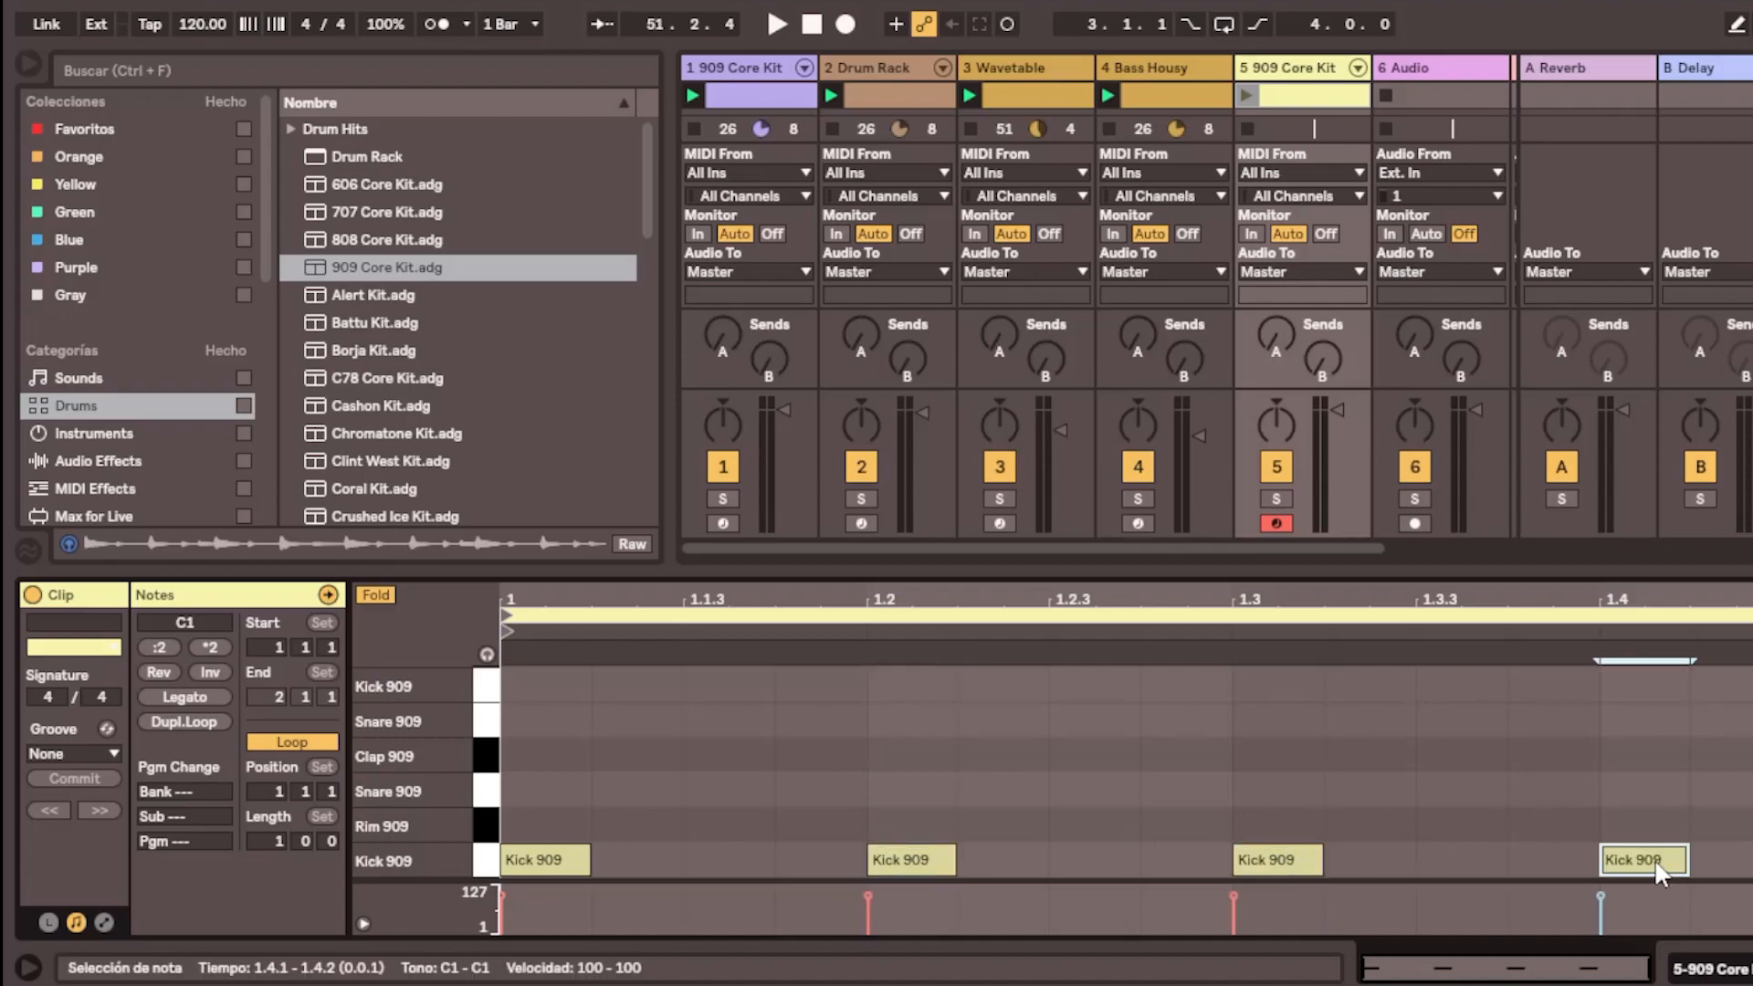
Launch the new kick clip with the other clips and set the song tempo to 127 BPM
click(1253, 94)
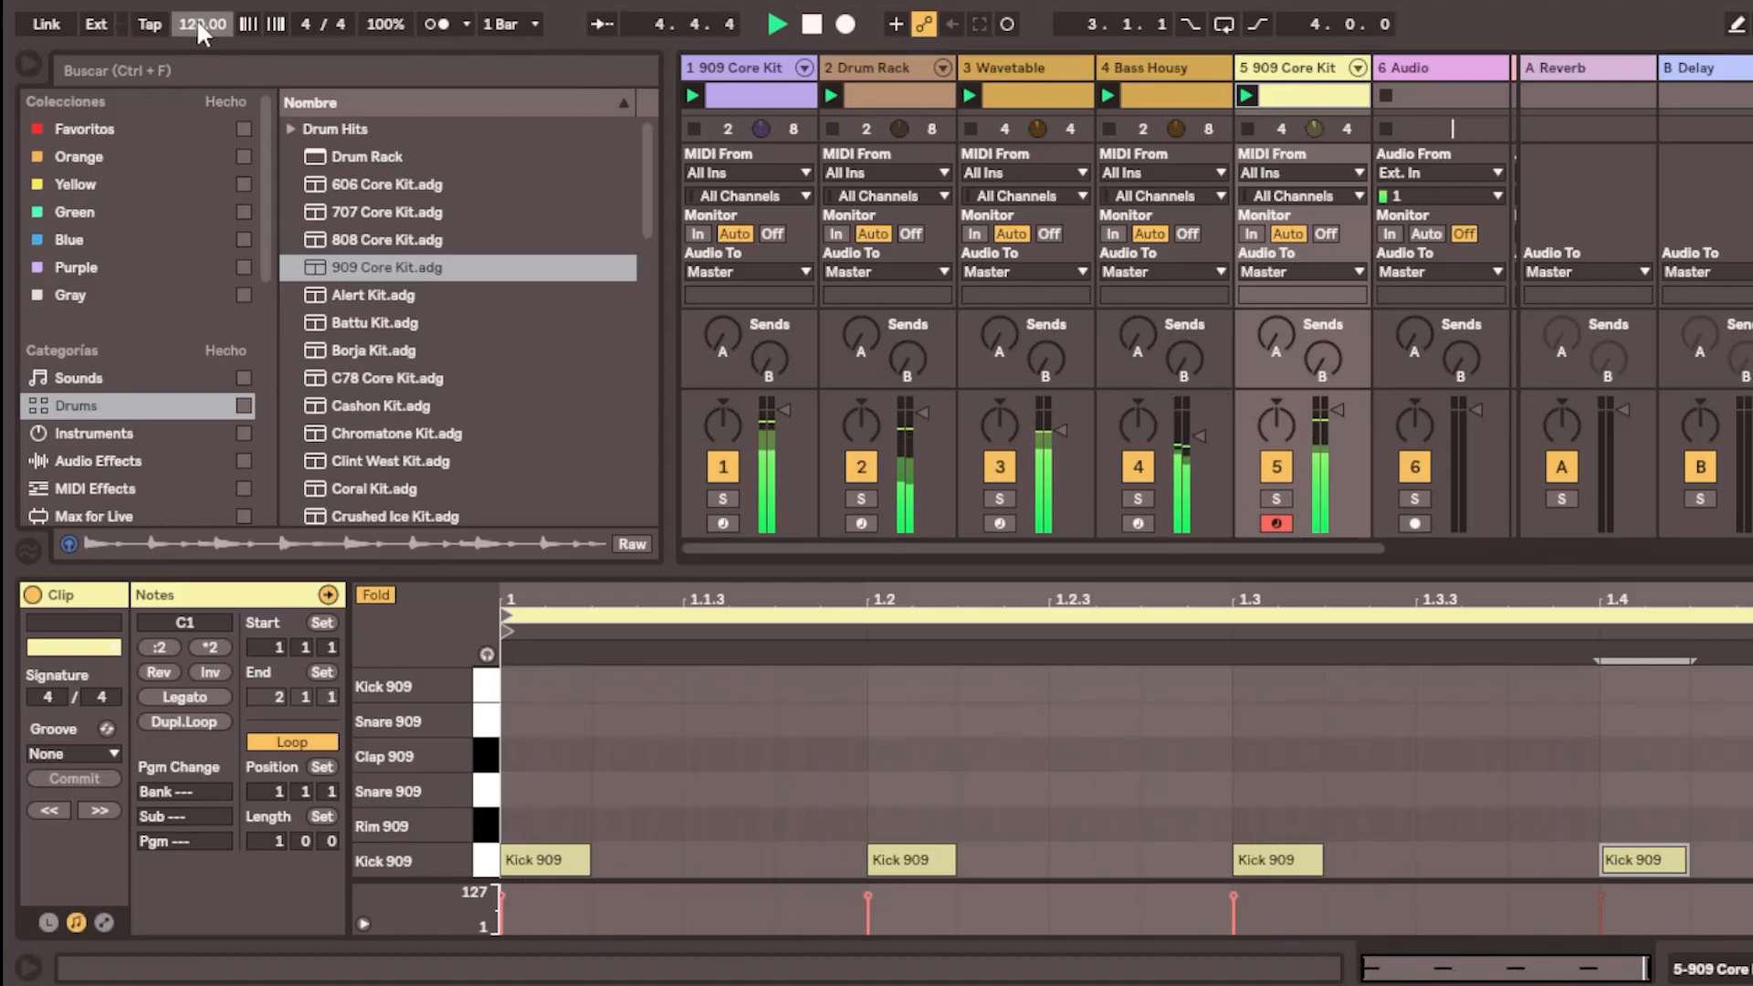
drag(201, 30, 201, 26)
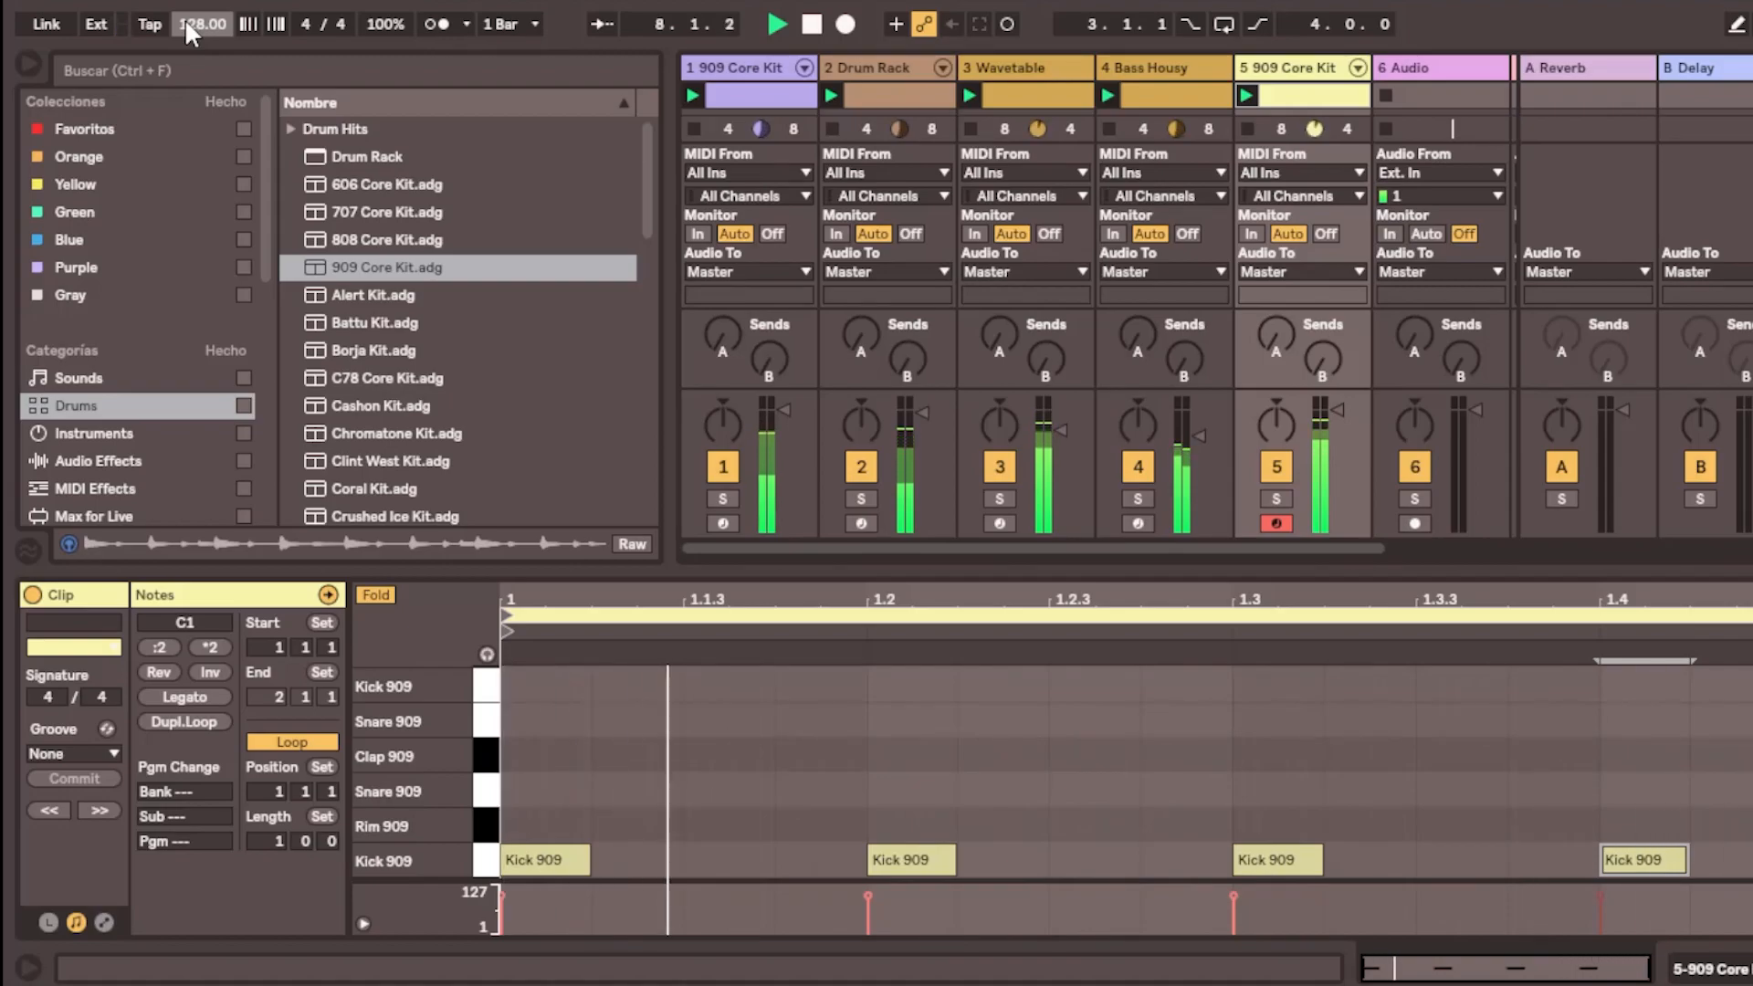
drag(186, 24, 186, 22)
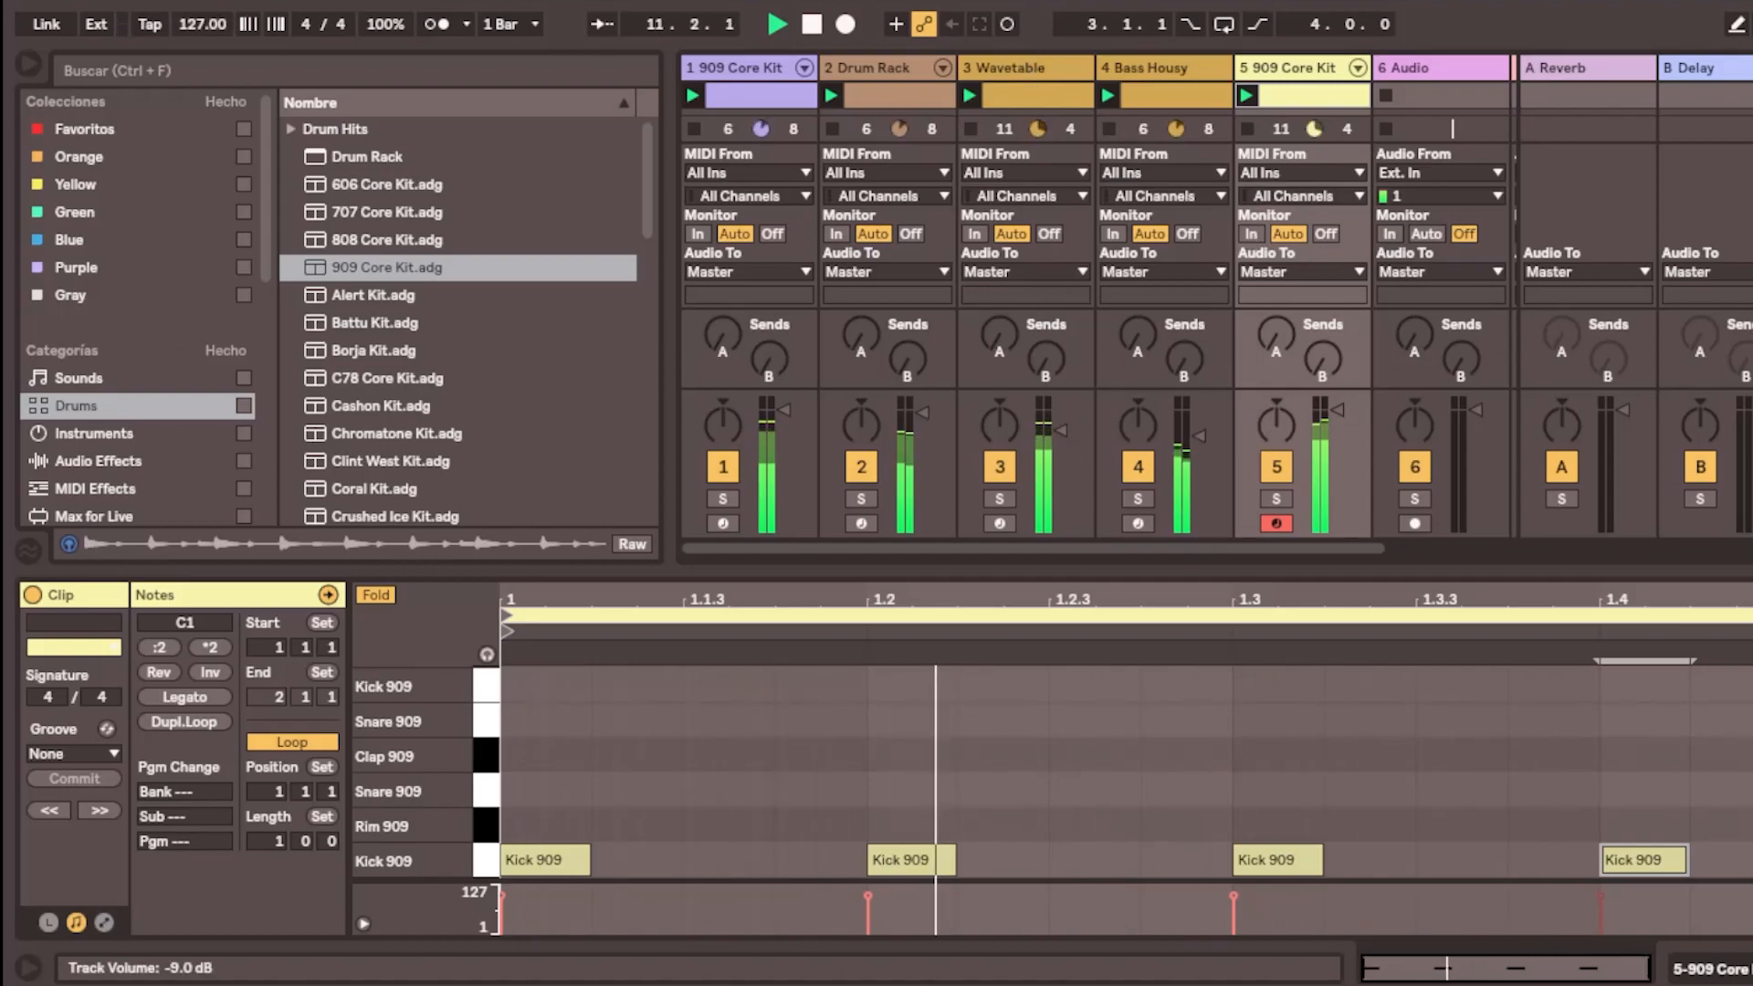
Lower the Wavetable track's volume slightly and raise its send B to the Delay return to a high level
click(1196, 438)
drag(1060, 430, 1060, 430)
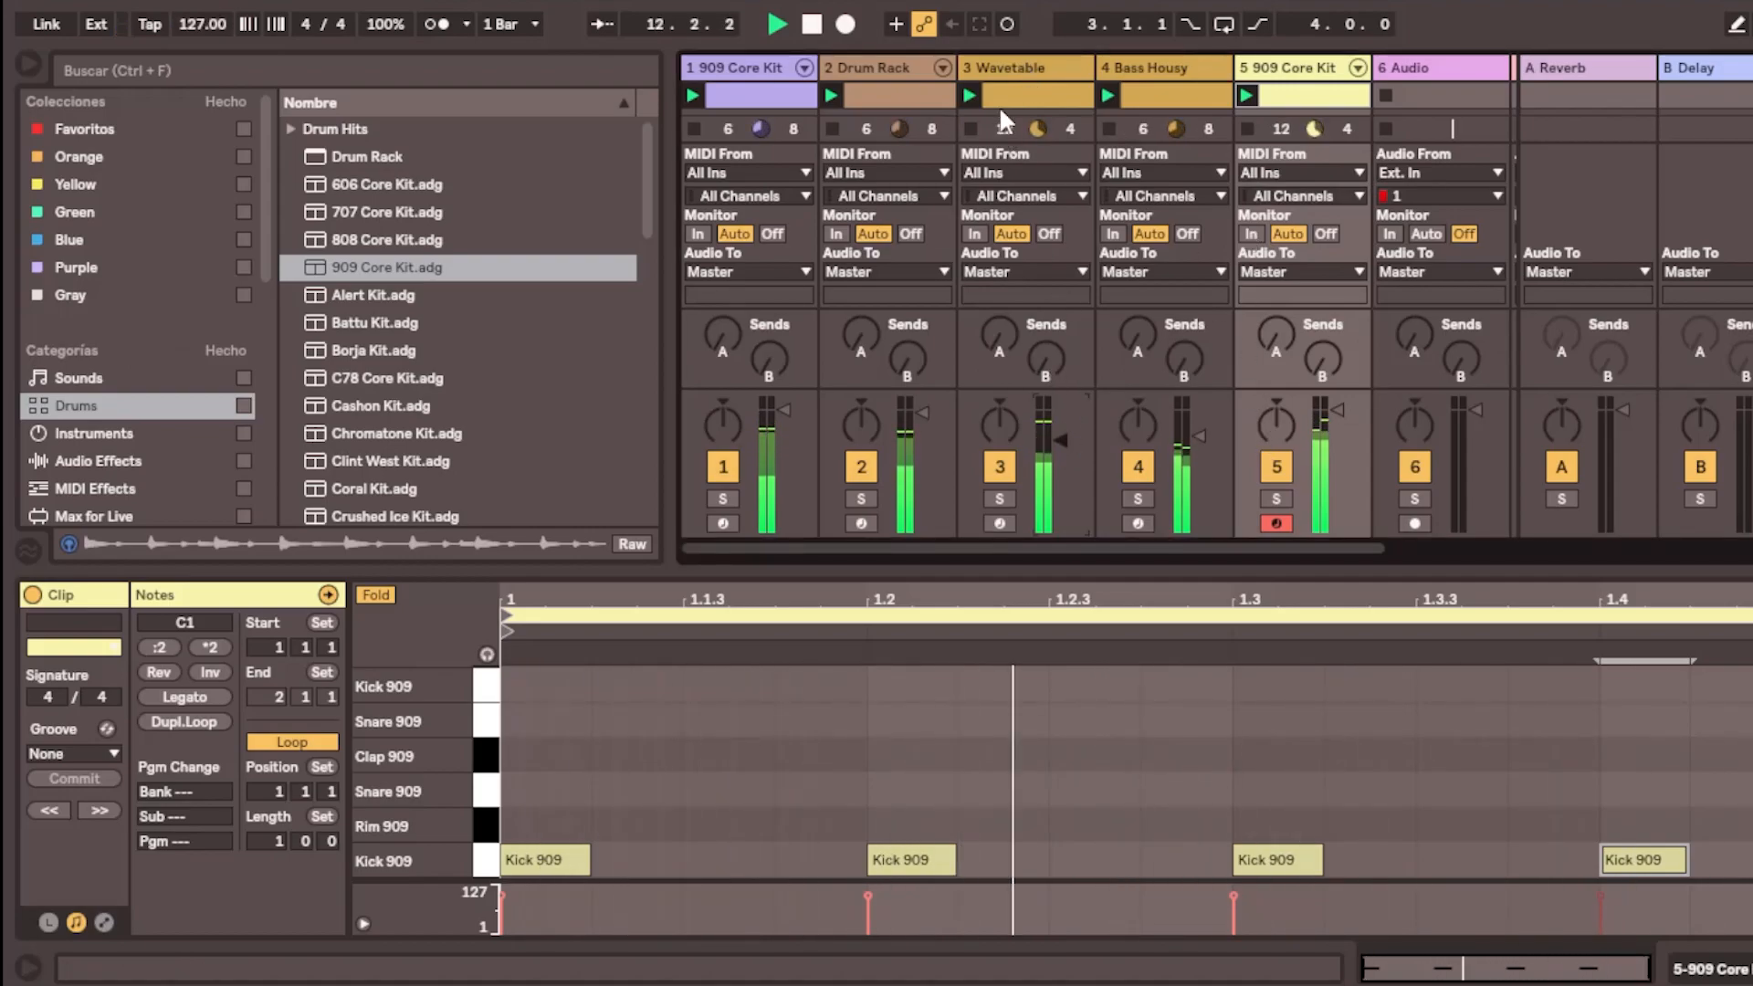
click(1086, 369)
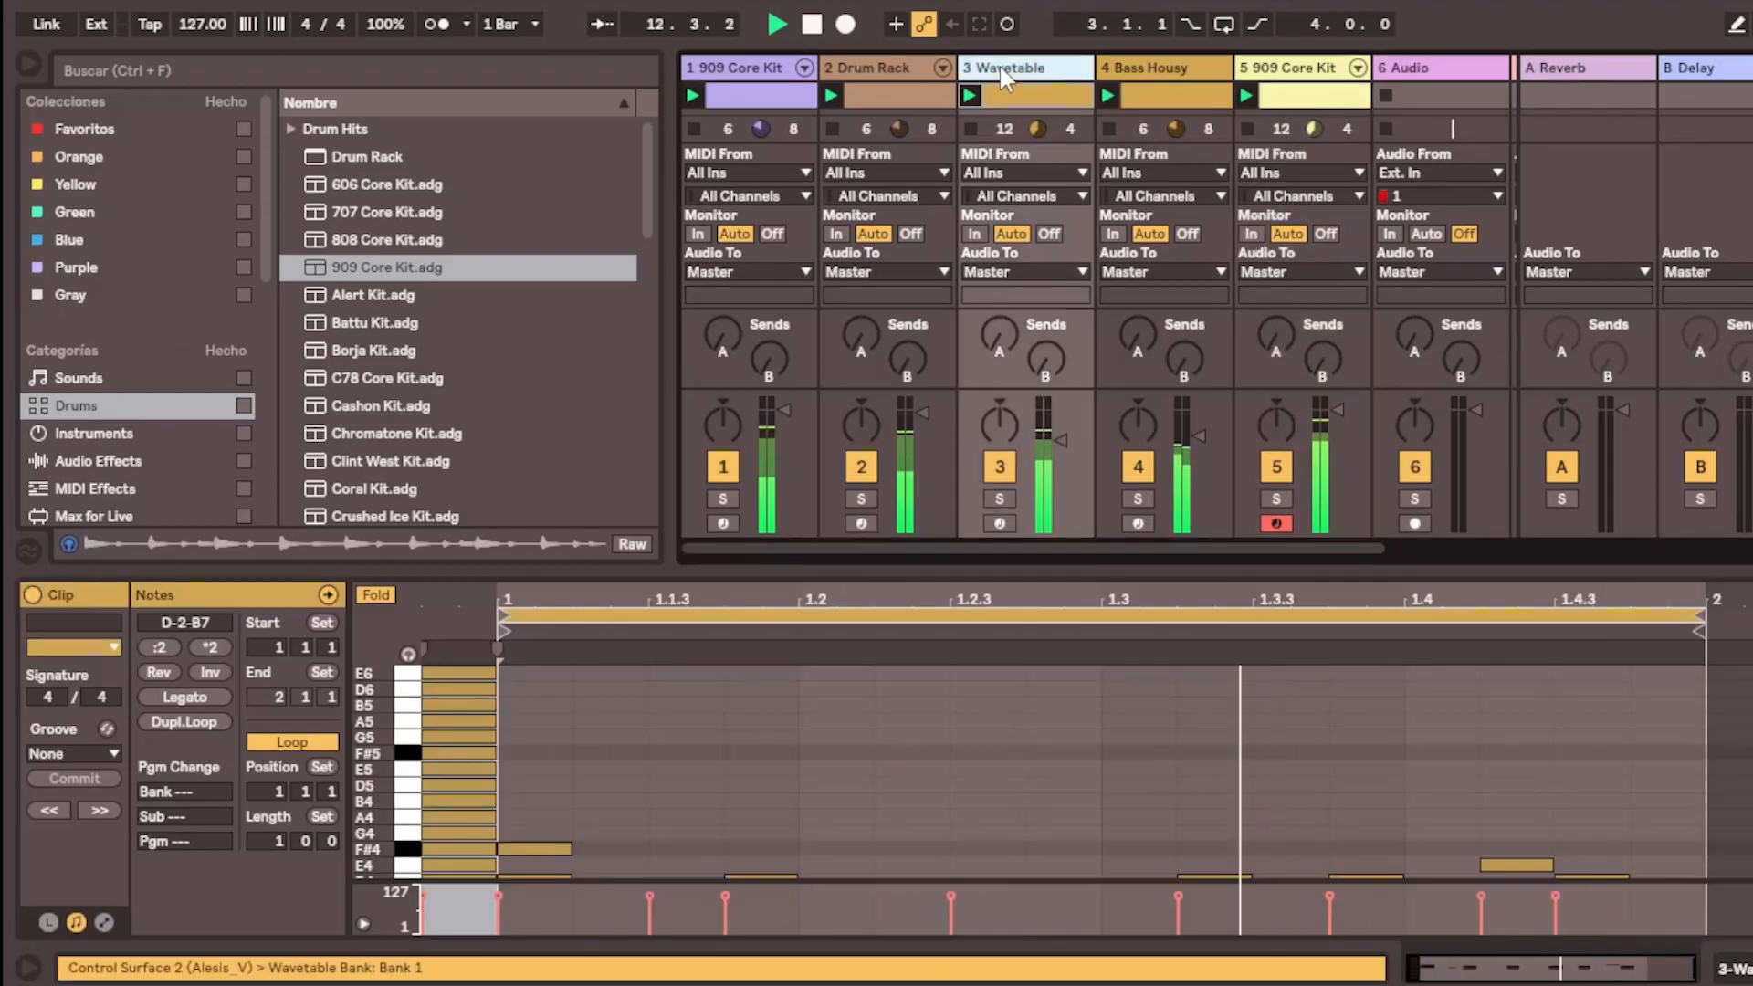
click(1046, 361)
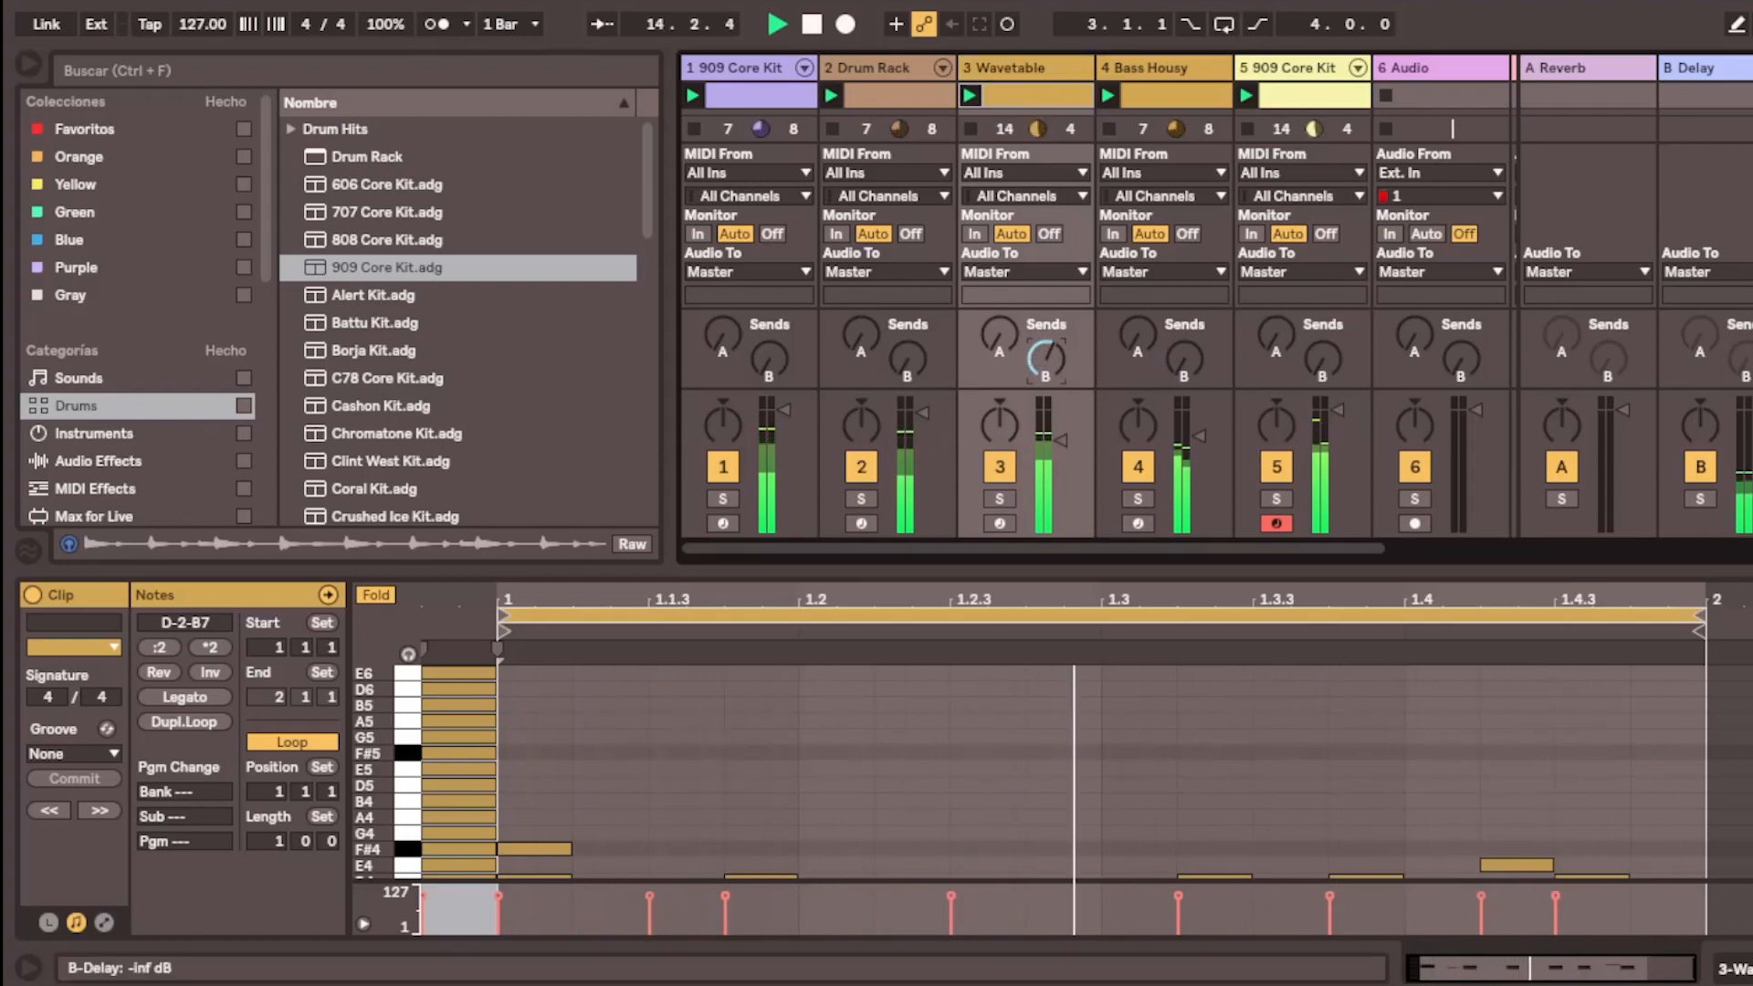
drag(1046, 360, 1046, 353)
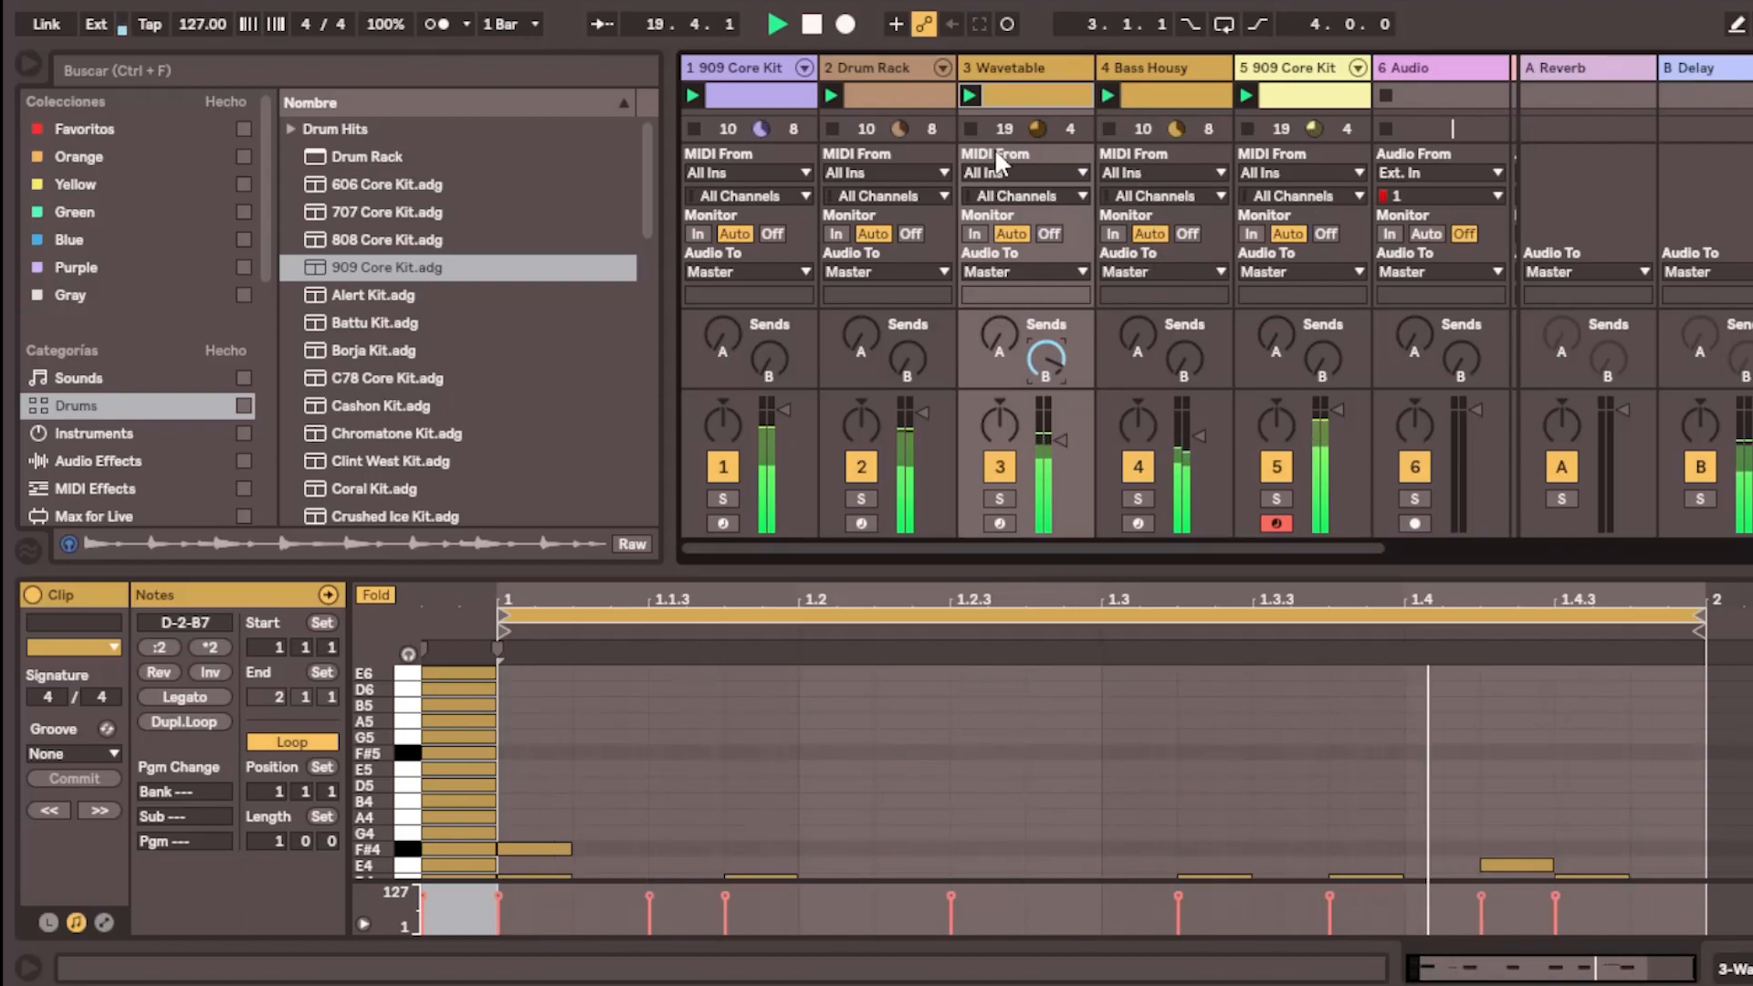
right_click(1032, 64)
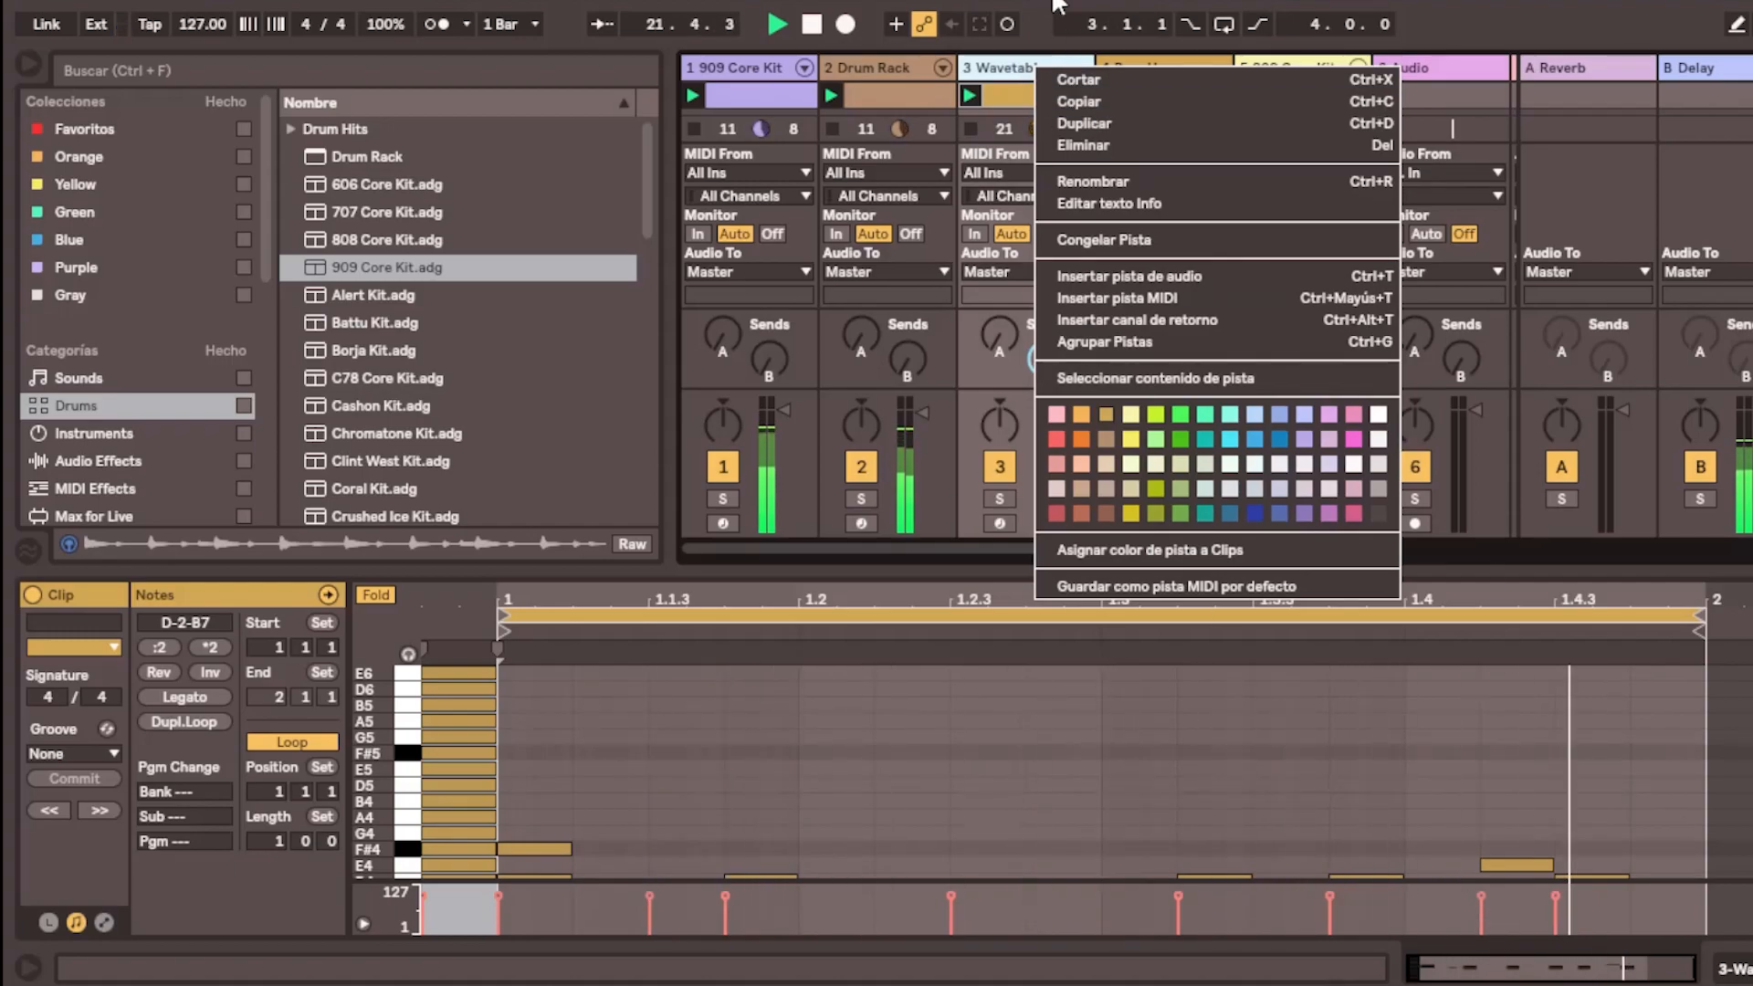
click(1013, 66)
click(1023, 98)
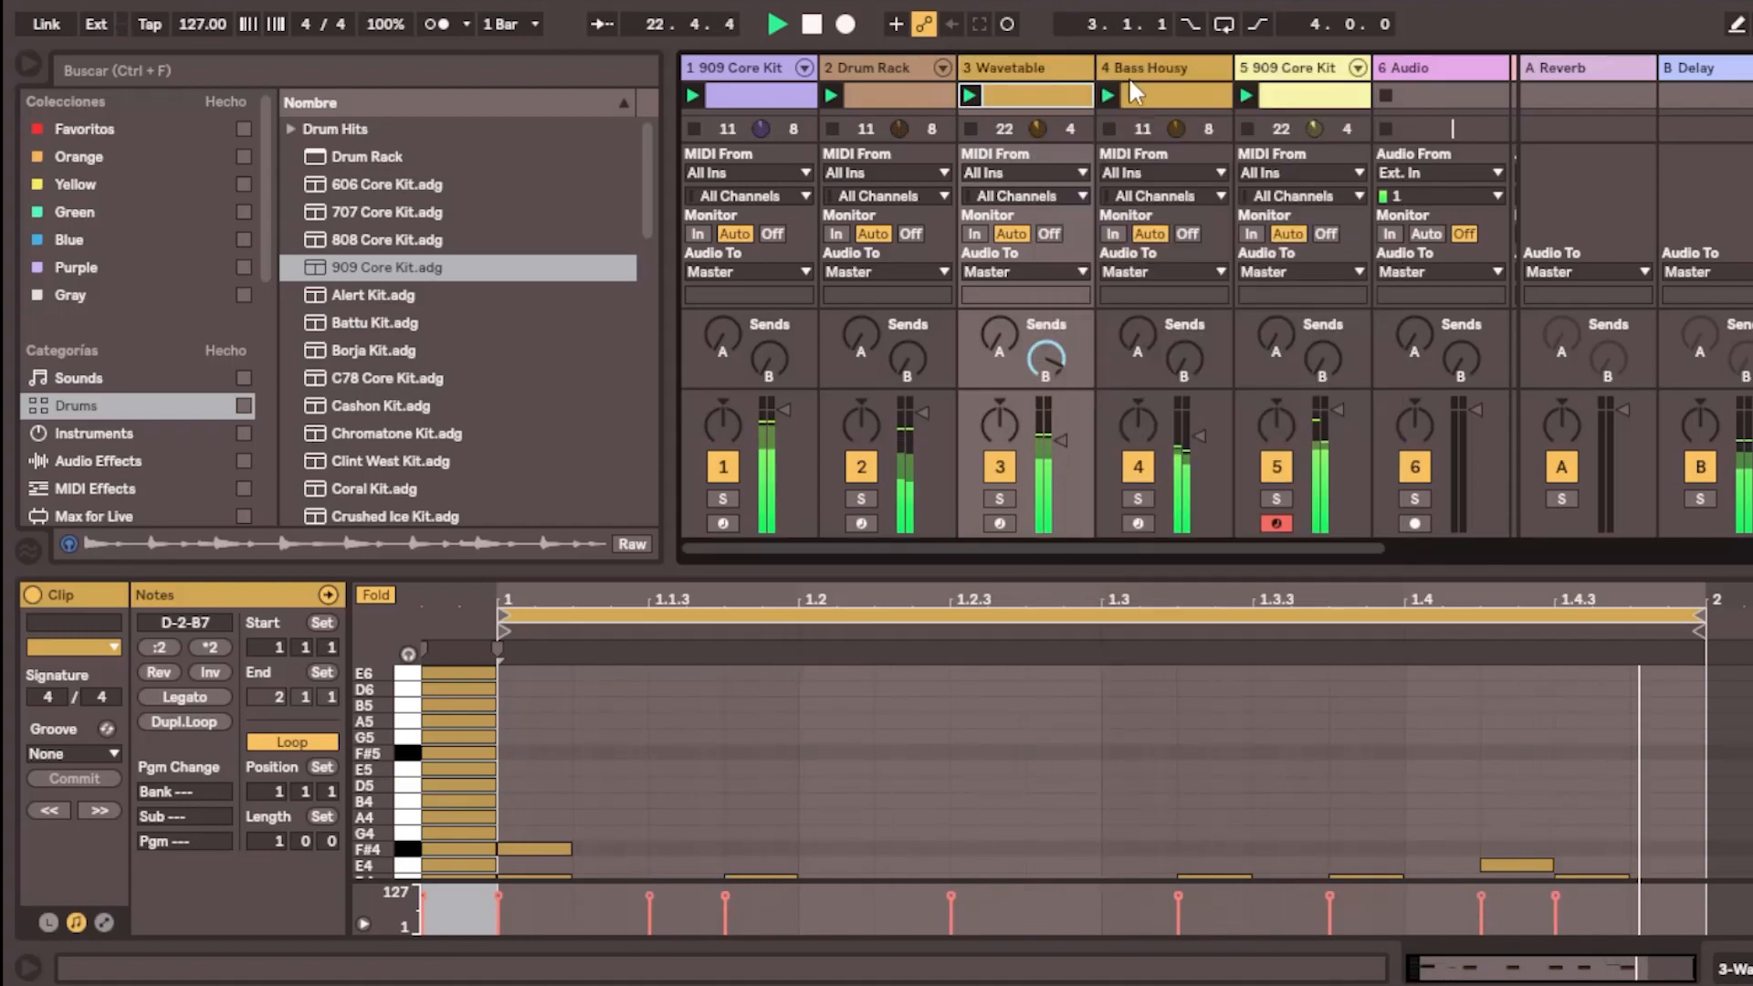
Mute the Wavetable track and set its volume to -14.6 dB
drag(1236, 546, 1249, 548)
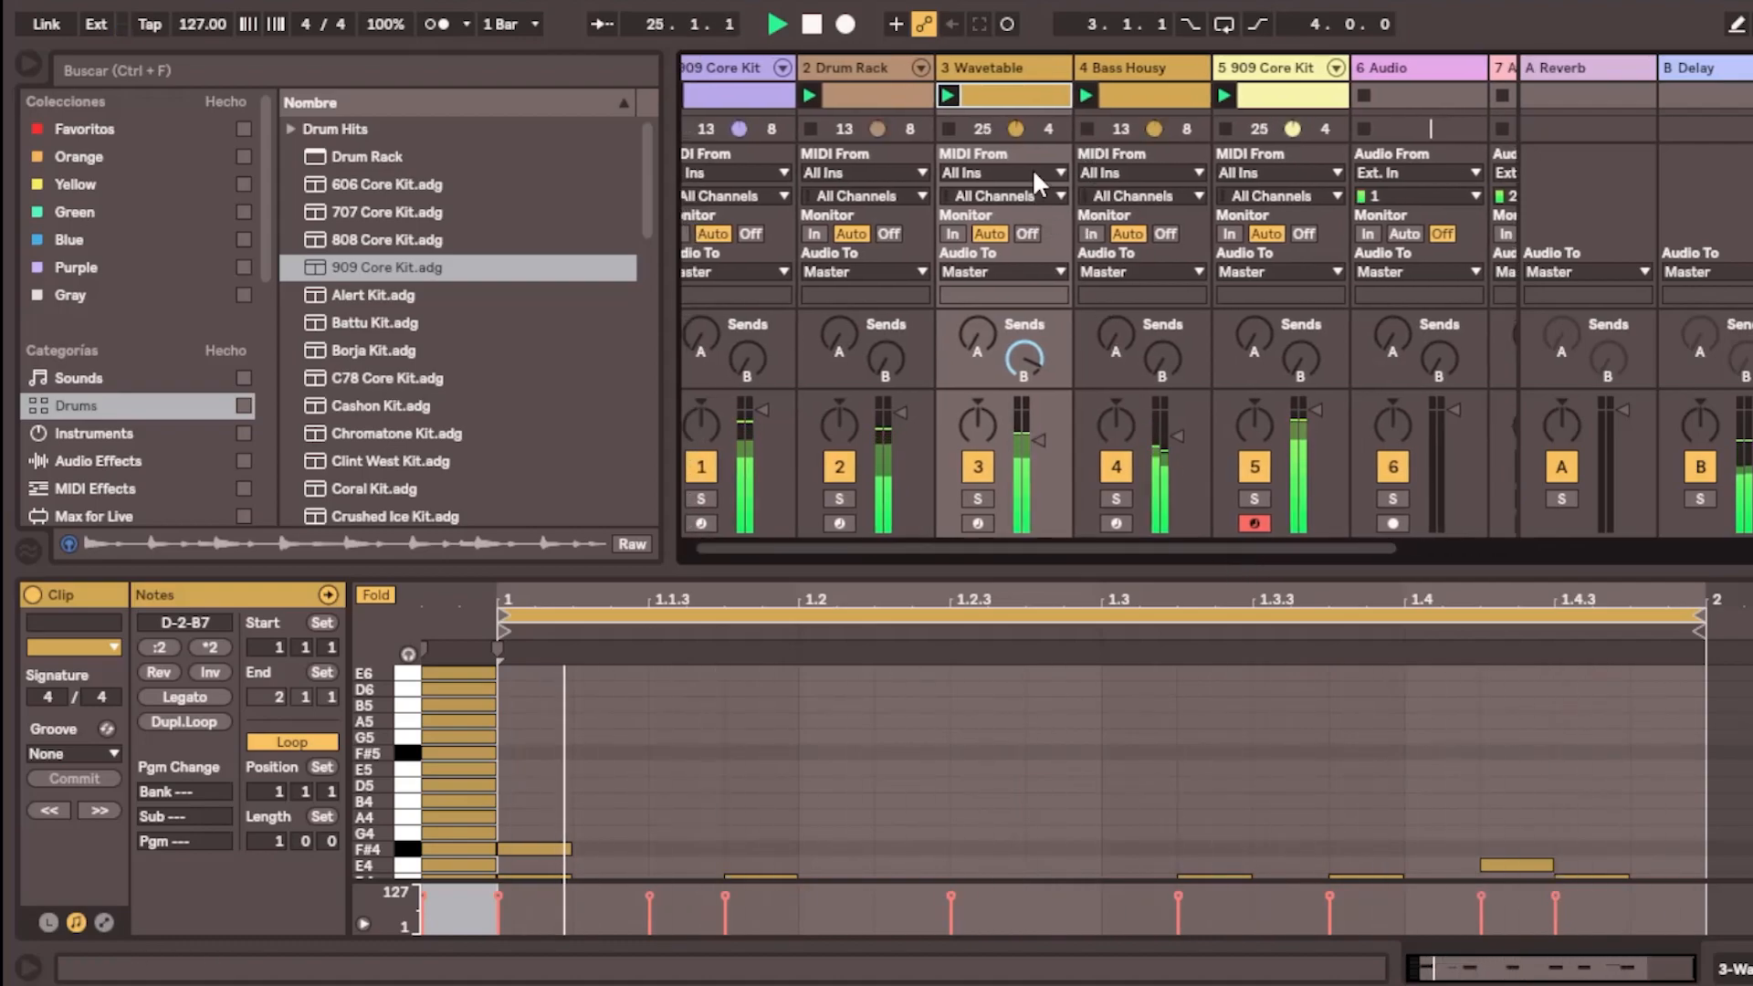
click(977, 468)
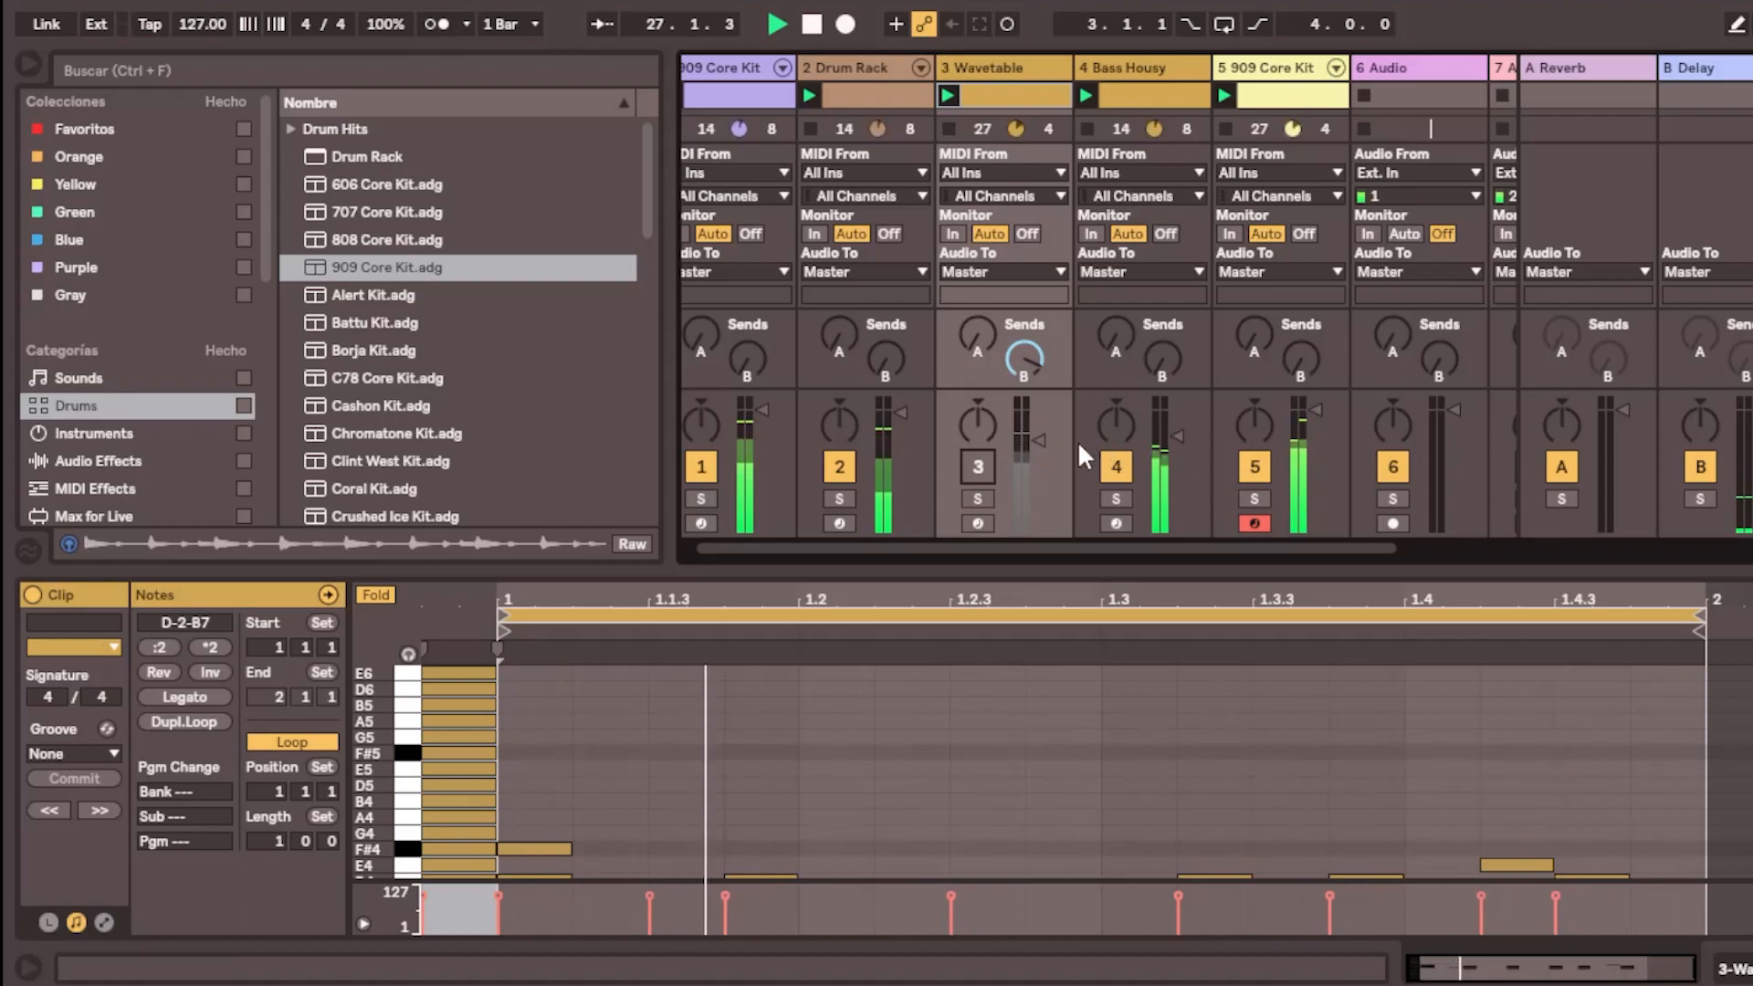
drag(1035, 436, 1036, 444)
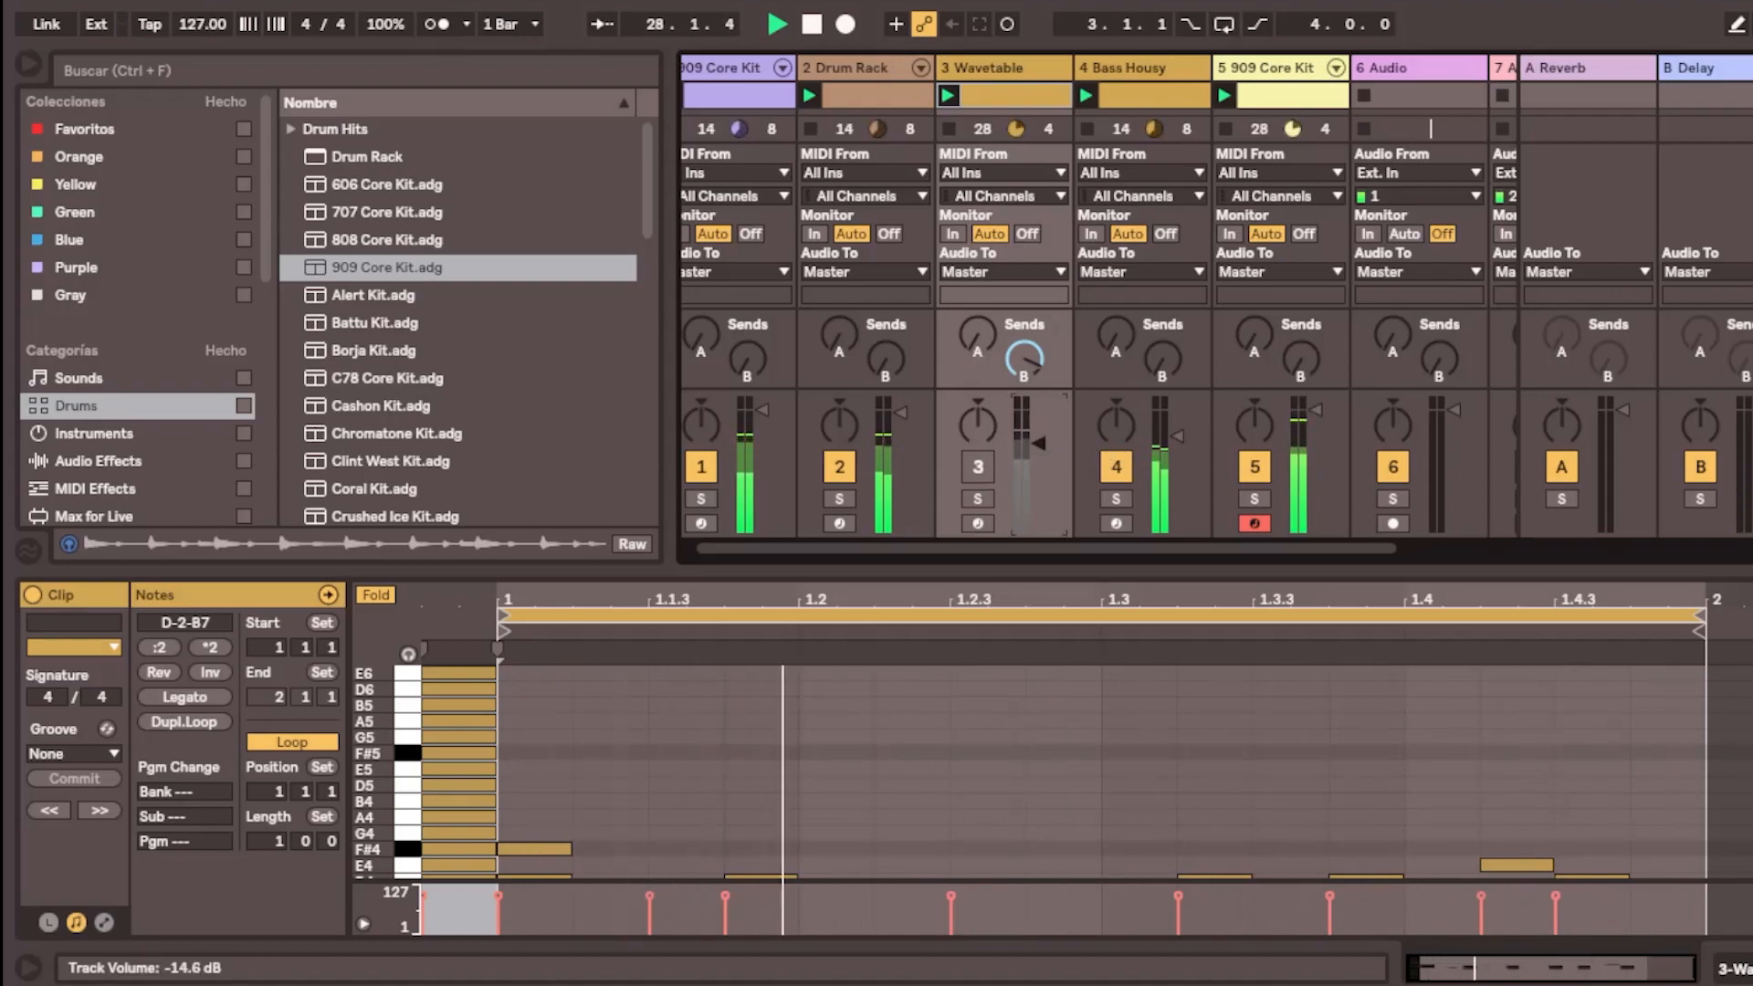
Unmute the Wavetable track and show its clip's notes in an enlarged piano roll
click(976, 467)
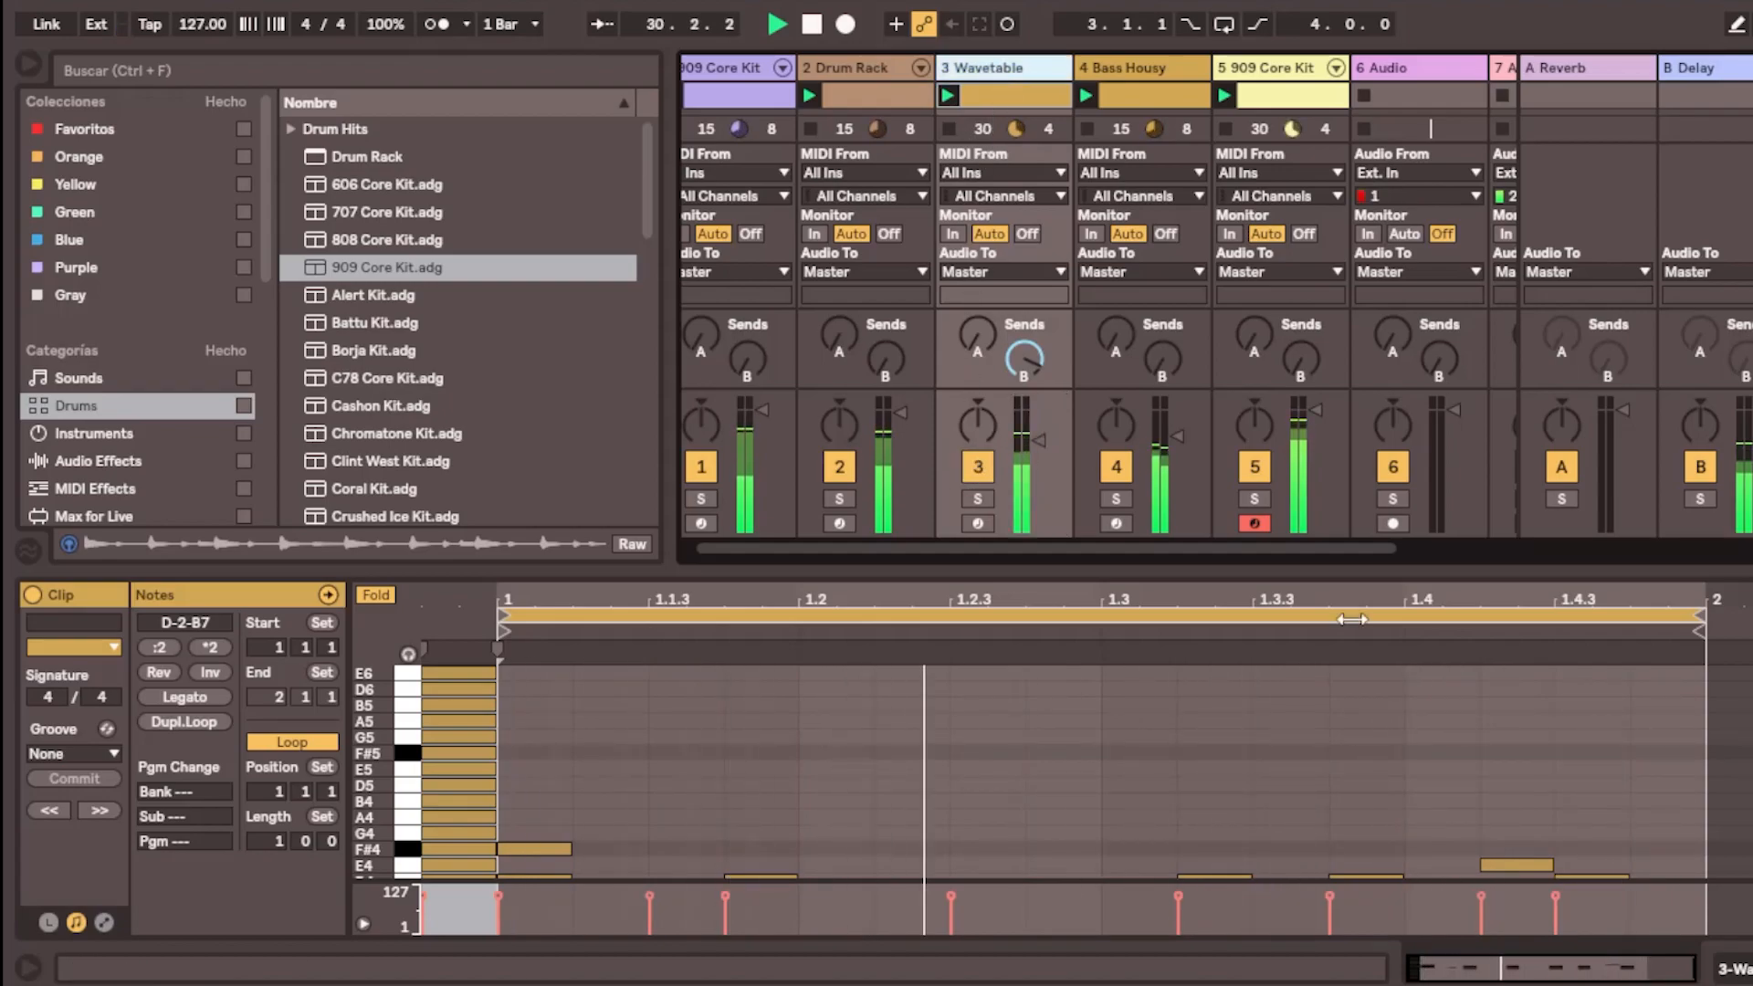
click(1734, 958)
click(1586, 958)
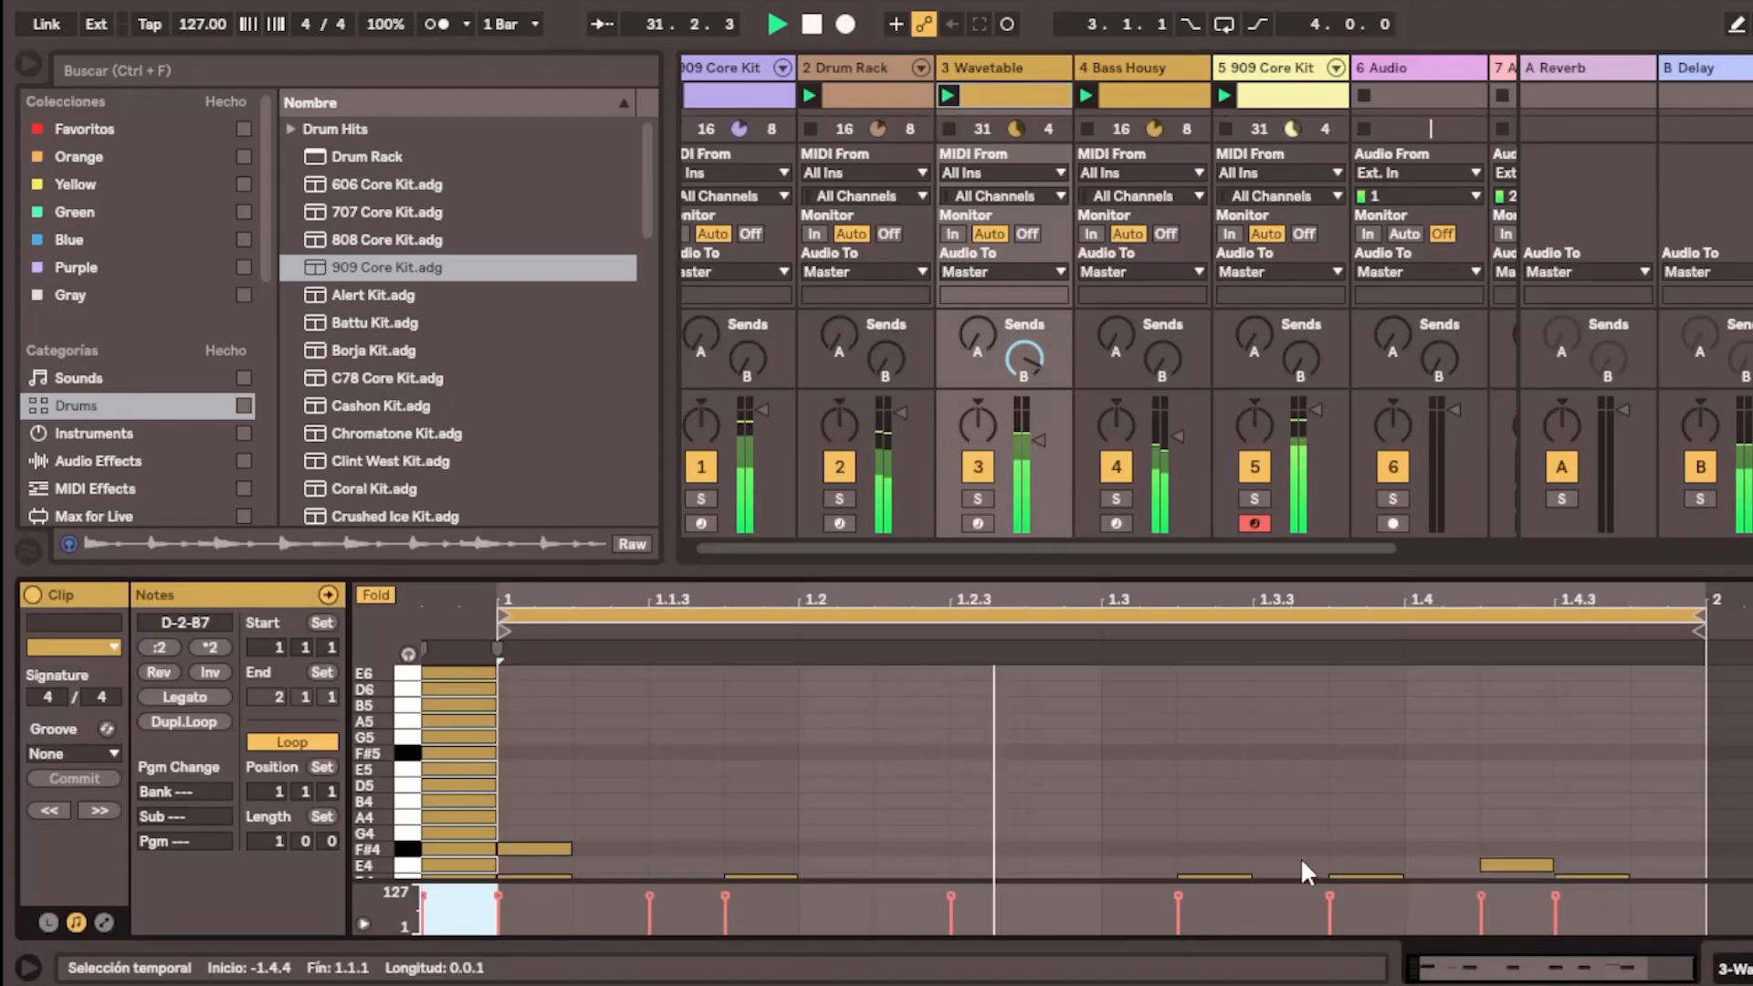
drag(734, 574, 734, 294)
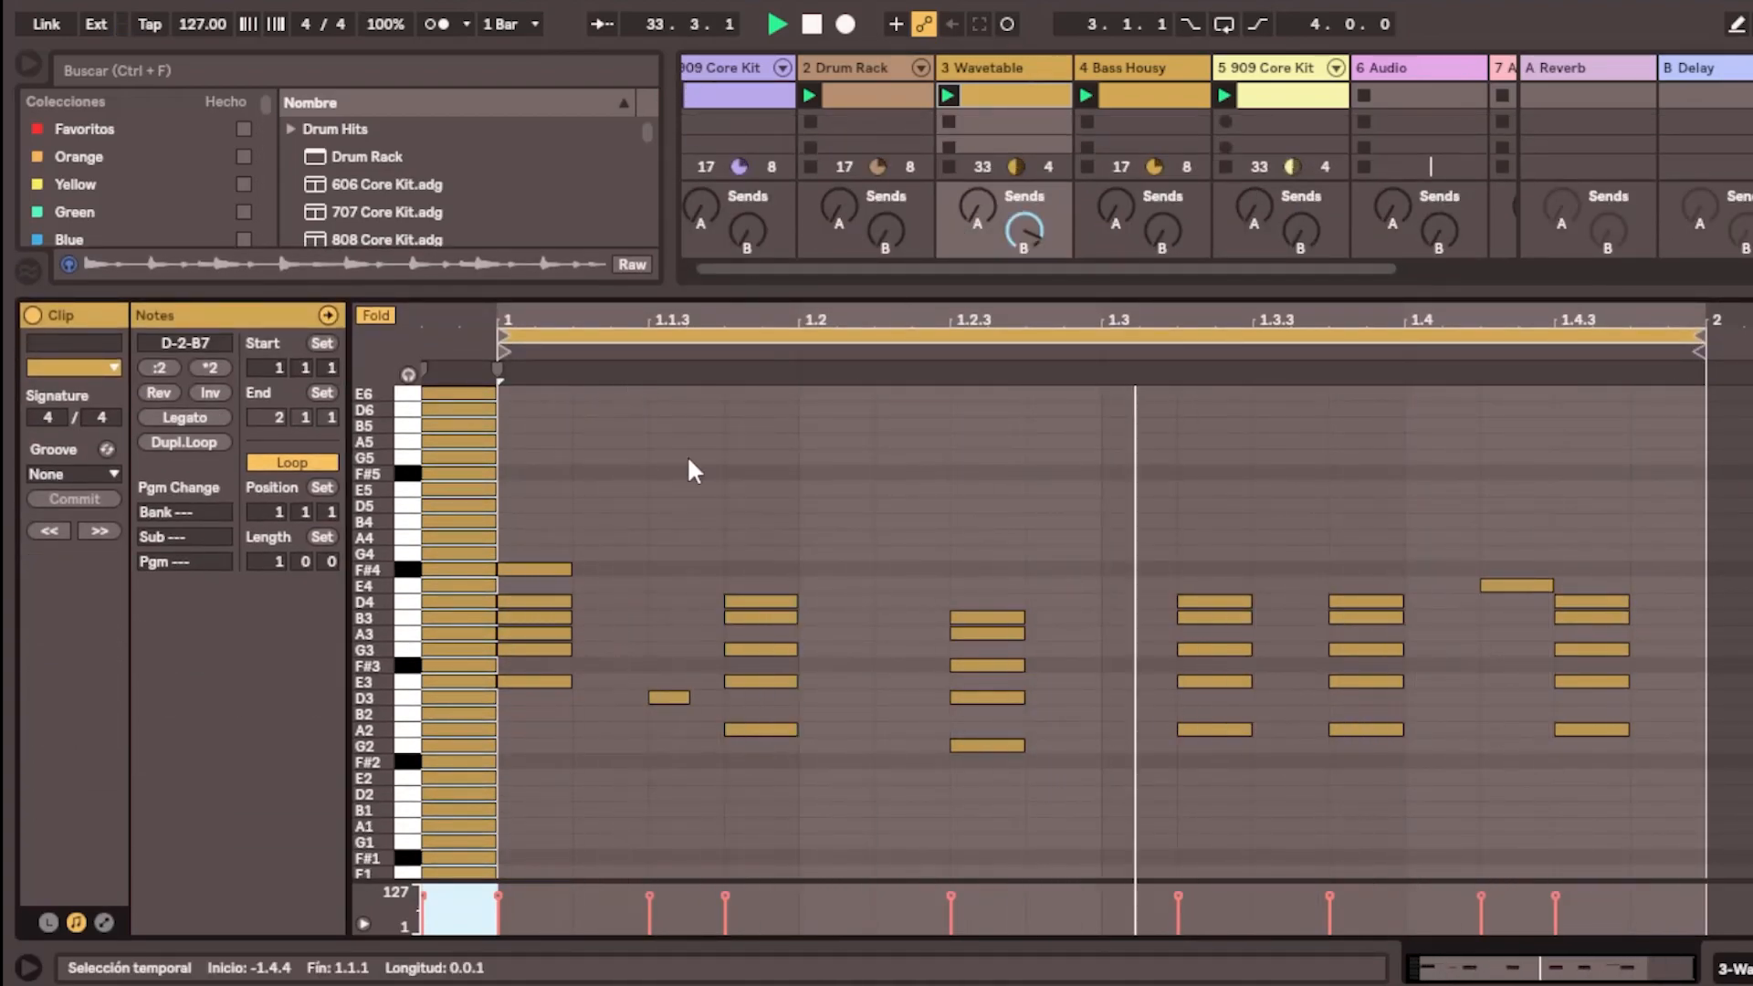
Try the clip's whole chord pattern one scale step and one octave lower, and return it to its original pitch
drag(529, 533, 1730, 838)
key(Down)
key(Down)
key(Down)
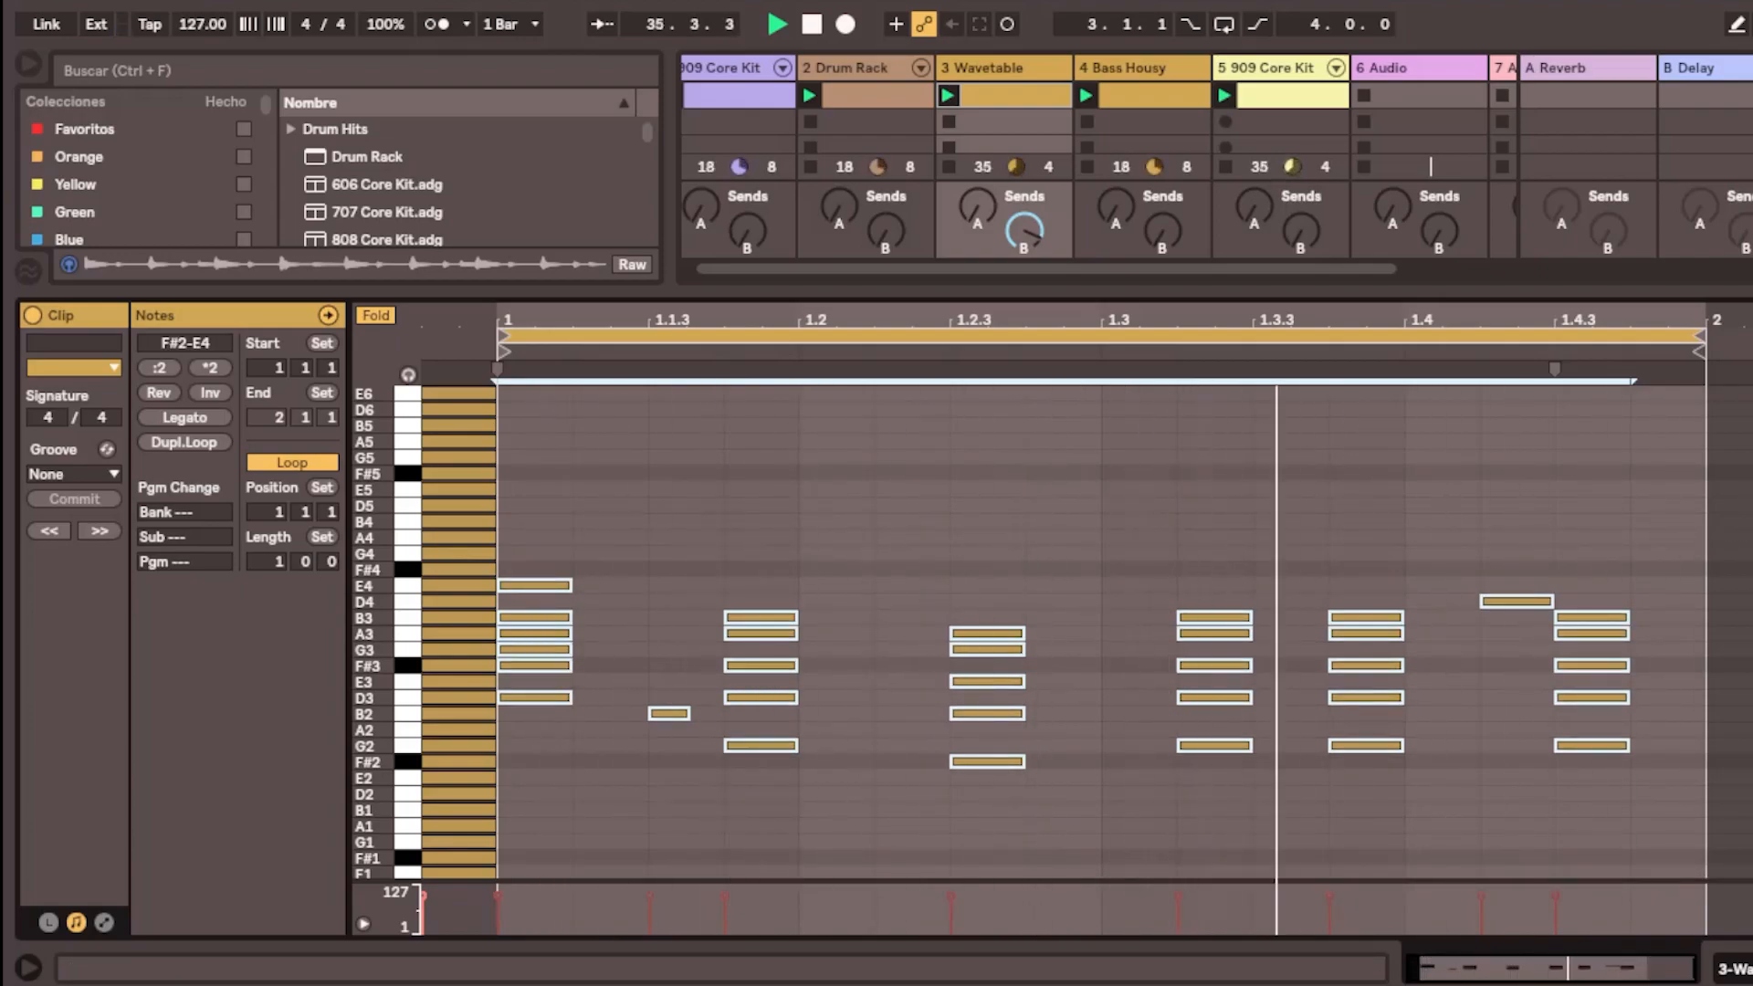
key(Down)
key(Down)
key(Down)
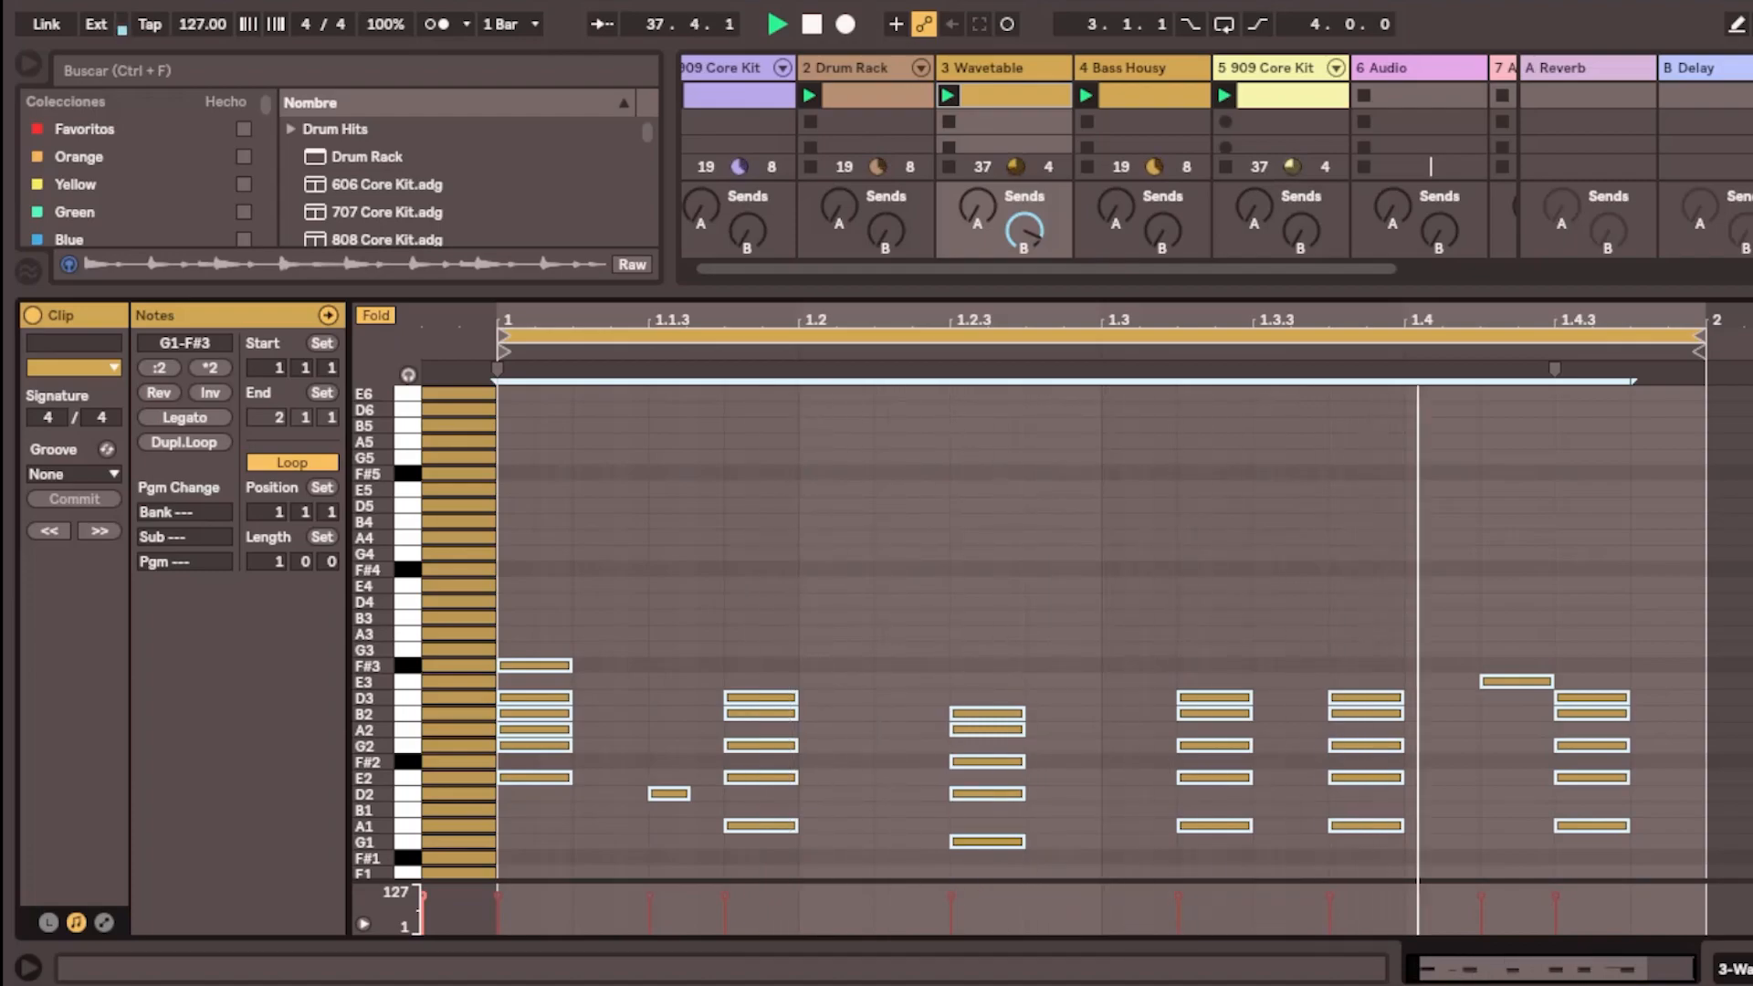
key(Up)
key(Up)
key(Up)
key(Up)
key(Up)
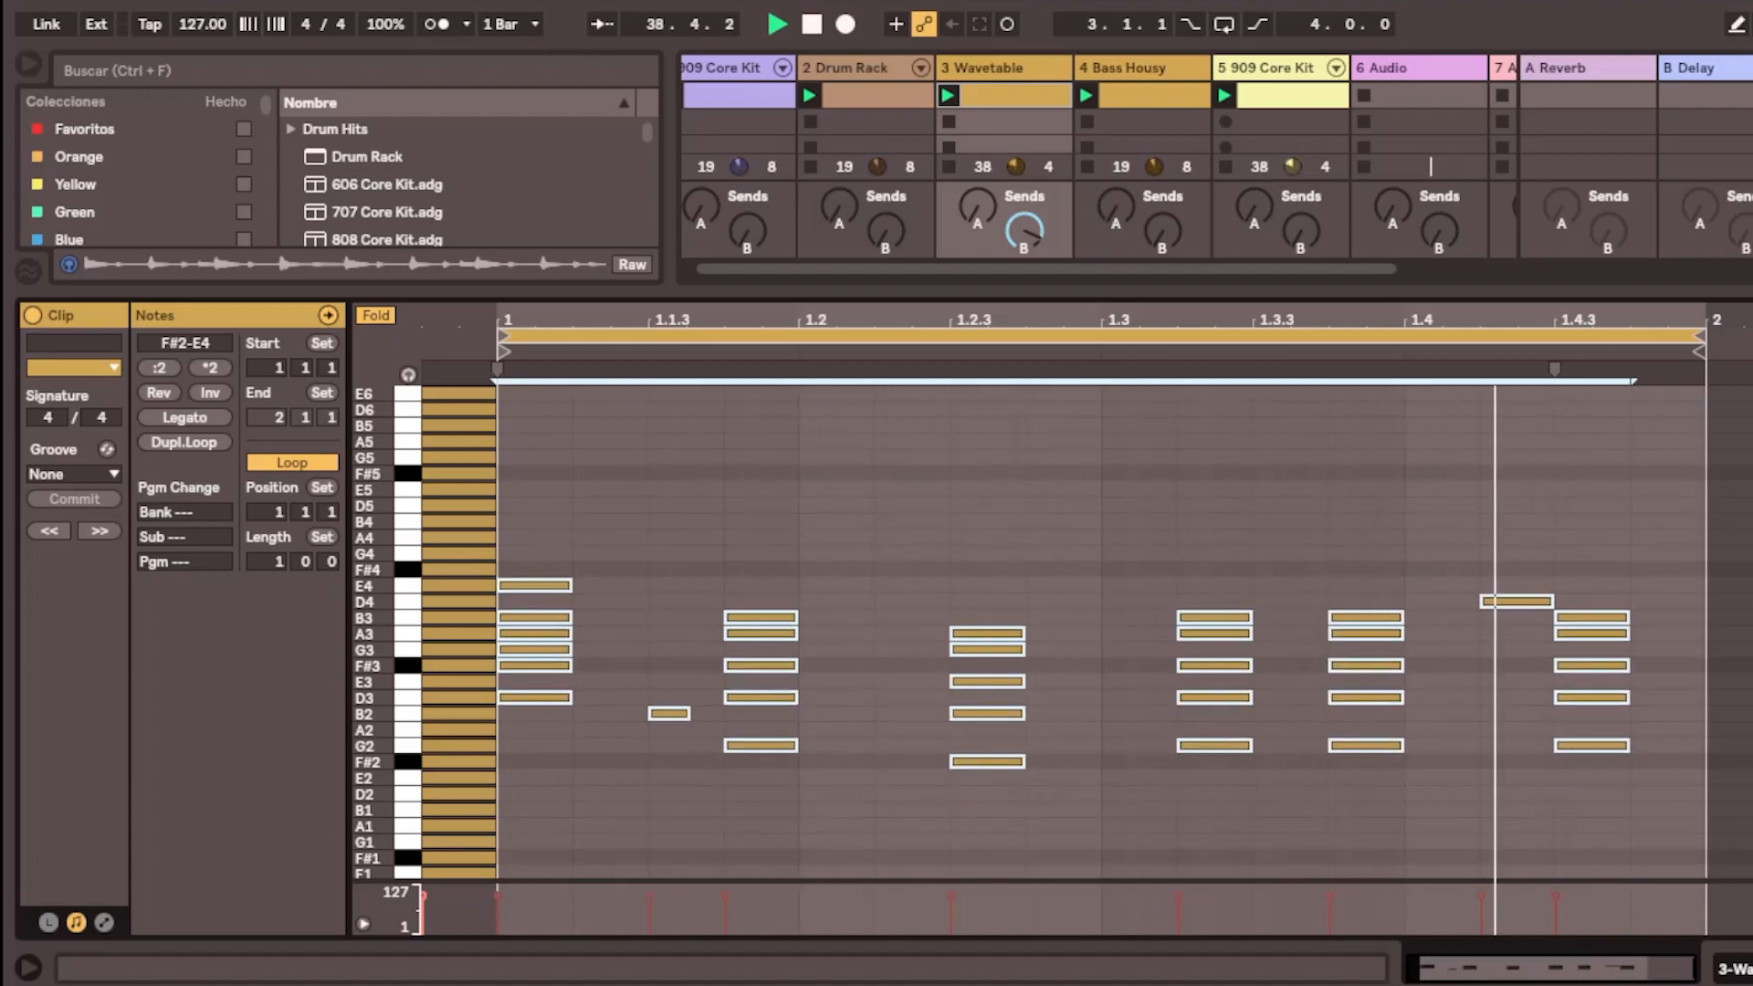
key(Up)
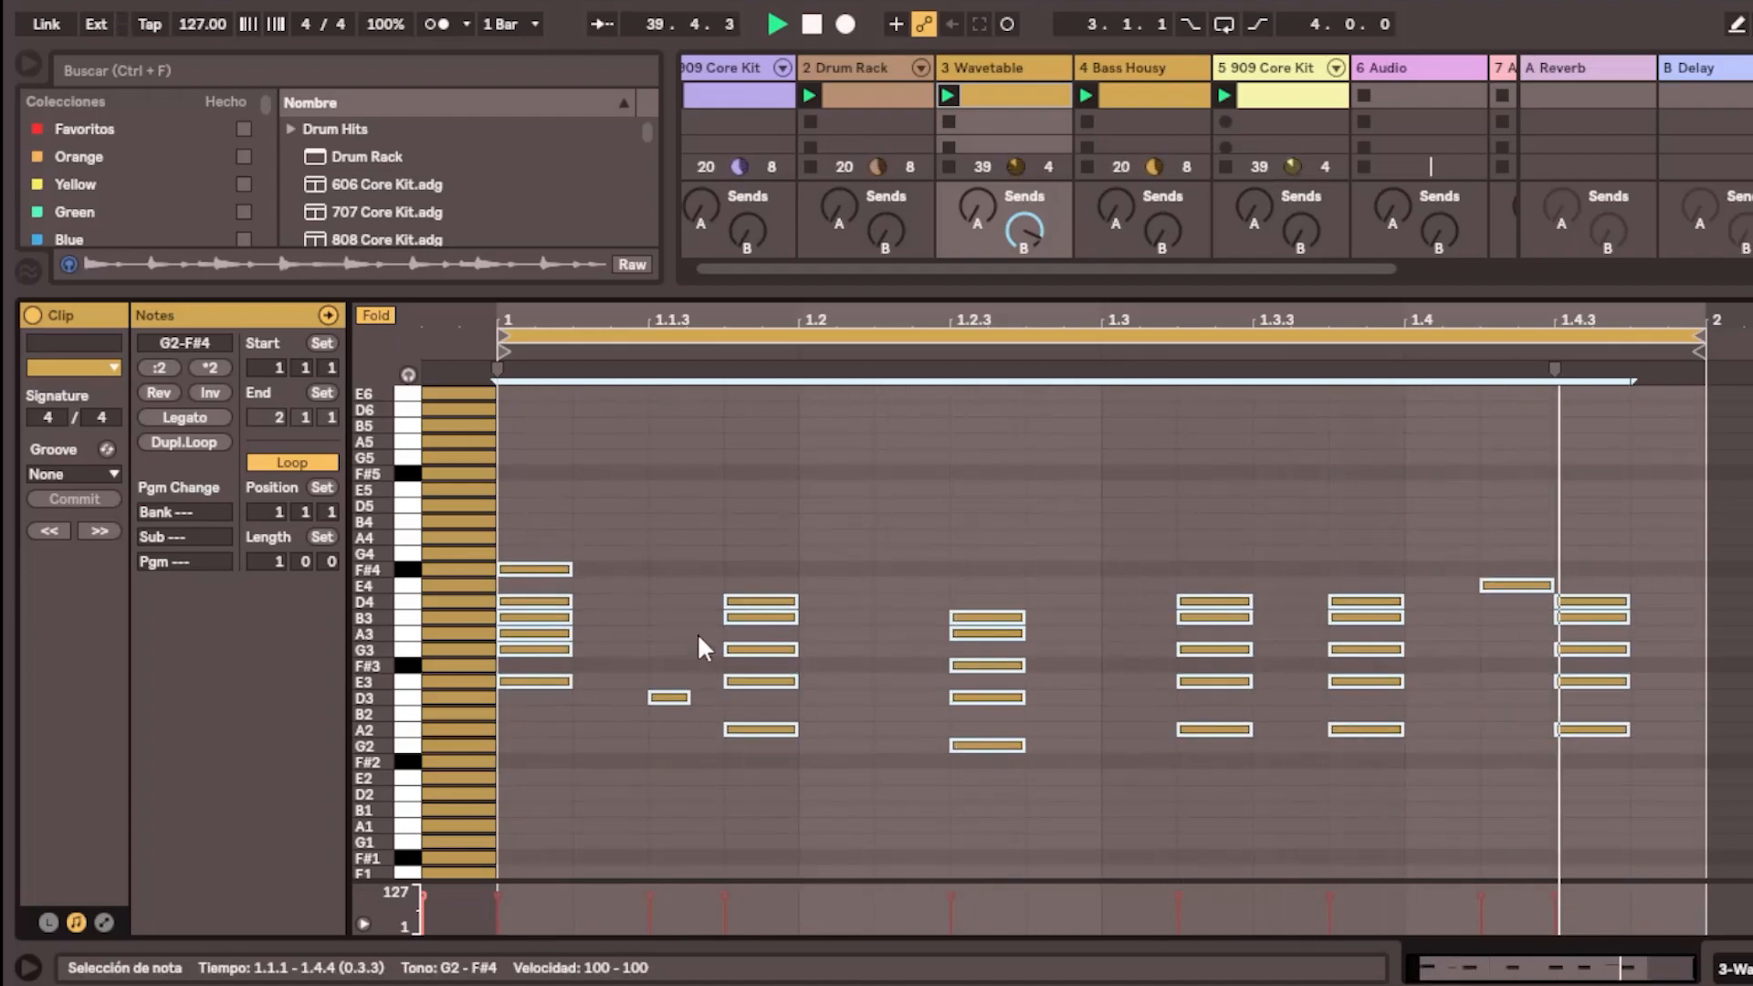
Replace all notes from 1.3.2 onward with a one-sixteenth chord of B3, A3, F#3, D3 and G2 at 1.4
drag(1142, 505, 1752, 828)
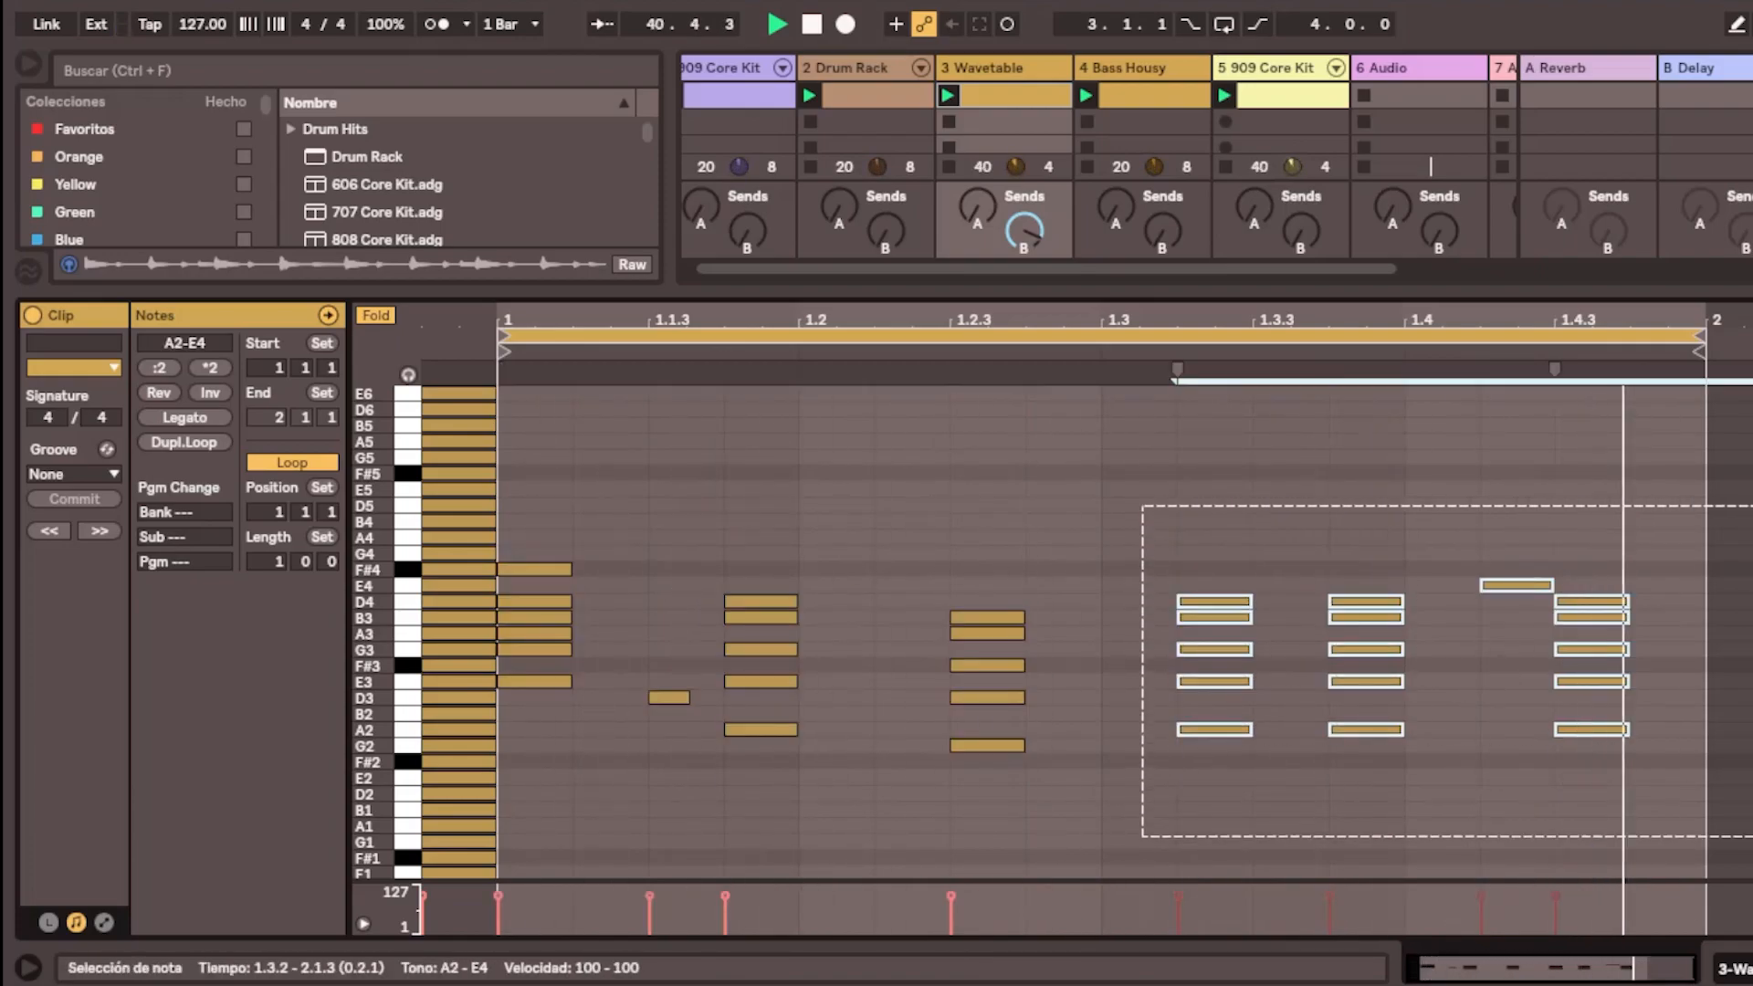
key(Delete)
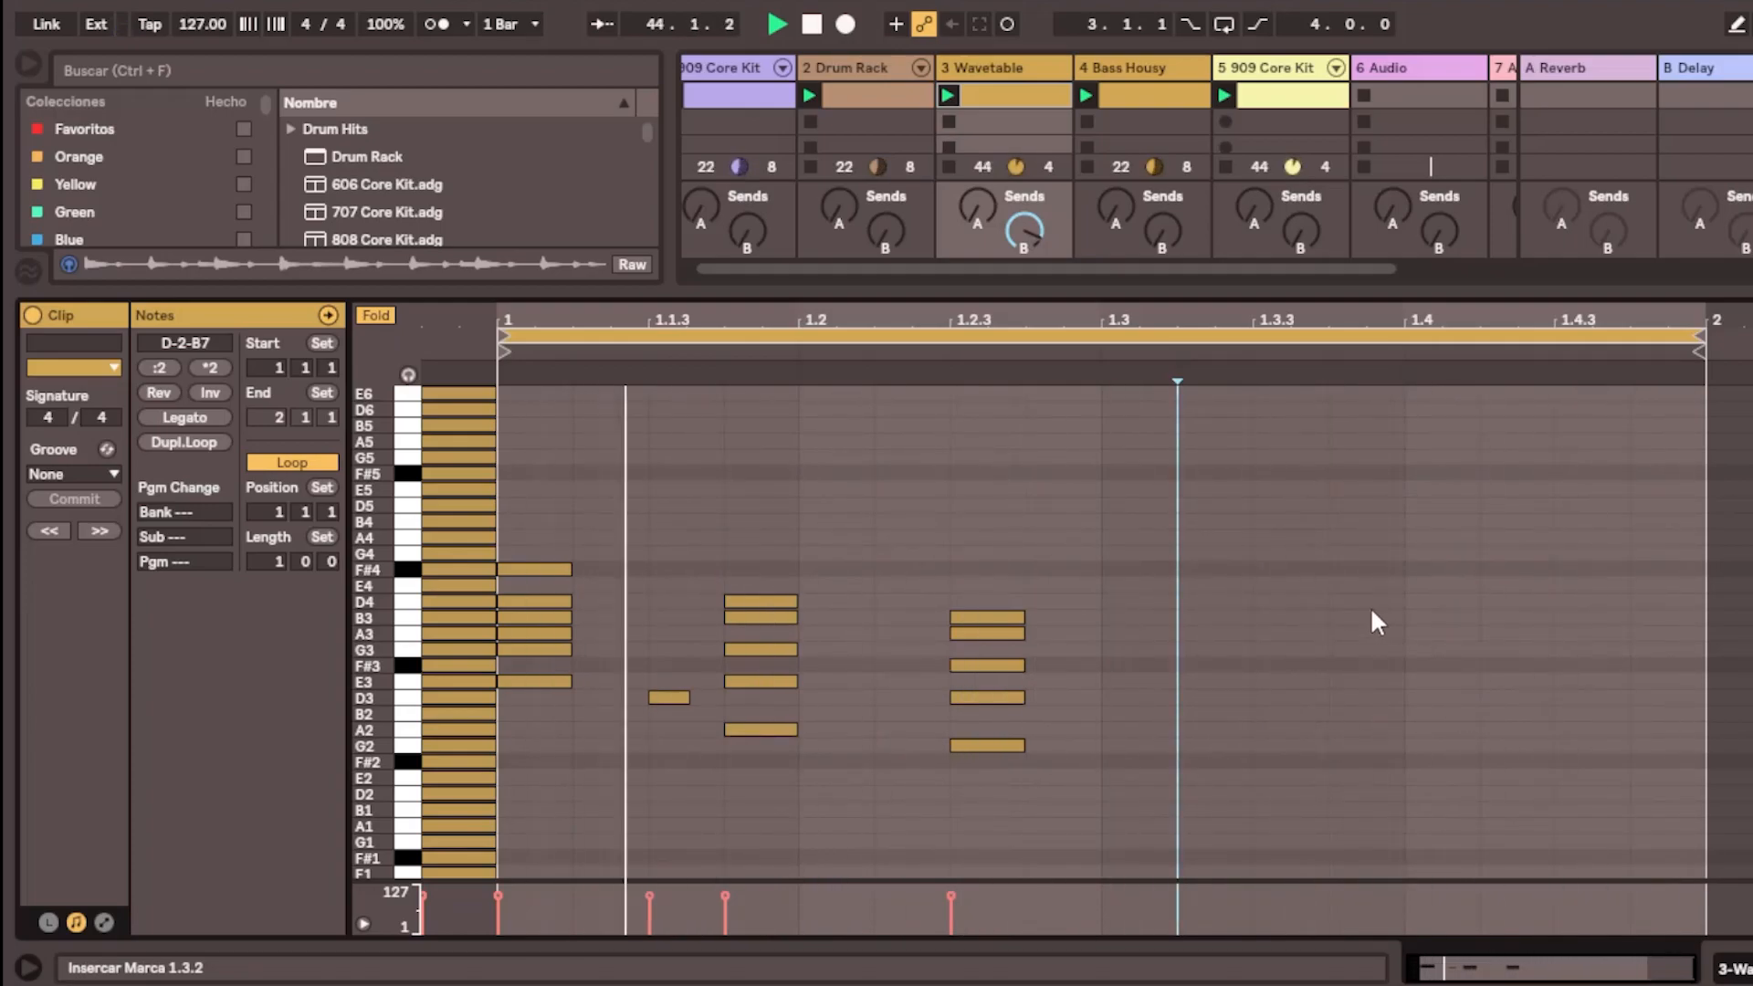
double_click(1438, 611)
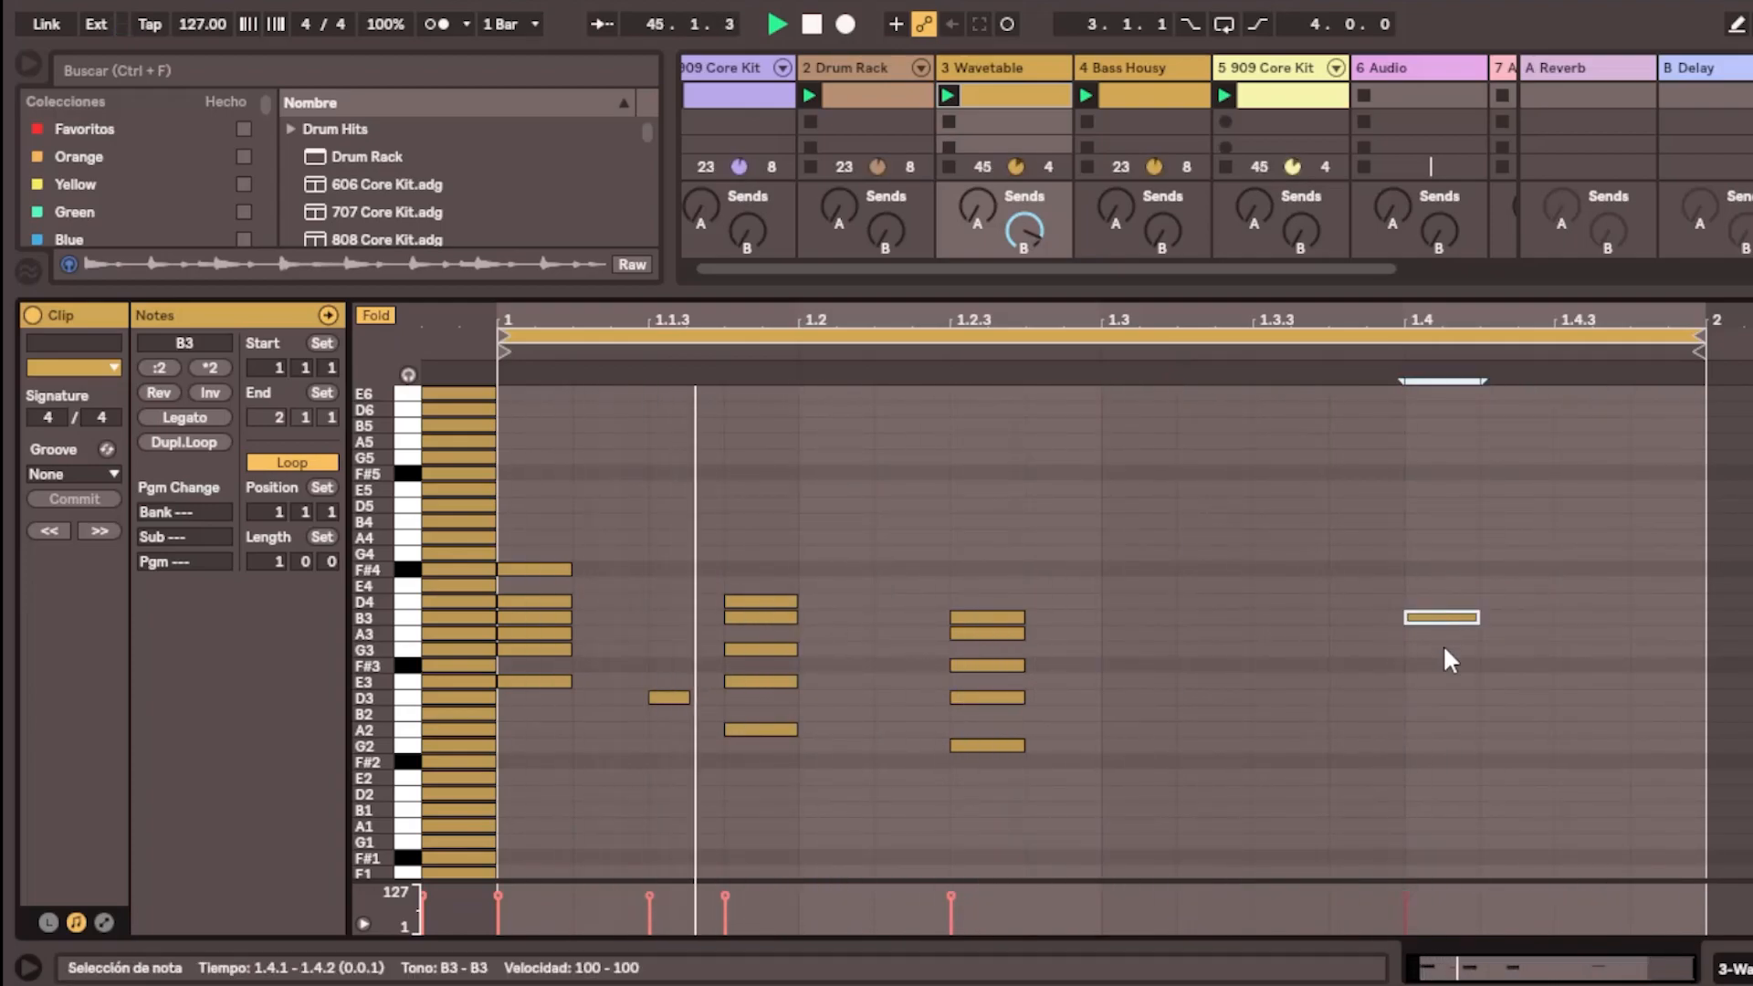
double_click(1442, 632)
click(1447, 671)
double_click(1443, 664)
double_click(1444, 697)
click(1450, 744)
double_click(1449, 744)
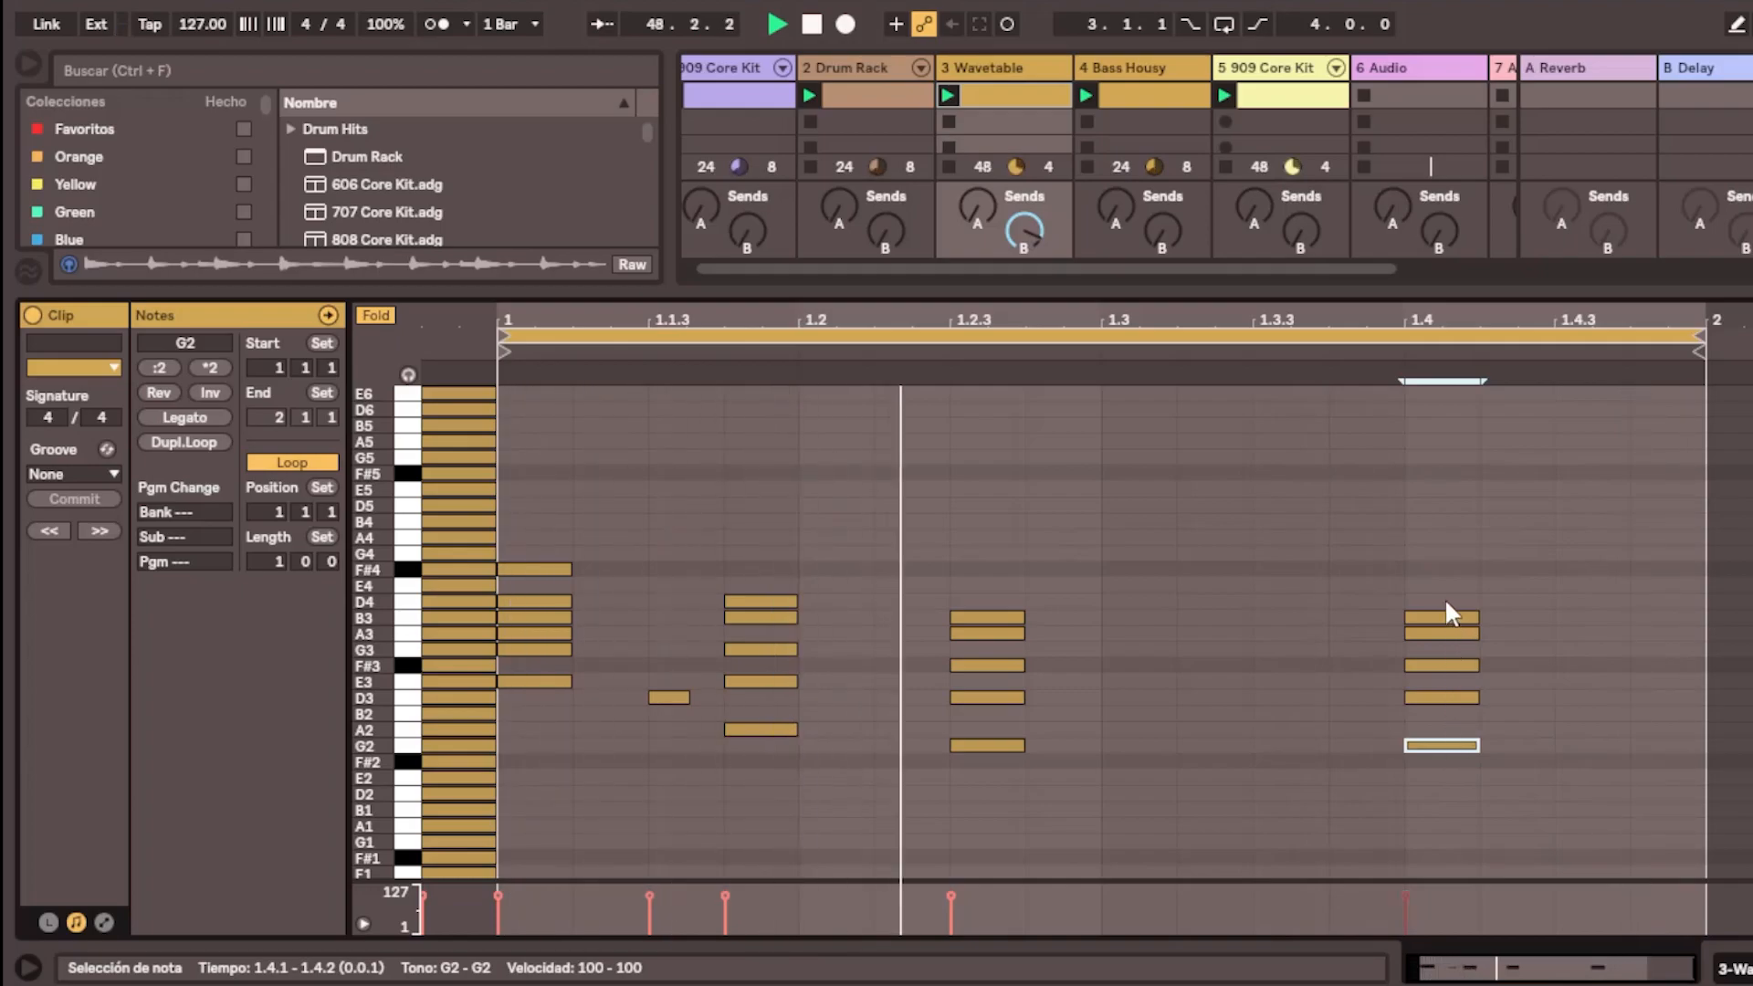
Add a sixteenth E4 note on the first bar's last sixteenth, at 1.4.4
click(1570, 584)
double_click(1585, 586)
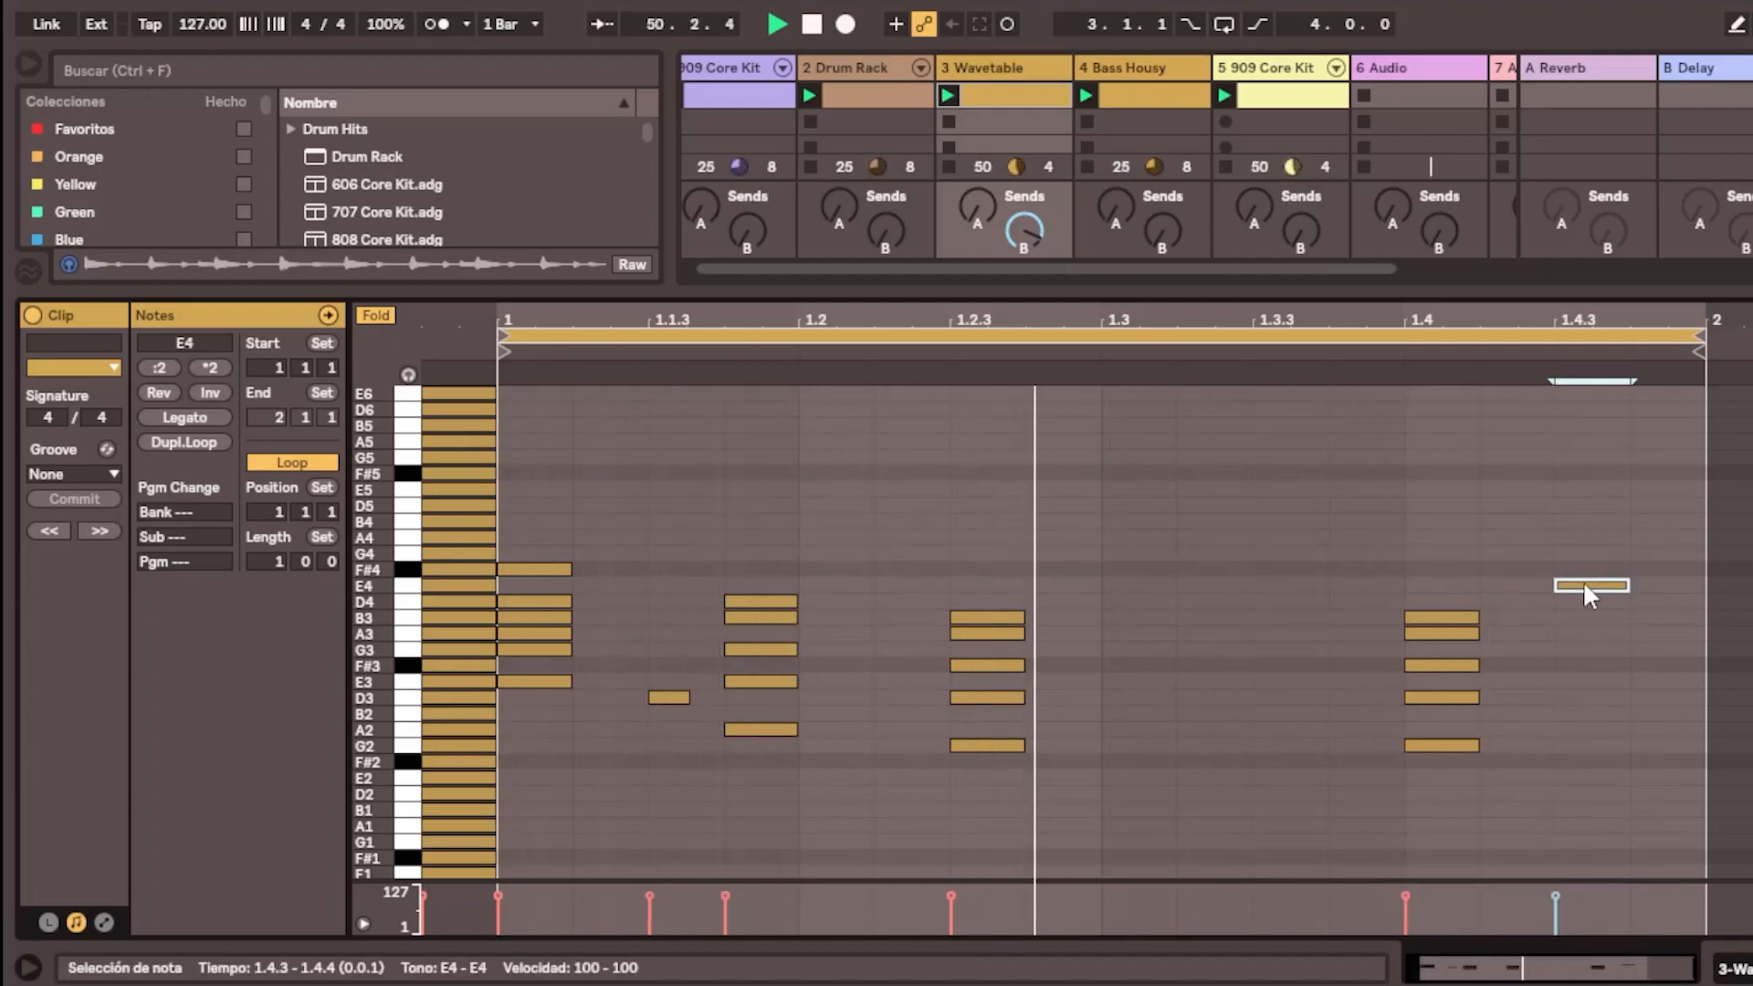
drag(1585, 587, 1646, 585)
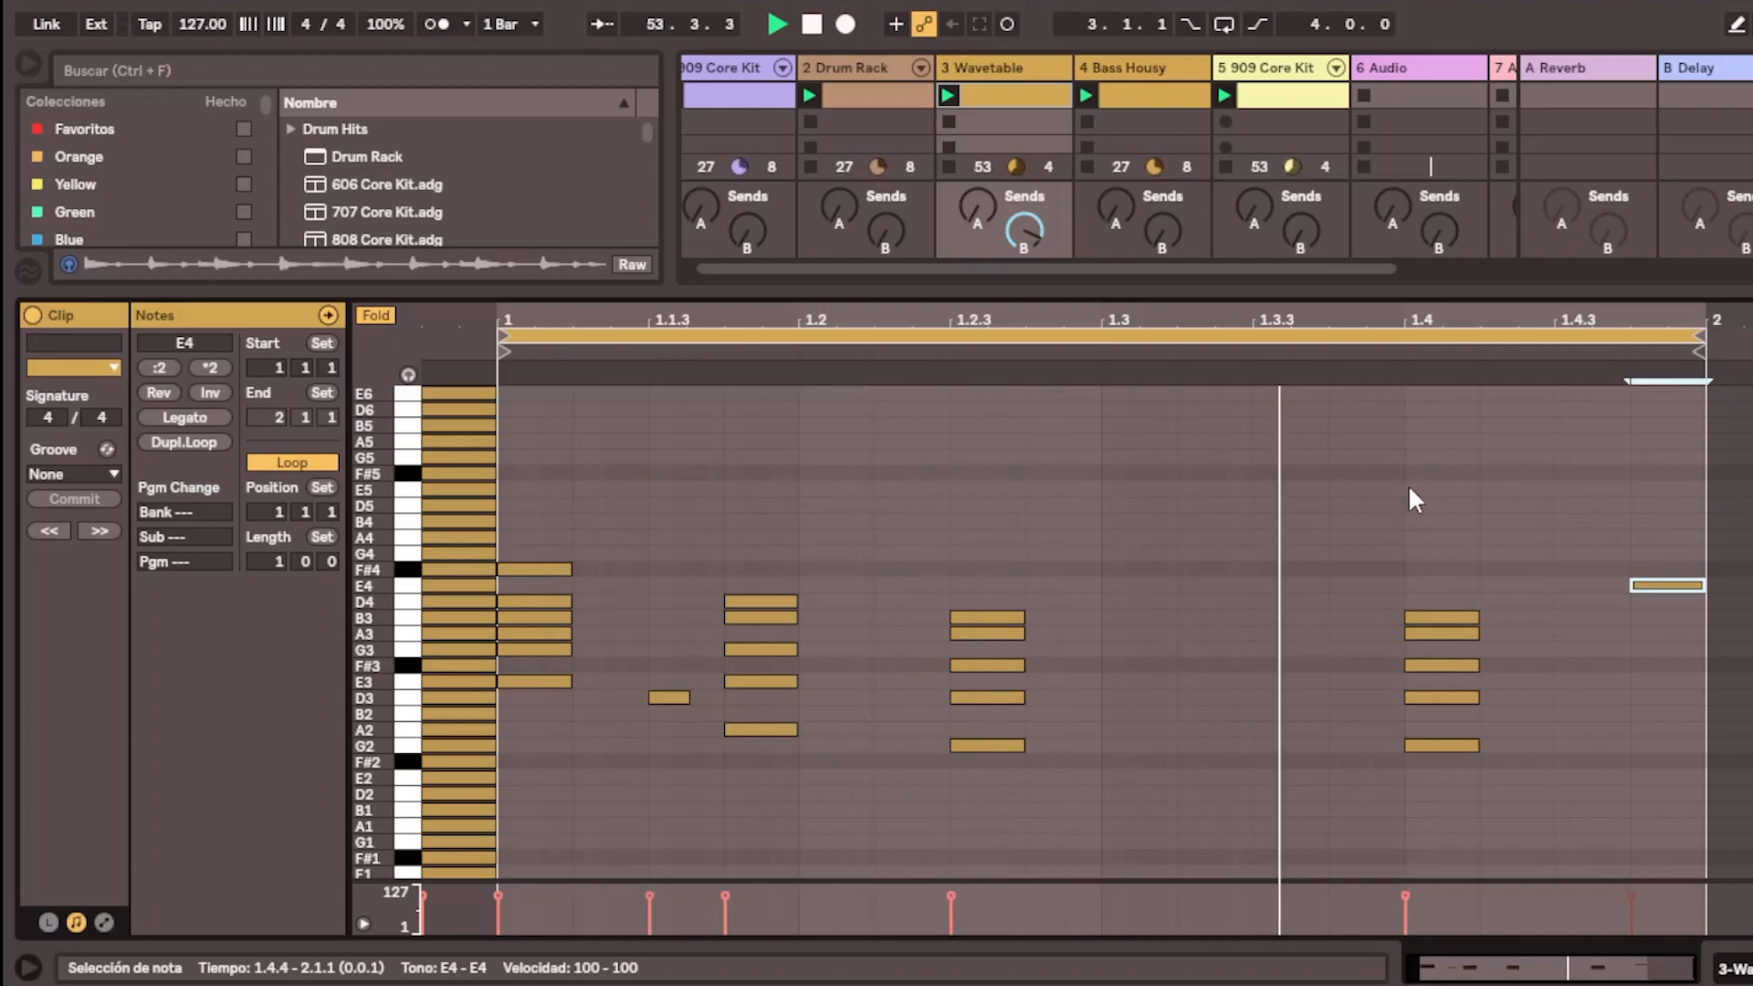
Set Wavetable's filter 1 to 693 Hz with 57% resonance and enable filter 2 at 134 Hz with 13% resonance
click(1738, 968)
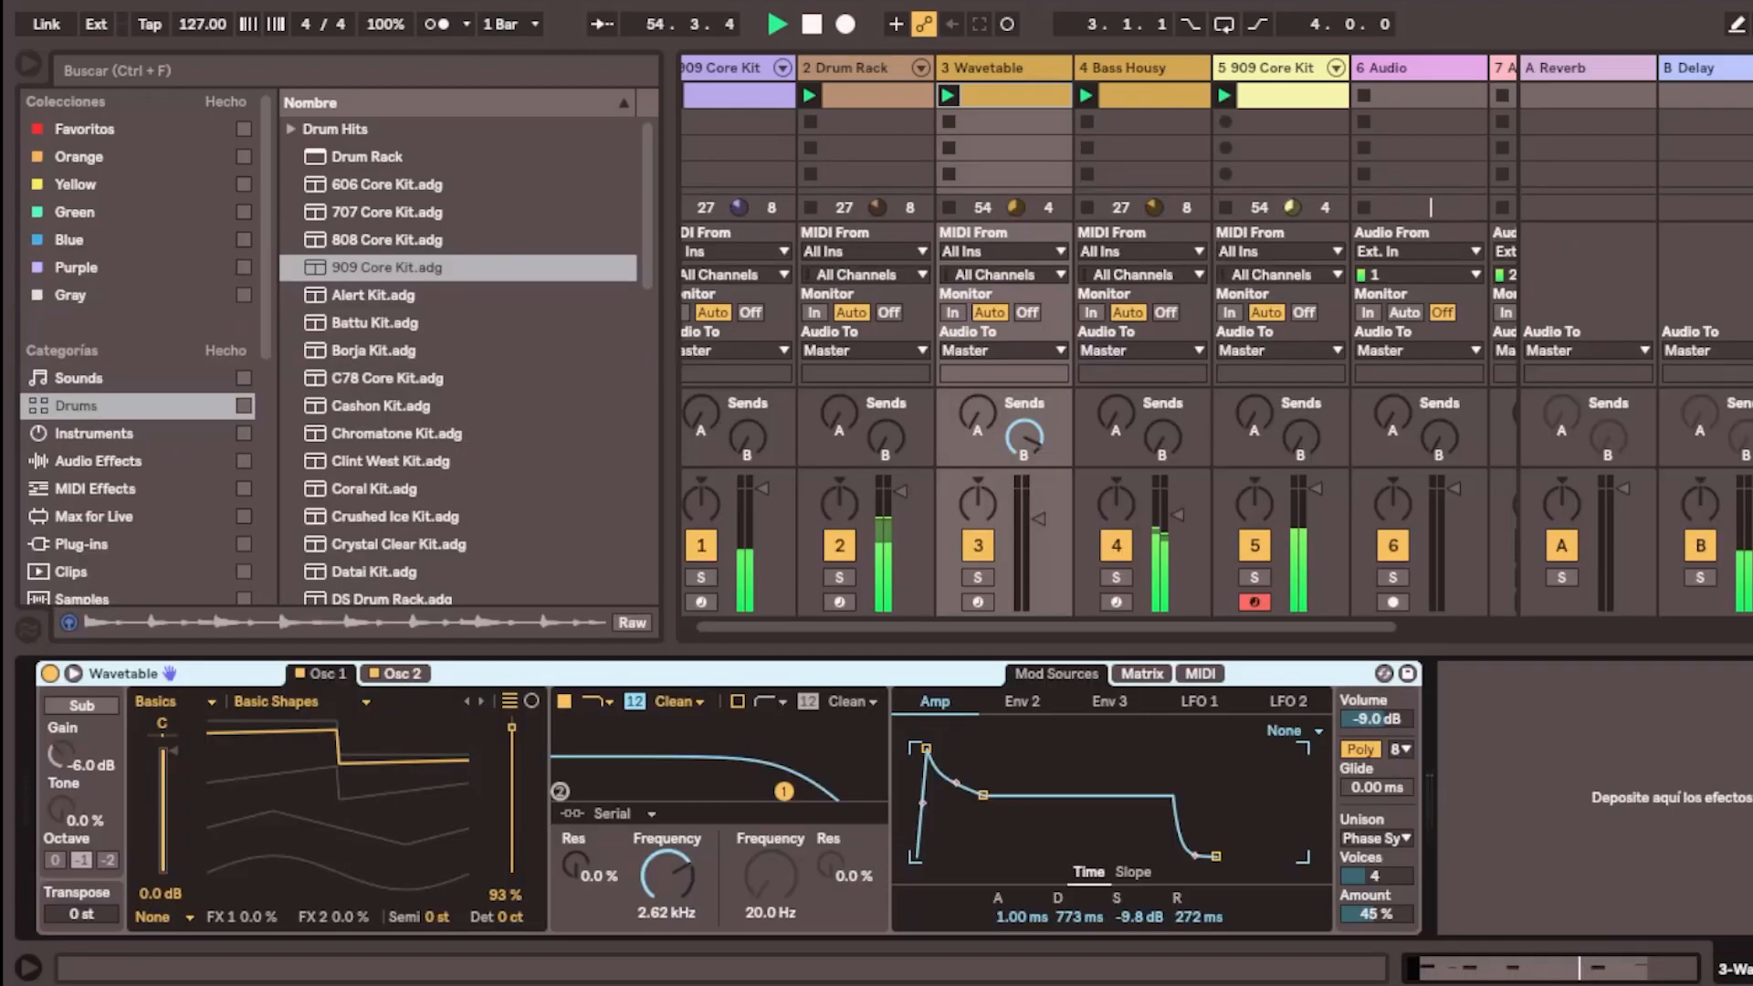
drag(781, 791, 706, 753)
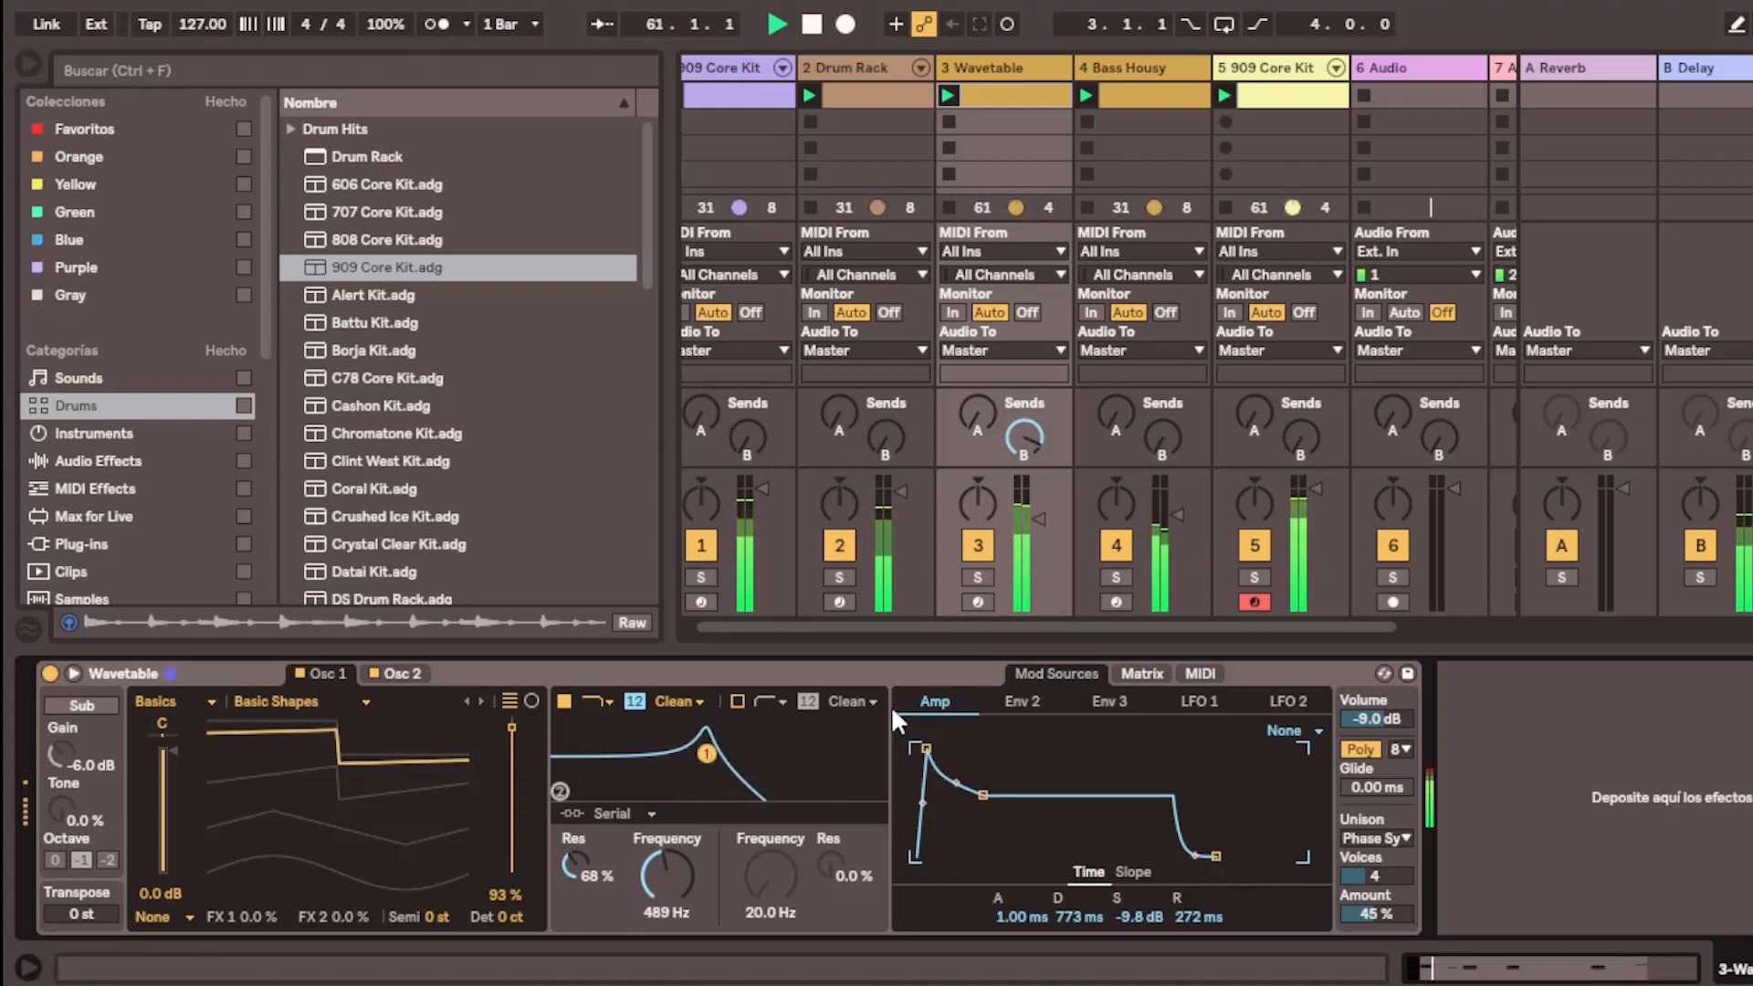
click(736, 701)
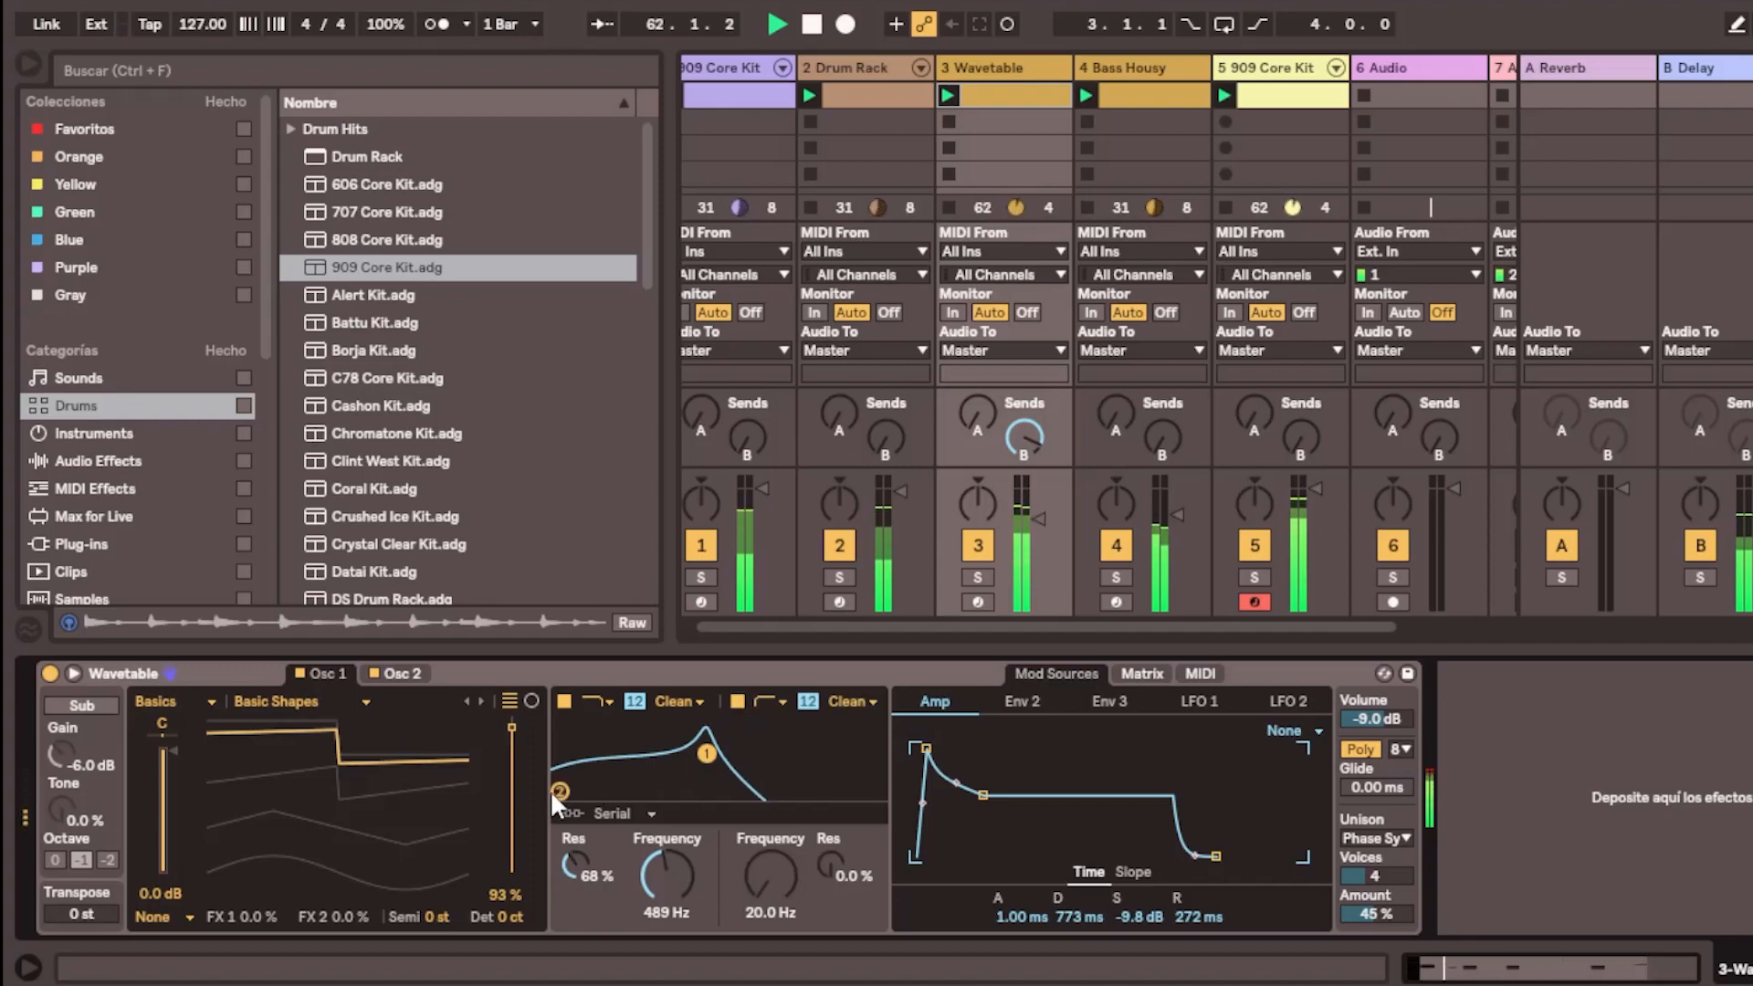
drag(559, 790, 595, 782)
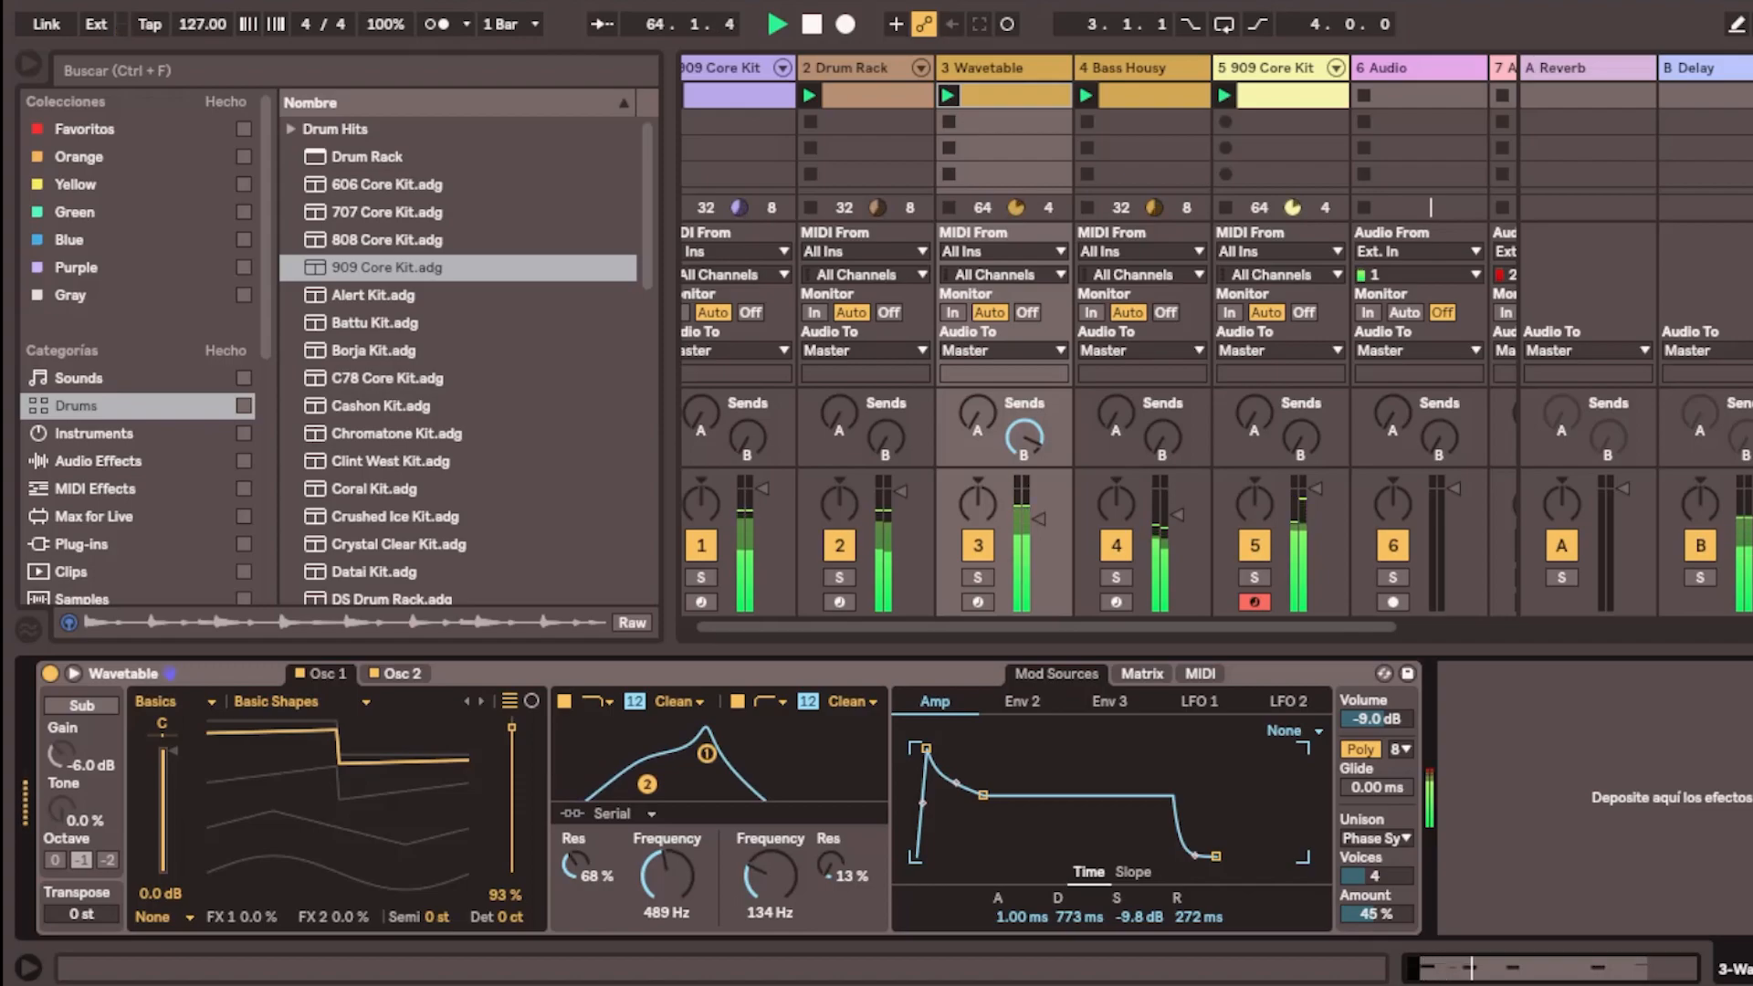
drag(706, 753, 719, 752)
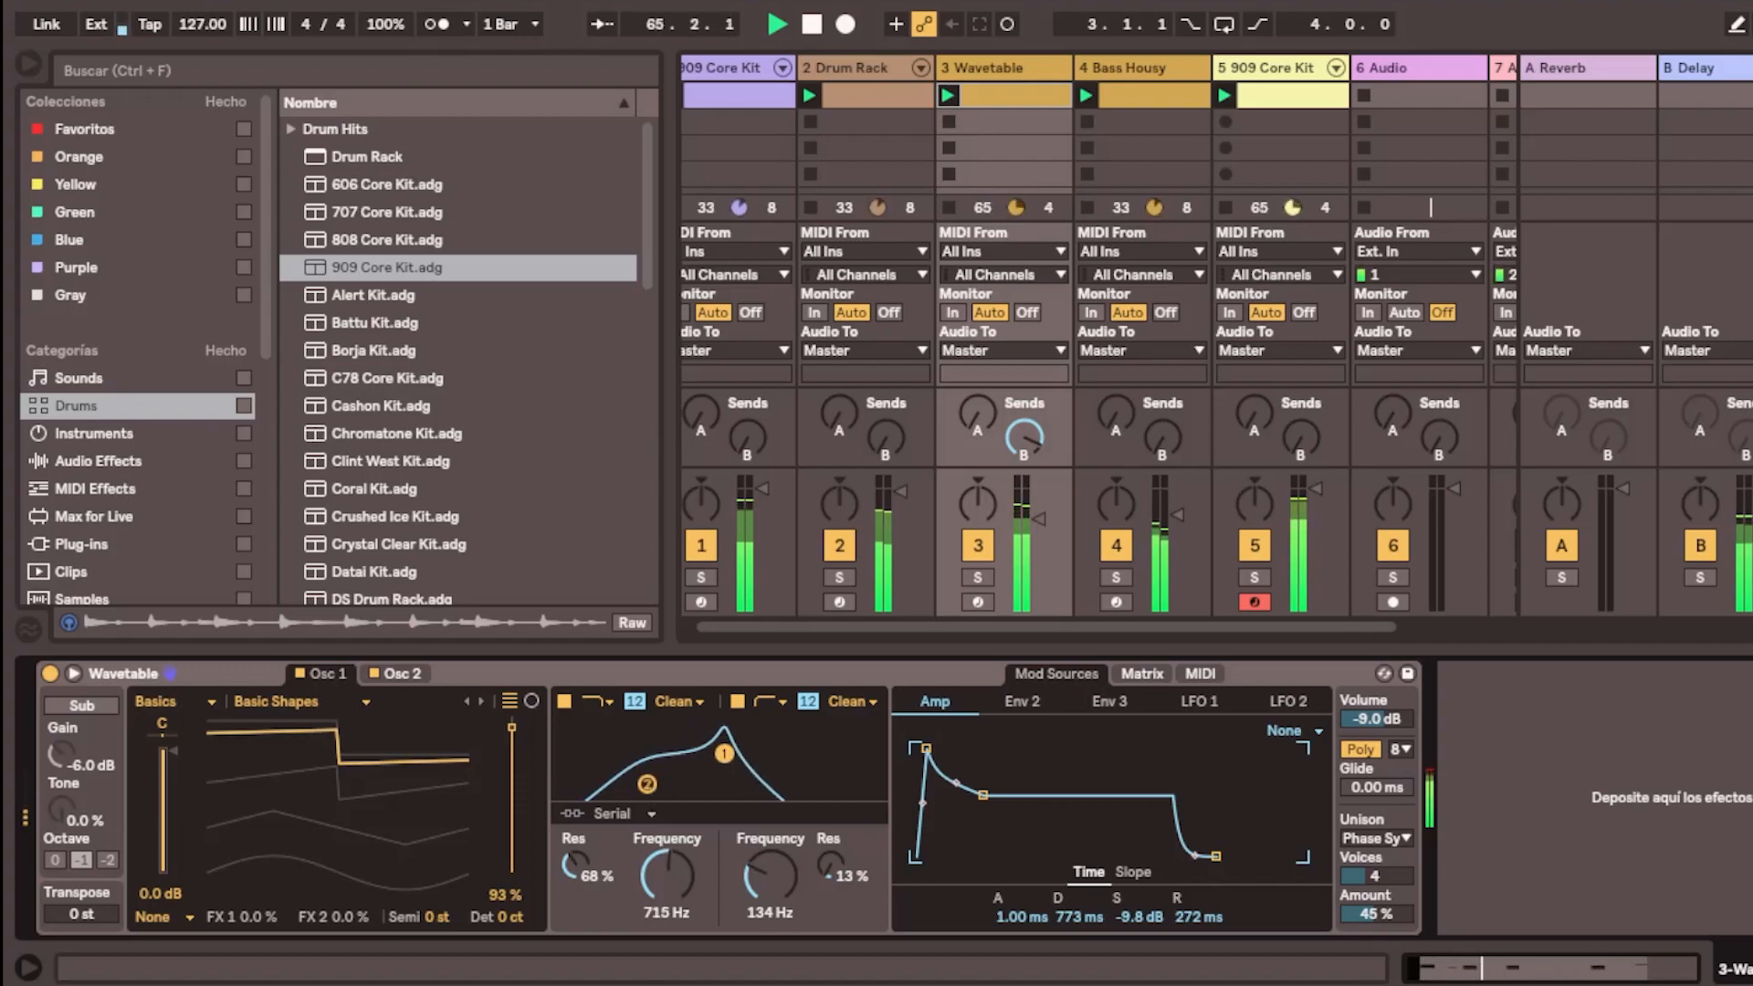
mouse_move(734, 760)
mouse_down()
mouse_move(748, 763)
mouse_move(722, 760)
mouse_up()
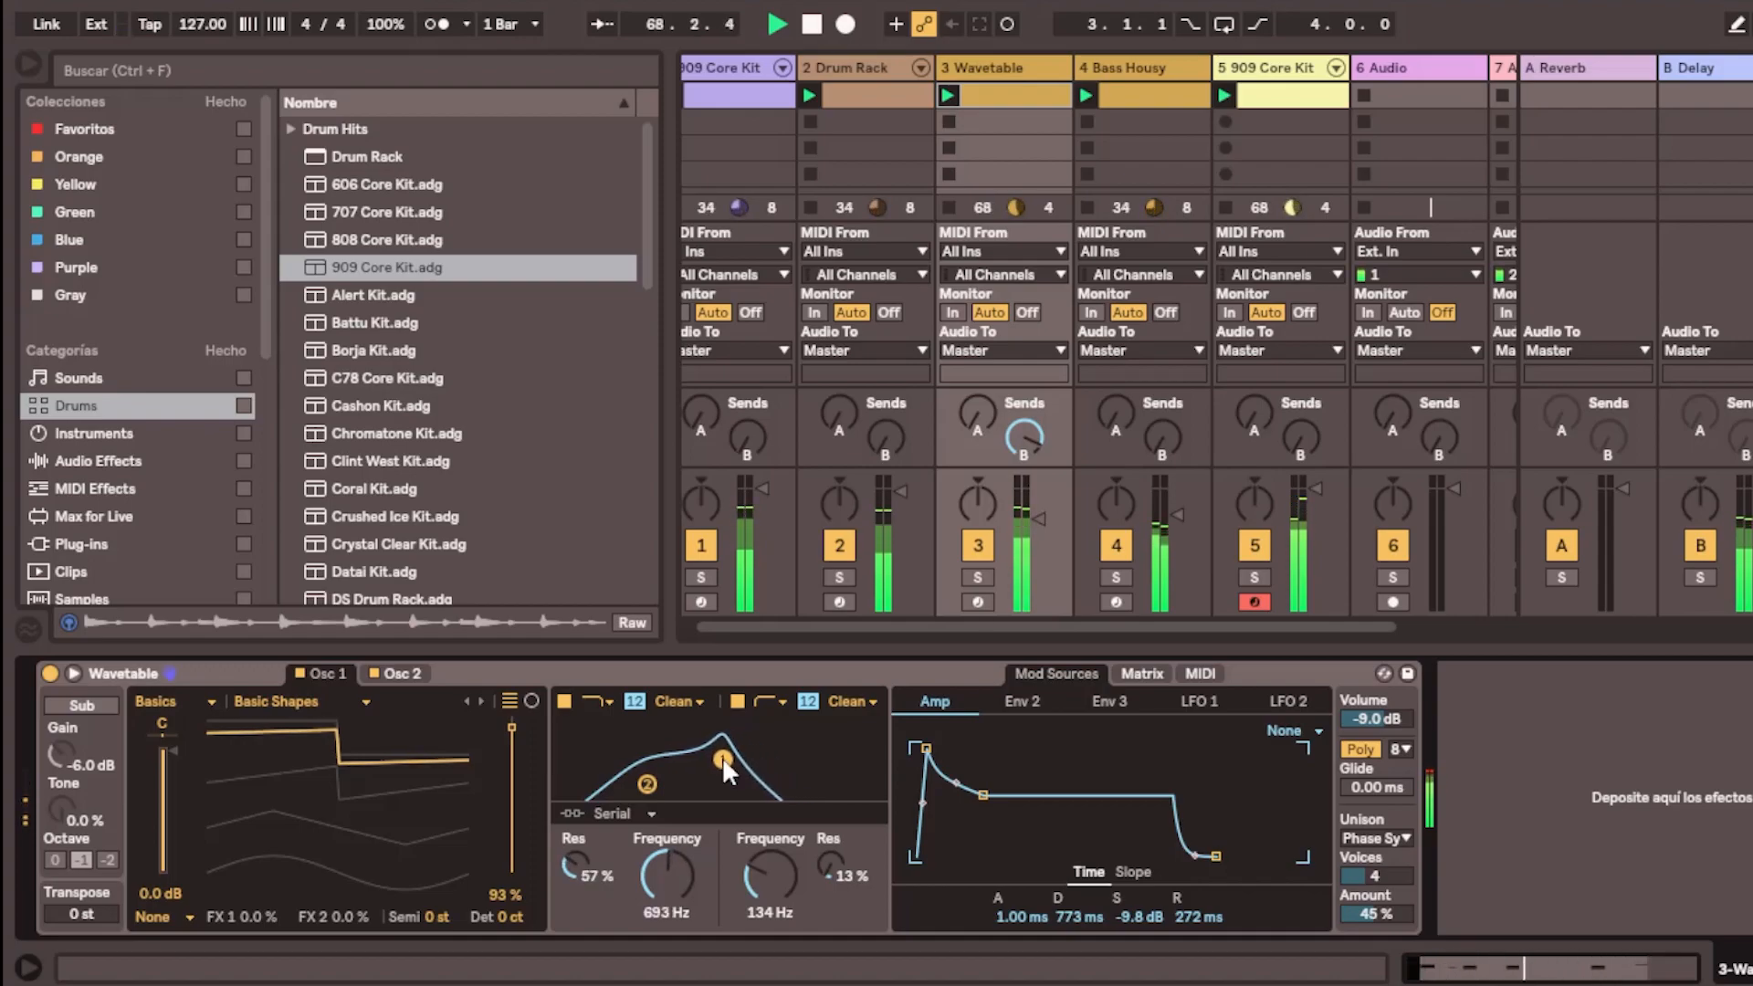
Extend the Wavetable clip's loop length to two bars and duplicate the first bar's notes into bar 2
click(1549, 968)
drag(272, 564, 272, 553)
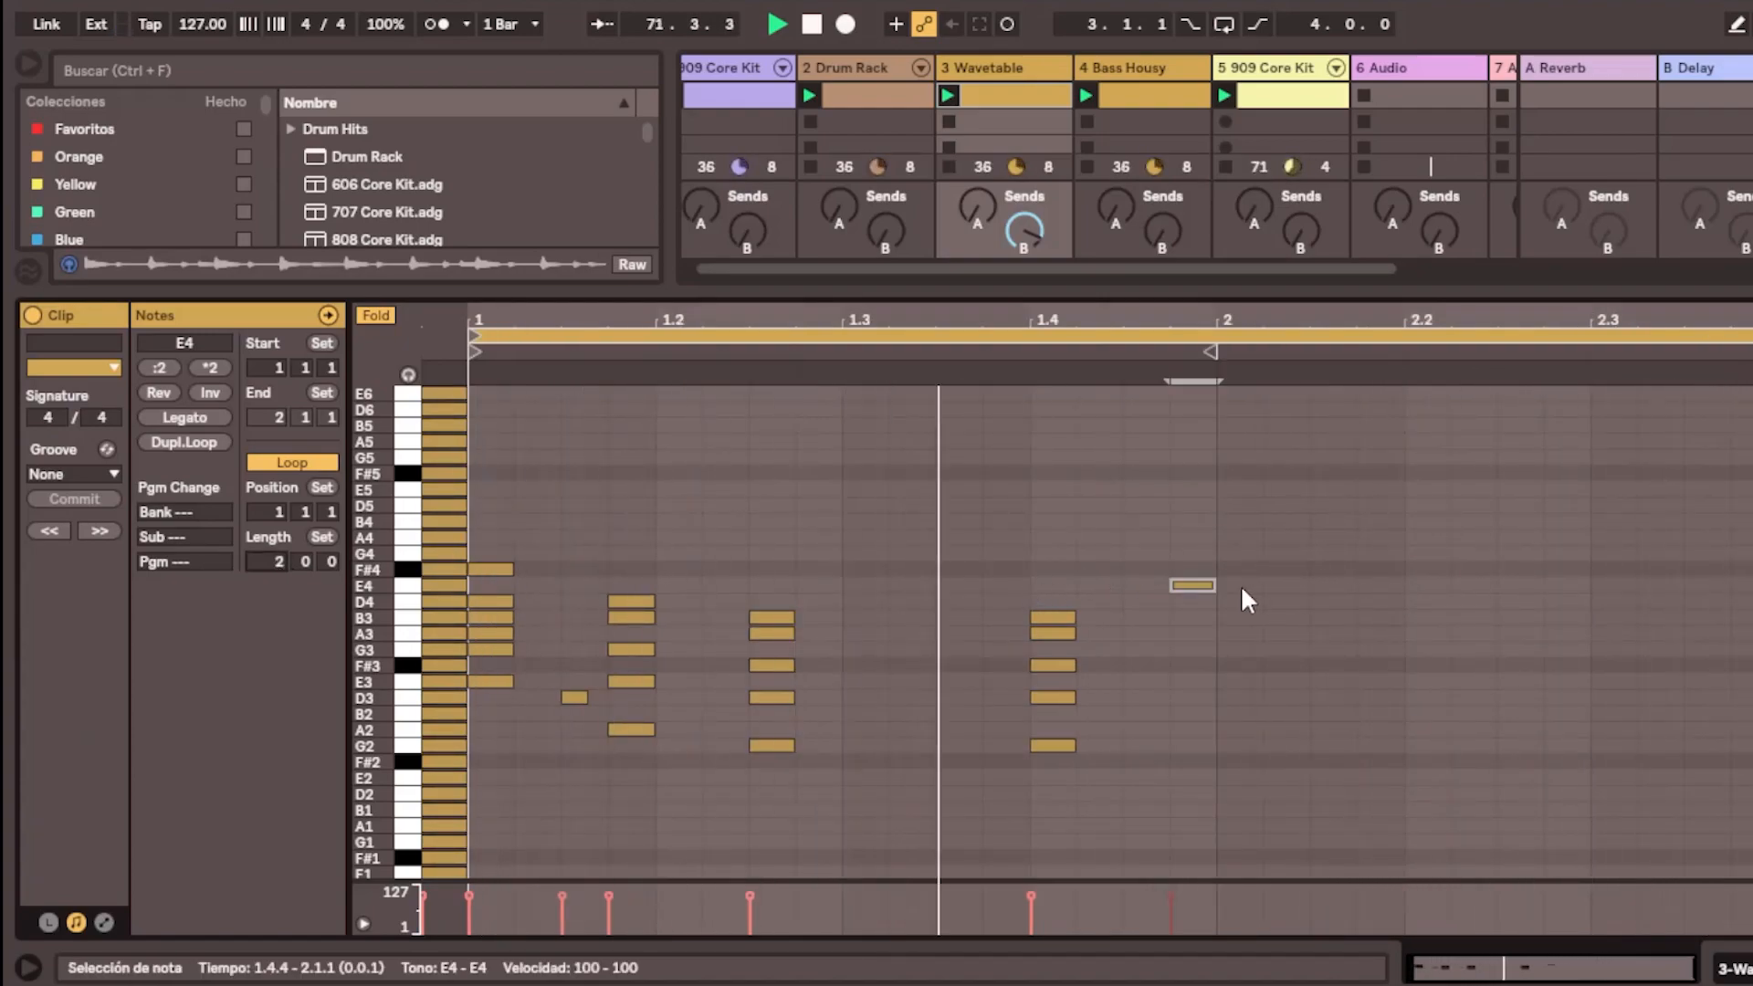
drag(1217, 535, 469, 760)
key(ctrl+d)
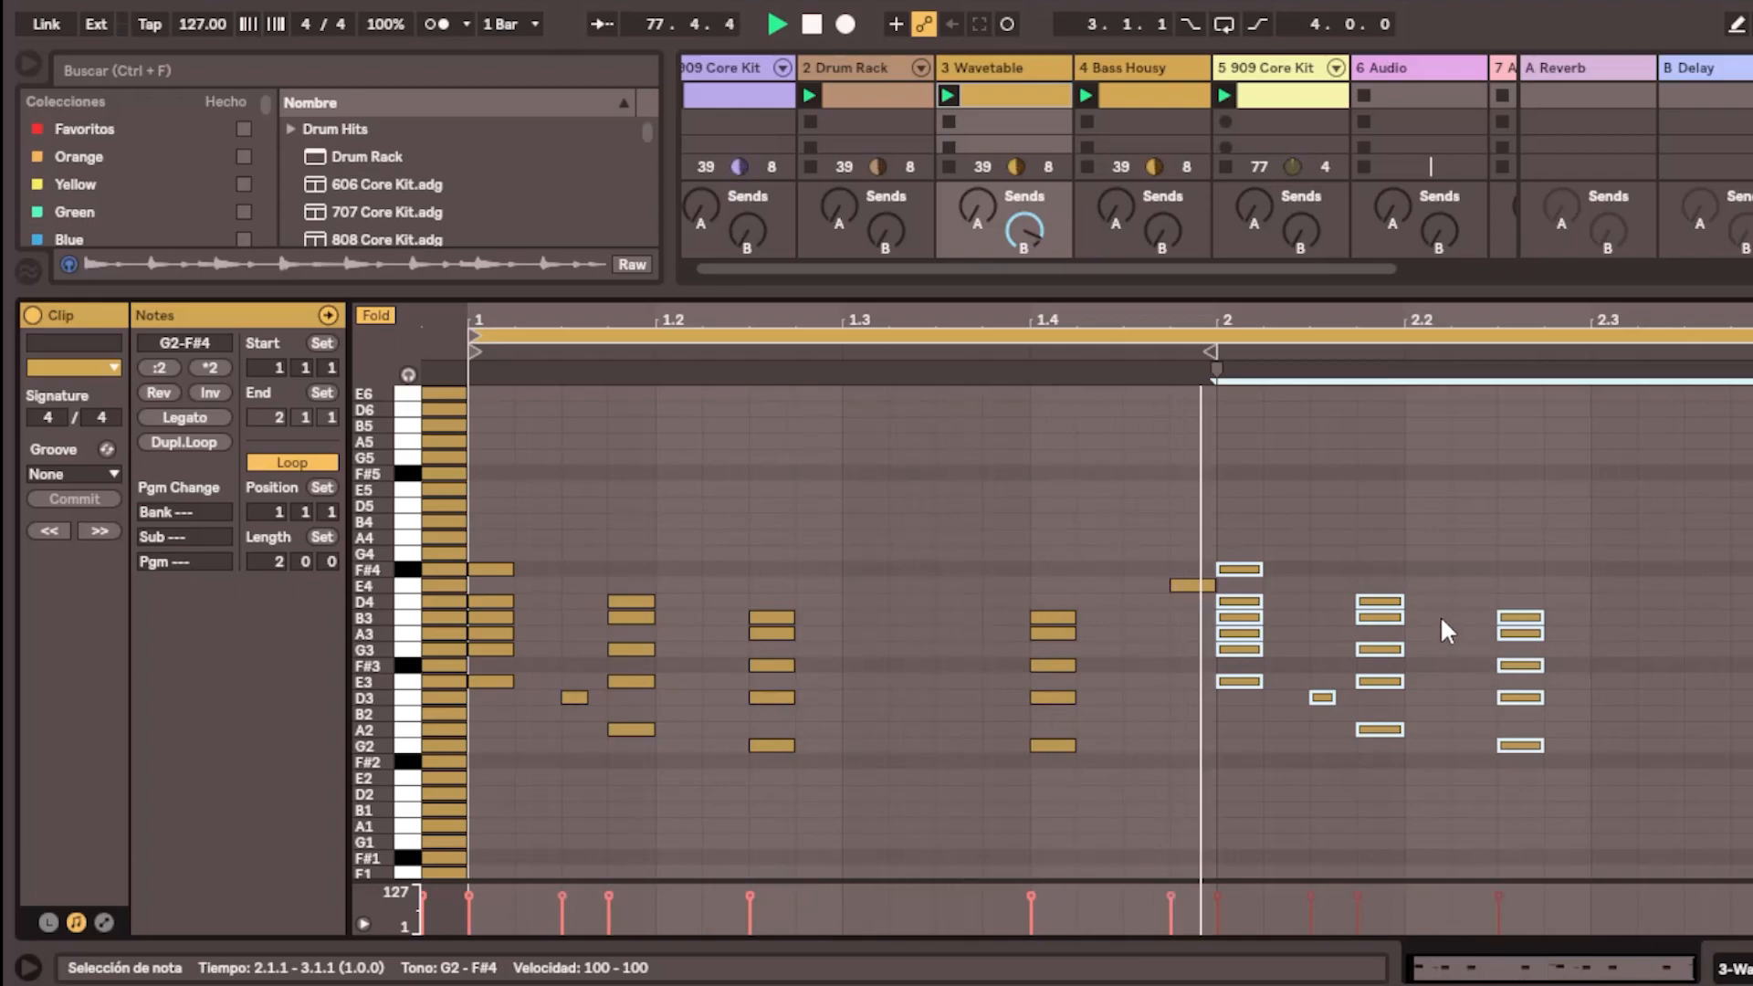
Add a D4 note at 2.3.2 and shift the second bar's last G2-B3 chord to 2.4.3
double_click(1662, 601)
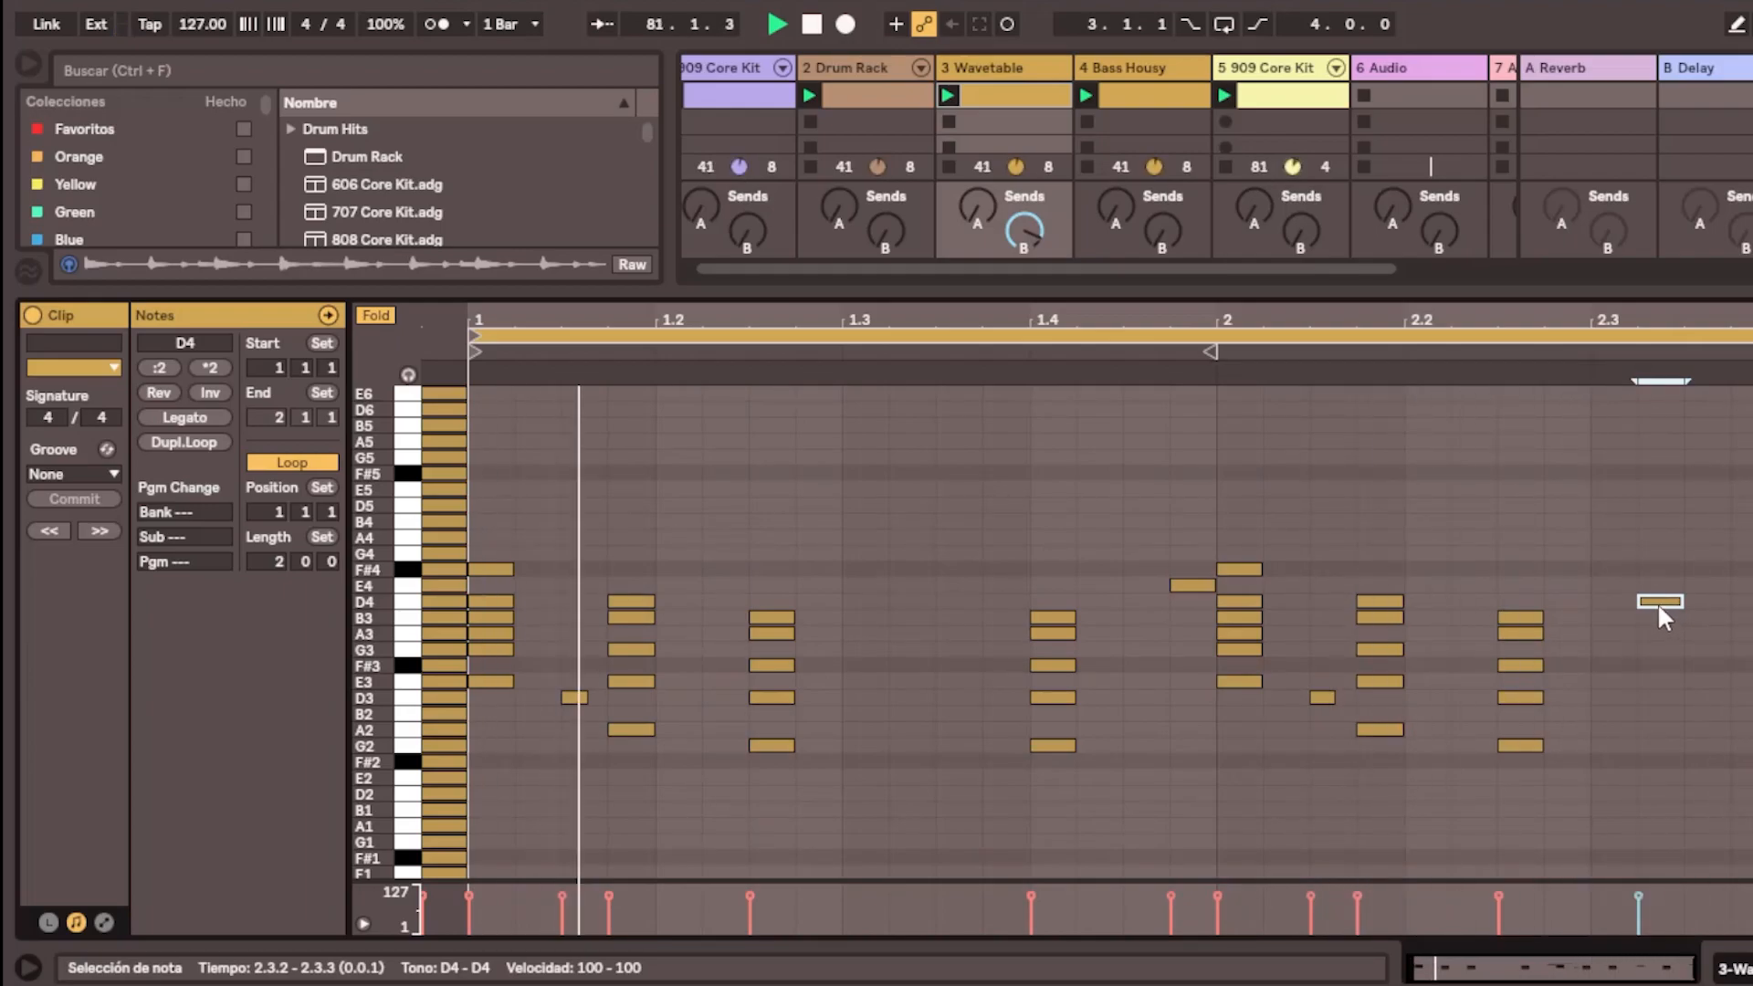
drag(1750, 598, 1751, 758)
key(Right)
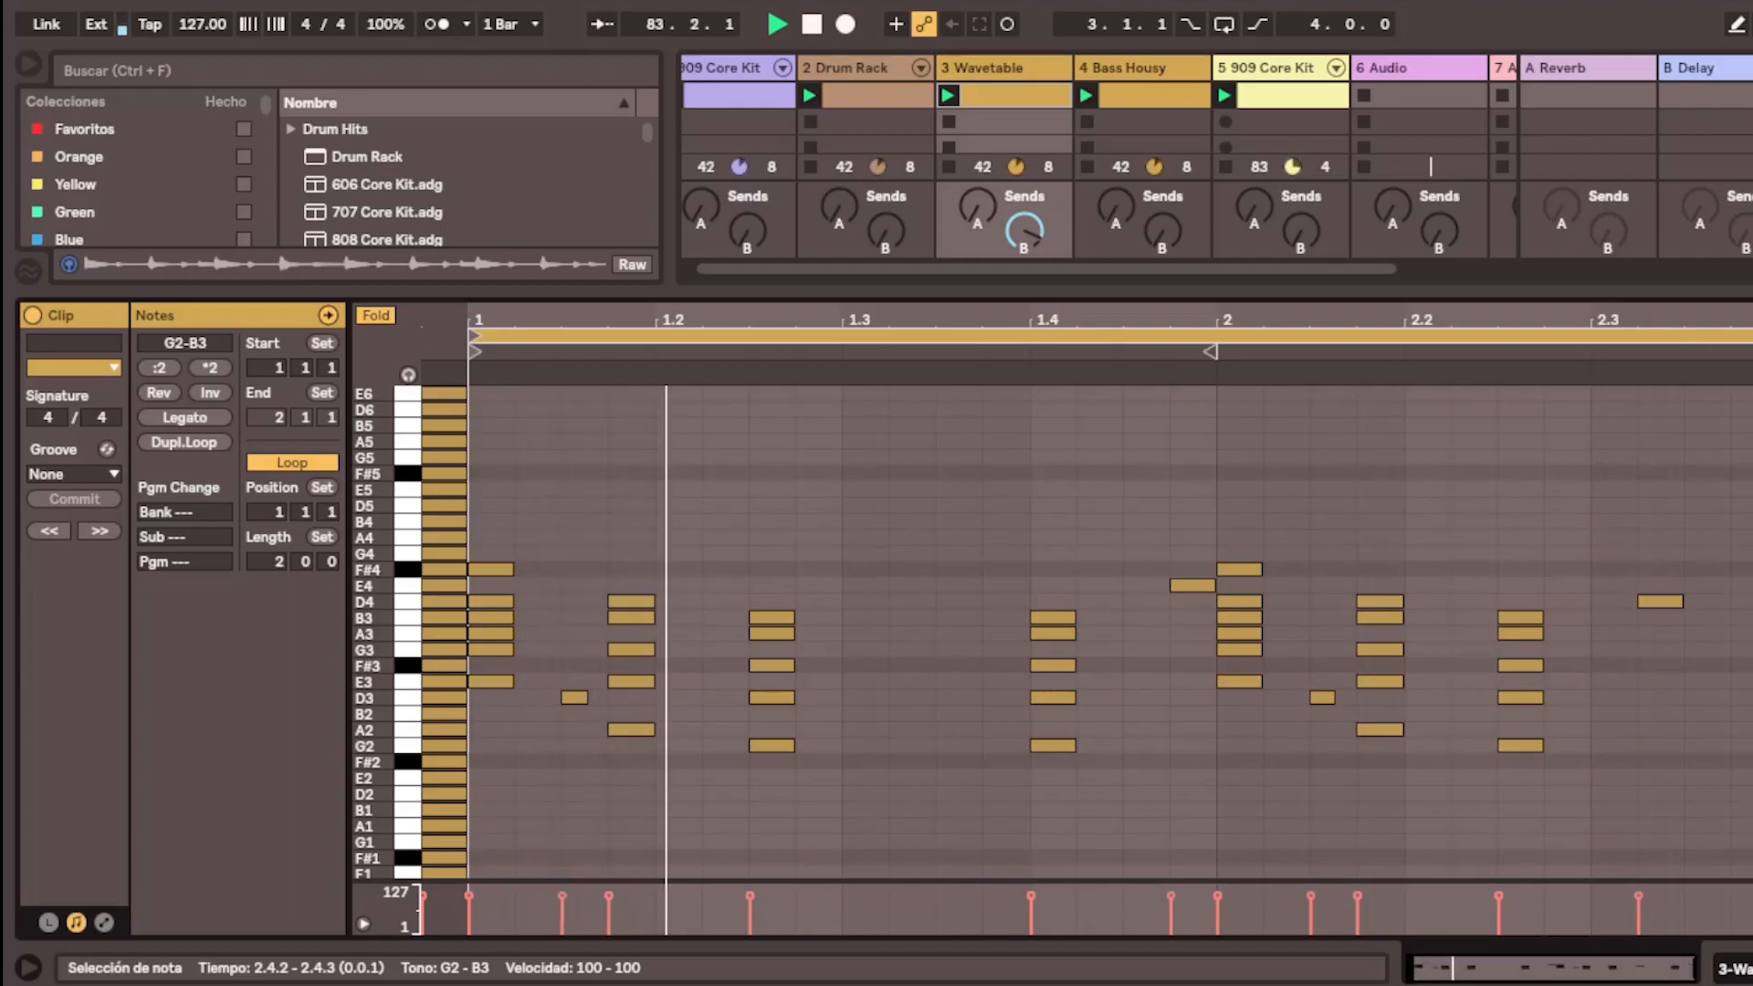
key(Right)
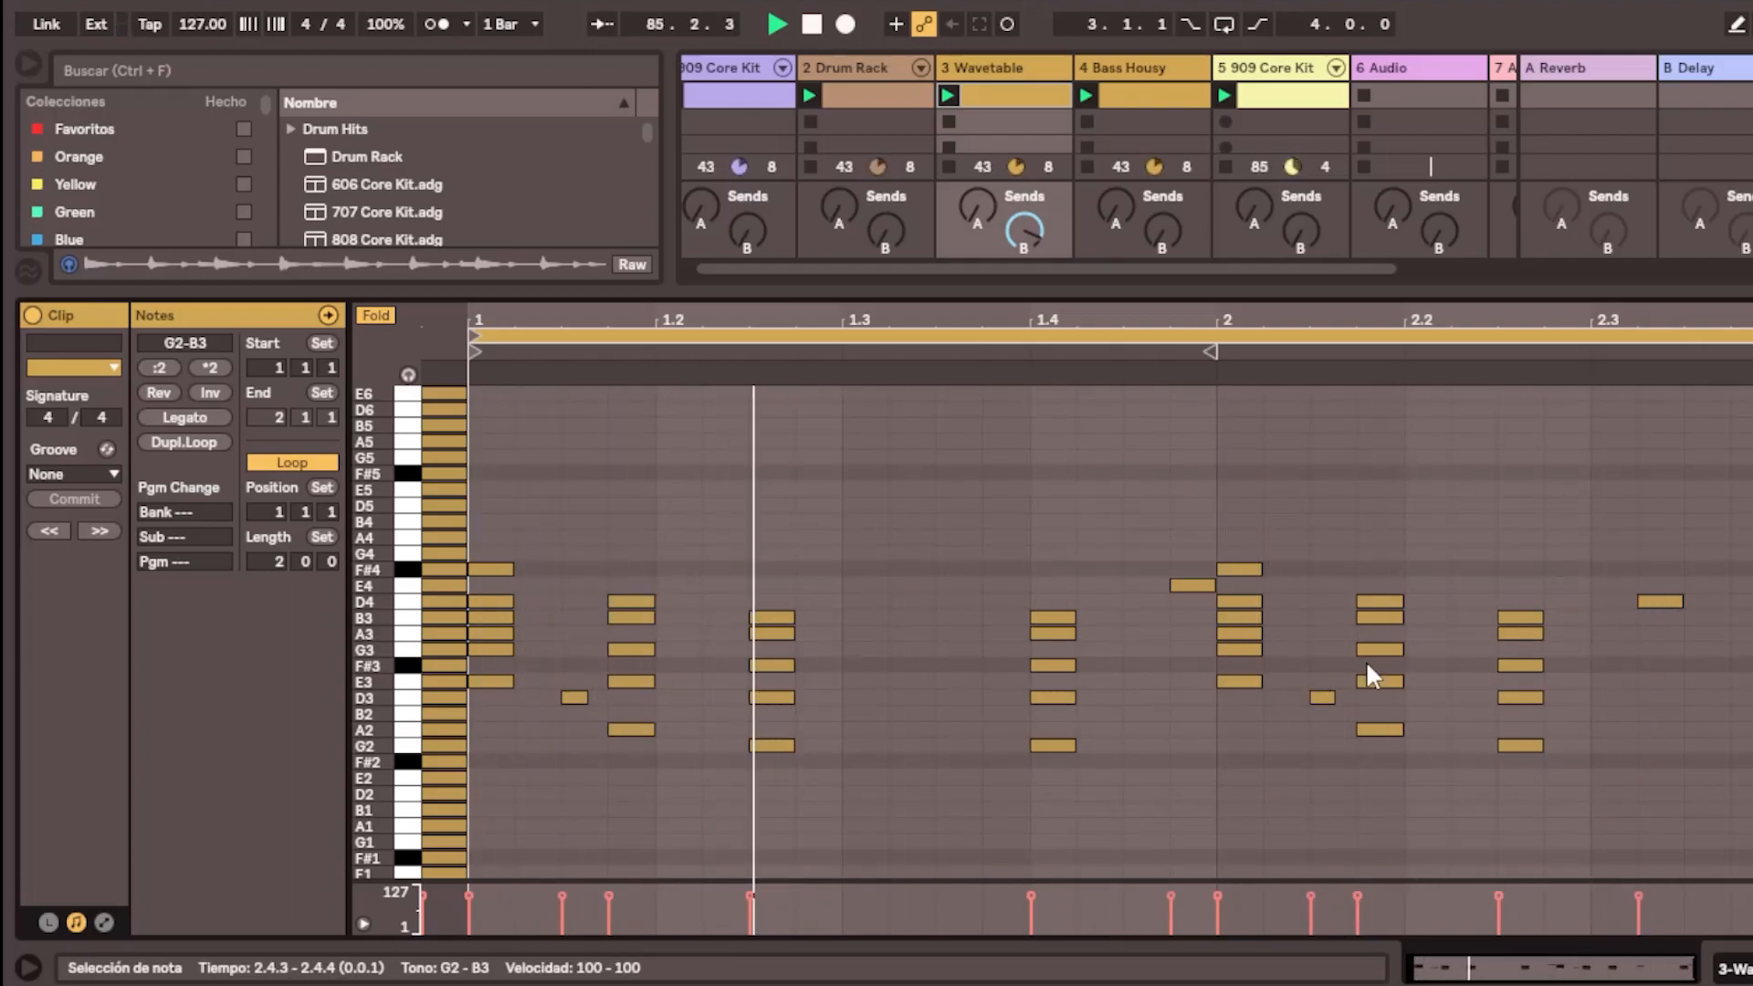
Delete the single D4 note at 2.3.2
drag(1016, 568, 1043, 741)
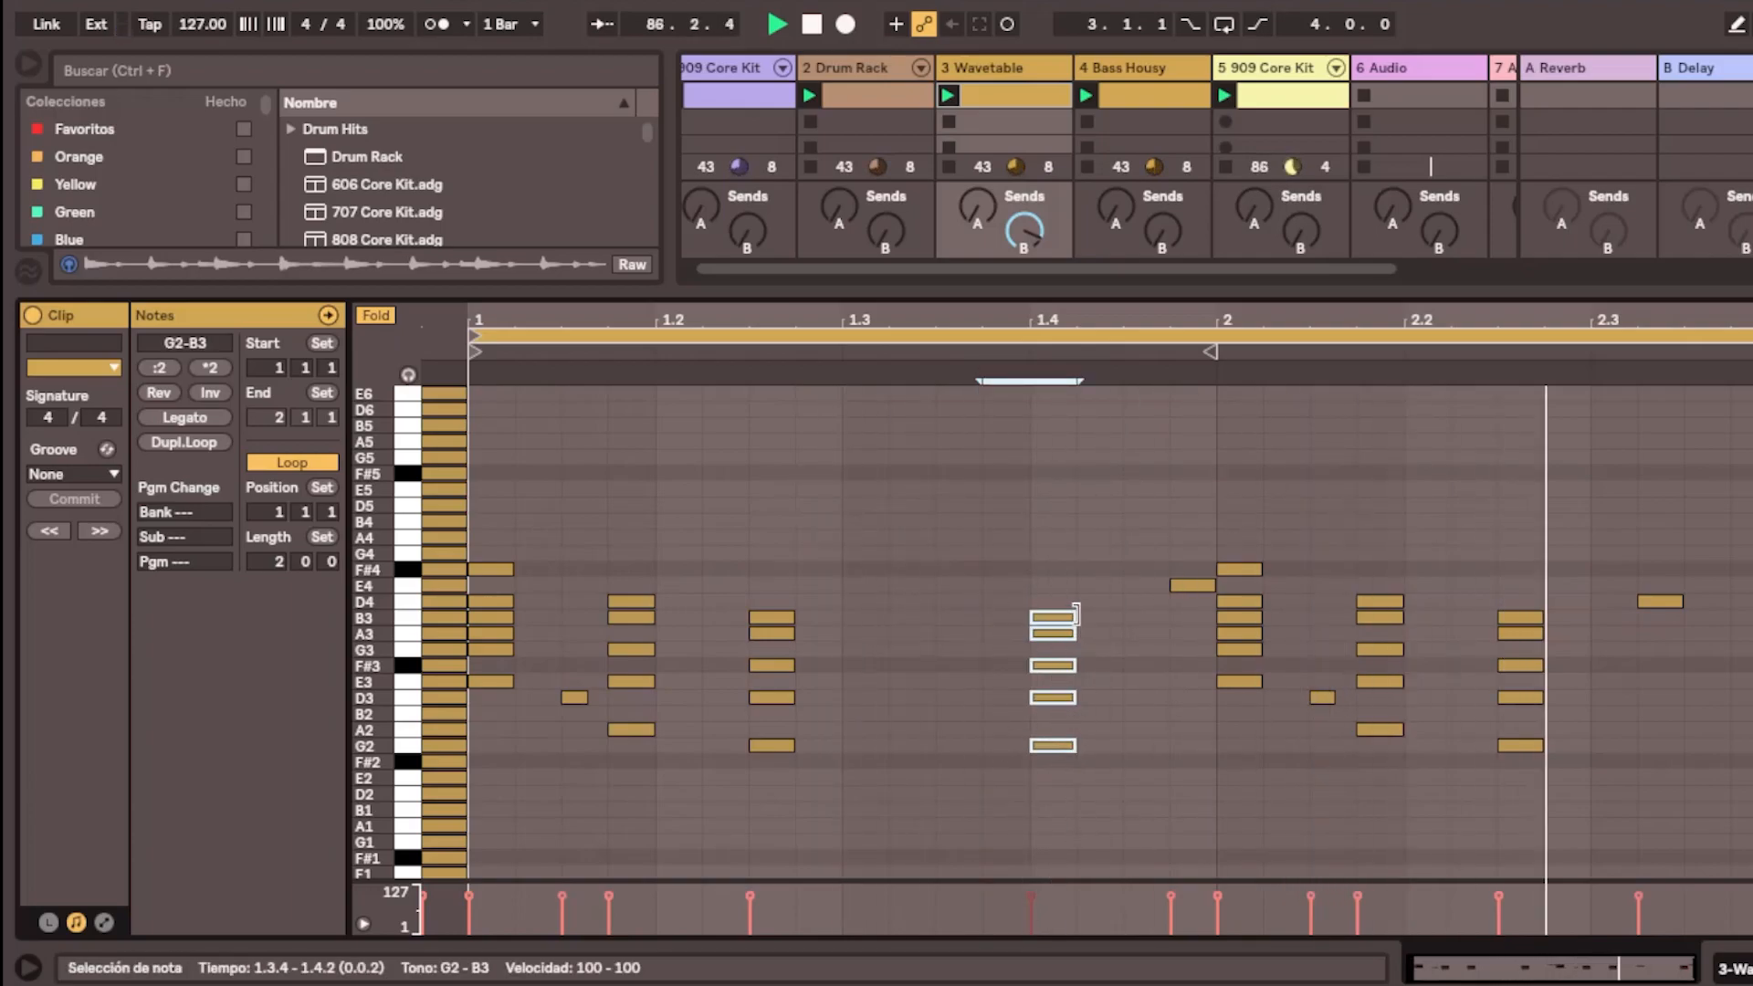
drag(1620, 554, 1743, 714)
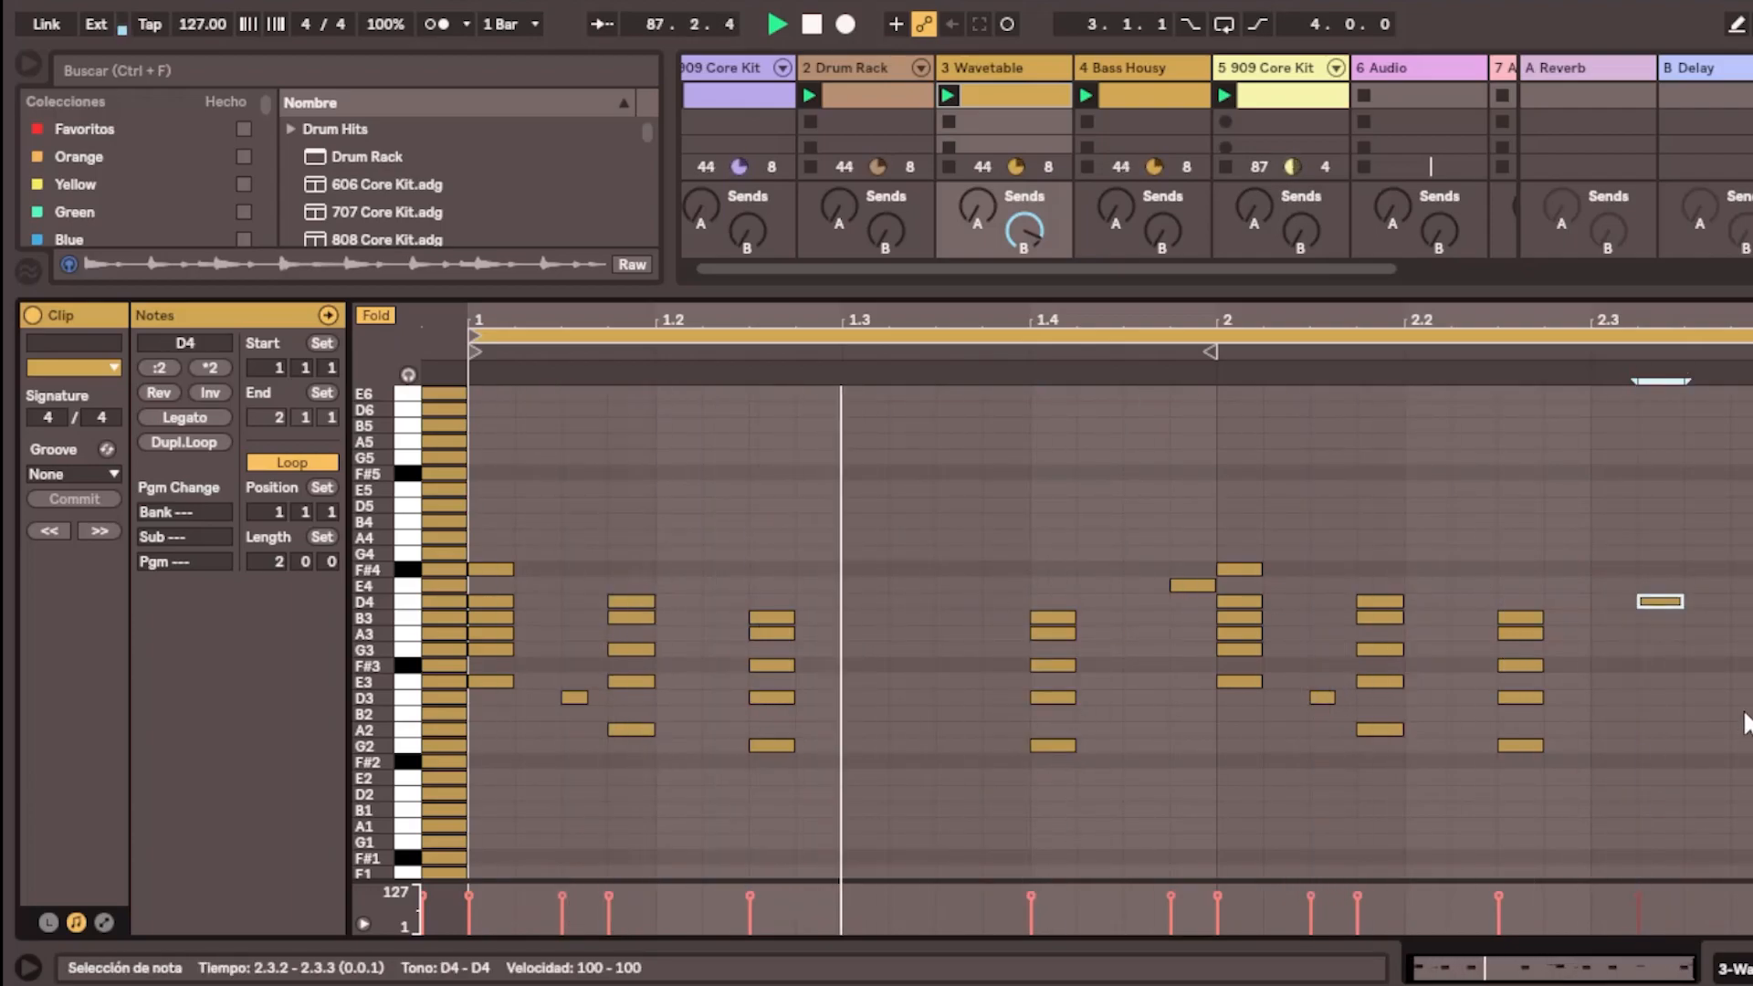
key(Delete)
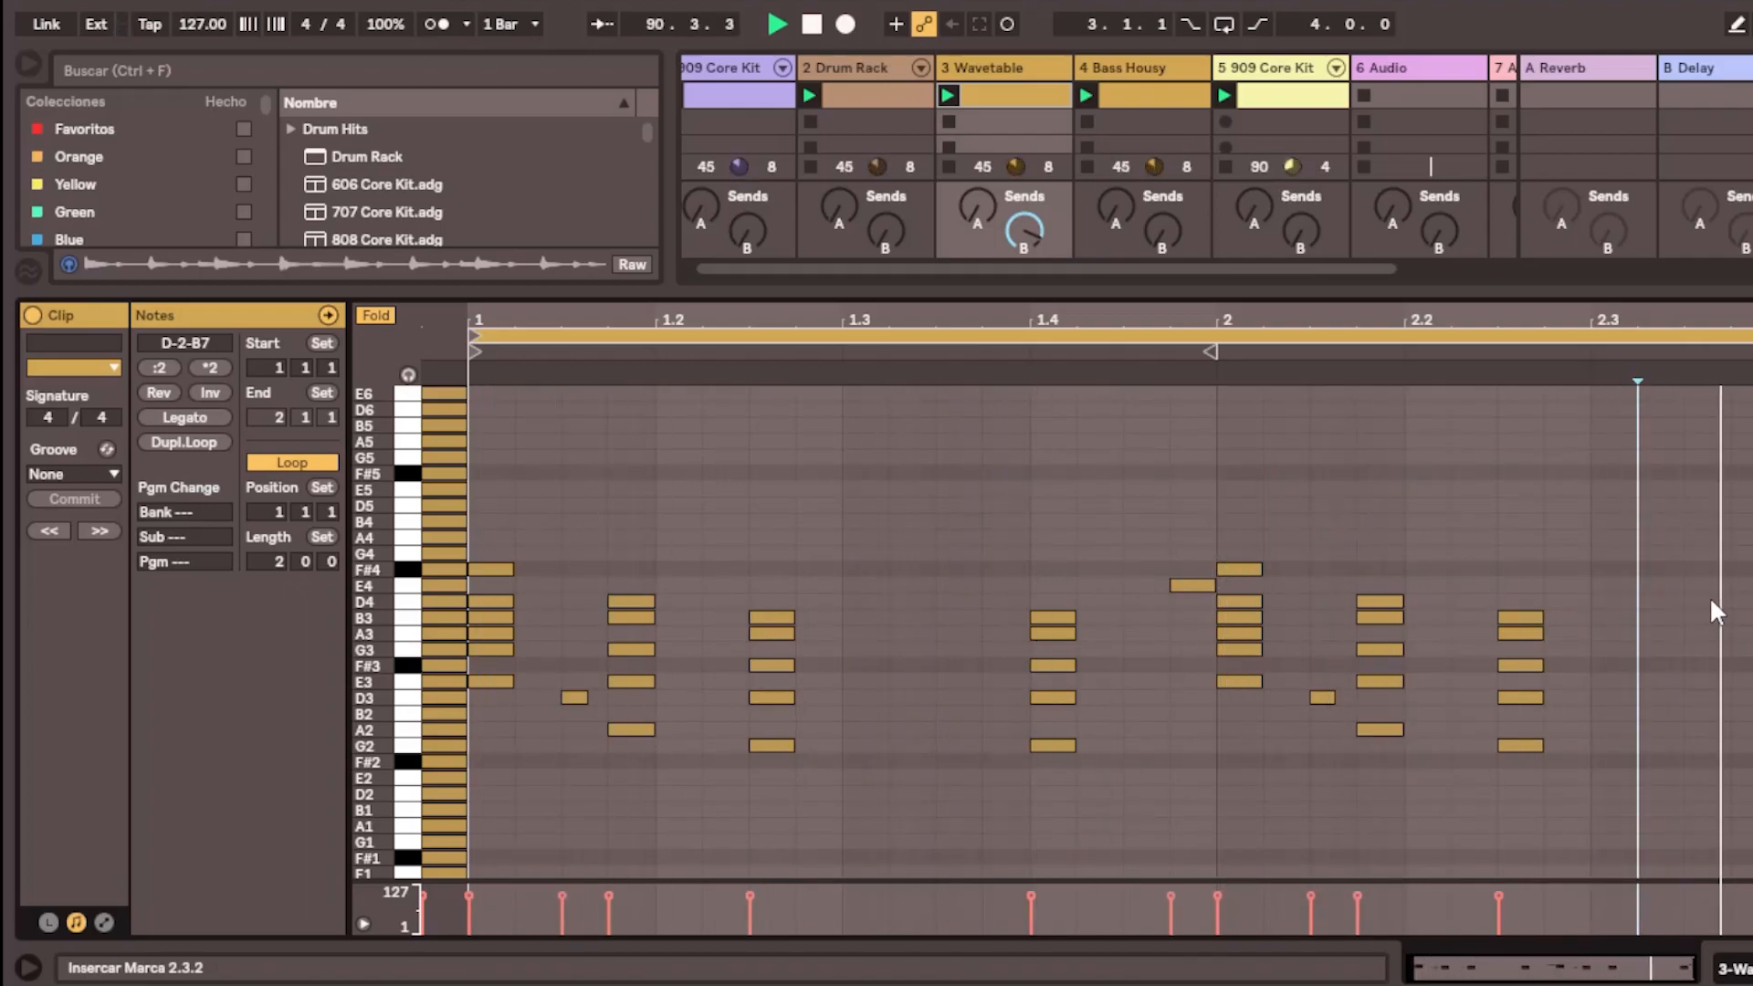
Build a chord at 2.3.4 from the notes D4, A3, F#3, E3, D3 and B2
double_click(1740, 604)
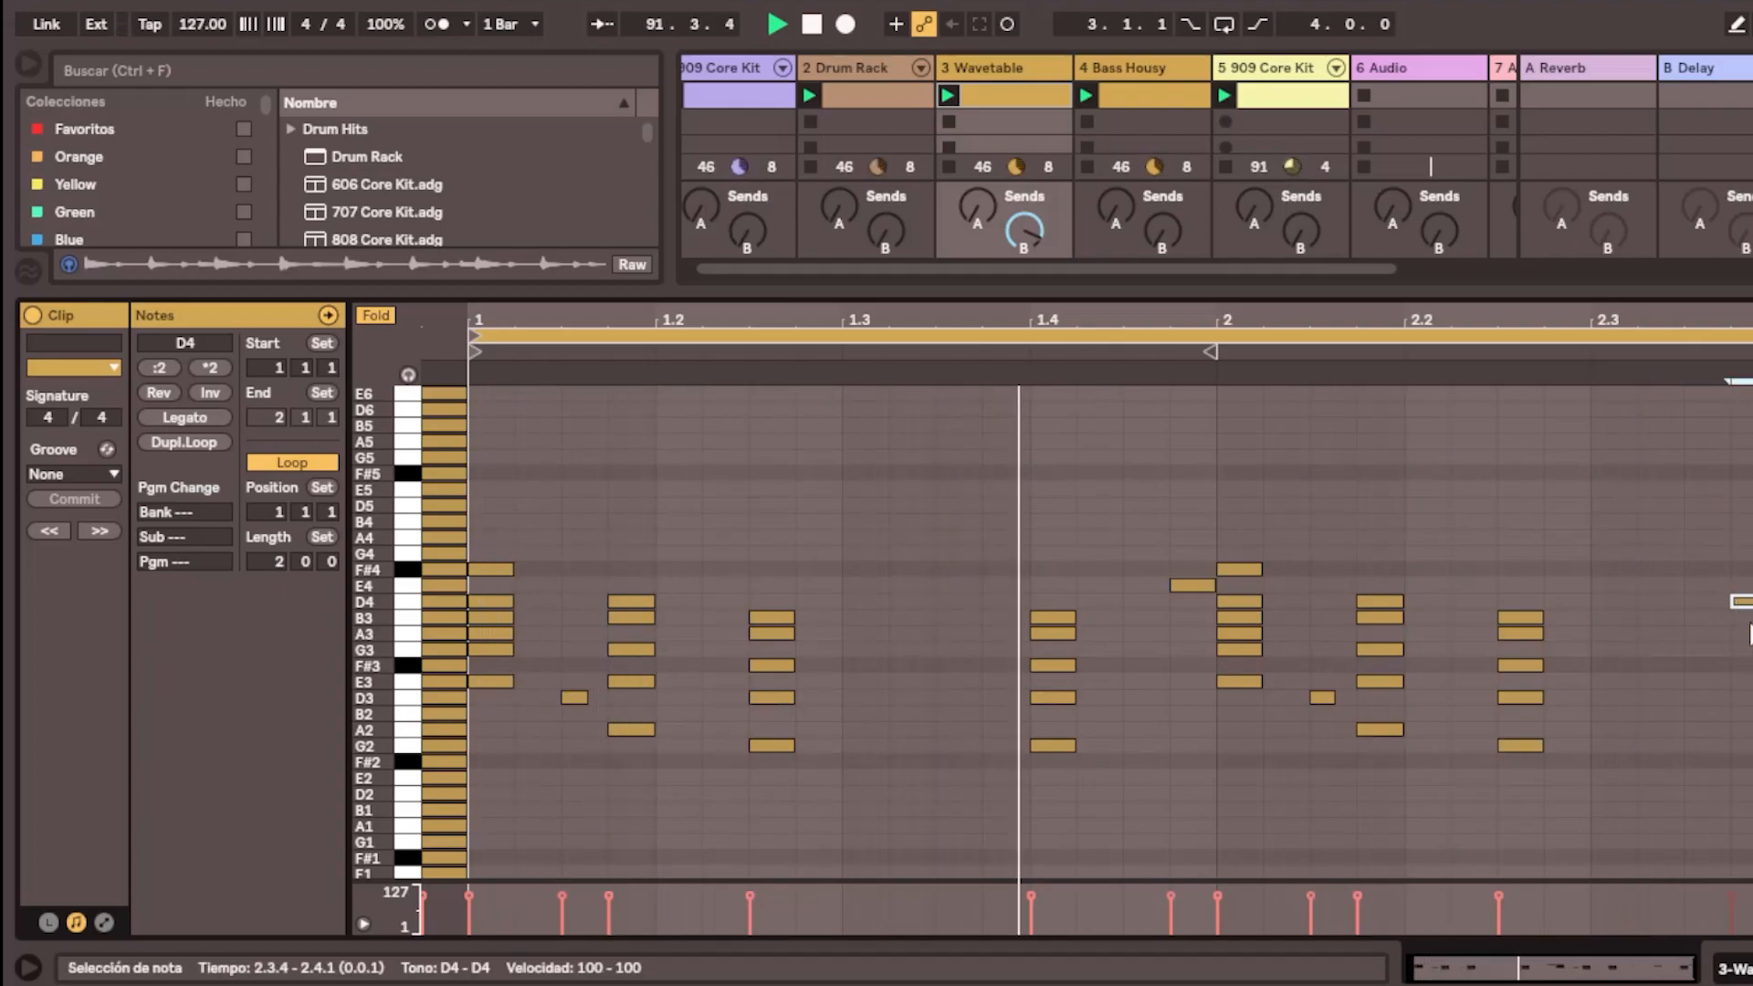
click(1747, 646)
double_click(1745, 634)
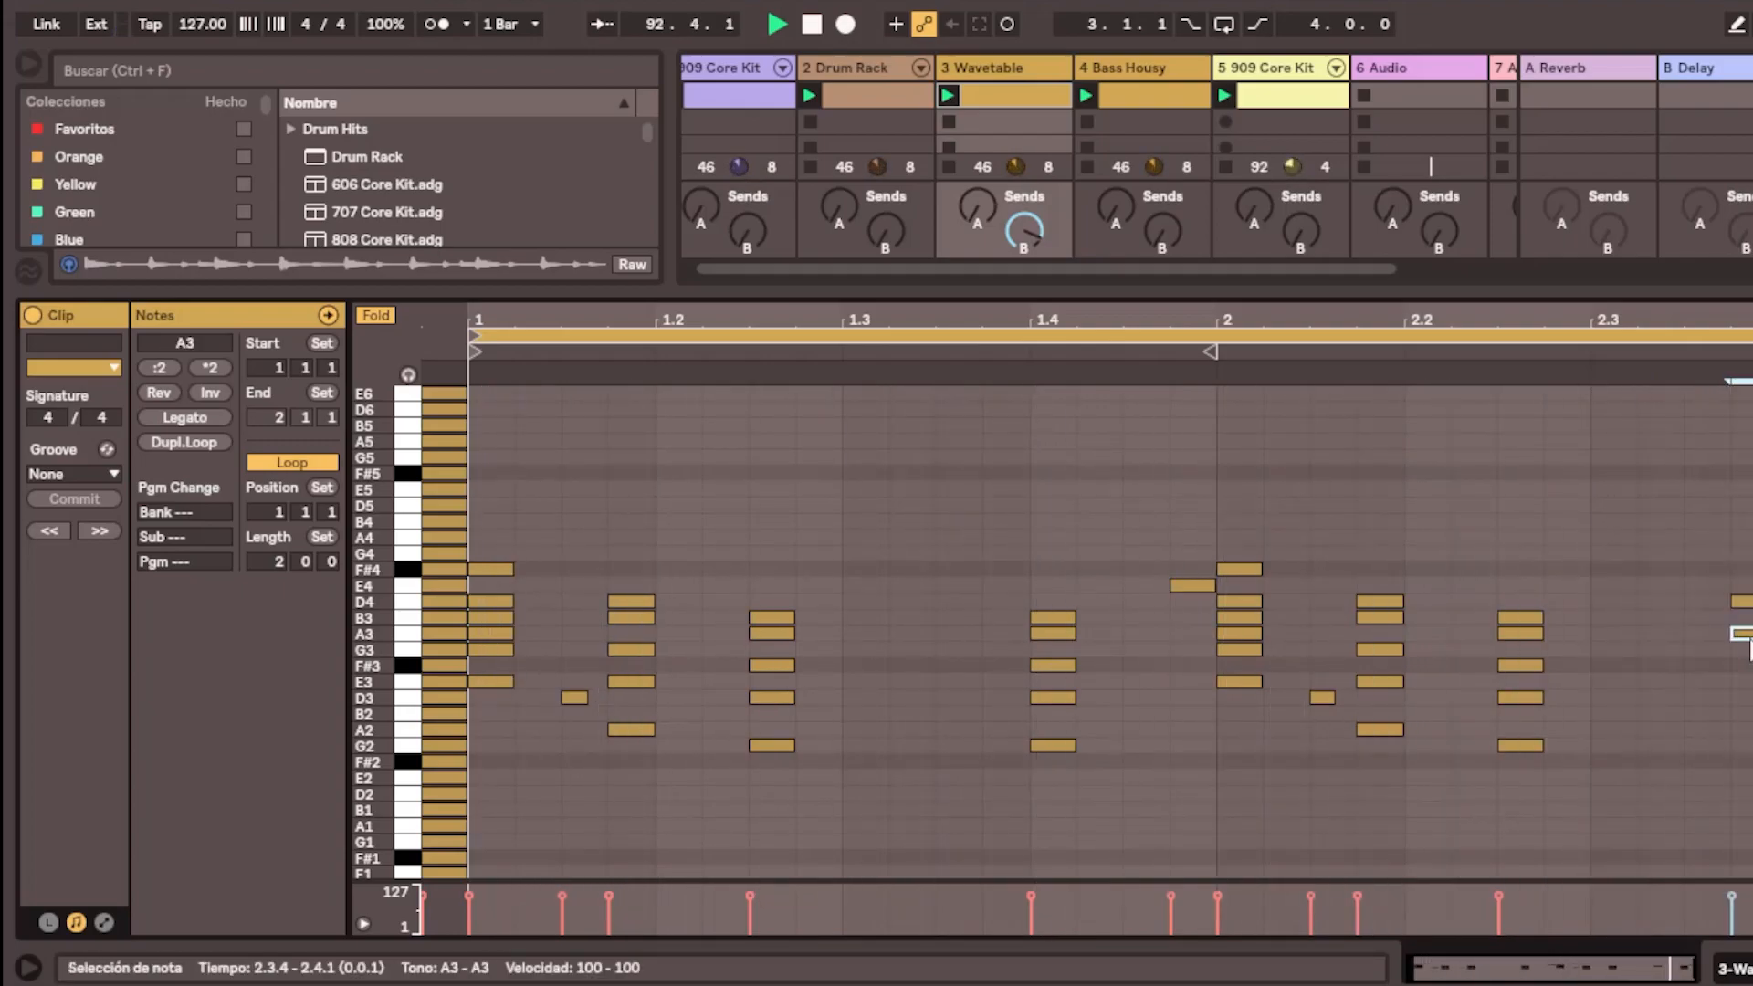
double_click(1750, 668)
click(1752, 694)
double_click(1744, 698)
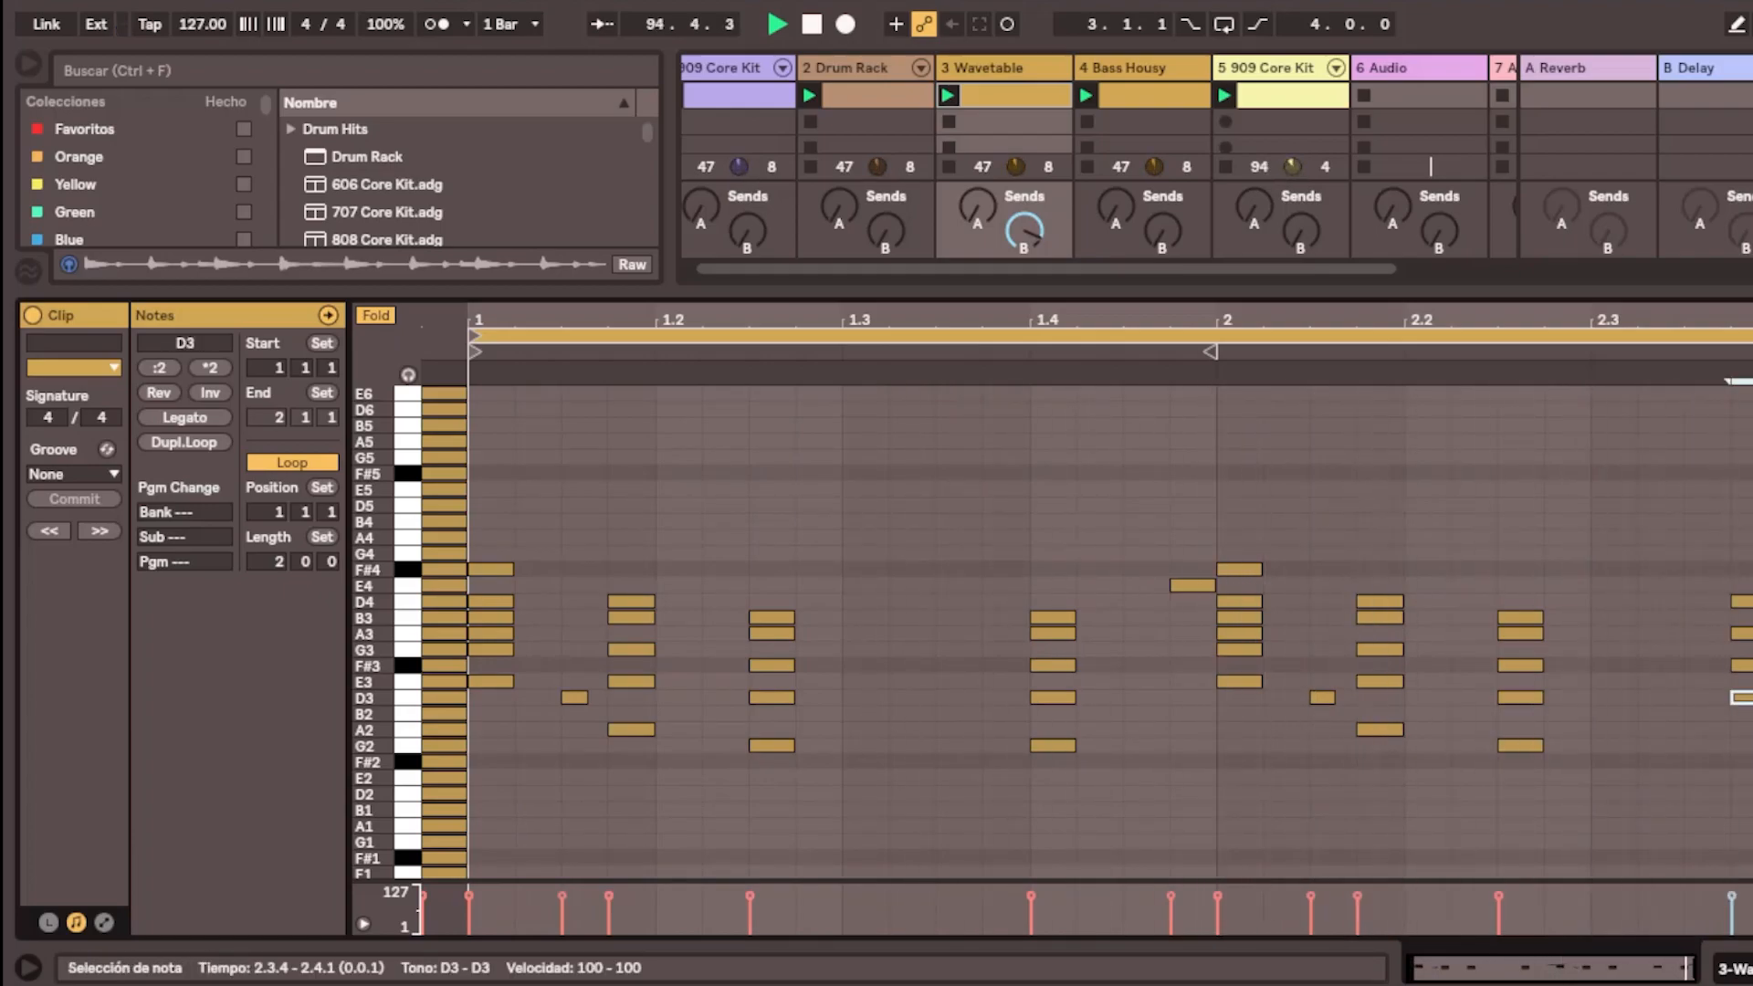
double_click(1743, 714)
double_click(1744, 682)
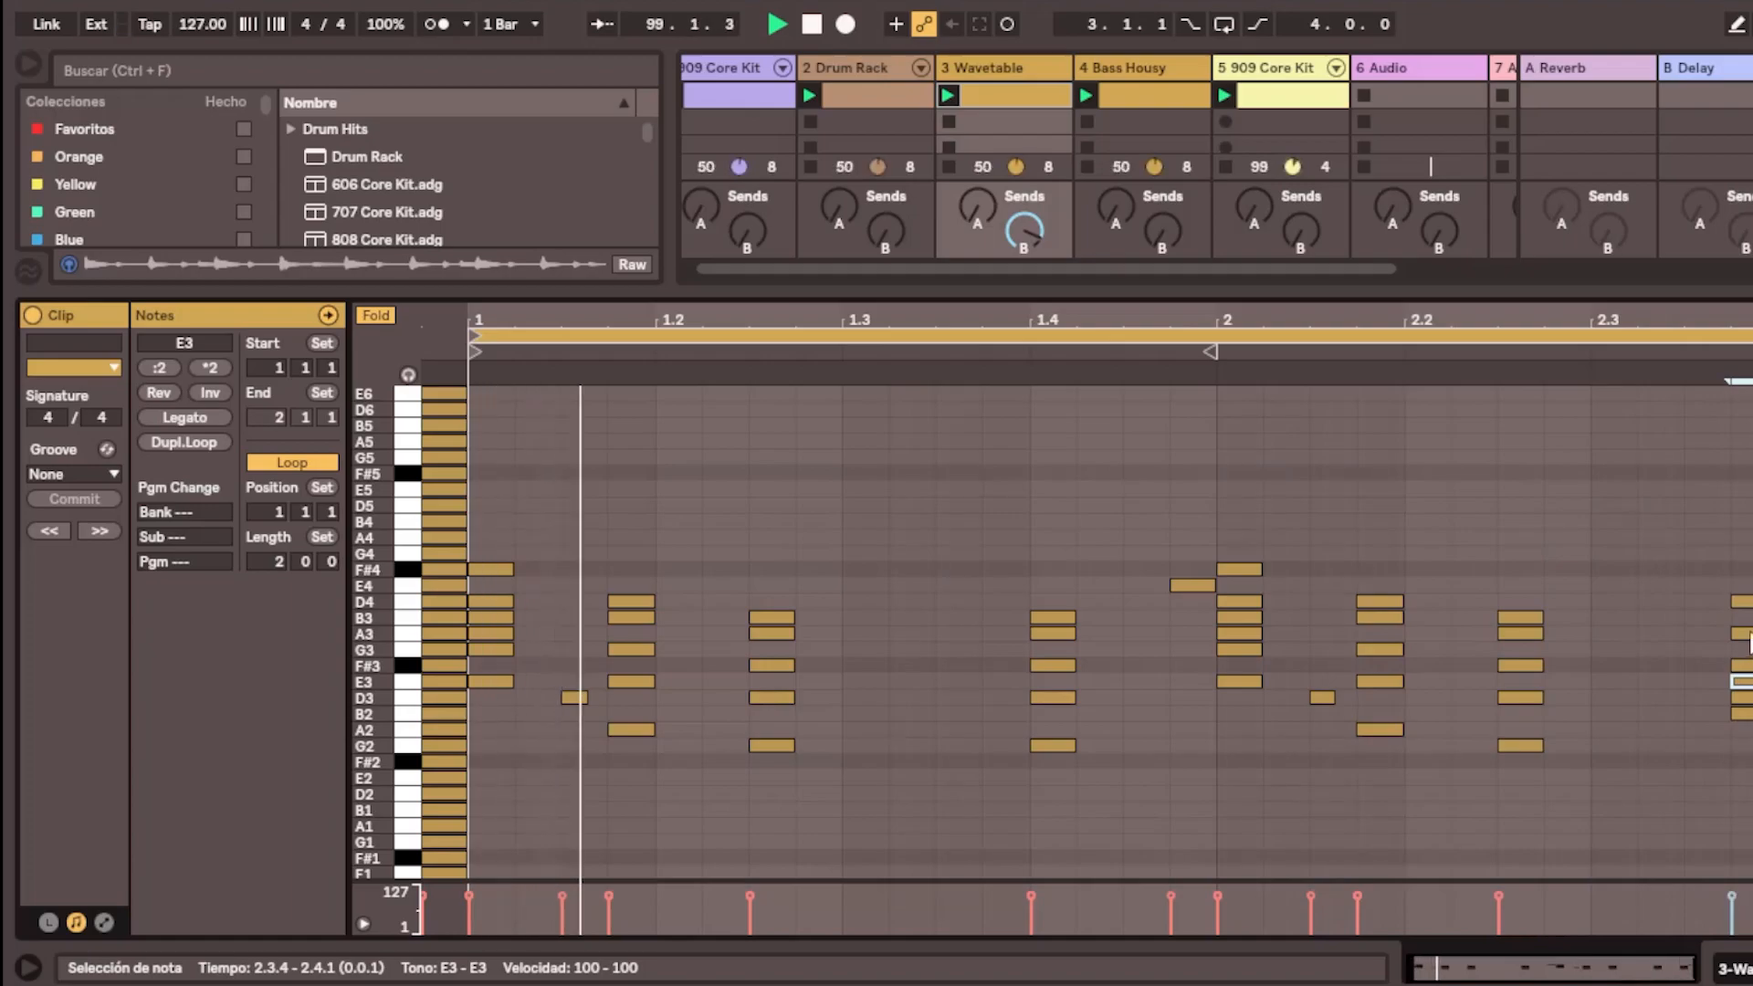
Shorten the chord notes at 2.3.4 to less than a sixteenth and copy the chord to 2.4.1
click(1746, 602)
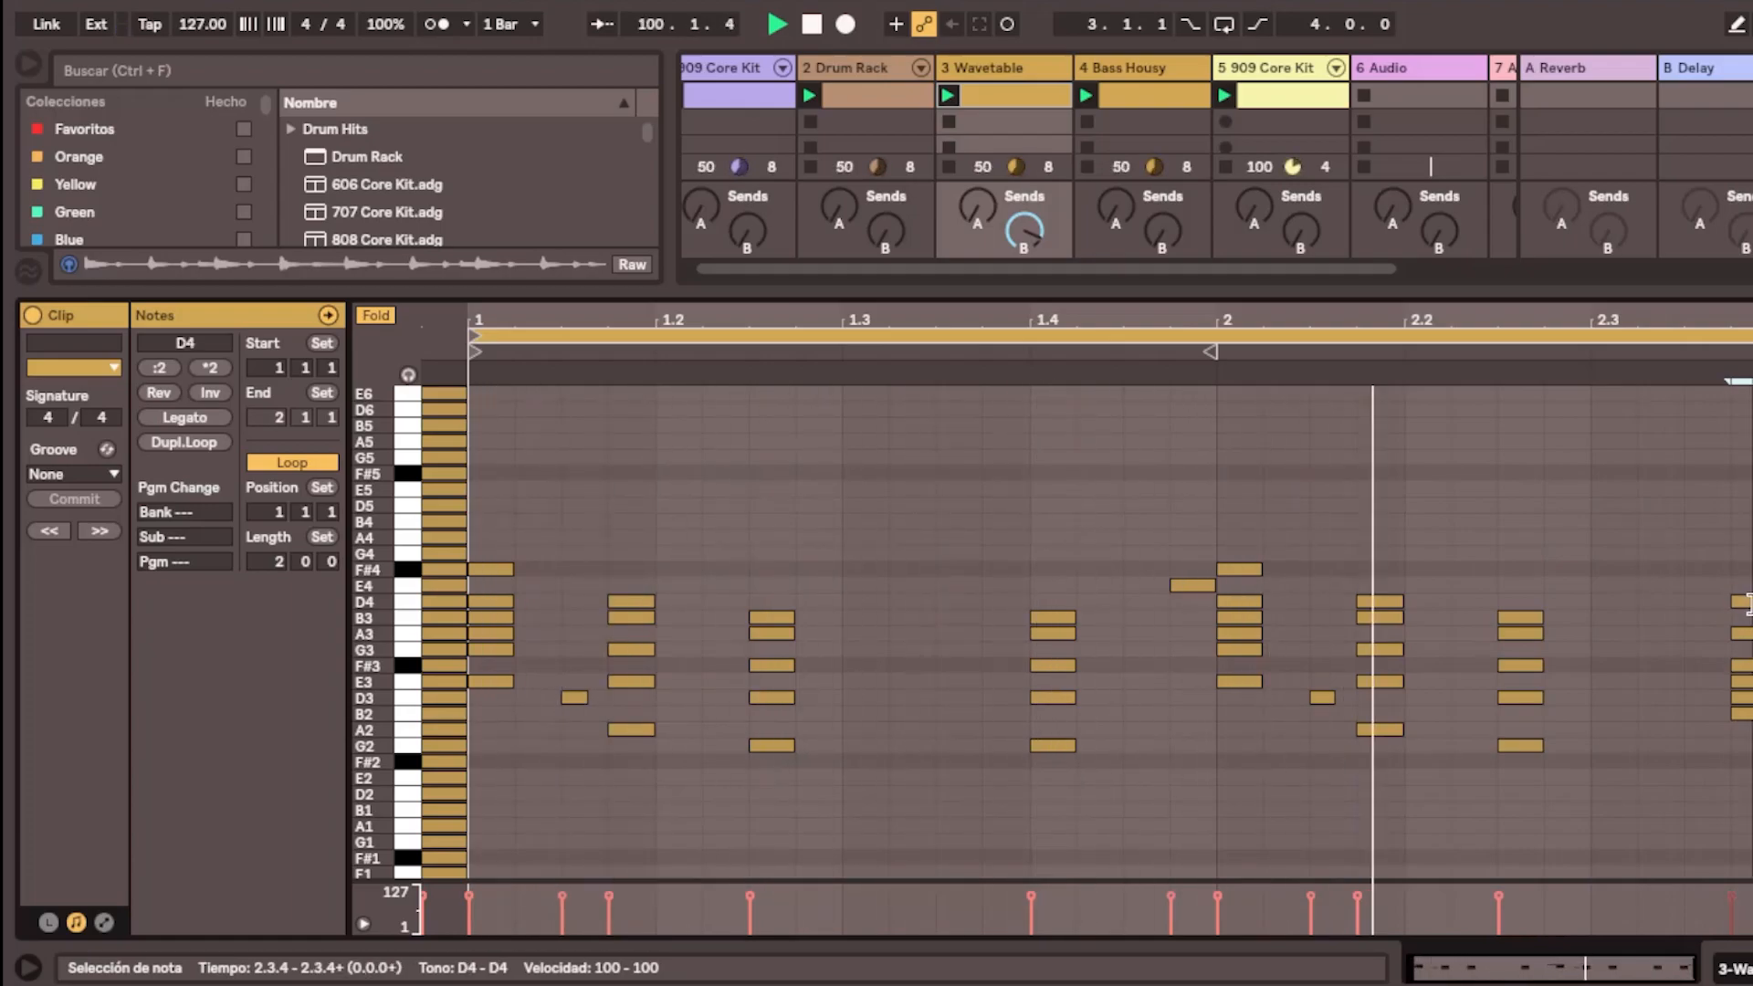
drag(1751, 581, 1745, 719)
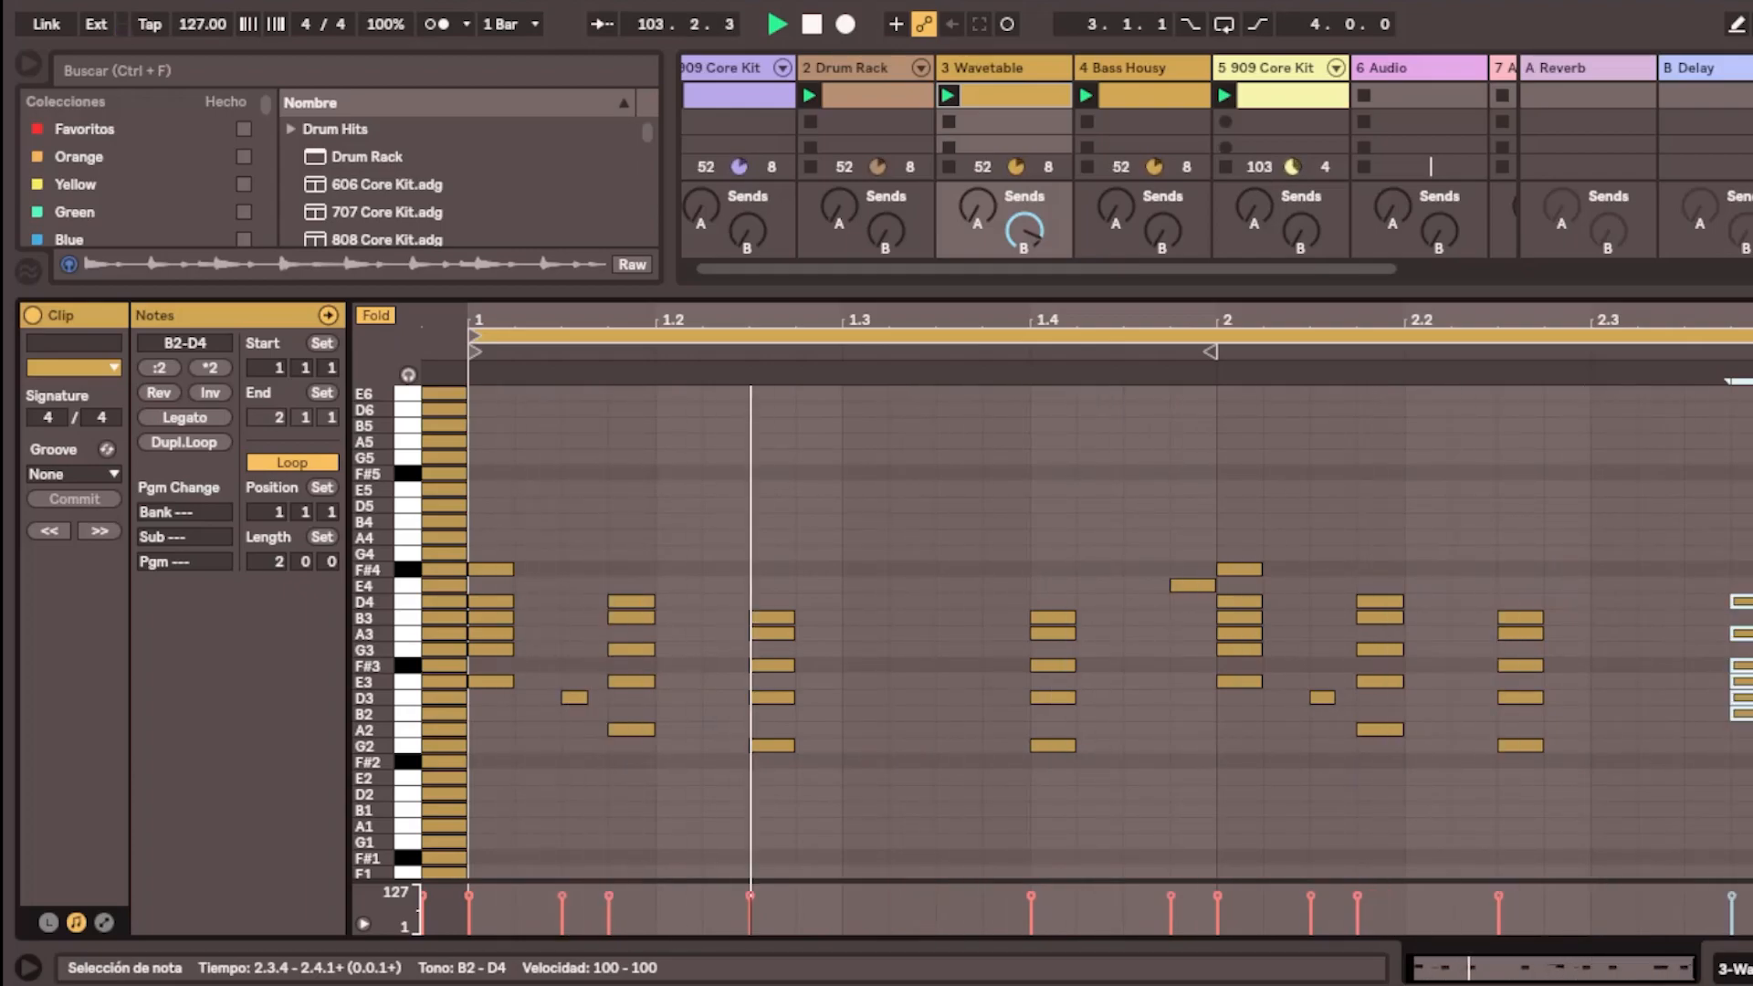
drag(1749, 665, 1752, 666)
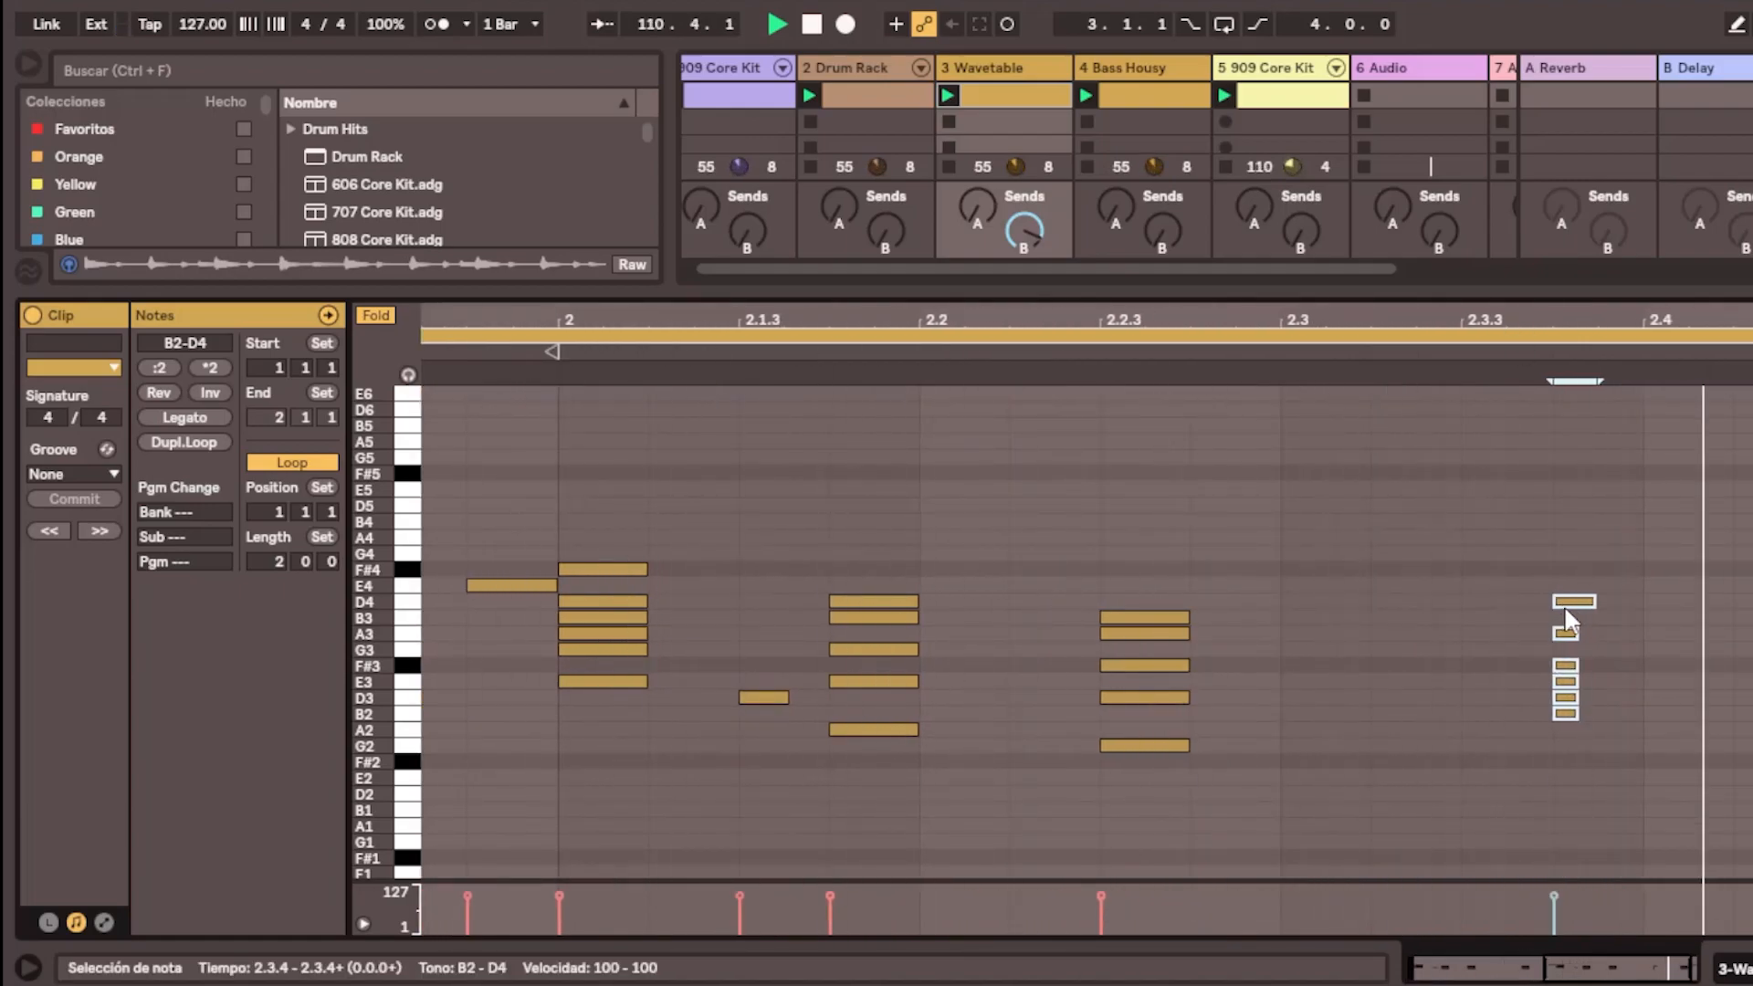
drag(1563, 605, 1660, 599)
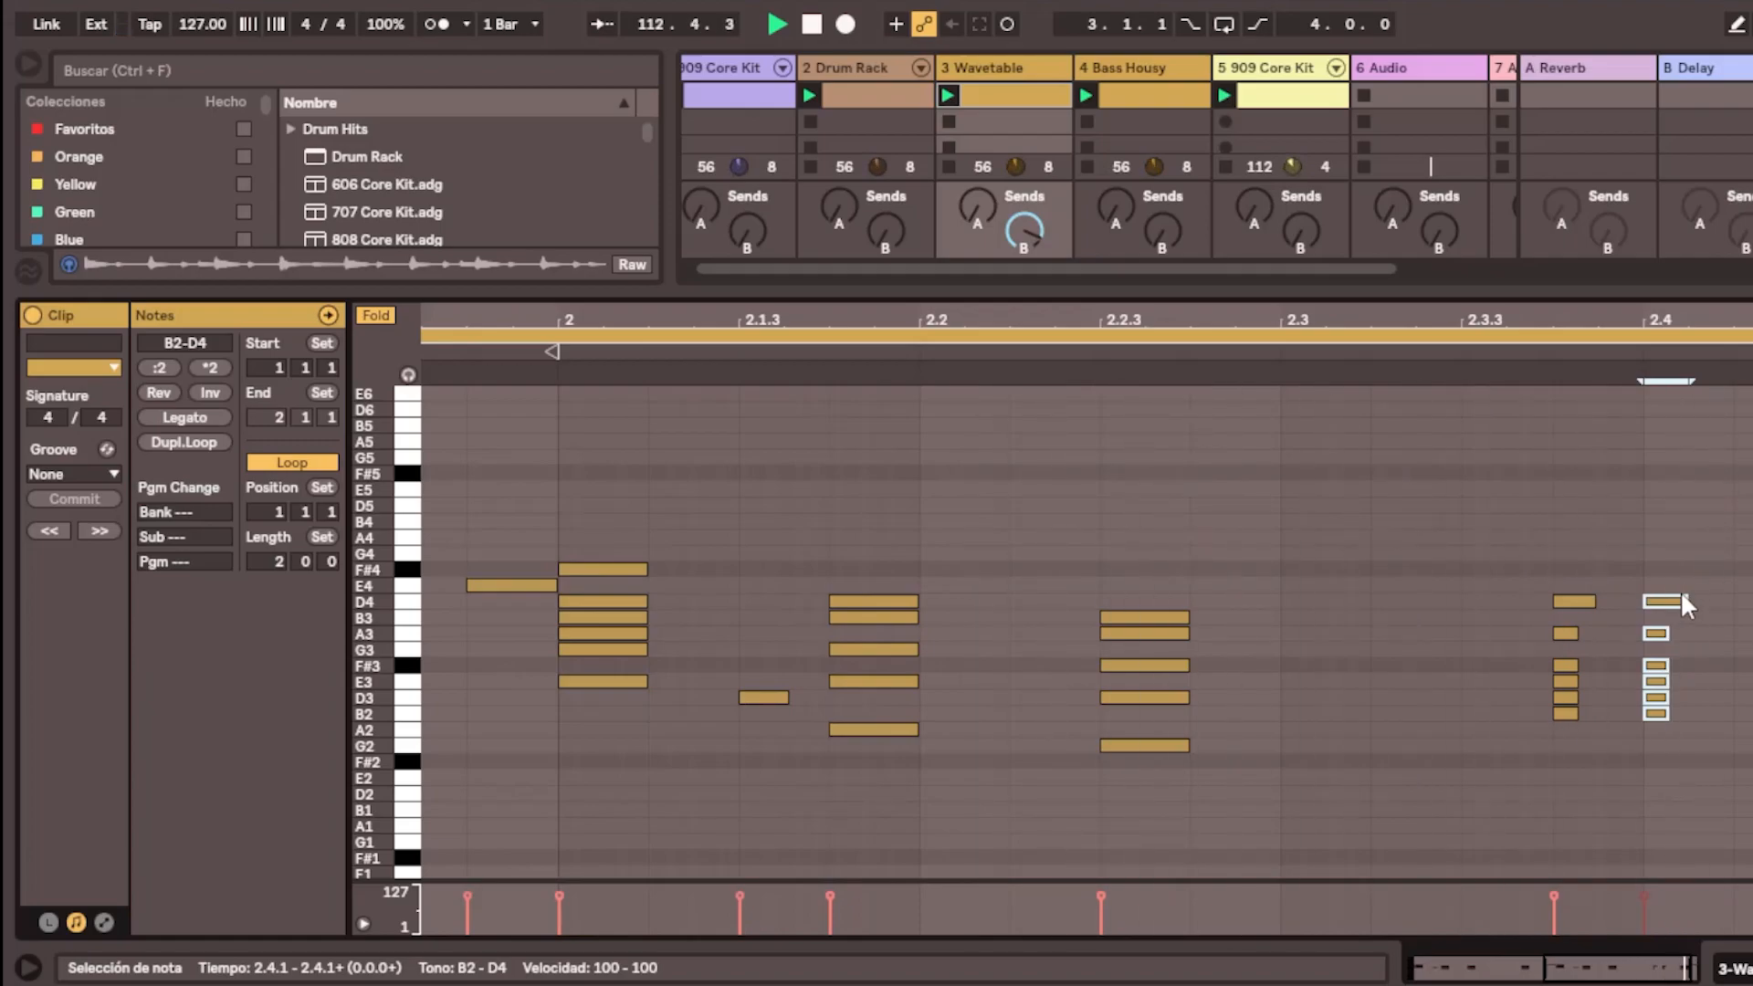
Move the copied chord at 2.4.1 to 2.4.2 and build a chord at 2.3.2 from A4, E4, D4, A3 and D3
drag(1658, 607, 1748, 613)
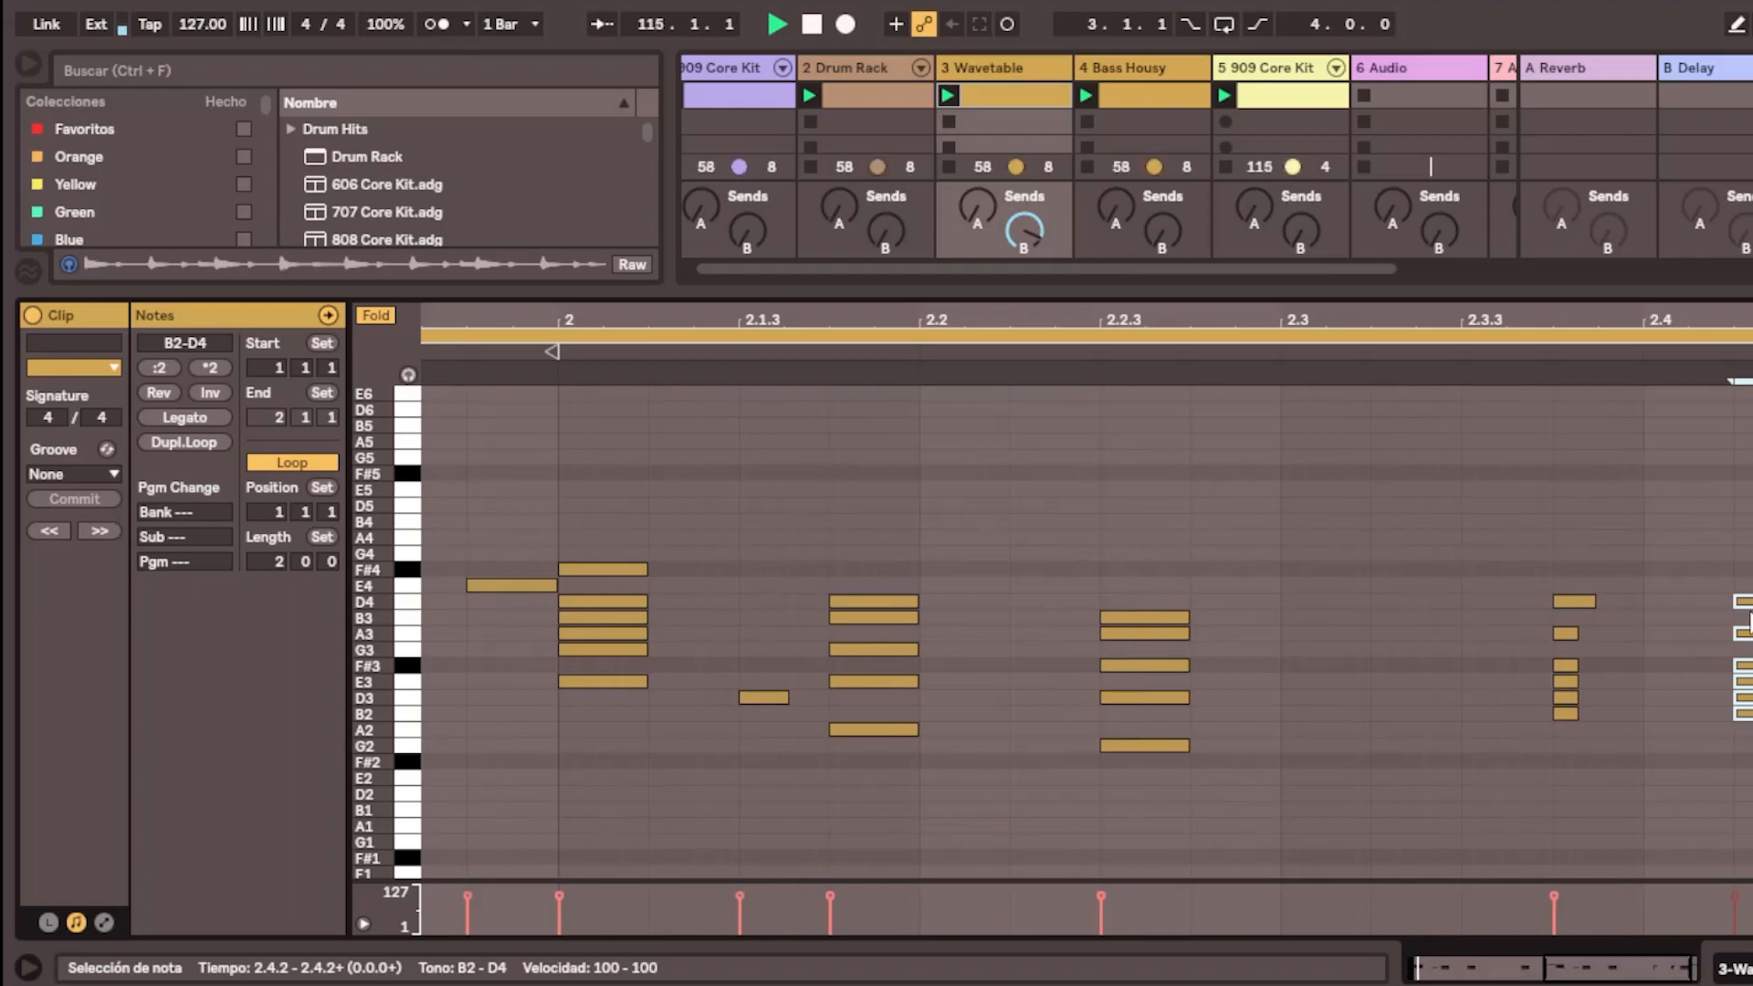
drag(1721, 315, 1721, 232)
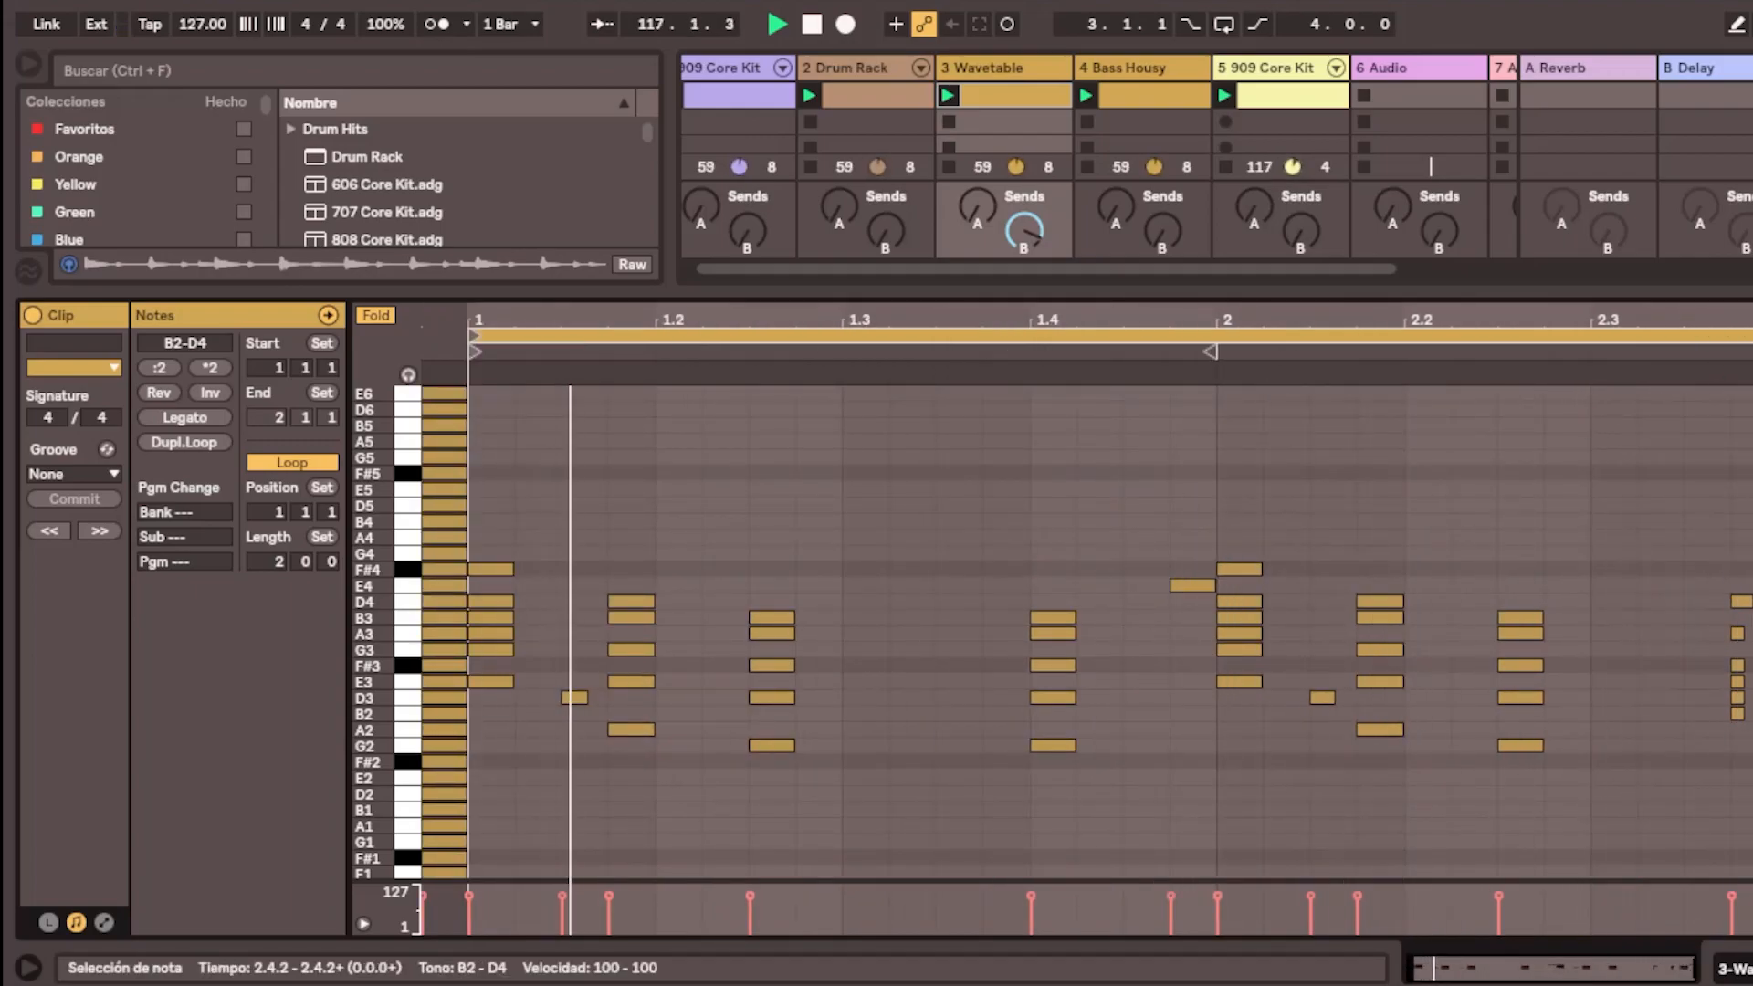
double_click(1660, 539)
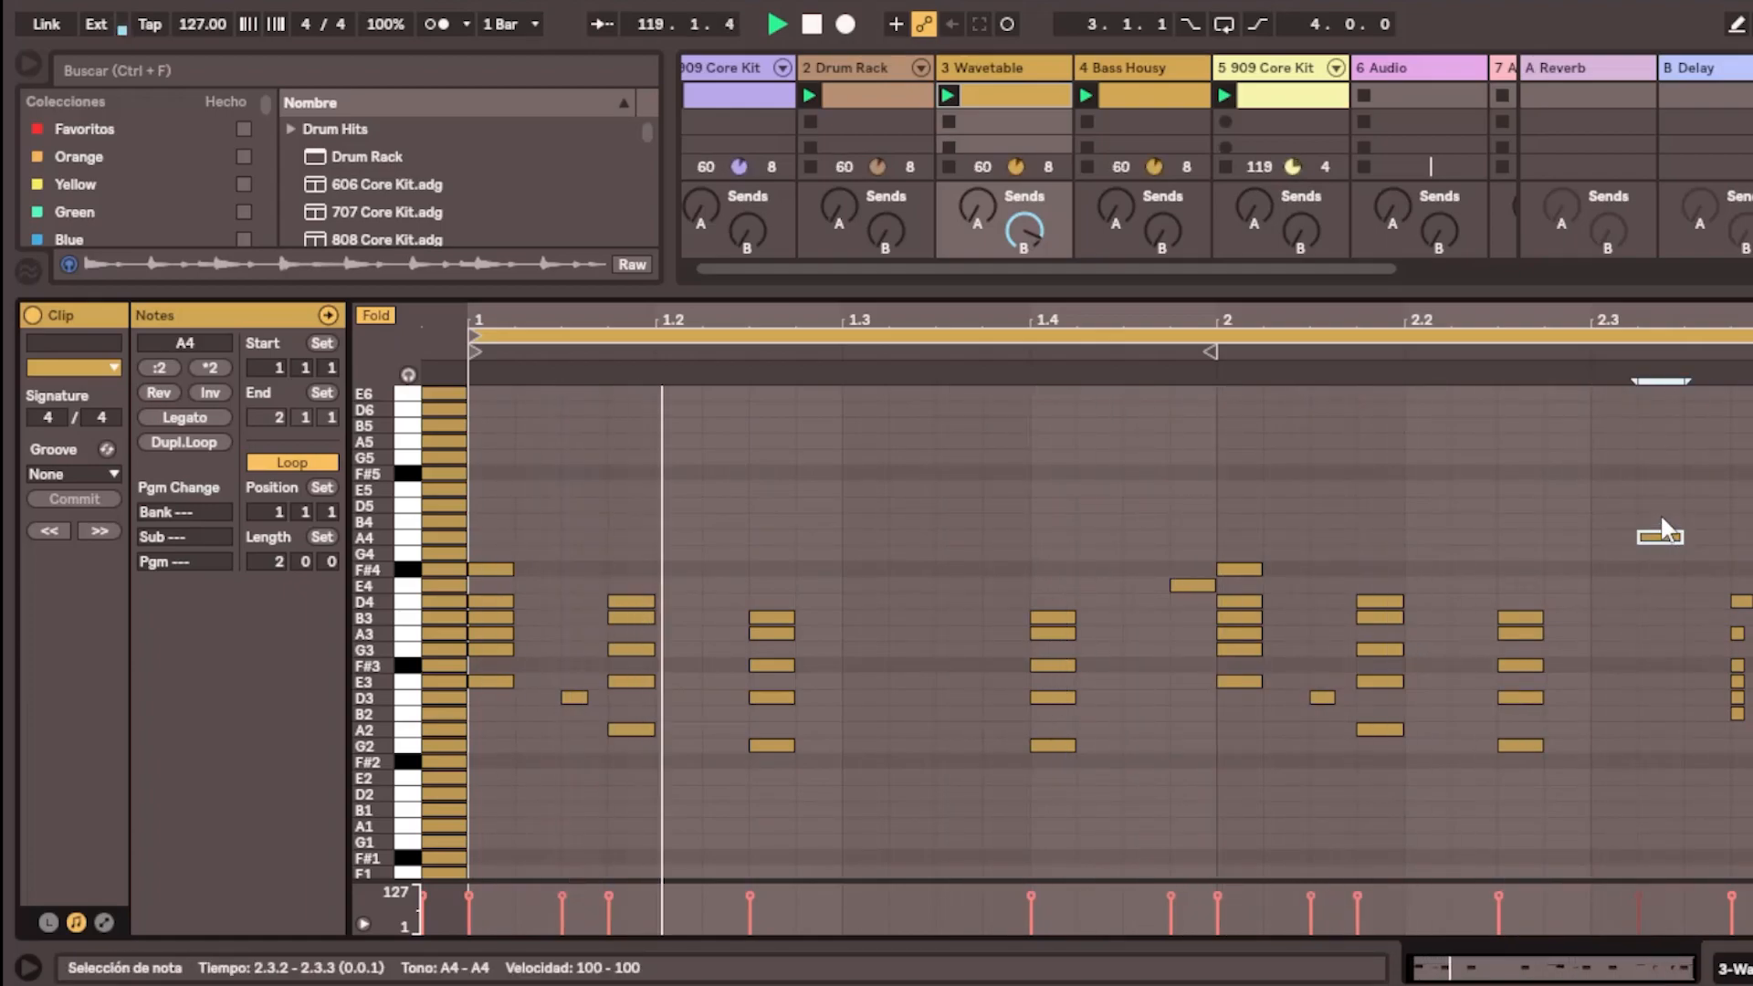
double_click(1645, 583)
double_click(1653, 601)
double_click(1658, 632)
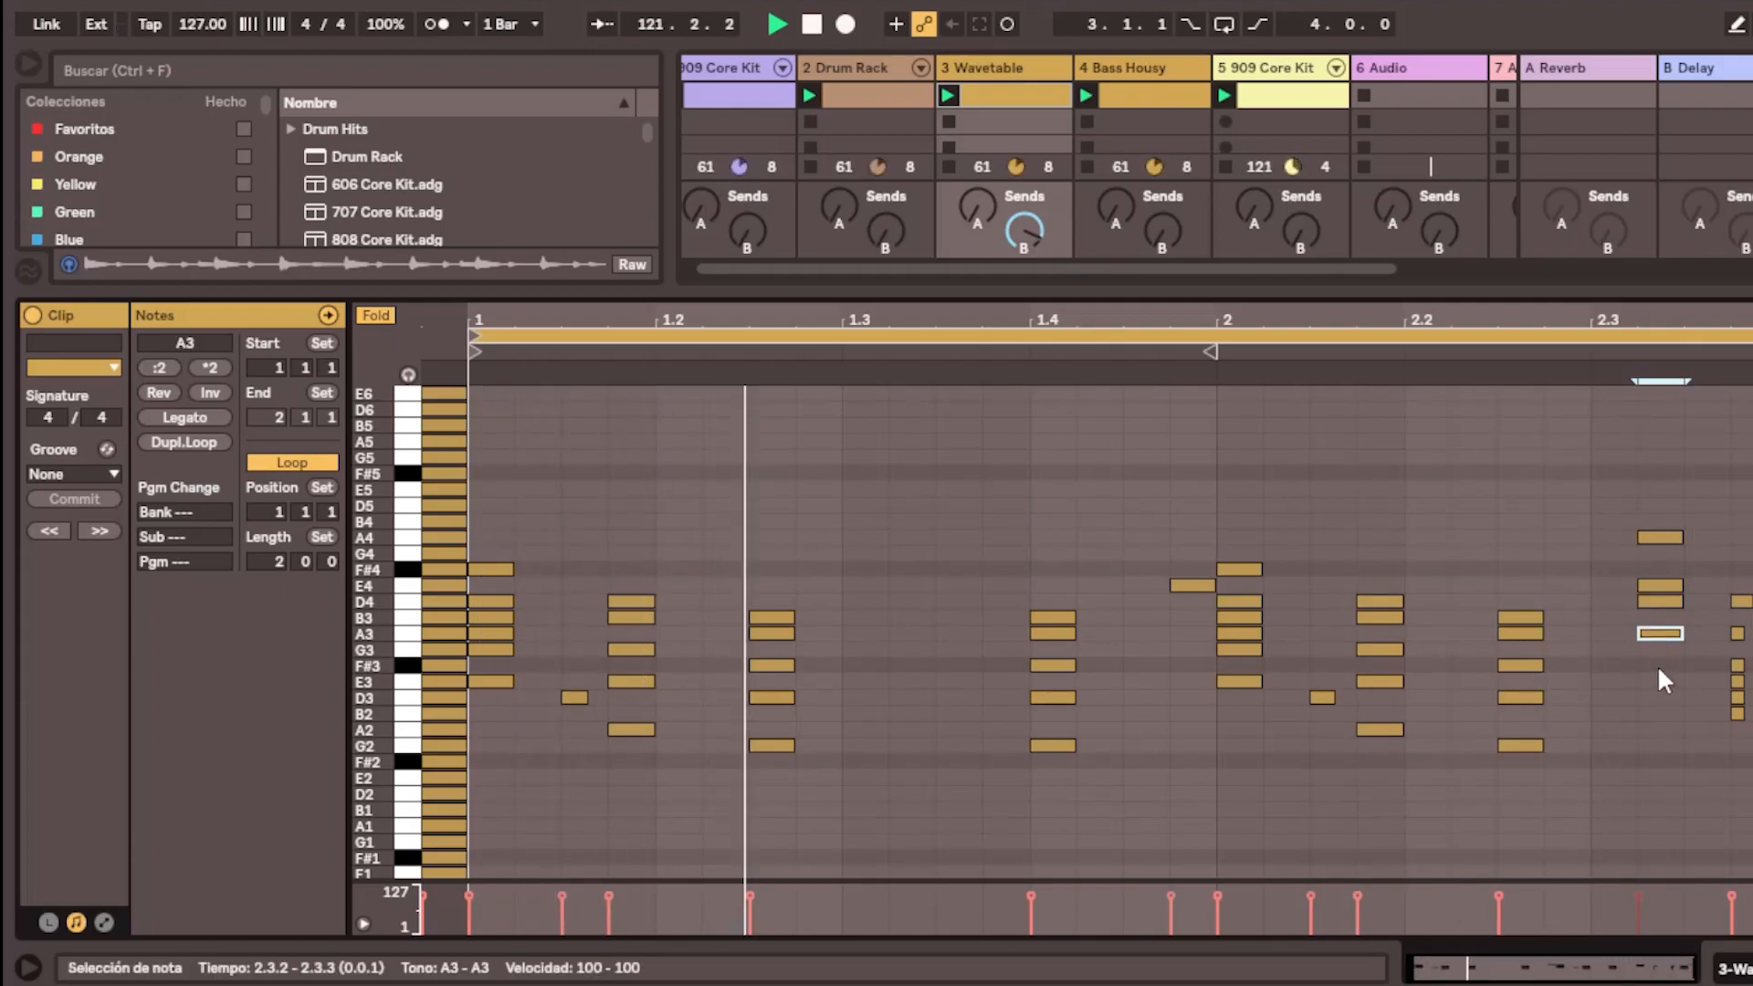
double_click(1658, 698)
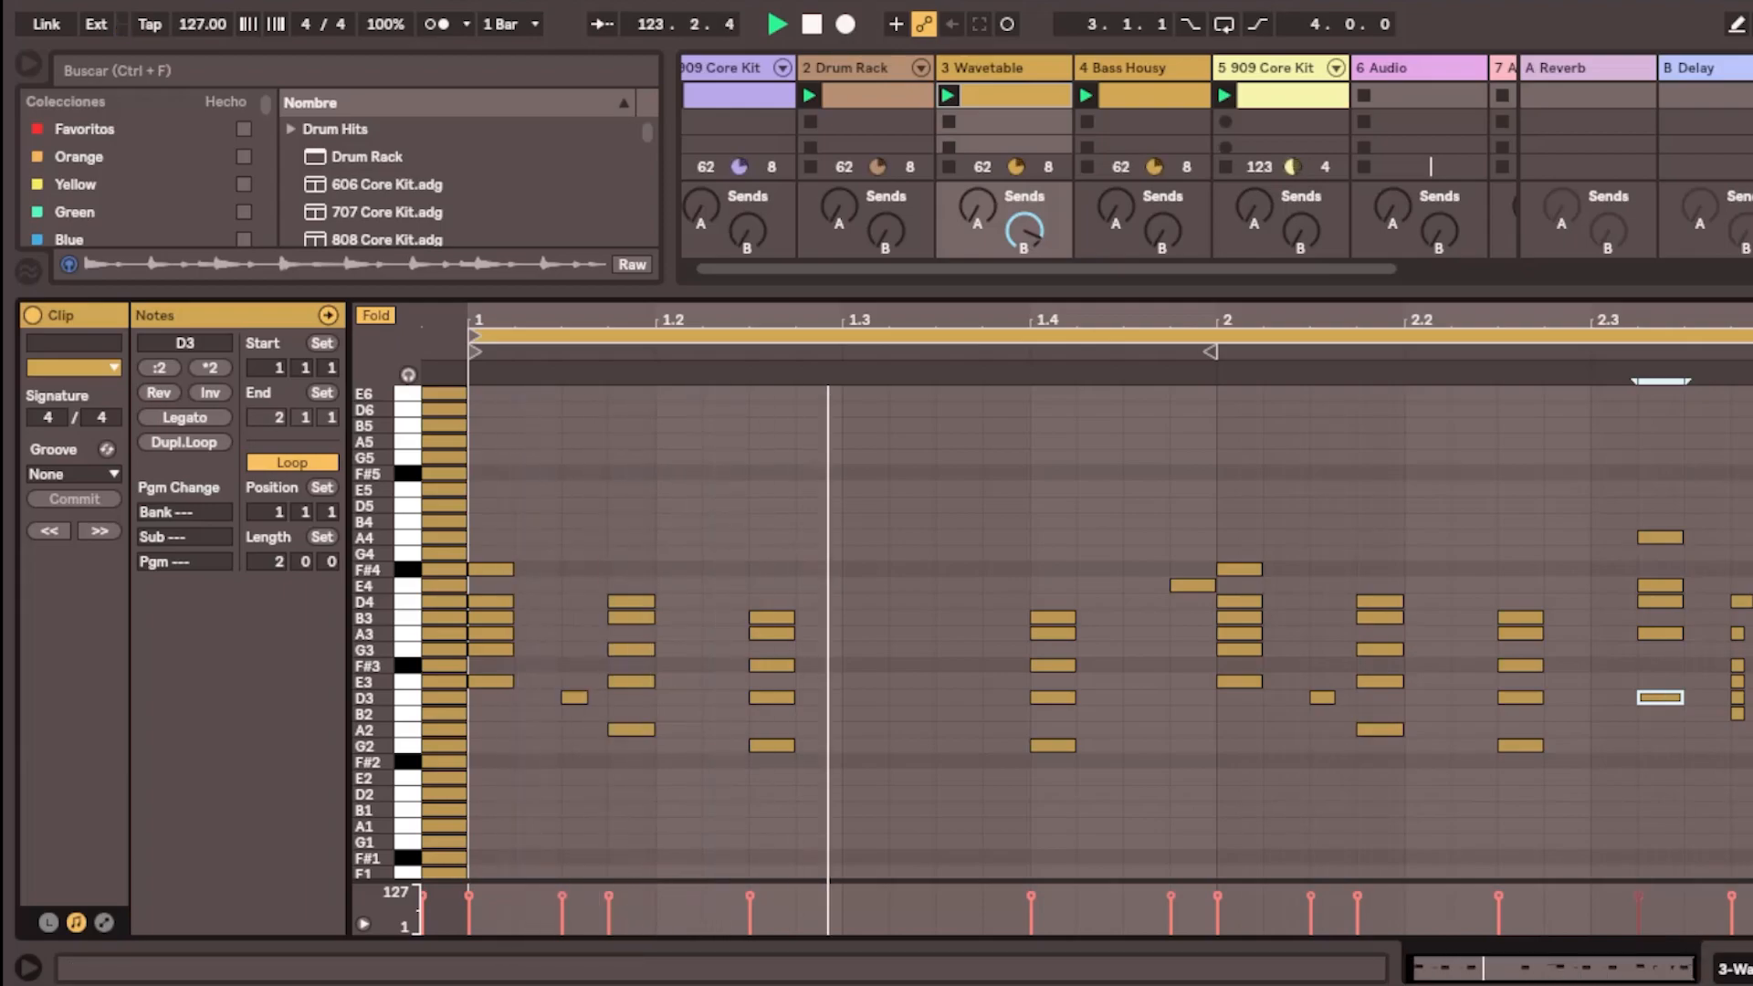
mouse_move(1170, 985)
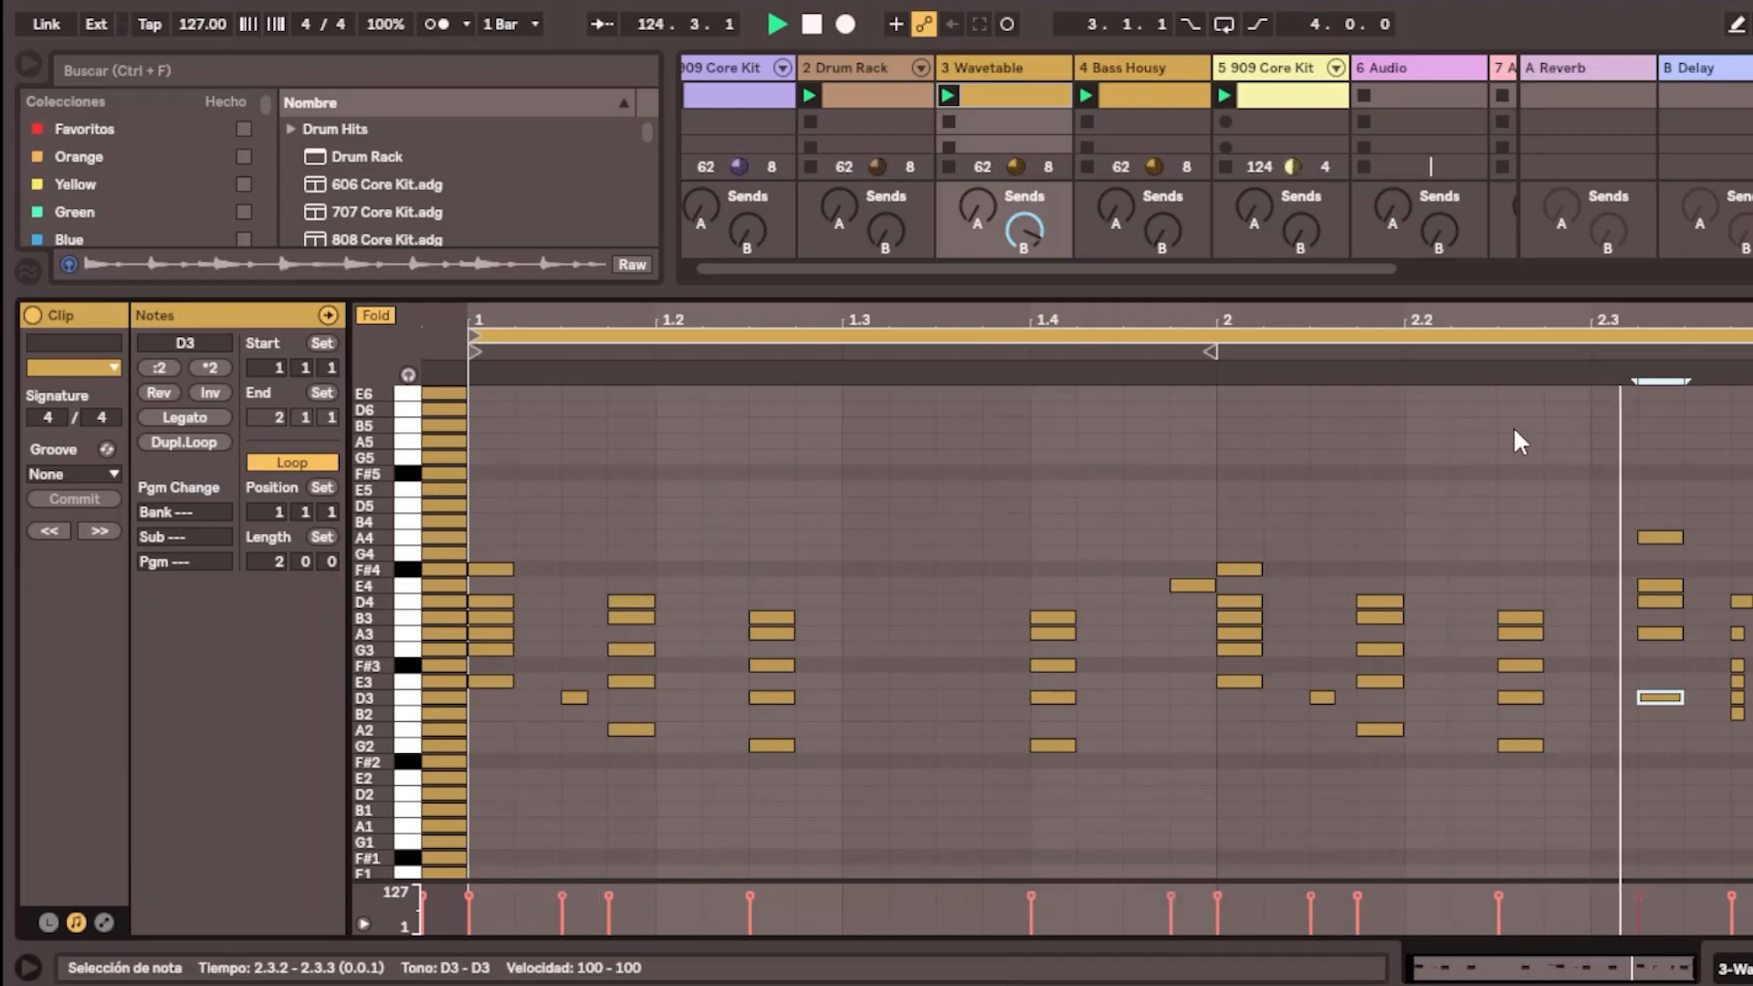
Switch to the Arrangement View, stop playback and set the loop to start at bar 1 with a length of 32 bars
drag(1360, 290, 1344, 653)
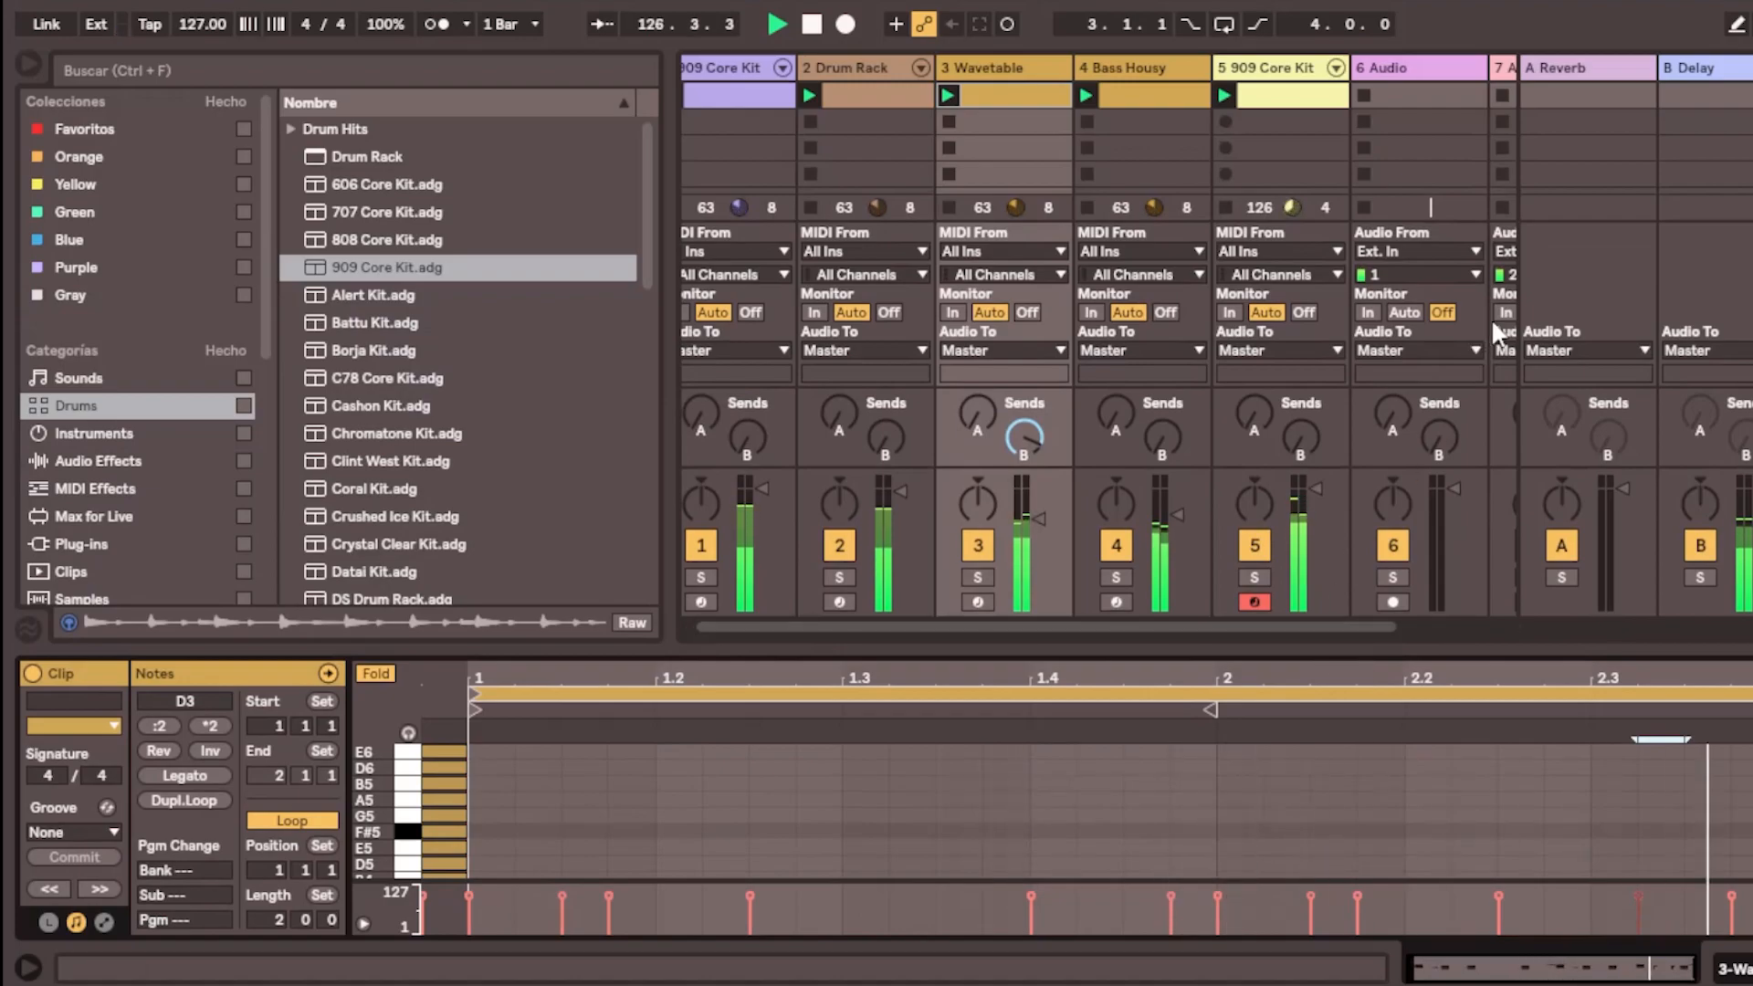
key(Tab)
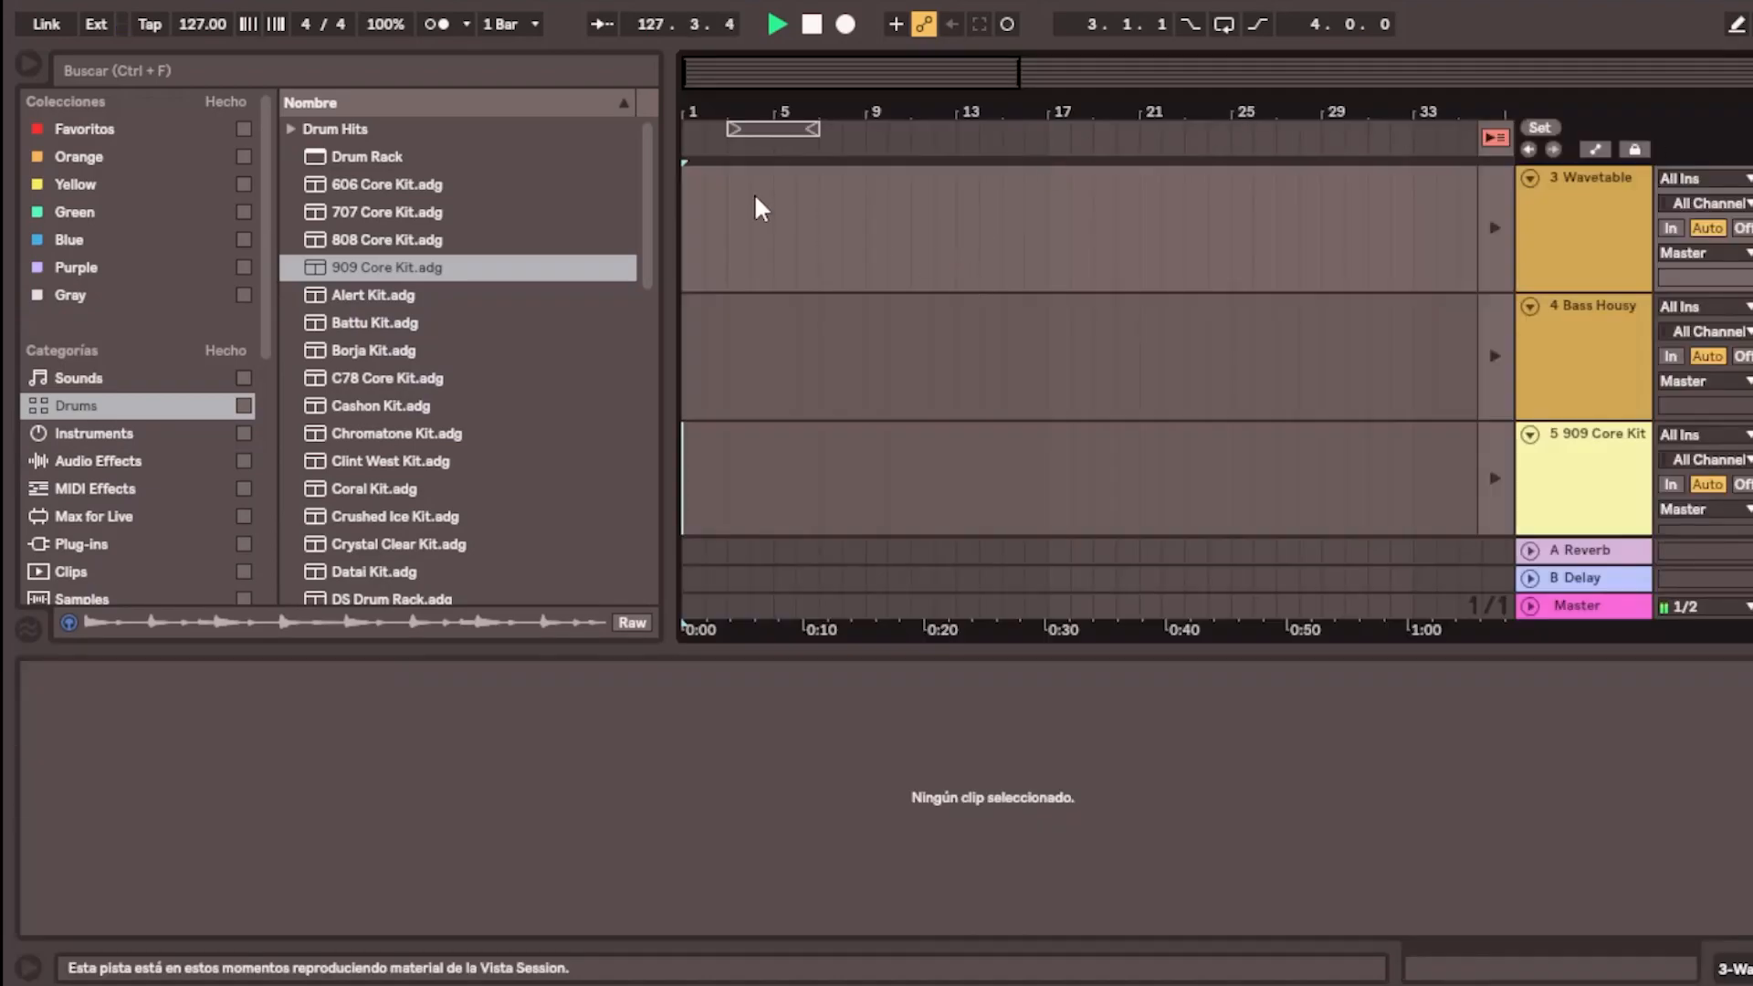
drag(721, 119, 913, 151)
key(space)
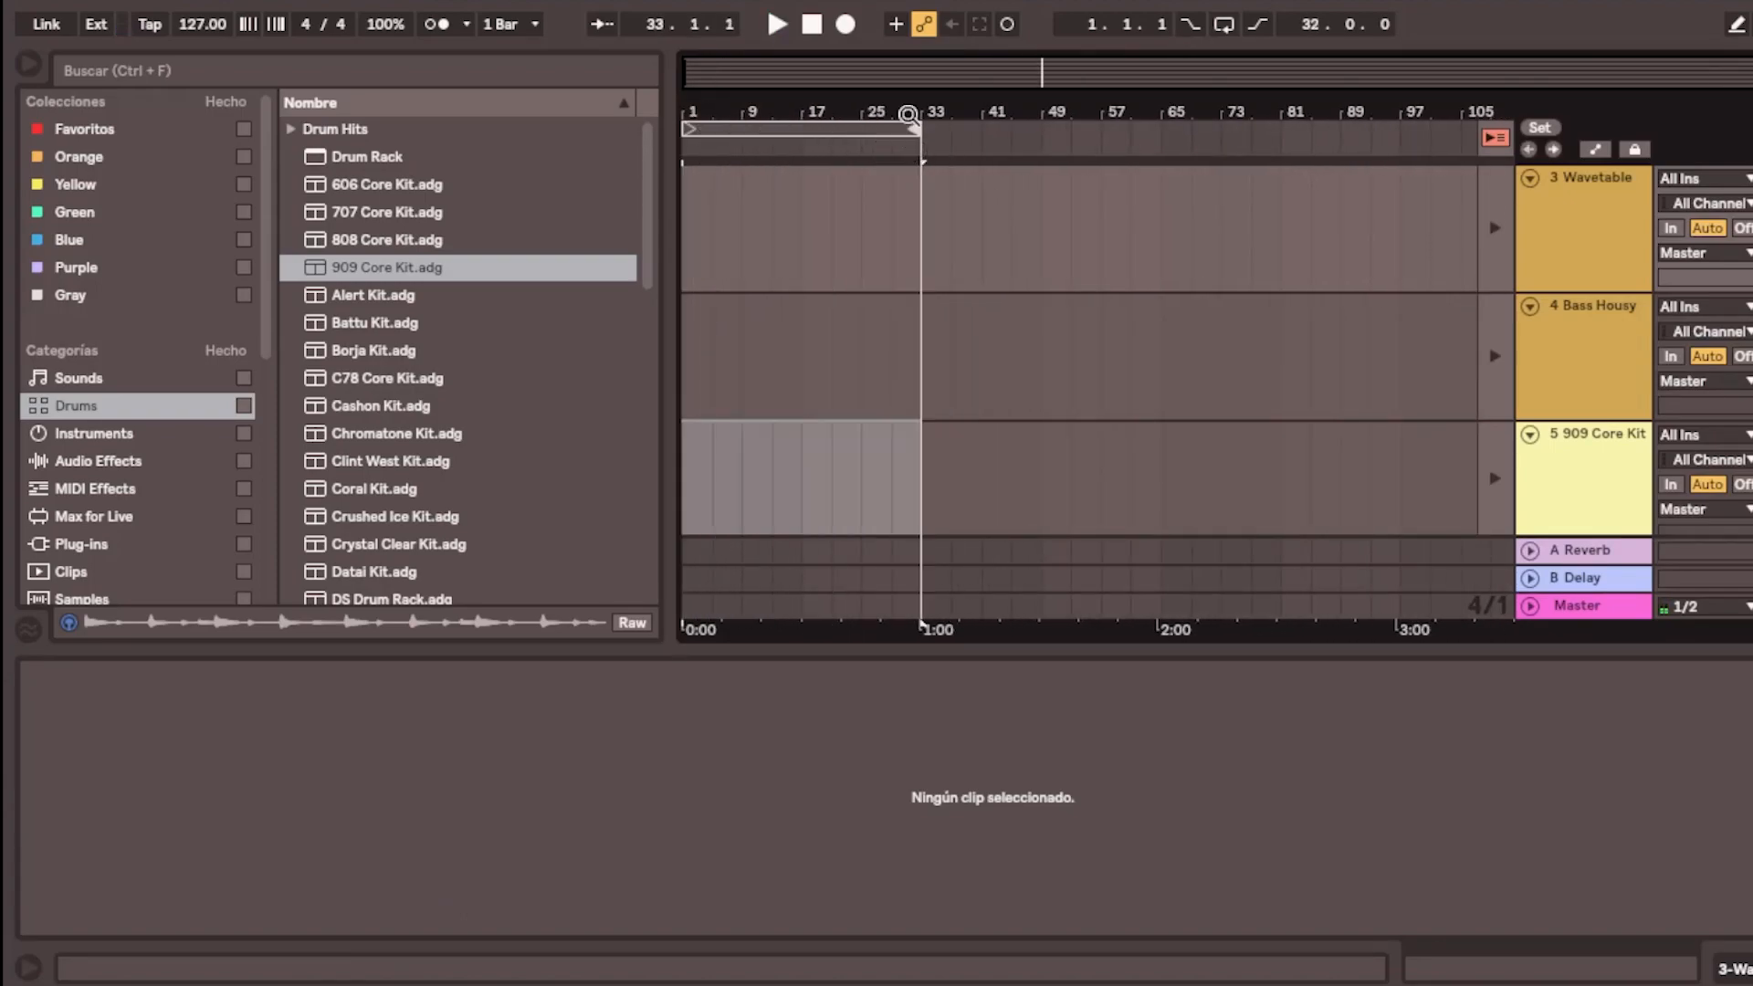
click(826, 129)
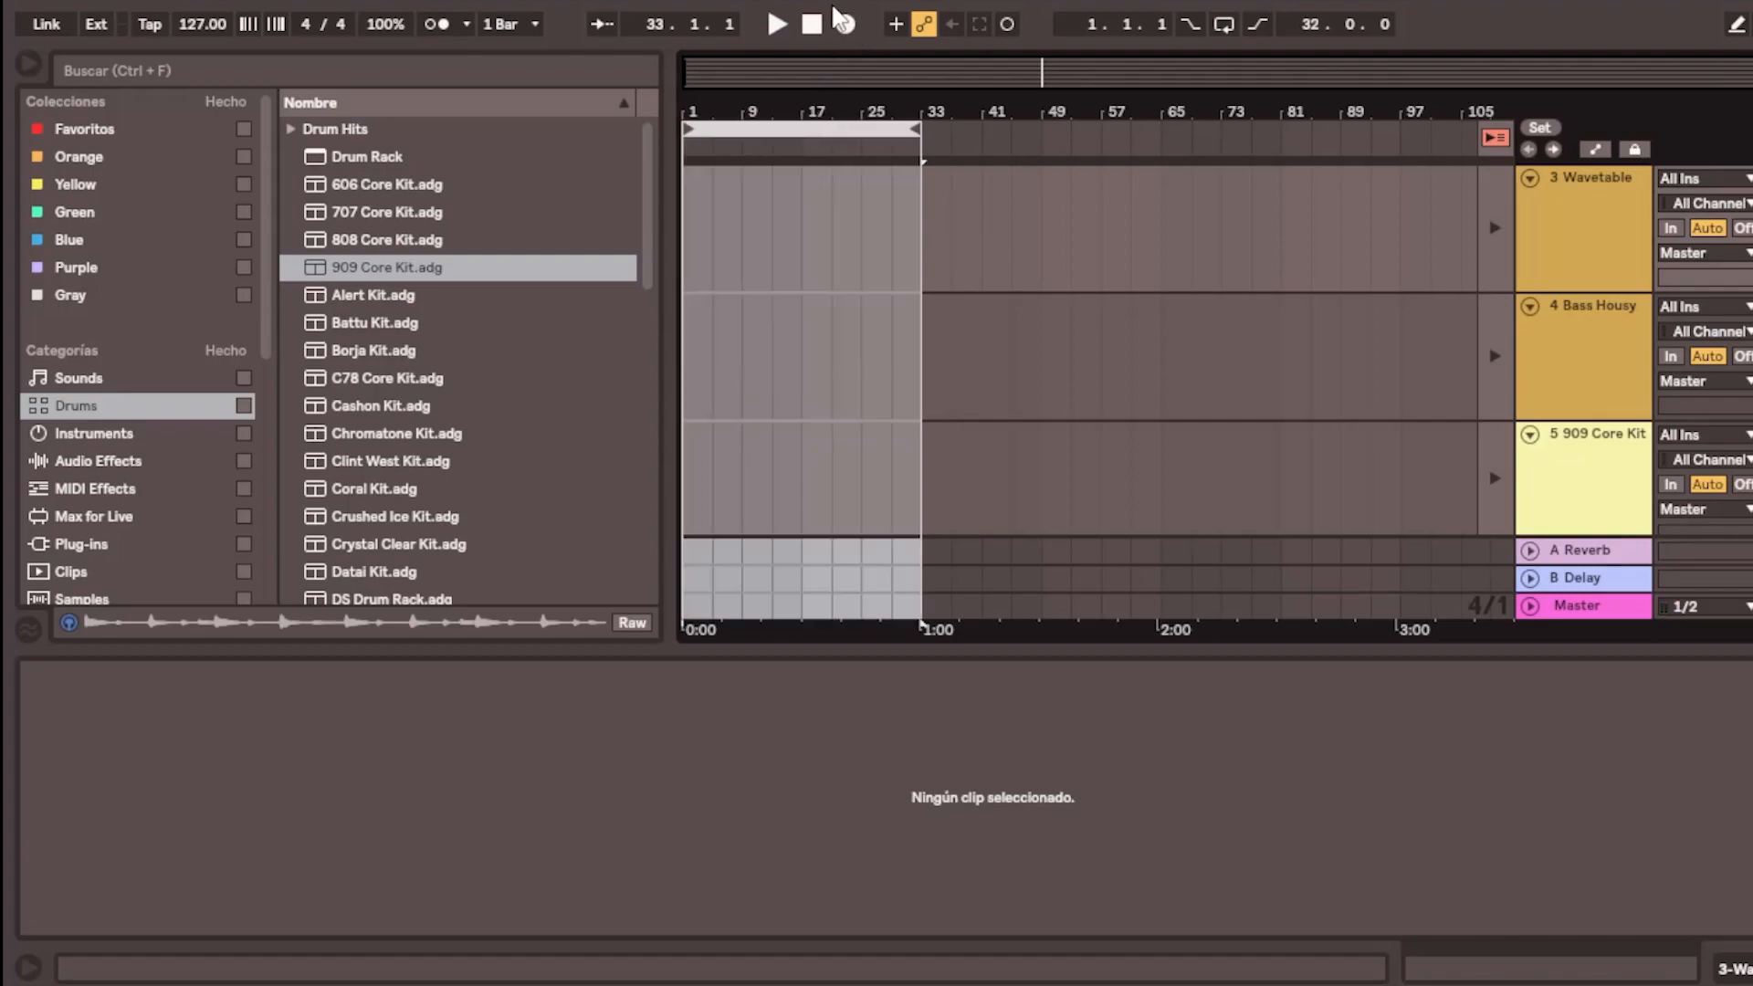
Record the Session clips into the arrangement over bars 1 to 16 and set the loop length to 16 bars
click(843, 22)
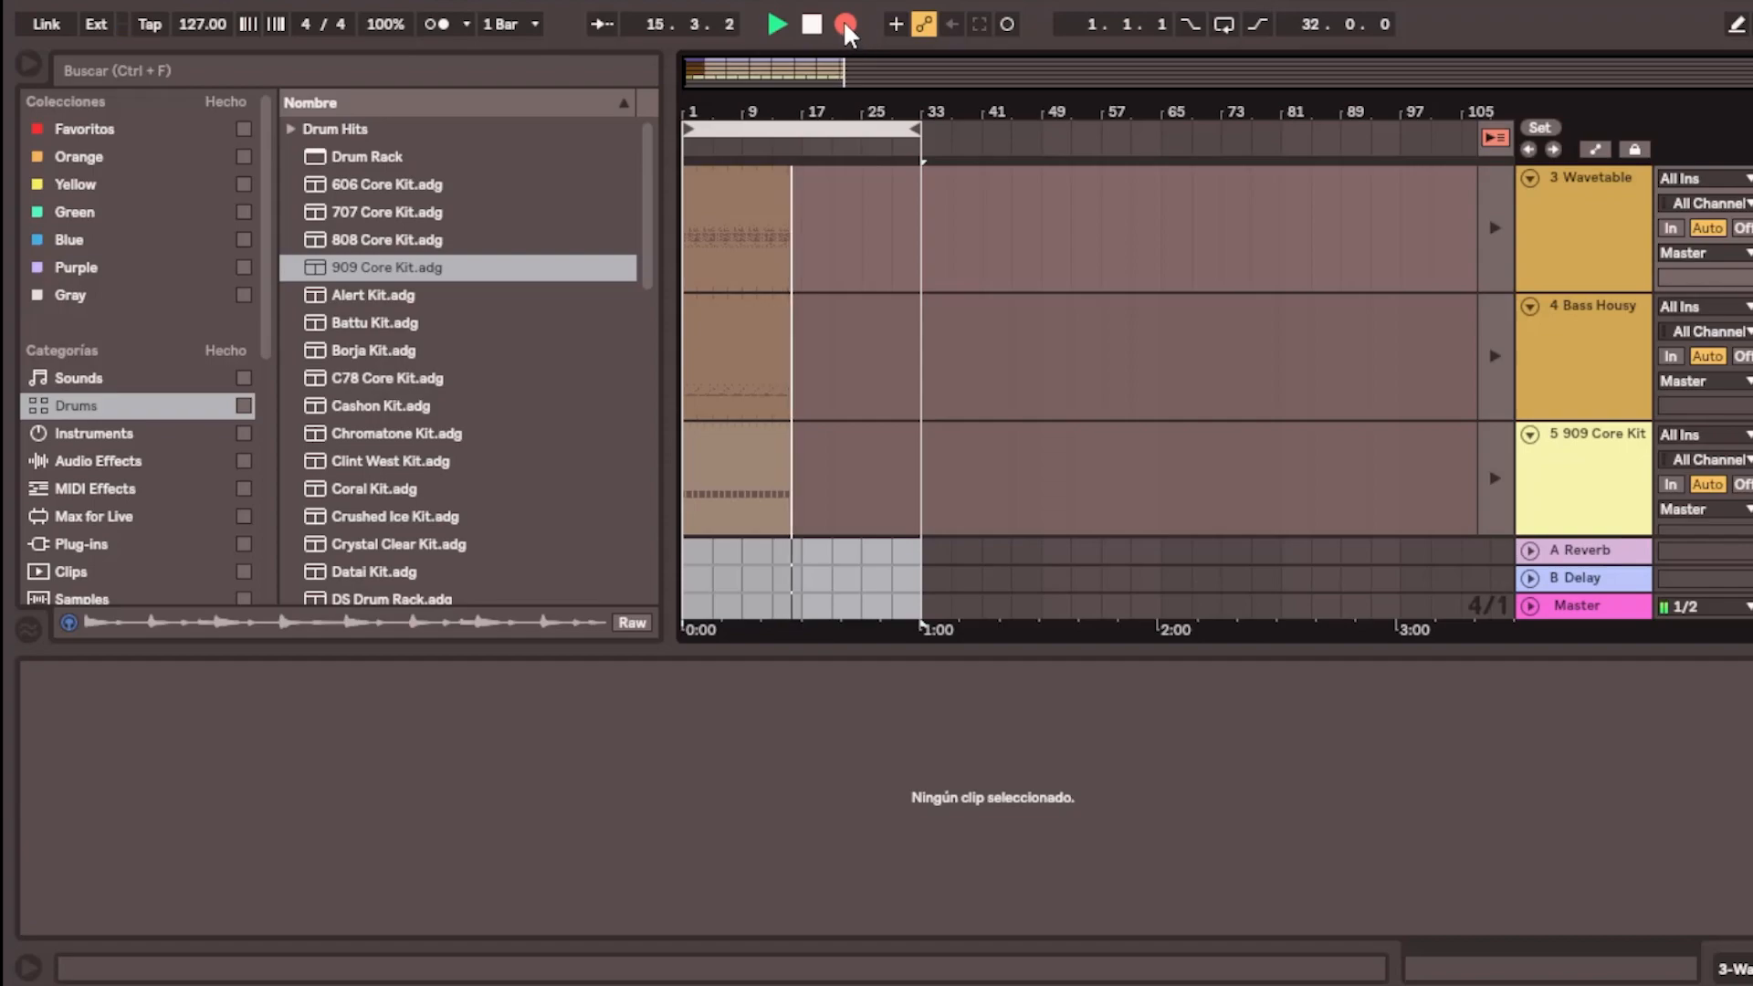
click(845, 25)
drag(915, 129, 801, 129)
key(space)
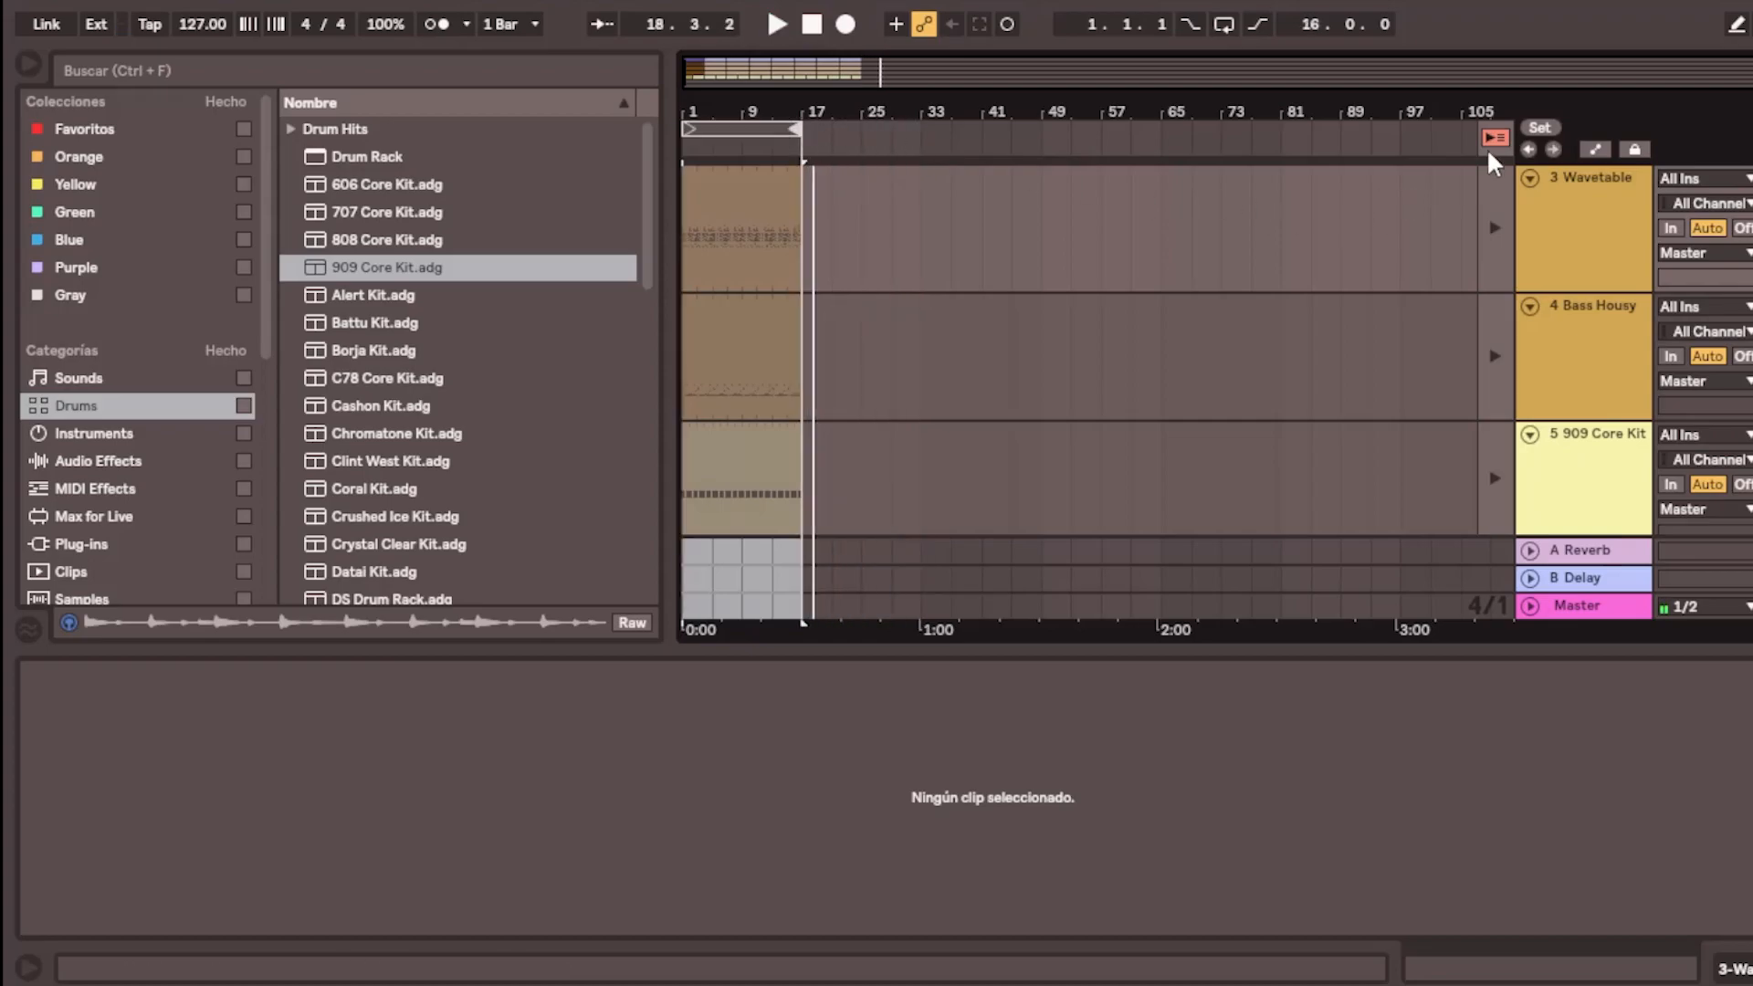
Play the recorded arrangement instead of the Session clips and enlarge the track area to show all five instrument tracks
click(735, 137)
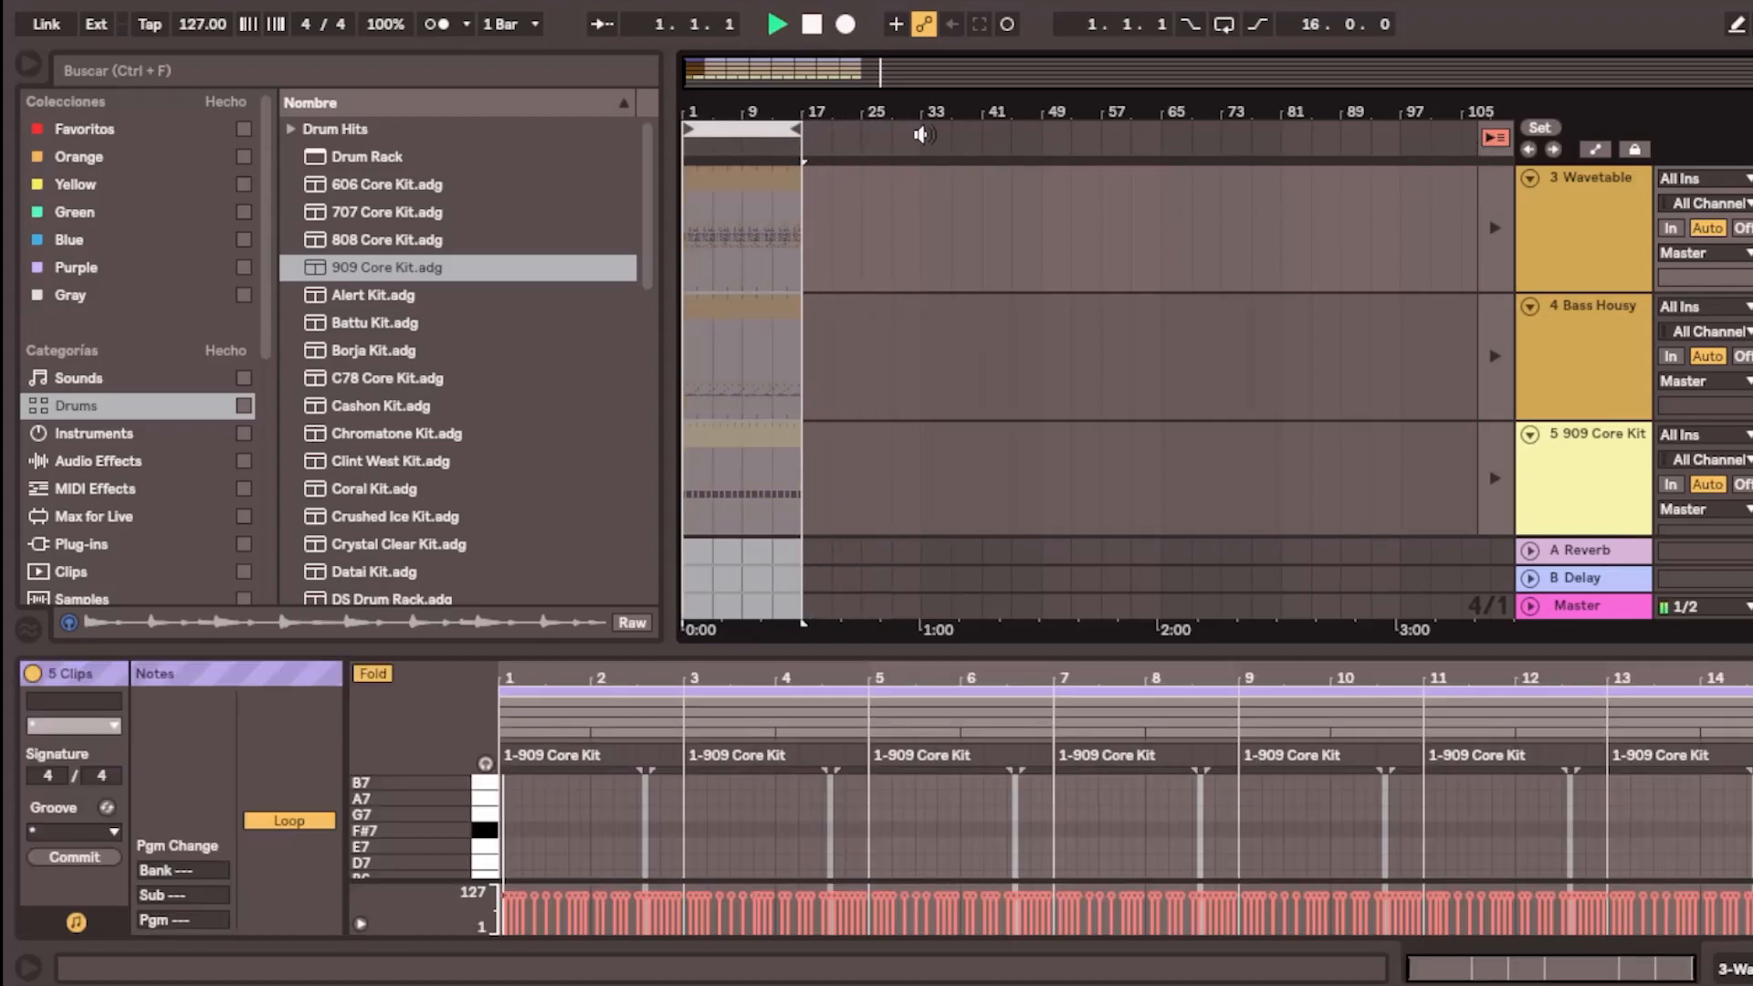
click(1495, 139)
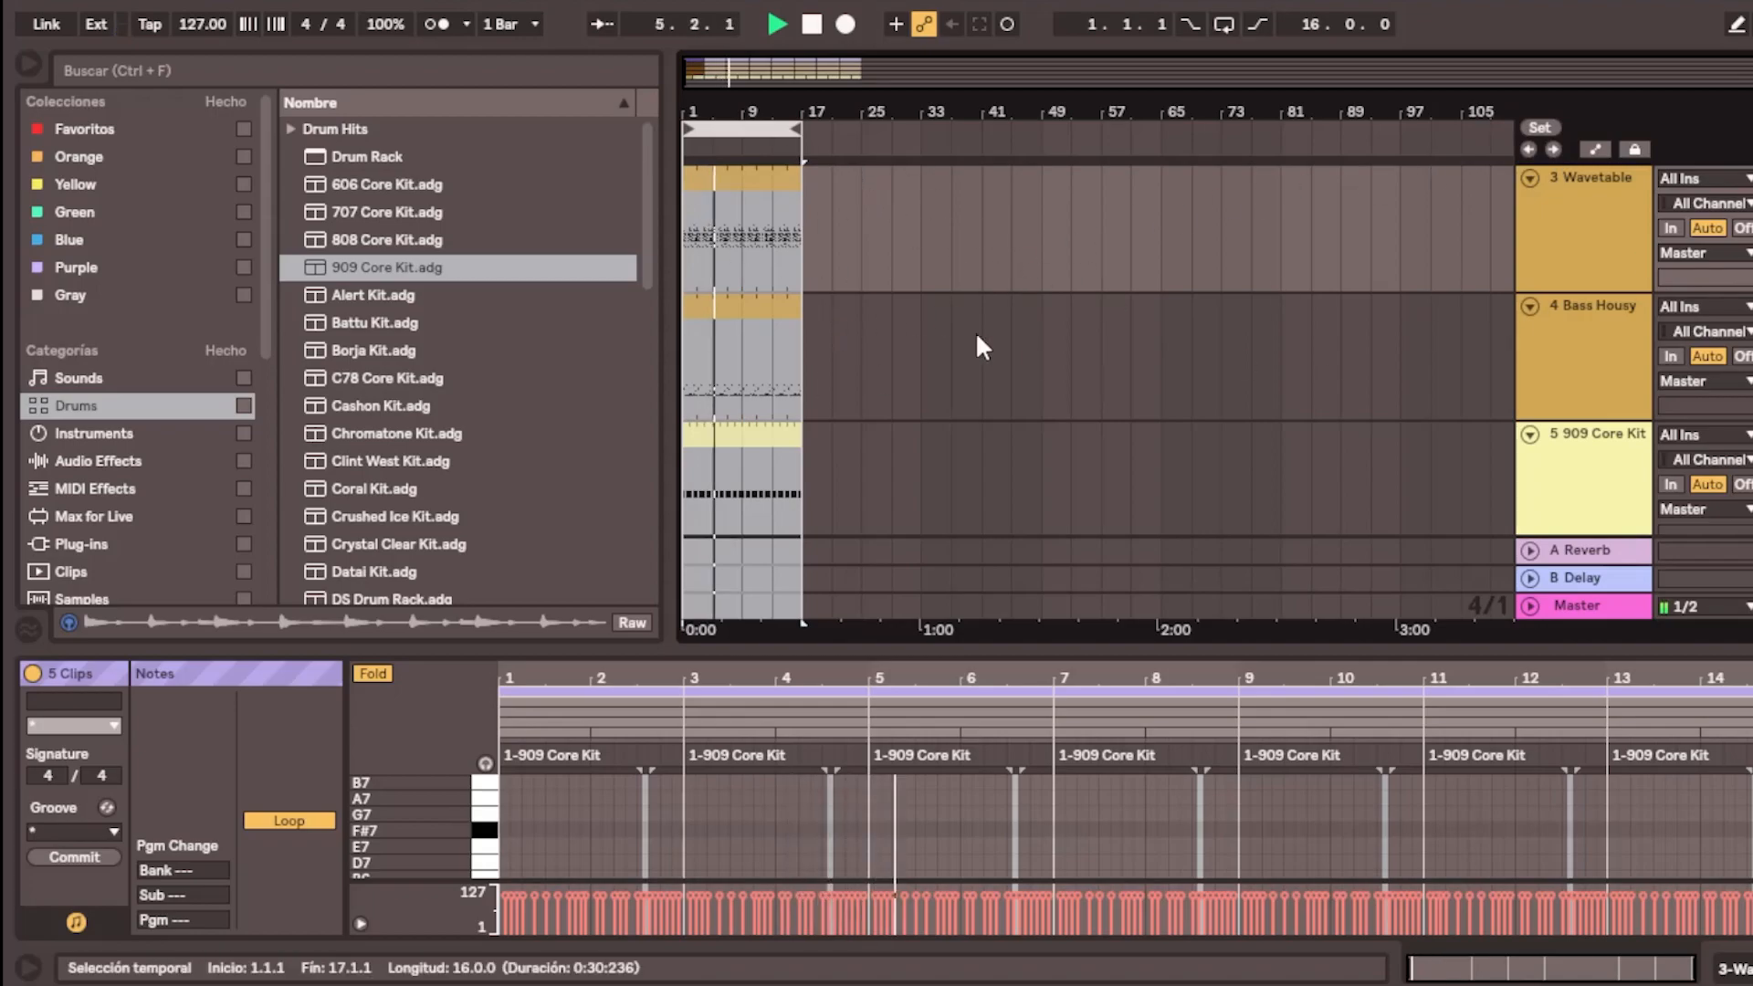
scroll(868, 360, down, 3)
scroll(841, 227, up, 4)
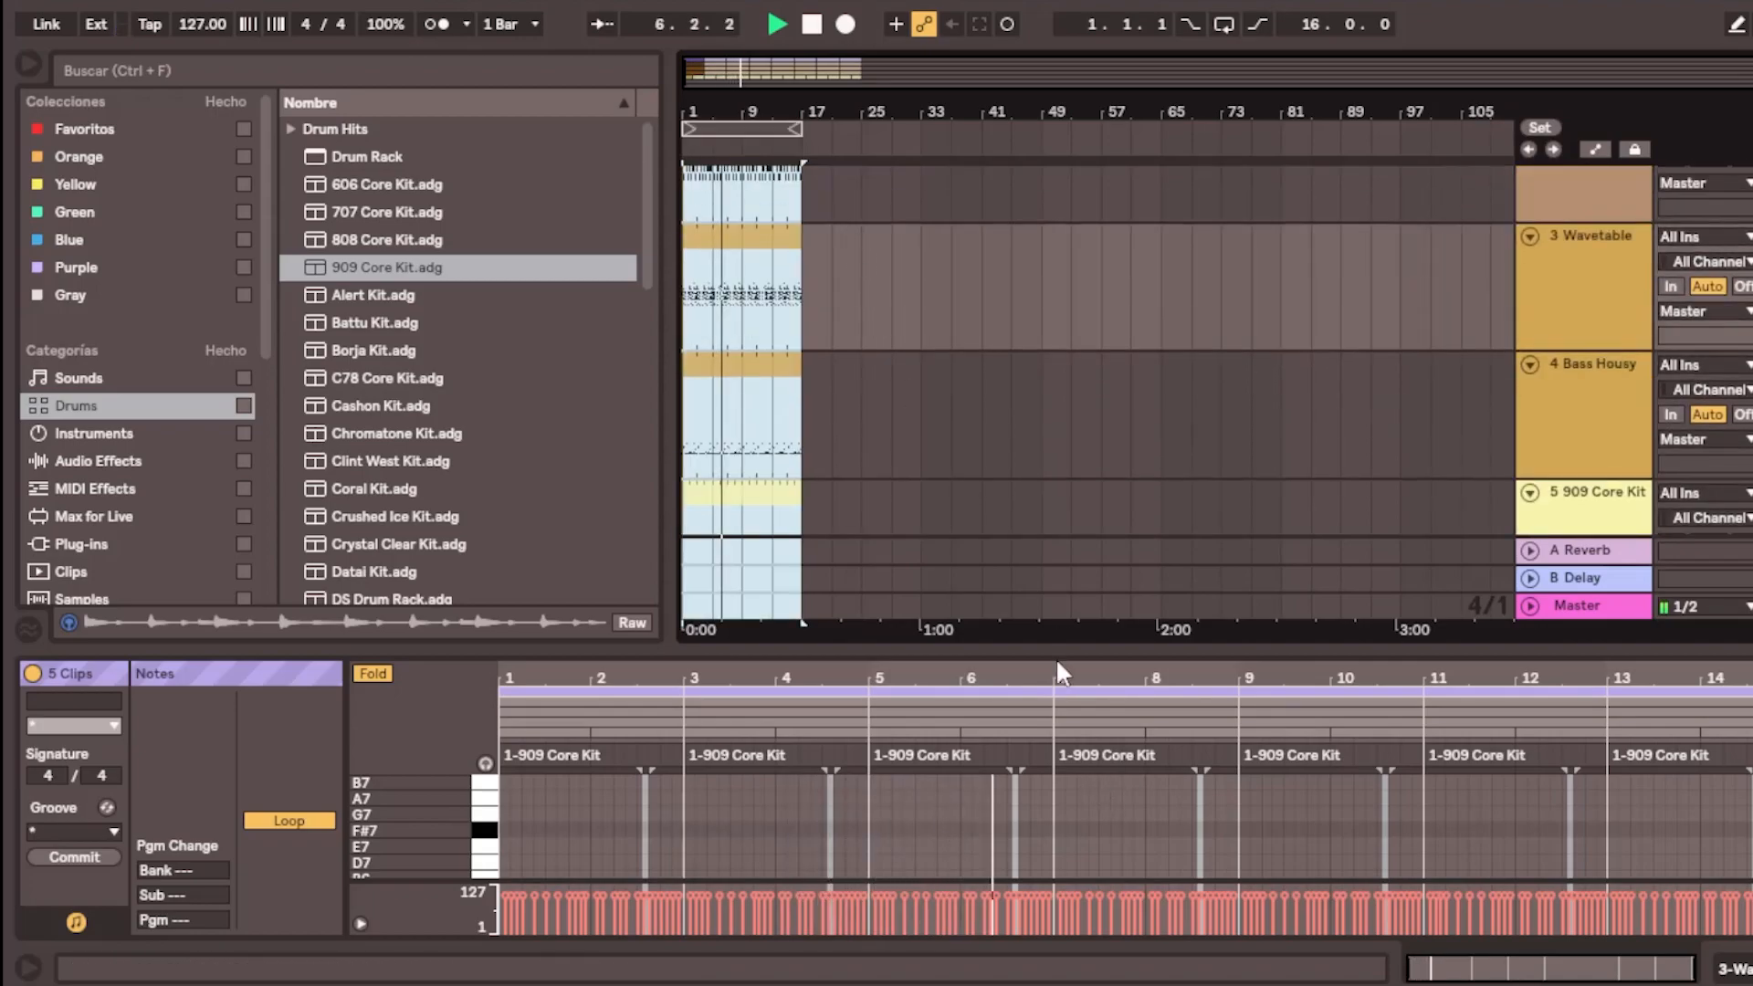
drag(1053, 645, 1064, 923)
scroll(916, 403, up, 3)
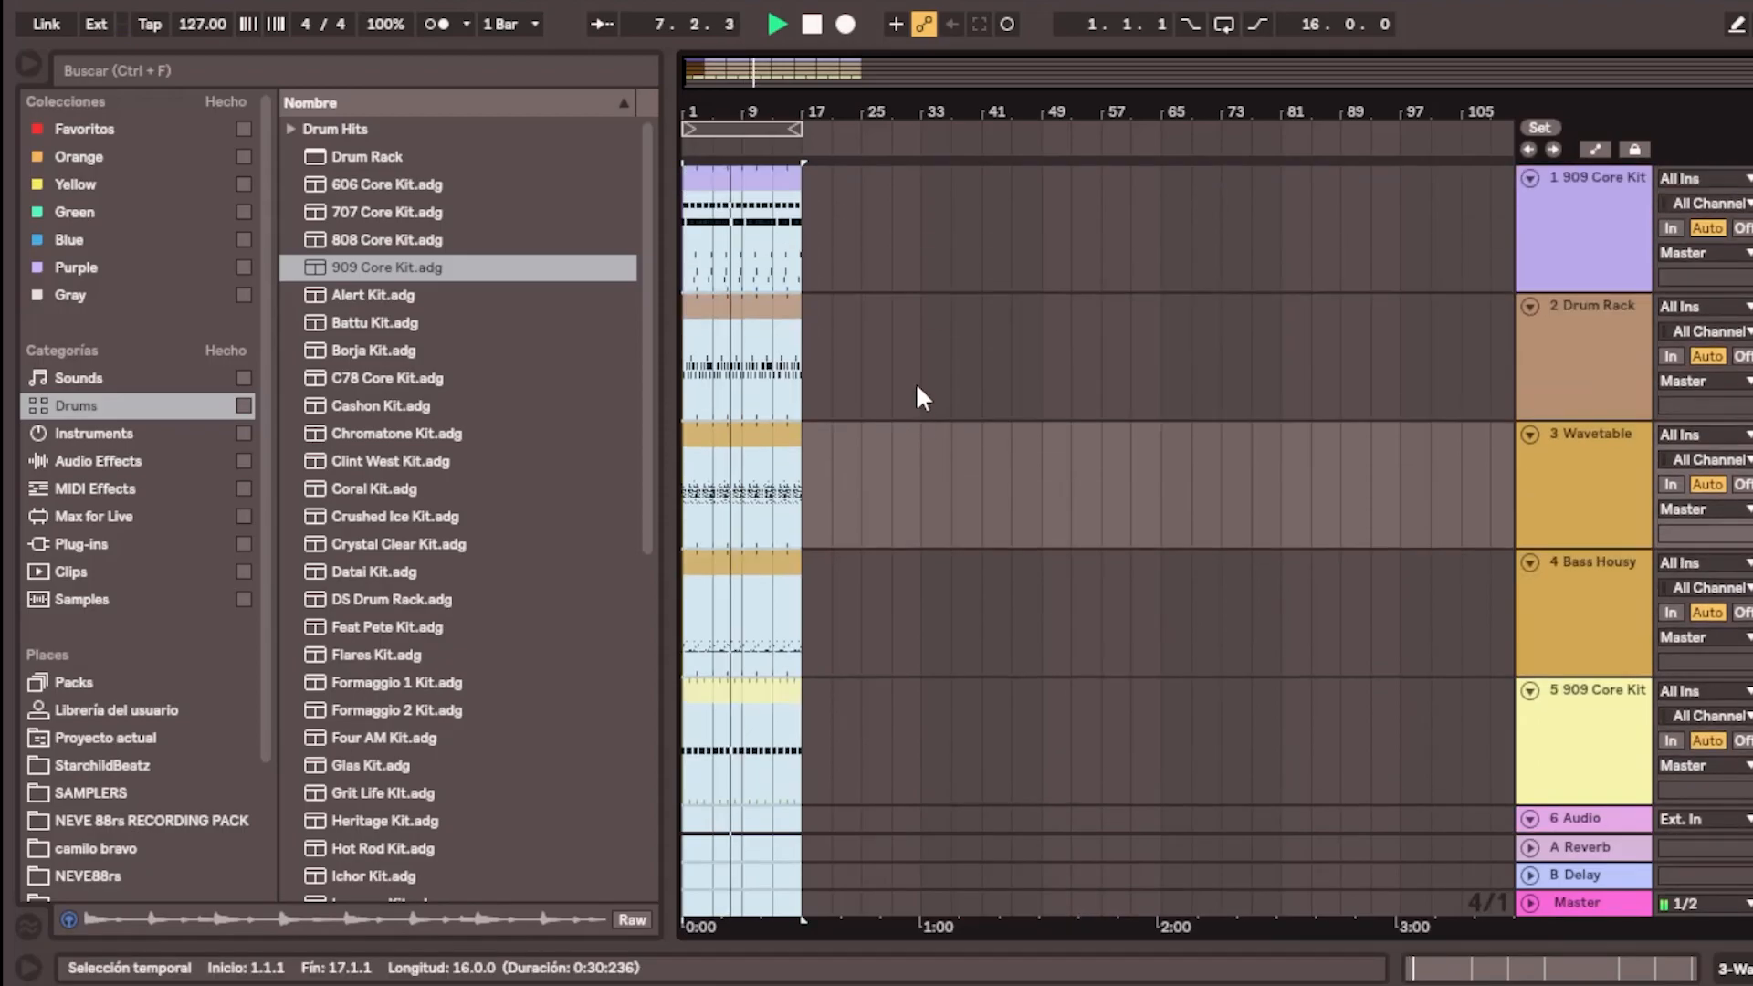
Move the recorded clips on tracks 1 to 5 so they start at bar 17, and set the loop length to 32 bars
click(771, 129)
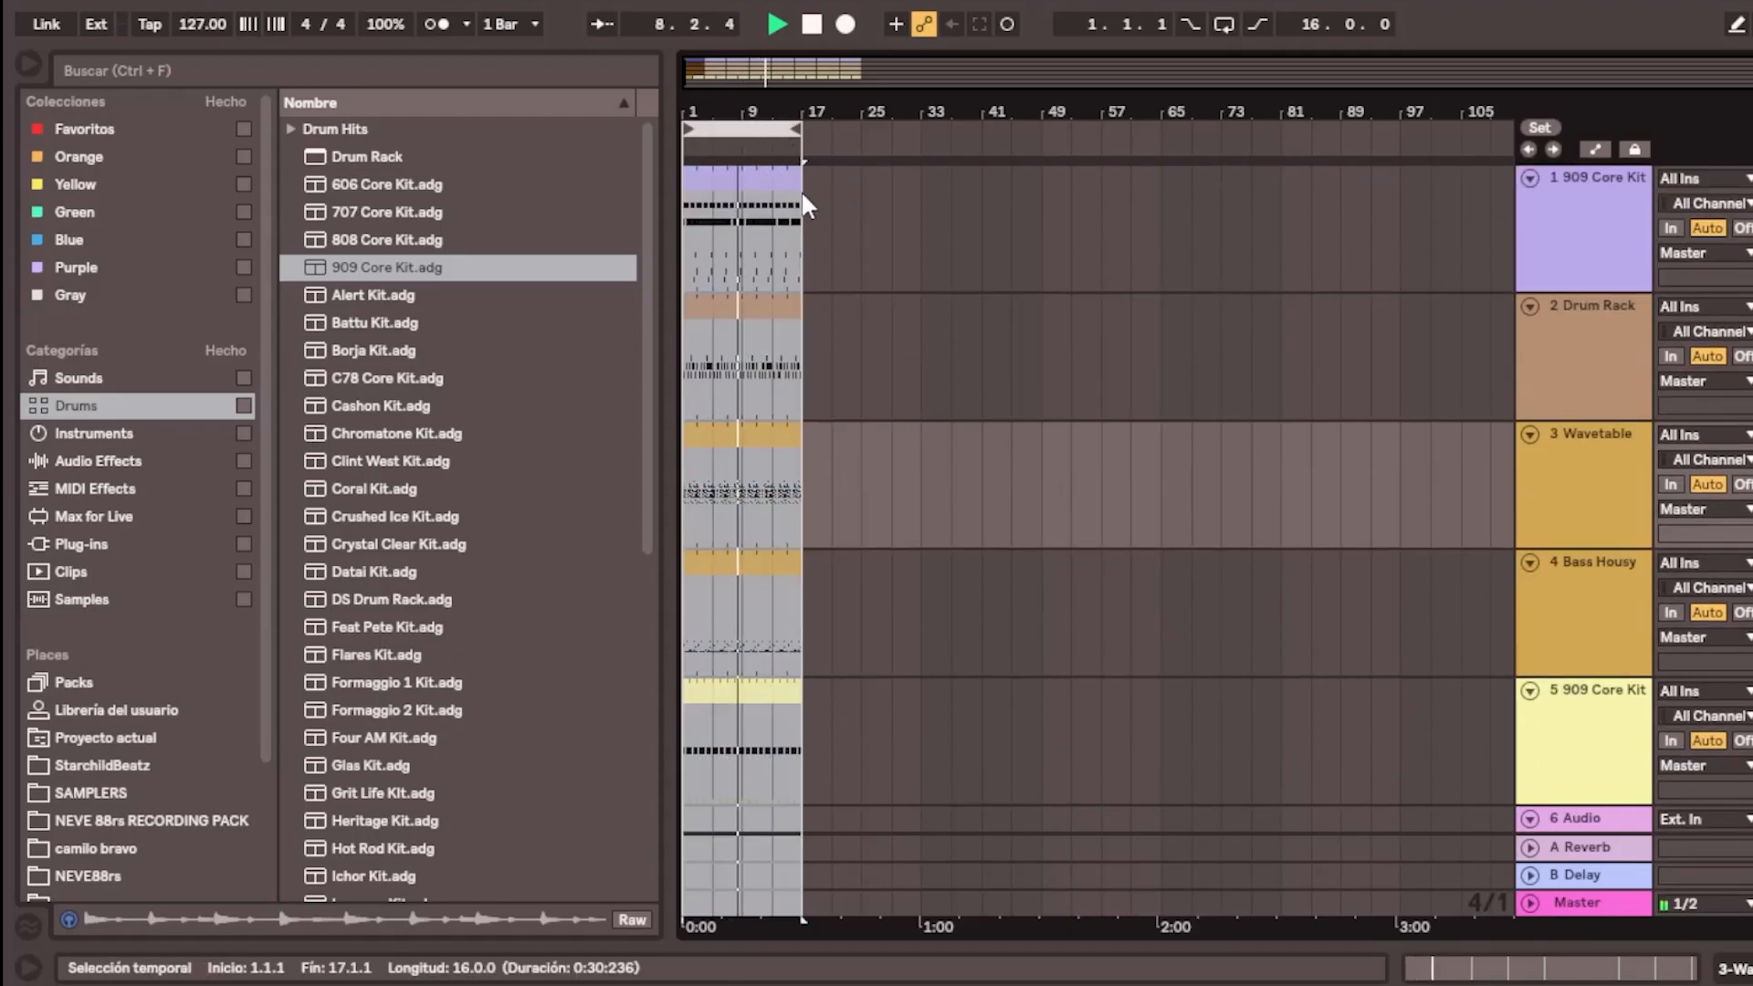
drag(803, 179, 687, 726)
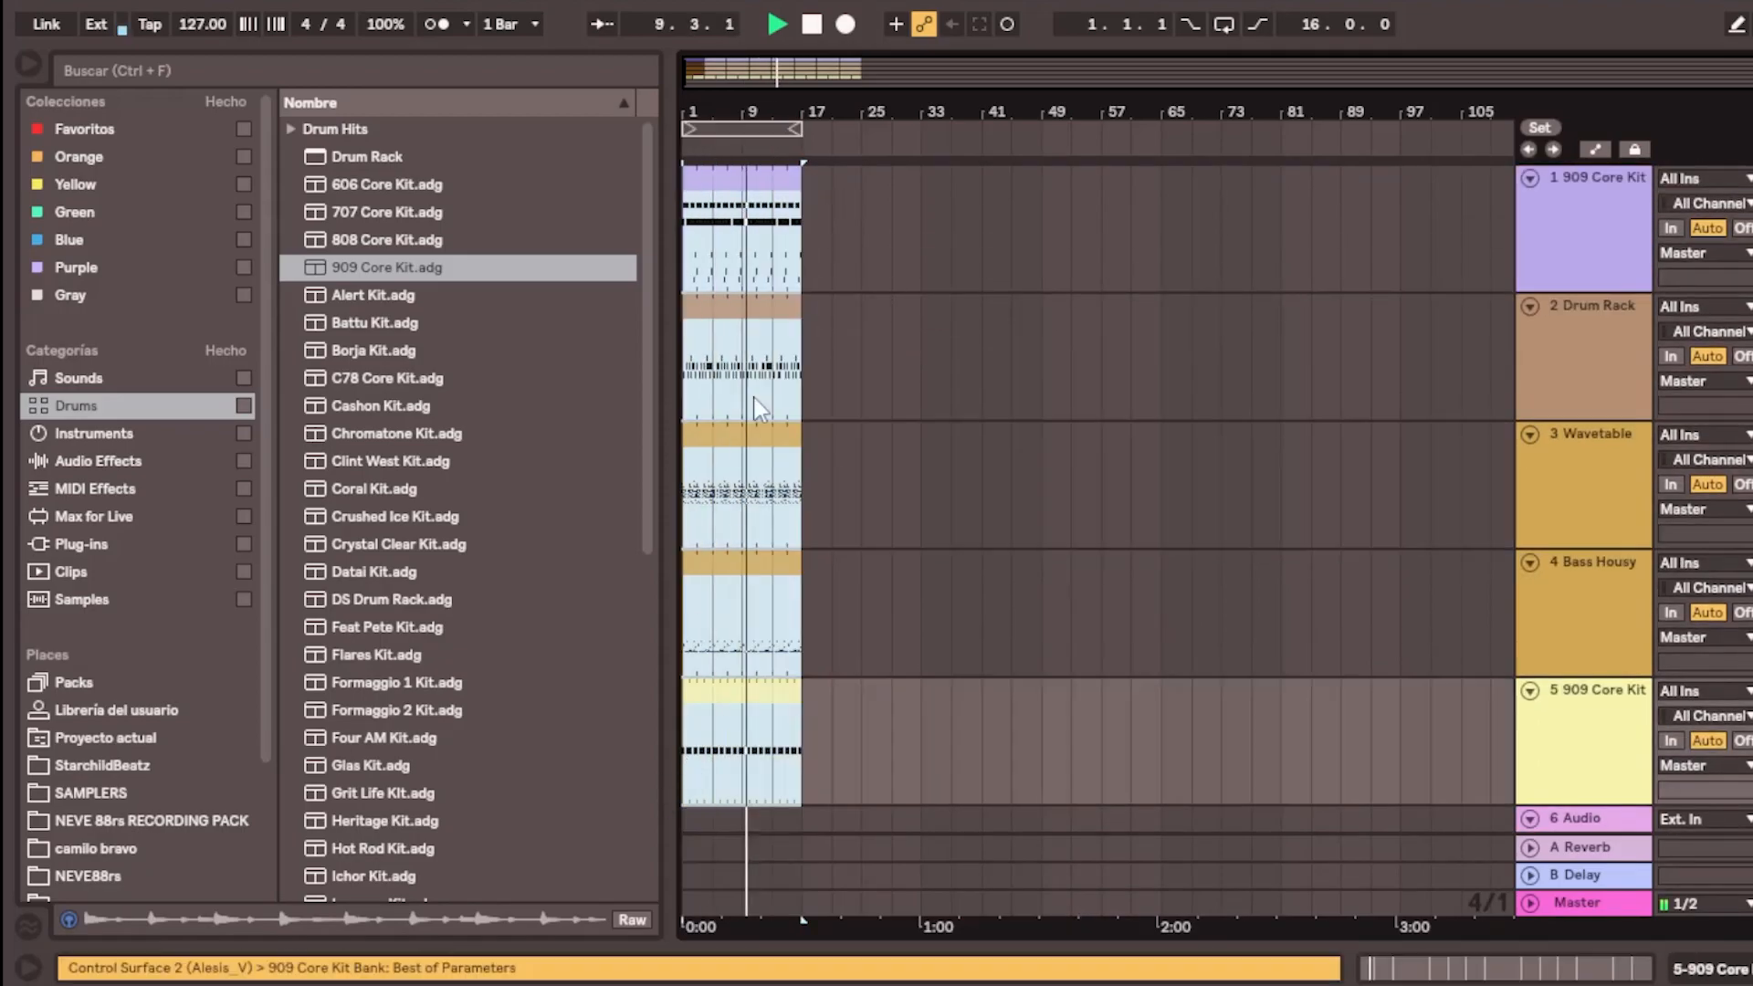
drag(774, 185, 893, 197)
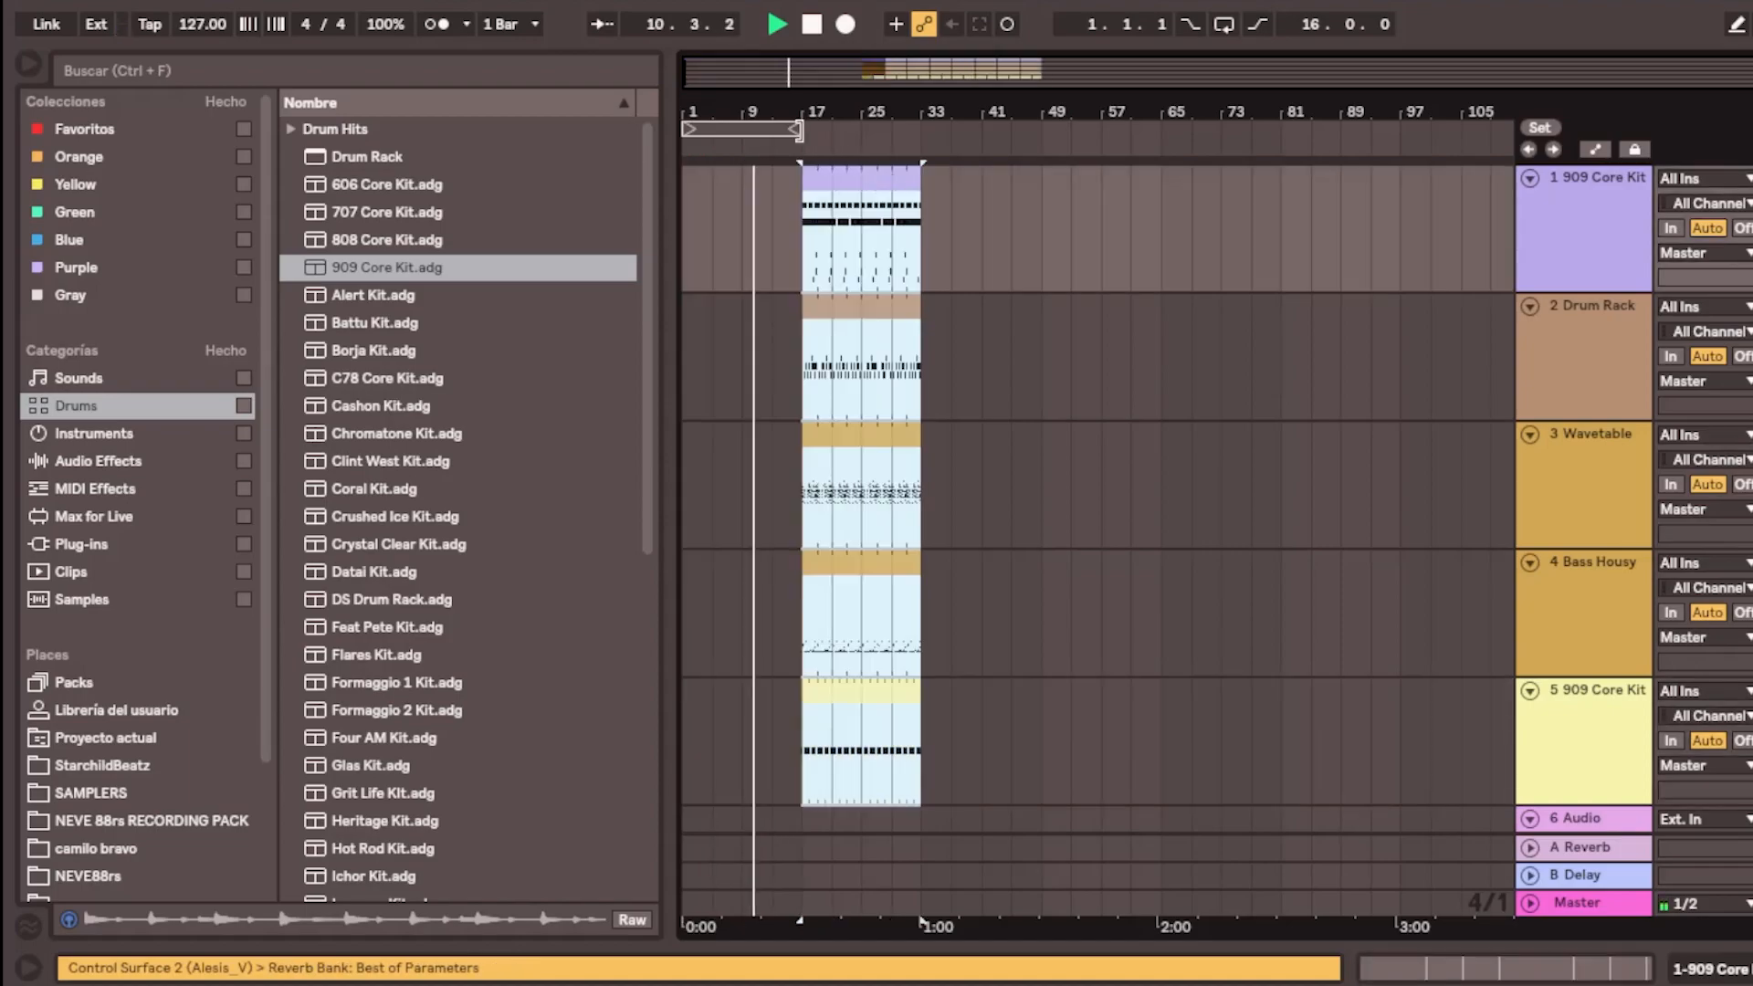
drag(802, 128, 920, 128)
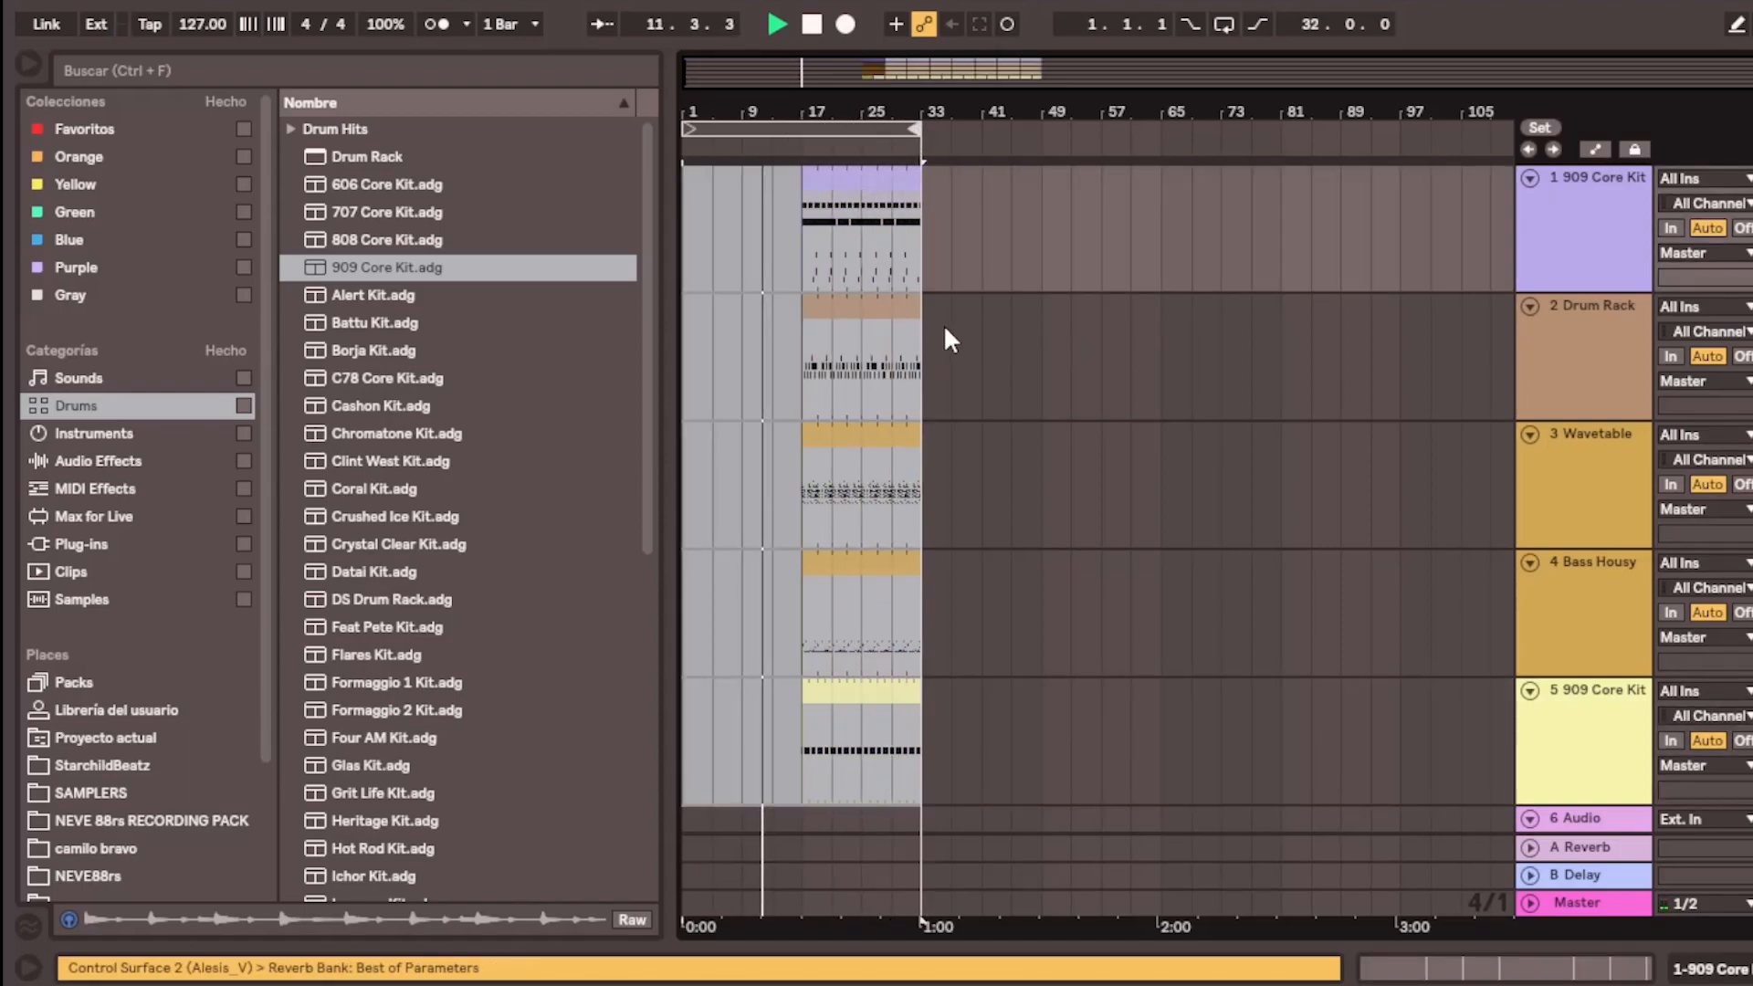
Extend the starts of the track 5 909 Core Kit and track 4 Bass Housy clips back to bar 1
scroll(926, 463, down, 2)
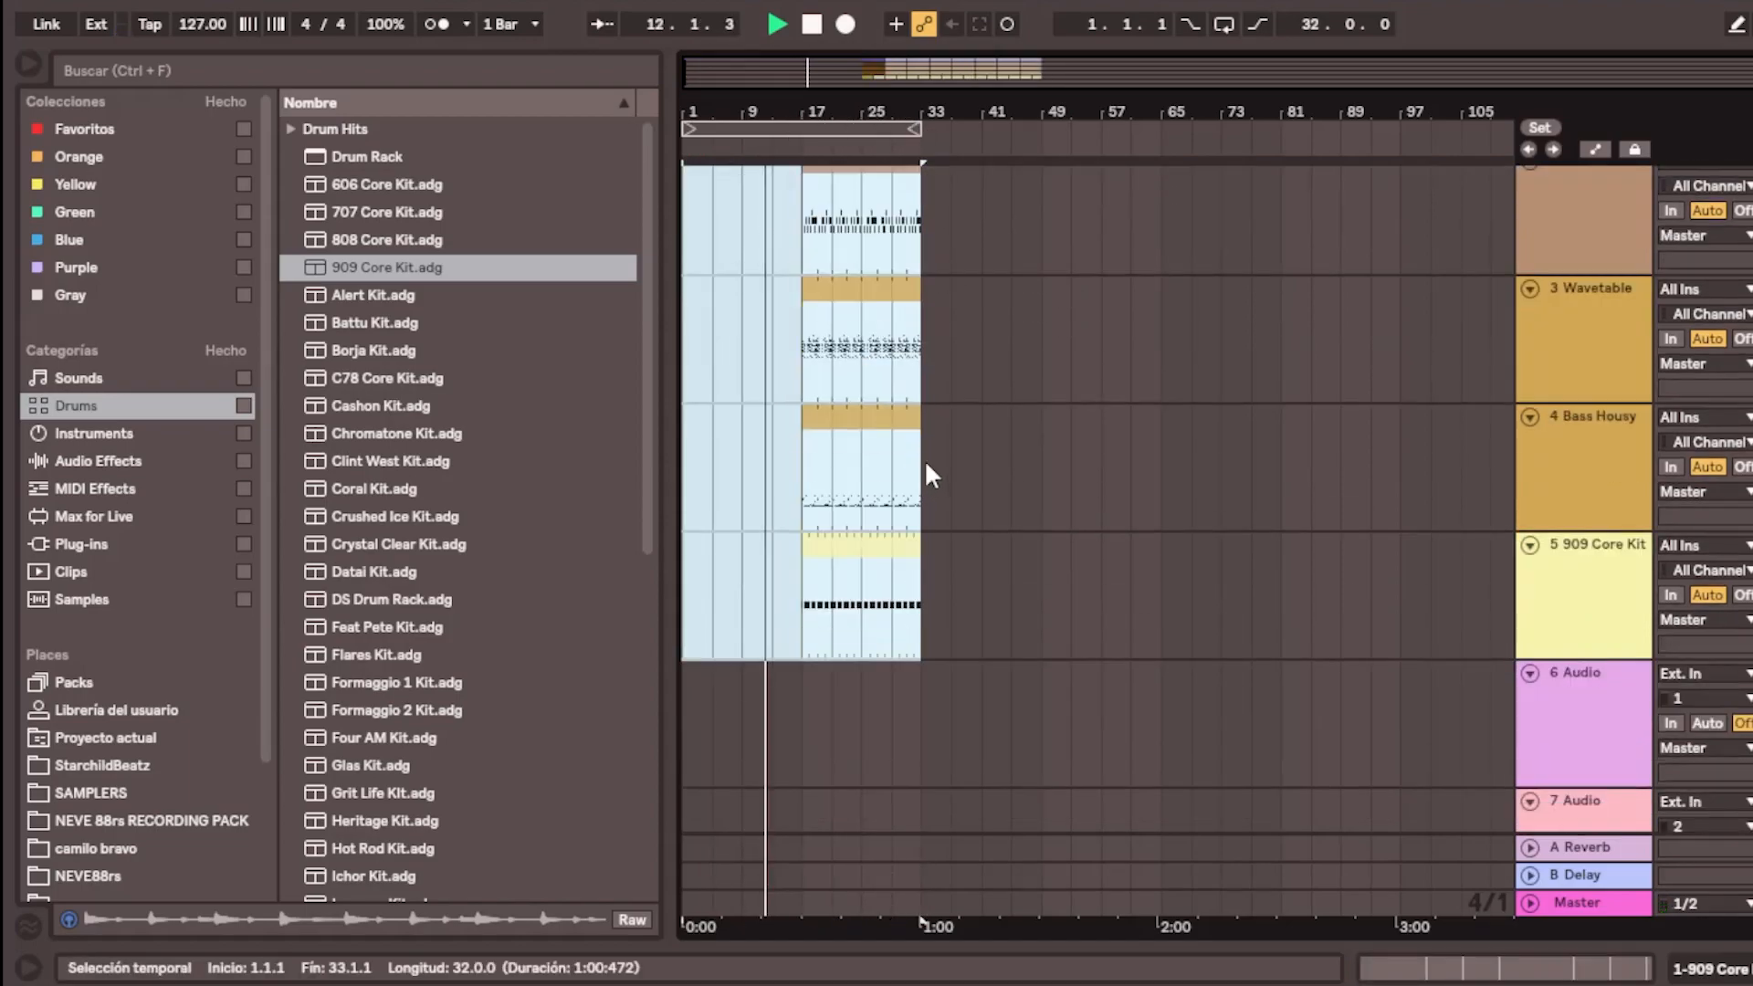
click(873, 545)
drag(805, 552, 675, 551)
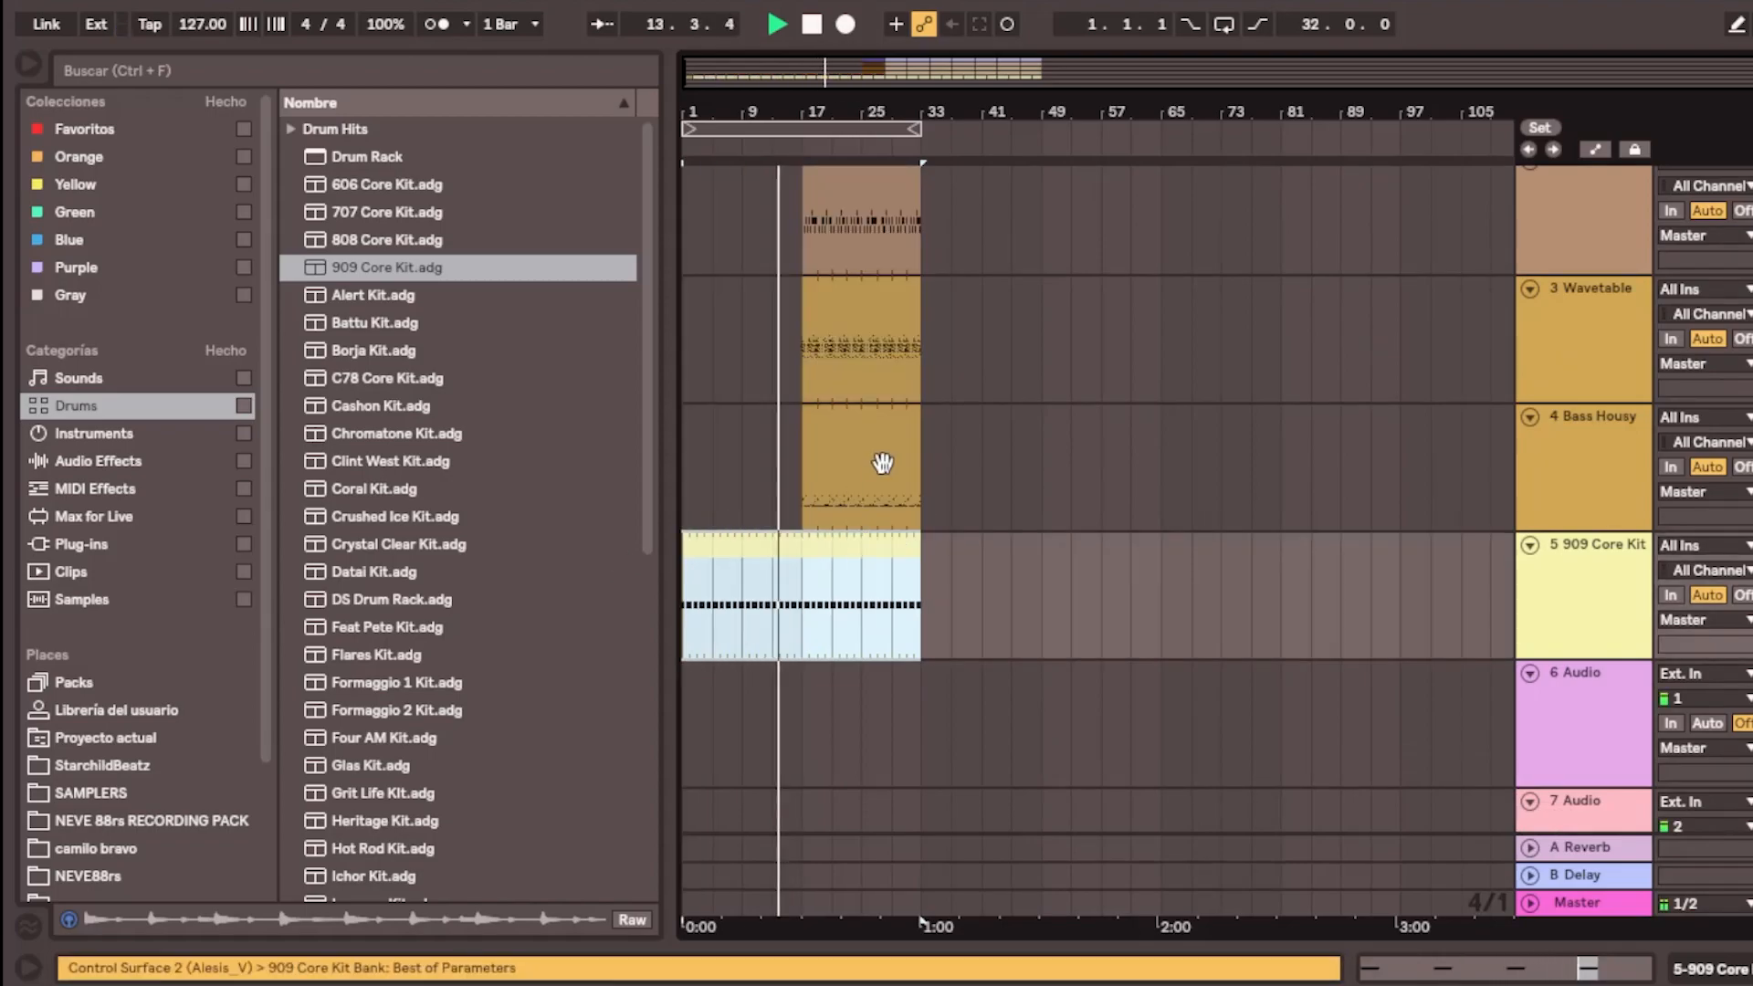
scroll(884, 461, up, 1)
drag(803, 548, 613, 522)
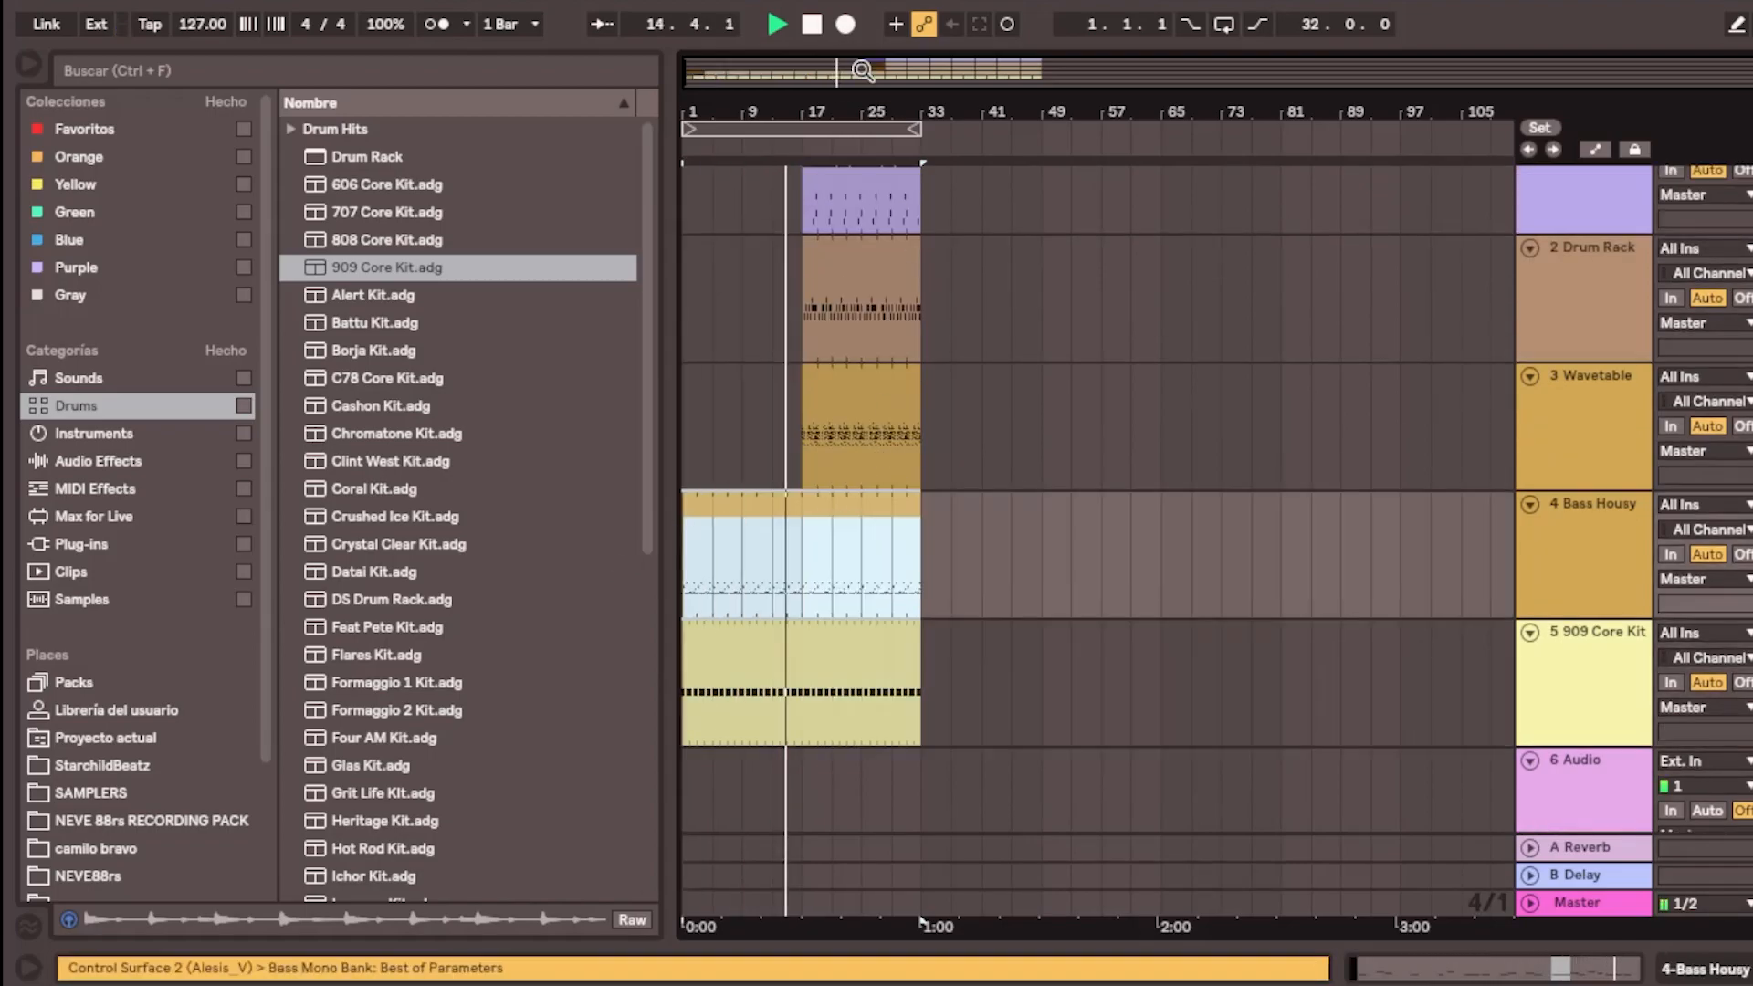
Extend the start of the Drum Rack clip back to bar 5 and the track 1 909 Core Kit clip to bar 9
click(837, 128)
scroll(890, 360, up, 1)
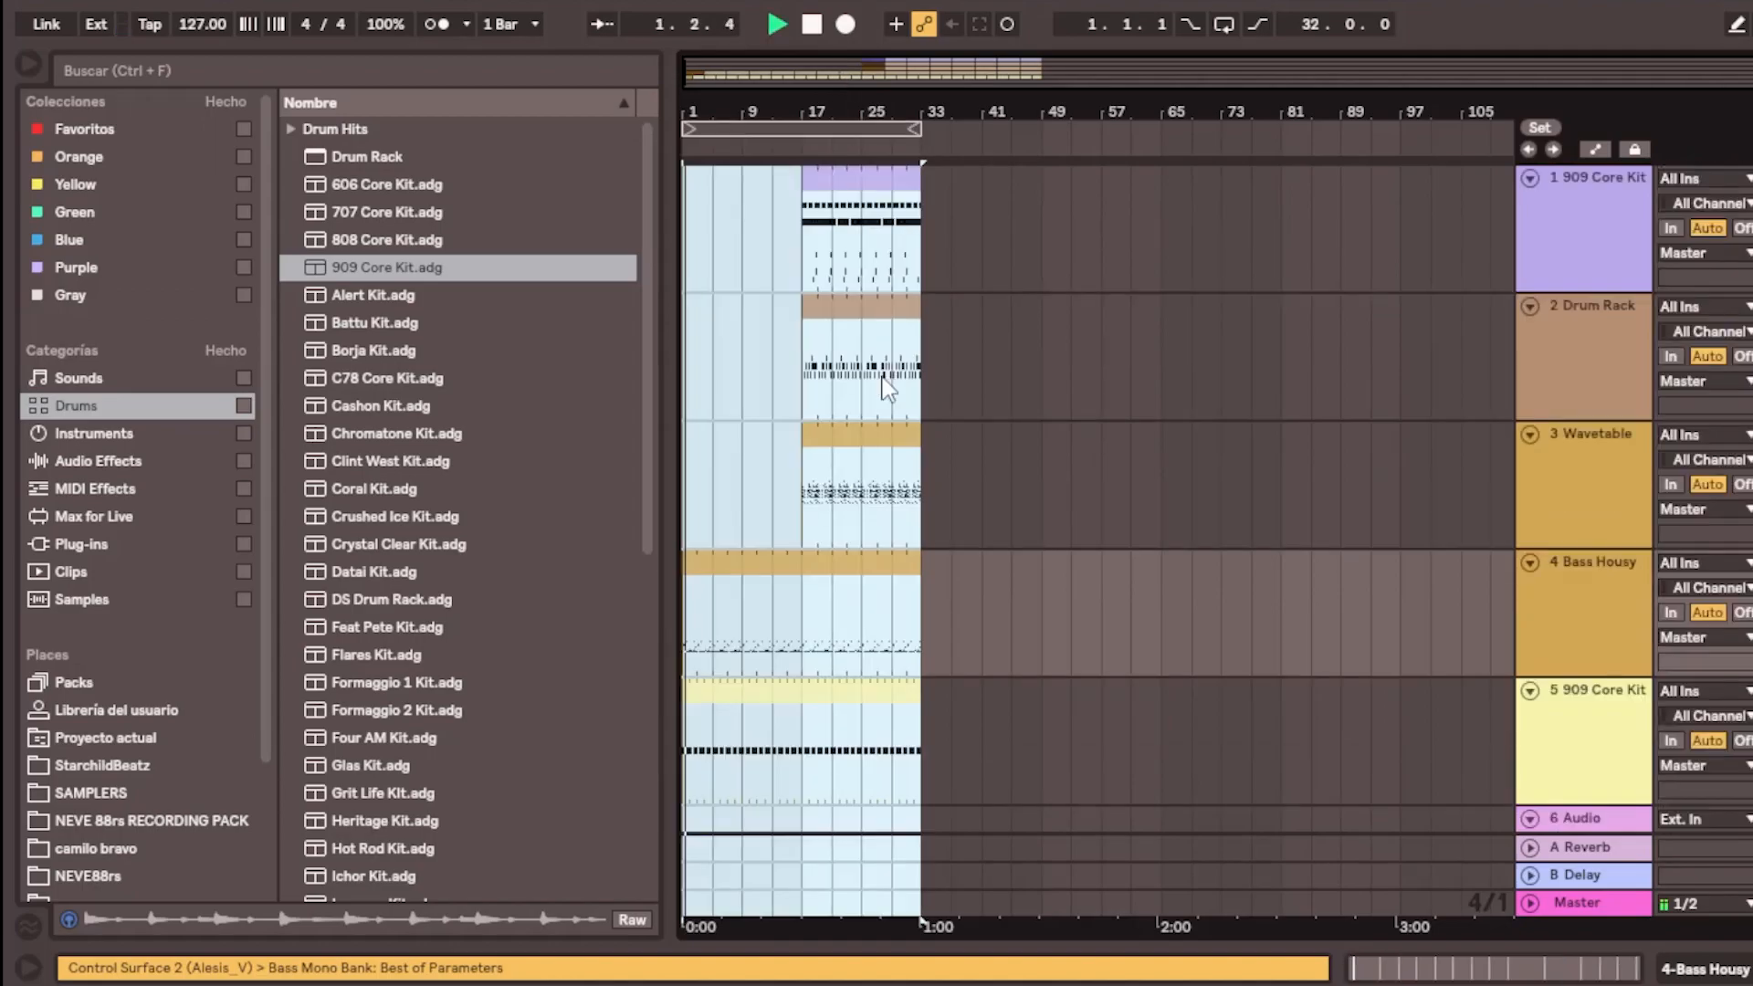
click(812, 313)
drag(811, 313, 719, 314)
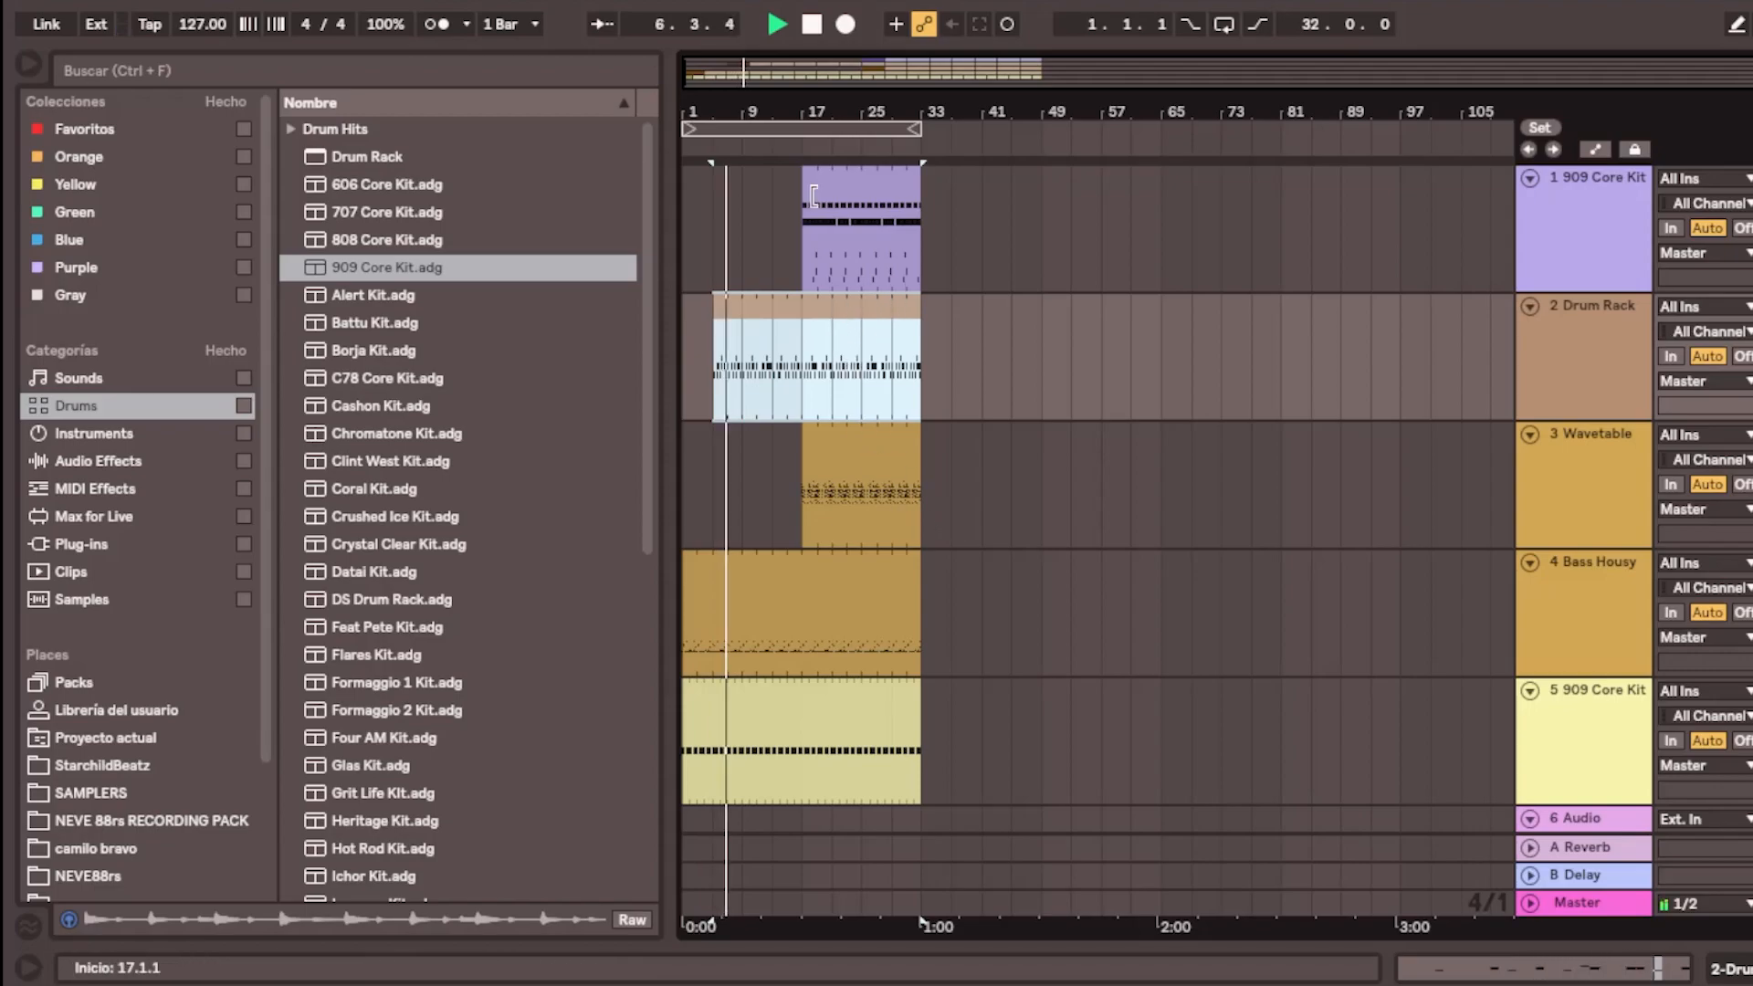
drag(809, 178, 739, 178)
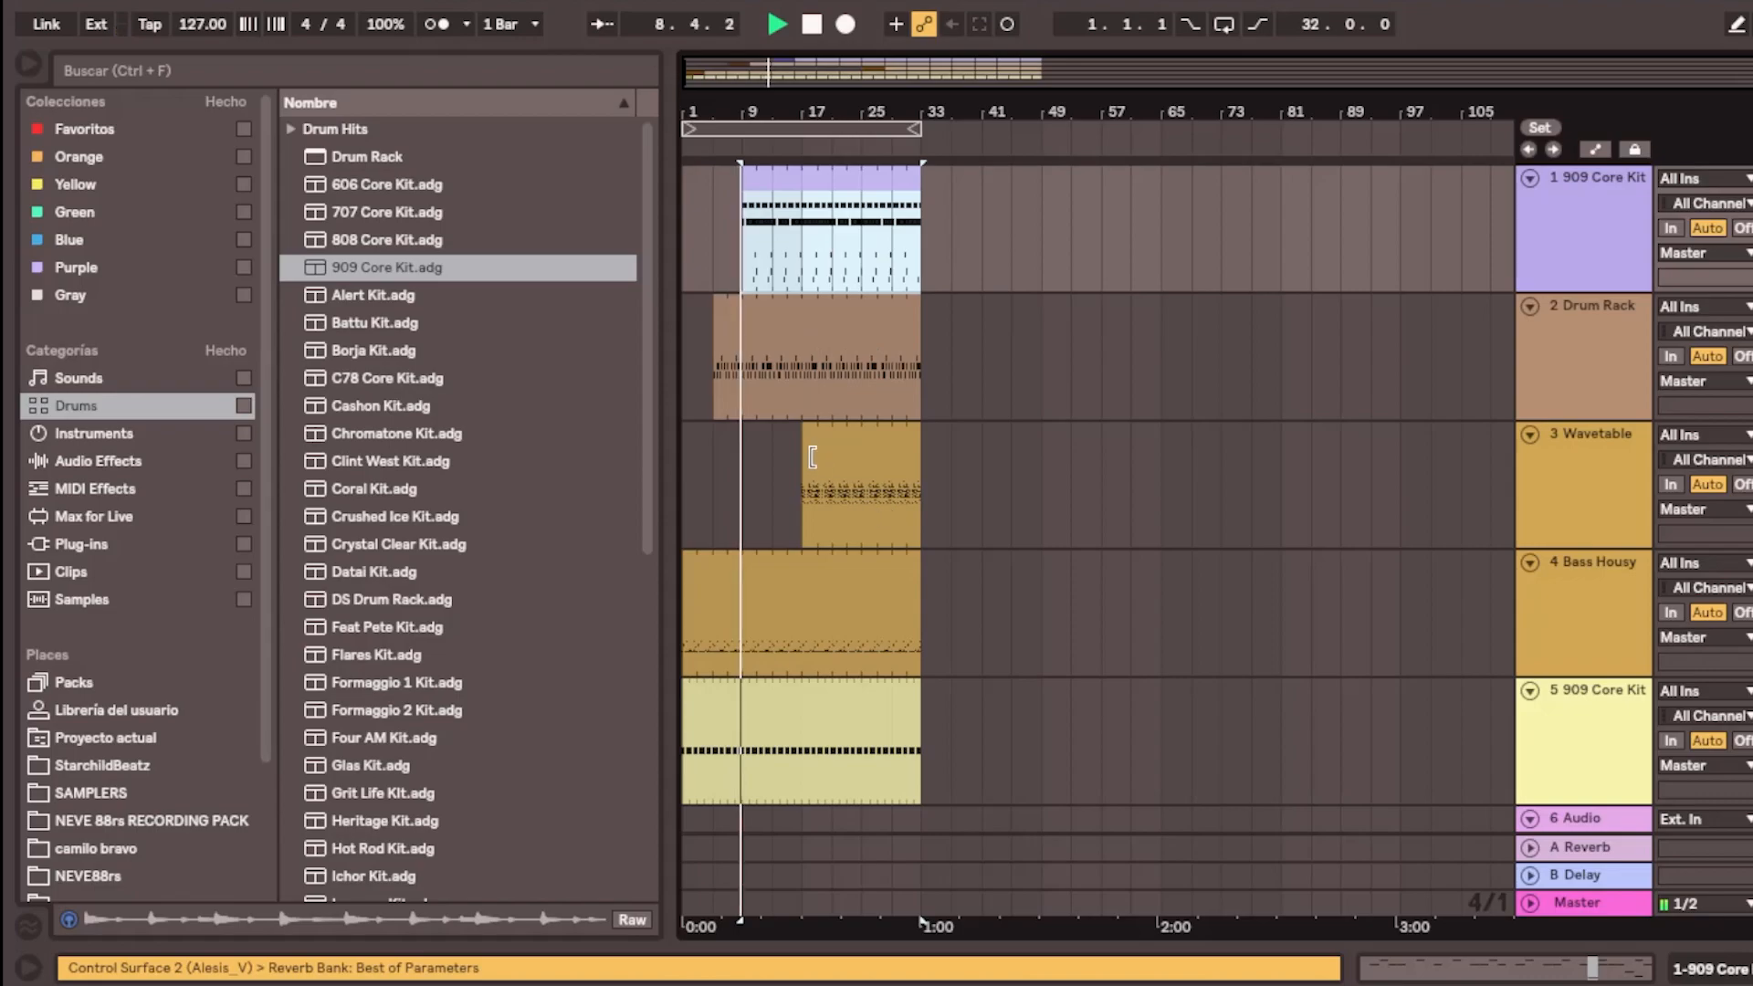
Delete bar 16 from the clips on all tracks to leave a one-bar break before bar 17
drag(789, 112, 861, 931)
key(Delete)
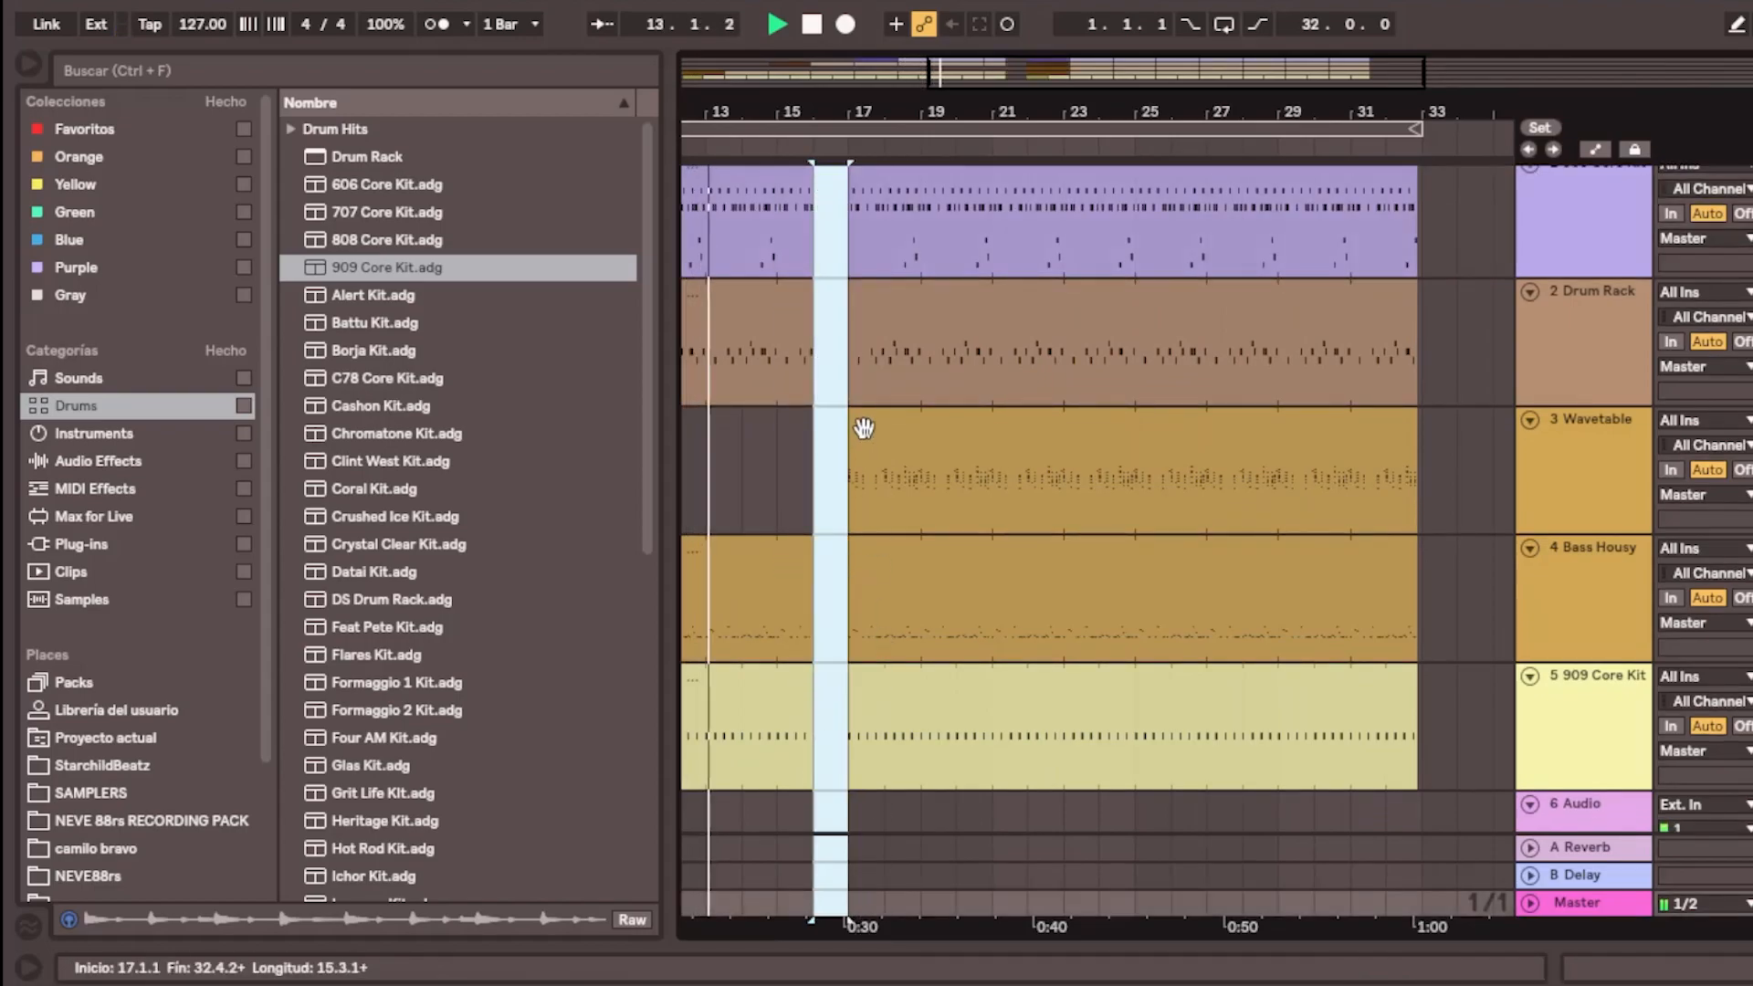
click(877, 431)
Extend the ends of the Drum Rack and Bass Housy clips before the break to 16.3.1
drag(832, 105, 1007, 235)
drag(972, 314, 1010, 322)
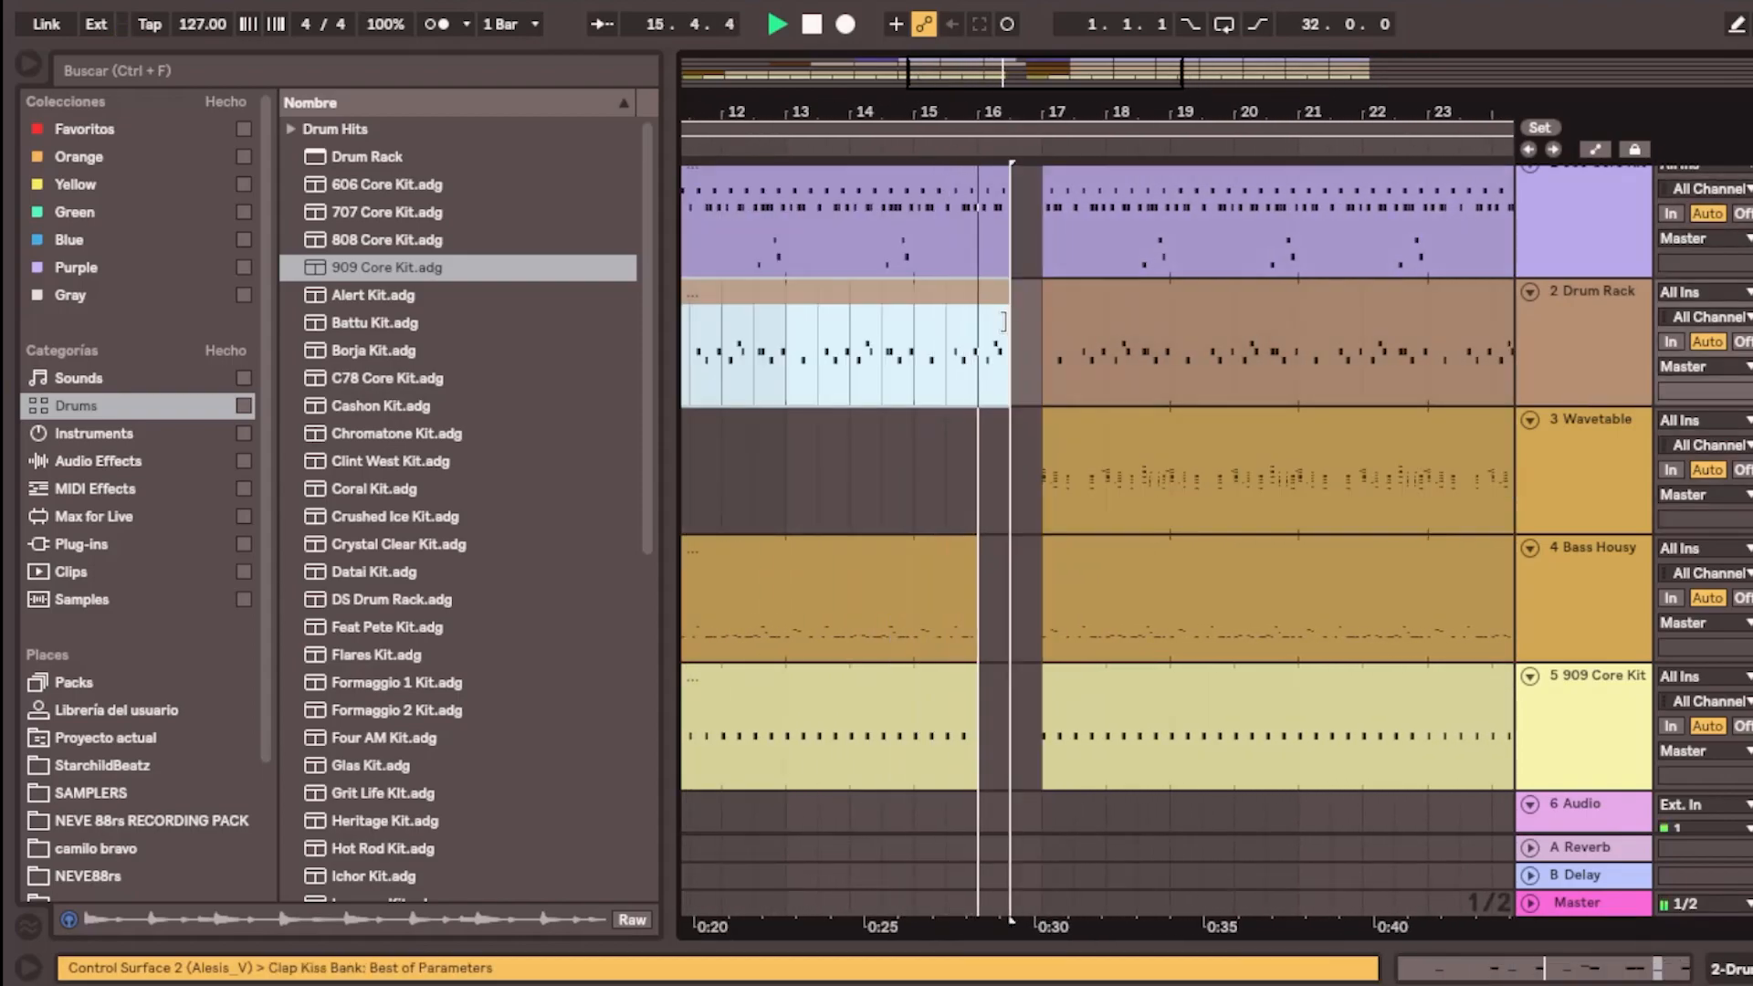
click(977, 561)
drag(980, 559, 1010, 560)
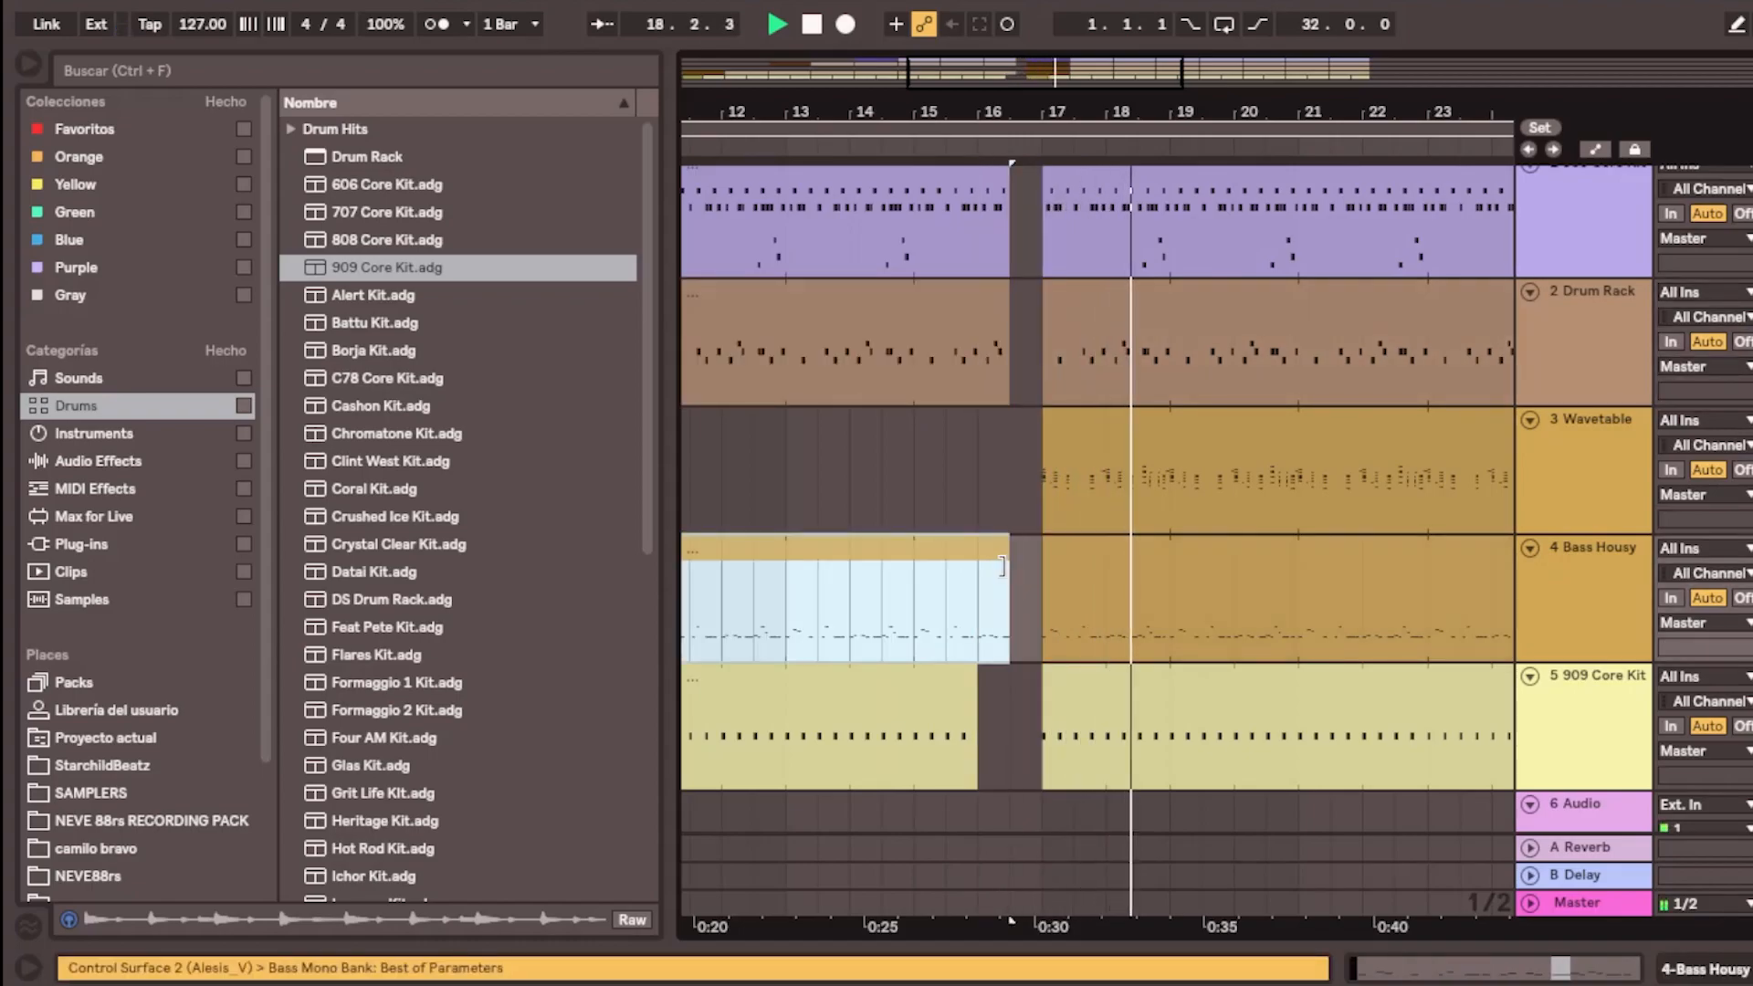
Shorten the Drum Rack and track 1 909 Core Kit clips before the break to end at bar 16
drag(1017, 301, 978, 301)
click(1010, 180)
drag(1009, 180, 978, 180)
Extend the end of the Bass Housy clip before the break to 16.4.1
drag(1022, 86, 1017, 210)
click(997, 546)
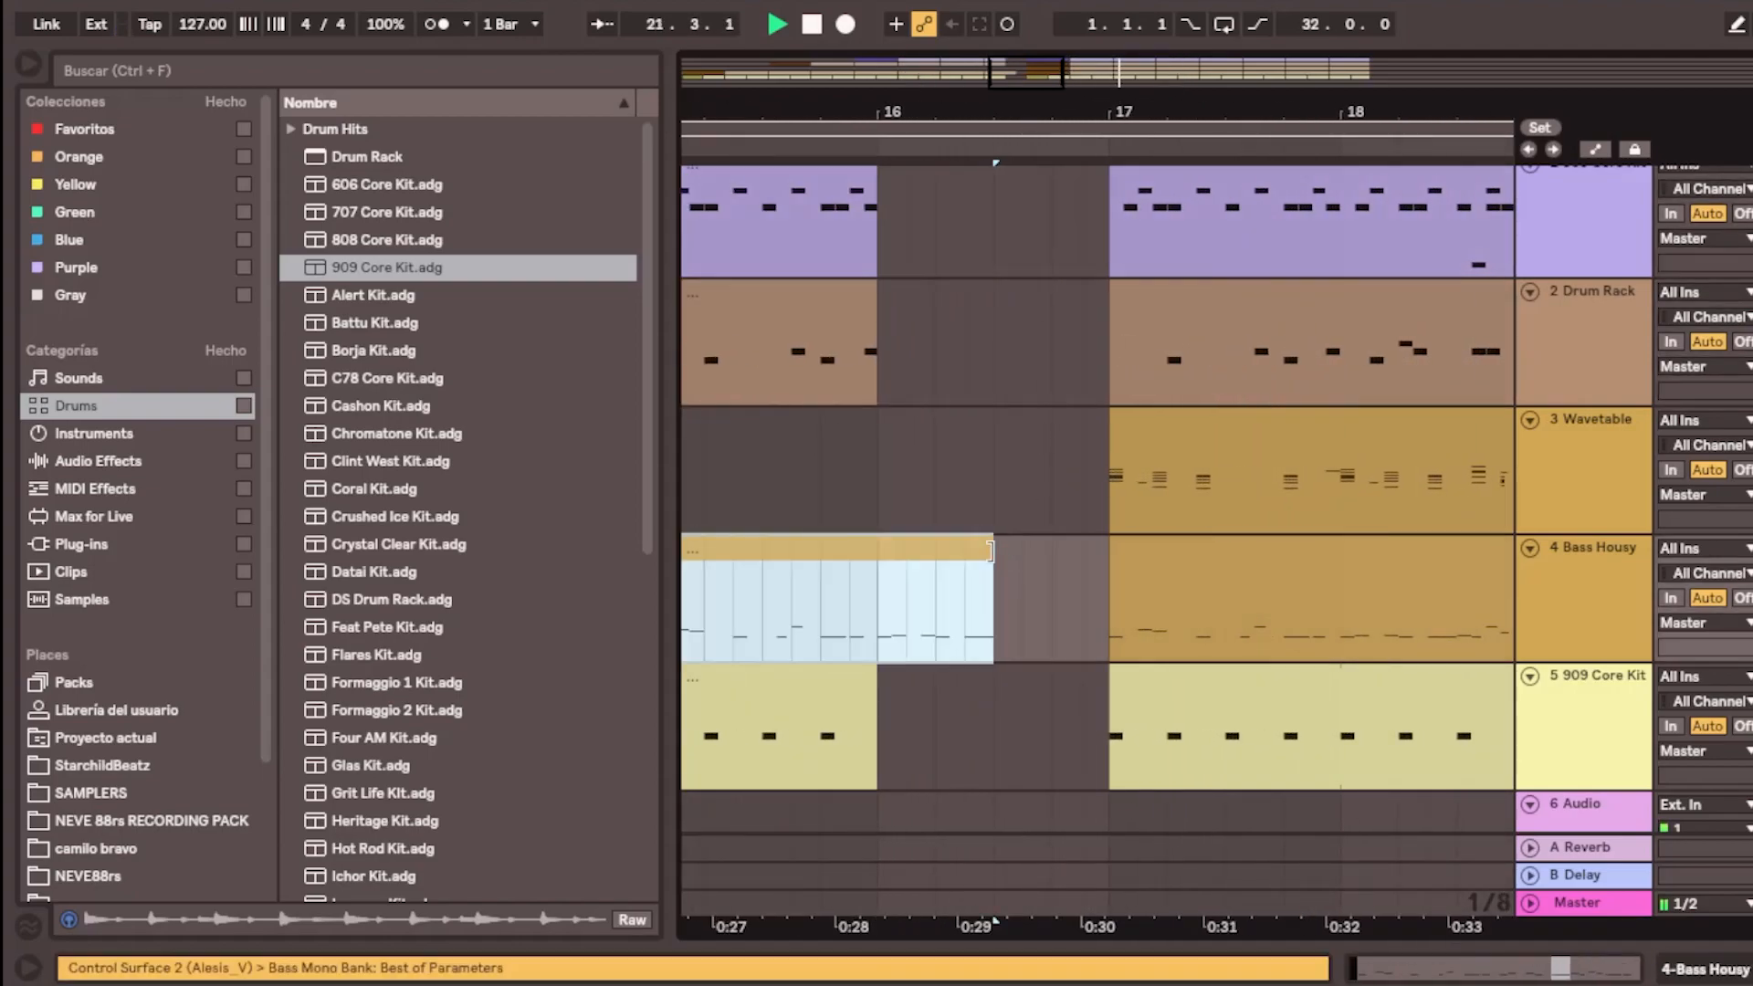
drag(997, 546, 1061, 554)
drag(1033, 103, 1029, 19)
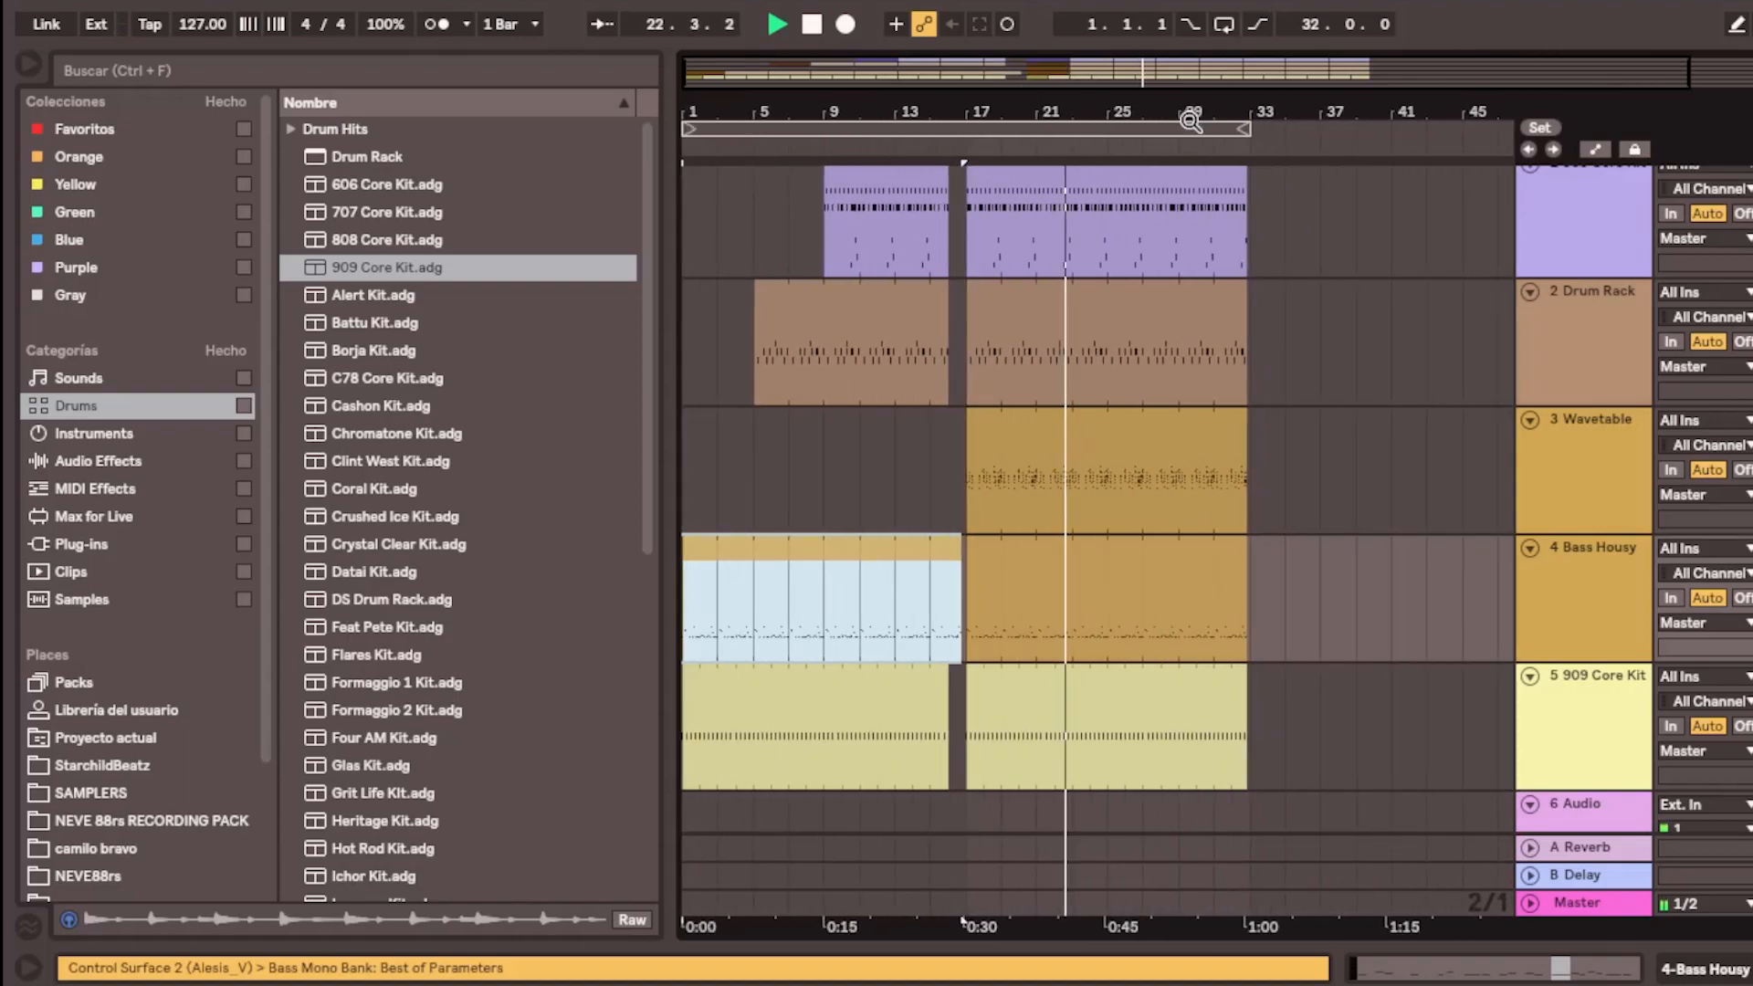
Listen to the break leading into bar 17 and replay the 32-bar loop from bar 1
click(925, 146)
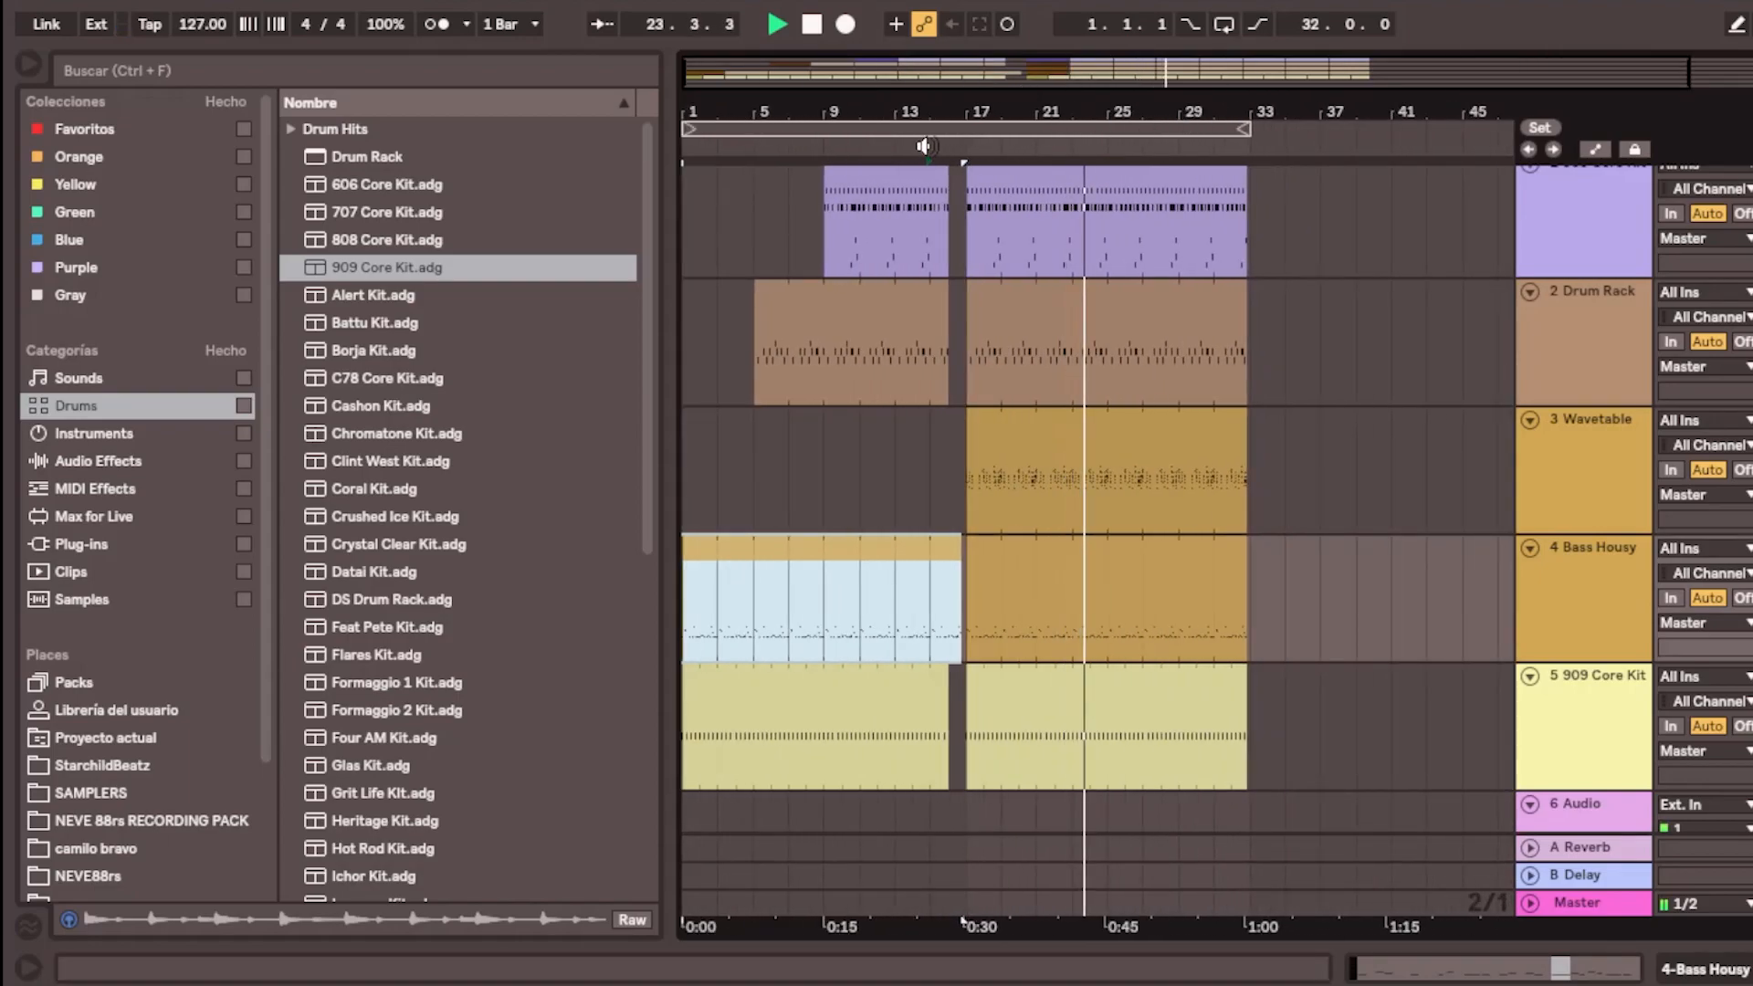
drag(969, 110, 970, 126)
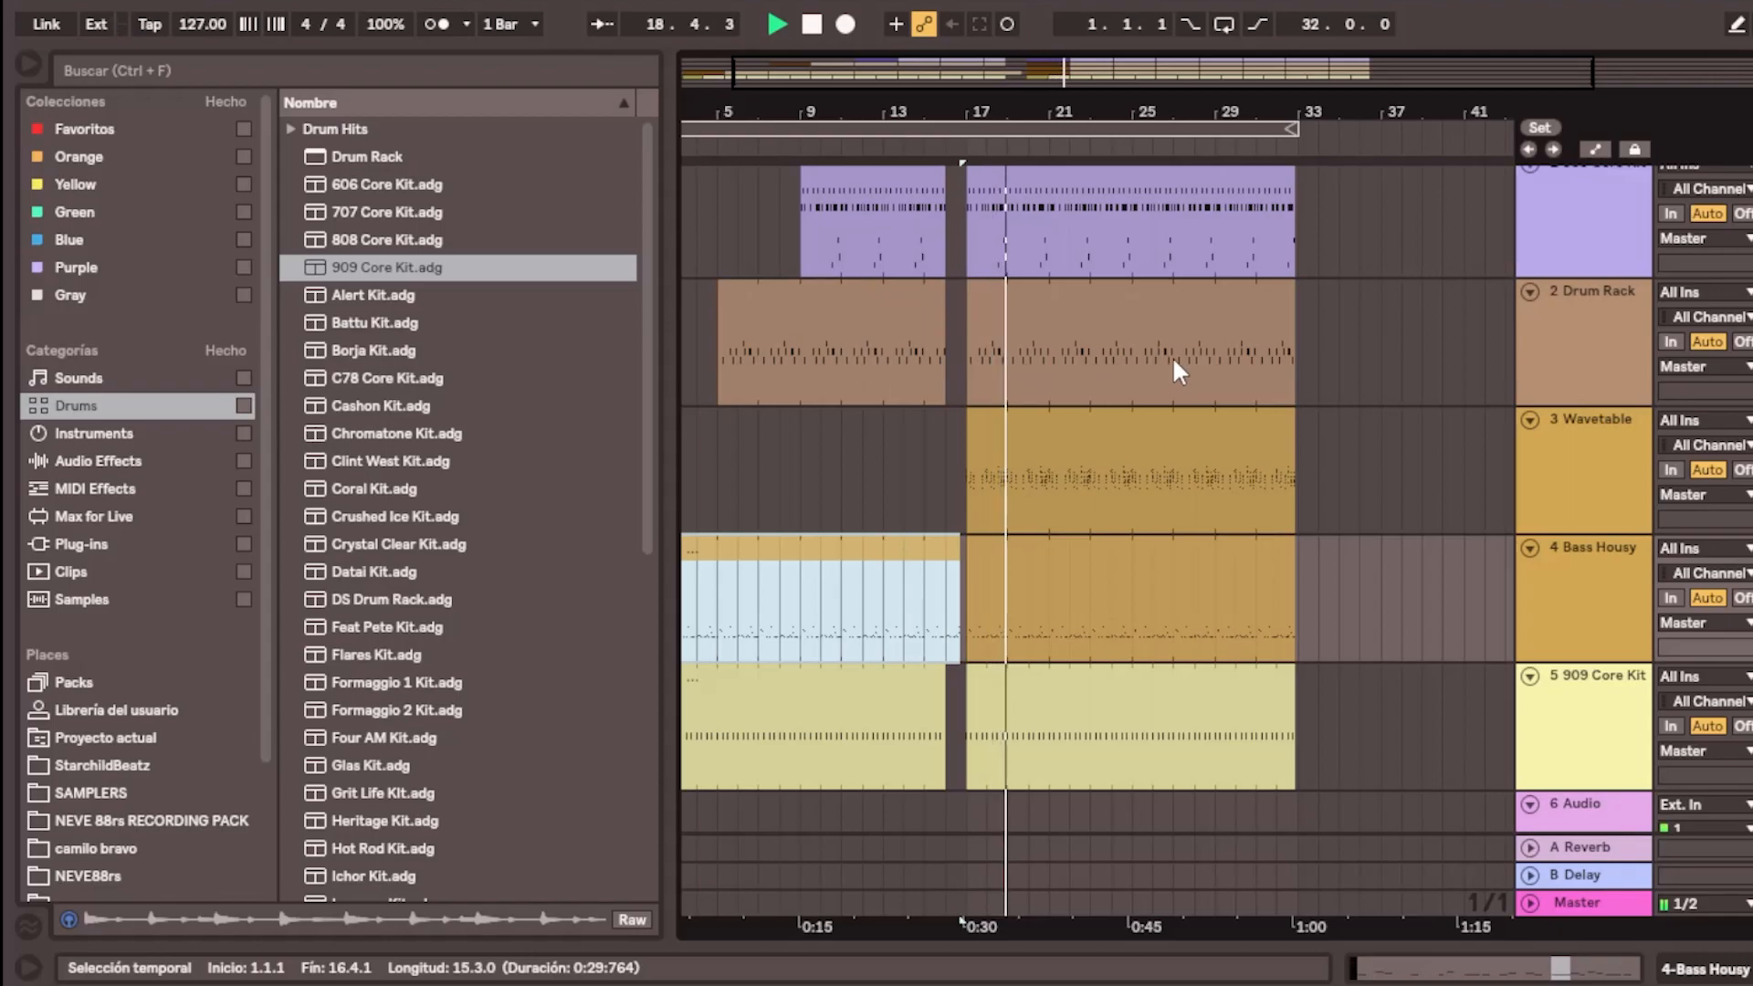
drag(1045, 103, 967, 102)
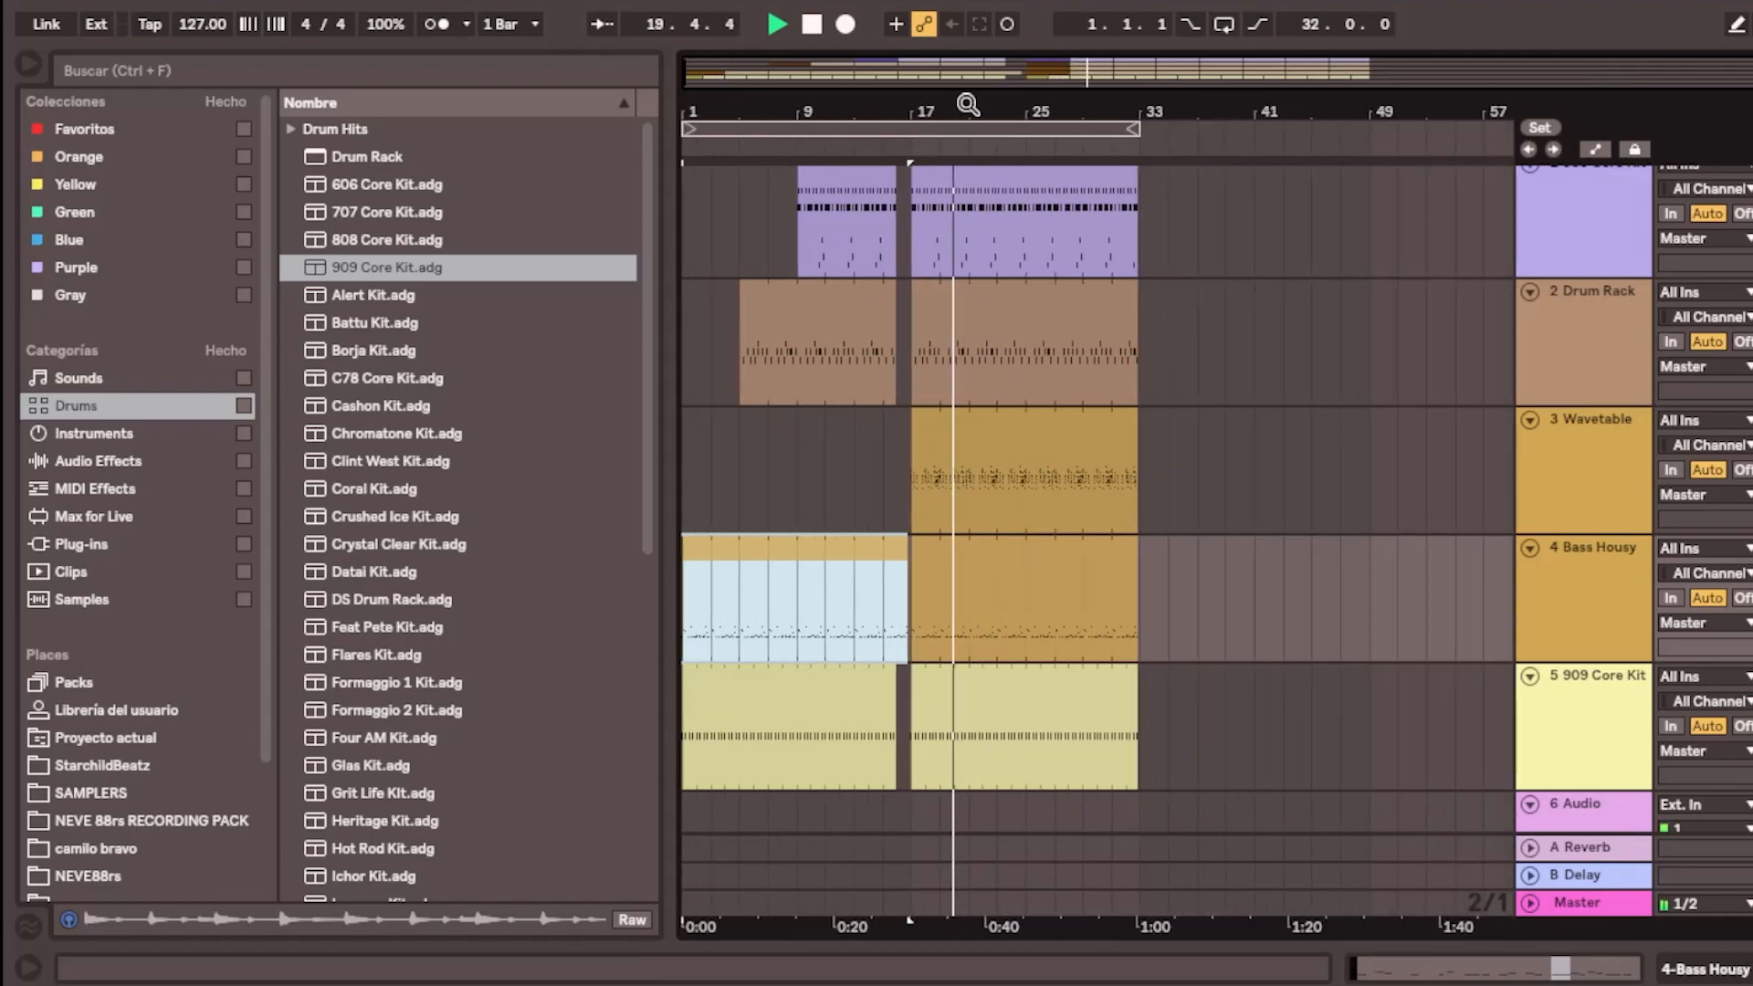
key(space)
click(1048, 130)
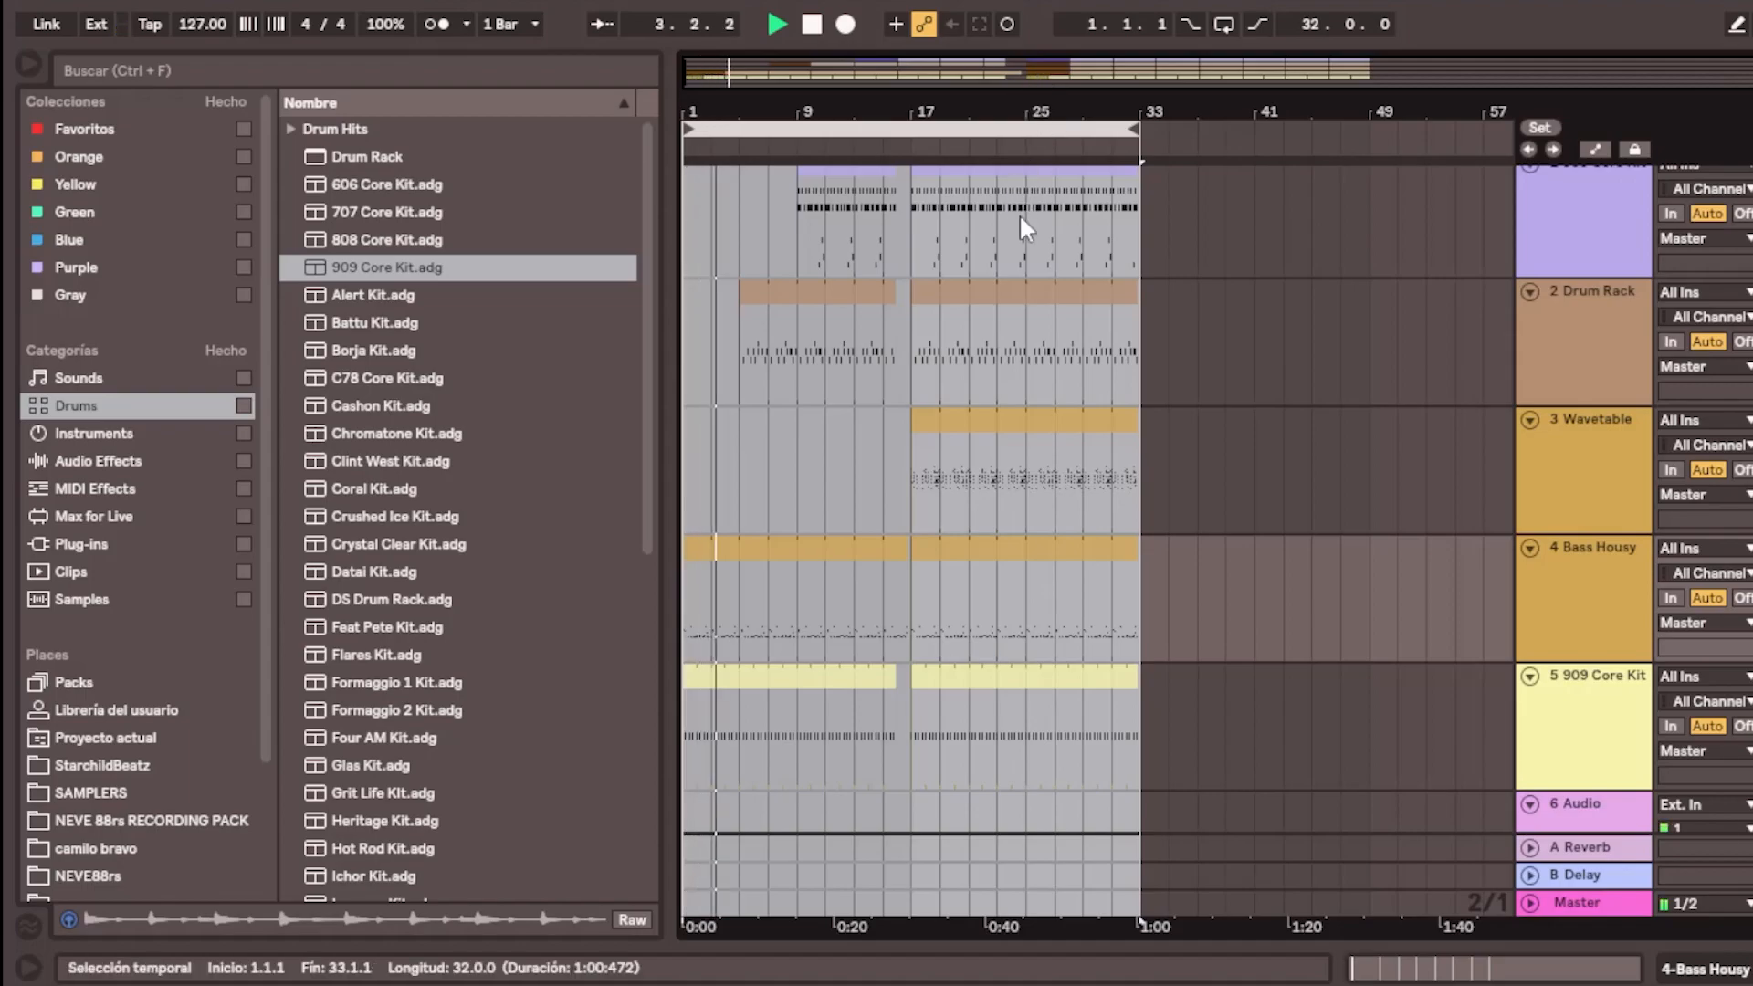
Insert a new return track below the B Delay return
scroll(990, 457, down, 2)
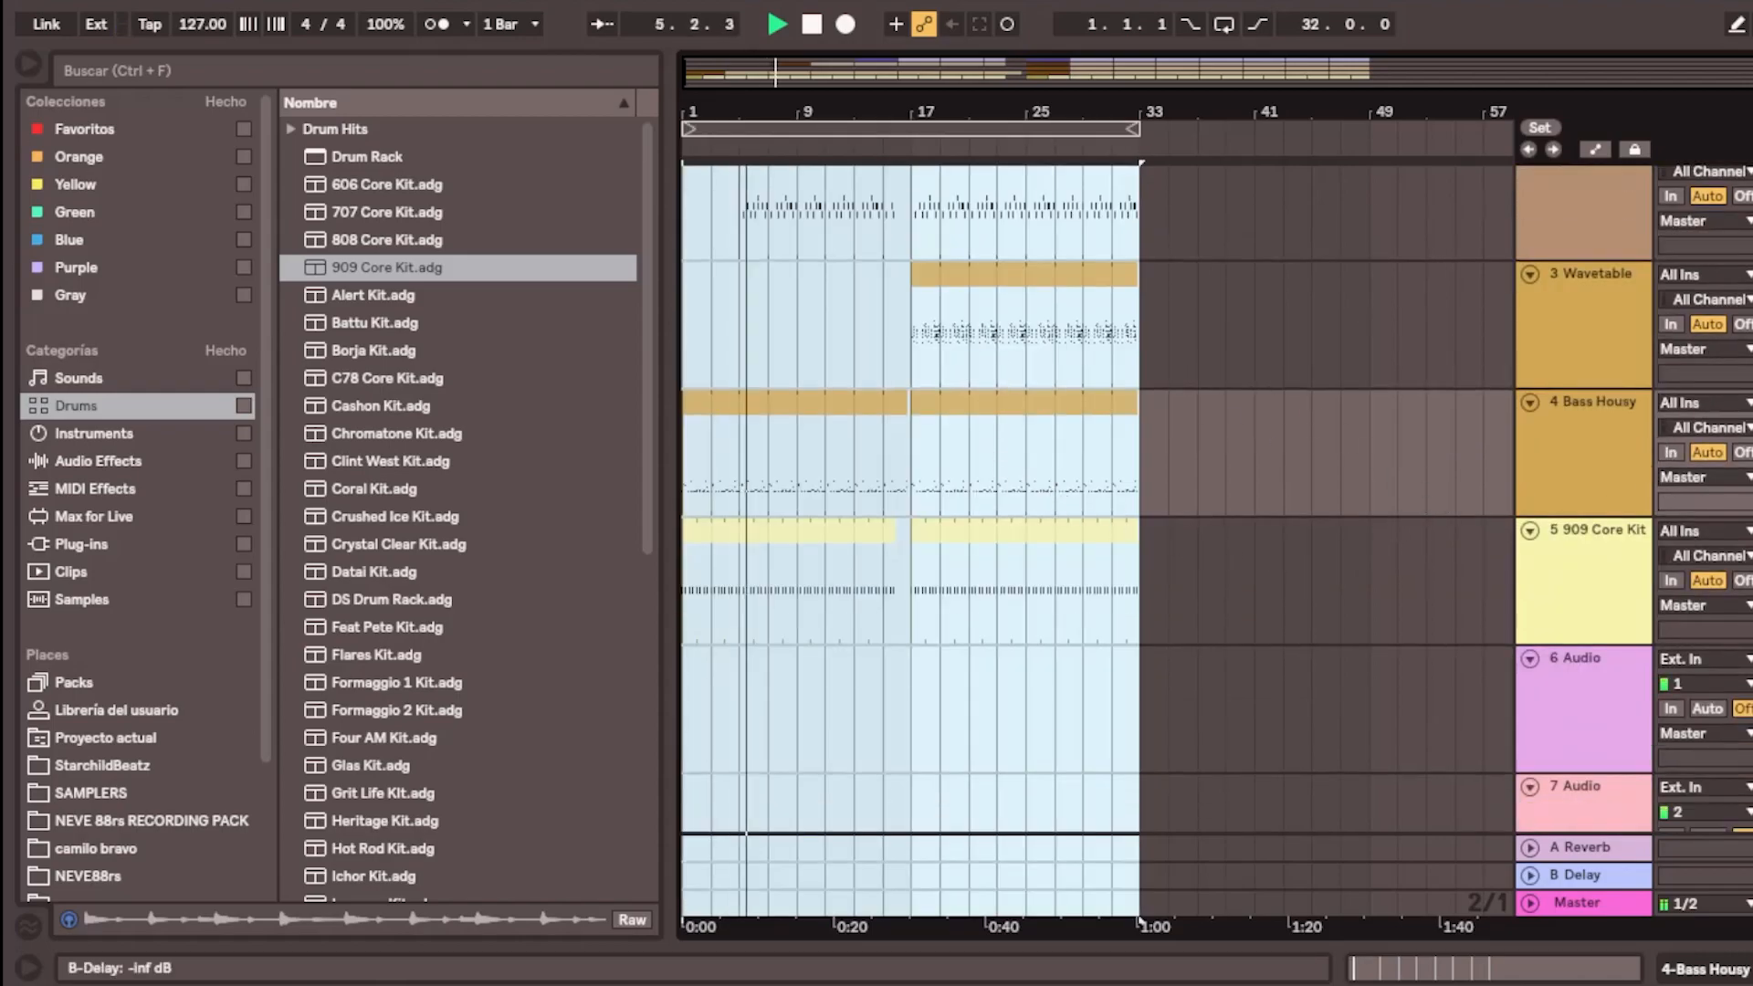
click(1589, 856)
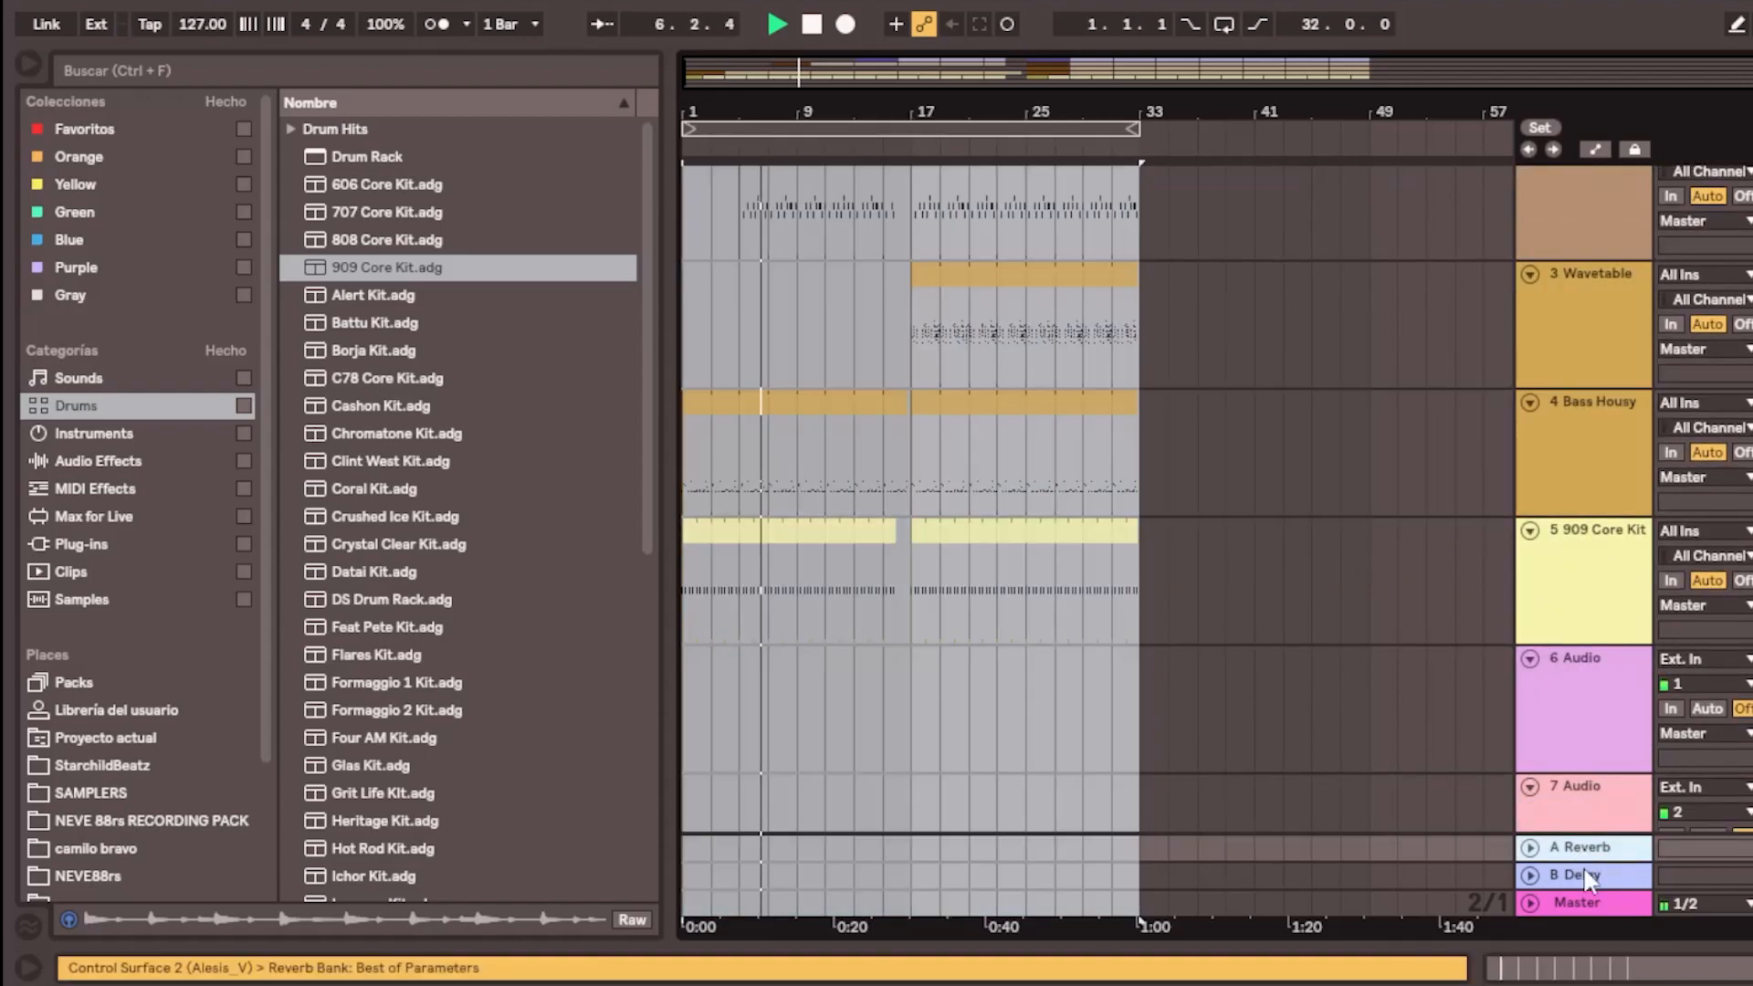
click(1590, 865)
click(1598, 858)
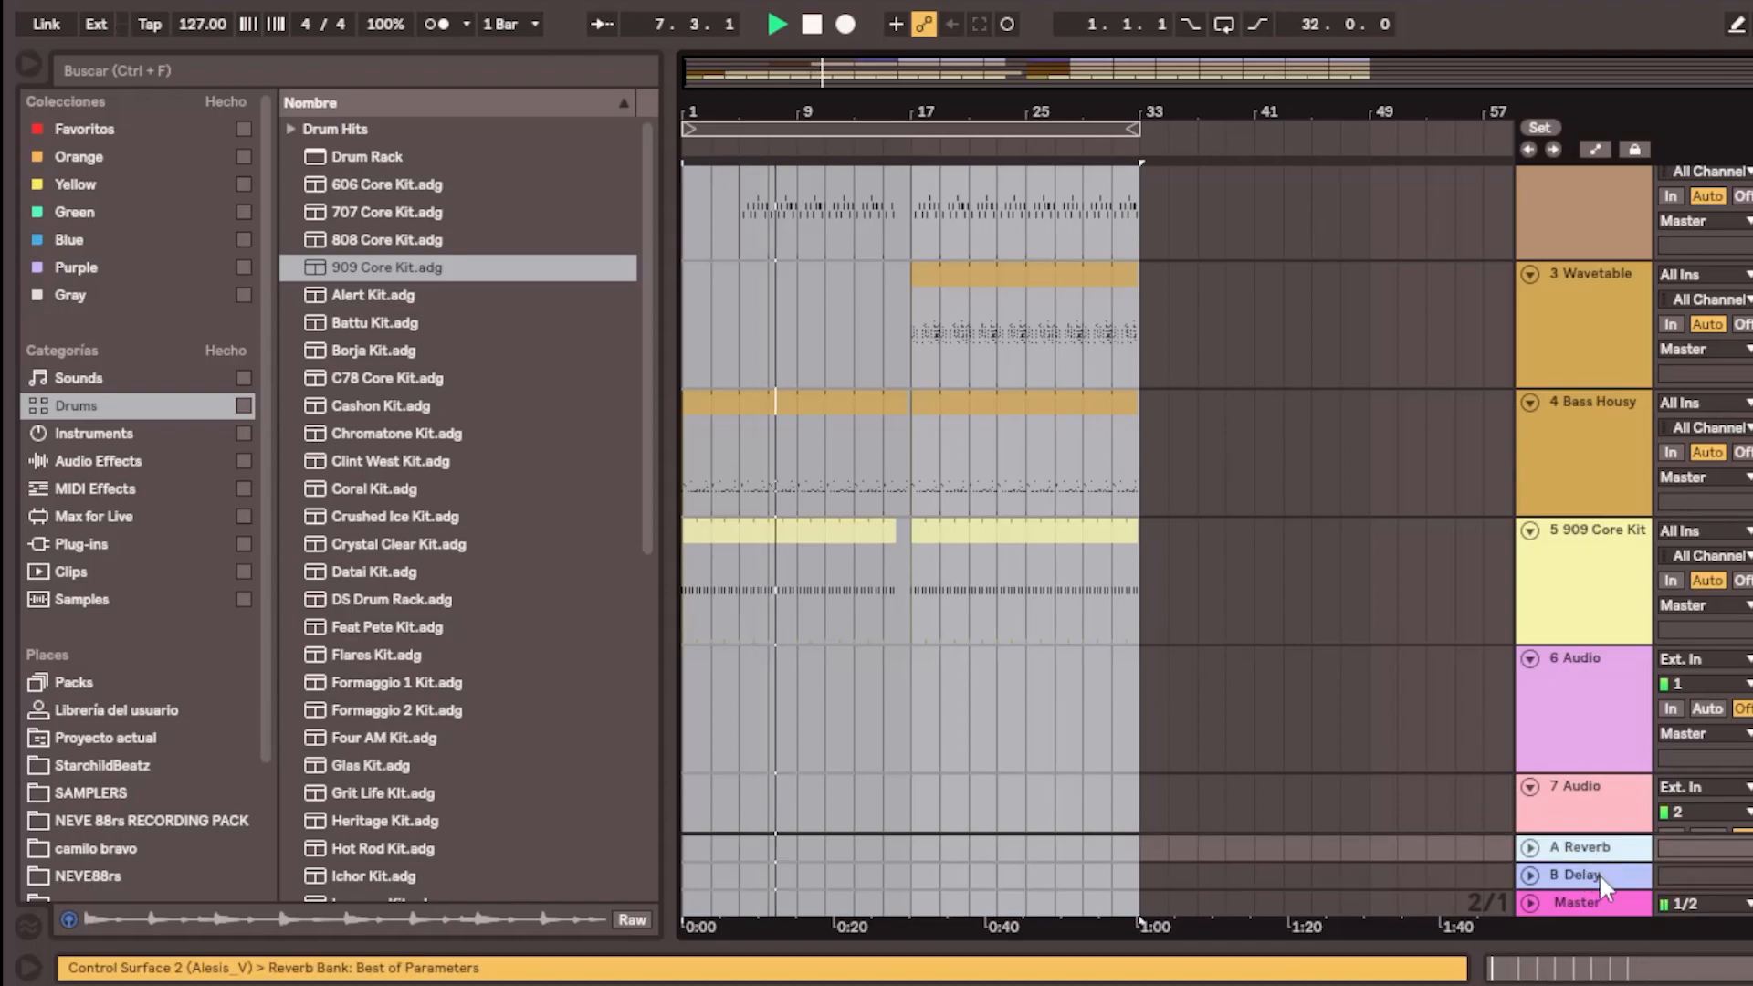
click(1597, 873)
right_click(1606, 872)
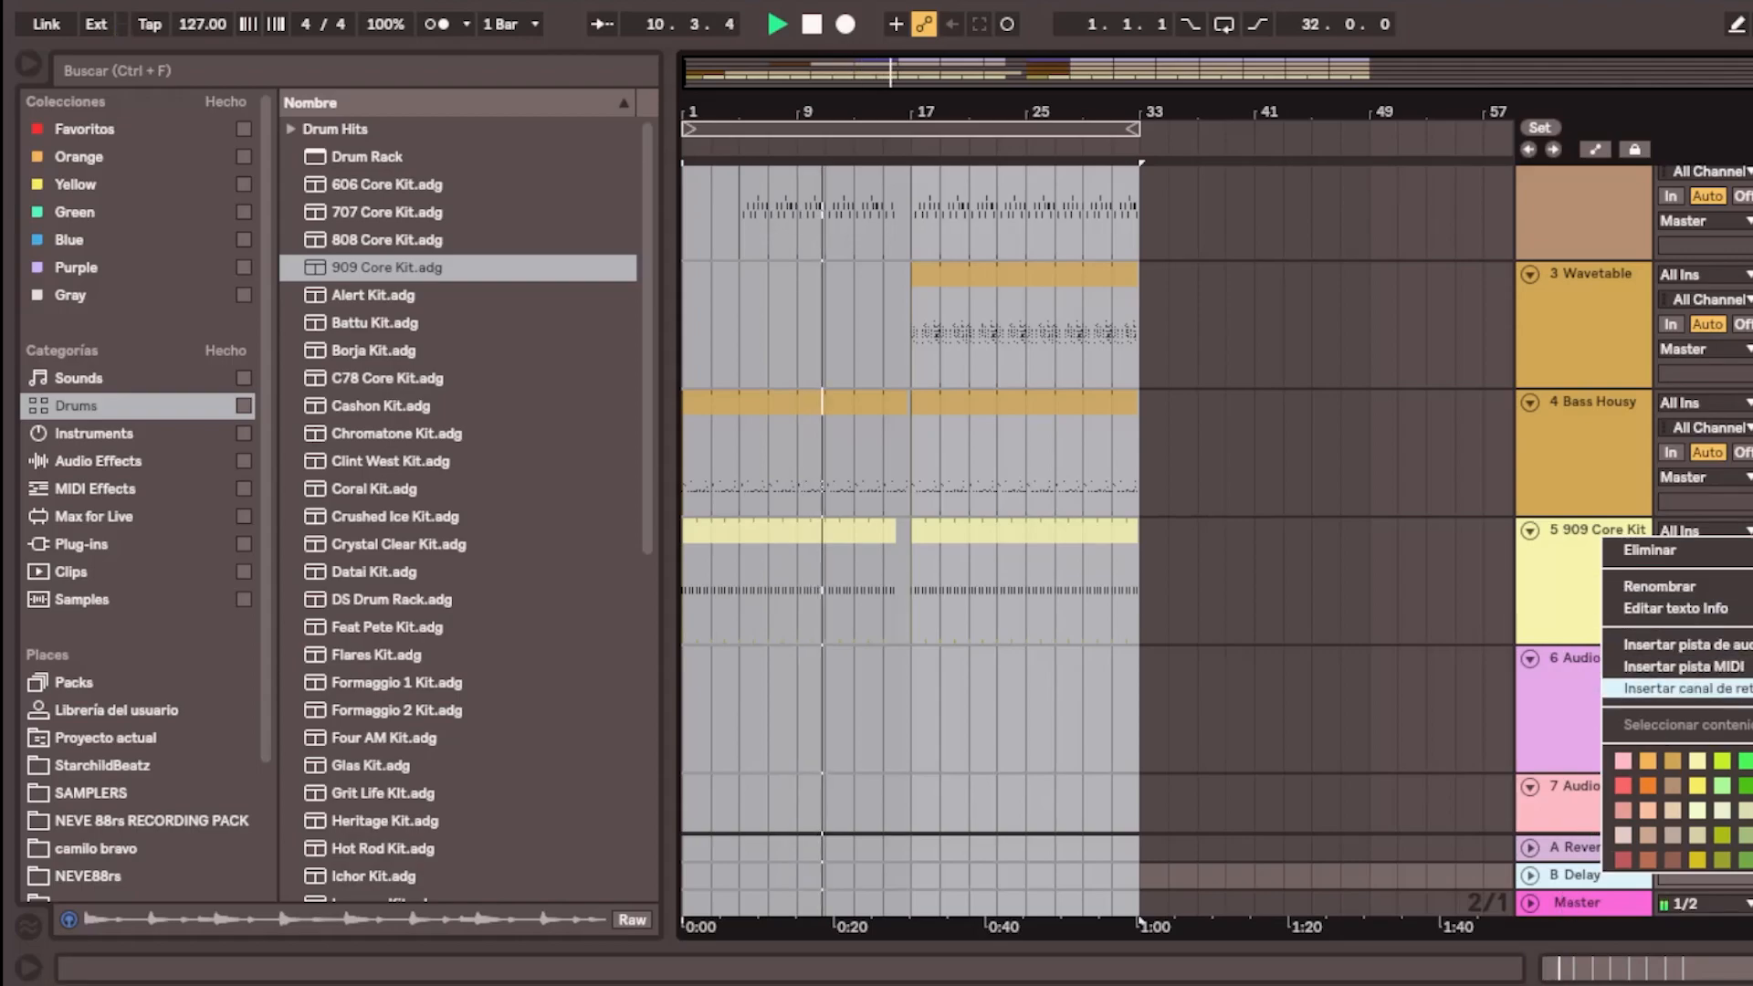
right_click(1585, 867)
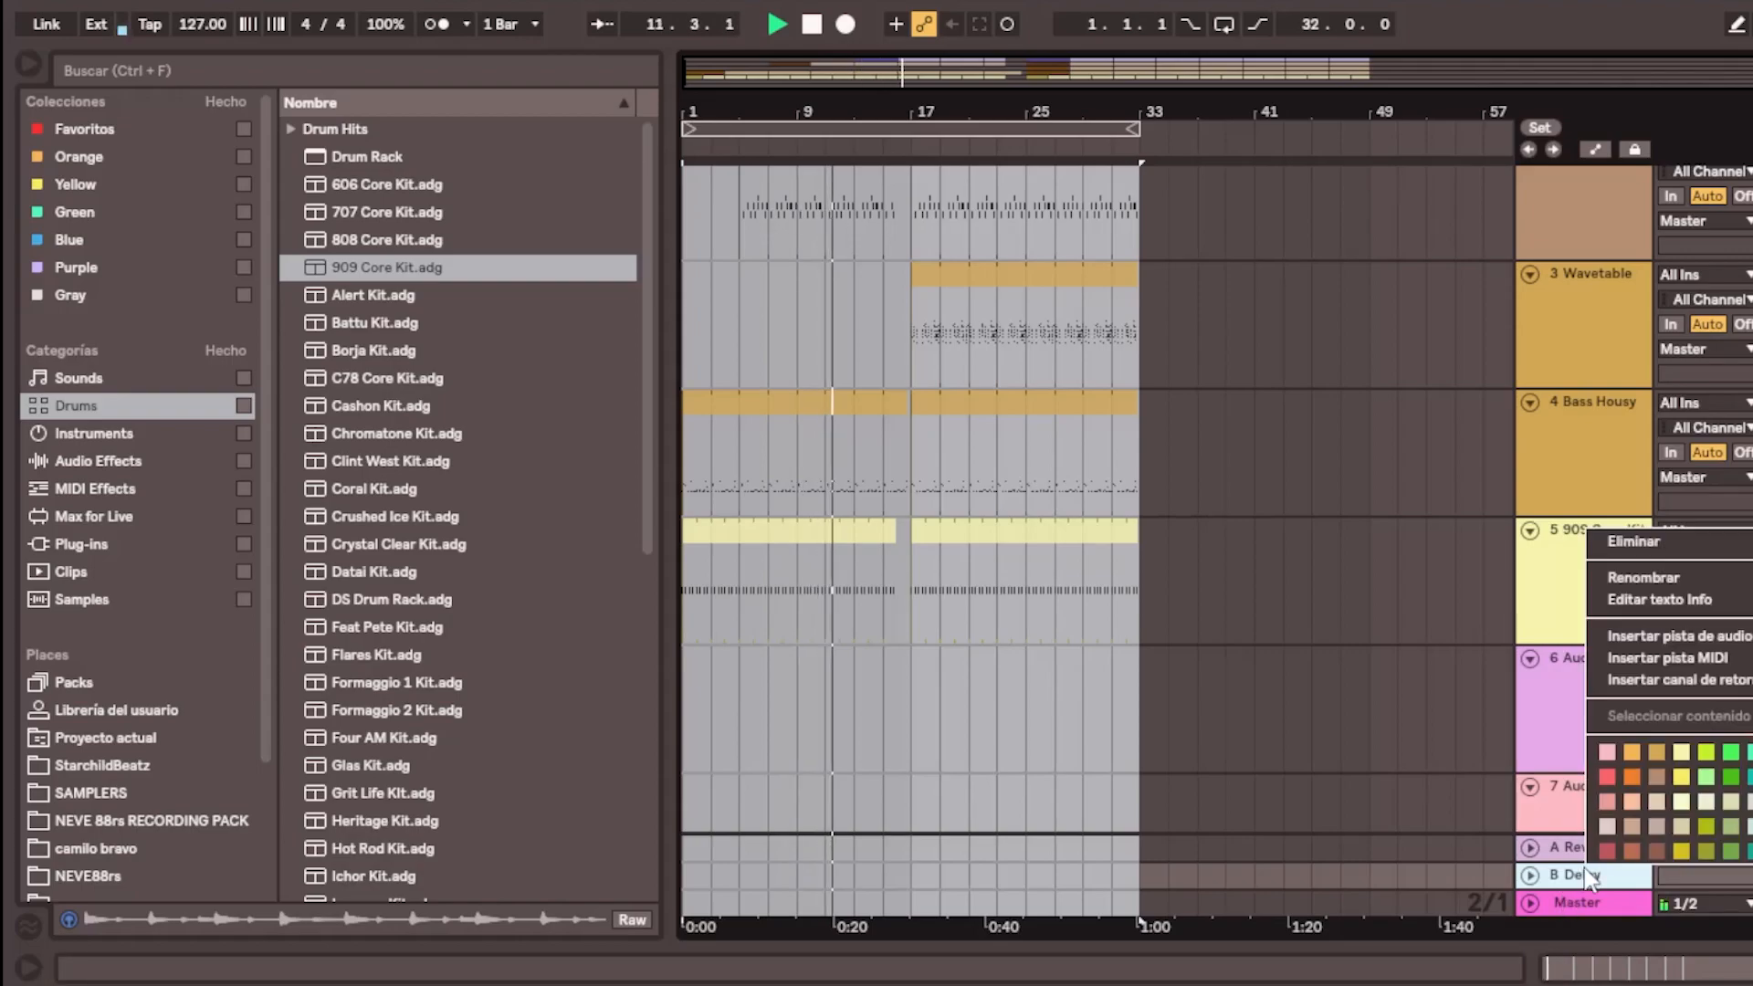
click(1667, 681)
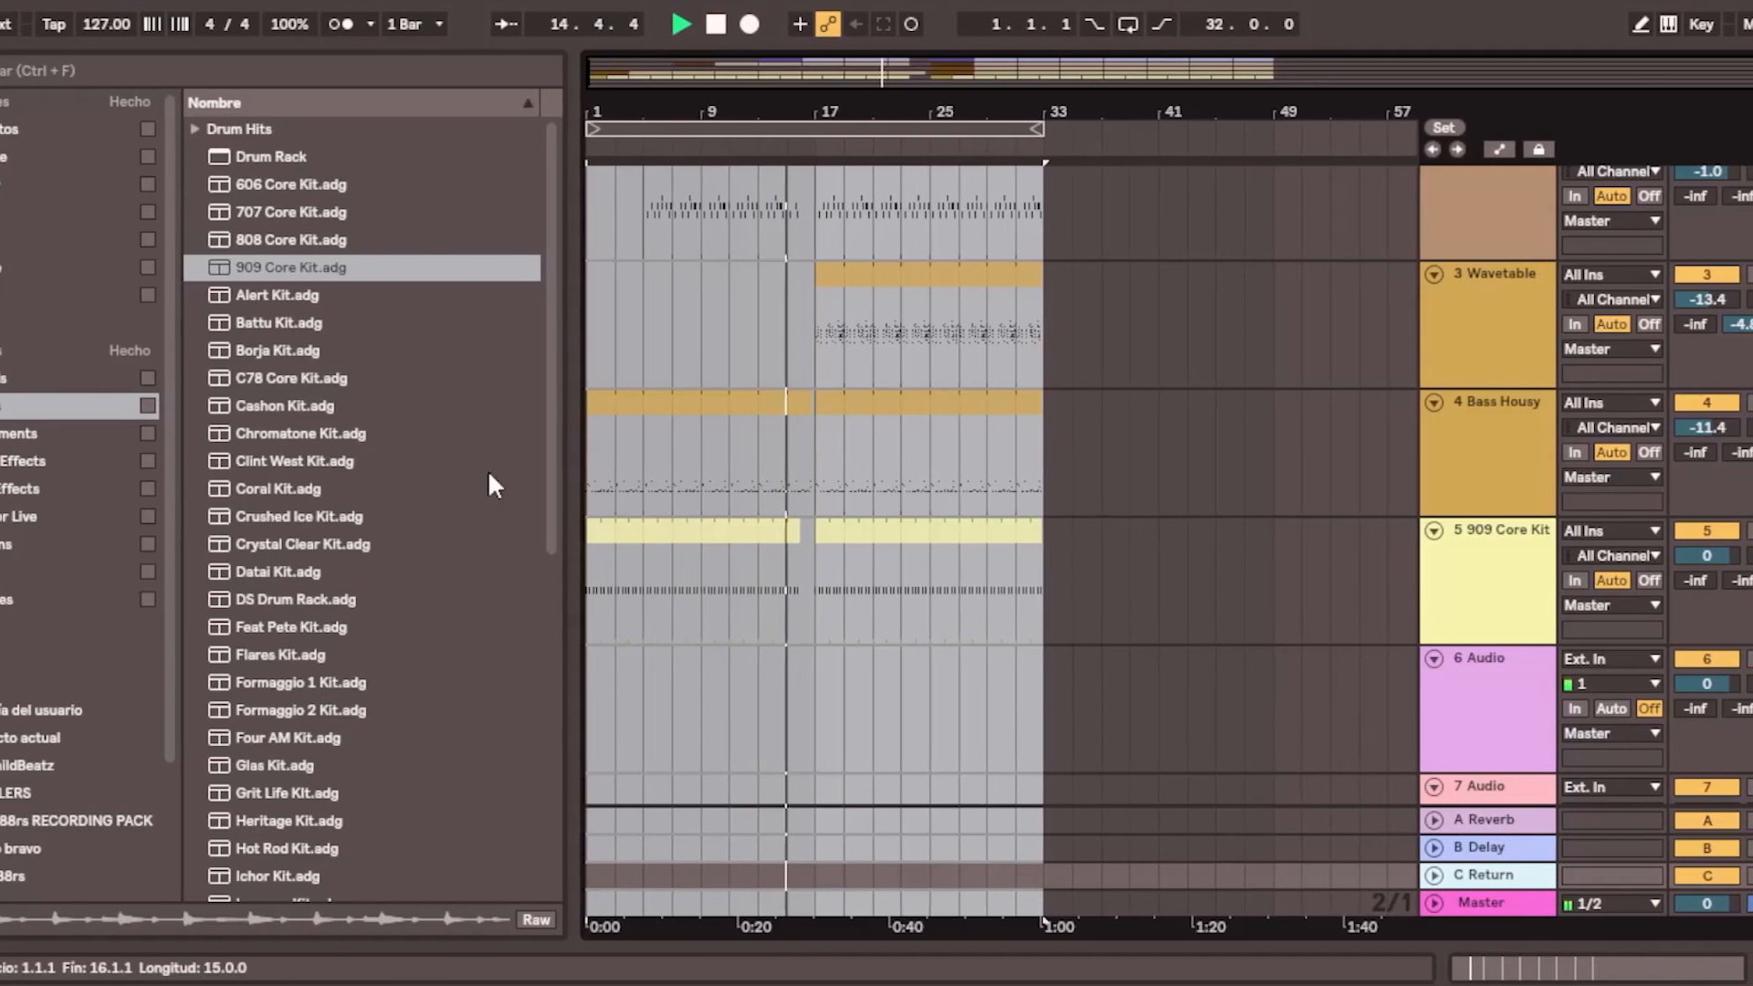
List the audio effects in the browser and collapse the Utility presets
click(45, 461)
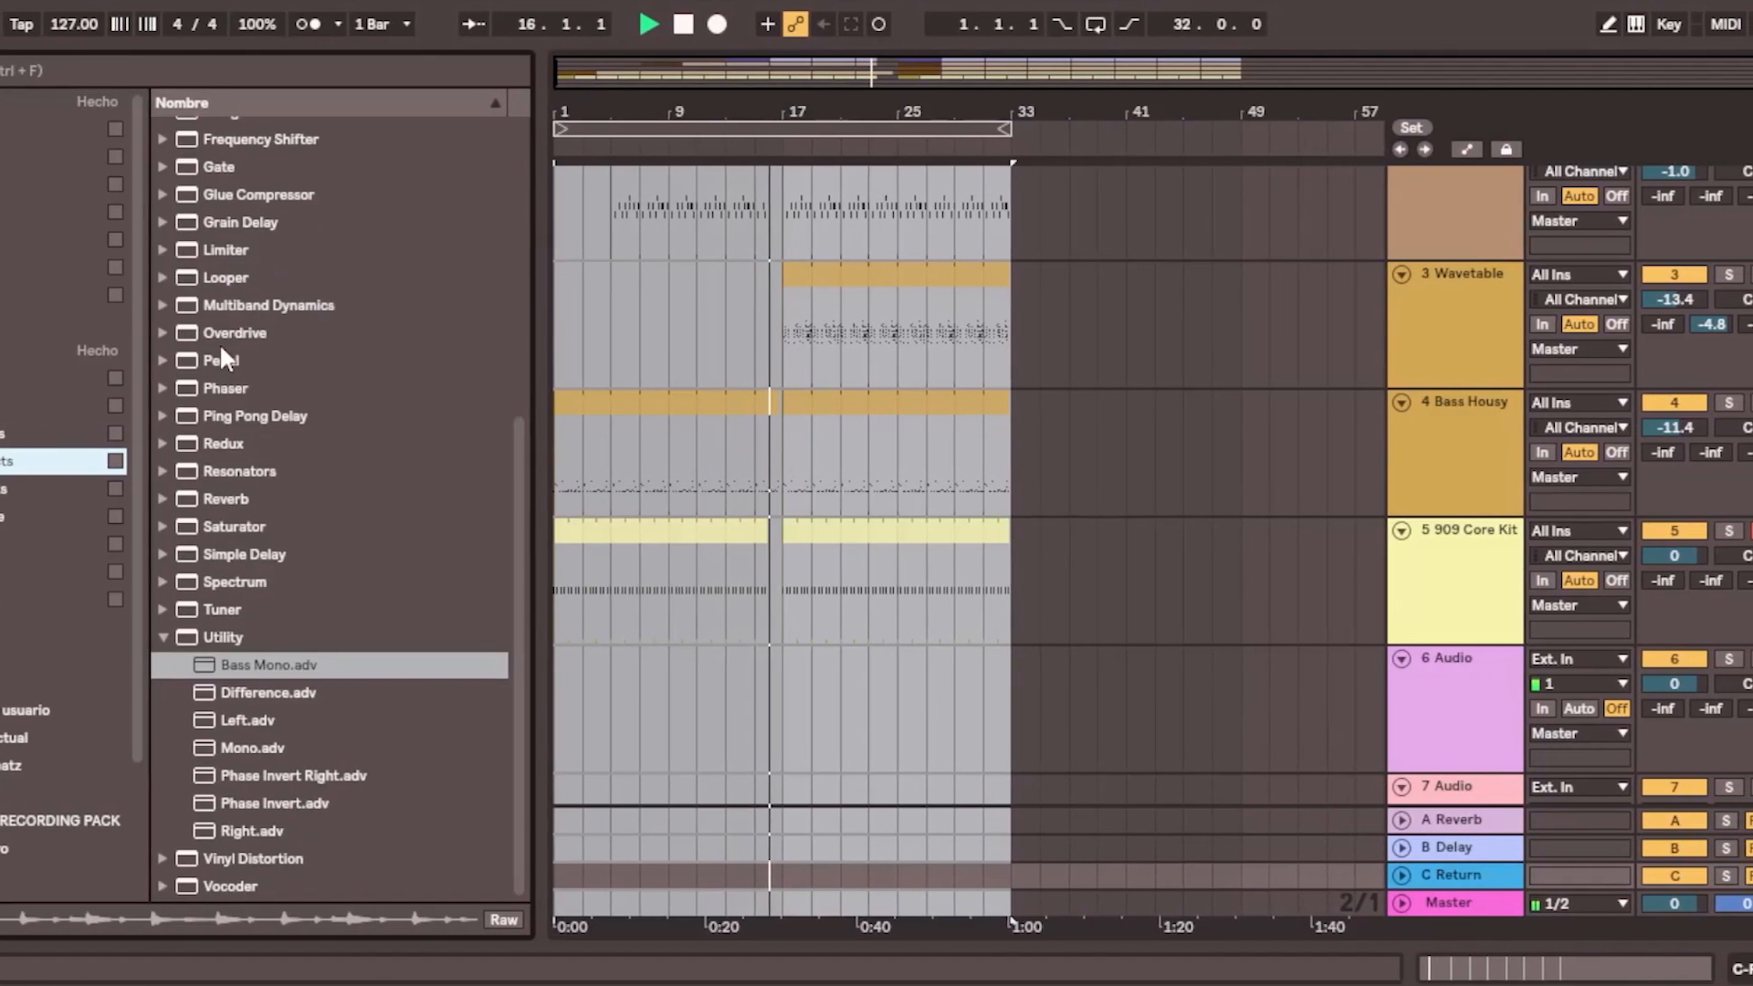
scroll(239, 415, up, 4)
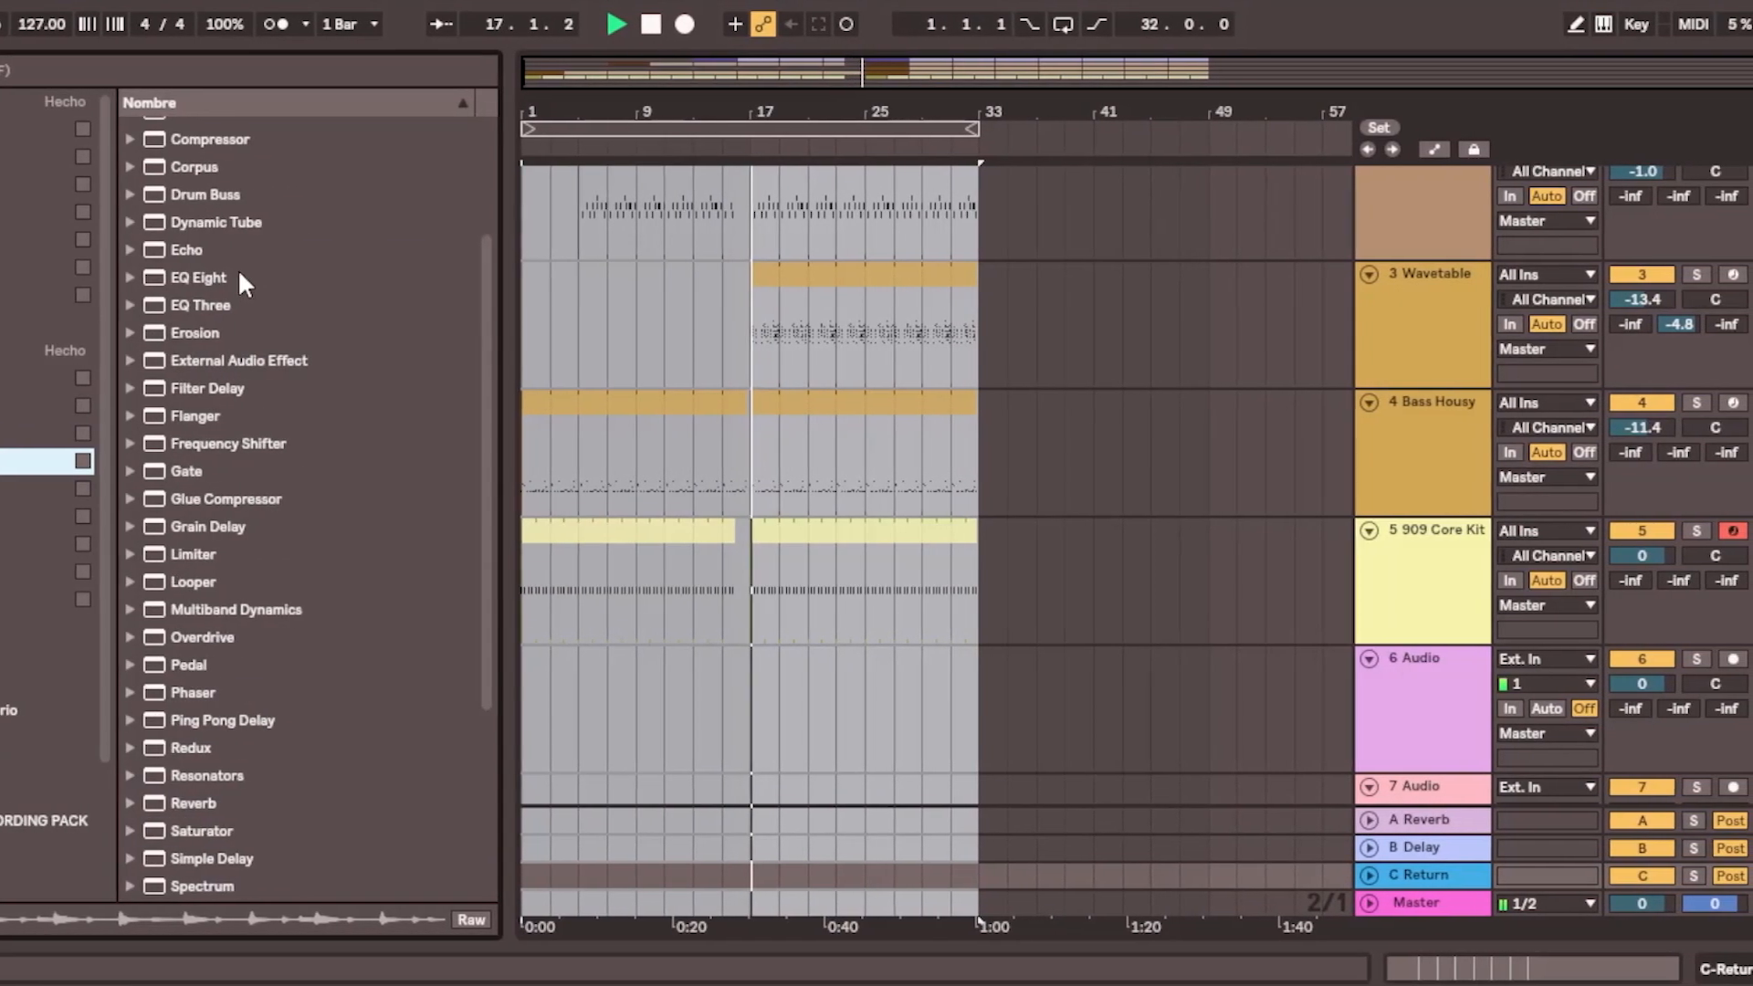
scroll(193, 245, up, 3)
scroll(219, 411, down, 5)
scroll(122, 453, down, 2)
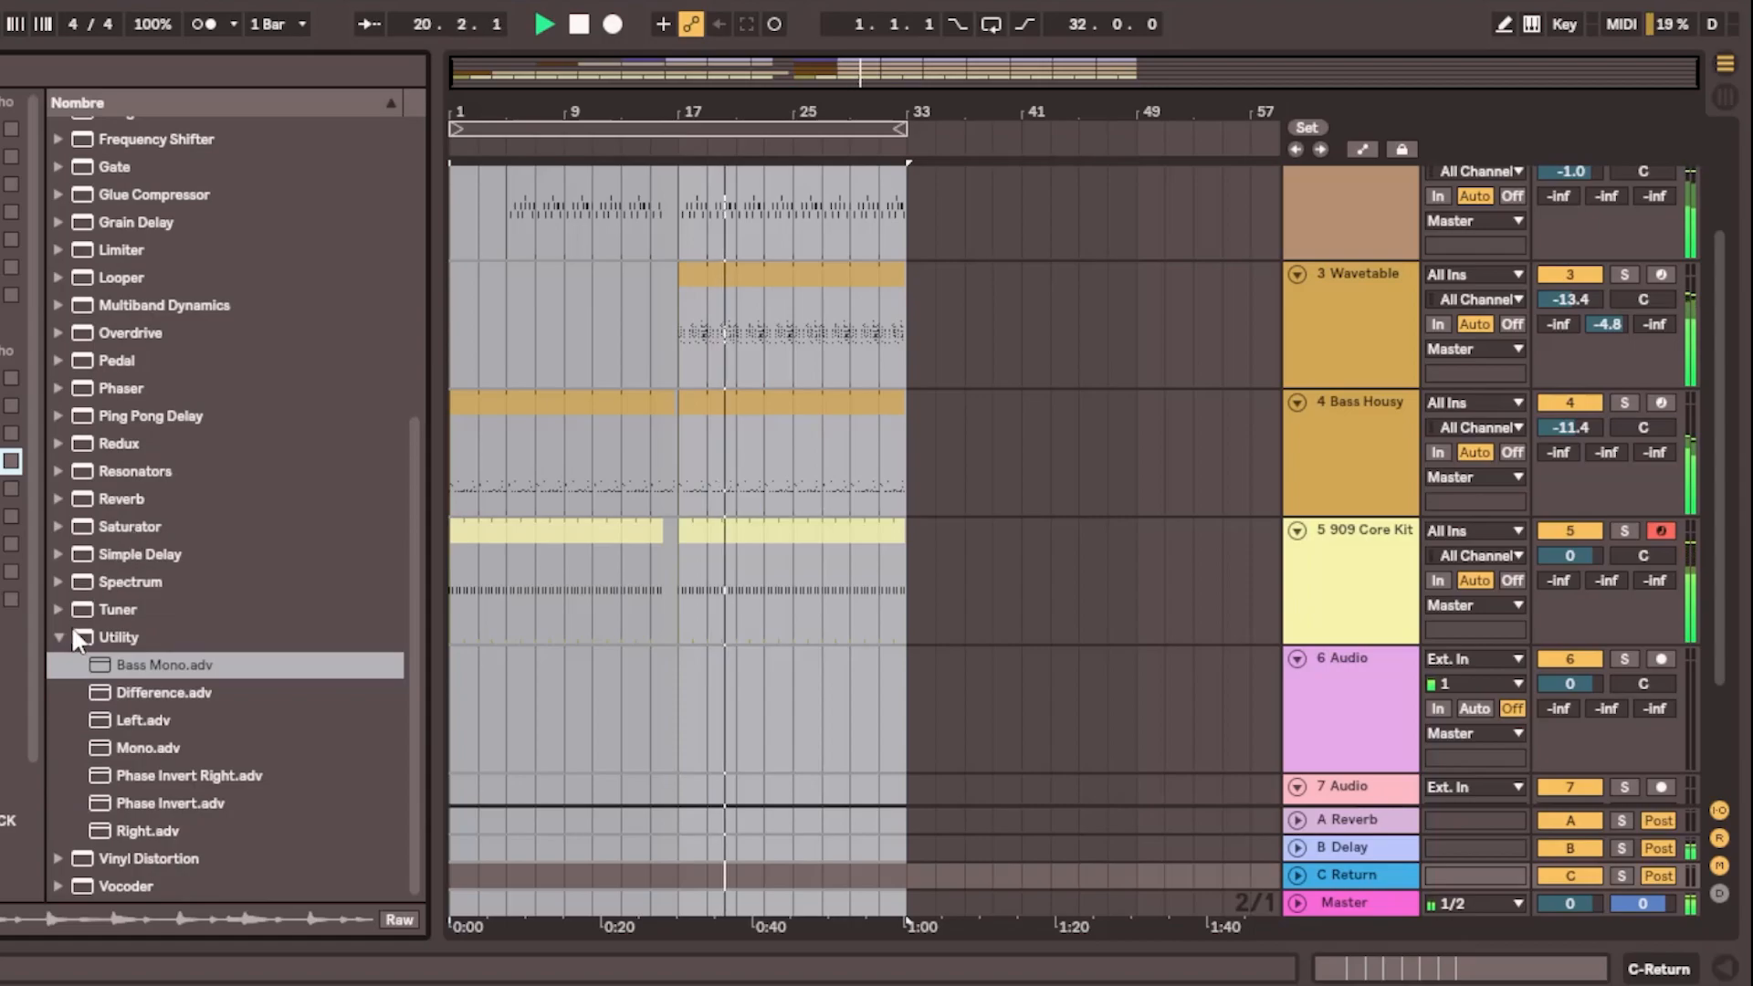
click(56, 631)
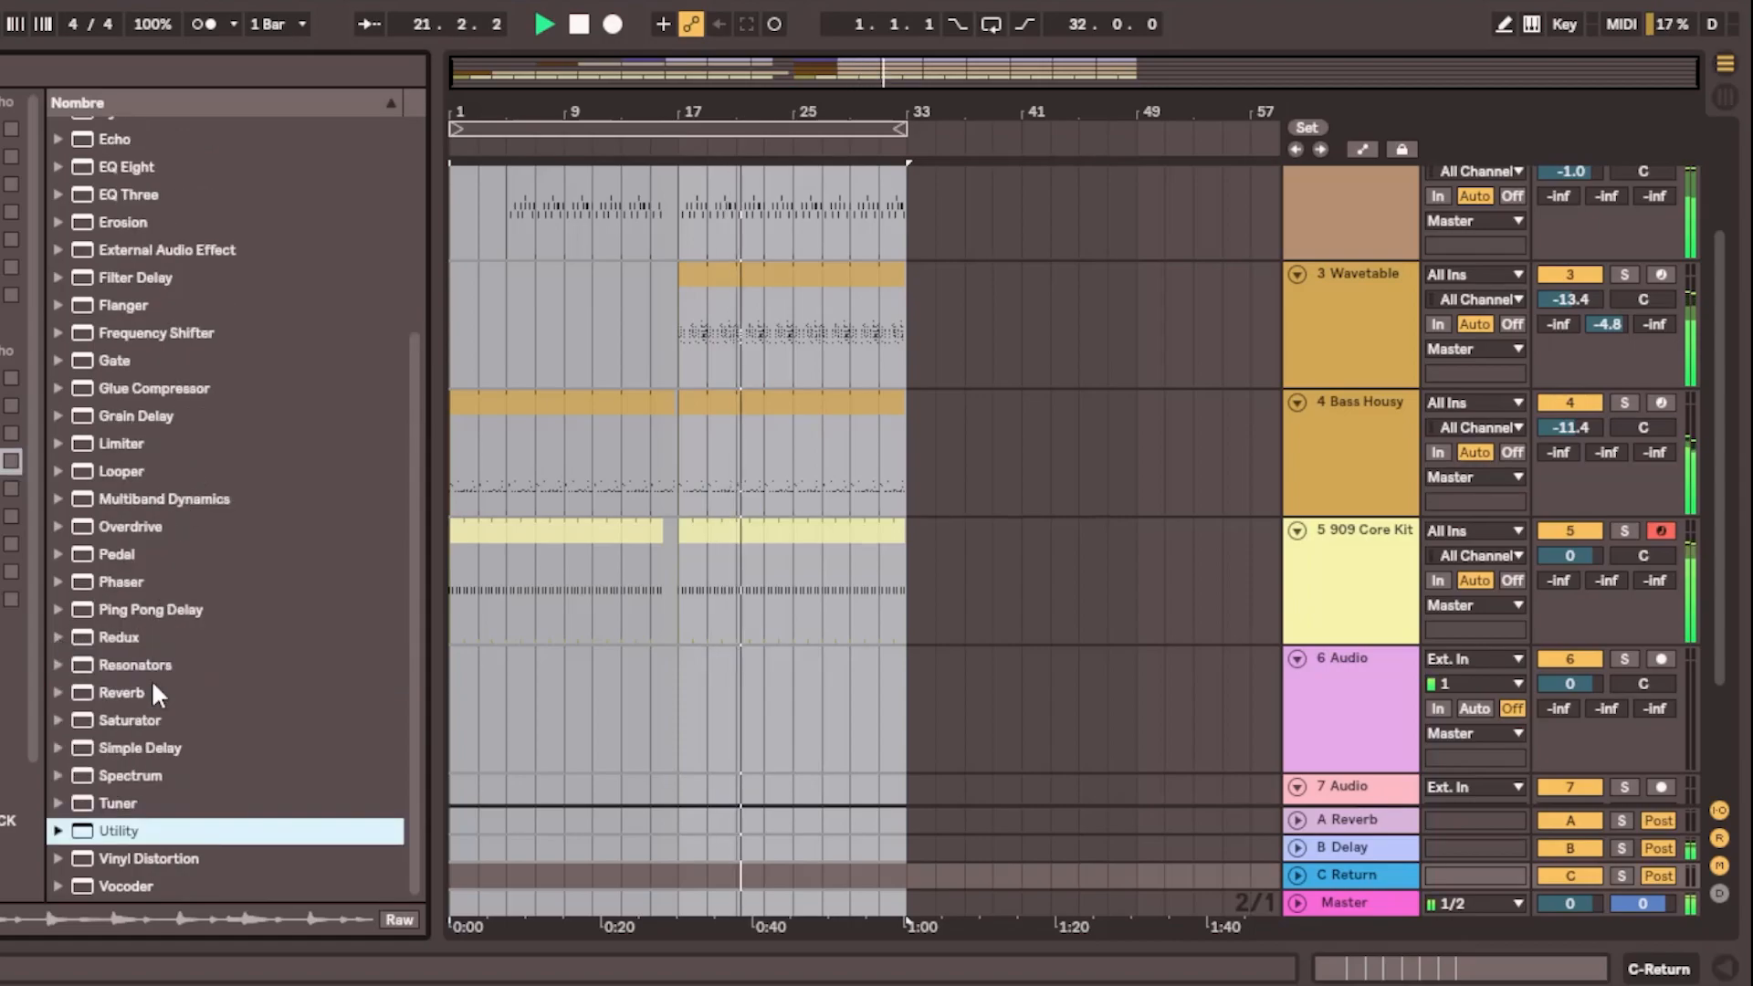
Load the Chorus audio effect onto return track C and collapse the device view
scroll(177, 500, up, 5)
scroll(191, 322, down, 4)
scroll(173, 512, down, 1)
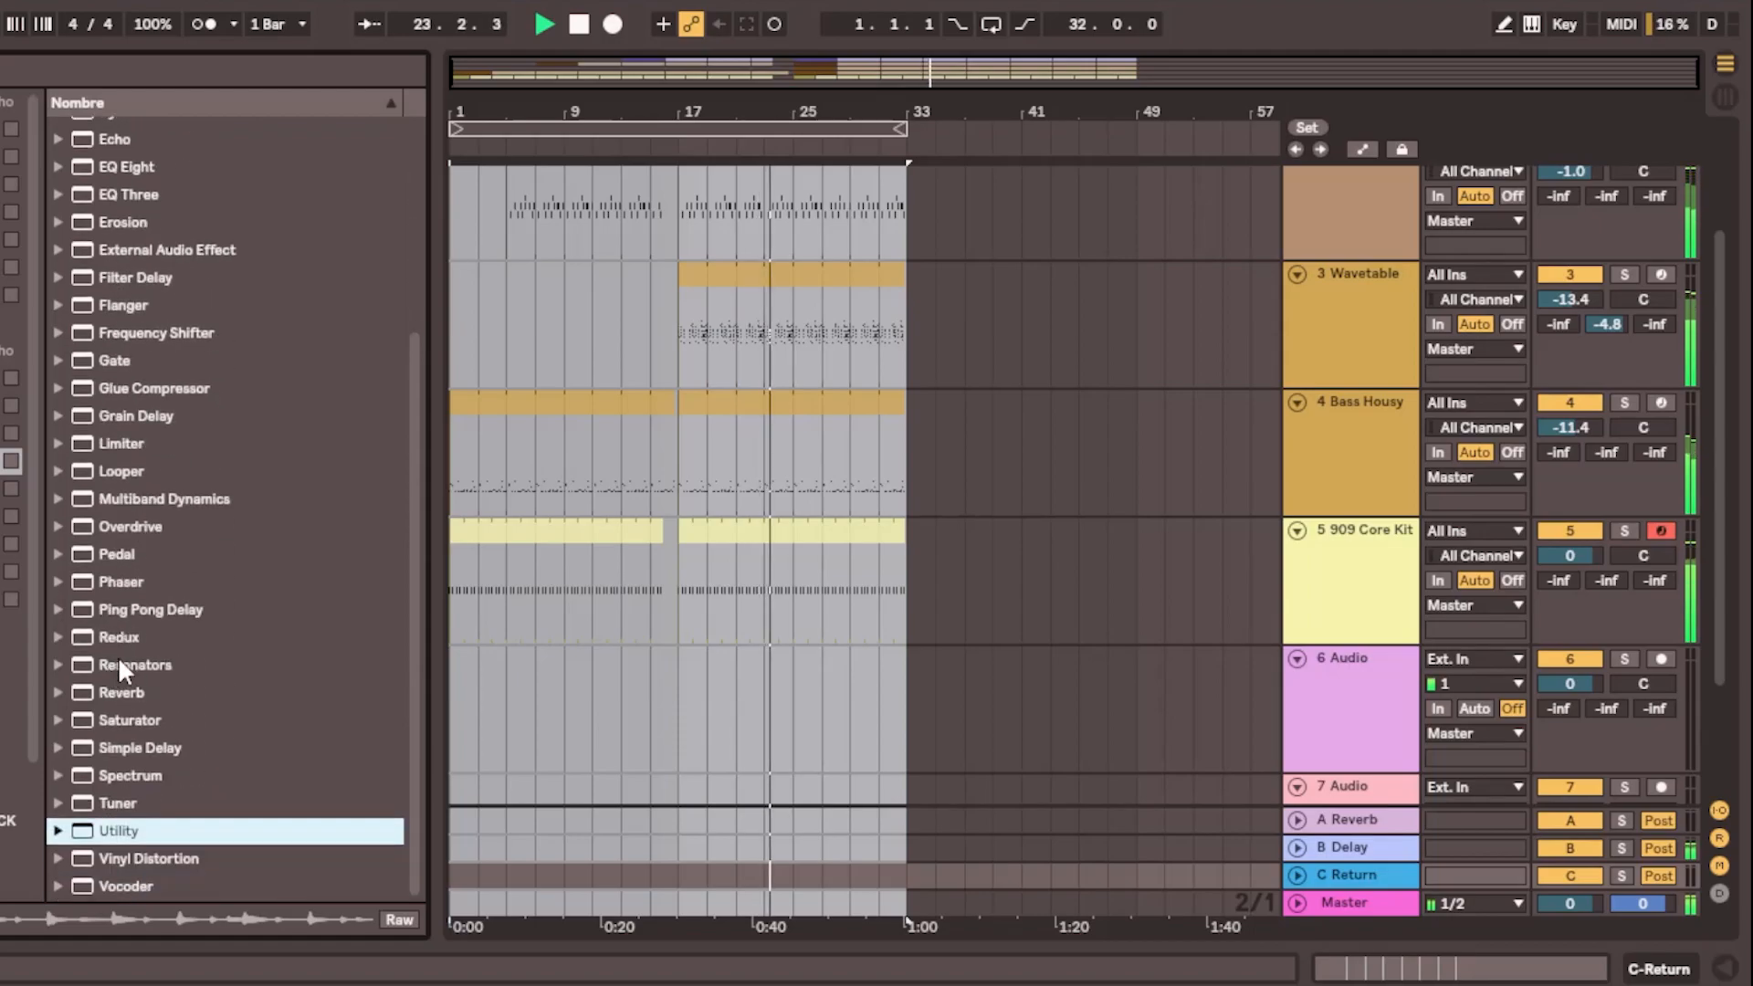
click(126, 528)
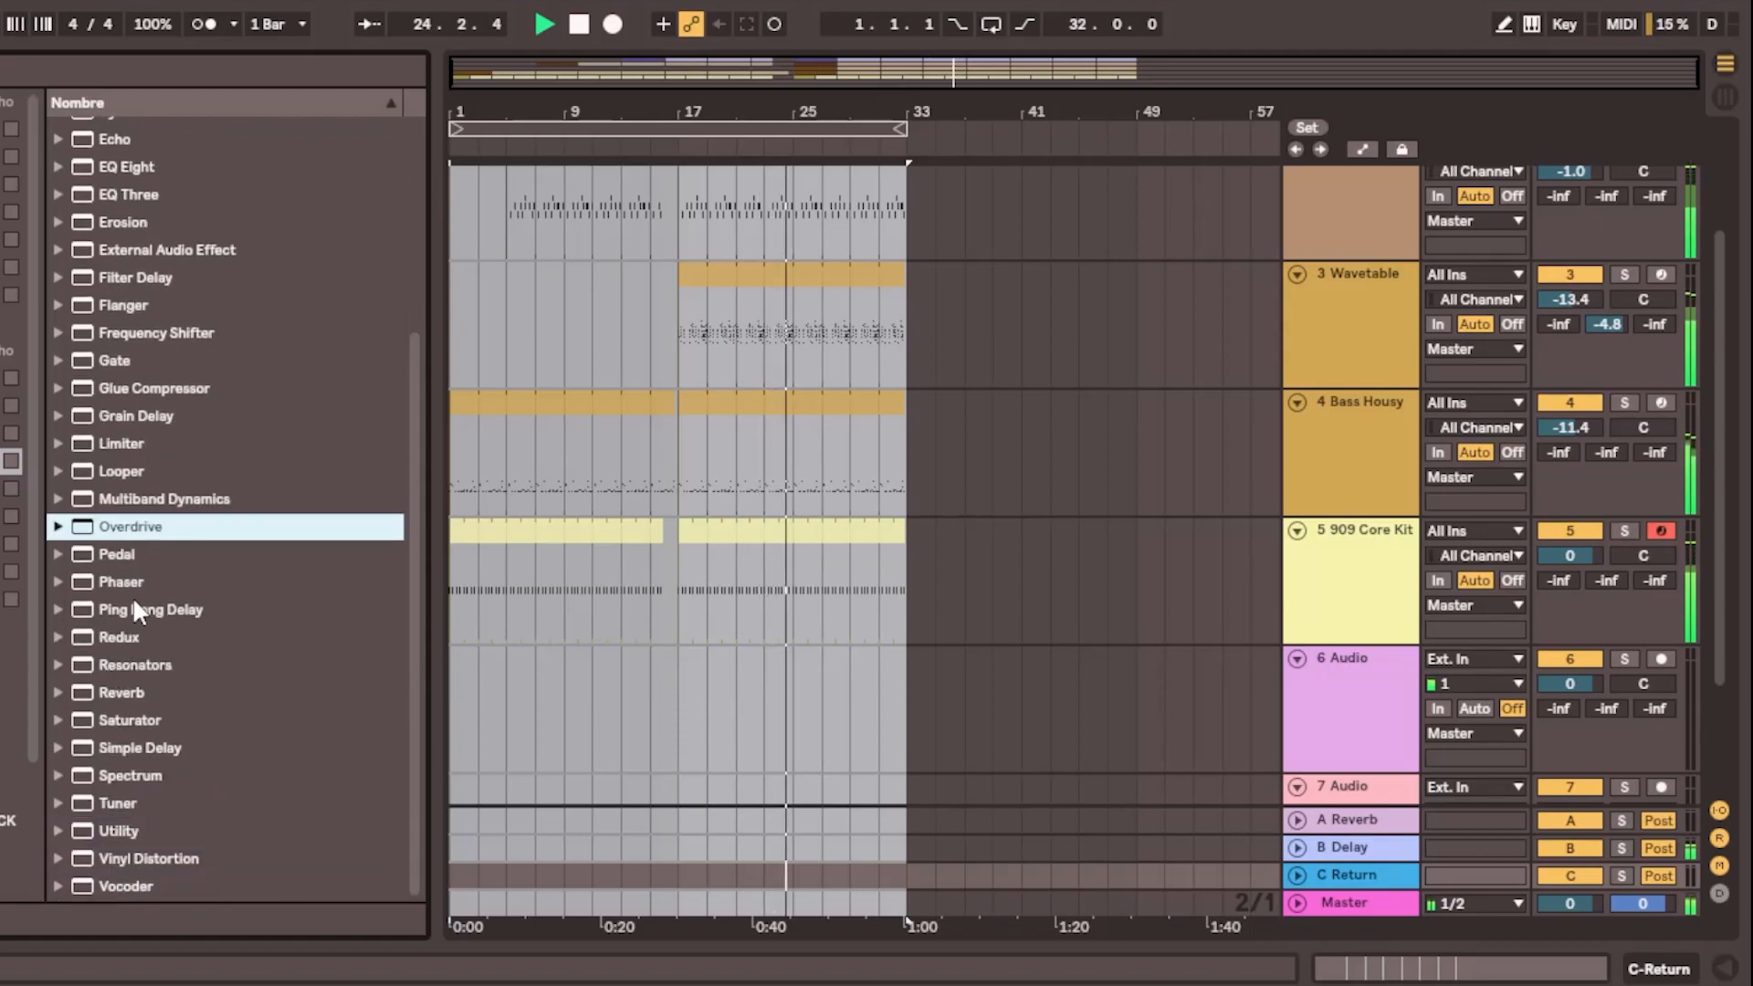
click(133, 609)
scroll(170, 360, up, 2)
click(102, 416)
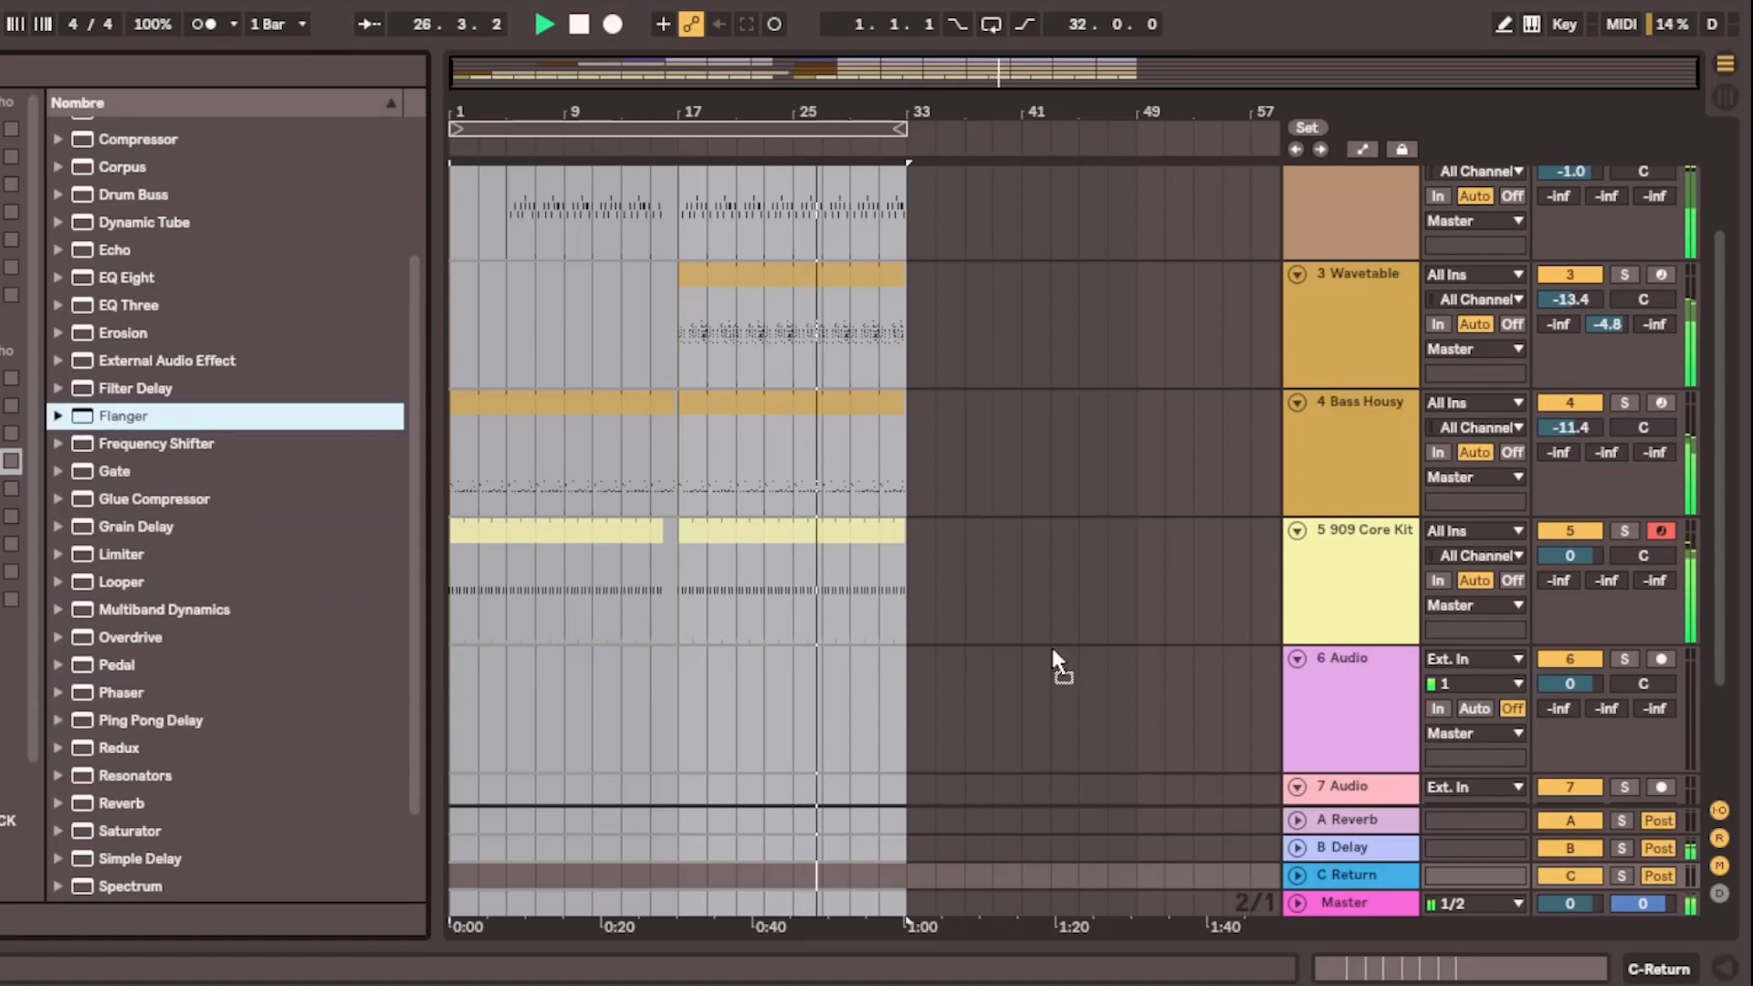
scroll(196, 503, down, 2)
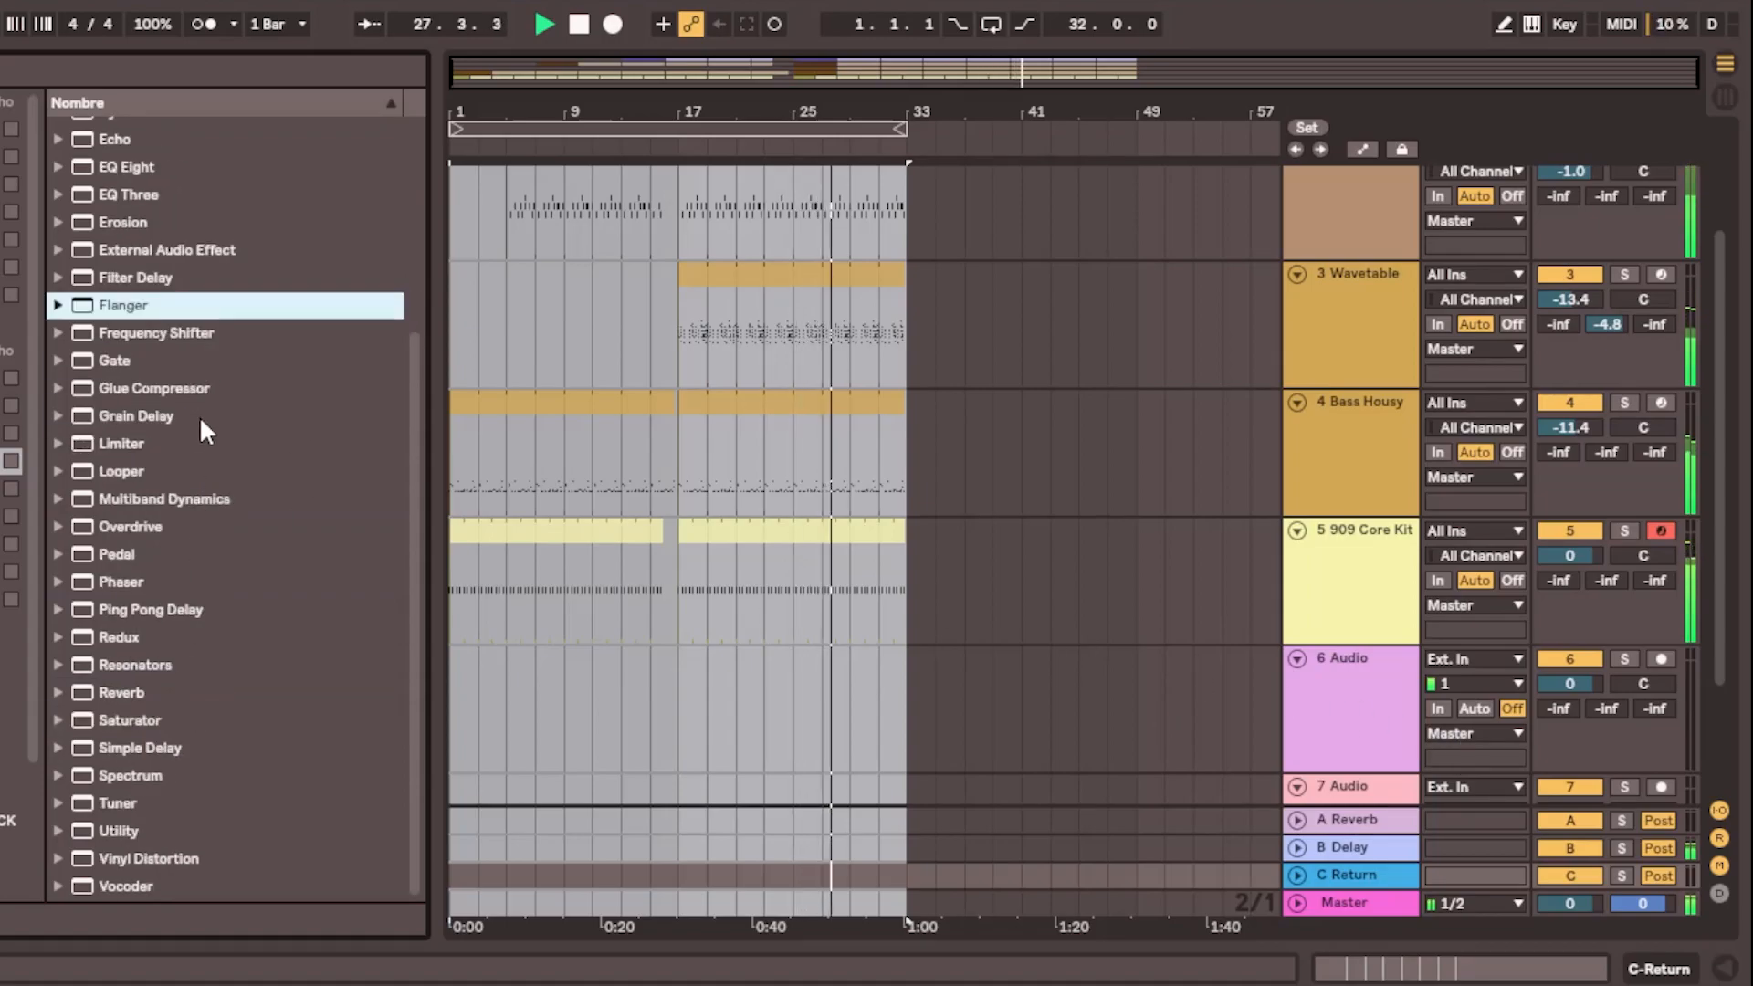
scroll(201, 403, up, 5)
drag(123, 295, 1355, 579)
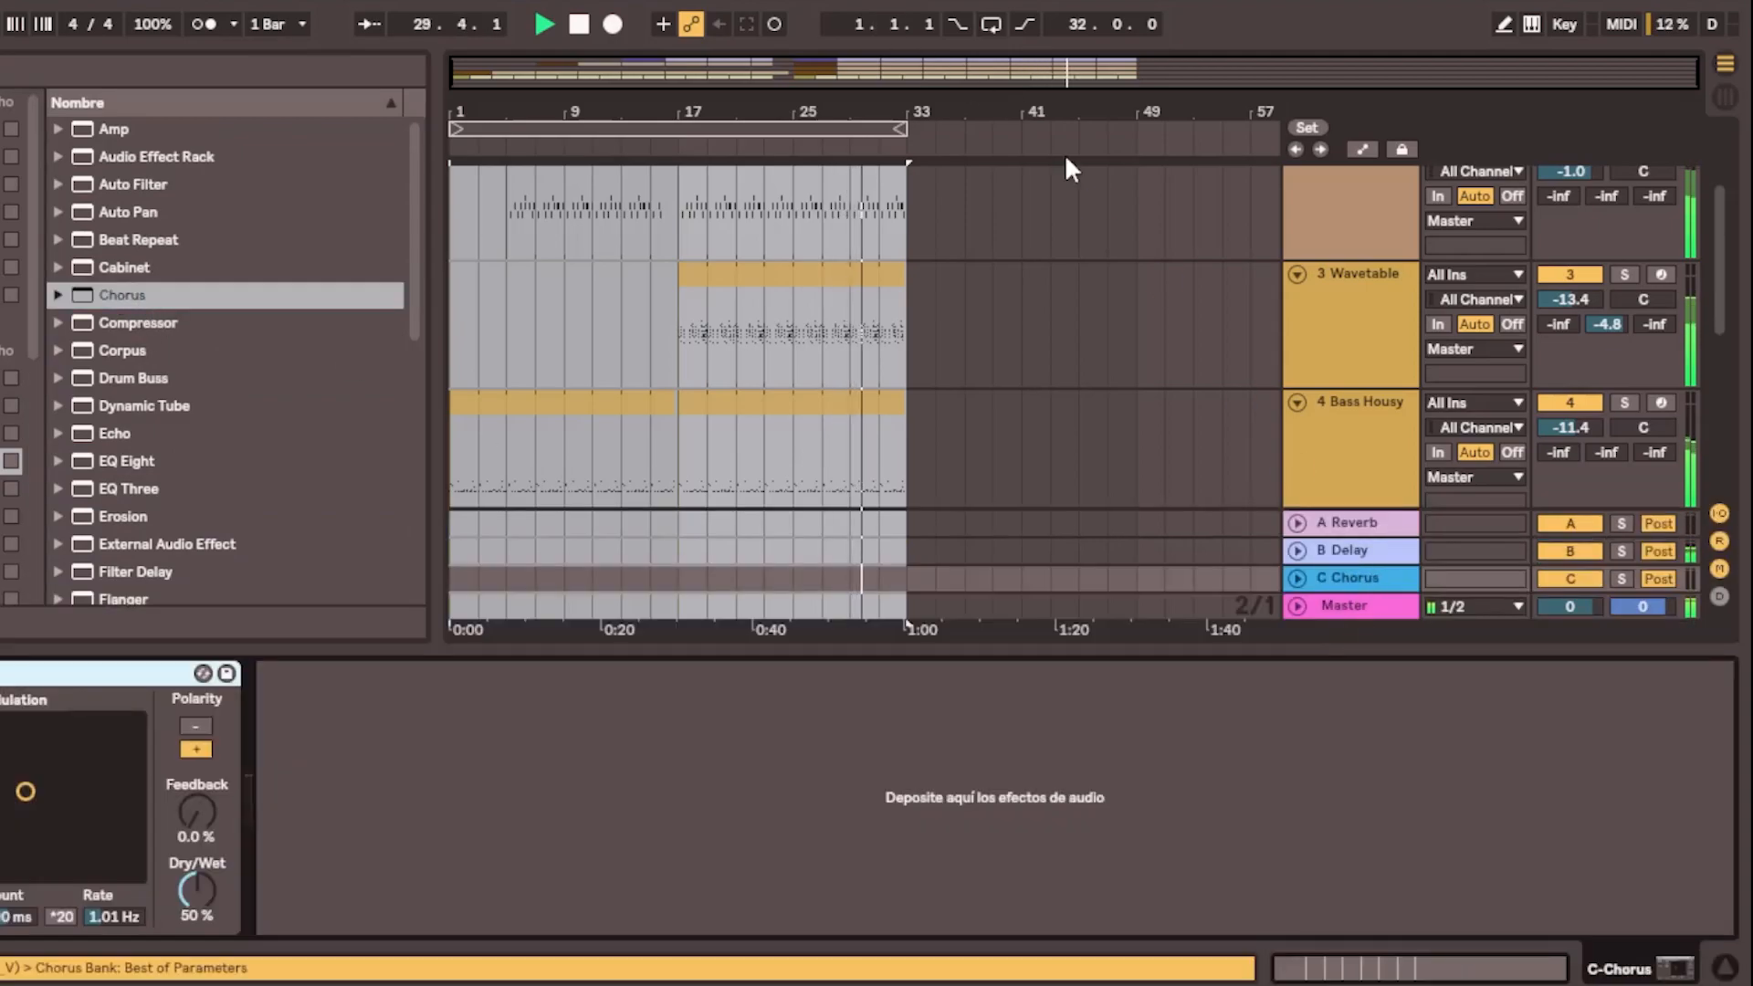
drag(956, 648, 959, 922)
Replay the arrangement from bar 1 and try out the C Chorus send on Bass Housy, returning the send to -inf
scroll(1109, 333, up, 5)
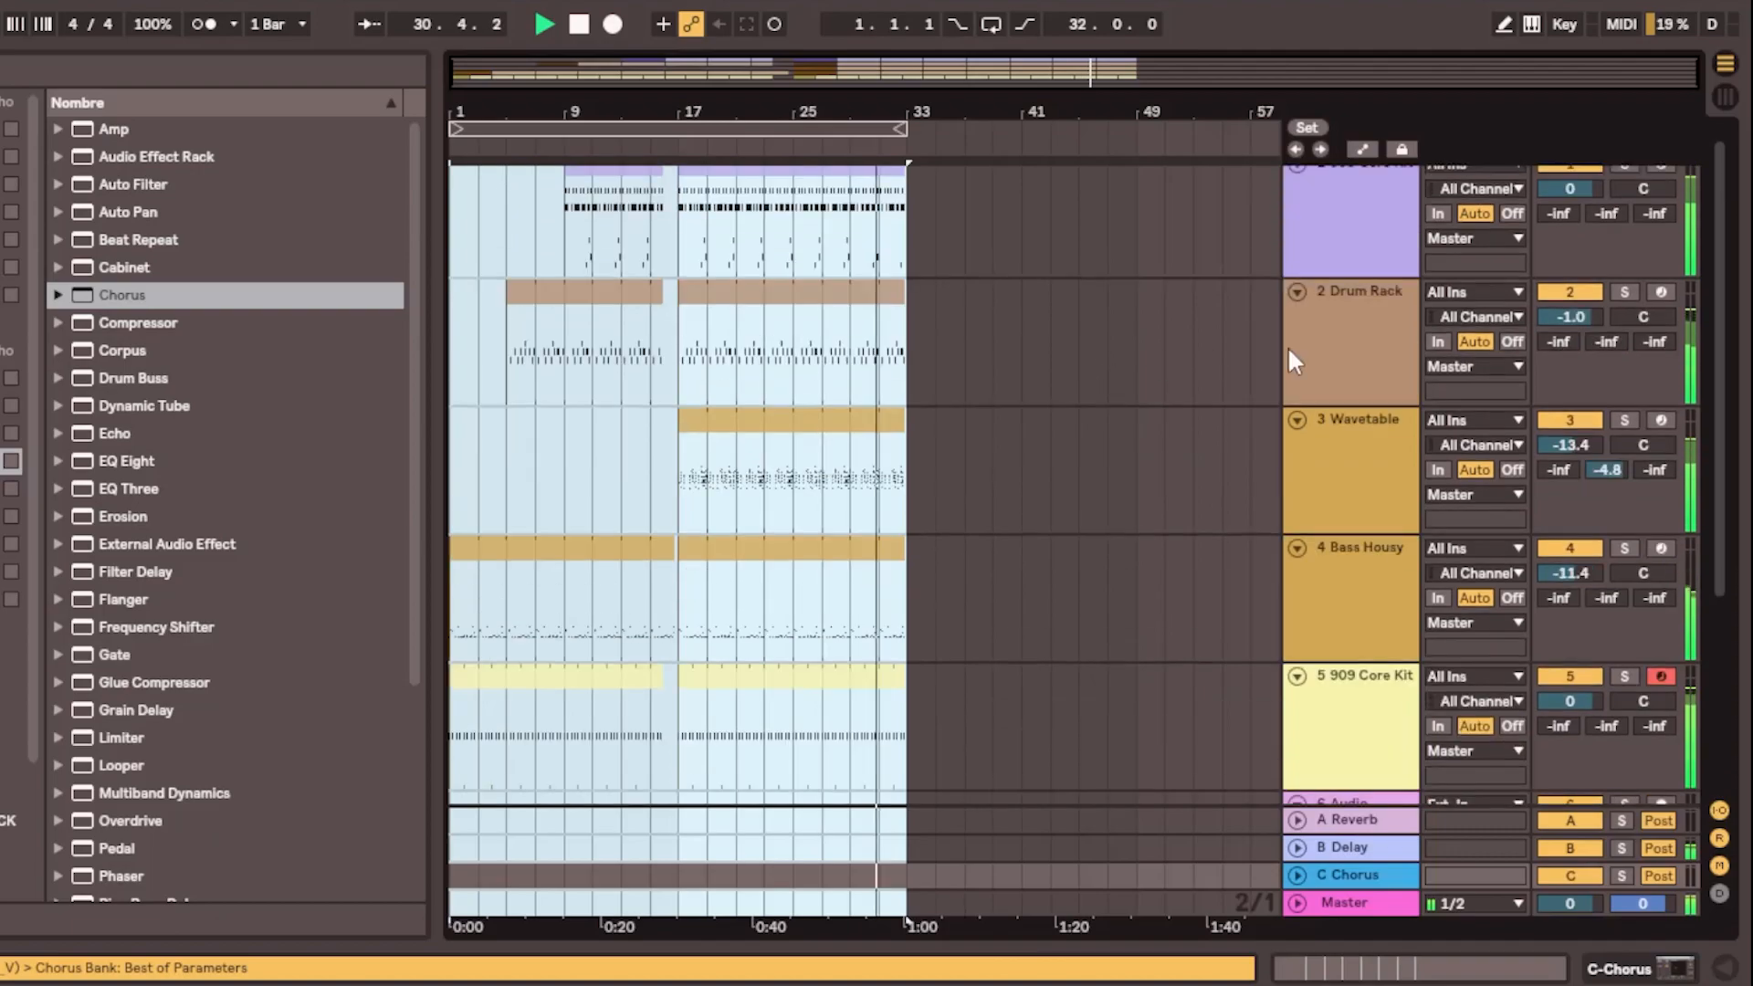
scroll(1214, 383, down, 4)
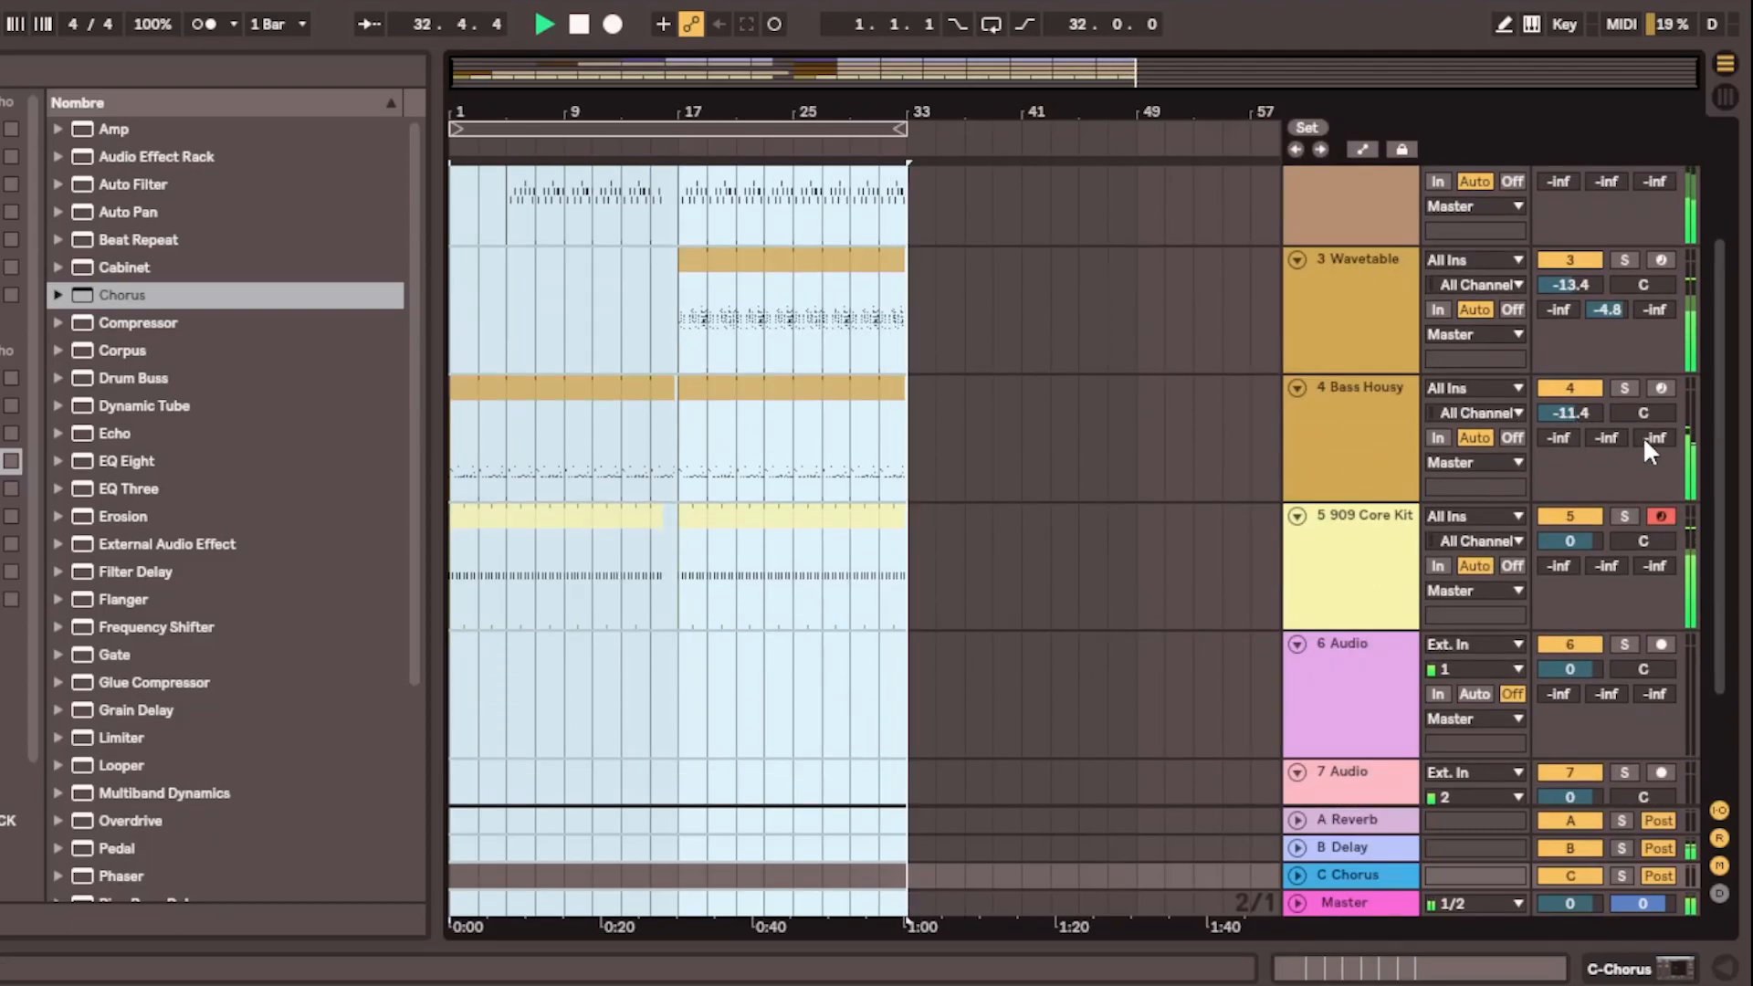
key(space)
key(space)
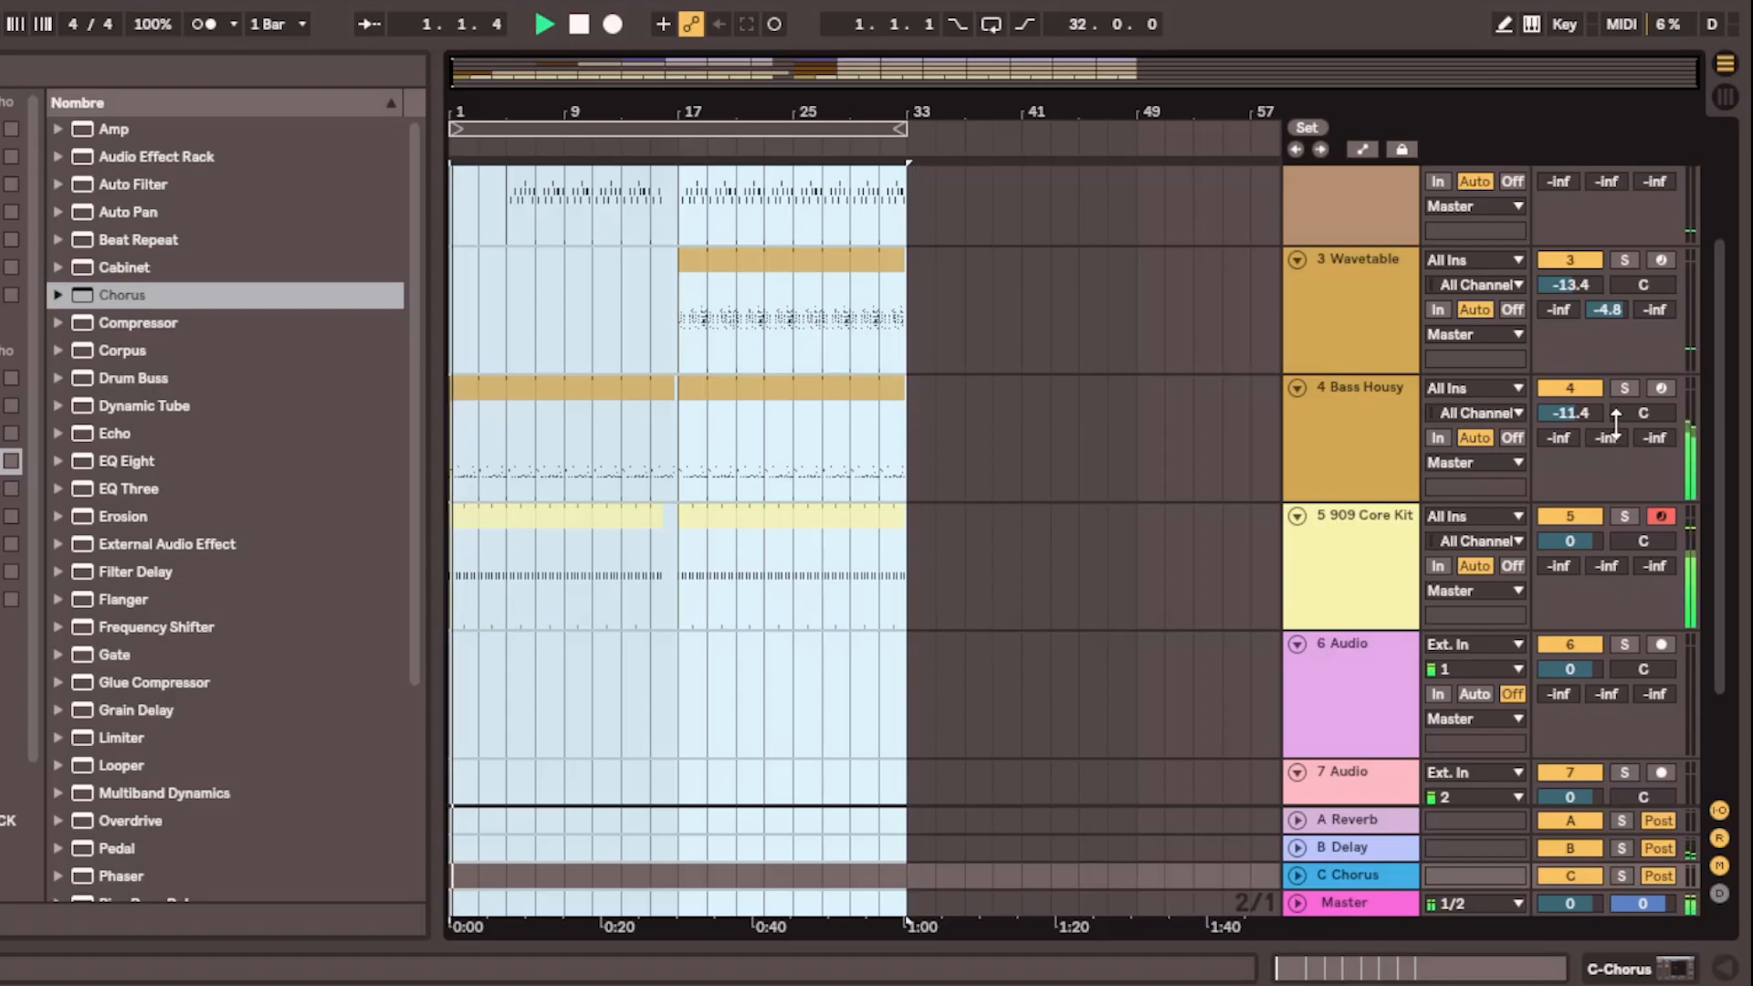
drag(1641, 435, 1641, 402)
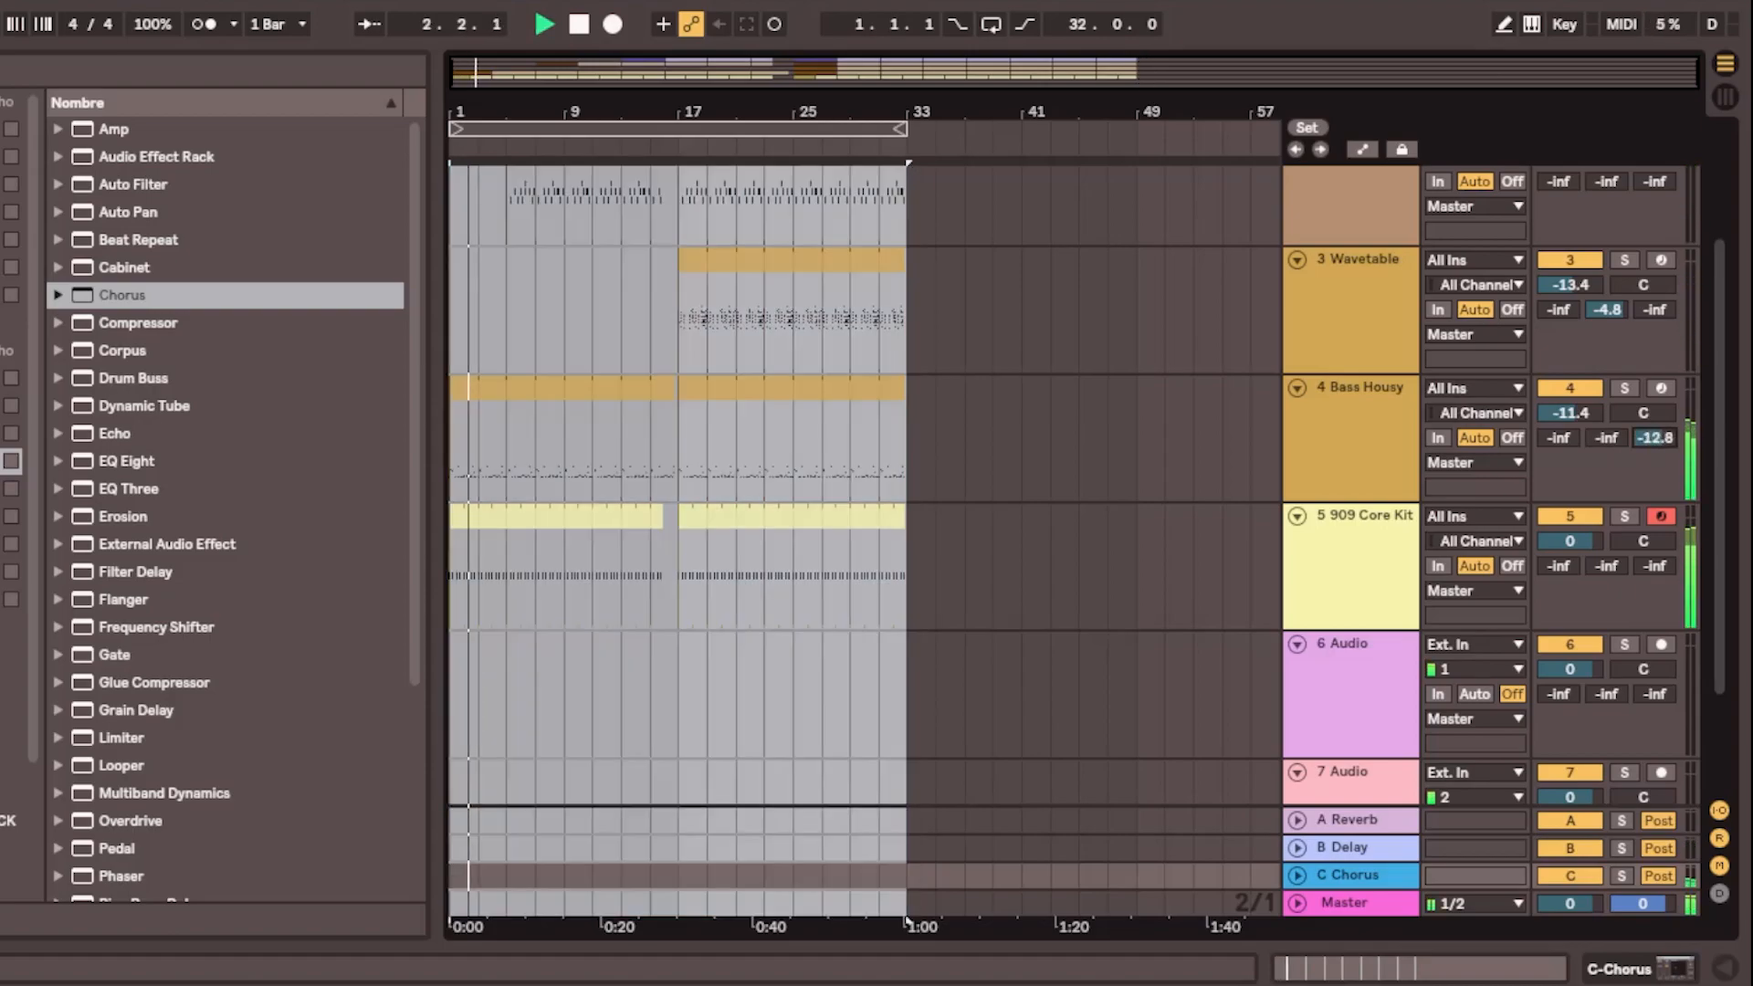
drag(1654, 438, 1654, 449)
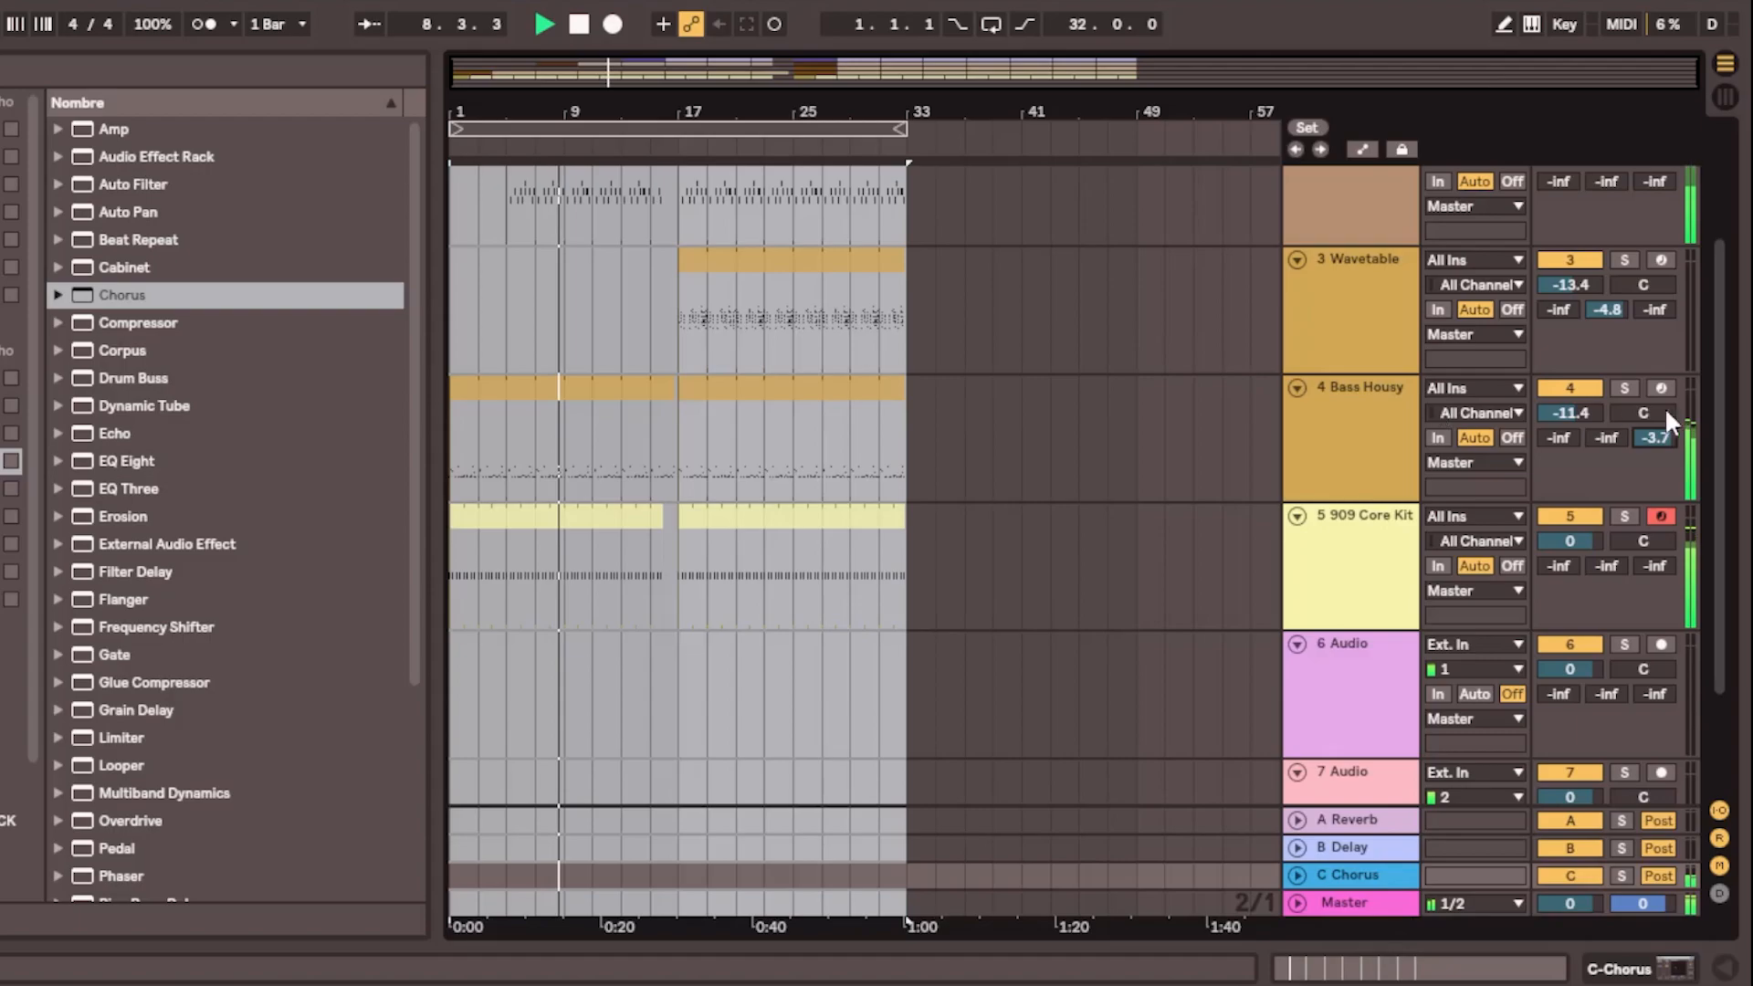
drag(1651, 439, 1651, 548)
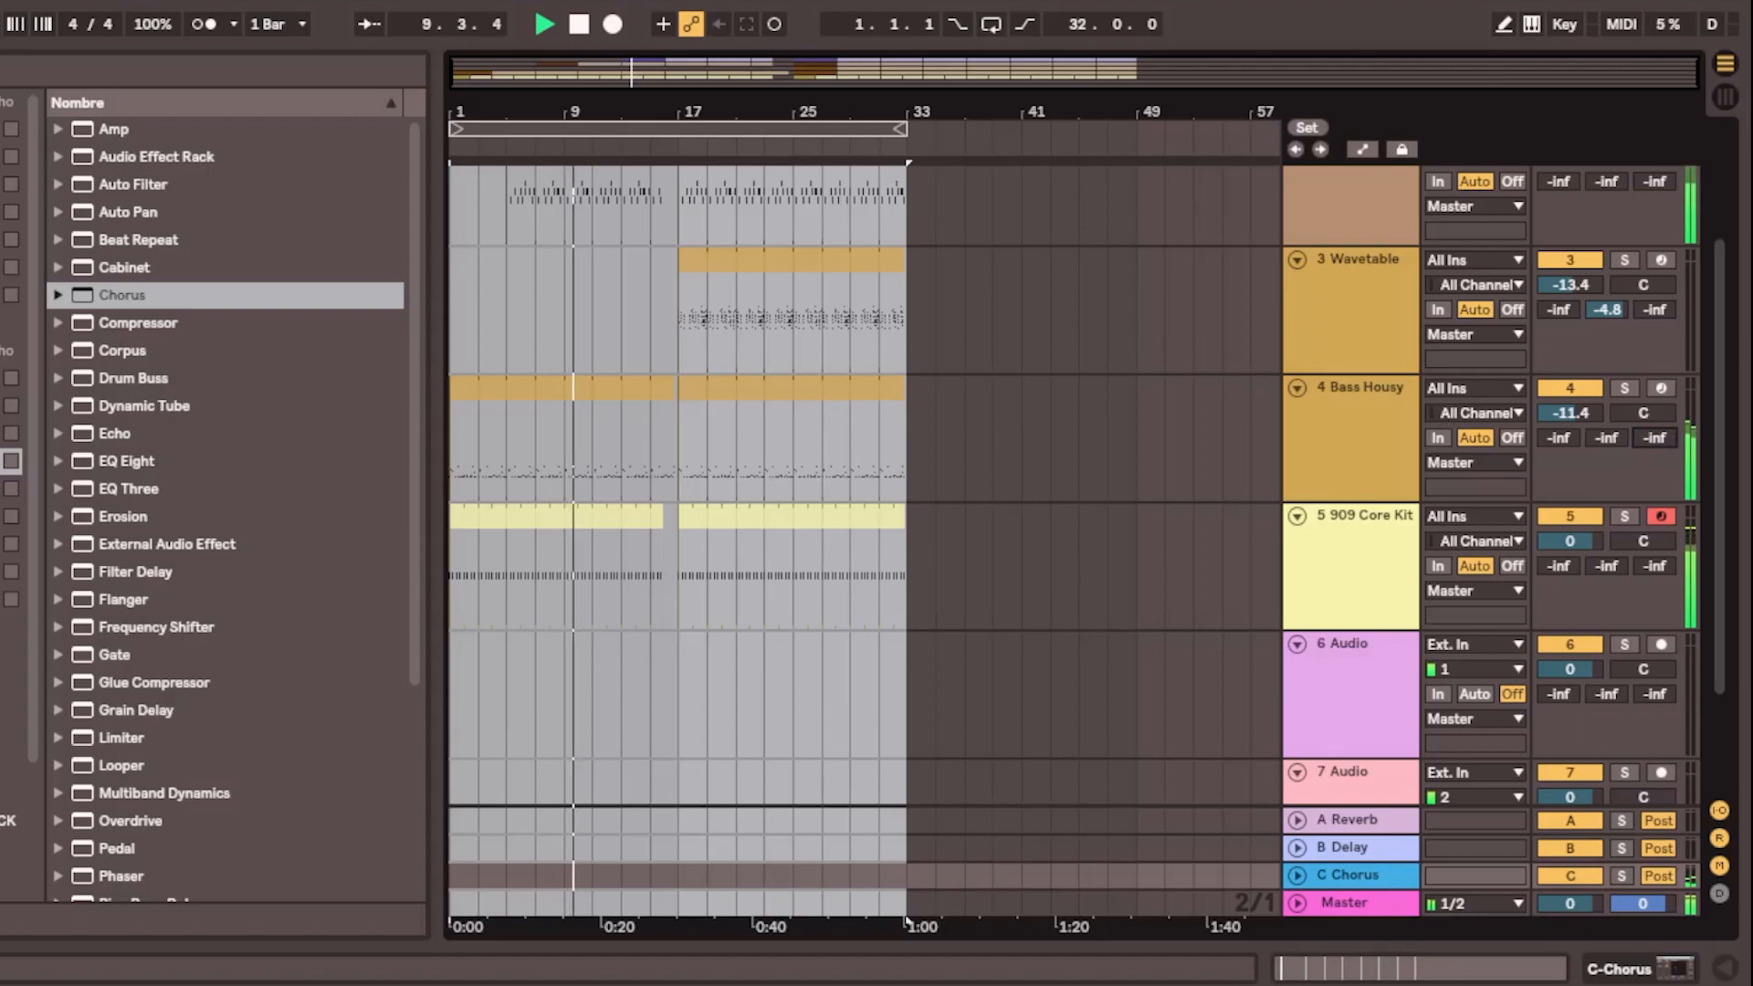
Set the Bass Housy track's send to C Chorus to -15.0 dB while listening to the playback
drag(1650, 439, 1651, 370)
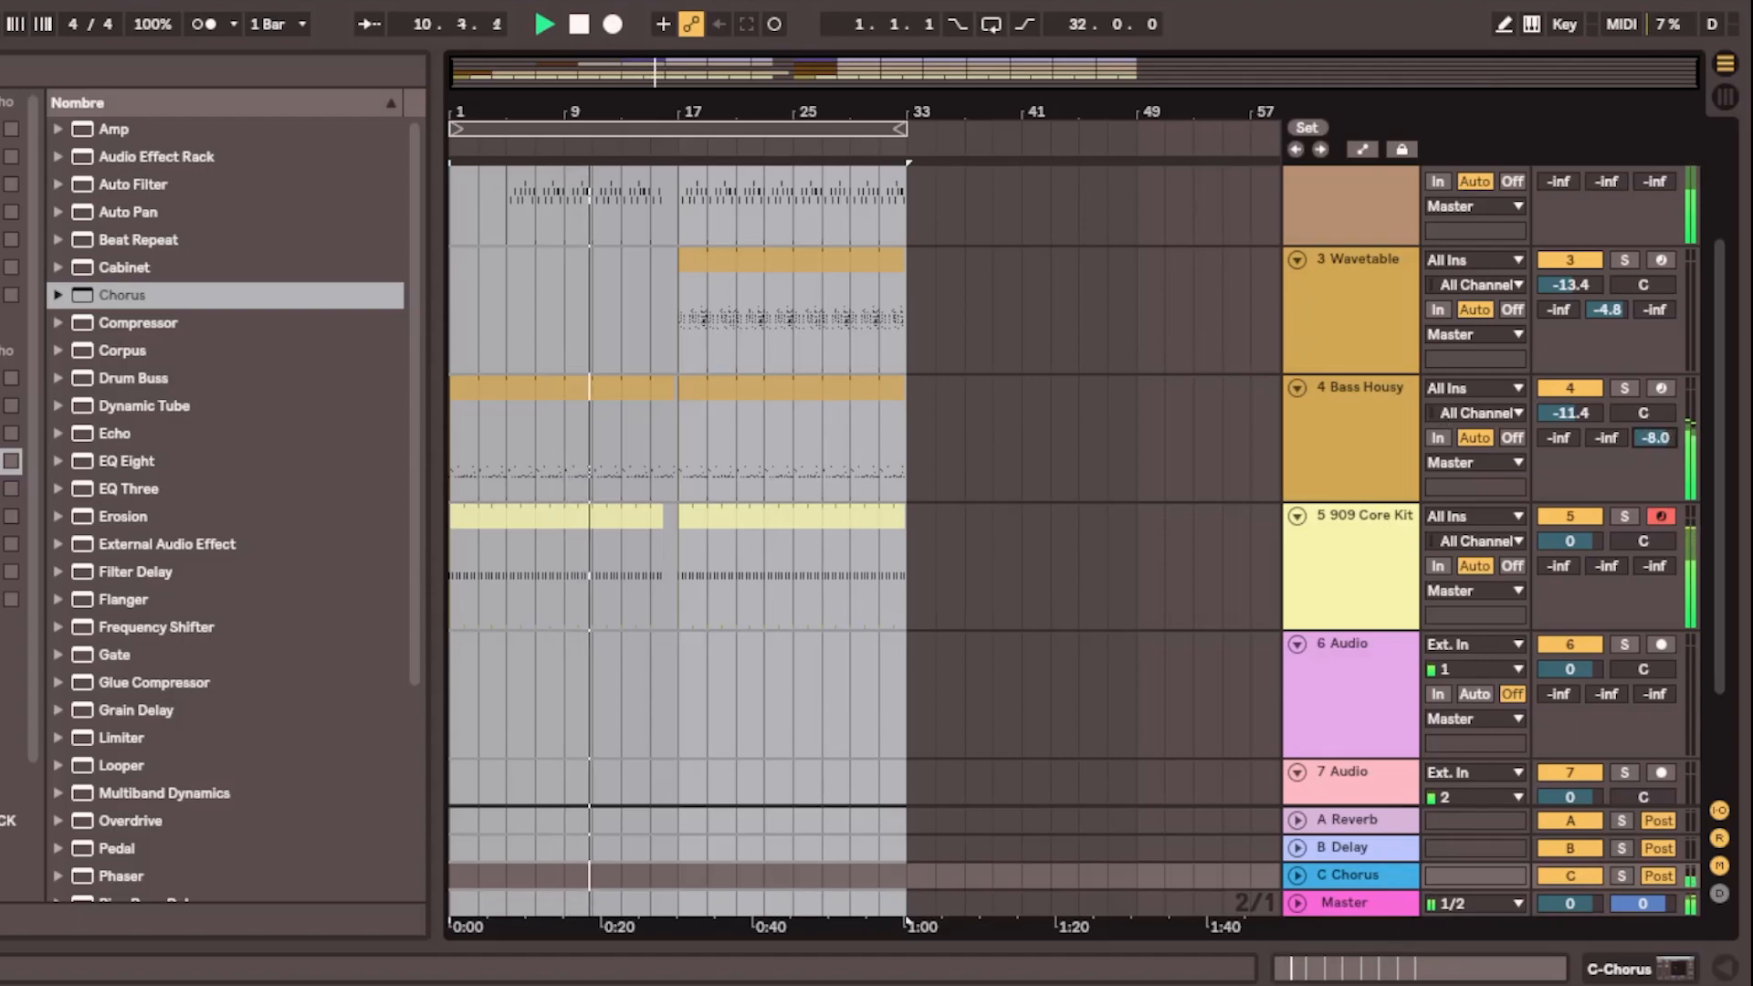
drag(1651, 439, 1651, 347)
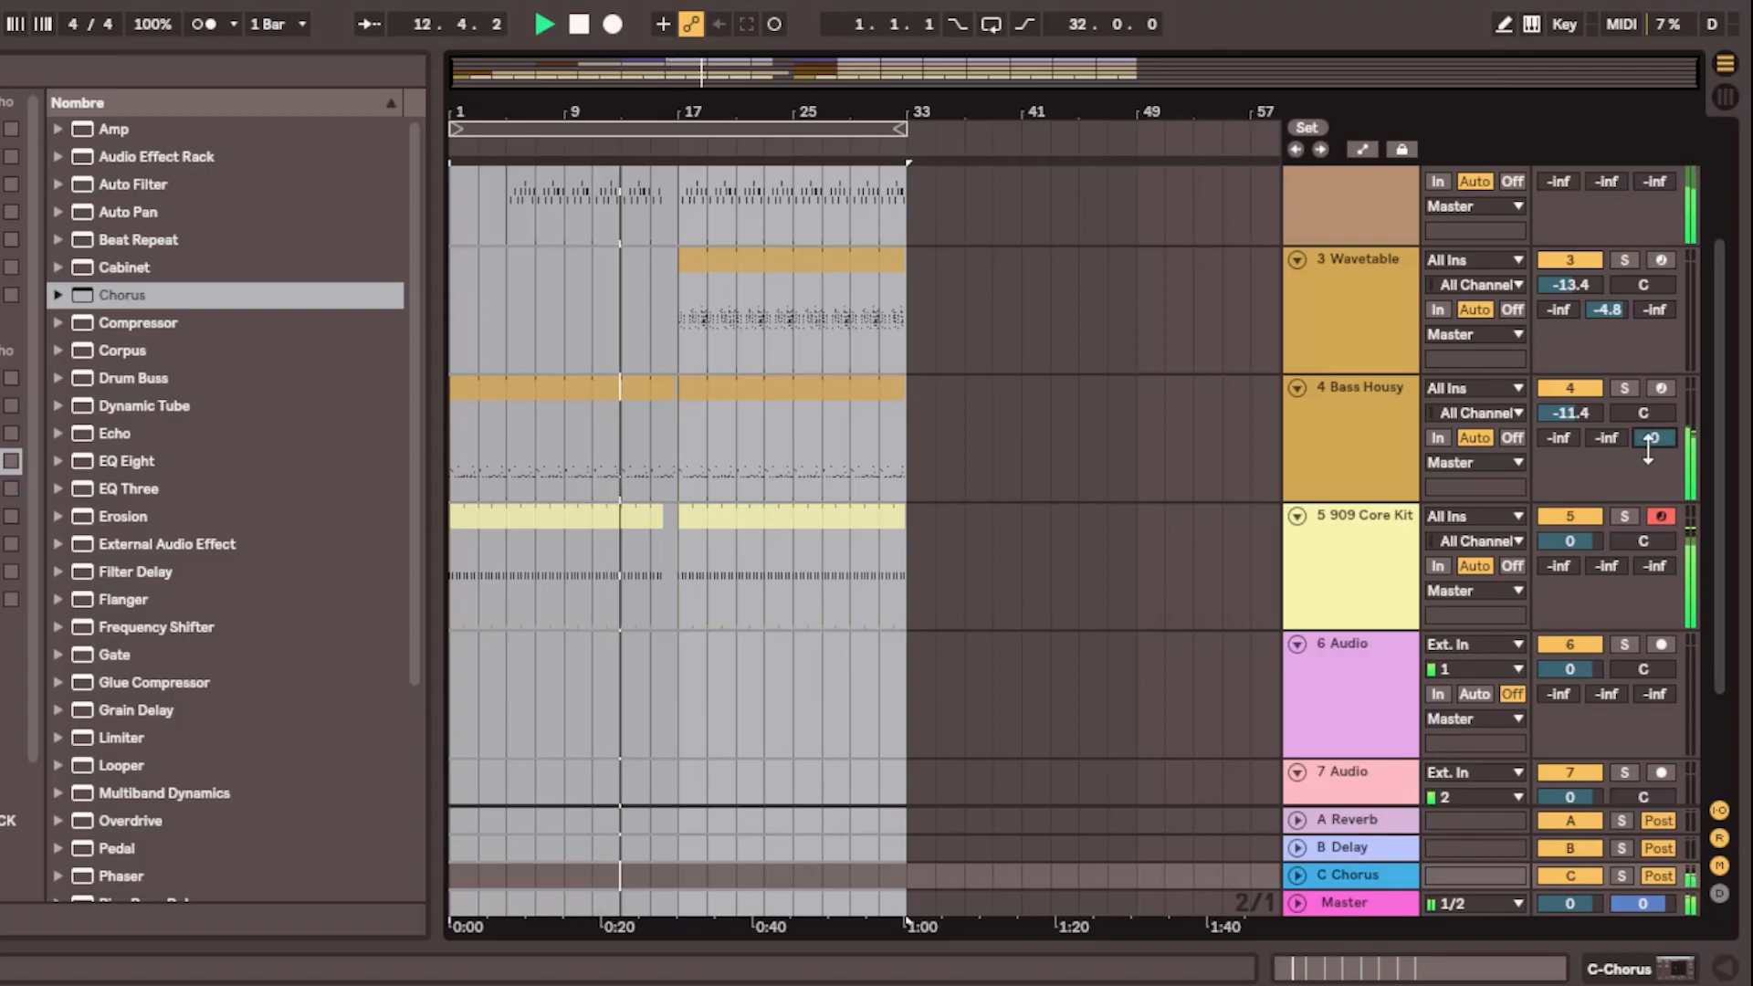
drag(1651, 439, 1651, 449)
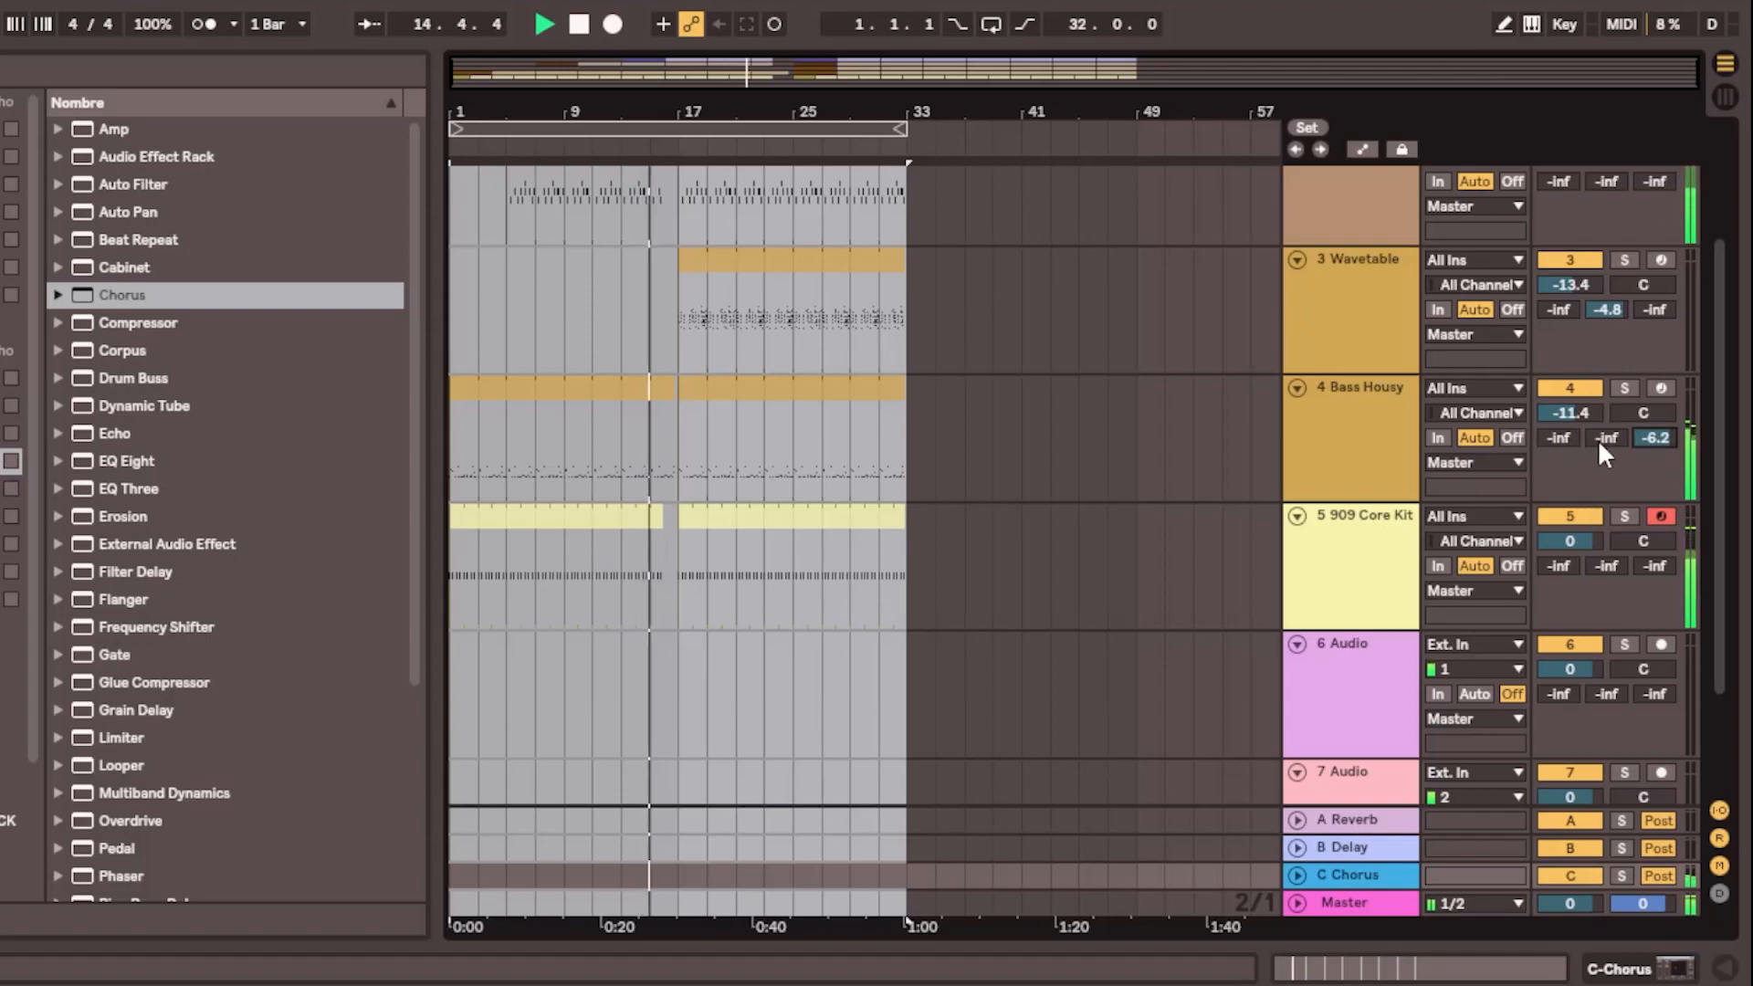
drag(1654, 436, 1654, 466)
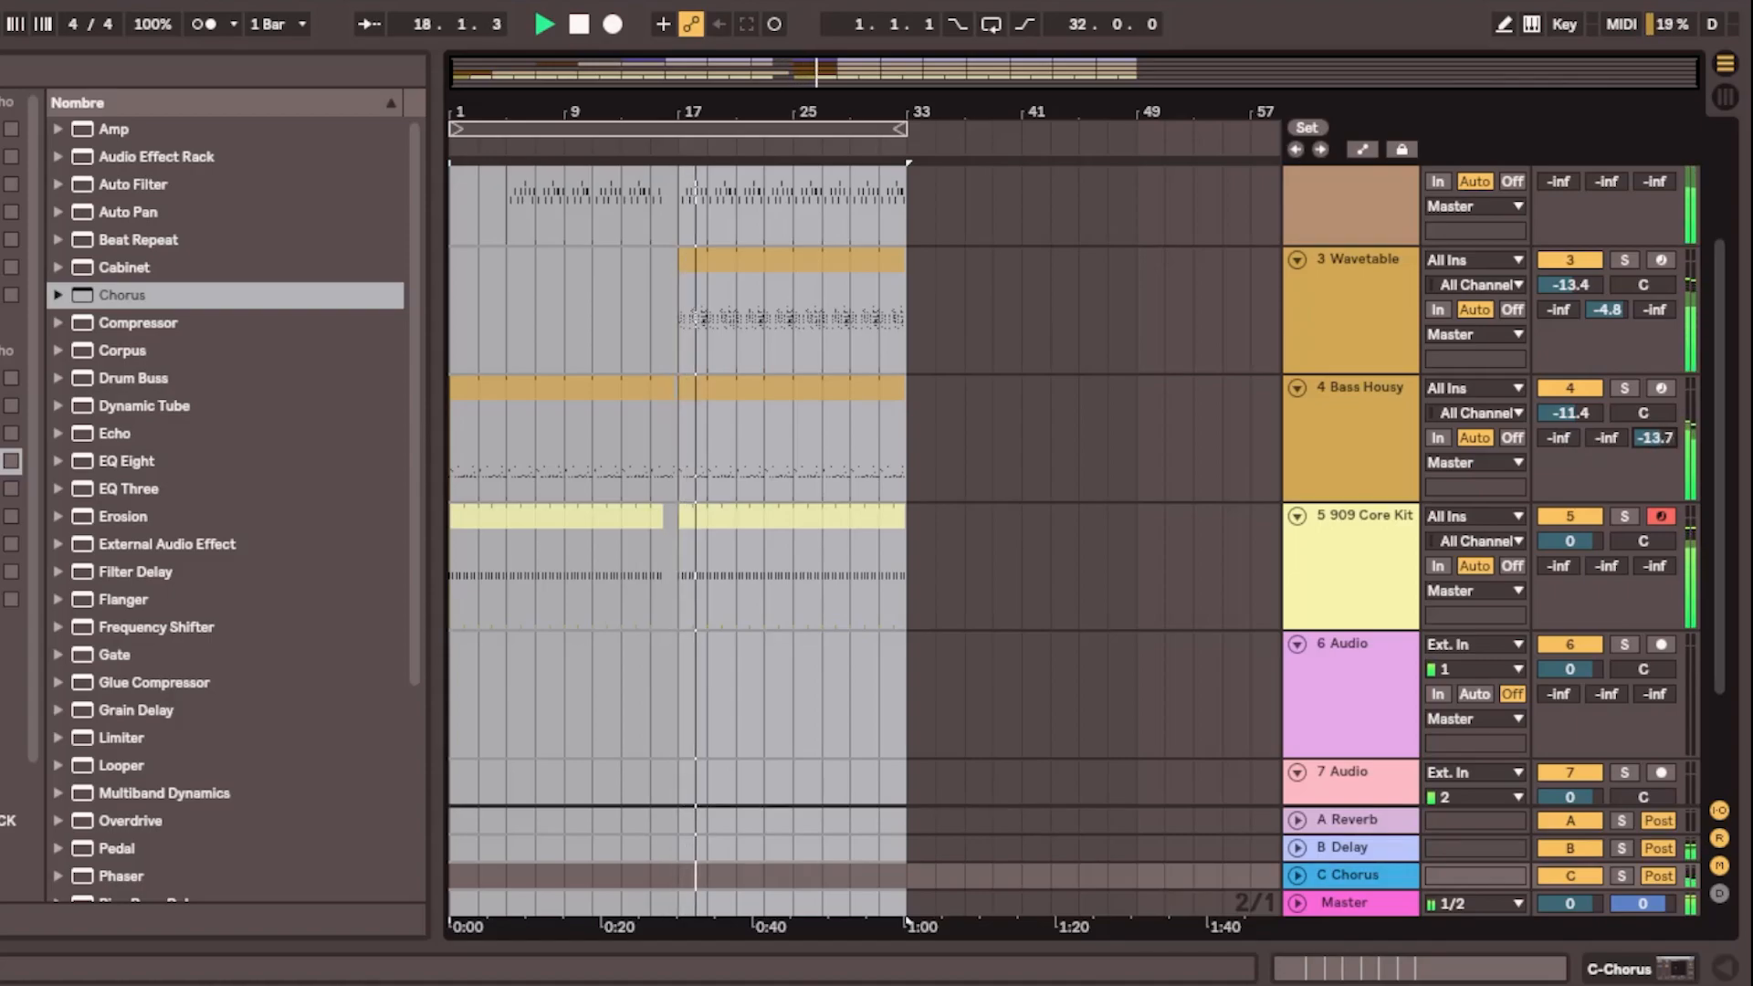
drag(1655, 439, 1655, 447)
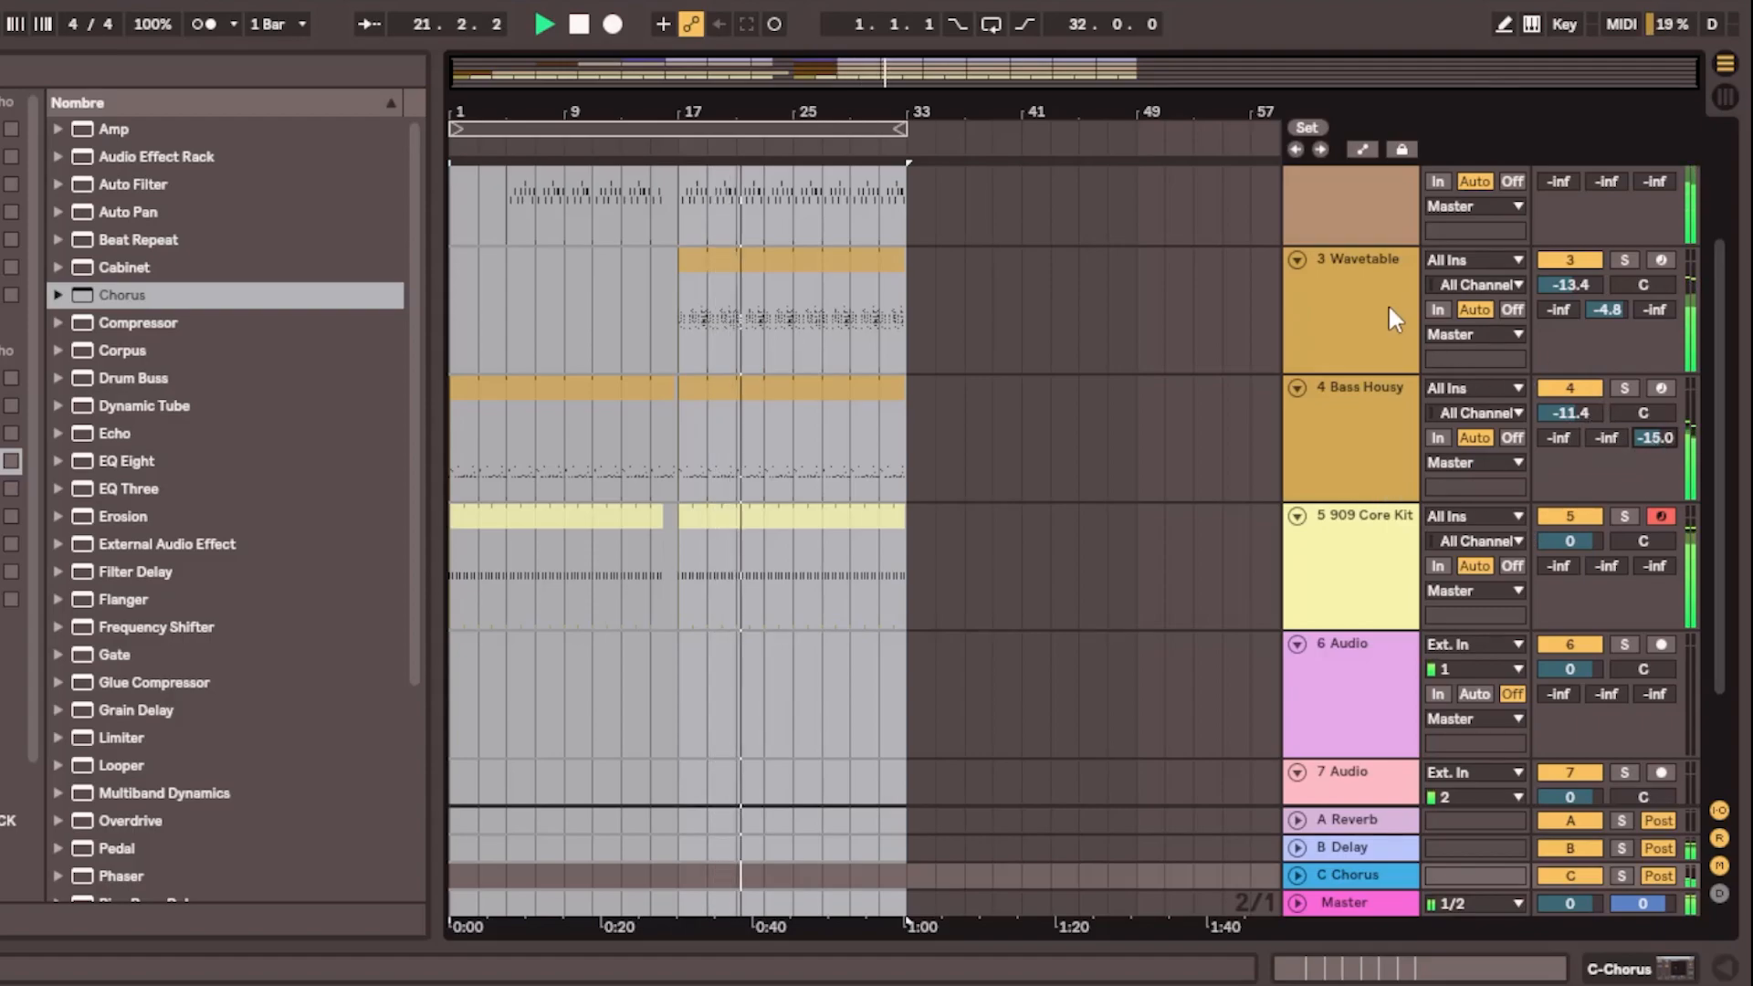
scroll(1388, 303, up, 2)
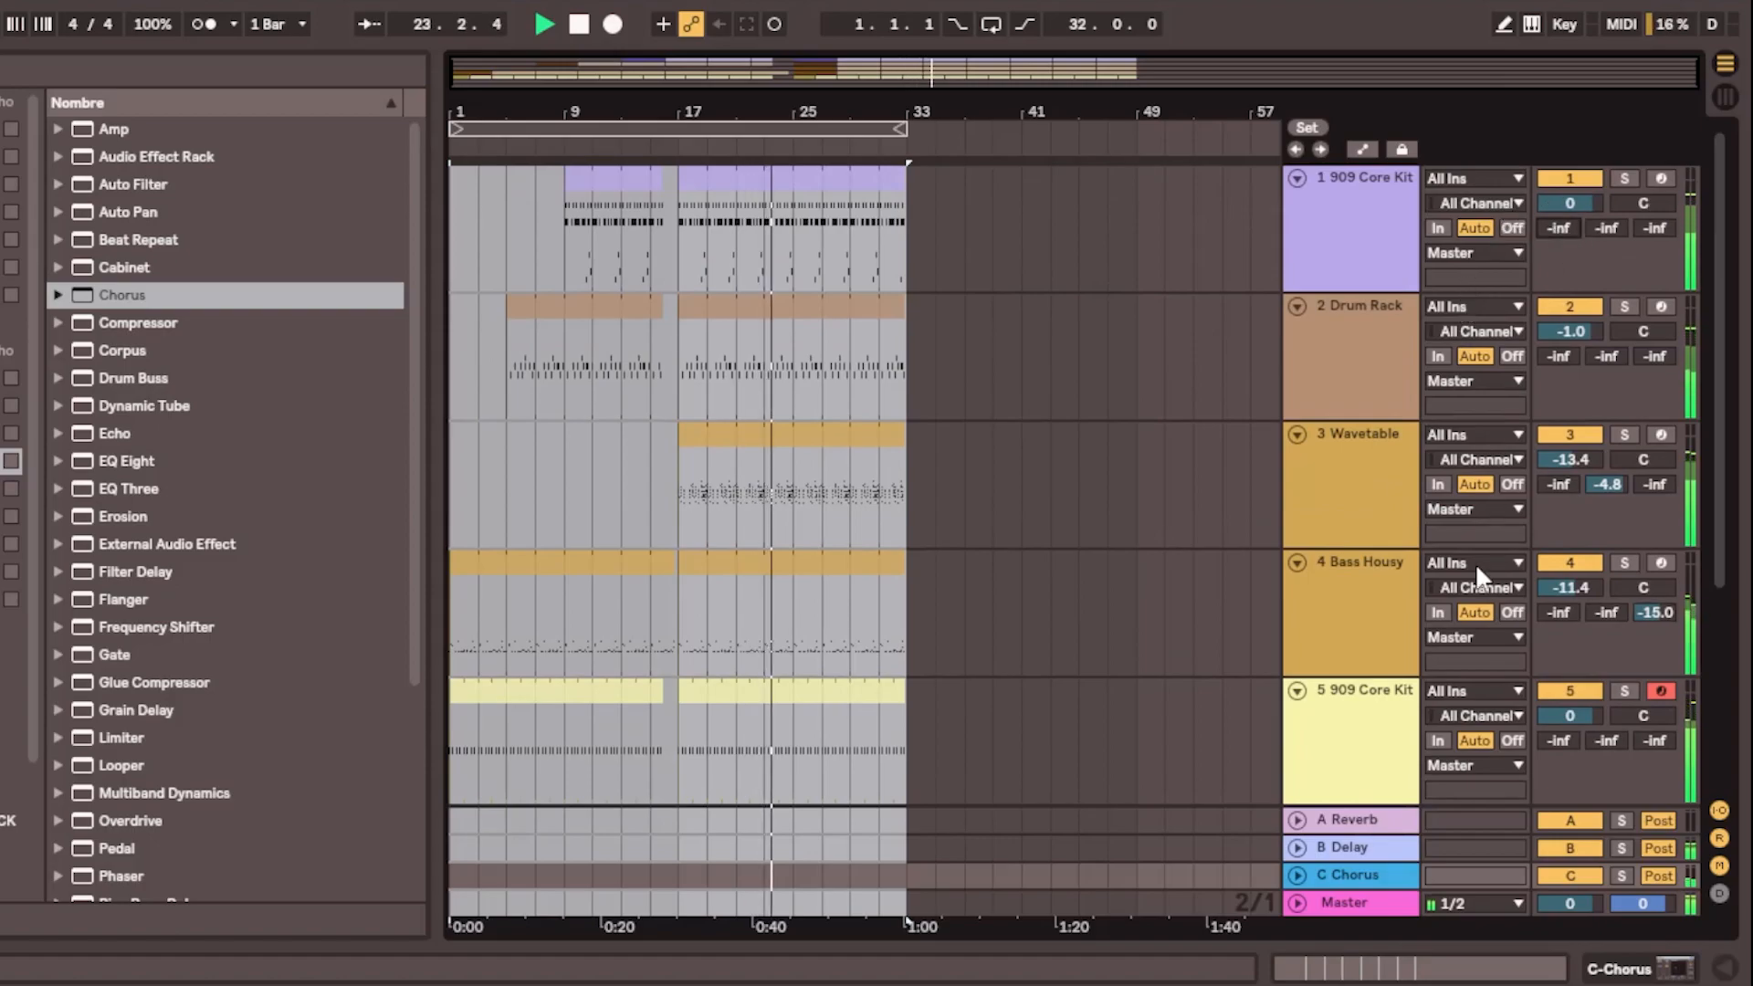
drag(1563, 225, 1570, 293)
drag(1607, 227, 1561, 314)
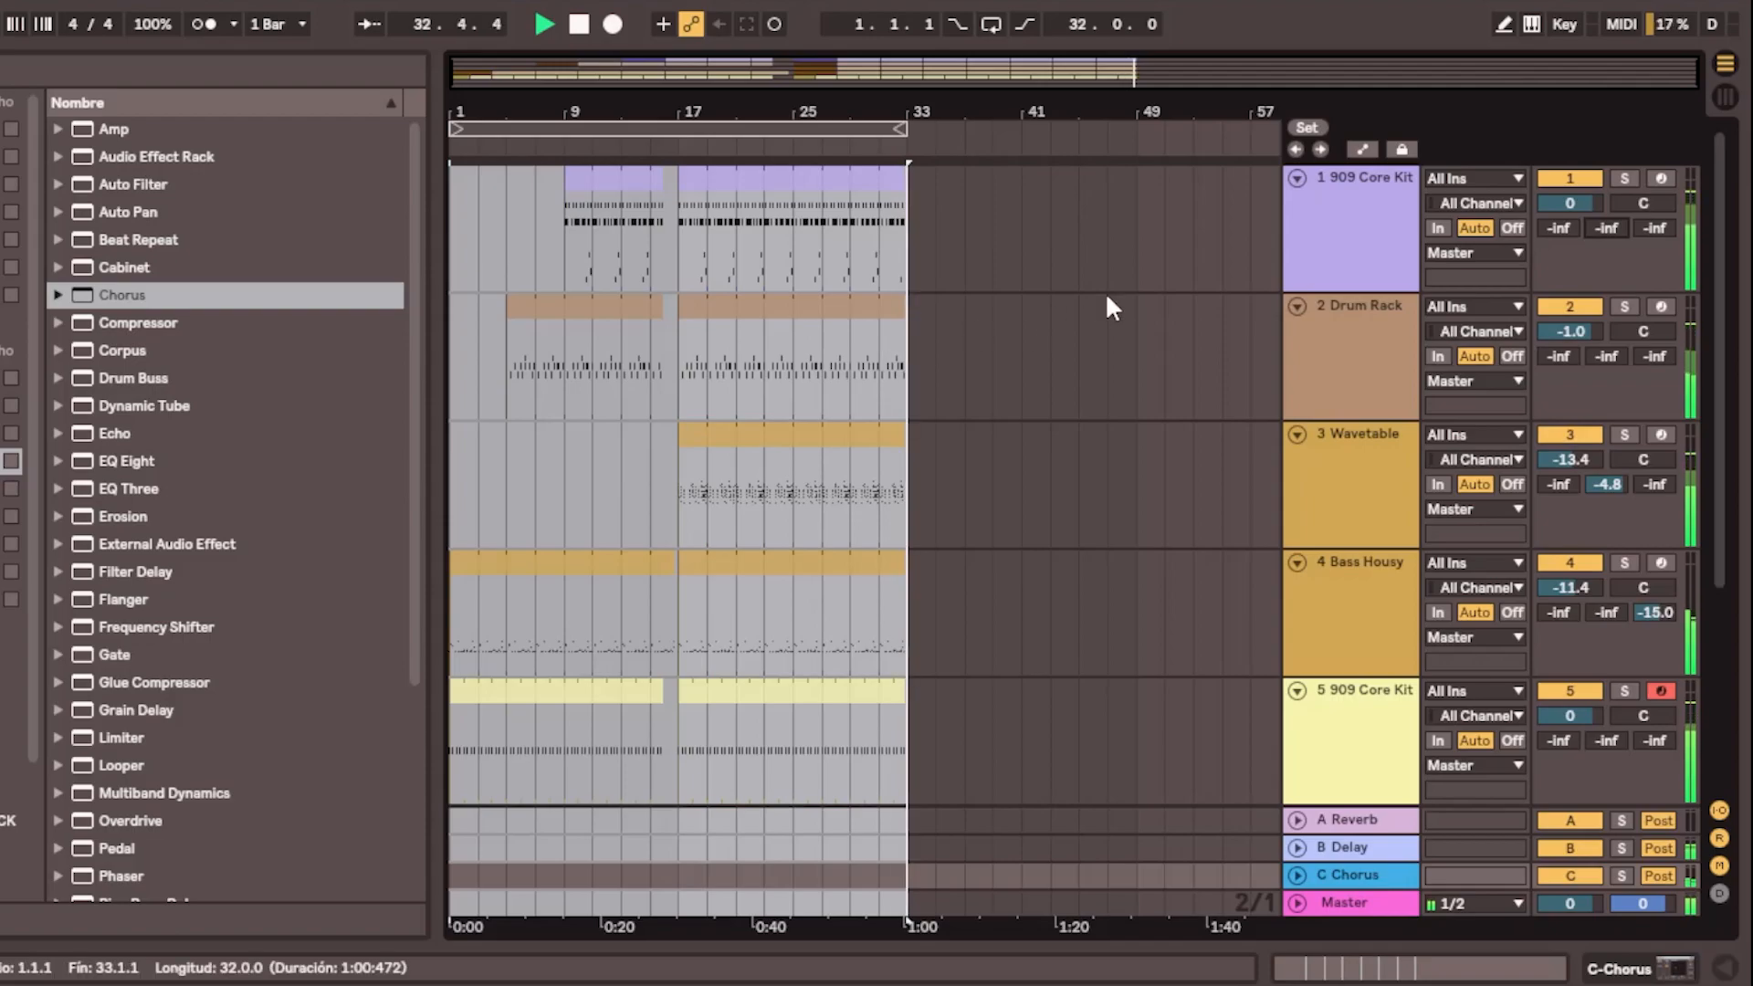
click(815, 130)
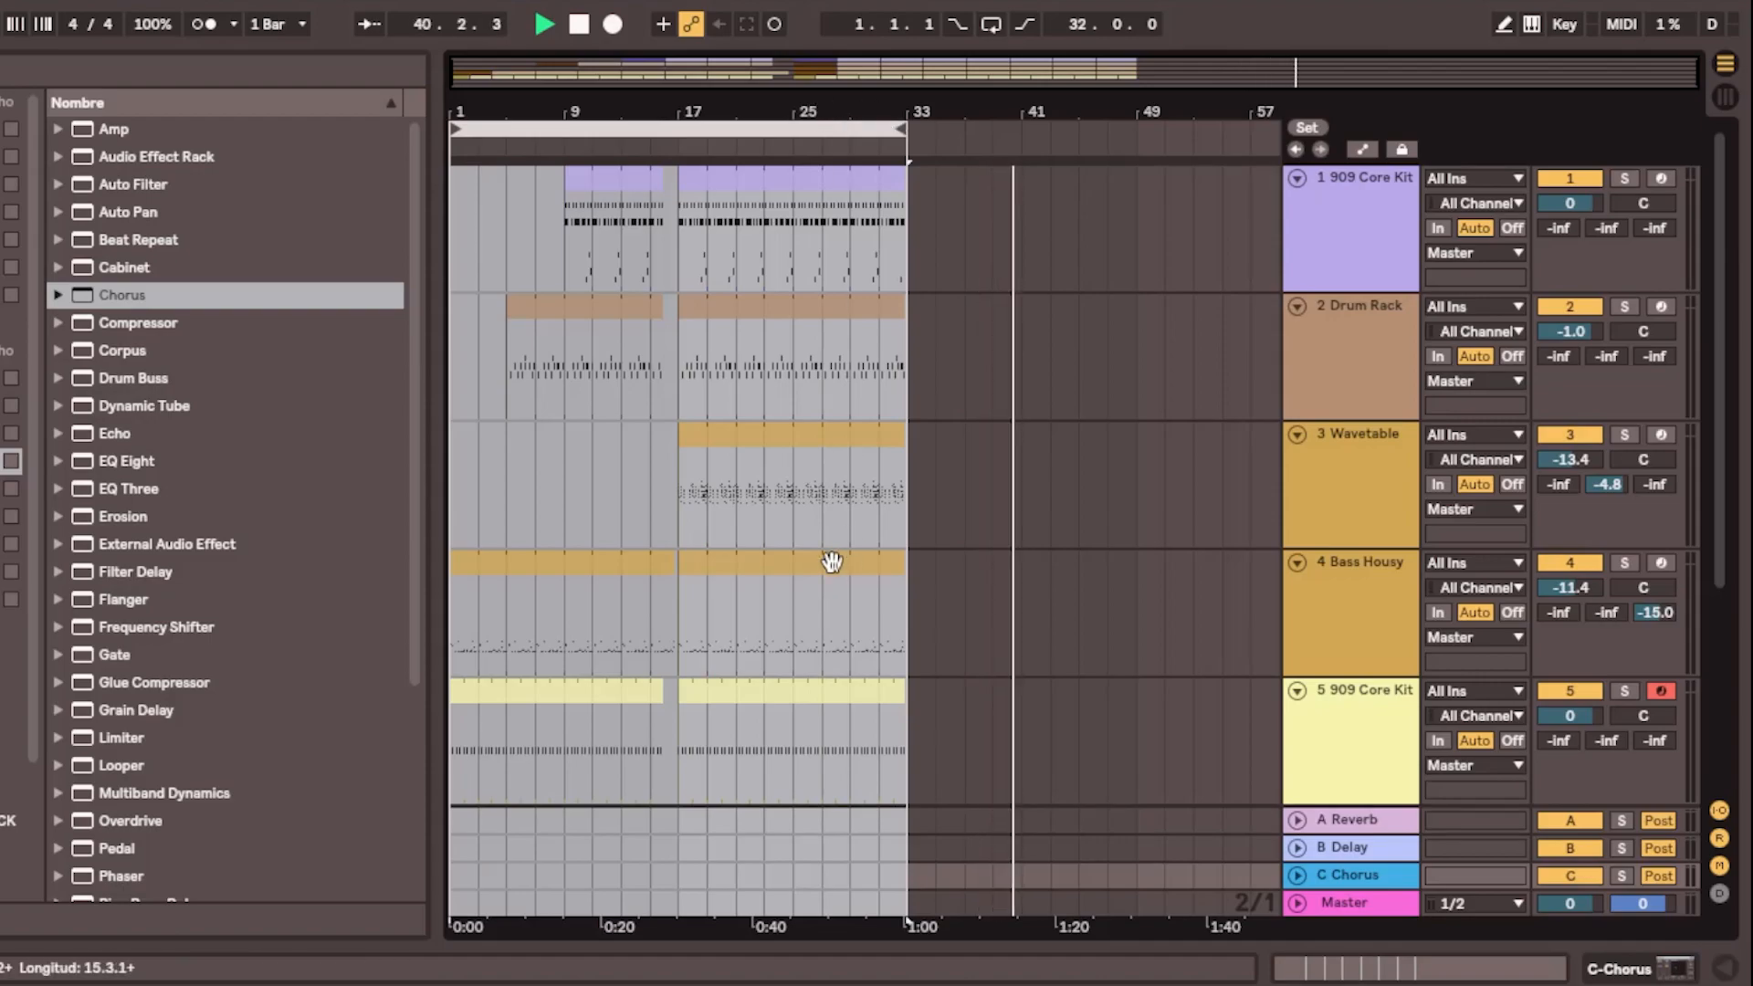
key(ctrl+a)
scroll(795, 509, up, 5)
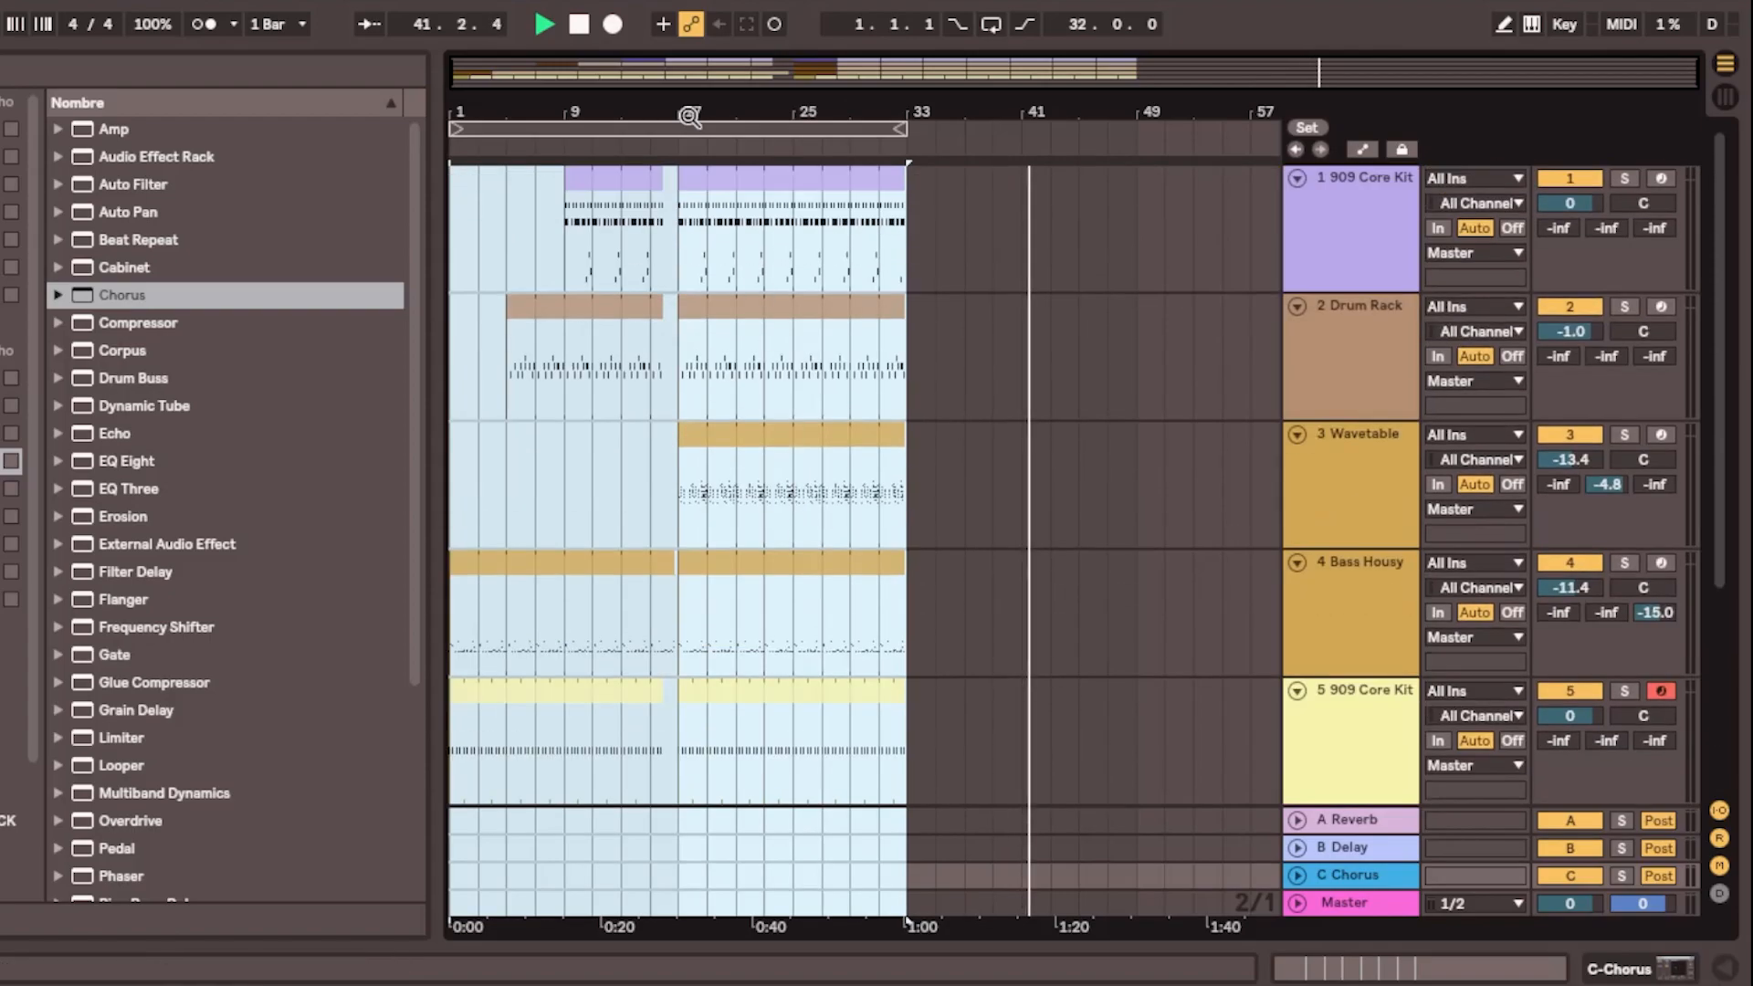
click(726, 127)
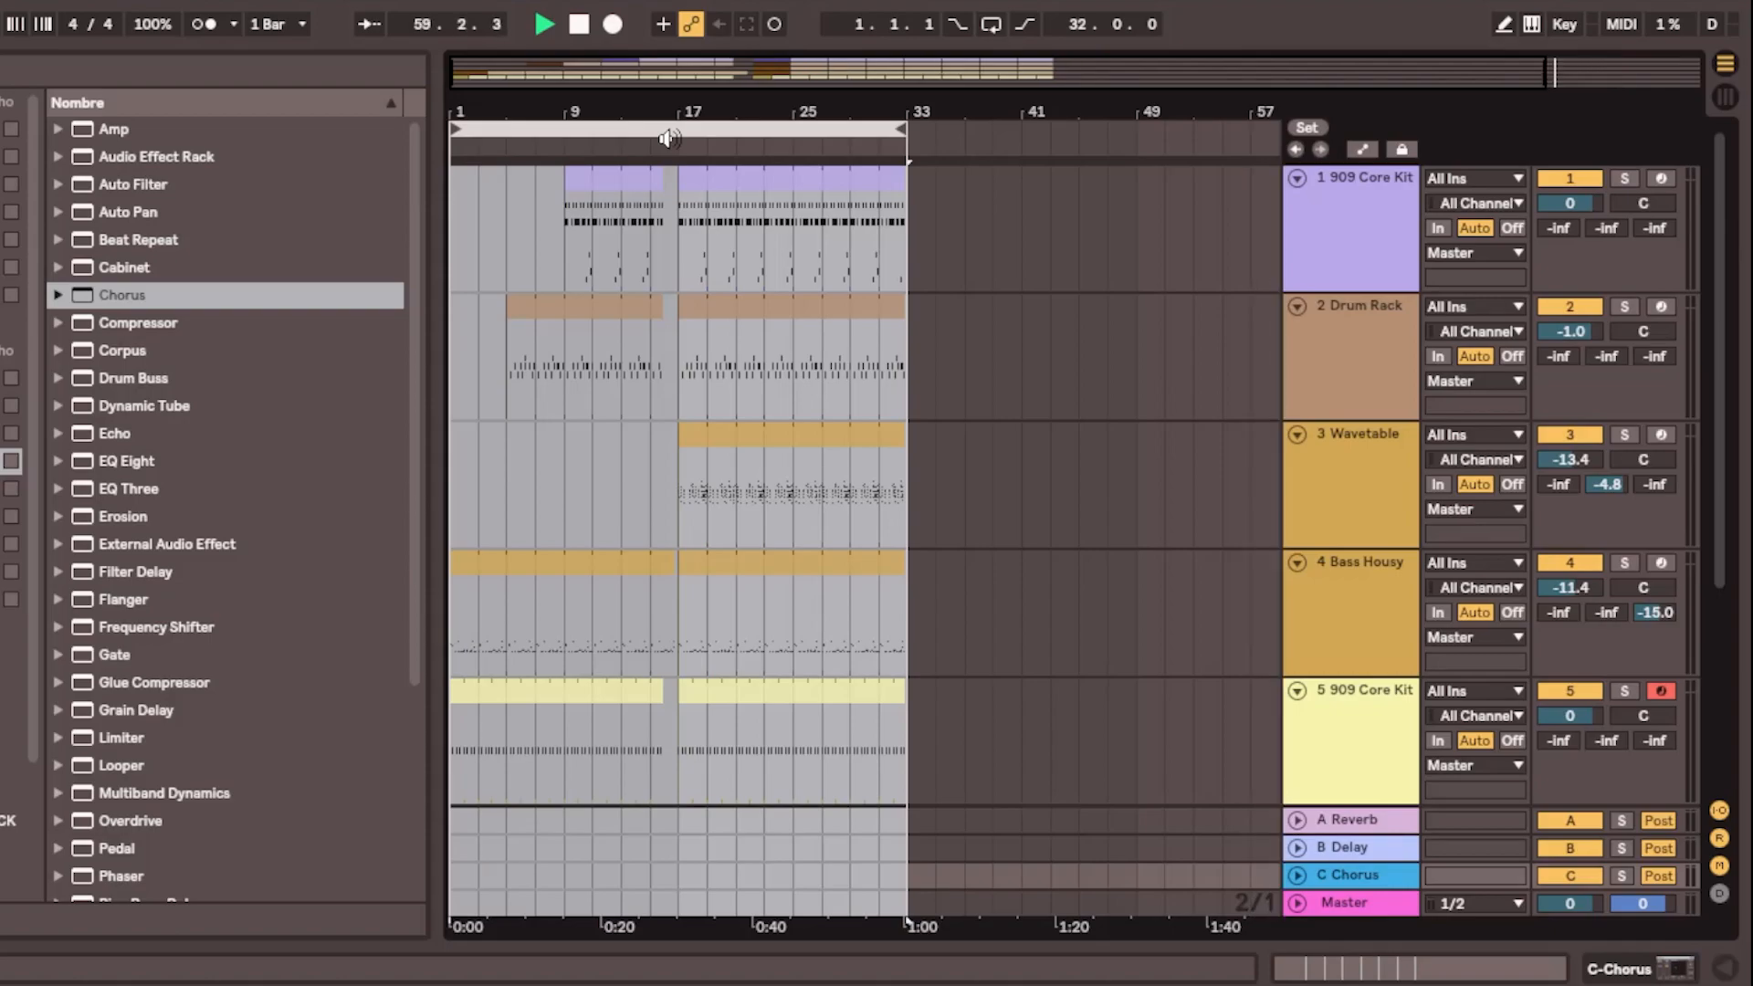
key(ctrl+a)
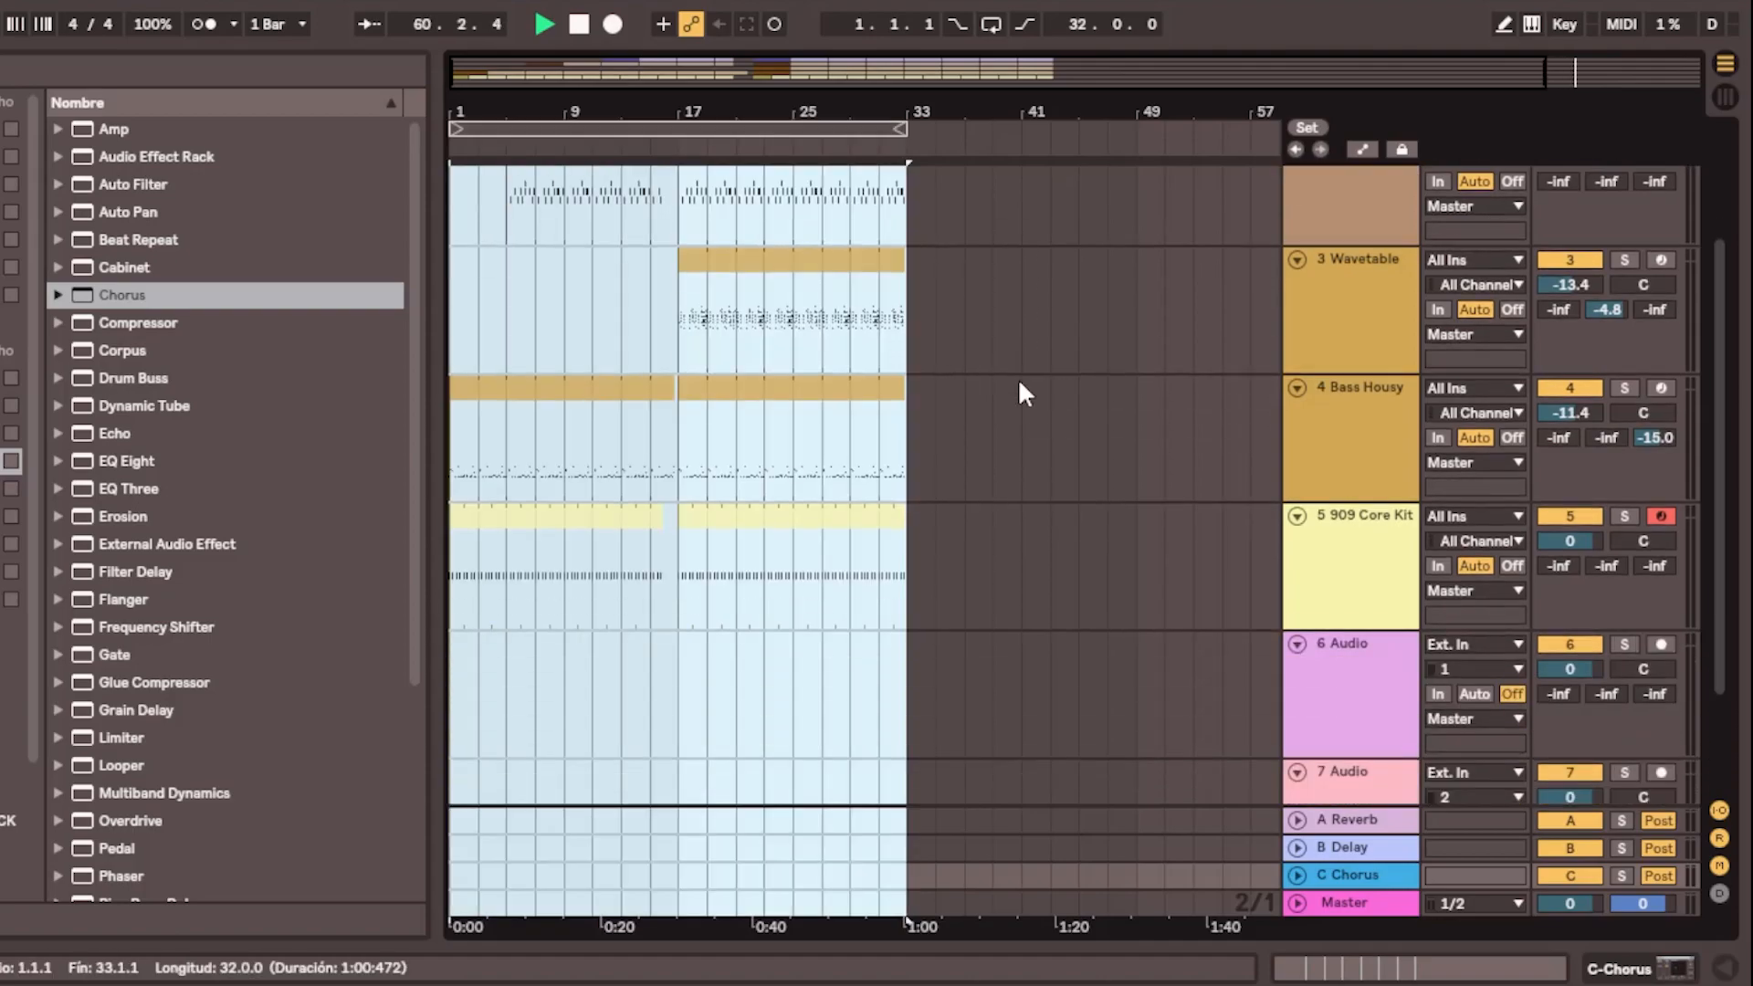
scroll(1099, 408, up, 3)
scroll(1121, 470, down, 3)
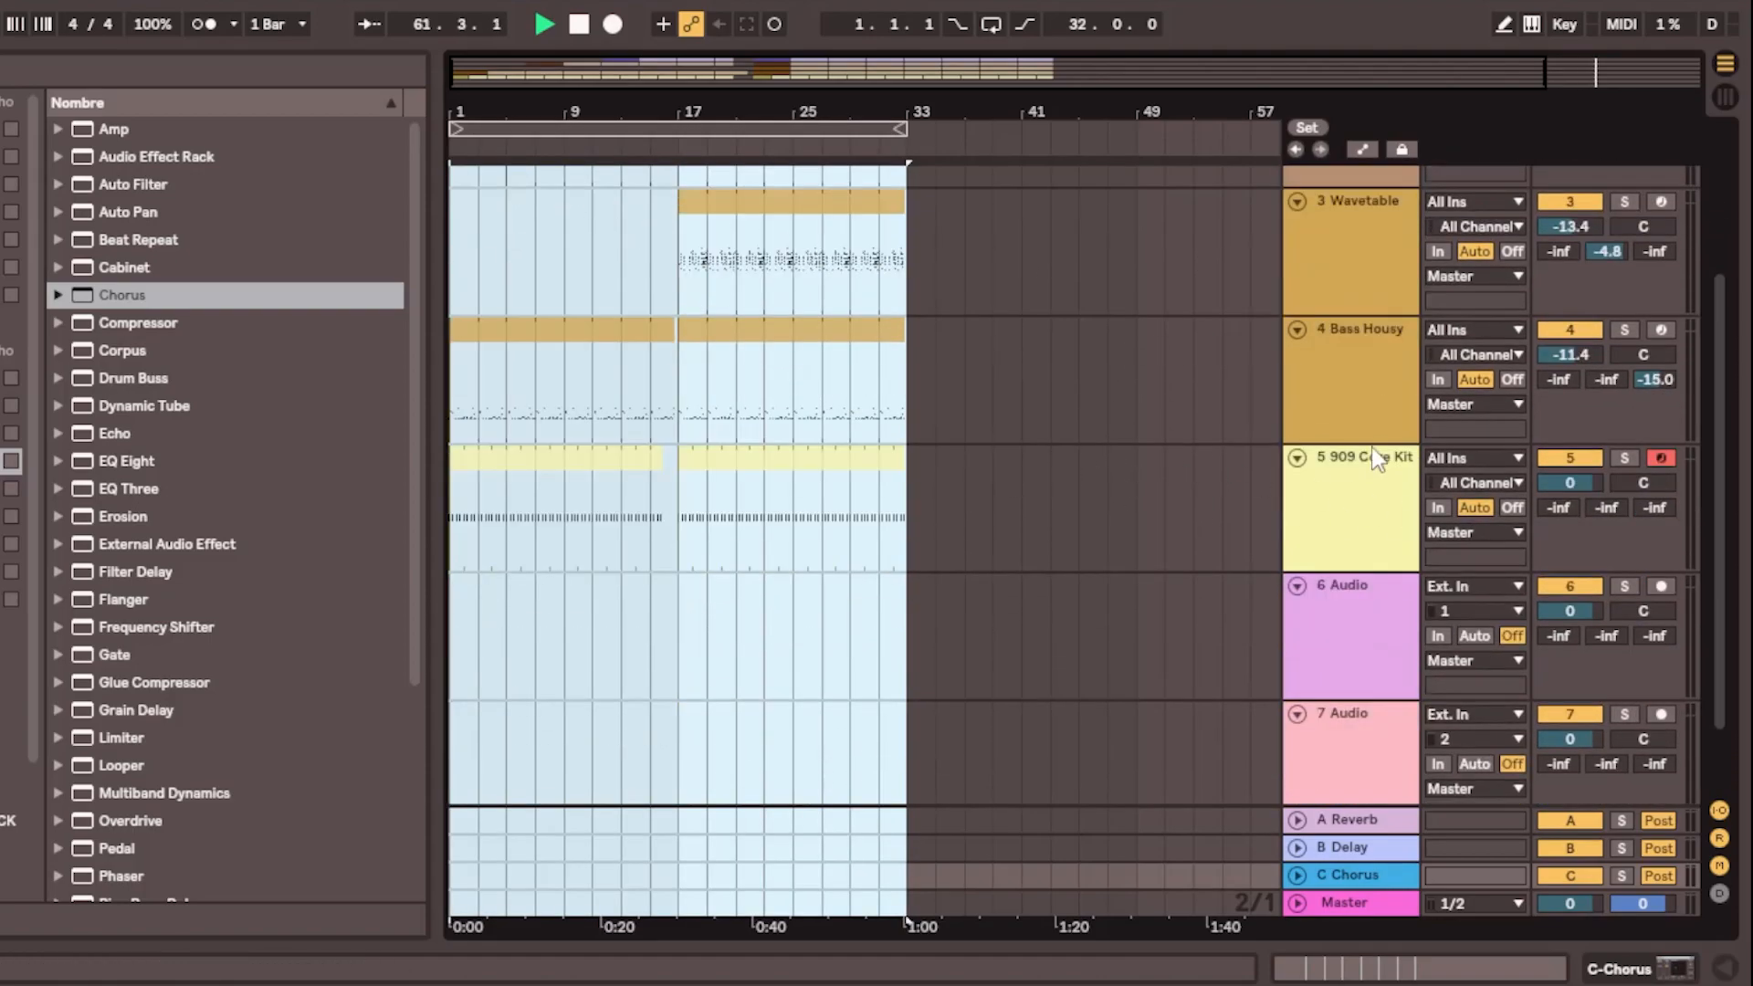
scroll(1046, 426, up, 2)
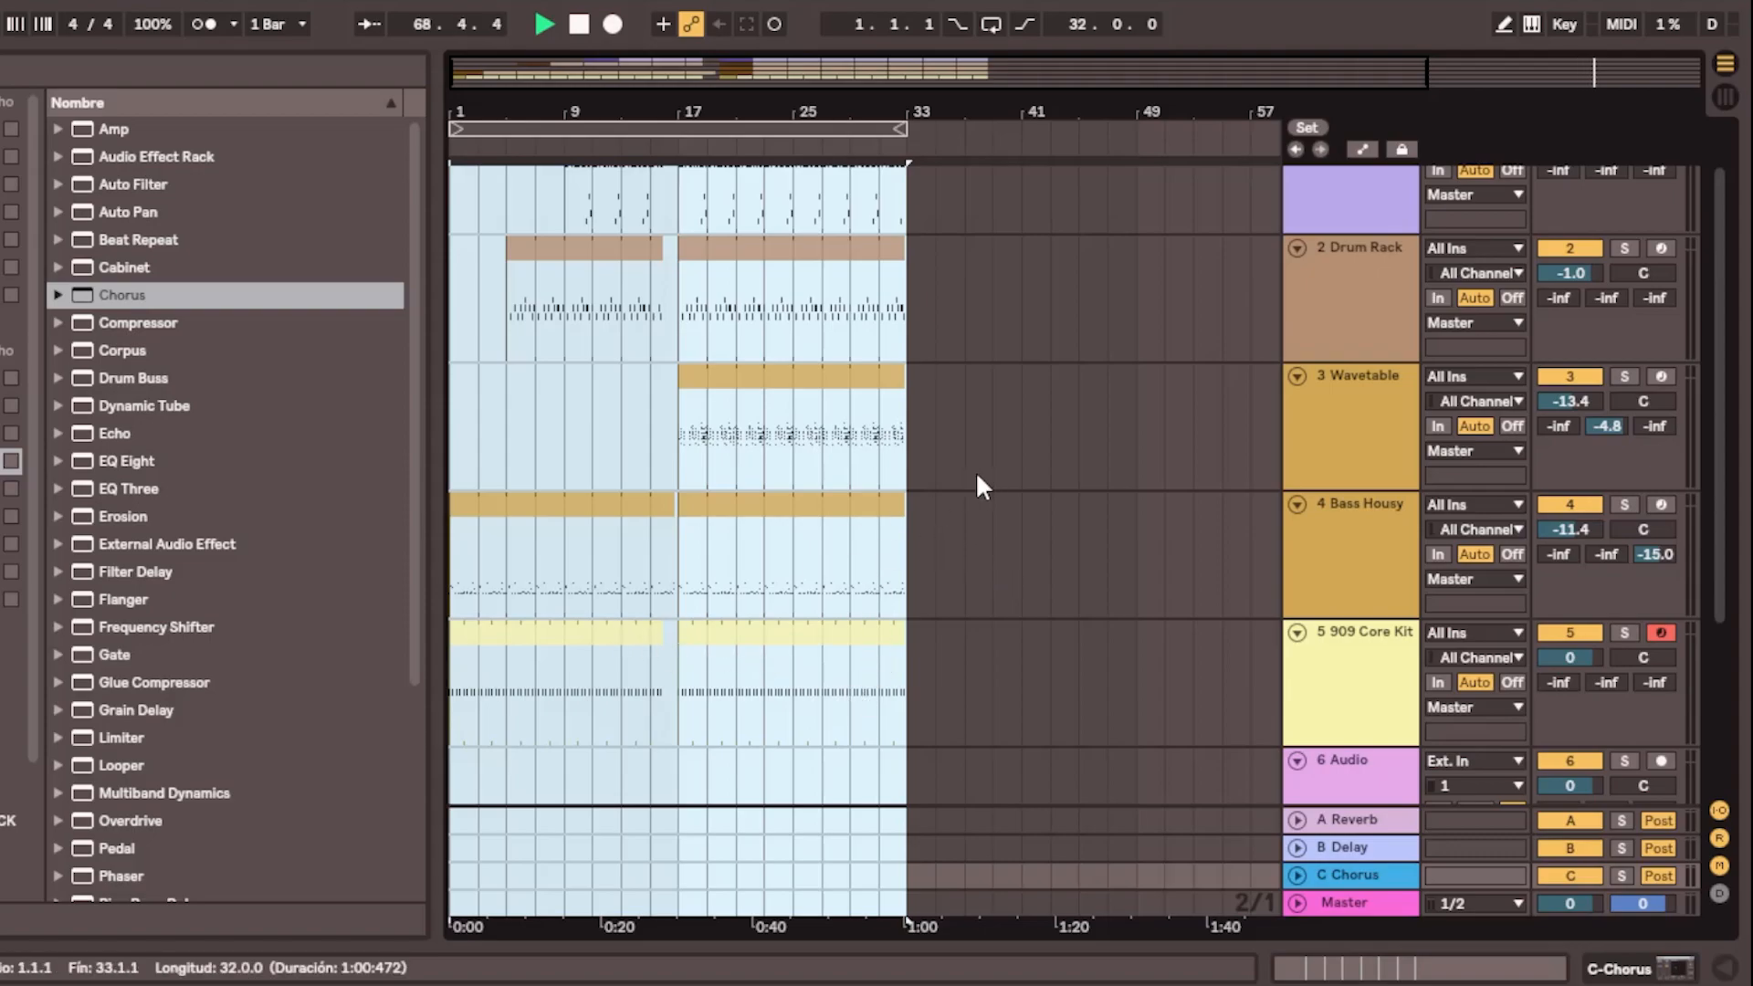
scroll(977, 476, down, 3)
scroll(977, 471, up, 4)
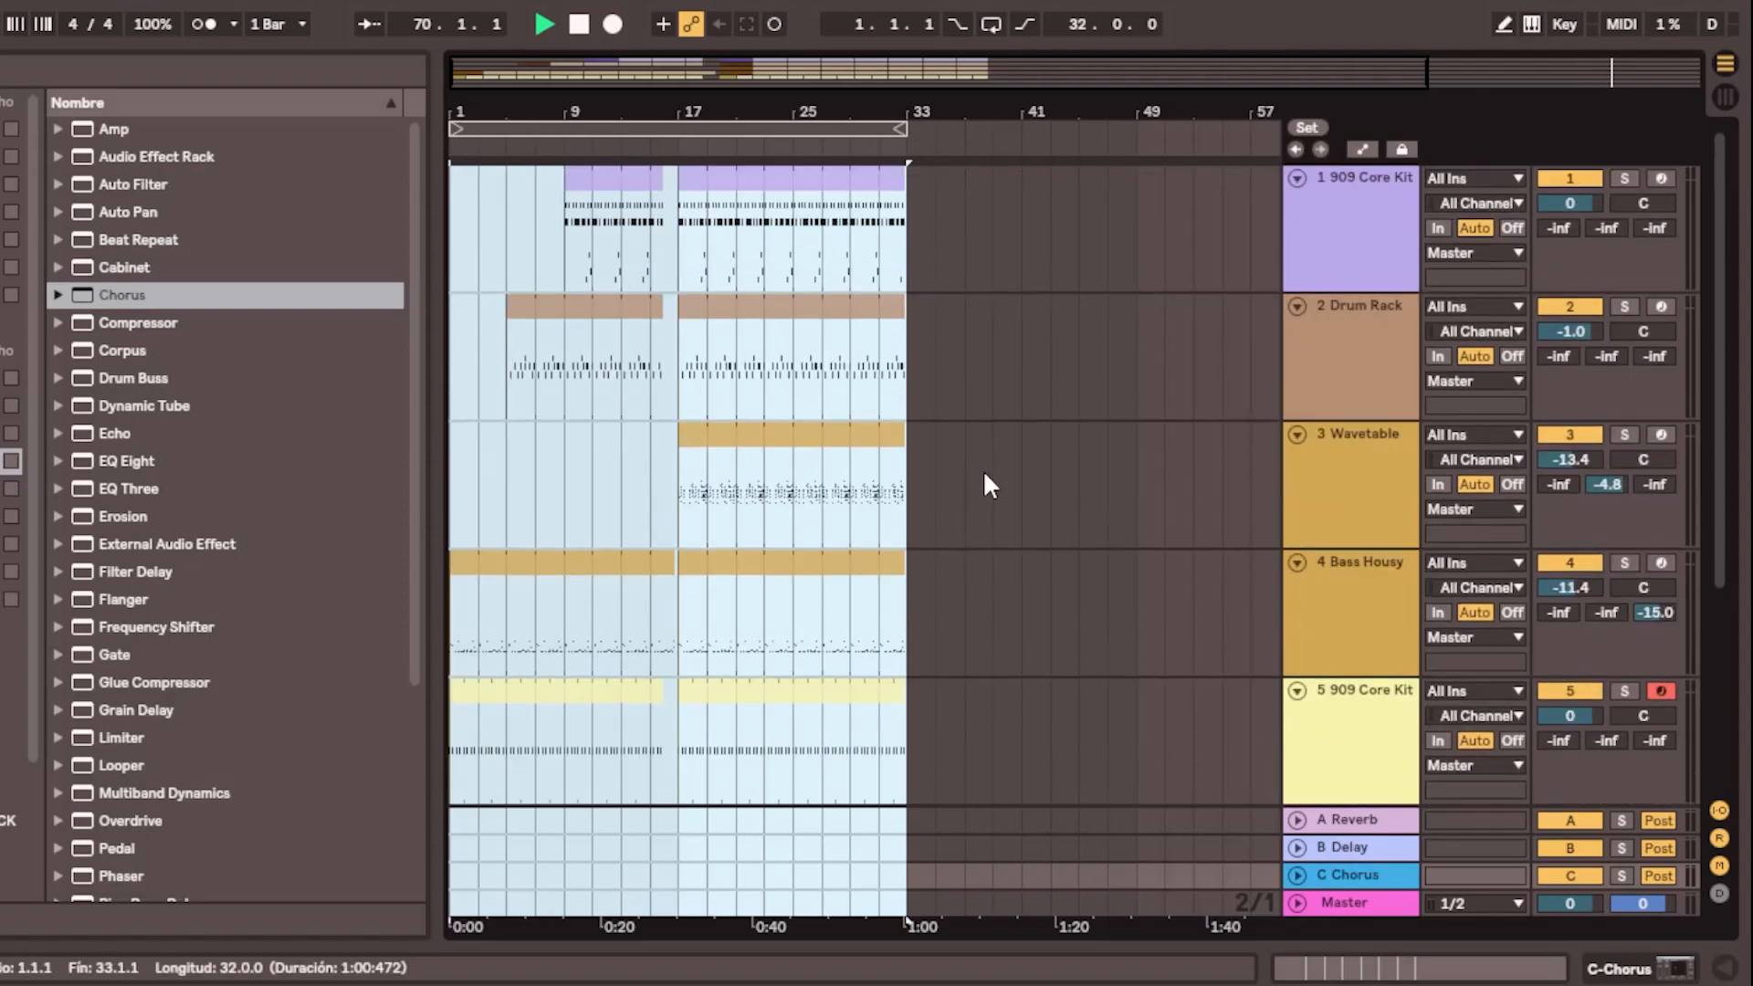
scroll(982, 469, down, 4)
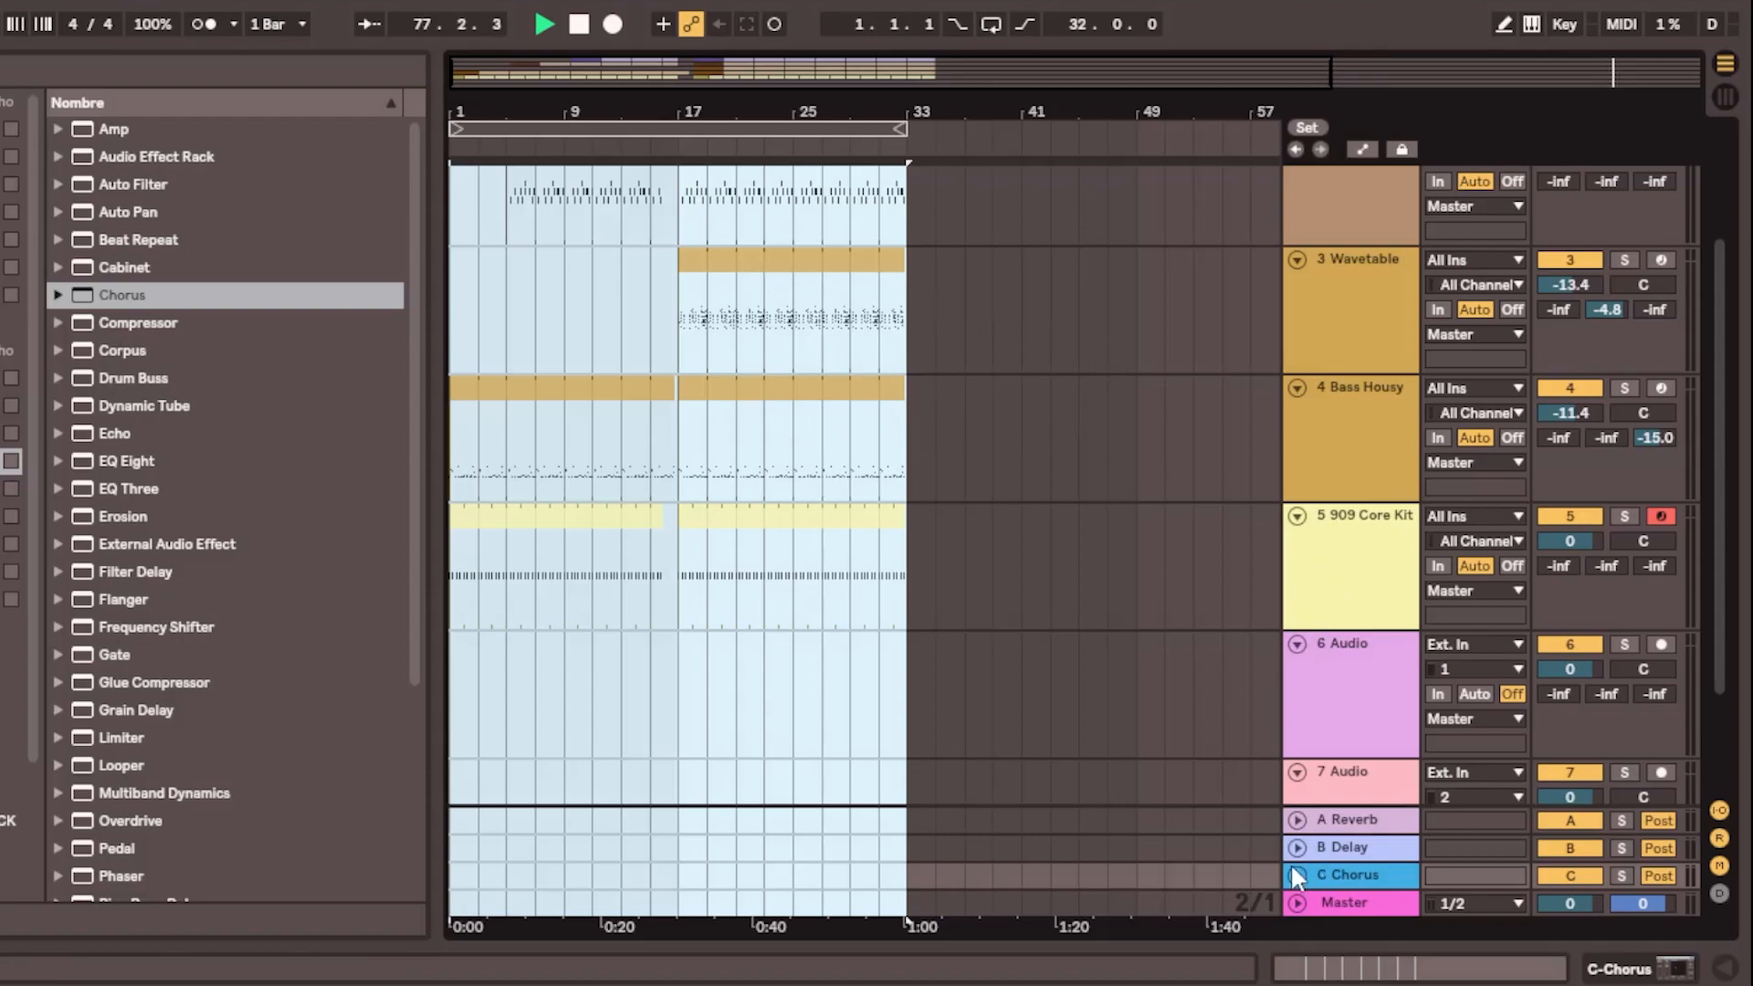
Replay the 32-bar arrangement from bar 1 and look over its tracks while it plays
key(space)
click(732, 136)
key(space)
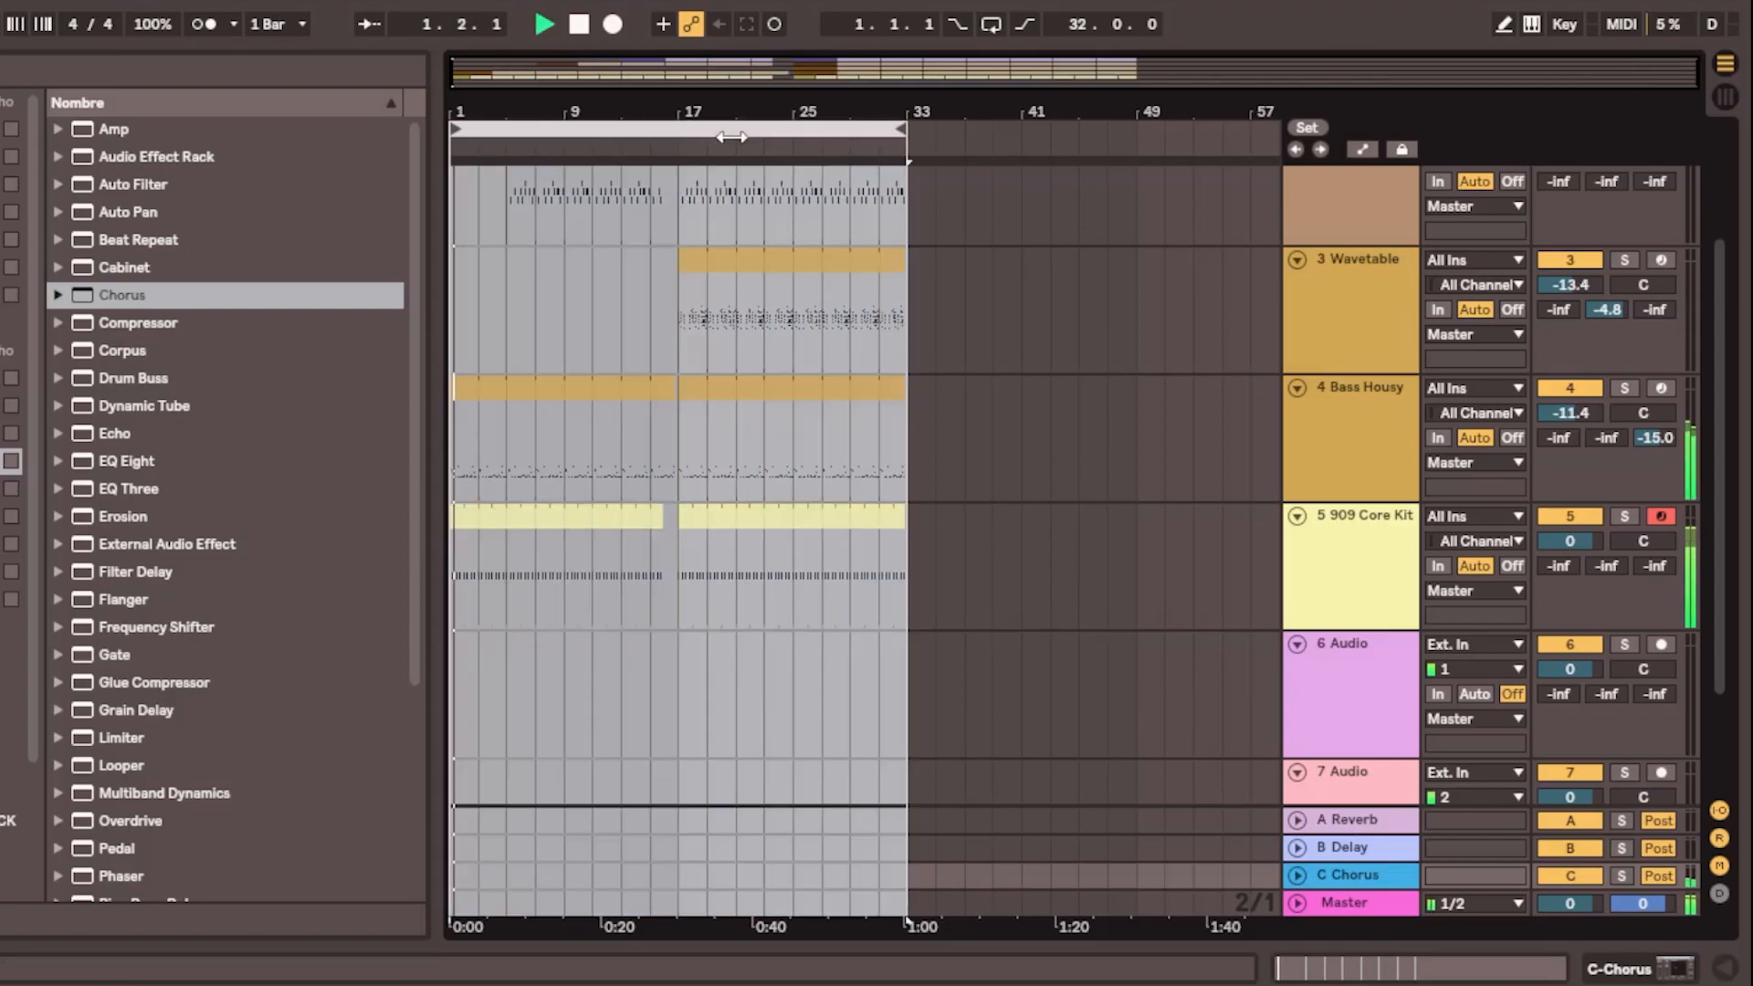
scroll(676, 302, up, 4)
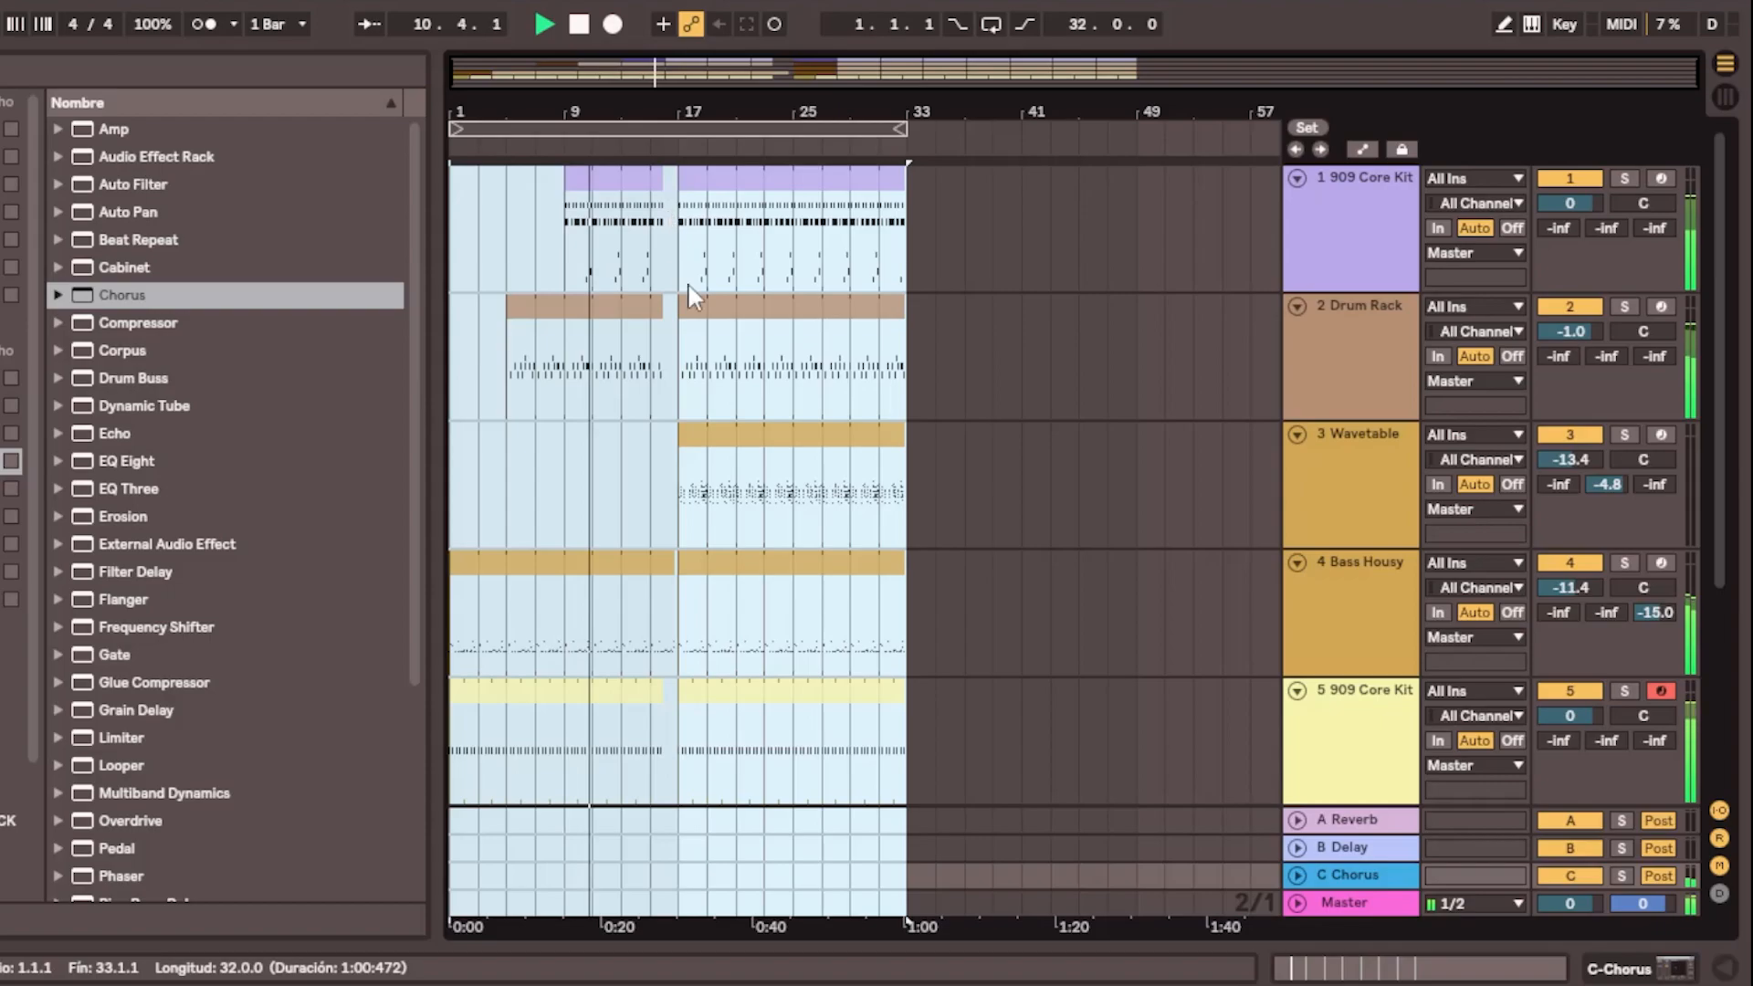
scroll(722, 373, down, 3)
scroll(725, 365, down, 2)
scroll(729, 365, up, 5)
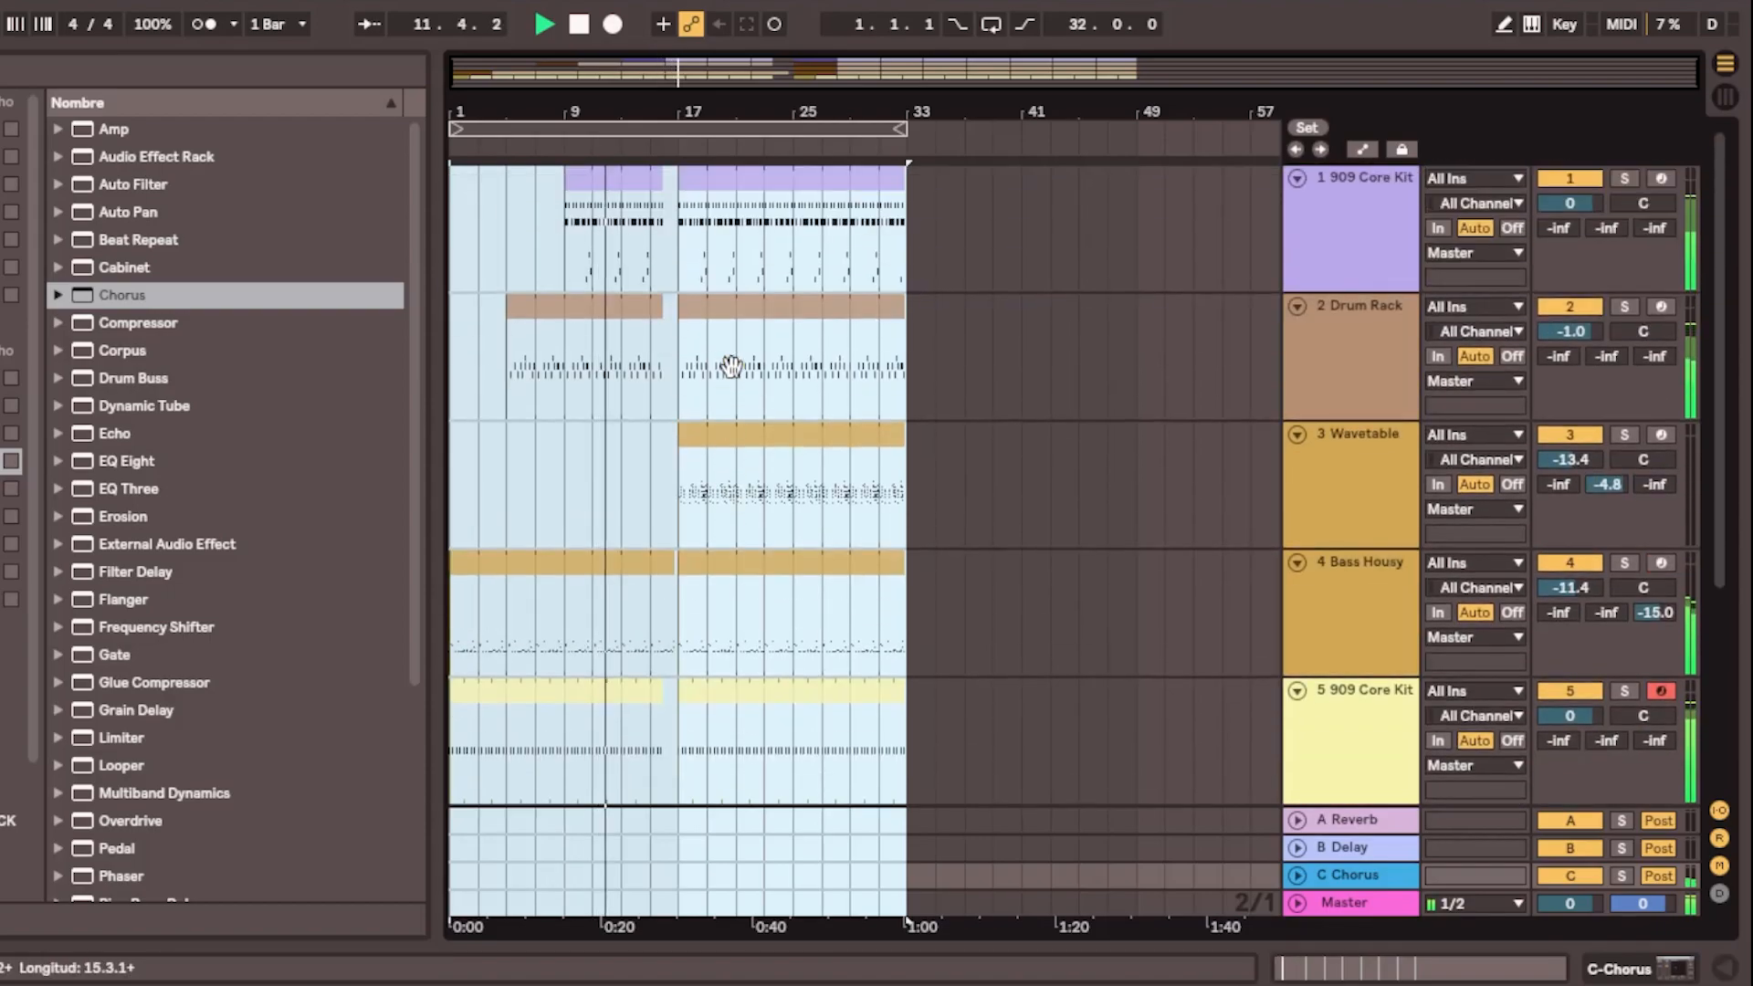